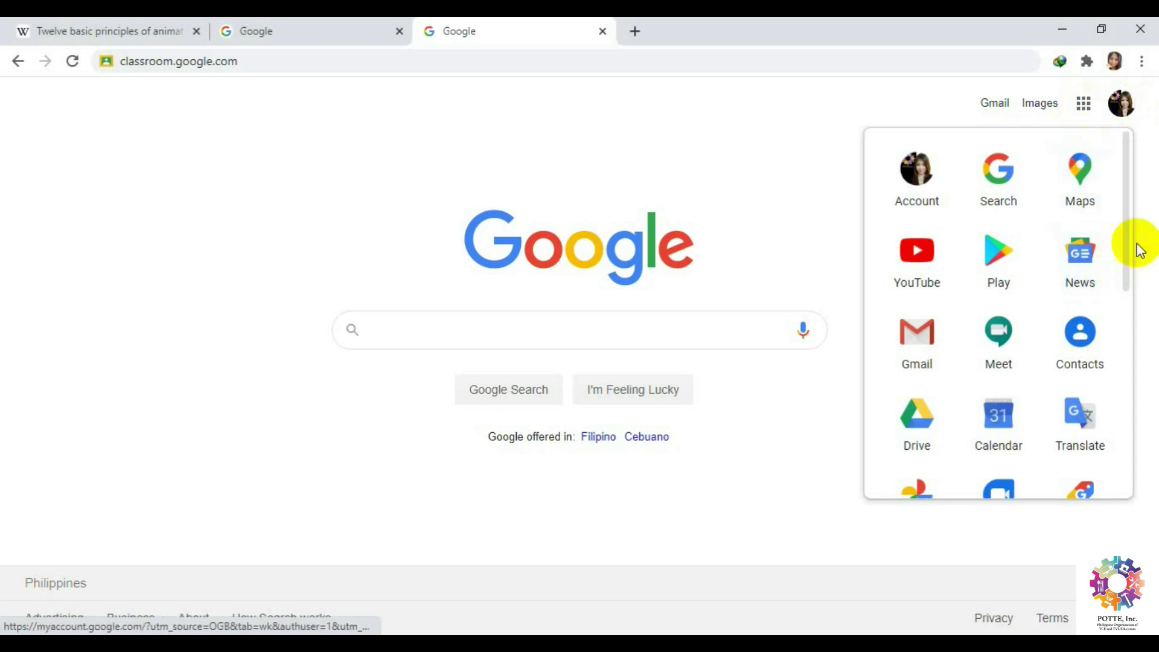
# Open Google Classroom from the Google apps grid to reach the Technical Drafting 10 class list.
pyautogui.moveTo(1128, 259); pyautogui.dragTo(1128, 454)
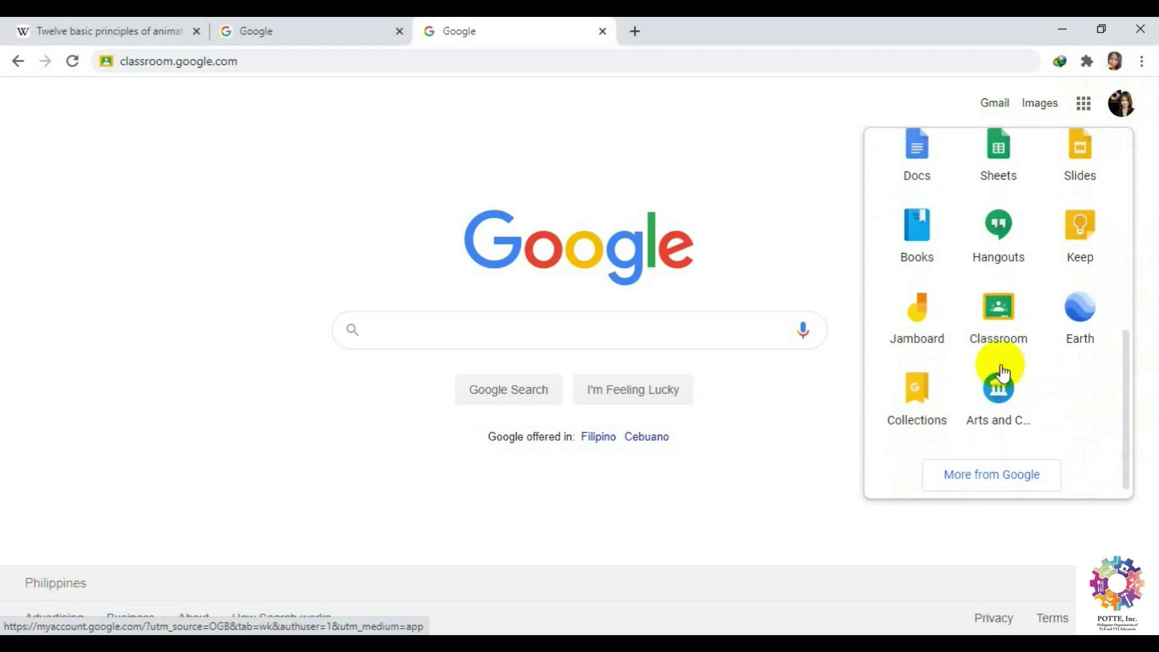
pyautogui.click(1000, 312)
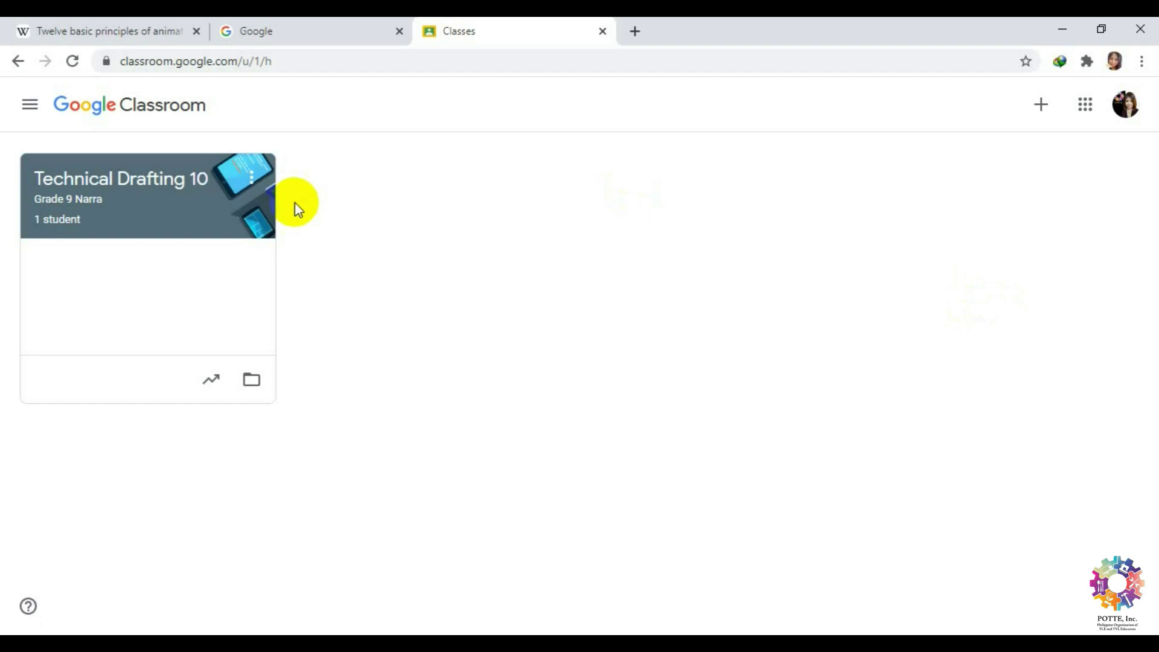
# Glance at the navigation menu, then bring up the Join class / Create class menu.
pyautogui.click(30, 109)
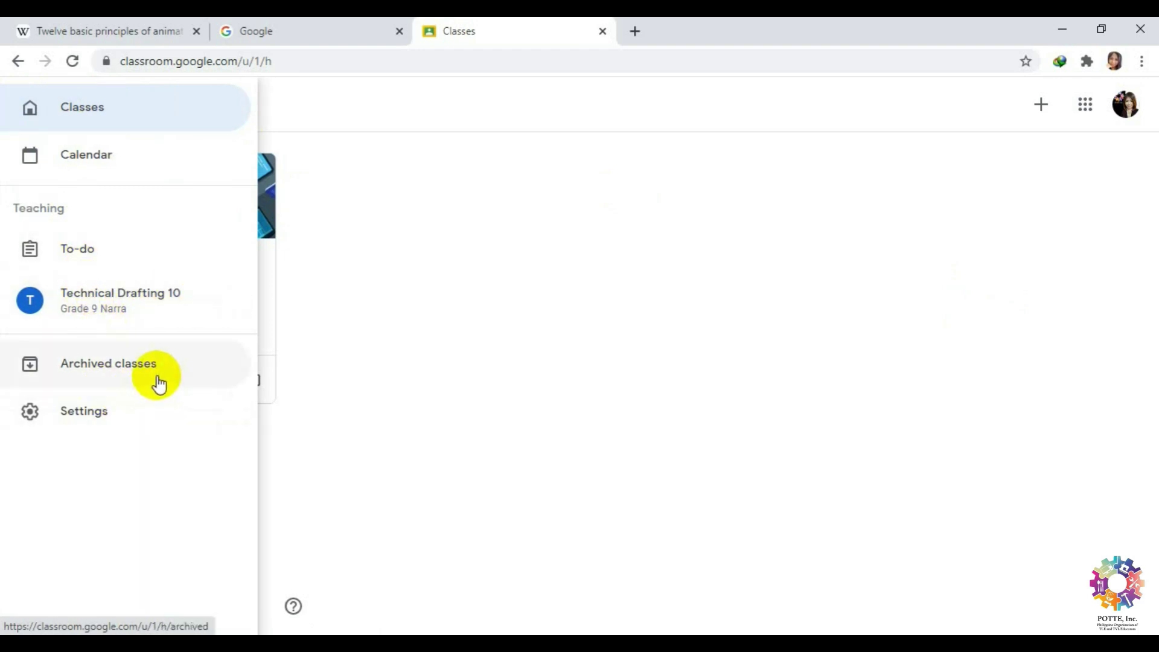
pyautogui.click(654, 387)
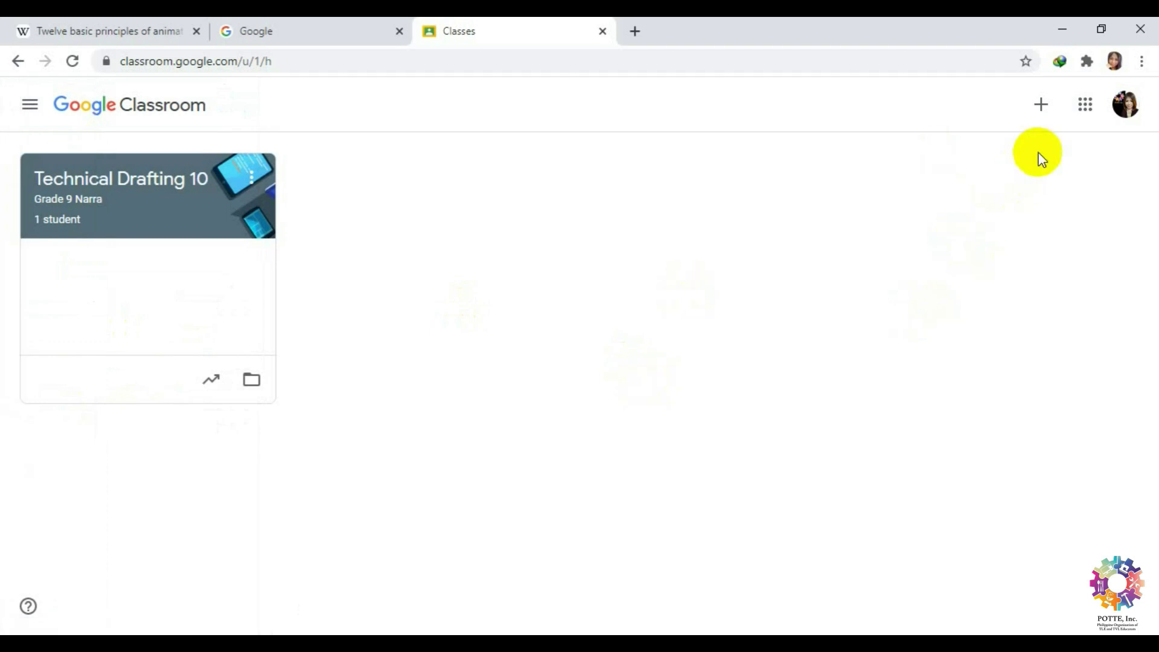
pyautogui.click(1042, 112)
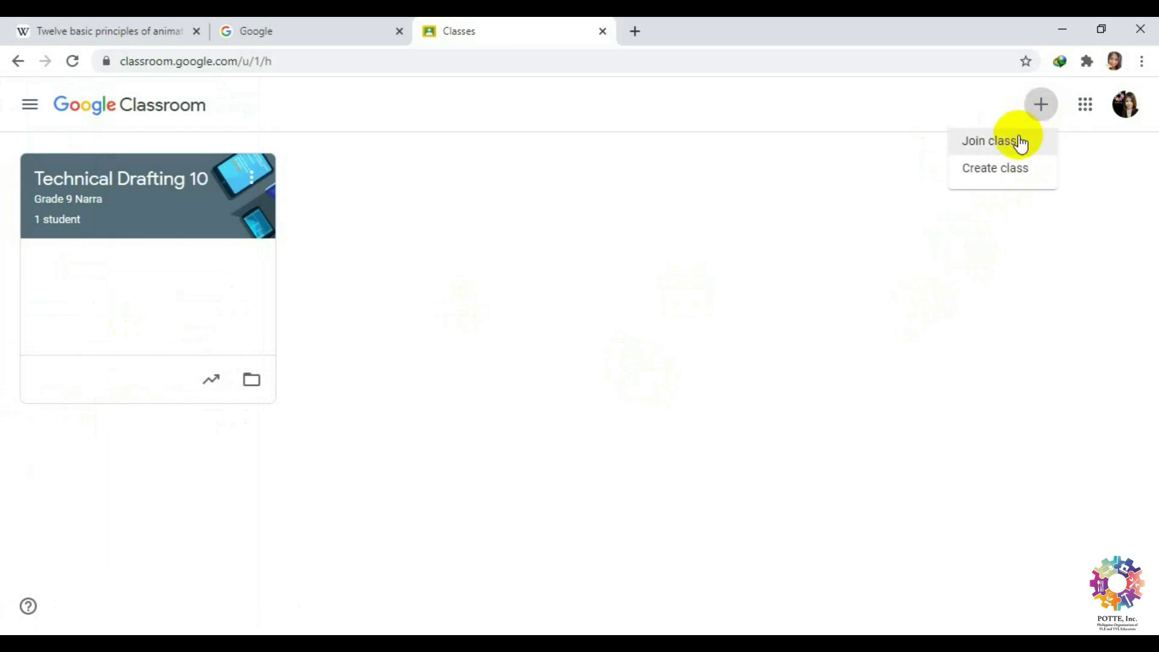
# Start creating a new class and accept the school-use notice.
pyautogui.click(1042, 178)
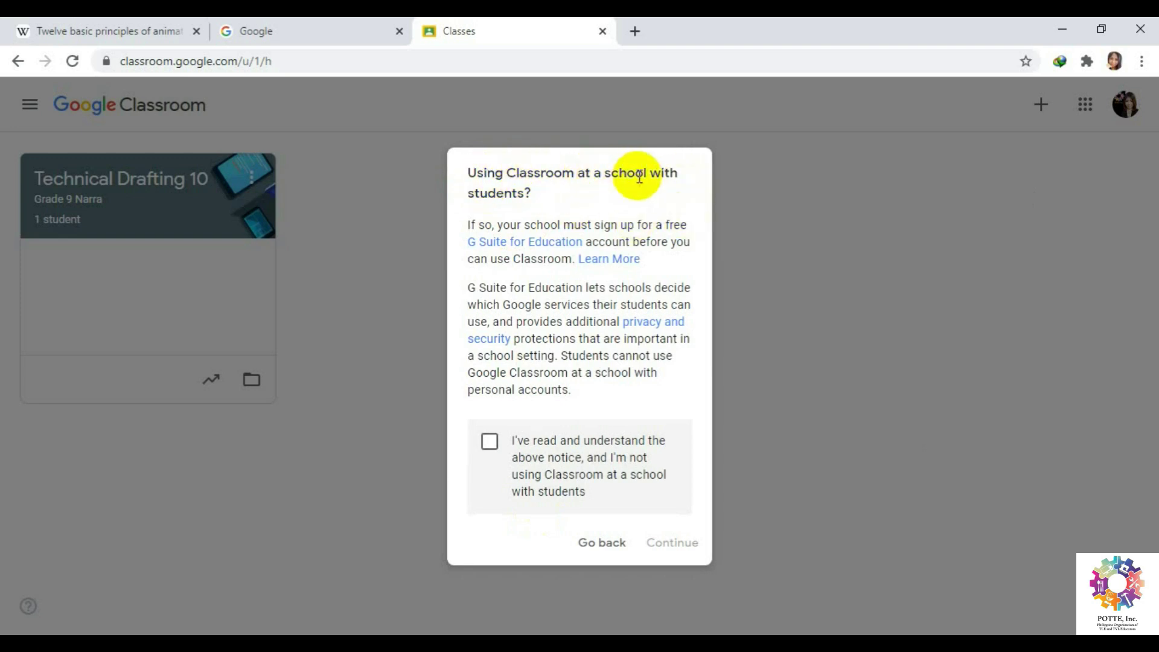
pyautogui.click(489, 441)
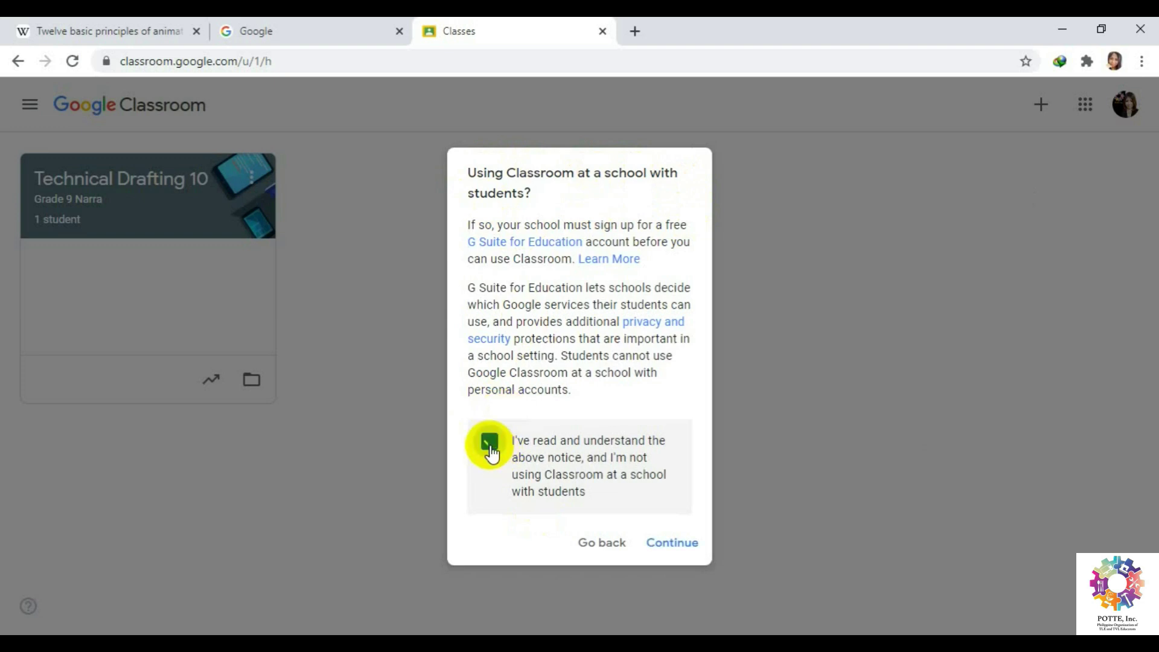
pyautogui.click(680, 543)
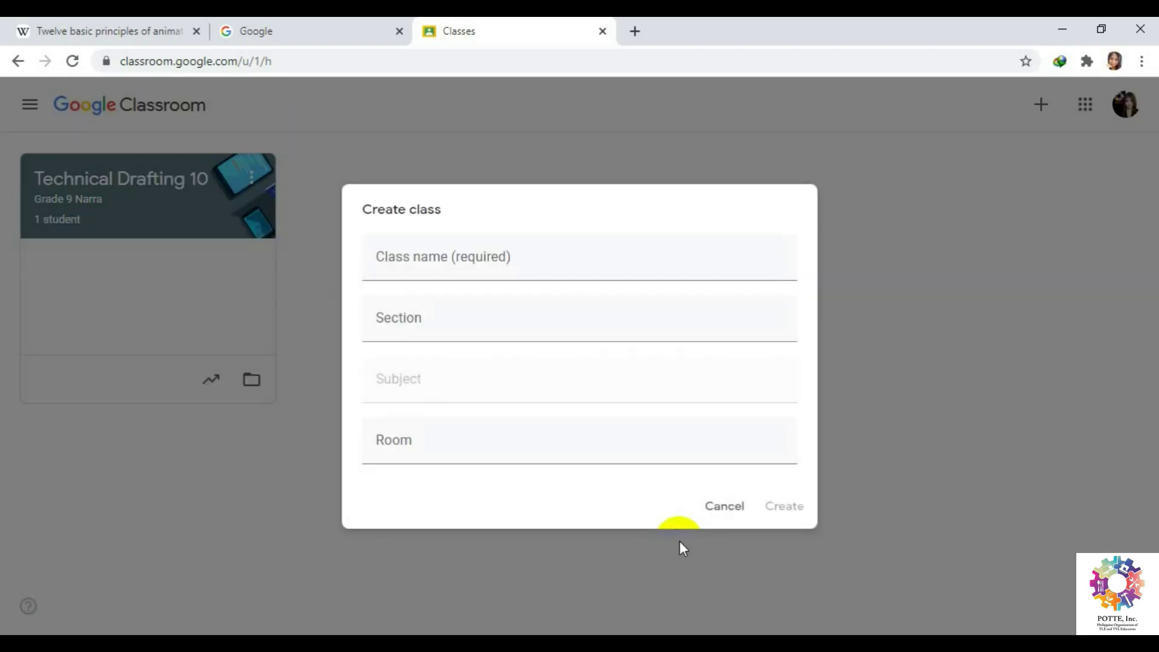
# Create the class Animation with section 9- Narra, subject ICT- Animation and room 1.
pyautogui.click(539, 271)
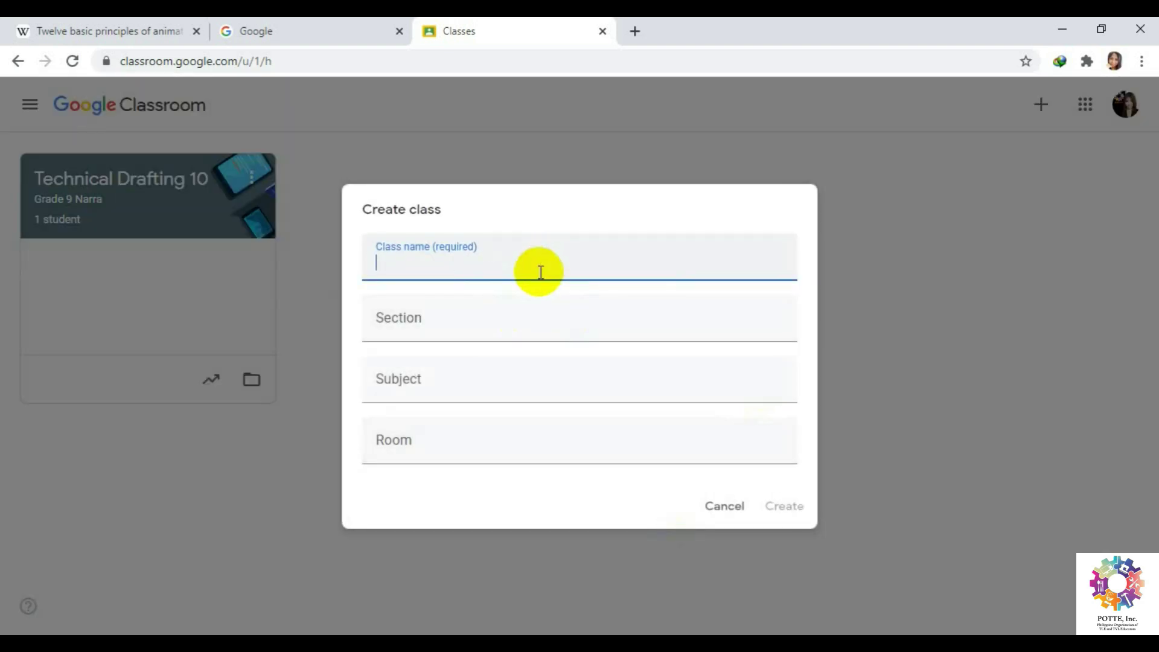
pyautogui.write('Animation')
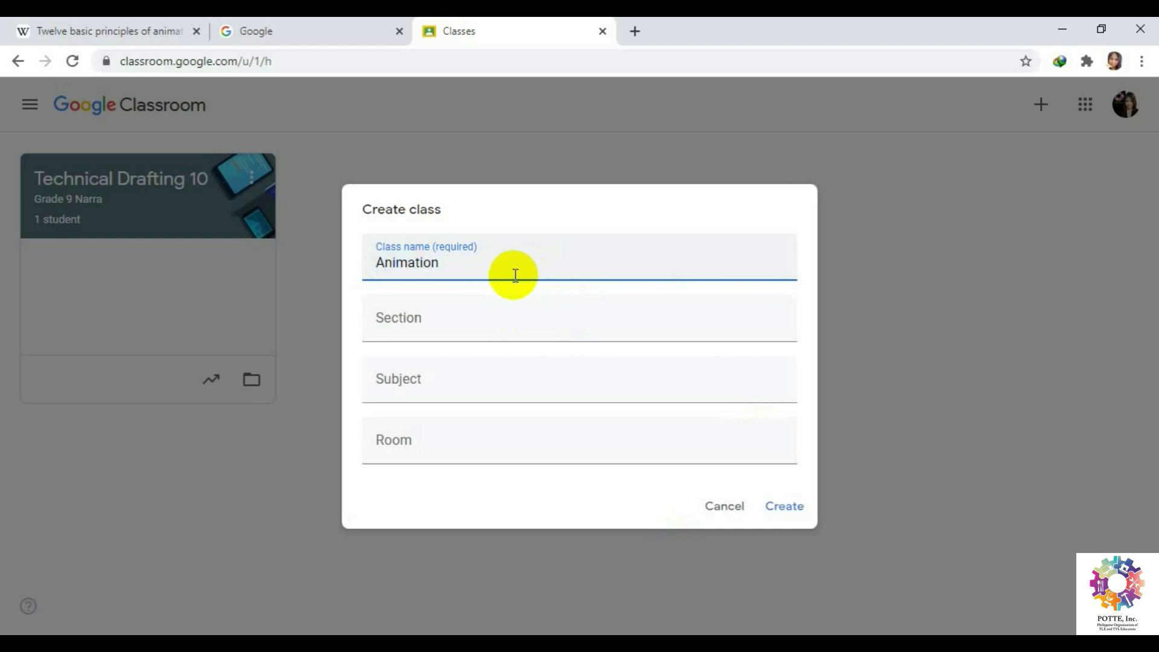
pyautogui.click(498, 322)
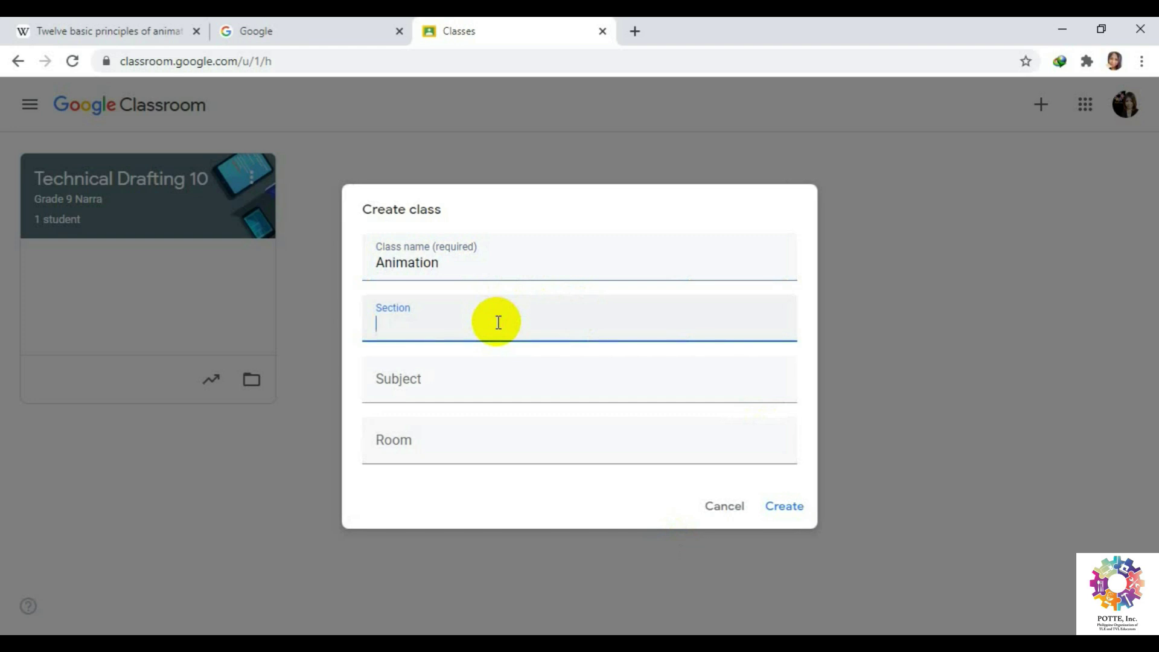
pyautogui.write('9- Narra')
pyautogui.click(471, 388)
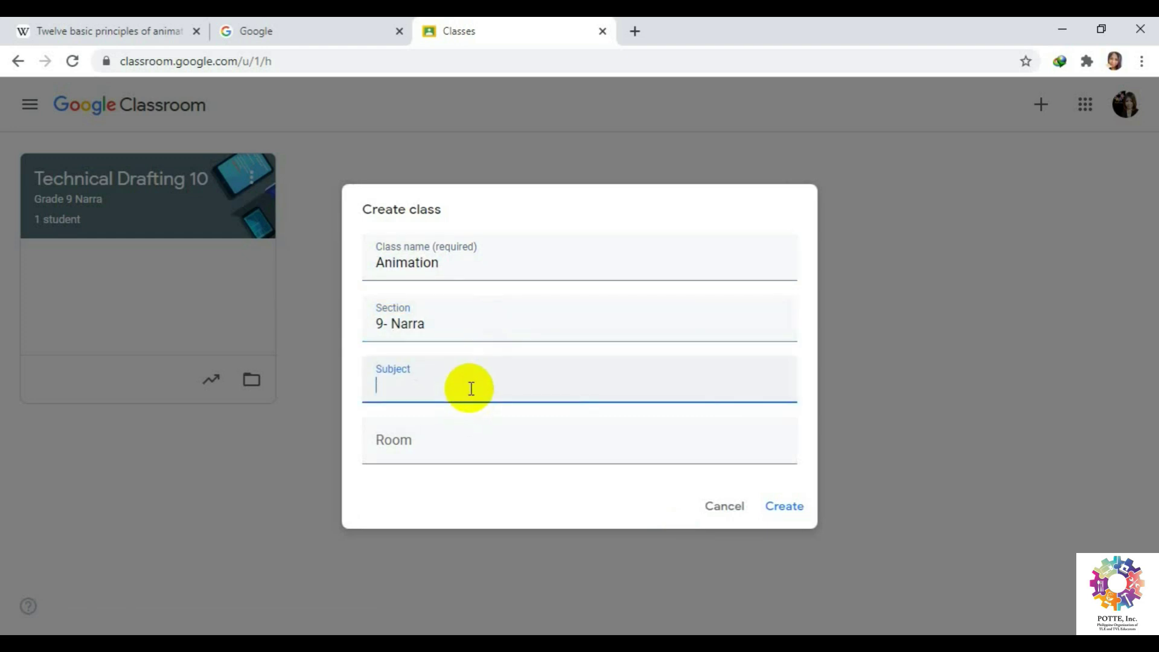
pyautogui.write('ICT- Animation')
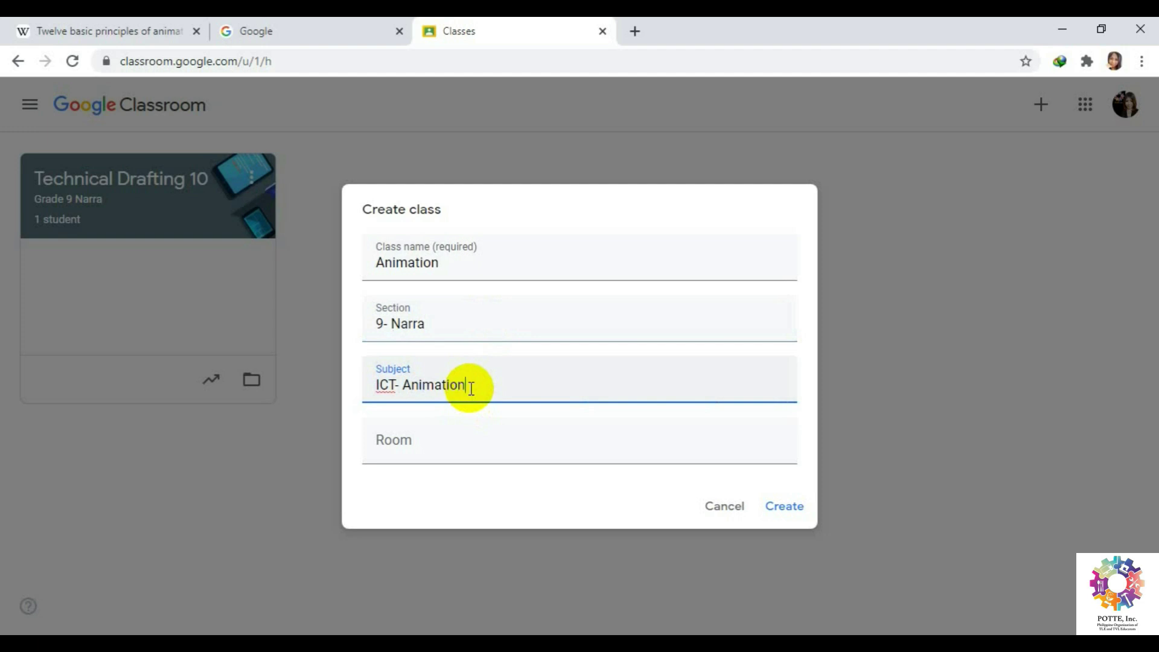
pyautogui.click(449, 451)
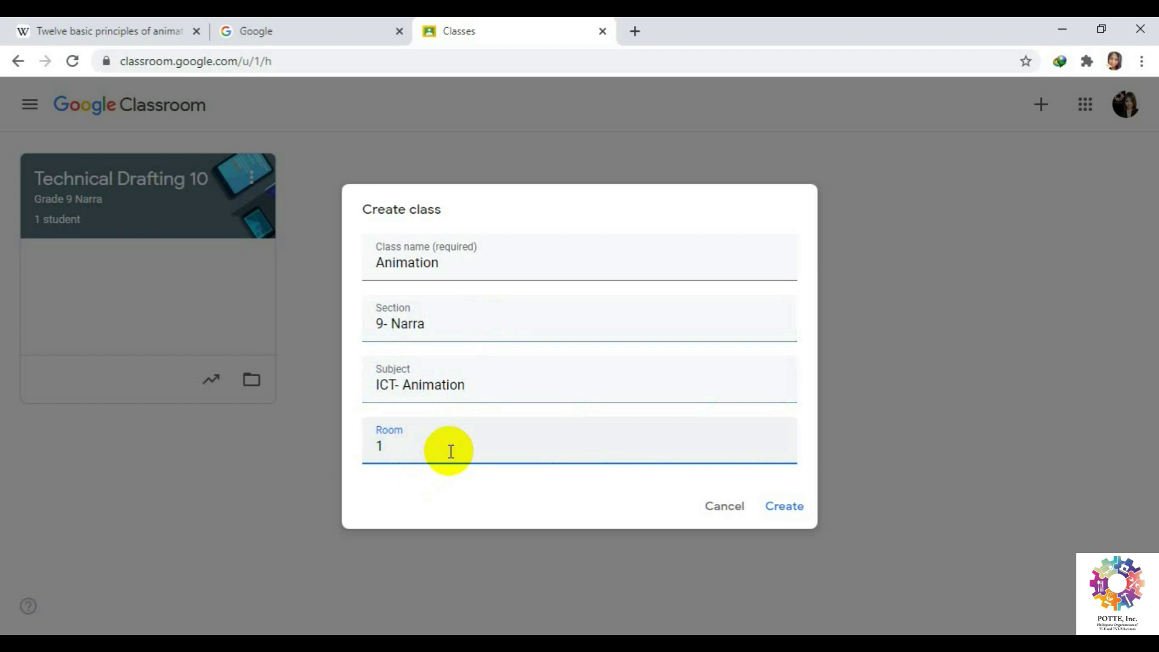
pyautogui.click(790, 507)
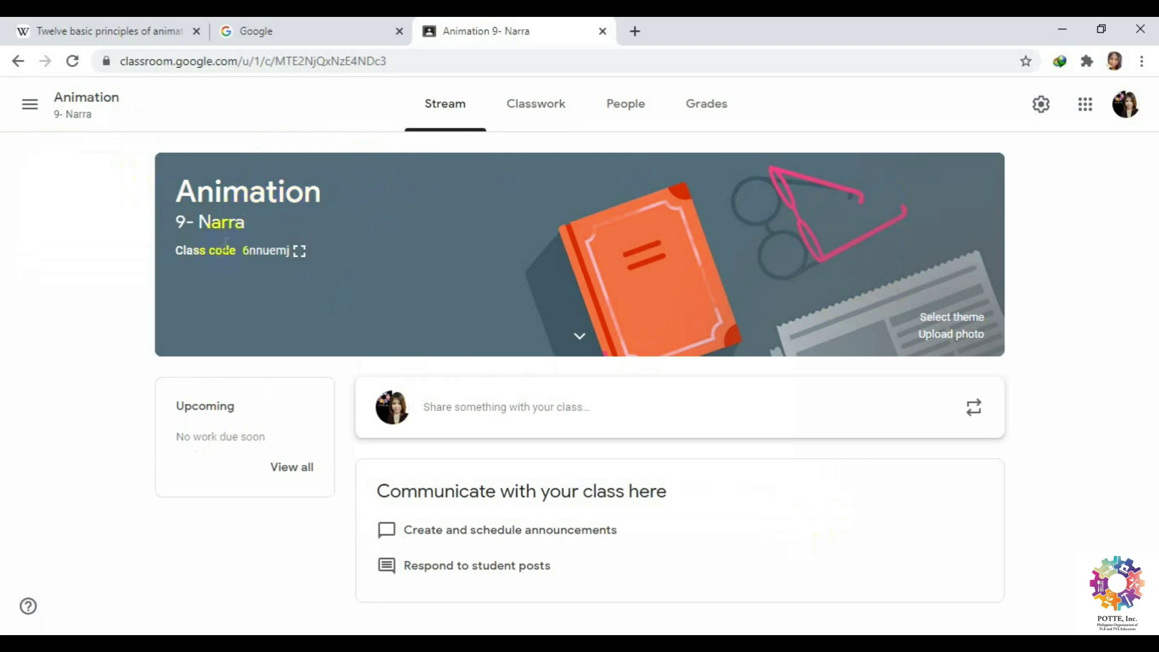
pyautogui.click(300, 251)
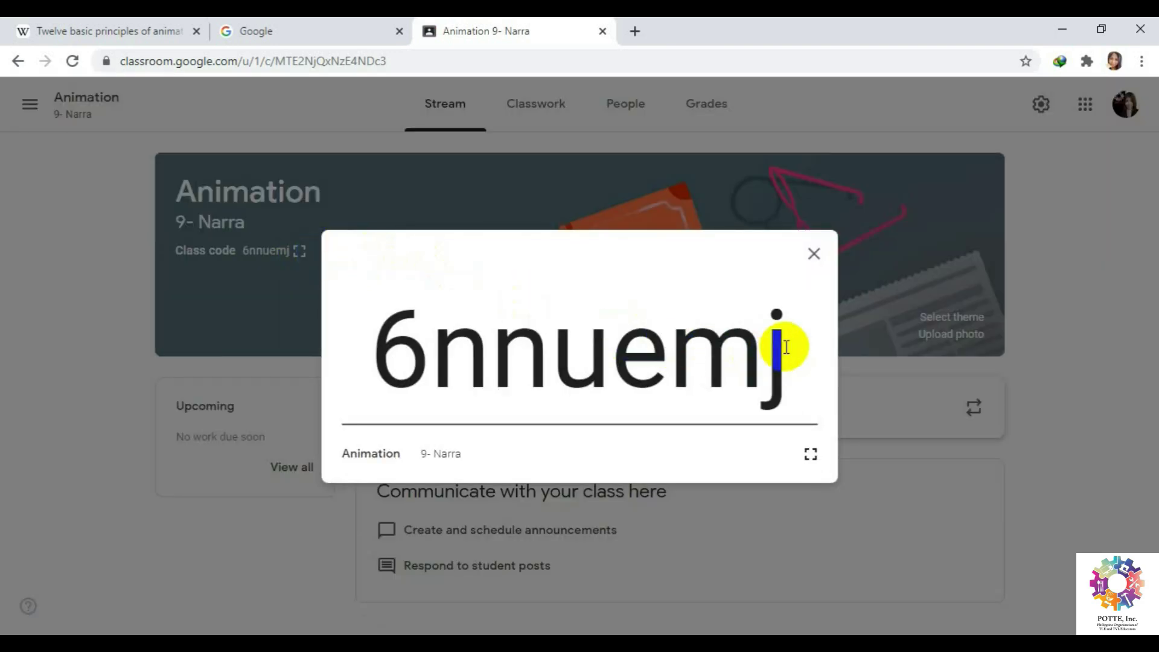
pyautogui.moveTo(785, 347); pyautogui.dragTo(382, 362)
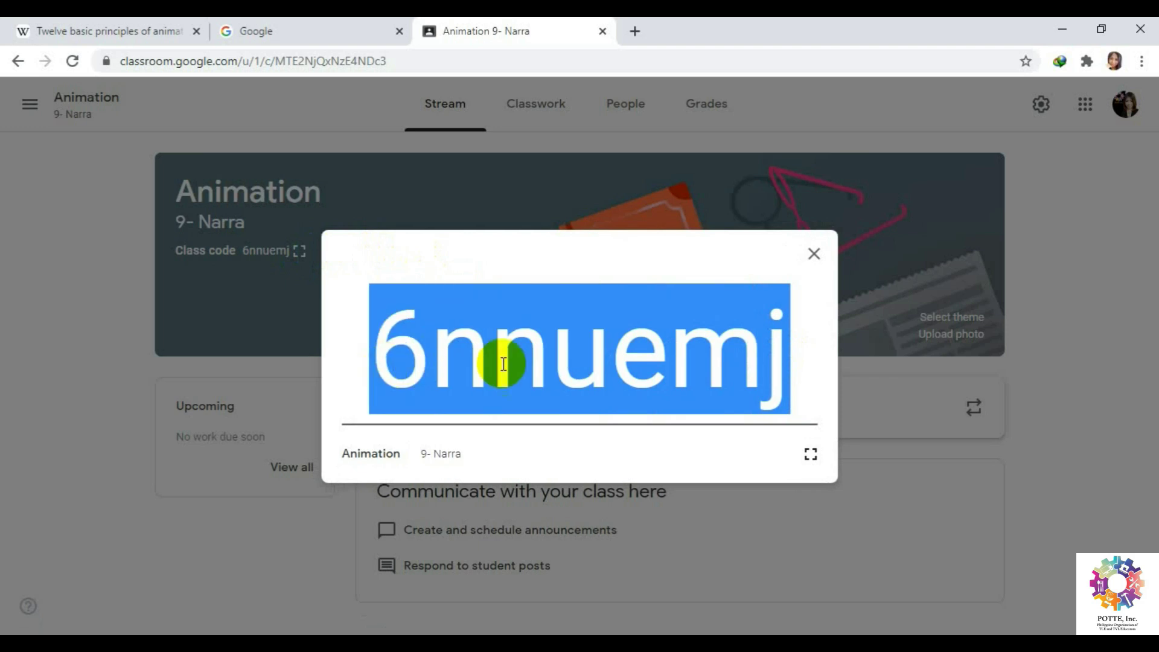
pyautogui.click(824, 324)
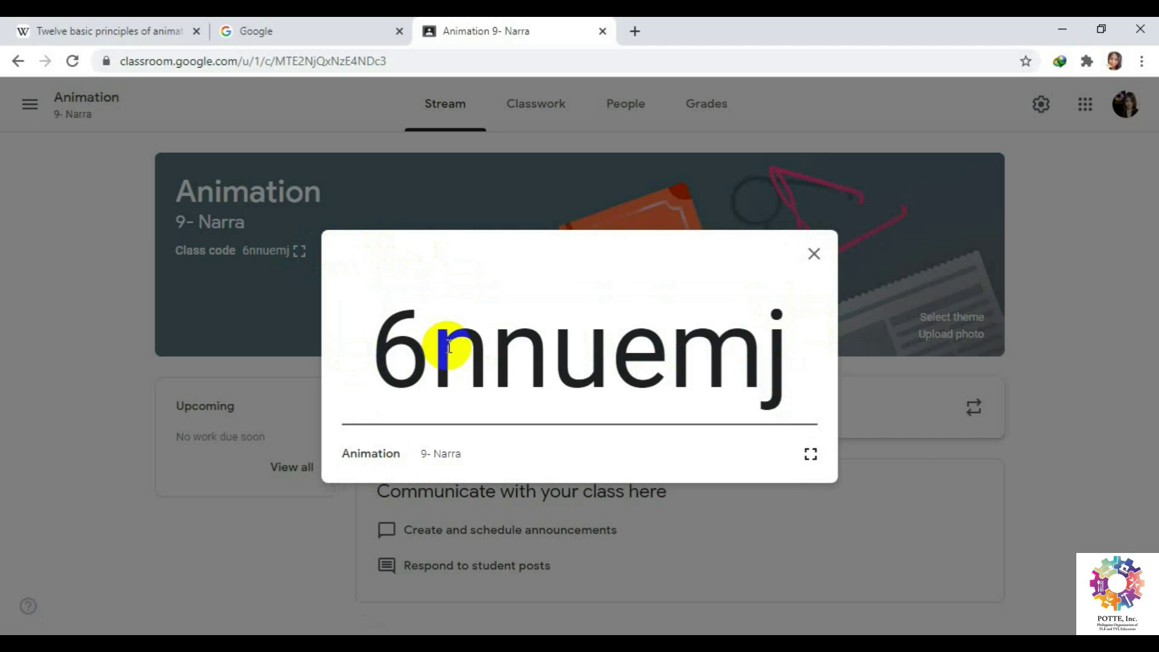
pyautogui.click(813, 259)
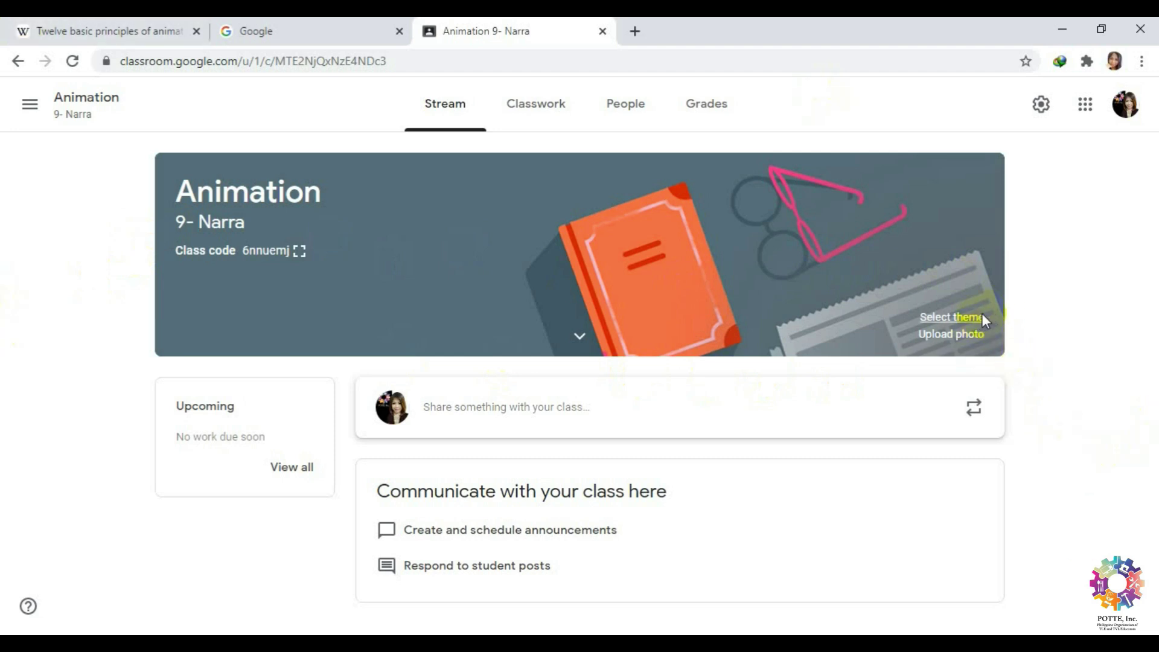
# Browse the class theme gallery and close it without choosing a theme.
pyautogui.click(981, 318)
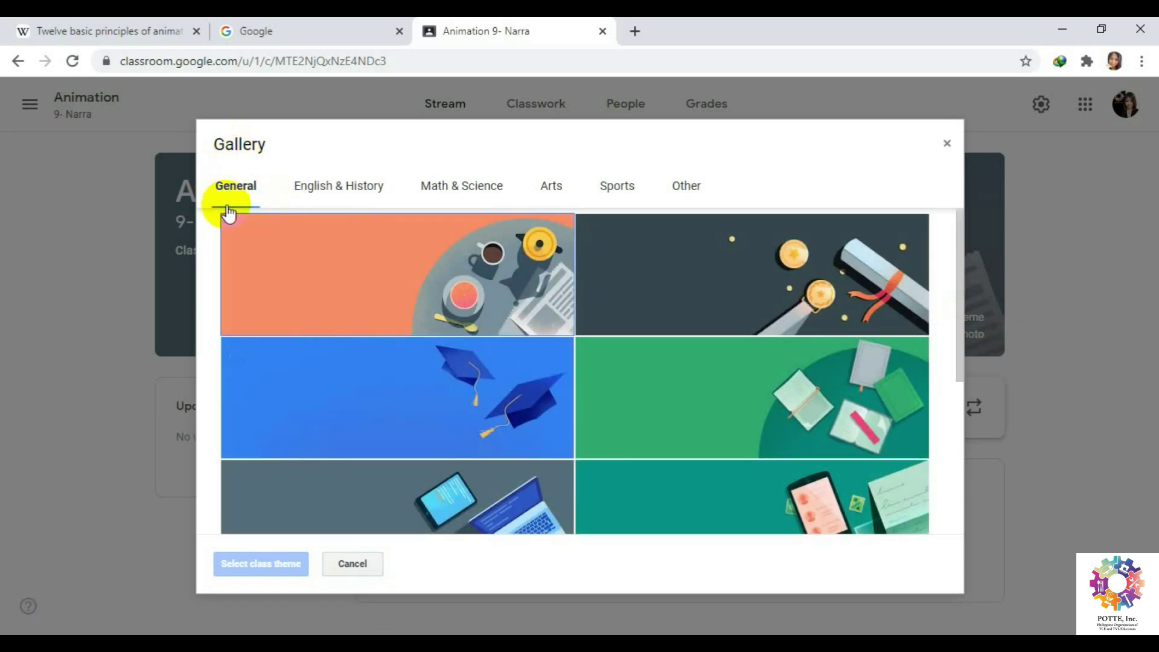
pyautogui.scroll(-5, 711, 401)
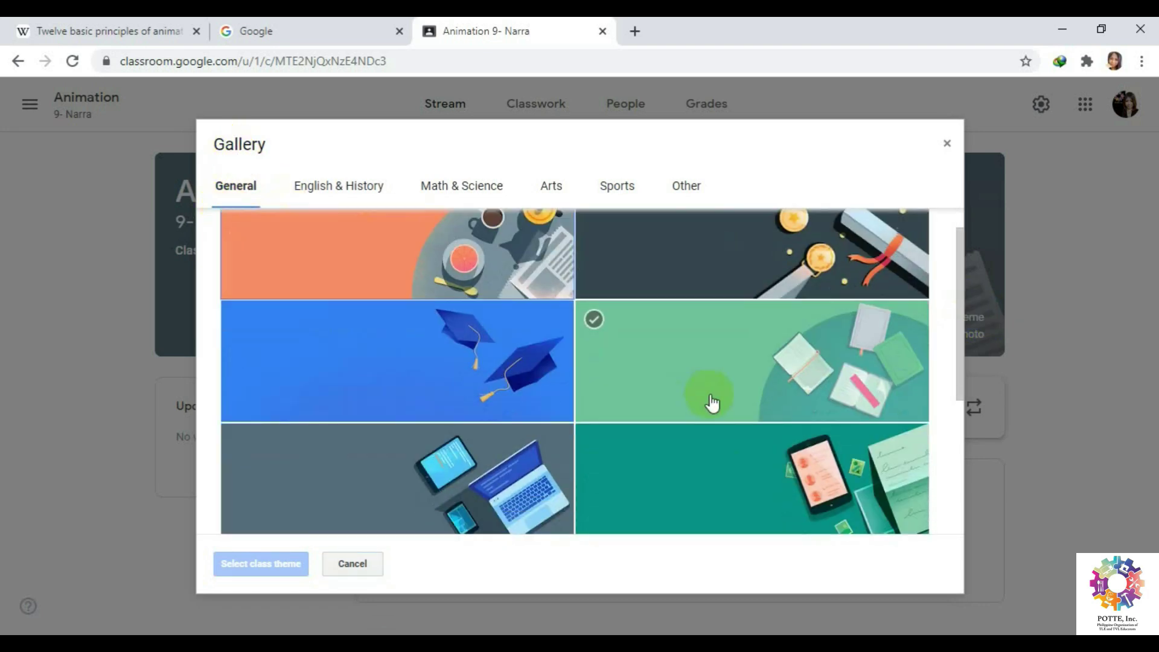
pyautogui.scroll(5, 710, 400)
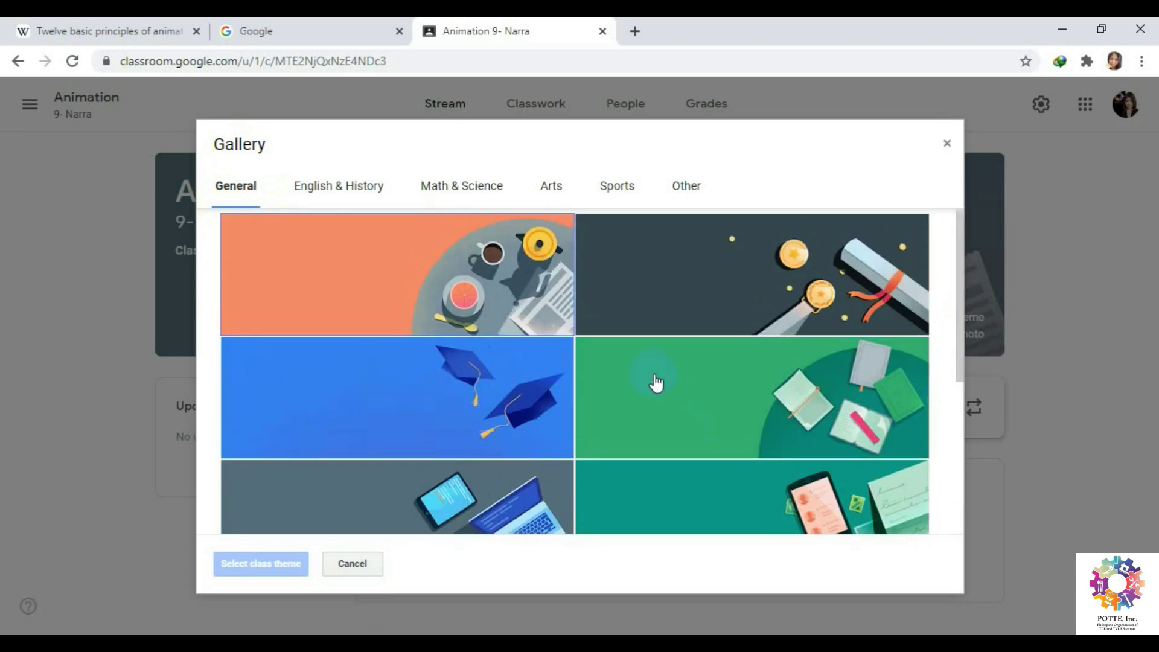
pyautogui.click(946, 143)
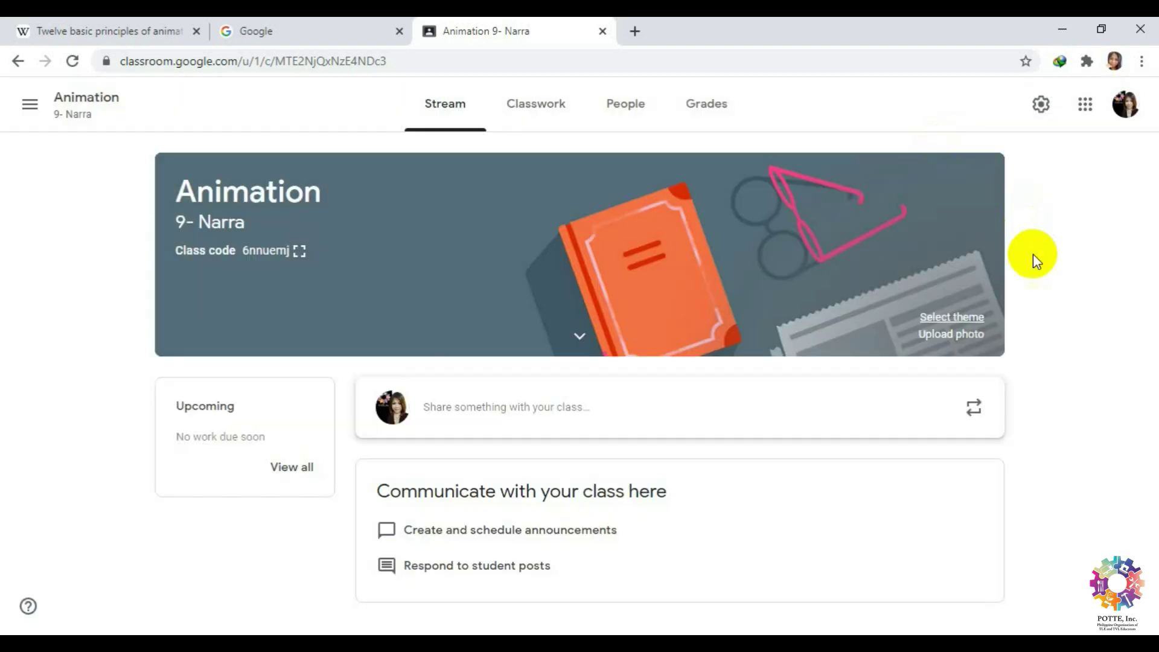
# Upload upup.jpg as the class banner and crop it to fit.
pyautogui.click(956, 336)
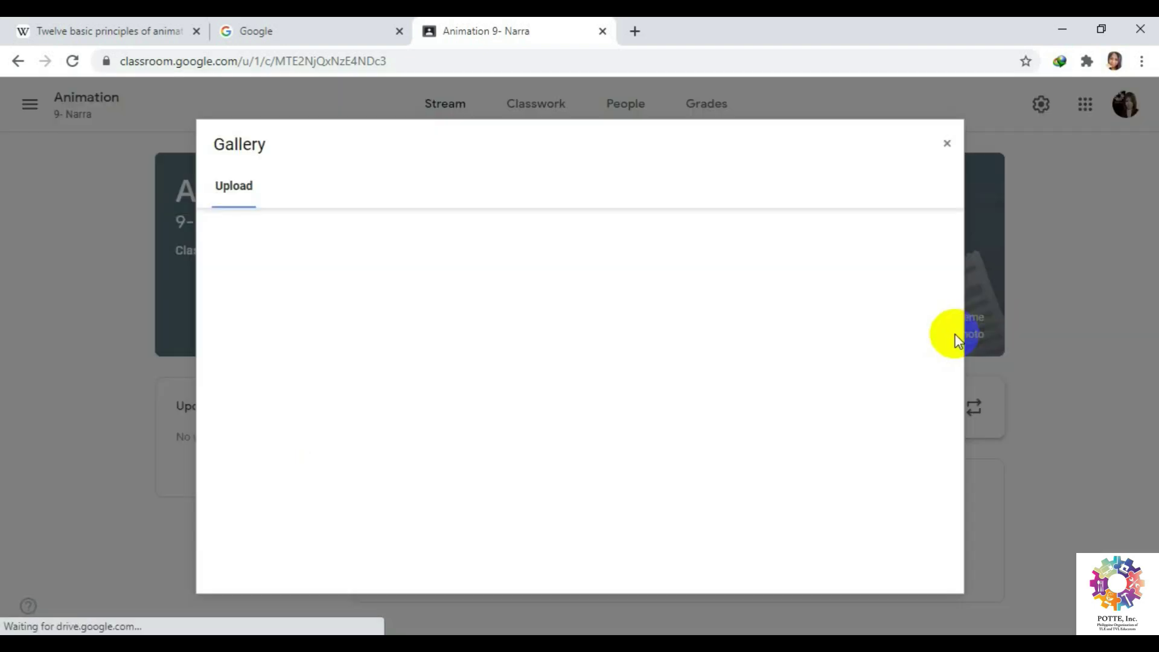
pyautogui.click(610, 446)
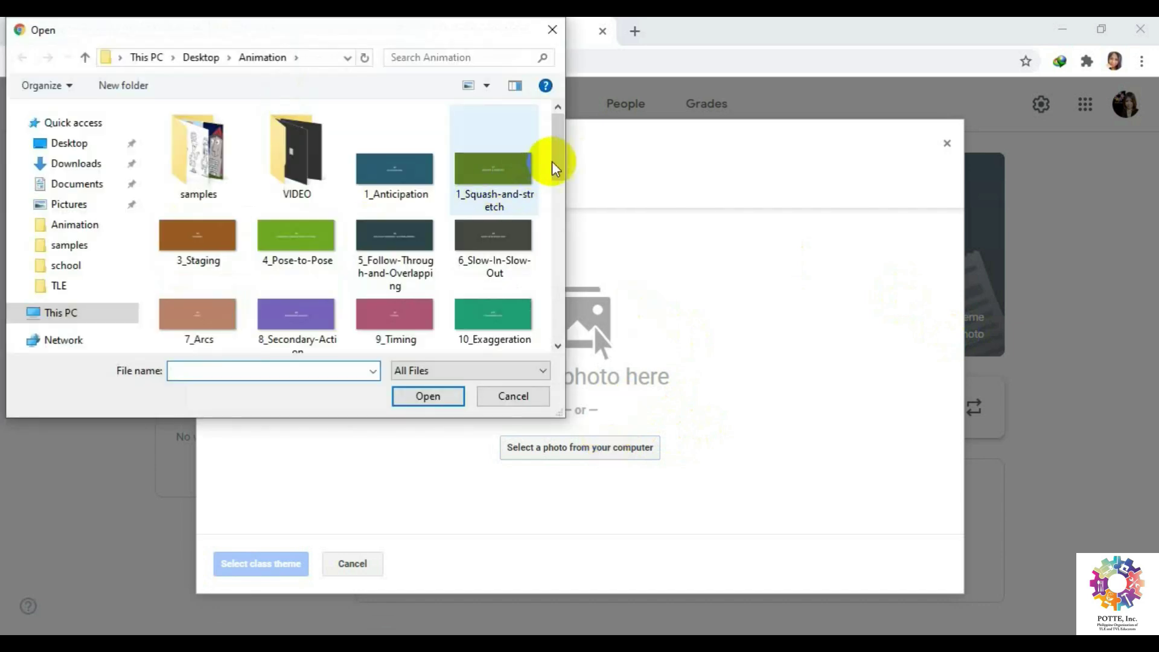
pyautogui.scroll(-2, 560, 329)
pyautogui.scroll(-3, 561, 327)
pyautogui.click(199, 329)
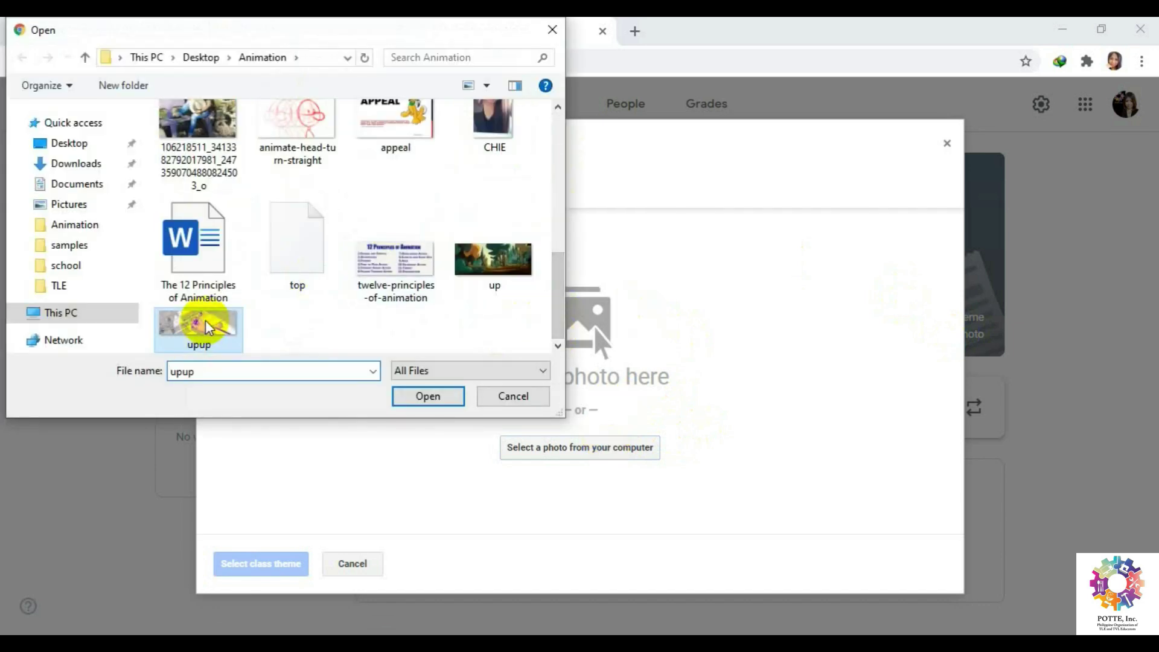
pyautogui.click(410, 397)
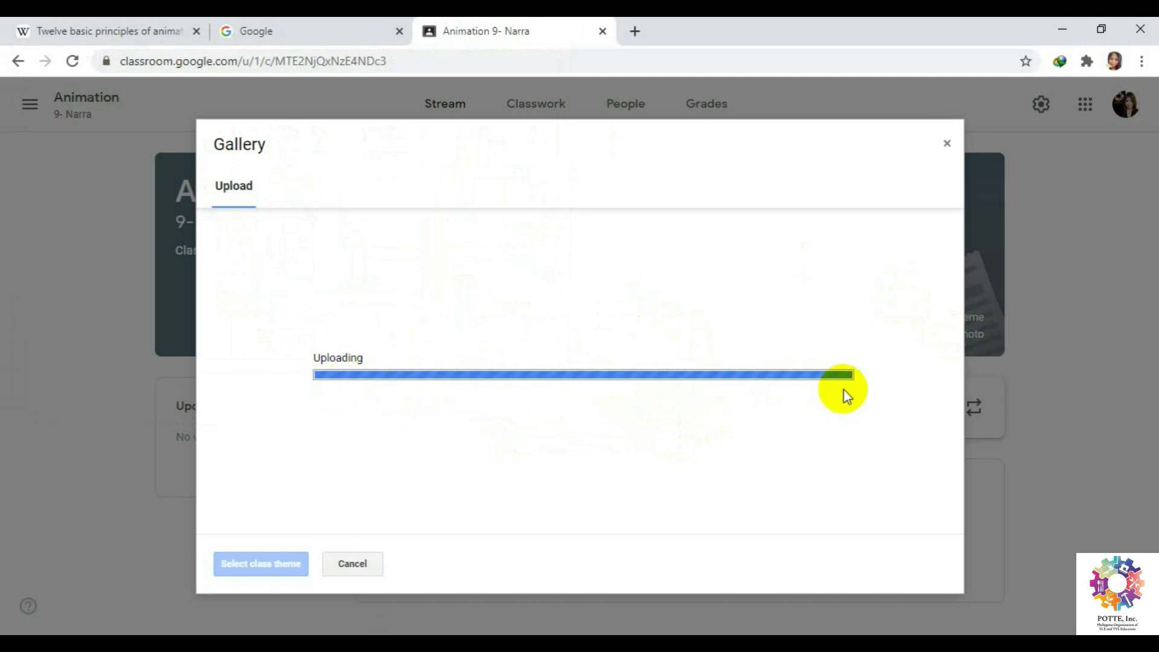
pyautogui.moveTo(319, 314); pyautogui.dragTo(233, 293)
pyautogui.moveTo(841, 445); pyautogui.dragTo(941, 489)
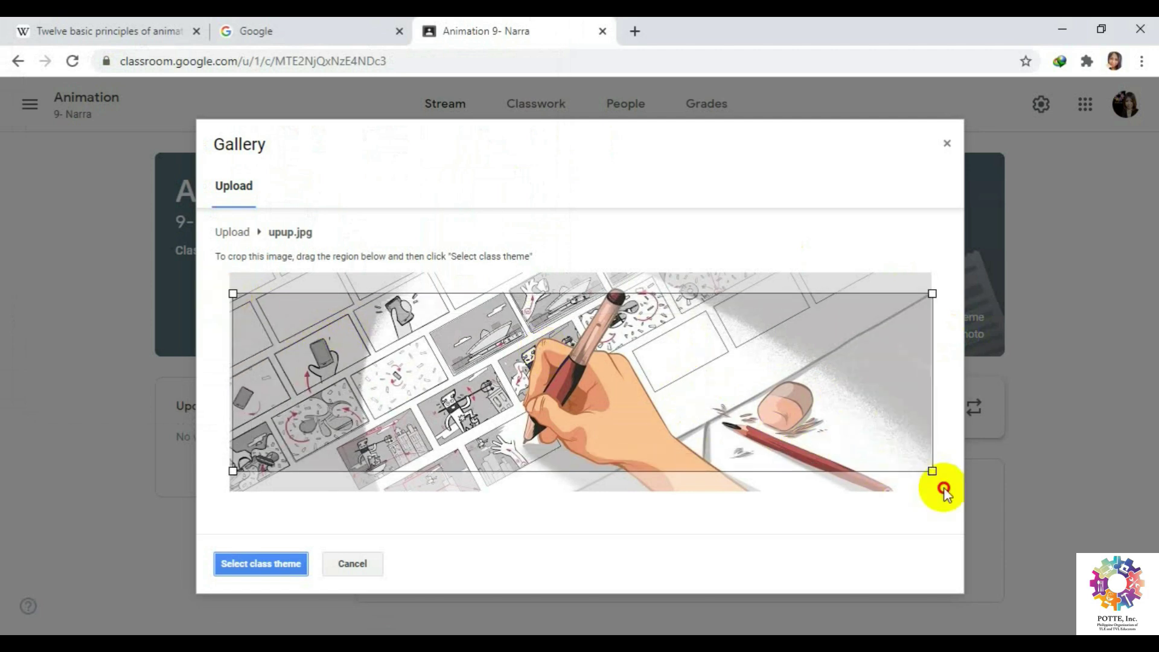
pyautogui.moveTo(699, 414); pyautogui.dragTo(704, 403)
pyautogui.click(279, 565)
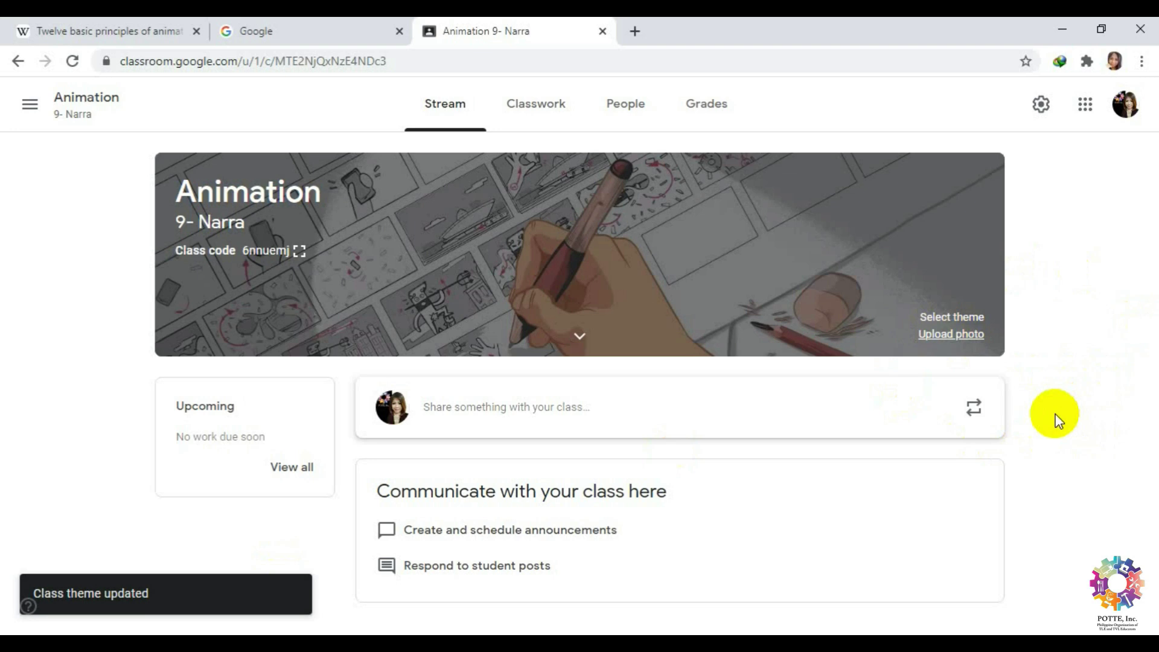
pyautogui.click(511, 404)
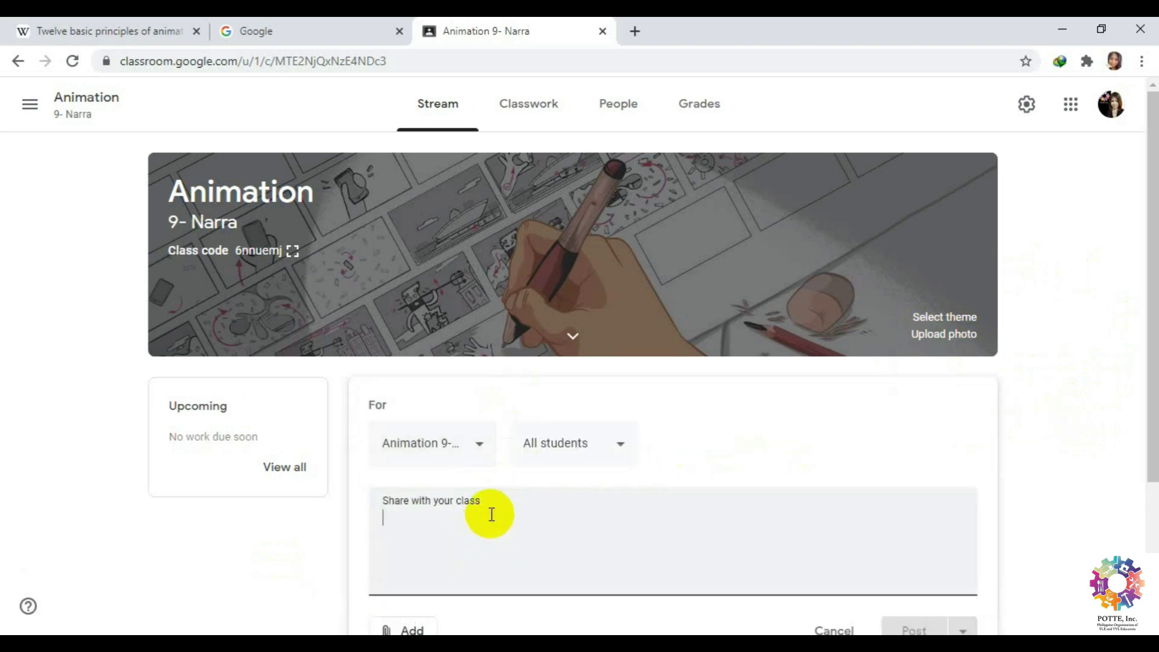
# Write the announcement 'welcome to our class!' and check attachment options without adding any.
pyautogui.write('welcome to our cla')
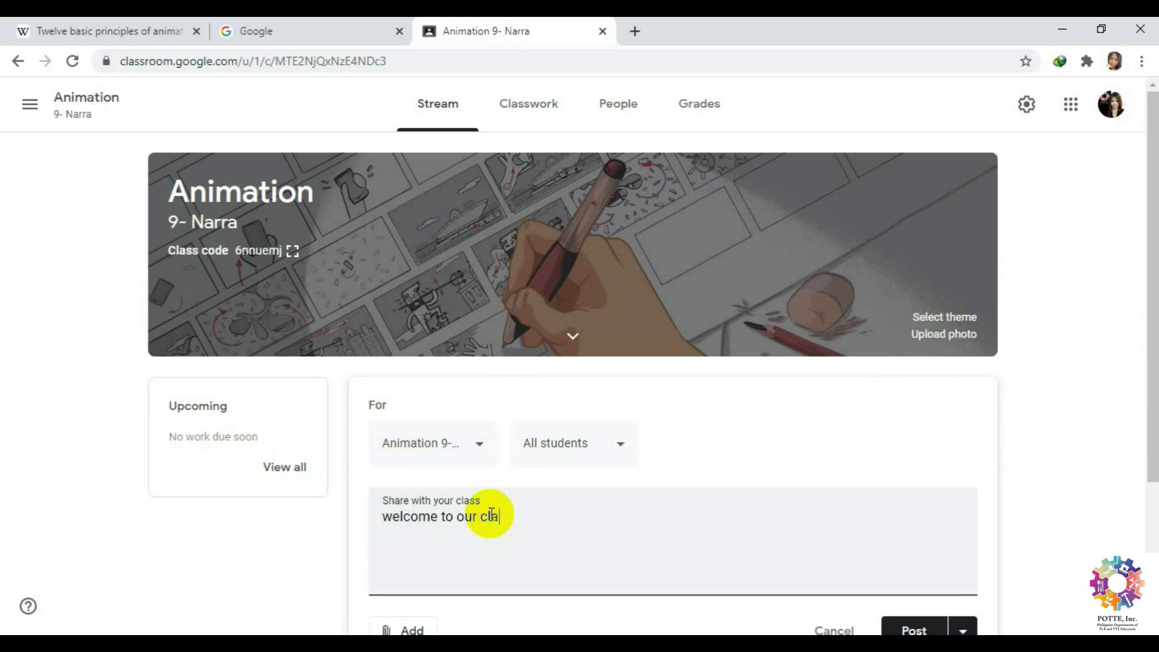
pyautogui.write('ss!')
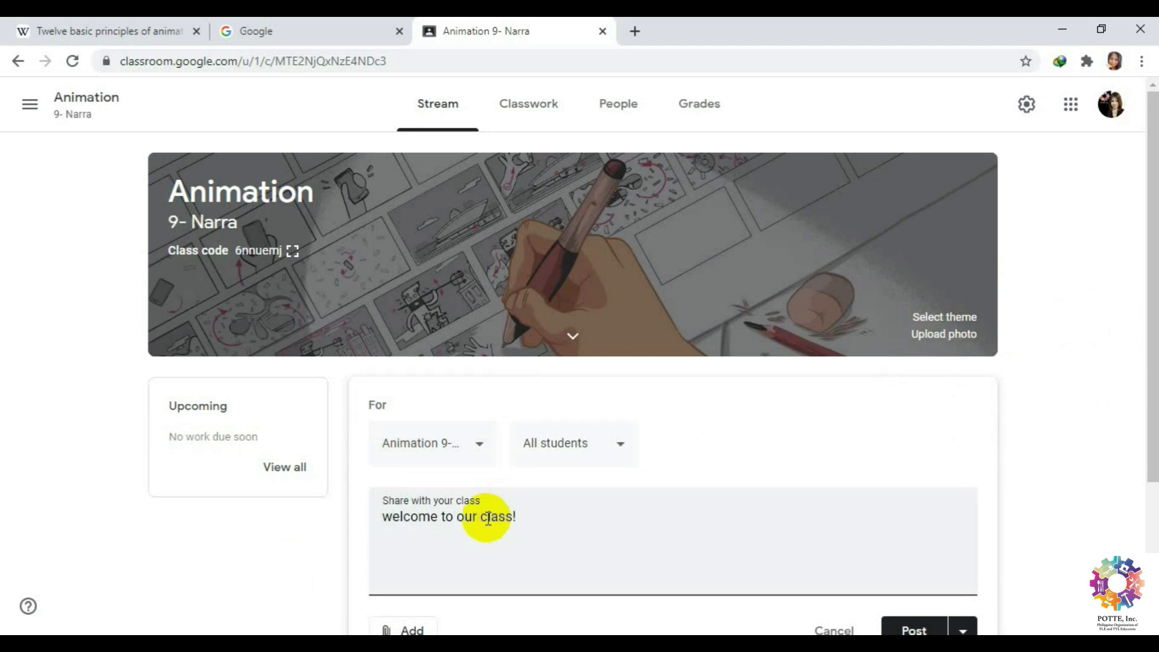
pyautogui.scroll(-3, 570, 522)
pyautogui.click(418, 469)
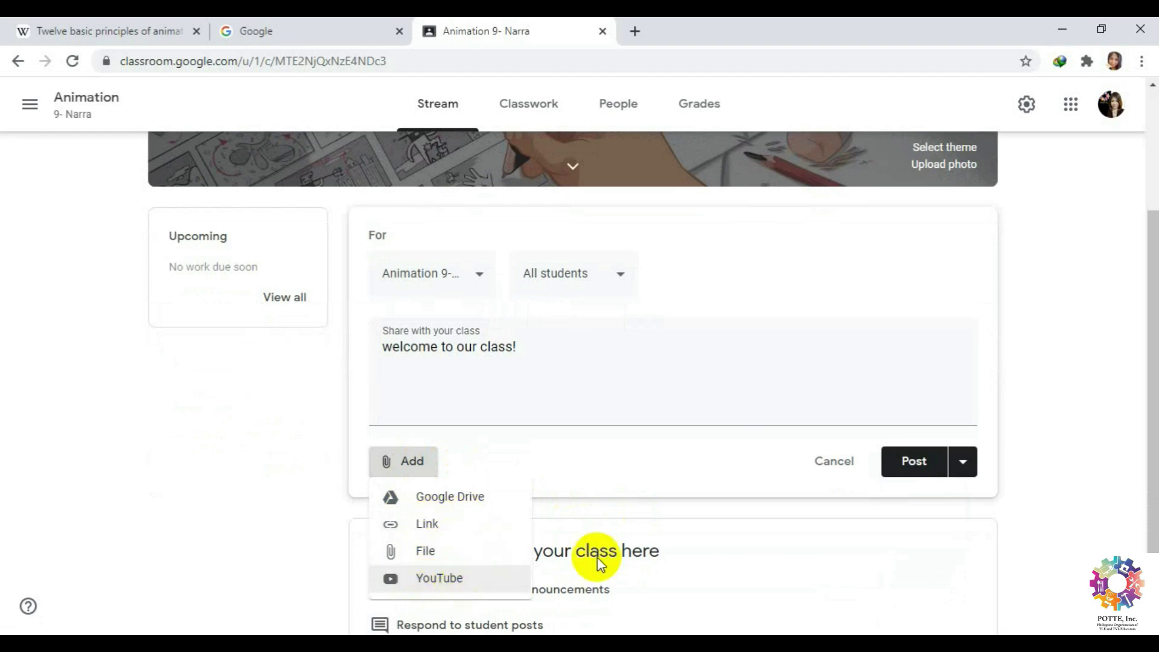
pyautogui.click(892, 552)
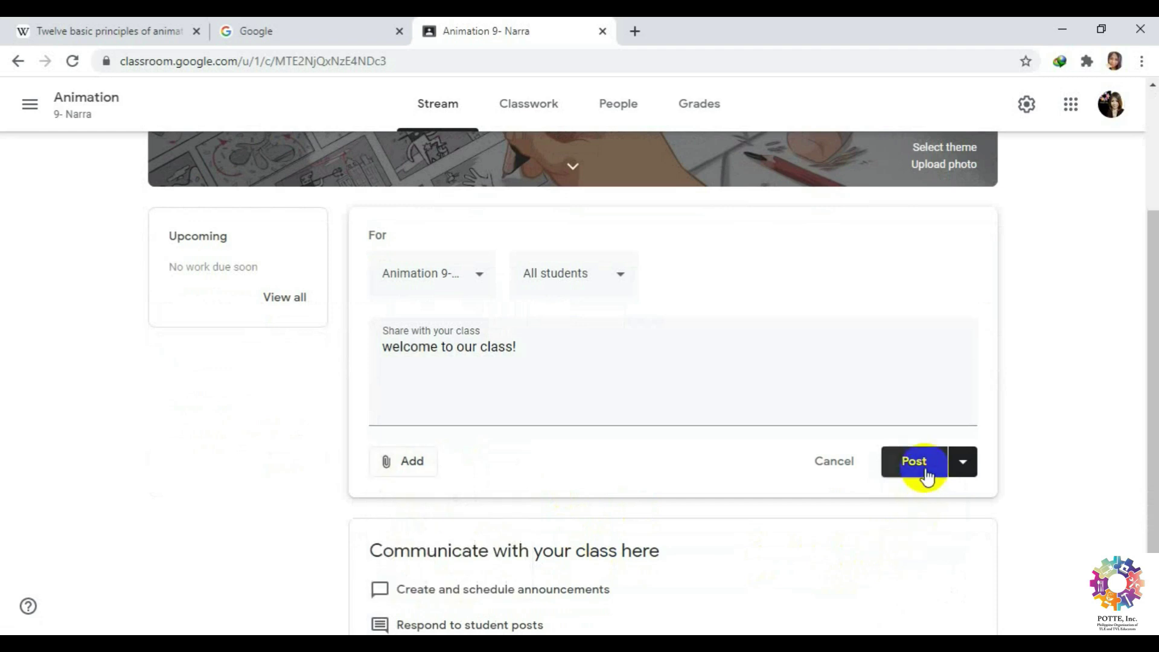
# Review scheduling and audience options unchanged, then post the announcement to the Animation class.
pyautogui.click(962, 463)
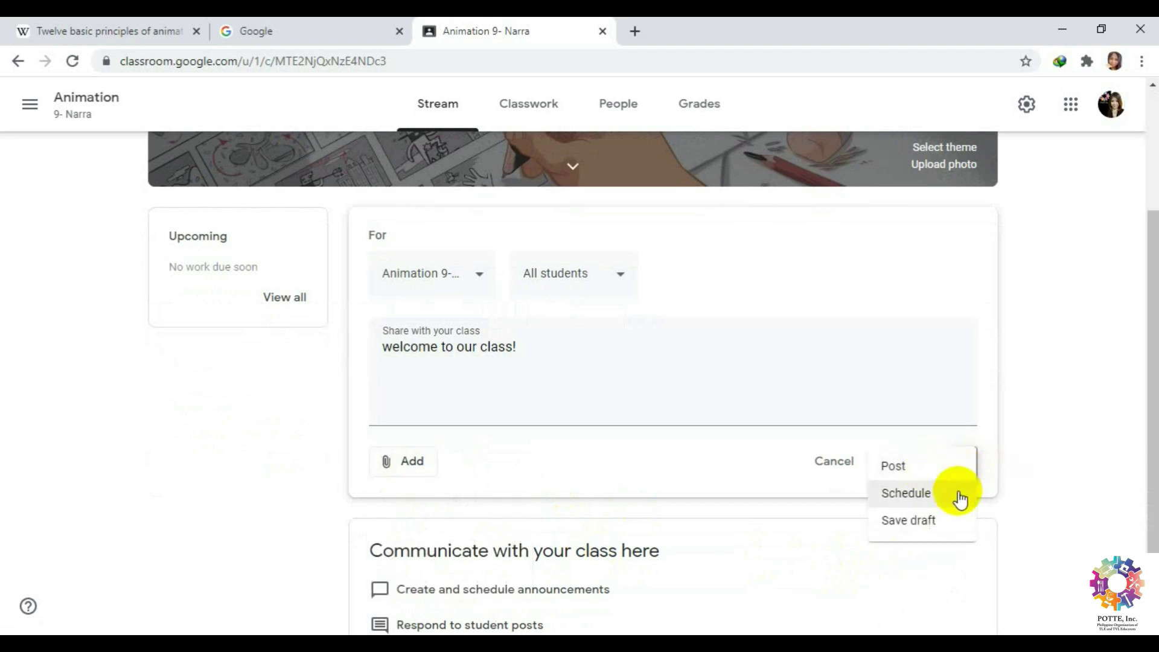
pyautogui.click(956, 493)
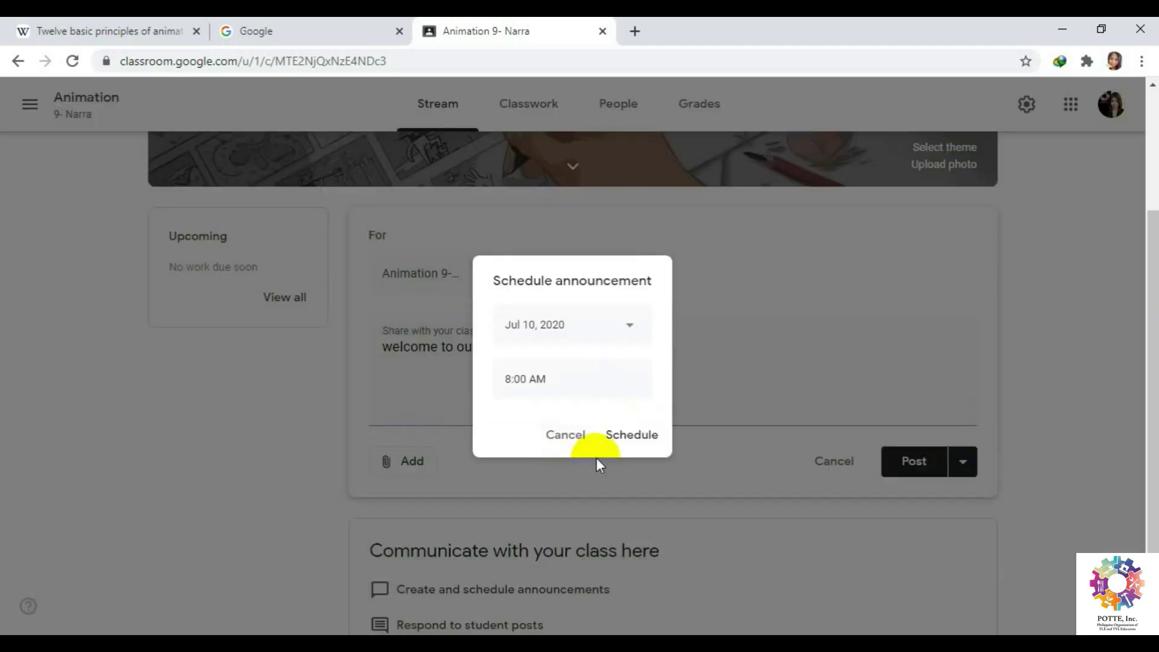
pyautogui.click(564, 436)
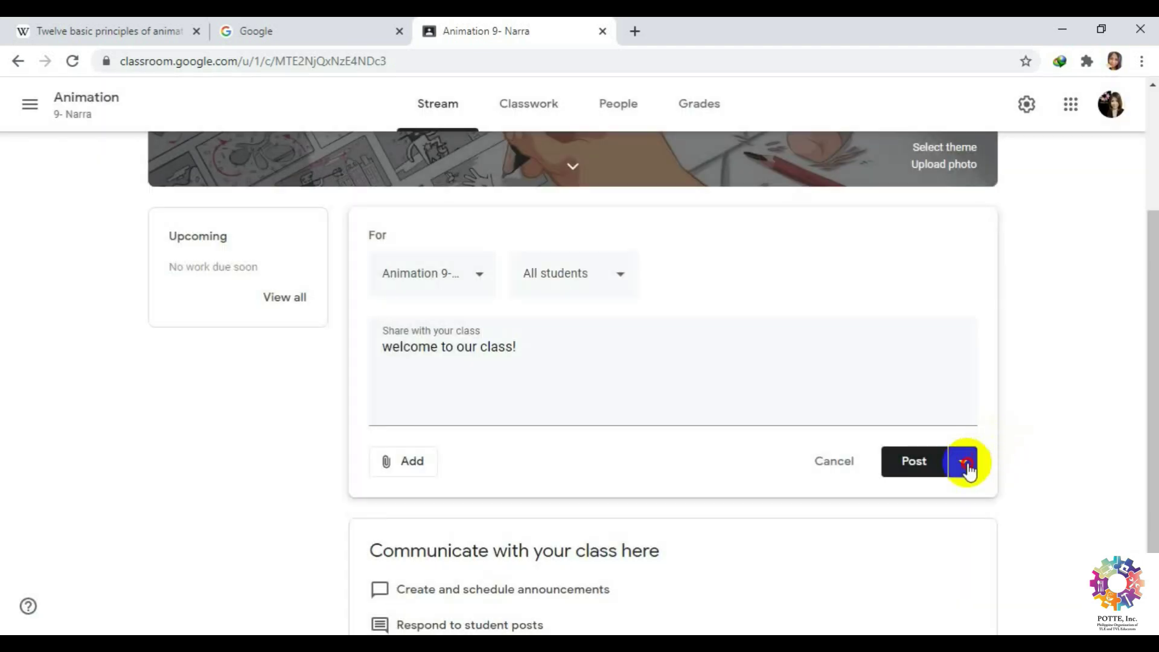
pyautogui.click(963, 462)
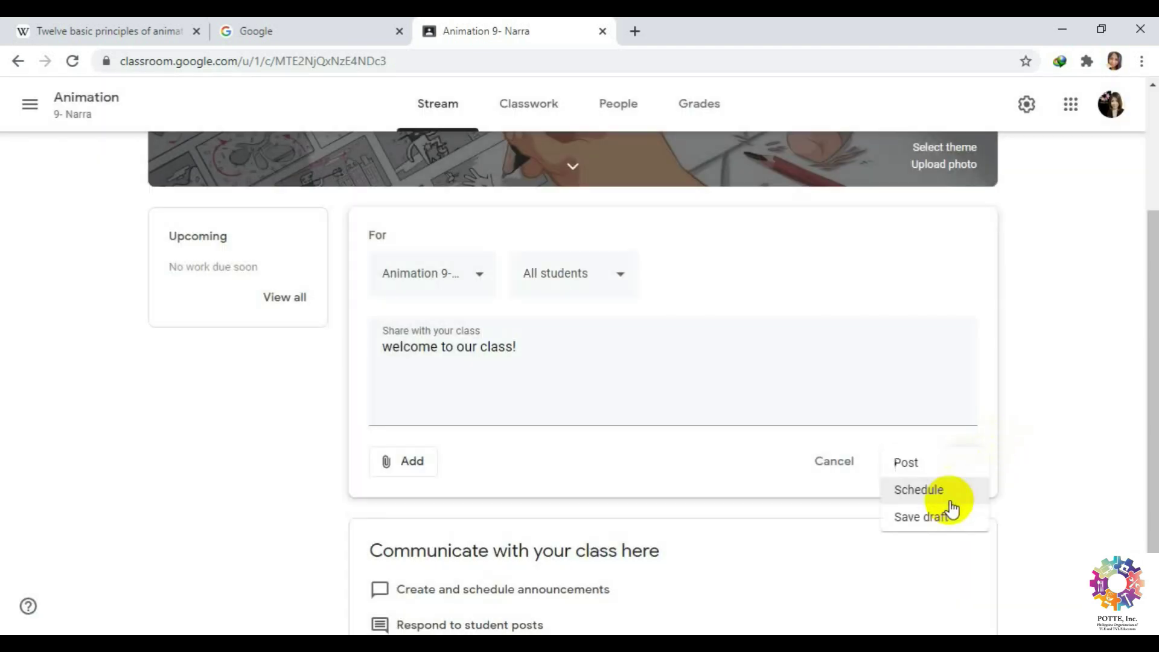
pyautogui.click(1026, 512)
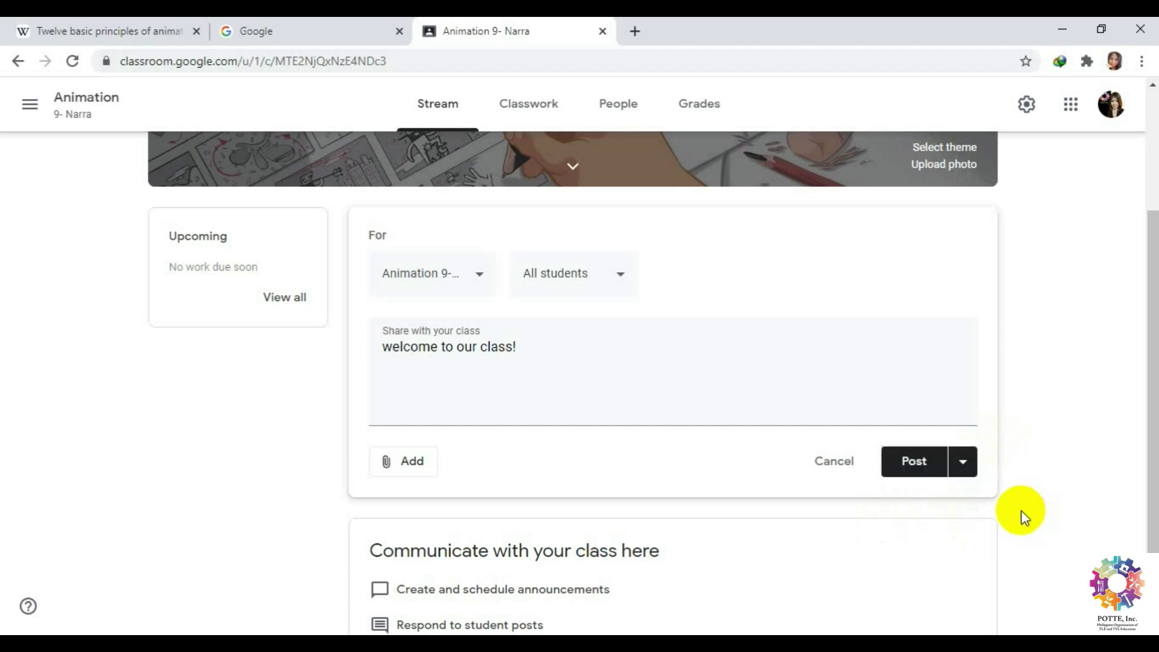
pyautogui.click(620, 279)
pyautogui.click(620, 275)
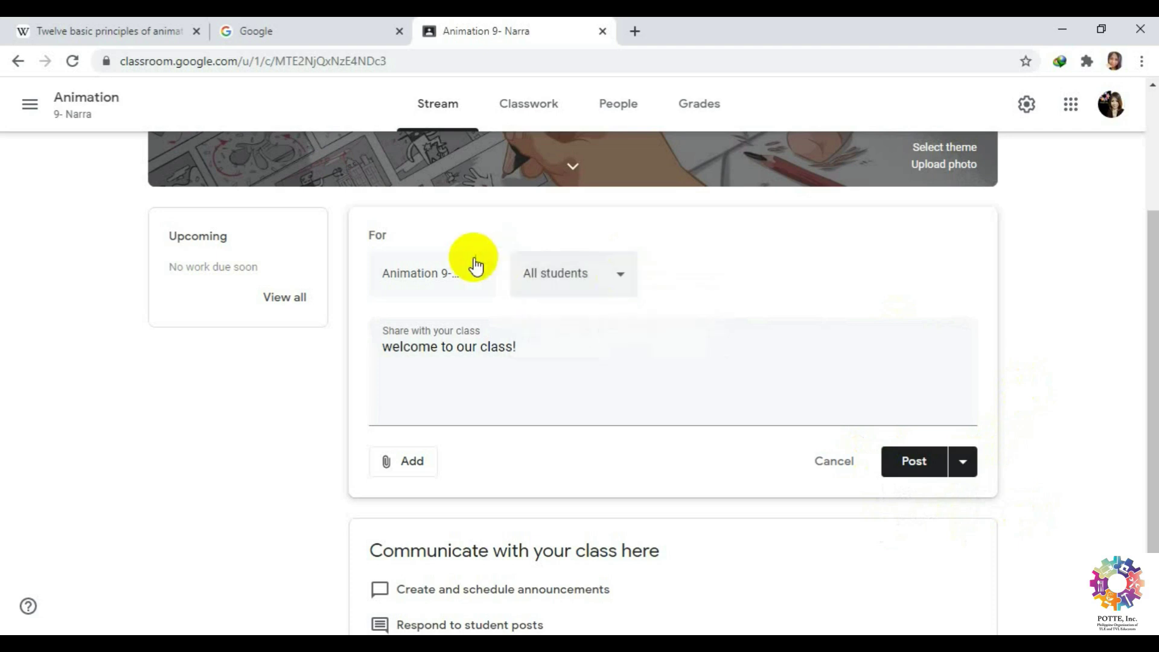
pyautogui.click(471, 276)
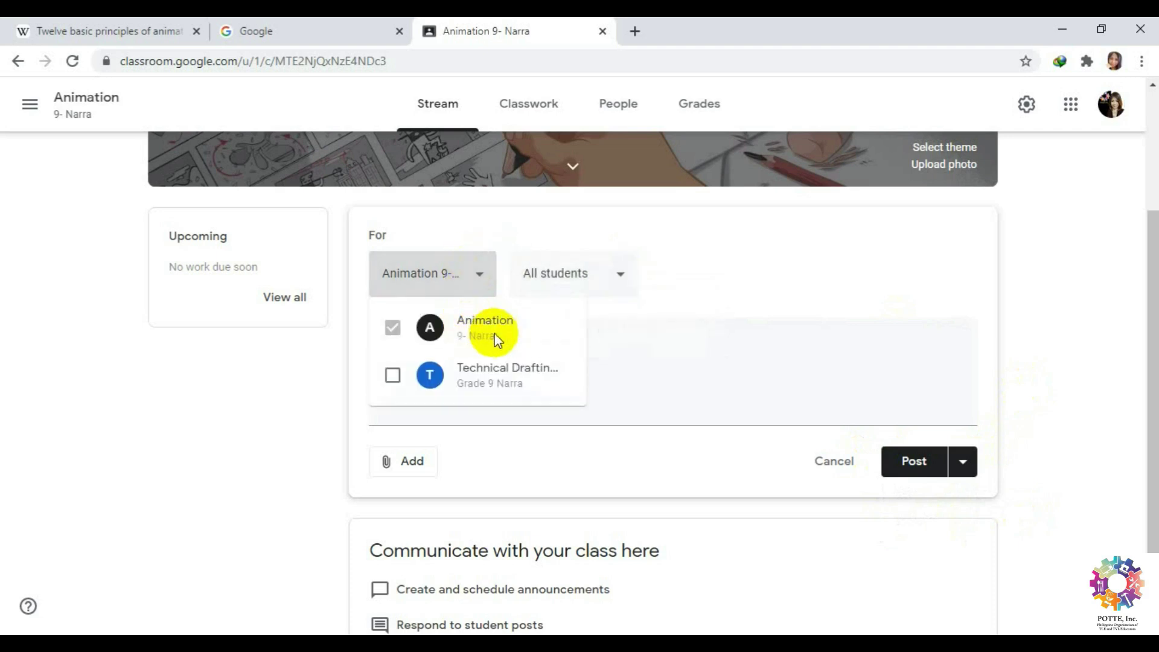
pyautogui.click(929, 336)
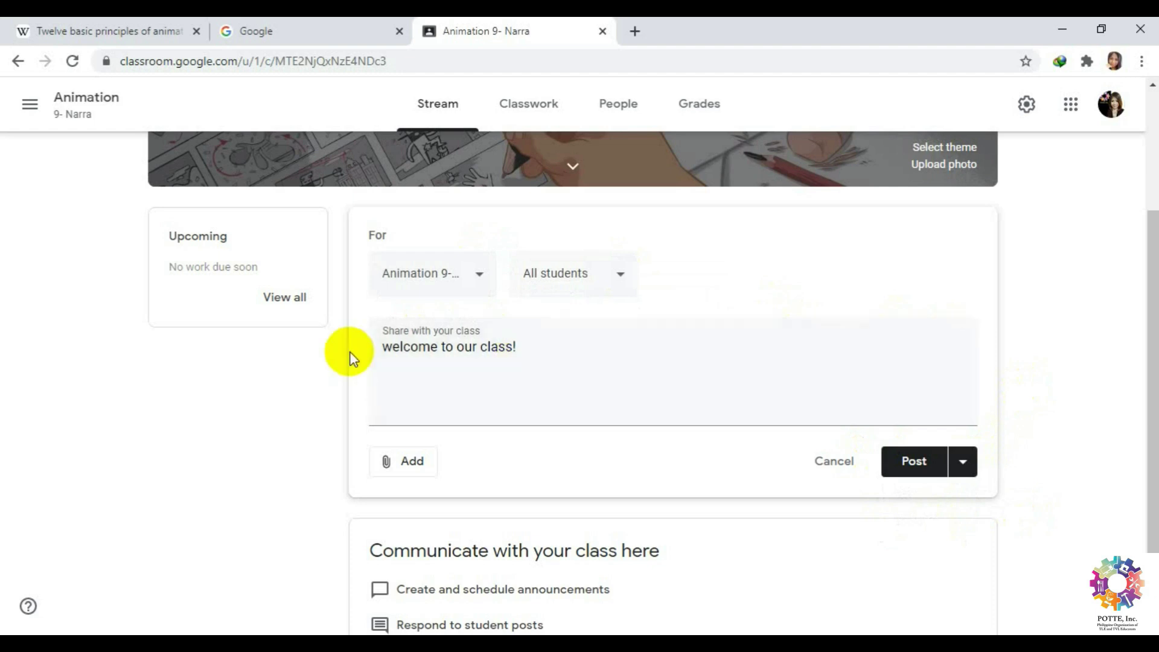
pyautogui.click(918, 464)
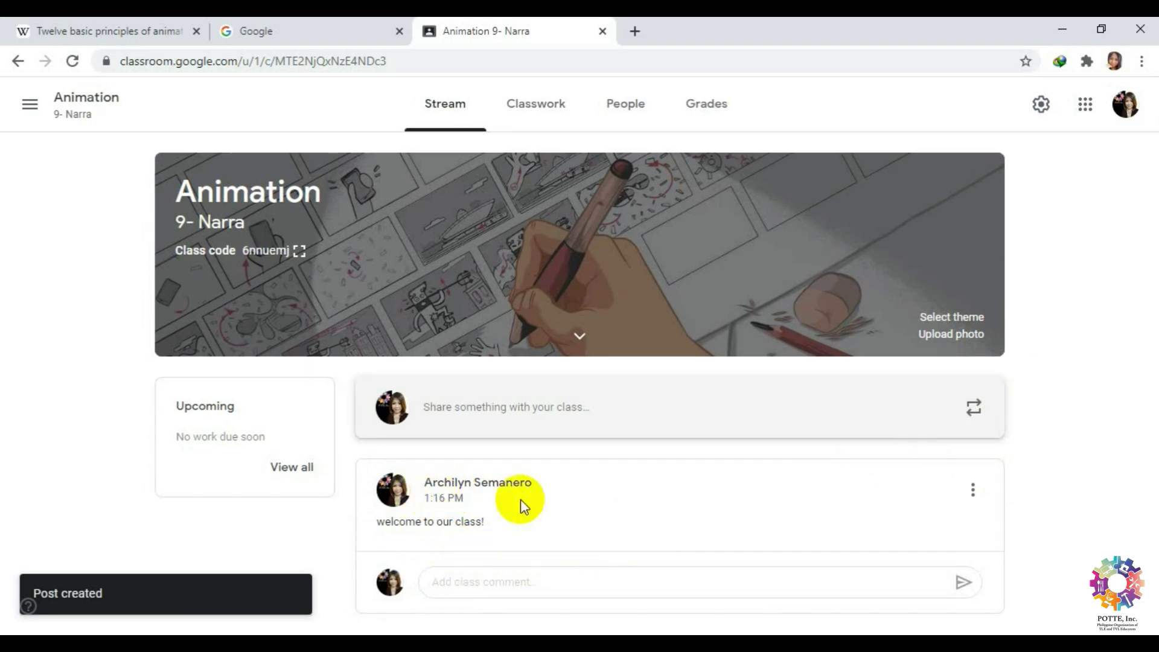
# Look over the Classwork page and its Create menu, then go to the People page.
pyautogui.click(523, 115)
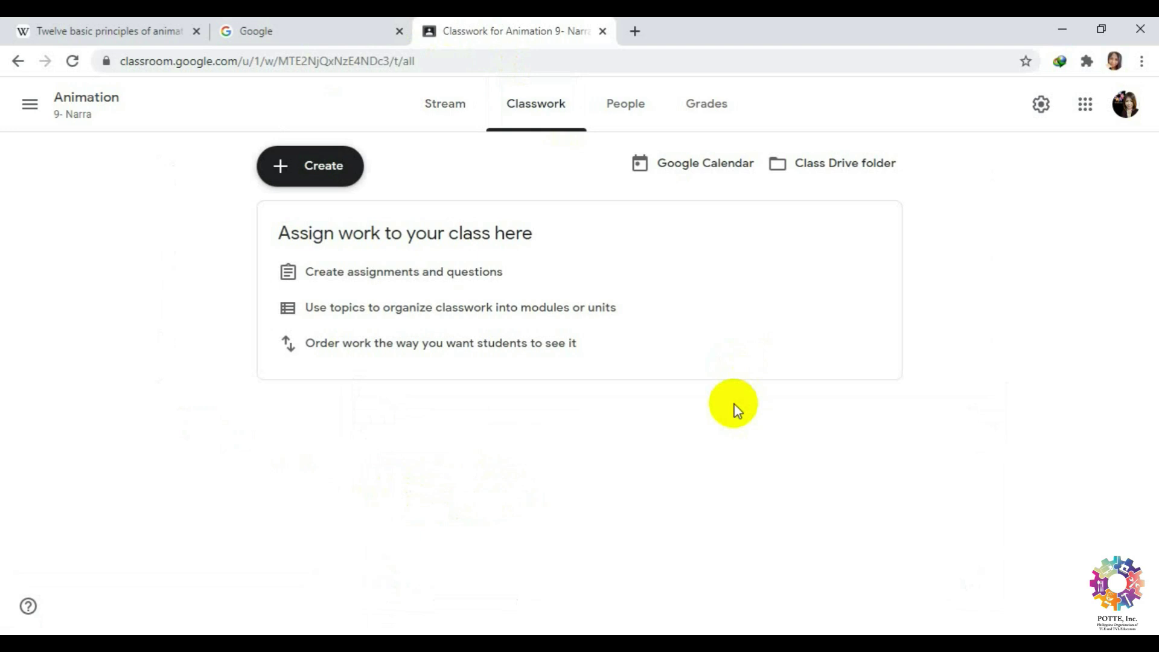
pyautogui.click(267, 172)
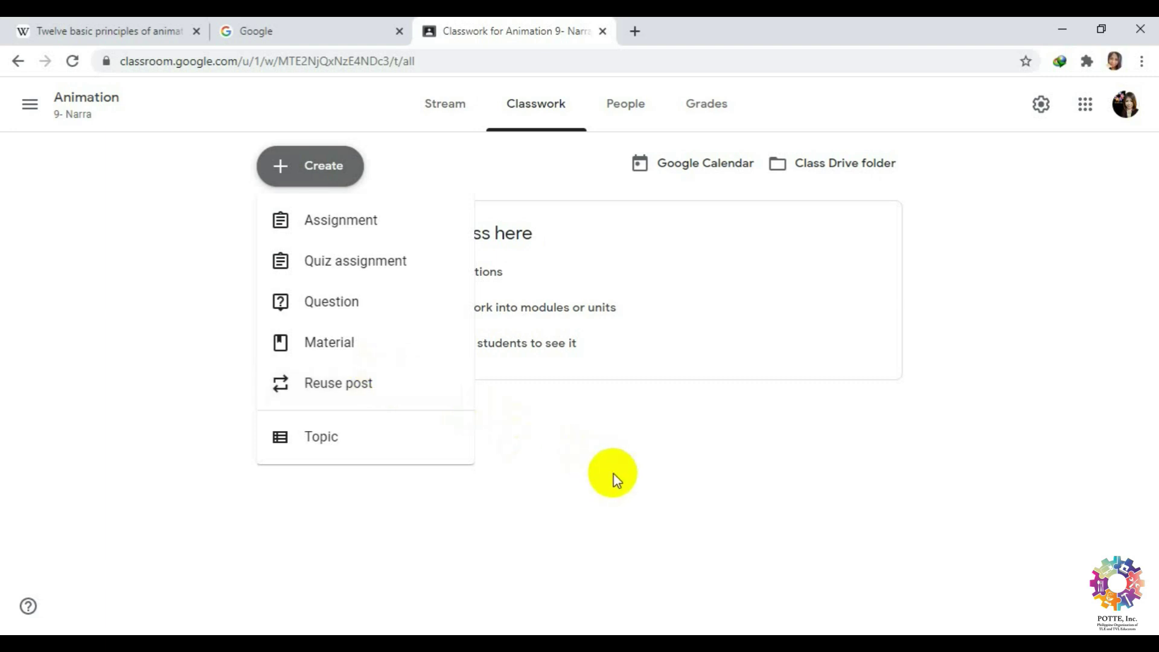
pyautogui.click(620, 109)
pyautogui.click(616, 106)
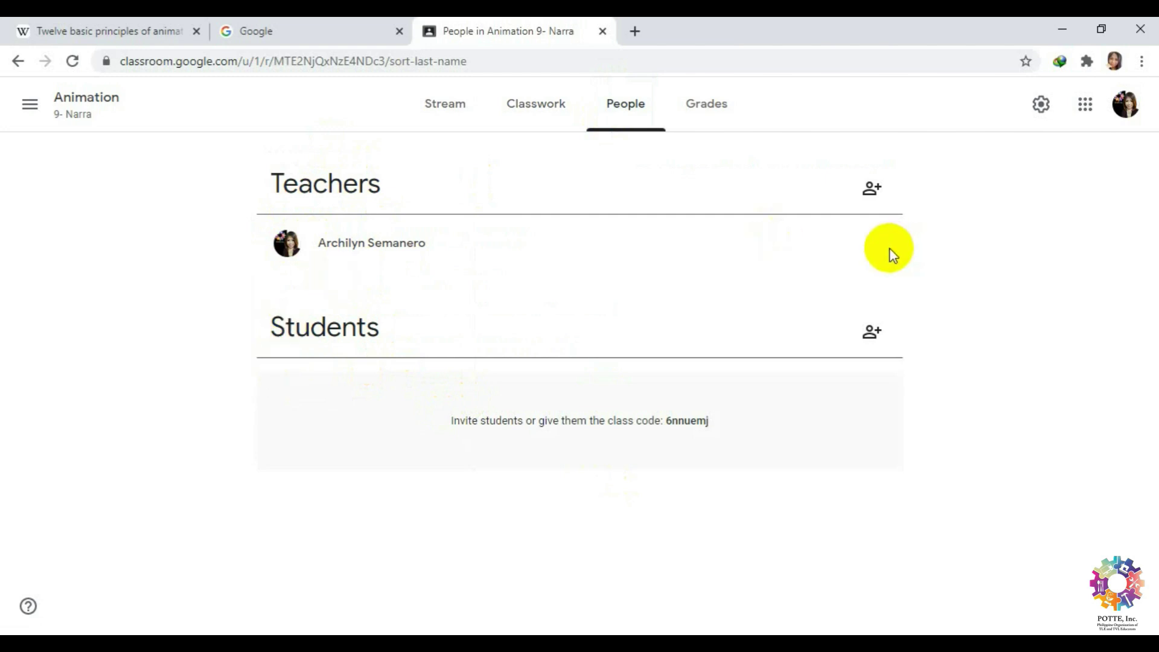
# Invite a co-teacher by entering their e-mail address and sending the invitation.
pyautogui.click(872, 190)
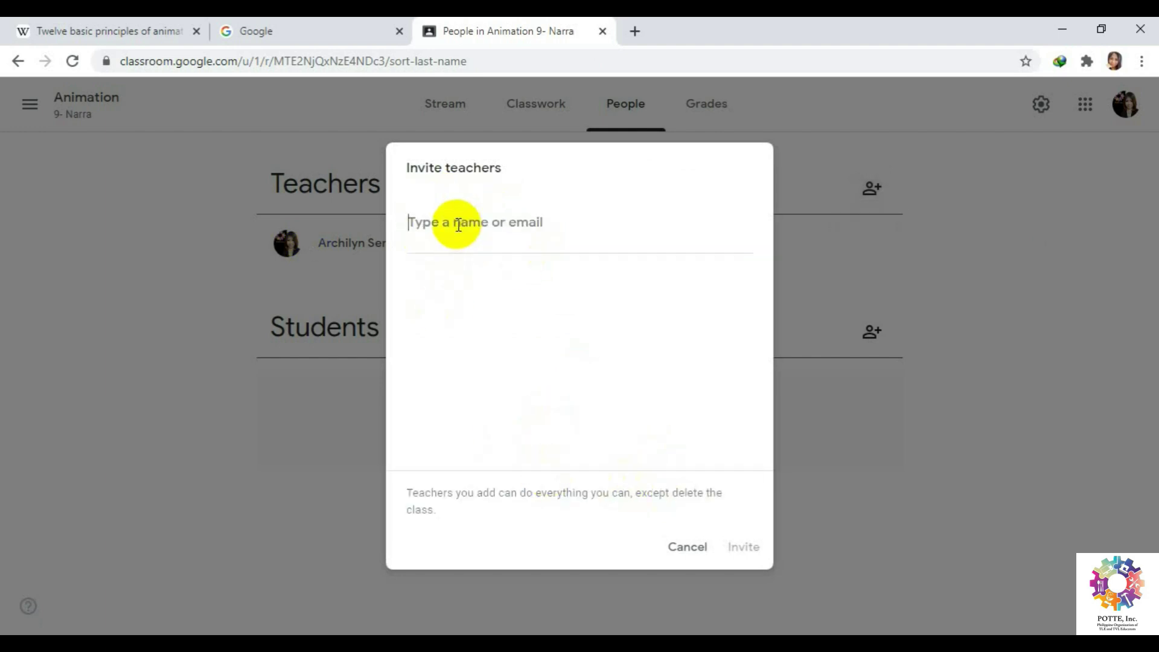
pyautogui.click(398, 228)
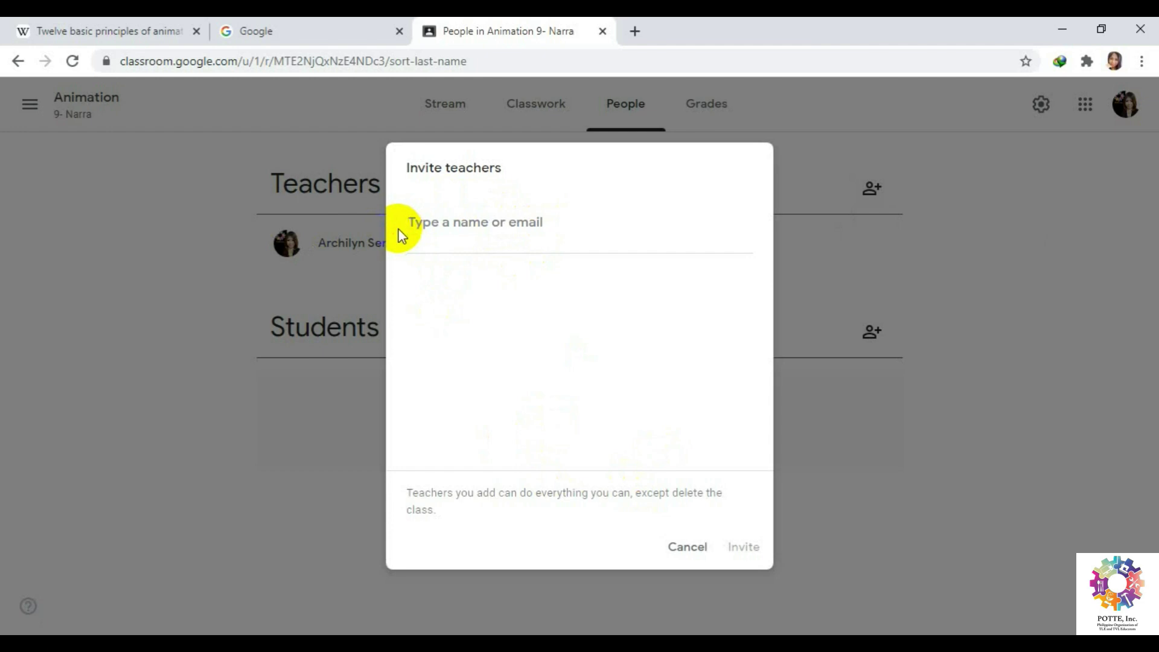
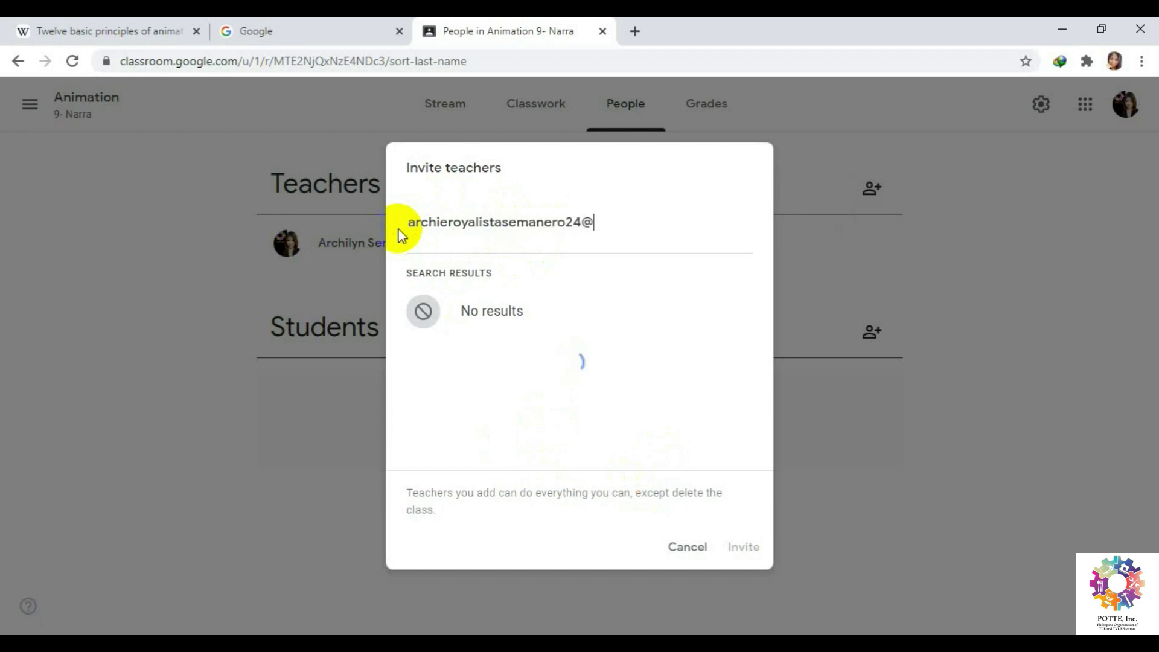
pyautogui.click(495, 317)
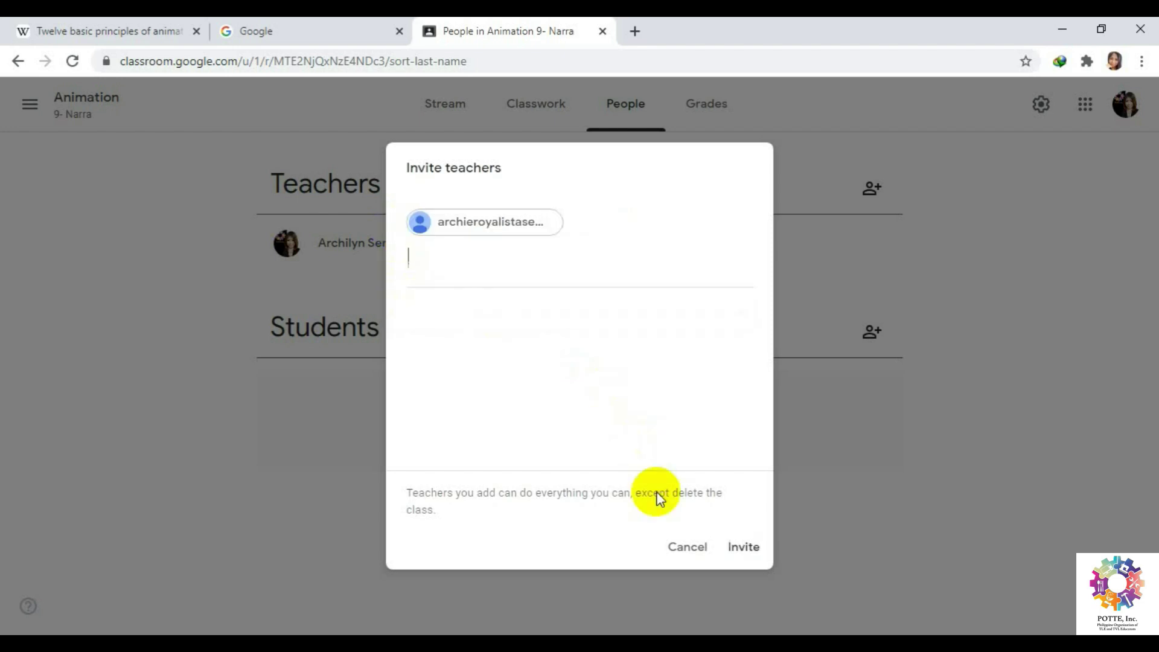
pyautogui.click(745, 549)
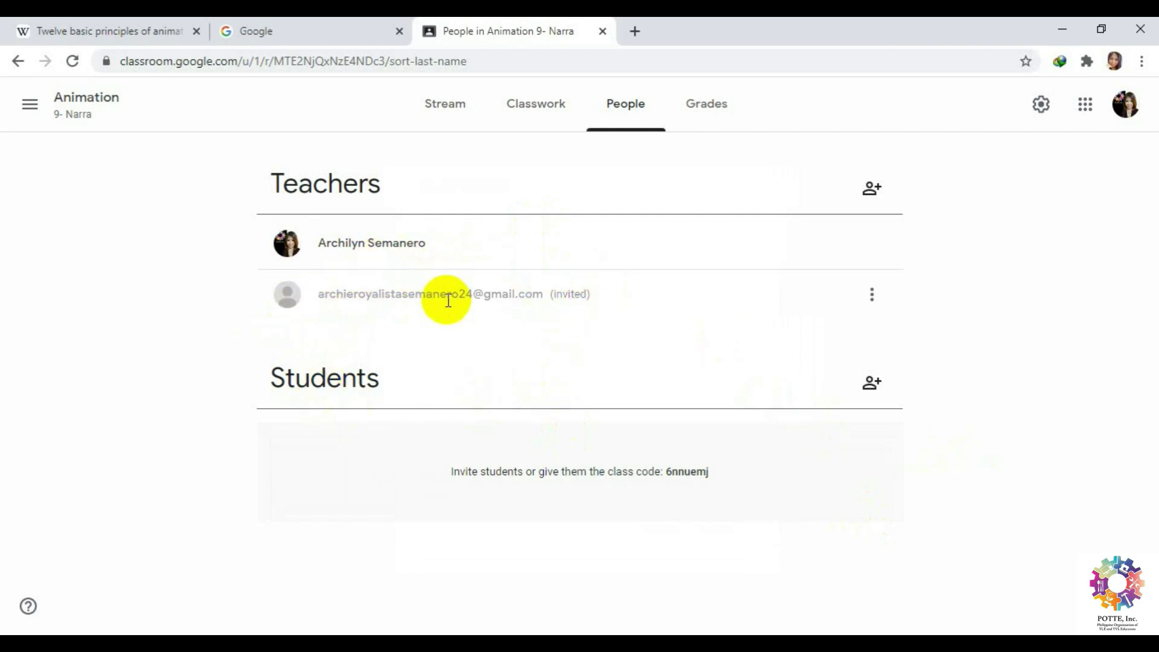
# Open Invite students, cancel it, and return to the class Stream.
pyautogui.click(871, 384)
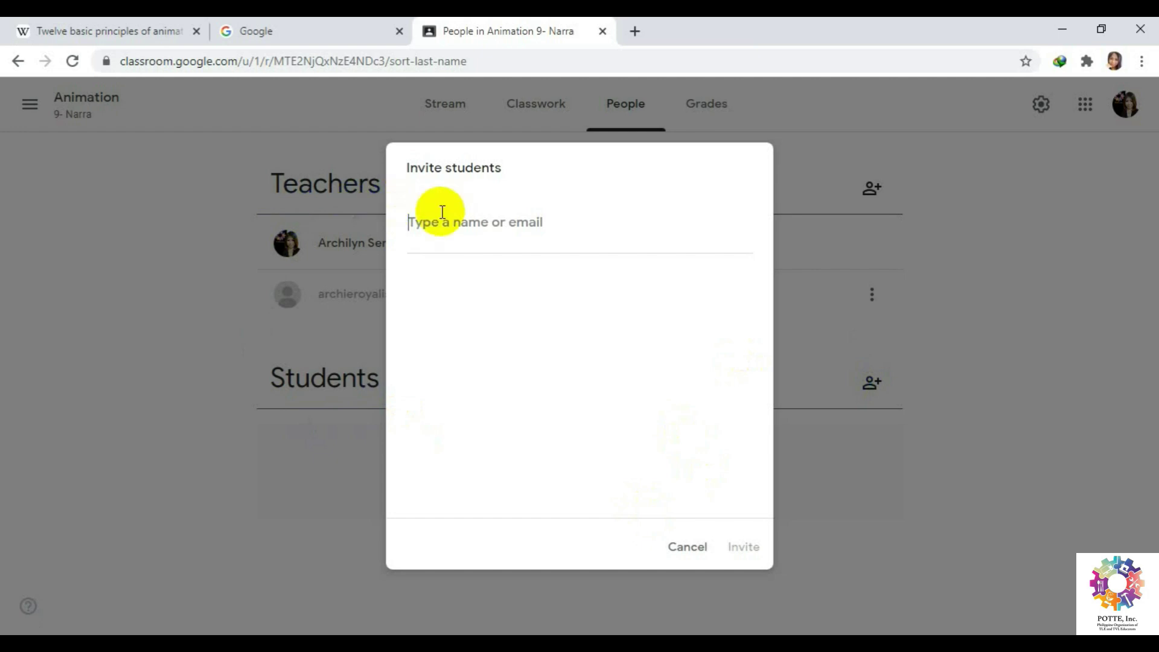
pyautogui.click(690, 546)
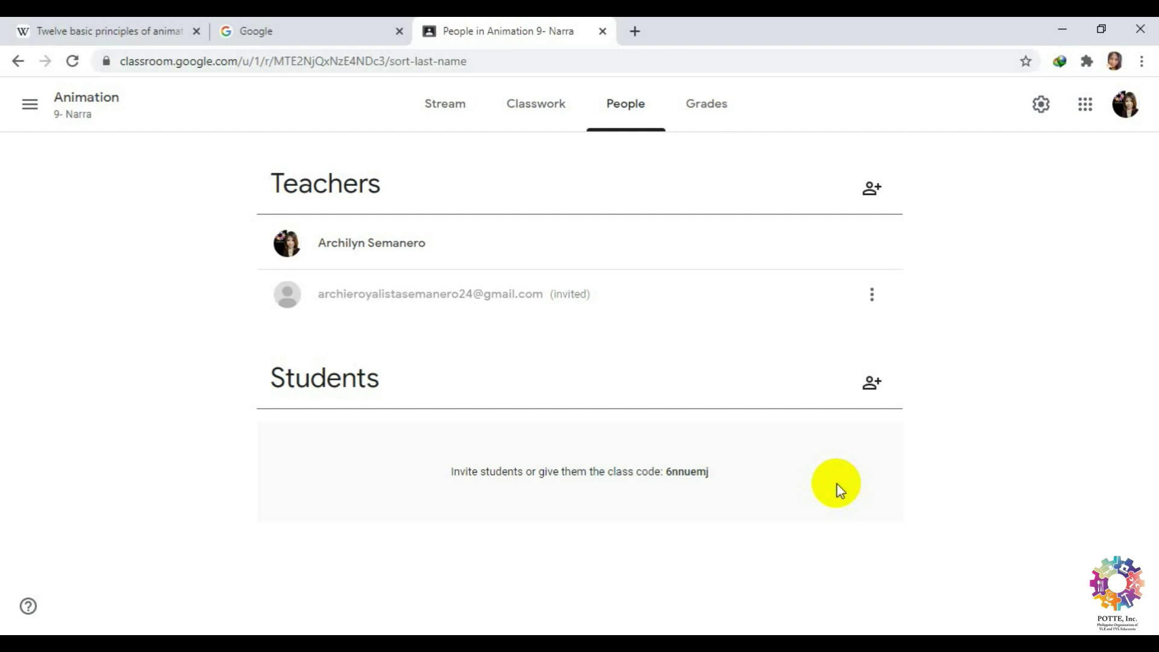
pyautogui.click(437, 127)
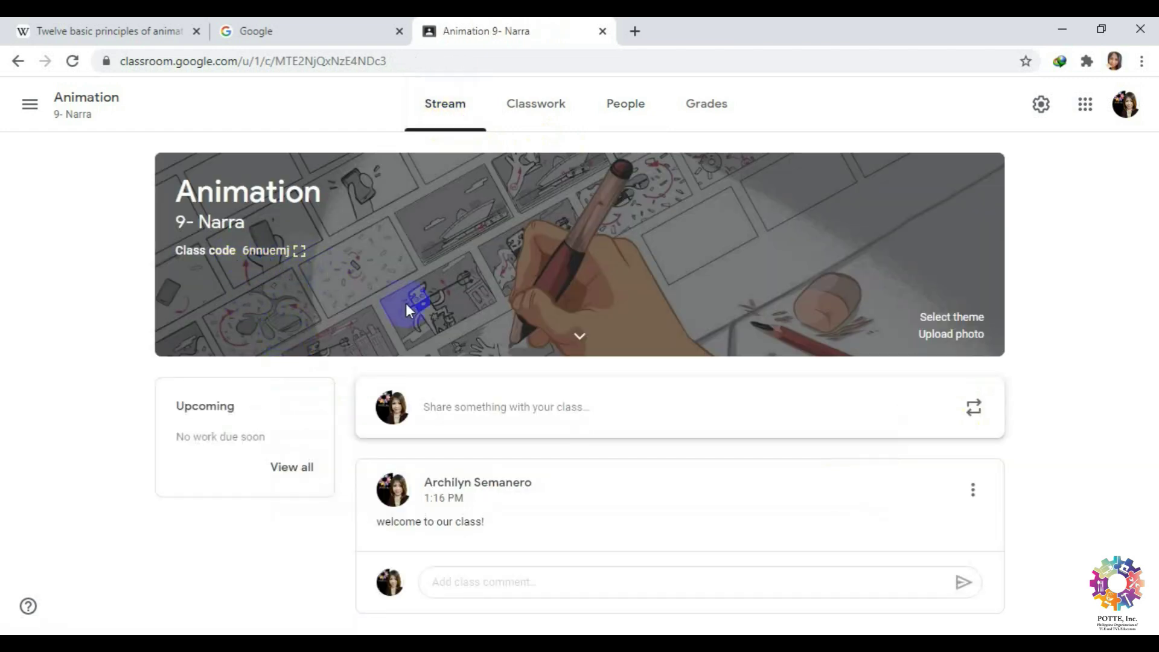
# View the Grades and Classwork pages, return to Stream, then switch to the Google home tab.
pyautogui.click(705, 108)
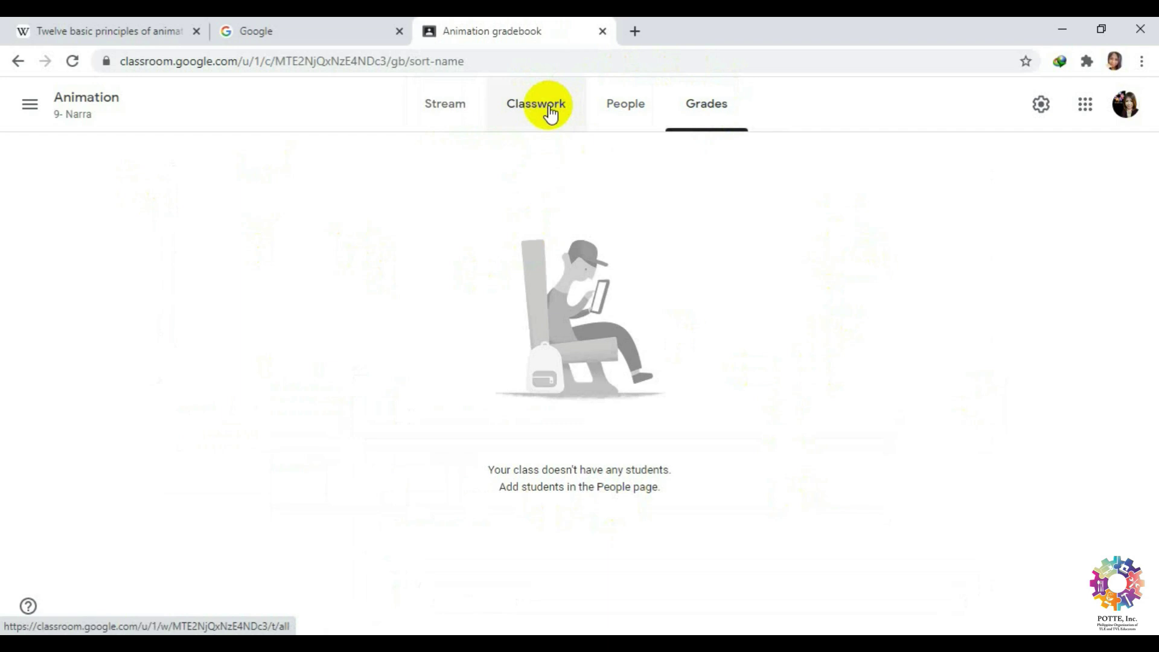
pyautogui.click(549, 112)
pyautogui.click(458, 113)
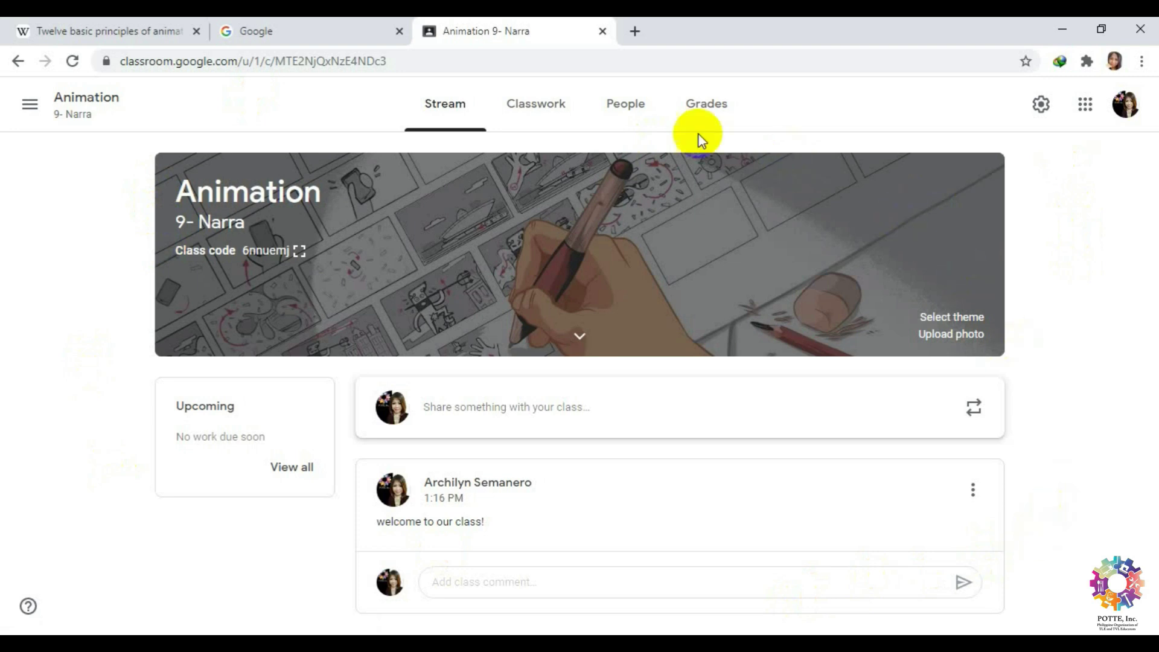
pyautogui.click(329, 23)
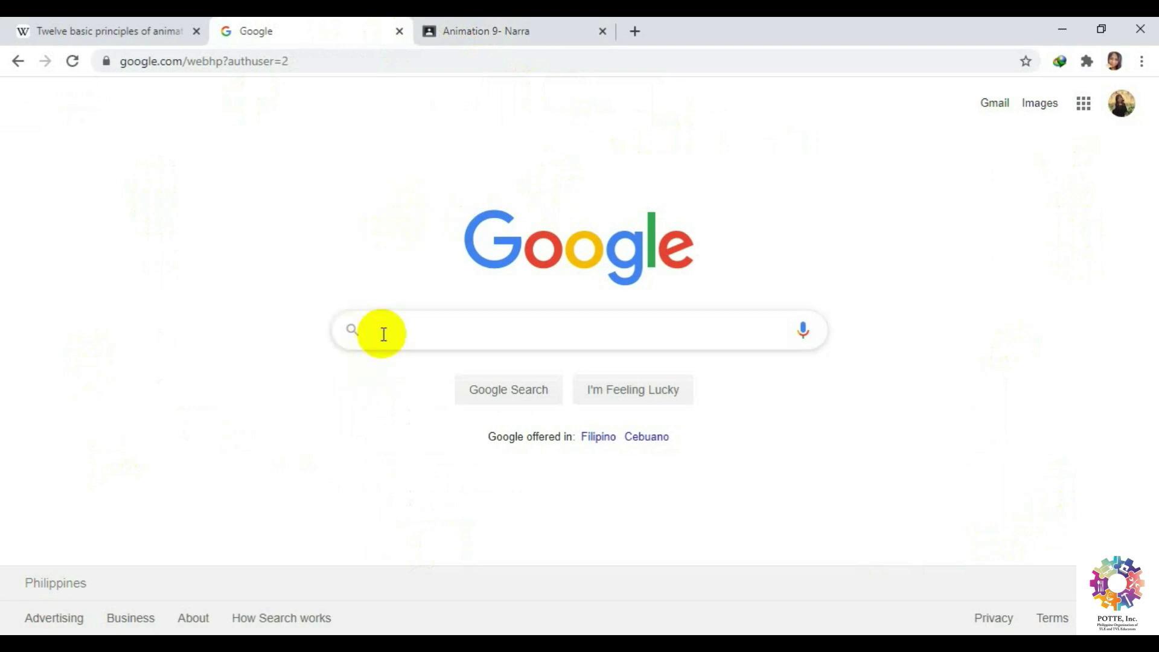
# On the second account, open Classroom and the Join class dialog, then return to the Animation tab.
pyautogui.click(1084, 106)
pyautogui.scroll(-7, 1074, 381)
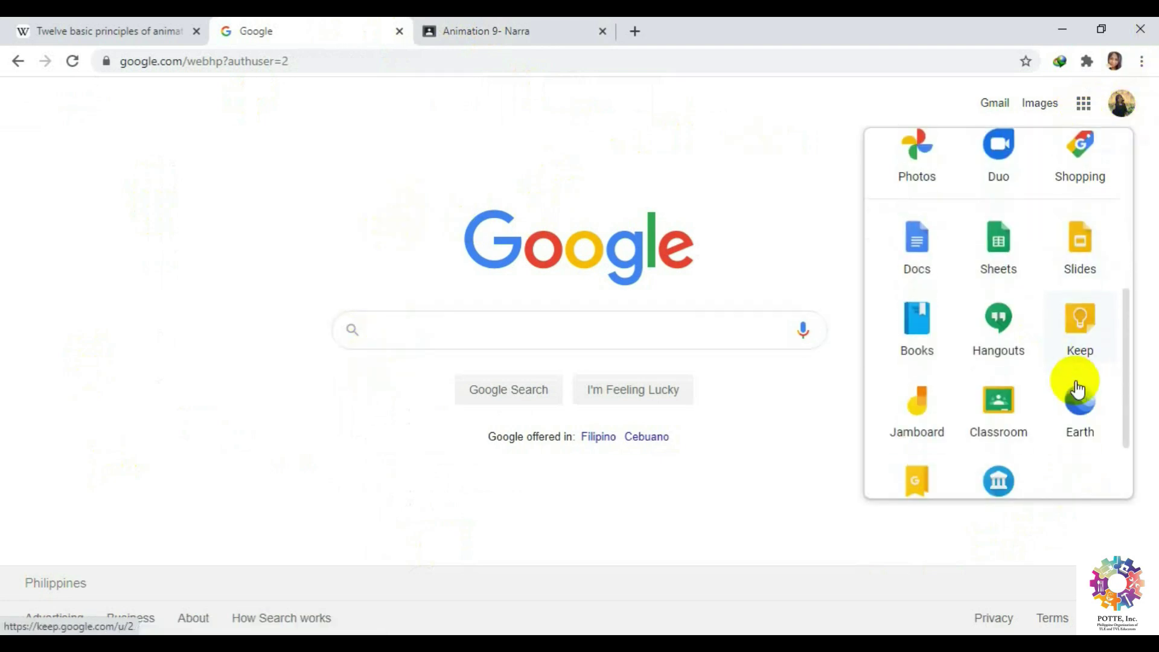
pyautogui.click(996, 298)
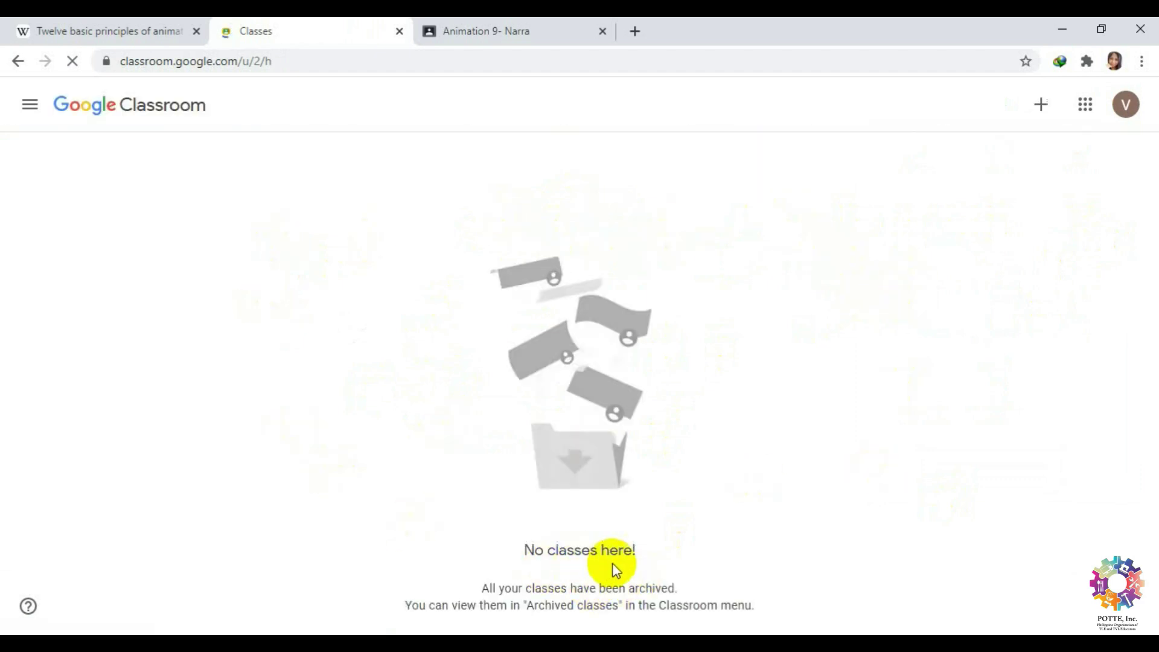
pyautogui.click(1040, 112)
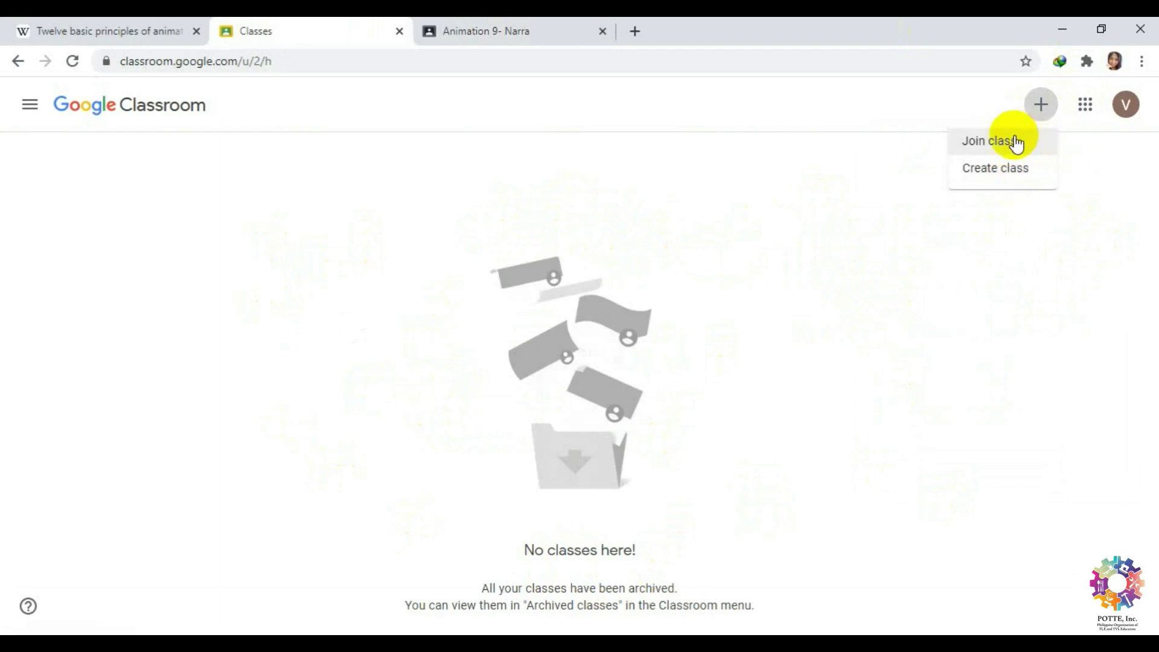
pyautogui.click(1016, 143)
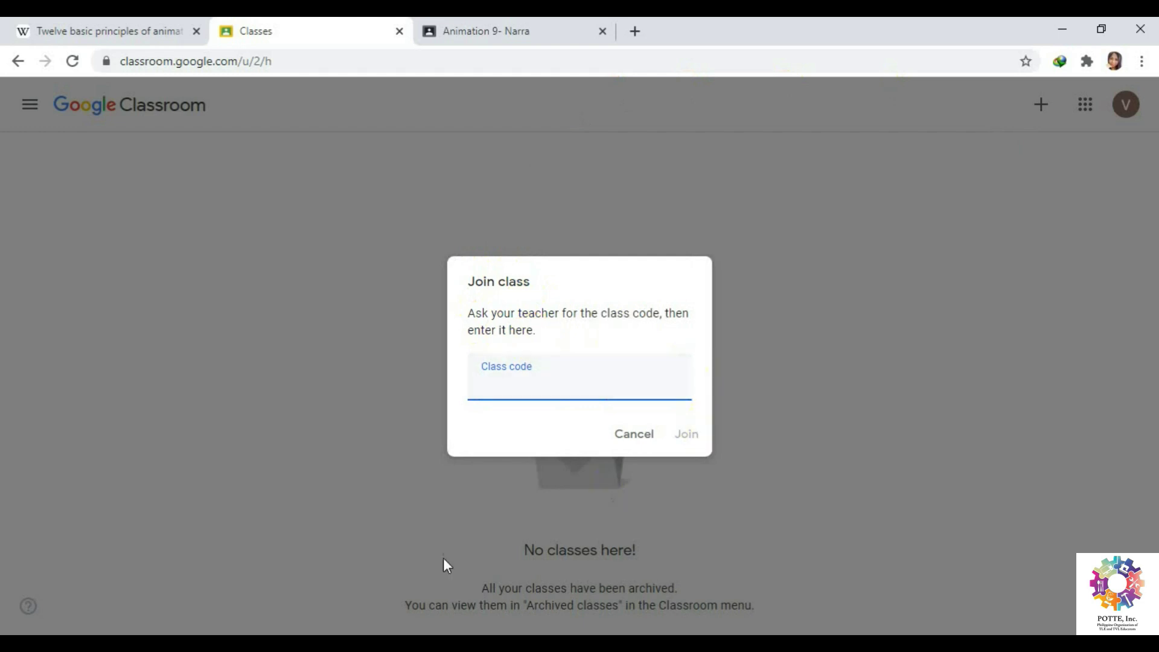
pyautogui.click(490, 31)
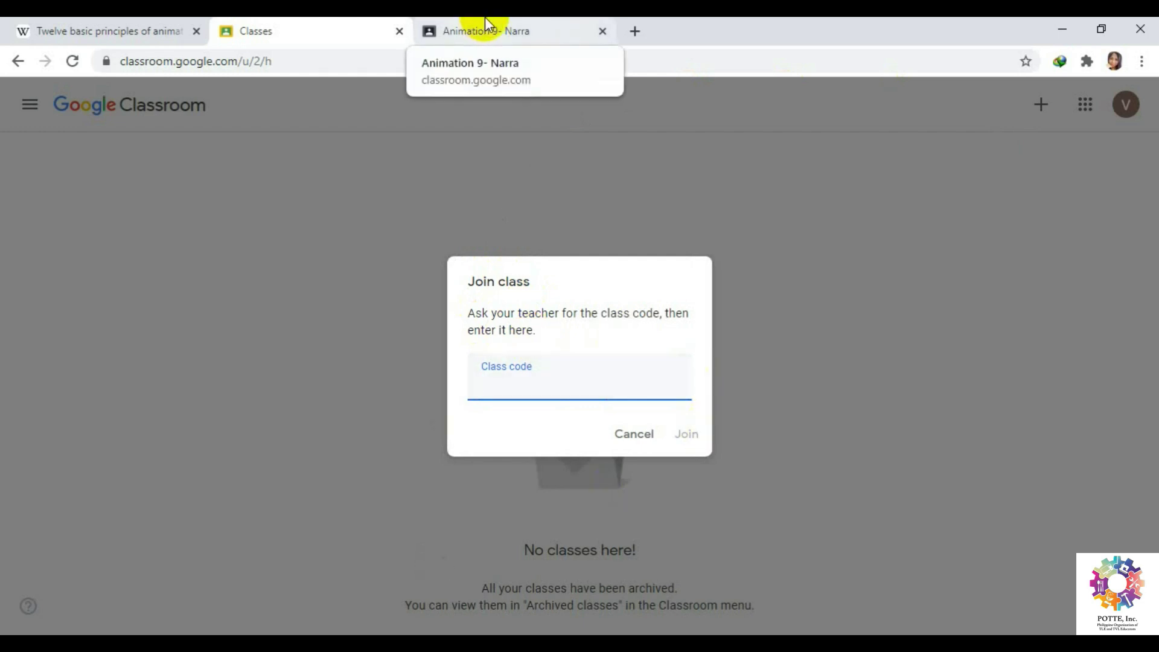
pyautogui.click(486, 24)
# Copy the Animation 9- Narra class code from its enlarged view.
pyautogui.click(302, 253)
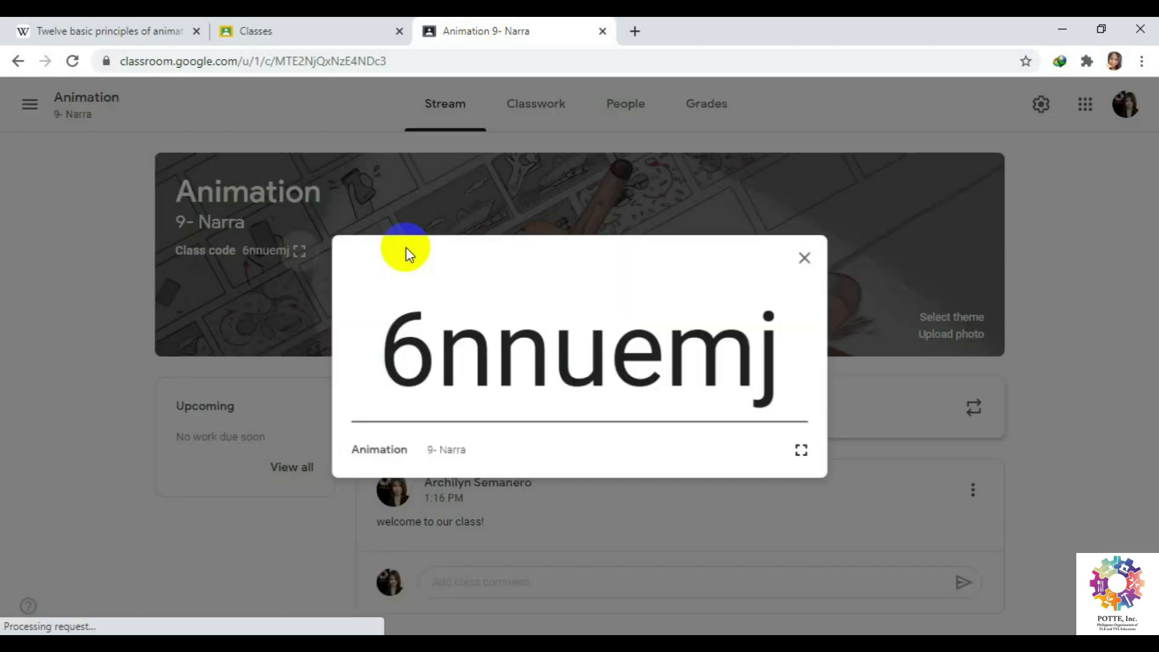
pyautogui.moveTo(779, 336); pyautogui.dragTo(344, 328)
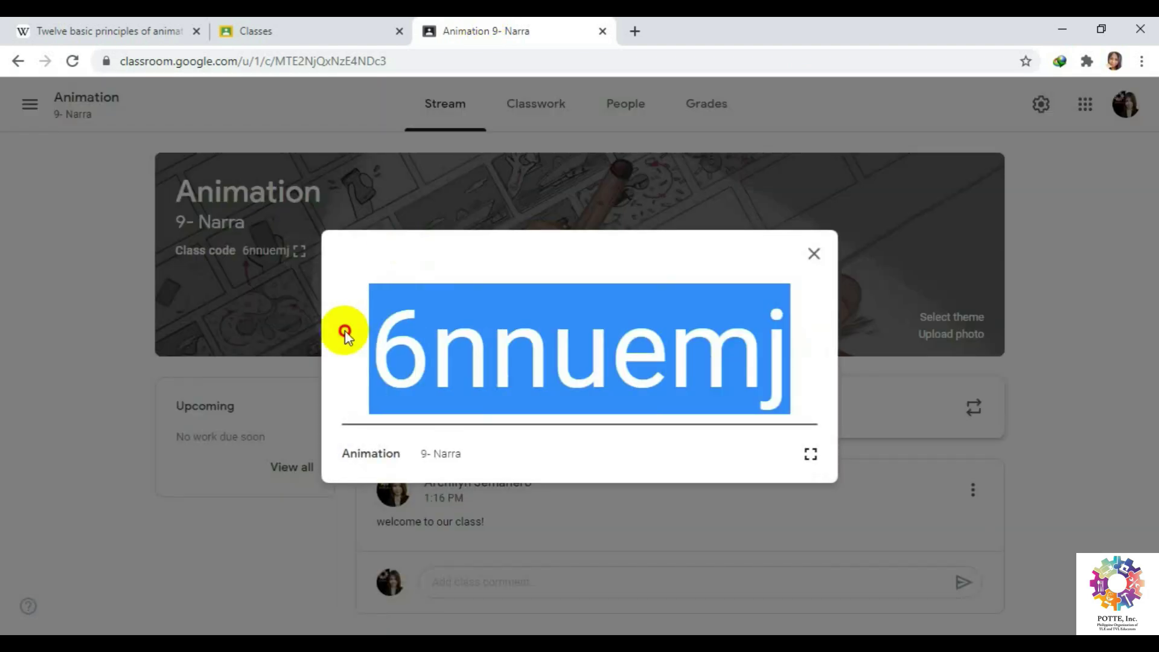
pyautogui.rightClick(381, 335)
pyautogui.click(426, 344)
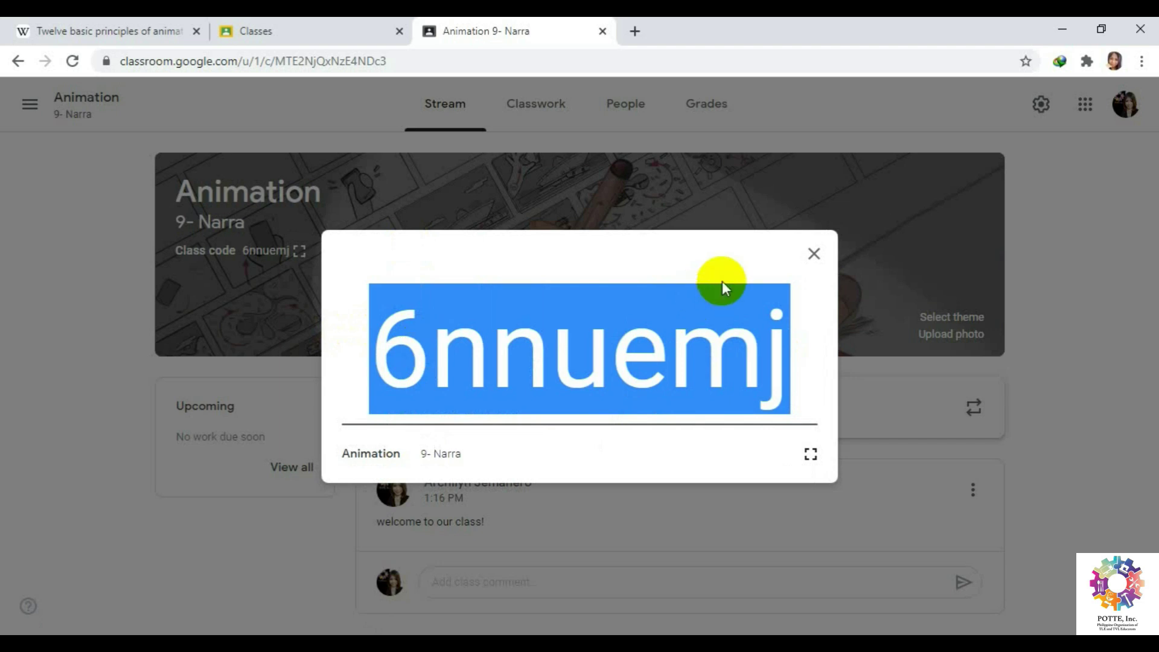
pyautogui.click(814, 254)
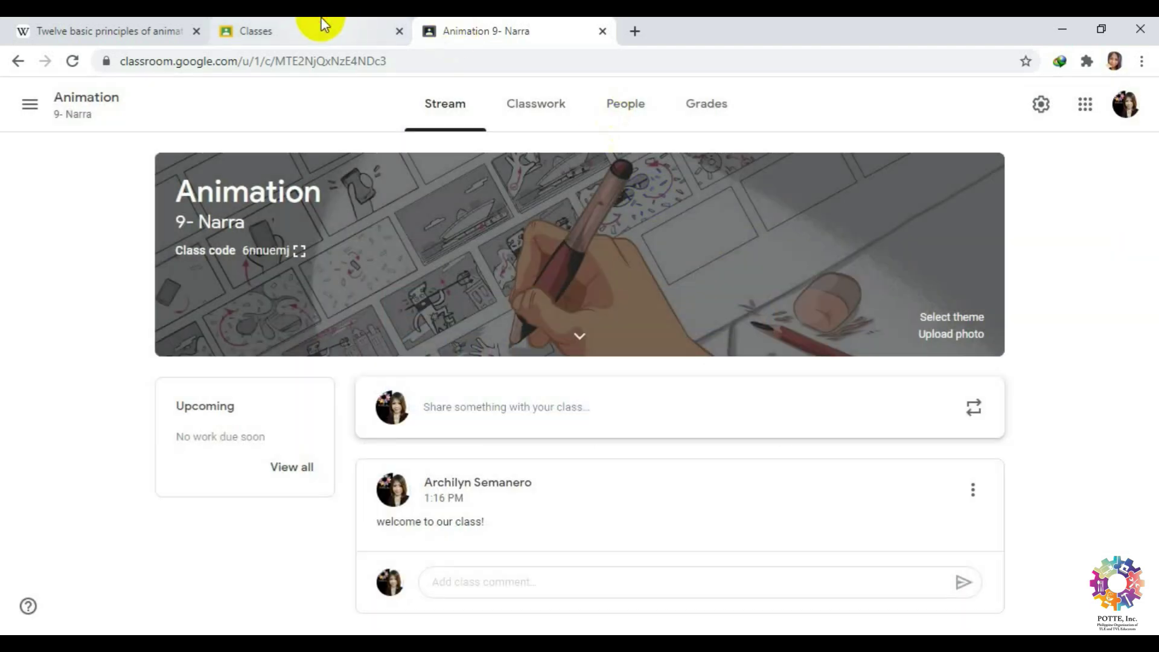
# Paste the class code into the student account's Join class field and join the class.
pyautogui.click(338, 27)
pyautogui.rightClick(518, 386)
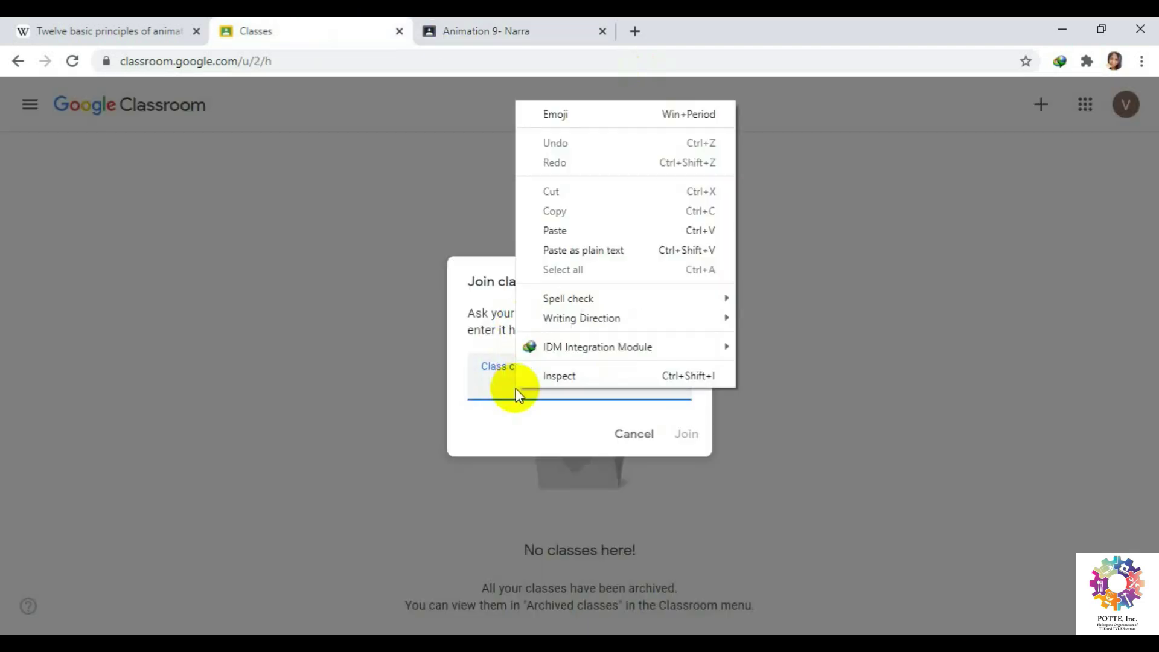
pyautogui.click(575, 229)
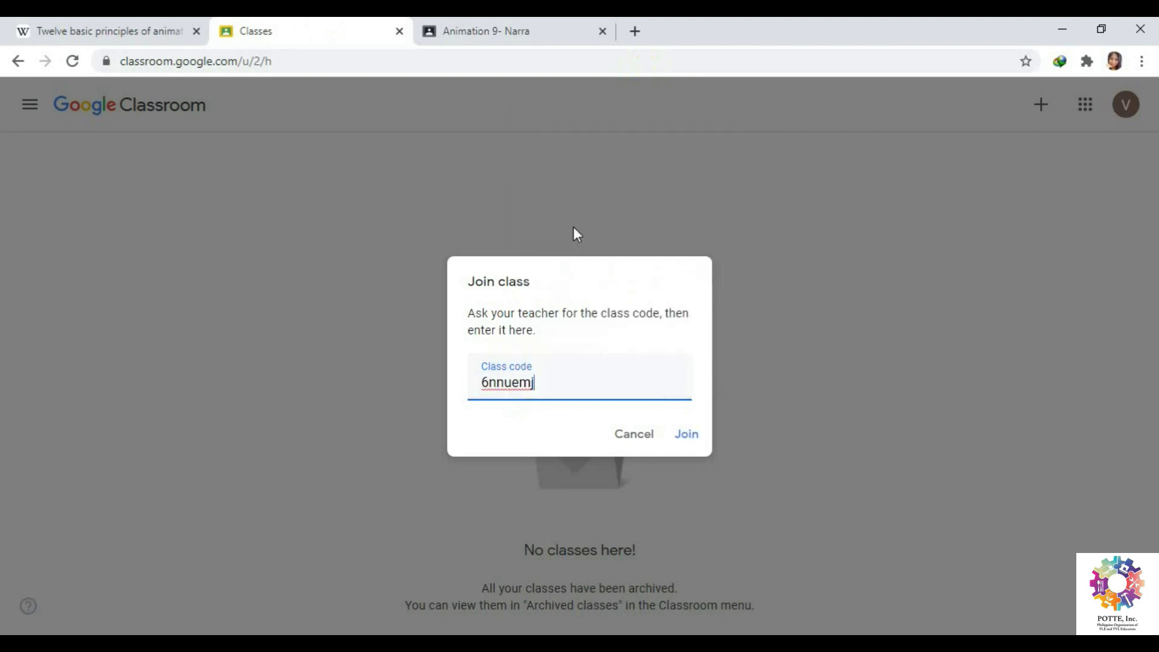
pyautogui.click(694, 437)
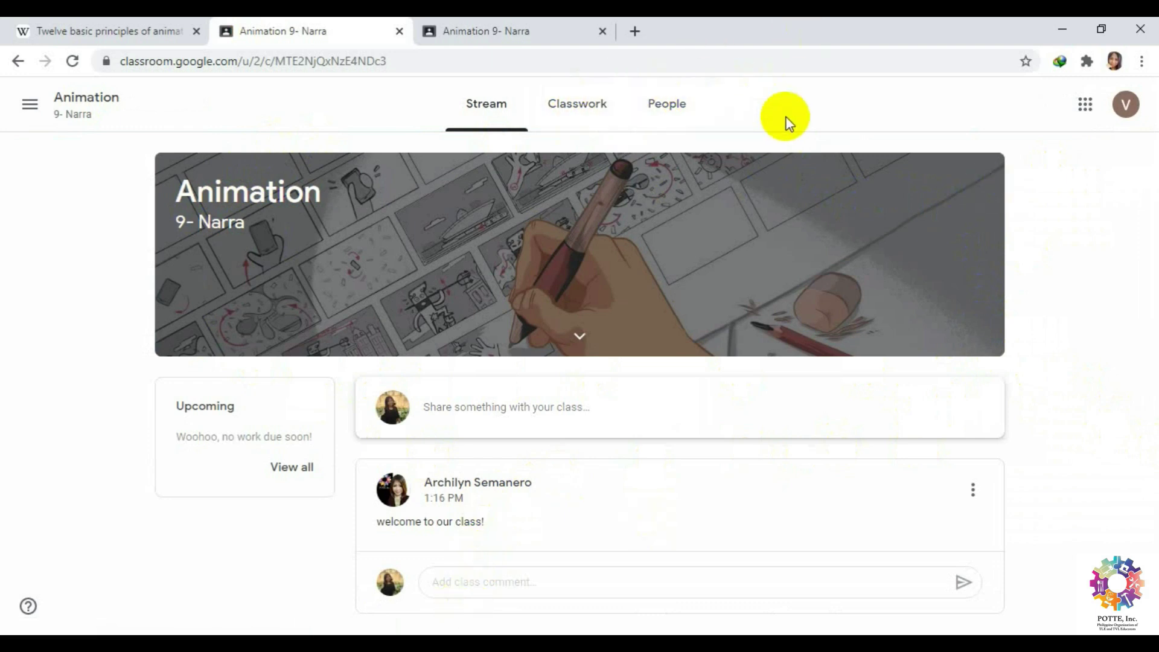
# As the student, post the comment 'hello po' under the welcome announcement.
pyautogui.click(480, 581)
pyautogui.write('he')
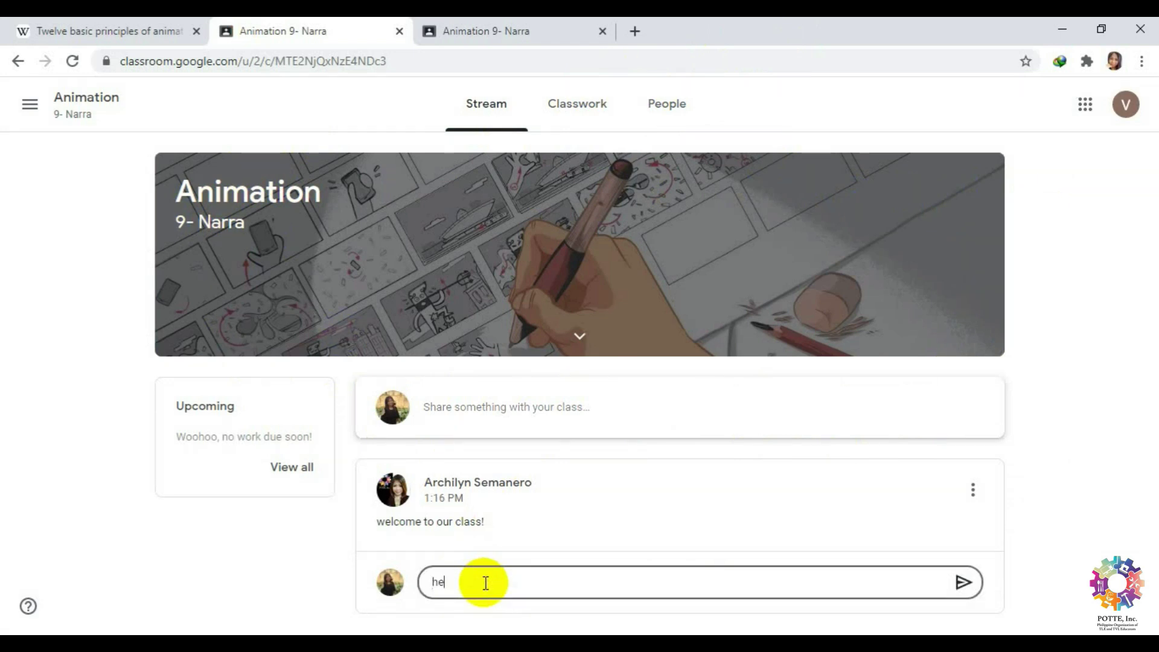
pyautogui.write('llo po')
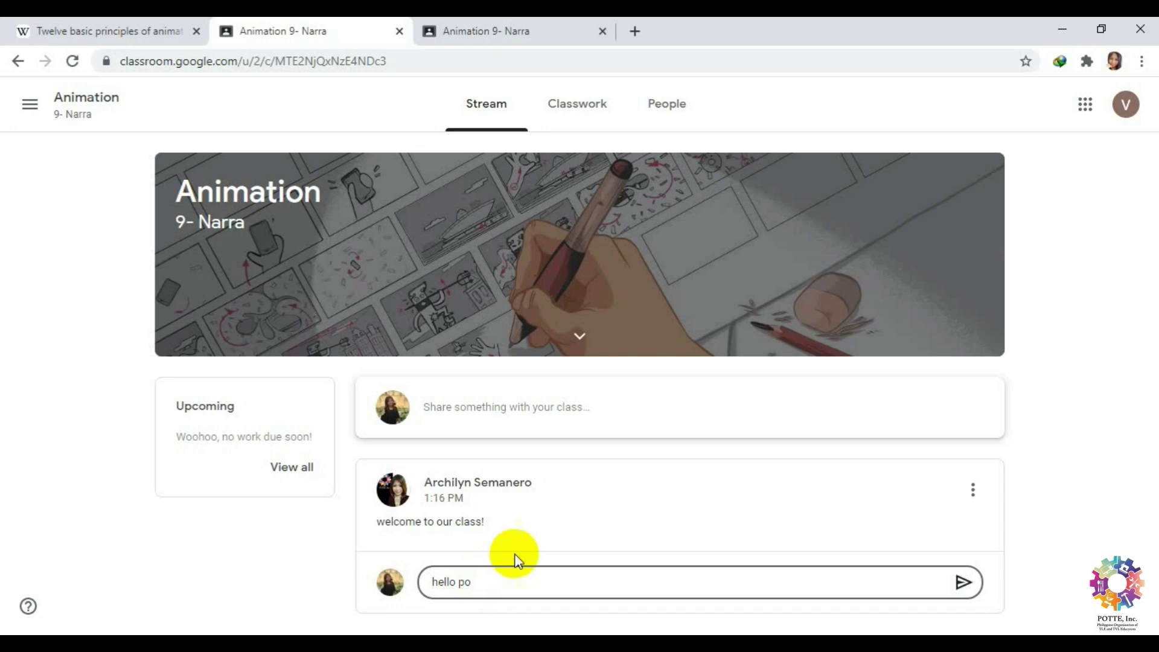
pyautogui.click(960, 585)
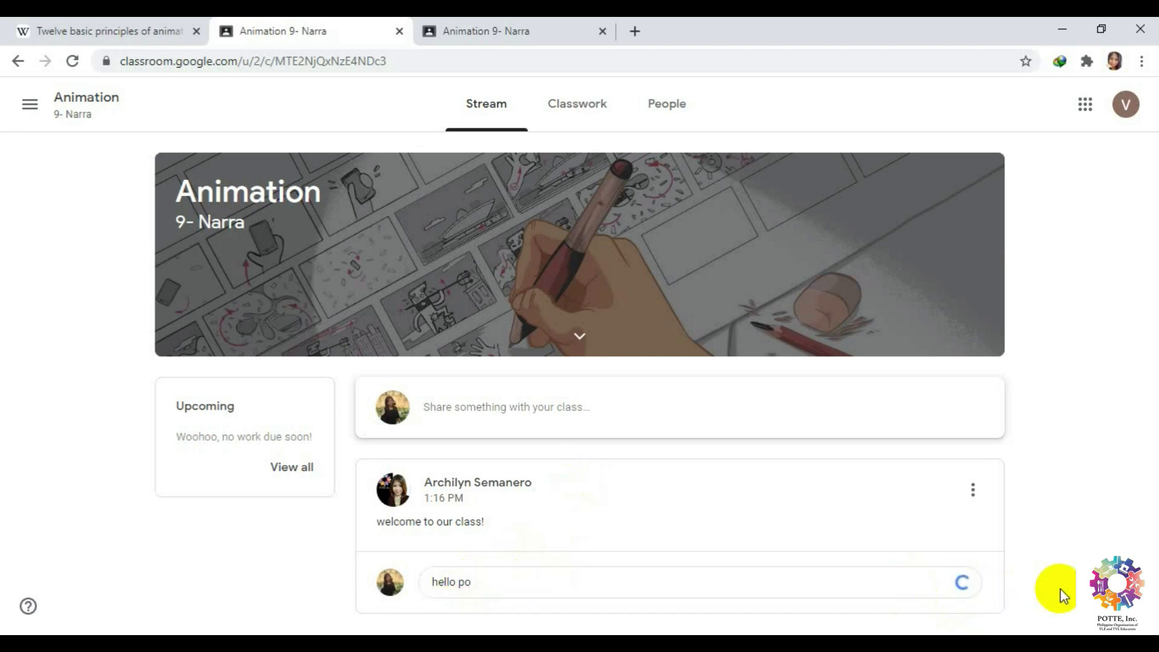
pyautogui.scroll(-2, 1068, 564)
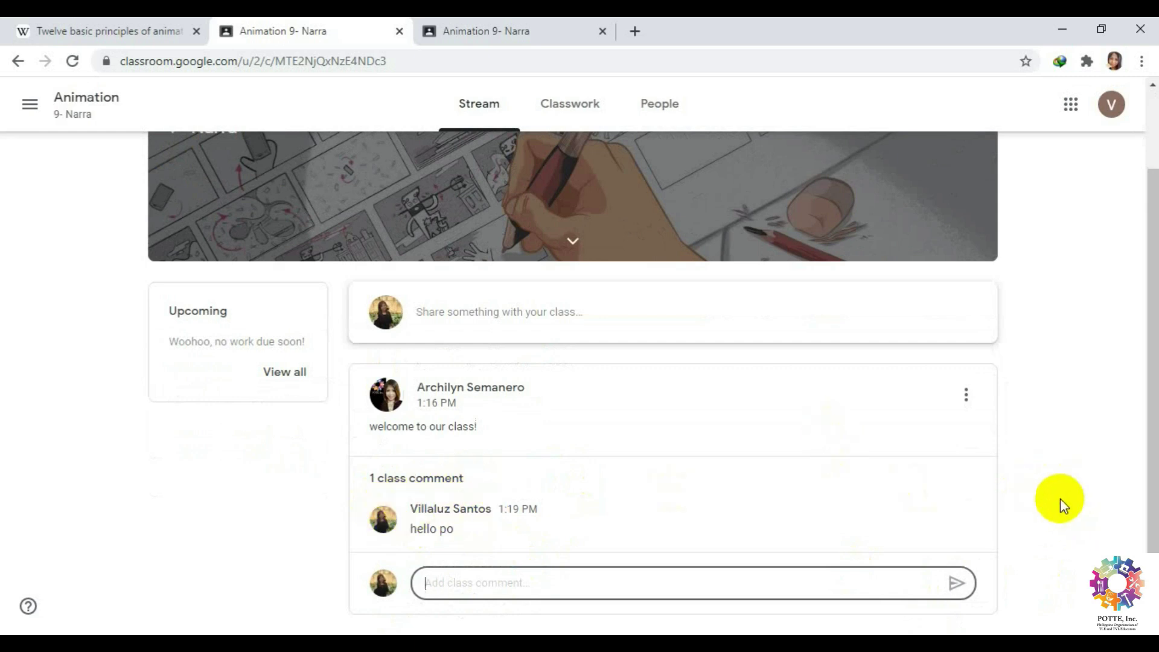
# Glance at the Classwork page, return to the Stream, and go back to the teacher's browser tab.
pyautogui.scroll(2, 1059, 498)
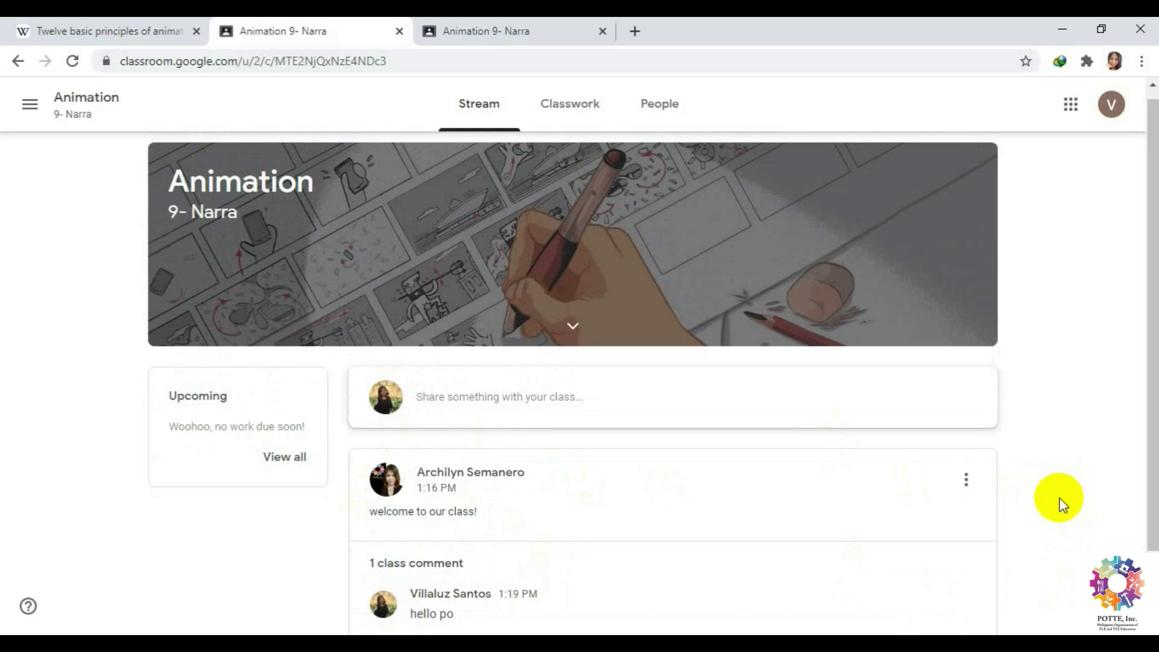
pyautogui.scroll(1, 1059, 498)
pyautogui.click(585, 106)
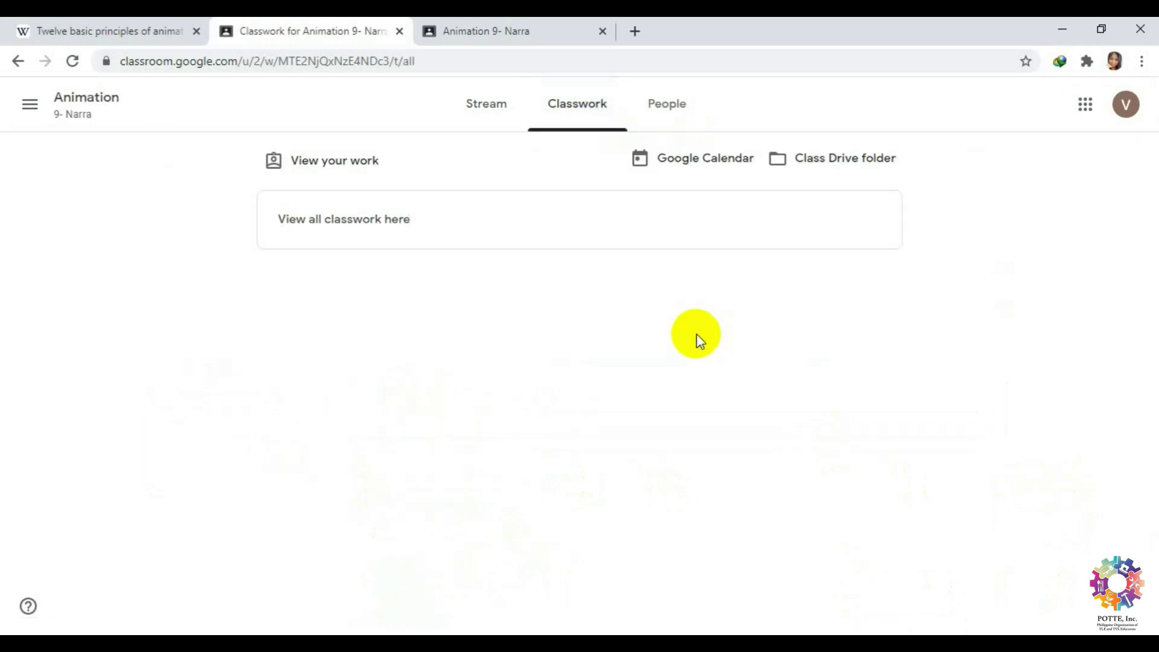
pyautogui.click(489, 107)
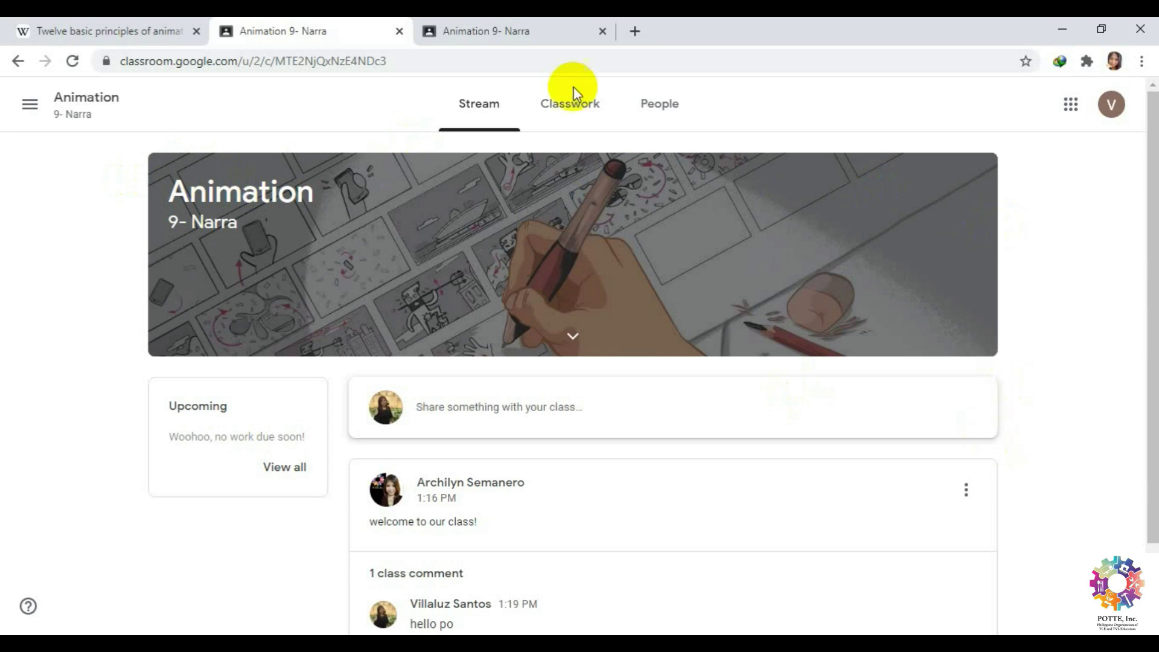
pyautogui.click(495, 24)
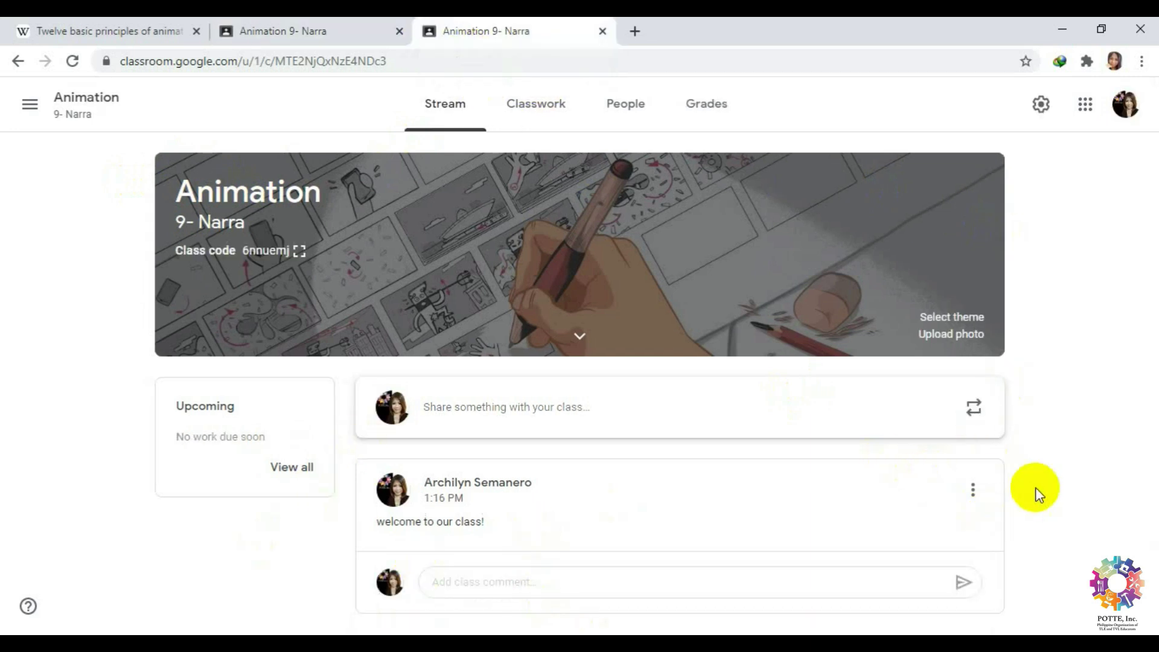
# Reload the teacher's Stream and scroll to the welcome post to see the 'hello po' comment.
pyautogui.rightClick(1062, 427)
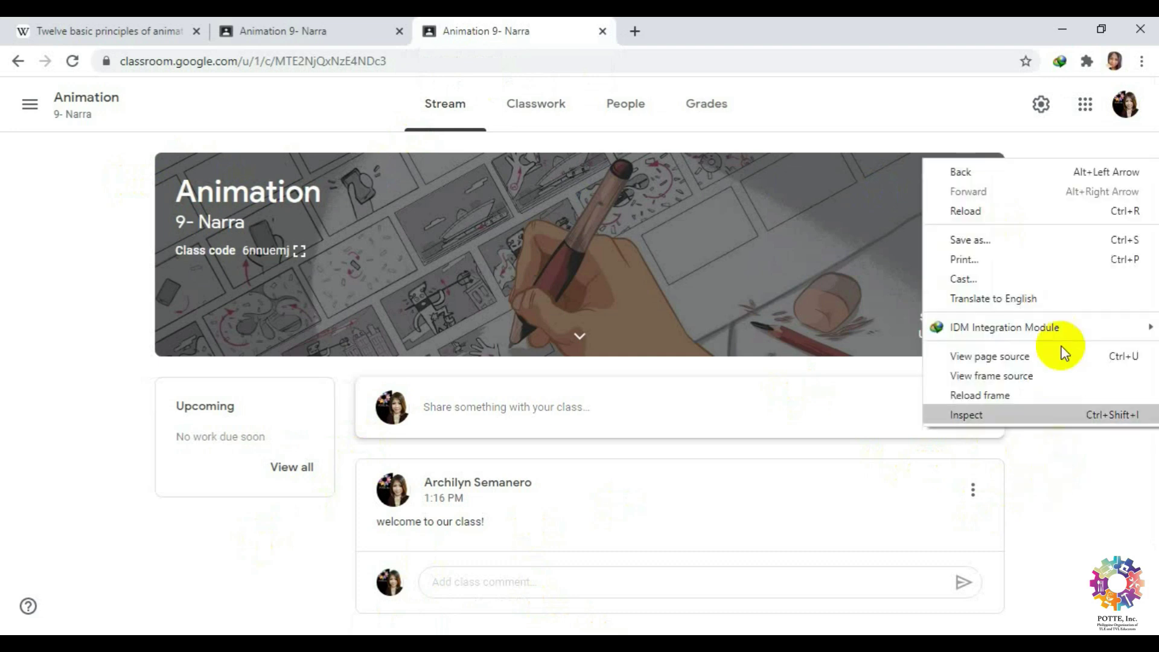
pyautogui.click(1048, 211)
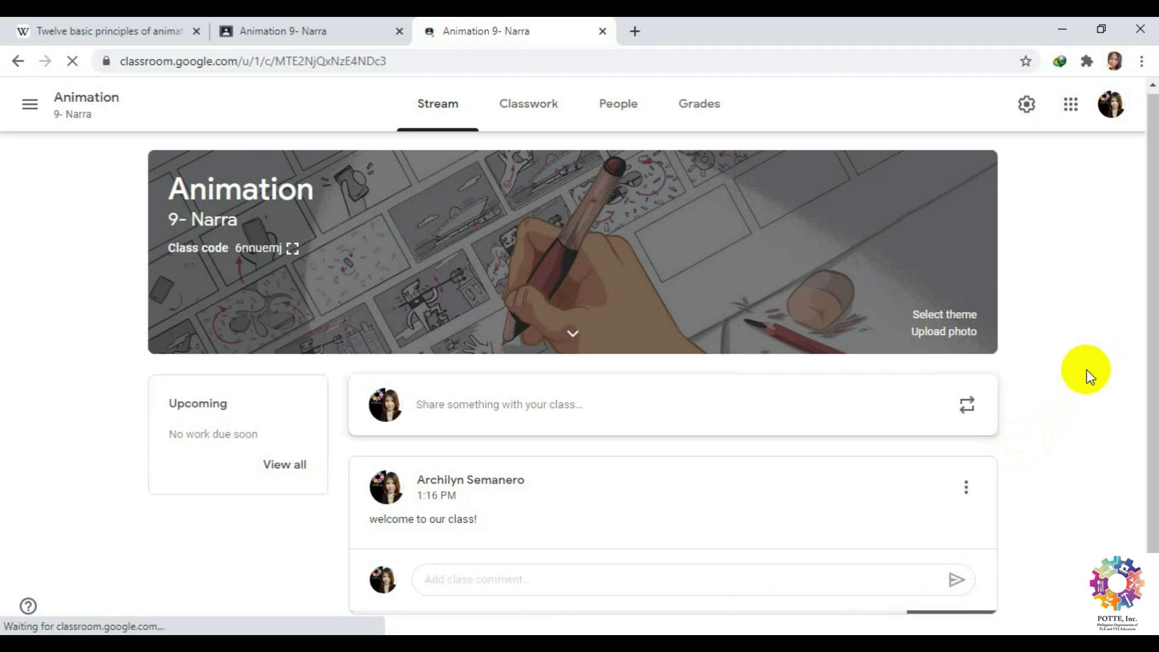
pyautogui.moveTo(1145, 318); pyautogui.dragTo(1146, 414)
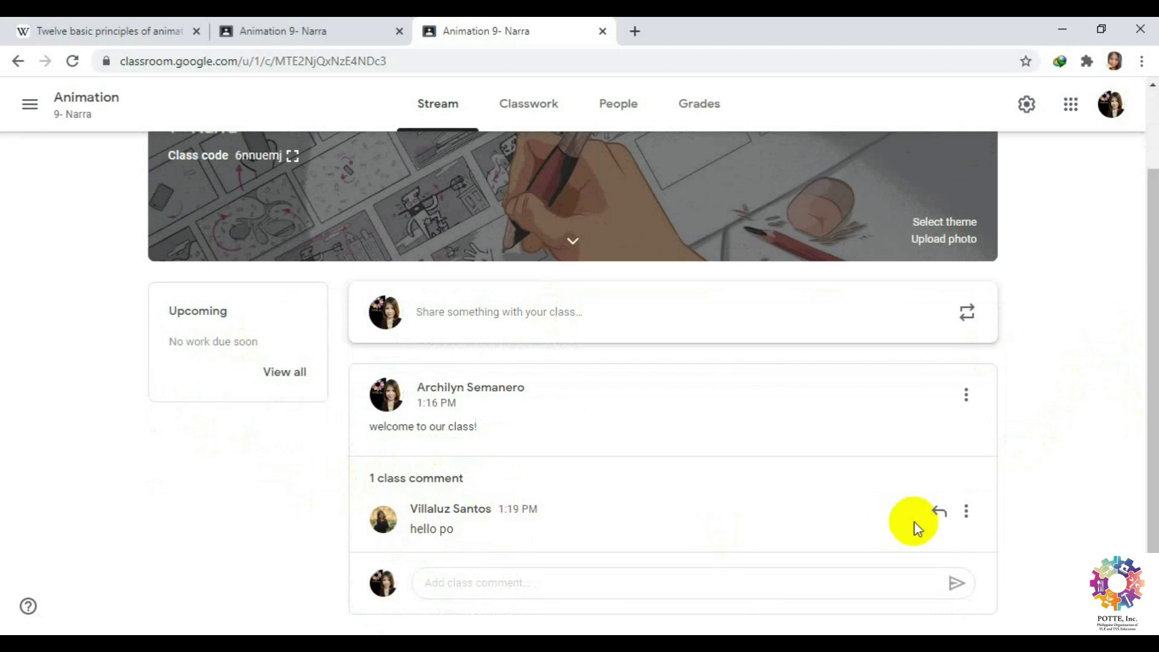
# Start muting the commenter with comment deletion ticked, cancel it, then view the class's People list.
pyautogui.click(966, 512)
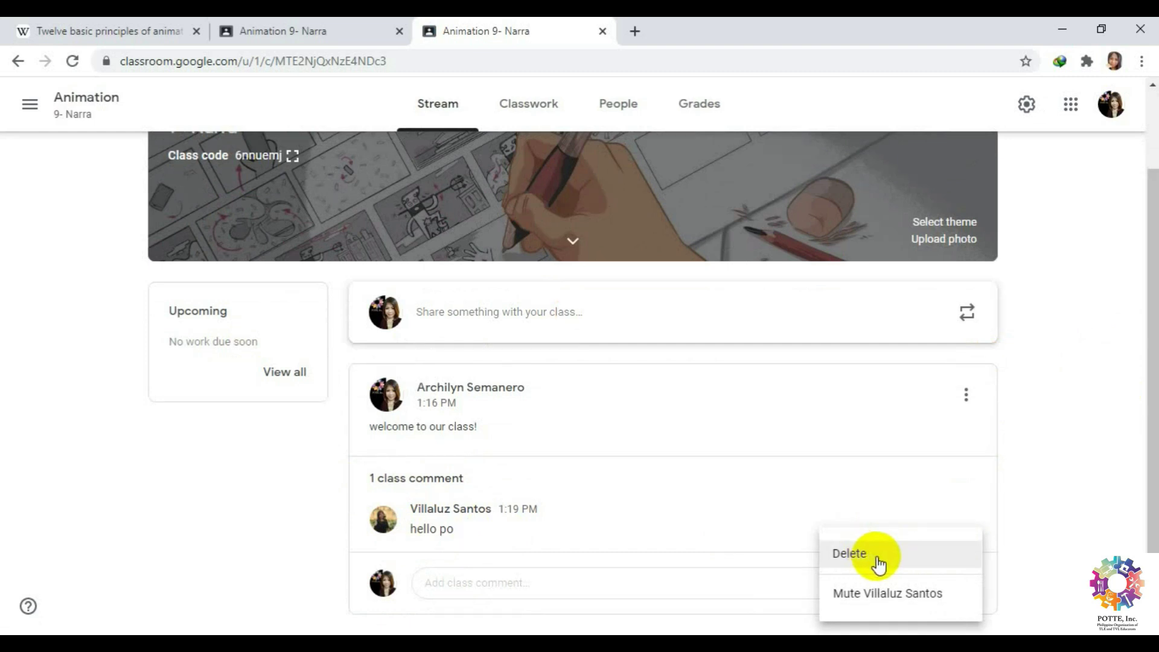
pyautogui.click(929, 593)
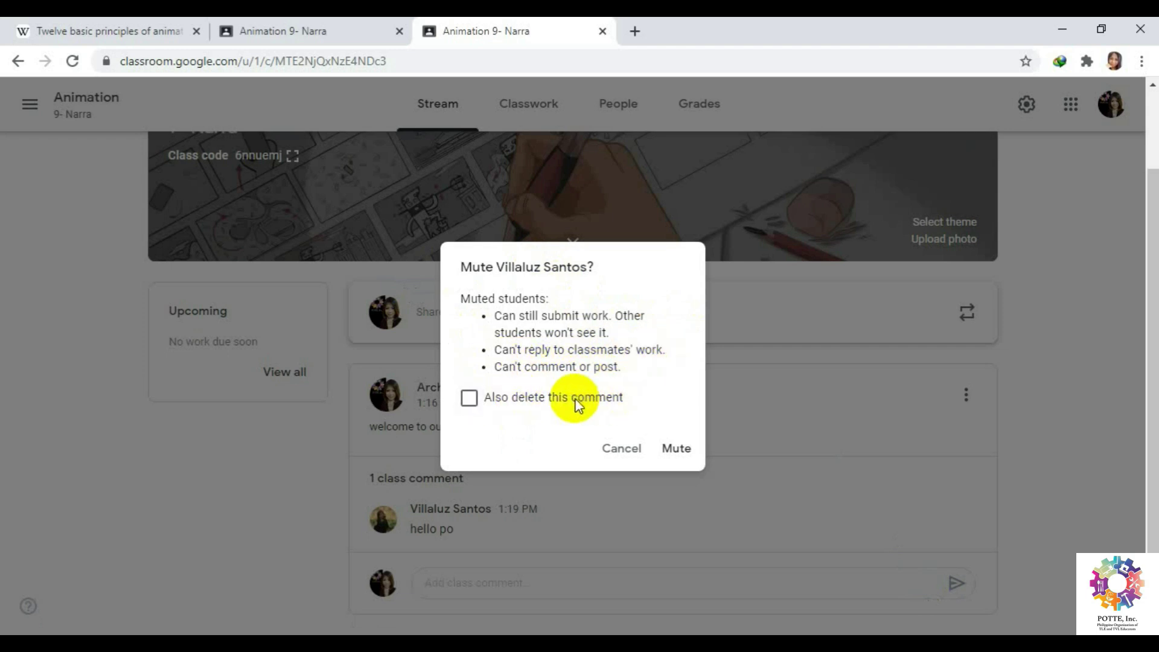
pyautogui.click(470, 406)
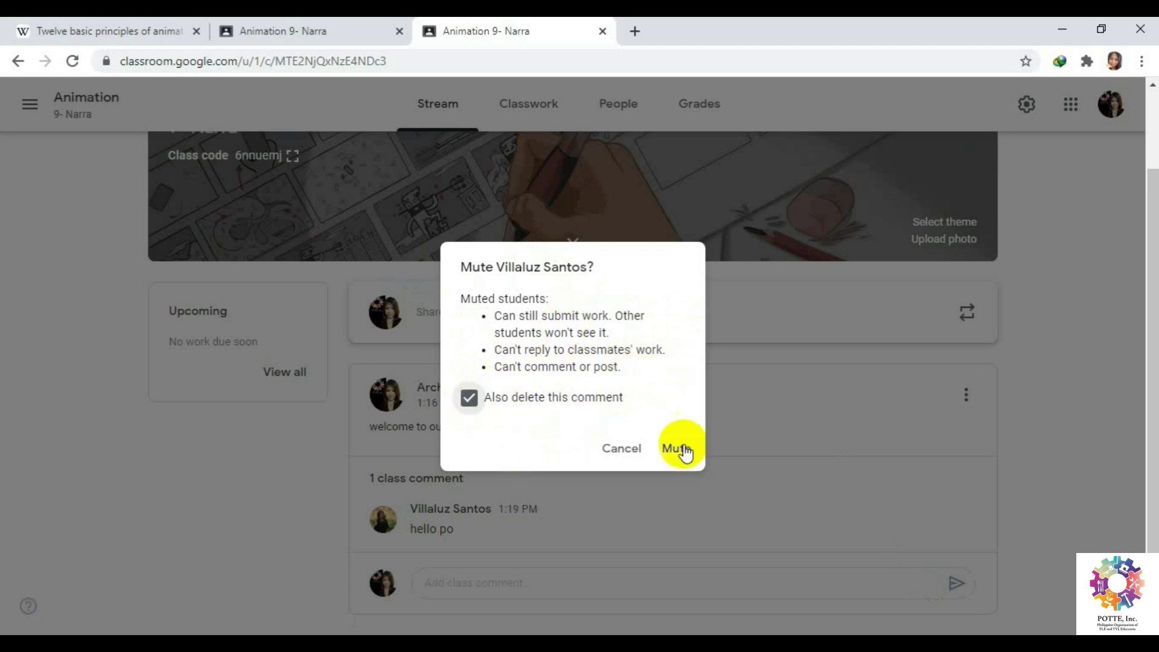
pyautogui.click(619, 449)
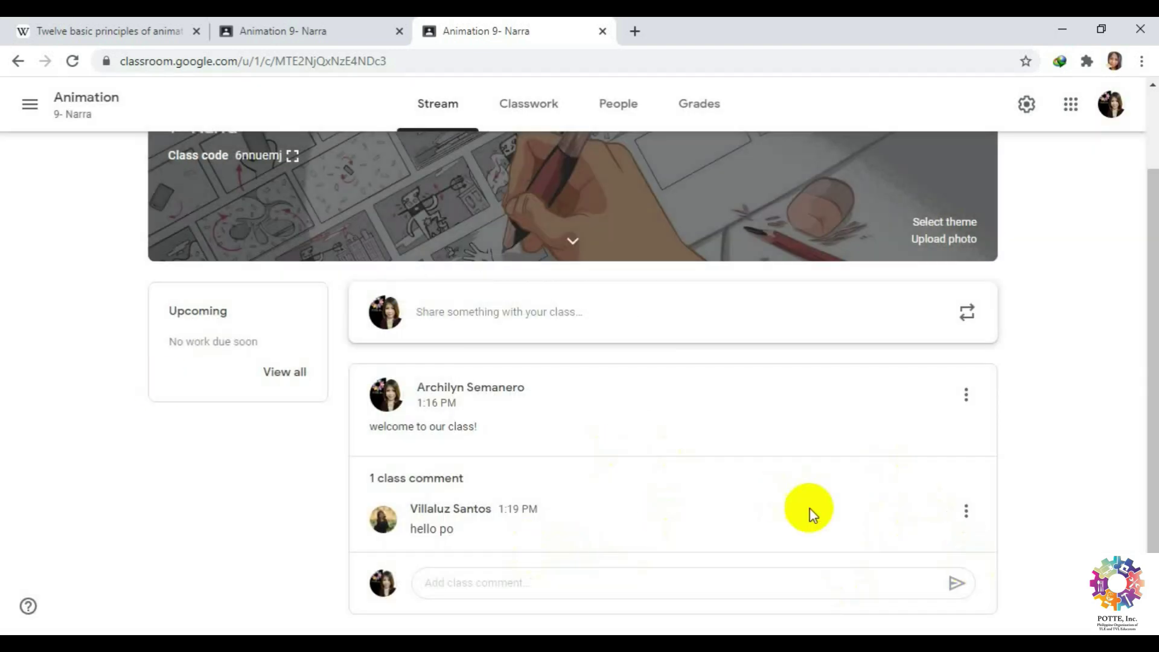
pyautogui.click(627, 105)
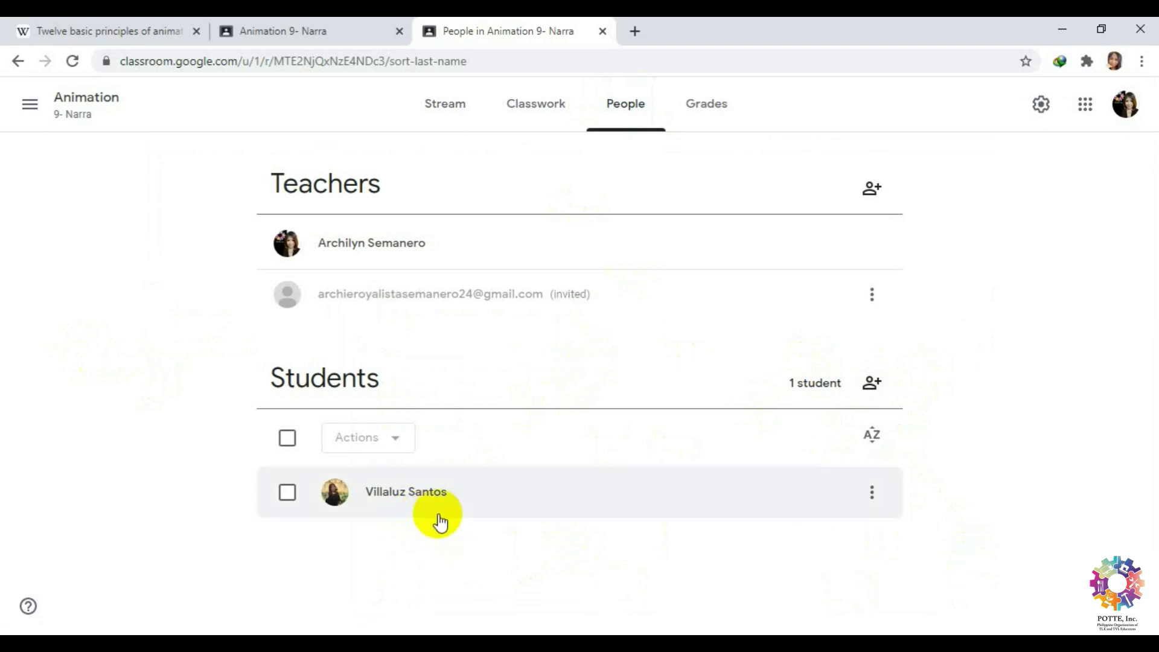
# Go from the Stream to the Classwork page and bring up the Create menu.
pyautogui.click(455, 109)
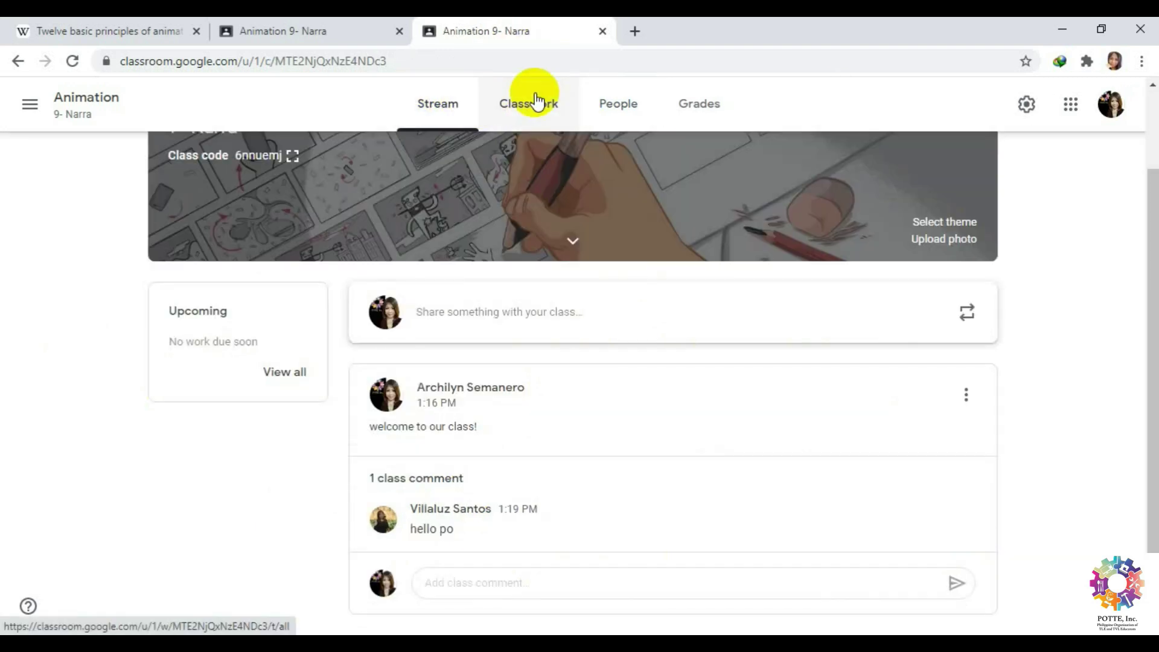
pyautogui.click(537, 111)
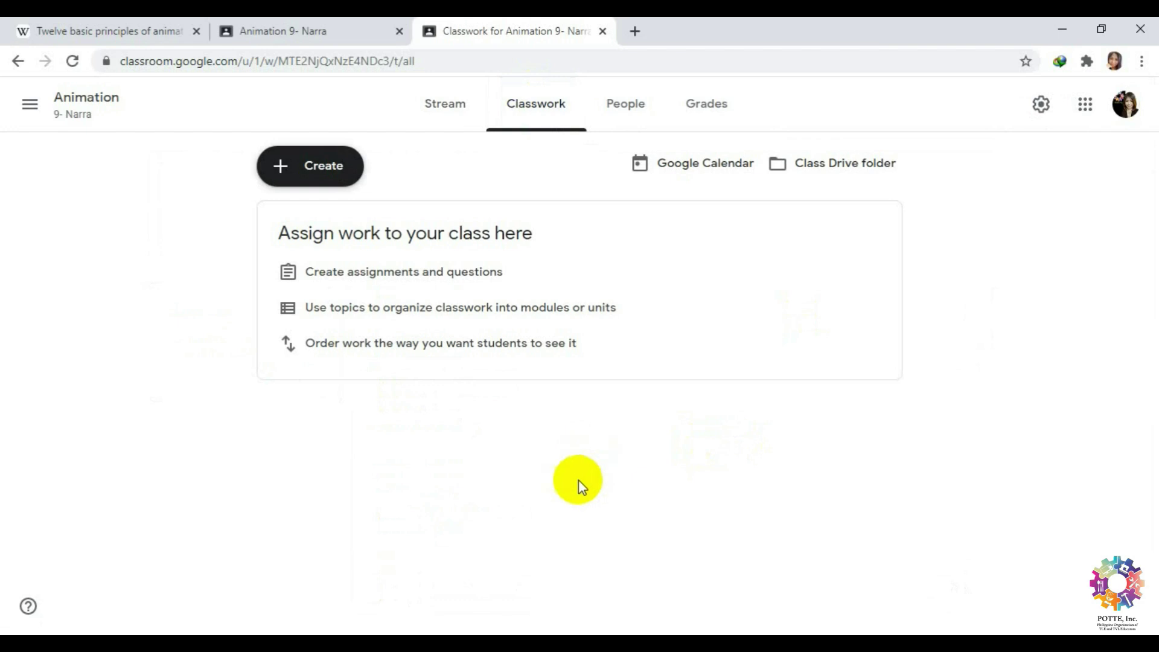
pyautogui.click(278, 172)
# Start a new assignment titled 'Assignment 1: 12 Principles of Animation'.
pyautogui.click(330, 232)
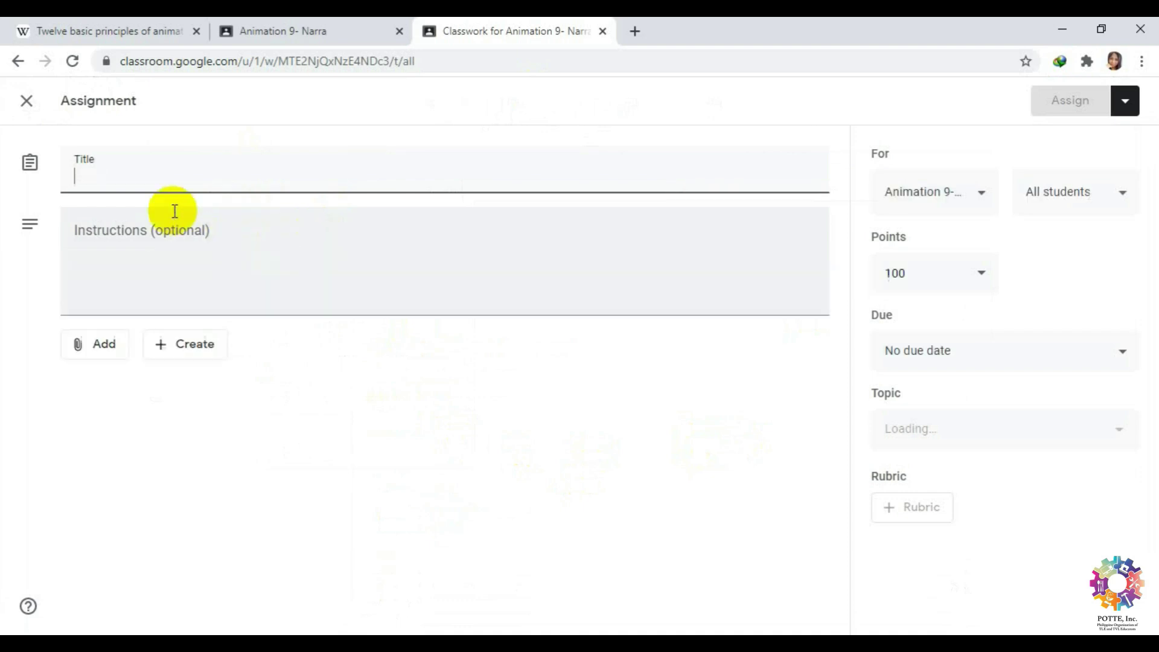
pyautogui.write('A')
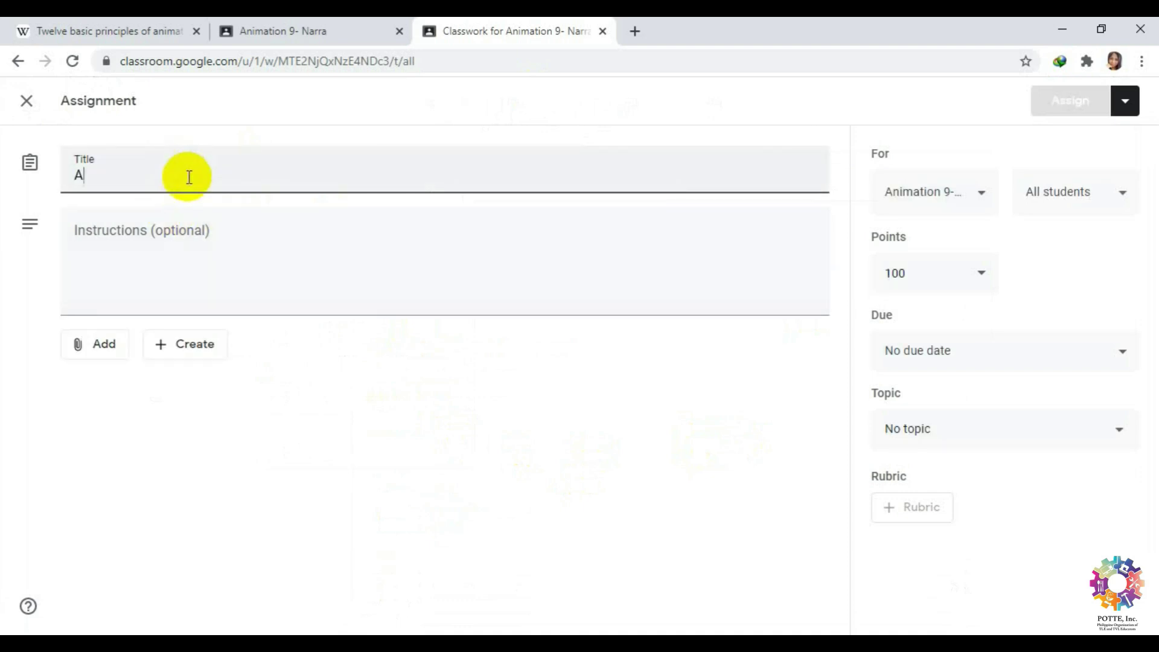
pyautogui.write('ssignment')
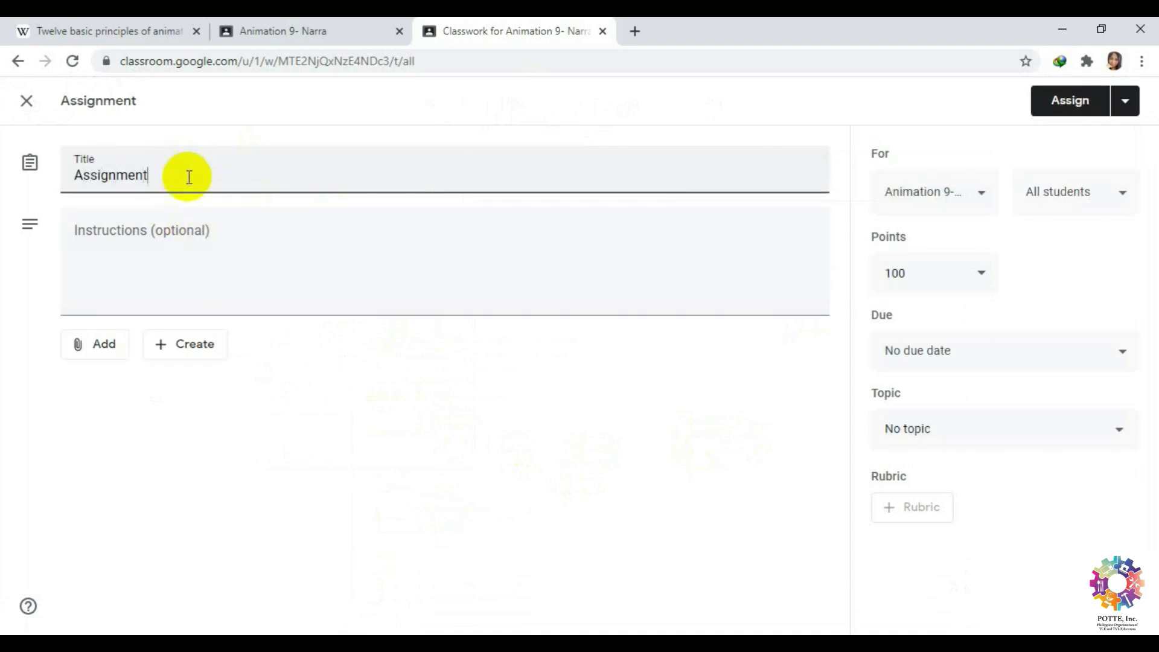
pyautogui.write(' 1: Principles of Animation')
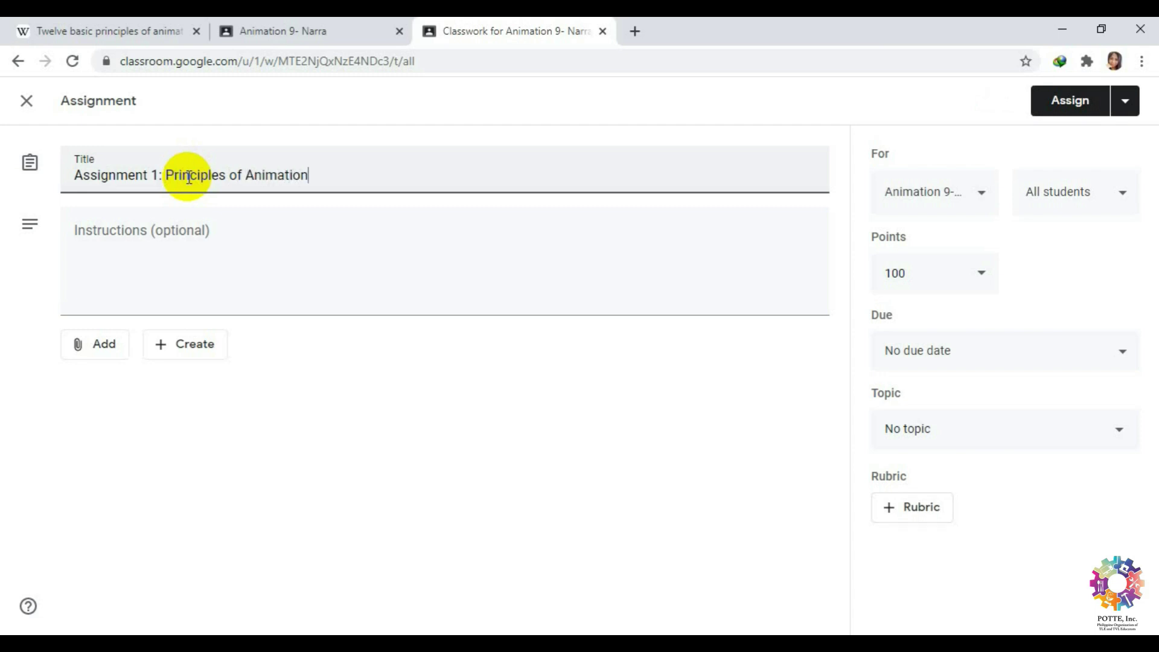
pyautogui.click(167, 176)
pyautogui.write('12')
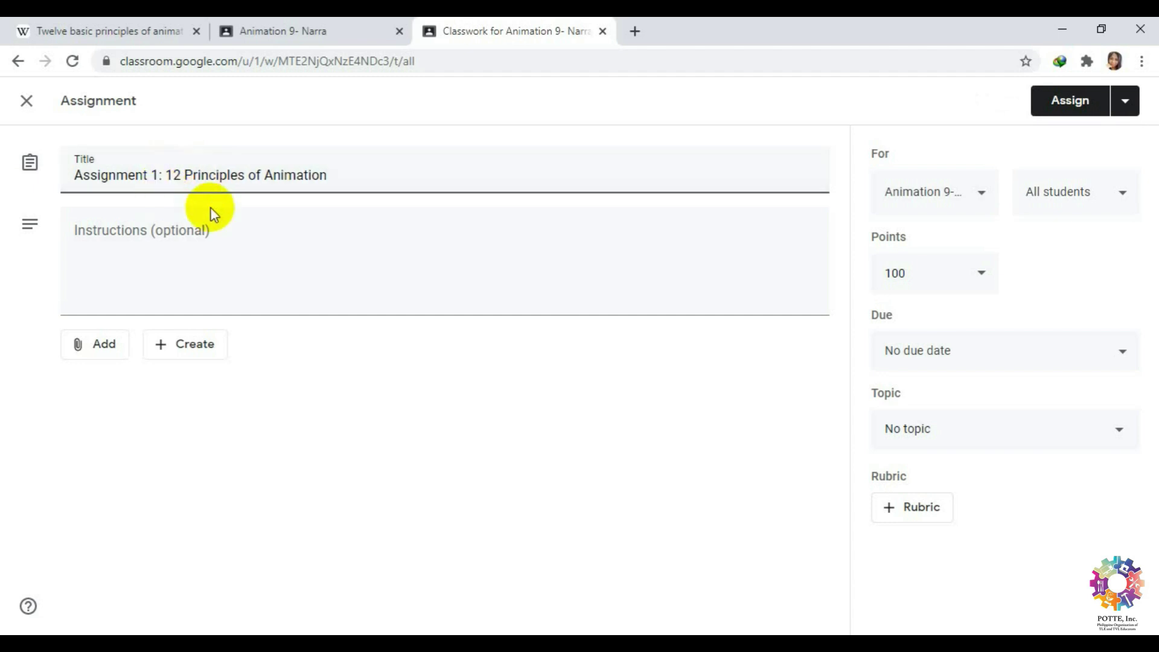
# Write instructions asking students to list the principles of animation and answer in a Google document.
pyautogui.click(164, 238)
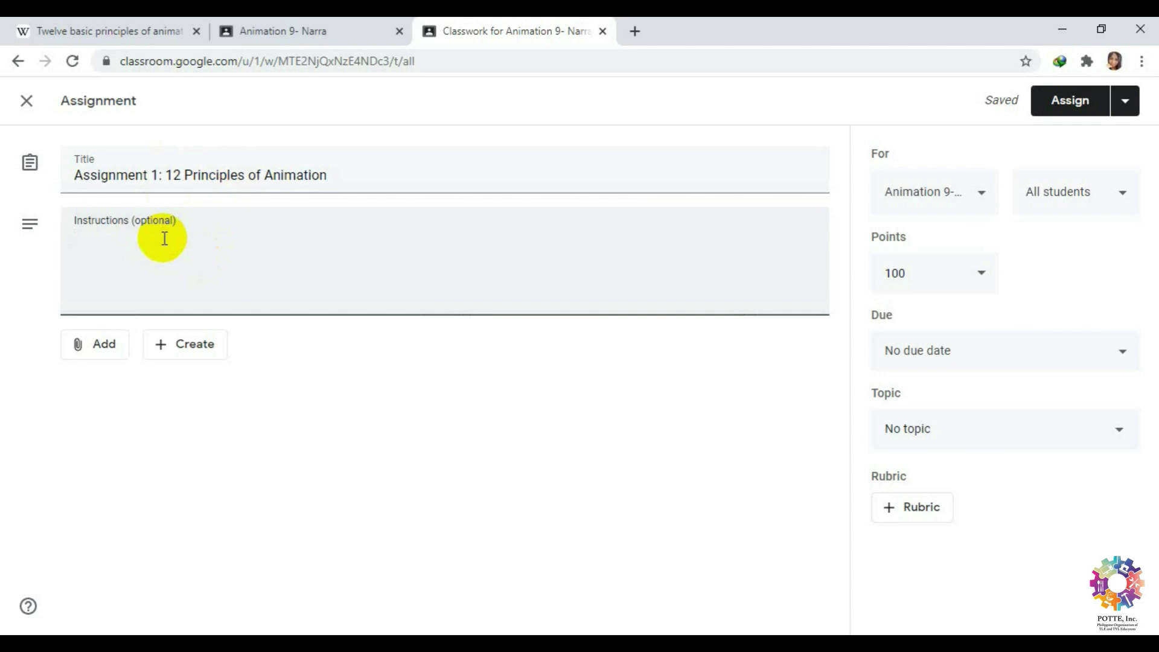
pyautogui.write('List down the 12 principle')
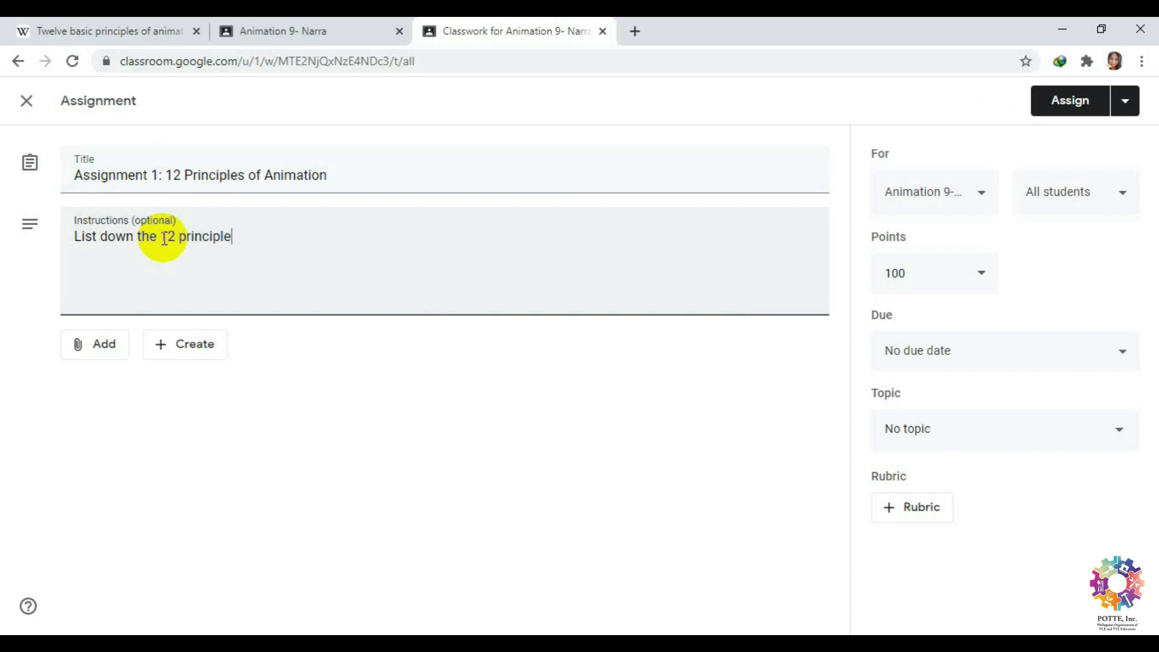
pyautogui.write('nimation. Use')
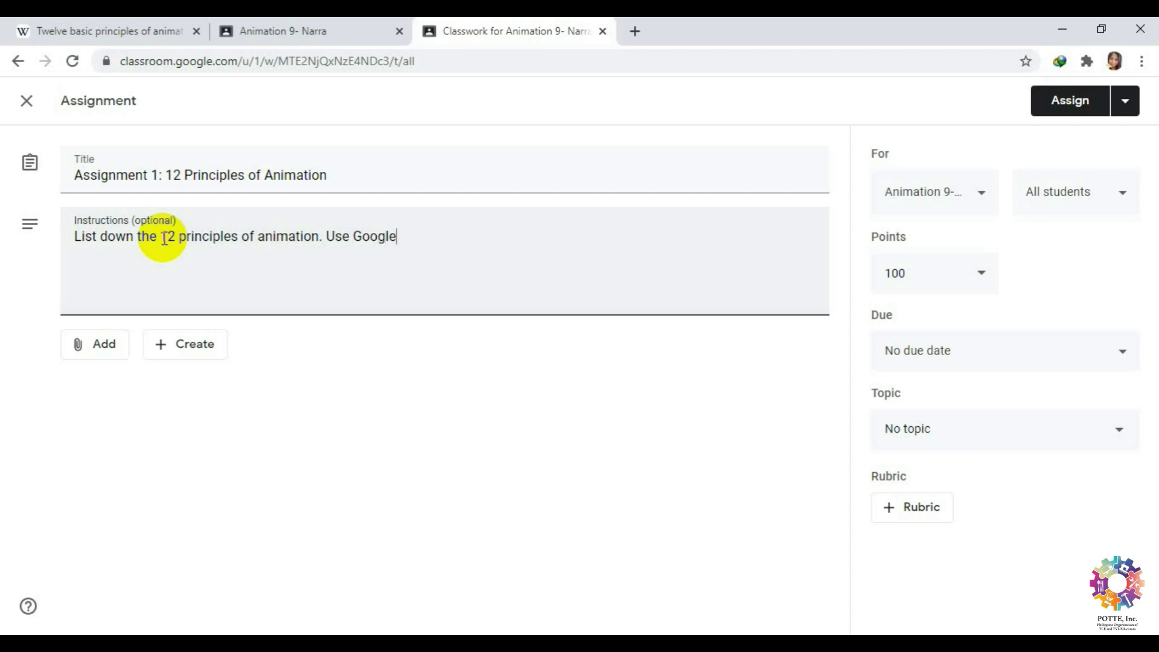
pyautogui.write('Google document for your answer.')
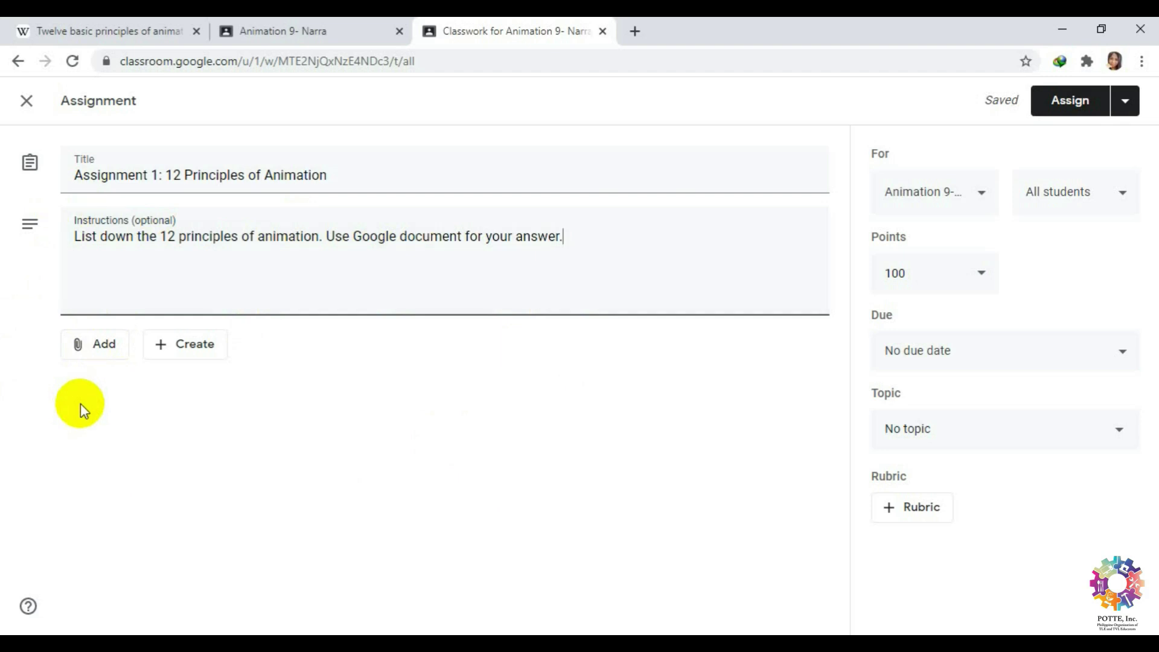
# Browse the attachment menus, then copy the Wikipedia article's web address.
pyautogui.click(178, 357)
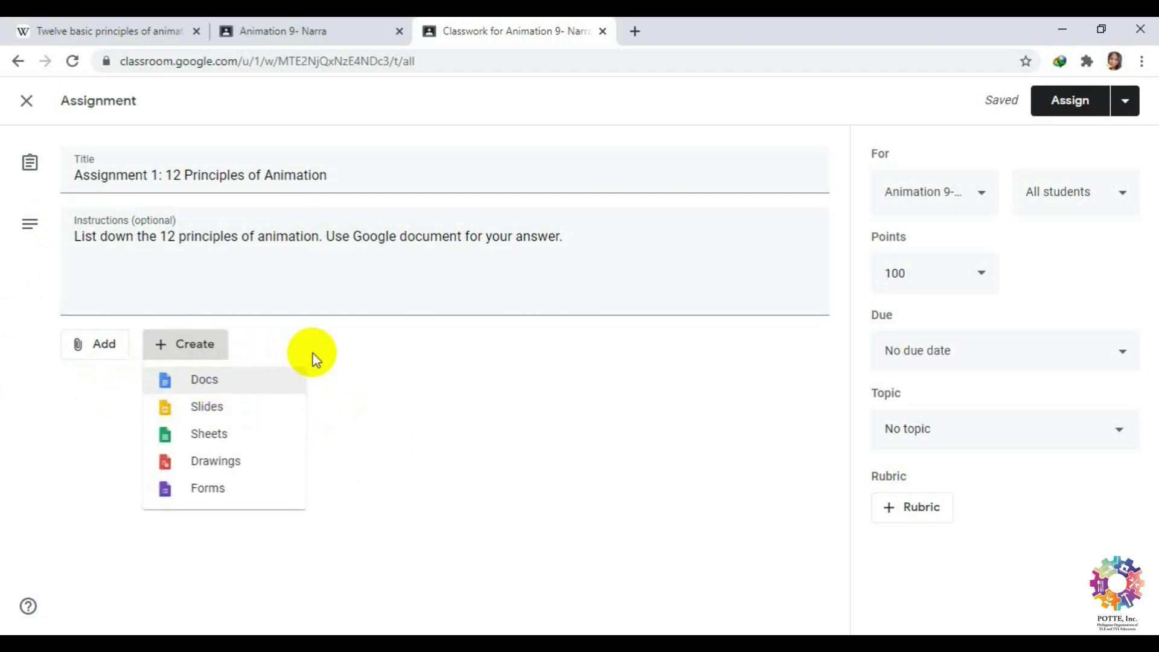
pyautogui.click(366, 406)
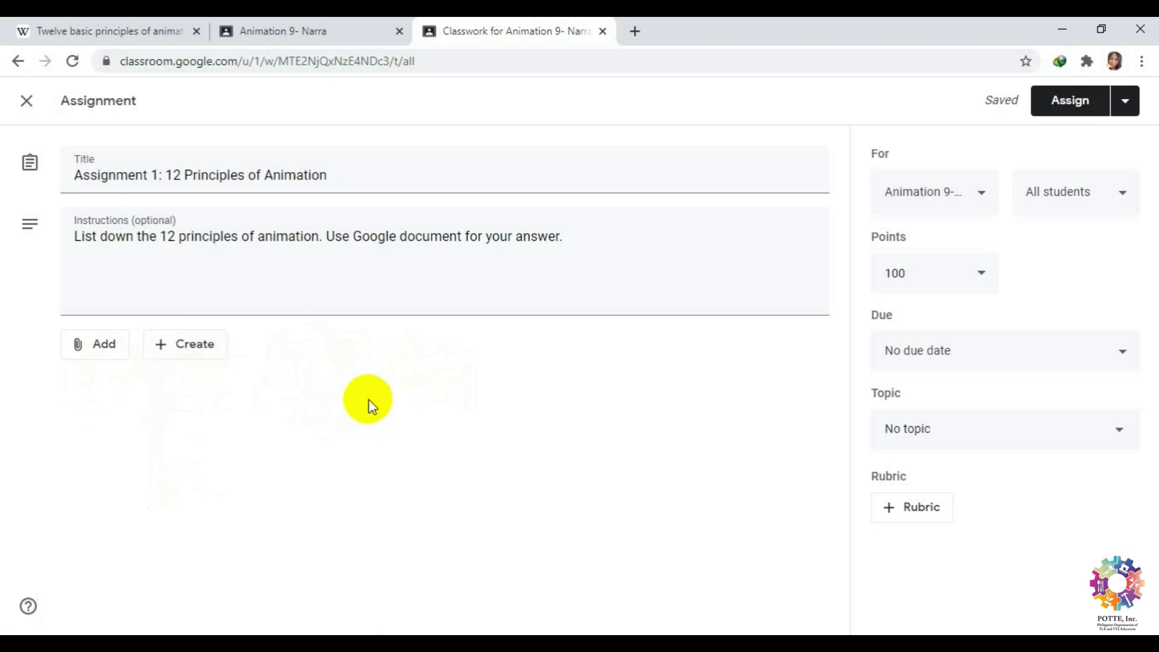
pyautogui.click(99, 347)
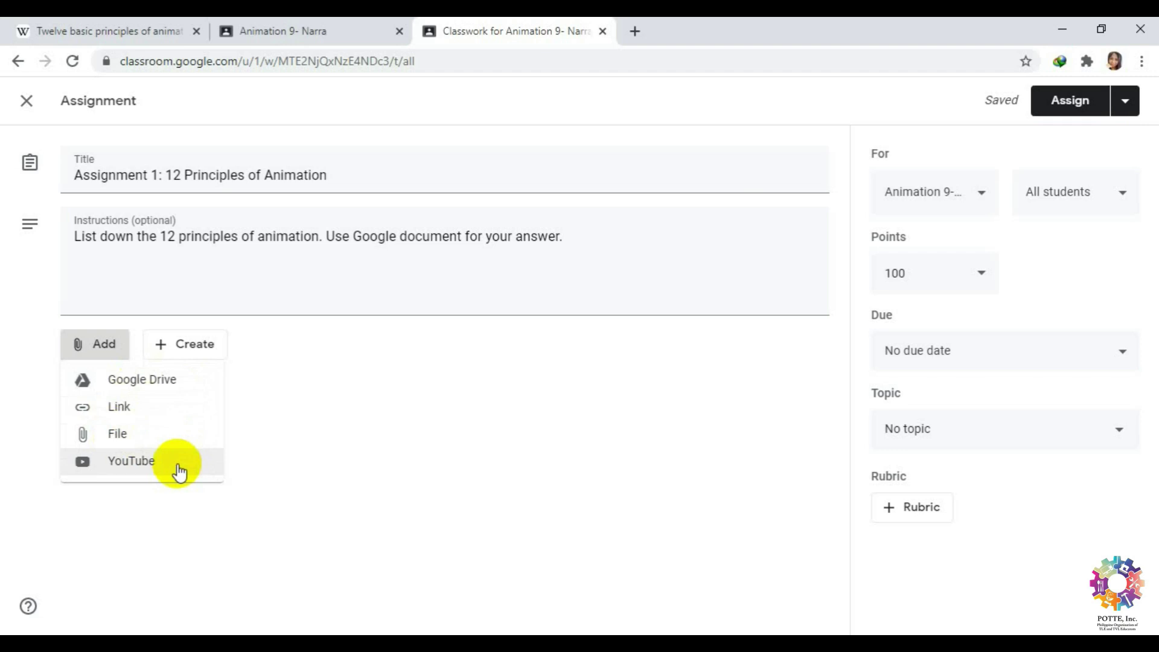
pyautogui.click(287, 470)
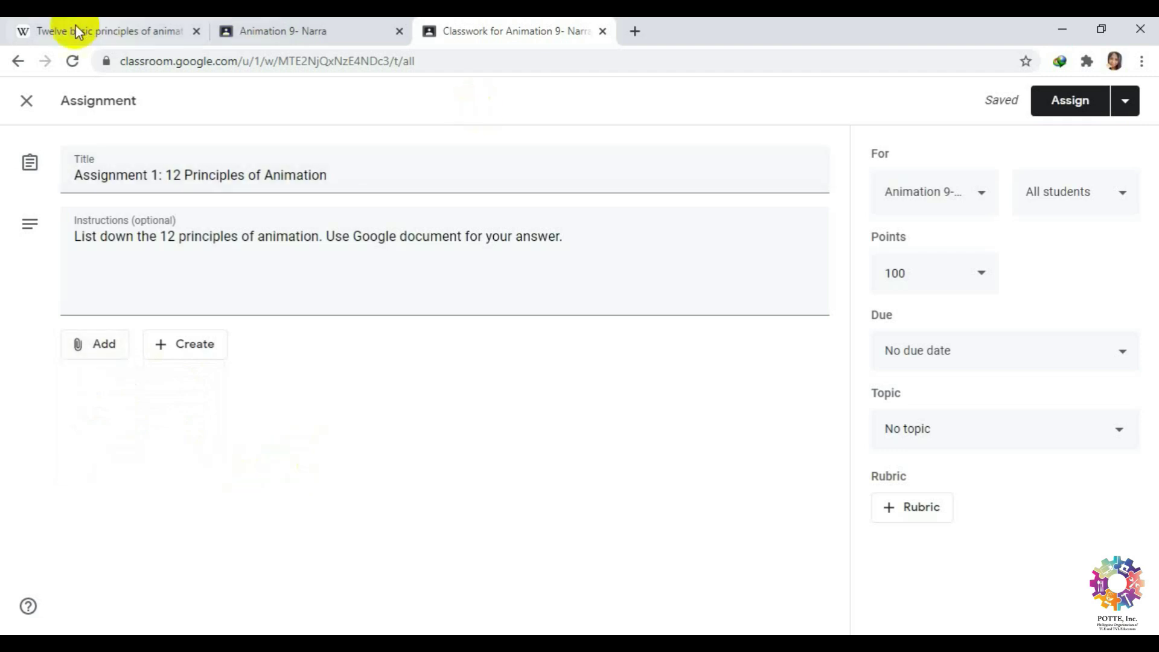
pyautogui.click(76, 30)
pyautogui.rightClick(175, 62)
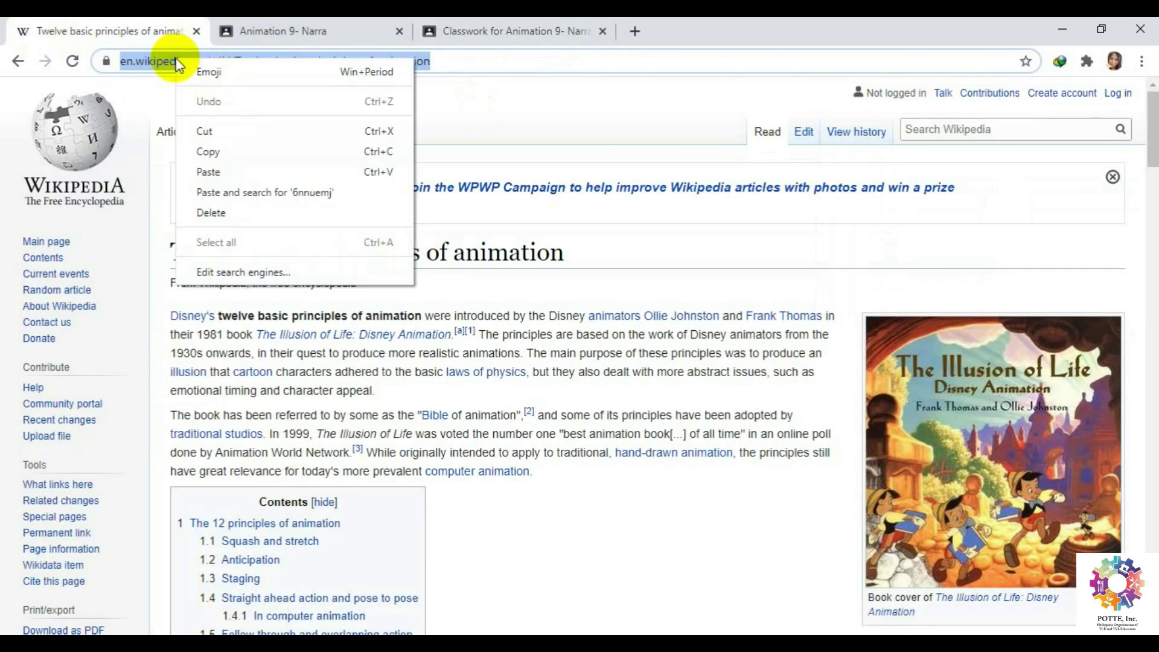
pyautogui.click(234, 155)
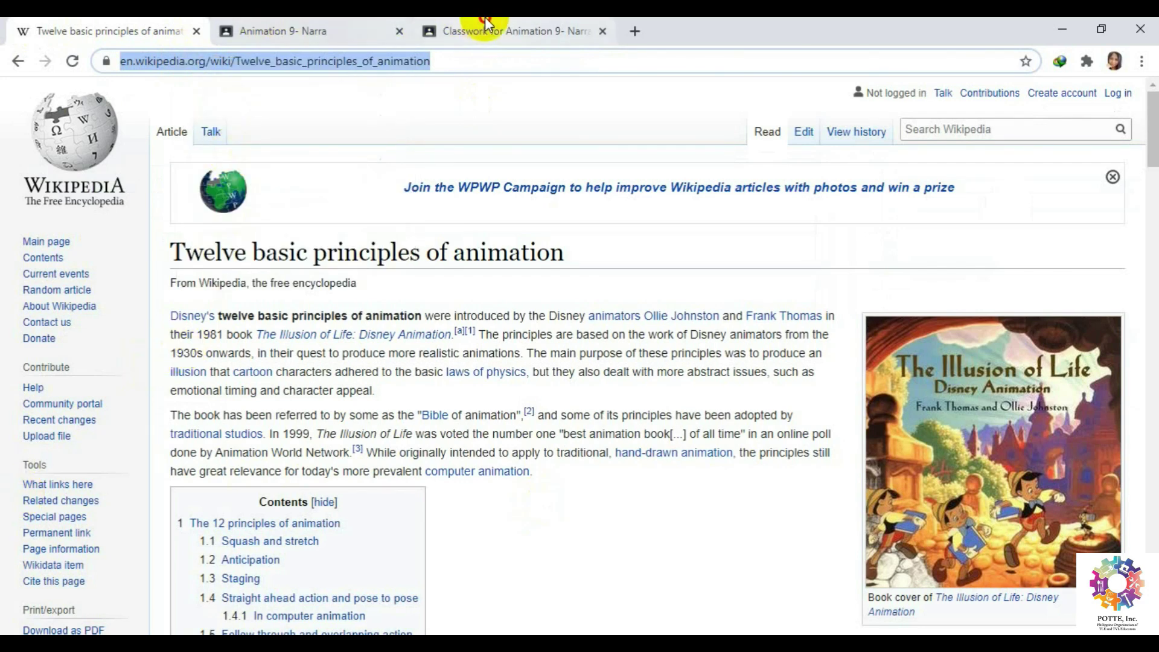
# Attach the Wikipedia 'Twelve basic principles of animation' link to the assignment.
pyautogui.click(485, 27)
pyautogui.click(85, 341)
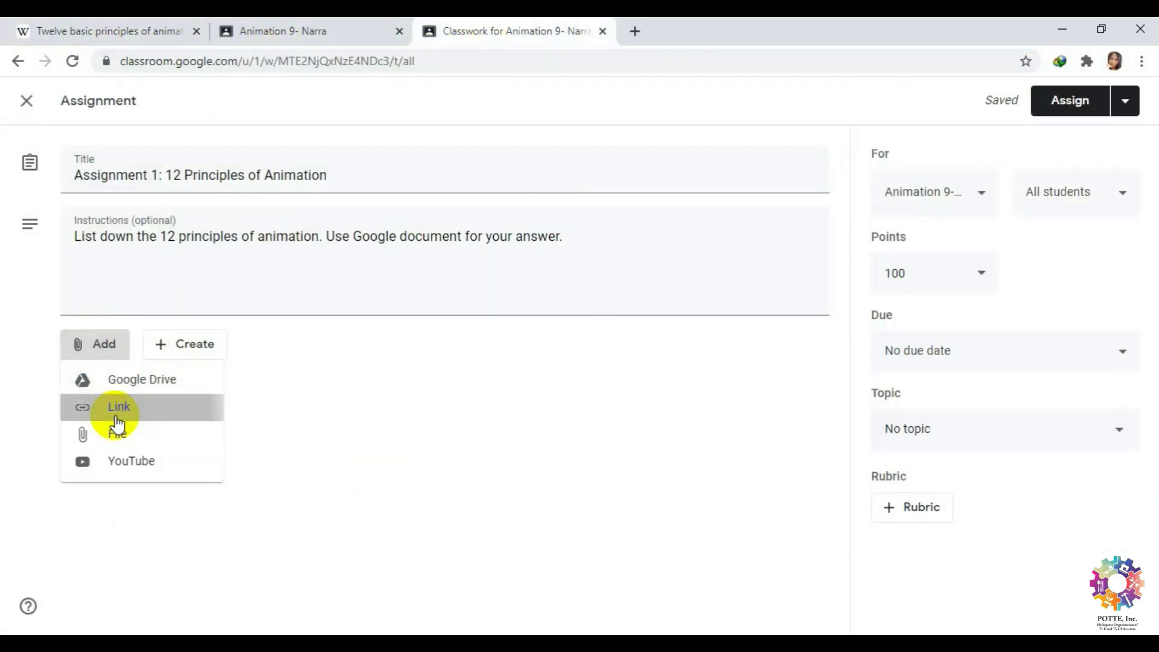
pyautogui.click(116, 417)
pyautogui.rightClick(517, 376)
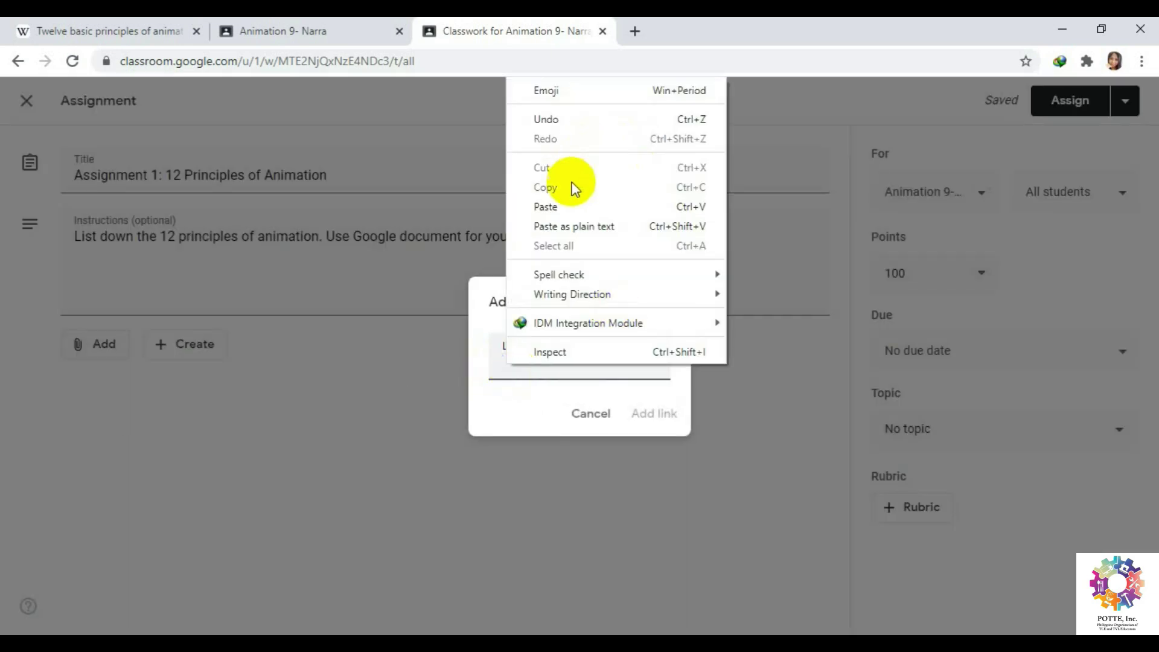
pyautogui.click(570, 206)
pyautogui.click(656, 416)
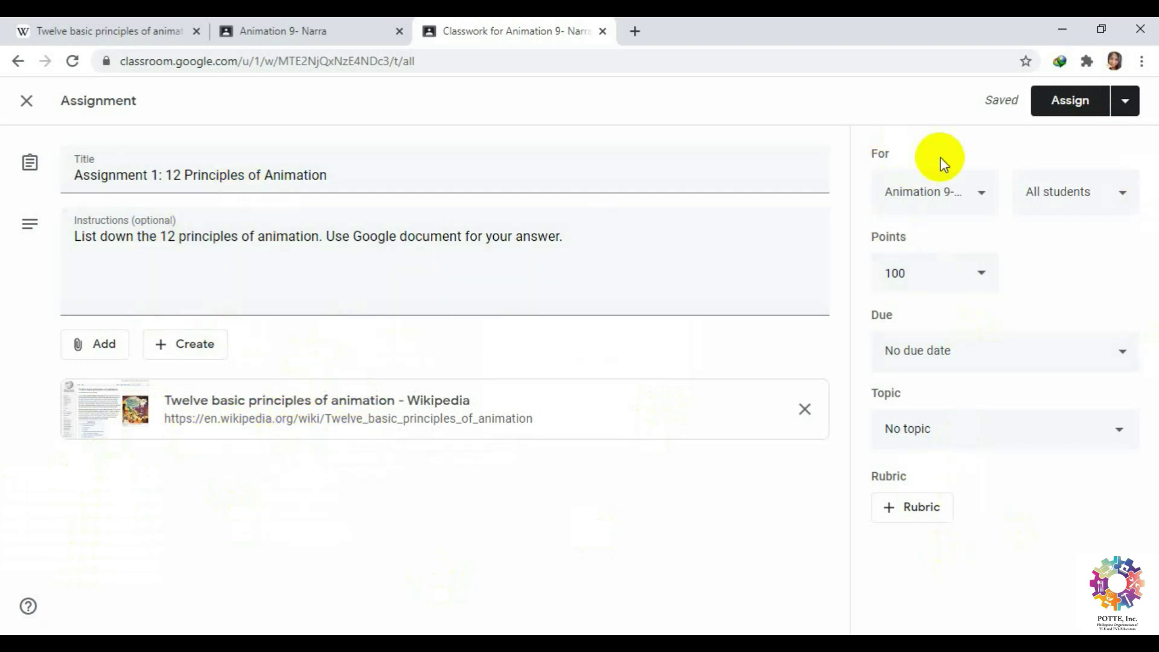
# Keep the class and all students as recipients and change the points from 100 to 50.
pyautogui.click(978, 193)
pyautogui.click(980, 192)
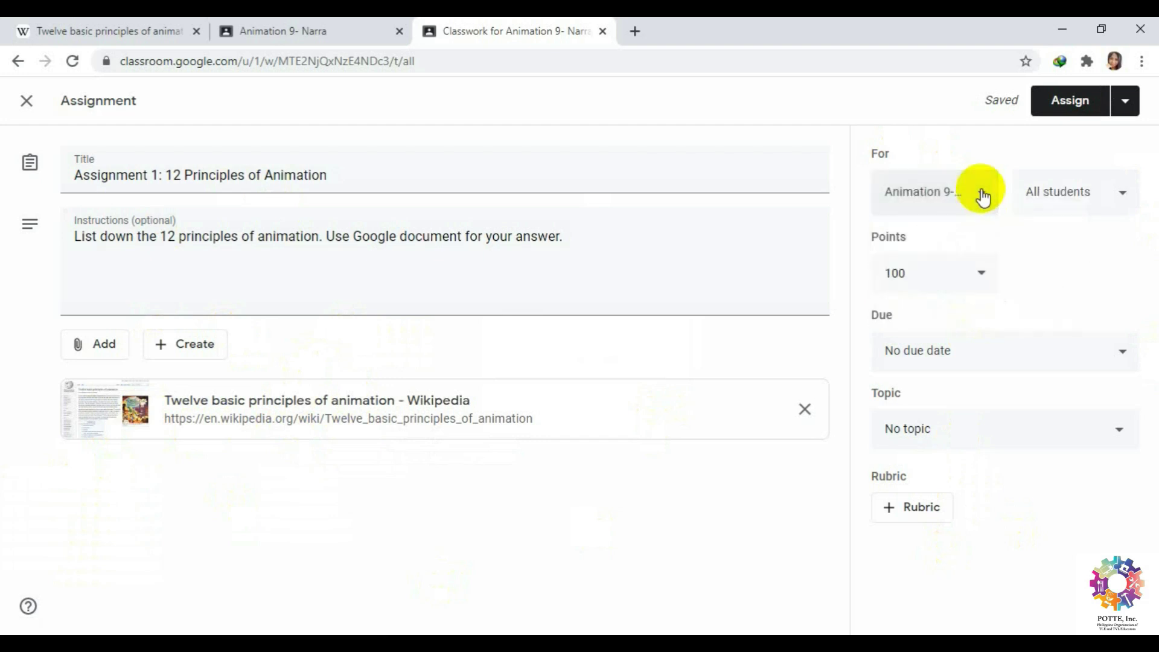
pyautogui.click(1120, 191)
pyautogui.click(1121, 192)
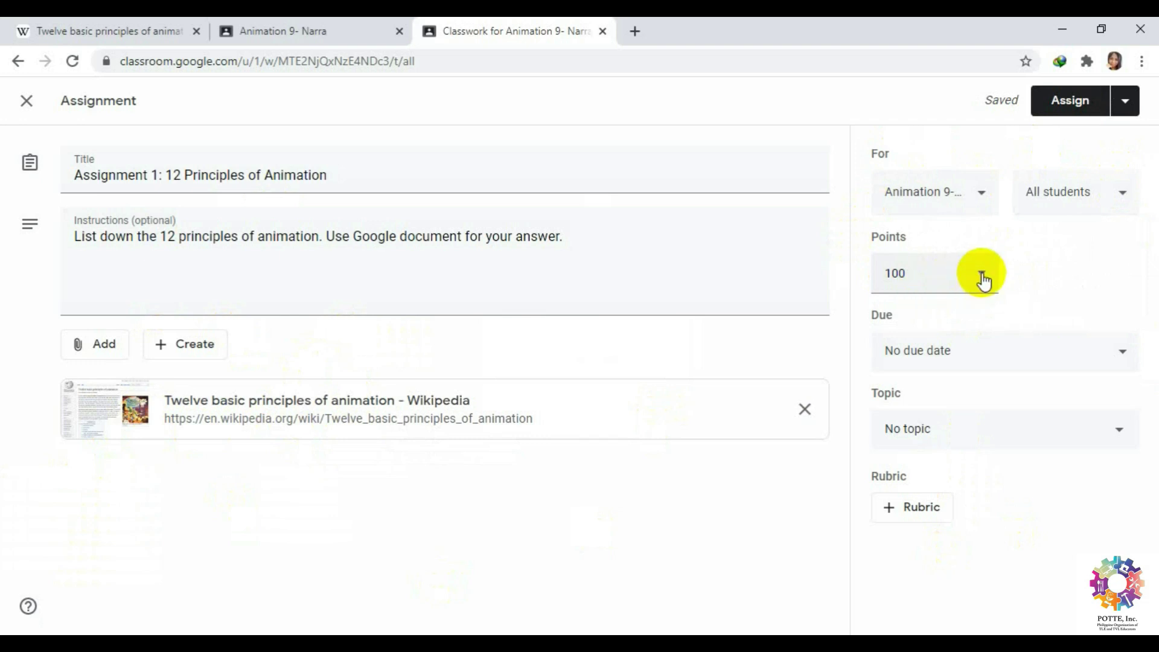
pyautogui.click(982, 276)
pyautogui.moveTo(926, 269); pyautogui.dragTo(827, 272)
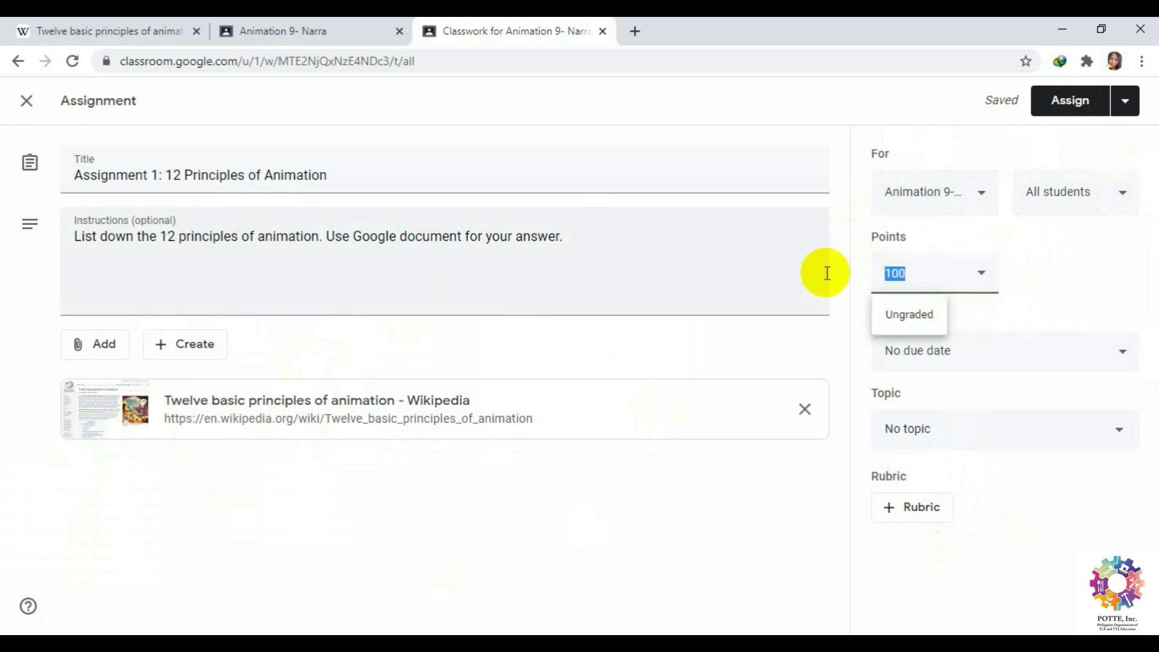
pyautogui.write('50')
pyautogui.click(1035, 315)
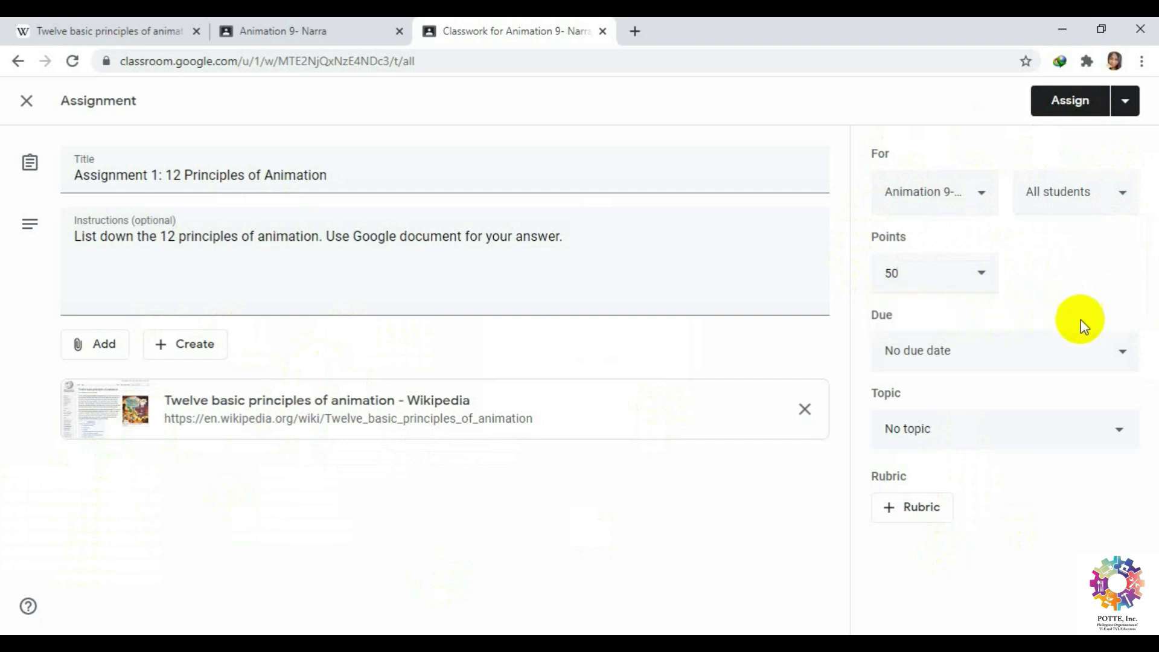
# Set the due date to Jul 20, 2020 at 11:59 PM and leave Topic as No topic.
pyautogui.click(1124, 362)
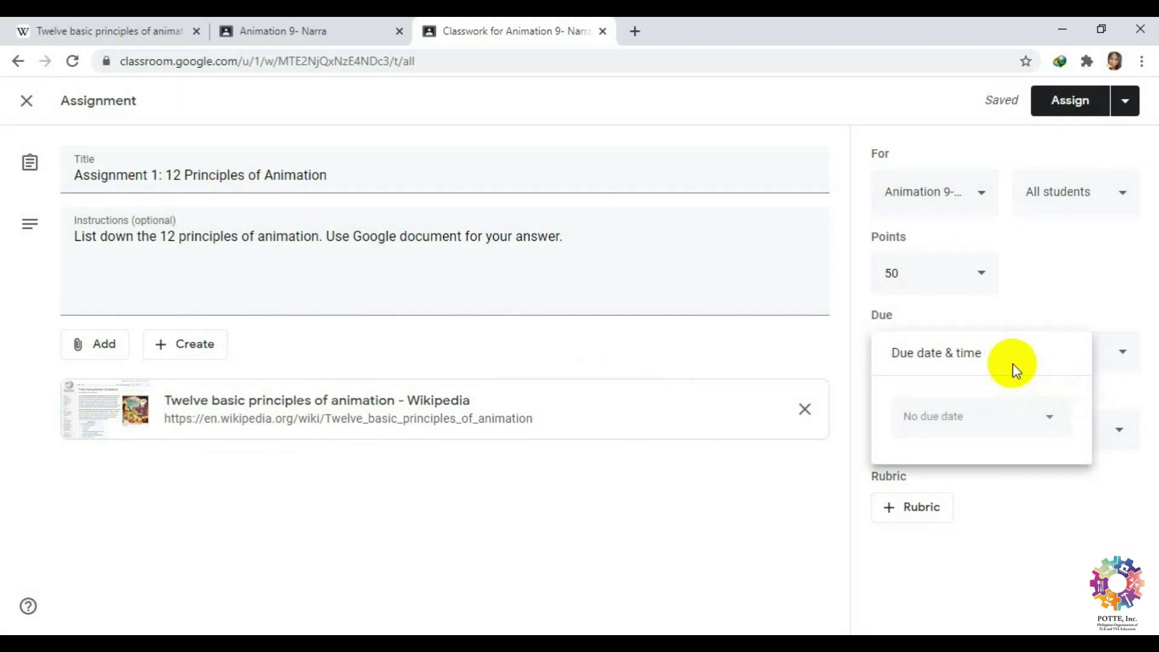
pyautogui.click(1049, 416)
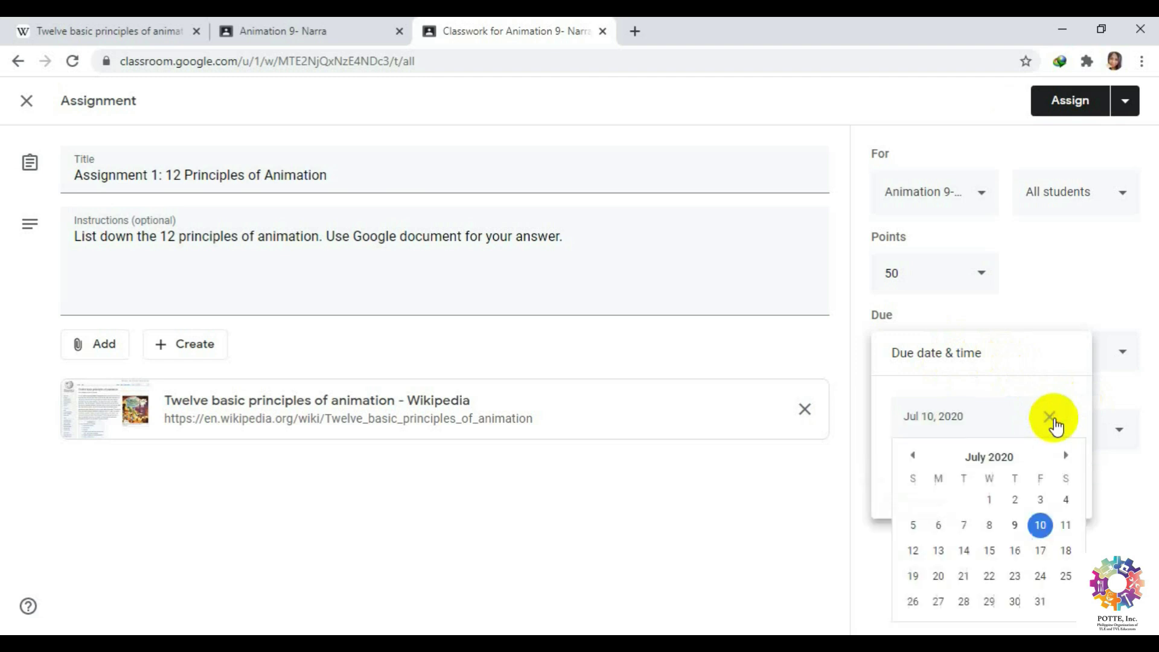
pyautogui.click(940, 577)
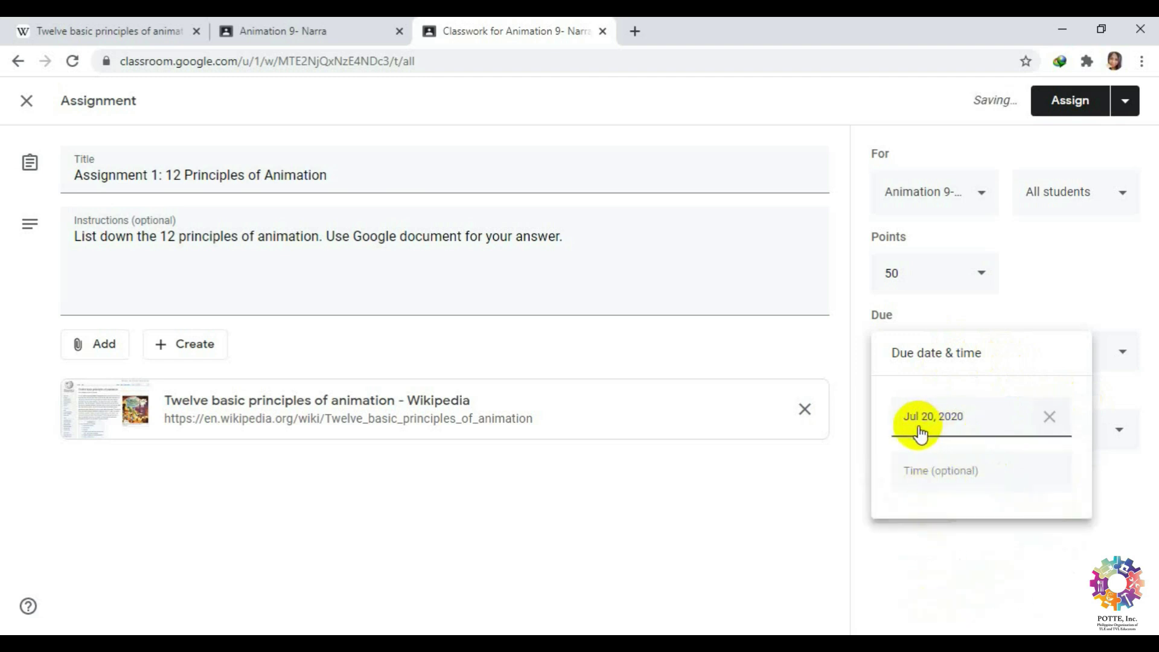
pyautogui.click(962, 470)
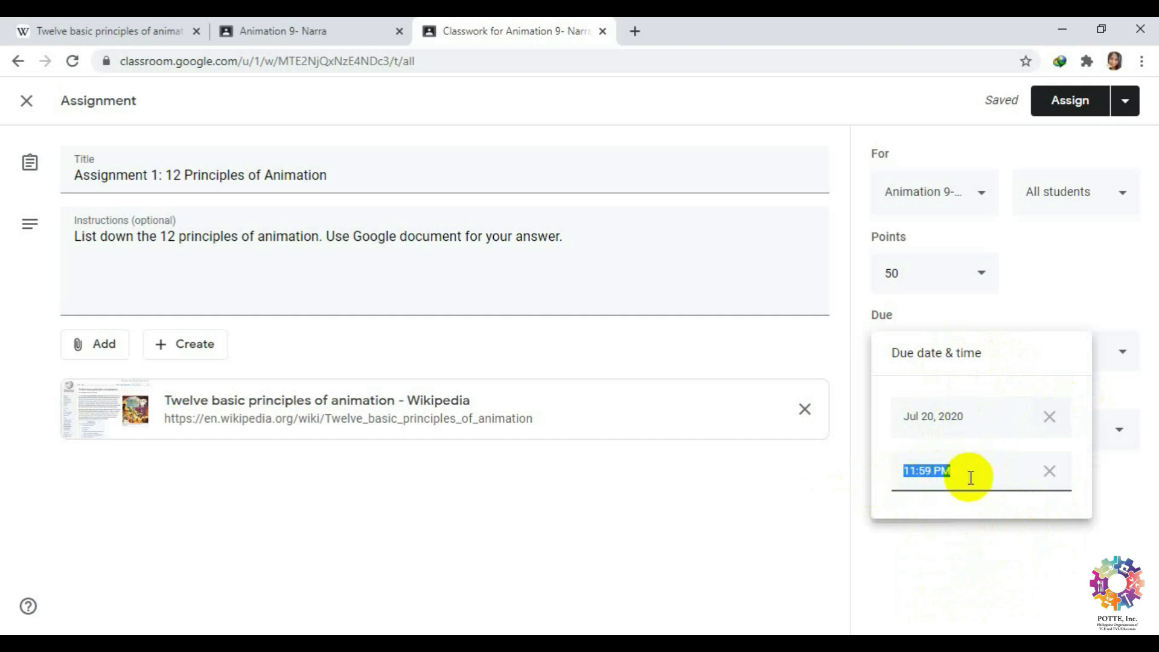
pyautogui.click(1117, 498)
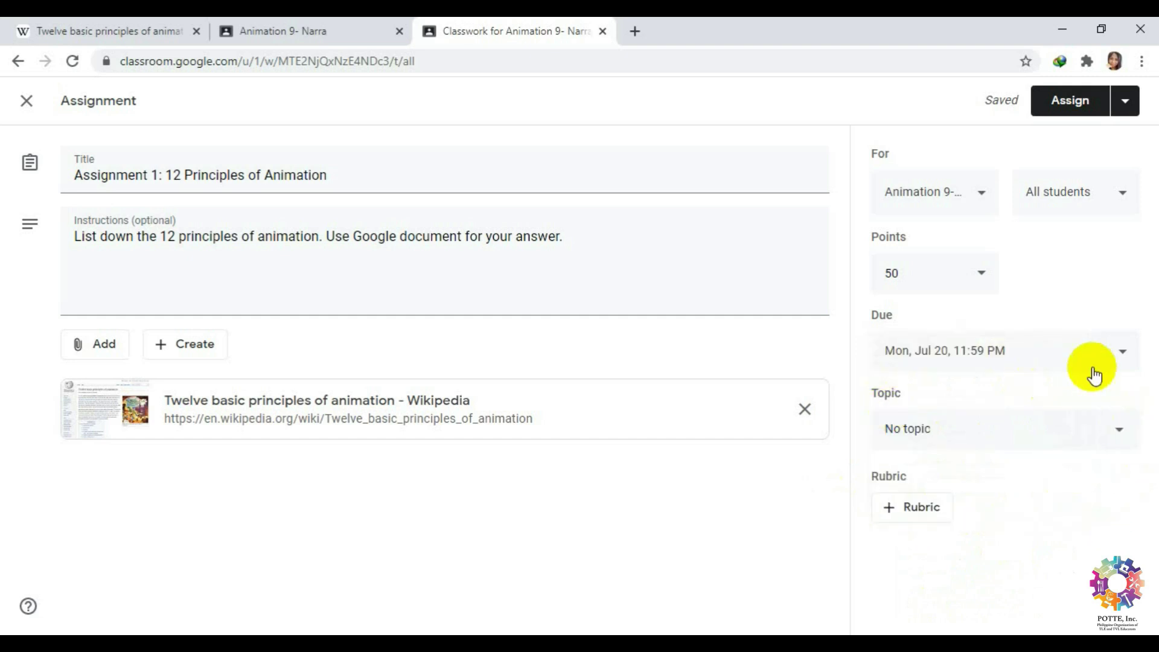
pyautogui.click(1125, 429)
pyautogui.click(1125, 430)
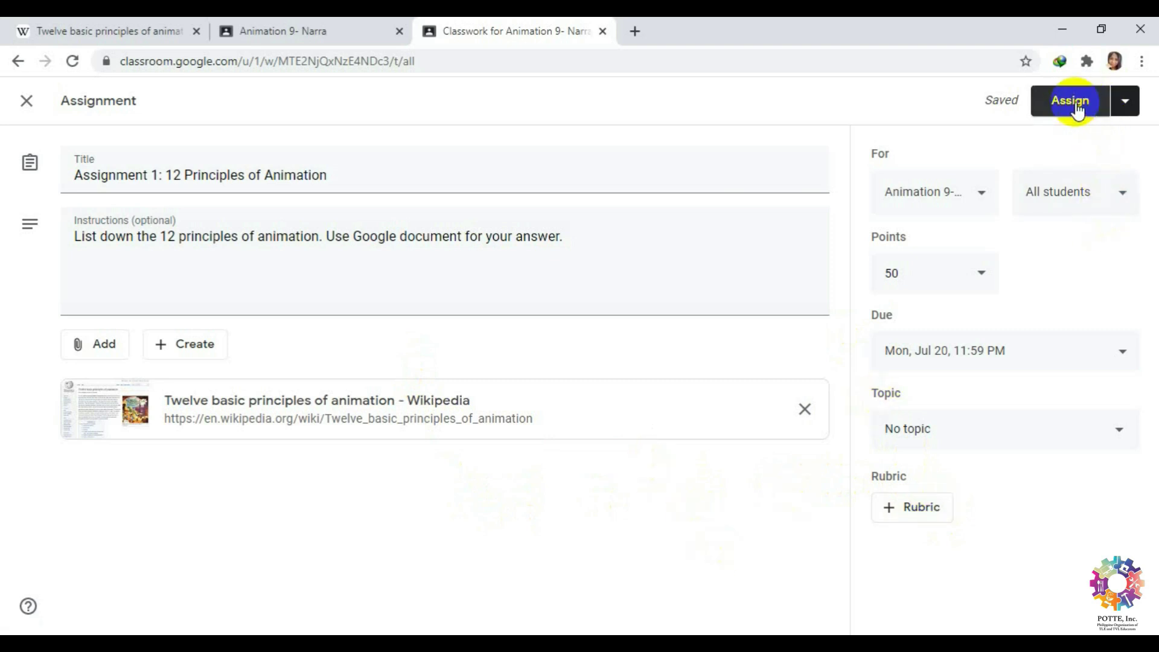
# Post Assignment 1 to the class with the Assign button.
pyautogui.click(1126, 102)
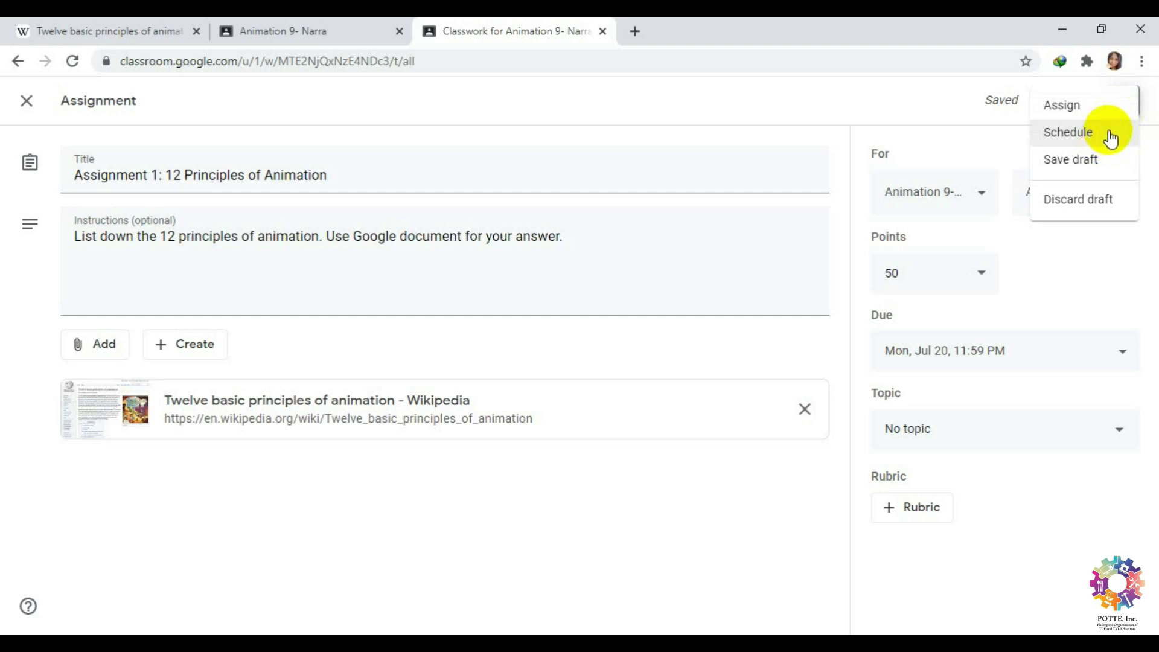
pyautogui.click(958, 107)
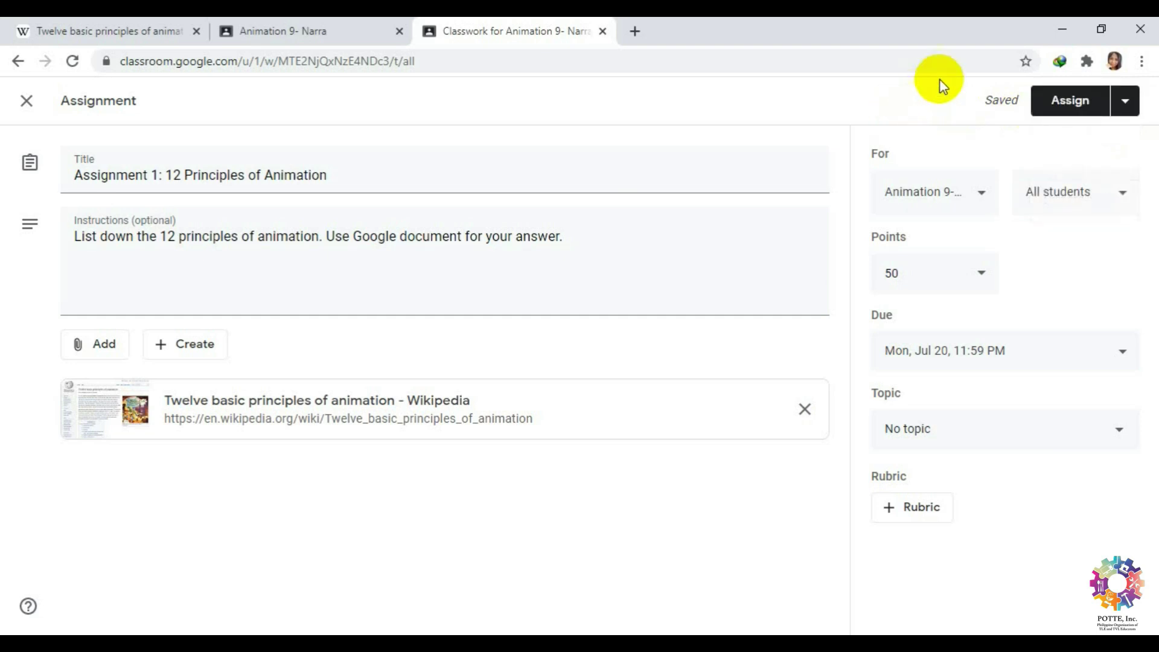
pyautogui.click(1066, 101)
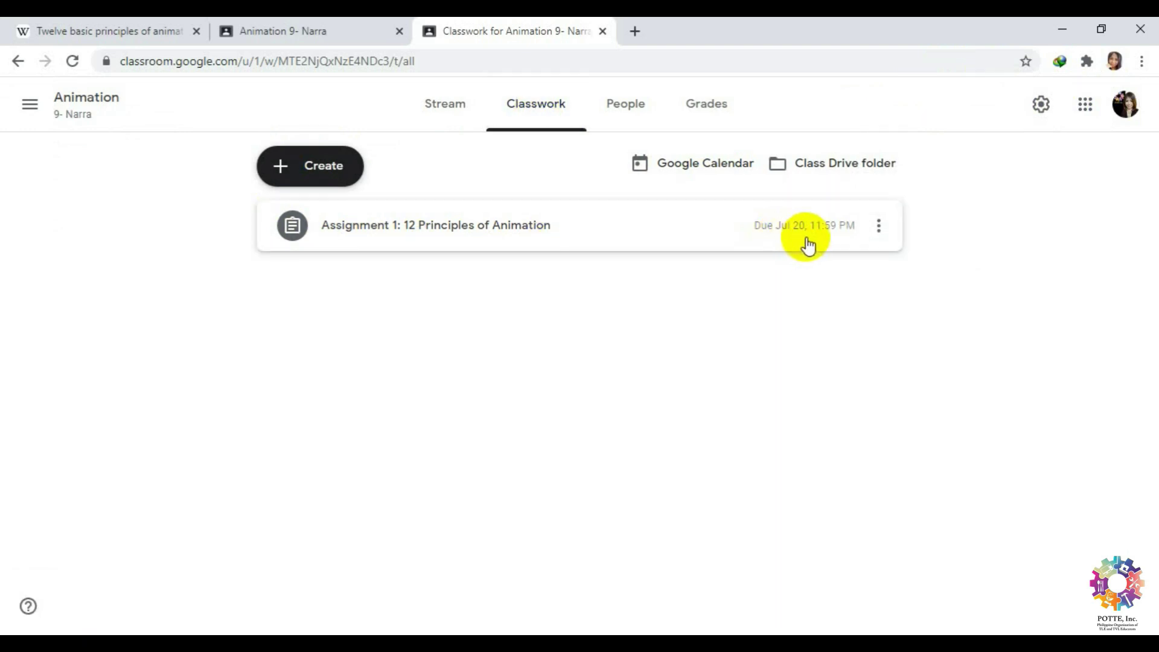
# Check the posted assignment's options menu, then bring up the list of classwork types.
pyautogui.click(884, 231)
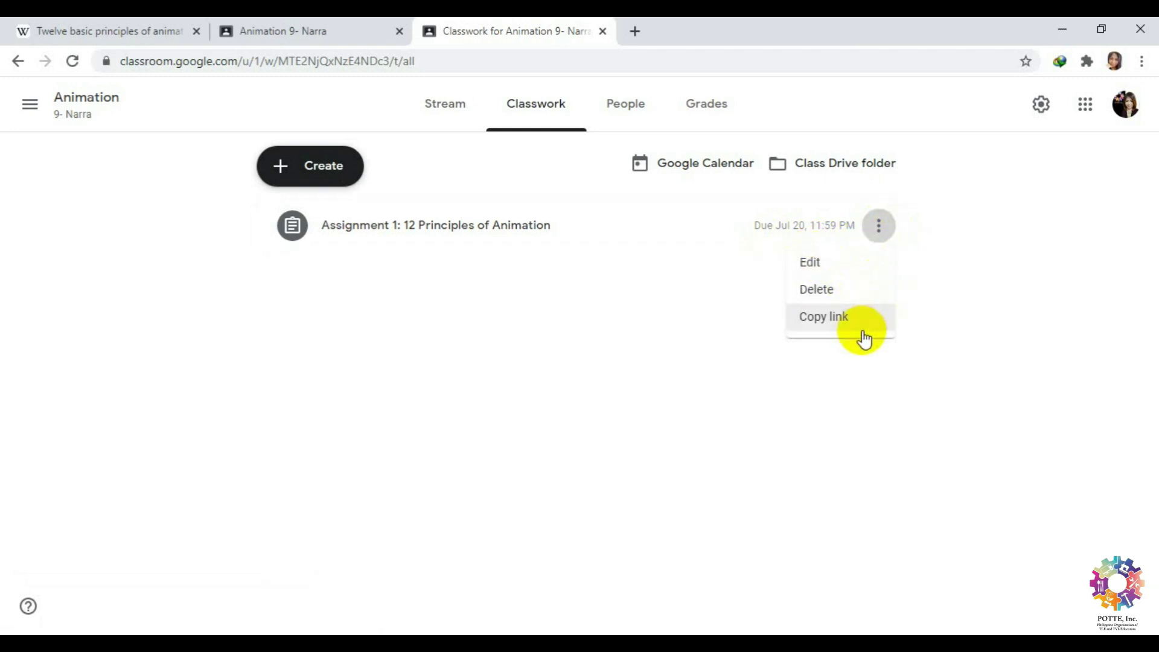
pyautogui.click(935, 334)
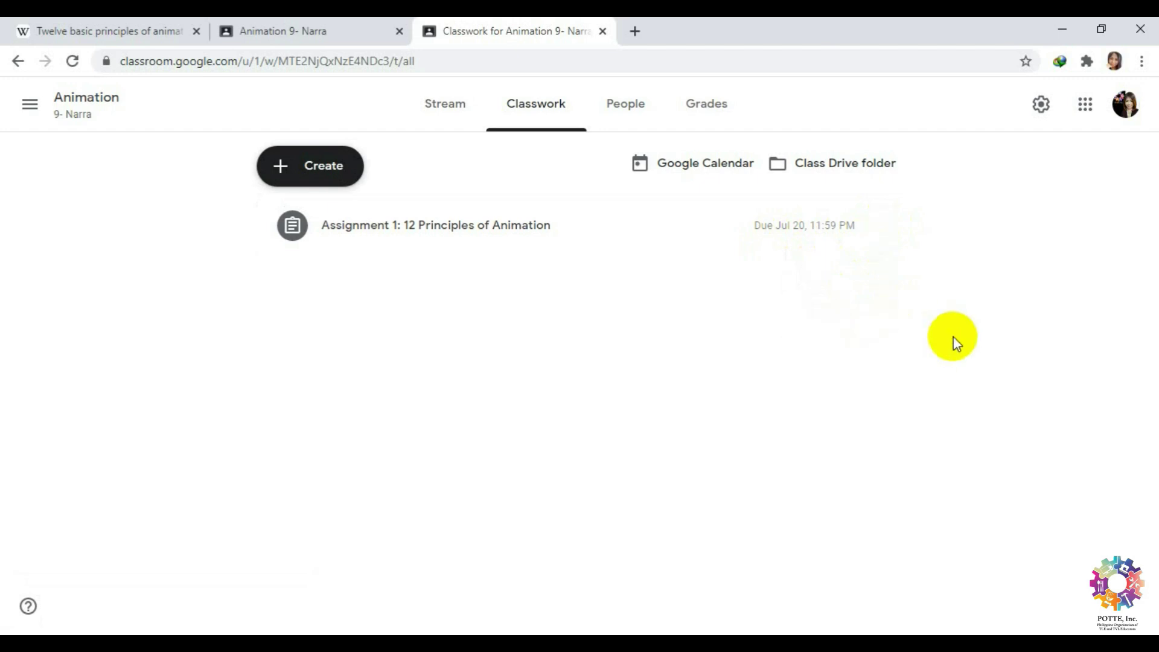
pyautogui.click(297, 165)
# Create quiz assignment 'Quiz 1: 12 Principles of Animation' with instructions 'Answer correctly.' and open its Blank Quiz.
pyautogui.click(380, 267)
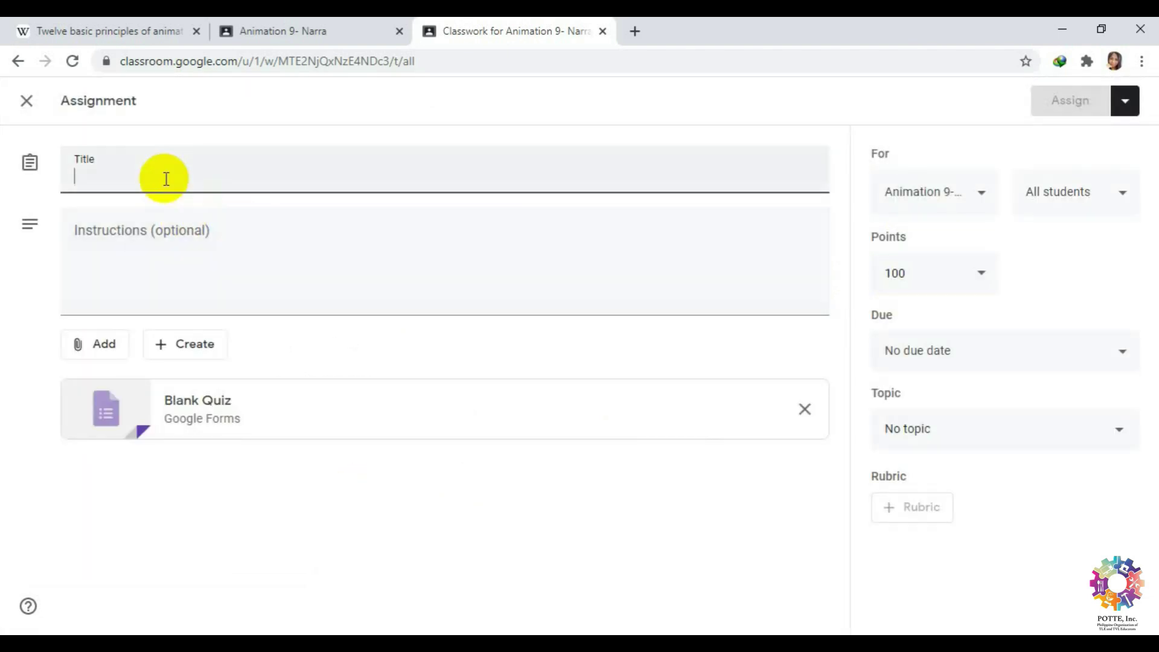
pyautogui.write('Quiz 1:')
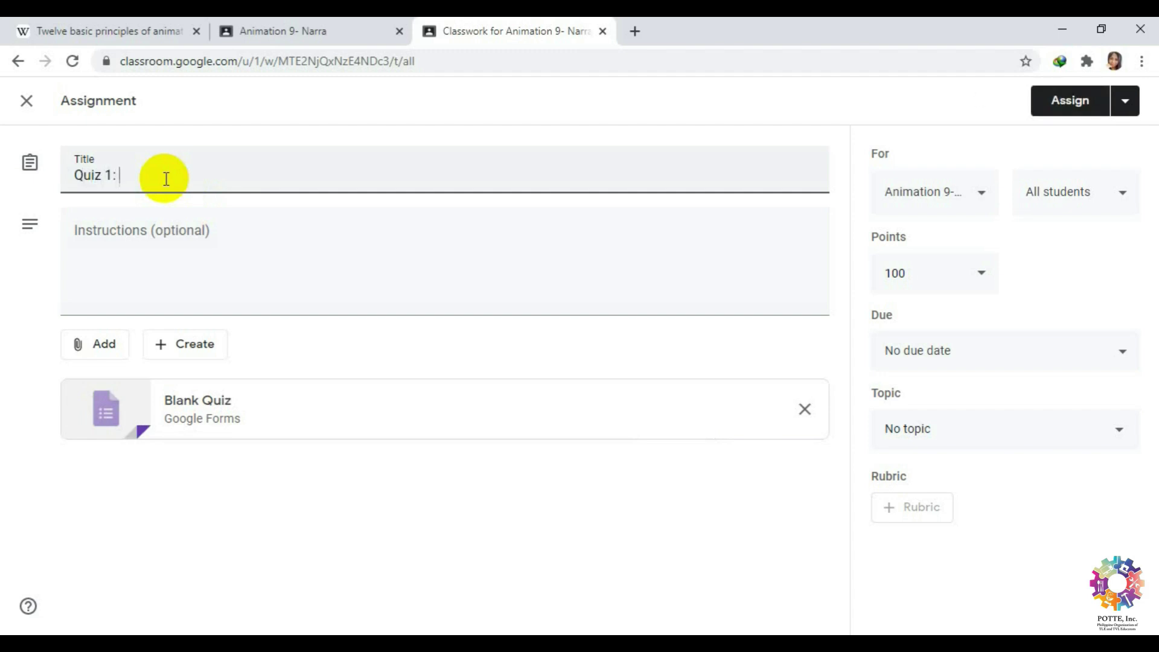
pyautogui.write(' 12 Pr')
pyautogui.press('BackSpace')
pyautogui.press('BackSpace')
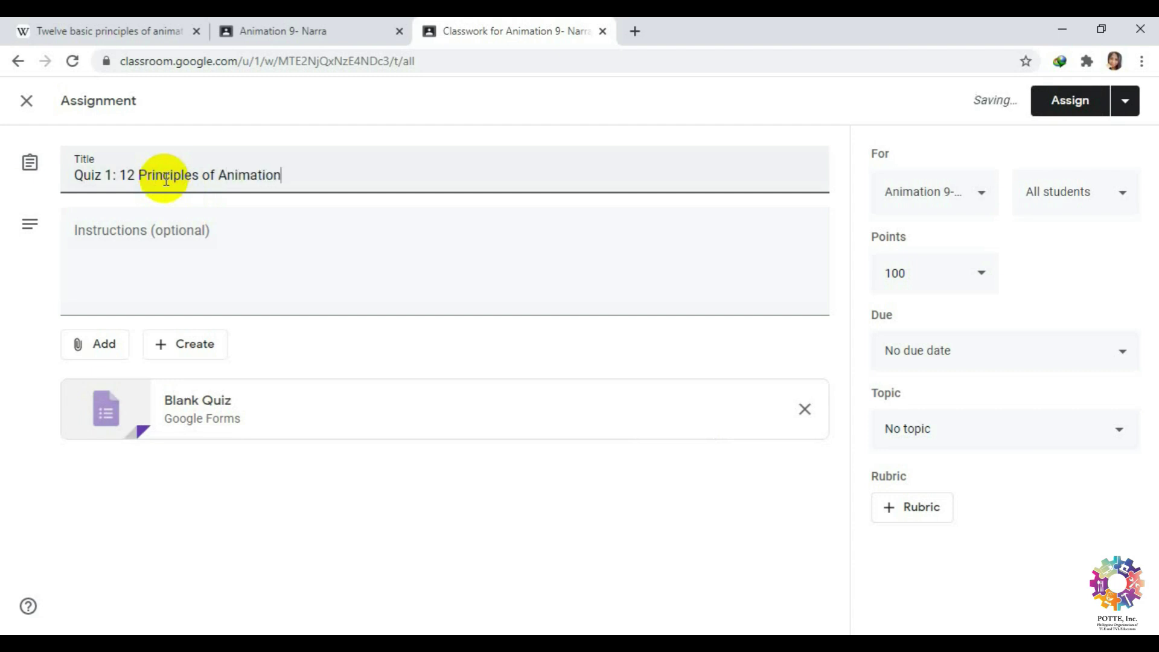
pyautogui.click(181, 245)
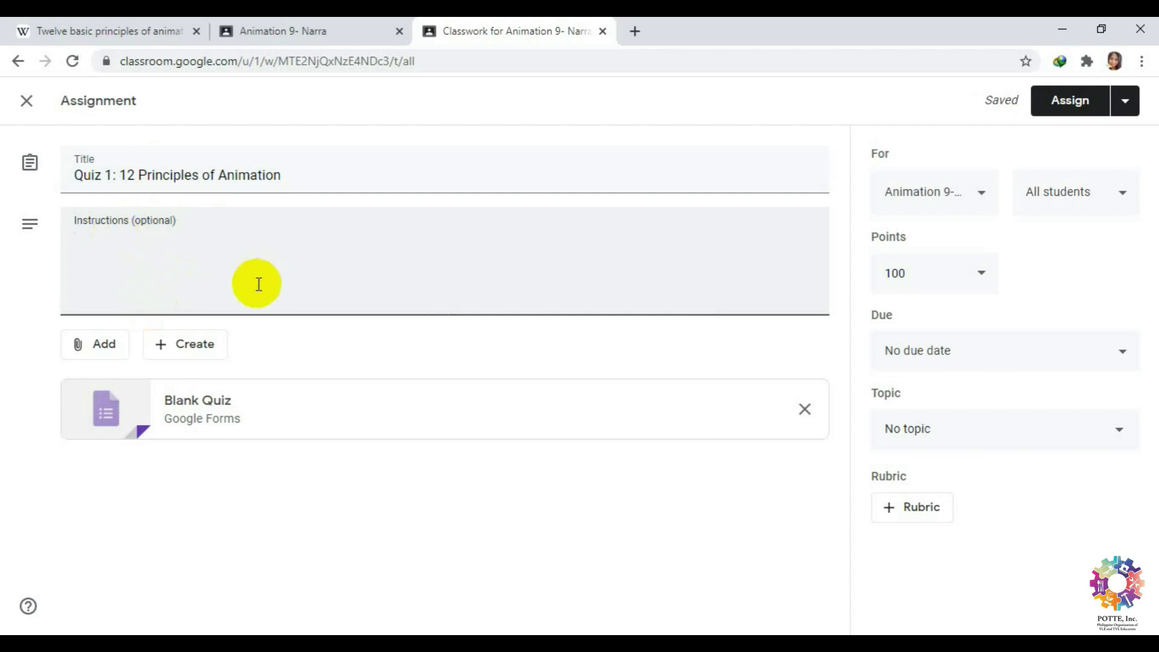
pyautogui.write('Answer correctly.')
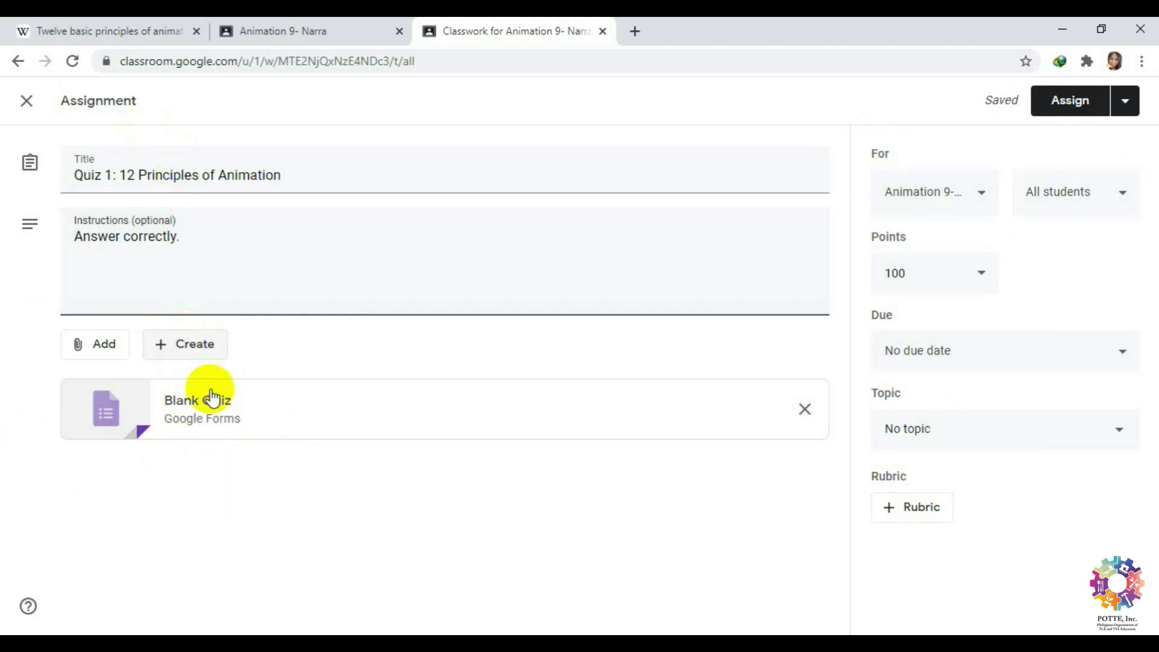
pyautogui.click(201, 405)
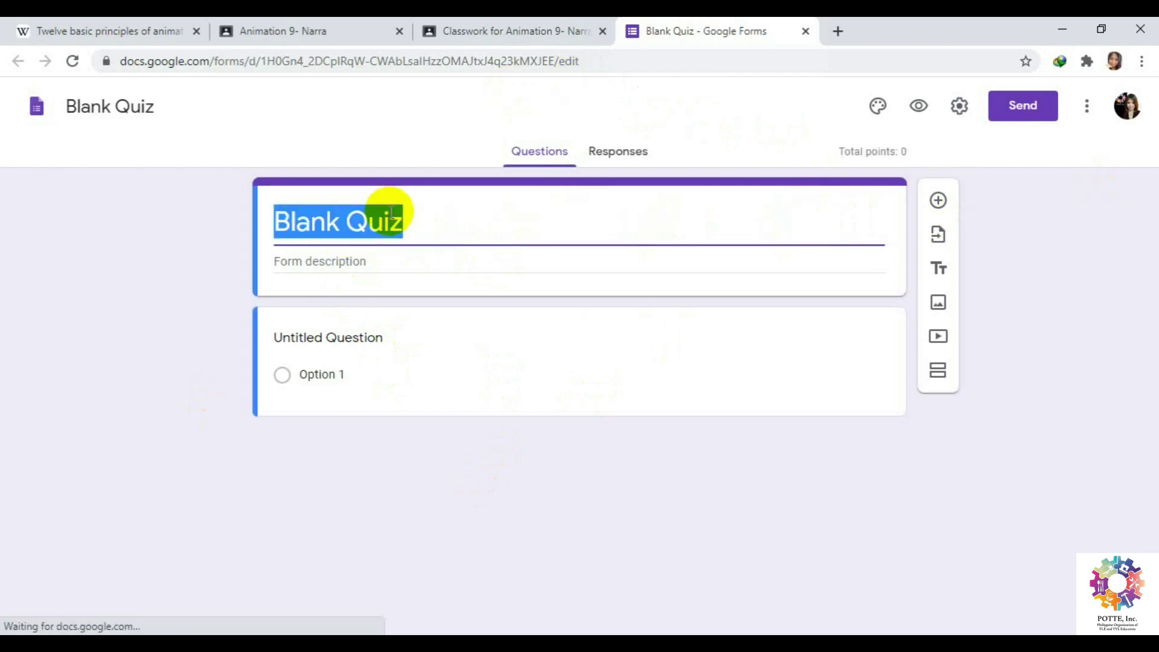
# Close the quiz introduction, retitle the form 'Profile', and give it the description 'Answer honestly'.
pyautogui.click(427, 214)
pyautogui.click(254, 232)
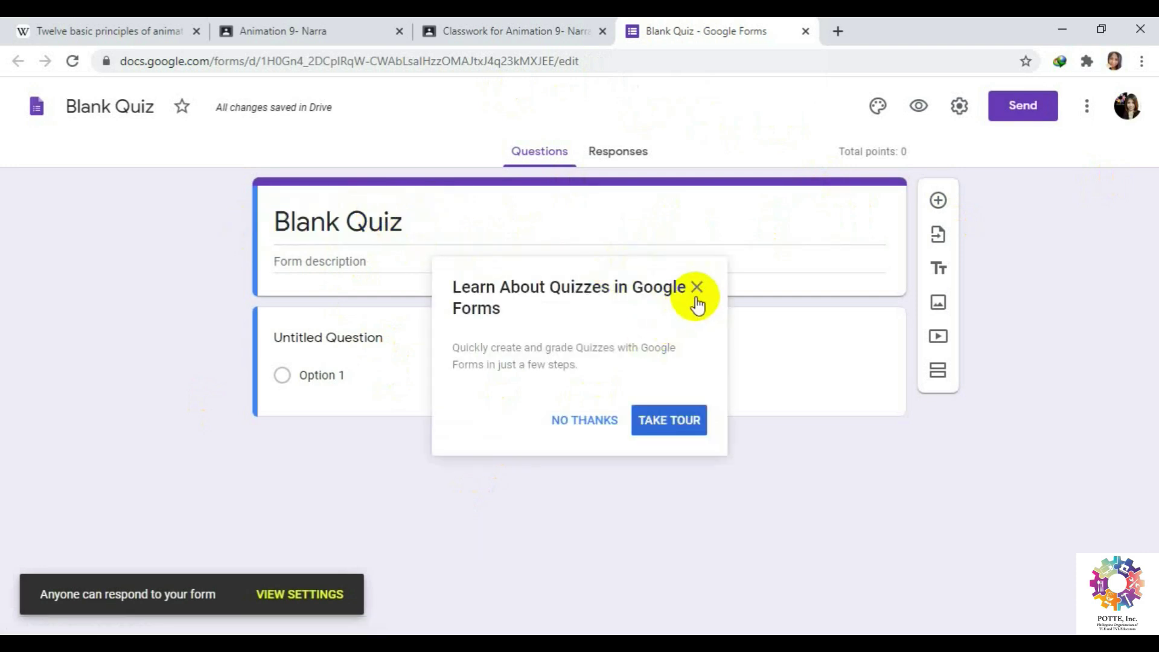
pyautogui.click(696, 289)
pyautogui.click(401, 221)
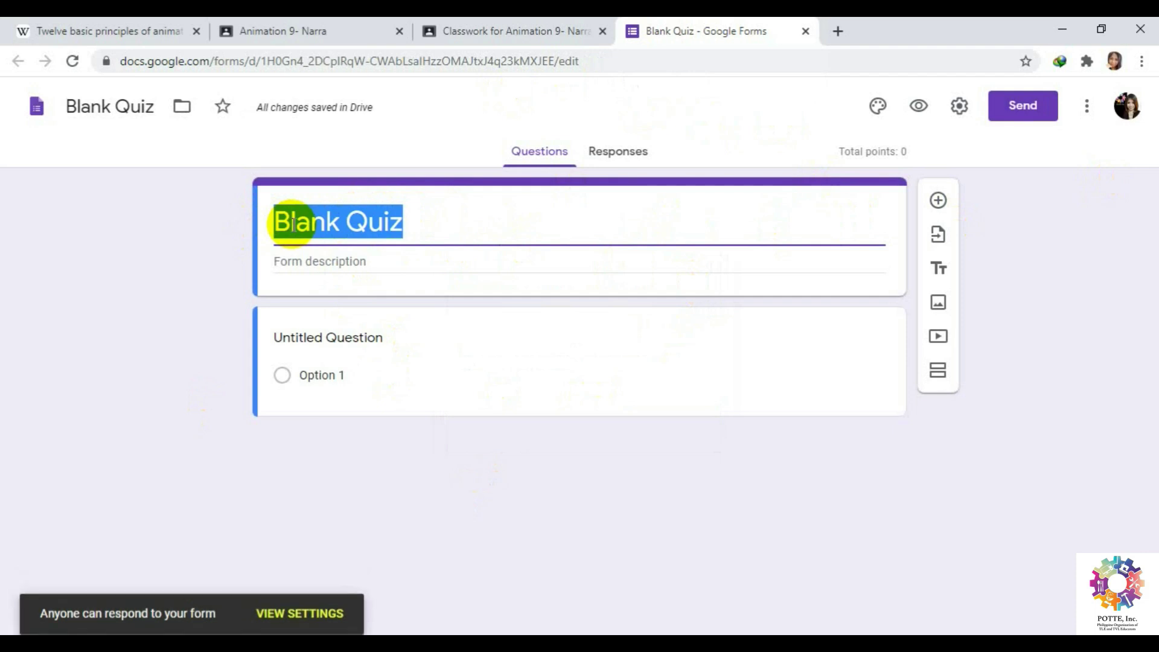
pyautogui.write('Profile')
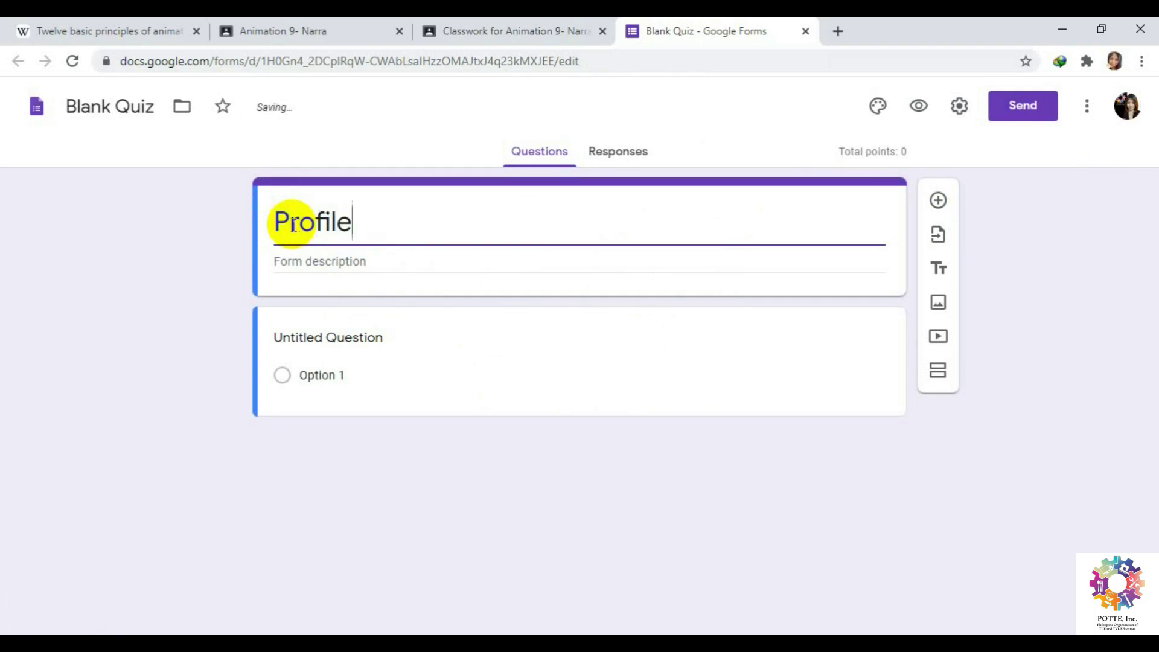
pyautogui.click(331, 261)
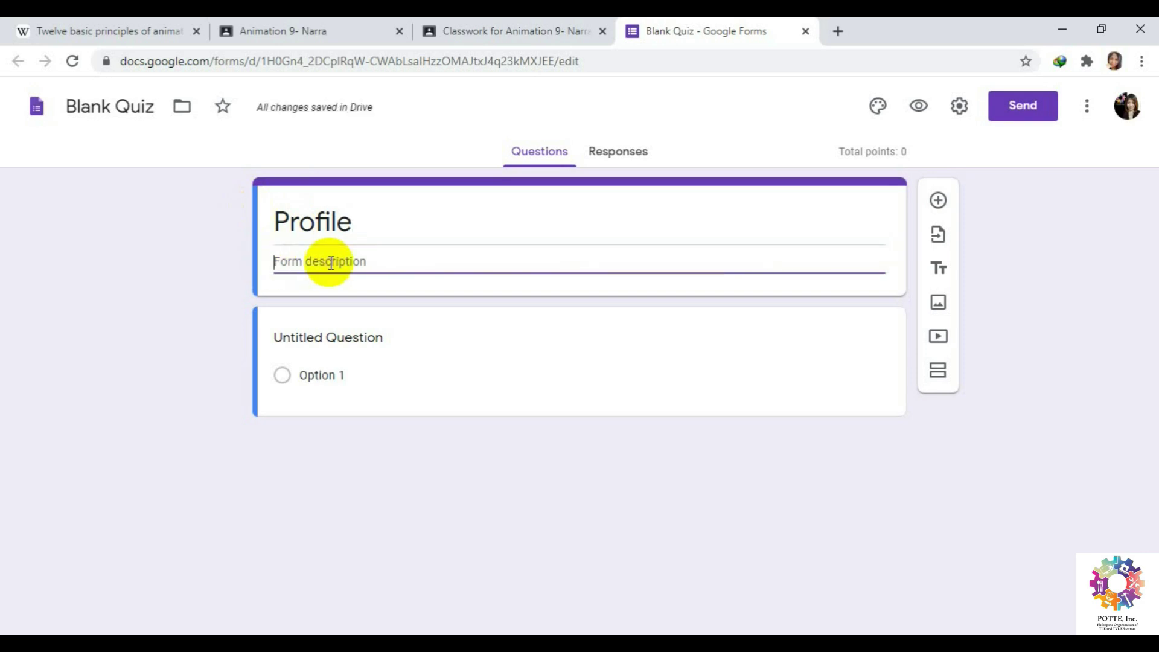
pyautogui.write('Answer')
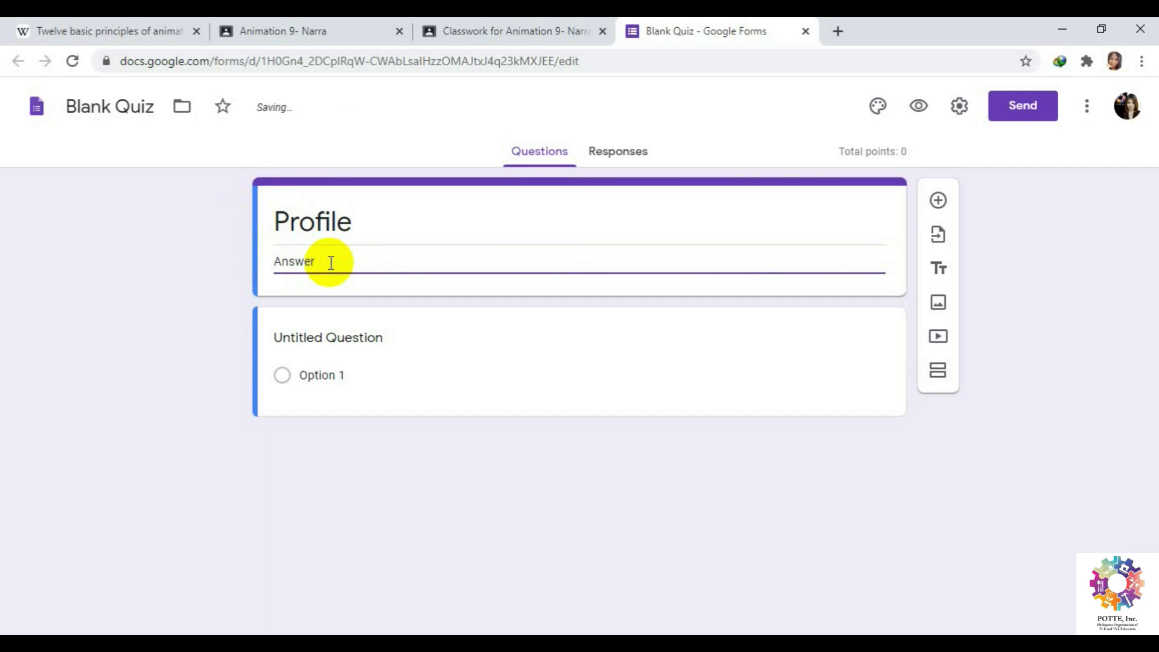
pyautogui.write(' honestly.')
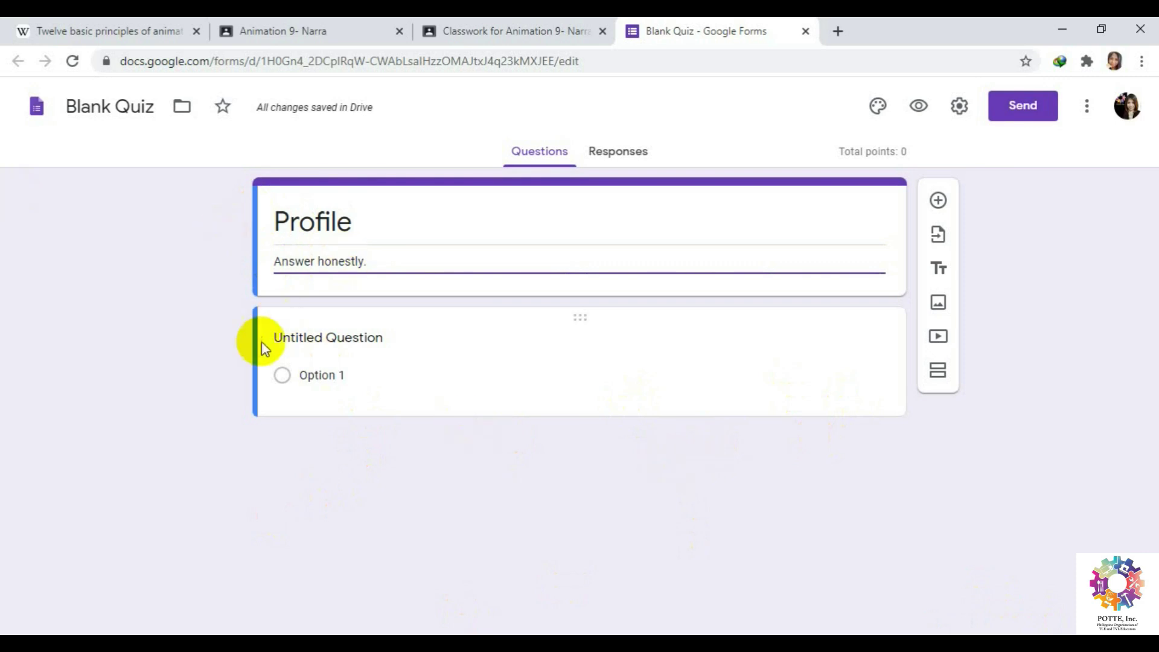
# Add a short-answer question 'SURNAME' under the 'Answer honestly.' description and mark it required.
pyautogui.click(937, 203)
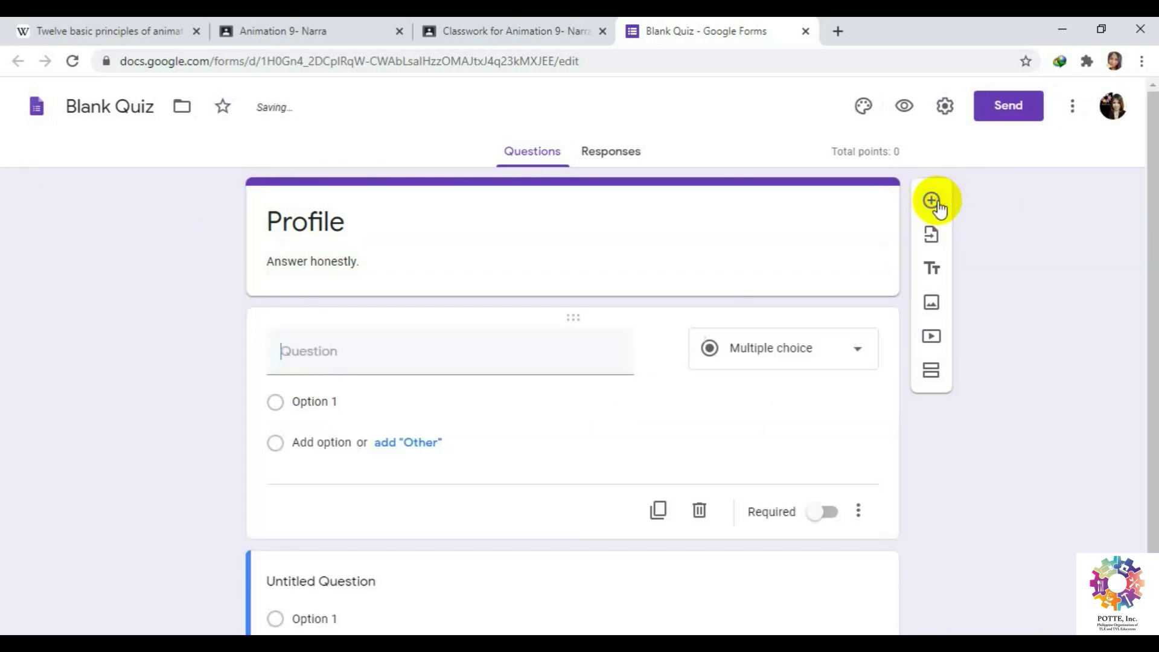
pyautogui.click(858, 355)
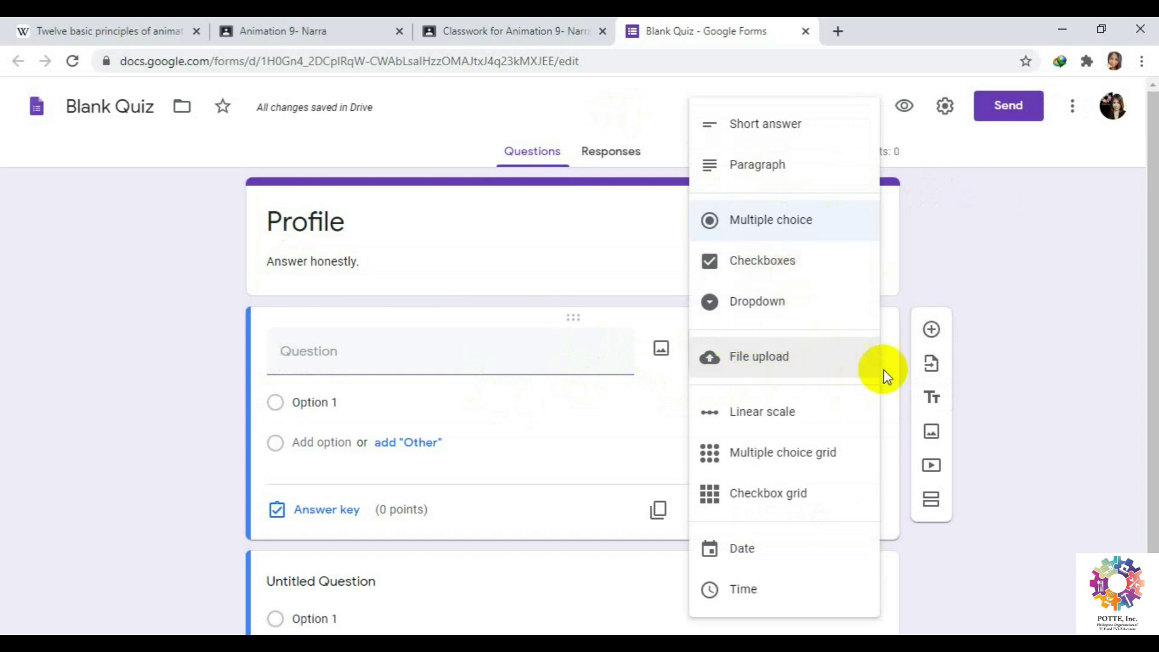
pyautogui.click(1035, 372)
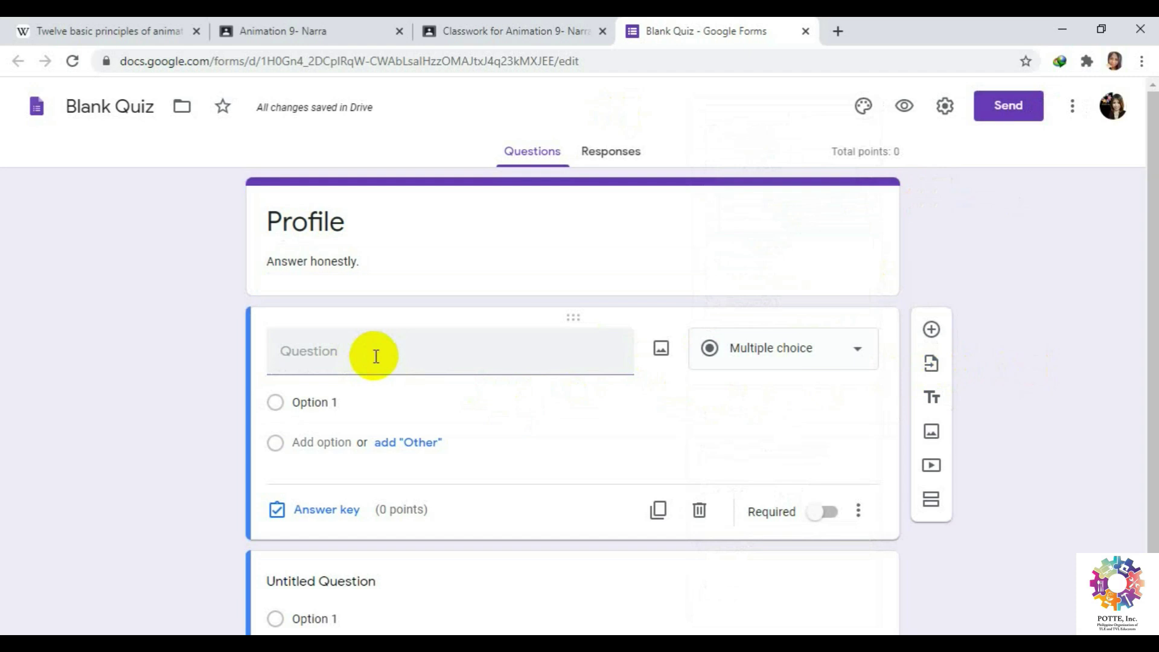
pyautogui.click(342, 356)
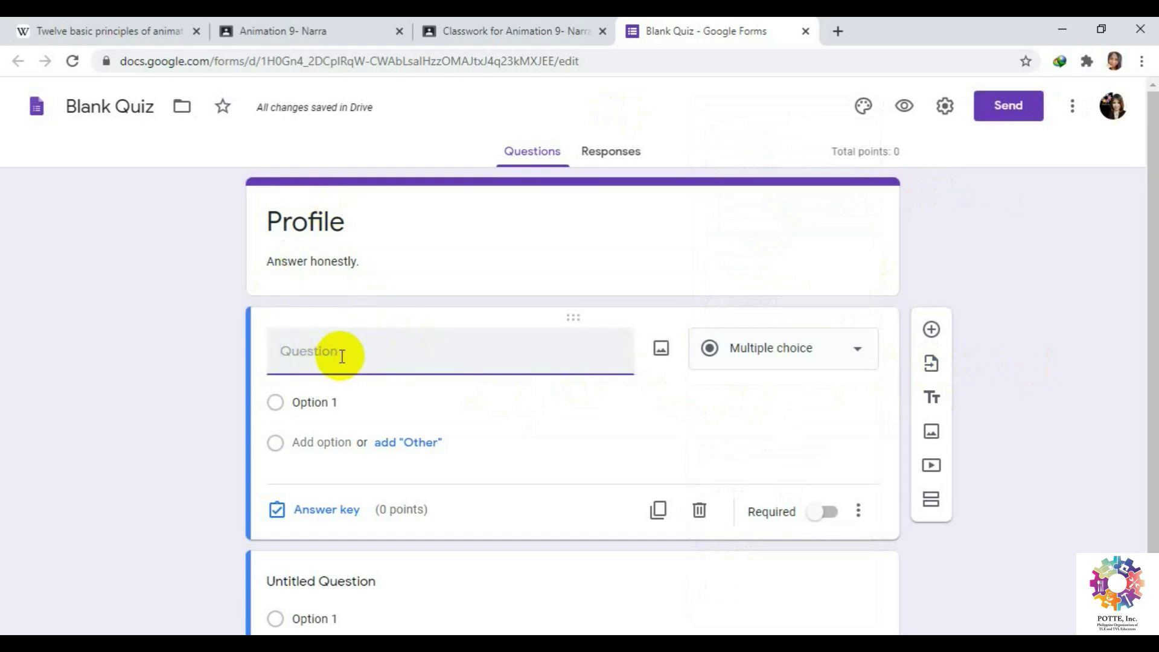
pyautogui.write('SURNMA')
pyautogui.press('BackSpace')
pyautogui.press('BackSpace')
pyautogui.press('BackSpace')
pyautogui.write('AME')
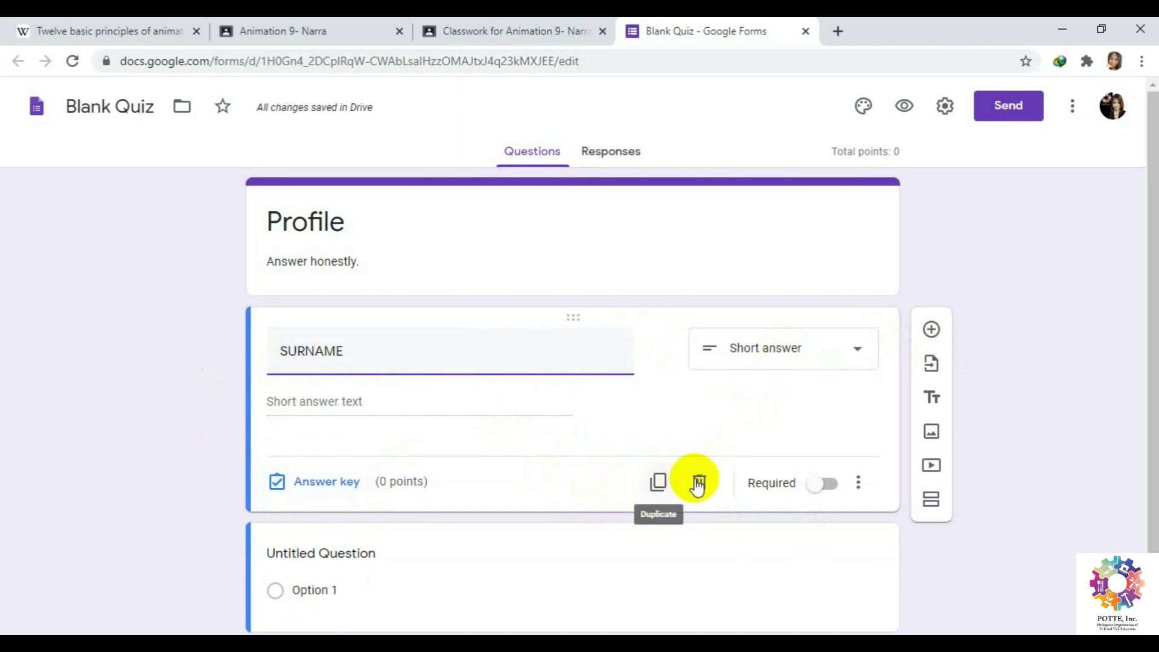
pyautogui.click(824, 486)
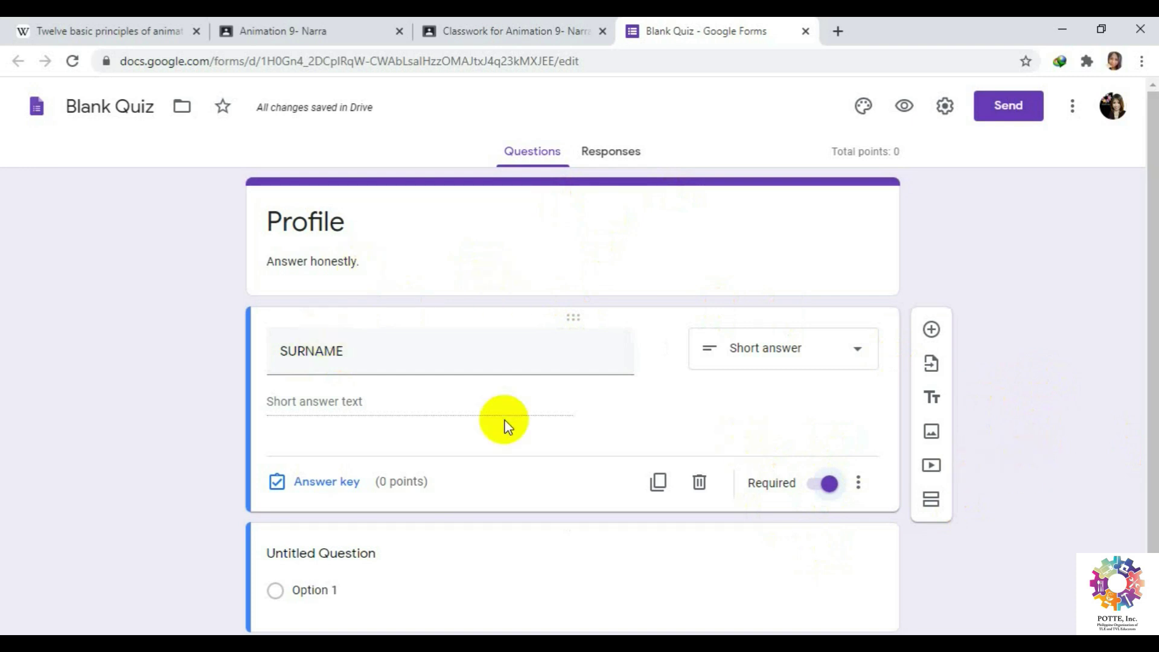
pyautogui.scroll(-1, 1023, 414)
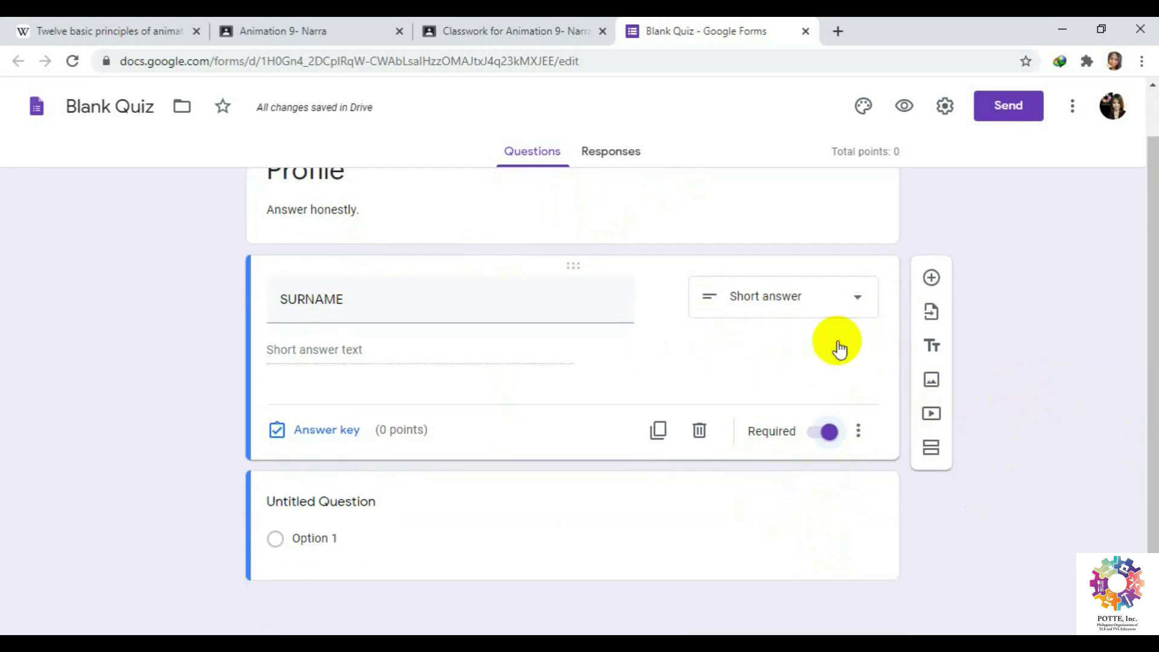
# Duplicate the SURNAME question and retitle the copy FIRST NAME.
pyautogui.click(657, 432)
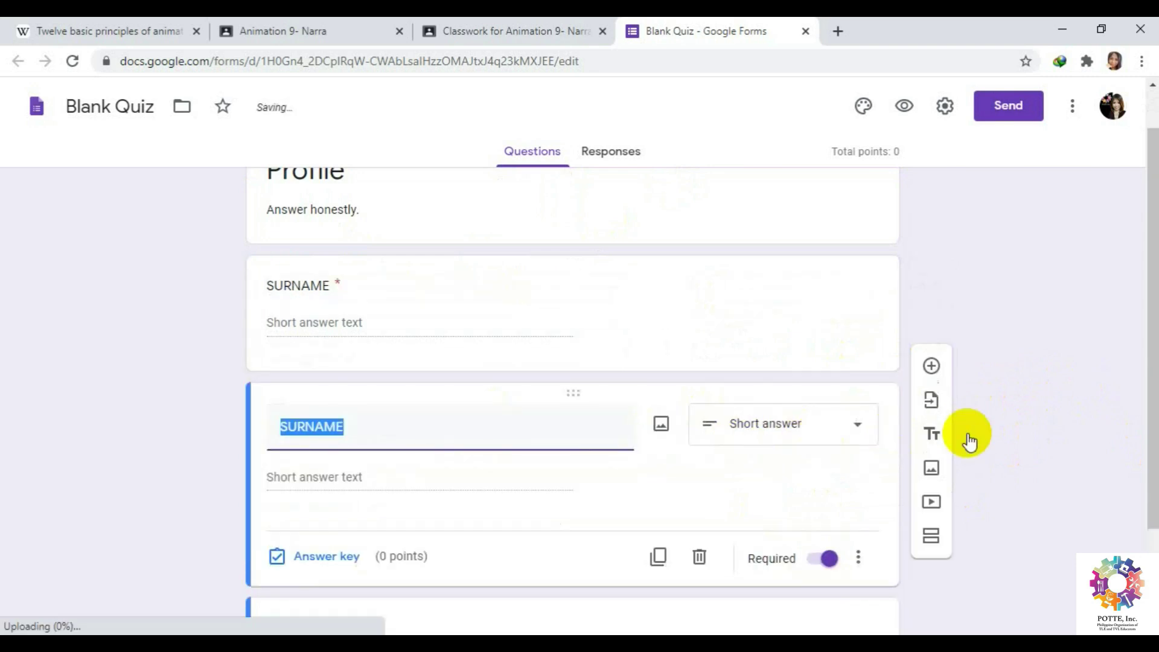
pyautogui.write('F')
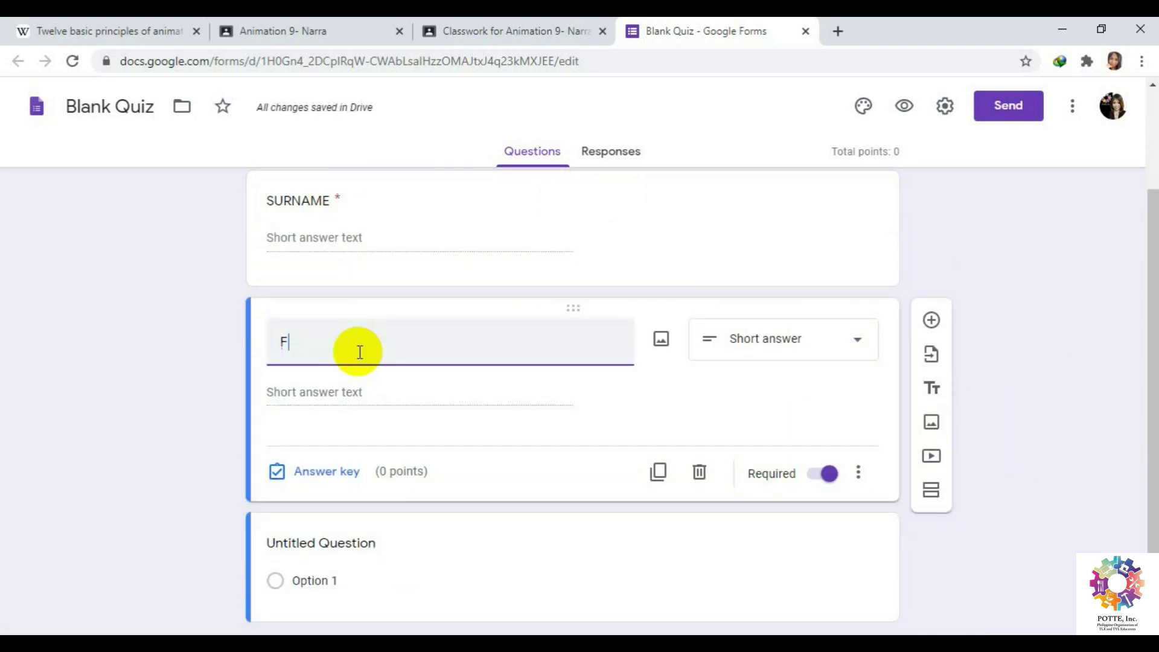
pyautogui.write('IRST NAMW')
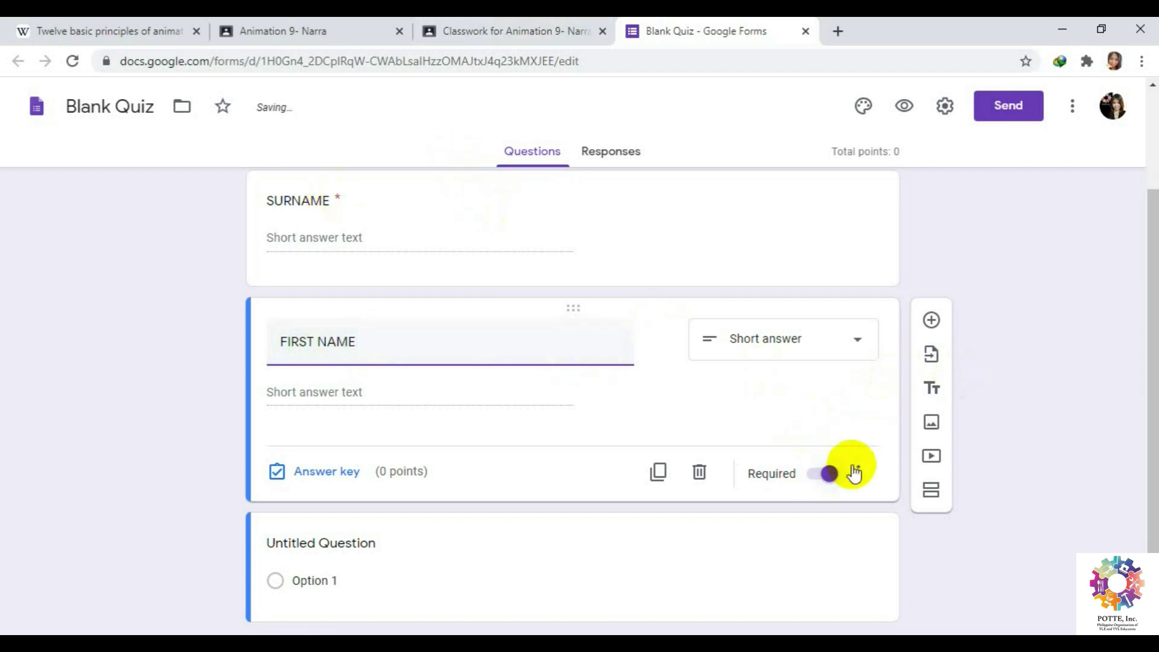
pyautogui.scroll(-1, 990, 449)
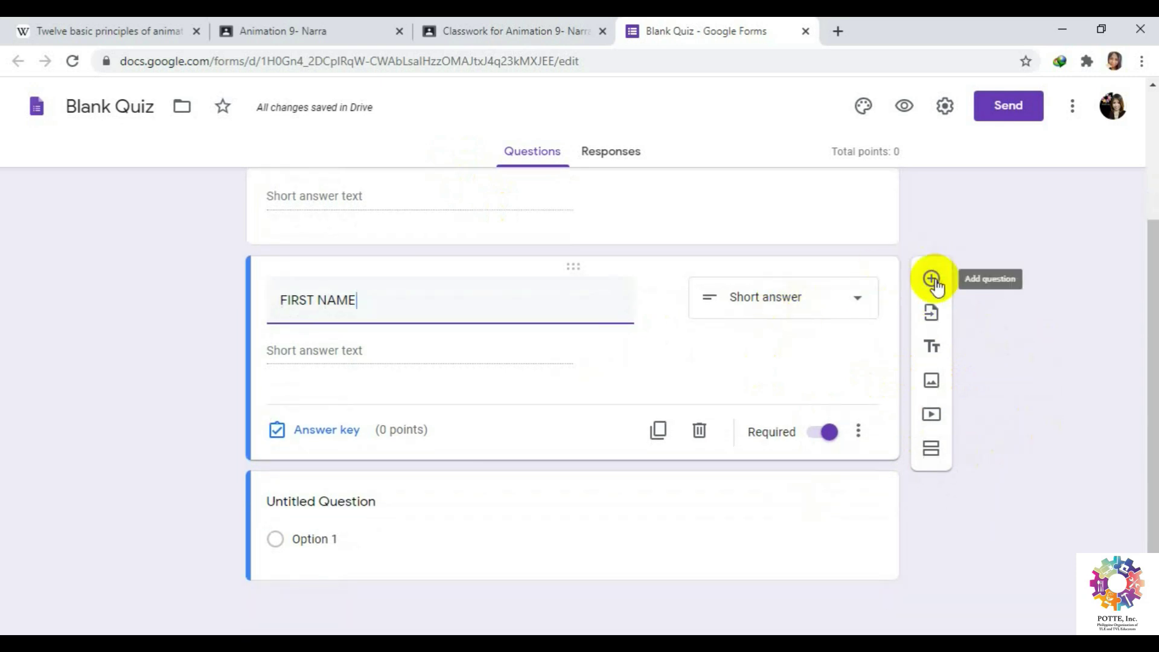
# Add a new multiple-choice question titled SECTION below FIRST NAME.
pyautogui.click(931, 280)
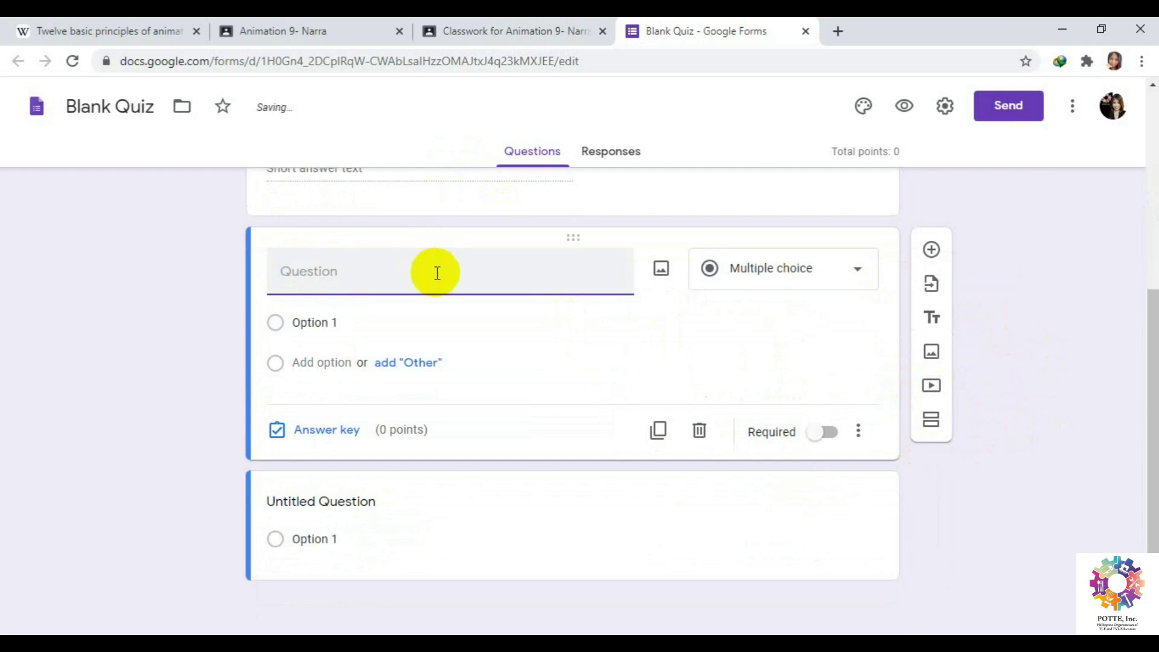
pyautogui.write('s')
pyautogui.press('BackSpace')
pyautogui.write('SECTION')
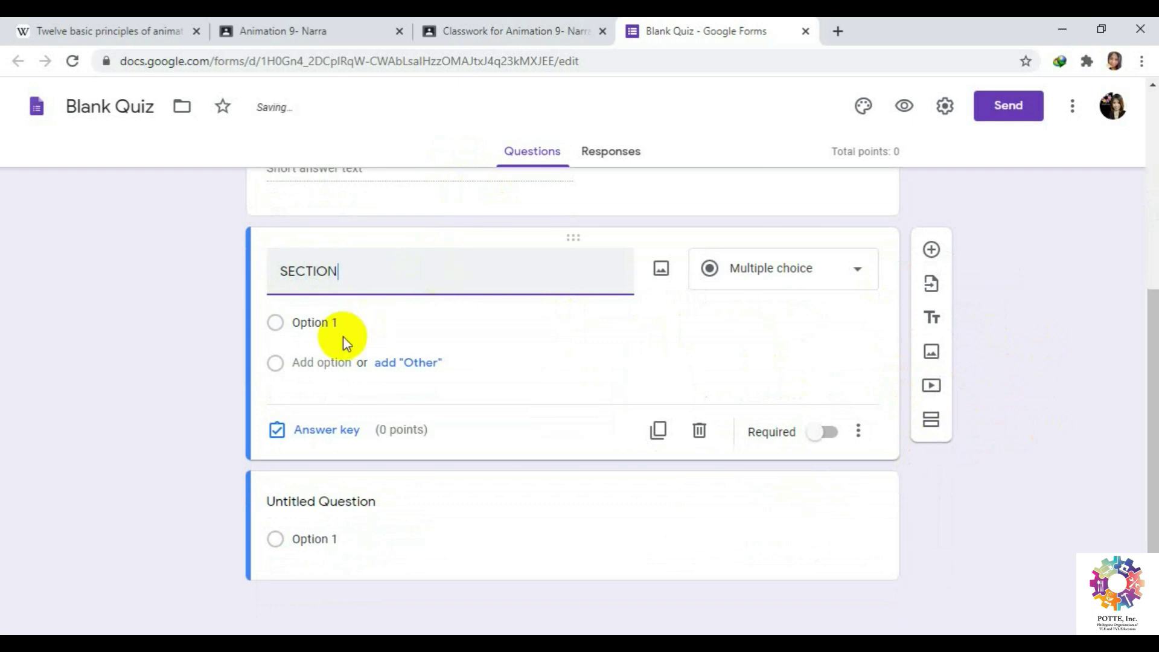
# Give SECTION the choices YAKAL, NARRA, MOLAVE and Other, and make it required.
pyautogui.click(321, 320)
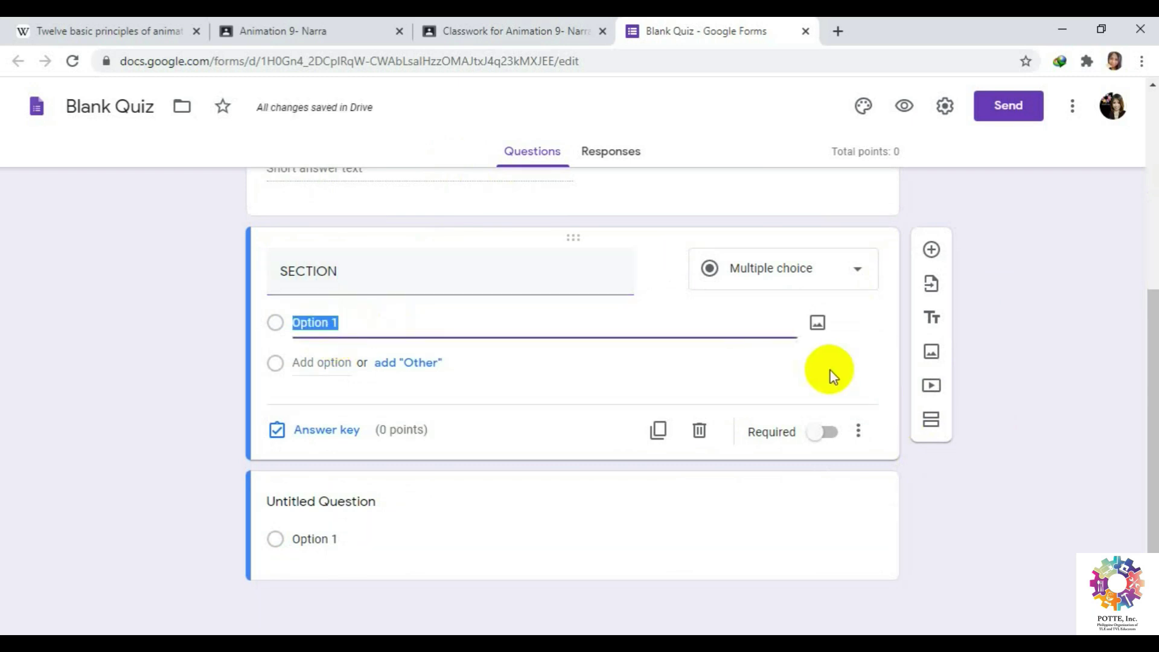
pyautogui.click(342, 322)
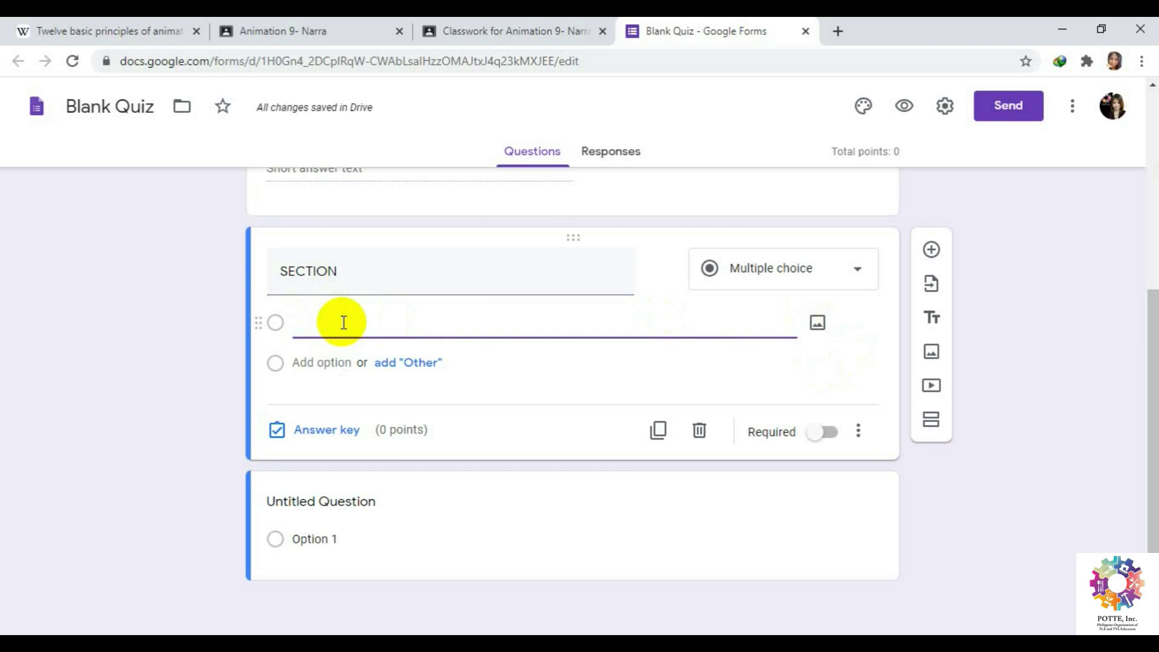
pyautogui.write('YAKAL')
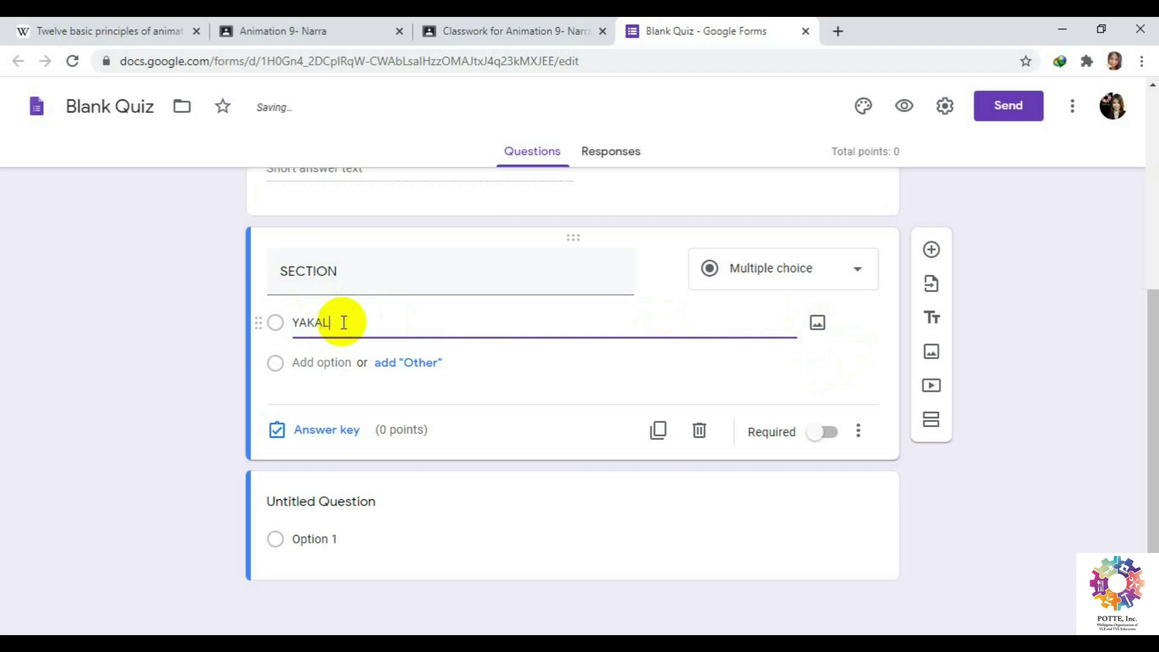
pyautogui.click(413, 364)
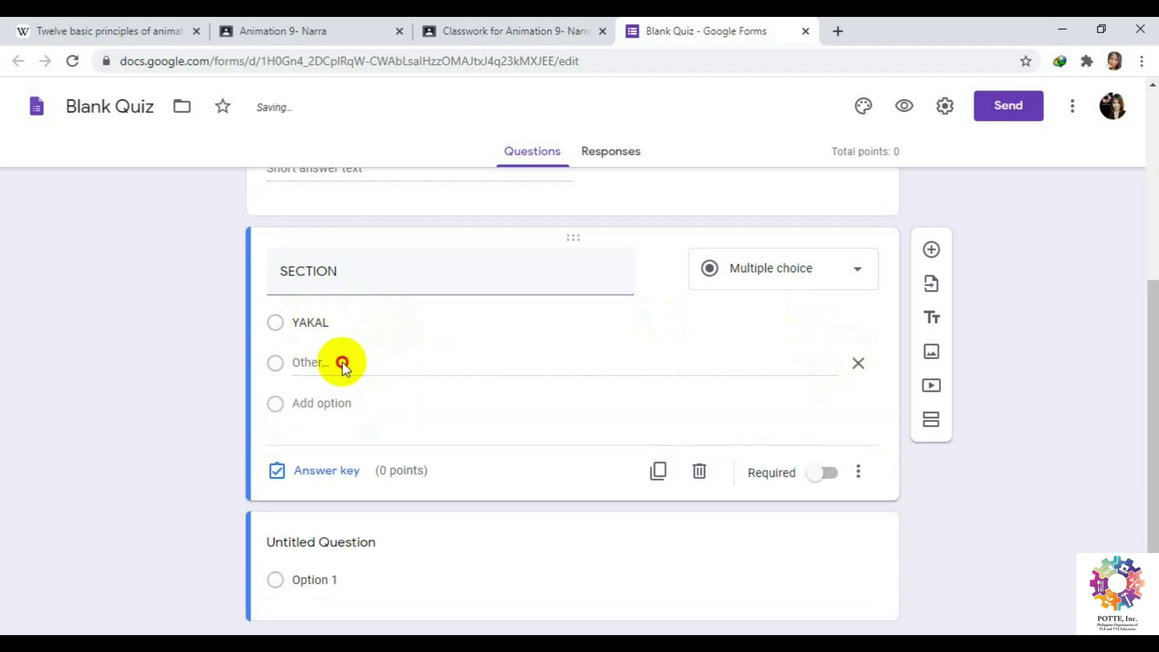
pyautogui.click(331, 403)
pyautogui.write('NARRA')
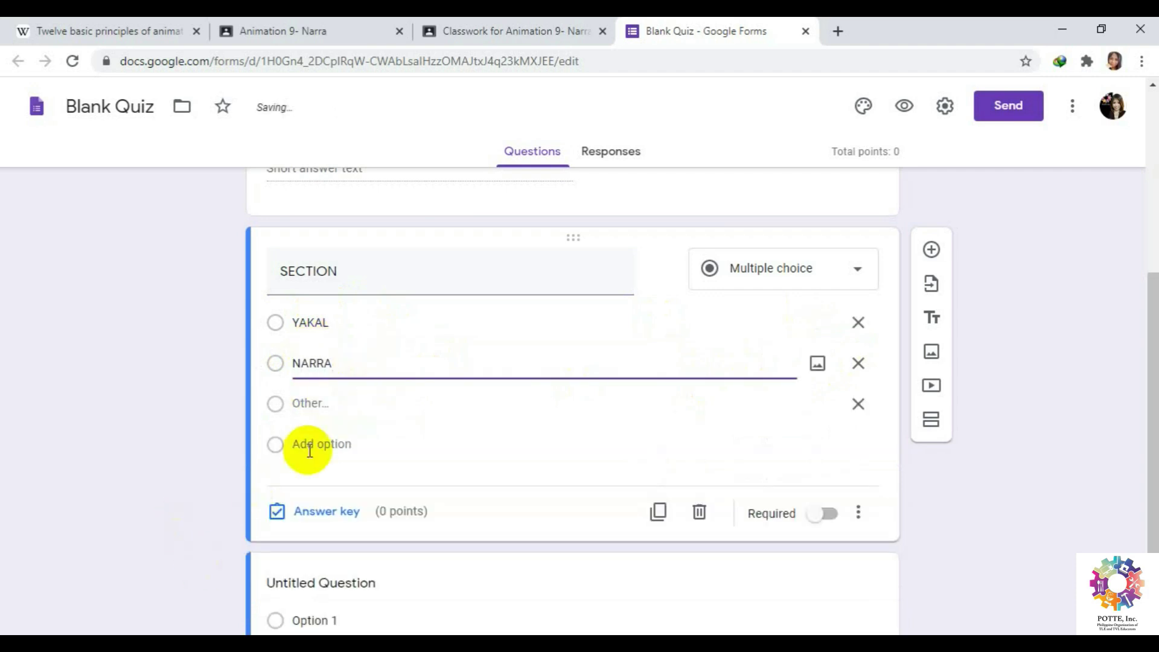
pyautogui.click(319, 444)
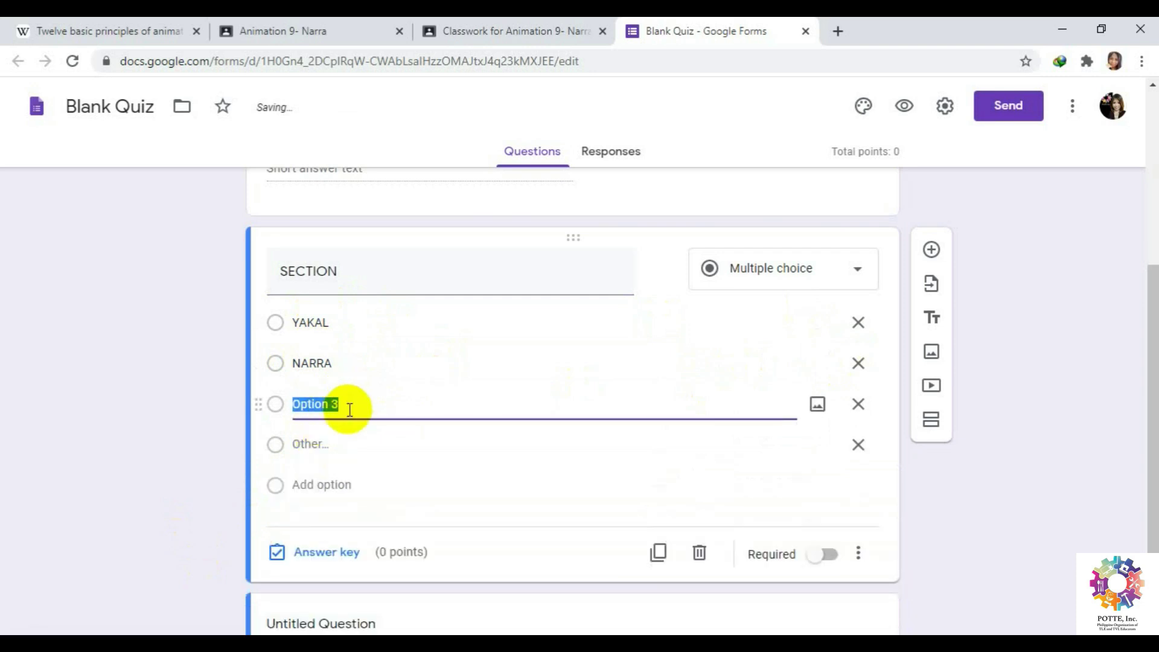
pyautogui.write('MOLAVE')
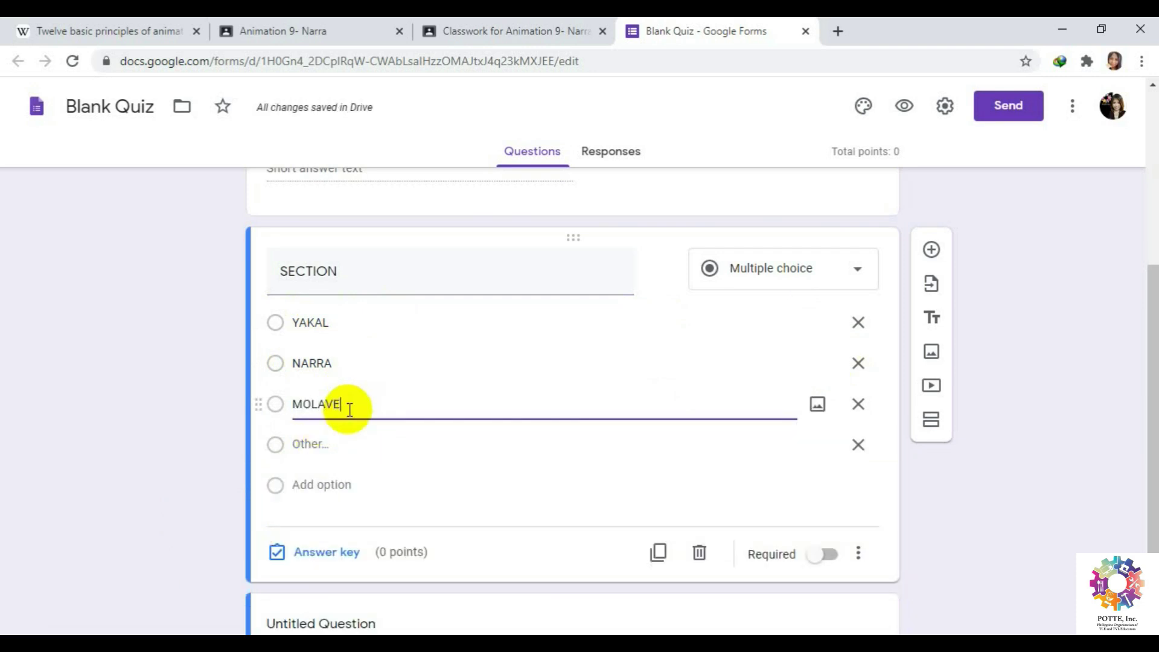
pyautogui.click(821, 555)
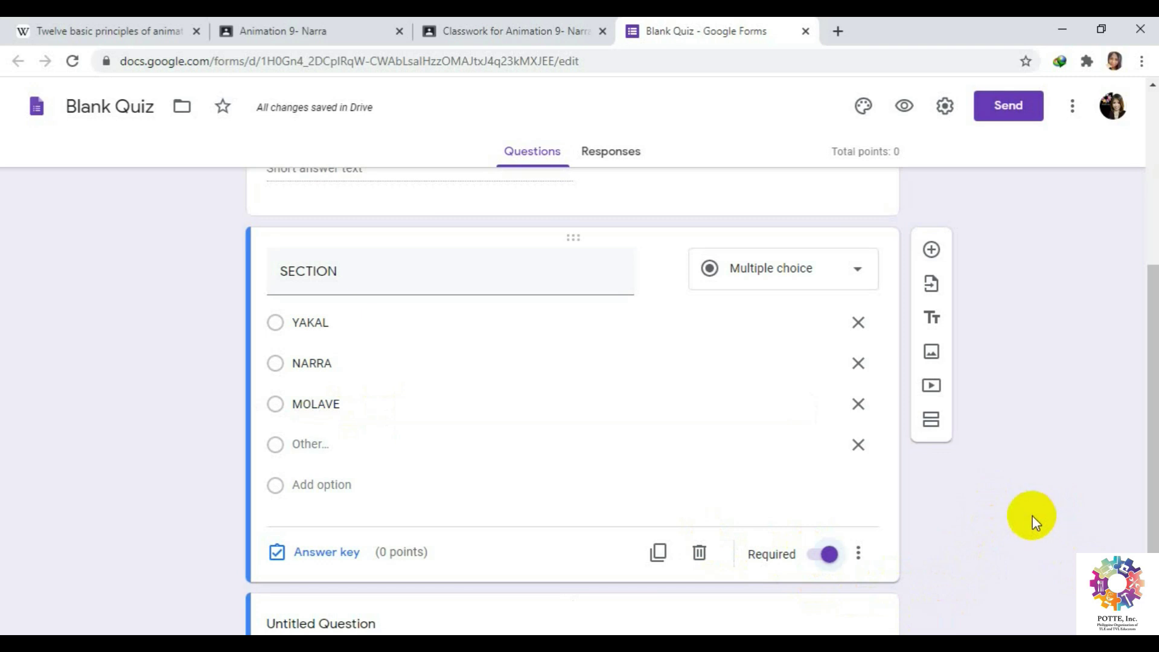
pyautogui.scroll(-2, 1023, 515)
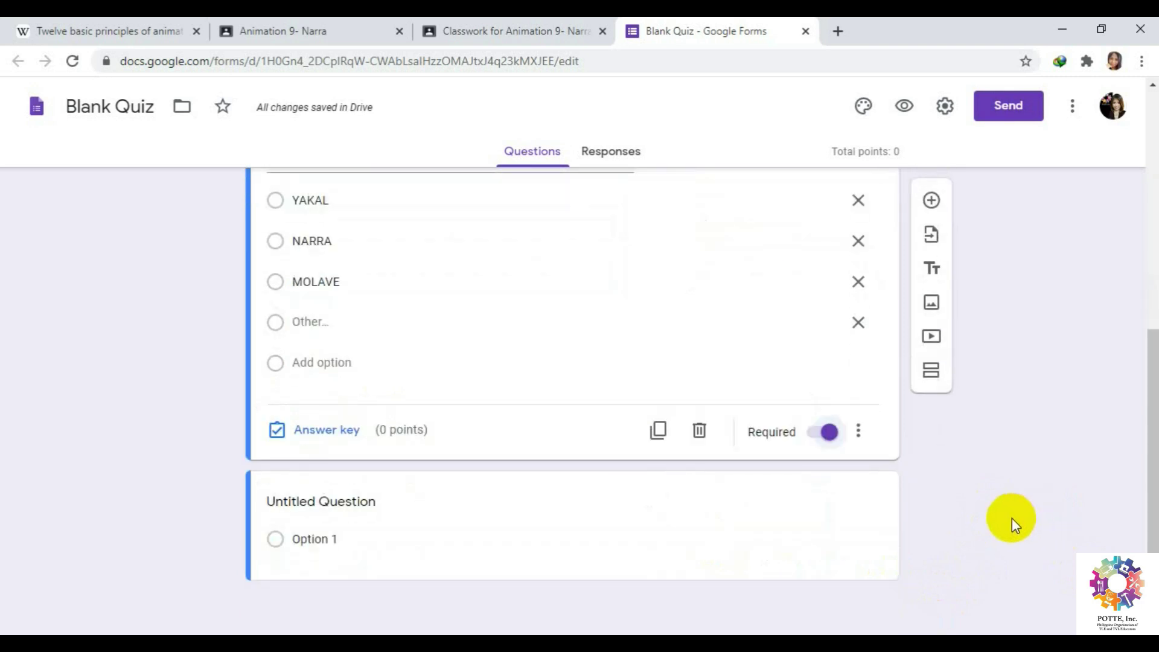
pyautogui.scroll(7, 1012, 518)
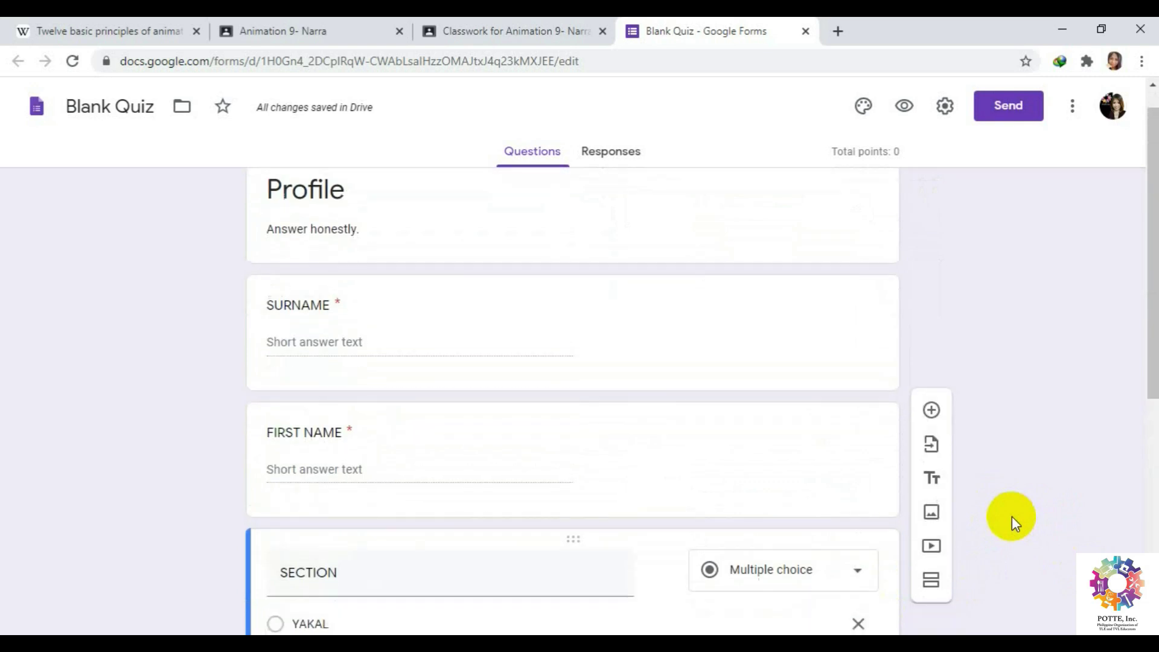
pyautogui.scroll(-7, 1012, 516)
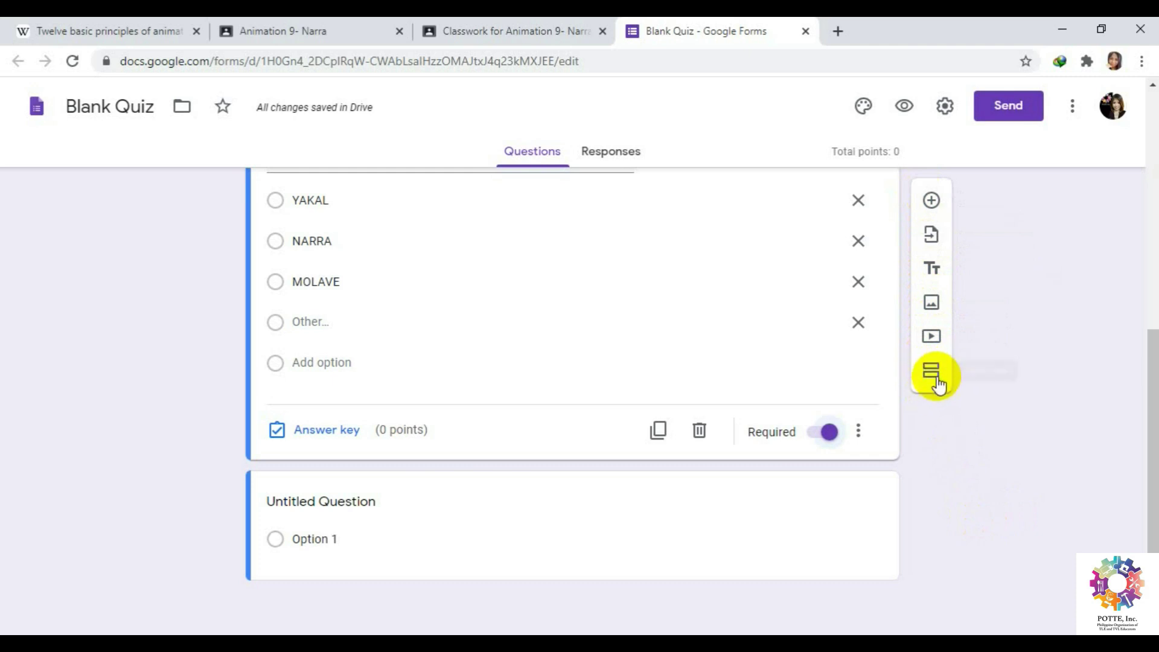
# Add a section titled 'QUIZ: 12 Principles of Animation' with a new question beneath it.
pyautogui.click(929, 373)
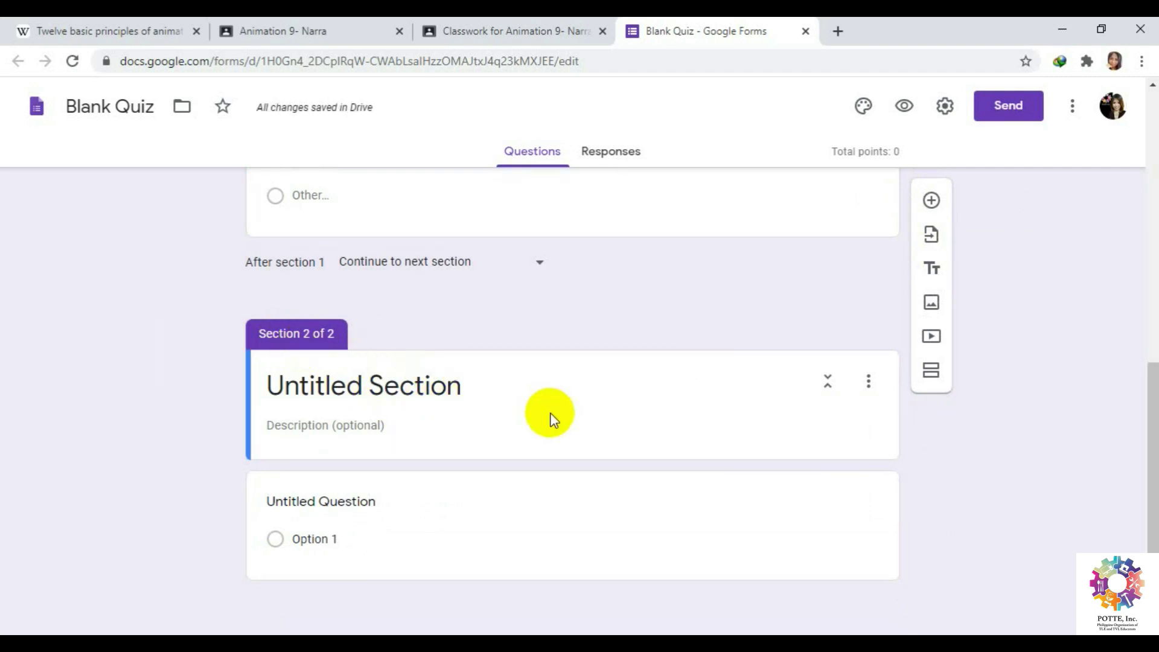
pyautogui.click(460, 387)
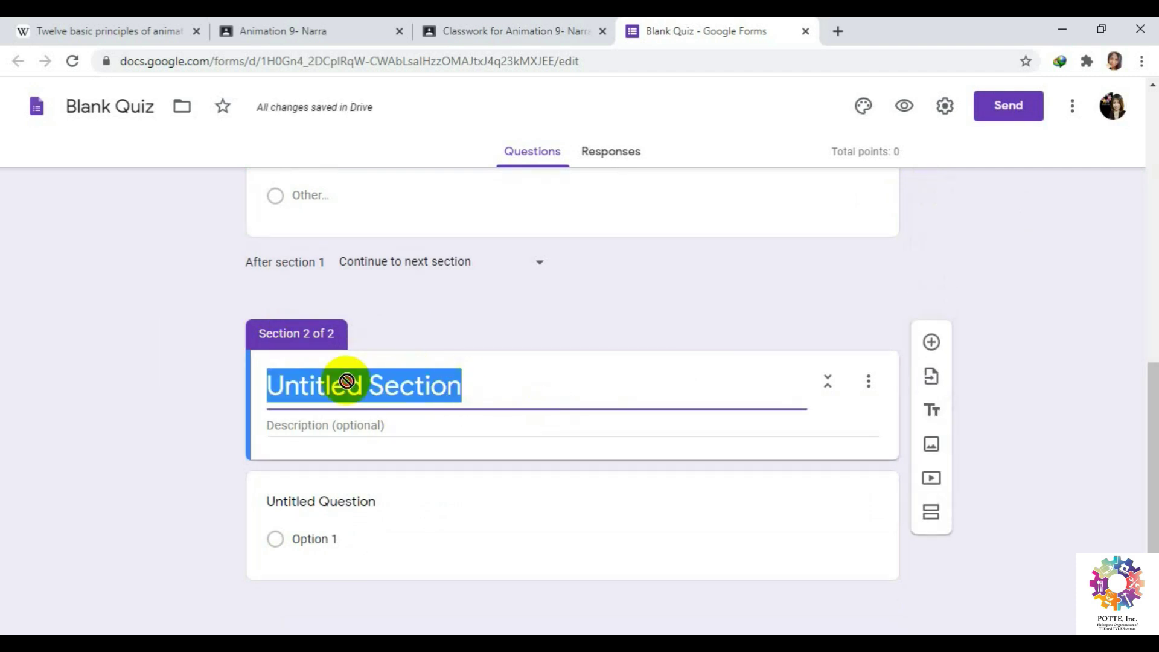
pyautogui.write('QY')
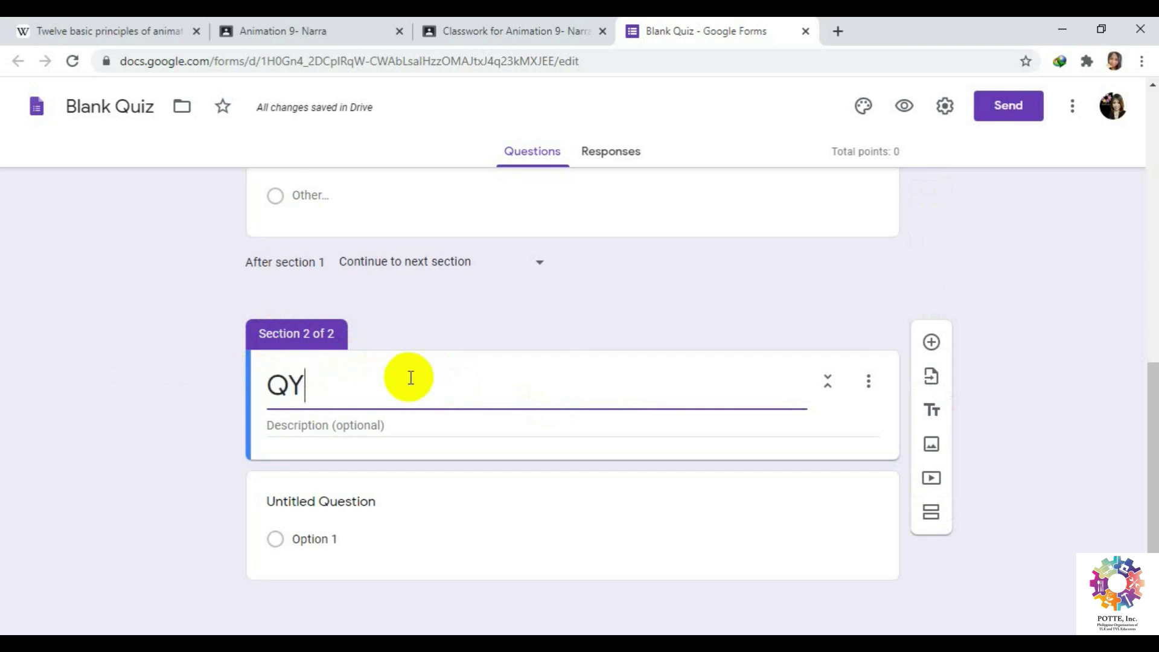
pyautogui.press('BackSpace')
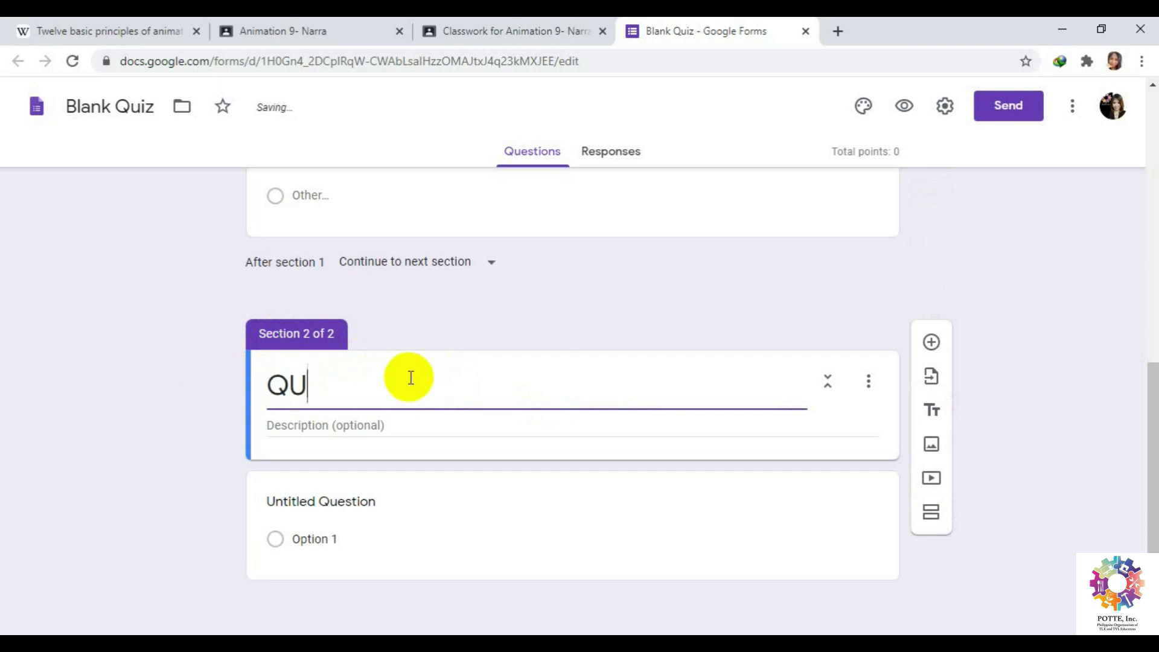
pyautogui.write('UIZ: 12 ')
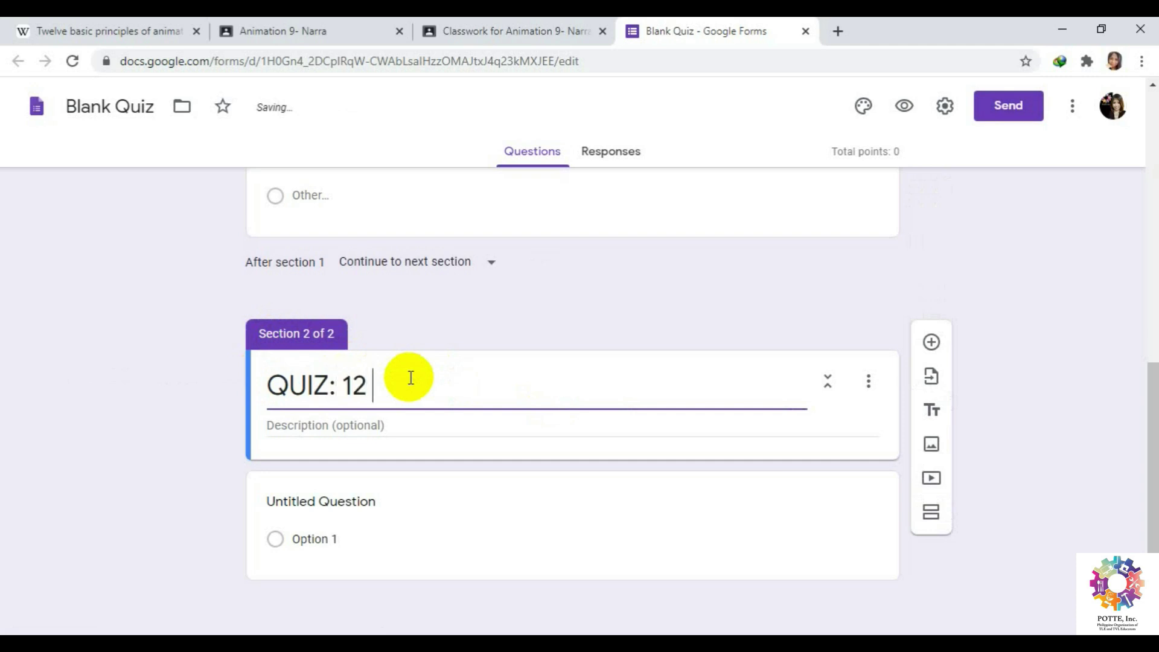
pyautogui.write('Principle of ')
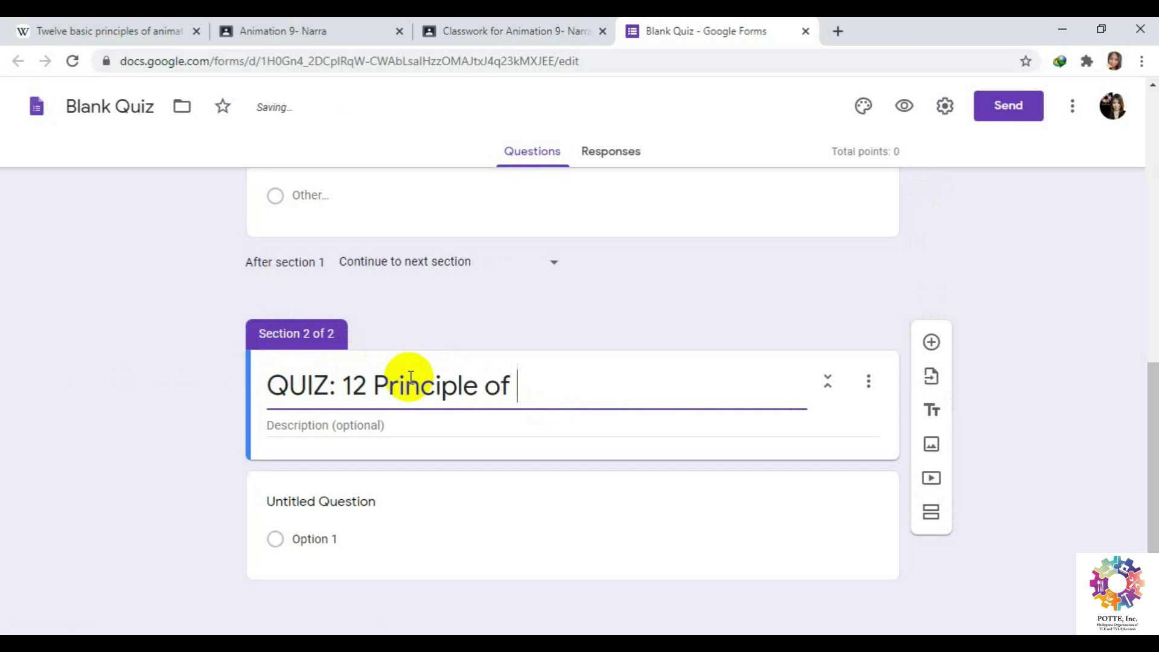
pyautogui.write('Animation')
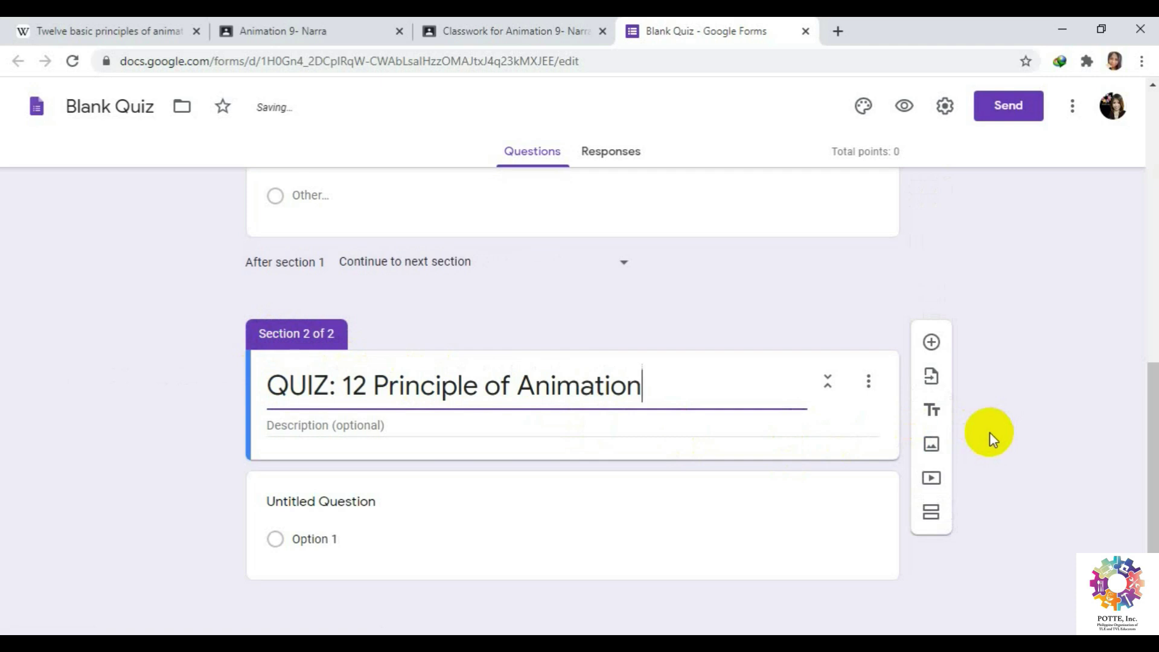
pyautogui.click(481, 385)
pyautogui.write('s')
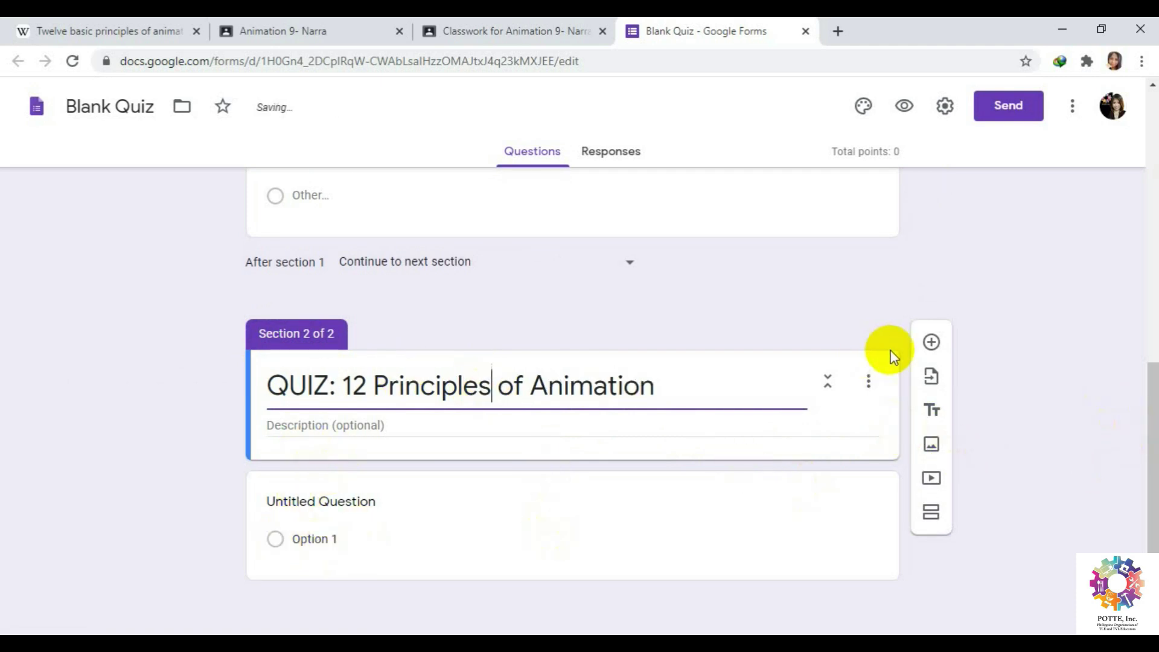
pyautogui.click(933, 343)
pyautogui.scroll(-4, 995, 437)
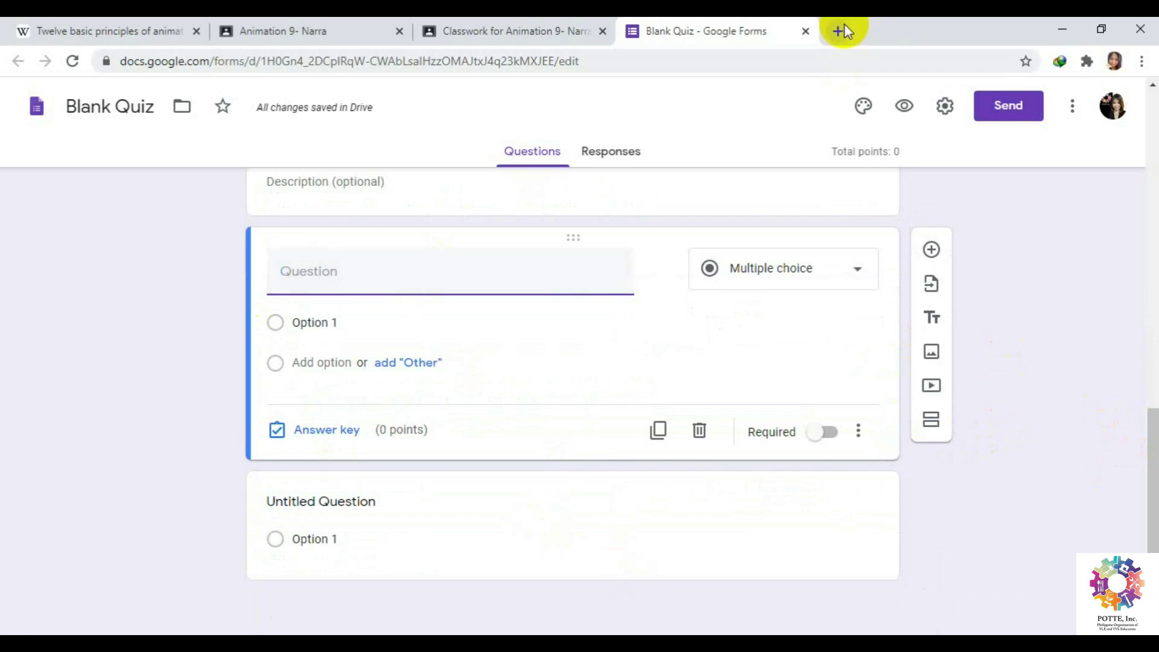
# Select the Wikipedia sentence explaining what Anticipation is used for, then return to the form.
pyautogui.click(112, 27)
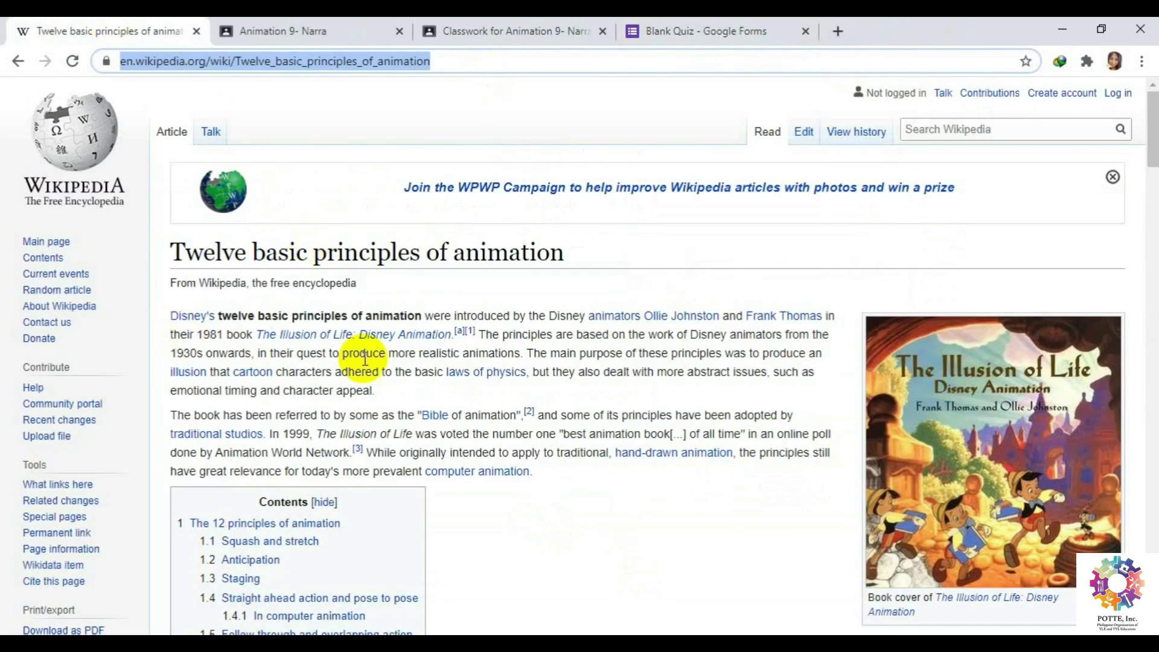
pyautogui.scroll(-10, 487, 375)
pyautogui.scroll(-3, 488, 375)
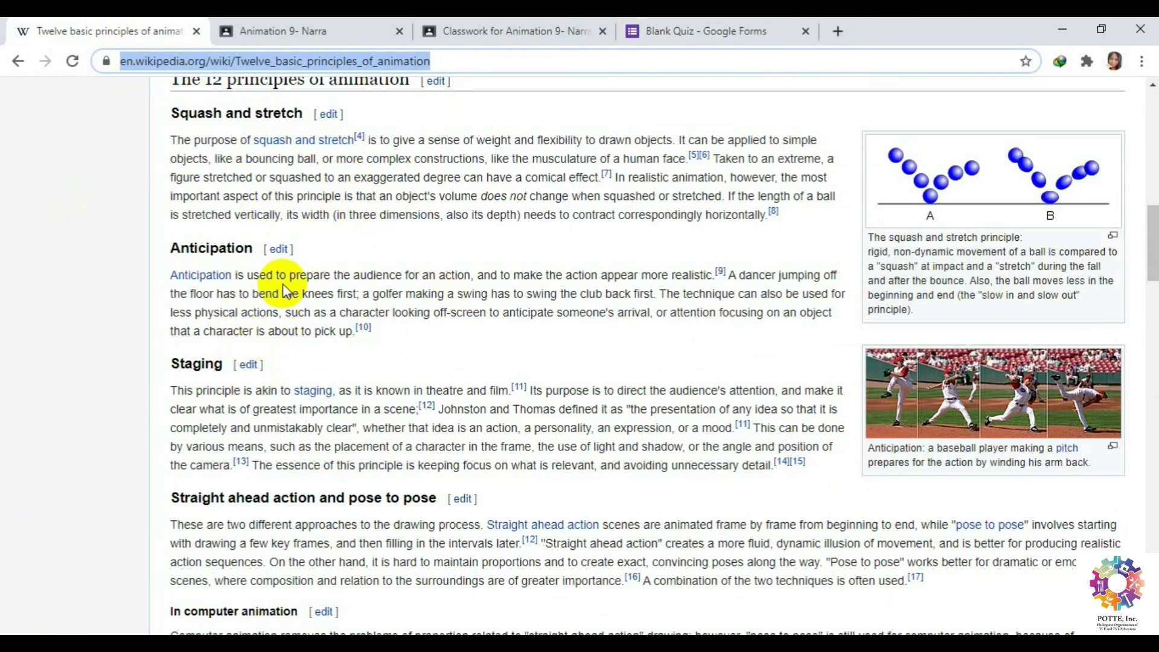
pyautogui.moveTo(238, 275); pyautogui.dragTo(712, 269)
pyautogui.hotkey('ctrl', 'c')
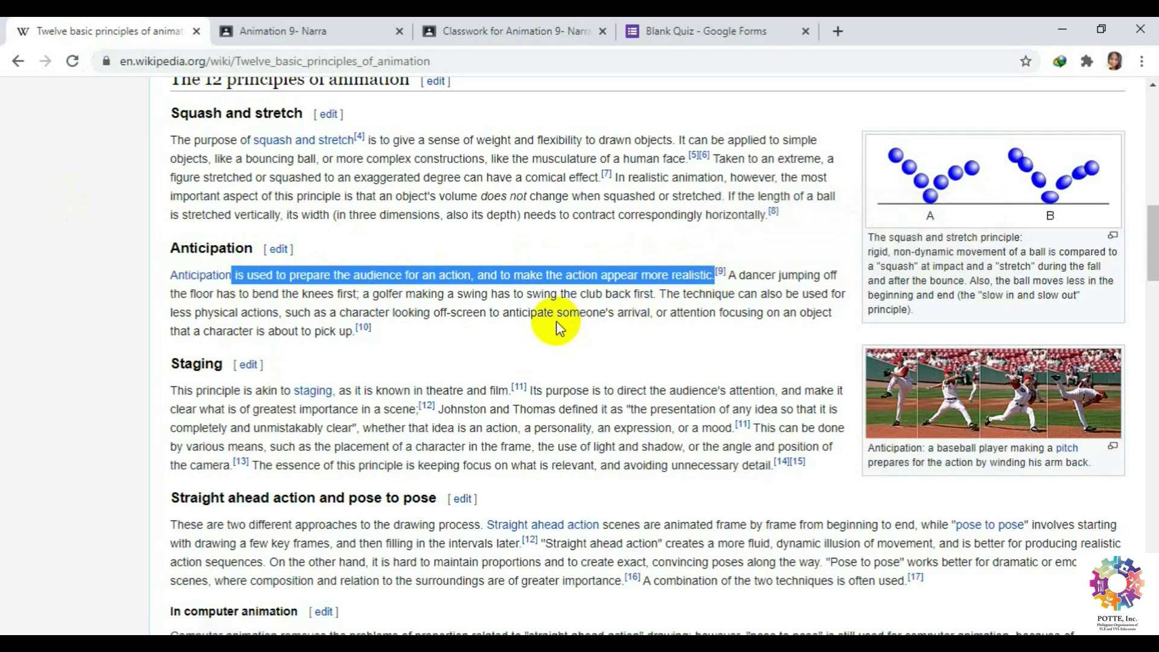
pyautogui.click(730, 29)
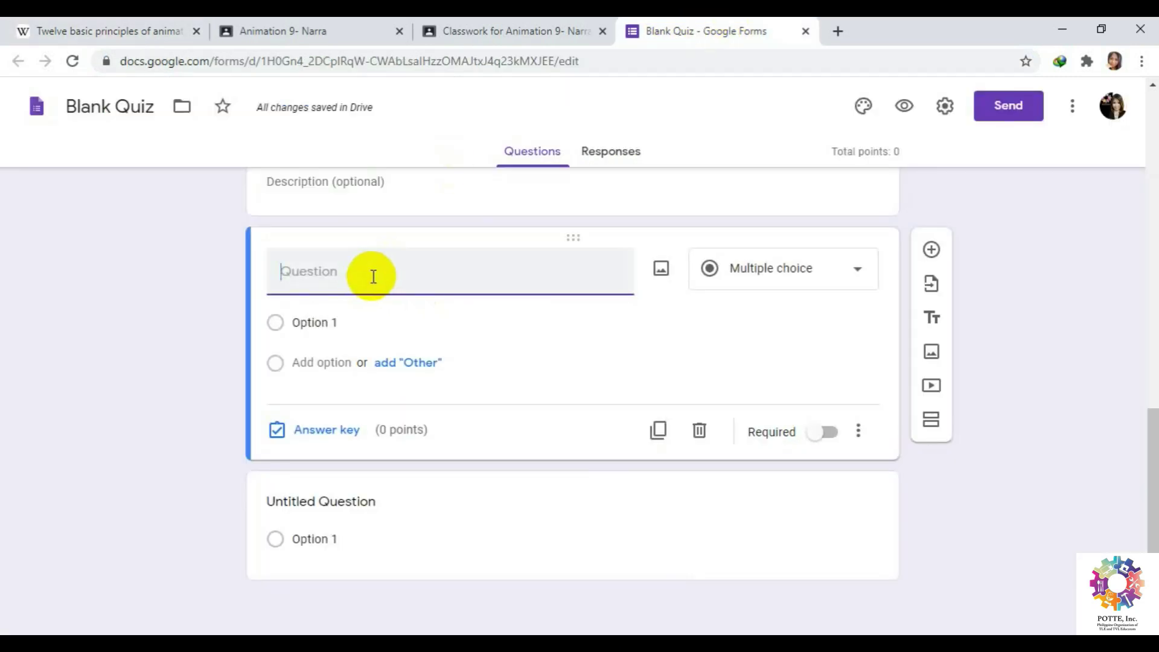
# Paste the Anticipation definition as the question text, starting it with 'It'.
pyautogui.hotkey('ctrl', 'v')
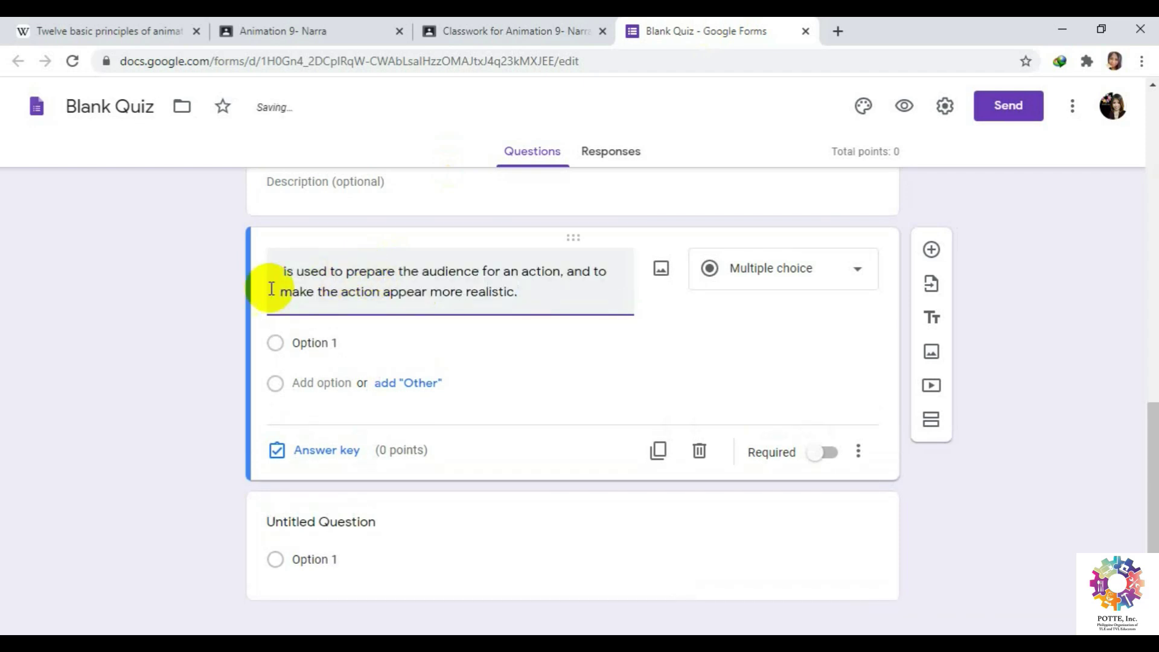
pyautogui.click(279, 271)
pyautogui.write('It')
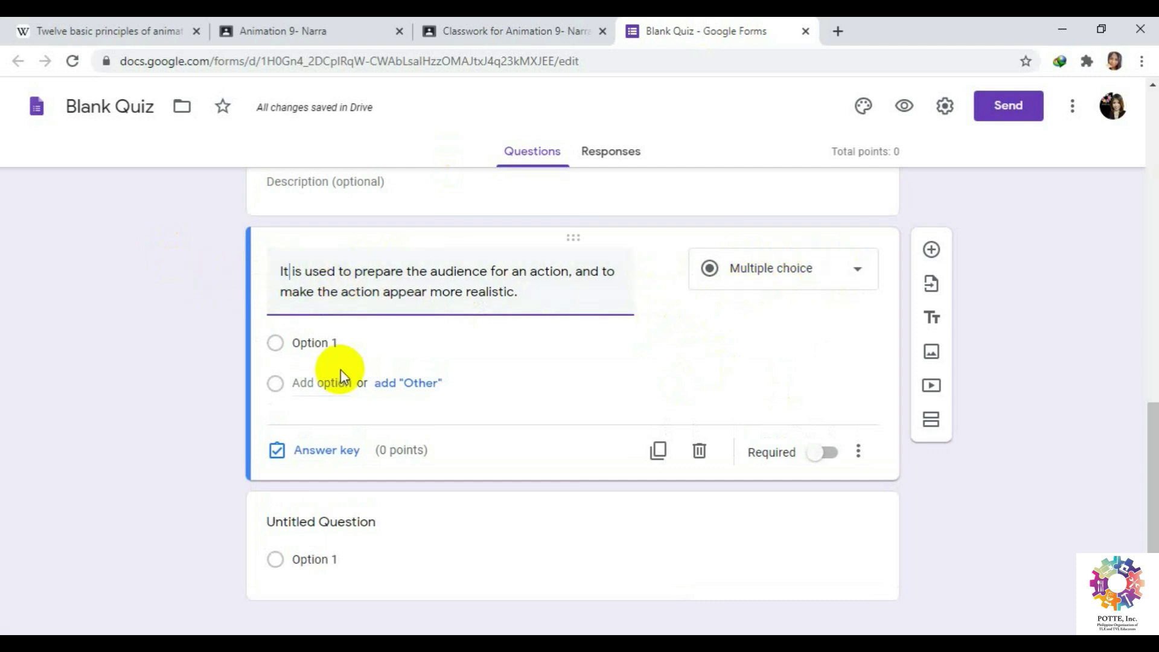
pyautogui.click(356, 343)
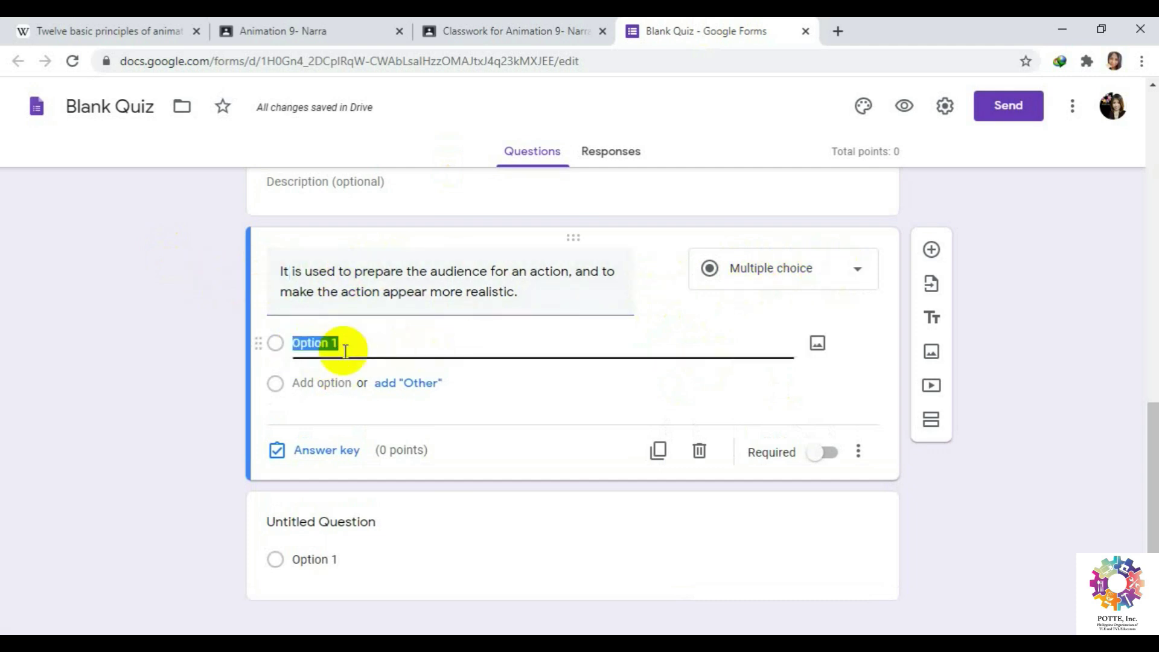
pyautogui.click(134, 24)
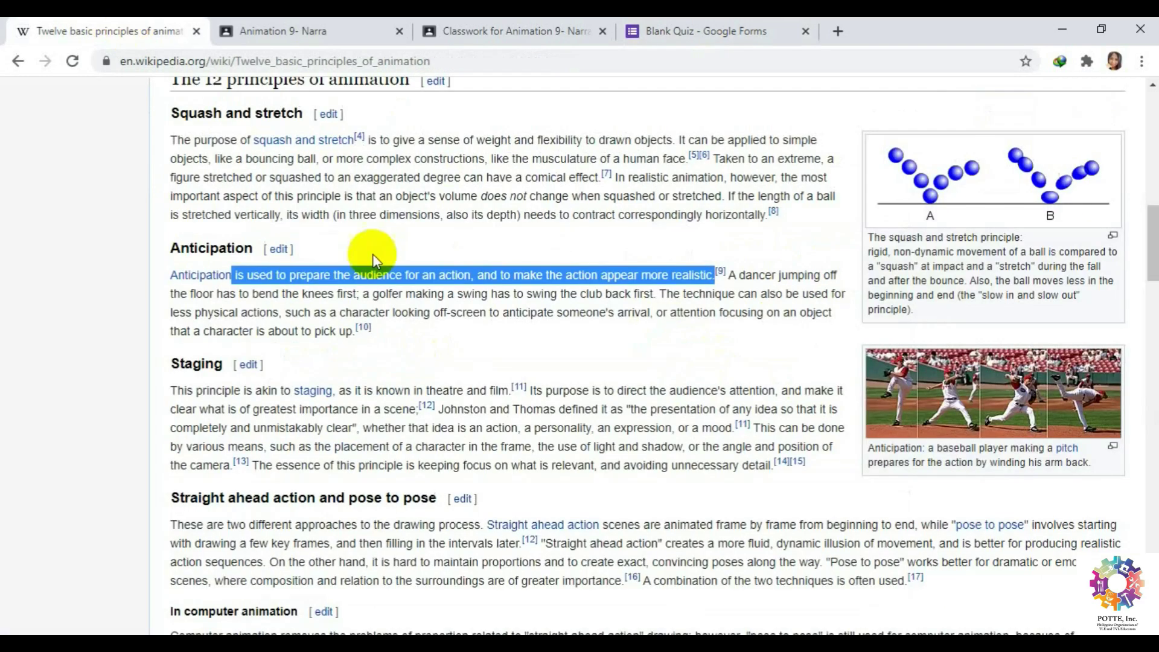
pyautogui.click(663, 25)
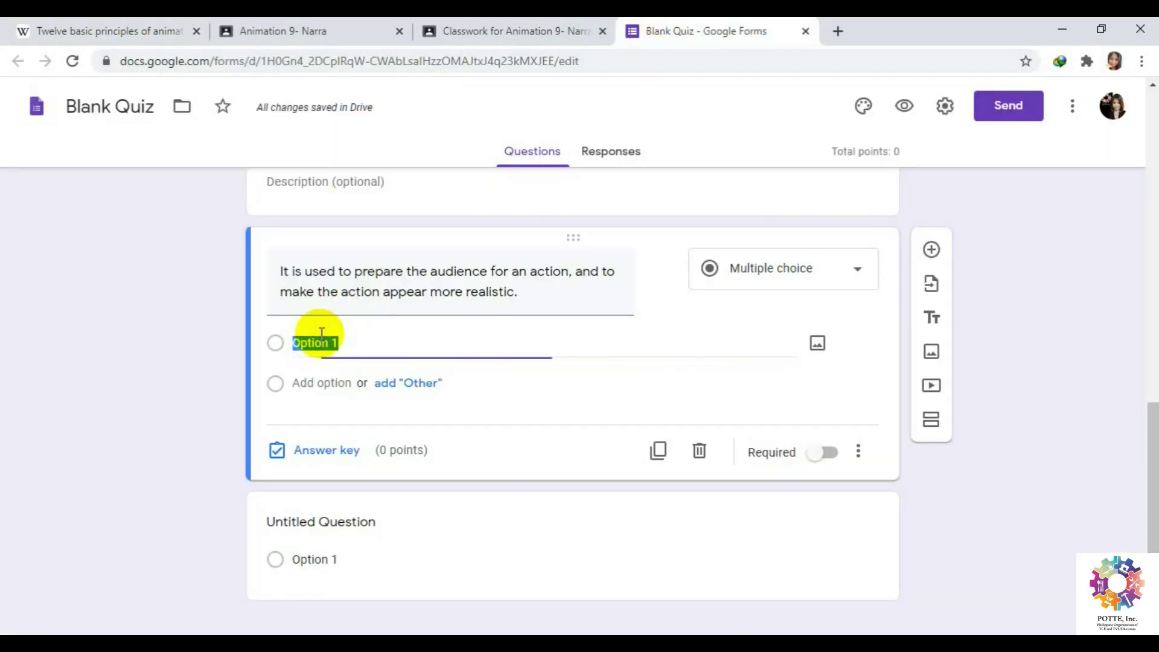
pyautogui.click(124, 24)
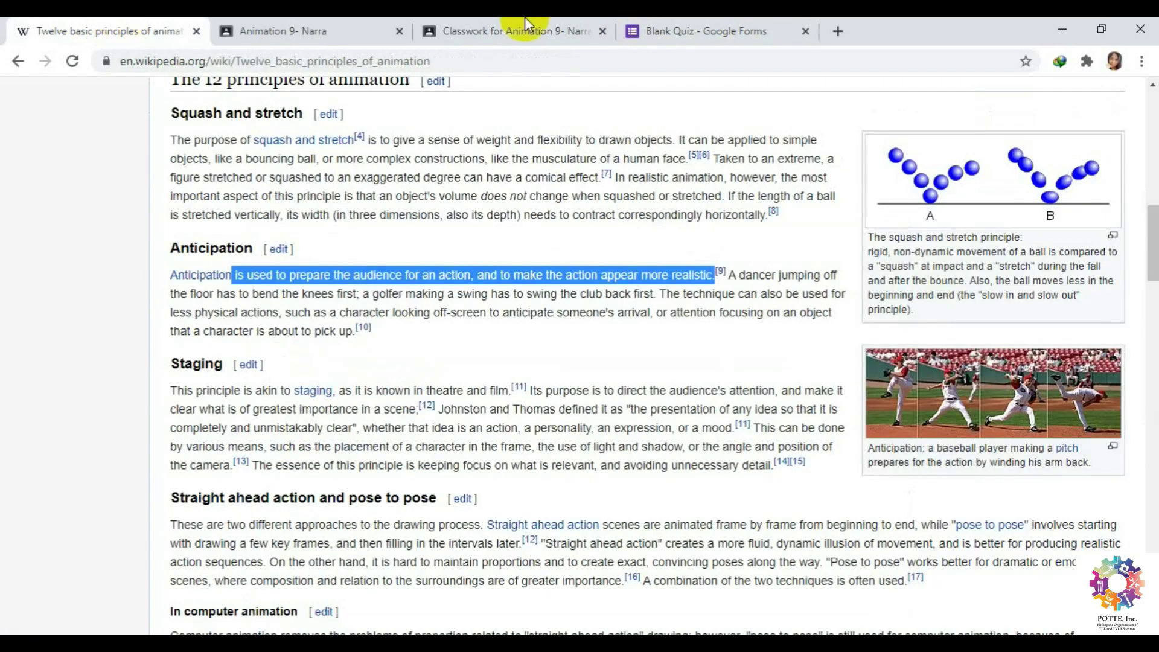
pyautogui.click(678, 26)
pyautogui.click(410, 343)
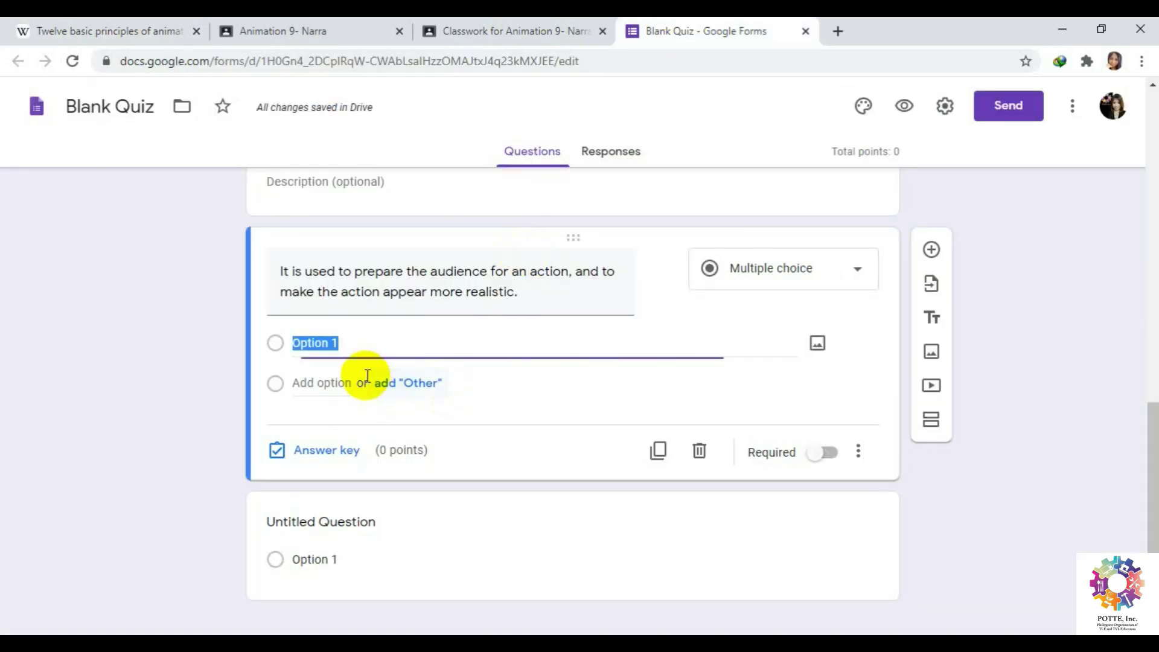
pyautogui.moveTo(360, 342); pyautogui.dragTo(288, 350)
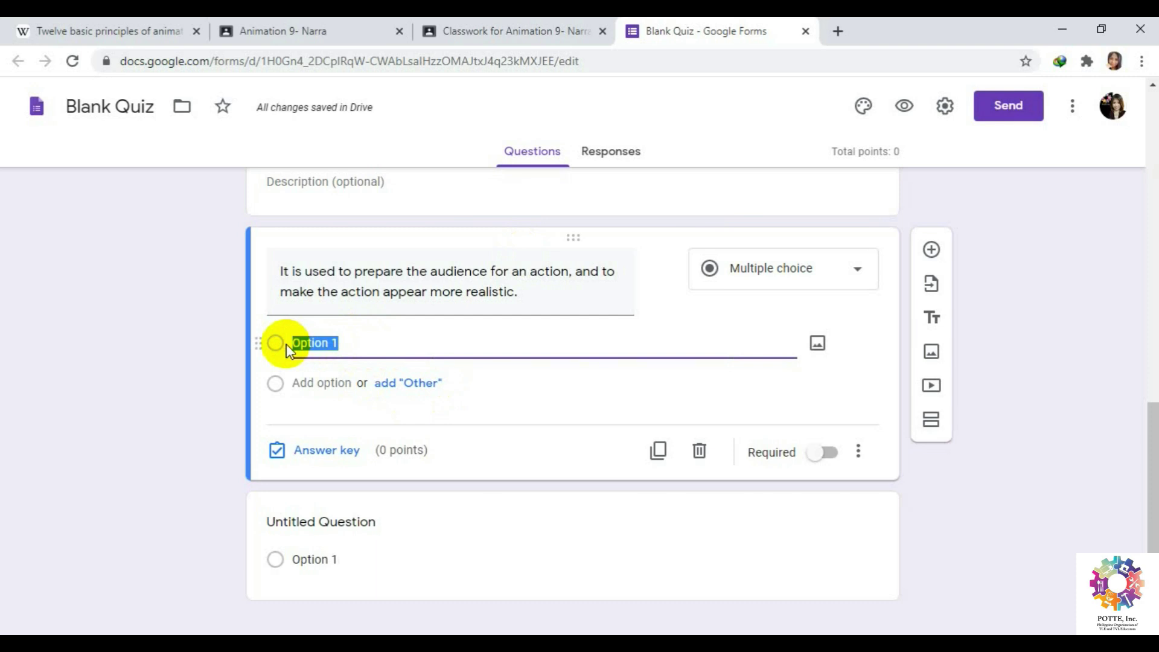
# Enter the choices Arc, Staging, Anticipation and Other, then move Anticipation to the top.
pyautogui.write('Arc')
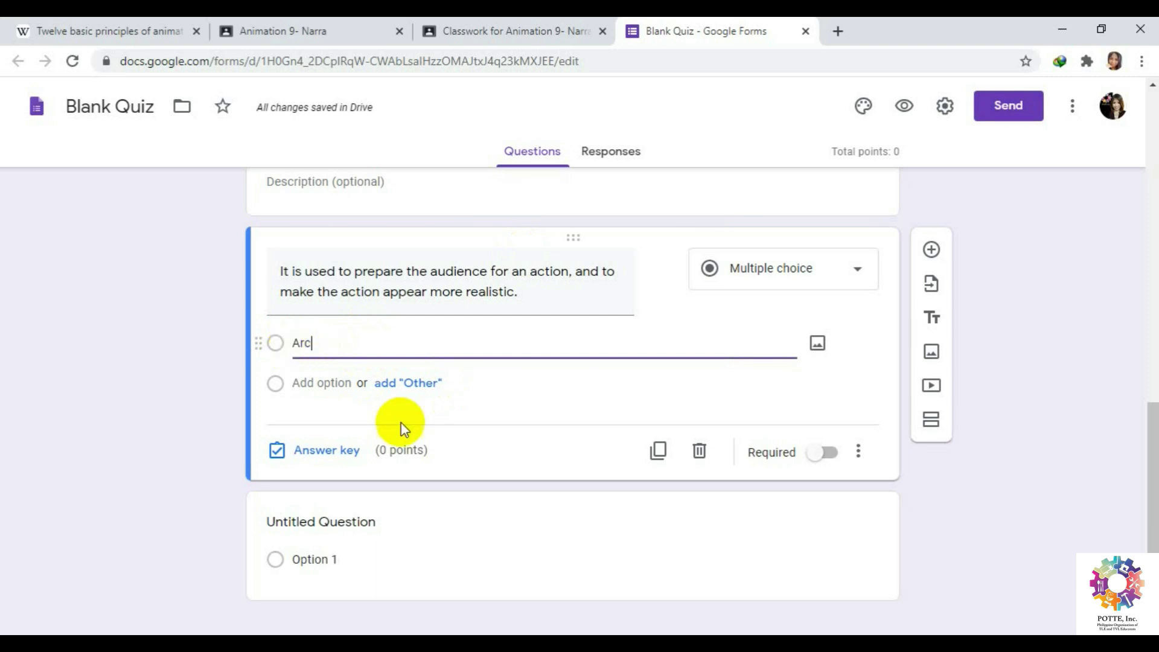
pyautogui.click(403, 382)
pyautogui.click(308, 423)
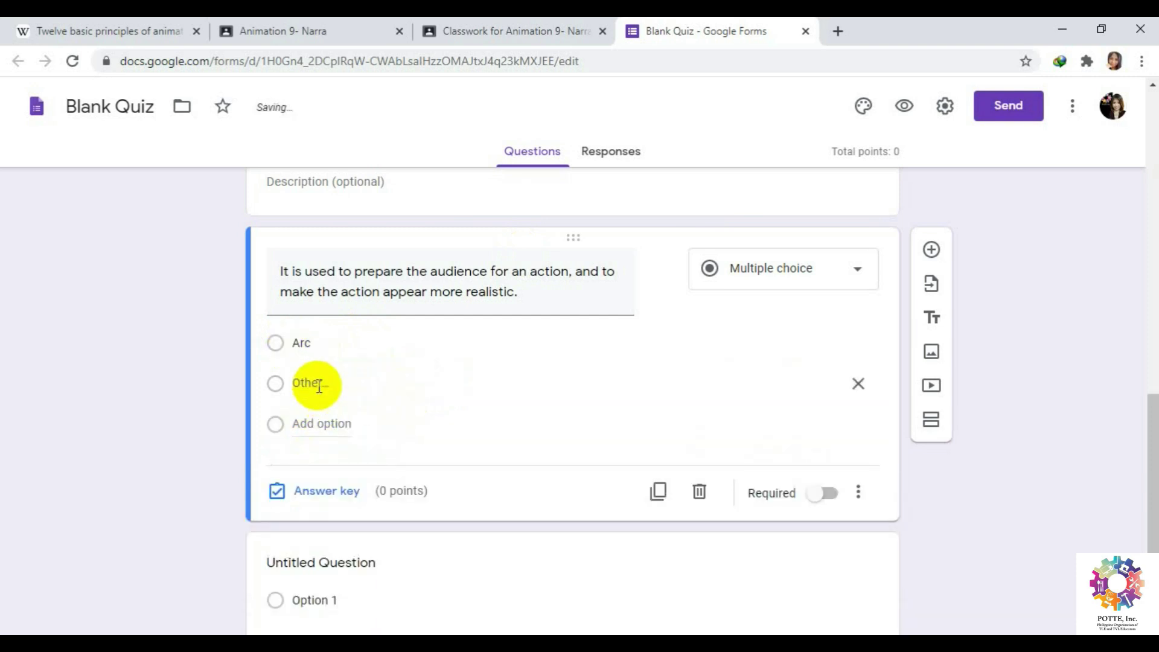
pyautogui.write('Staging')
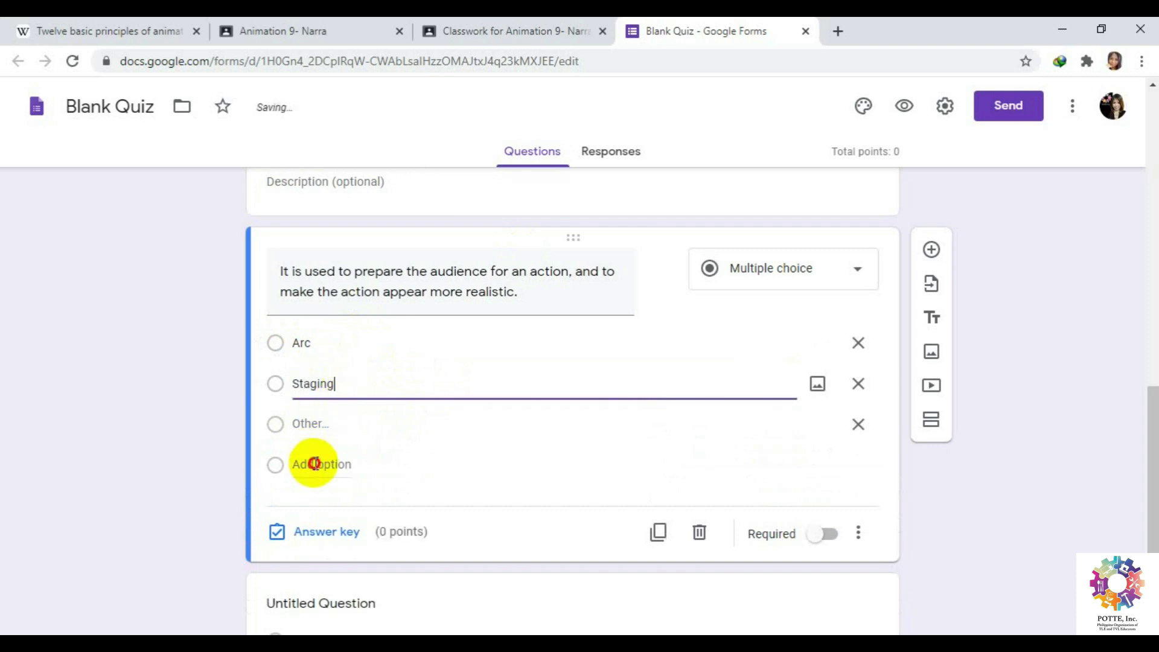
pyautogui.click(308, 464)
pyautogui.moveTo(345, 423); pyautogui.dragTo(257, 417)
pyautogui.write('Anti')
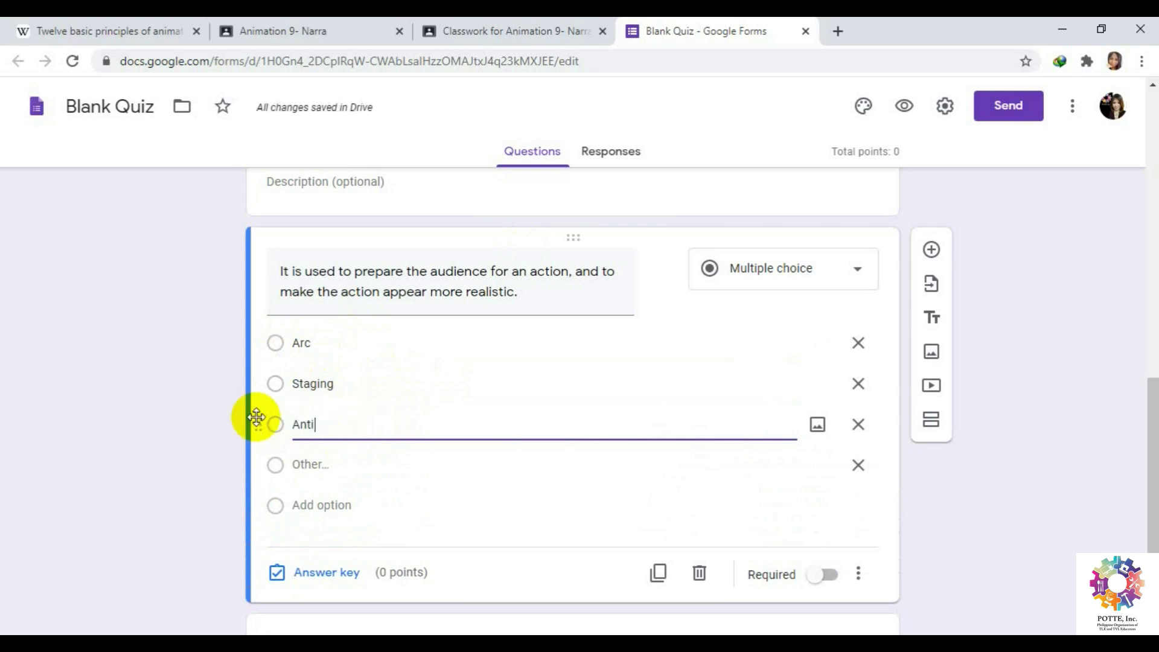
pyautogui.write('cipation')
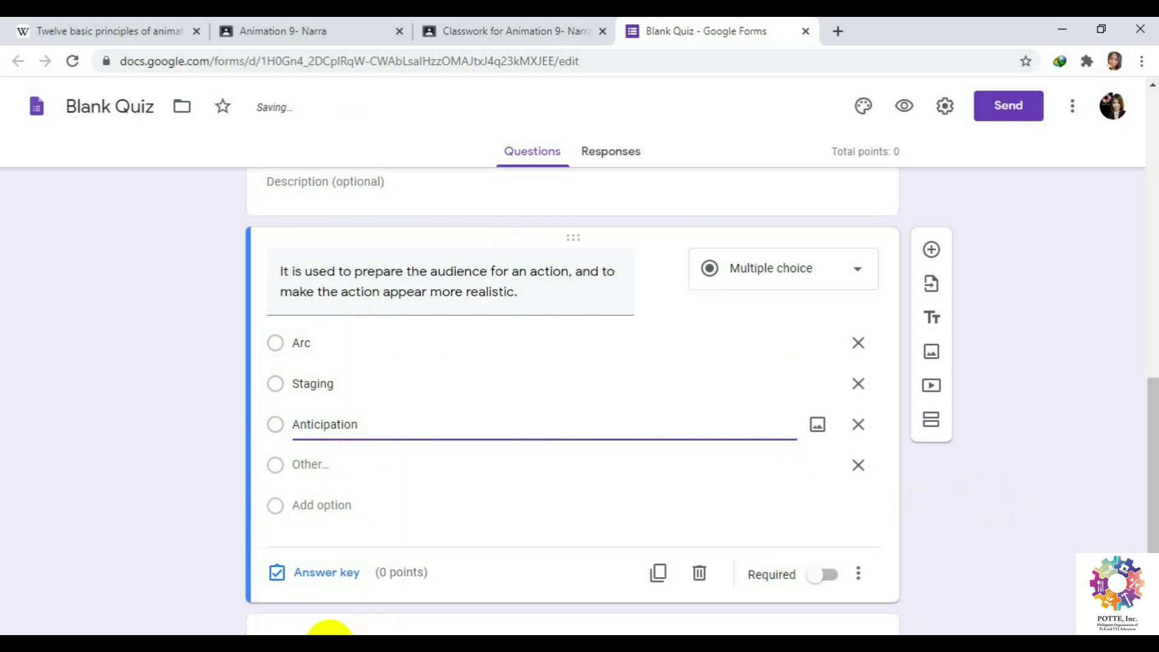
pyautogui.scroll(-1, 421, 520)
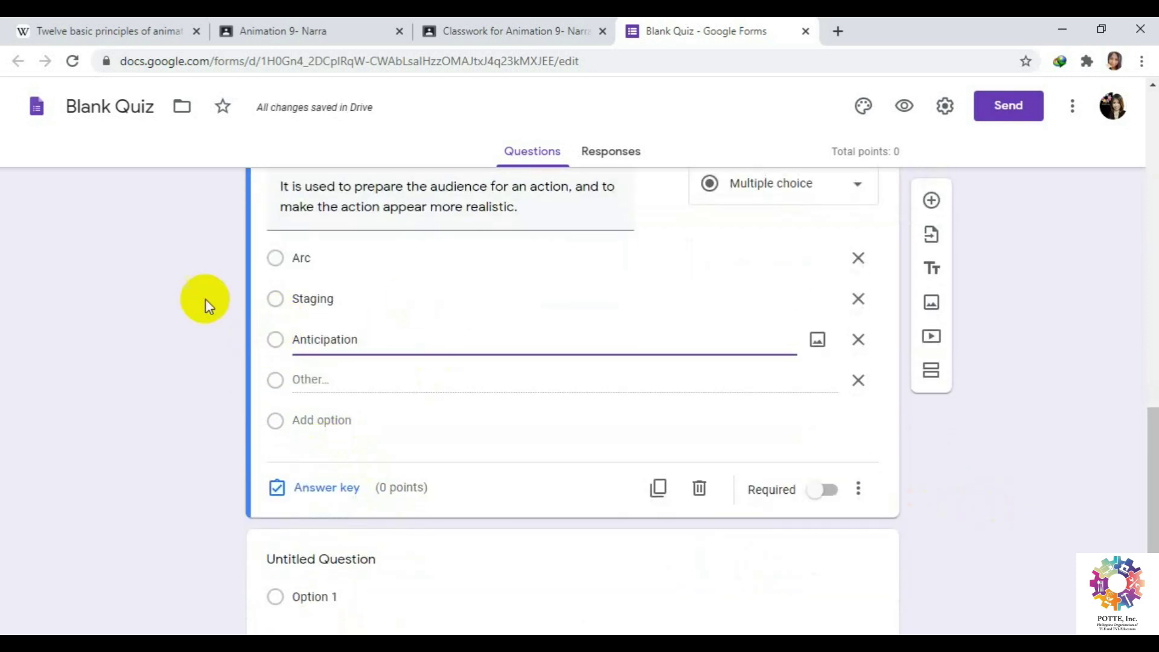
pyautogui.click(429, 323)
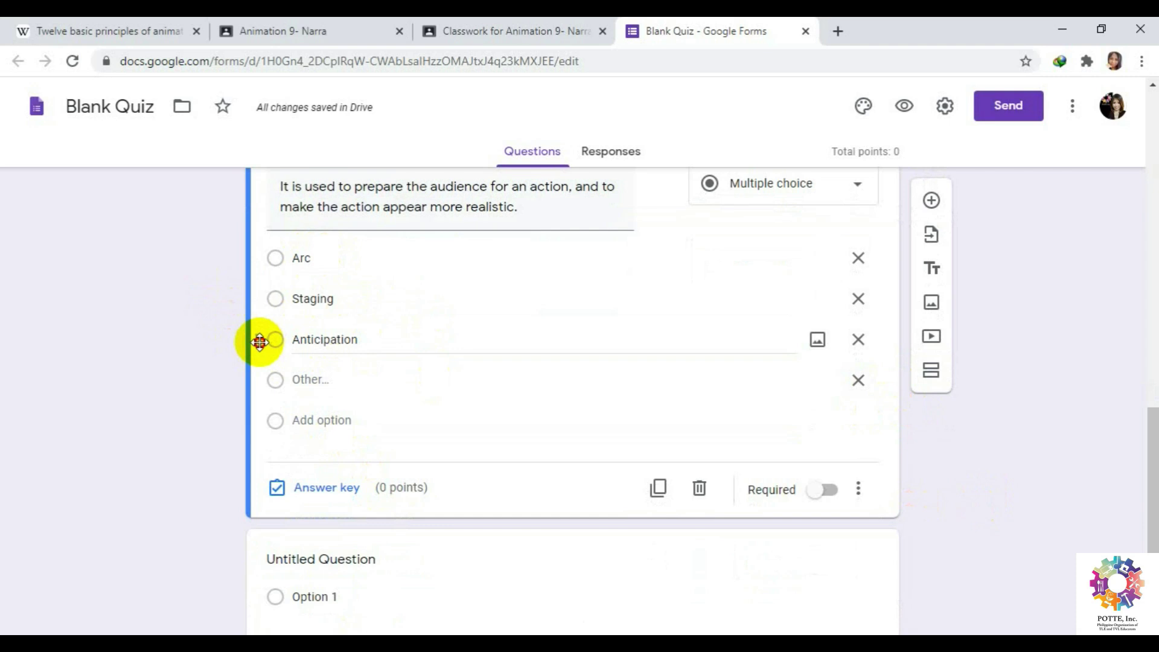
pyautogui.moveTo(260, 339); pyautogui.dragTo(286, 257)
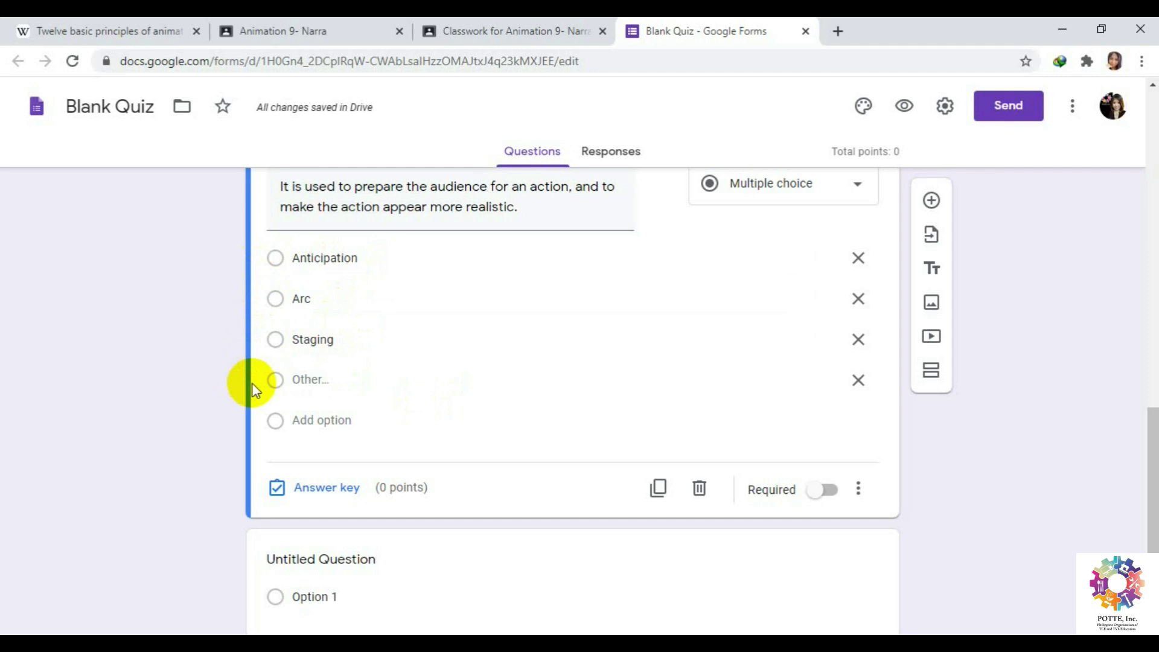
pyautogui.click(276, 488)
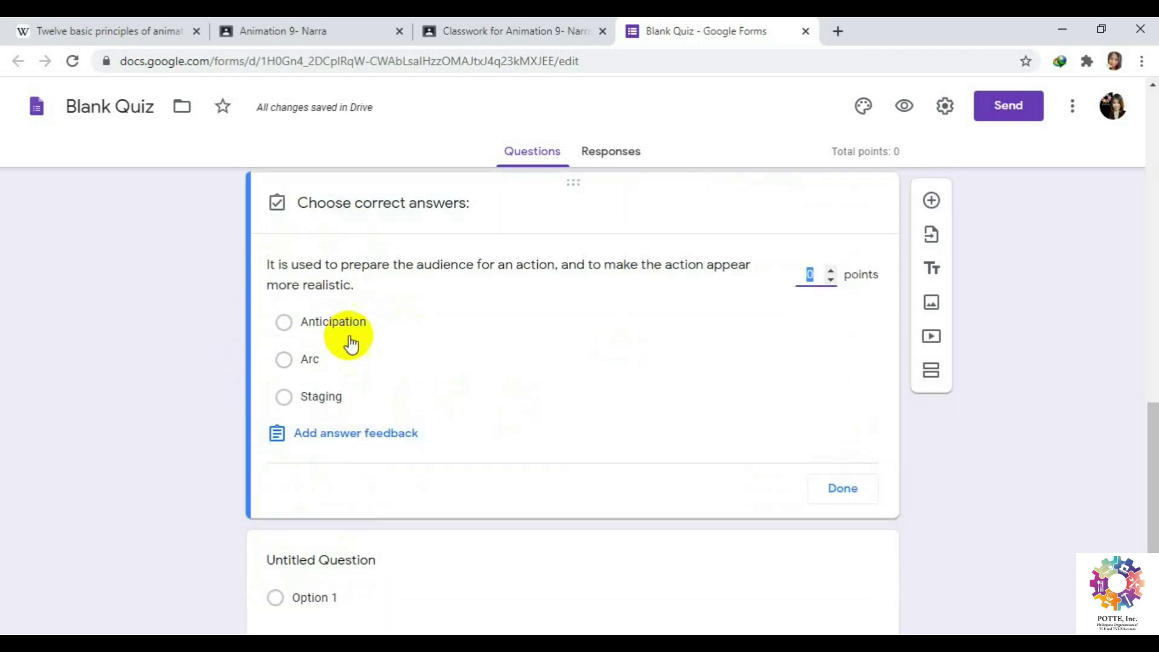
pyautogui.click(284, 323)
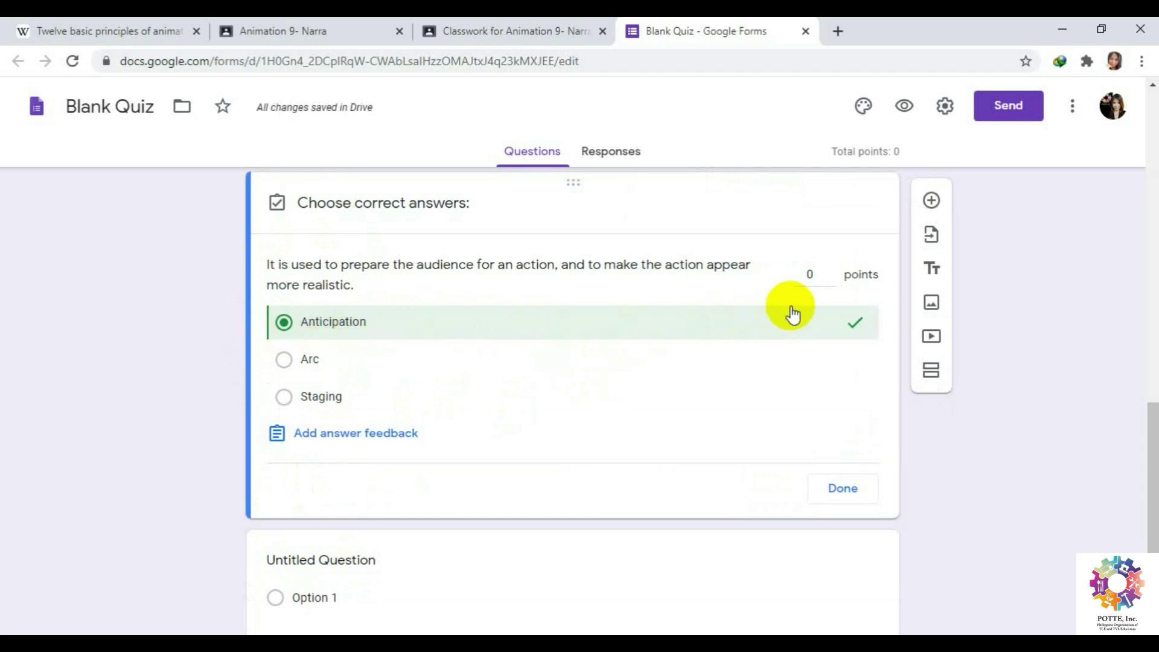
pyautogui.click(830, 273)
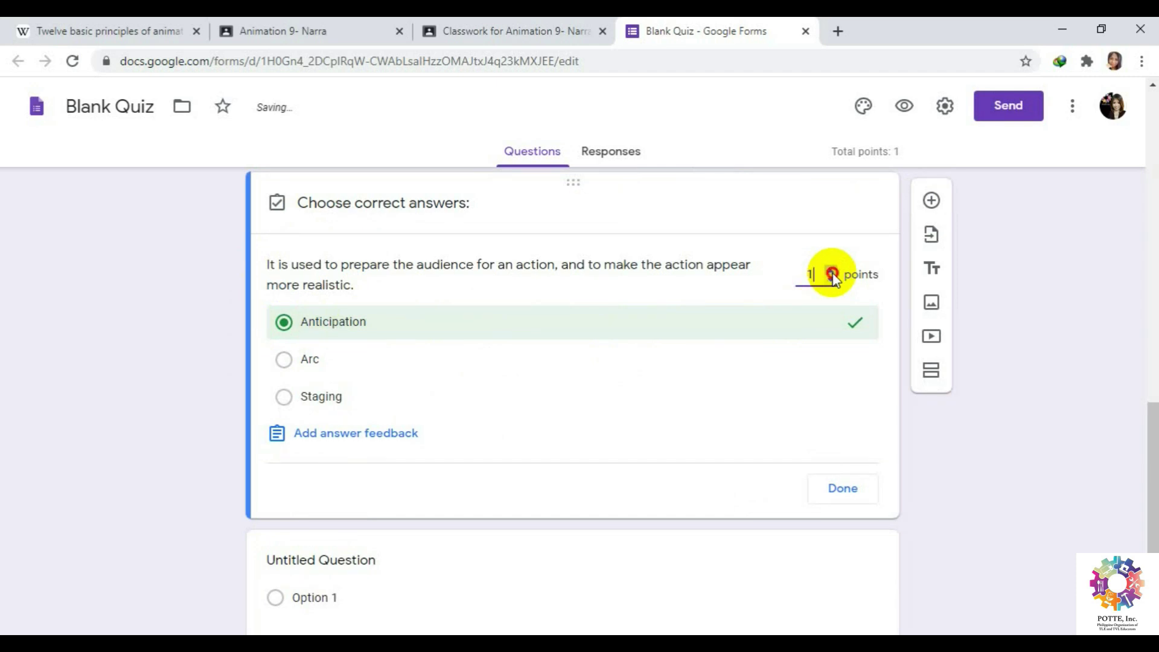
pyautogui.click(832, 282)
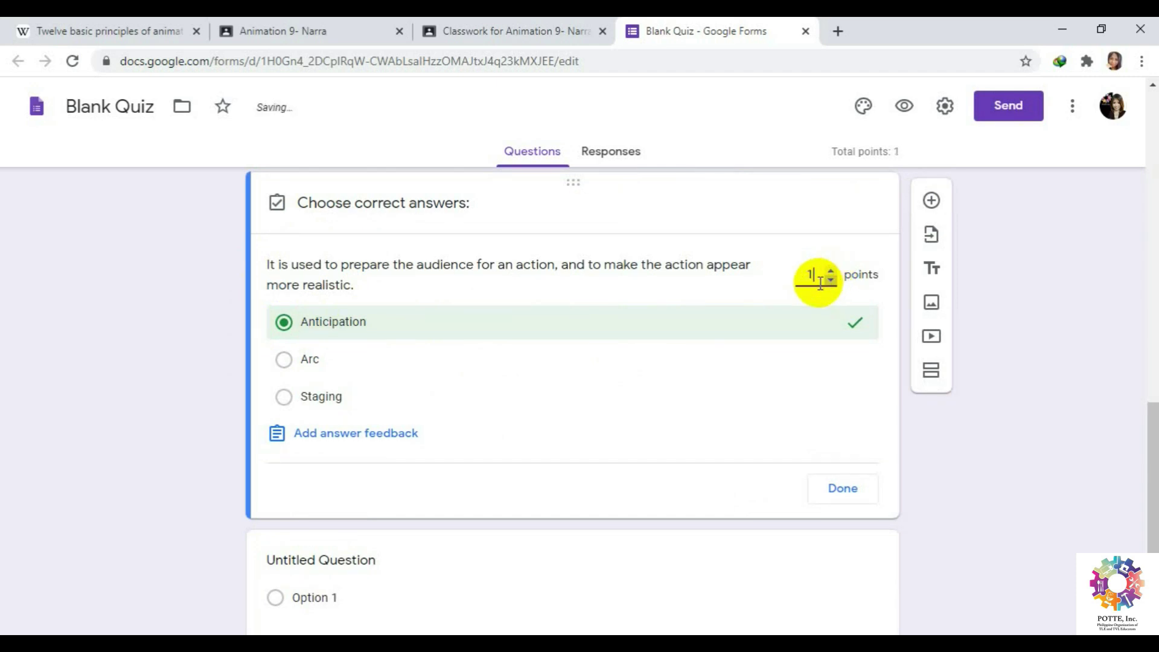
pyautogui.click(850, 491)
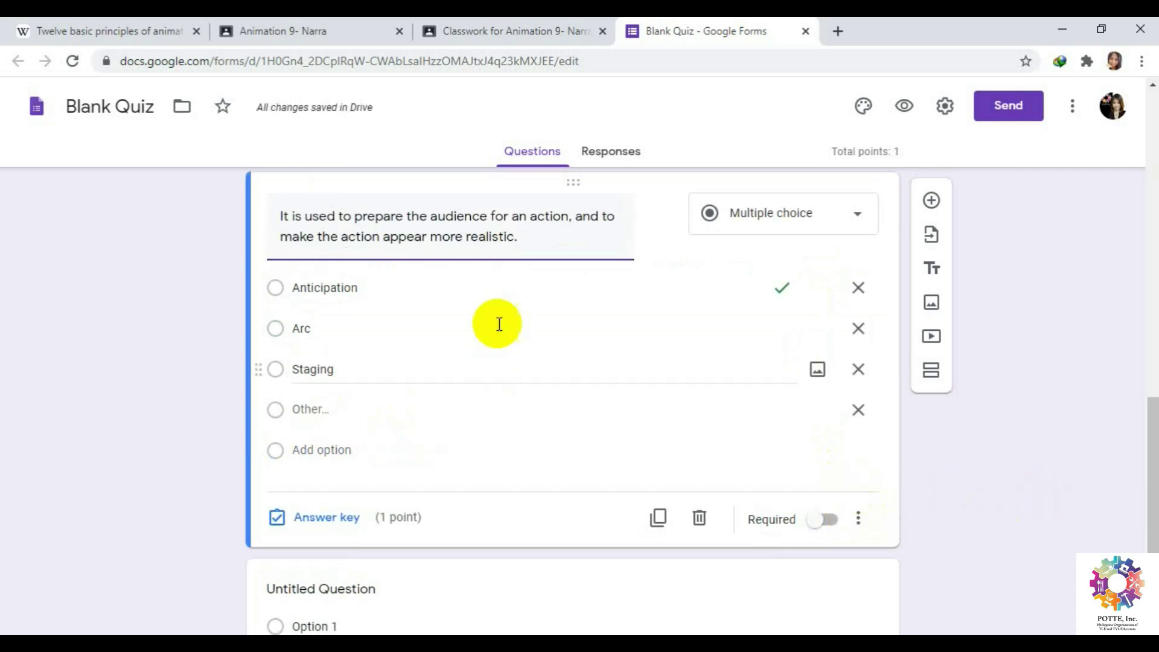
pyautogui.scroll(1, 941, 486)
pyautogui.scroll(1, 942, 486)
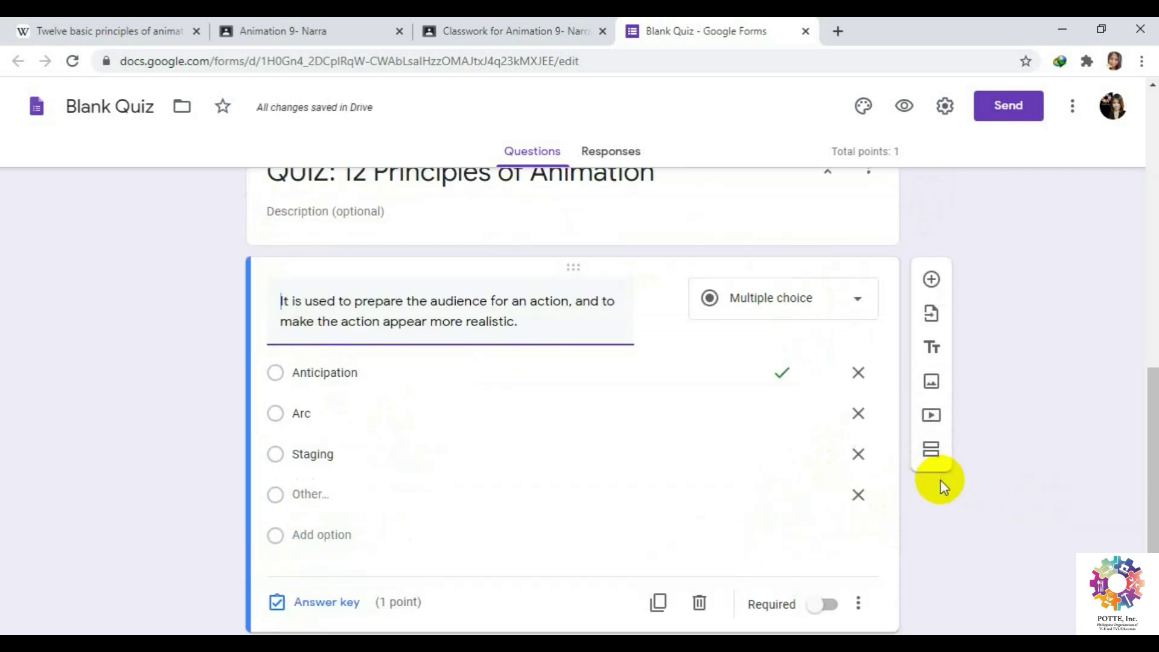
pyautogui.scroll(-1, 940, 484)
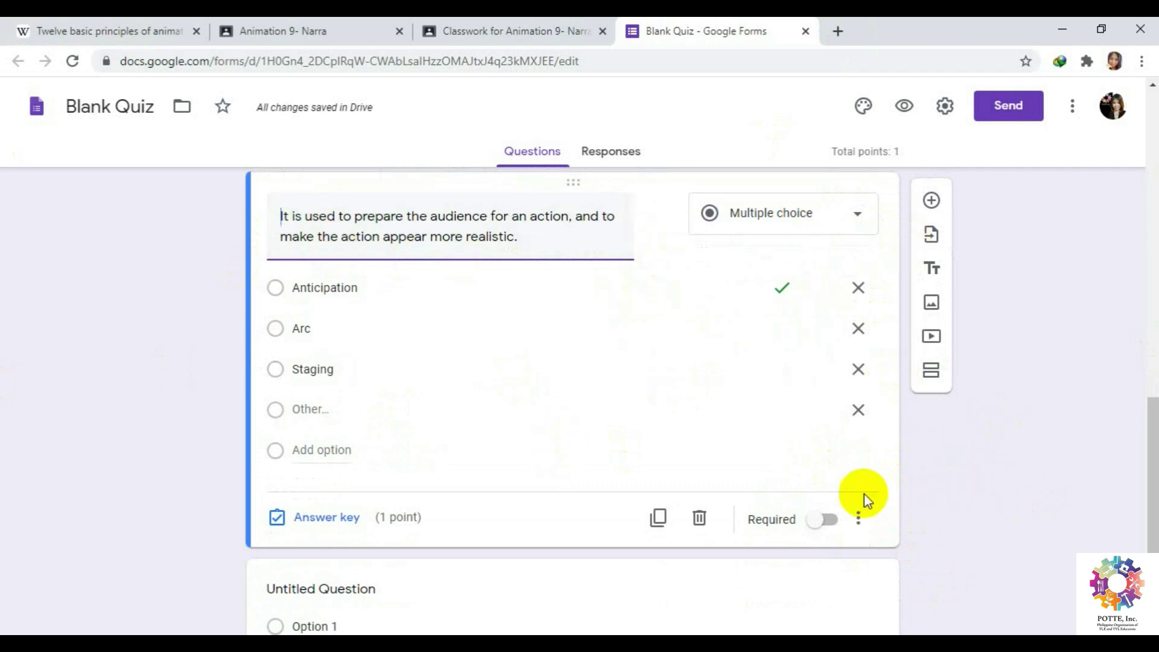
pyautogui.scroll(-1, 1056, 504)
pyautogui.scroll(1, 990, 405)
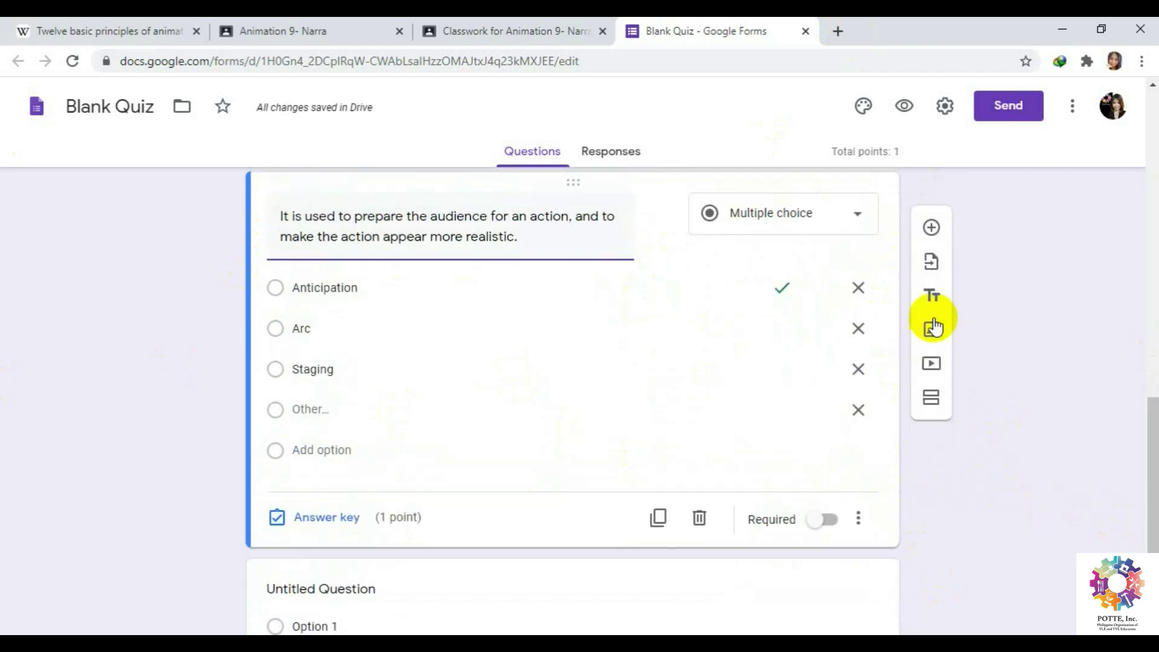
# Insert a new question below the Anticipation question for APPEAL.
pyautogui.click(931, 201)
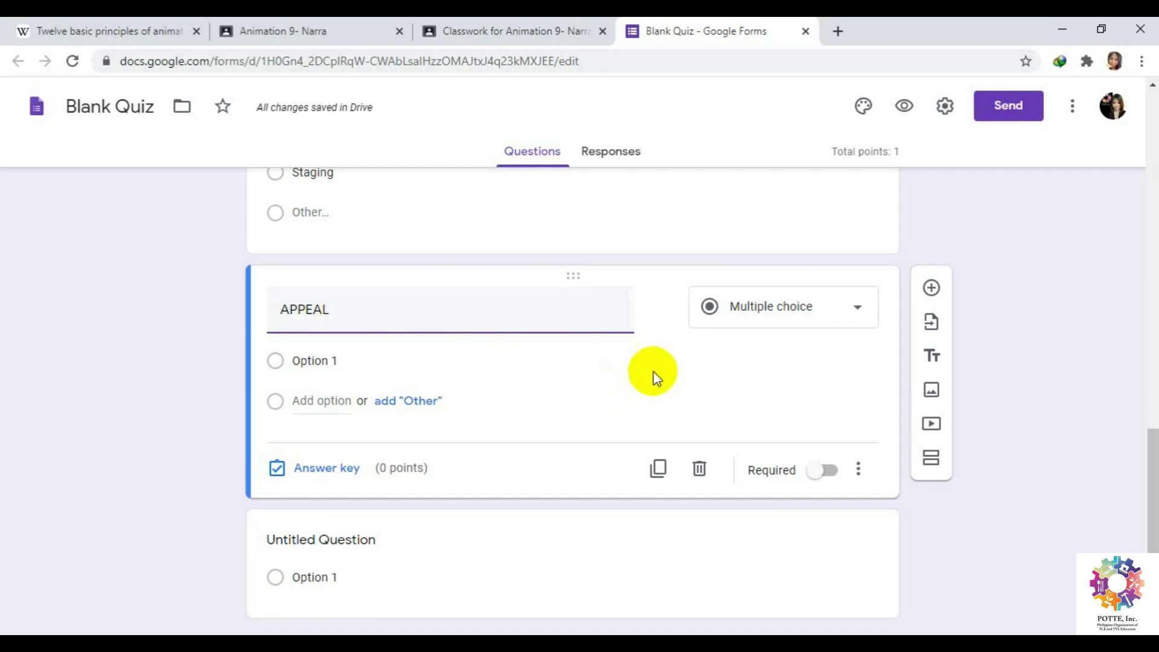
# Upload the bouncing-ball image from the samples folder onto Option 1.
pyautogui.moveTo(794, 368)
pyautogui.click(817, 363)
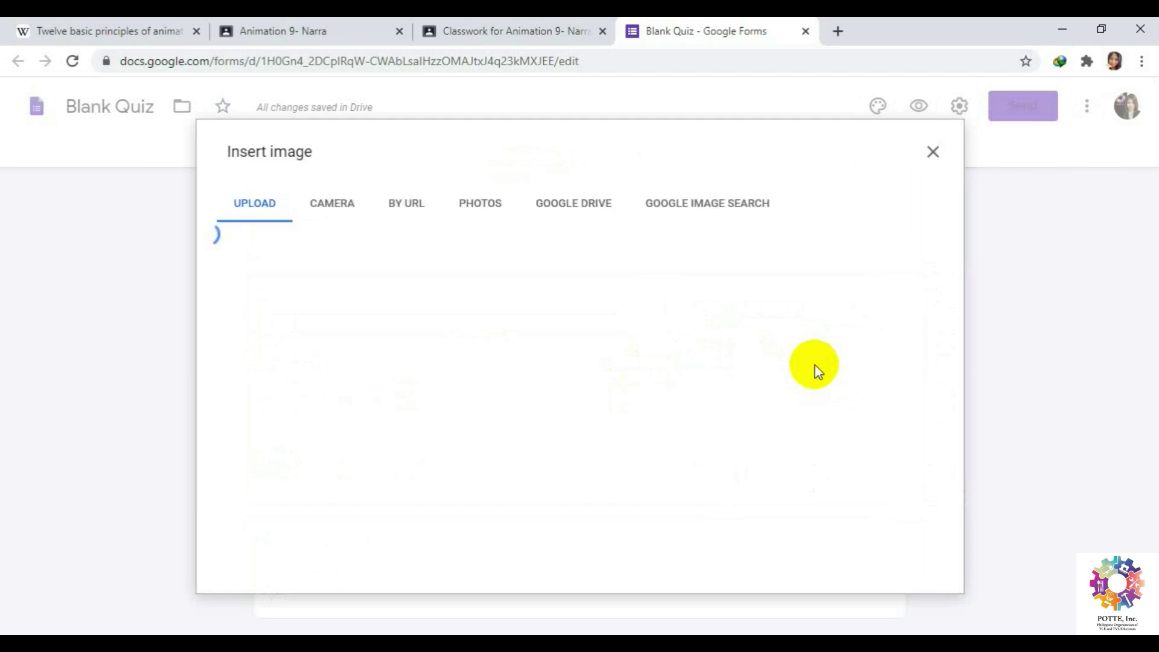
pyautogui.click(585, 459)
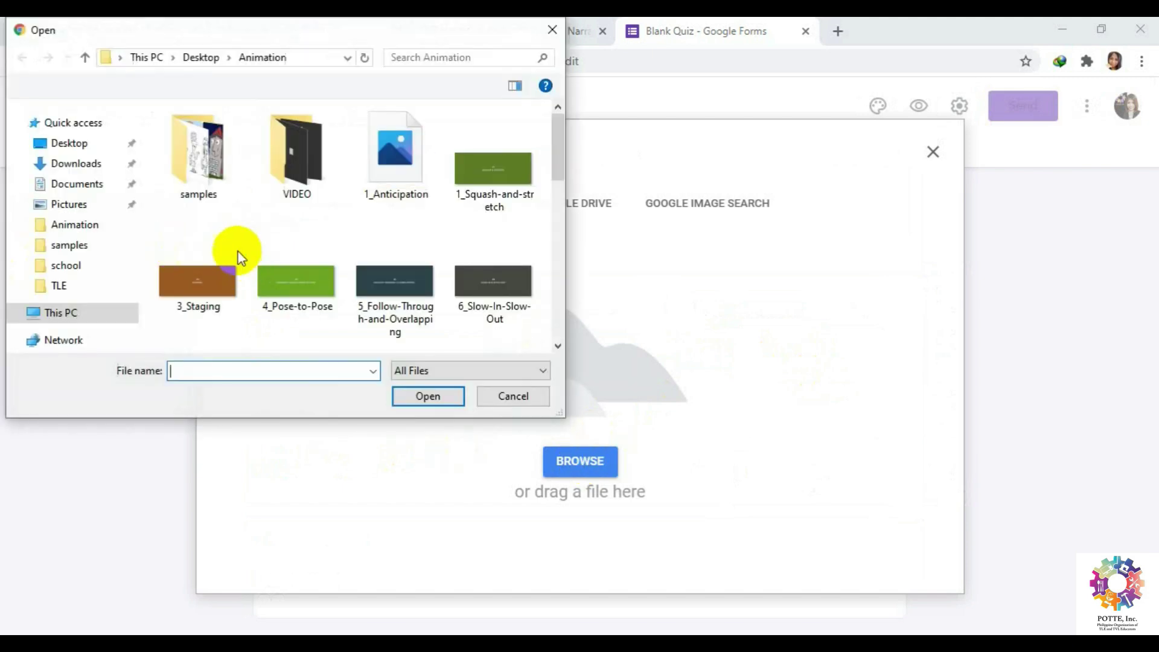
pyautogui.click(201, 151)
pyautogui.doubleClick(202, 150)
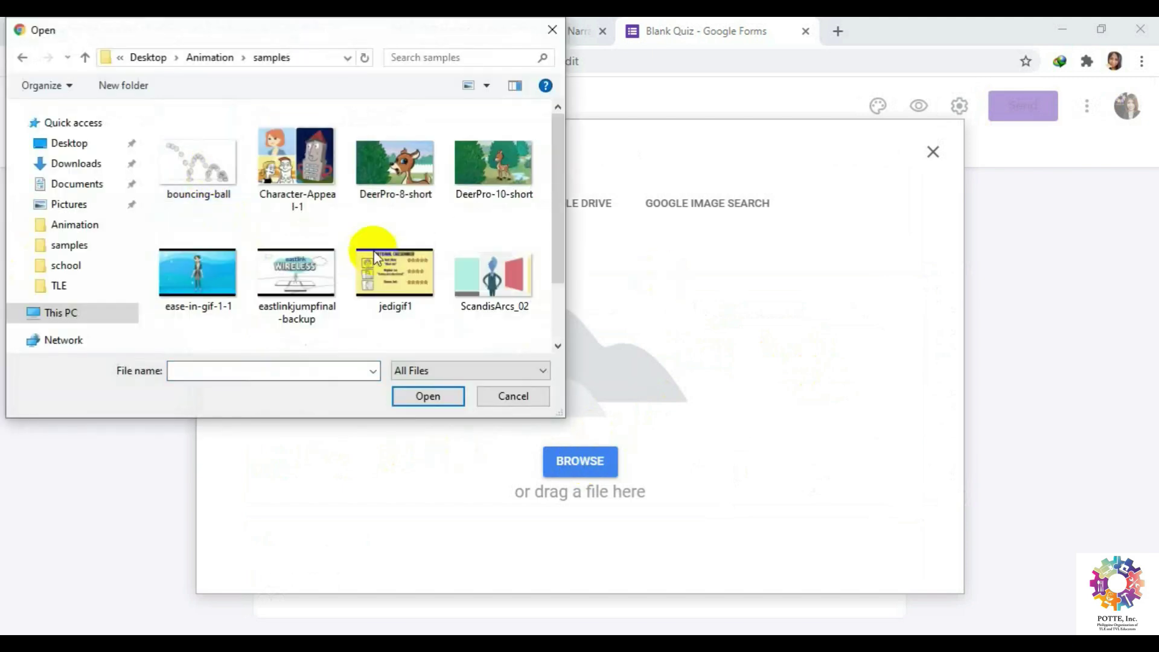
pyautogui.click(296, 158)
pyautogui.click(394, 166)
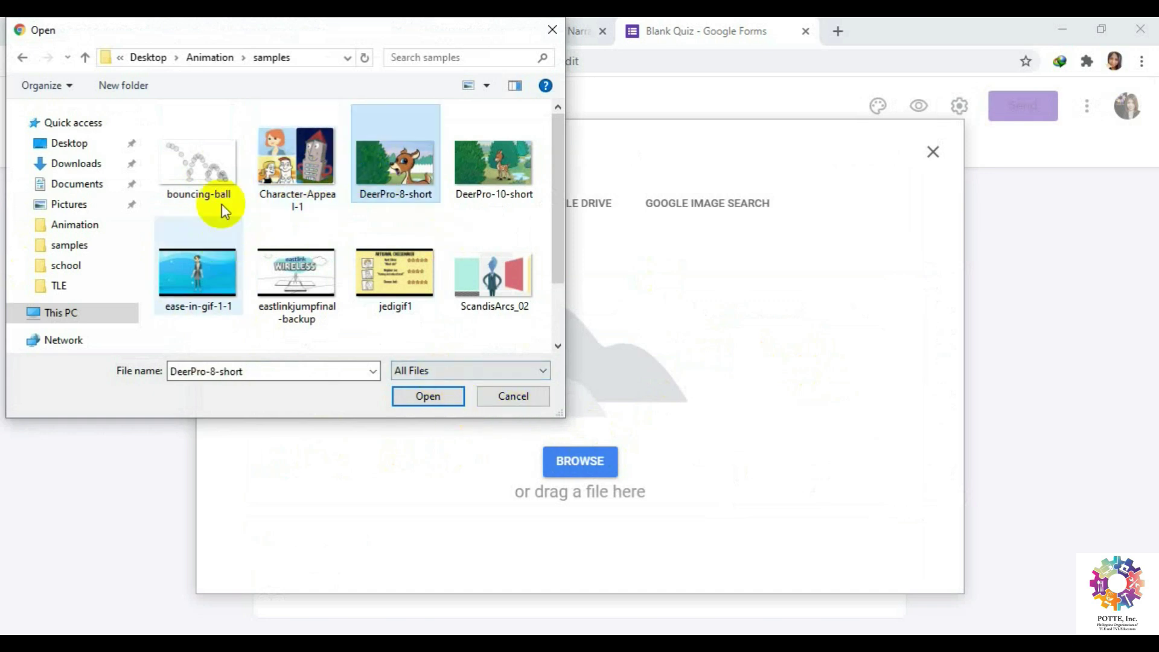
pyautogui.click(202, 181)
pyautogui.click(432, 396)
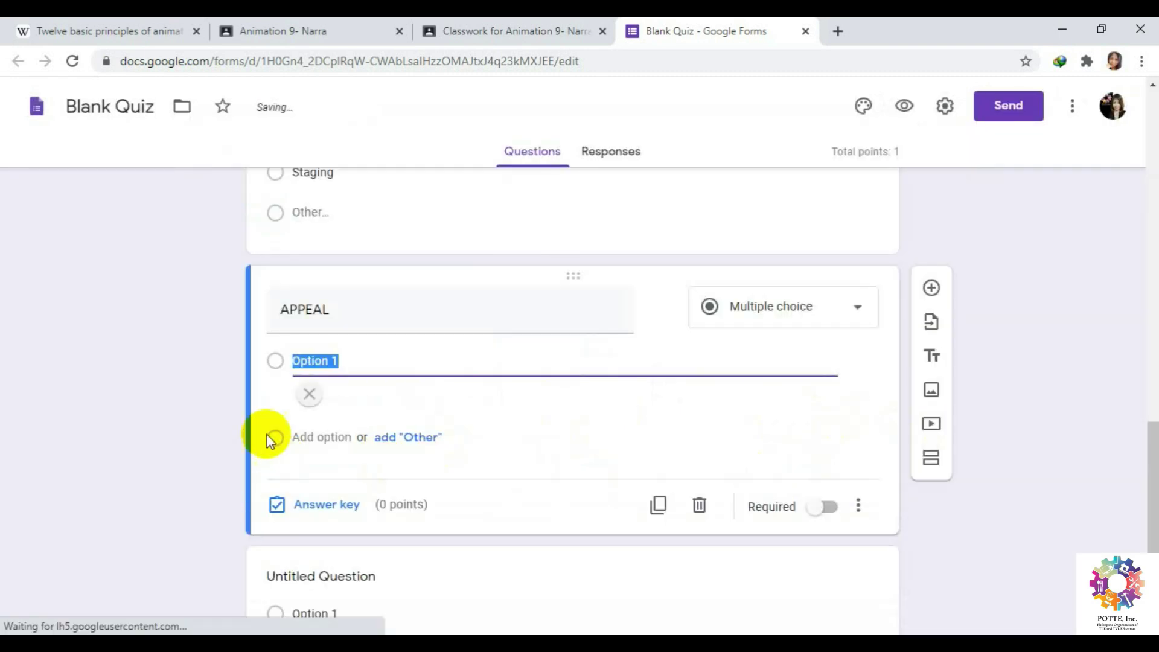
pyautogui.scroll(-3, 499, 531)
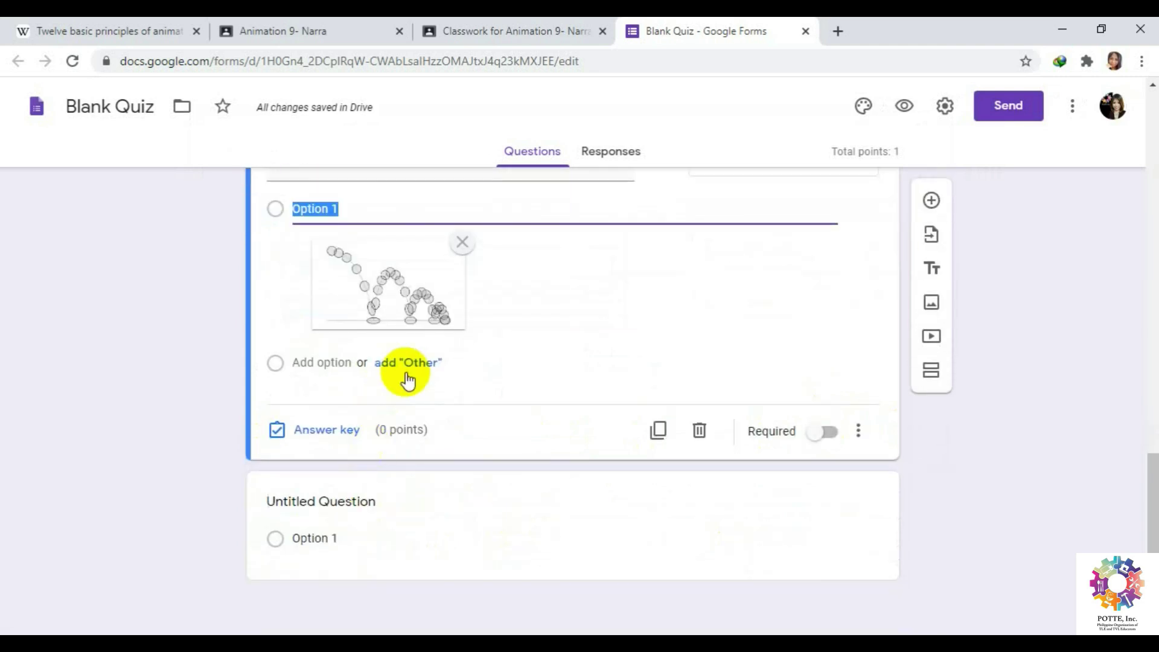
# Add an Other choice and an Option 2 illustrated with the Character-Appeal-1 image.
pyautogui.click(407, 363)
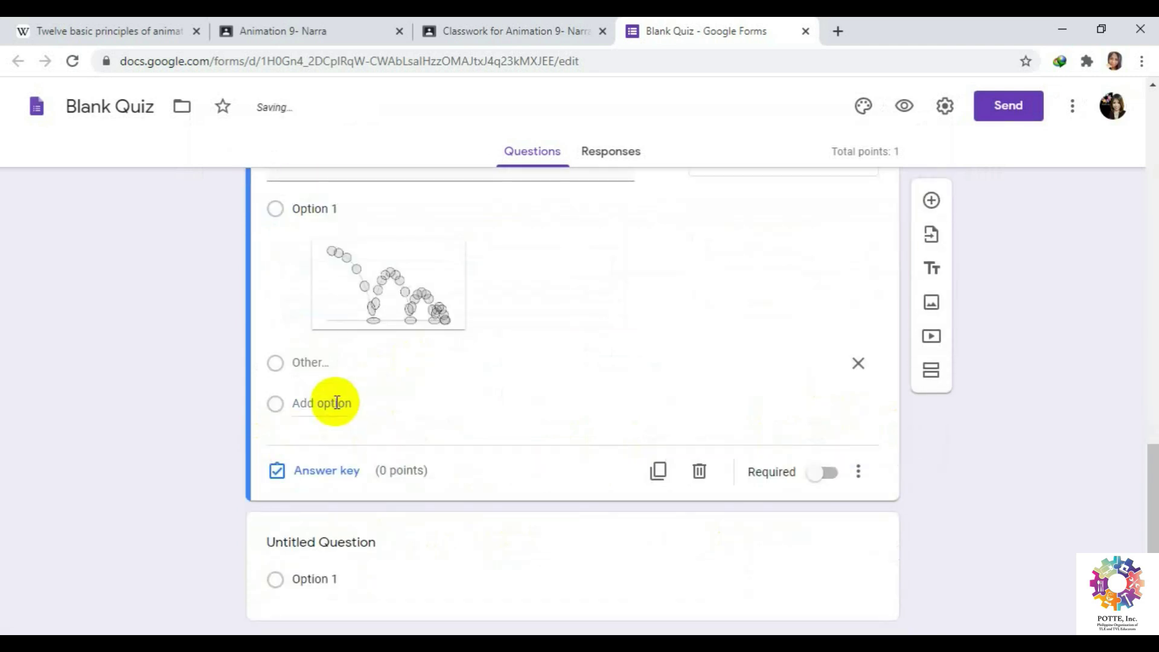
pyautogui.click(336, 403)
pyautogui.click(818, 364)
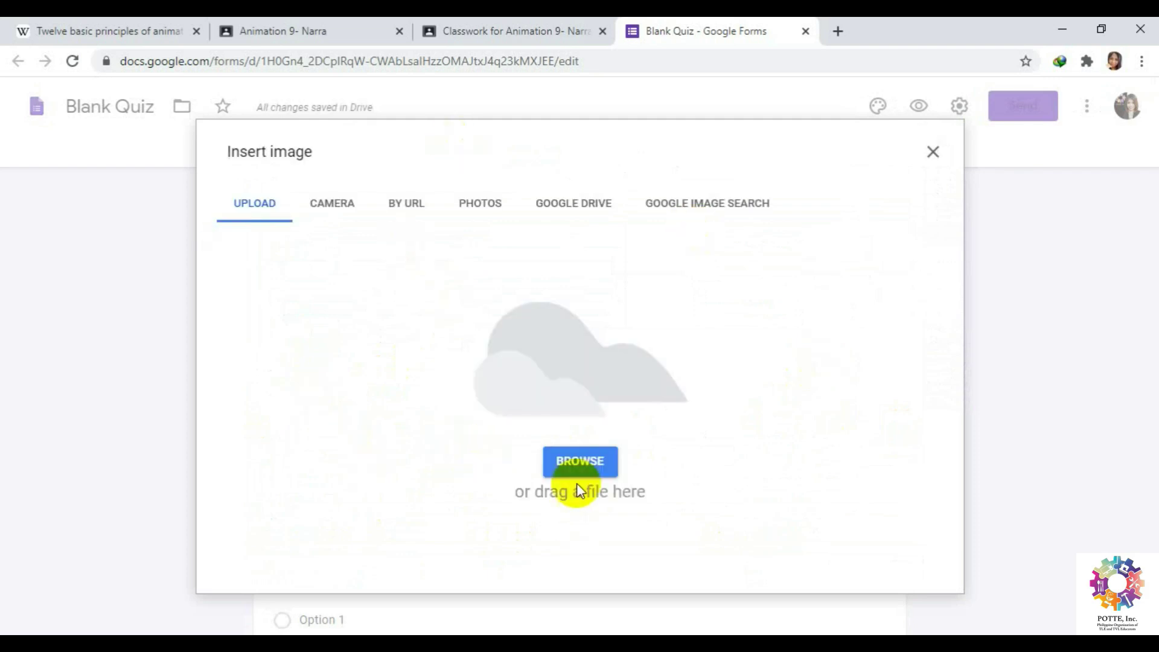
pyautogui.click(570, 462)
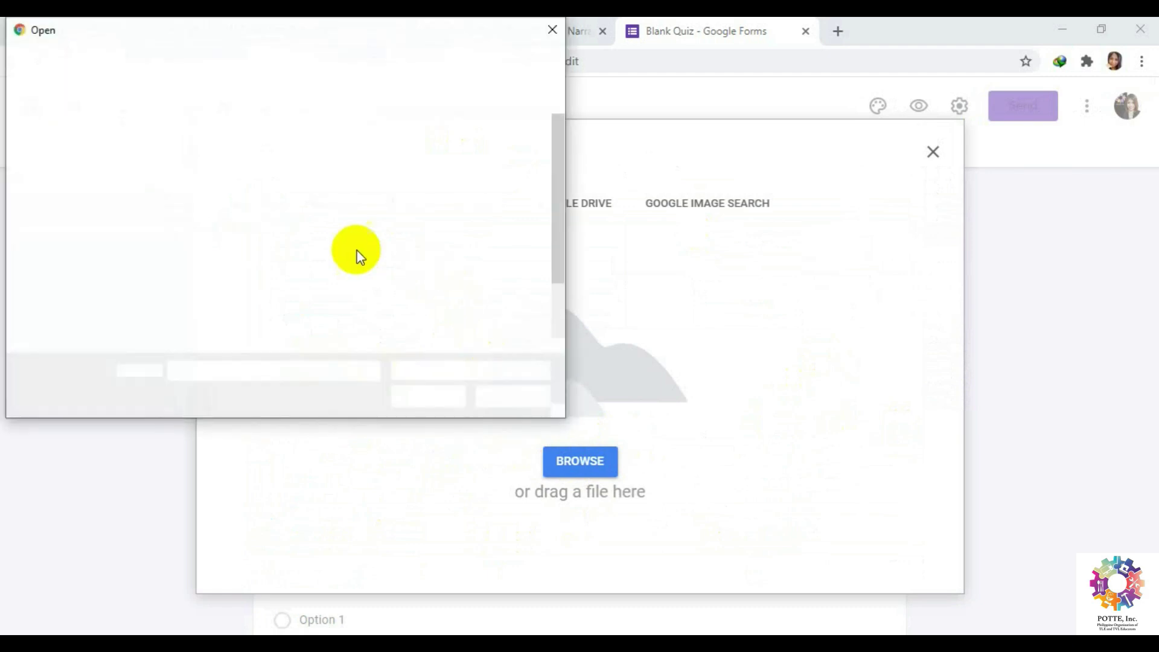
pyautogui.click(311, 157)
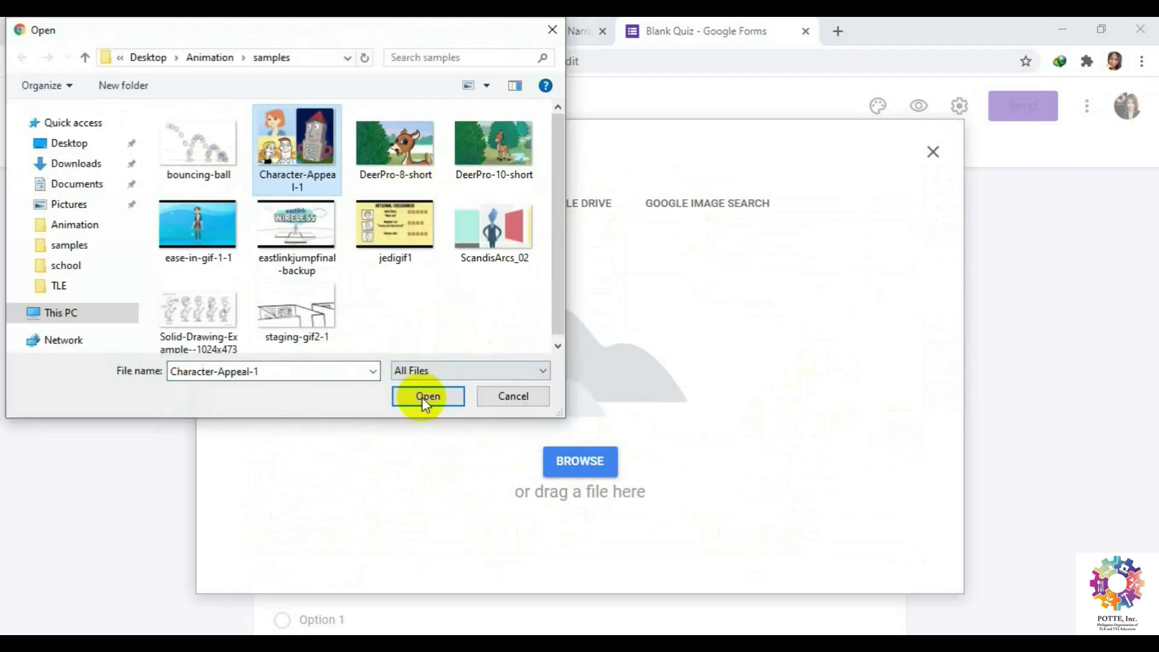
pyautogui.click(427, 396)
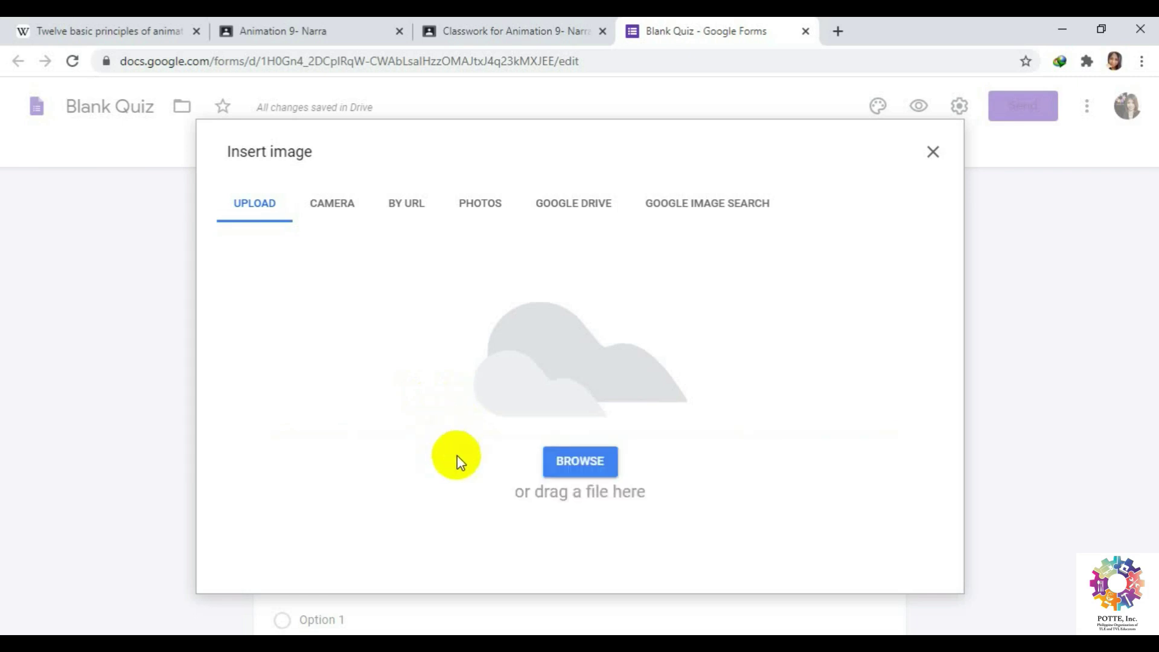
pyautogui.scroll(-1, 392, 407)
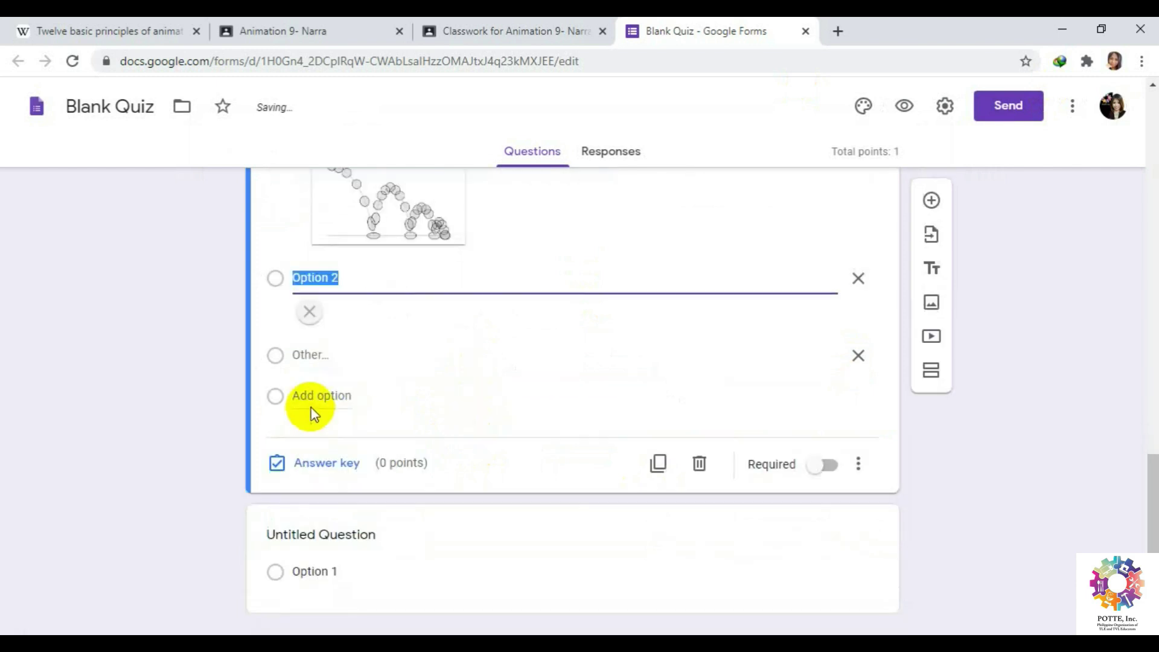
# Add Option 3 illustrated with the ScandisArcs_02 image.
pyautogui.click(331, 484)
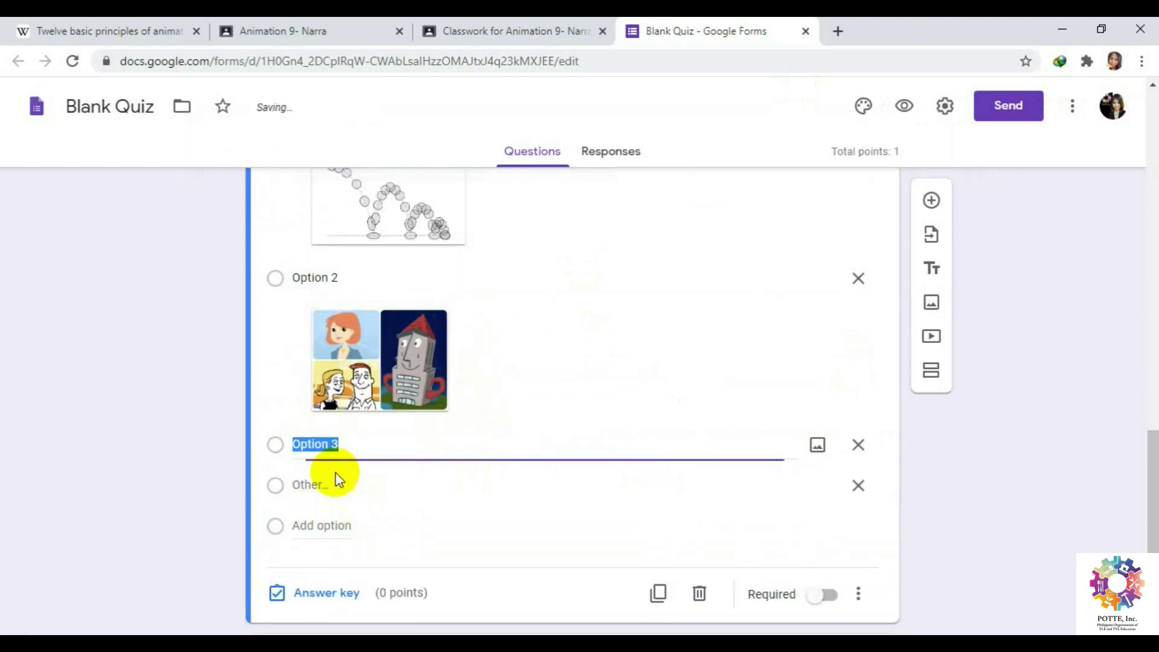
pyautogui.click(816, 448)
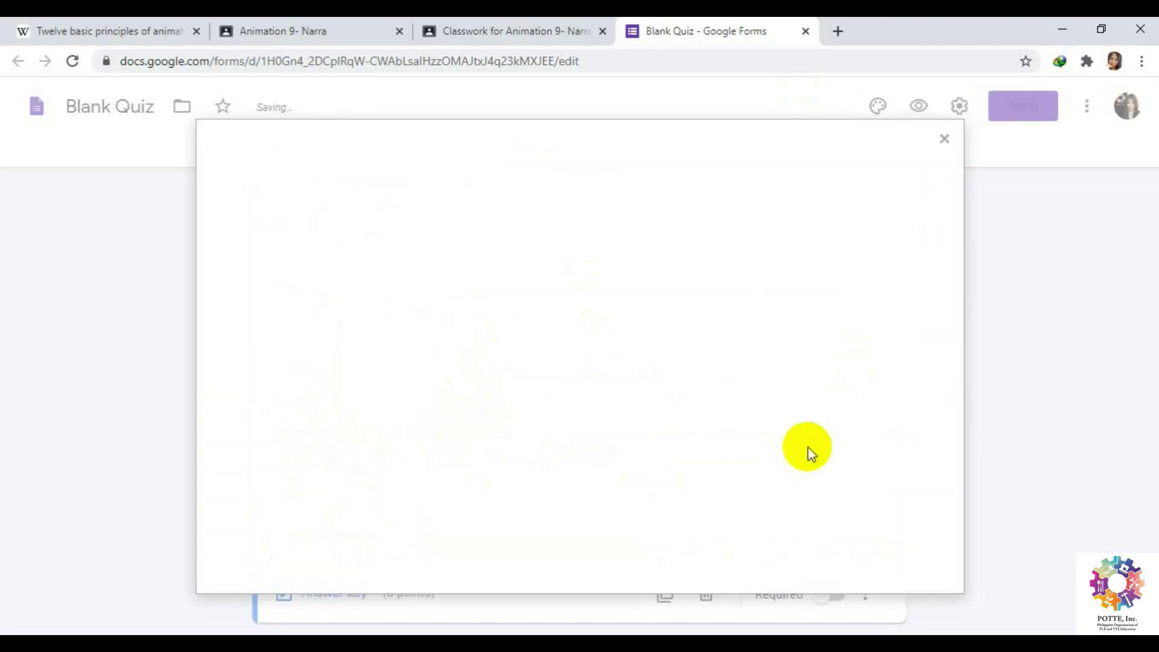
pyautogui.click(581, 472)
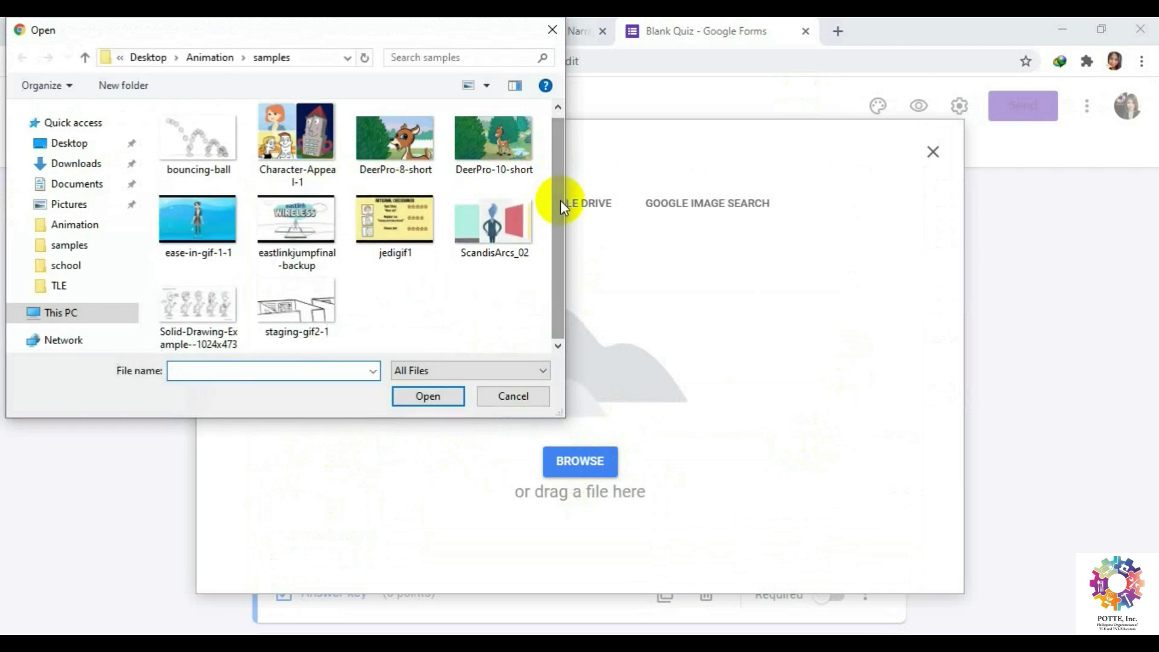
pyautogui.click(284, 311)
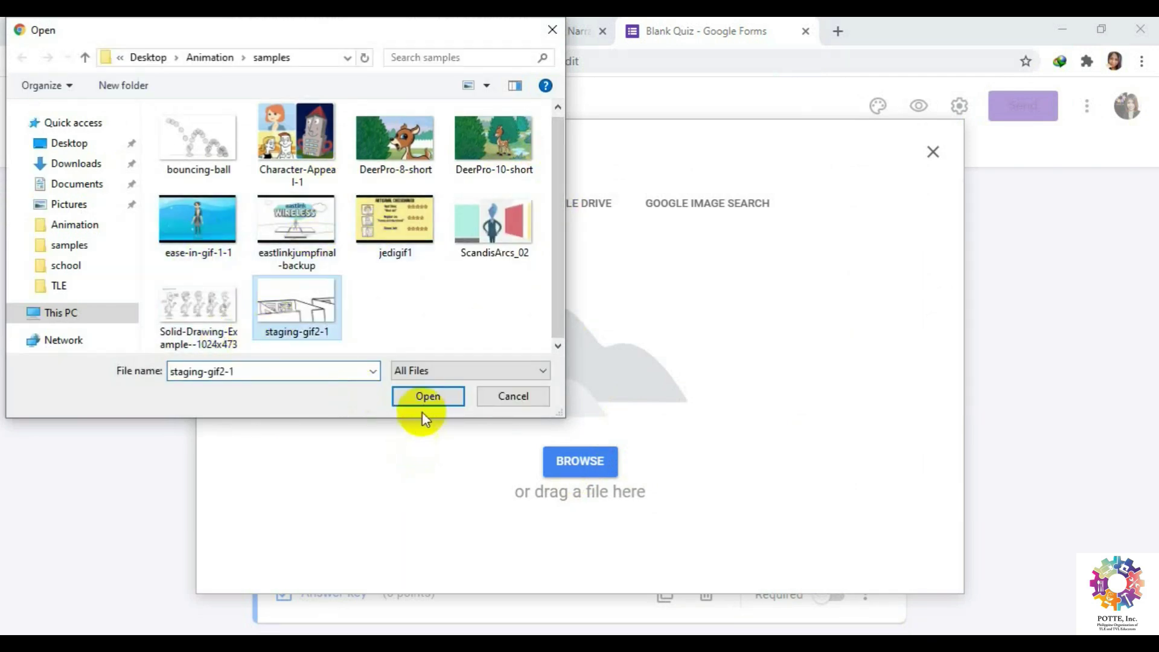
pyautogui.click(495, 226)
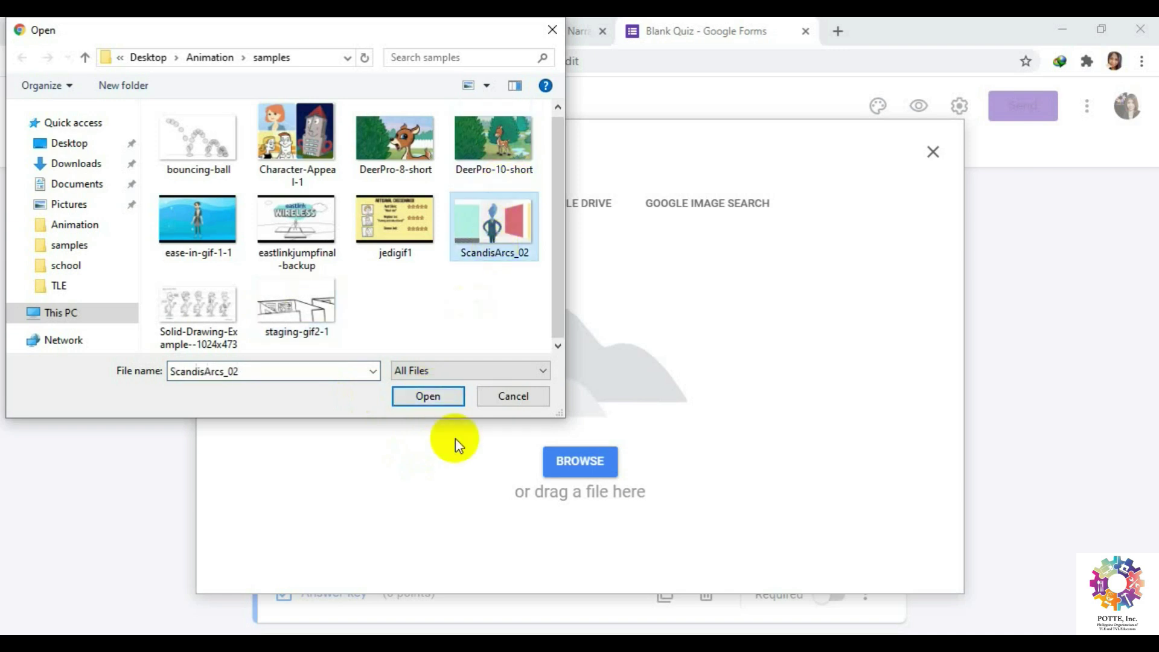
pyautogui.click(447, 400)
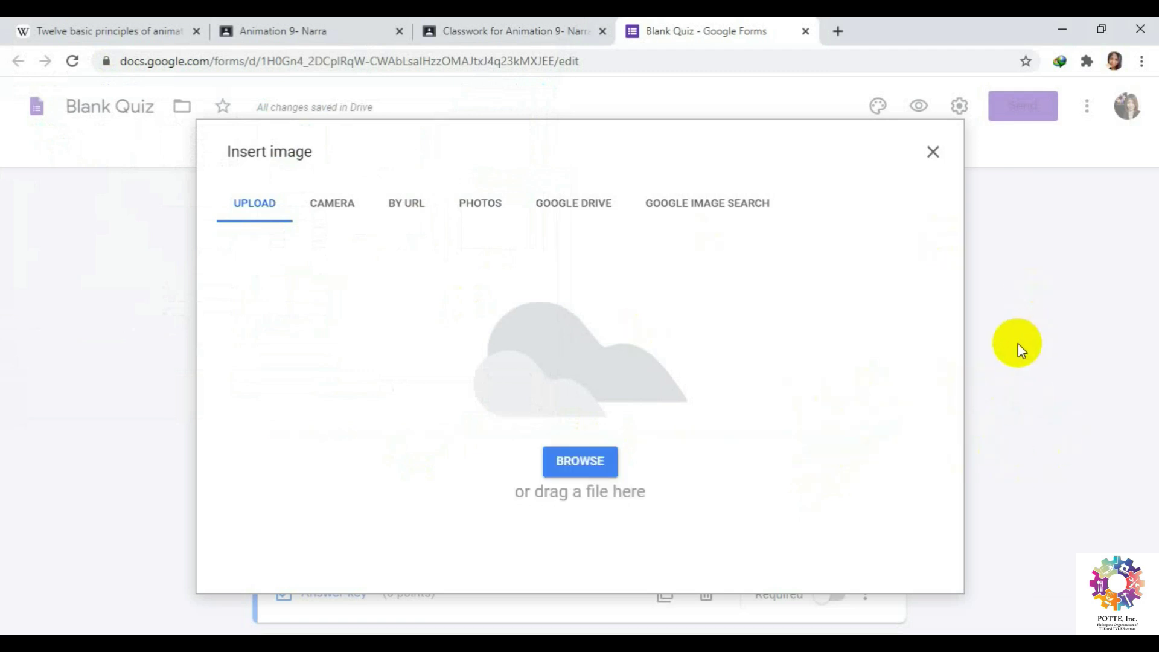
pyautogui.click(1027, 525)
# Go back to the APPEAL question title and select the word APPEAL.
pyautogui.scroll(-2, 1002, 540)
pyautogui.scroll(3, 1001, 541)
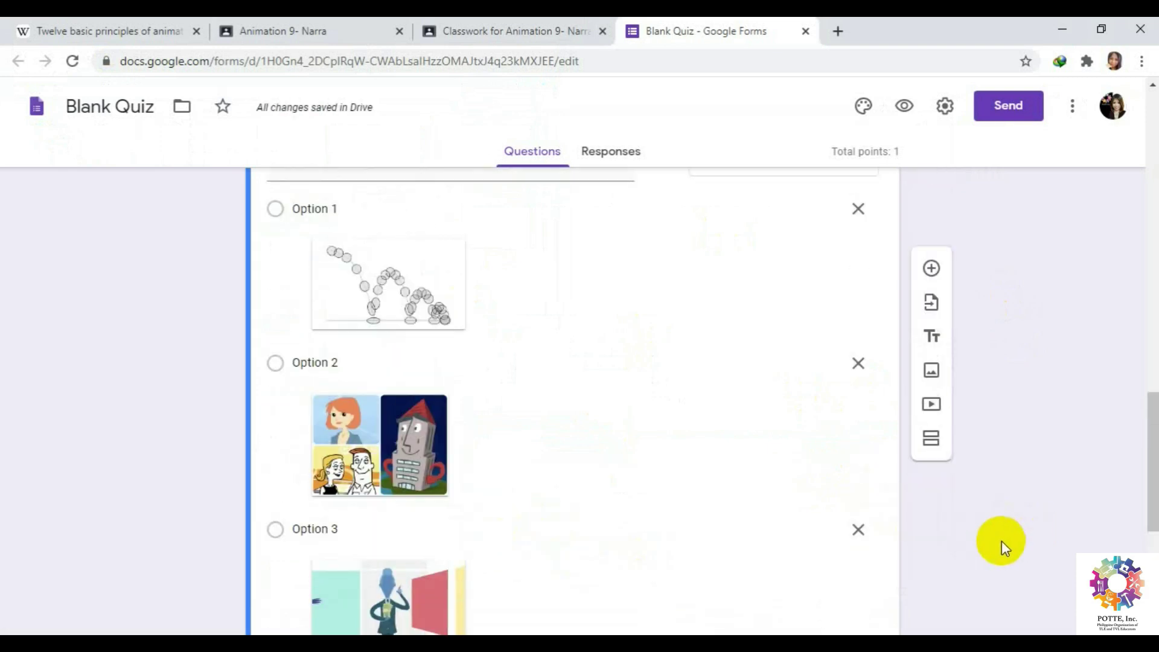
pyautogui.scroll(-3, 890, 537)
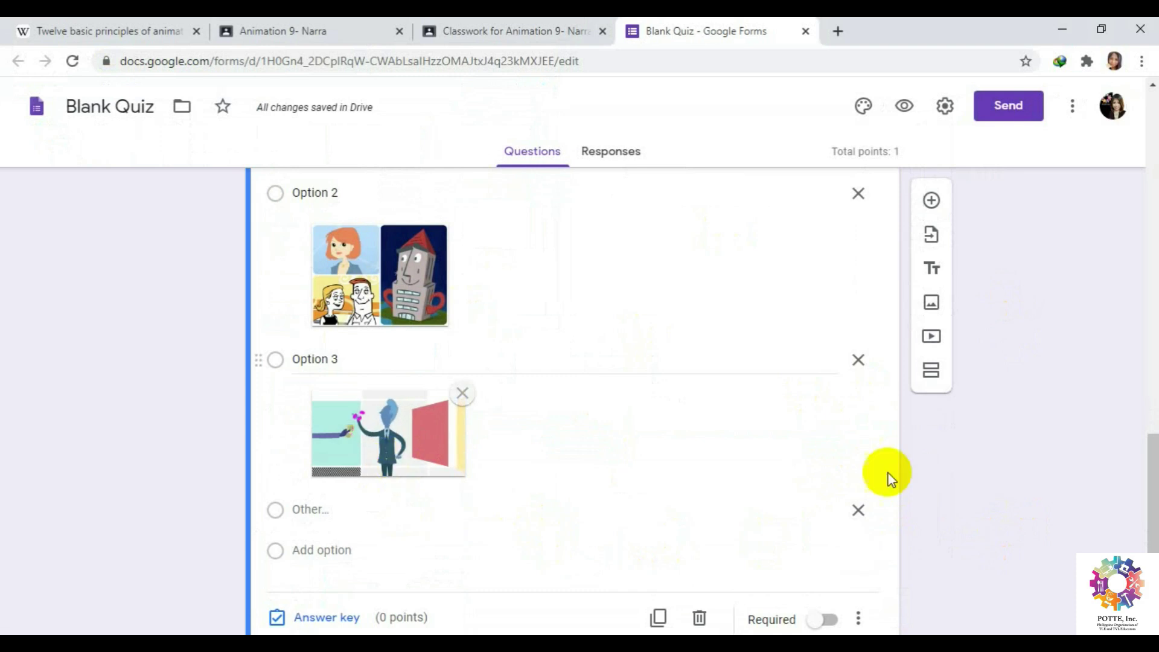
pyautogui.scroll(3, 948, 509)
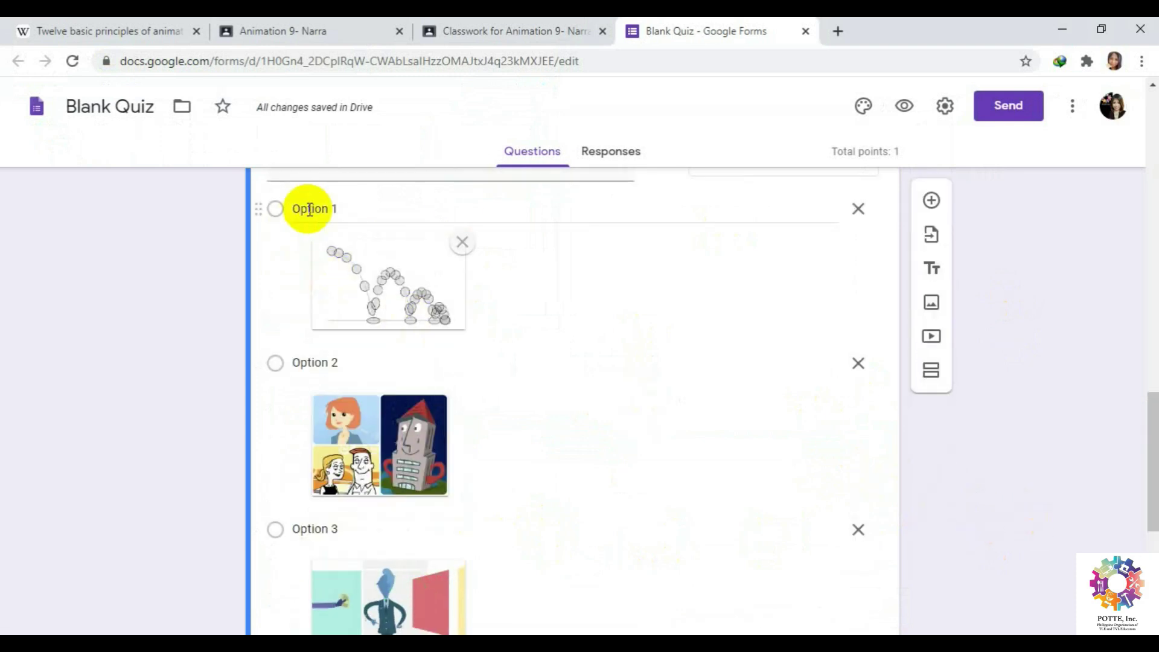
pyautogui.scroll(3, 349, 335)
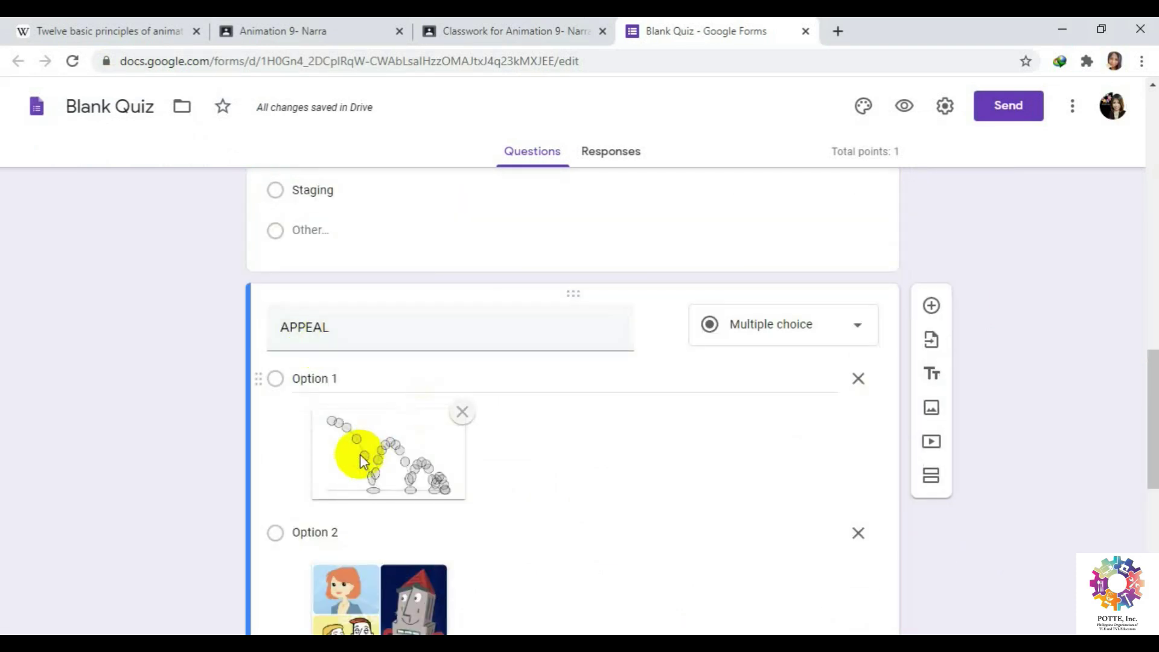
pyautogui.scroll(-4, 360, 454)
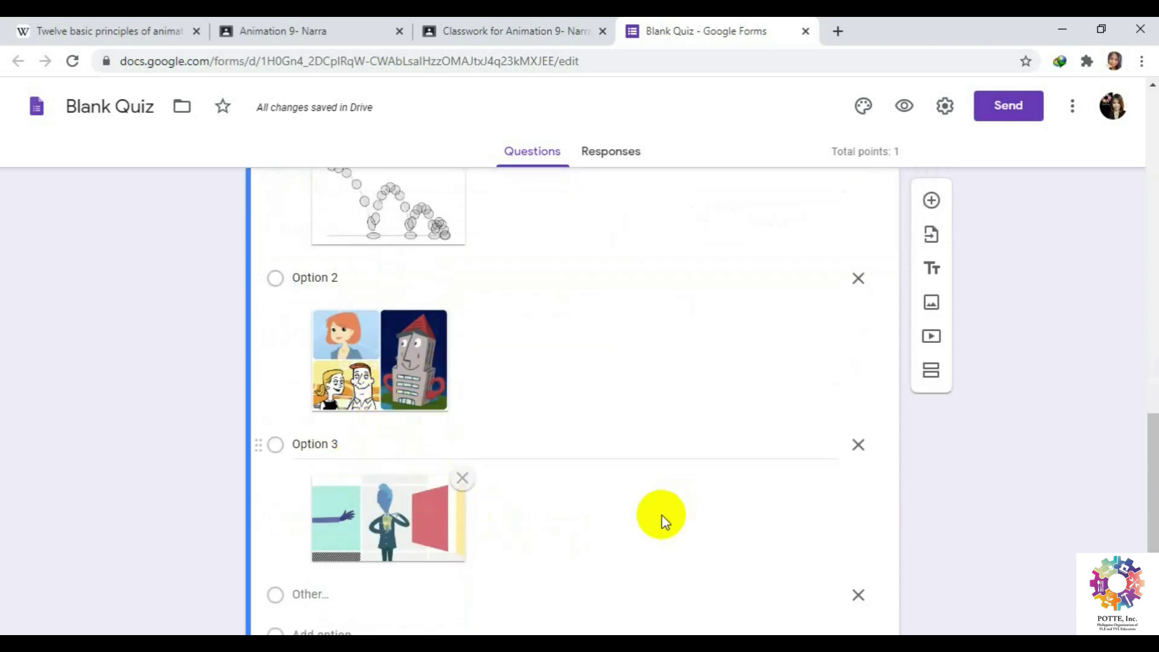
pyautogui.scroll(2, 660, 514)
pyautogui.scroll(1, 262, 310)
pyautogui.click(336, 241)
pyautogui.doubleClick(341, 240)
pyautogui.click(355, 242)
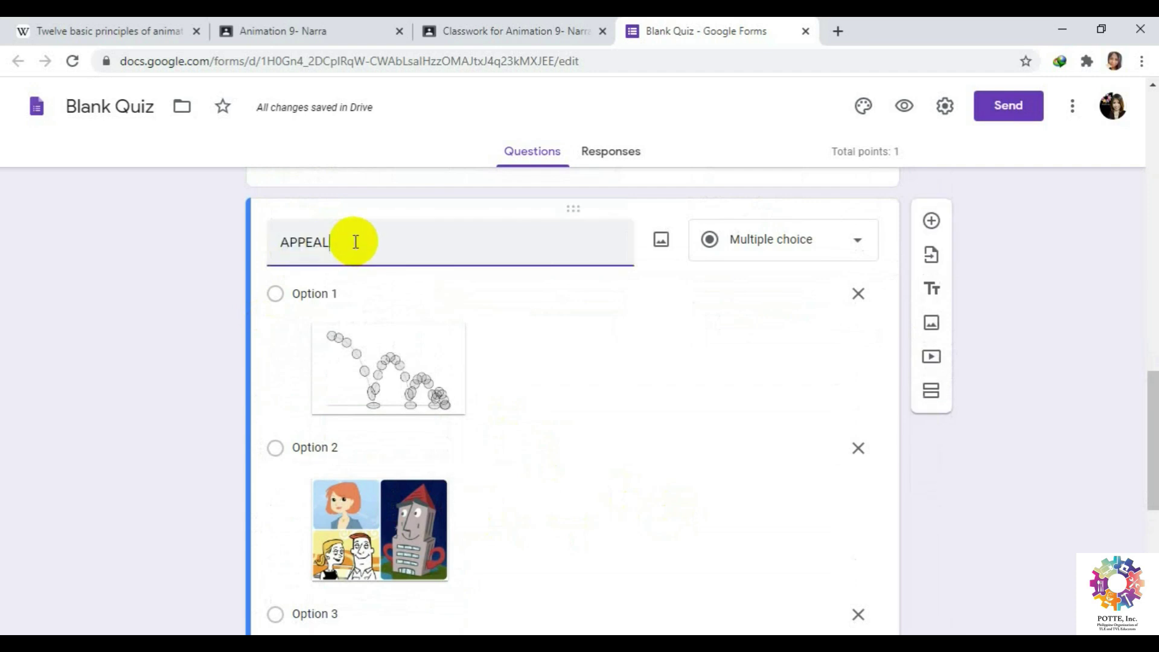
pyautogui.moveTo(332, 241); pyautogui.dragTo(261, 241)
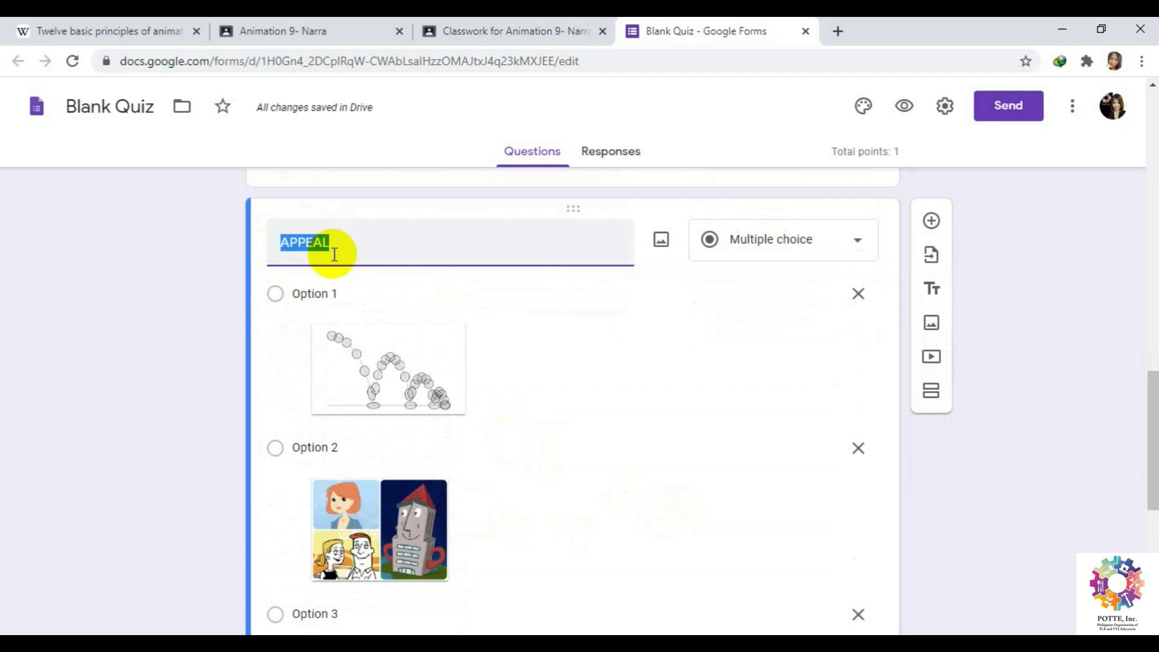
pyautogui.scroll(-7, 525, 365)
pyautogui.scroll(5, 528, 363)
pyautogui.scroll(-5, 459, 410)
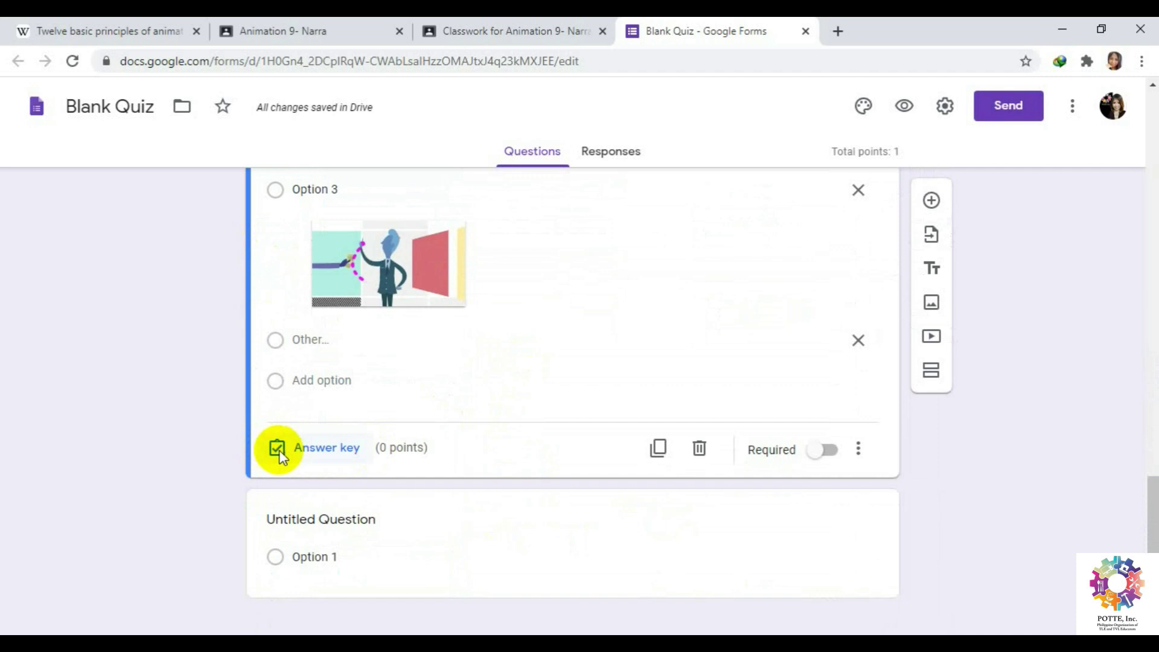
# Mark Option 2 as the APPEAL question's correct answer, worth 3 points.
pyautogui.click(279, 450)
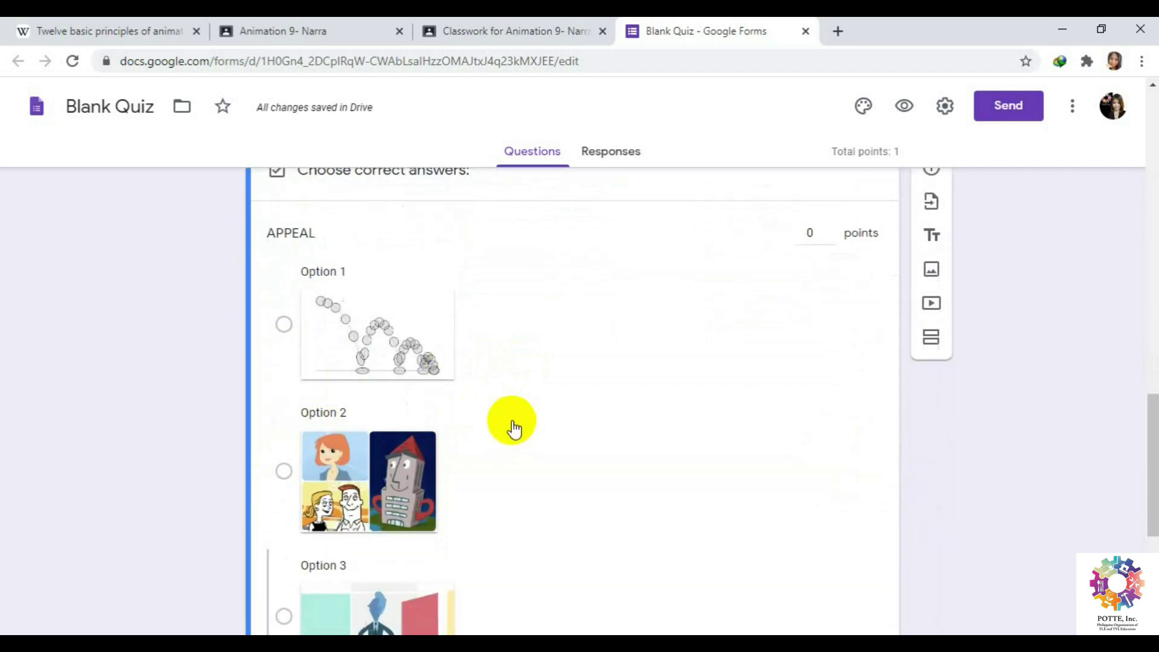
pyautogui.scroll(-4, 298, 485)
pyautogui.scroll(4, 279, 382)
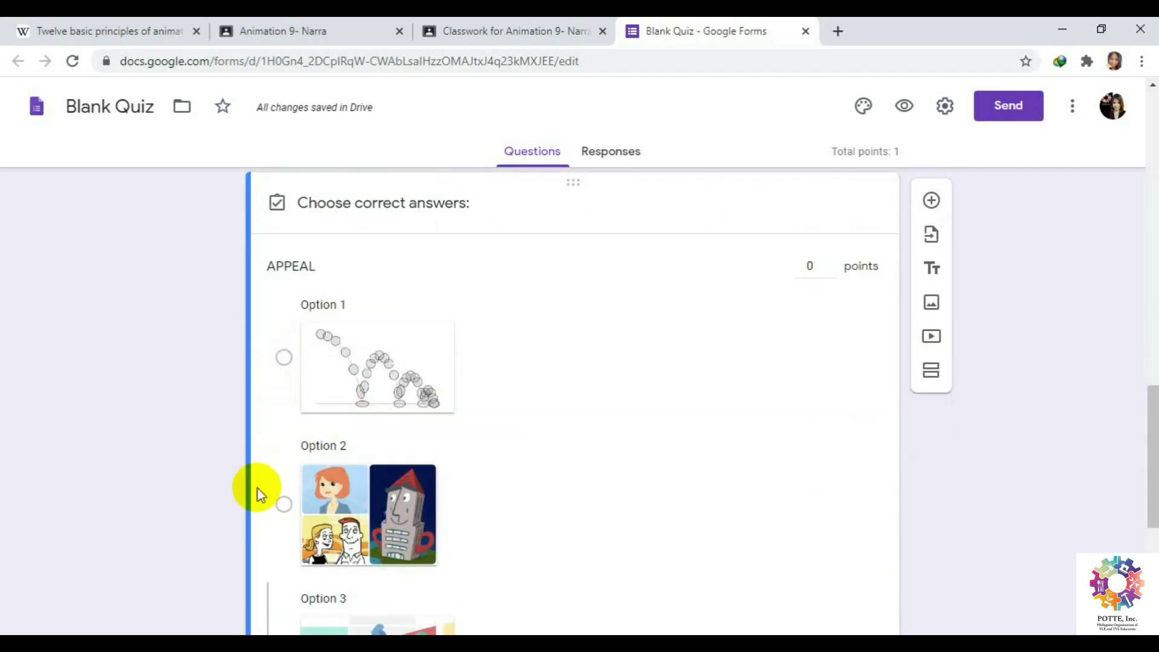
pyautogui.click(284, 503)
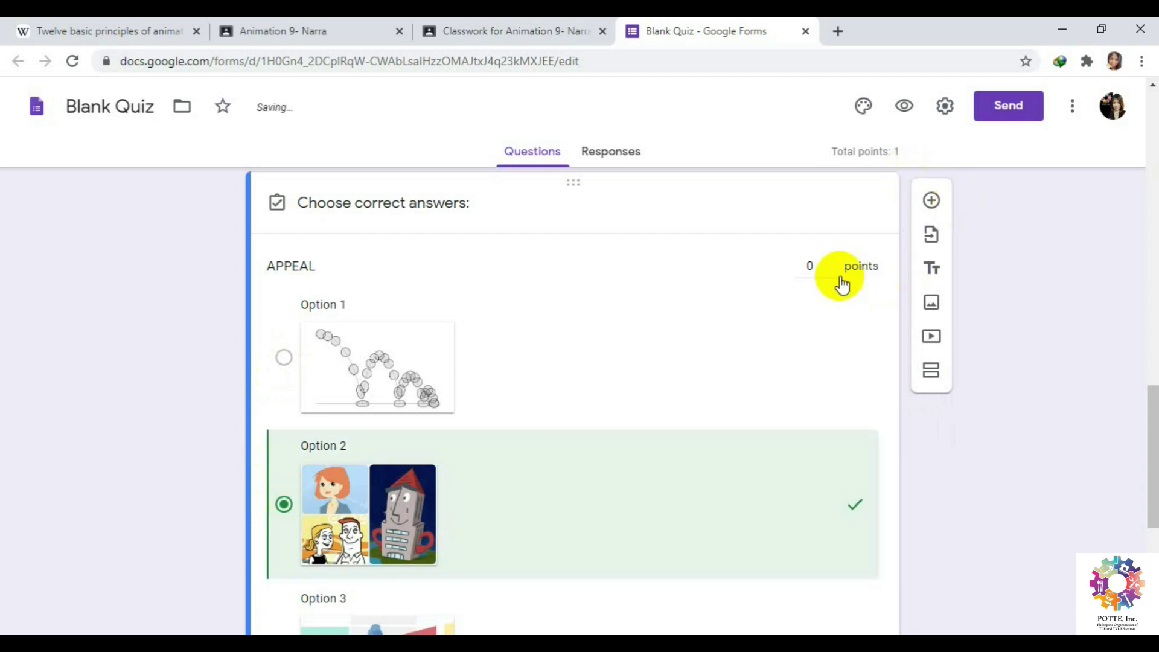
pyautogui.click(832, 262)
pyautogui.click(831, 262)
pyautogui.click(832, 262)
pyautogui.click(831, 262)
pyautogui.click(831, 262)
pyautogui.click(832, 262)
pyautogui.scroll(-5, 896, 412)
pyautogui.click(876, 437)
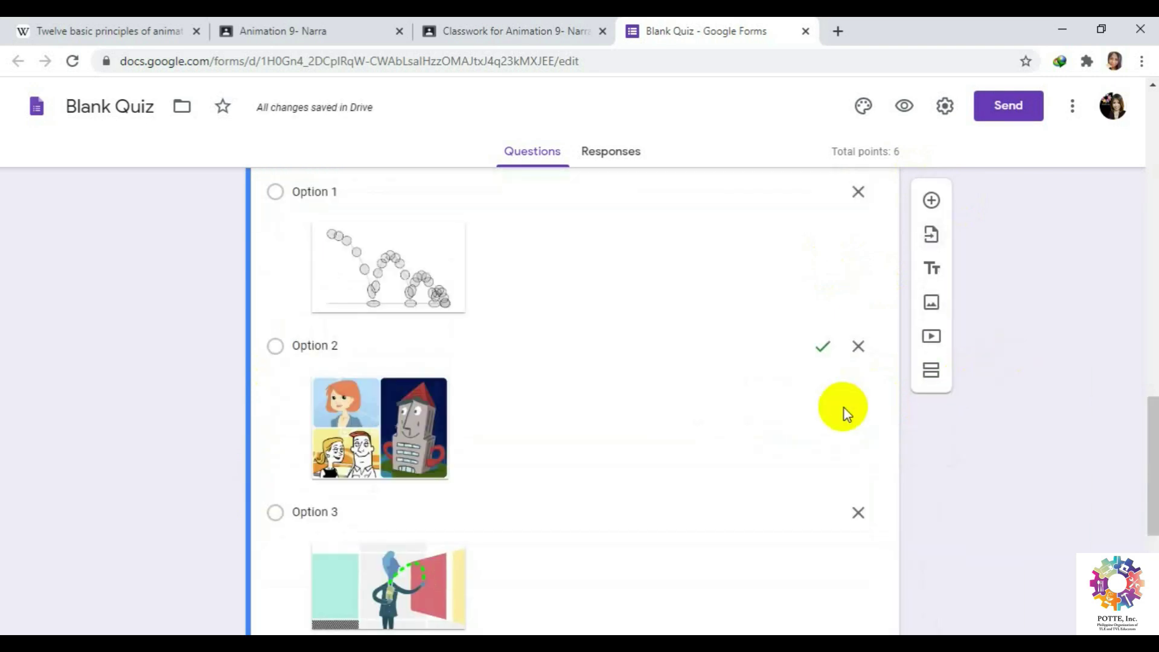
pyautogui.scroll(-10, 997, 436)
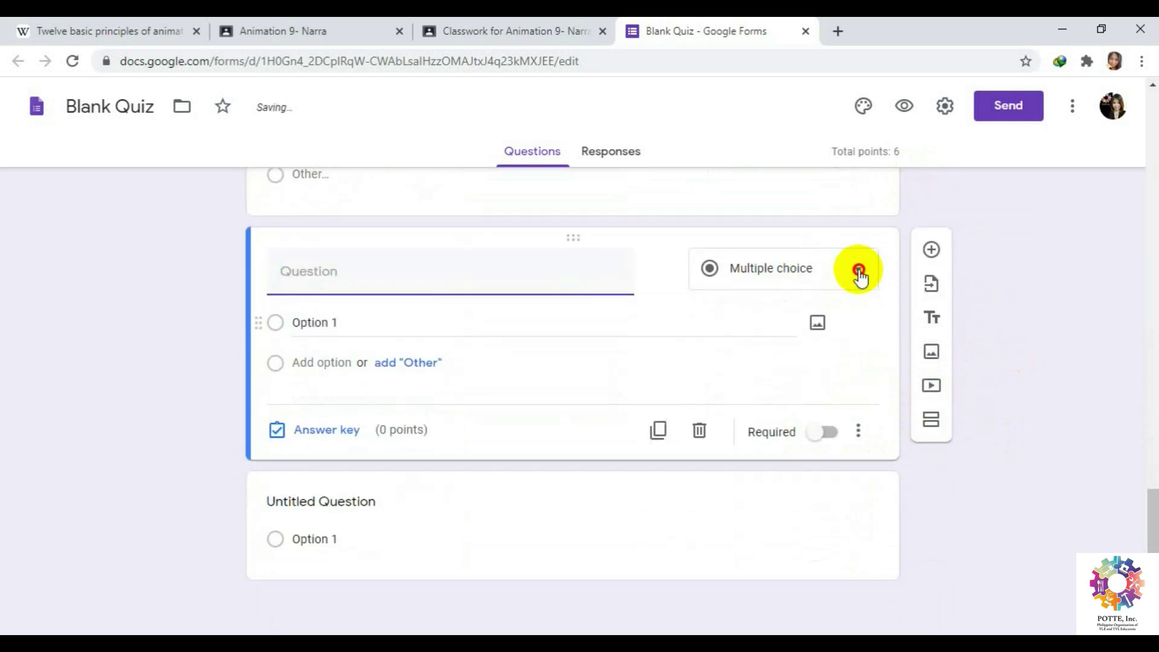
# Make the new question a Checkboxes question titled 'Select the principles of animation'.
pyautogui.click(857, 275)
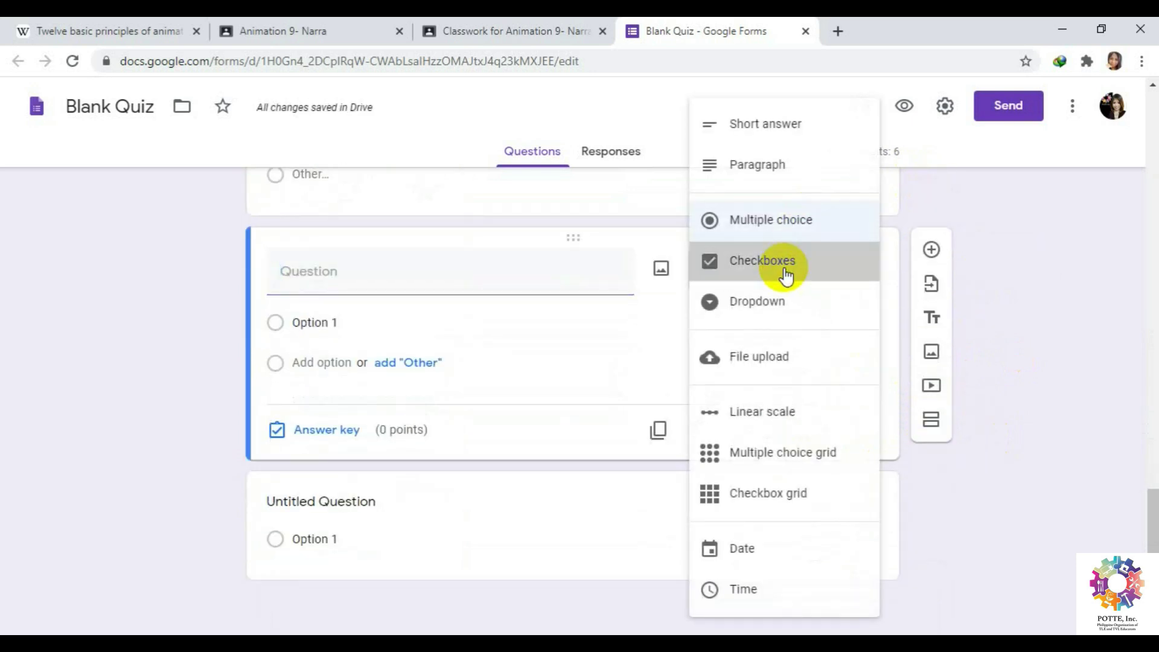
pyautogui.click(785, 276)
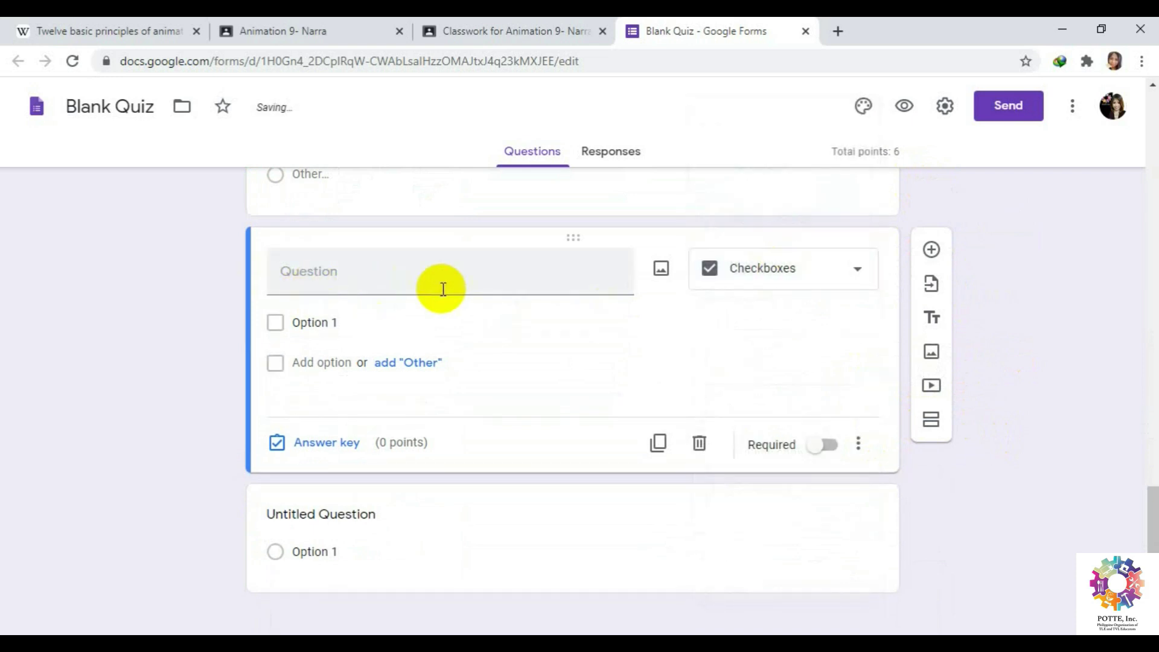
pyautogui.click(387, 279)
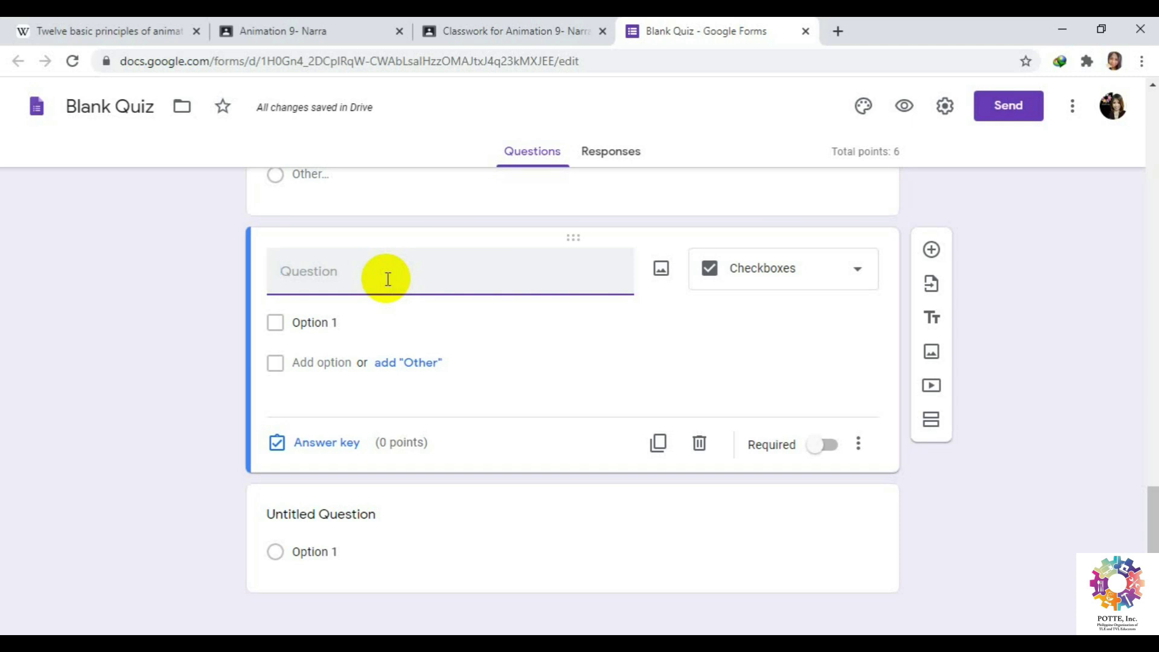
pyautogui.write('s')
pyautogui.press('BackSpace')
pyautogui.write('Select the ')
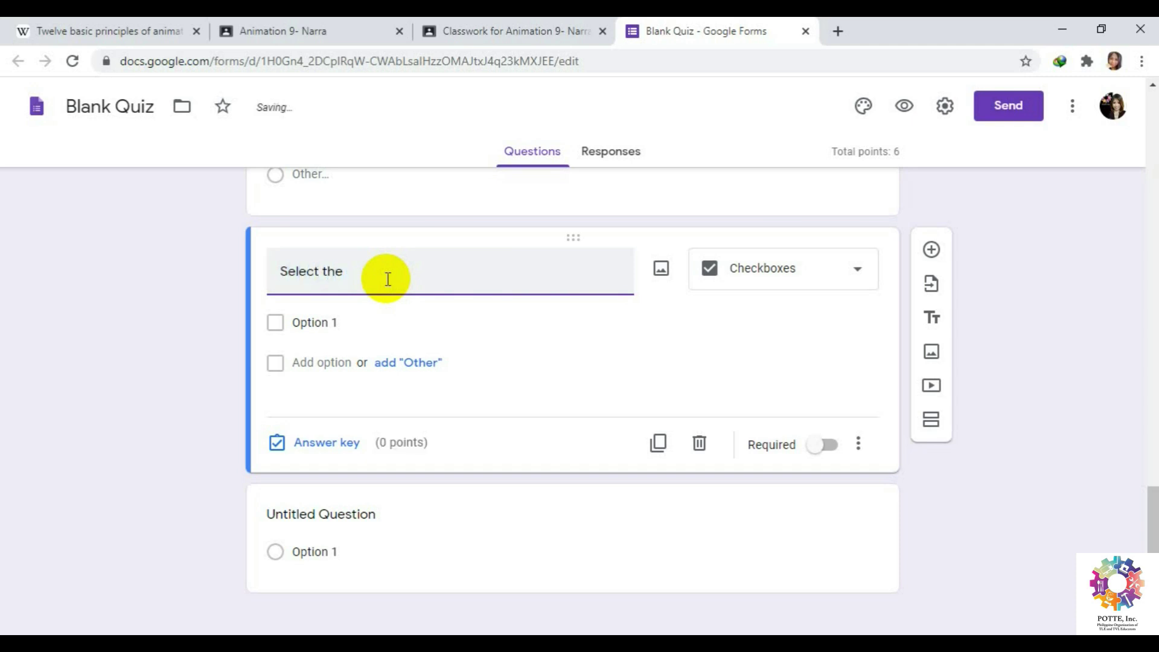
pyautogui.write('principles o')
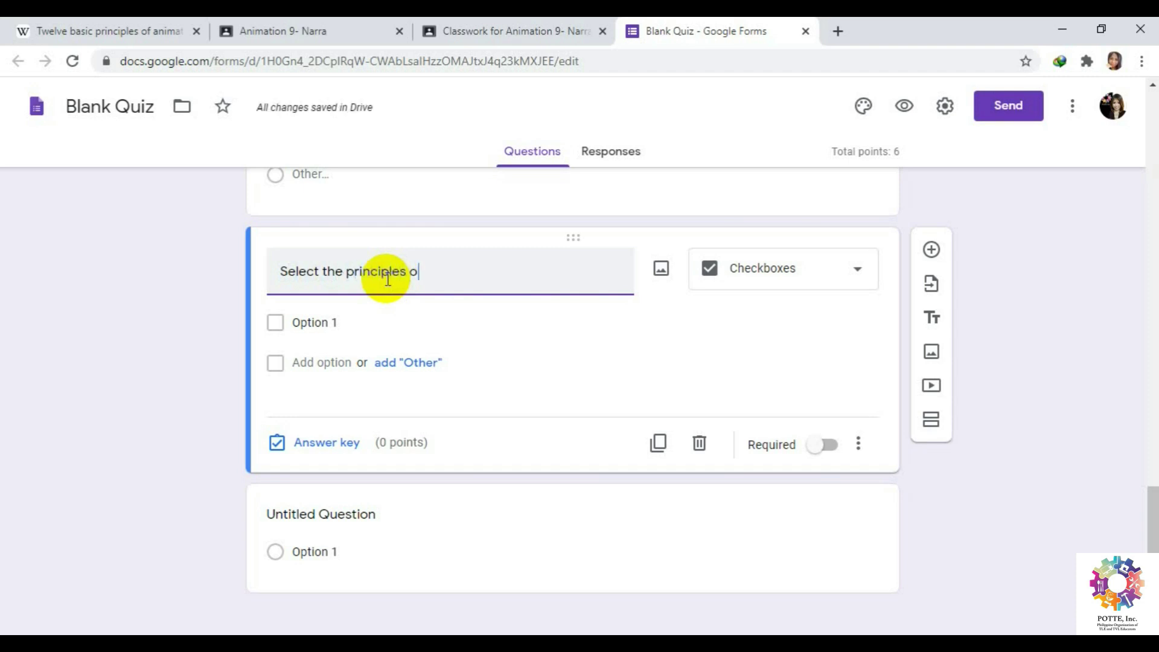
pyautogui.write('f animation')
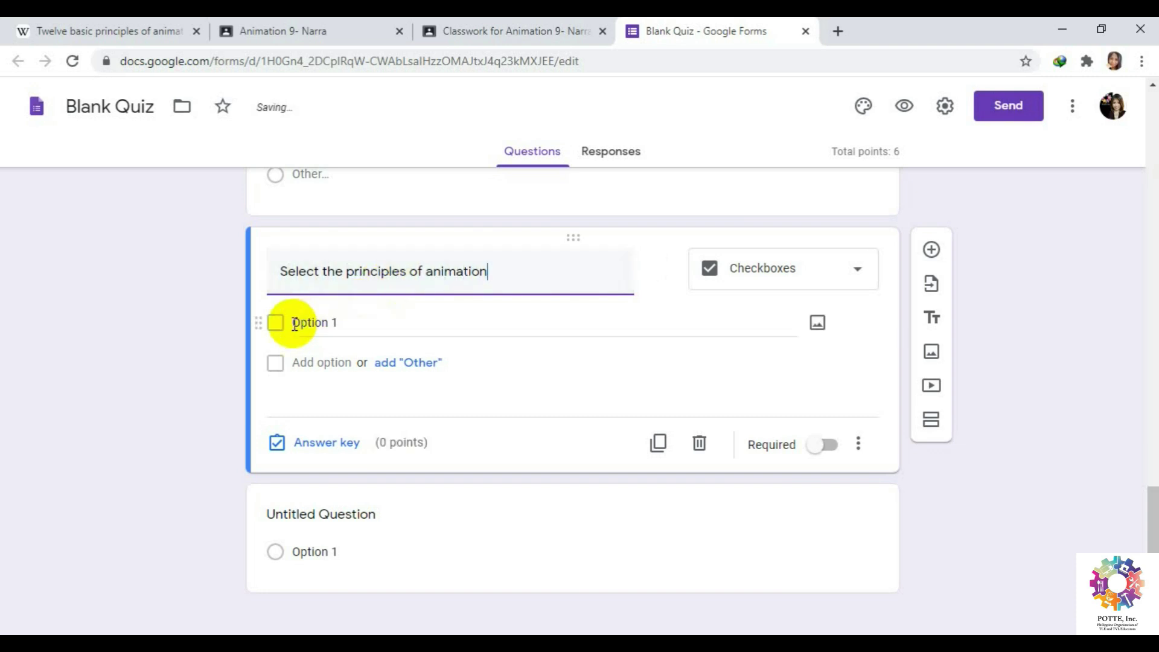
# Set the first option to ARC and add an Other choice.
pyautogui.click(388, 322)
pyautogui.click(355, 322)
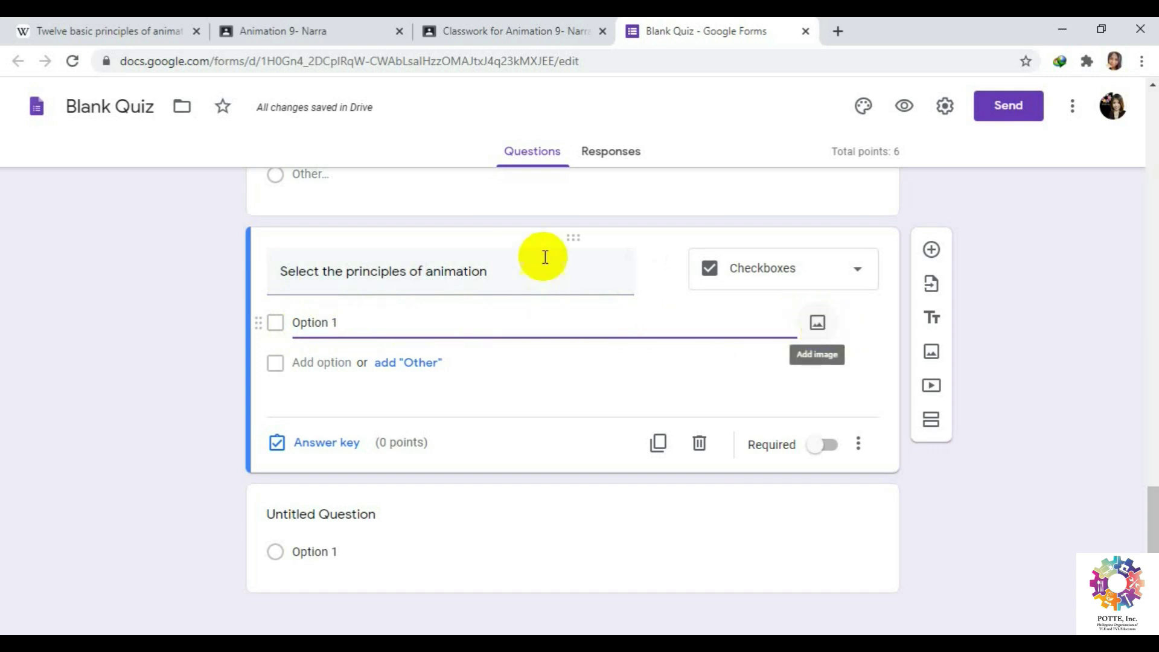
pyautogui.moveTo(360, 318); pyautogui.dragTo(289, 319)
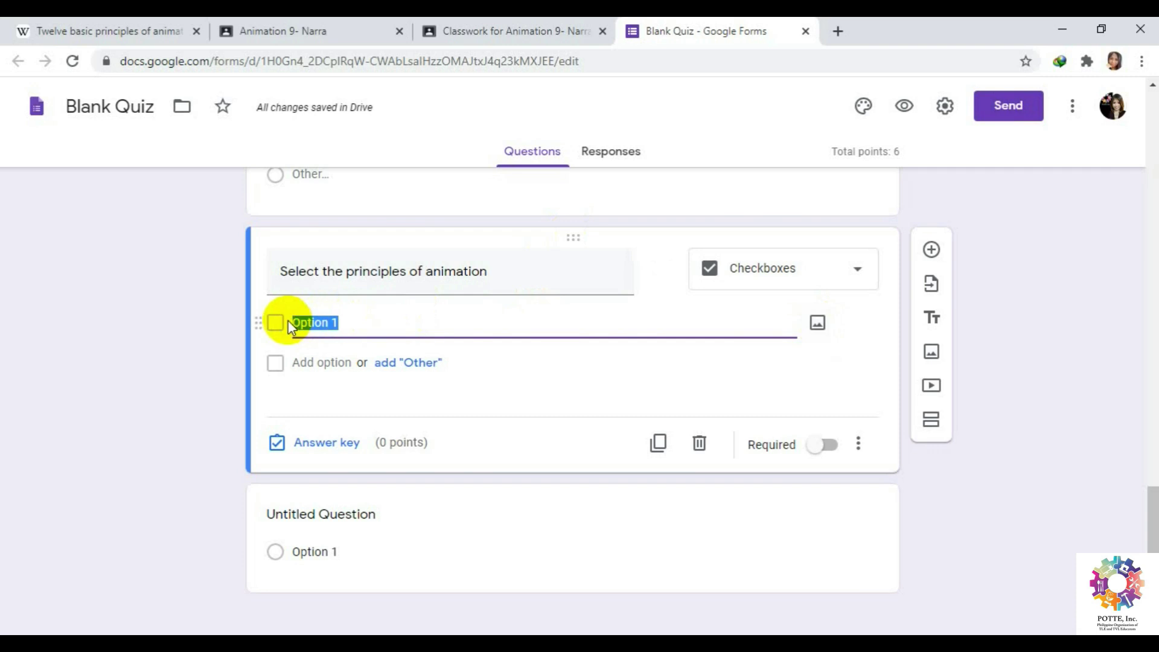
pyautogui.write('arc')
pyautogui.press('BackSpace')
pyautogui.press('BackSpace')
pyautogui.press('BackSpace')
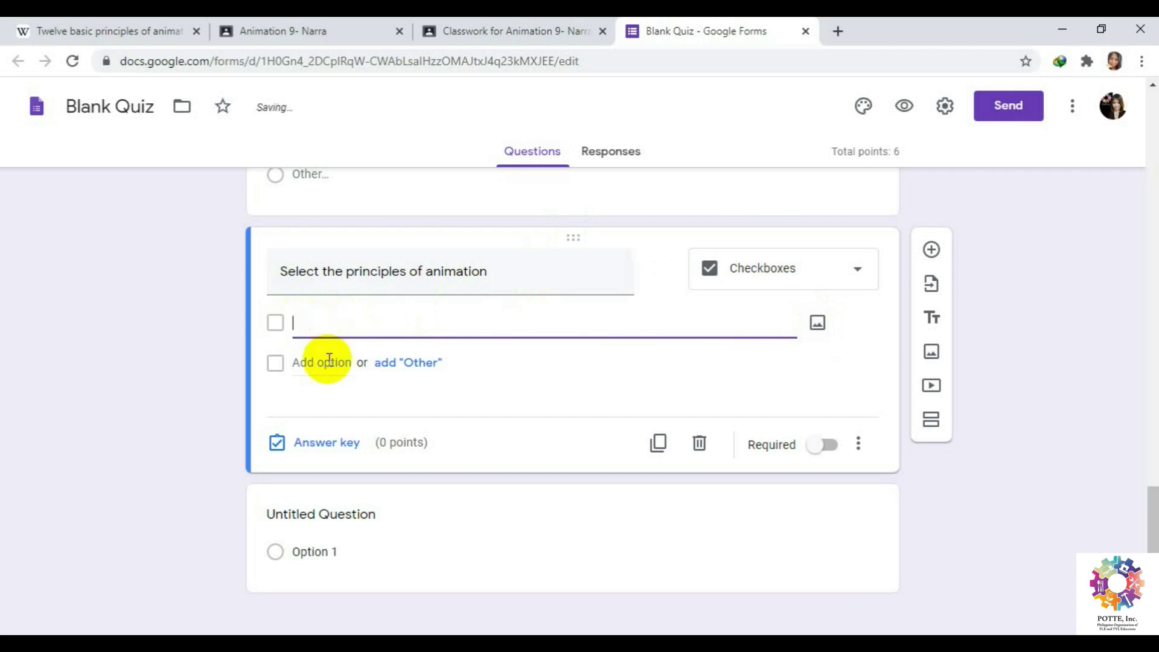
pyautogui.write('ARC')
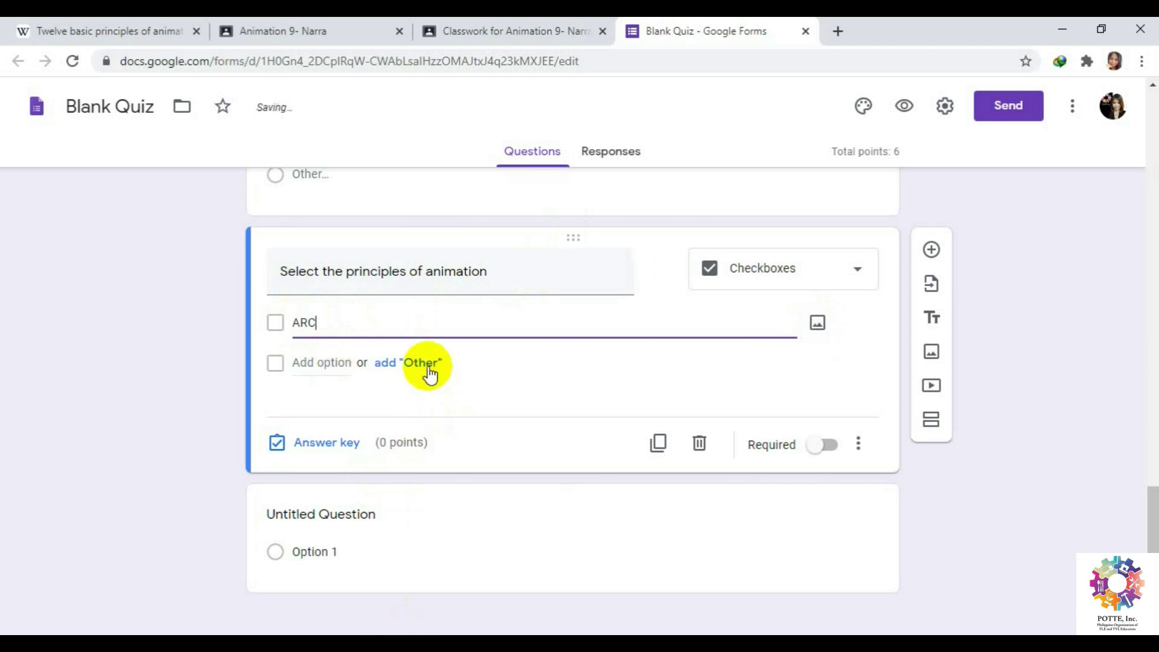
pyautogui.click(430, 365)
# Add the options APPEAL, STAGING and KEY FRAME.
pyautogui.click(310, 404)
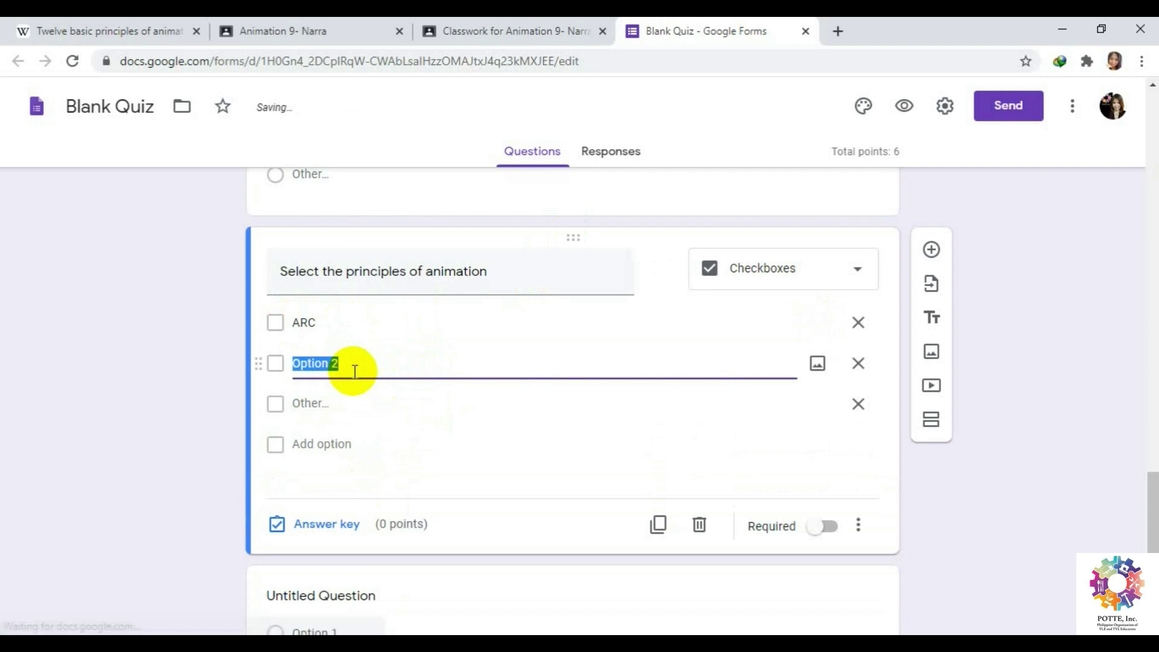
pyautogui.write('APPEAL')
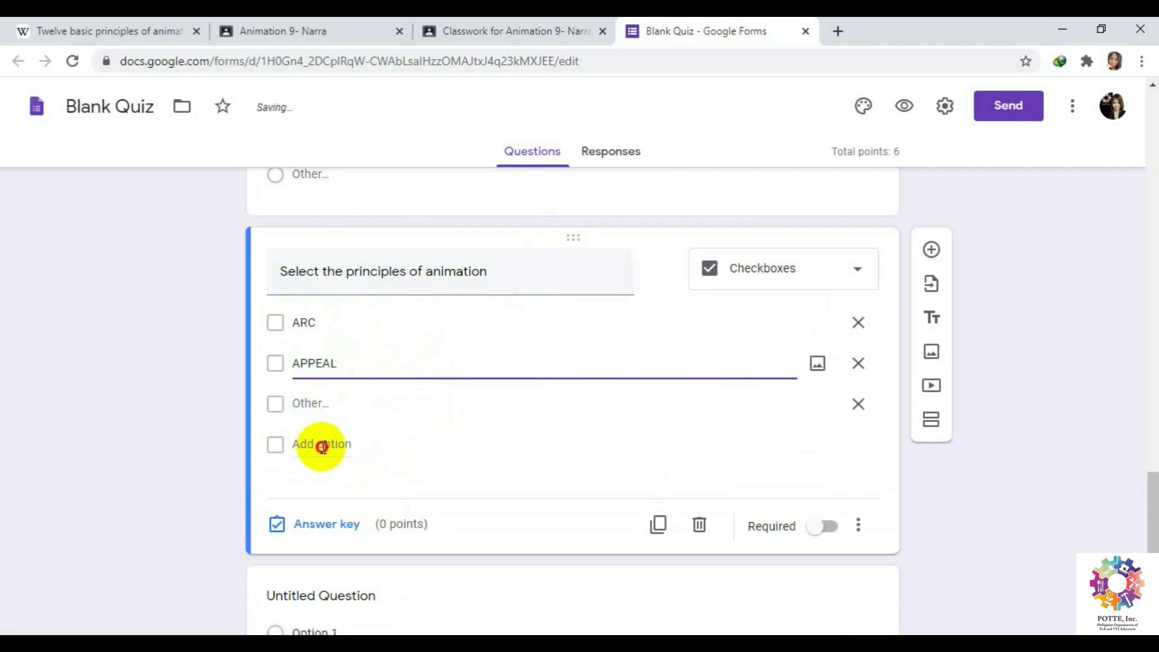
pyautogui.press('Return')
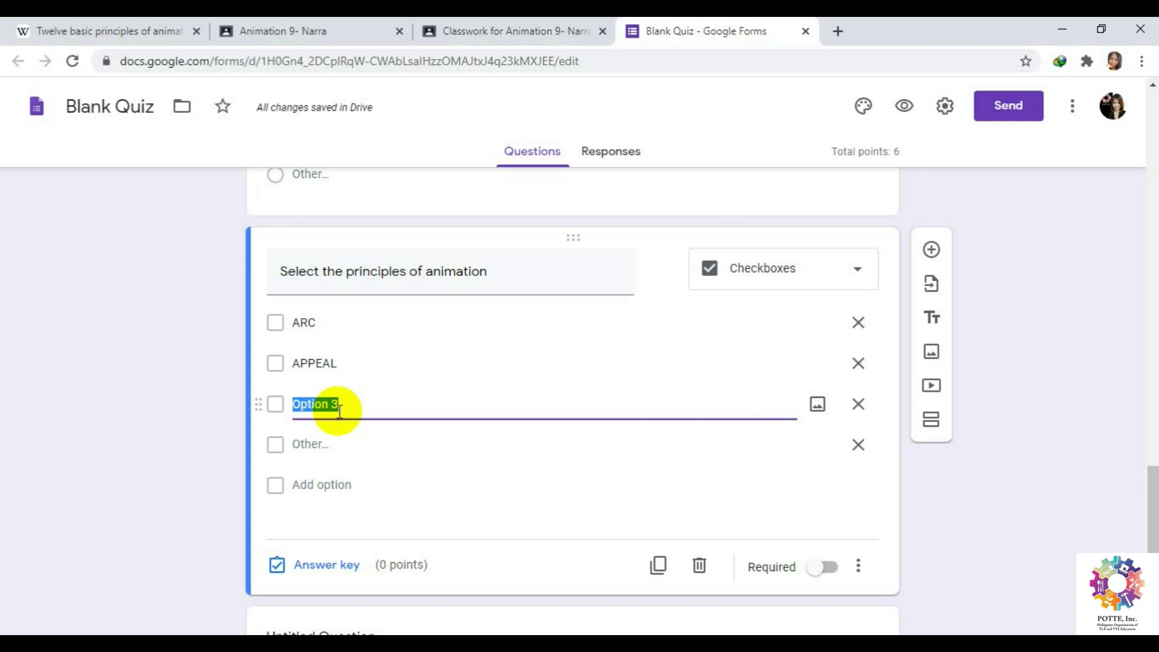
pyautogui.write('STAGING')
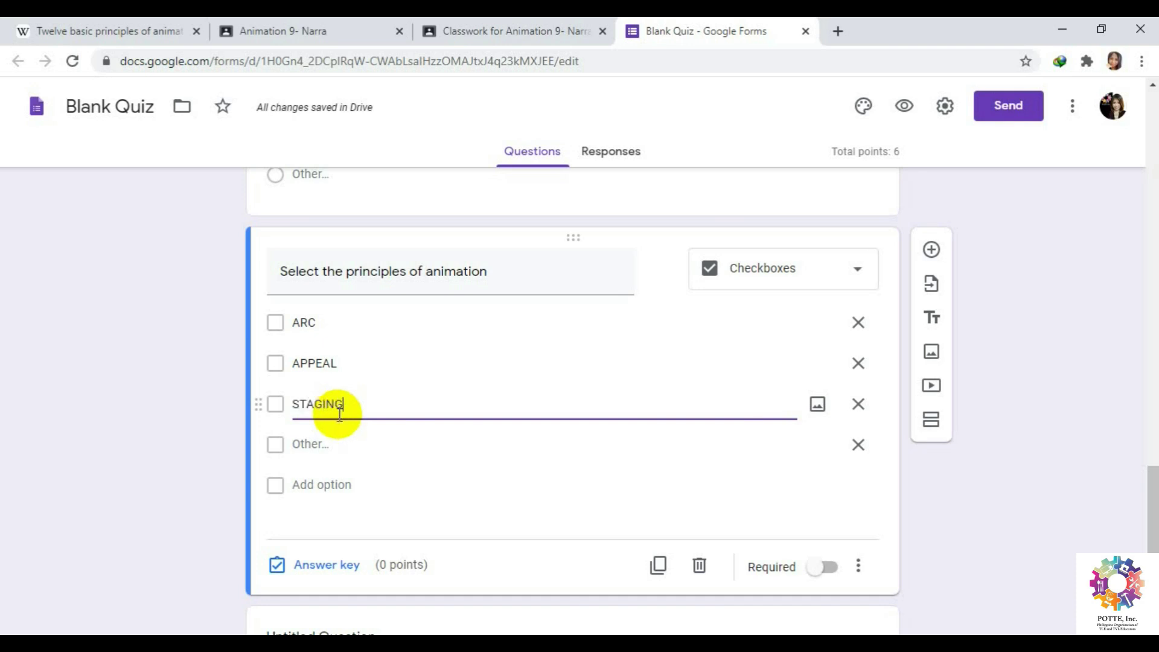
pyautogui.click(346, 453)
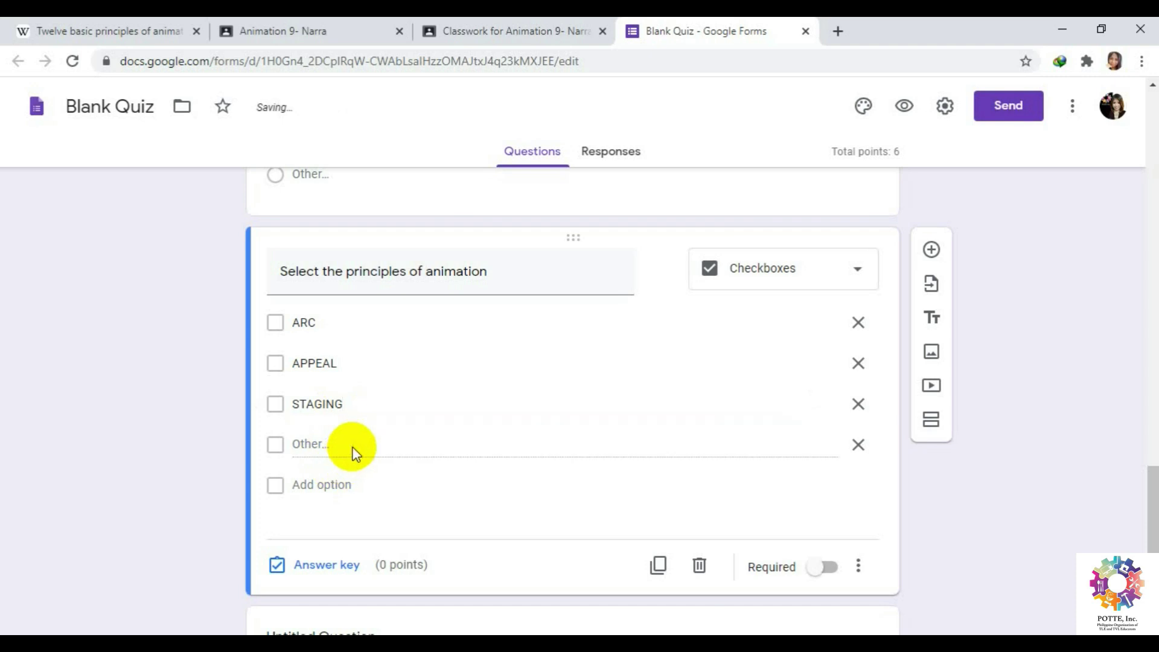
pyautogui.click(329, 483)
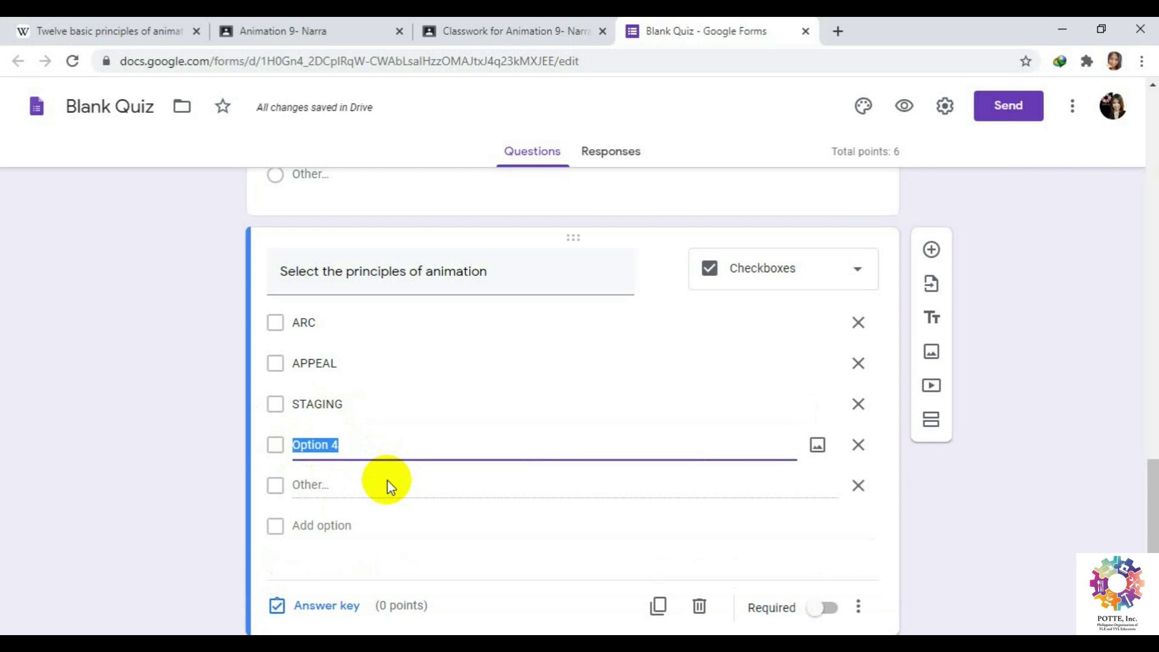
pyautogui.write('KEY FRAME')
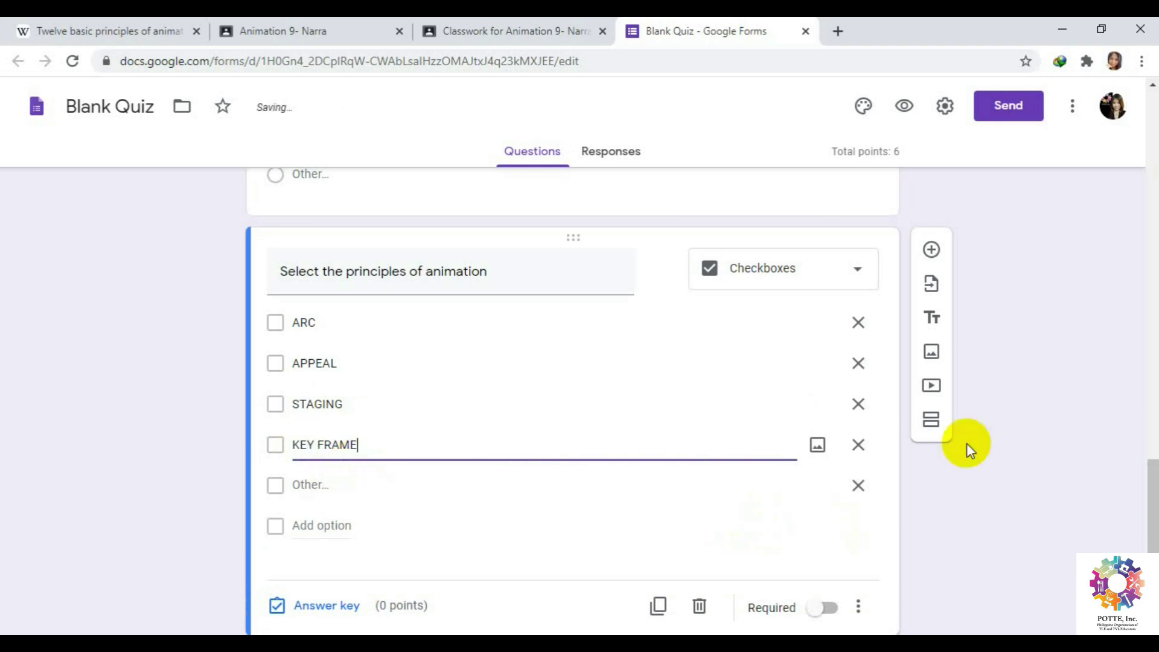
# In the answer key, tick ARC, APPEAL and STAGING as correct for 3 points.
pyautogui.click(306, 606)
pyautogui.click(284, 360)
pyautogui.click(283, 398)
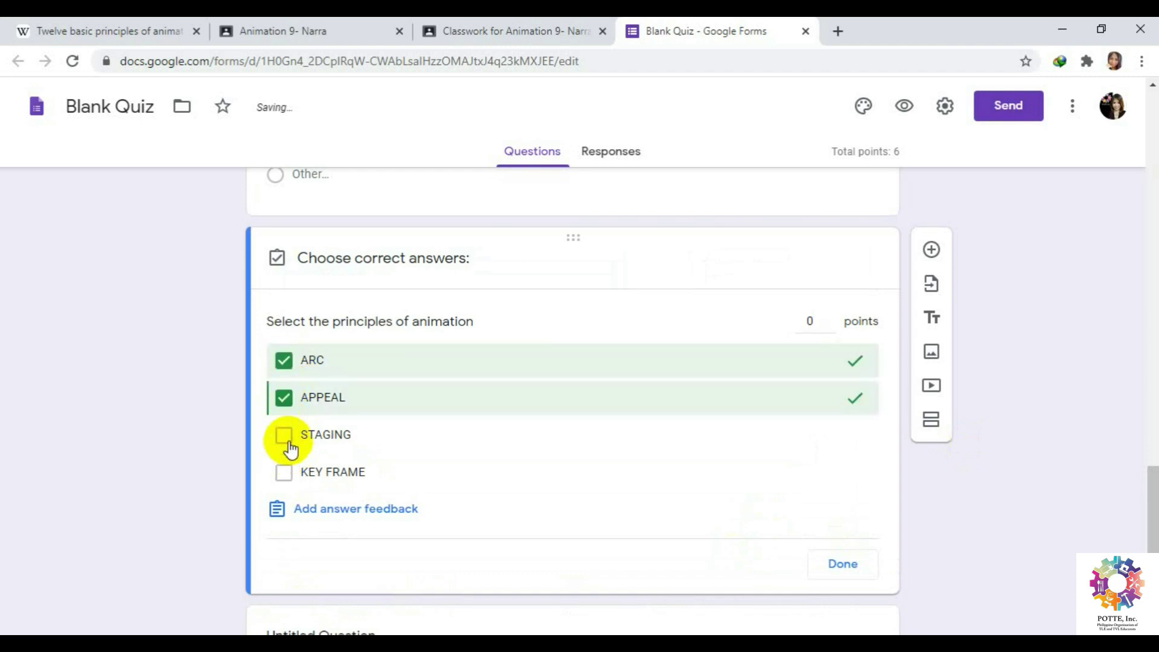
pyautogui.click(285, 435)
pyautogui.click(832, 320)
pyautogui.click(831, 320)
pyautogui.click(832, 320)
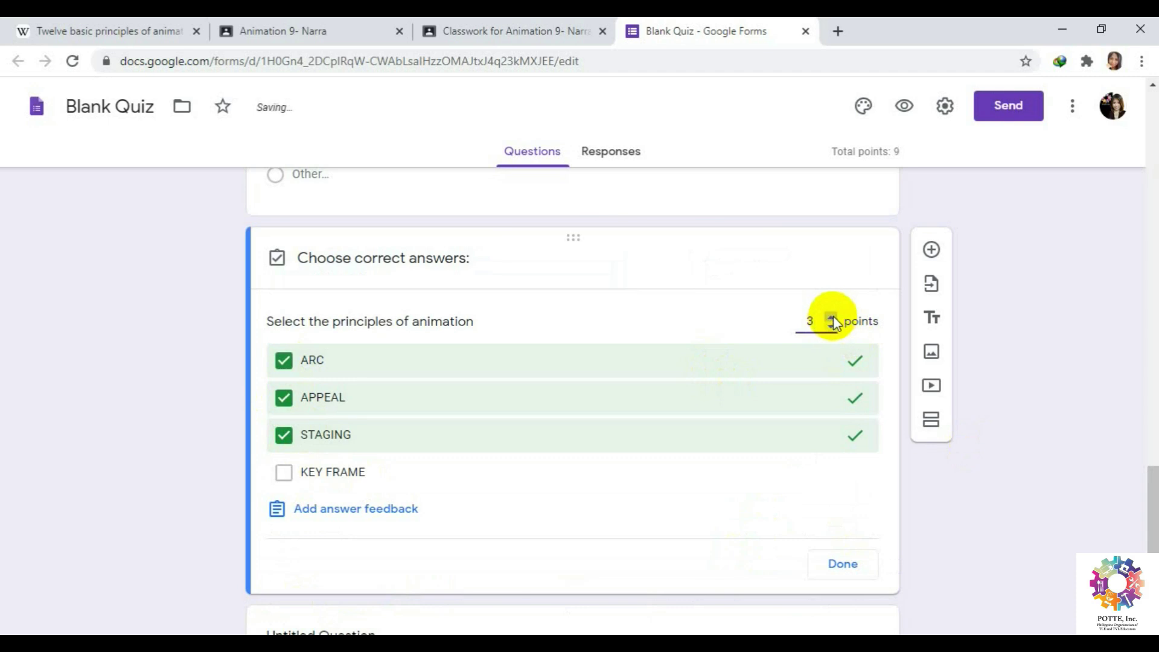
pyautogui.click(857, 562)
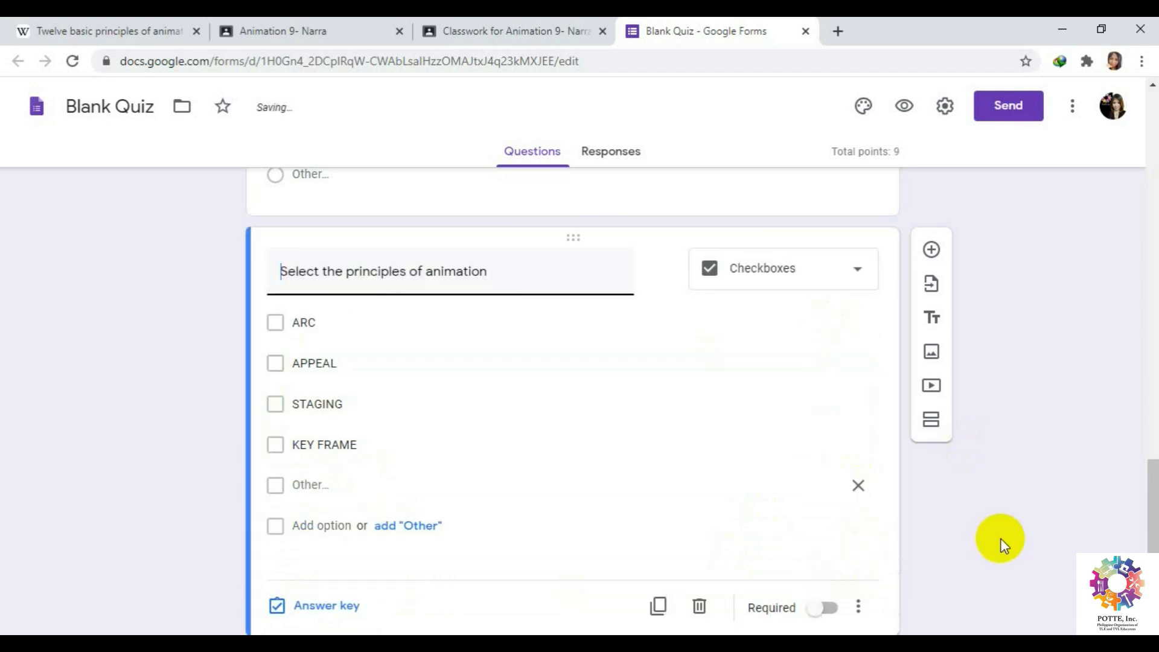
pyautogui.scroll(-3, 1001, 538)
pyautogui.scroll(15, 1017, 538)
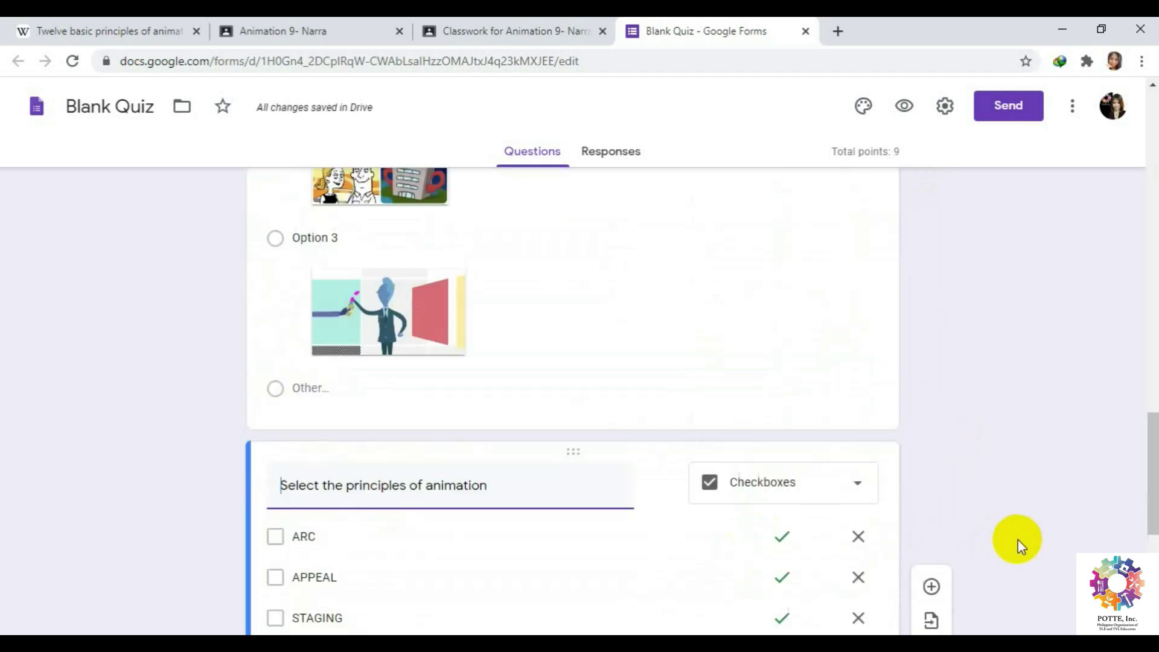
# Switch to the Responses tab to view the quiz's 0 responses.
pyautogui.scroll(10, 1005, 476)
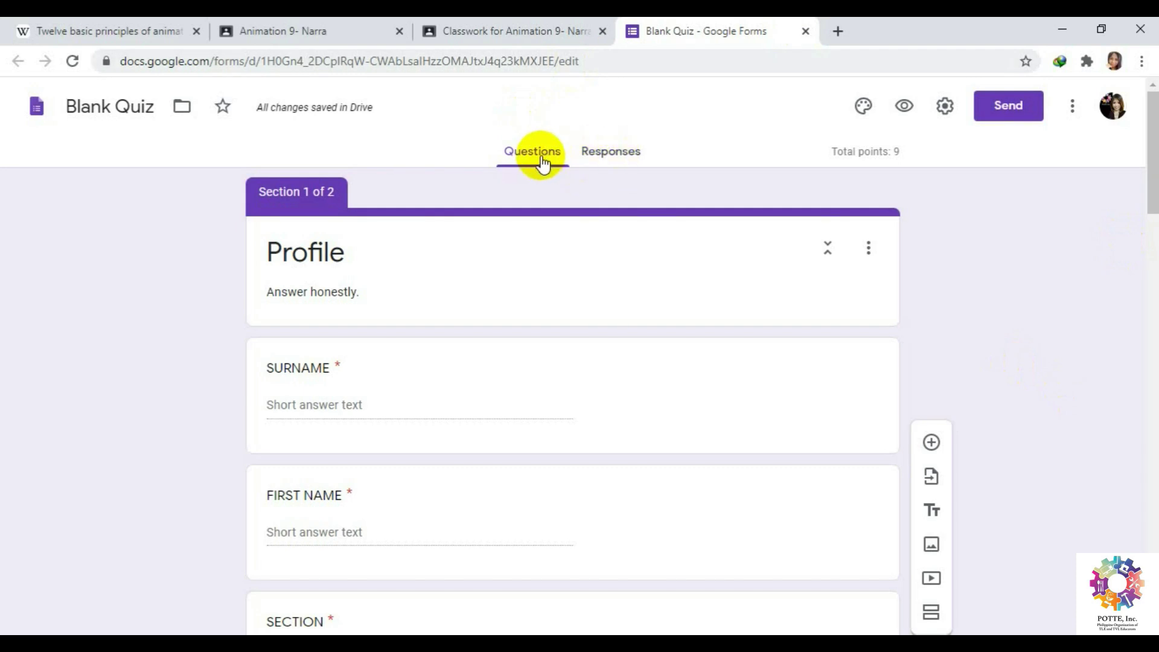
pyautogui.click(613, 153)
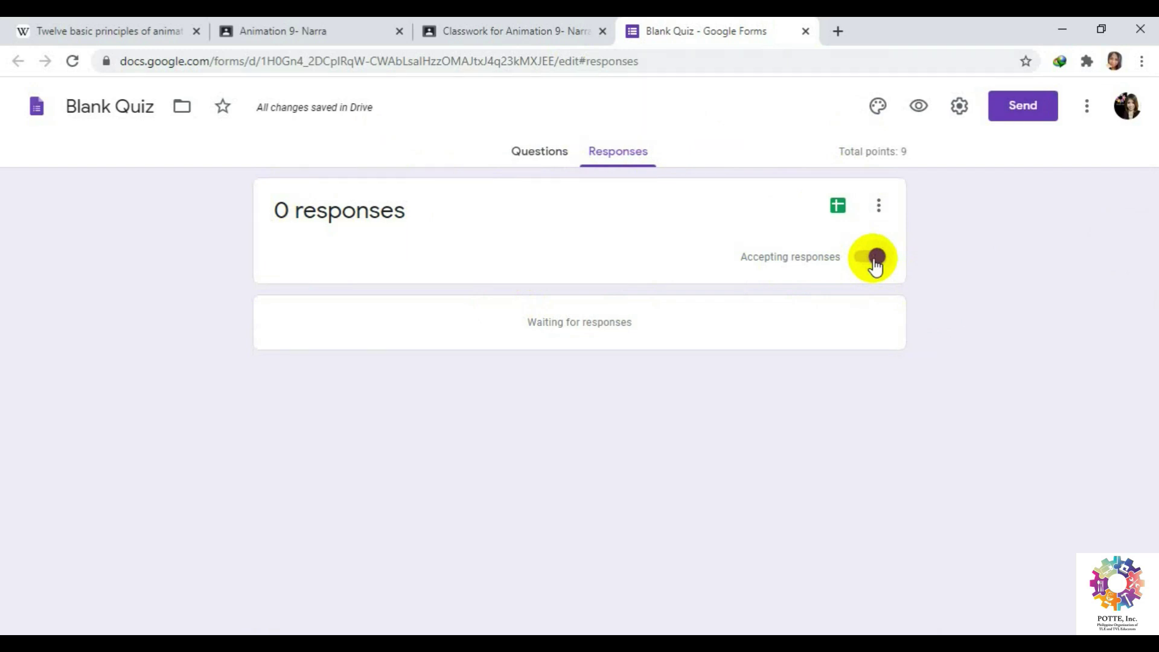
# Create a response spreadsheet named 'QUIZ 1: 12 Principles of Animation'.
pyautogui.click(838, 207)
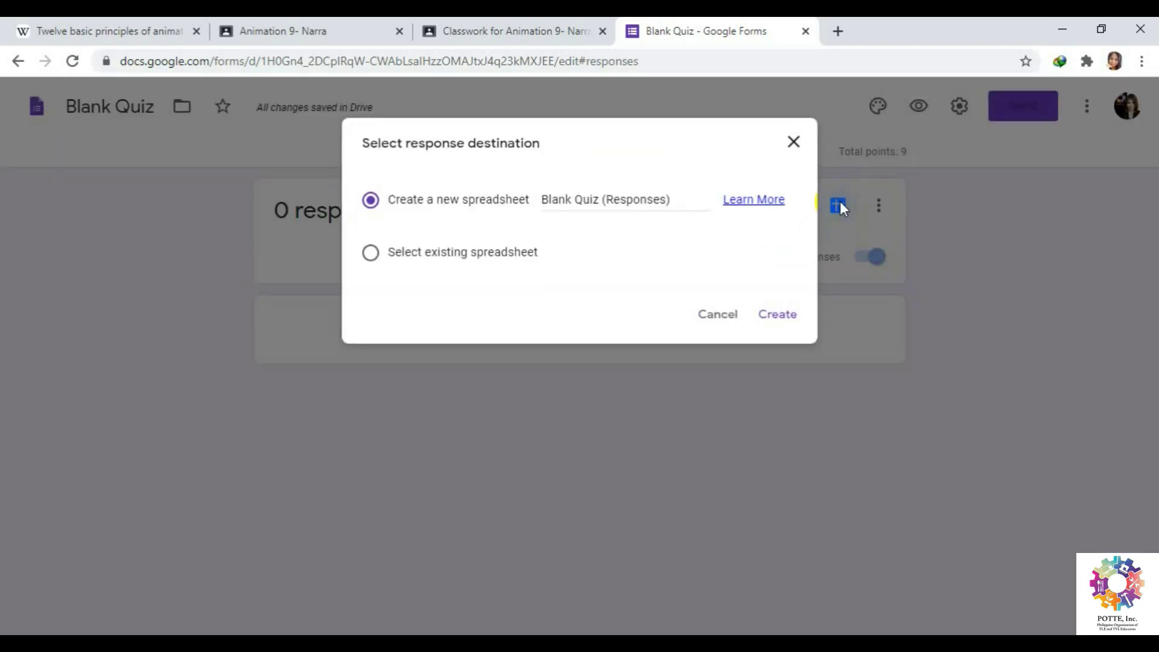
pyautogui.moveTo(671, 200); pyautogui.dragTo(535, 199)
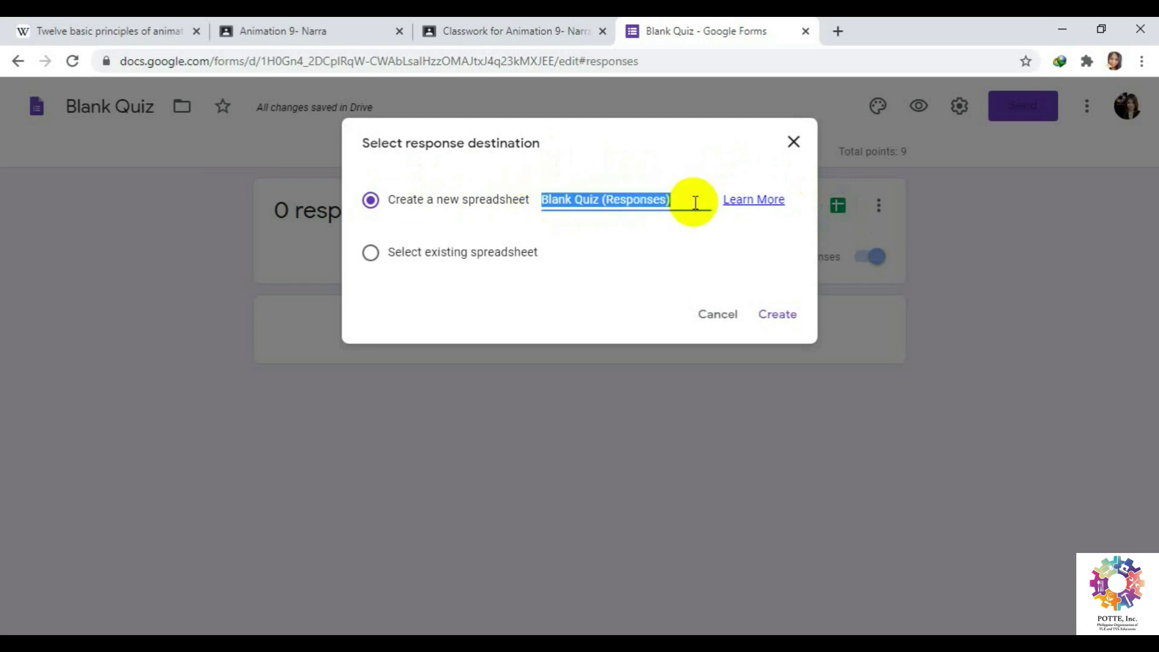
pyautogui.write('QUIZ 1: 12 Principles of An')
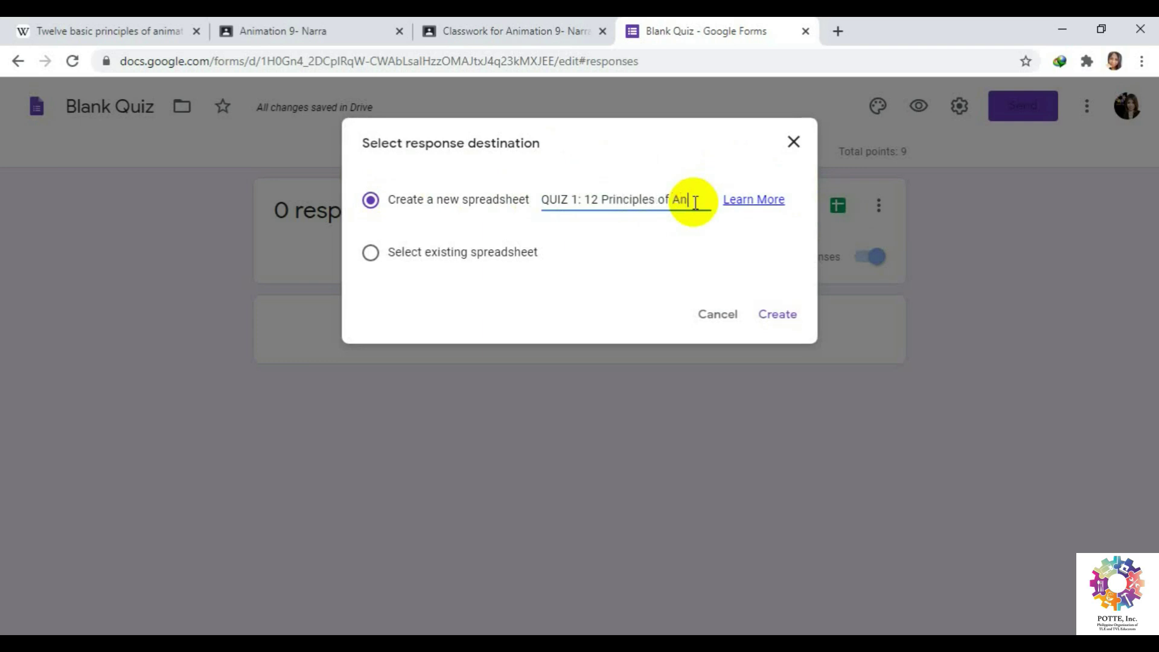
pyautogui.write('imation')
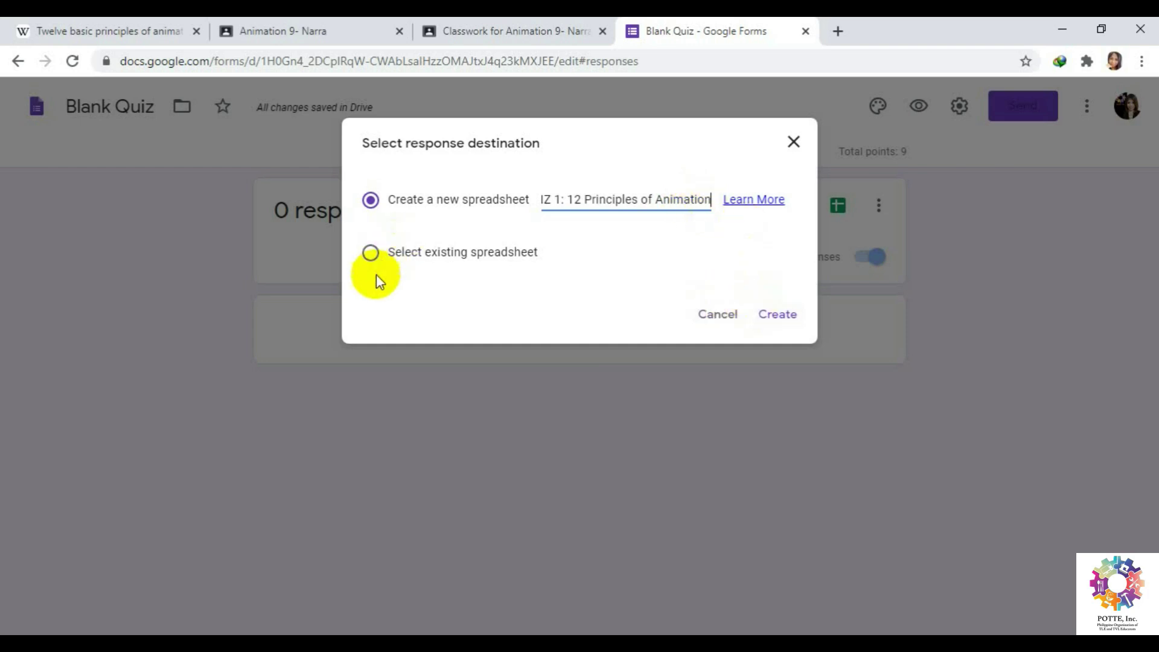
pyautogui.click(780, 313)
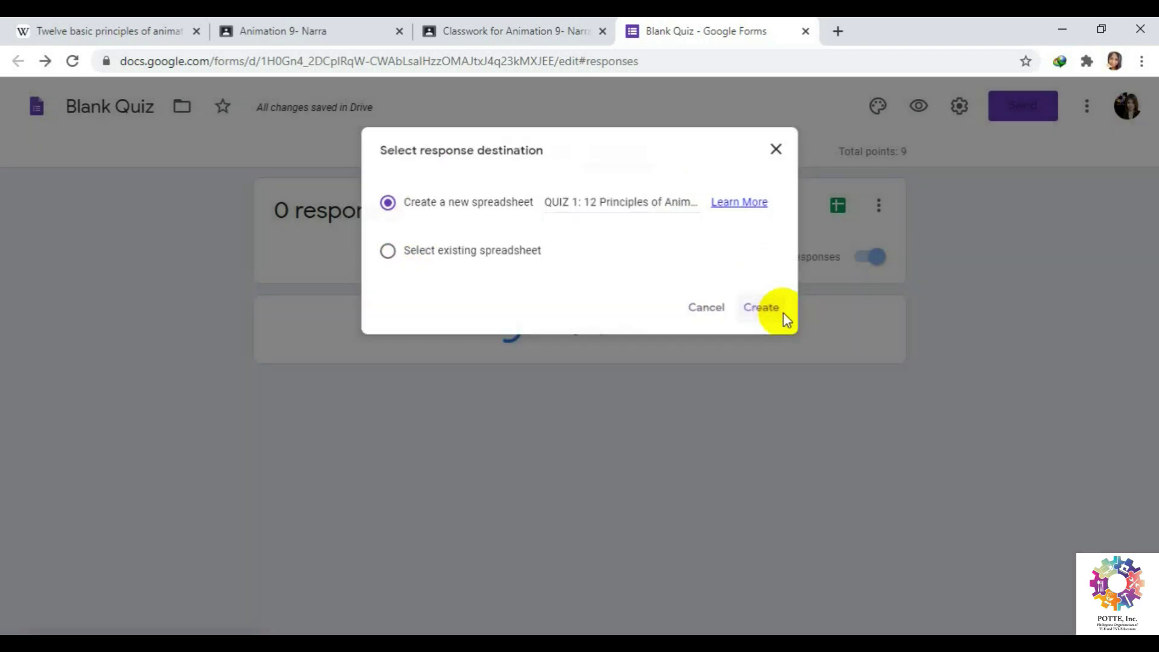
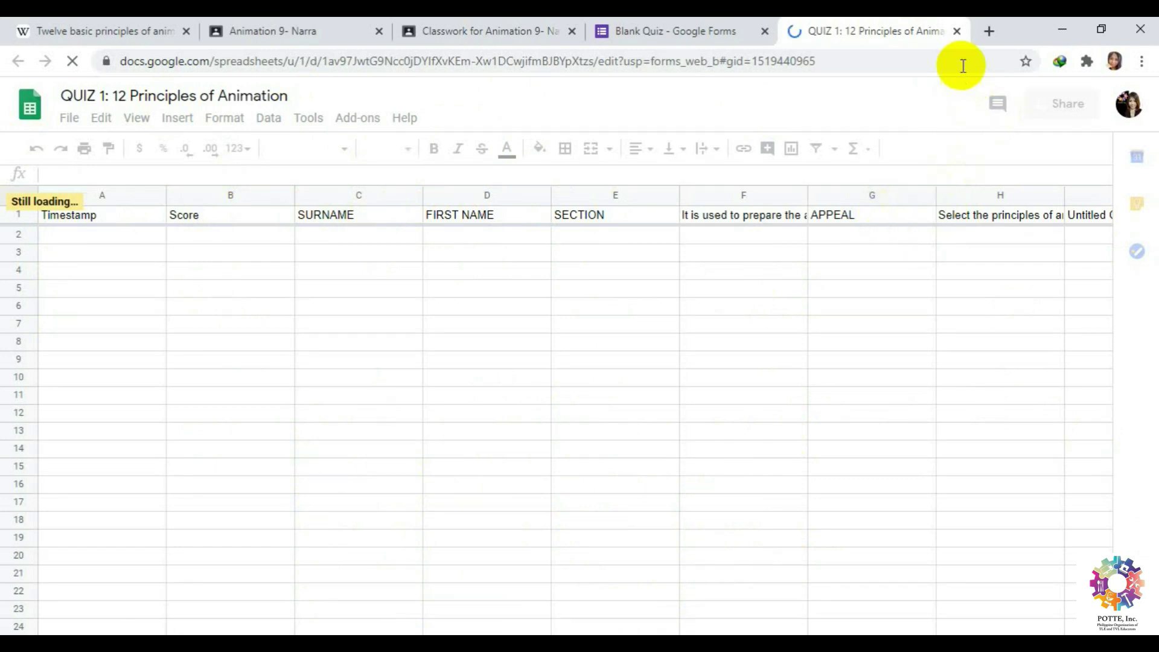
# Close the QUIZ 1 response spreadsheet and bring up the Blank Quiz's theme options.
pyautogui.click(957, 31)
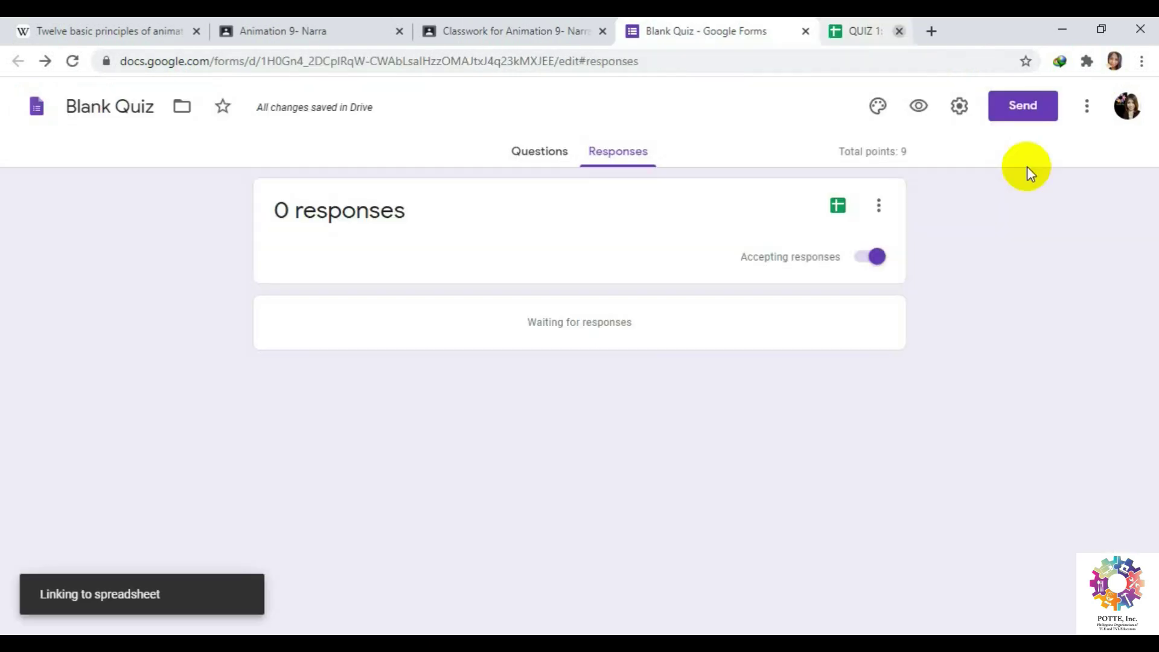
pyautogui.click(877, 112)
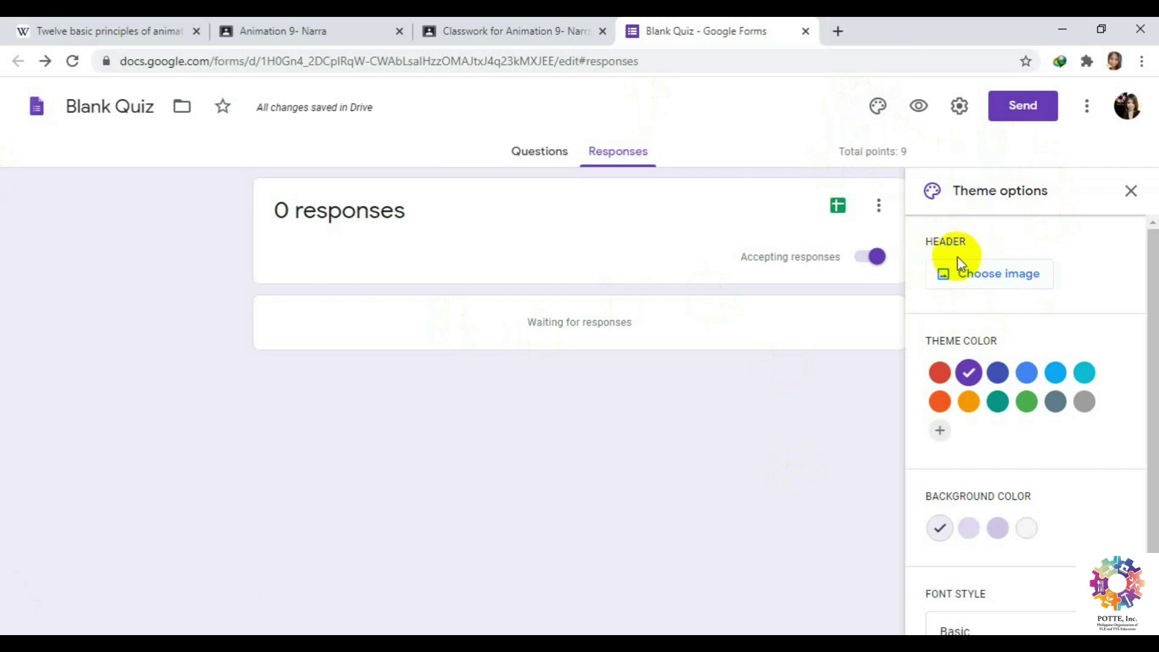
# Pick the autumn trees image from the Illustrations header themes.
pyautogui.click(993, 276)
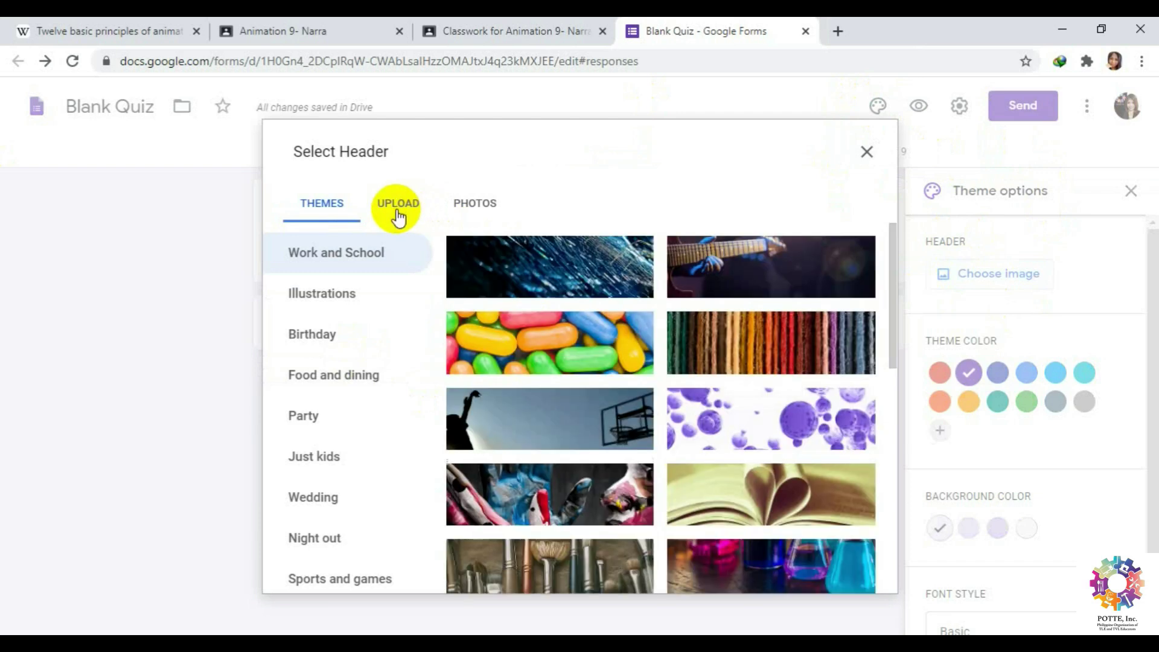
pyautogui.scroll(-6, 784, 471)
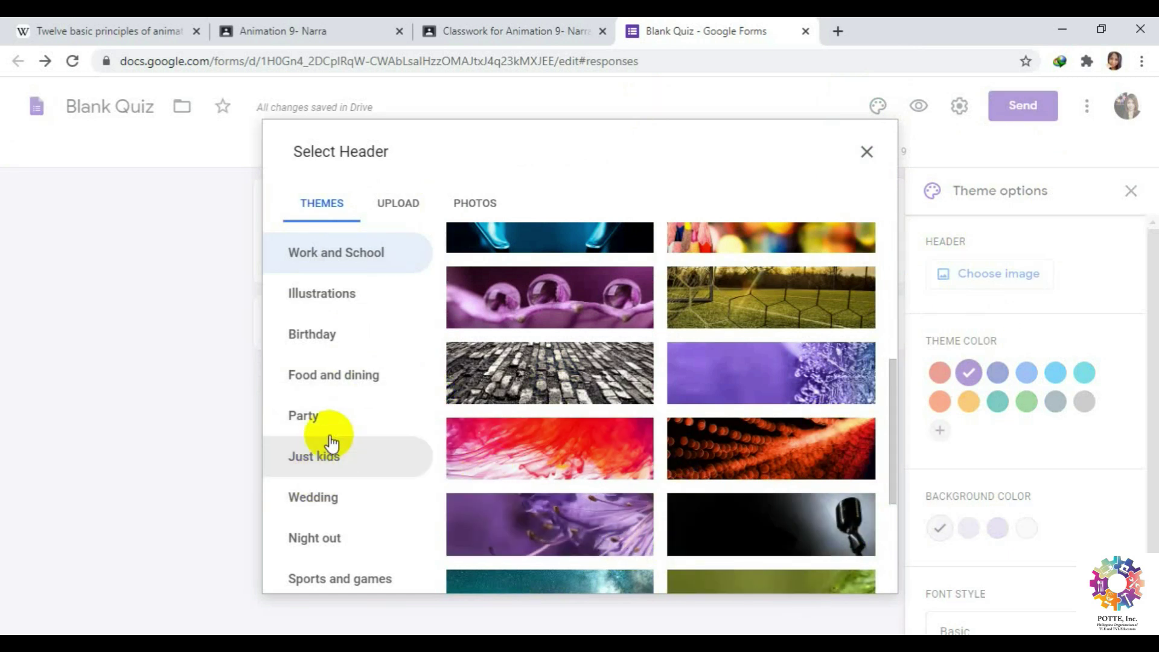
pyautogui.click(323, 298)
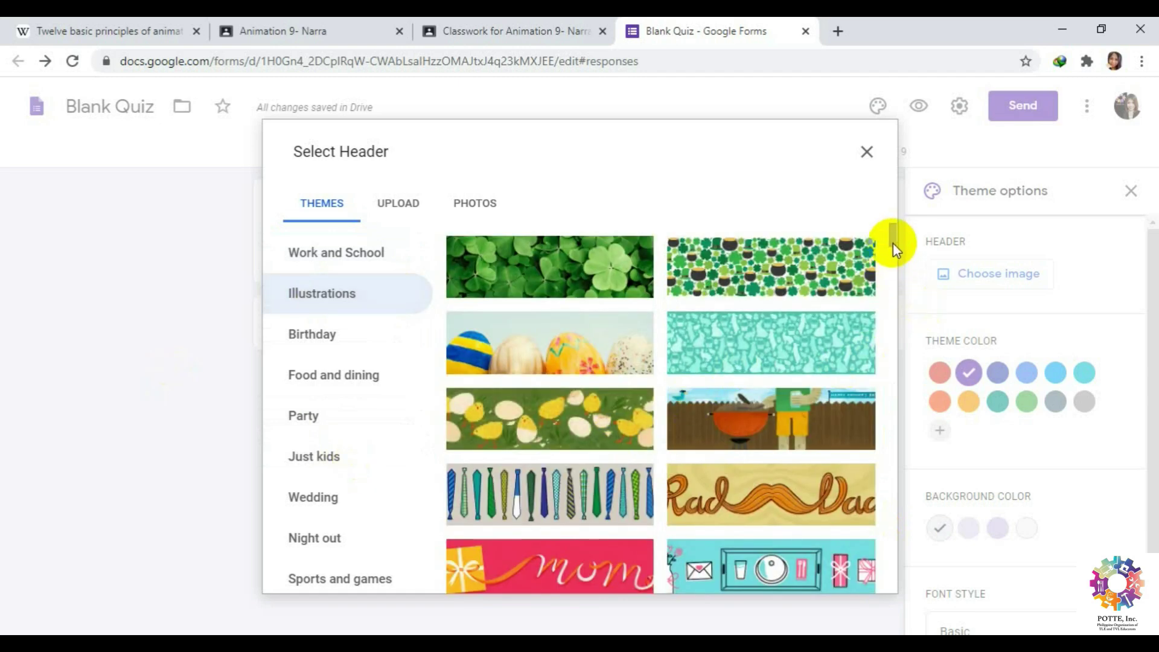
pyautogui.click(891, 273)
pyautogui.click(891, 277)
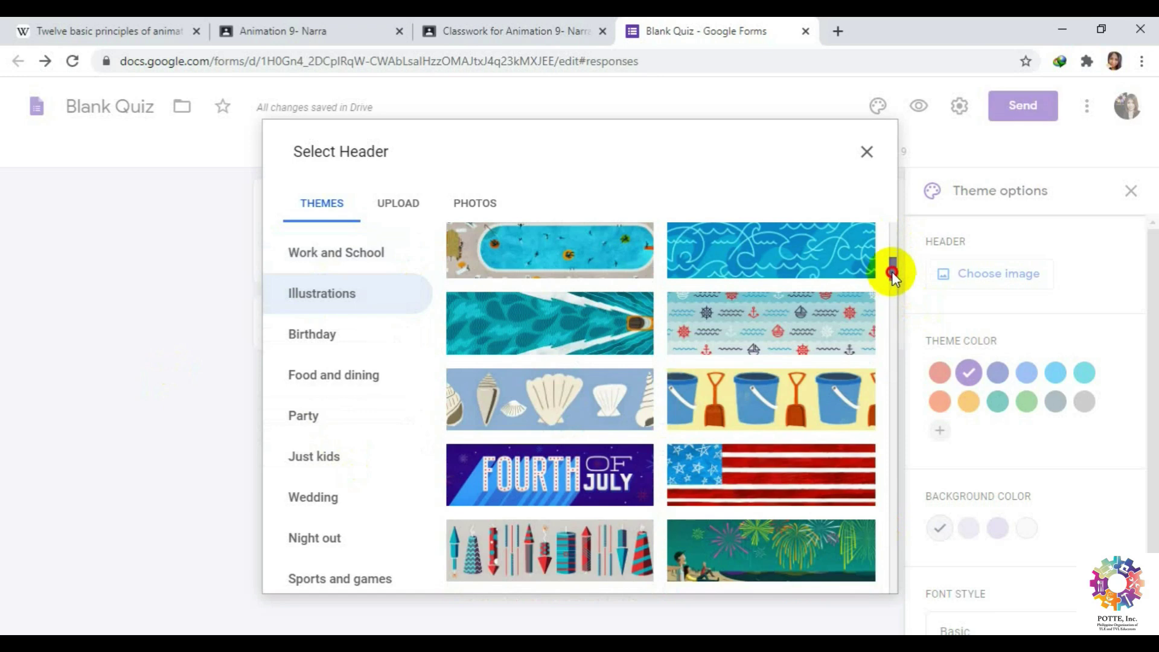
pyautogui.scroll(2, 891, 274)
pyautogui.moveTo(894, 270); pyautogui.dragTo(892, 289)
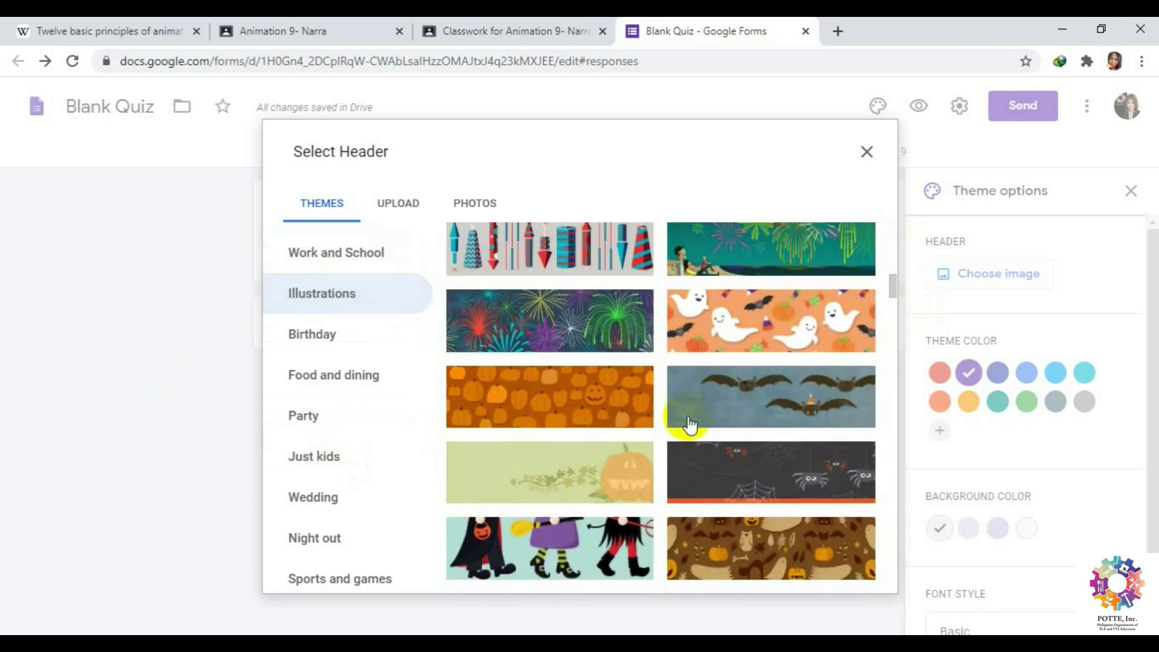
pyautogui.scroll(-10, 809, 508)
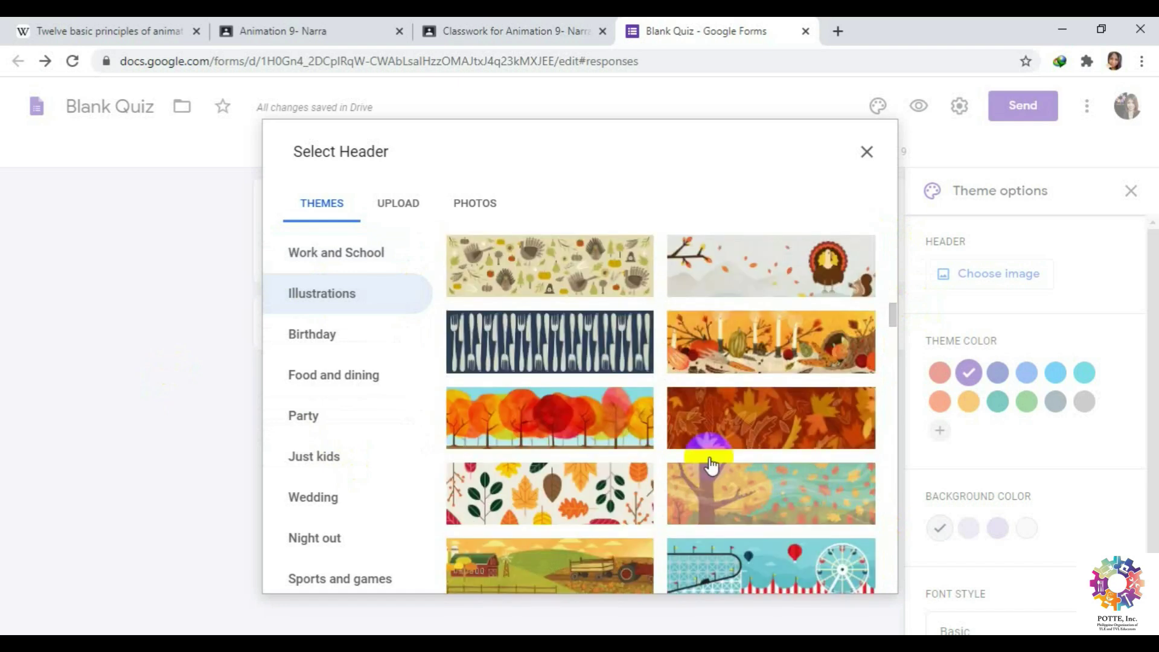
pyautogui.click(534, 416)
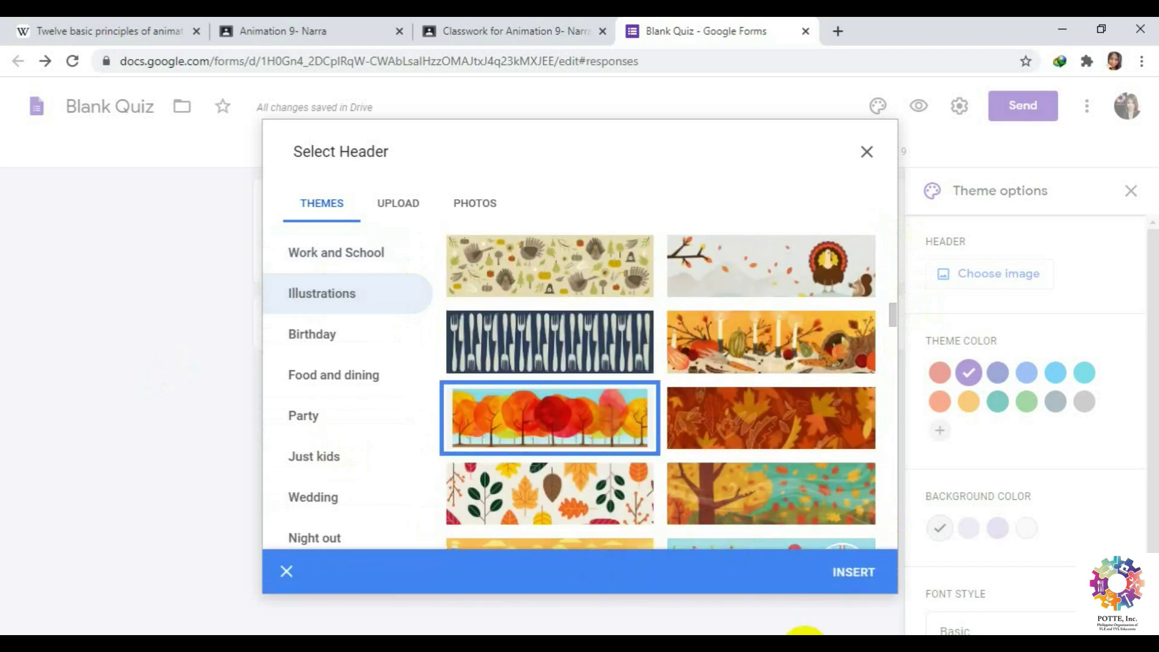
# Insert the autumn trees header, giving the quiz a matching brown theme color.
pyautogui.click(863, 580)
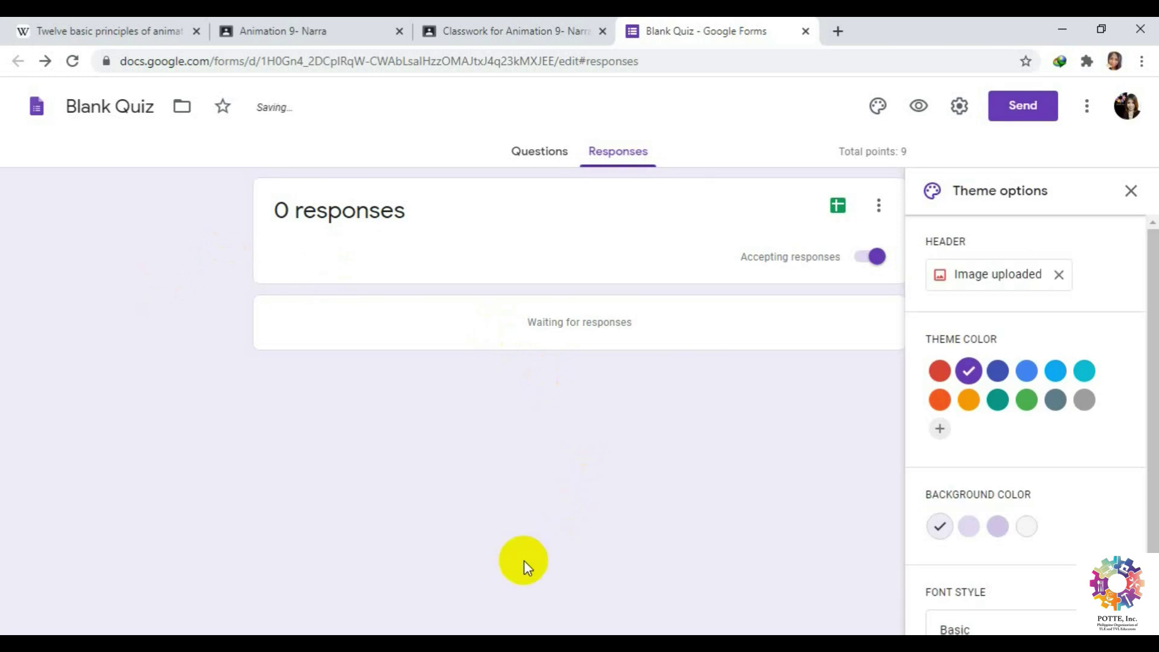
pyautogui.click(531, 154)
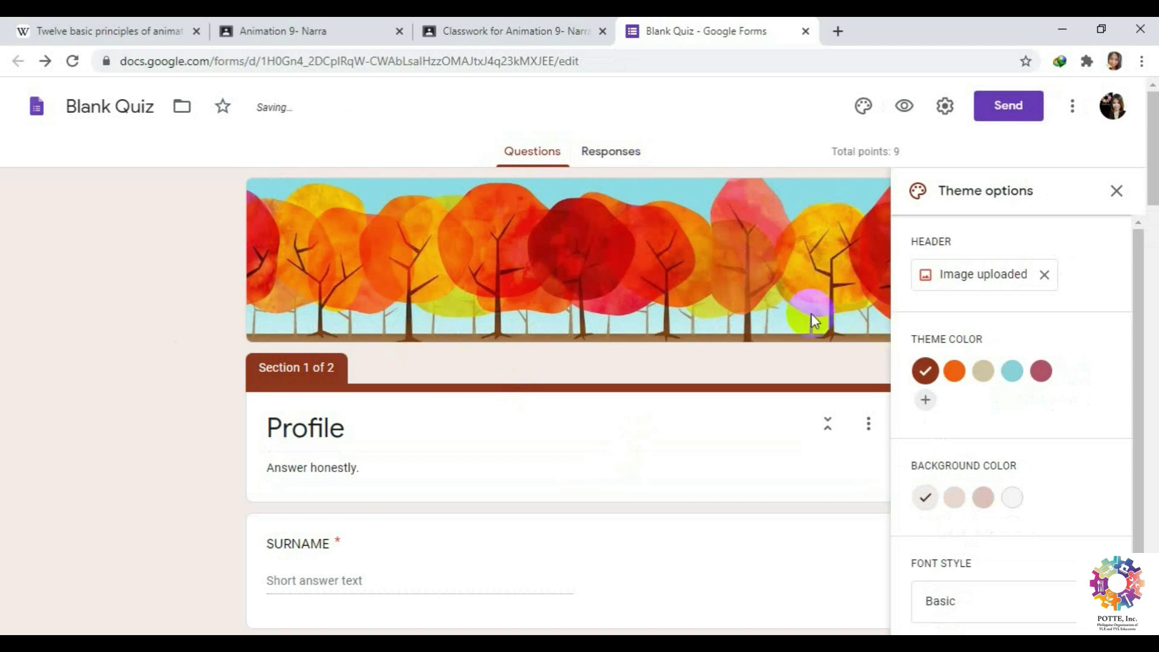
# Preview the quiz, confirm the required SURNAME question blocks moving on, then close the preview.
pyautogui.click(903, 109)
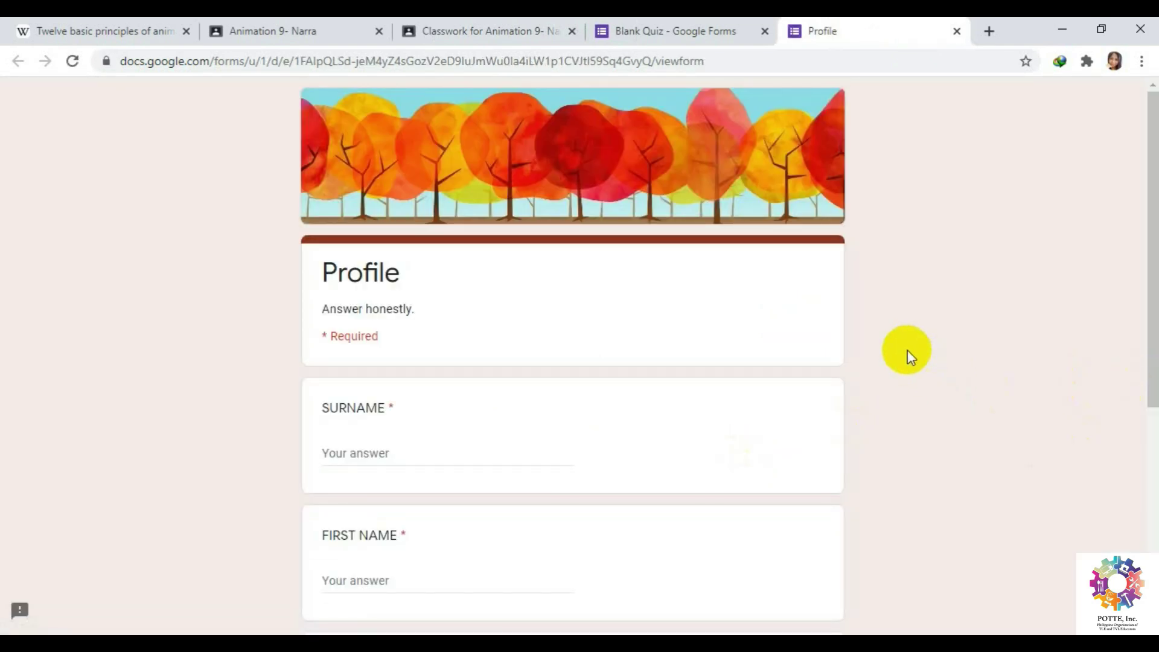
pyautogui.scroll(-1, 907, 347)
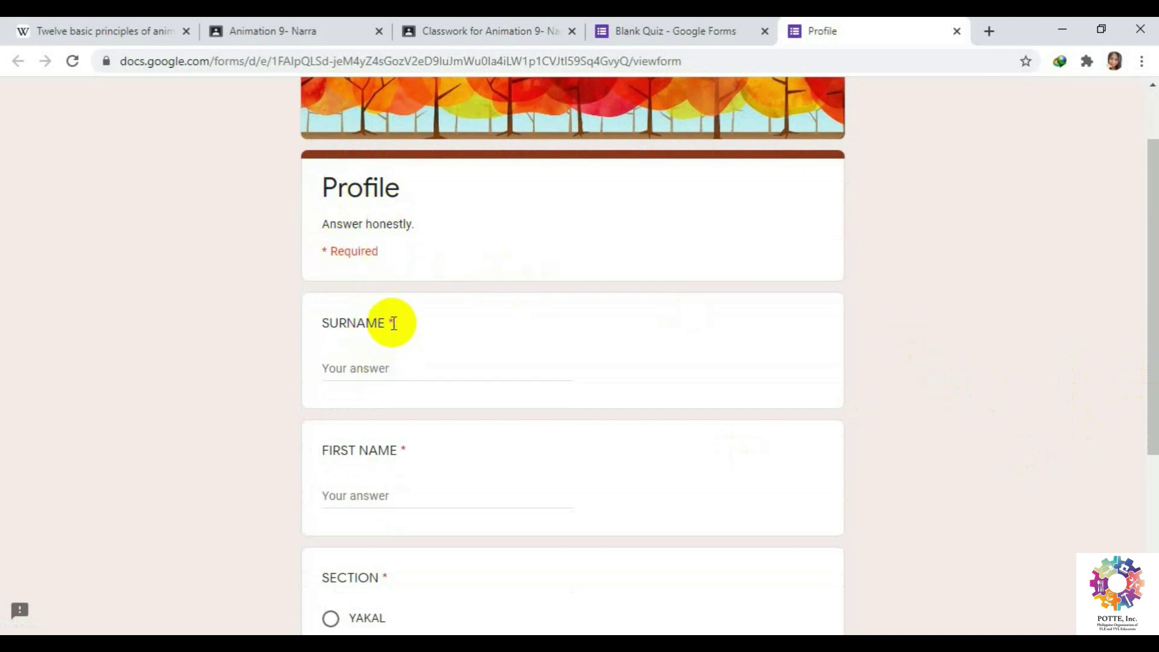
pyautogui.scroll(-4, 393, 322)
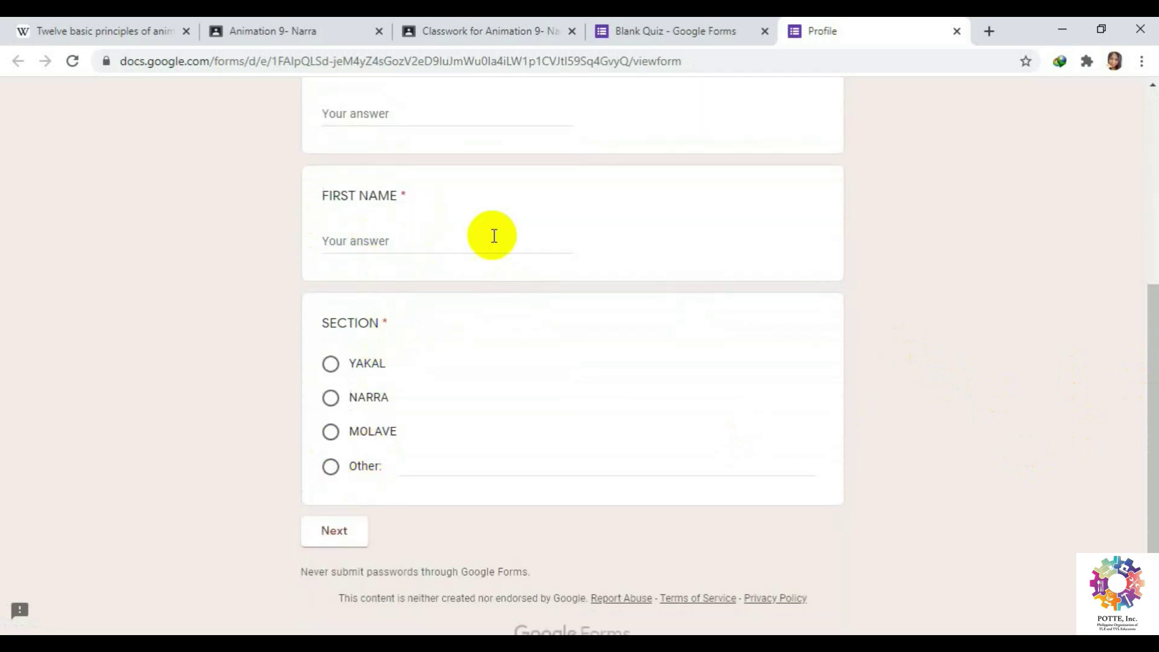
pyautogui.scroll(5, 592, 515)
pyautogui.scroll(-1, 519, 465)
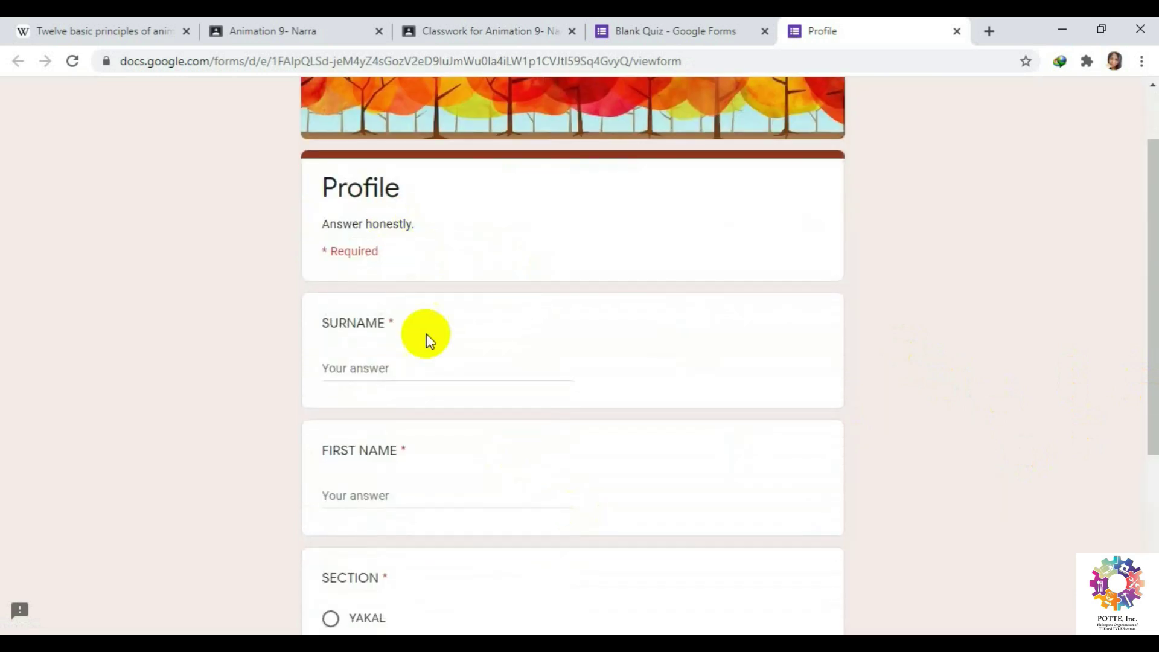
pyautogui.scroll(-3, 481, 429)
pyautogui.scroll(-2, 541, 417)
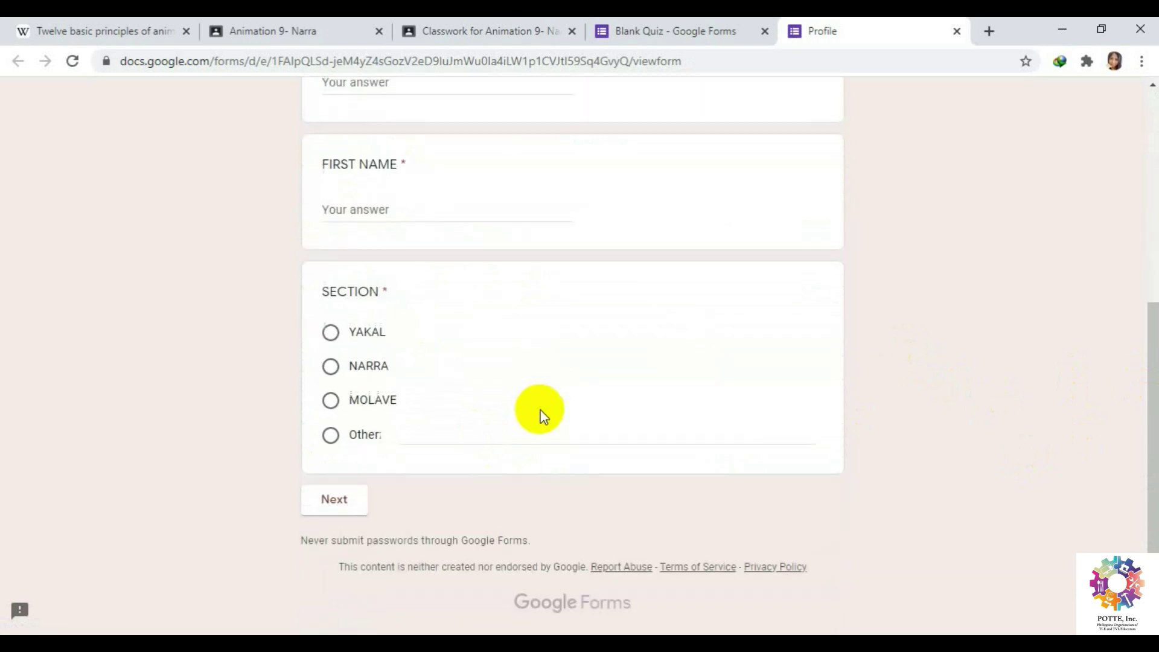
pyautogui.click(349, 505)
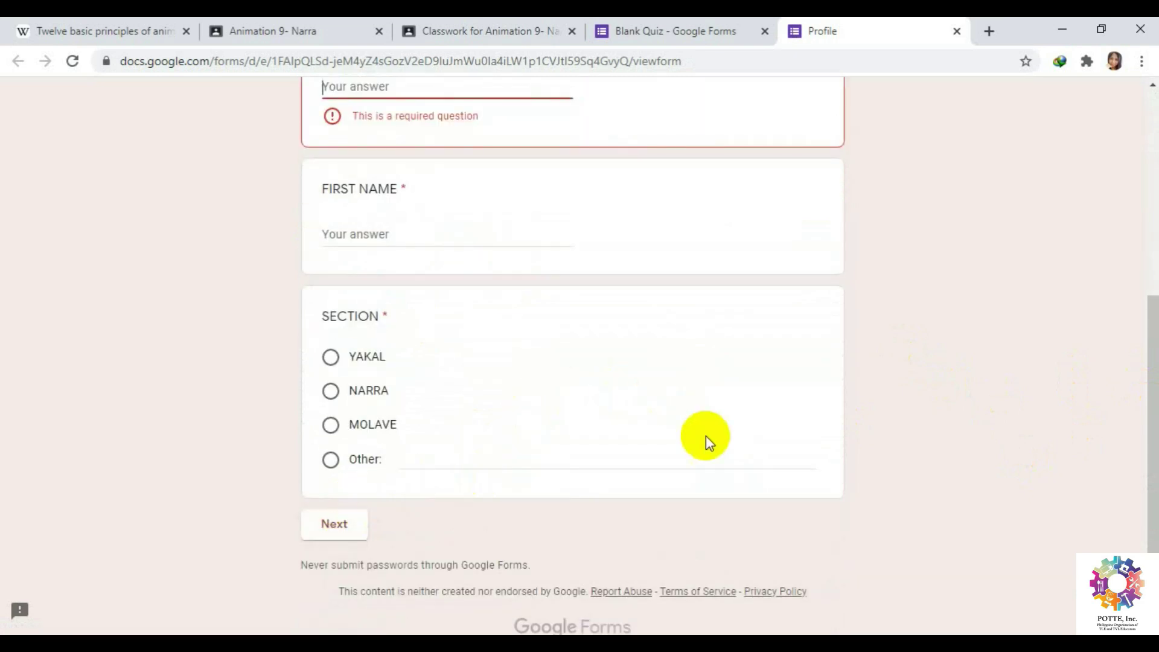
pyautogui.scroll(1, 726, 441)
pyautogui.scroll(5, 724, 440)
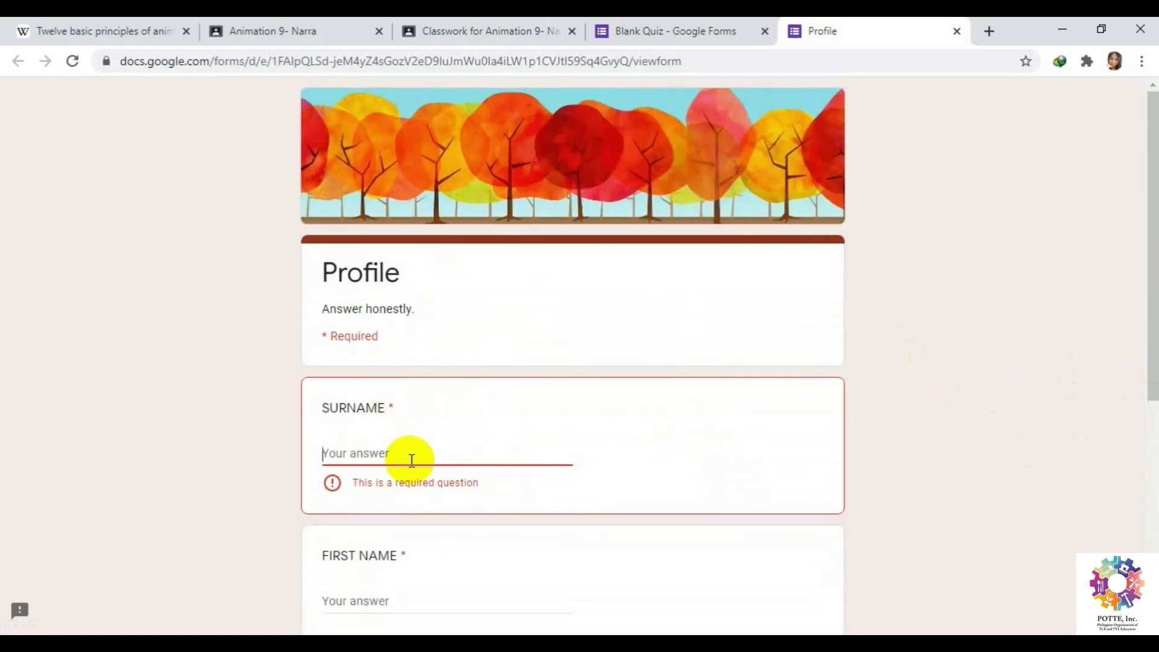
pyautogui.scroll(-5, 708, 527)
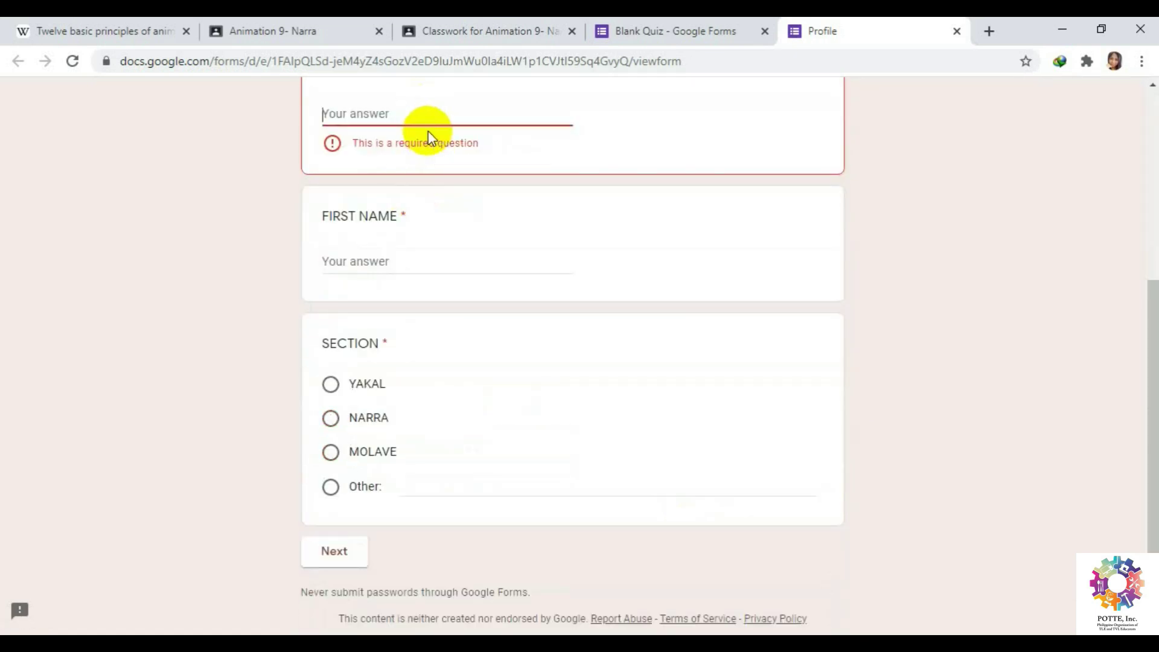
pyautogui.scroll(5, 863, 388)
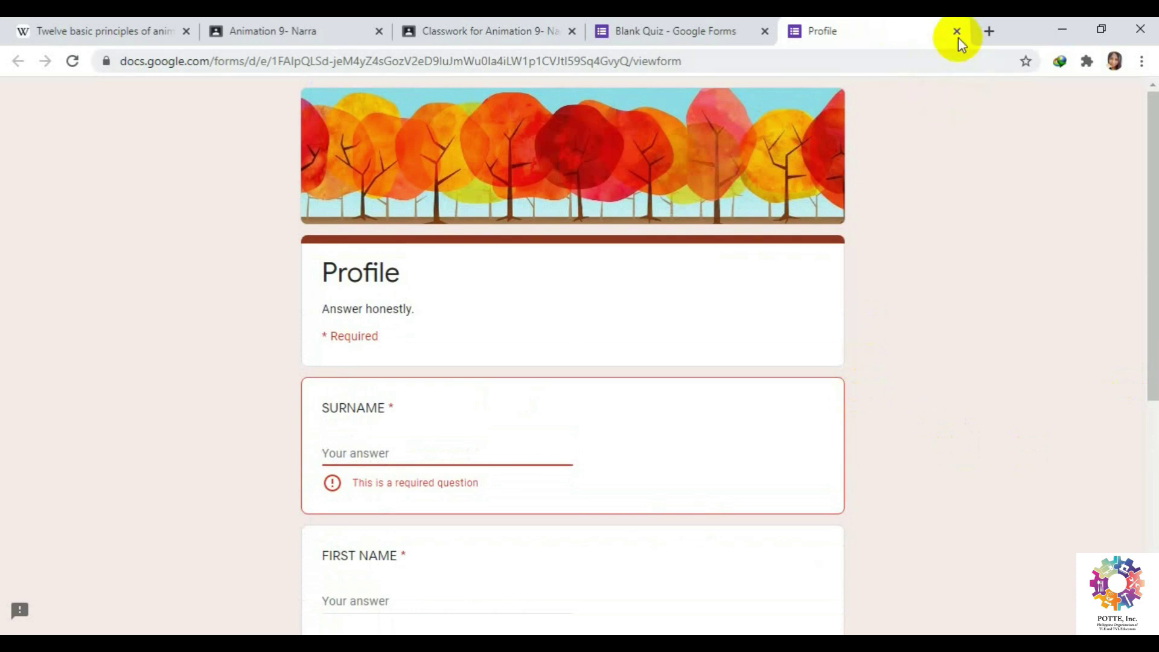
pyautogui.click(956, 32)
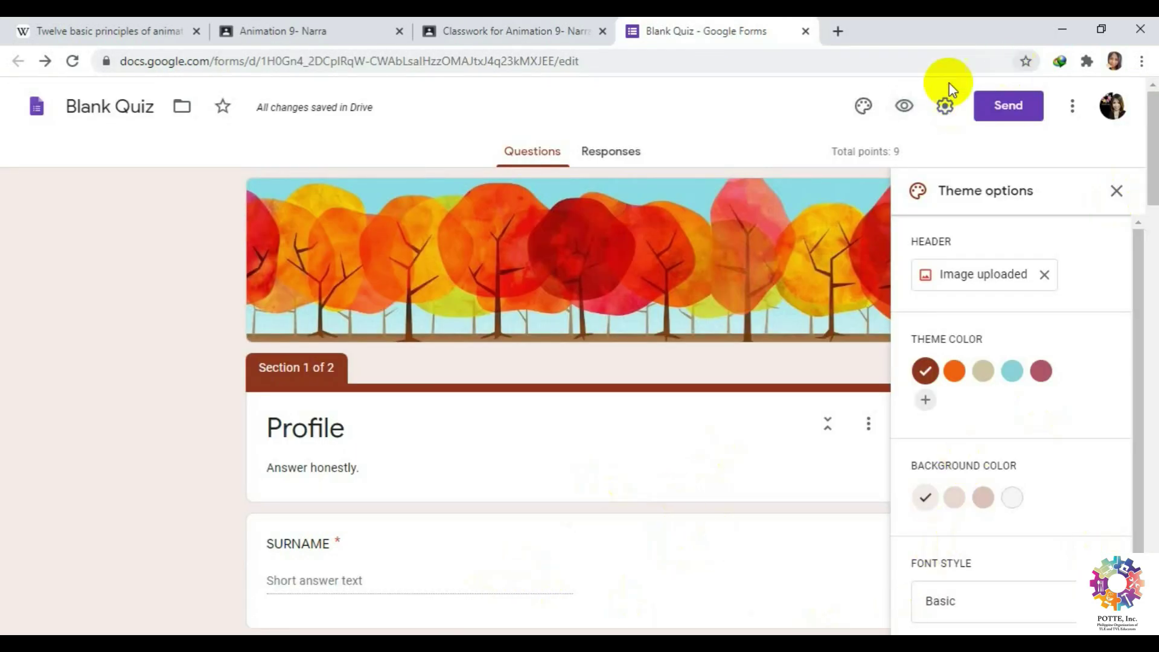
# Limit the quiz to one response per respondent and shuffle the question order.
pyautogui.click(945, 108)
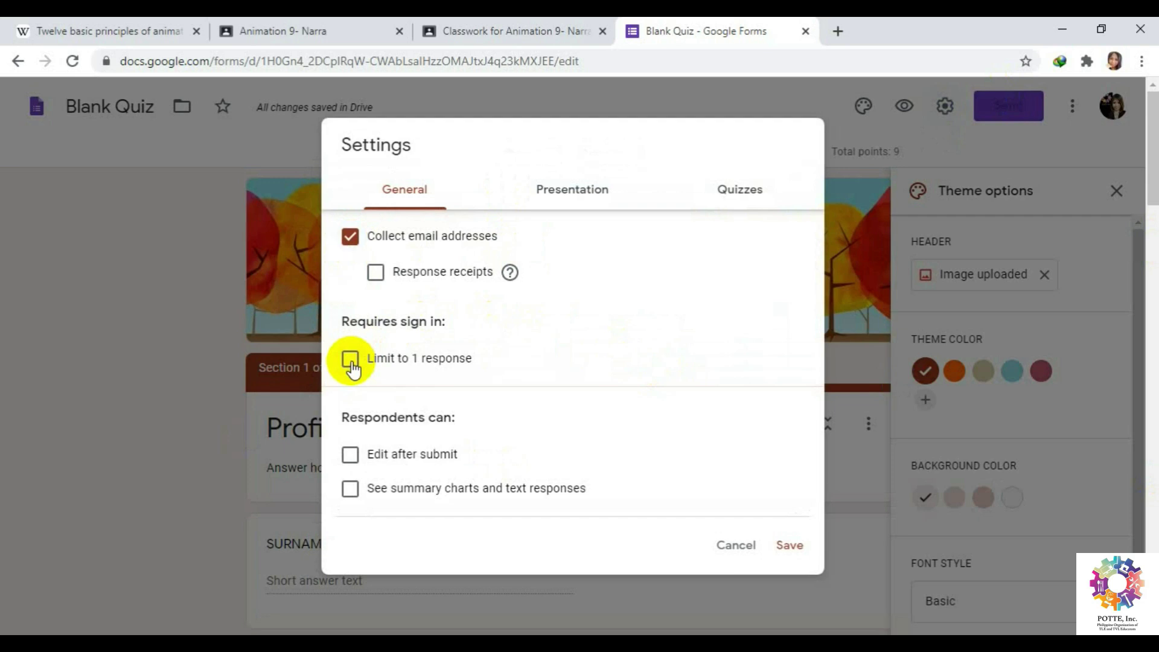
pyautogui.click(350, 359)
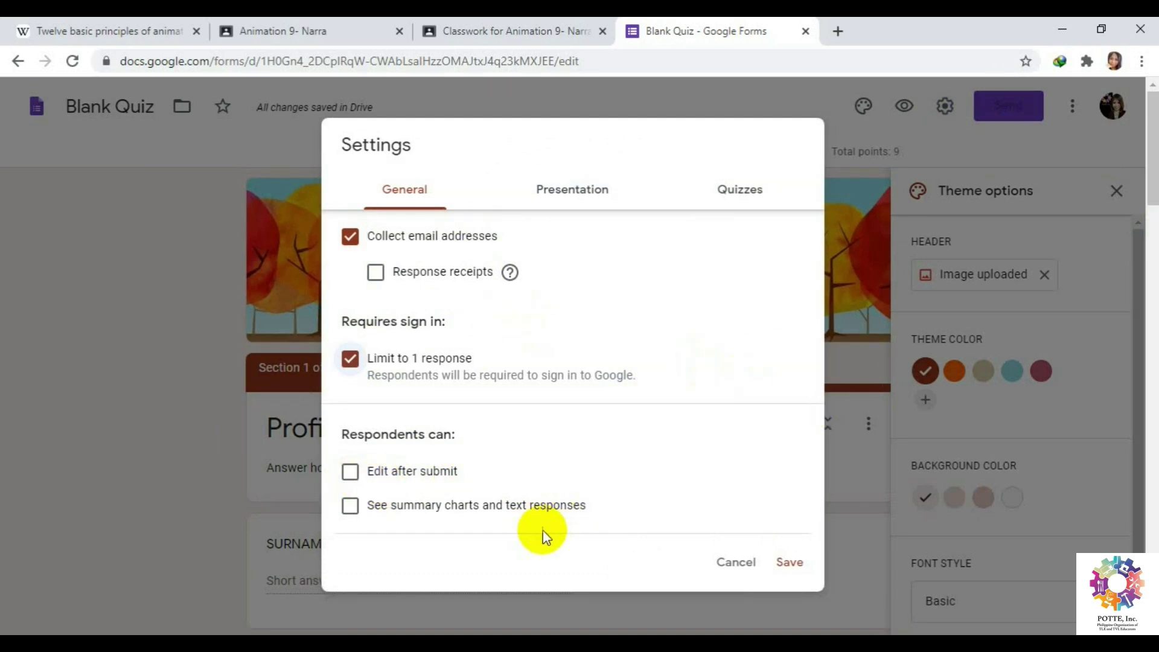
pyautogui.click(570, 194)
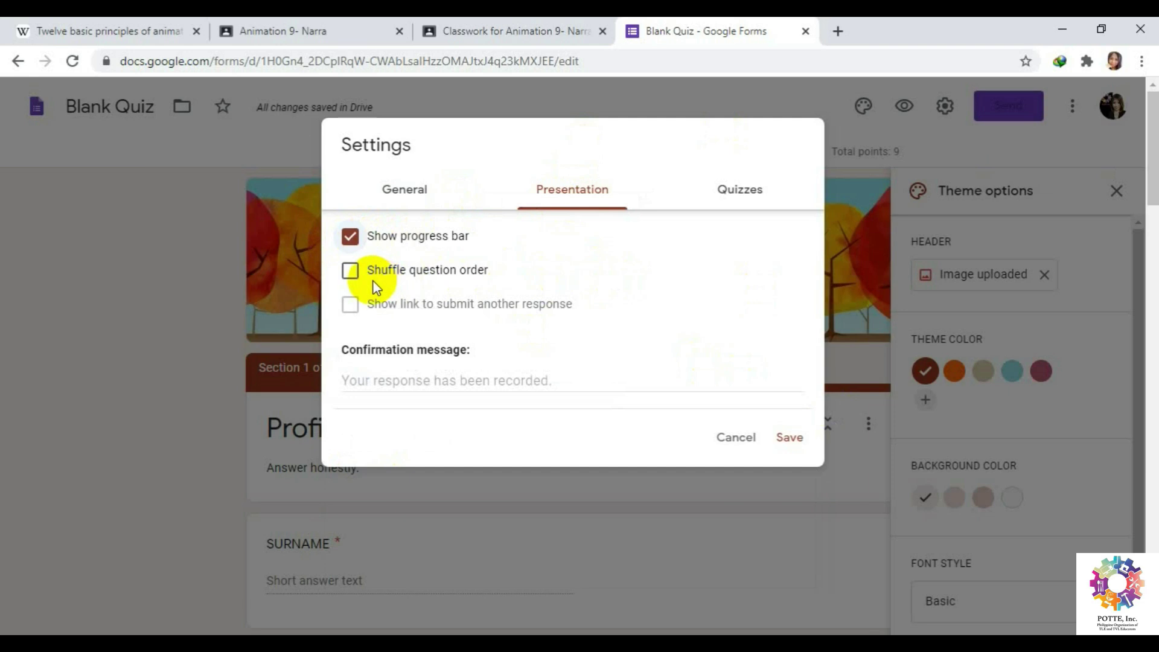
pyautogui.click(352, 271)
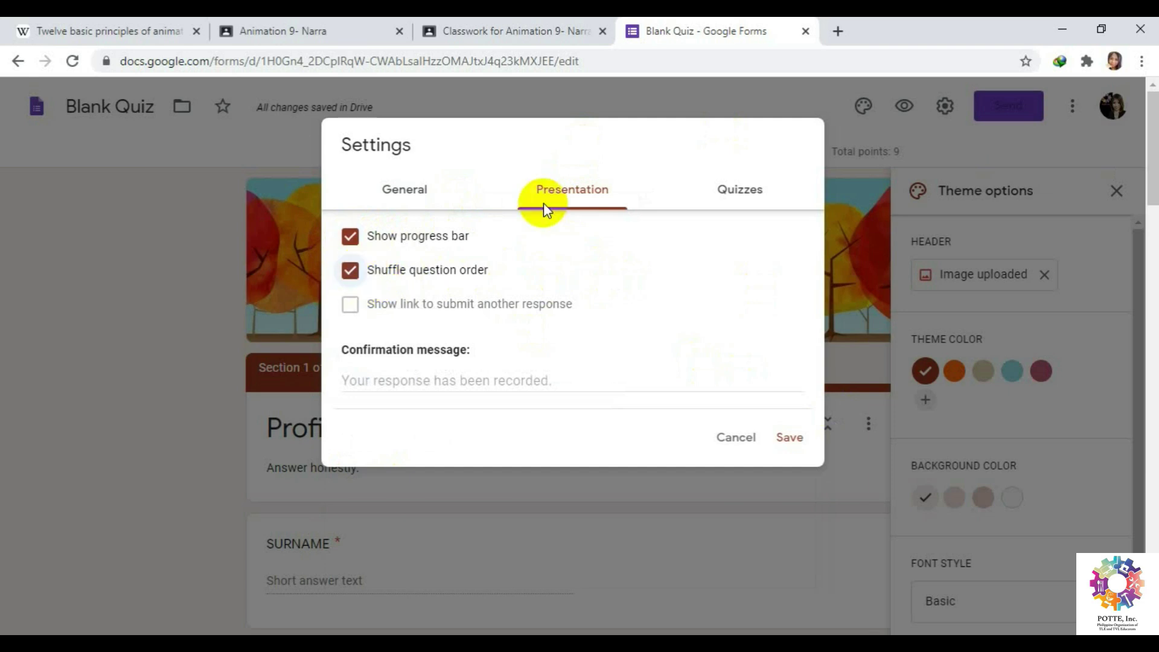
# Turn Make this a quiz off and back on, then save the settings.
pyautogui.click(740, 193)
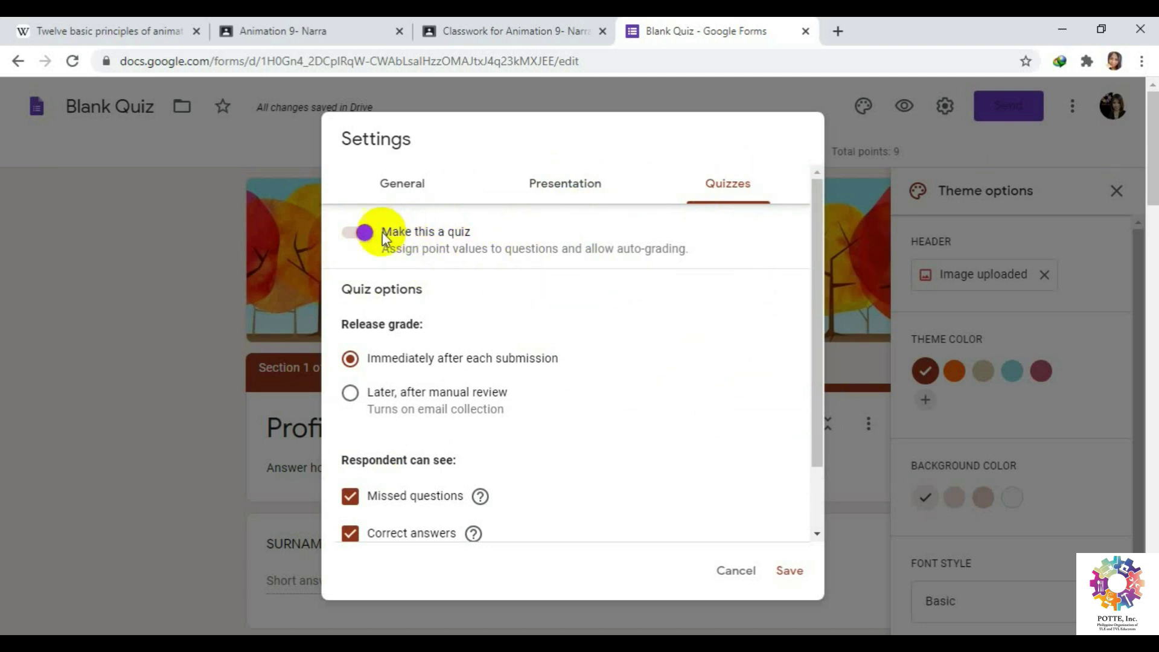
pyautogui.click(360, 236)
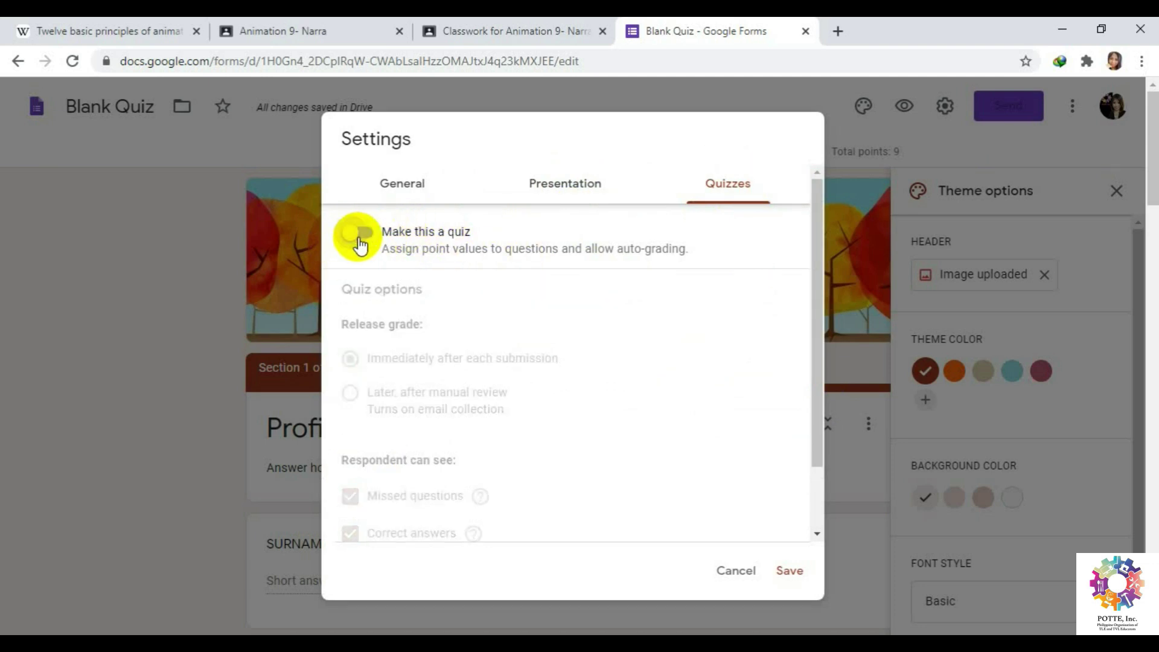
pyautogui.click(360, 242)
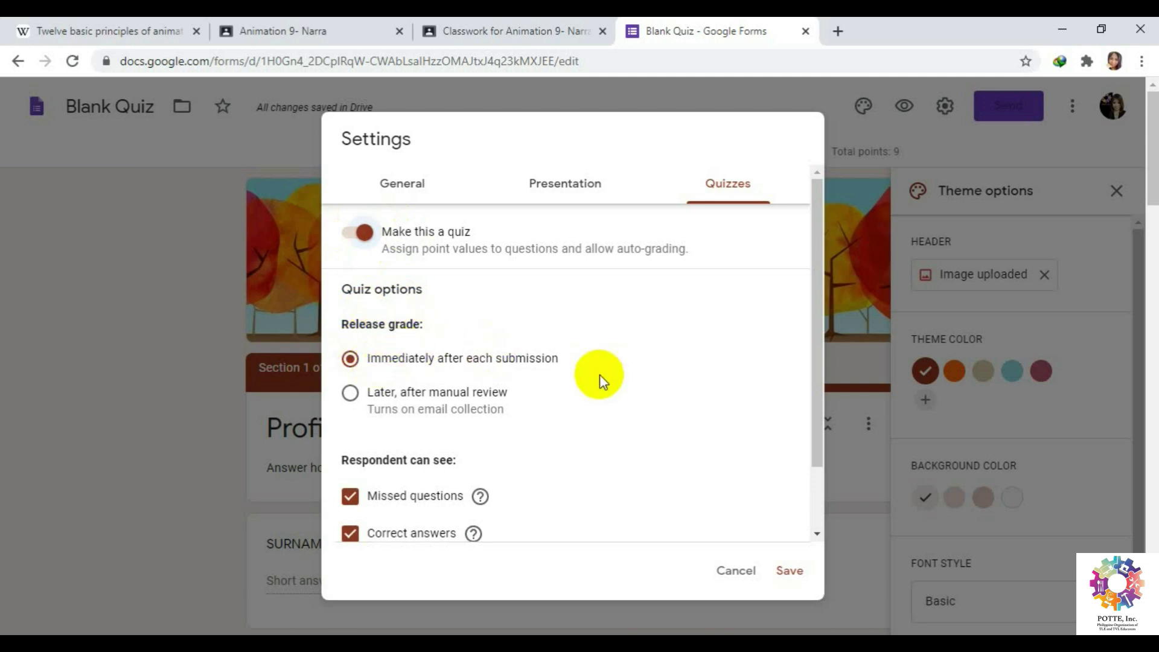
pyautogui.click(788, 578)
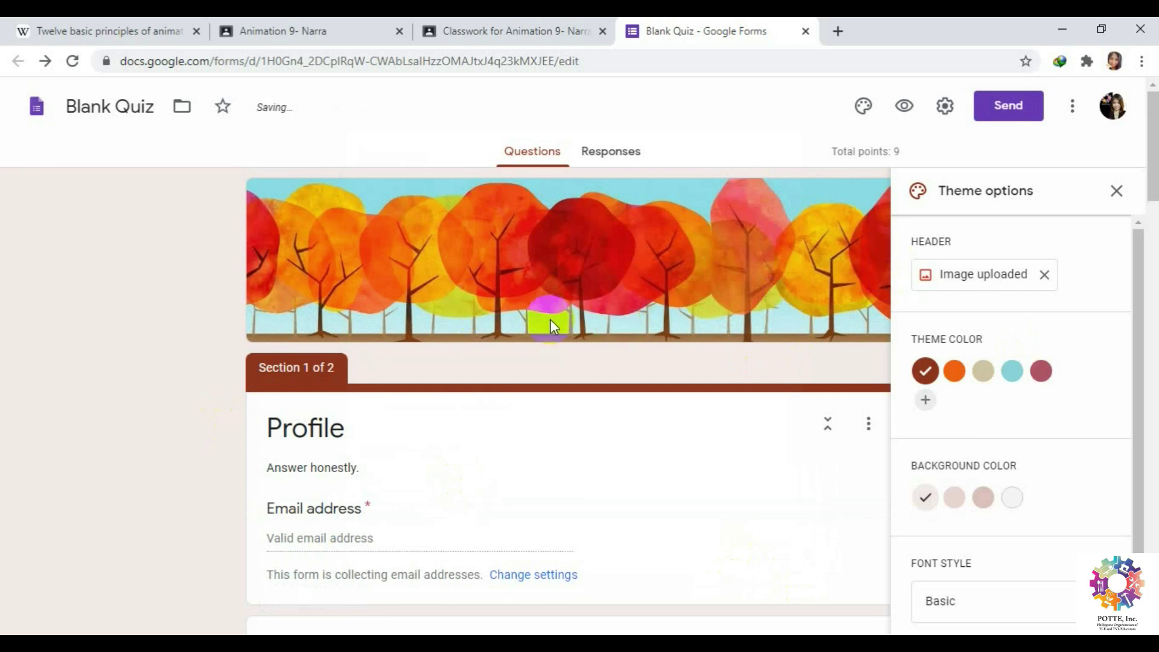
# Close Theme options and the Send form dialog without sending, then return to the Classroom assignment.
pyautogui.click(1117, 192)
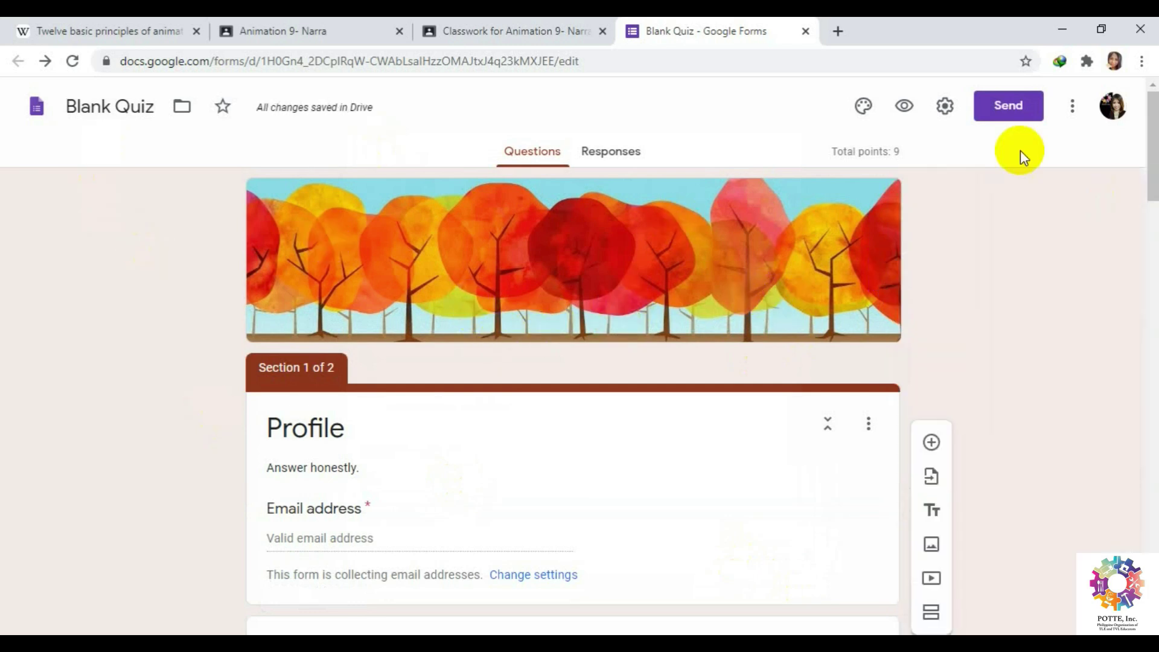
pyautogui.click(1015, 107)
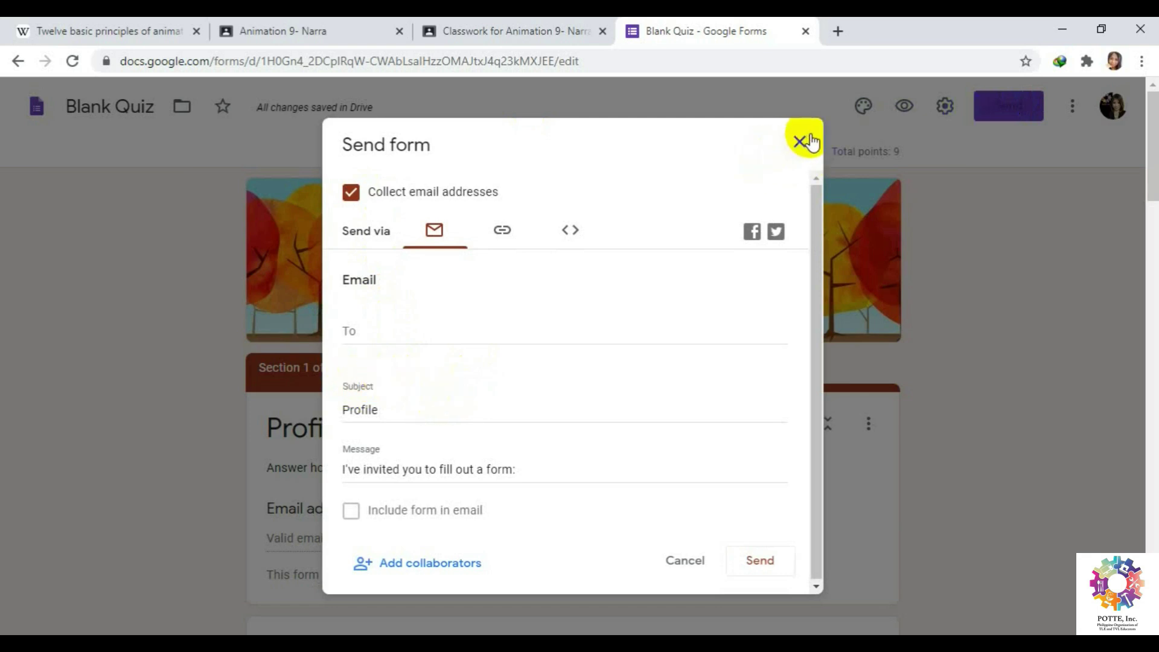
pyautogui.click(799, 143)
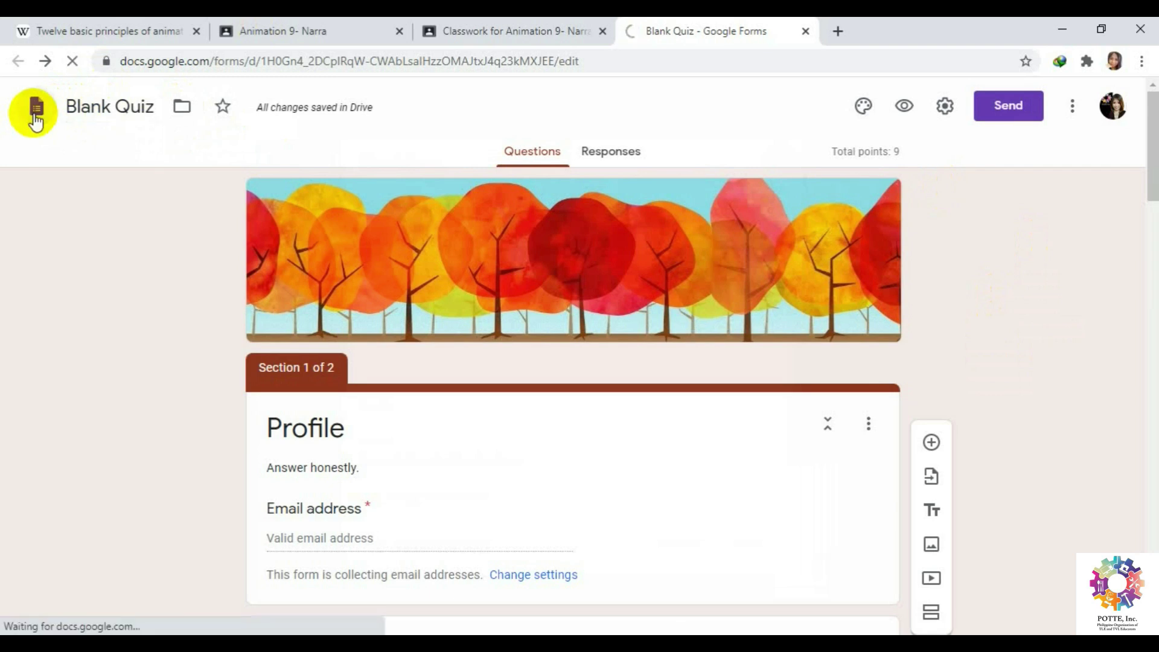
pyautogui.click(501, 27)
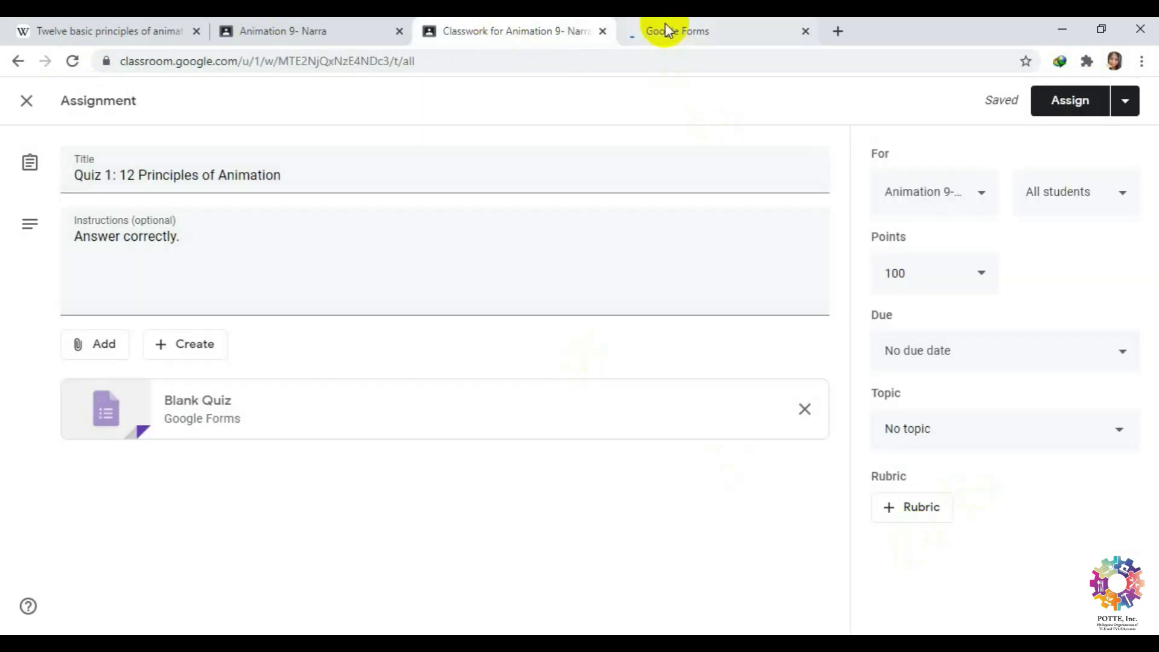
# Keep the Quiz 1 assignment worth 100 points.
pyautogui.click(689, 26)
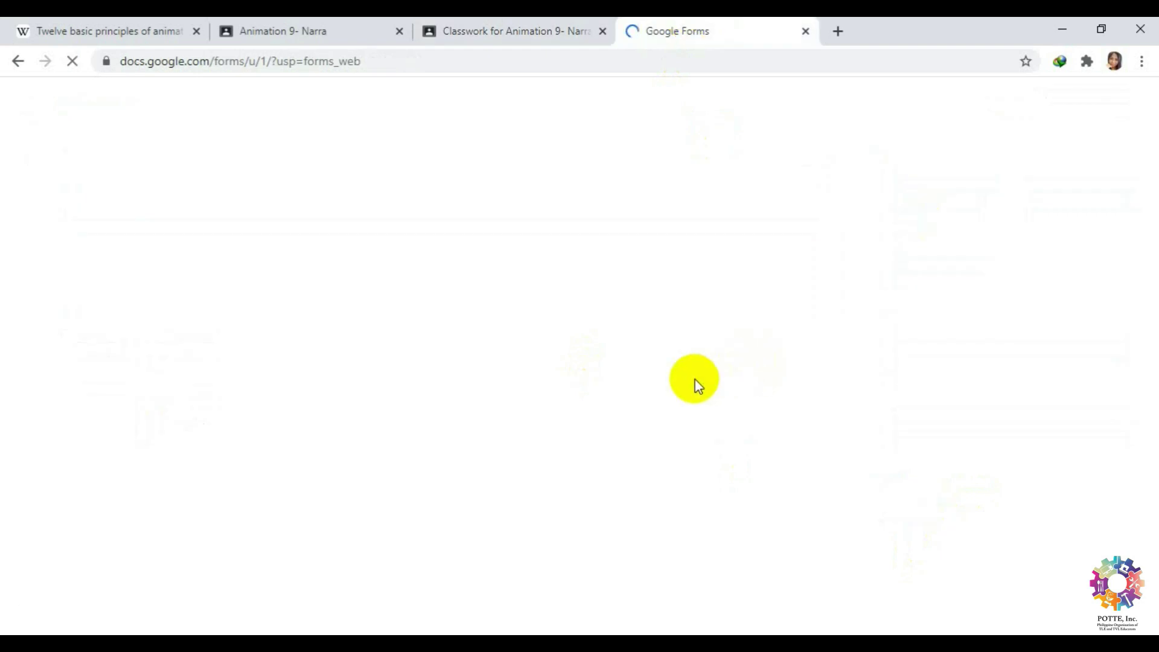
pyautogui.click(561, 29)
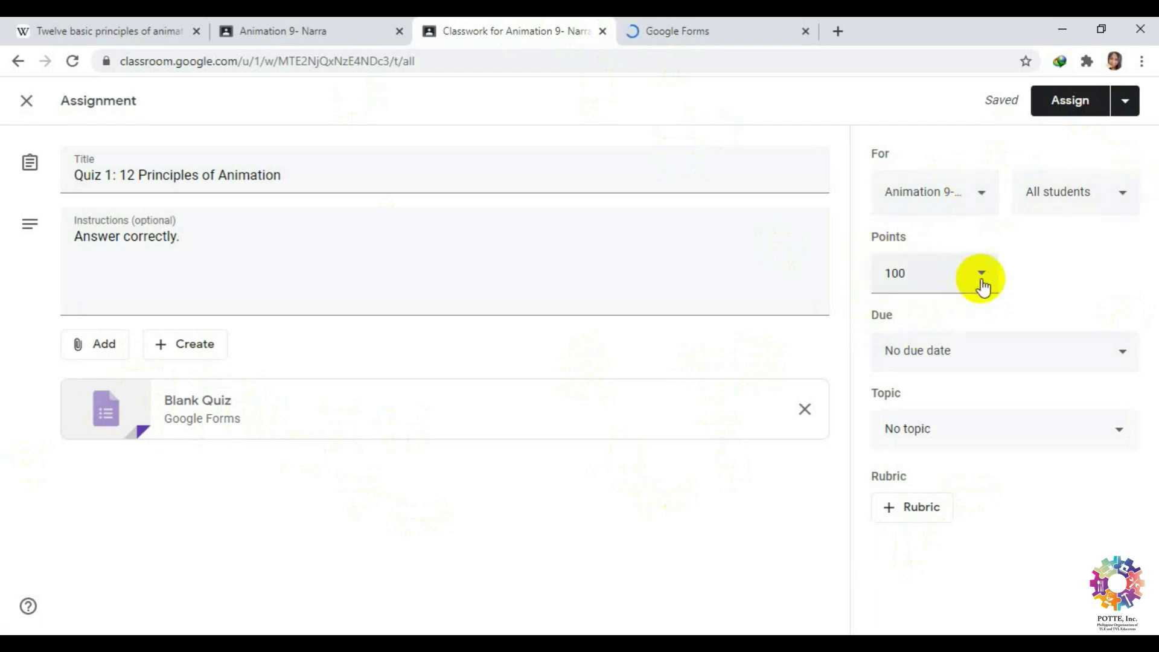
pyautogui.click(983, 281)
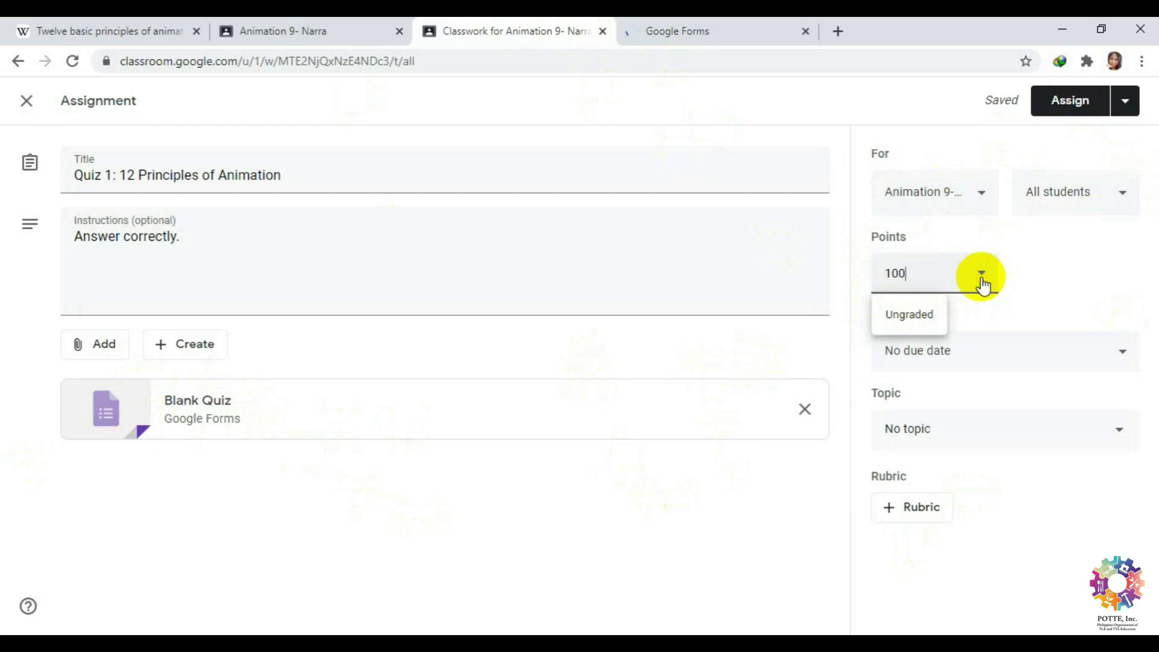
pyautogui.click(983, 283)
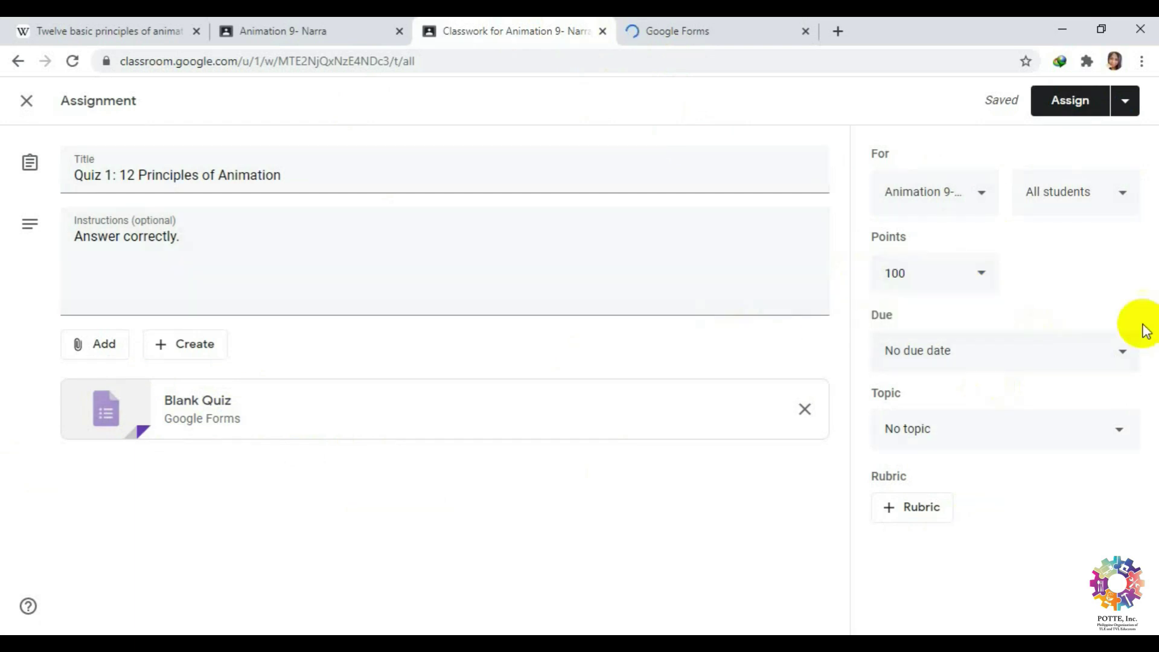
# Make it due Friday, July 24, 2020 at 11:59 PM, leaving No topic.
pyautogui.click(1123, 351)
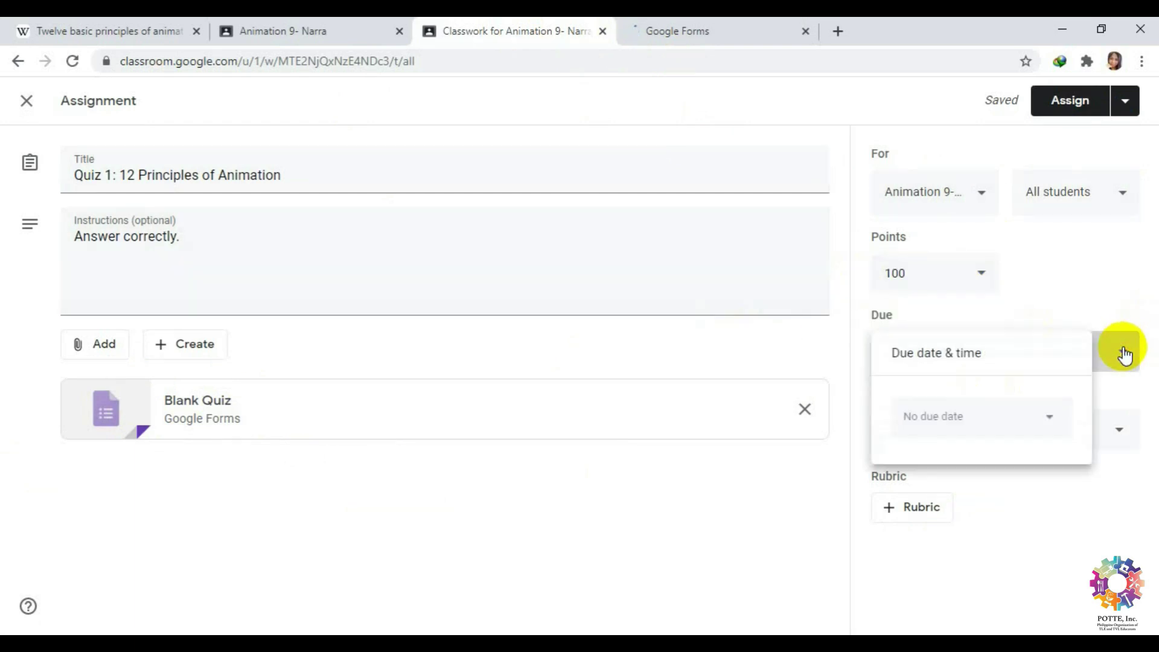
pyautogui.click(1053, 422)
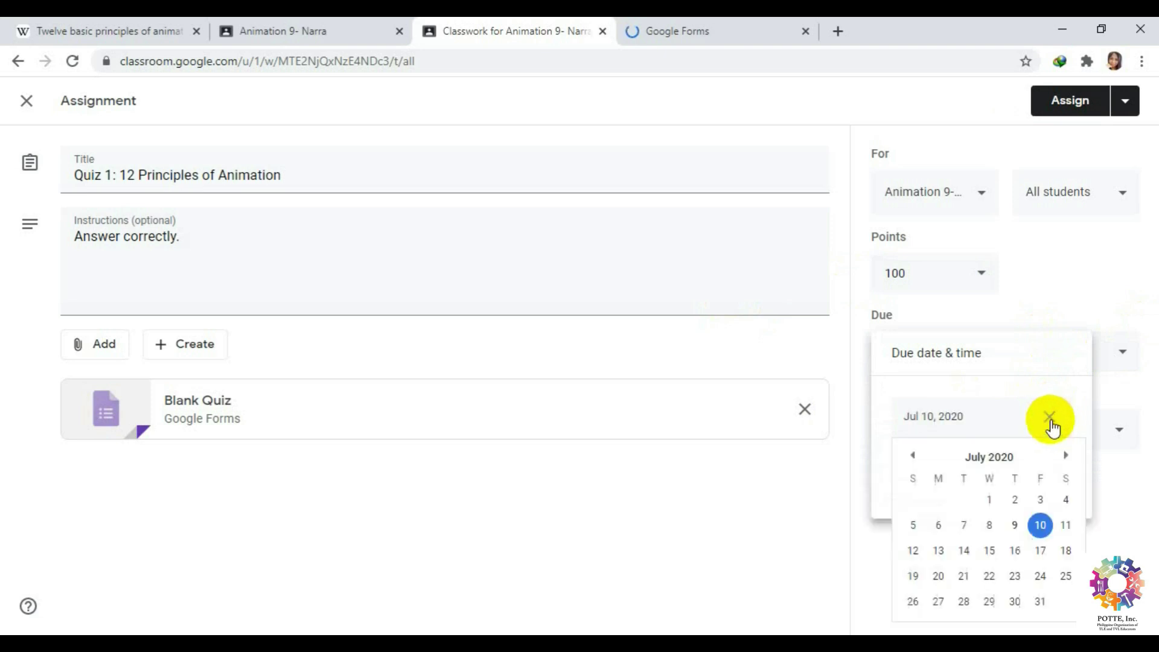
pyautogui.click(1043, 581)
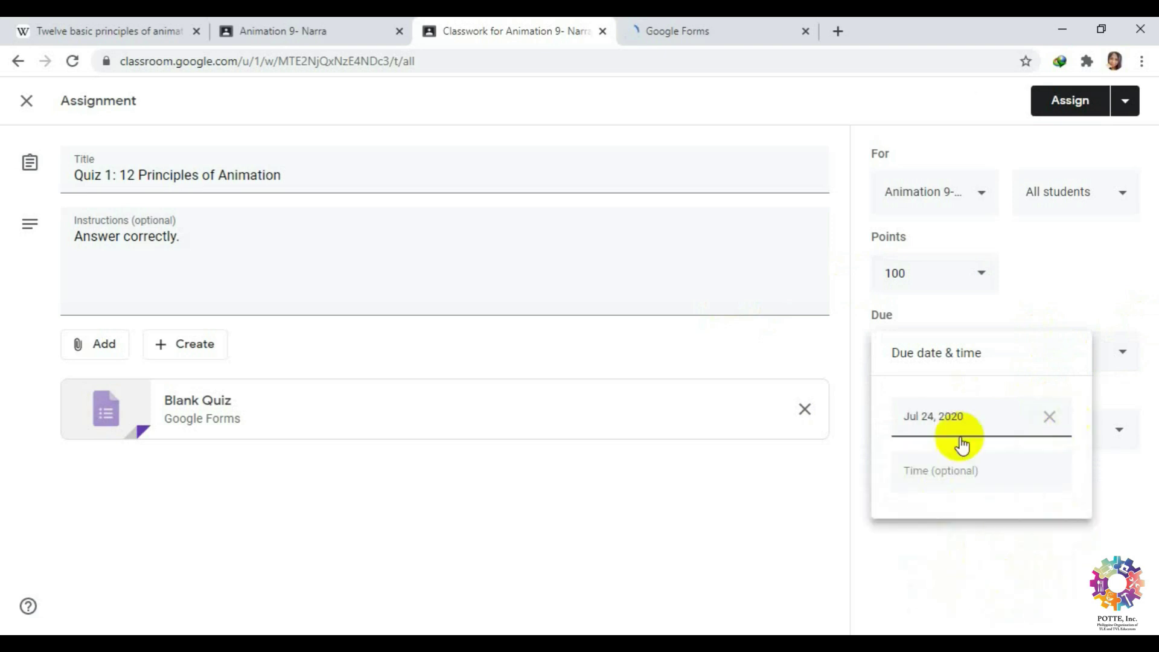
pyautogui.click(969, 477)
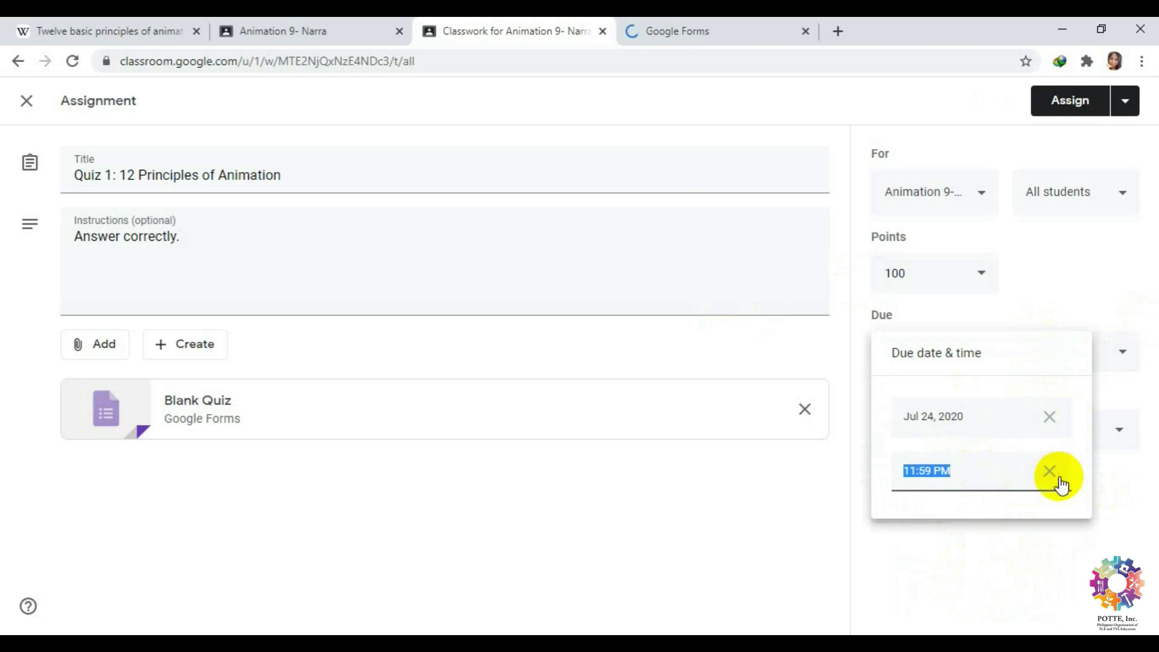
pyautogui.click(1102, 329)
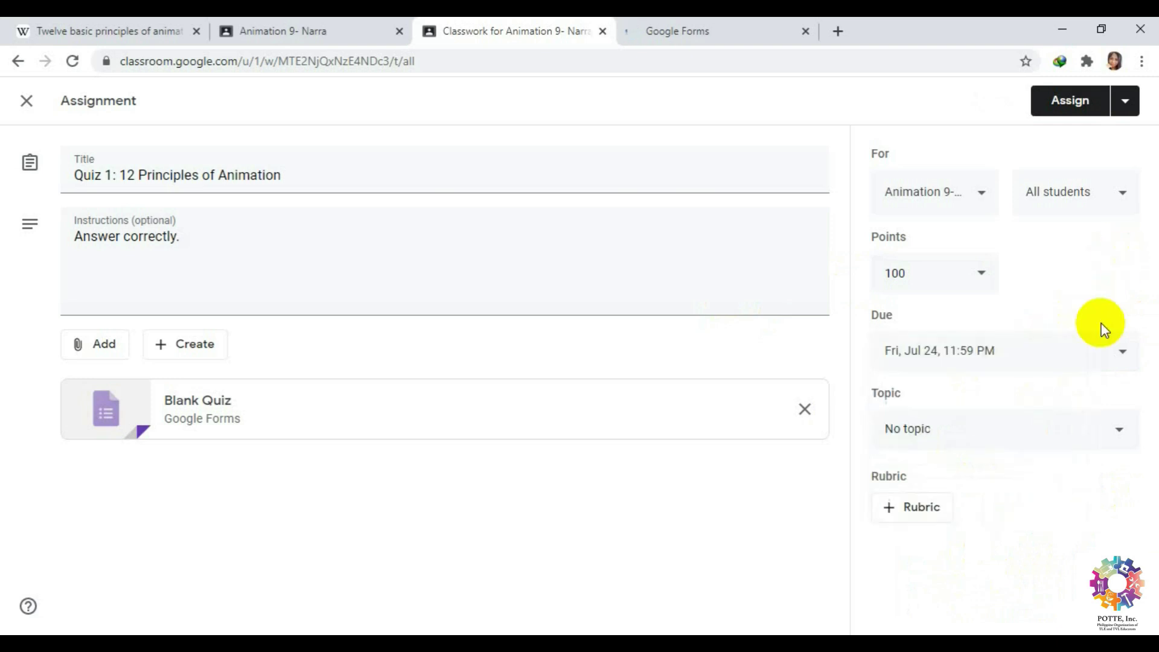
pyautogui.click(1117, 431)
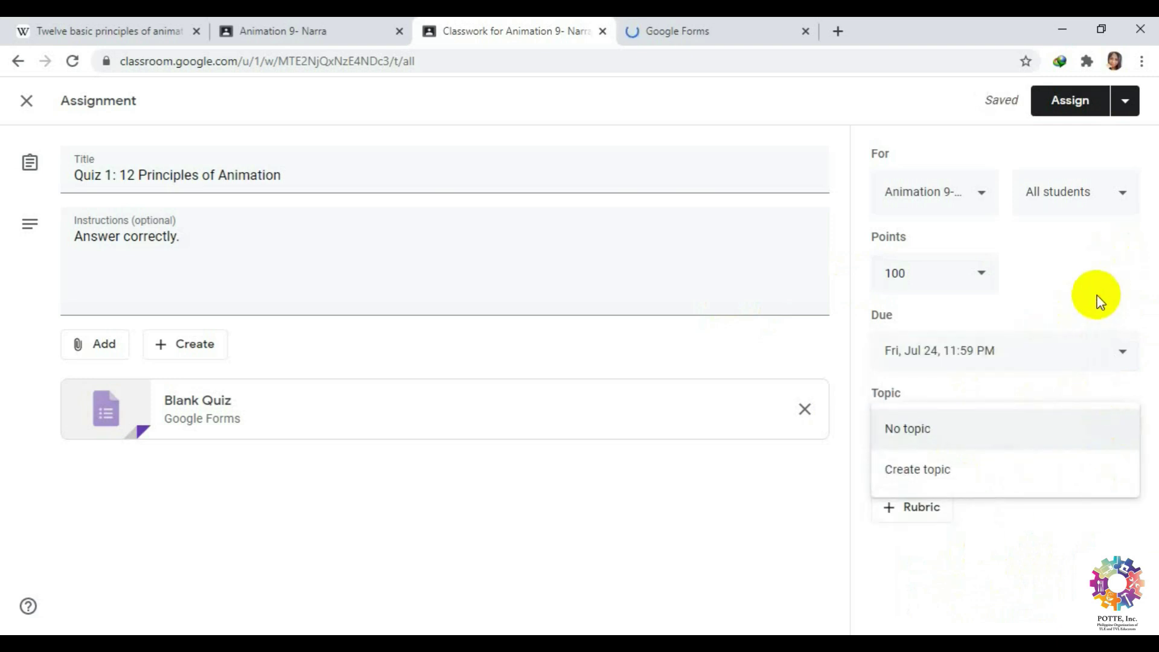
pyautogui.click(1097, 302)
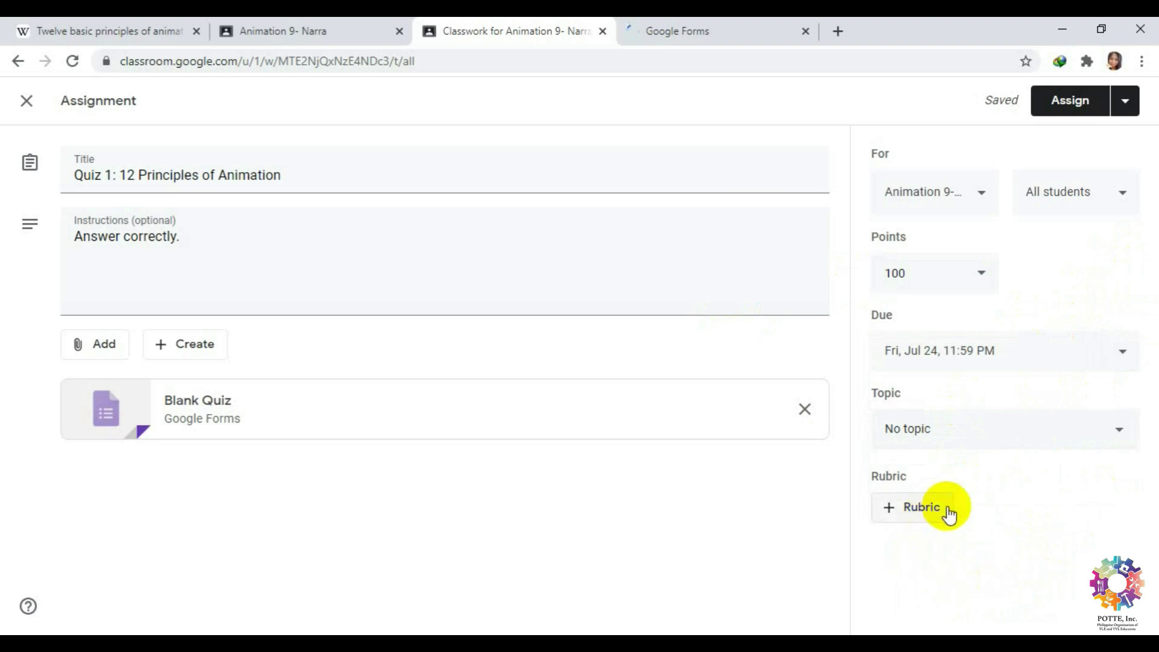
# Assign Quiz 1 to the class and close the Google Forms tab.
pyautogui.click(1069, 101)
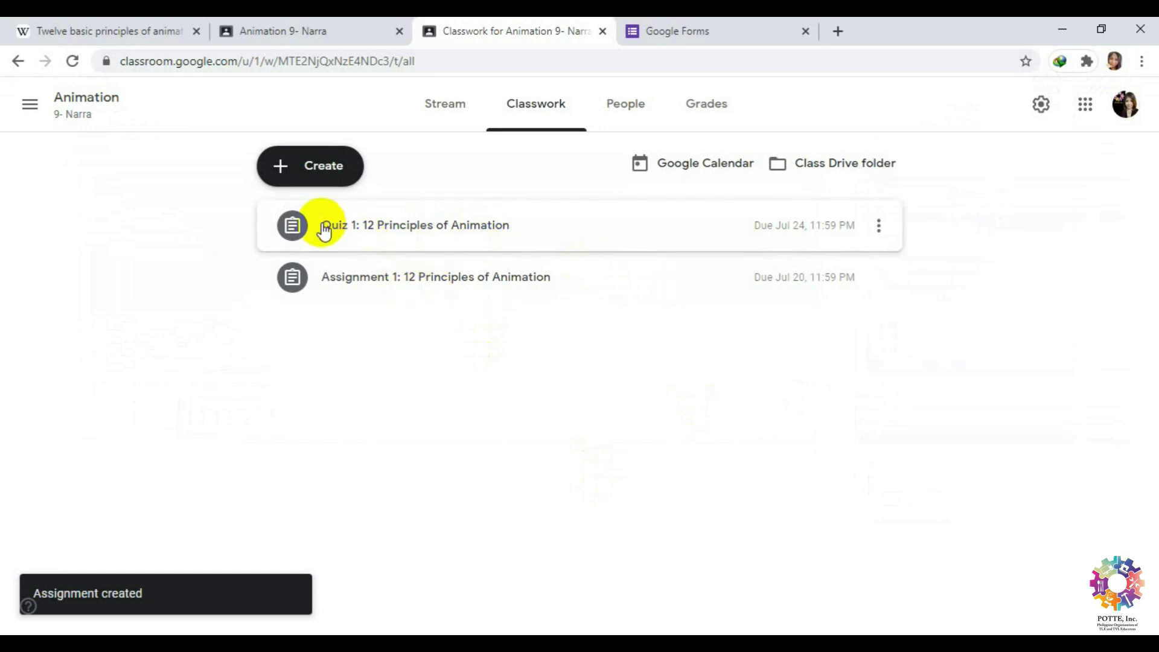
pyautogui.click(678, 30)
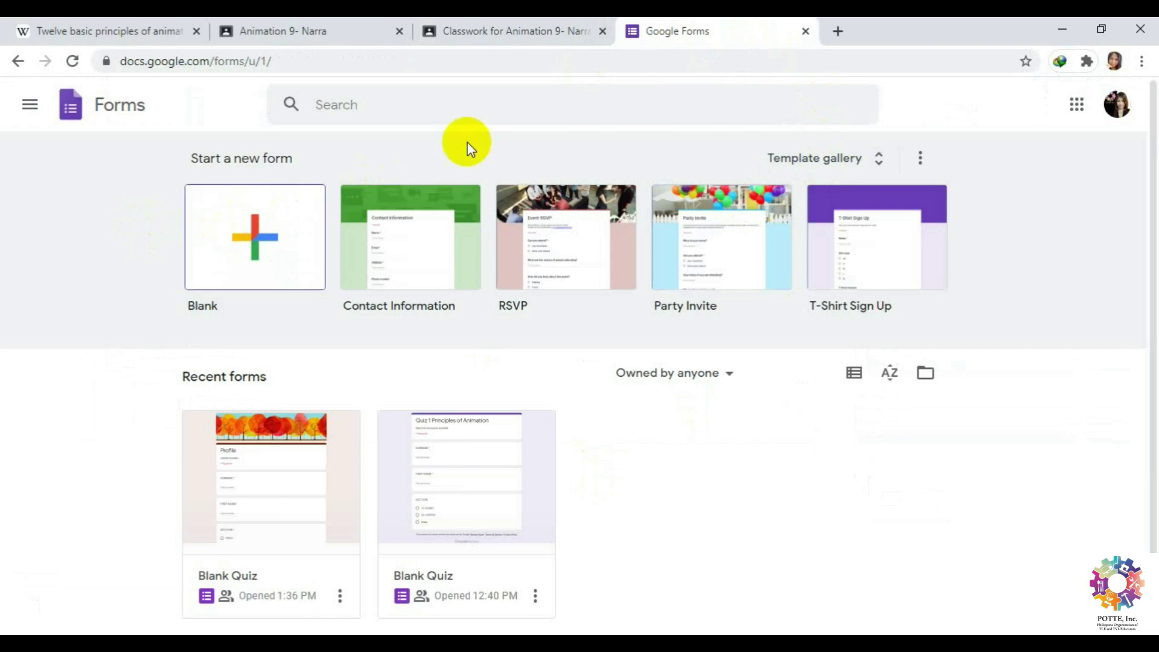
pyautogui.click(810, 31)
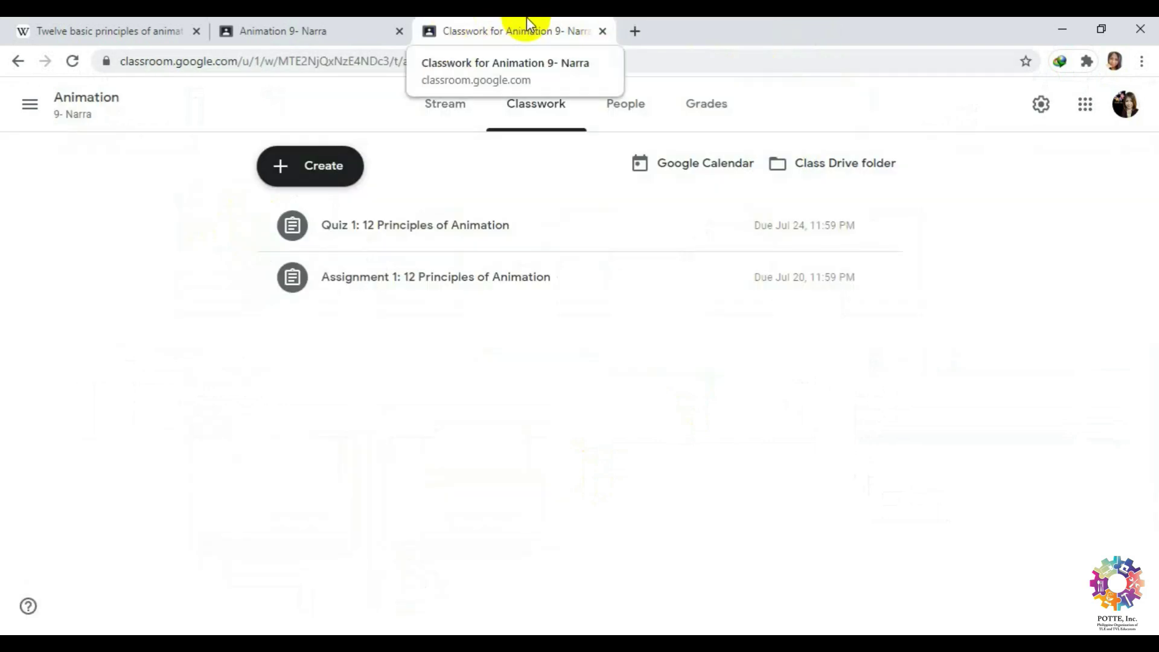
# Switch to the Animation 9- Narra tab, open Classwork, and expand Assignment 1.
pyautogui.click(305, 30)
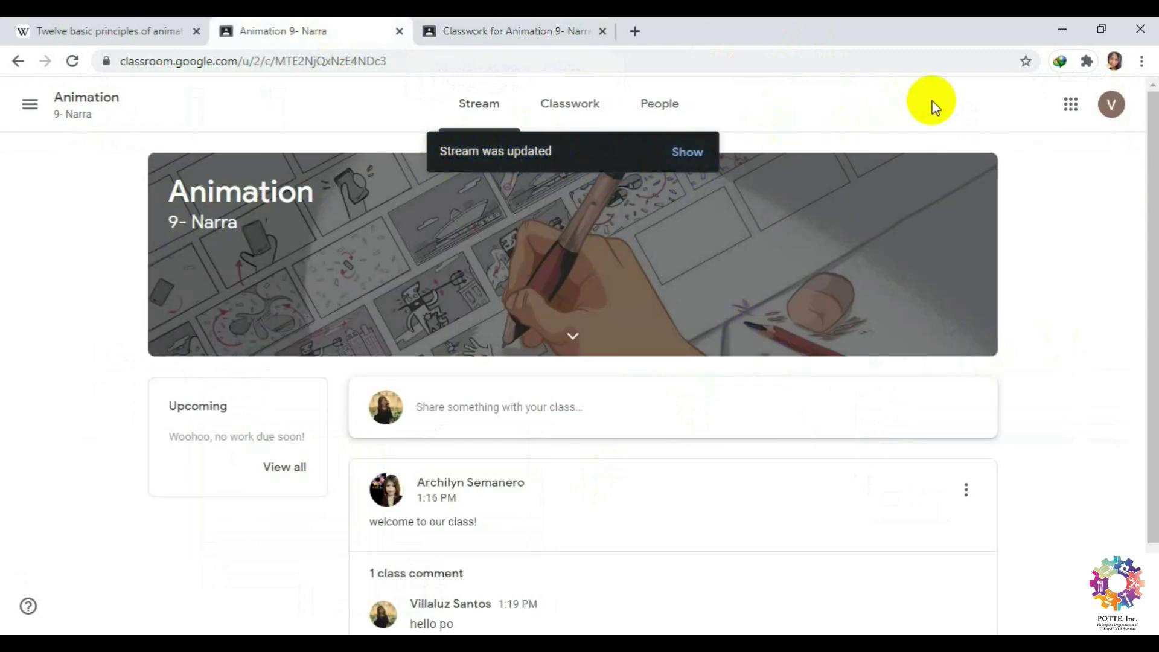
pyautogui.click(580, 108)
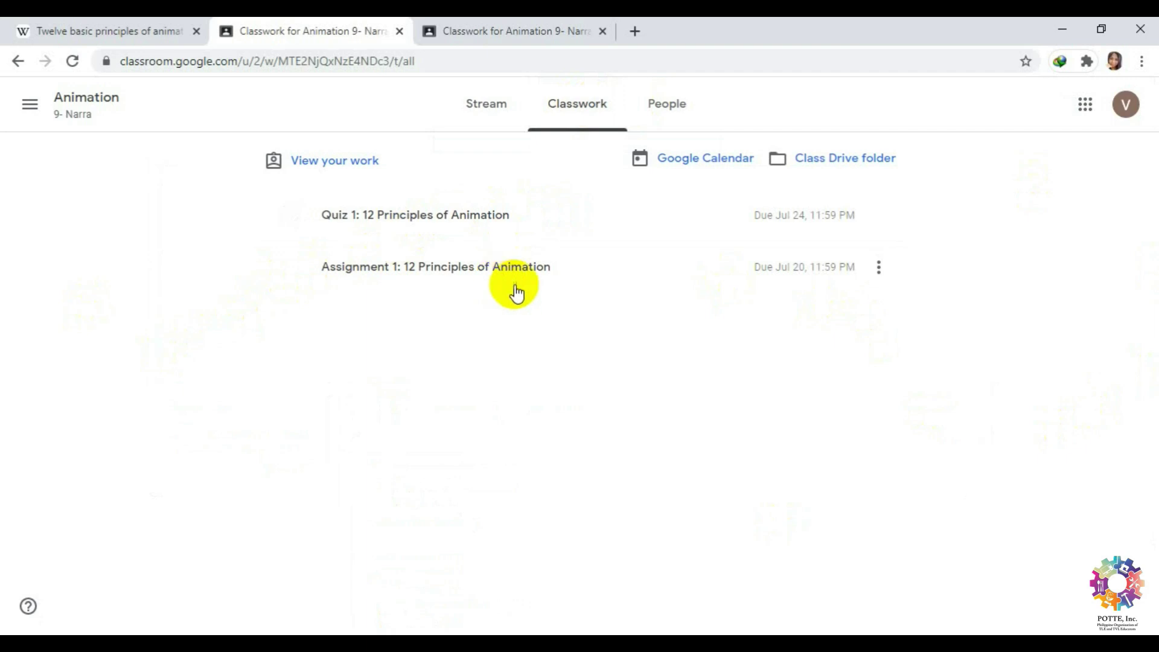
pyautogui.click(489, 270)
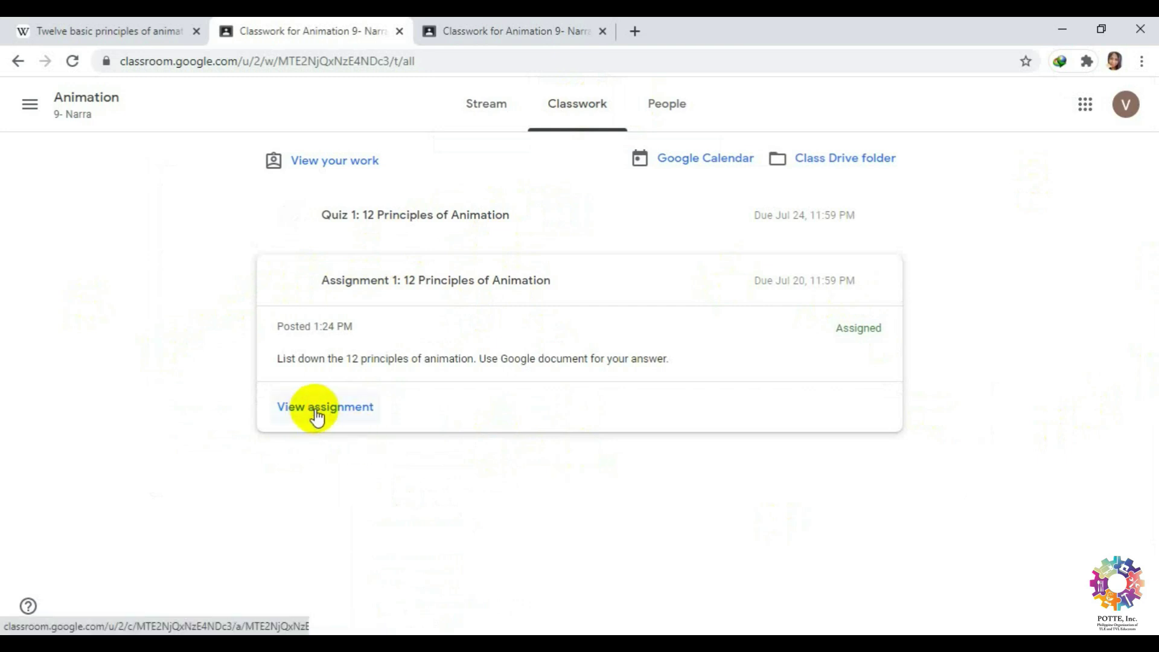
pyautogui.click(321, 406)
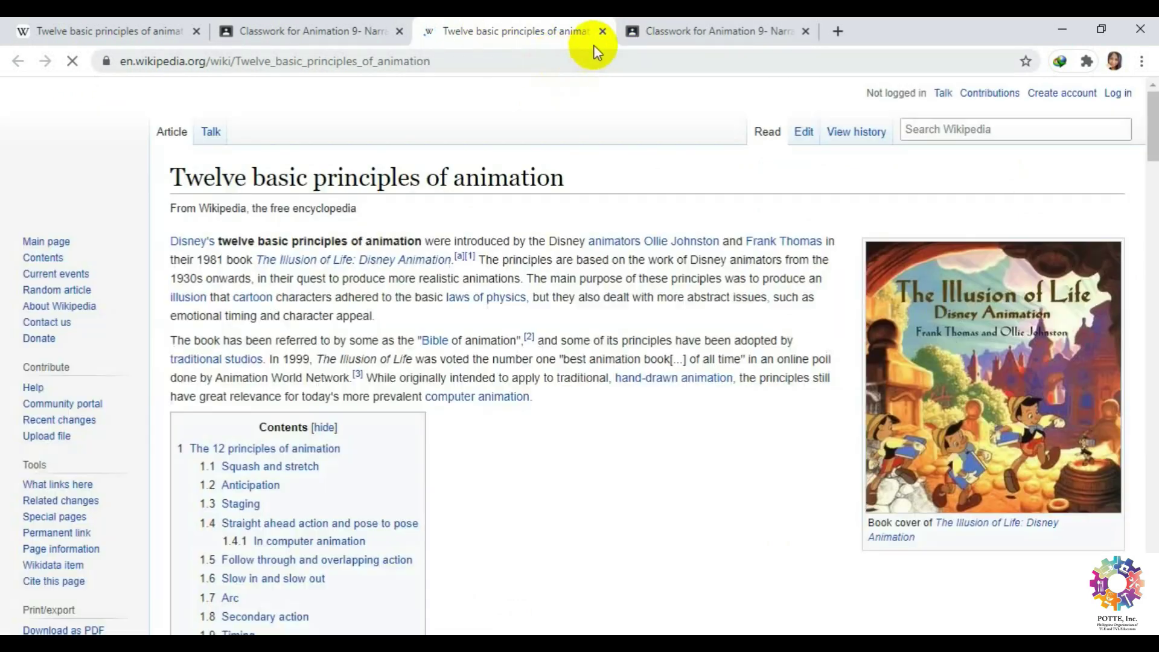
pyautogui.scroll(-20, 679, 320)
pyautogui.scroll(20, 677, 320)
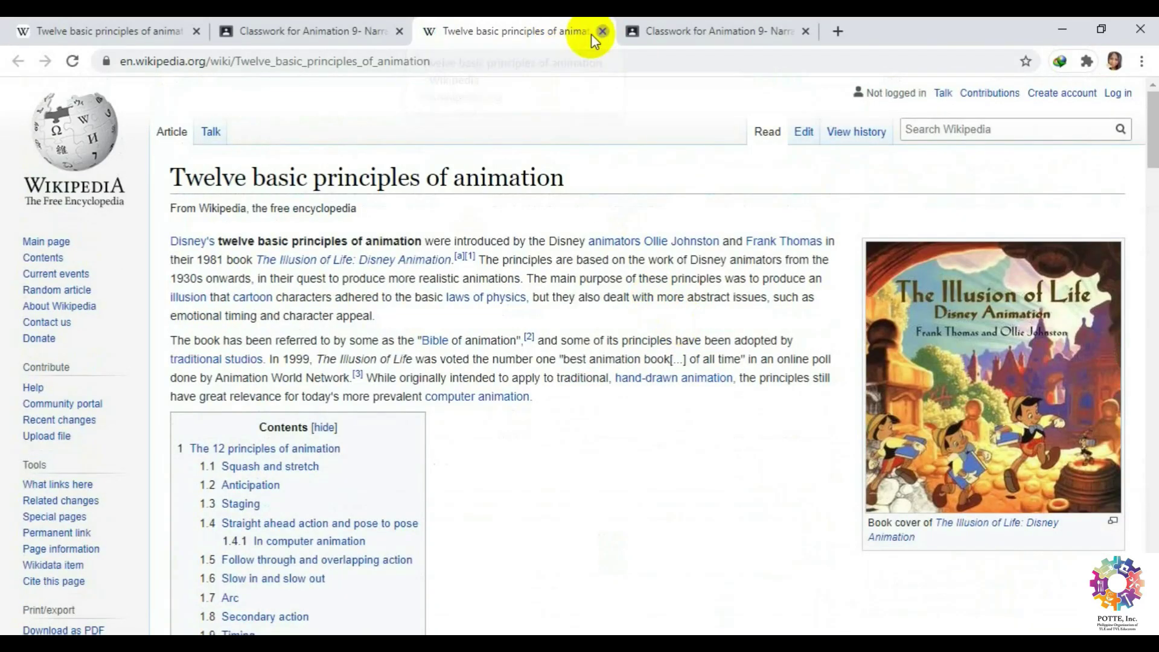
pyautogui.click(602, 31)
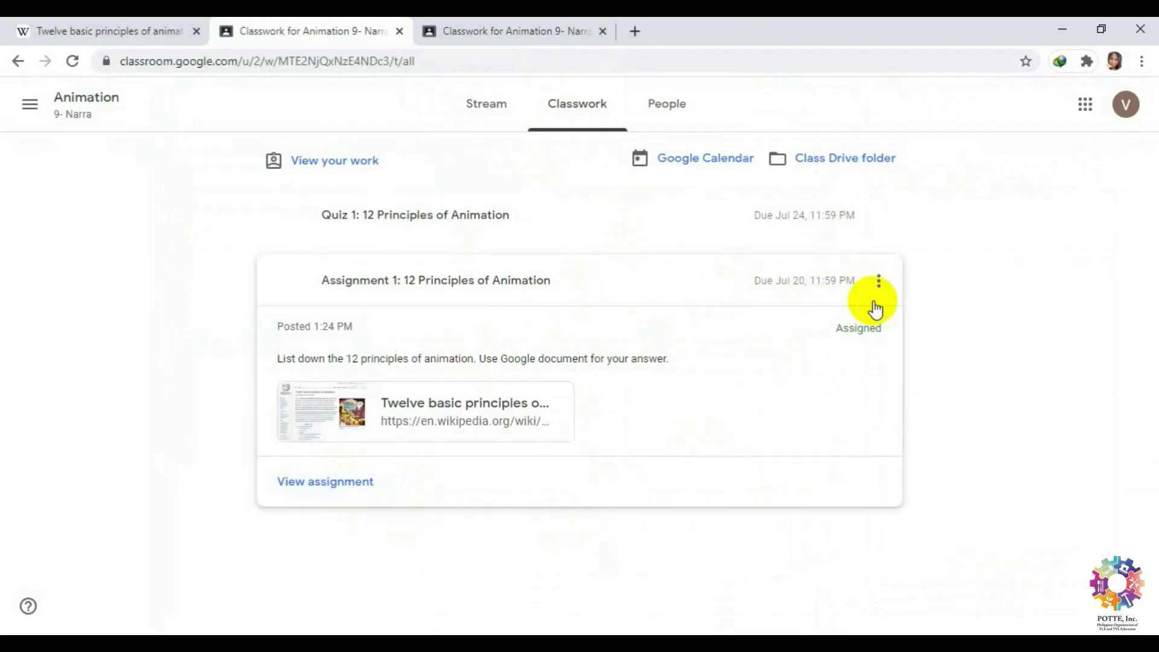
# Open the full Assignment 1 page from the Classwork list.
pyautogui.click(426, 280)
pyautogui.click(879, 267)
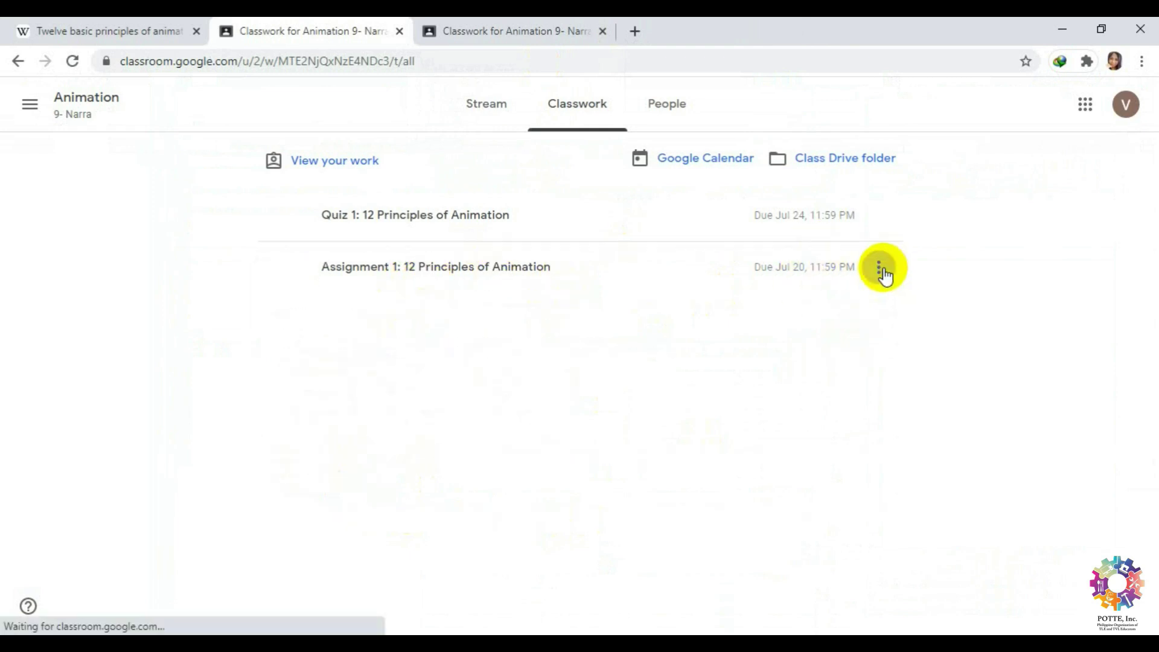
pyautogui.click(530, 265)
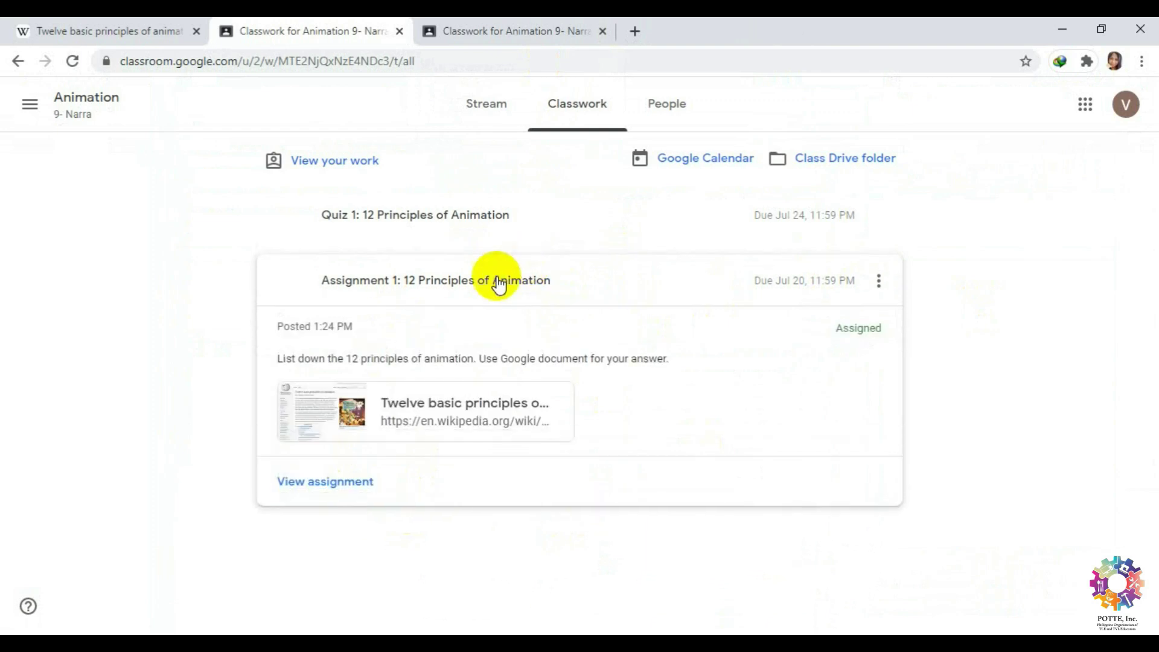
pyautogui.click(329, 481)
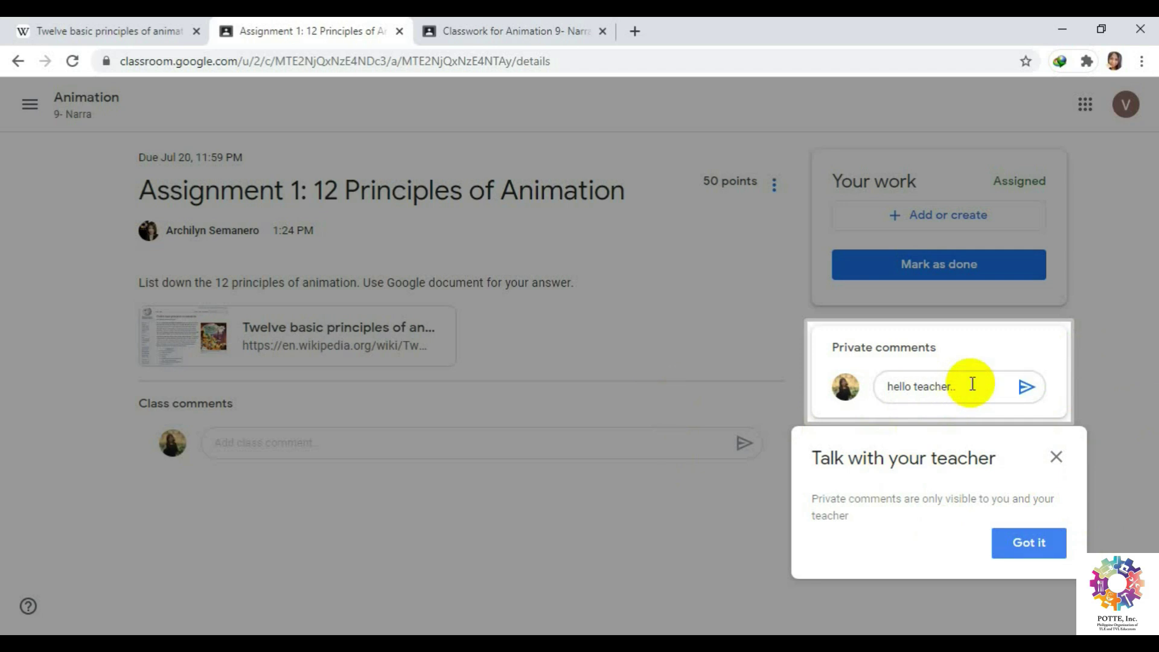
# Post the private comment 'hello teacher..' to the teacher.
pyautogui.click(1062, 462)
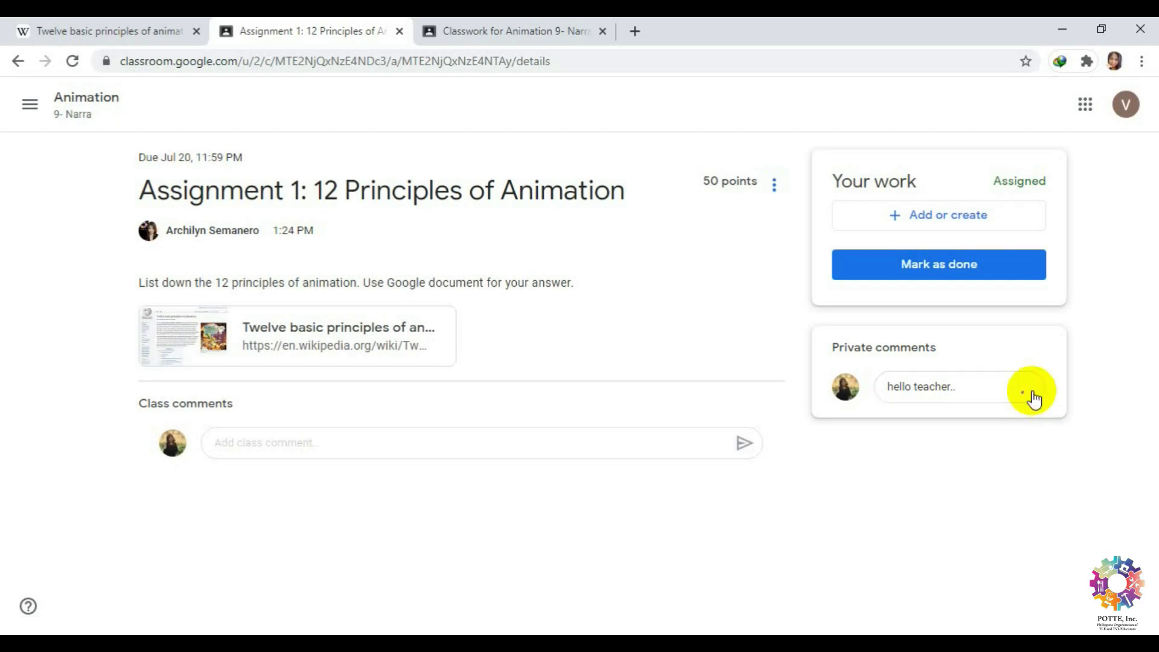
pyautogui.click(1029, 392)
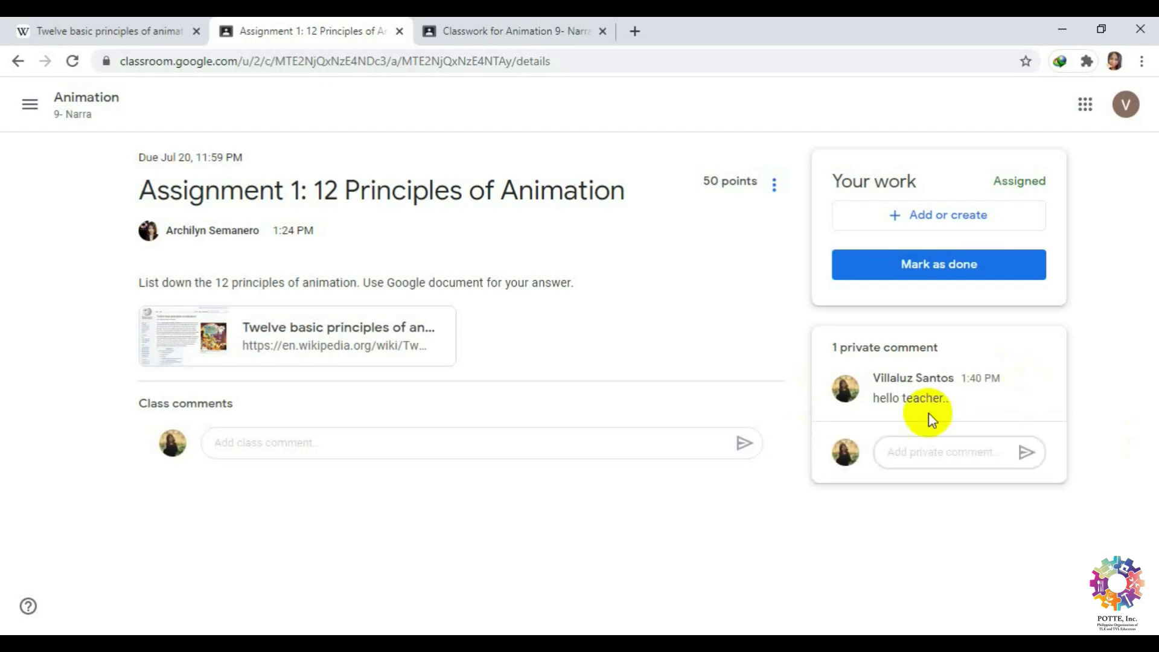
pyautogui.moveTo(969, 393)
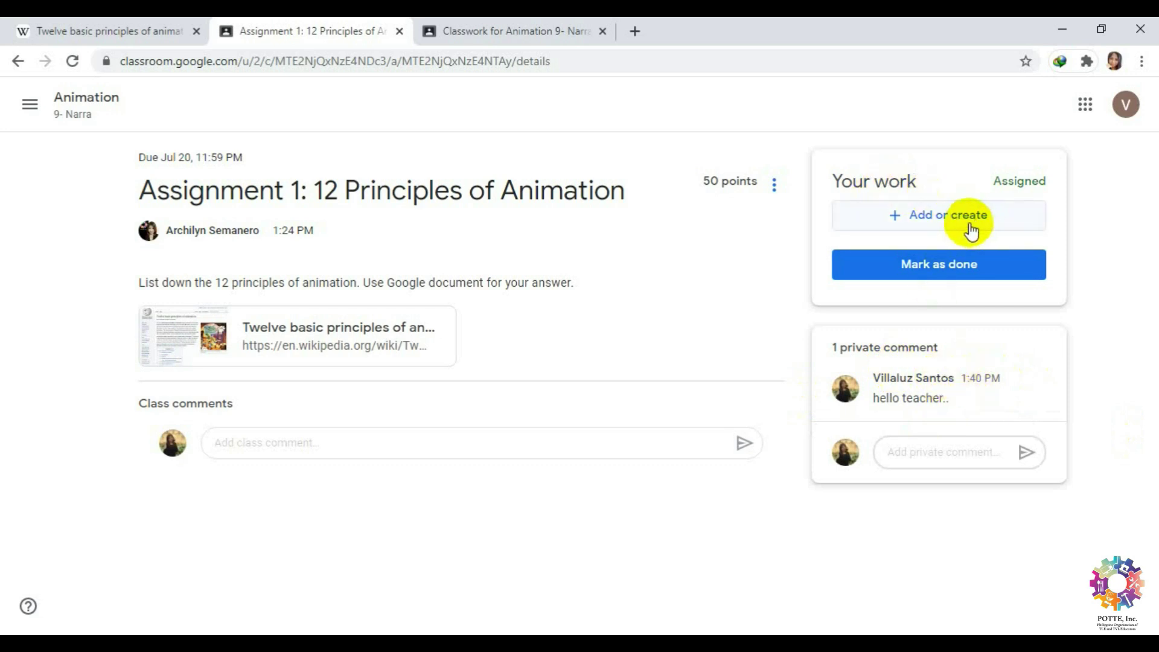
pyautogui.click(382, 447)
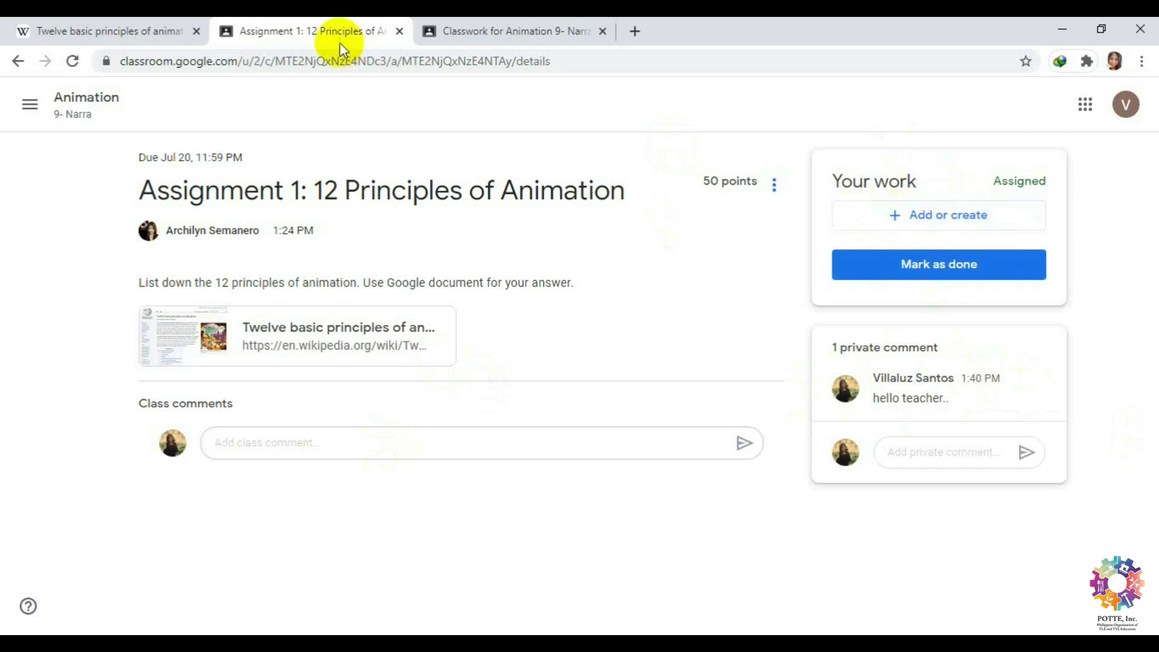
# Go to Animation 9- Narra's Quiz 1 page and open its Profile form attachment.
pyautogui.click(29, 105)
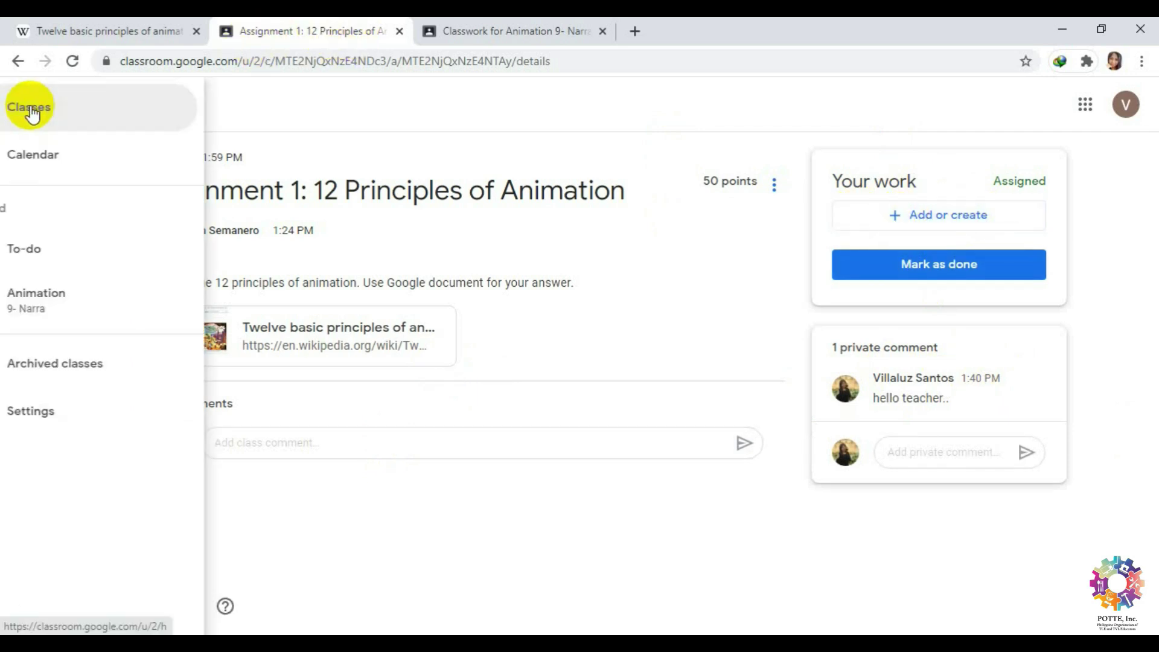
pyautogui.click(112, 302)
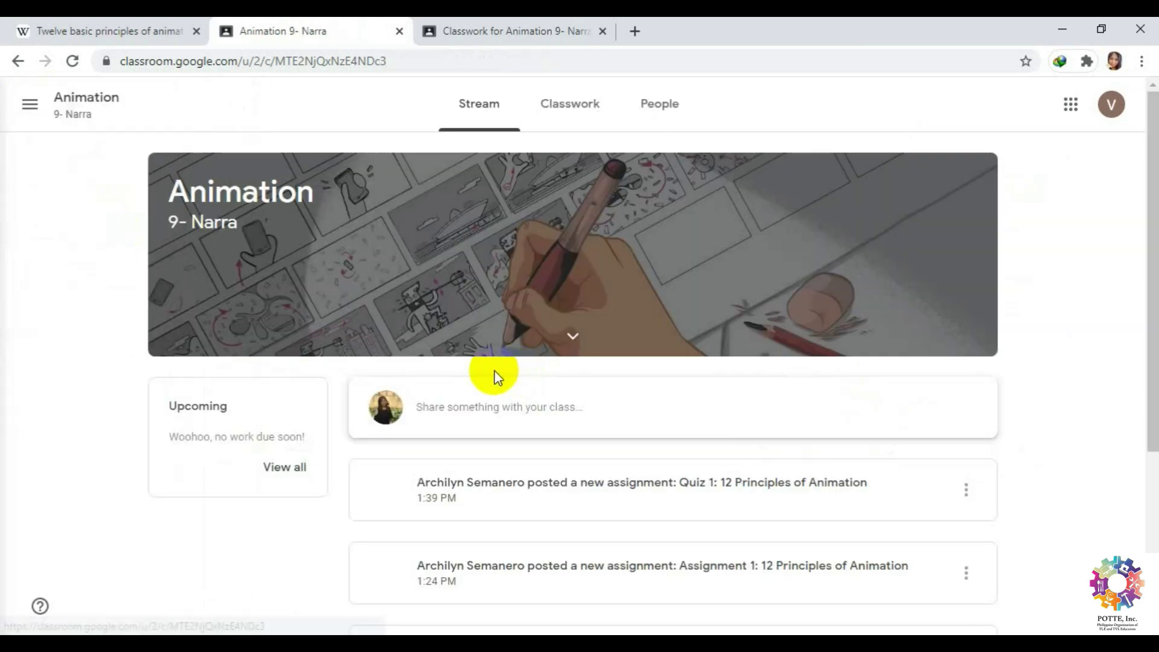
pyautogui.click(576, 114)
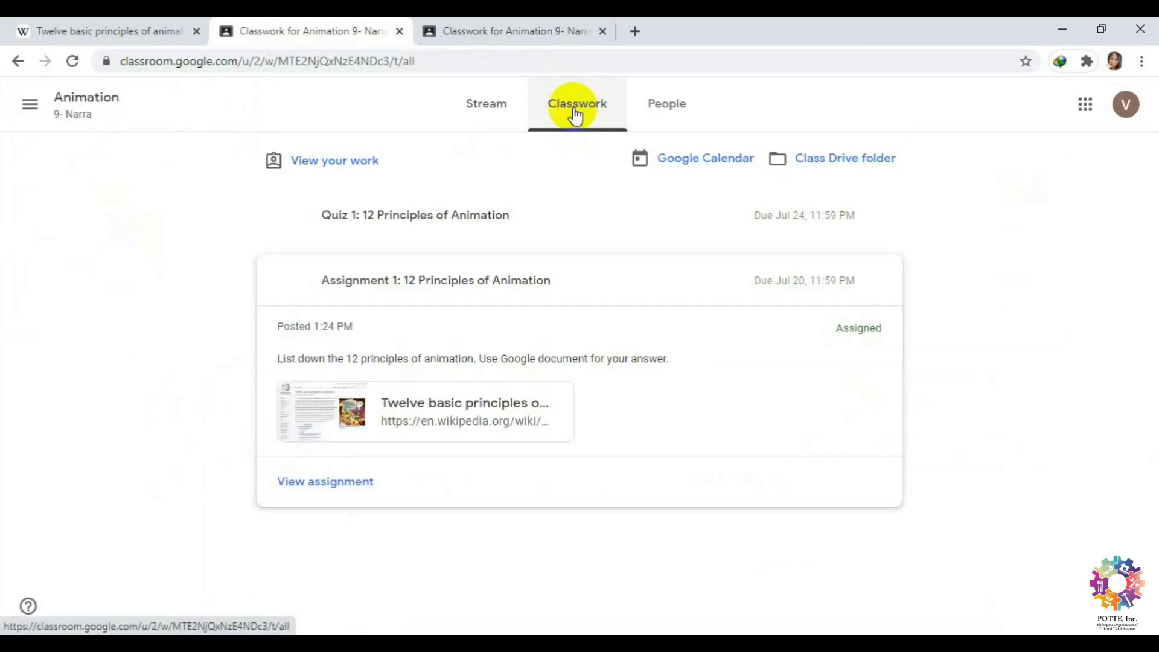
pyautogui.click(457, 217)
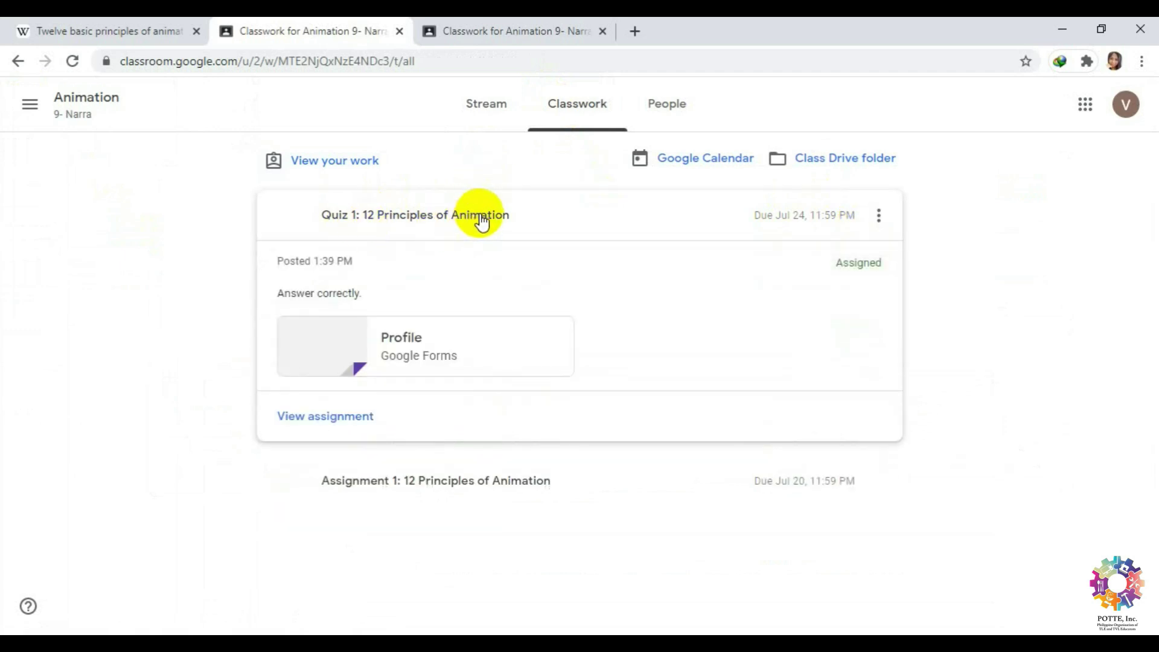
pyautogui.click(346, 418)
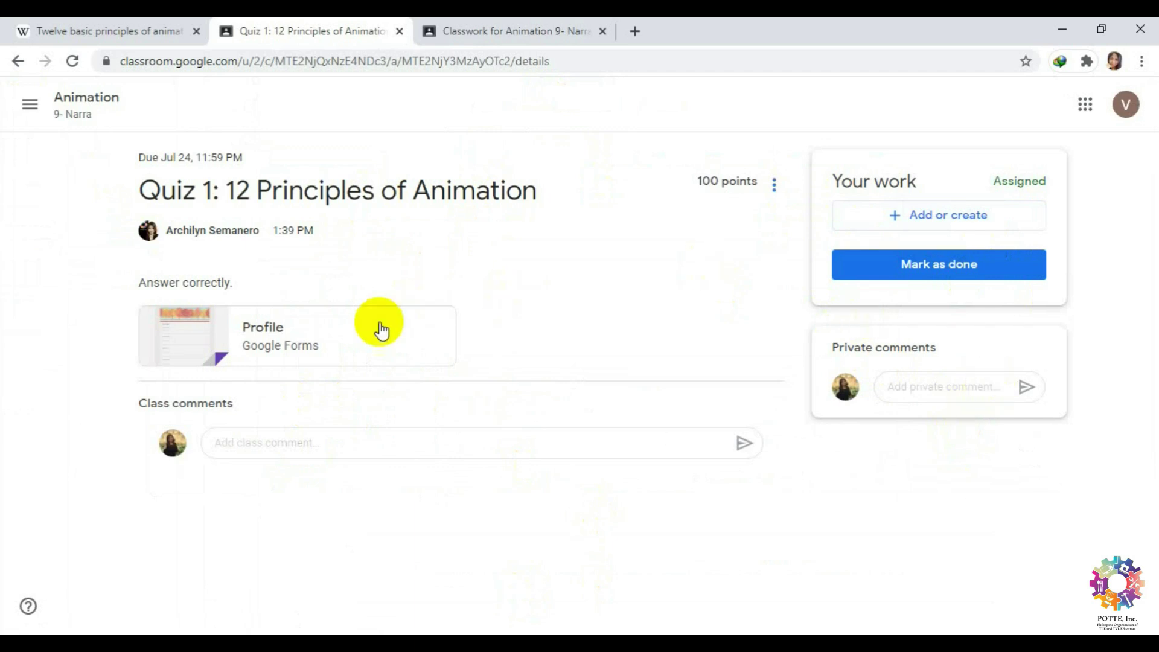
pyautogui.click(264, 350)
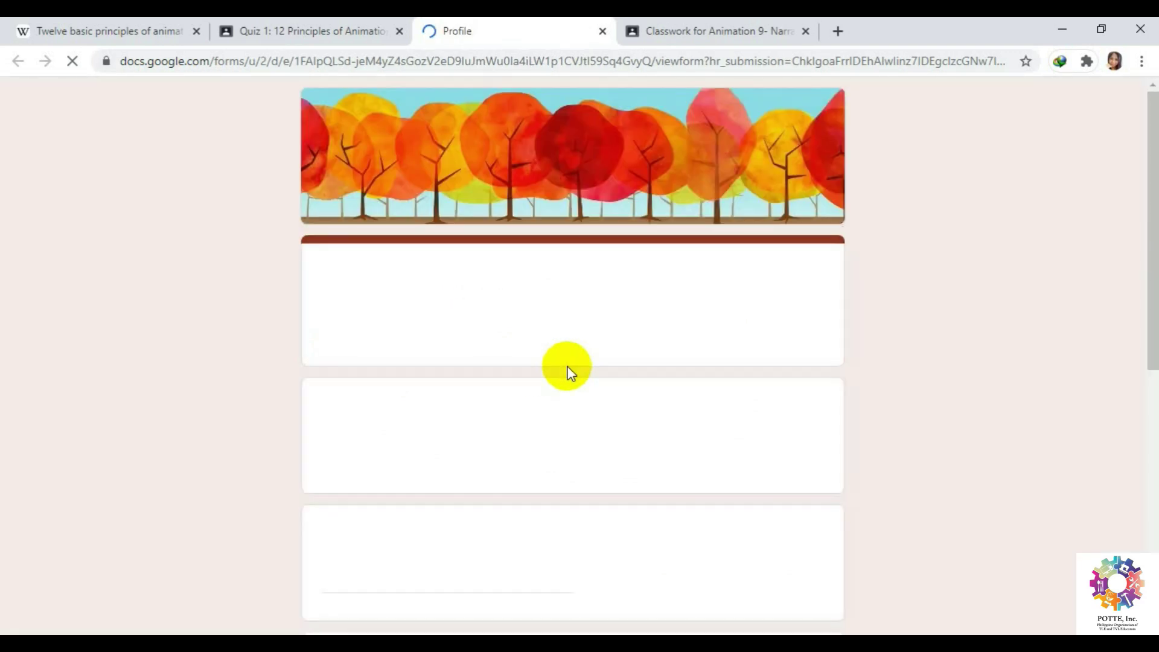
# Look over the autumn-themed Profile form and select the Email address answer field.
pyautogui.scroll(-8, 1044, 328)
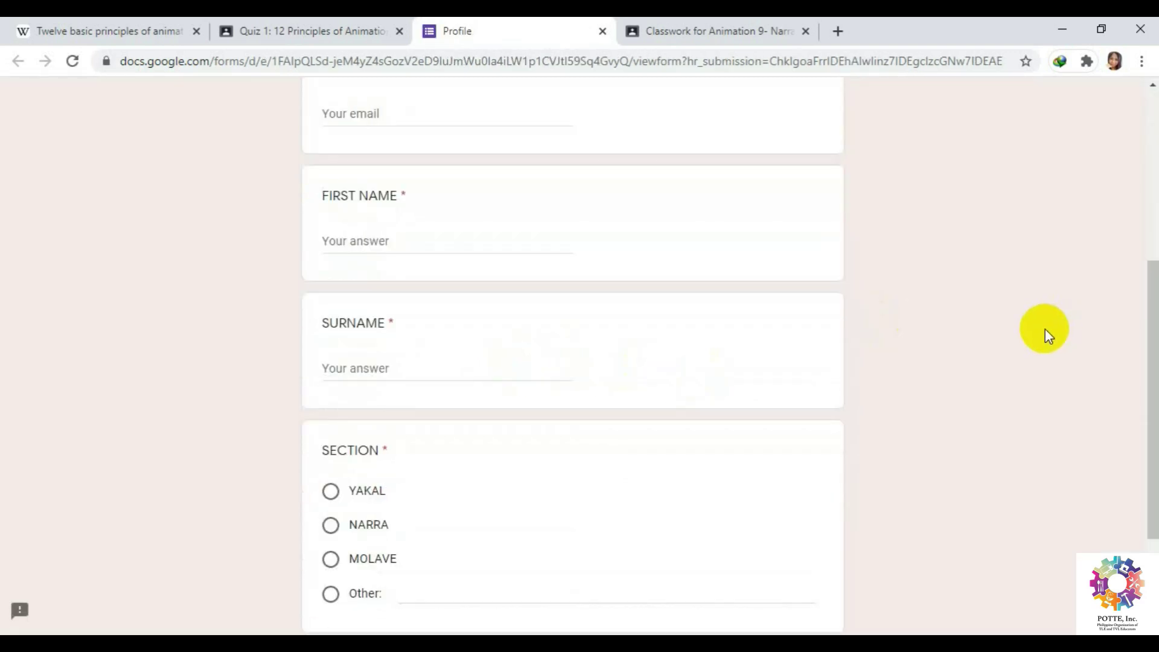
pyautogui.scroll(6, 1044, 328)
pyautogui.scroll(2, 1046, 336)
pyautogui.scroll(-8, 1046, 338)
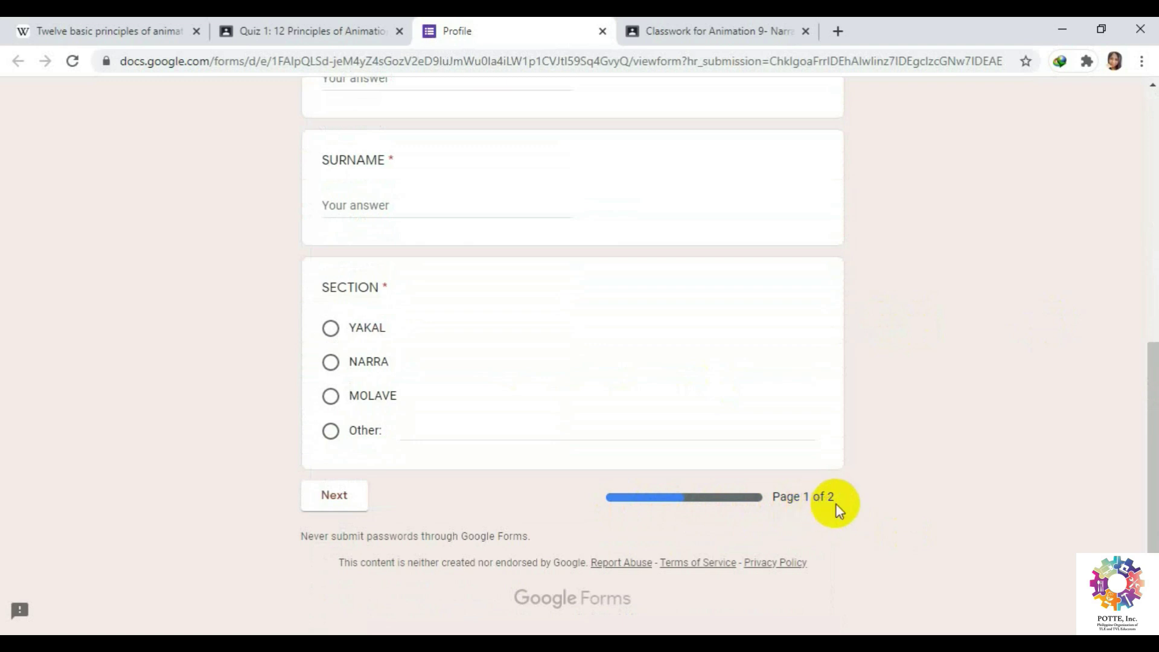
pyautogui.scroll(4, 763, 445)
pyautogui.scroll(3, 471, 265)
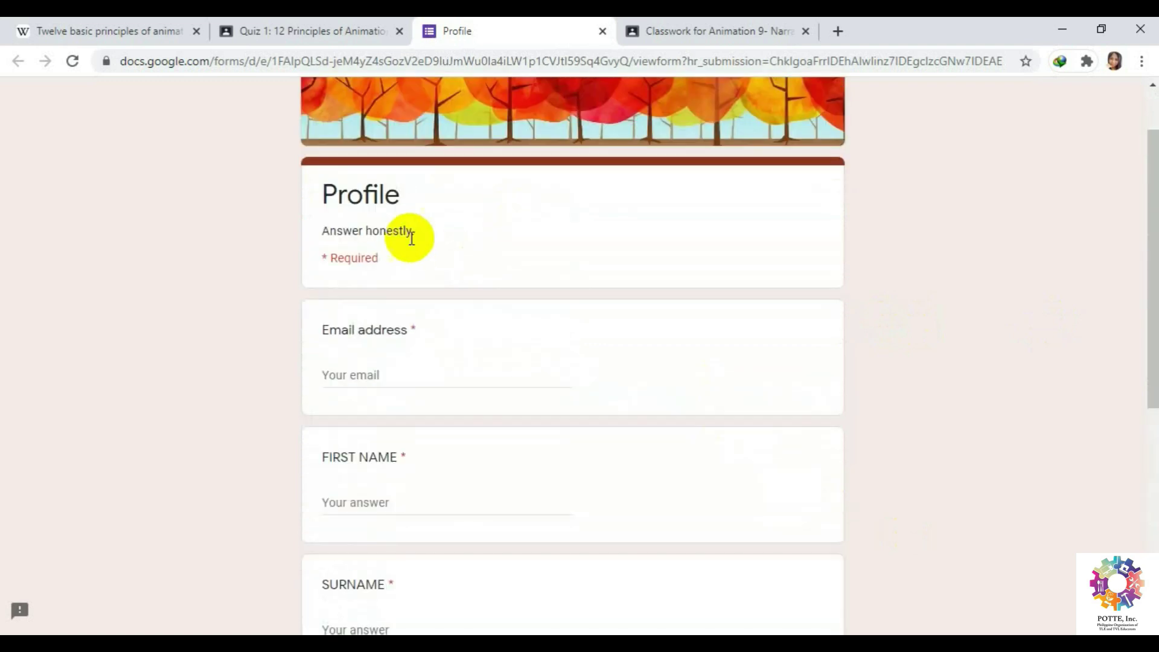
pyautogui.click(401, 370)
# Try Next with no email to see the required-field warning, then close the Profile form.
pyautogui.scroll(-4, 833, 438)
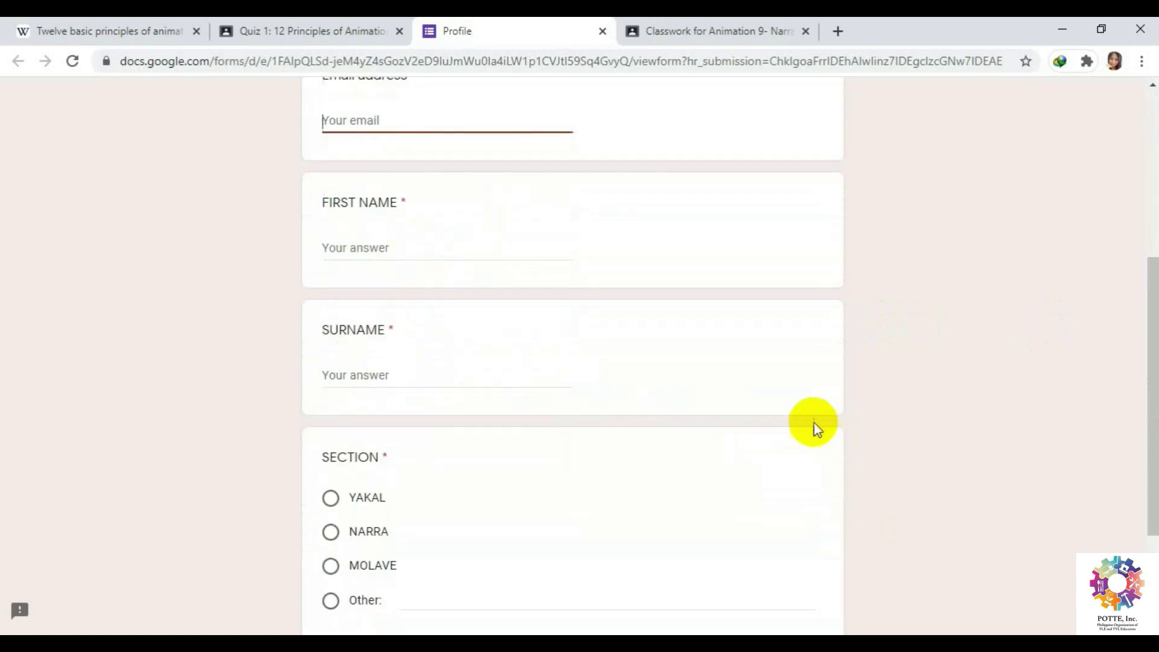
pyautogui.scroll(-2, 812, 429)
pyautogui.scroll(-1, 809, 431)
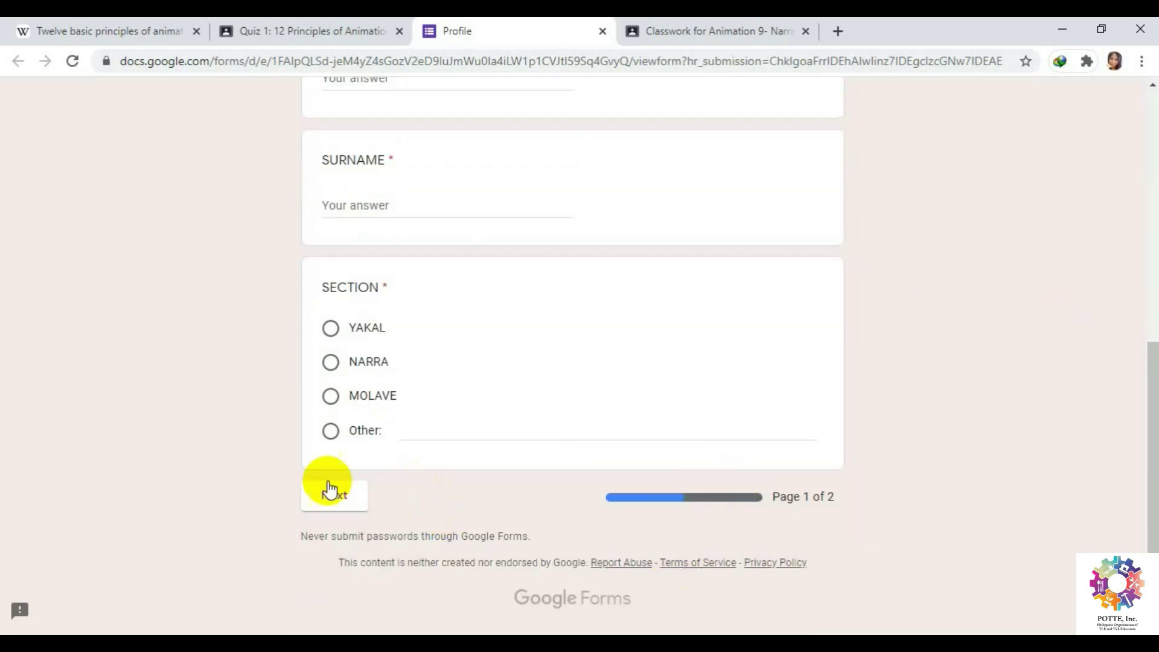
pyautogui.click(331, 495)
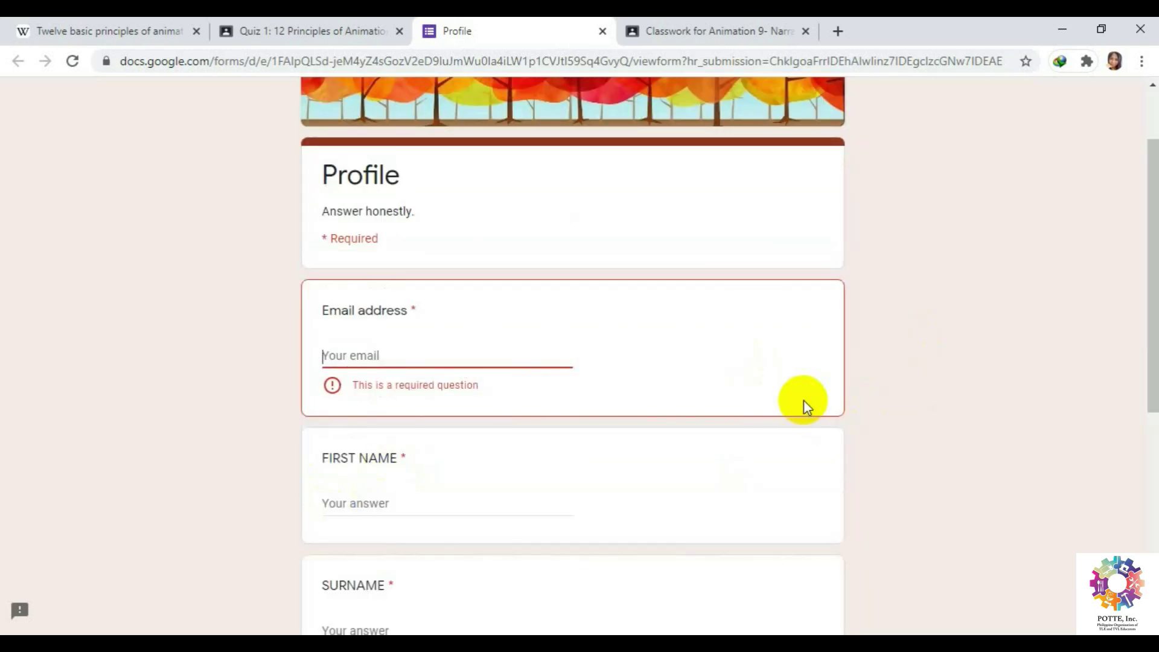
pyautogui.scroll(2, 700, 254)
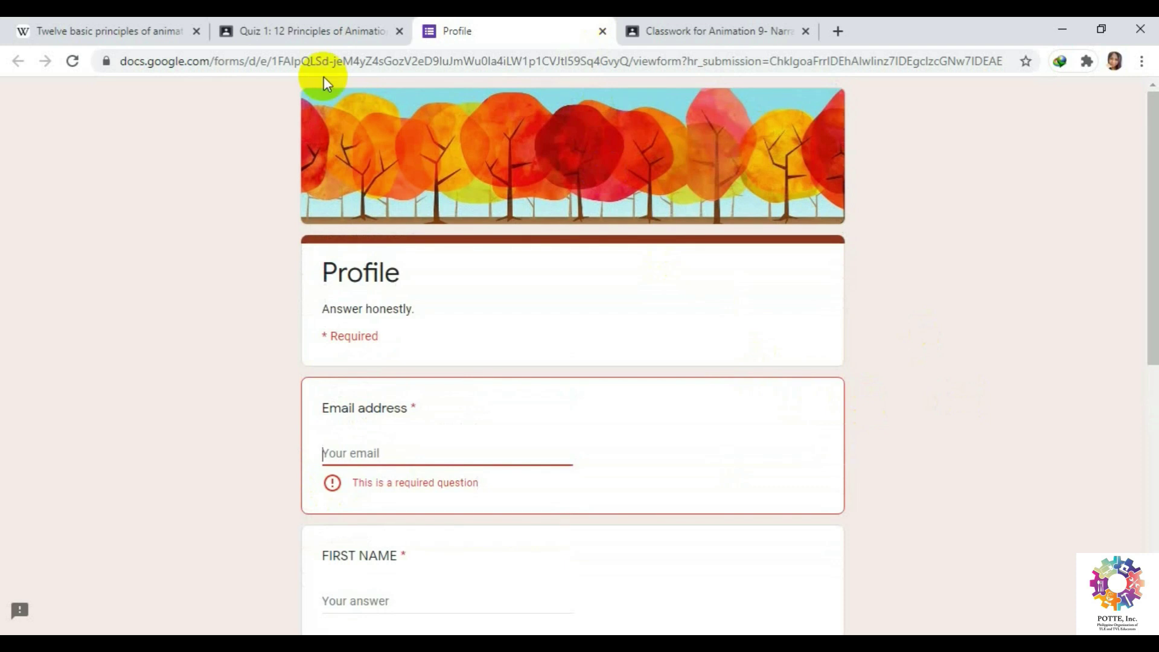
pyautogui.click(602, 31)
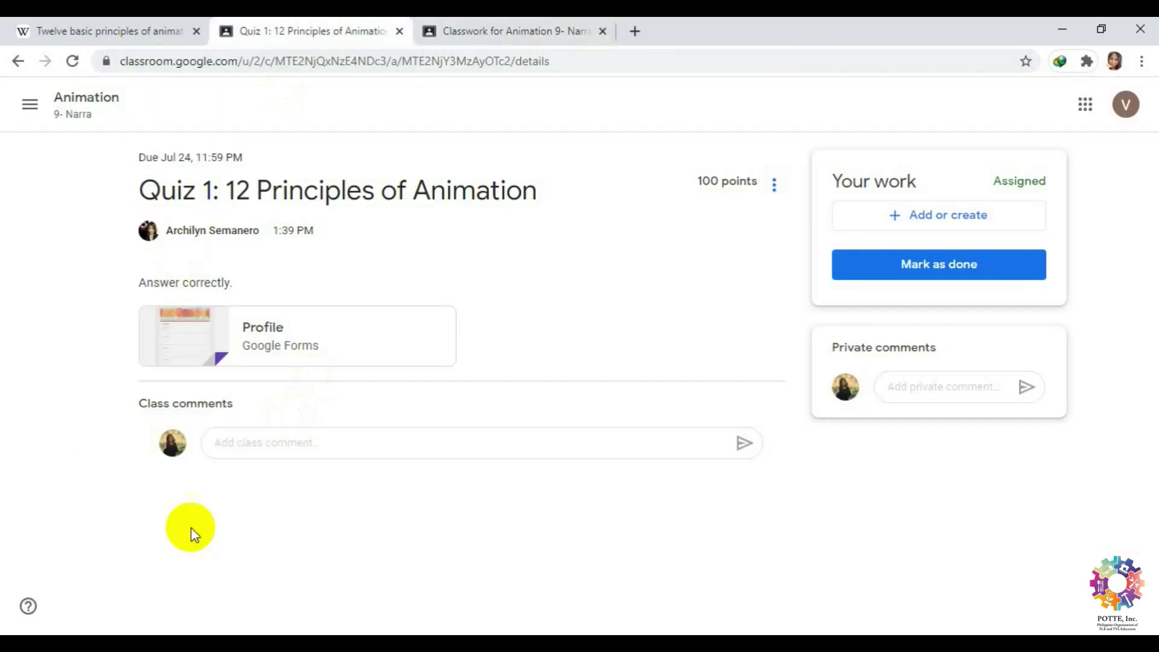
# On the Animation 9- Narra tab, open Assignment 1's student work and the student's submission.
pyautogui.click(517, 31)
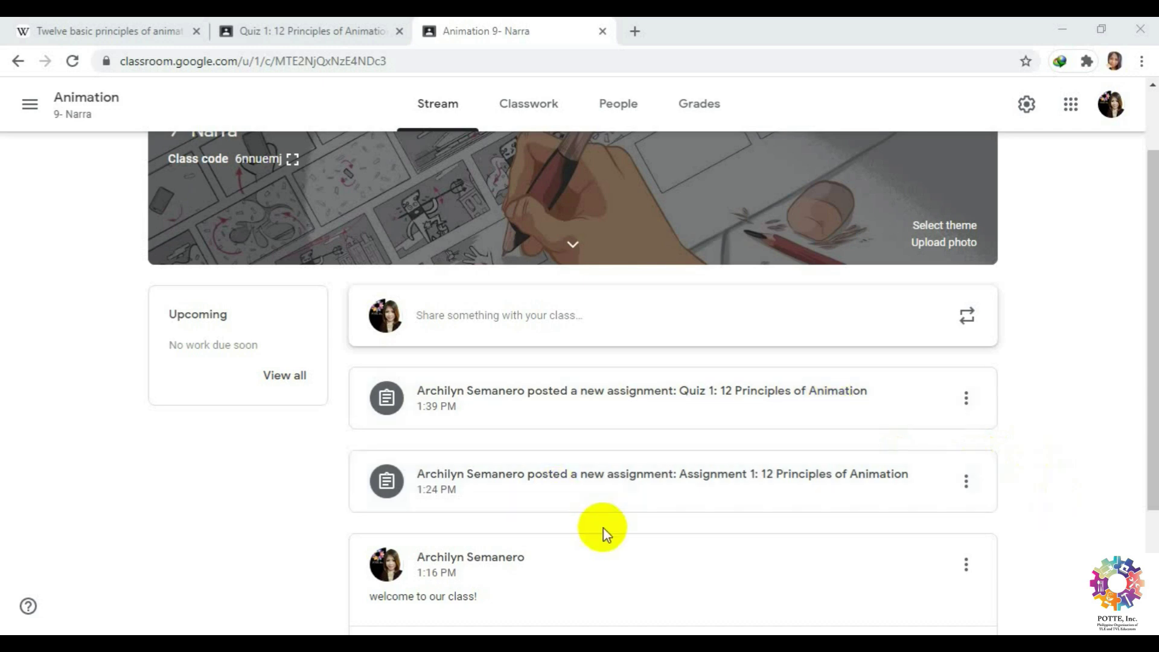
pyautogui.scroll(-2, 604, 531)
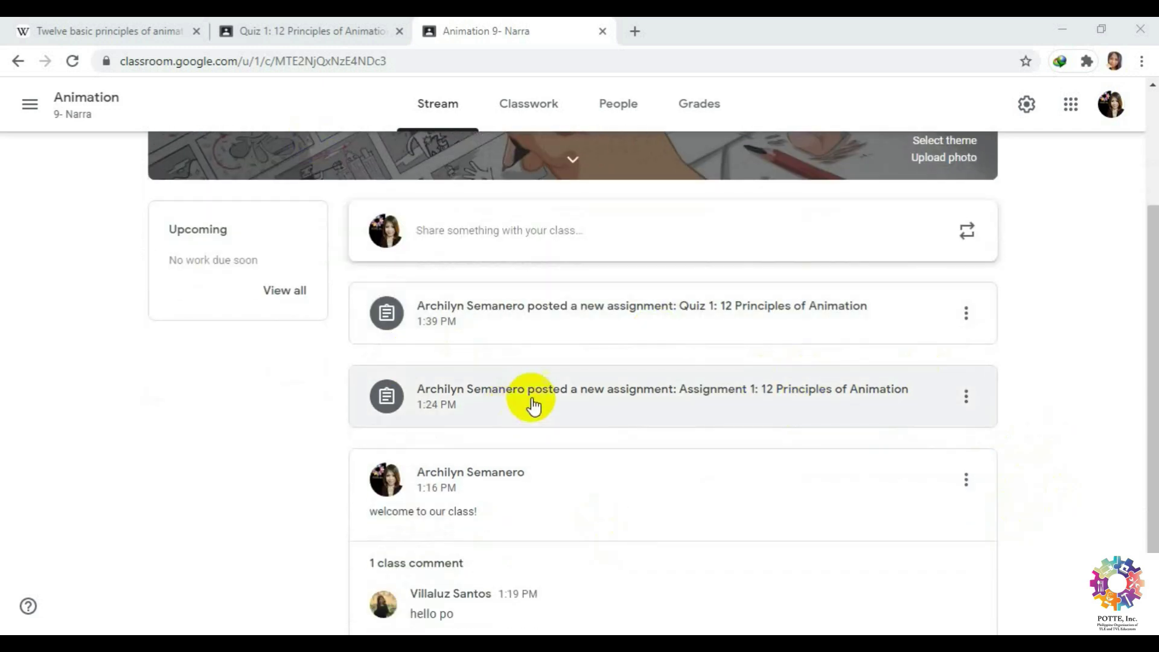
pyautogui.click(546, 395)
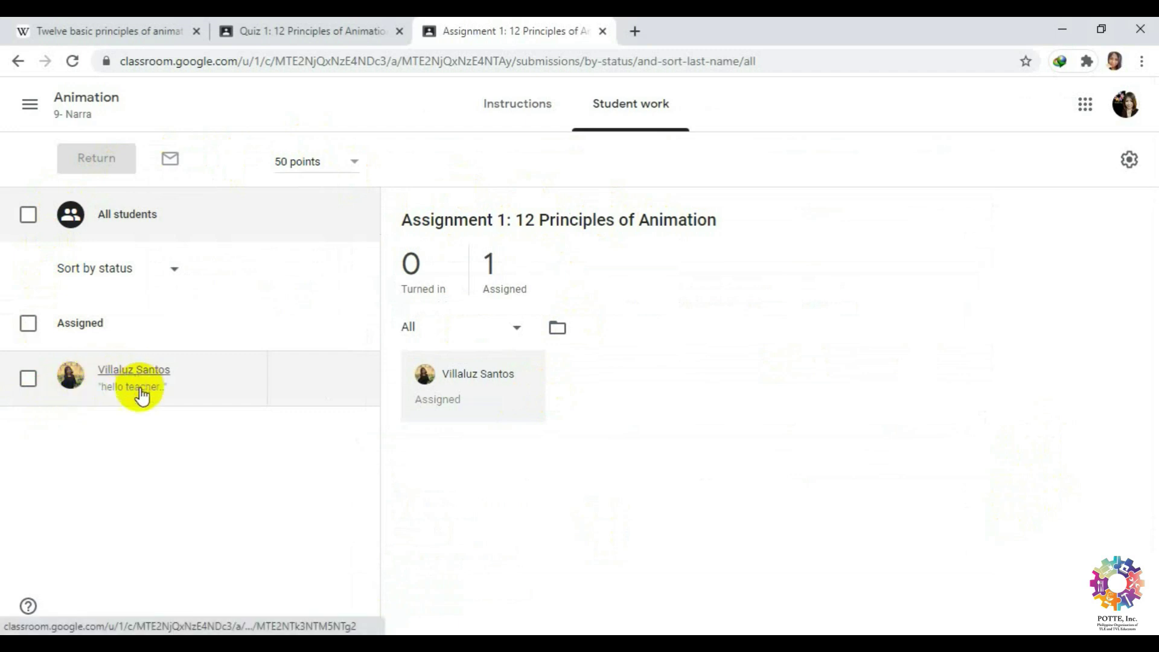
pyautogui.moveTo(332, 386)
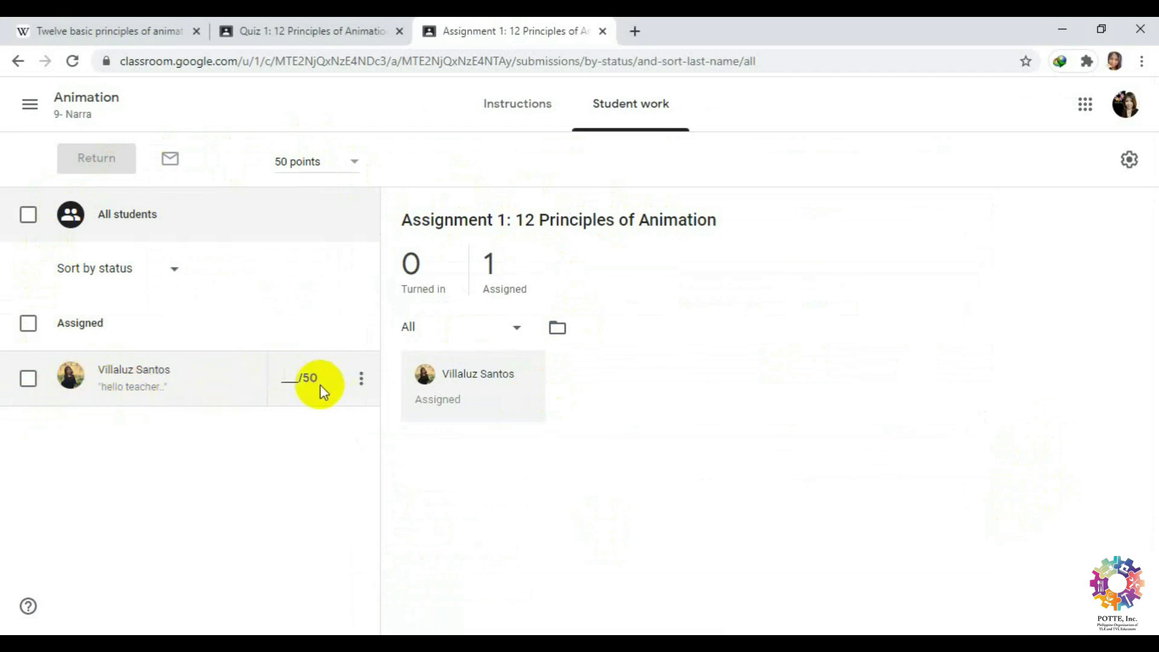
pyautogui.click(154, 397)
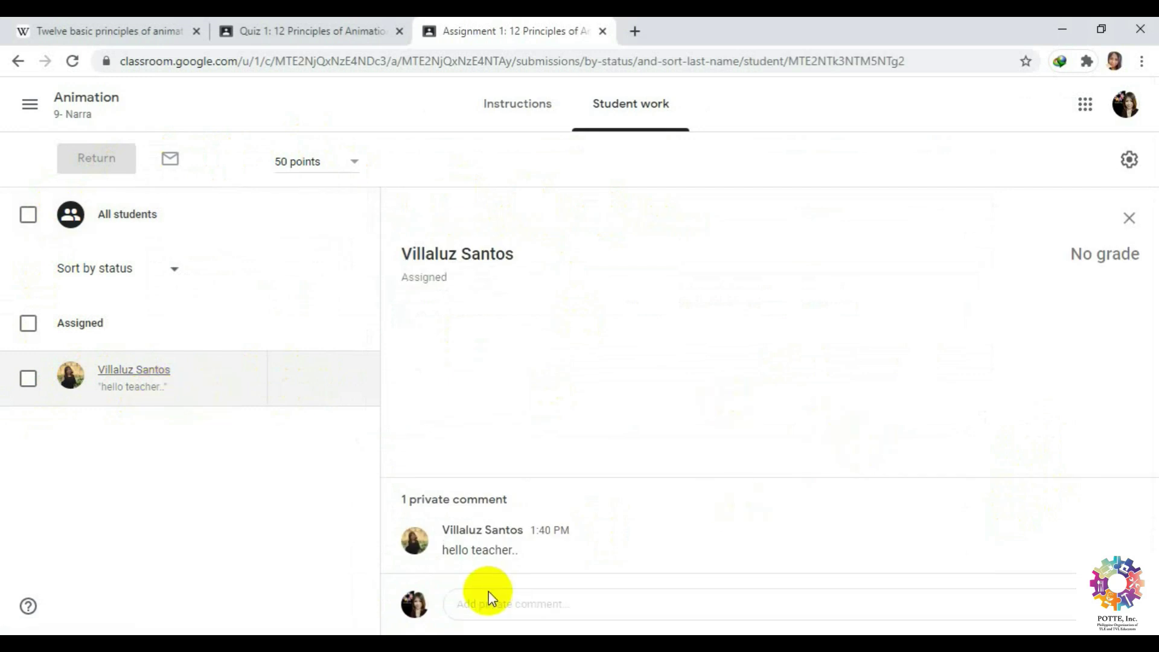
# Post the private comment 'hi.. any clarification?' to the student, fixing the 'clarification' typo first.
pyautogui.click(509, 603)
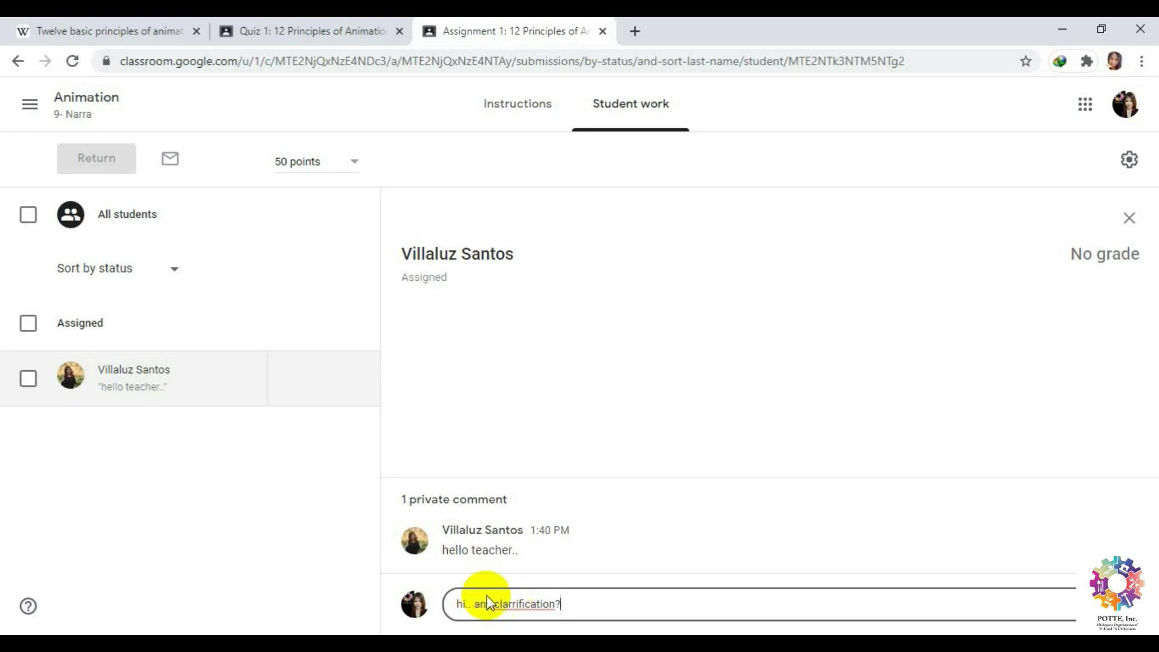
pyautogui.click(512, 604)
pyautogui.press('BackSpace')
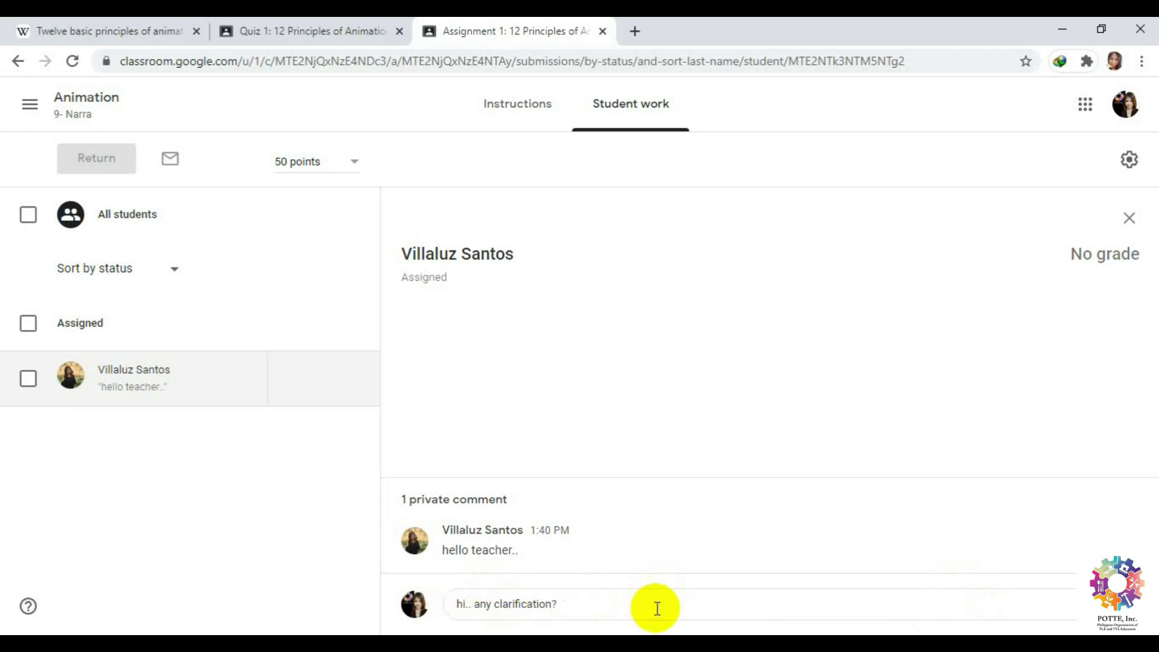
pyautogui.click(521, 603)
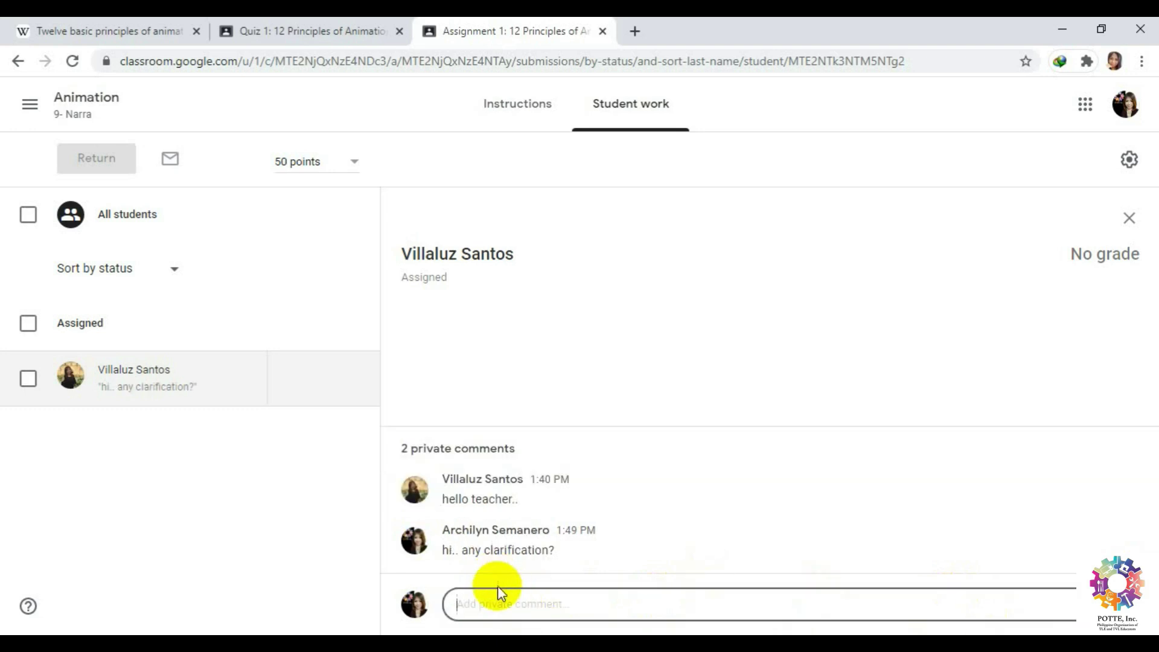
# In the student account, open Assignment 1 from the Animation stream and reload to see the reply.
pyautogui.click(347, 24)
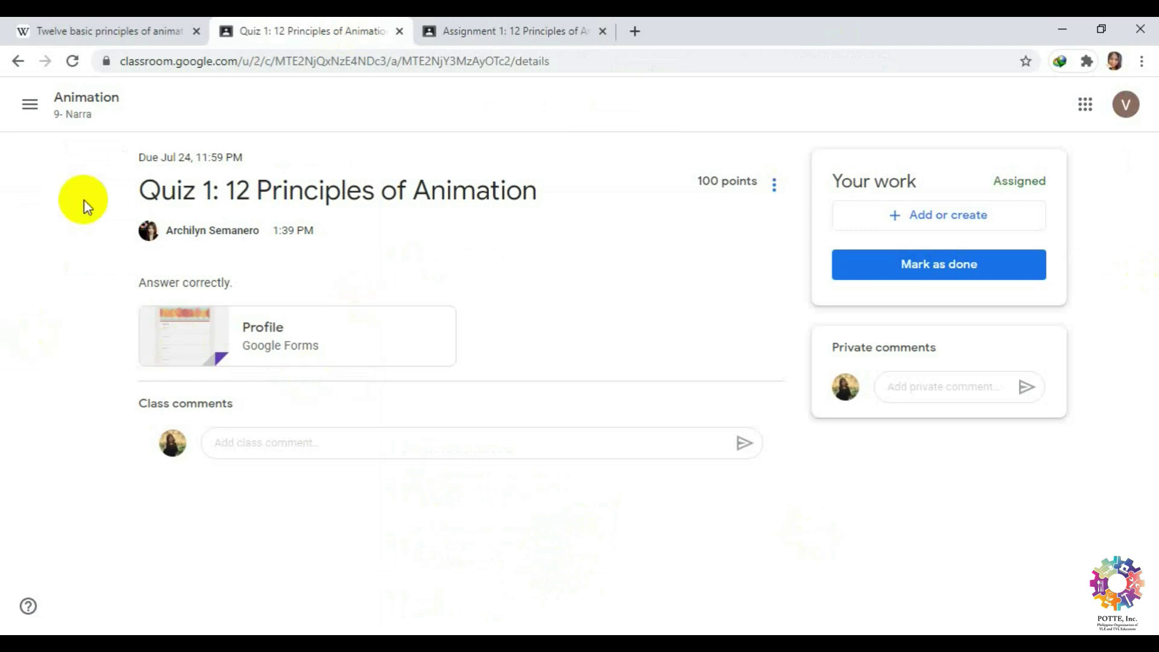
pyautogui.click(71, 101)
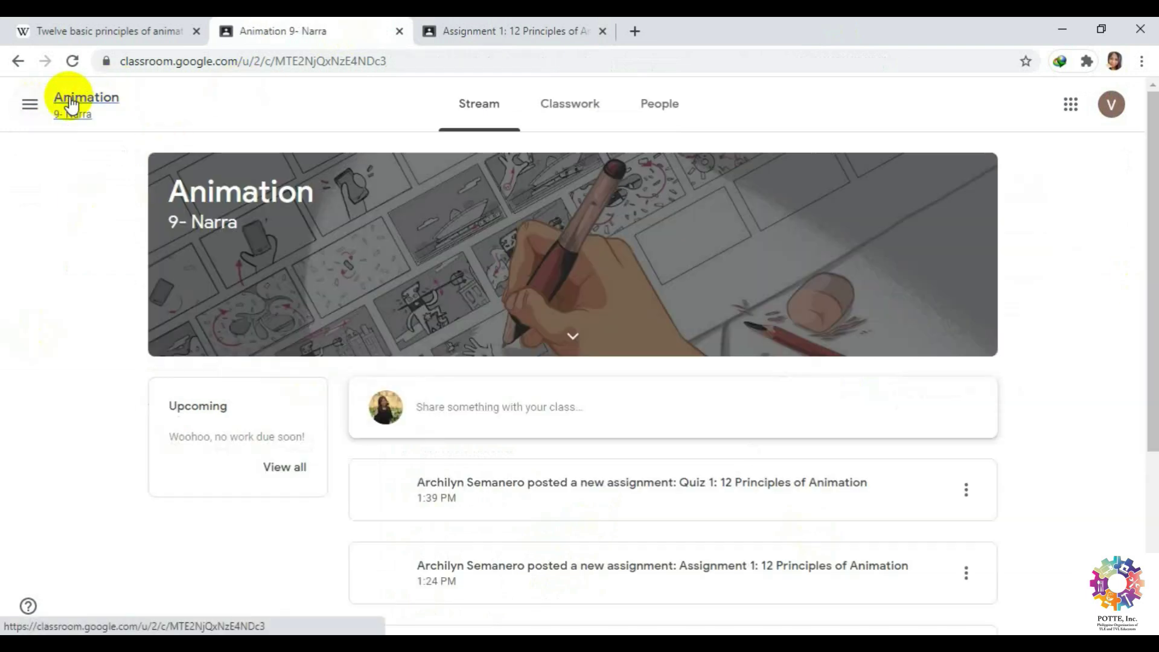
pyautogui.scroll(-2, 664, 465)
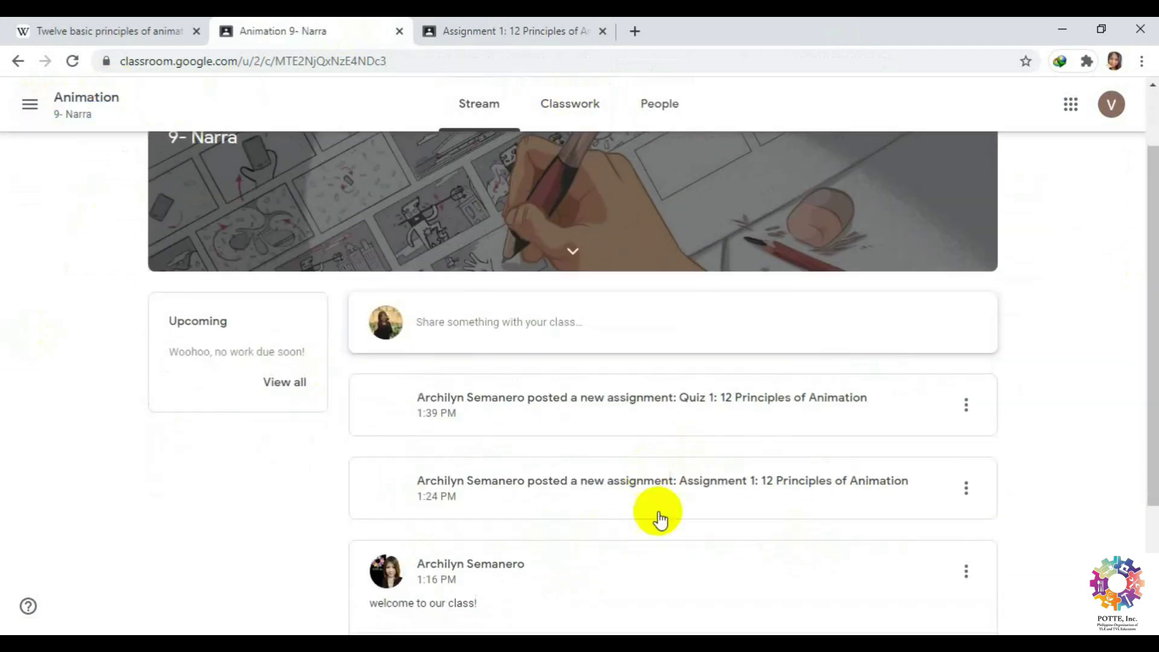
pyautogui.click(662, 490)
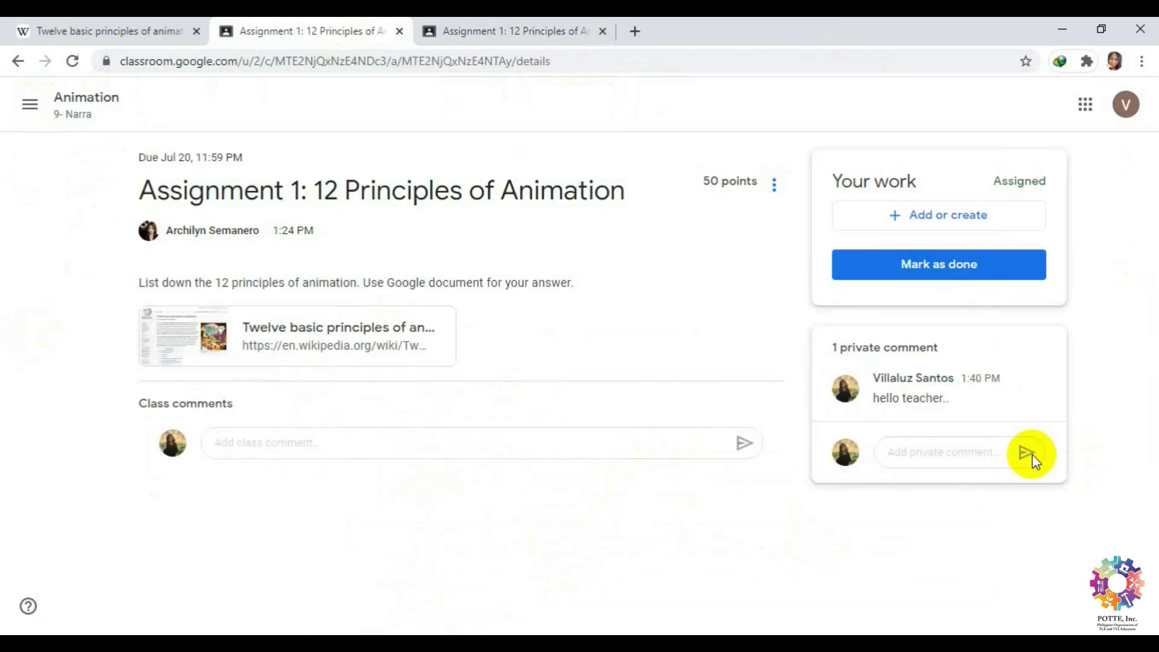
pyautogui.rightClick(860, 300)
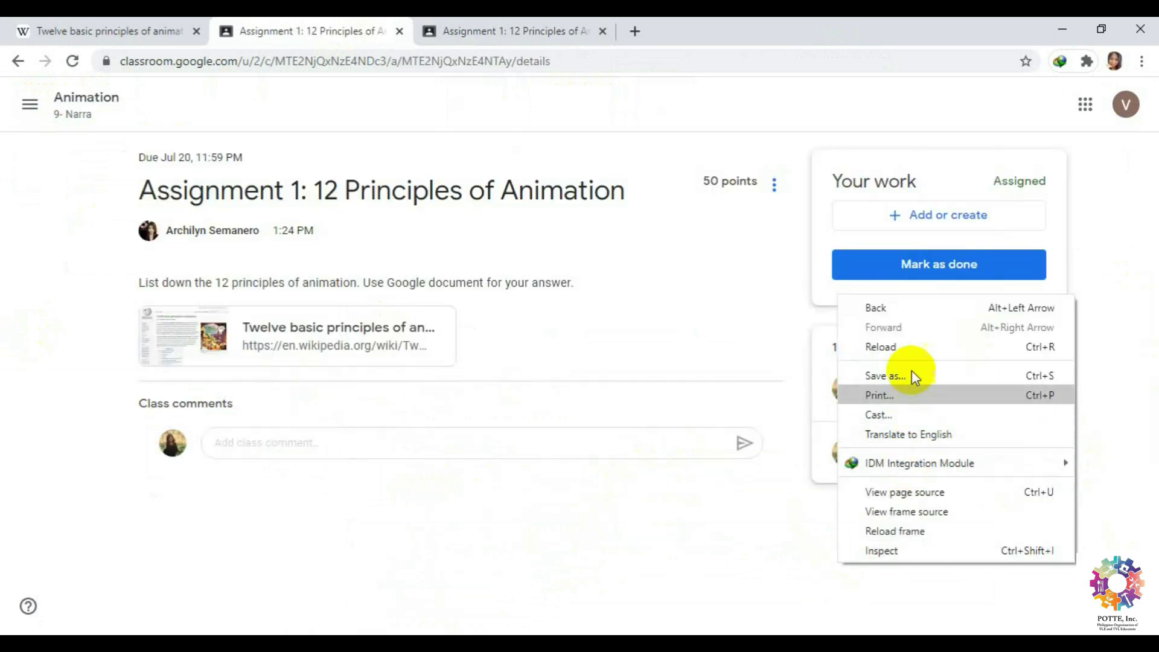
pyautogui.click(911, 344)
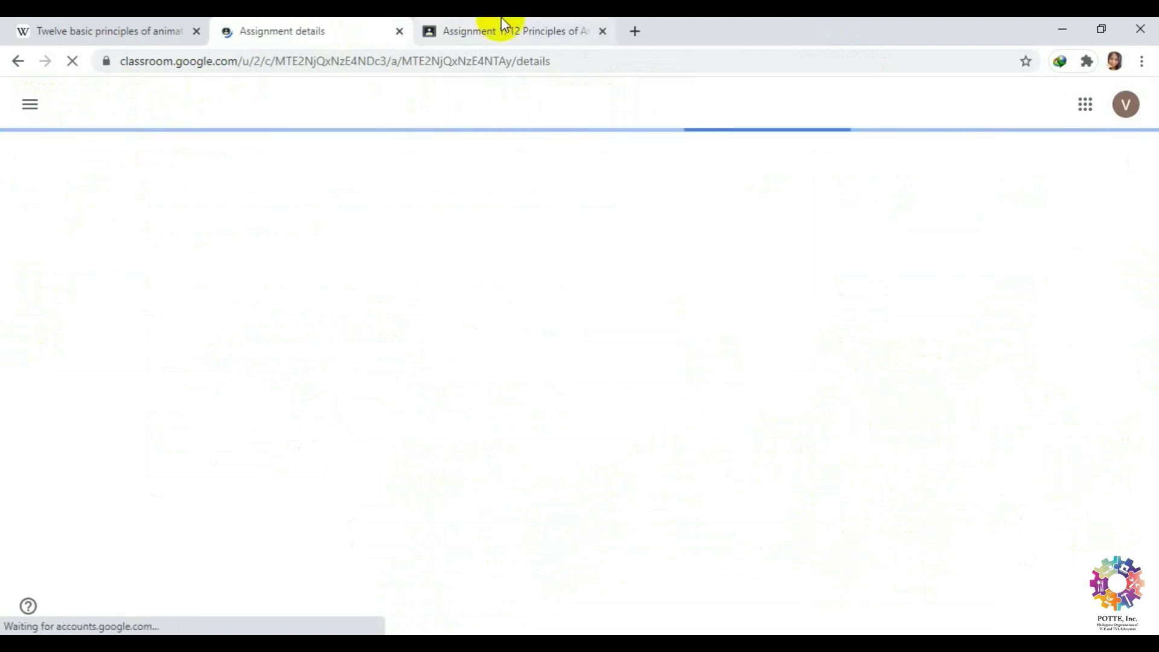
# Back in the teacher tab, go to the Animation class stream from the class list.
pyautogui.click(544, 24)
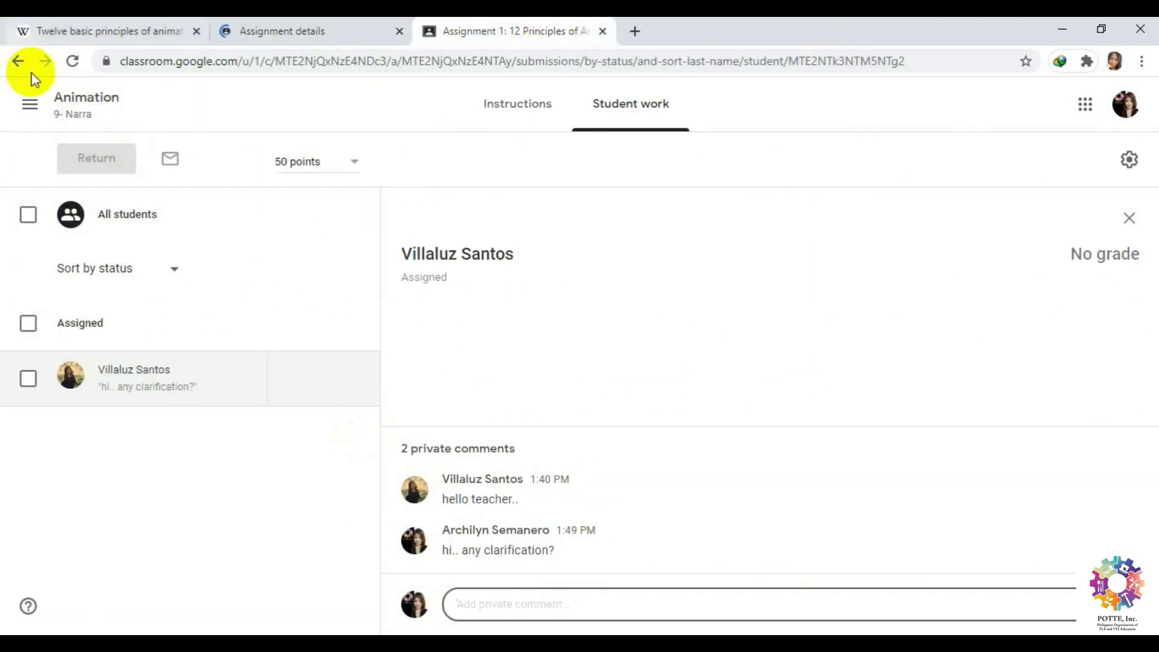
pyautogui.click(30, 108)
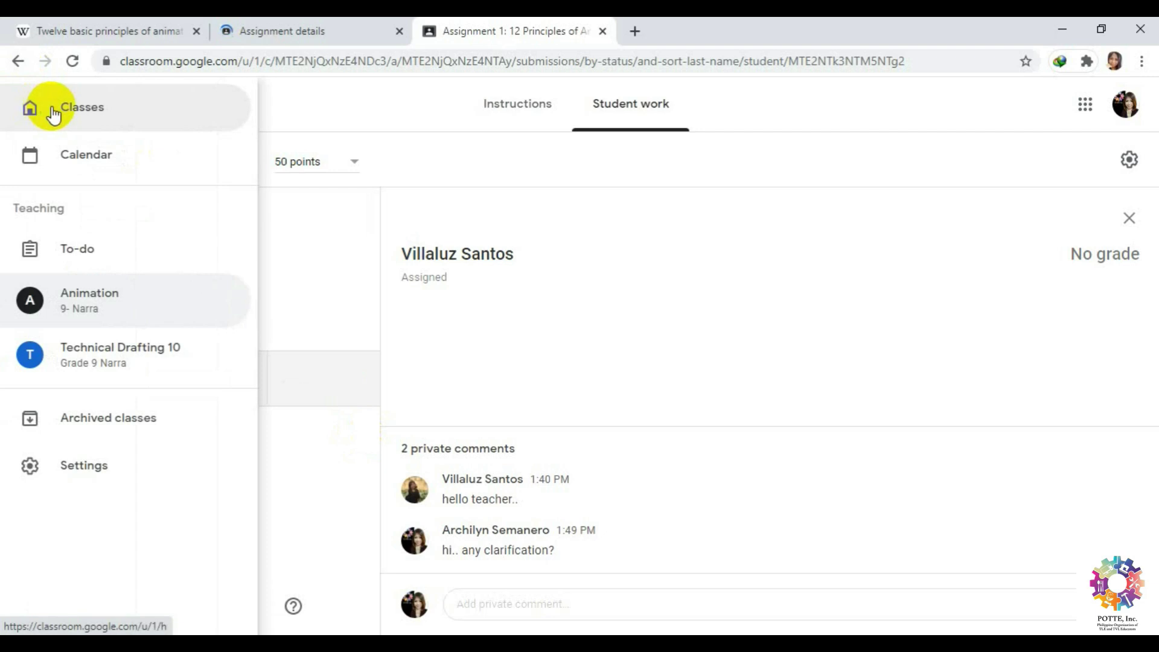
pyautogui.click(92, 312)
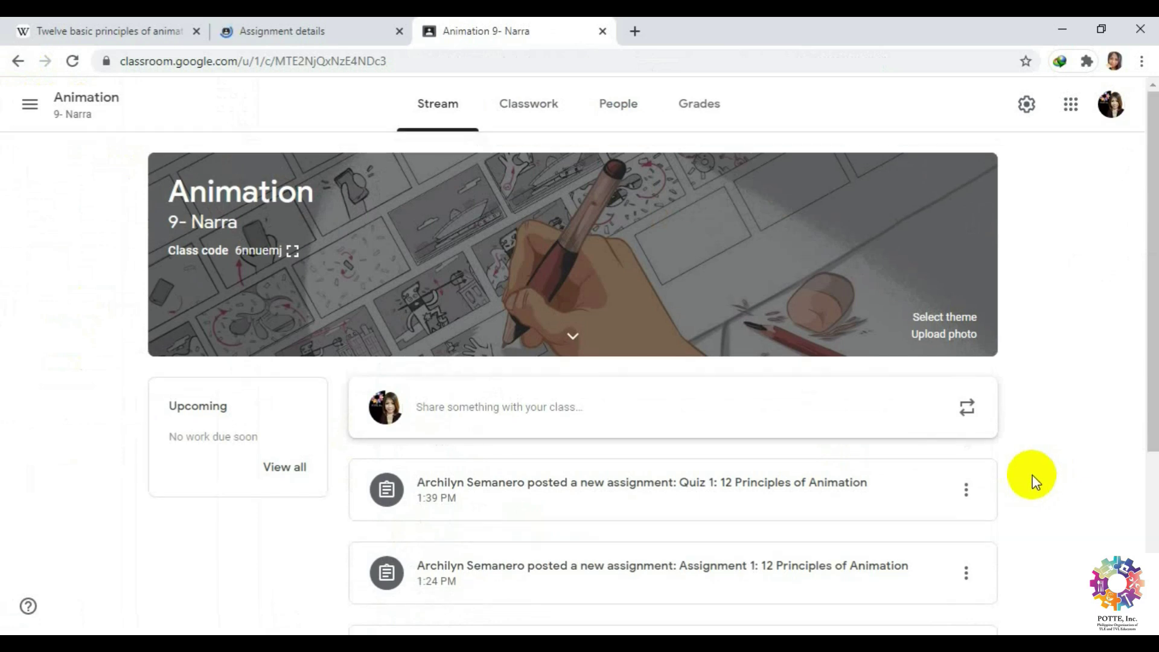
pyautogui.scroll(-3, 1026, 469)
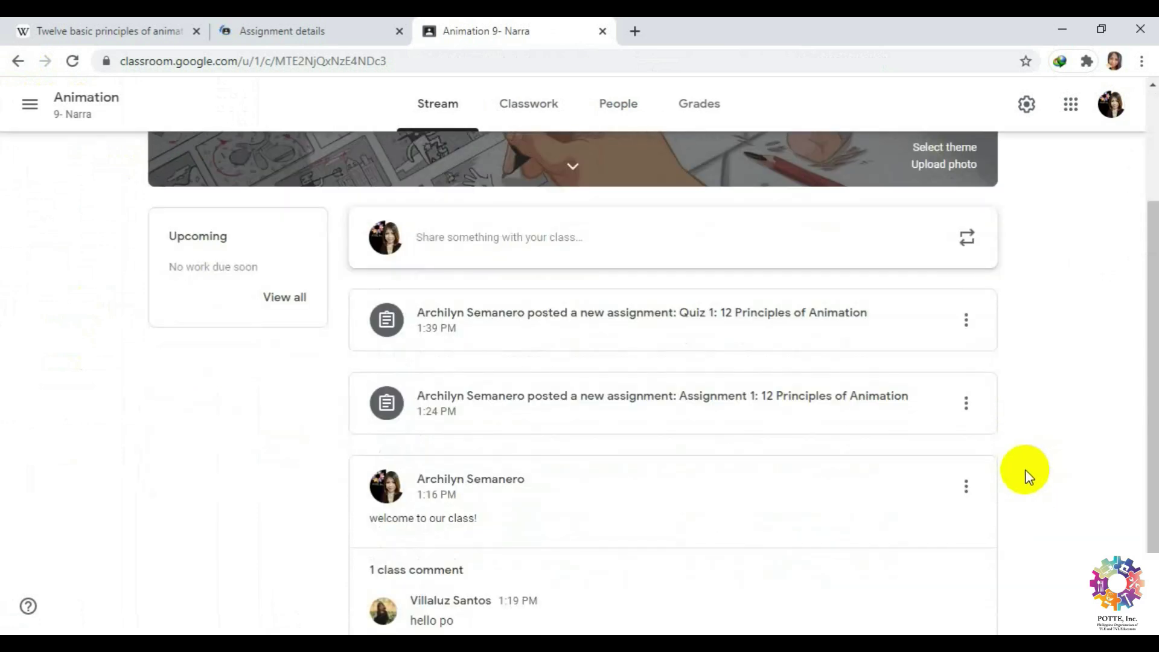
pyautogui.click(729, 112)
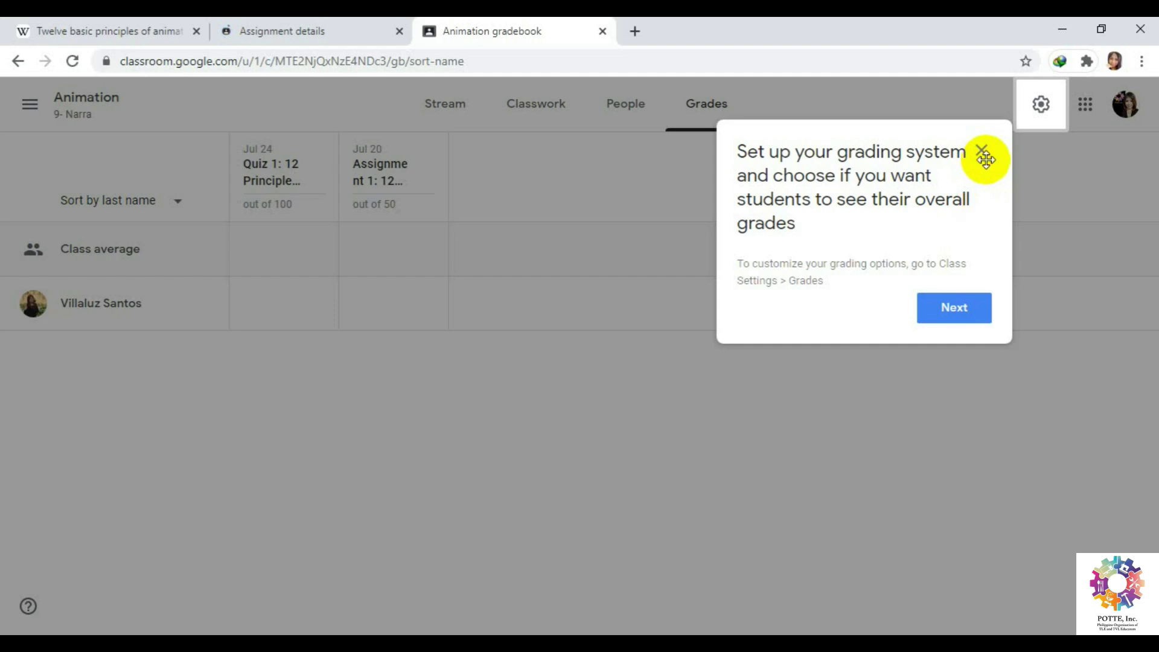
pyautogui.click(977, 306)
pyautogui.click(604, 254)
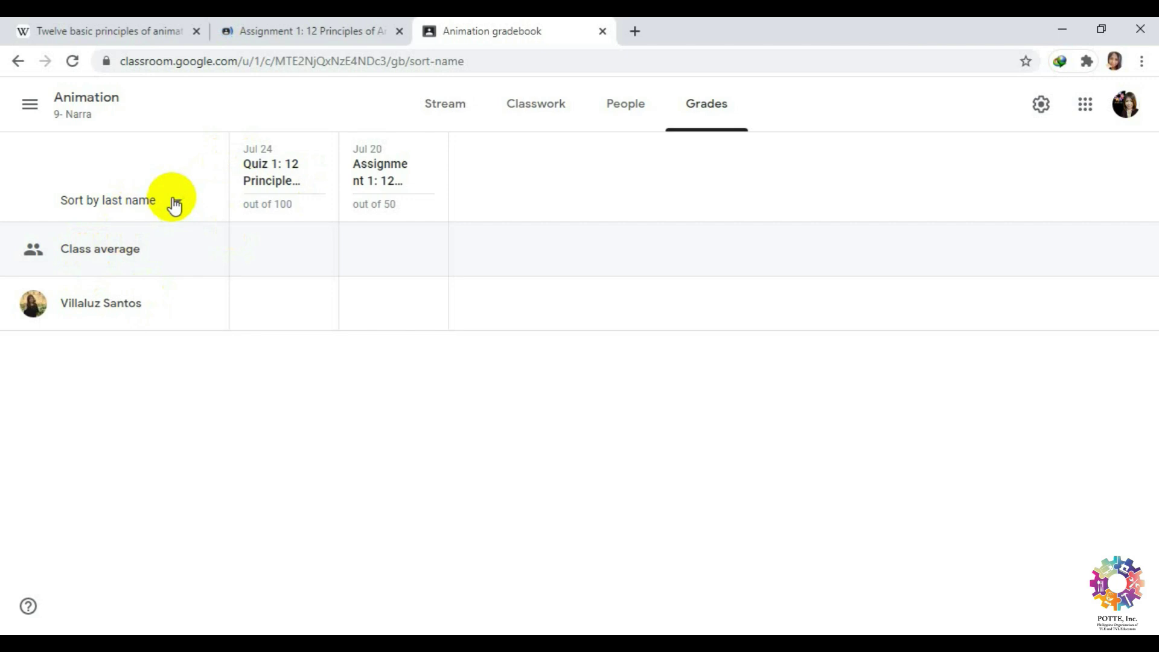
pyautogui.click(174, 204)
pyautogui.click(171, 199)
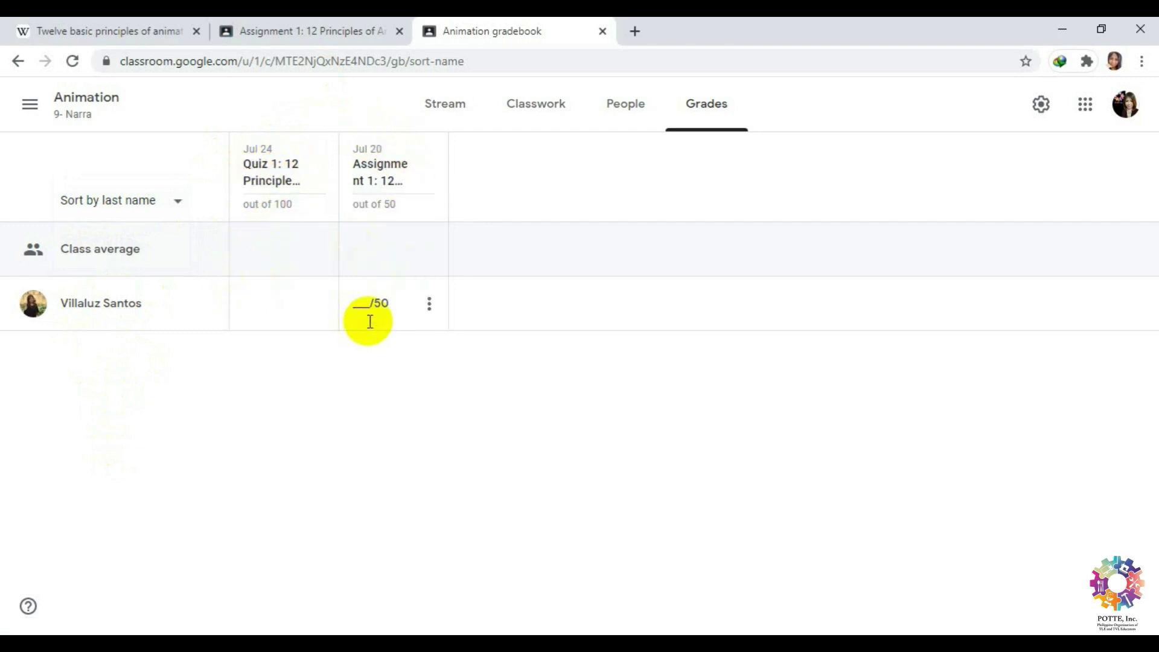
pyautogui.click(452, 103)
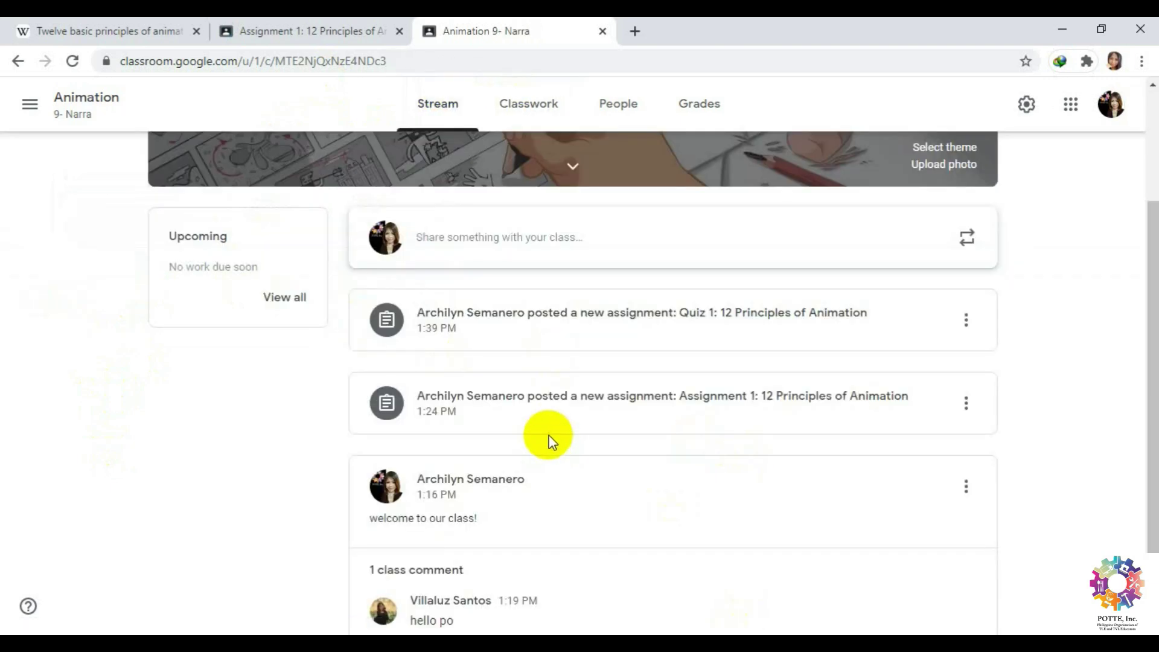
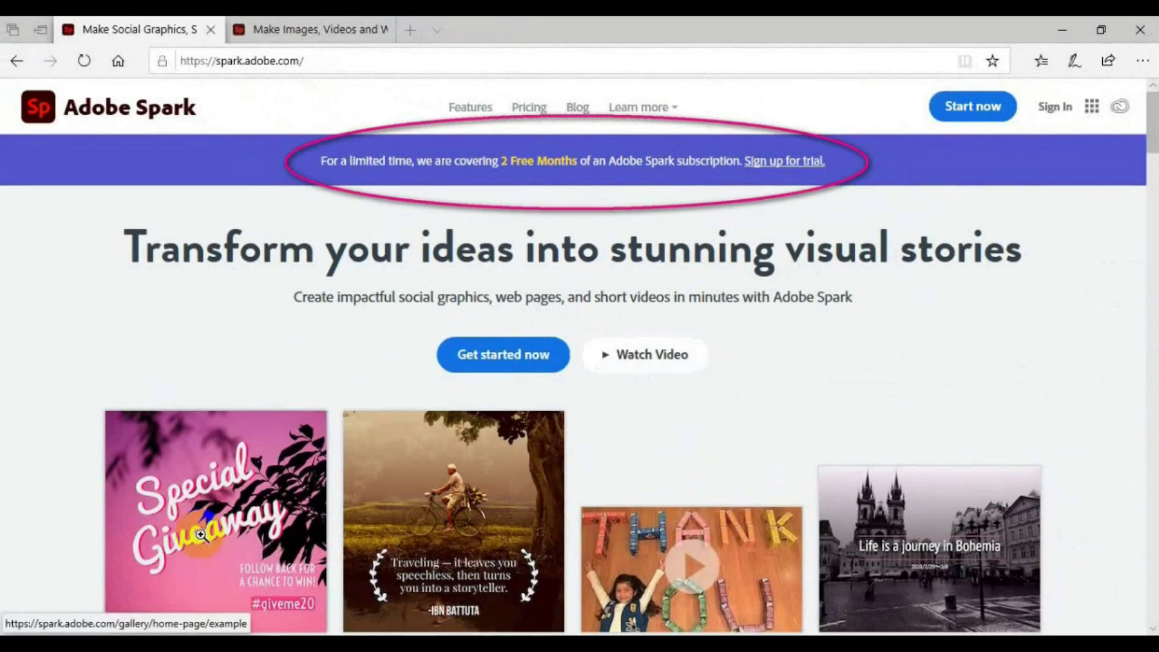
# Scroll down to Get started now on the Spark site and choose Continue with Google.
pyautogui.scroll(-4, 46, 531)
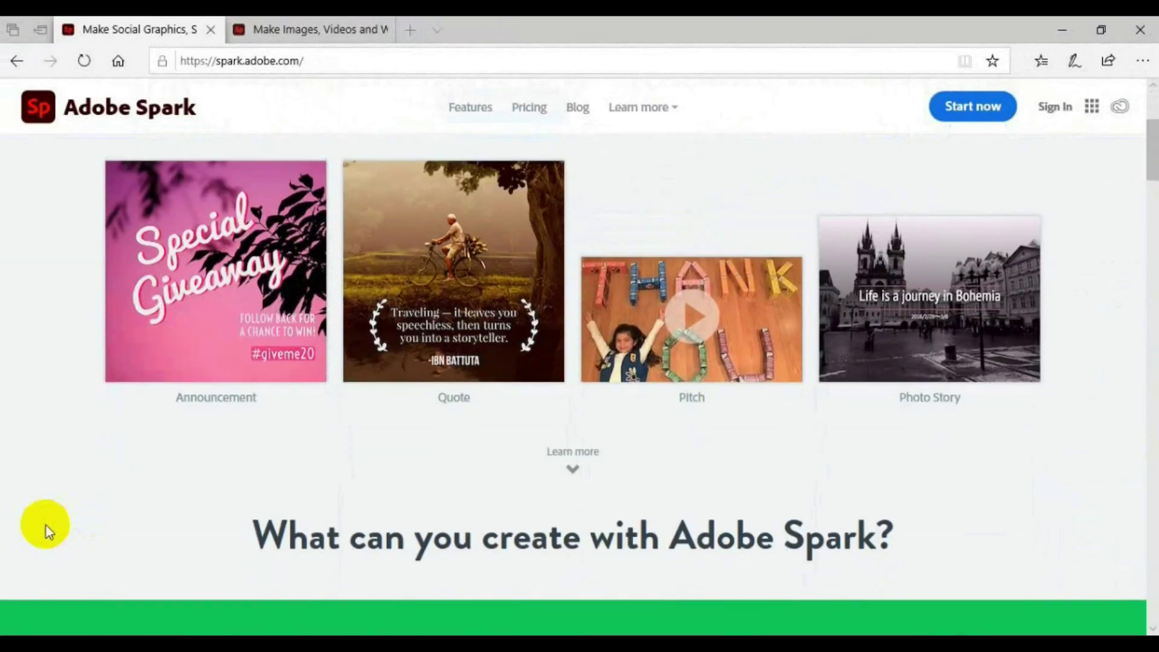
pyautogui.scroll(-7, 46, 525)
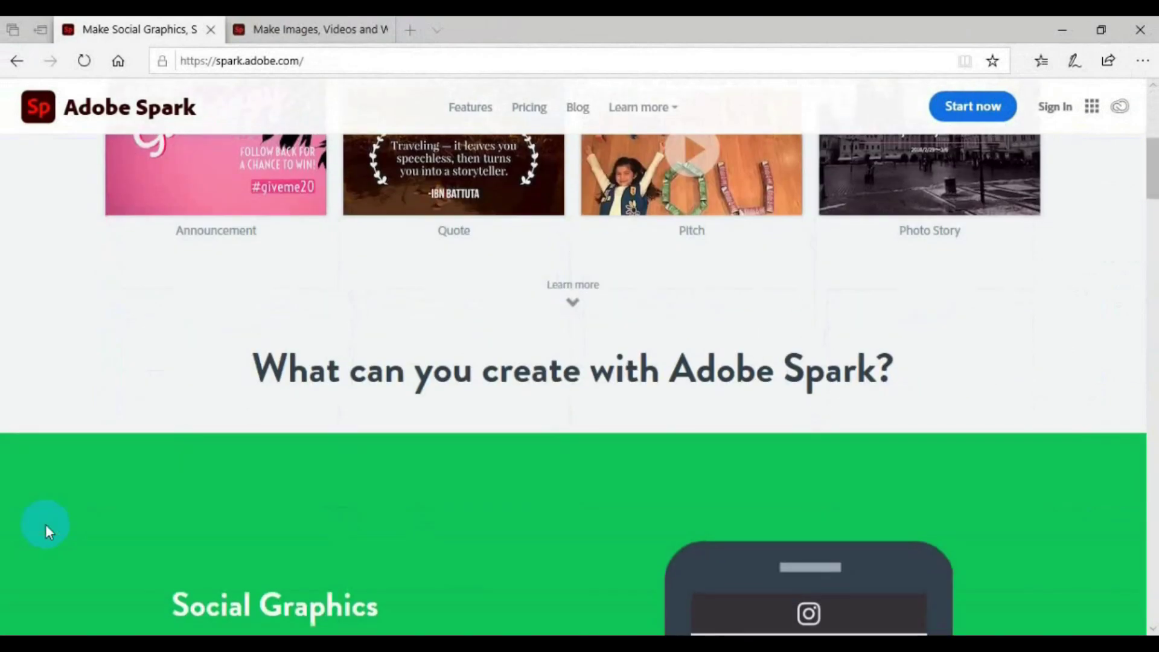
pyautogui.scroll(-1, 45, 524)
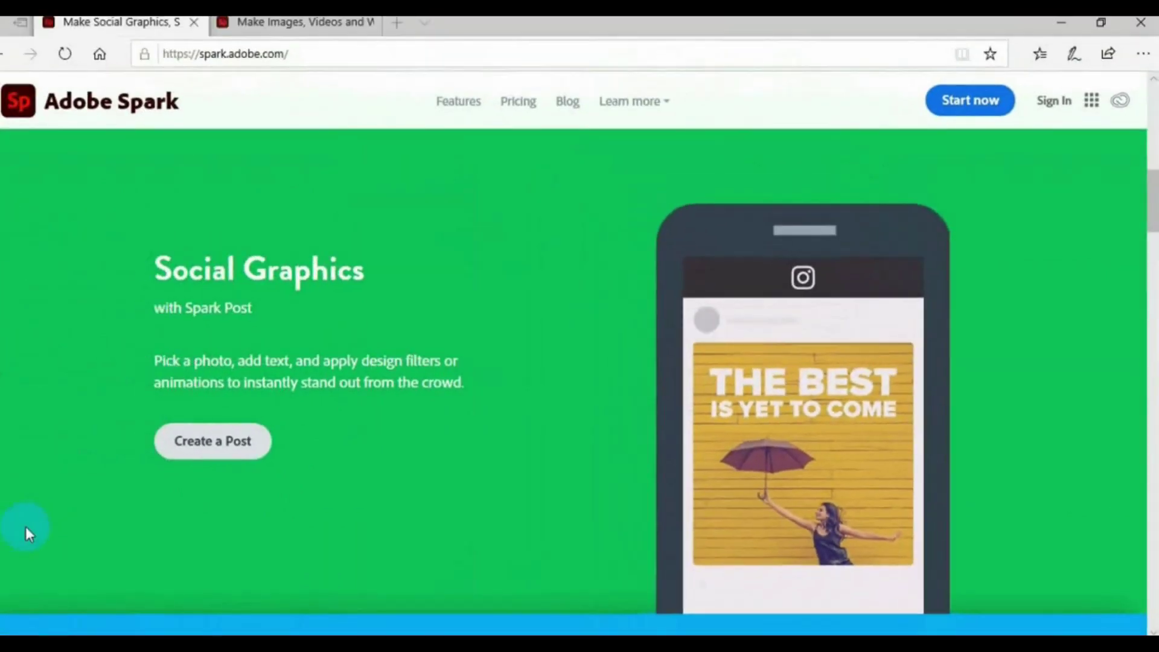
pyautogui.scroll(-10, 44, 530)
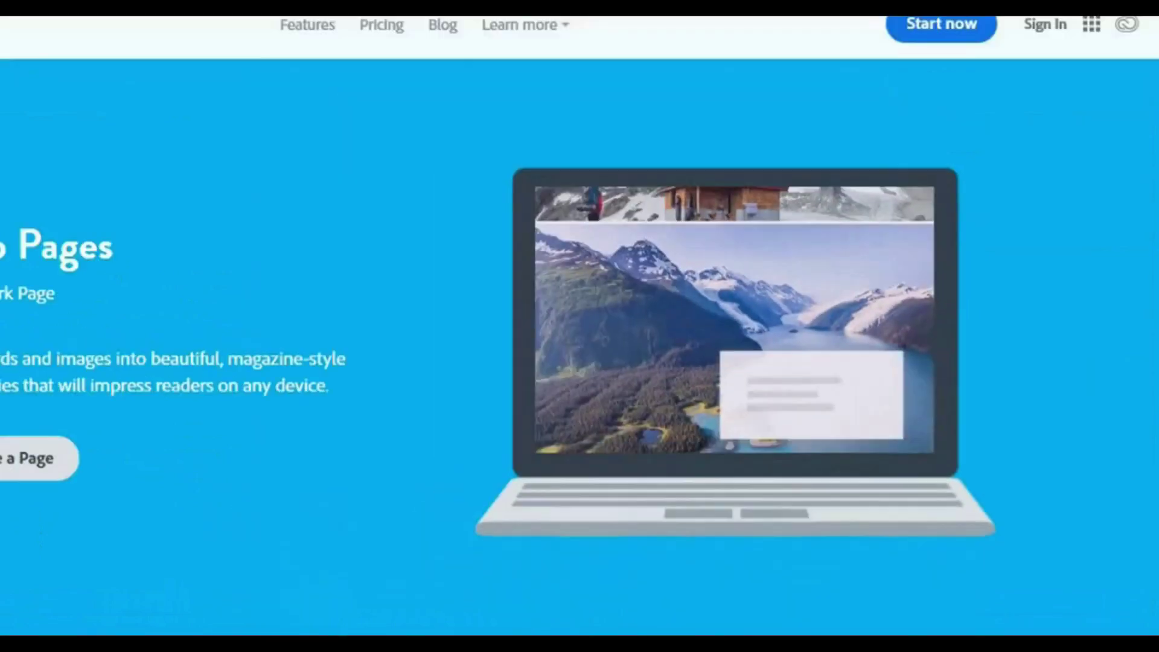
pyautogui.scroll(-4, 45, 528)
pyautogui.scroll(-4, 45, 529)
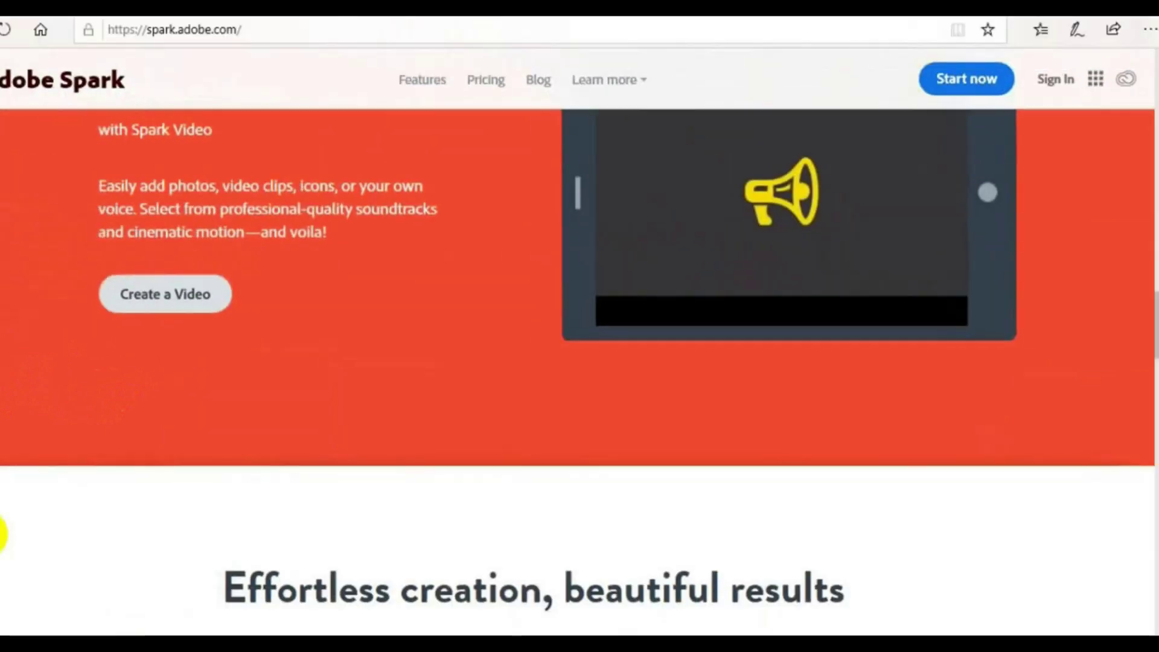
pyautogui.scroll(-3, 63, 528)
pyautogui.scroll(-1, 65, 528)
pyautogui.scroll(-3, 66, 527)
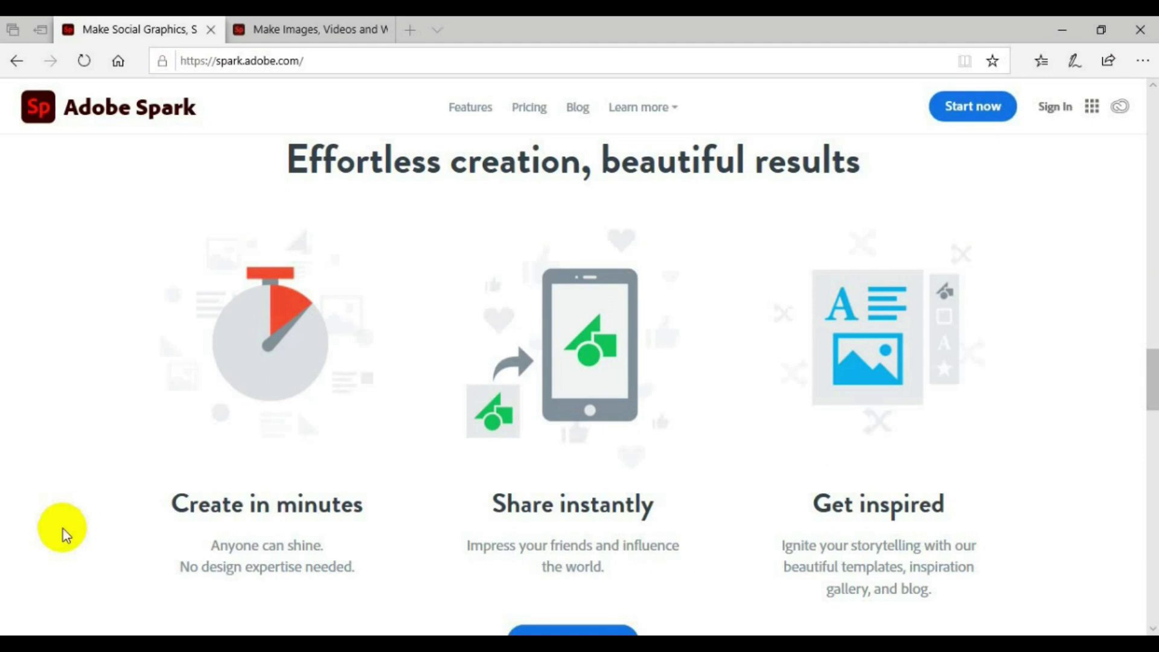
pyautogui.scroll(-4, 66, 529)
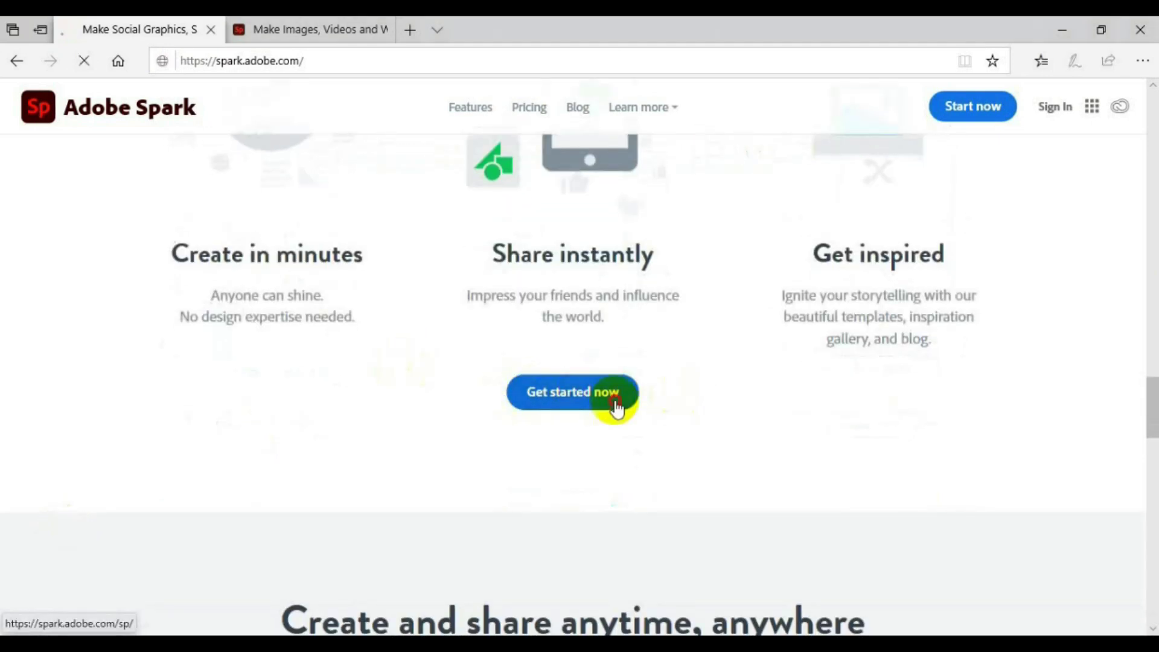
pyautogui.click(658, 341)
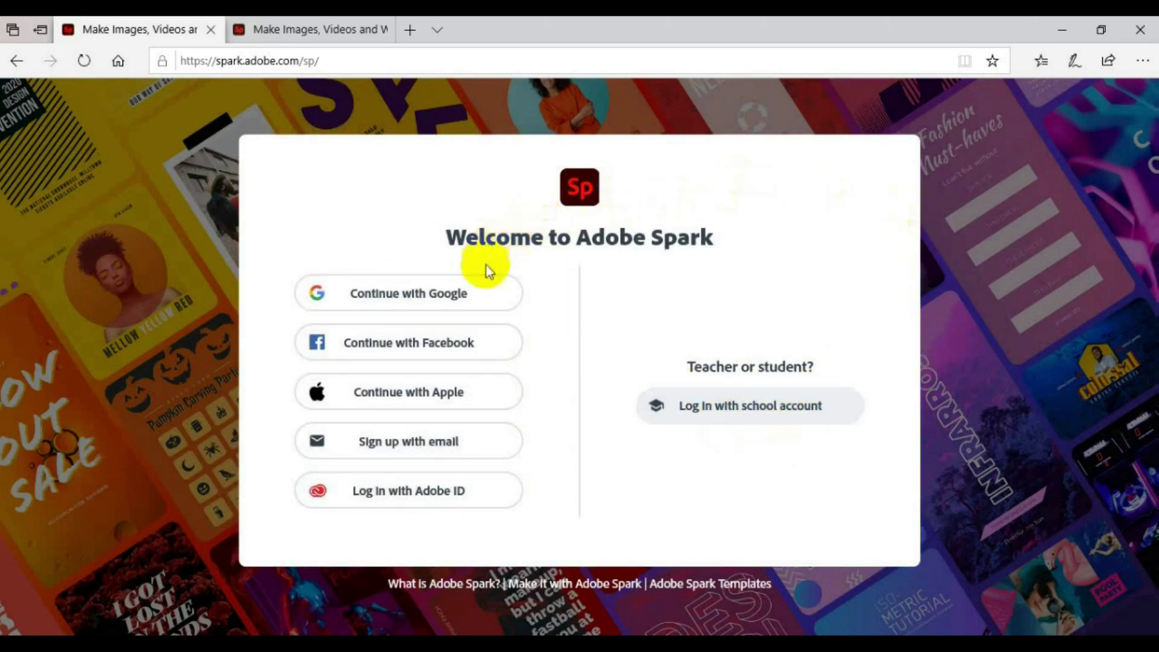
pyautogui.click(486, 298)
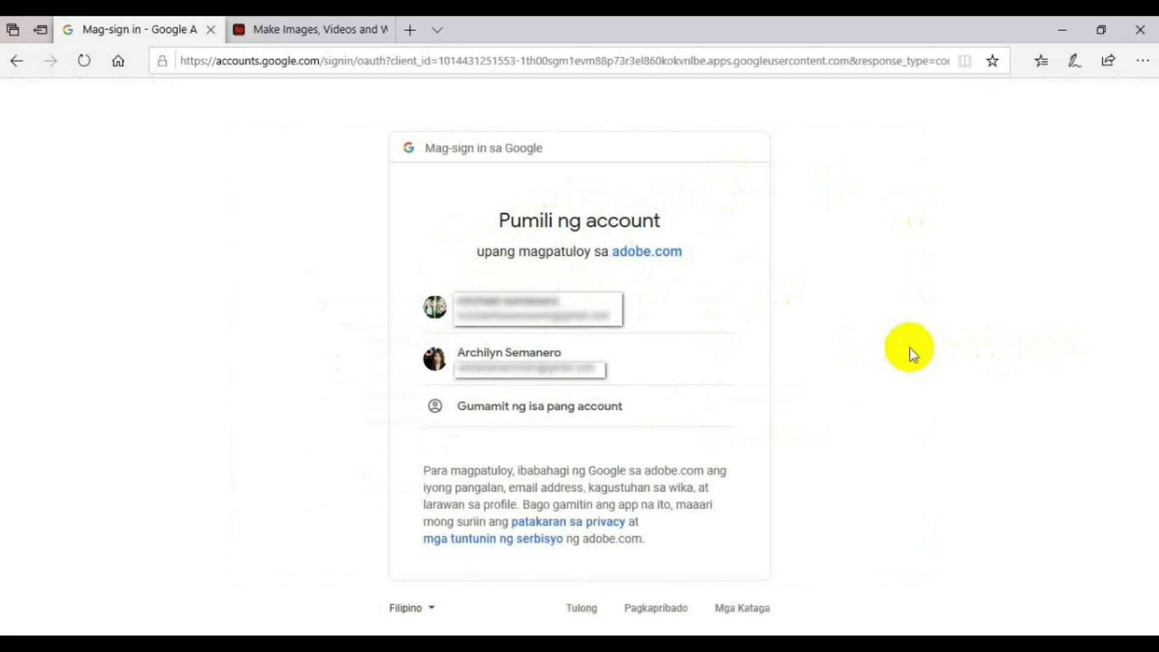
# Pick the Google account and complete the new Adobe account's country and birth date.
pyautogui.click(442, 362)
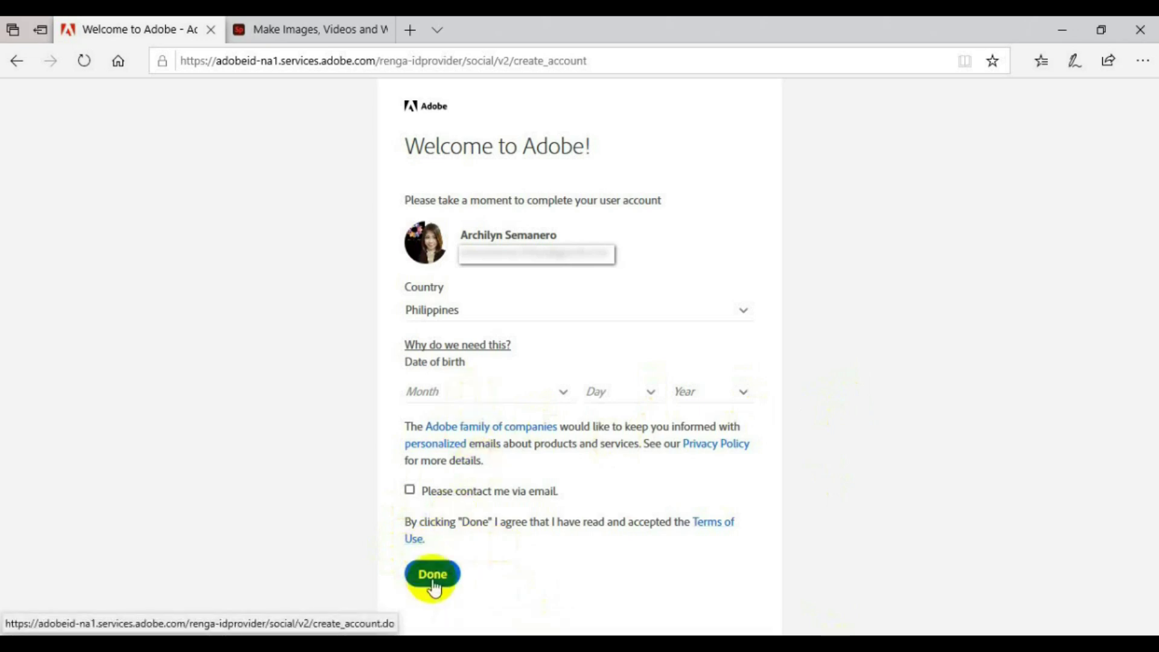
pyautogui.click(1062, 32)
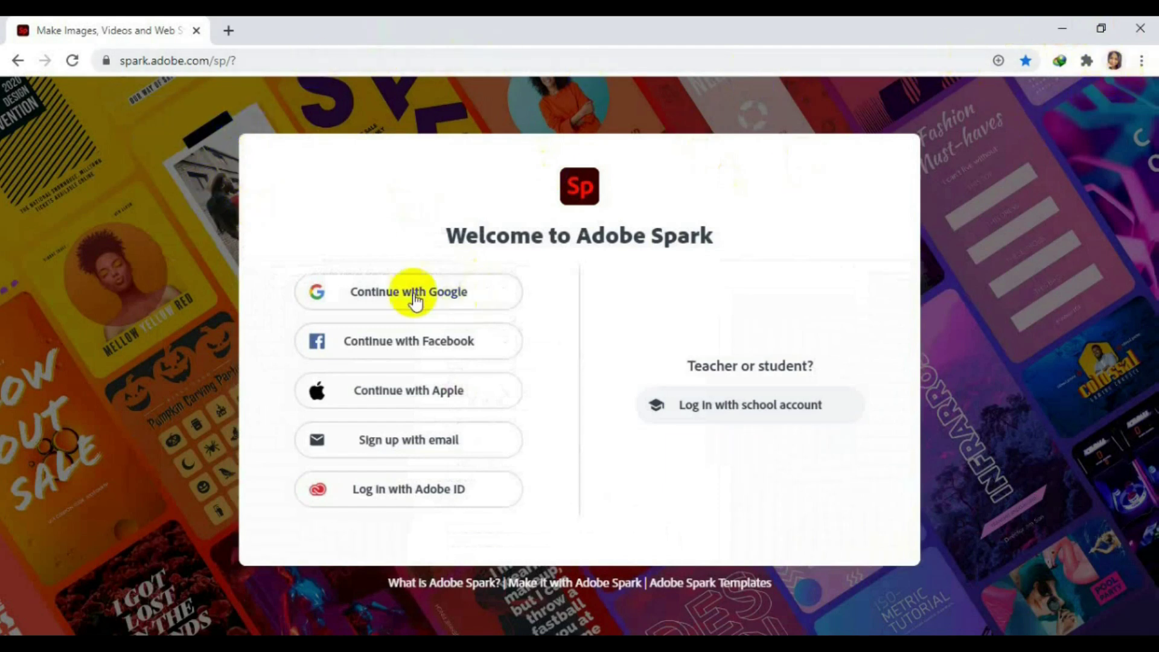
# Continue with Google on the Chrome welcome page to reach the Spark home page.
pyautogui.click(488, 298)
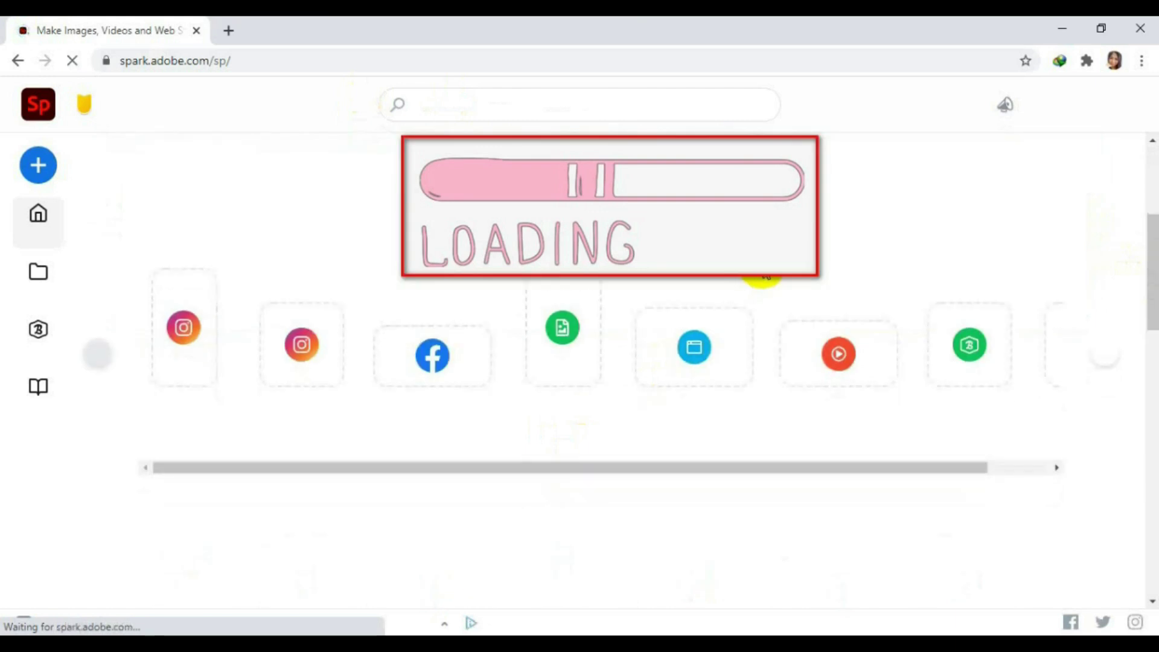
# Scroll the loaded Spark home page back up to the top banner.
pyautogui.scroll(-3, 762, 276)
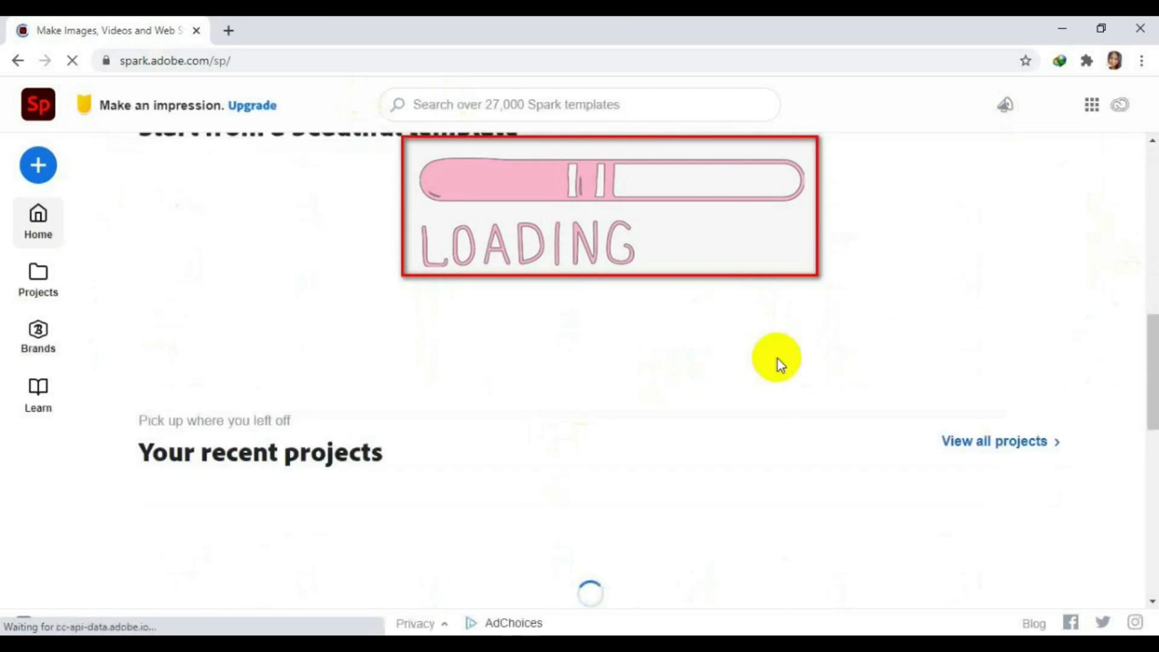
pyautogui.scroll(3, 781, 364)
pyautogui.scroll(5, 792, 365)
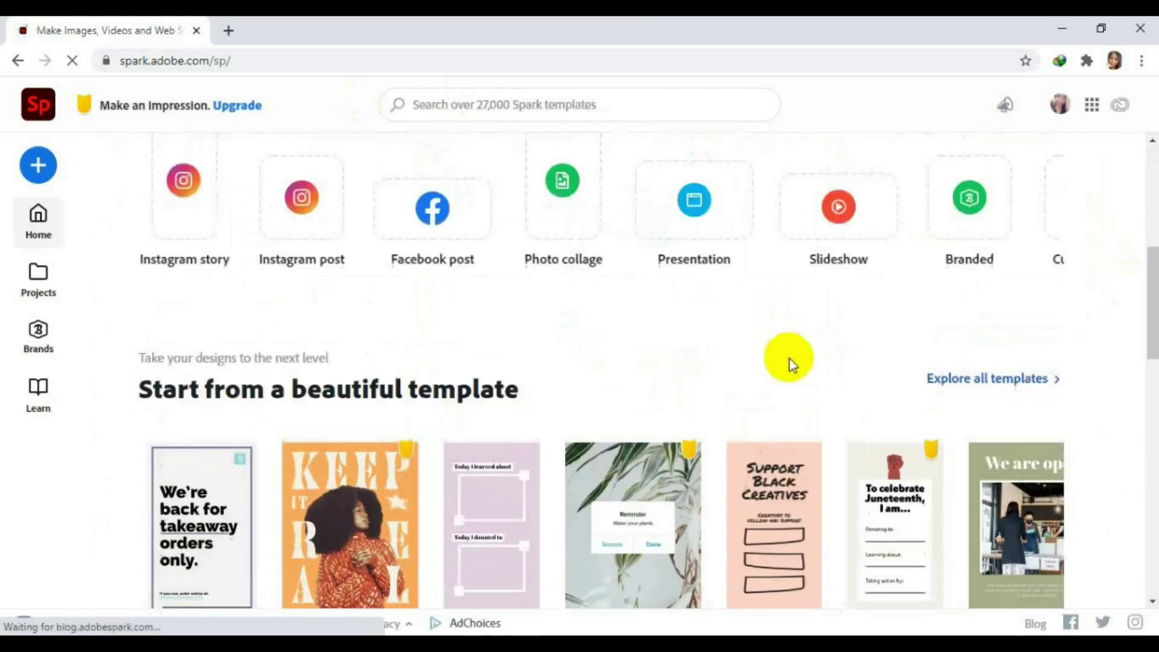
pyautogui.scroll(6, 790, 358)
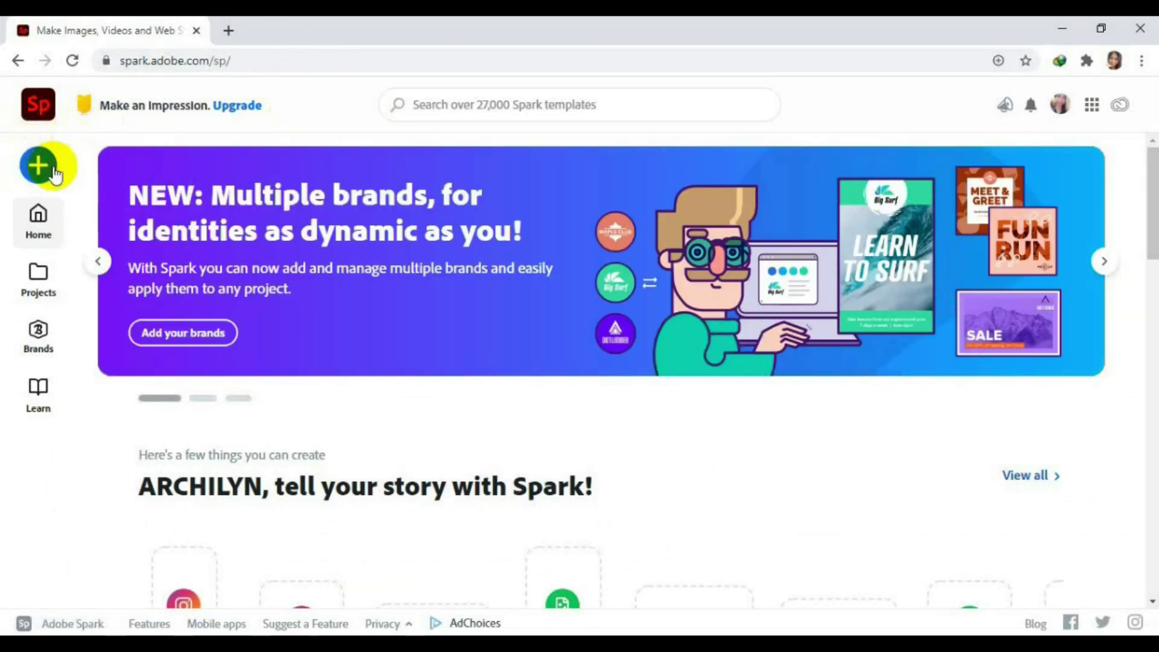
pyautogui.click(53, 174)
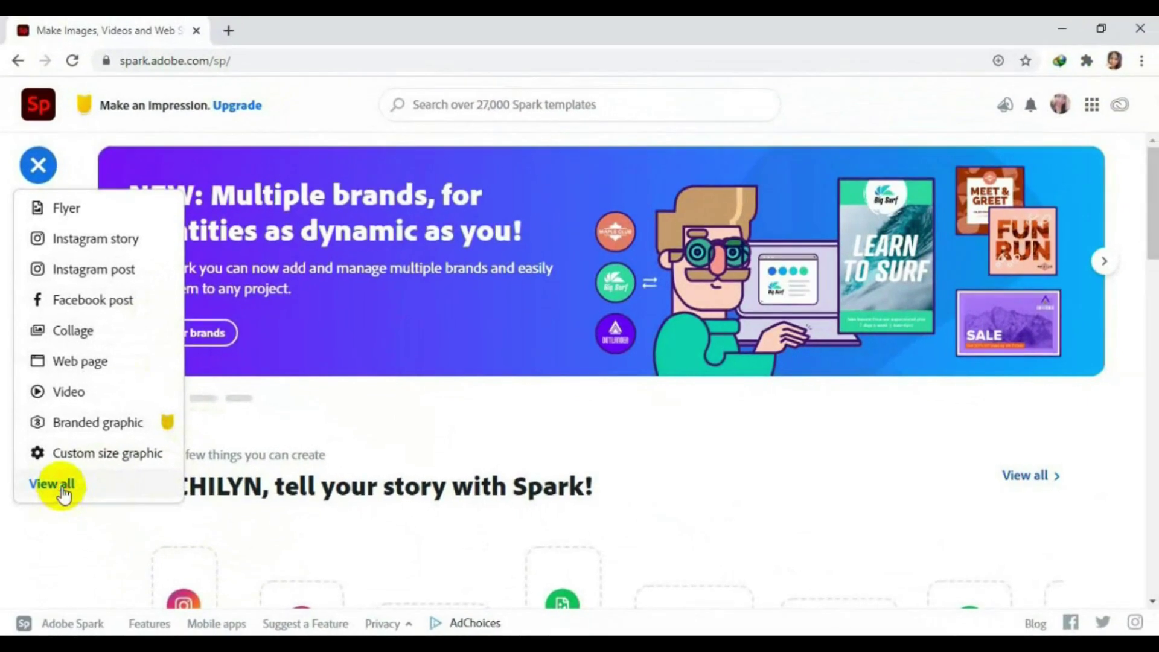
pyautogui.click(112, 591)
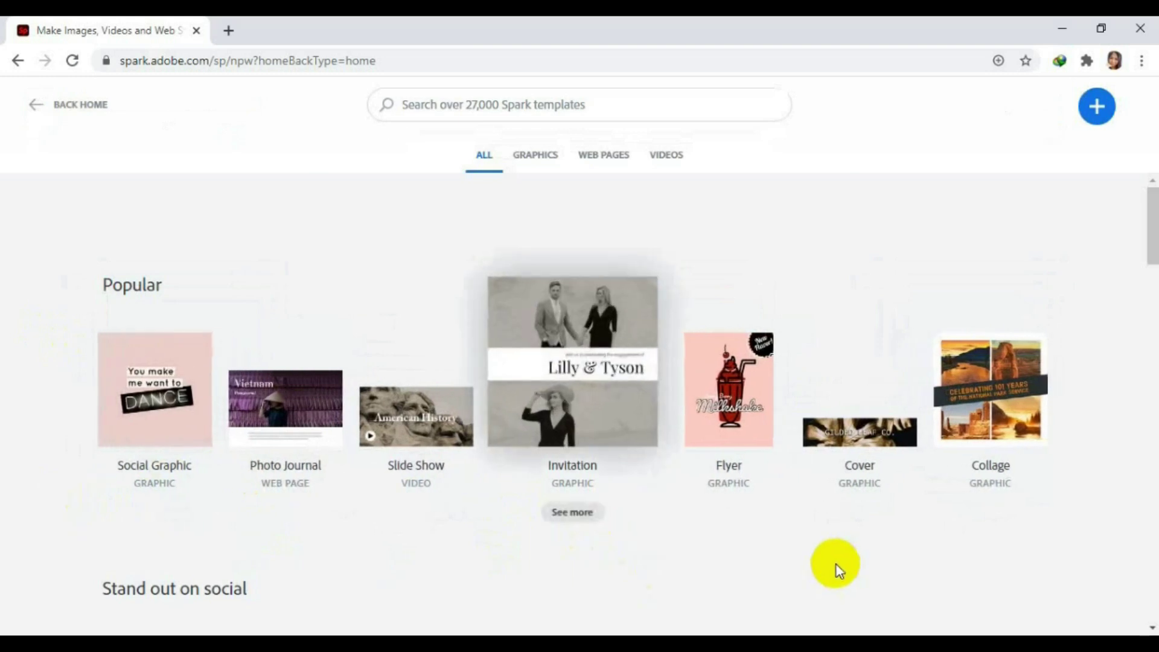
pyautogui.click(77, 107)
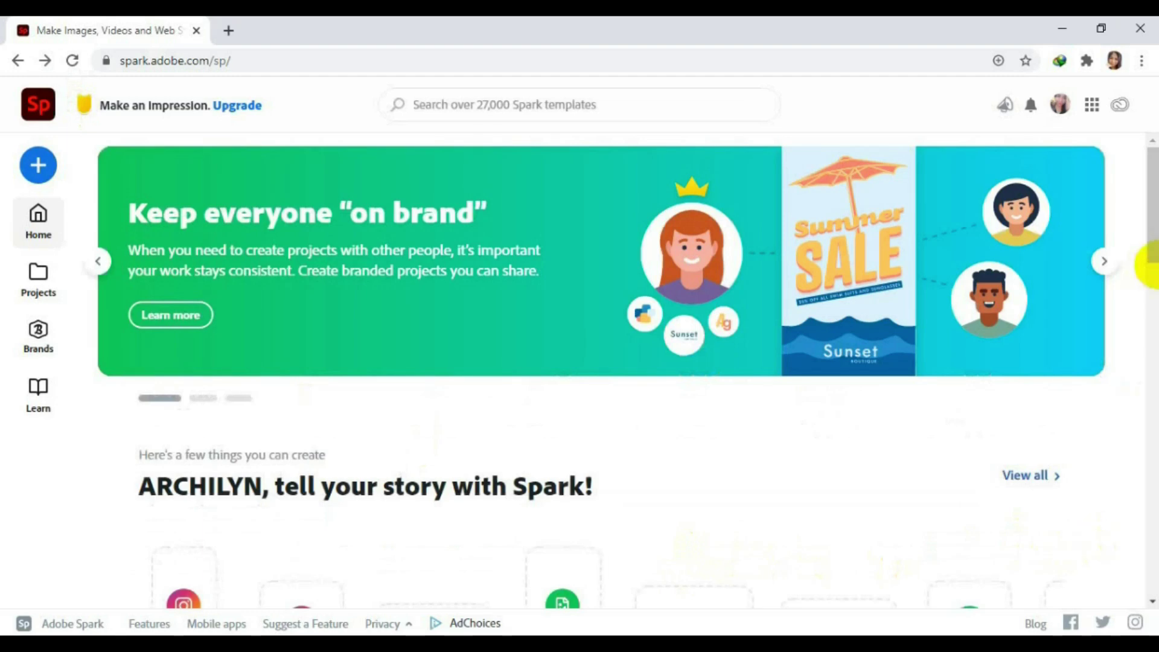
pyautogui.moveTo(1153, 250); pyautogui.dragTo(1152, 201)
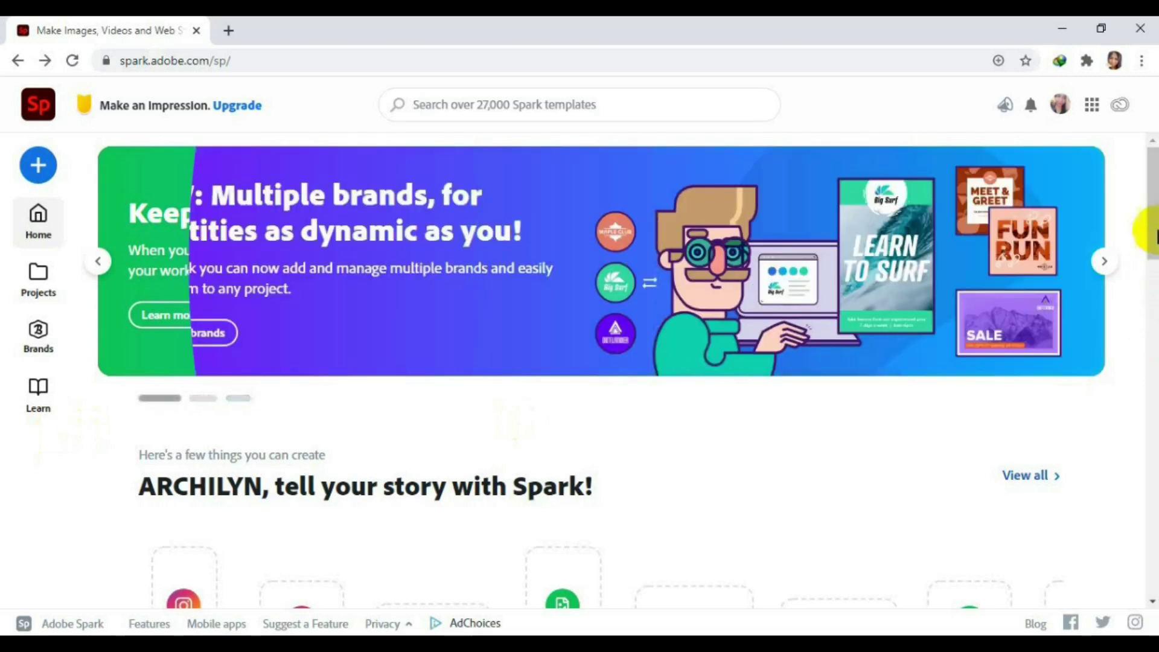
pyautogui.moveTo(1149, 232); pyautogui.dragTo(1153, 305)
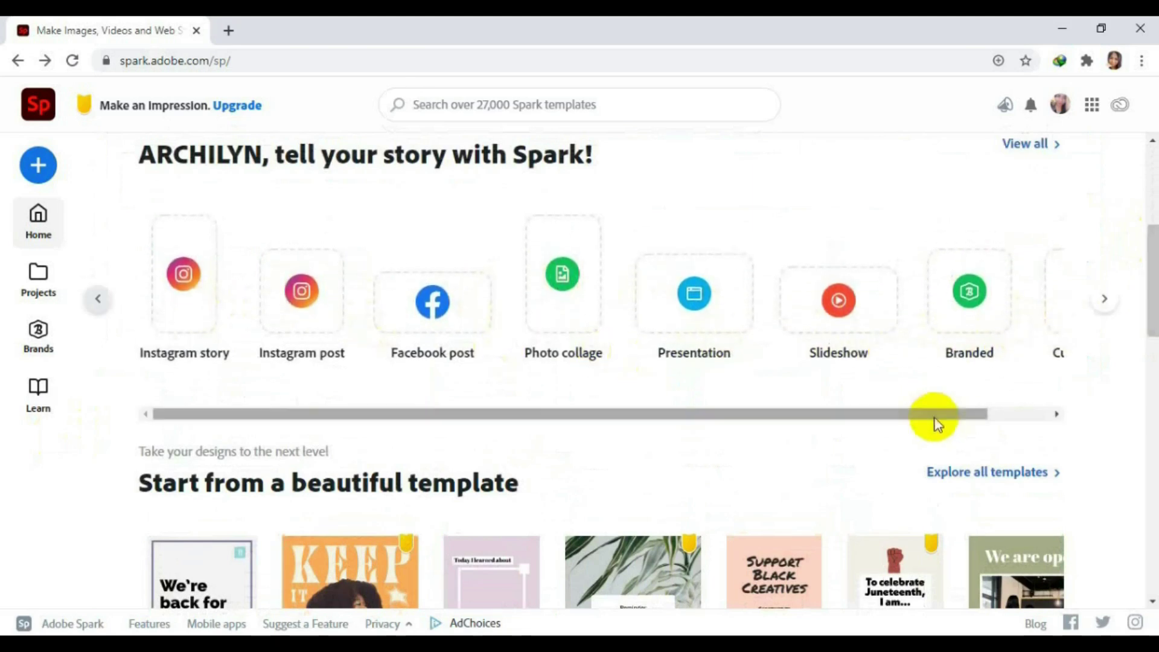
pyautogui.moveTo(956, 414); pyautogui.dragTo(1029, 419)
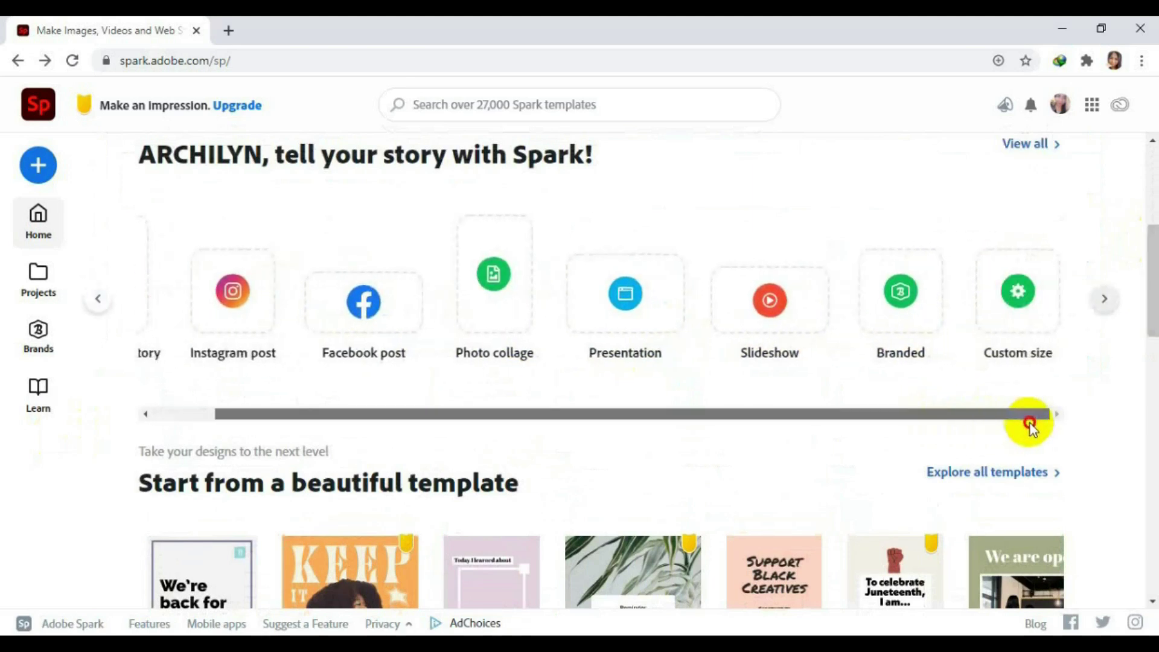
pyautogui.click(40, 170)
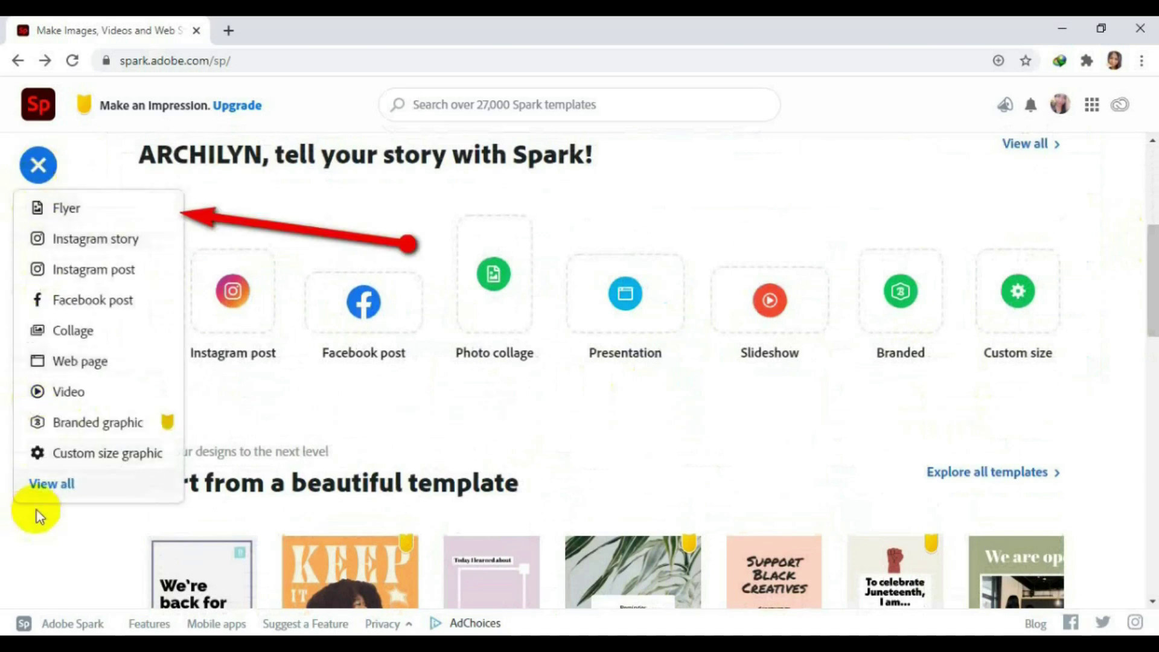
pyautogui.click(207, 251)
pyautogui.moveTo(1150, 298); pyautogui.dragTo(1145, 422)
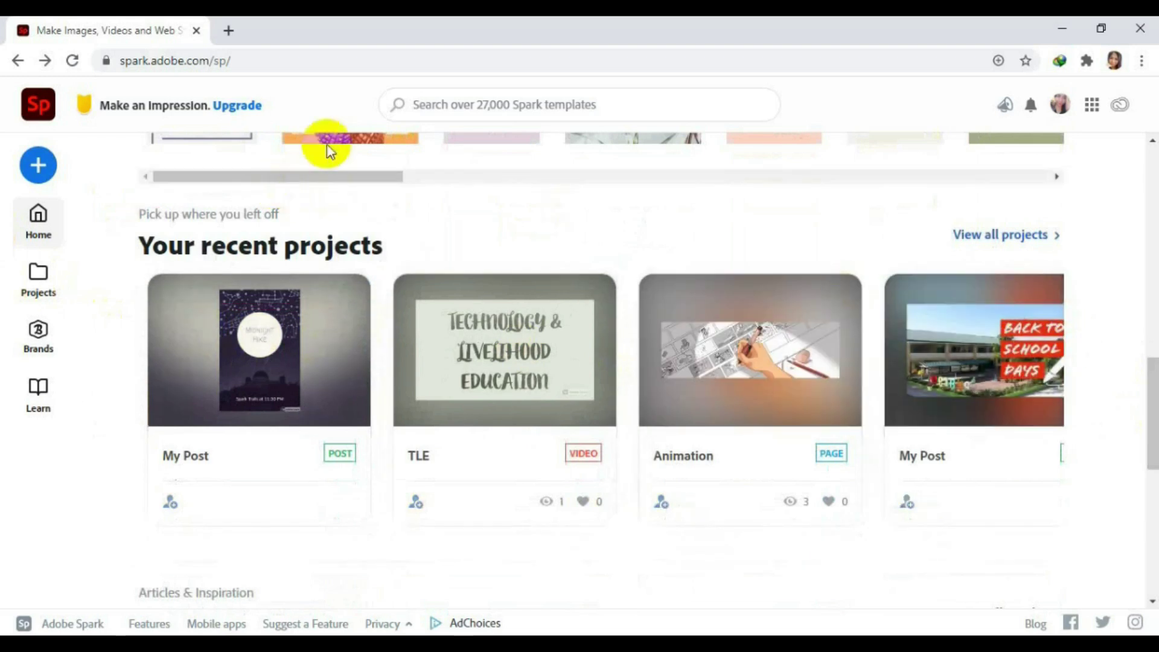
pyautogui.click(188, 425)
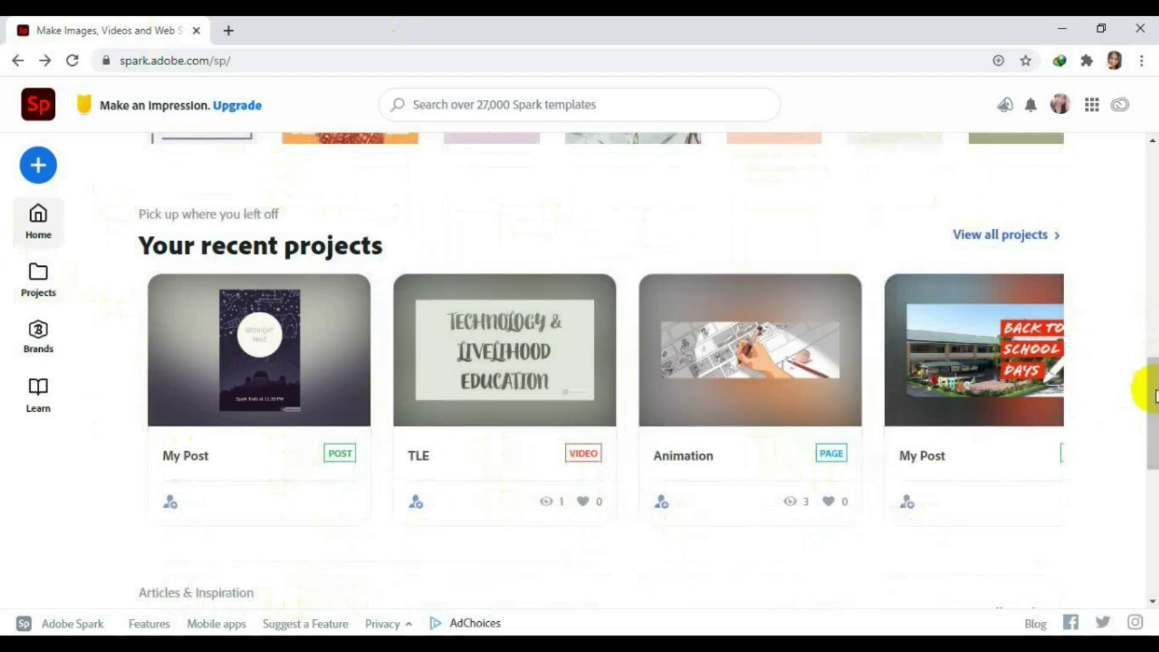
pyautogui.moveTo(1152, 395); pyautogui.dragTo(1153, 493)
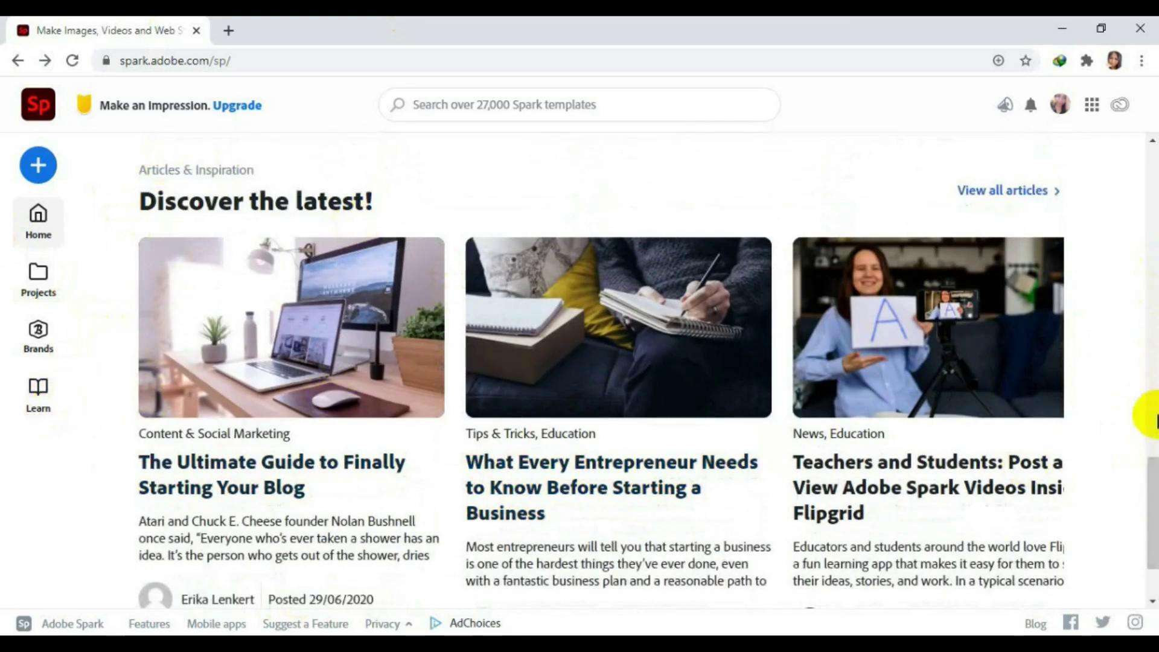
pyautogui.click(657, 416)
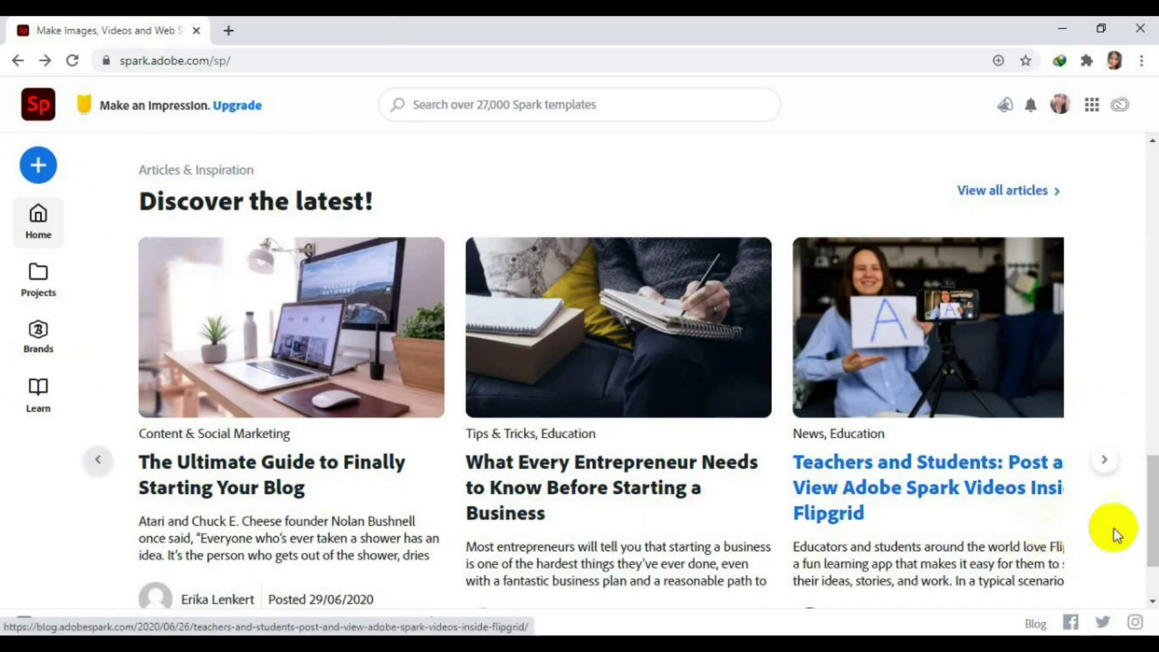
pyautogui.click(1152, 591)
pyautogui.moveTo(1151, 469); pyautogui.dragTo(1150, 151)
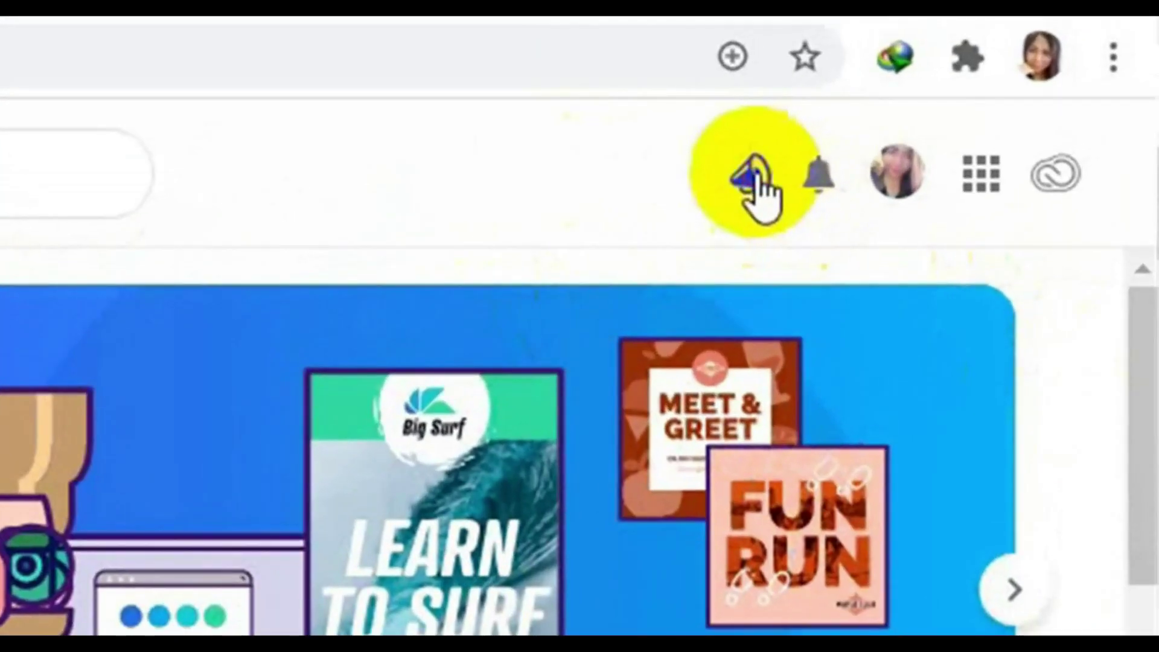
pyautogui.click(757, 175)
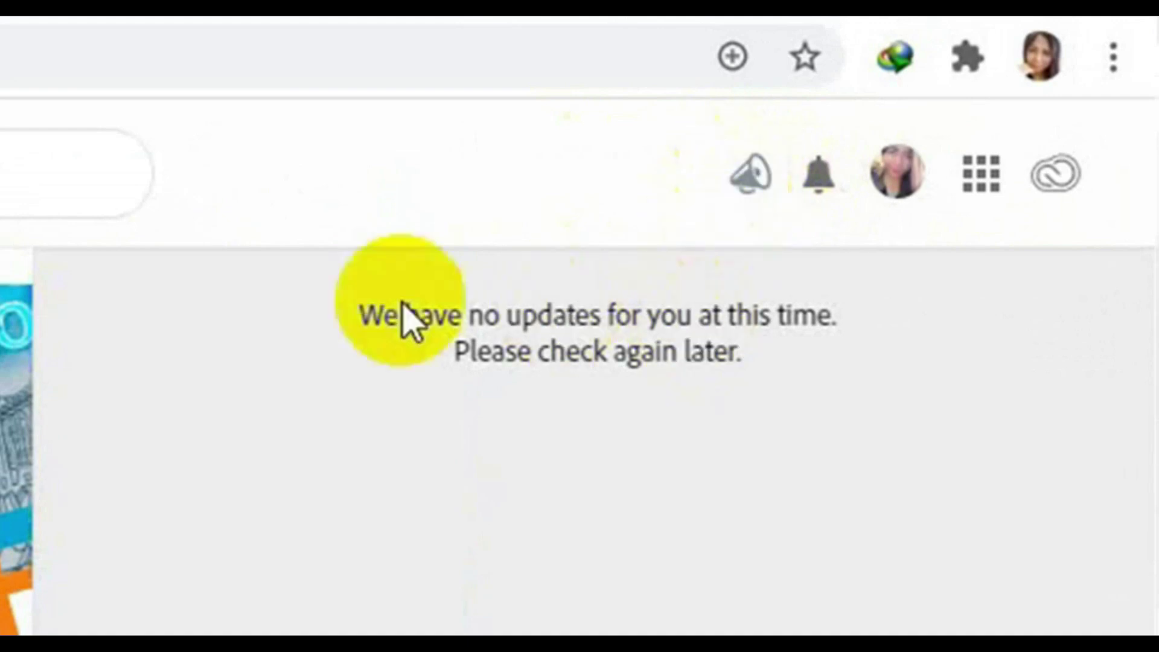
pyautogui.click(820, 196)
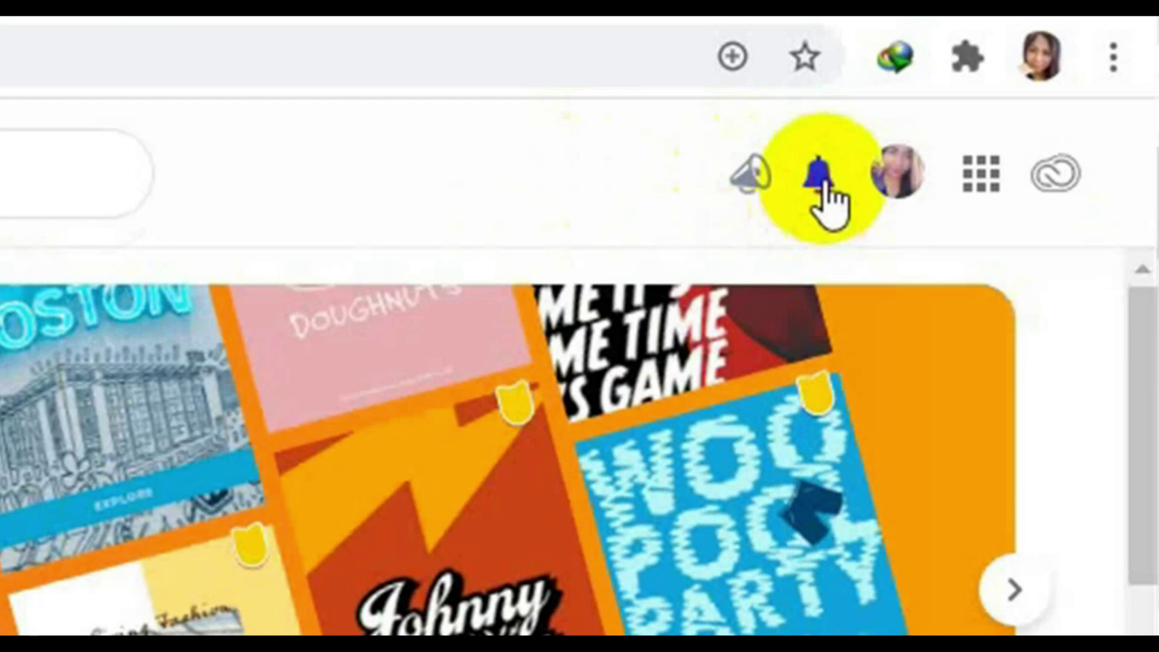
pyautogui.click(825, 184)
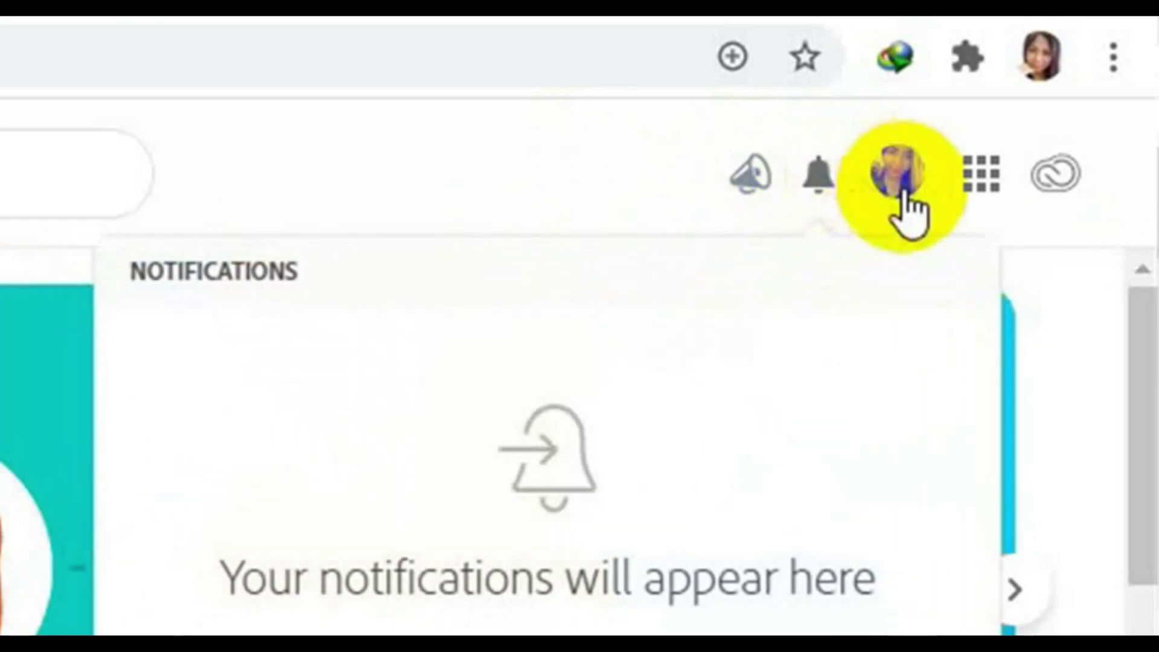
pyautogui.click(540, 178)
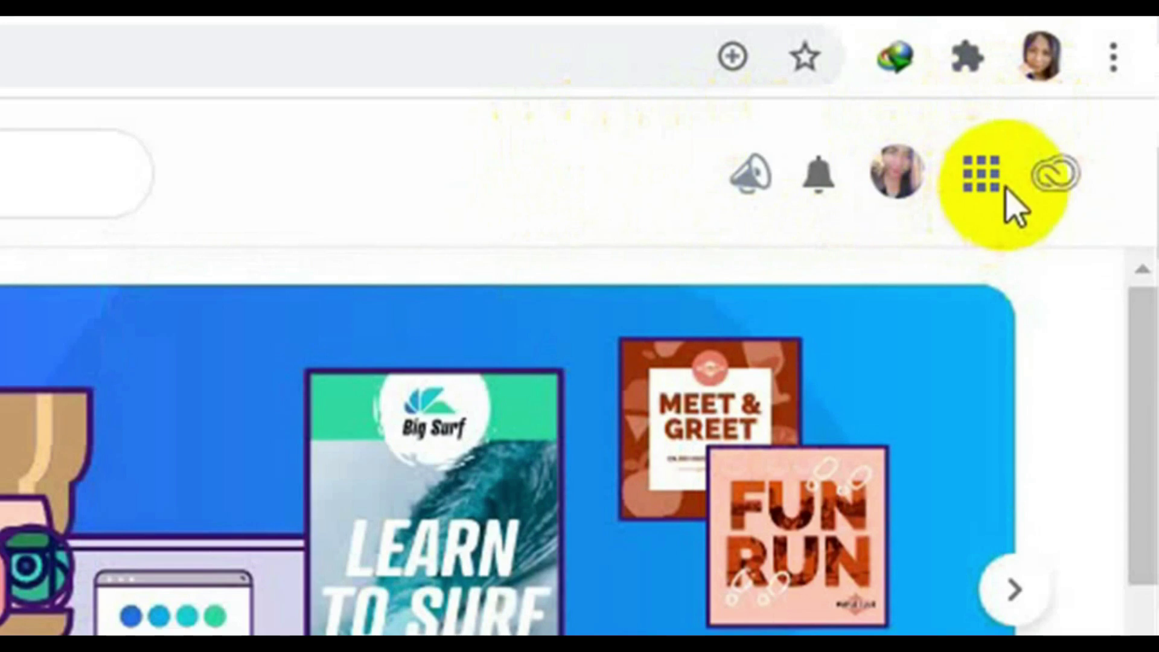
# Show the header's apps grid listing Creative Cloud, Lightroom, Behance, Stock and Fonts.
pyautogui.click(991, 184)
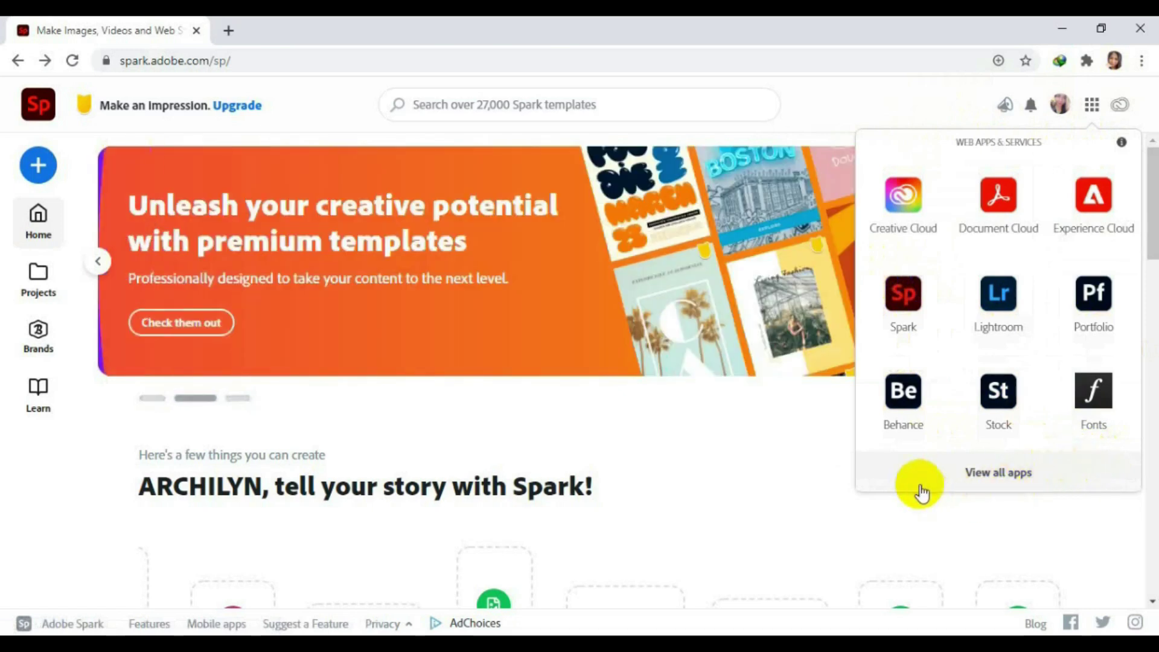
# Dismiss the Web Apps & Services panel by clicking outside it.
pyautogui.click(1131, 529)
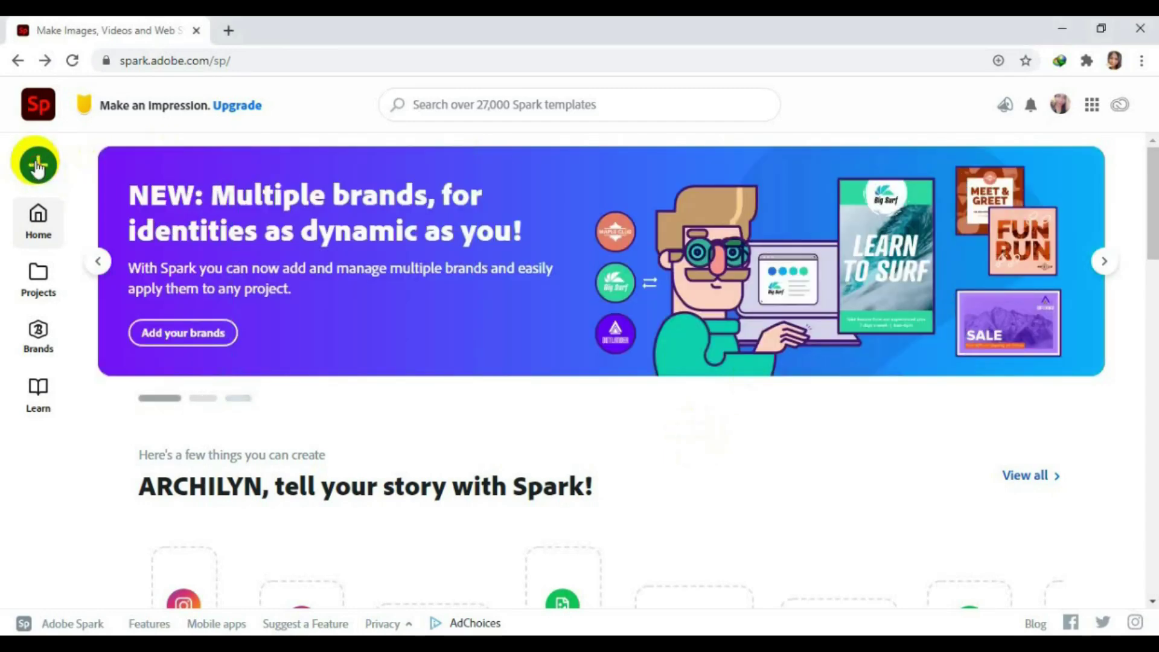
# Create a new Facebook post project, 'My Post', from the + create menu.
pyautogui.click(37, 166)
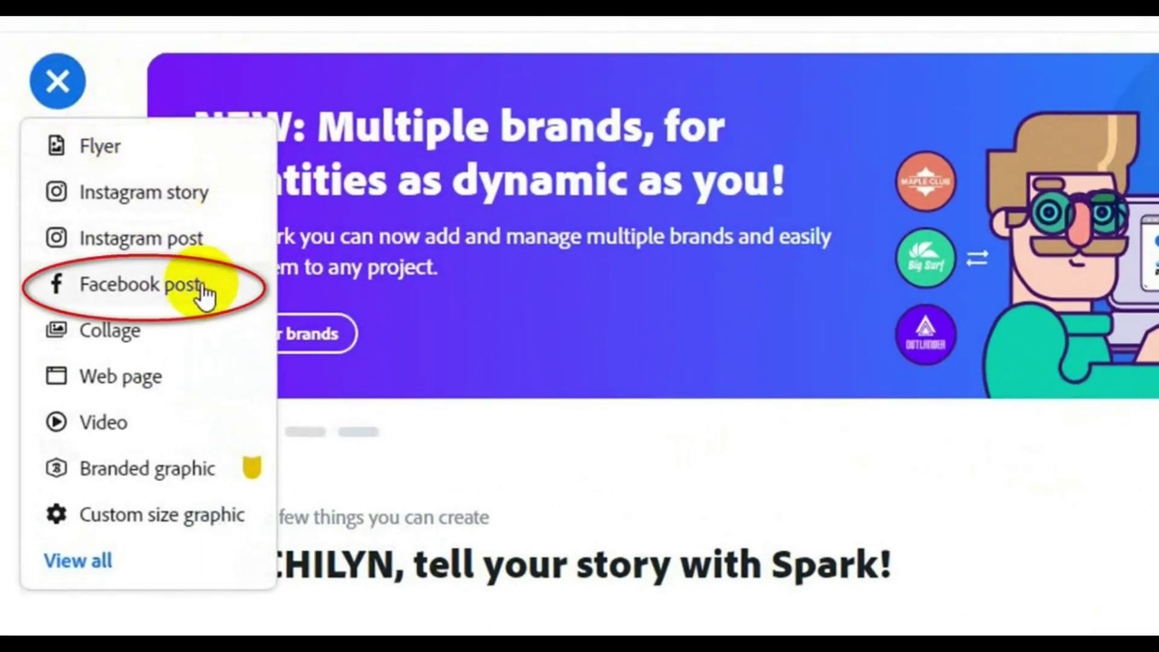
pyautogui.click(204, 289)
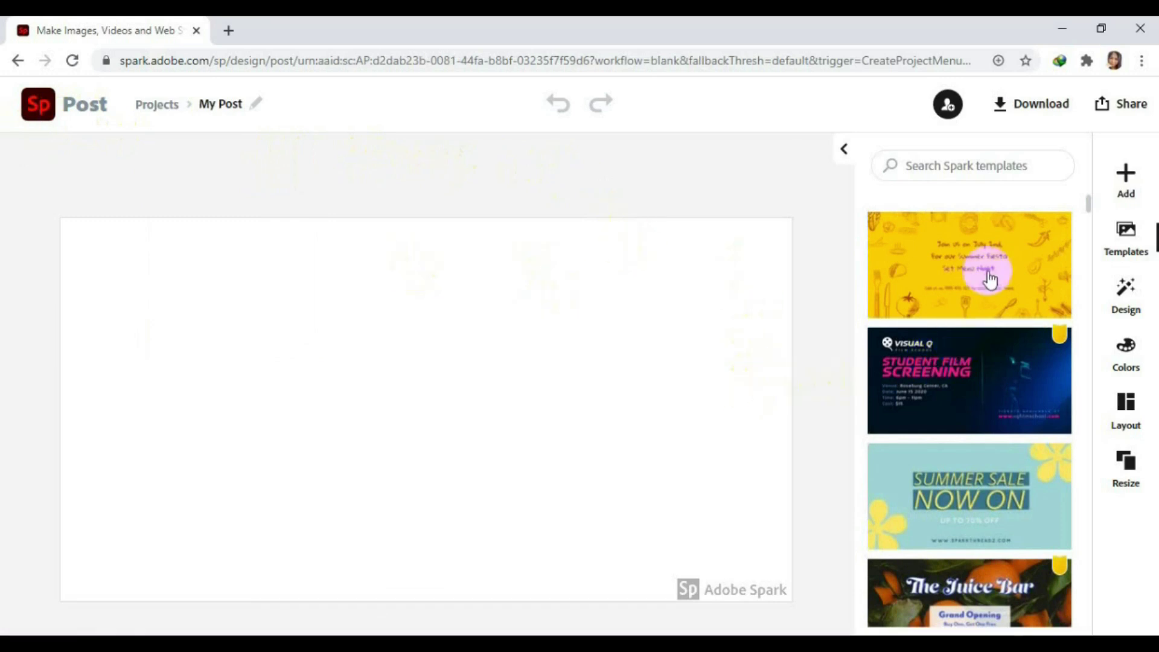
# Scroll the Templates panel to browse suggestions like 'Summer Sale Now On' and 'The Juice Bar'.
pyautogui.scroll(-4, 857, 306)
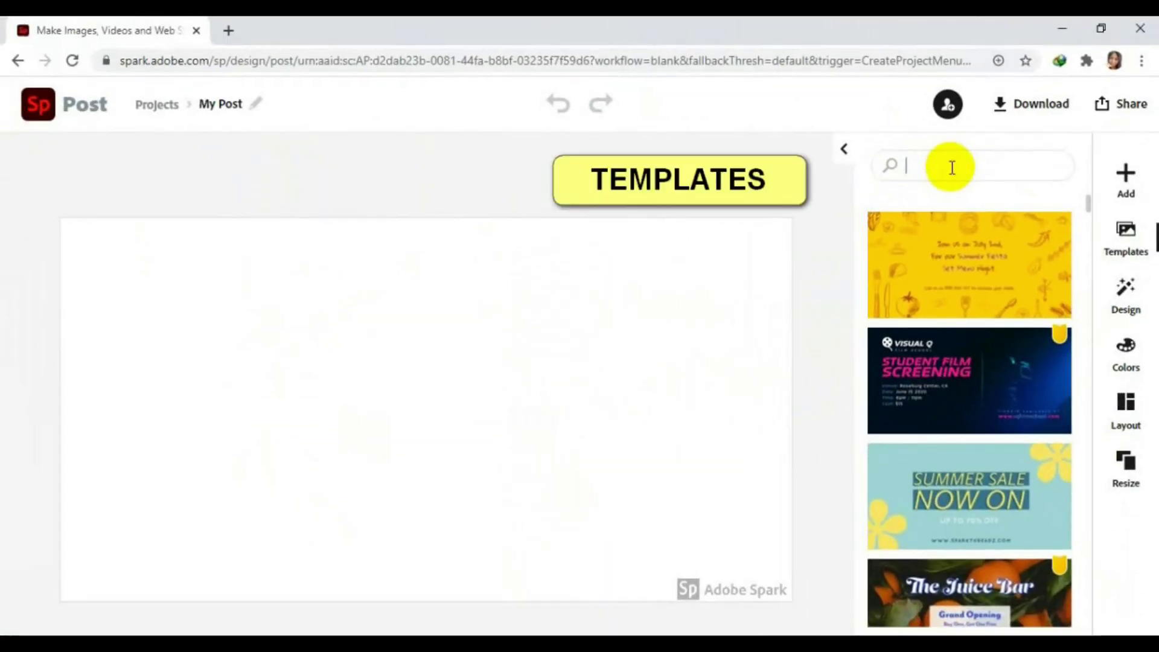
# Search templates for 'BACK TO SCHOOL' and scroll down to the Back to School Night design.
pyautogui.click(724, 18)
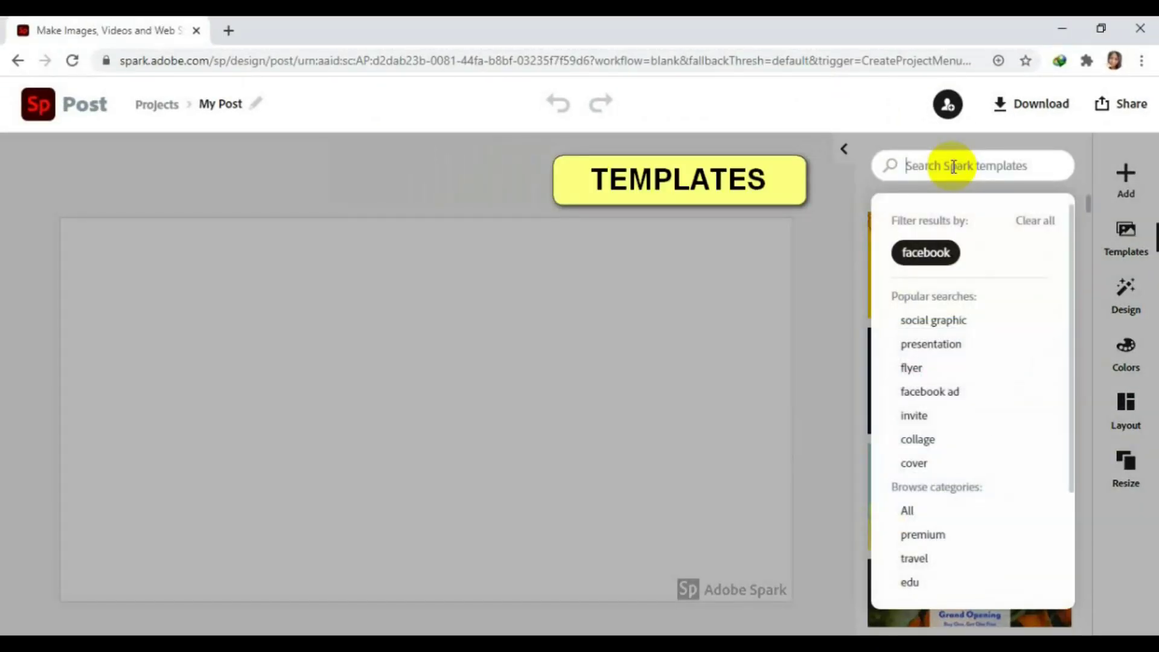
pyautogui.write('BACK TO SCHOOL')
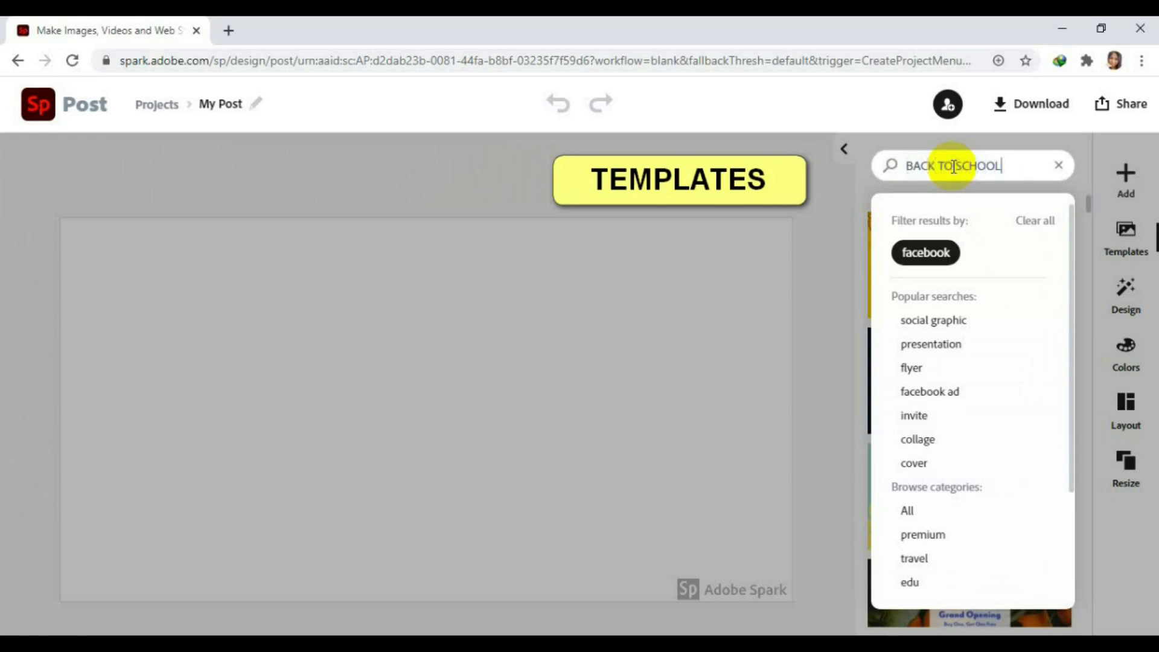
pyautogui.press('Return')
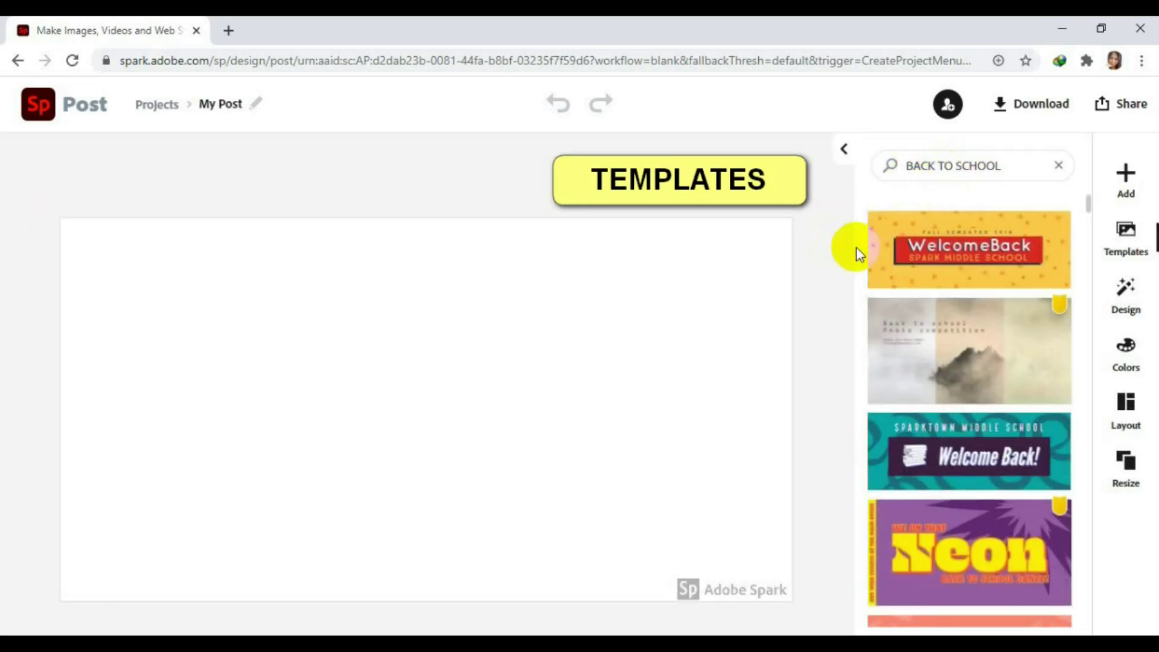
pyautogui.scroll(-5, 857, 248)
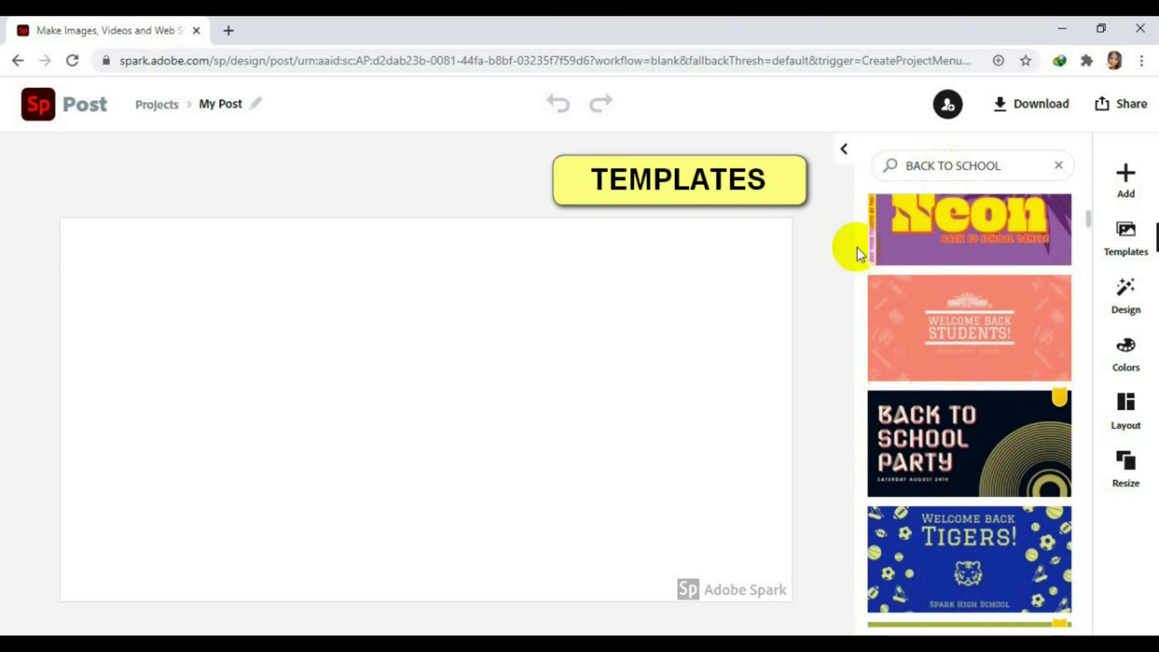
pyautogui.scroll(-5, 857, 251)
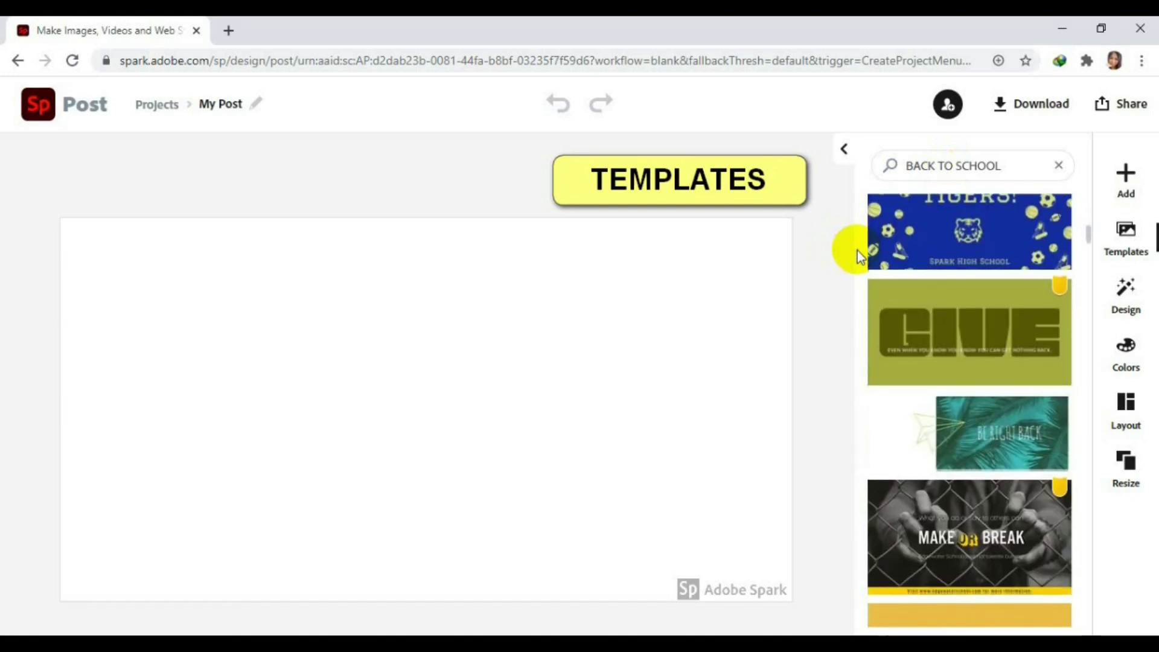
pyautogui.scroll(-15, 857, 251)
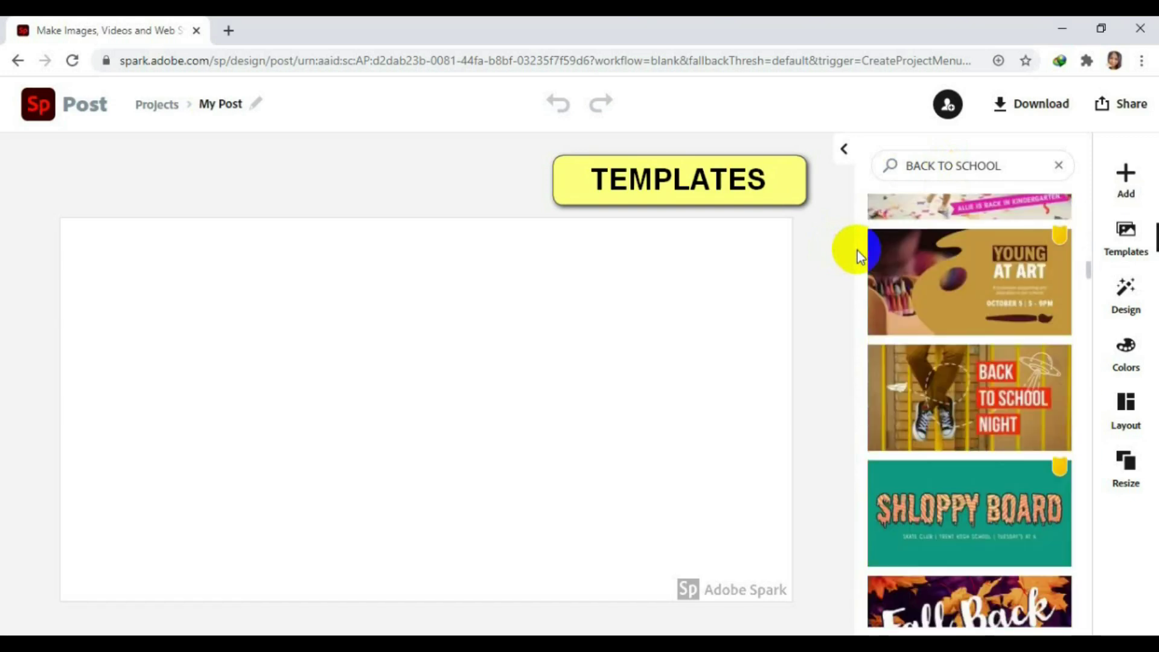
pyautogui.scroll(-1, 857, 251)
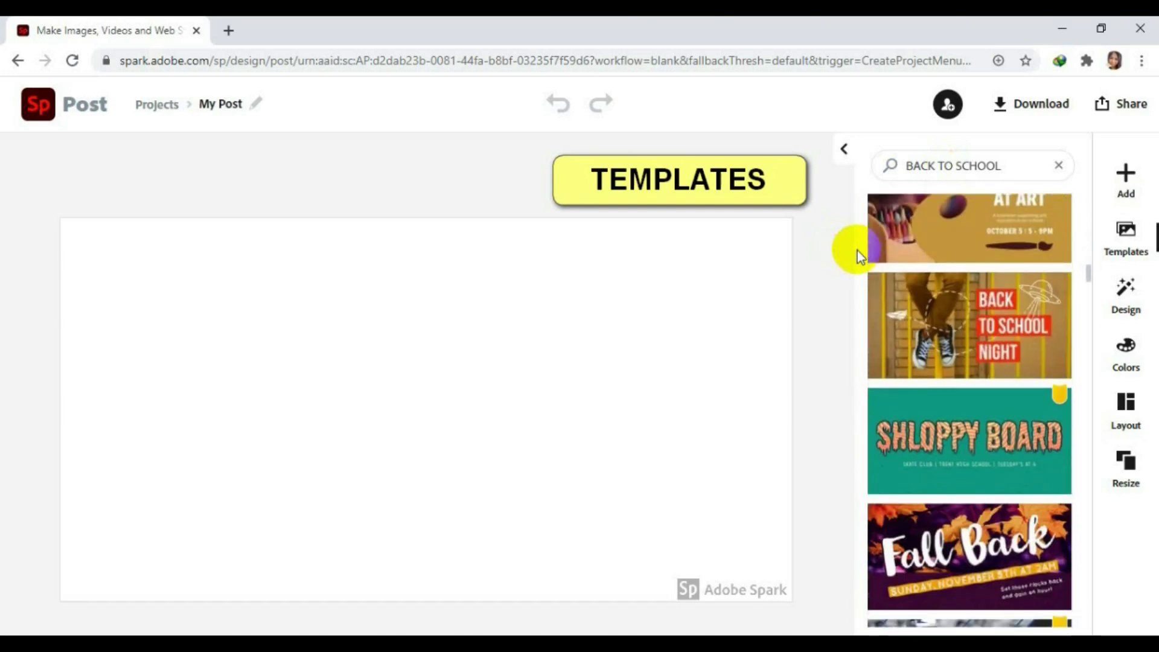
# Build the post from the Back to School Night template, showing 'BACK TO SCHOOL NIGHT'.
pyautogui.click(1043, 334)
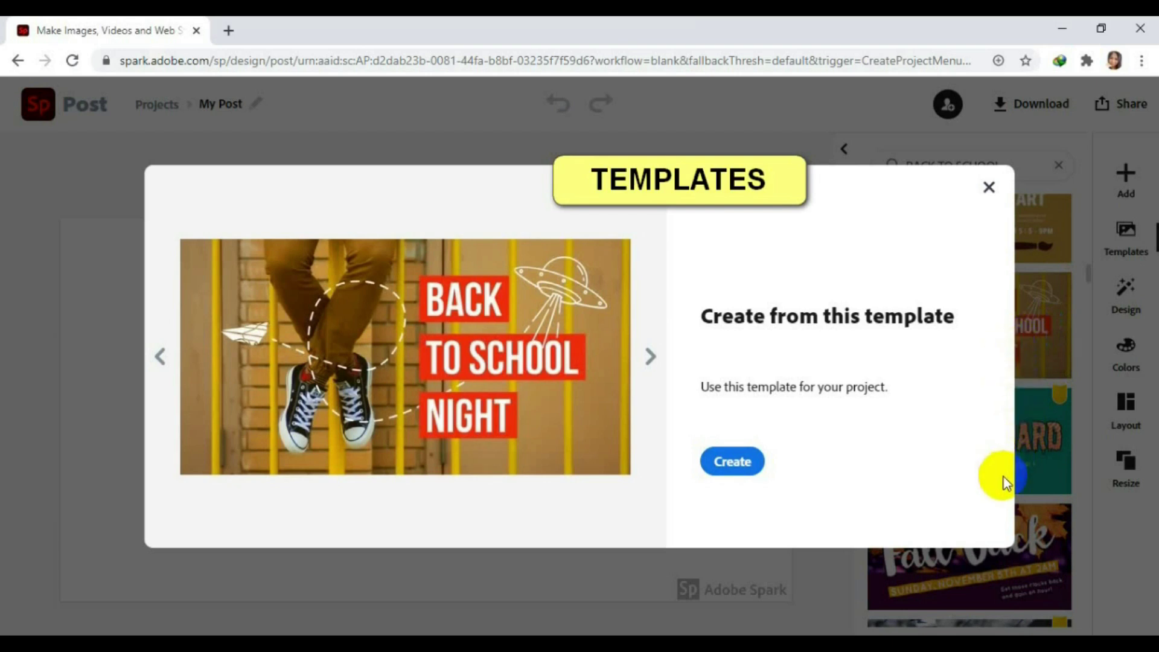
pyautogui.click(740, 465)
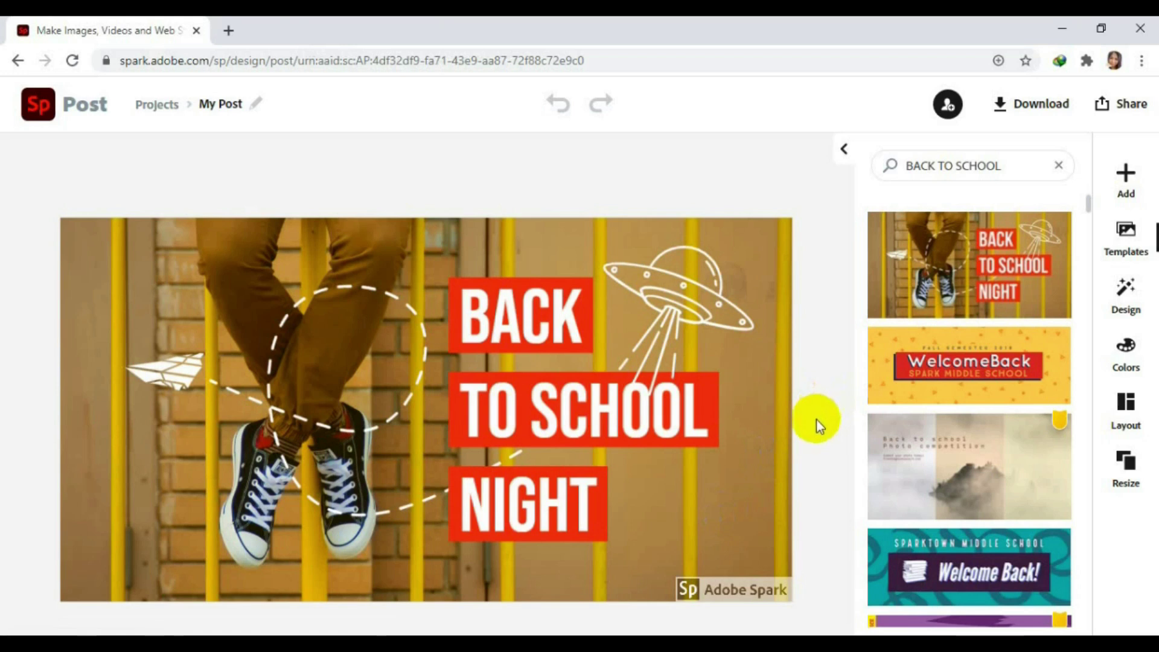
# Set the BACK TO SCHOOL NIGHT headline in the Lobster Regular script font.
pyautogui.click(751, 579)
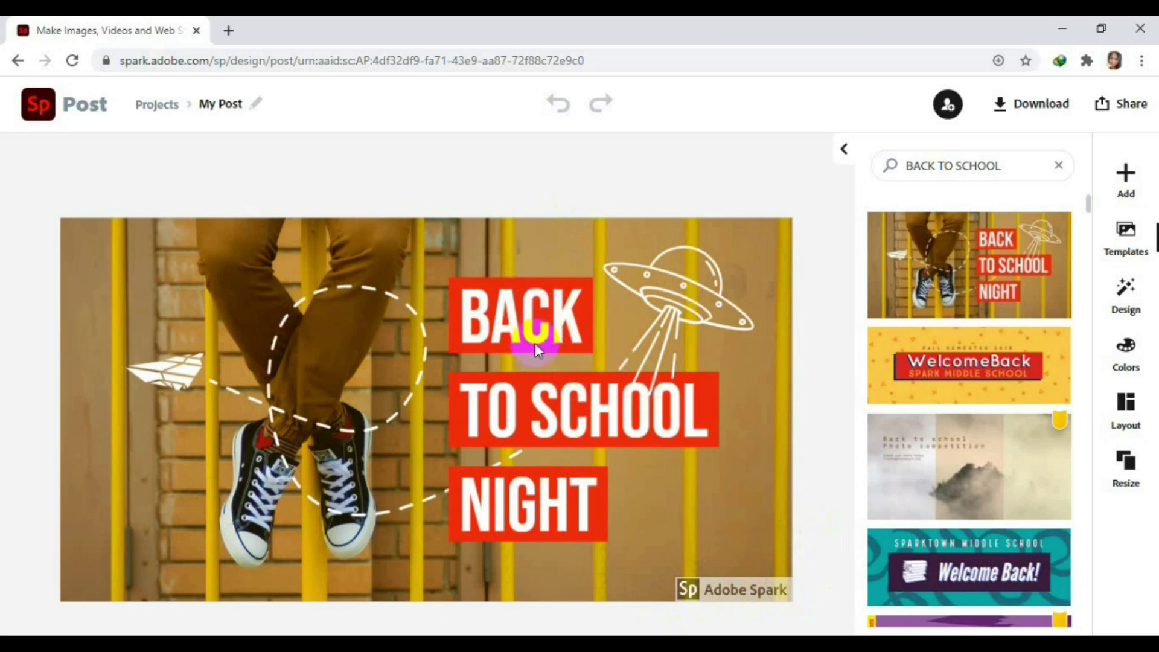
pyautogui.click(474, 361)
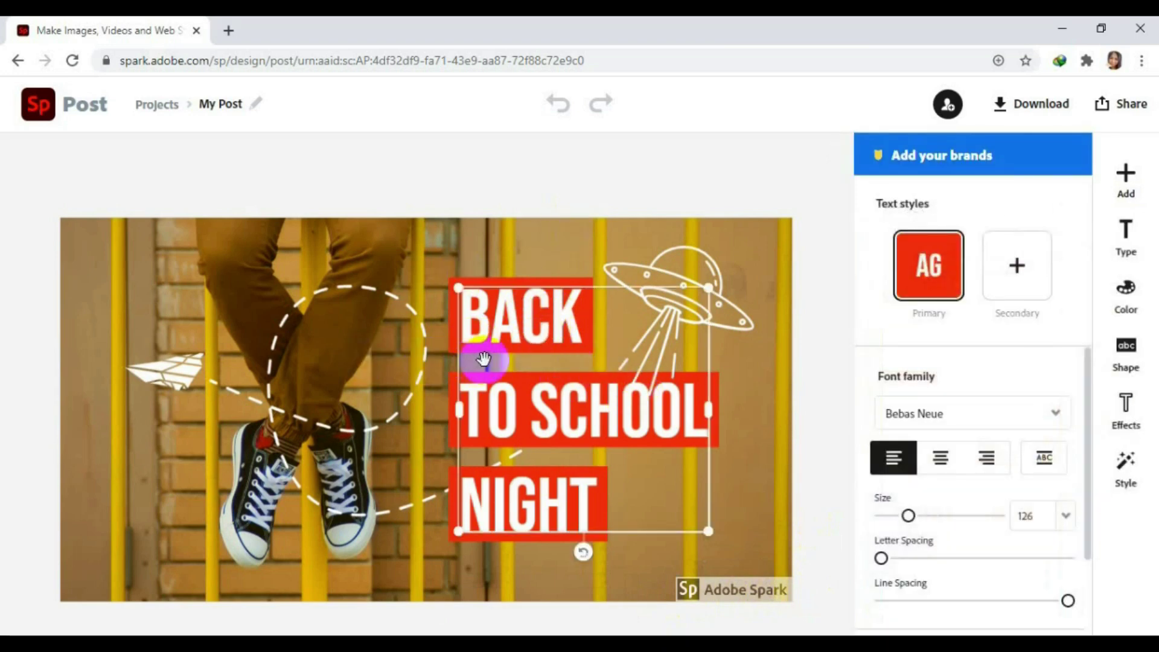
pyautogui.click(483, 360)
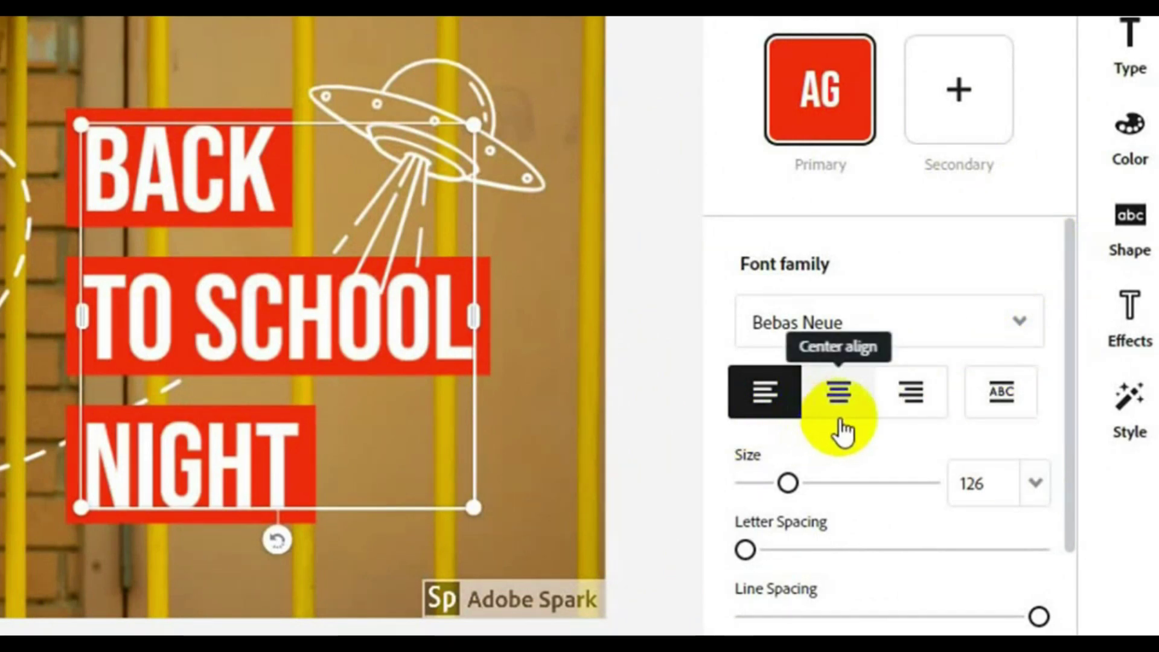
pyautogui.scroll(-3, 888, 437)
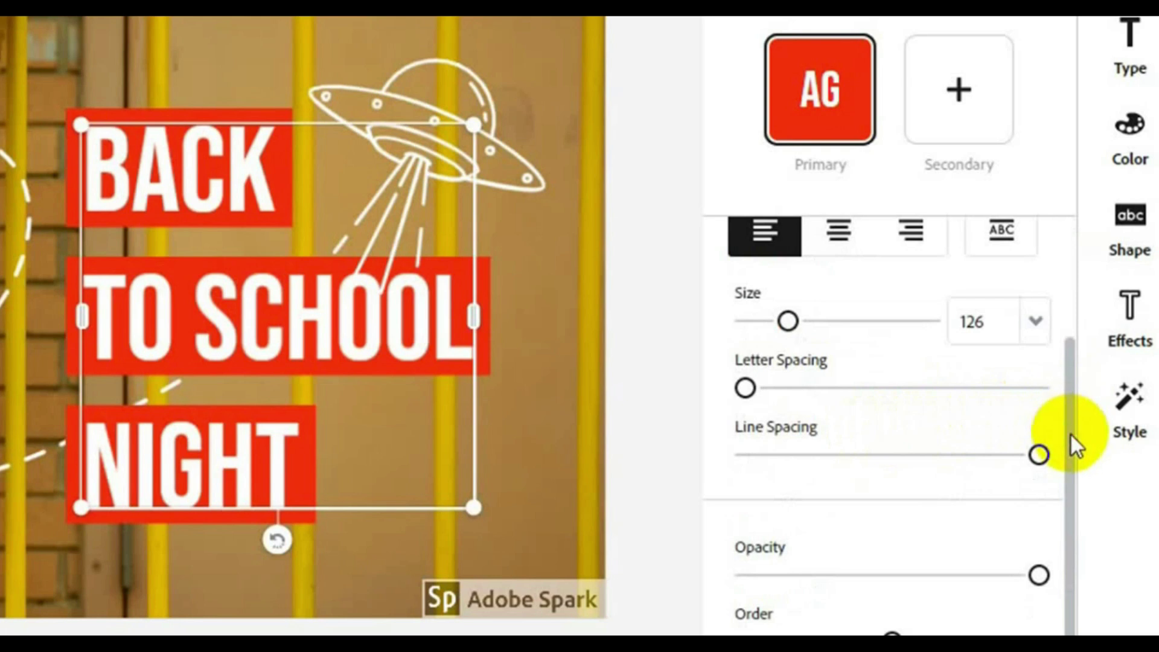
pyautogui.moveTo(1071, 435); pyautogui.dragTo(1056, 284)
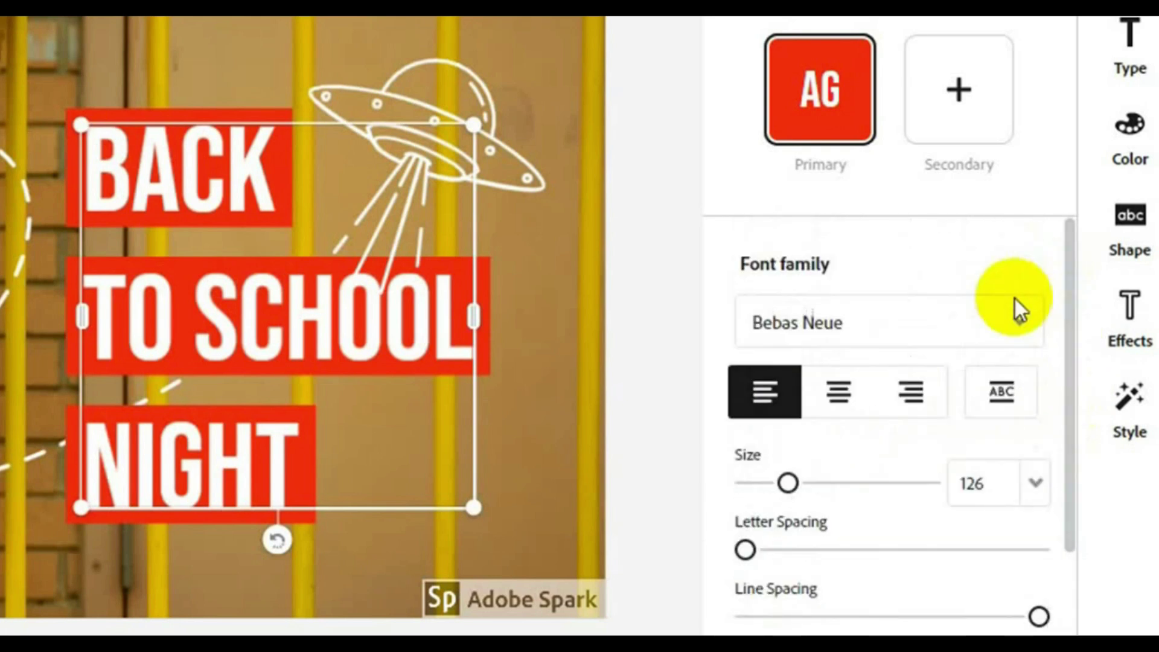
pyautogui.click(1018, 326)
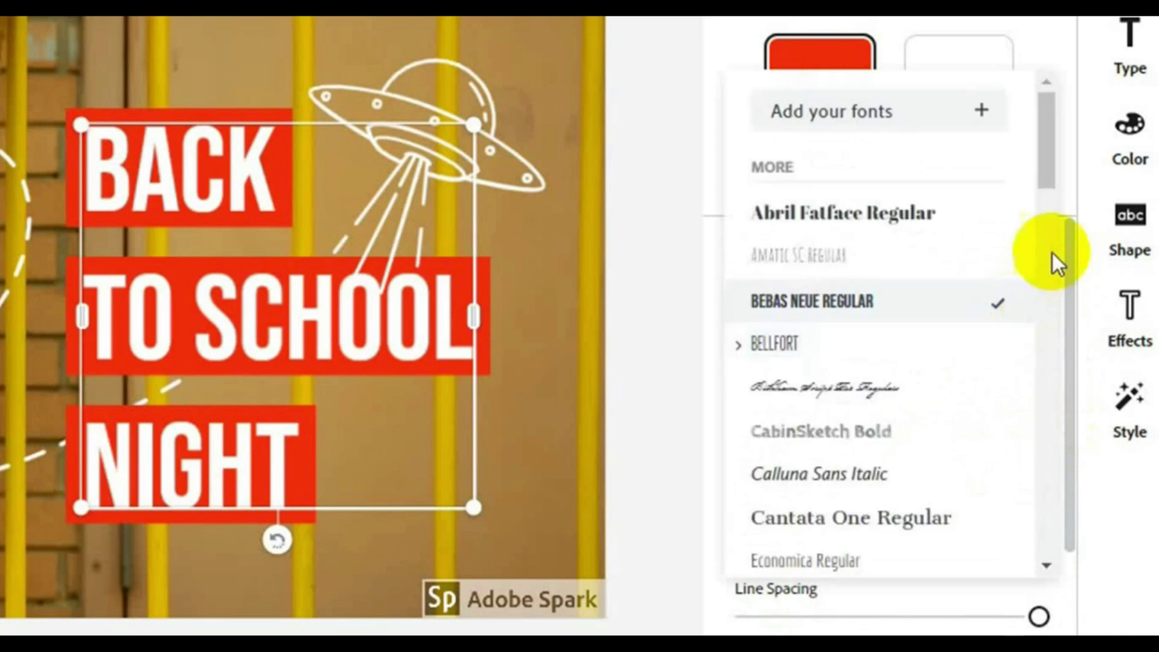
pyautogui.moveTo(1049, 180); pyautogui.dragTo(1042, 332)
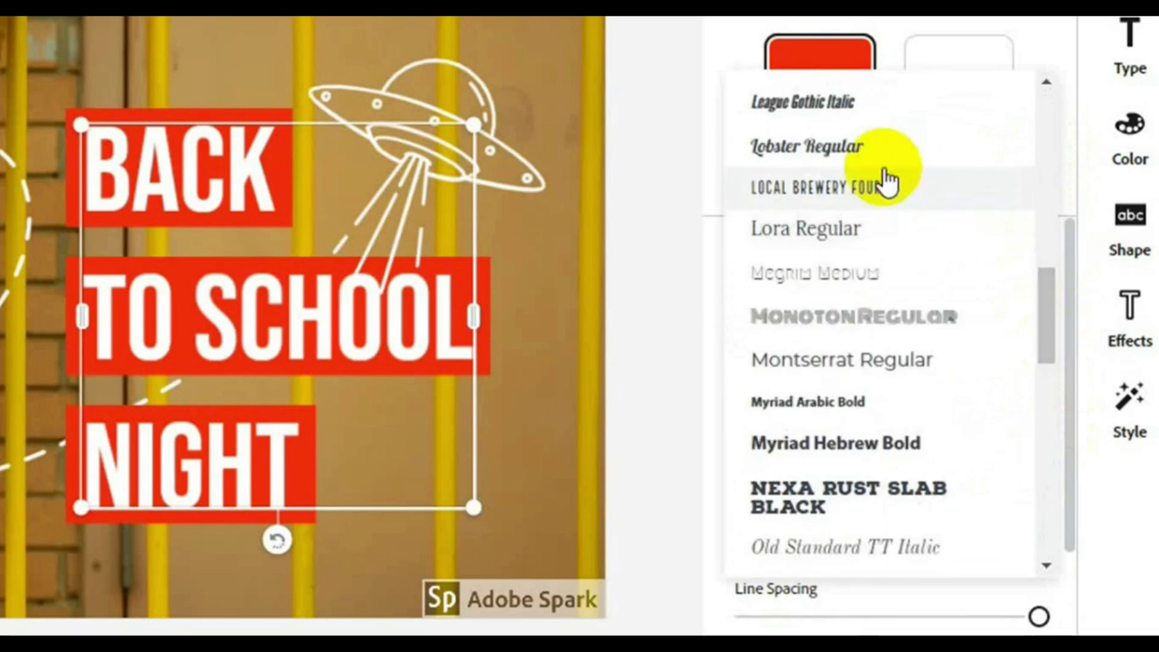
pyautogui.click(842, 156)
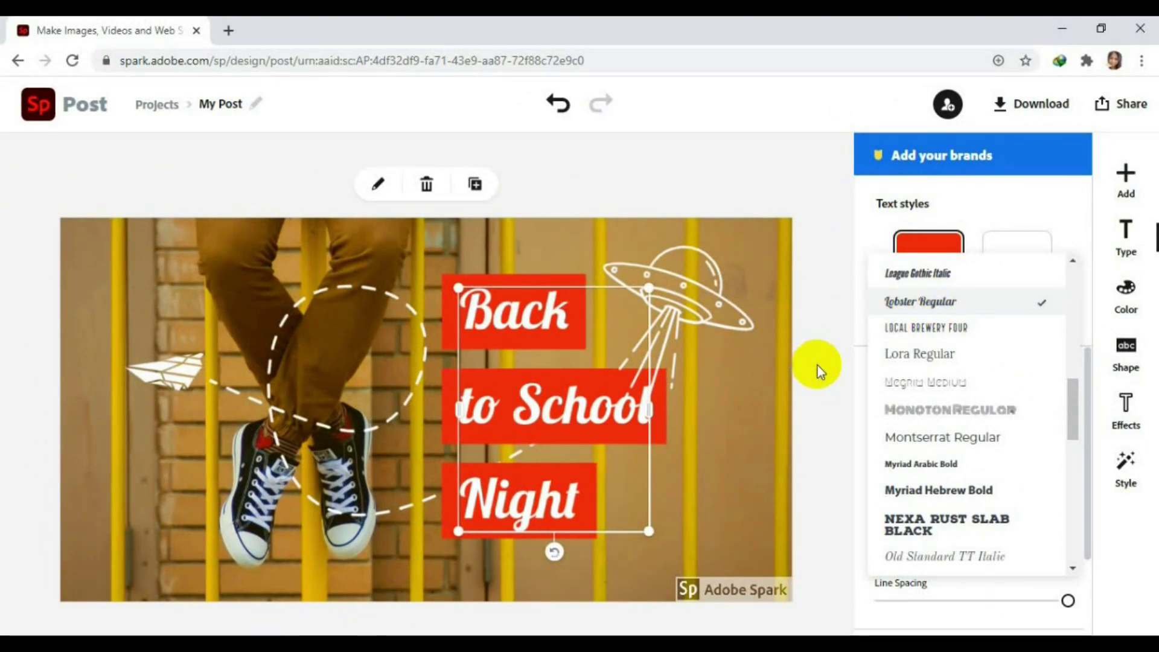
pyautogui.click(678, 494)
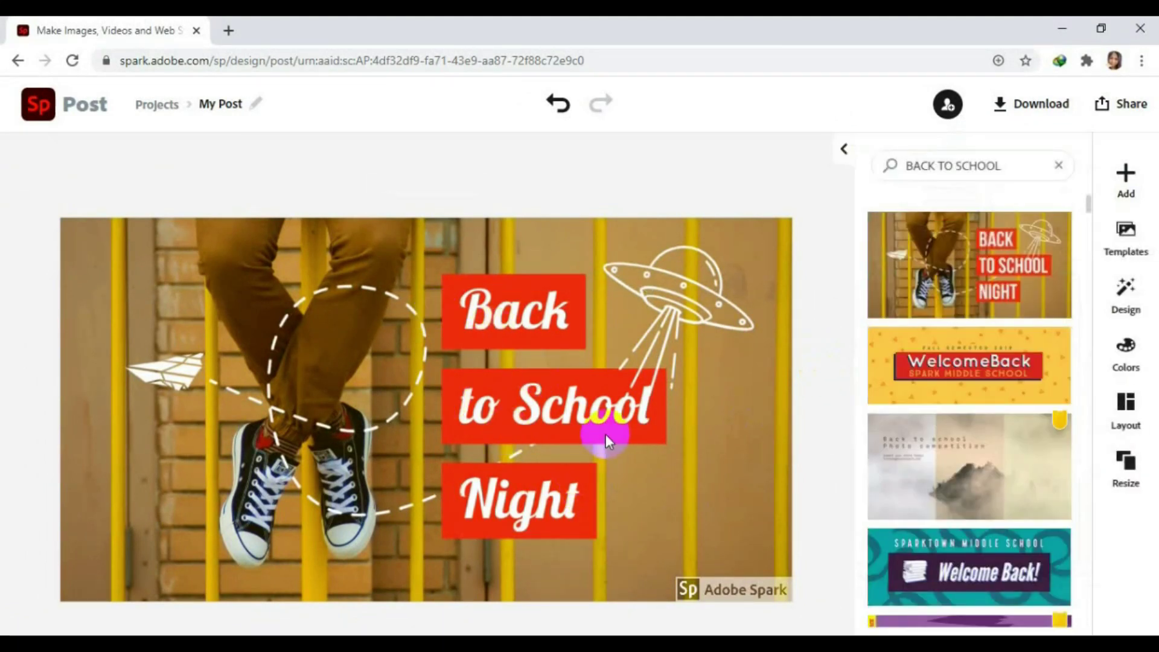
# Edit the headline text so 'Night' becomes 'Days', reading 'Back to School Days'.
pyautogui.click(545, 511)
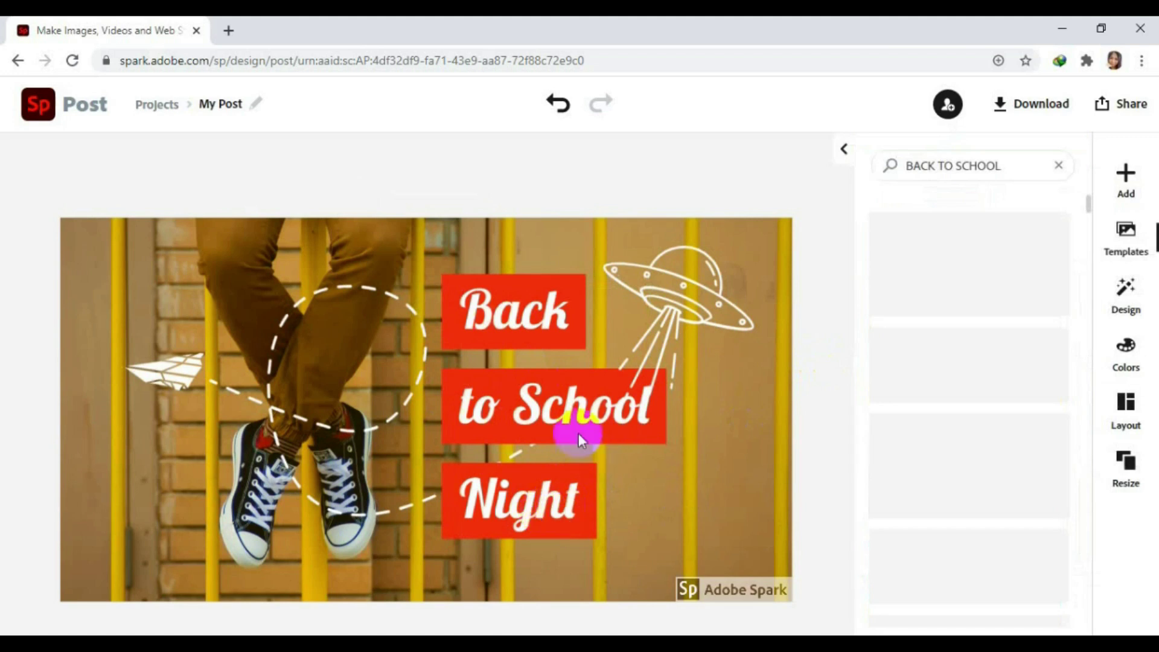
pyautogui.click(583, 412)
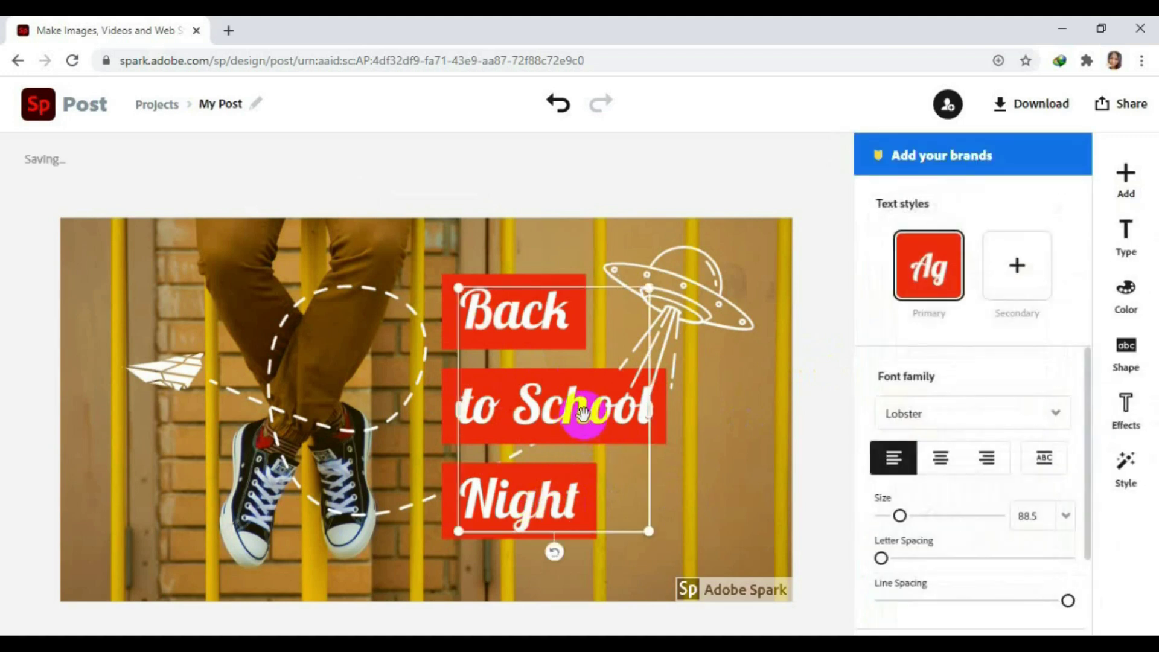
pyautogui.click(582, 412)
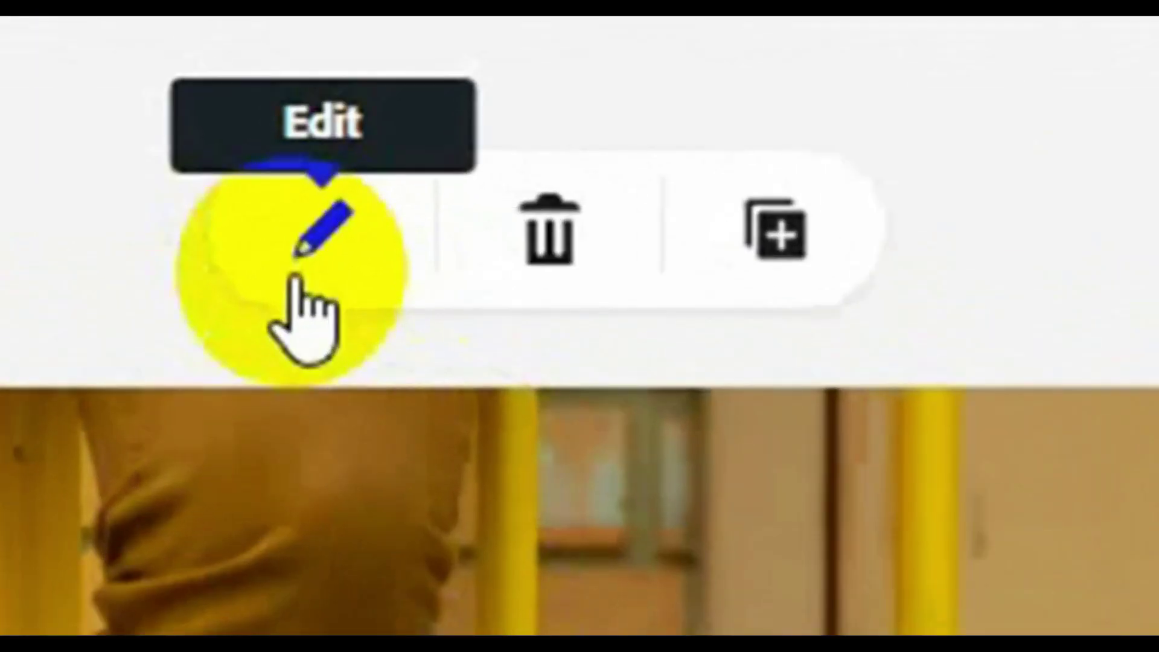
pyautogui.click(297, 283)
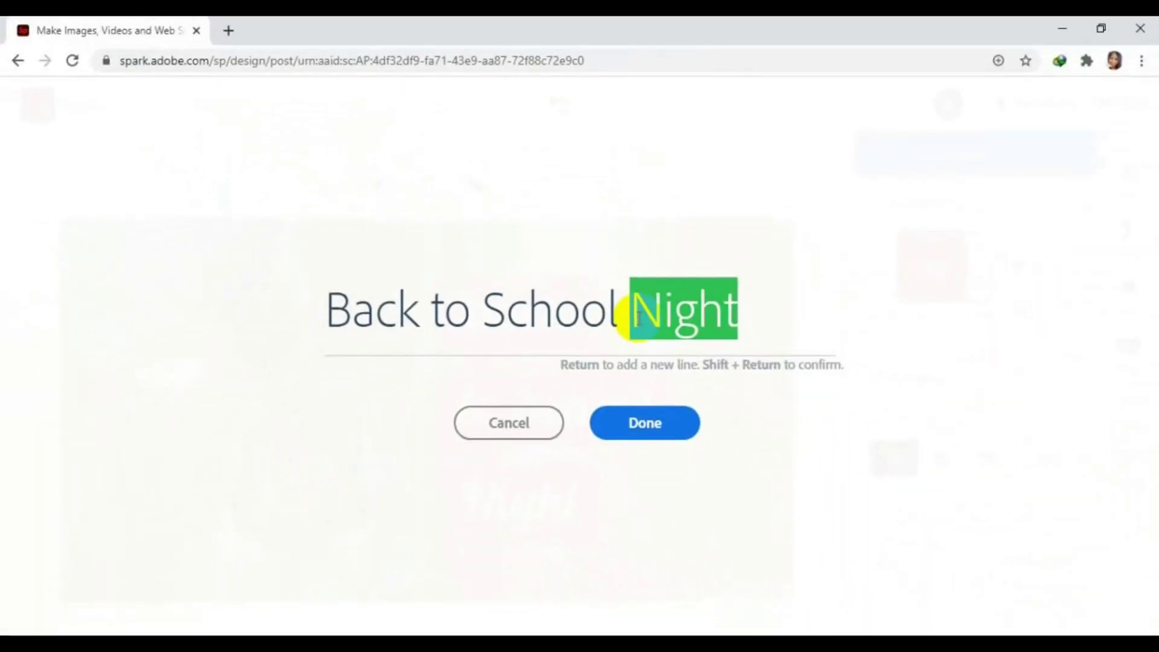
pyautogui.write('D')
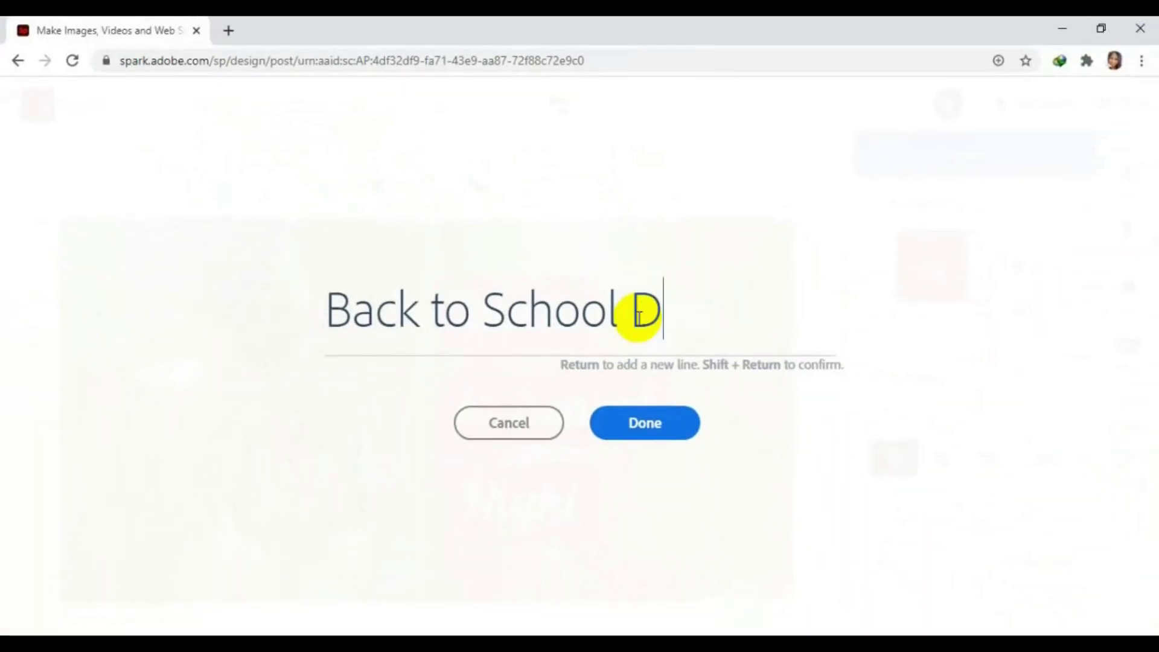
pyautogui.write('ays')
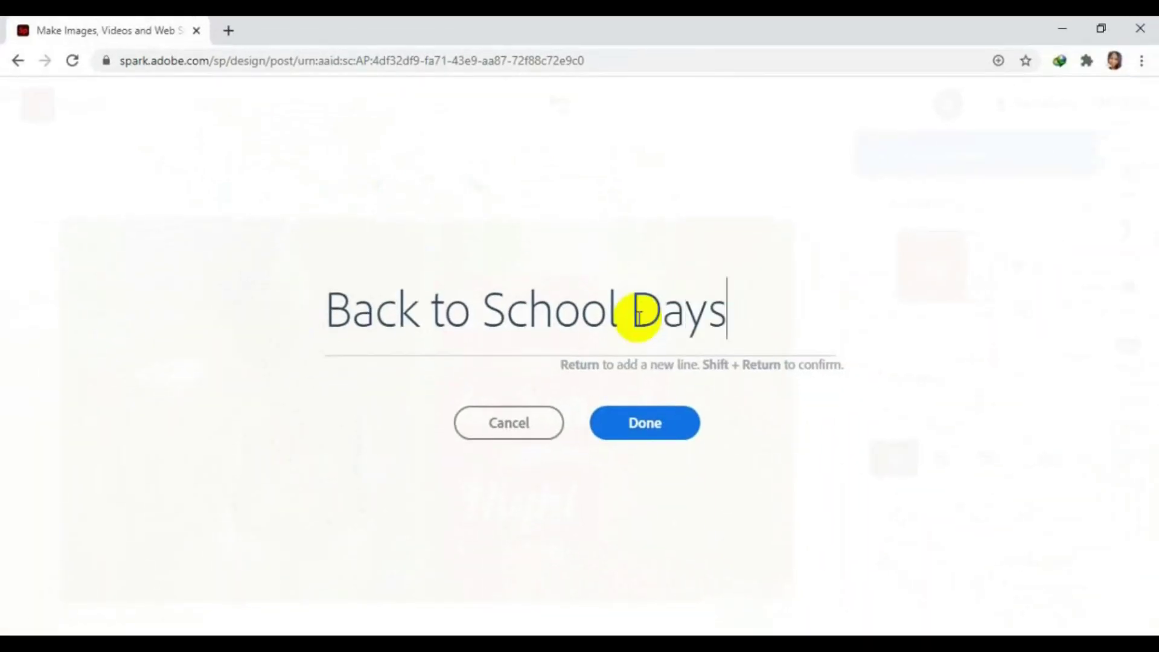
pyautogui.click(658, 425)
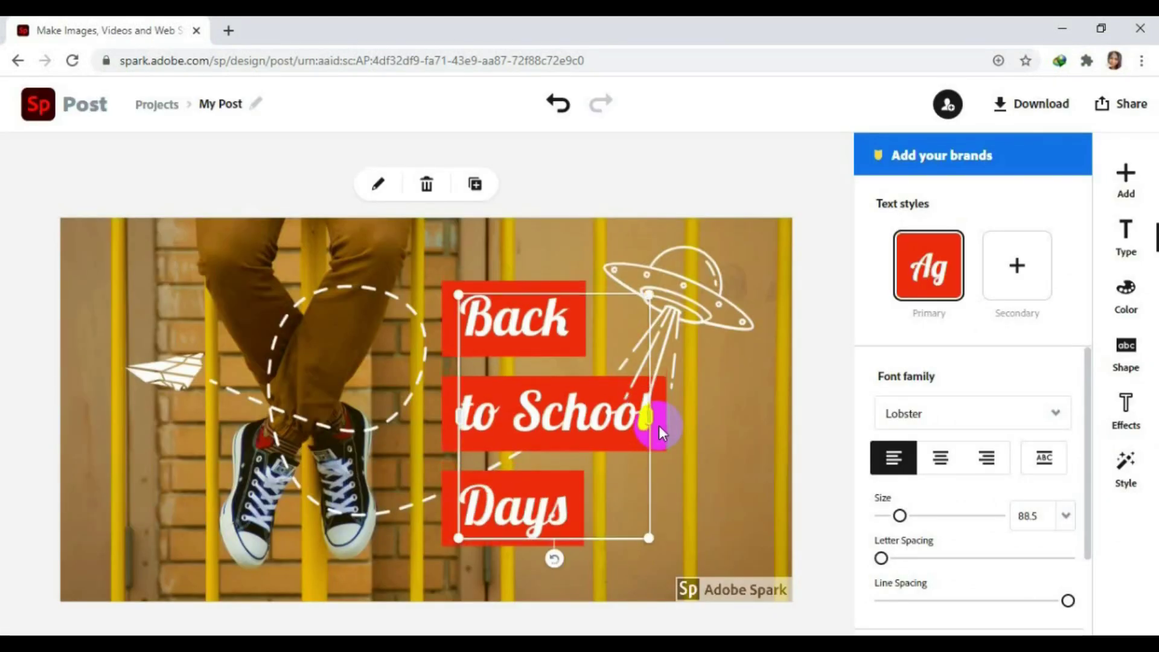
# Search the icons for 'pen' and swap the flying-saucer graphic for a pen icon.
pyautogui.click(718, 292)
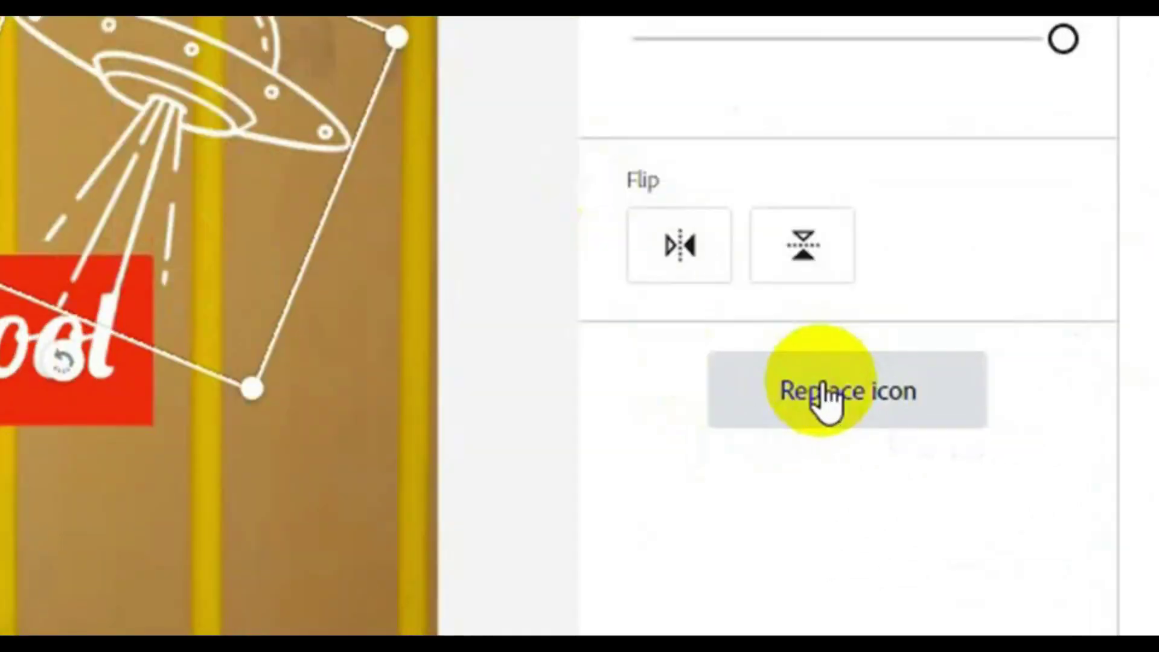
pyautogui.click(960, 437)
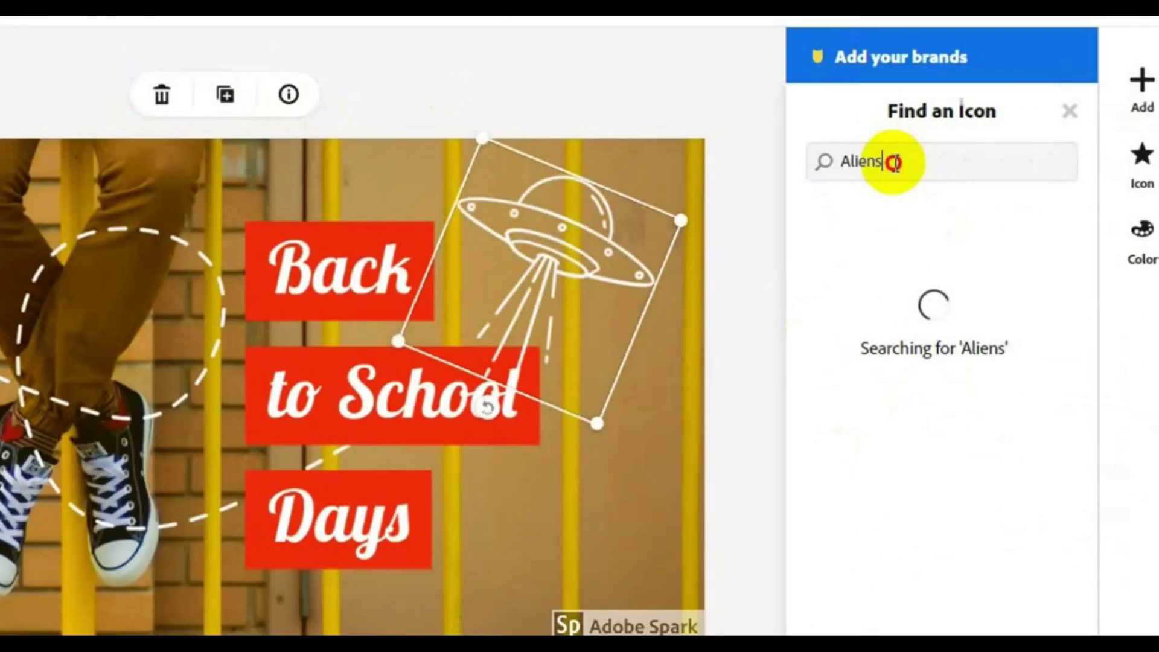
pyautogui.moveTo(927, 234); pyautogui.dragTo(885, 238)
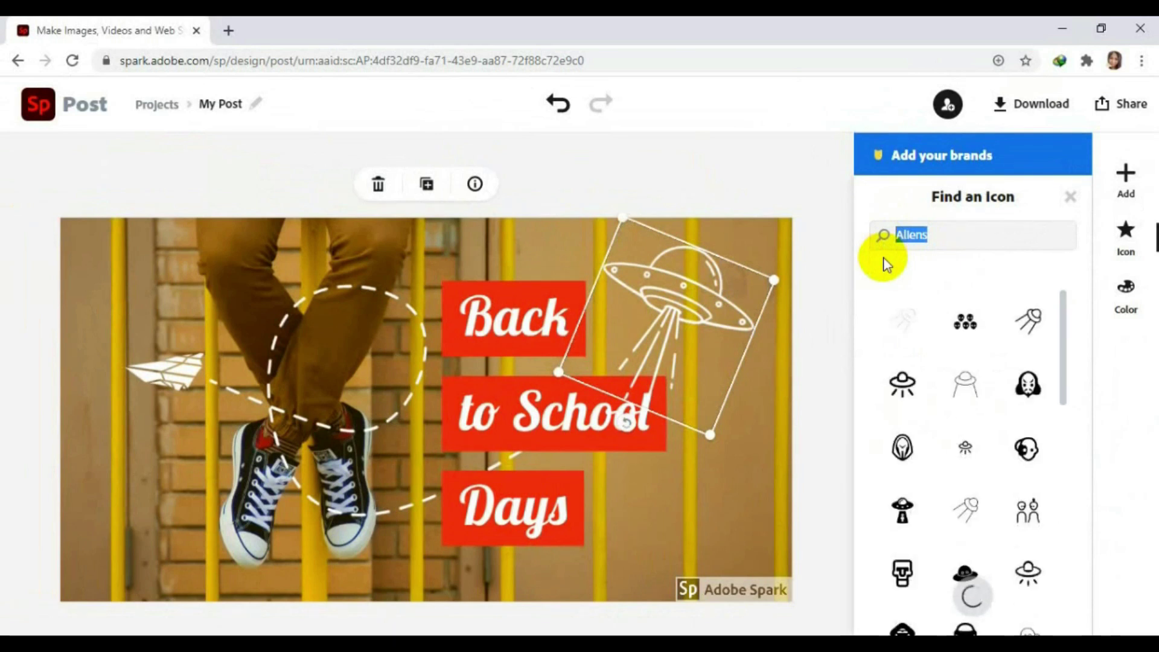
pyautogui.write('en')
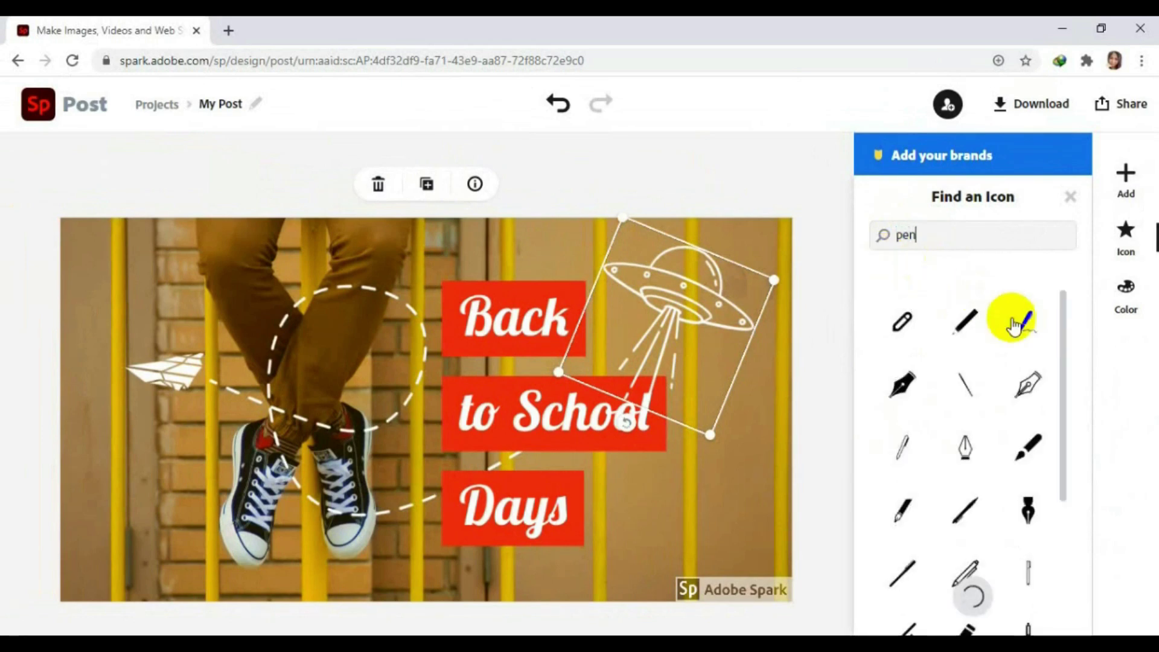
pyautogui.moveTo(1060, 334); pyautogui.dragTo(1069, 360)
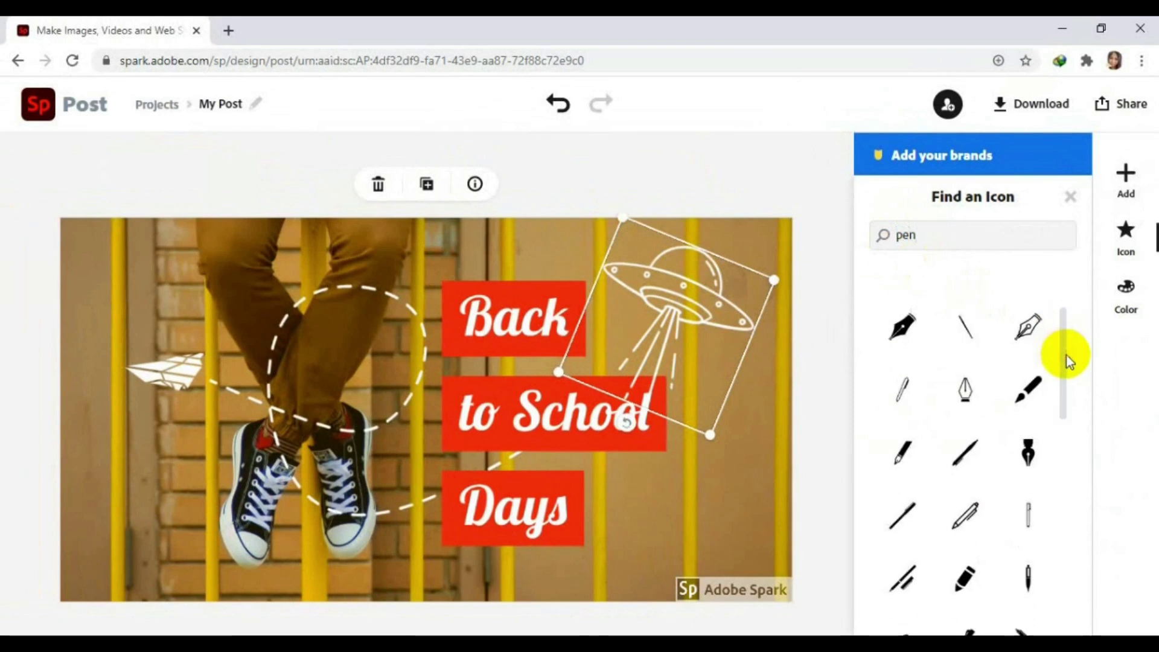
pyautogui.click(1067, 408)
pyautogui.moveTo(1067, 408); pyautogui.dragTo(1064, 507)
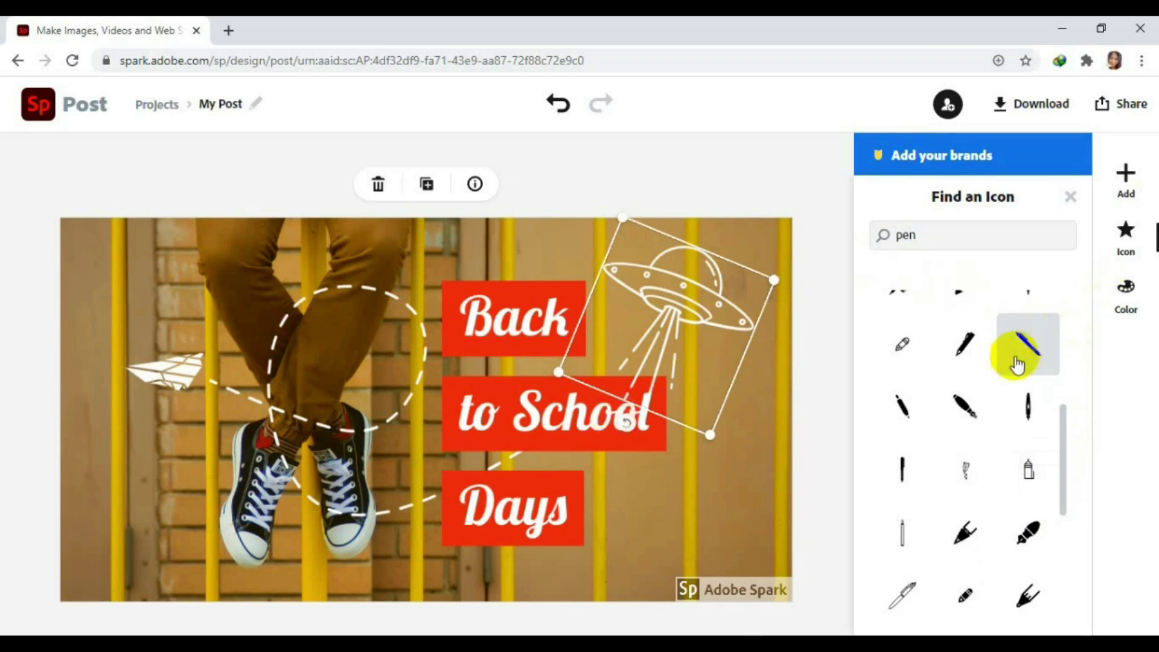
pyautogui.click(743, 391)
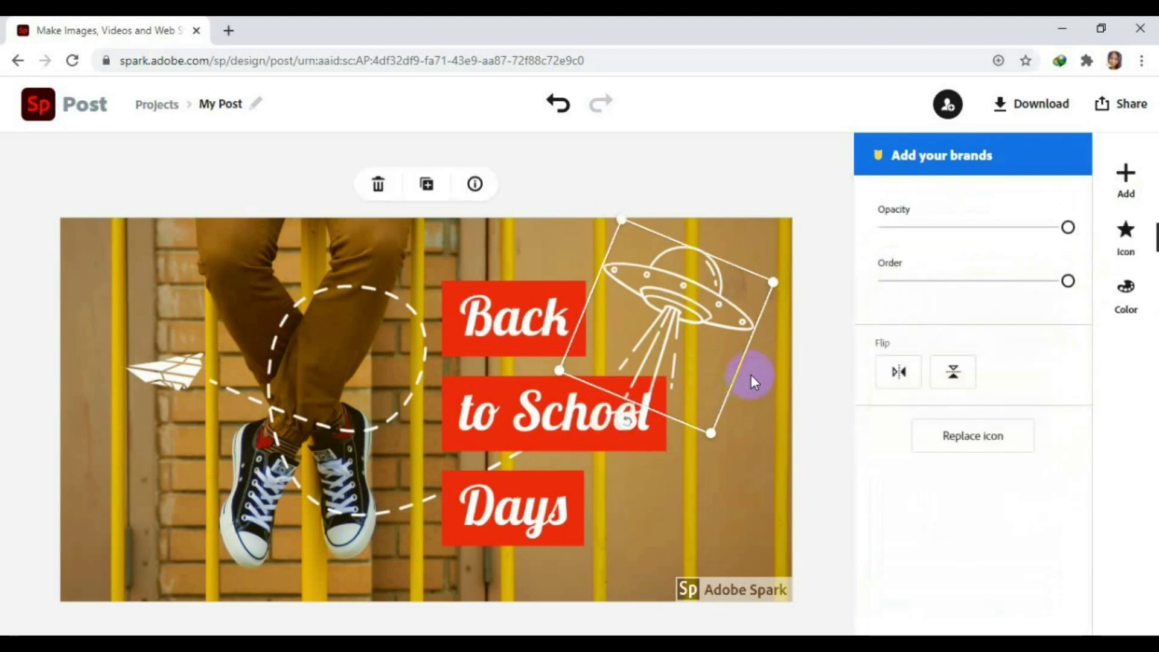
# Rotate the pen icon upright, nudge it, and shift the background photo down in its frame.
pyautogui.click(664, 315)
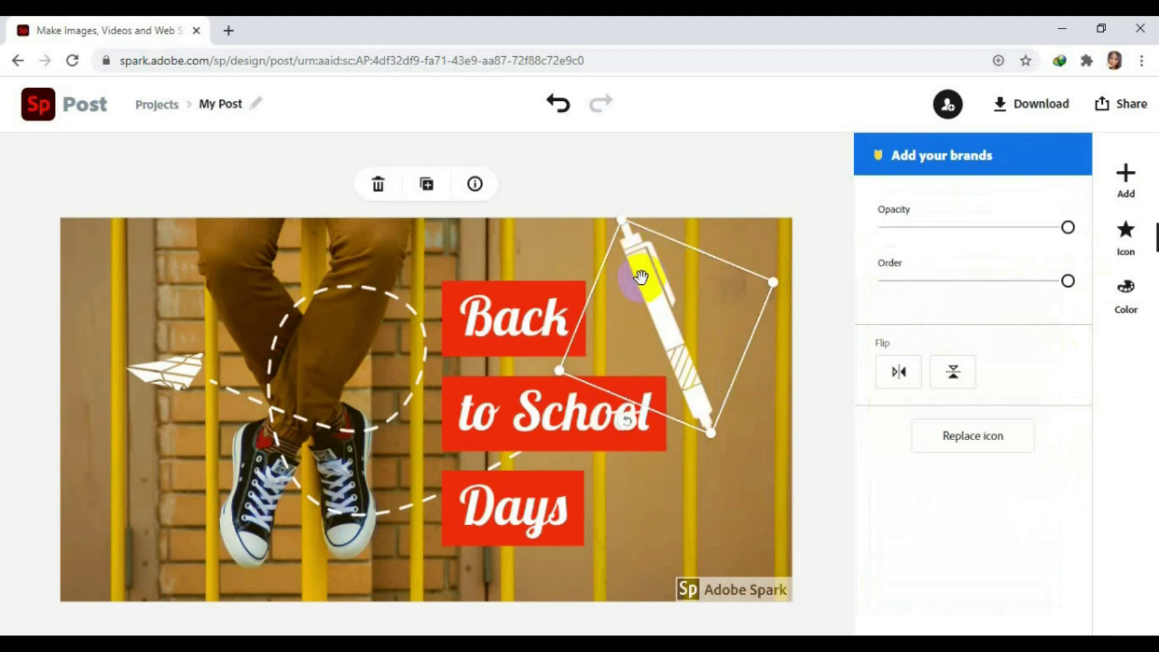
pyautogui.moveTo(652, 302); pyautogui.dragTo(680, 336)
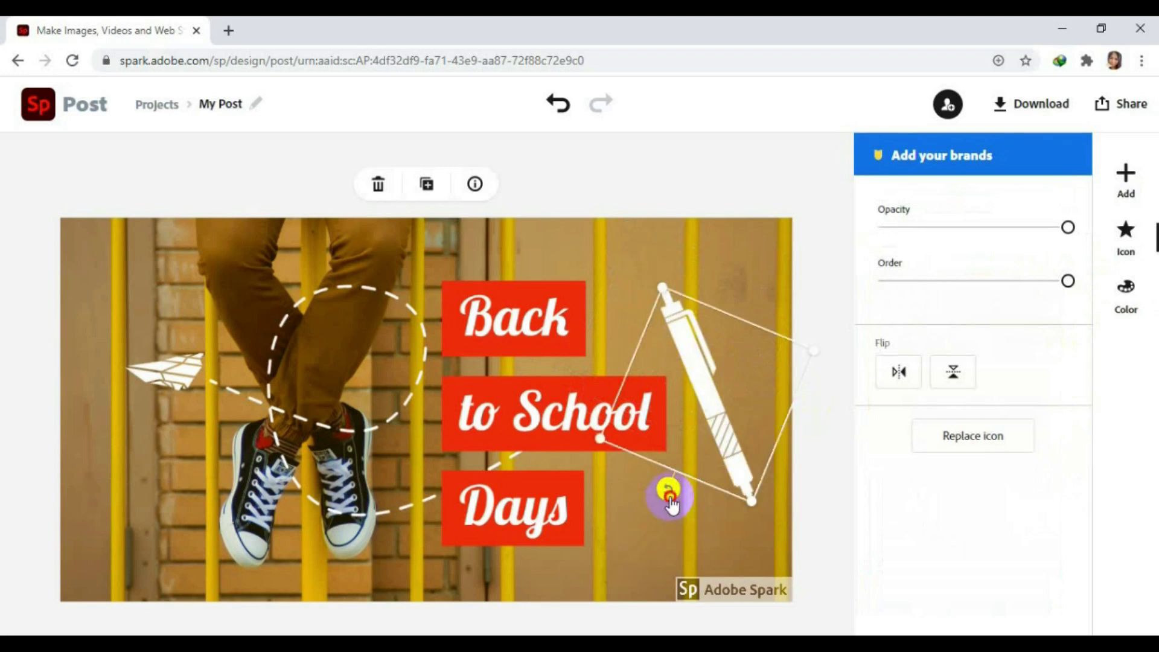
pyautogui.moveTo(672, 502); pyautogui.dragTo(634, 490)
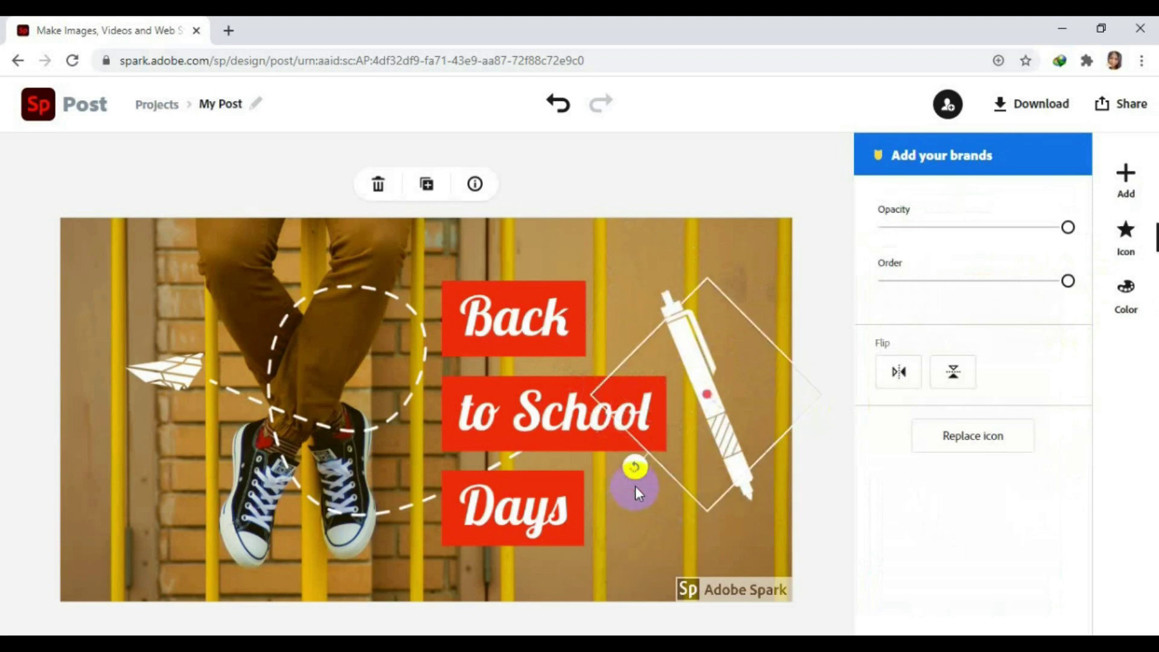
pyautogui.click(635, 487)
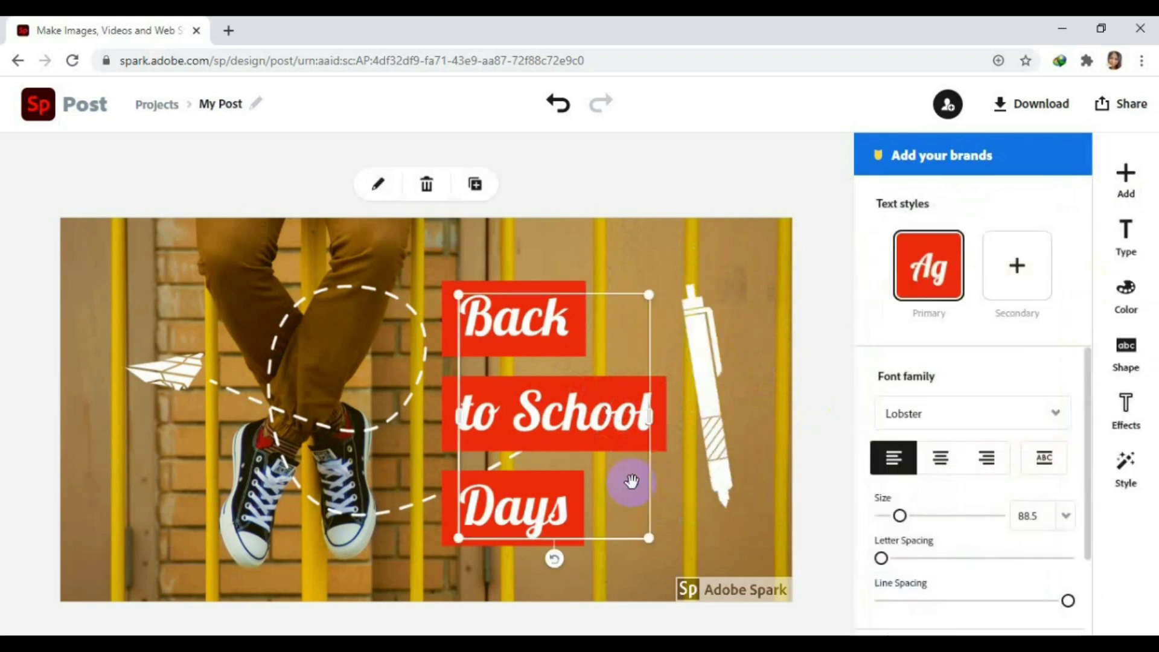
pyautogui.click(716, 469)
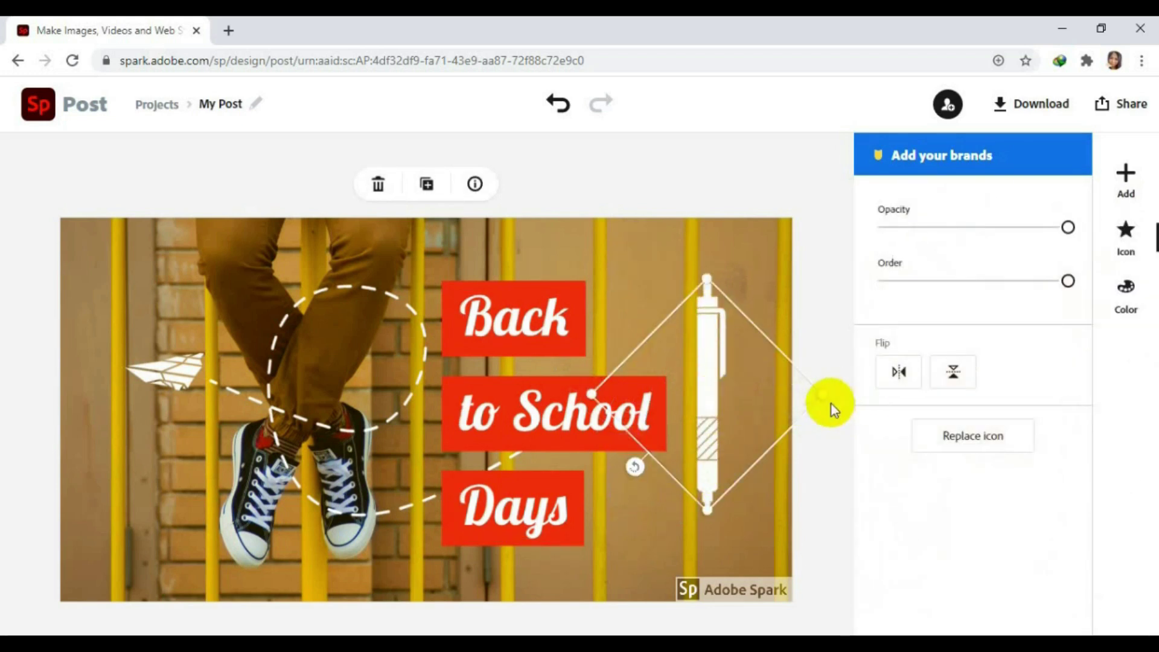
pyautogui.click(707, 333)
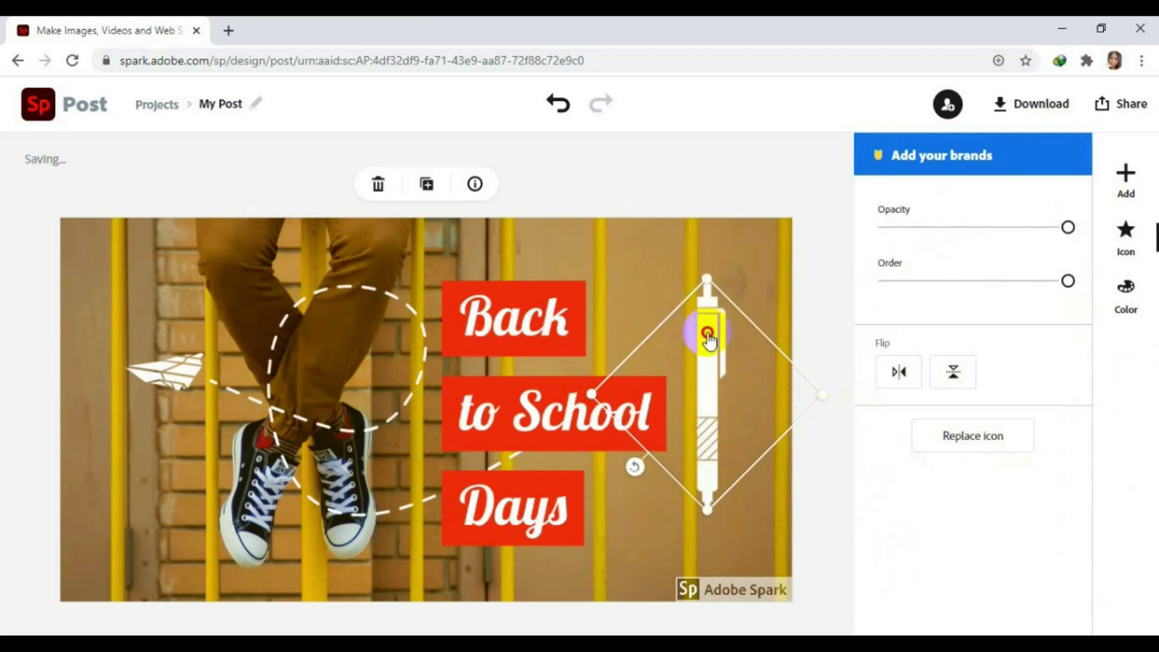
pyautogui.moveTo(708, 334); pyautogui.dragTo(726, 308)
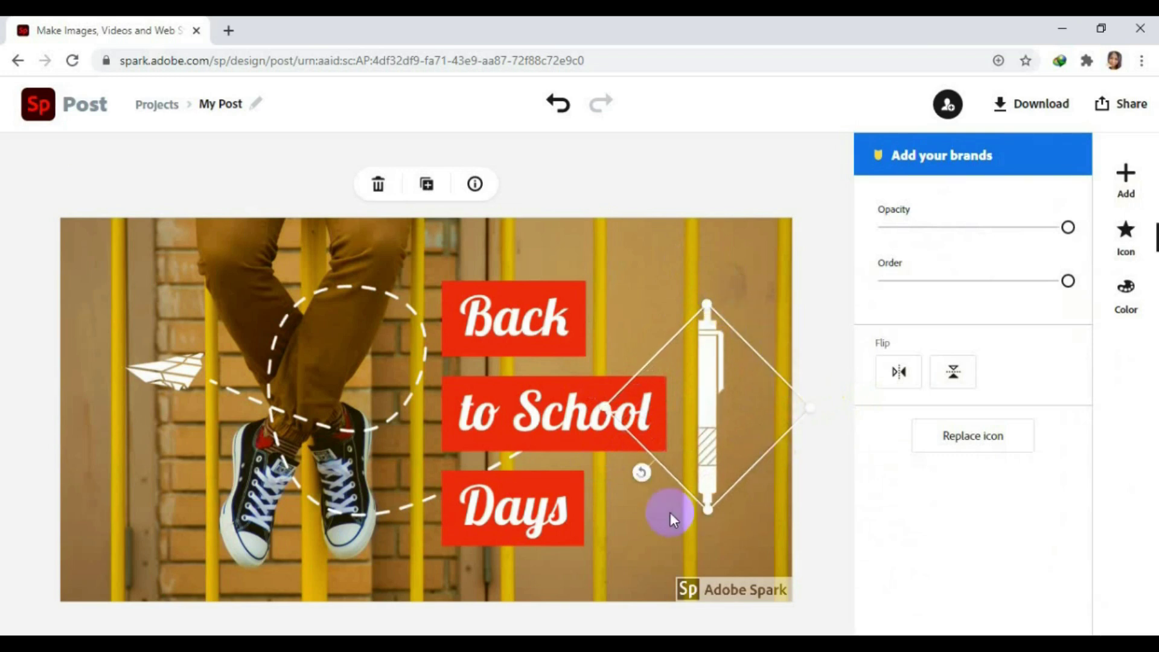
pyautogui.click(729, 540)
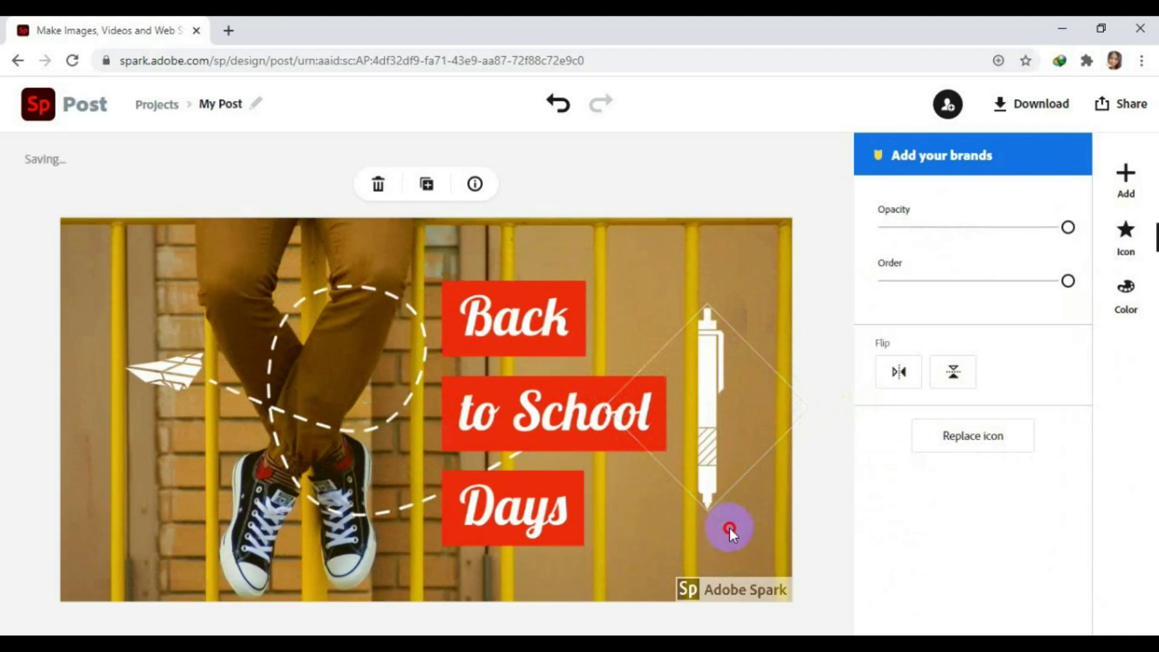
pyautogui.moveTo(729, 531); pyautogui.dragTo(725, 566)
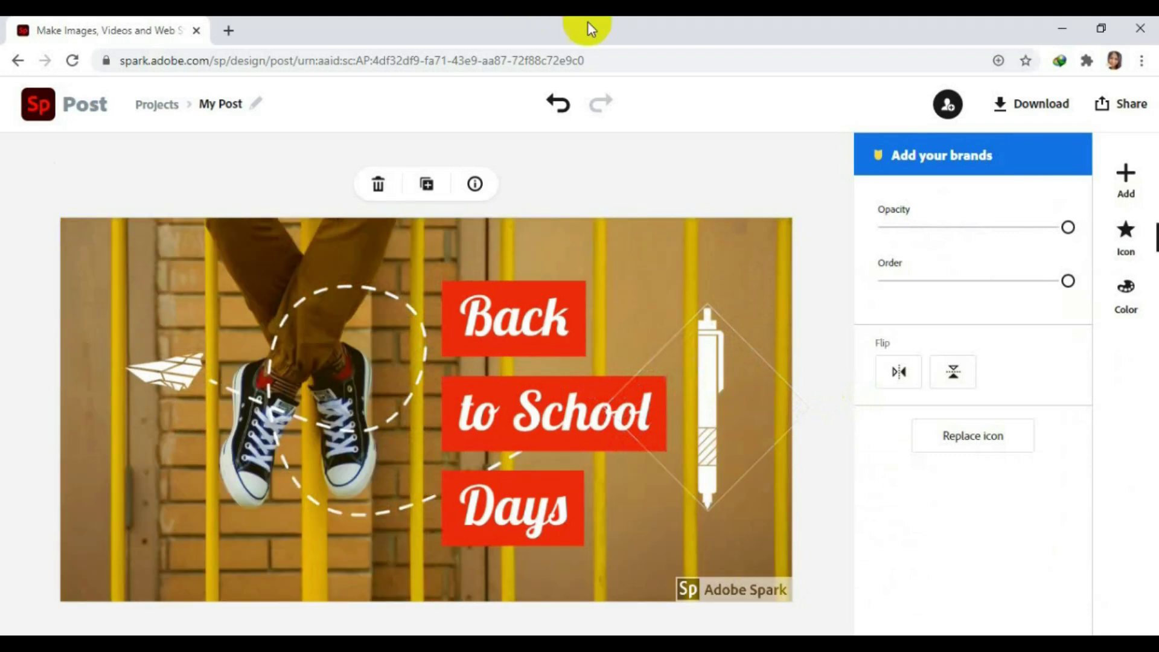
# Tilt the pen slightly, shrink it, and move it down-left beside 'Days'.
pyautogui.click(719, 357)
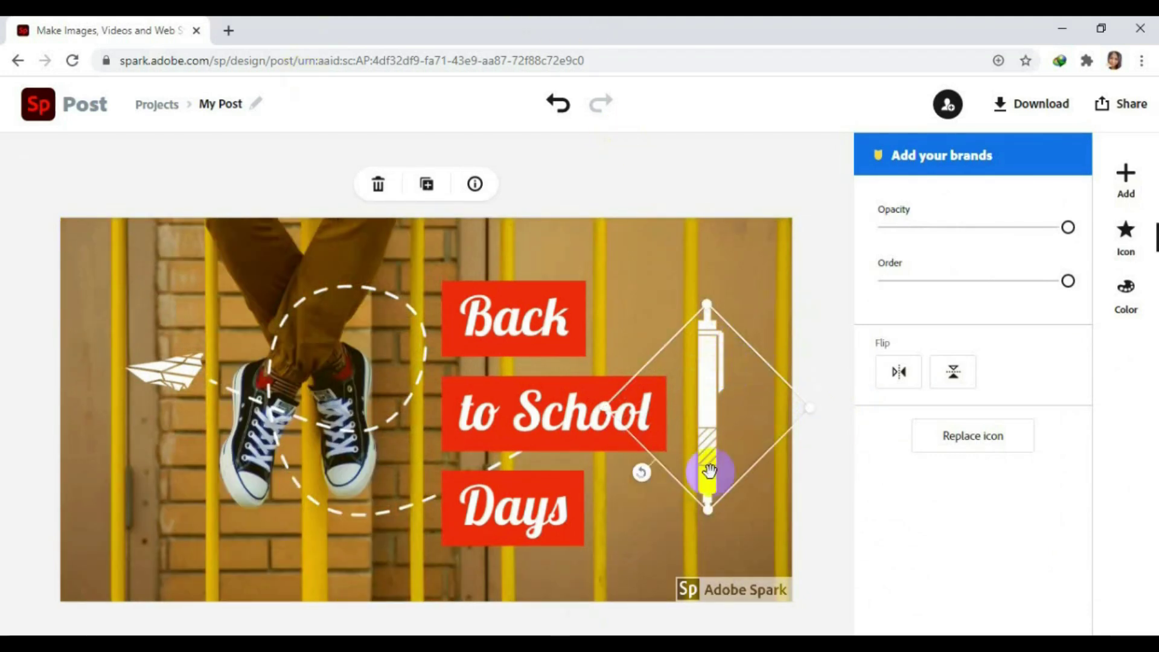
pyautogui.moveTo(640, 472); pyautogui.dragTo(614, 427)
pyautogui.moveTo(762, 320); pyautogui.dragTo(768, 432)
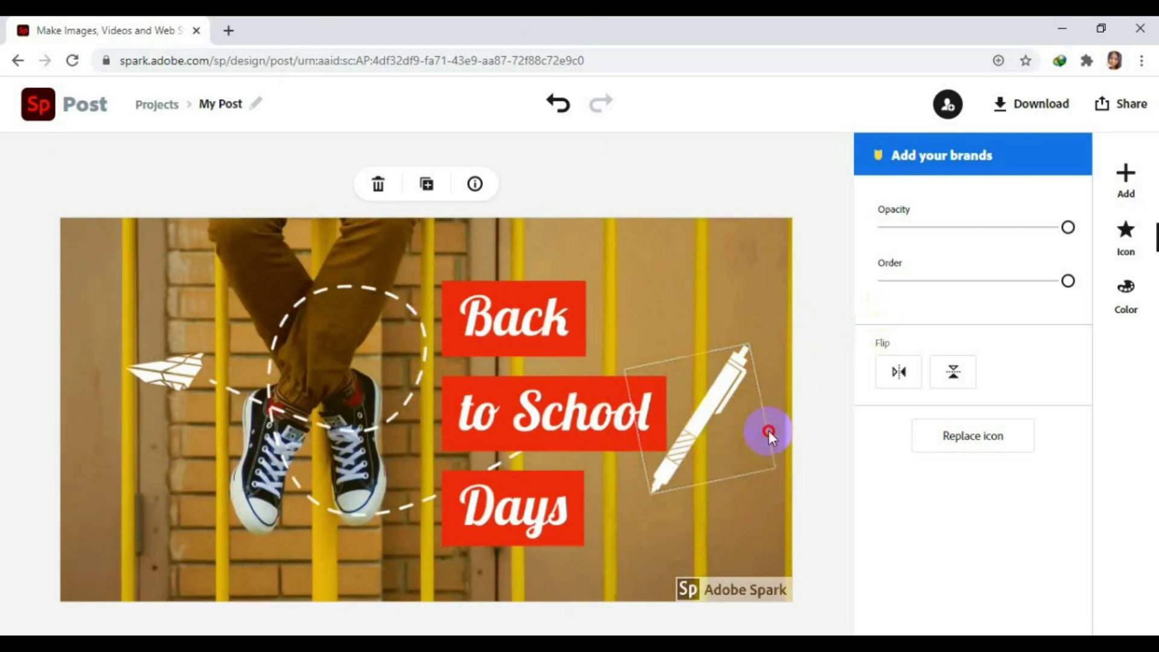
pyautogui.click(679, 451)
pyautogui.moveTo(687, 450); pyautogui.dragTo(652, 508)
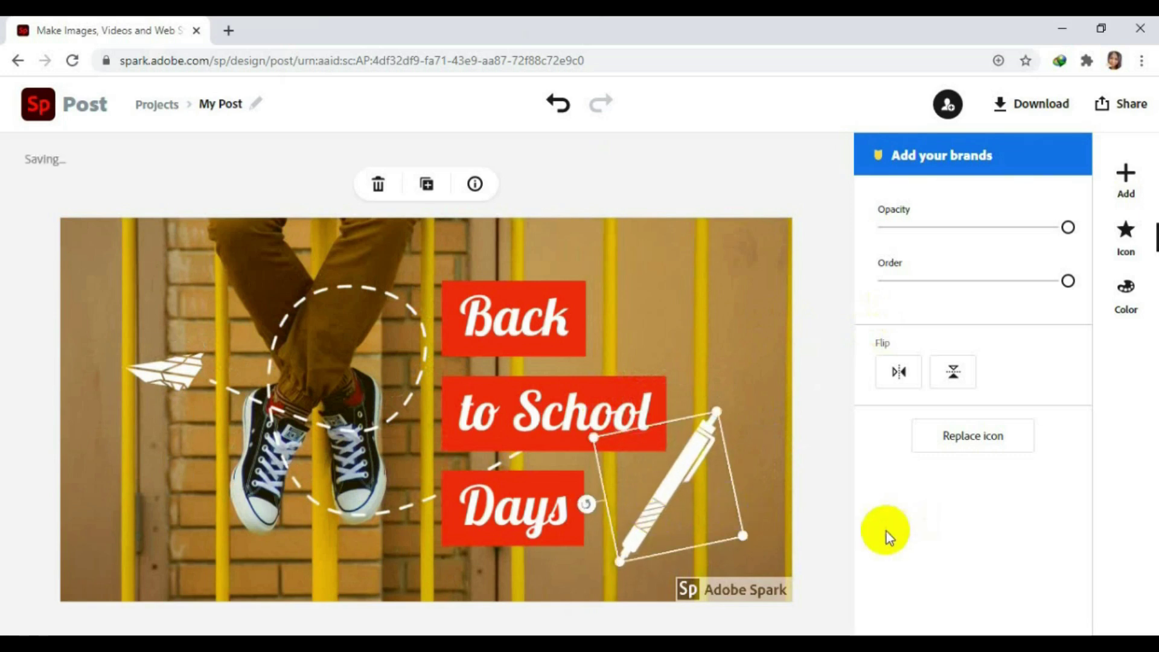
pyautogui.click(207, 363)
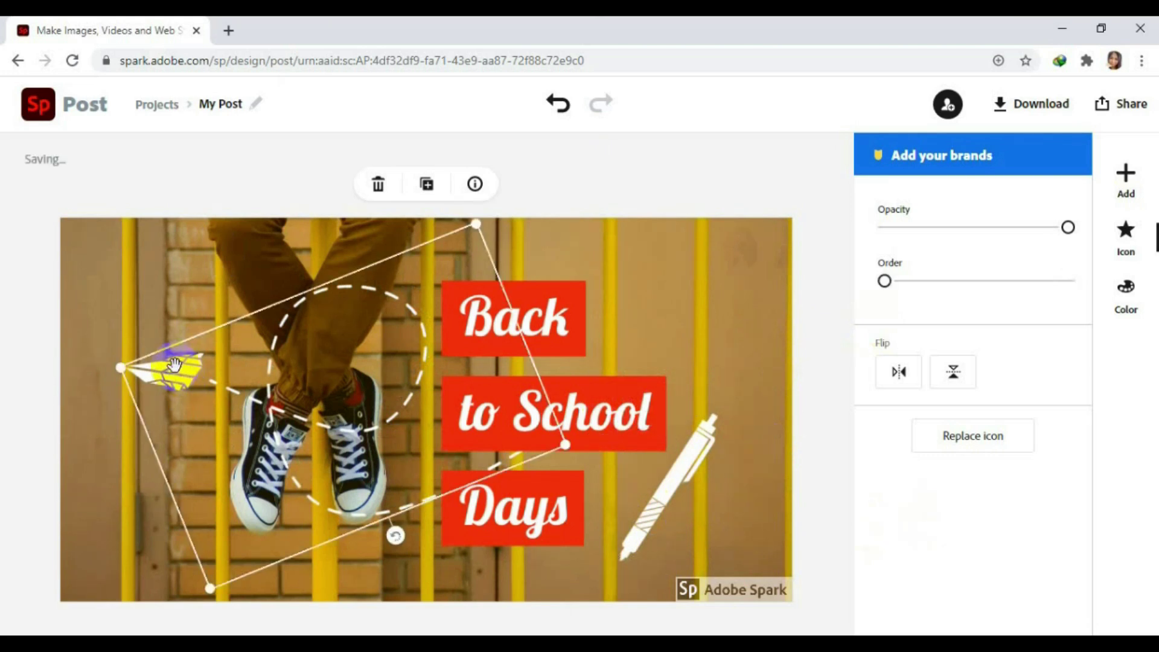
# Delete the paper-plane graphic along with its dashed trail.
pyautogui.click(377, 186)
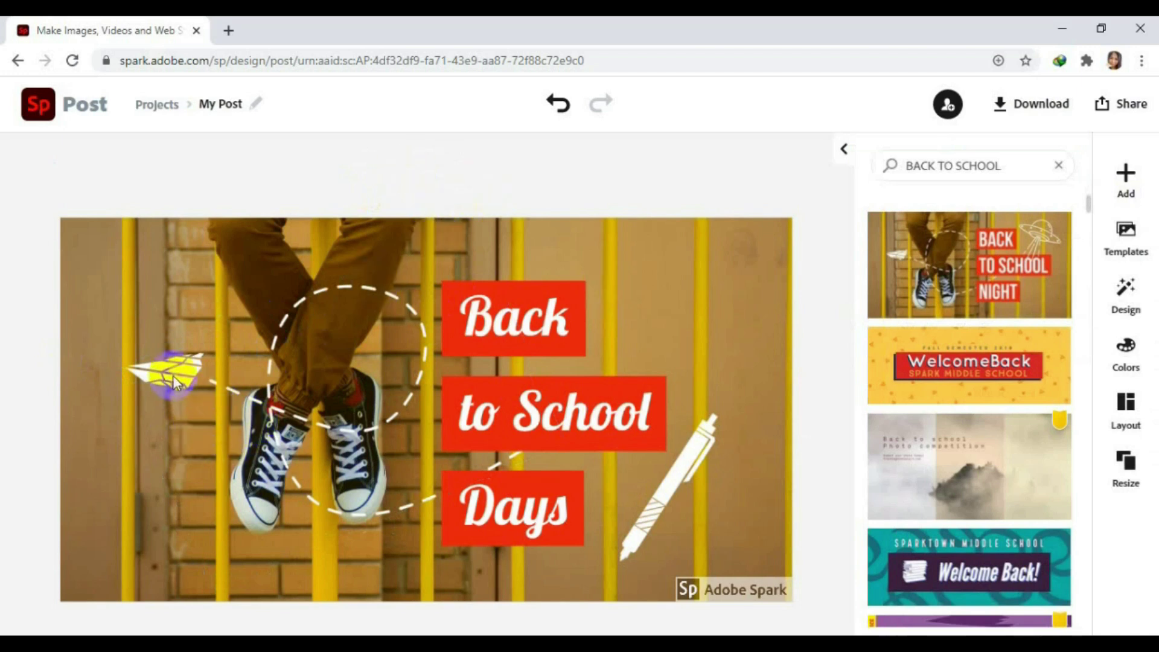
pyautogui.click(172, 370)
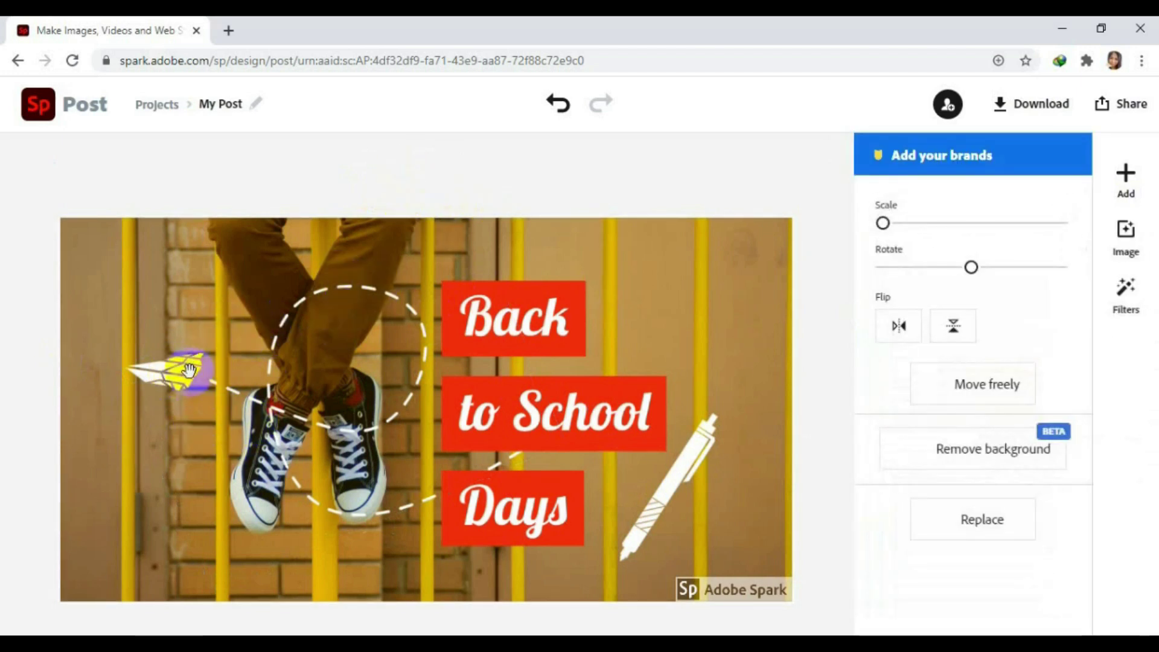
pyautogui.press('Delete')
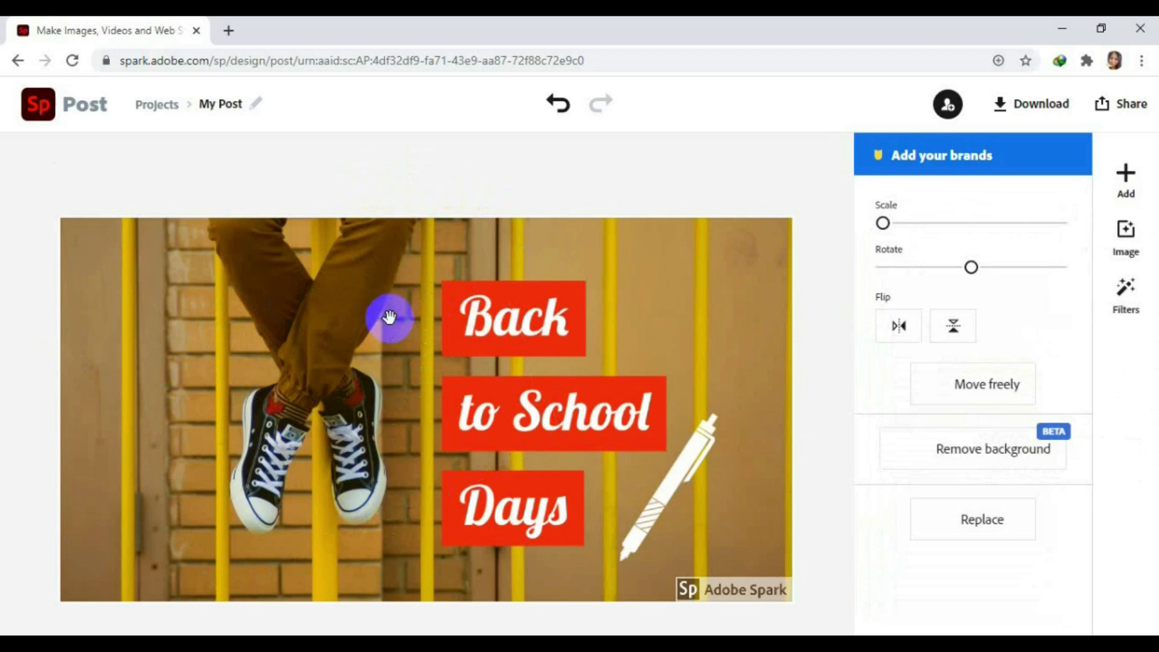
# Delete the background photo, leaving a plain mustard-yellow backdrop.
pyautogui.click(390, 317)
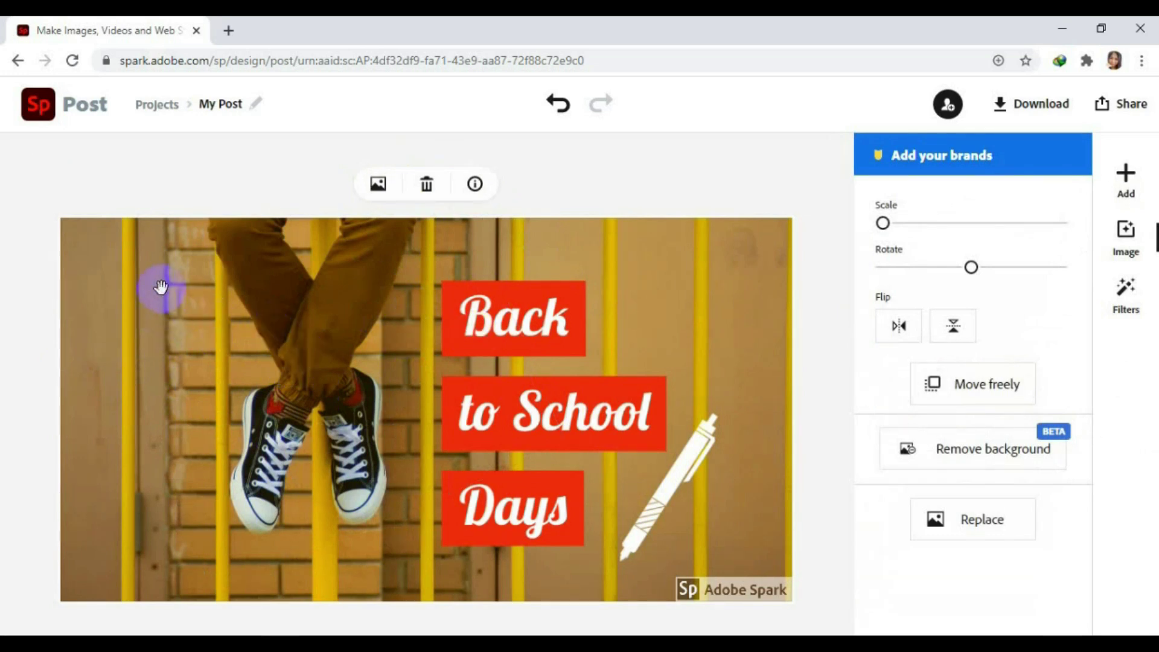
pyautogui.moveTo(156, 356); pyautogui.dragTo(206, 355)
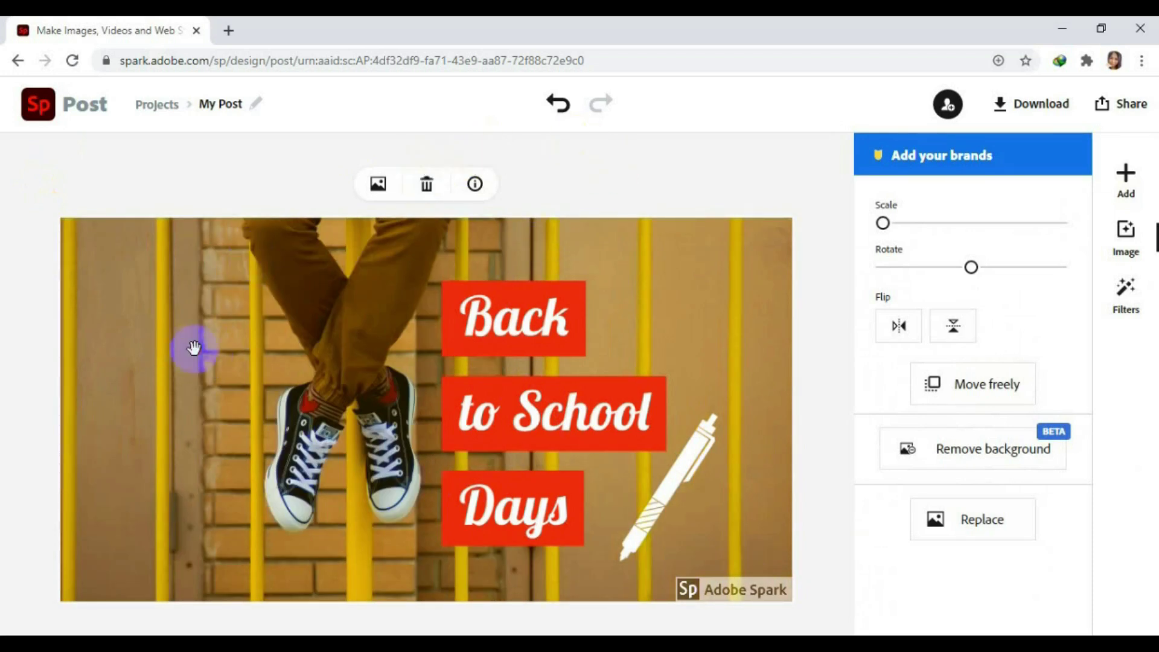
pyautogui.click(425, 187)
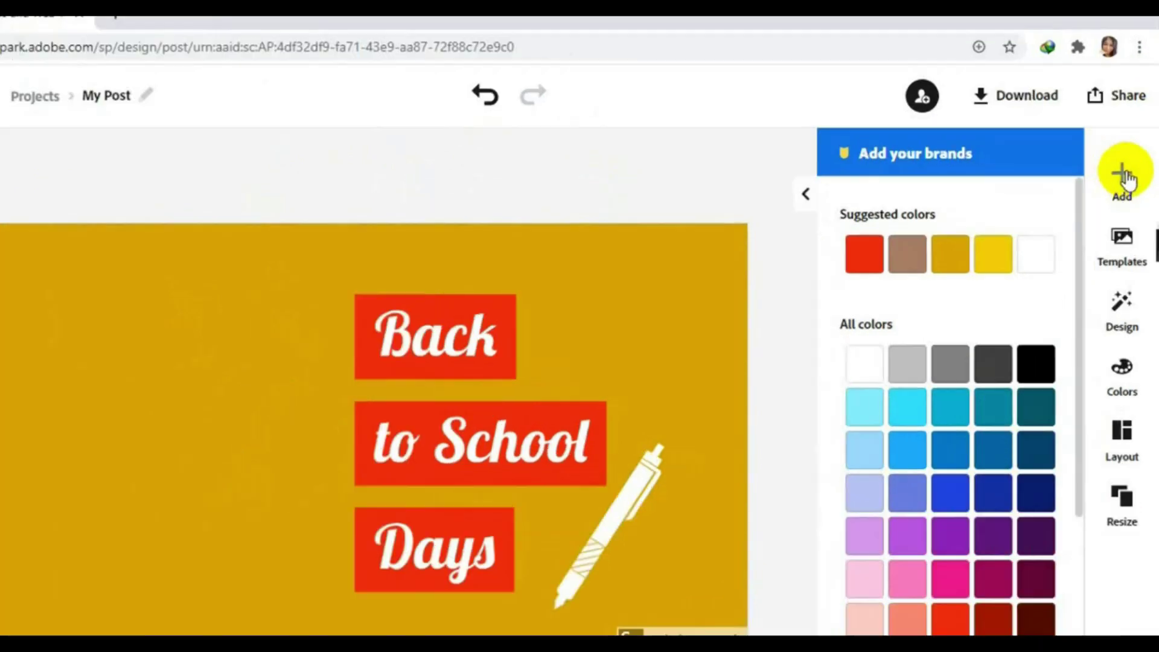
# Add a photo to the post using the upload-from-computer option.
pyautogui.click(1122, 175)
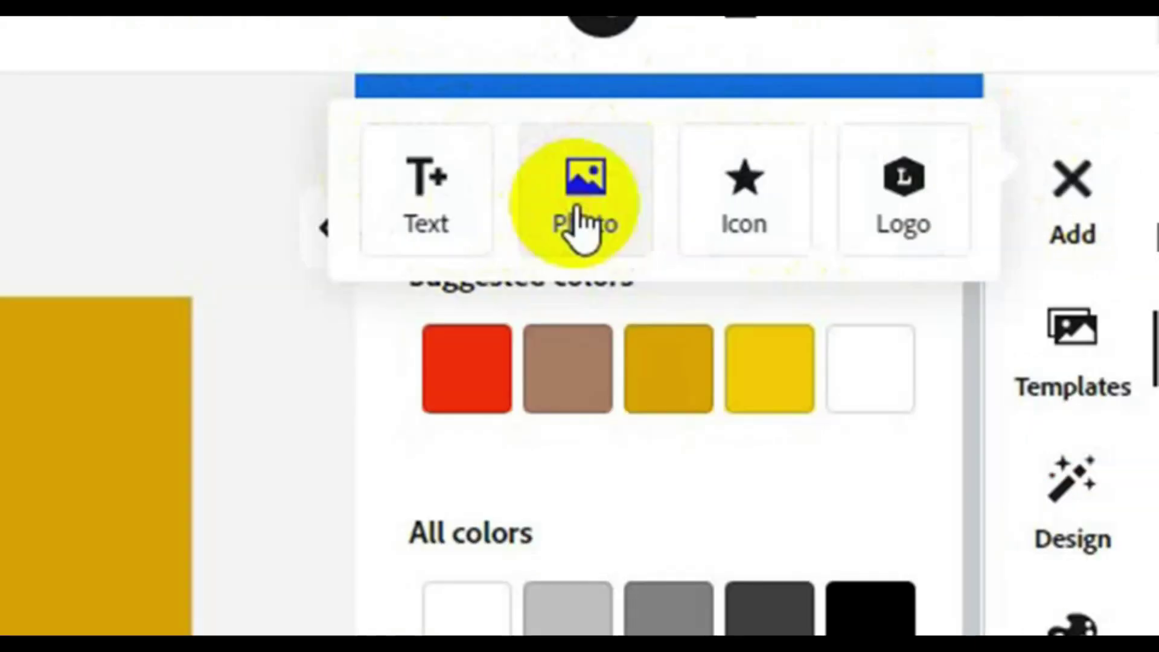
pyautogui.click(581, 227)
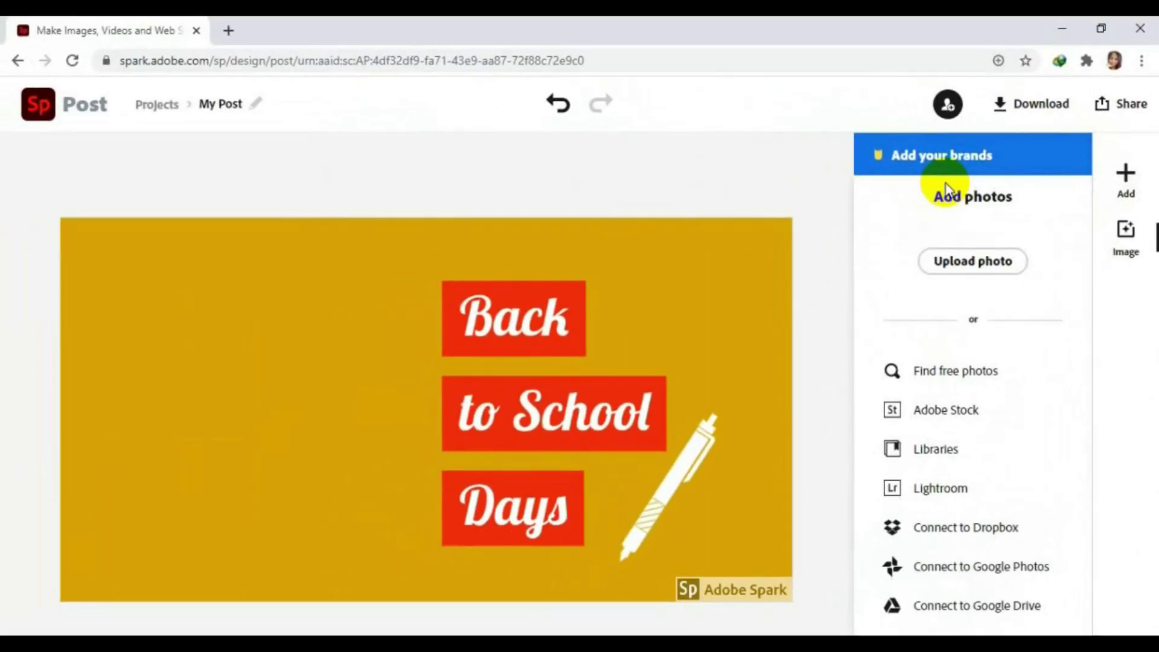
pyautogui.click(998, 262)
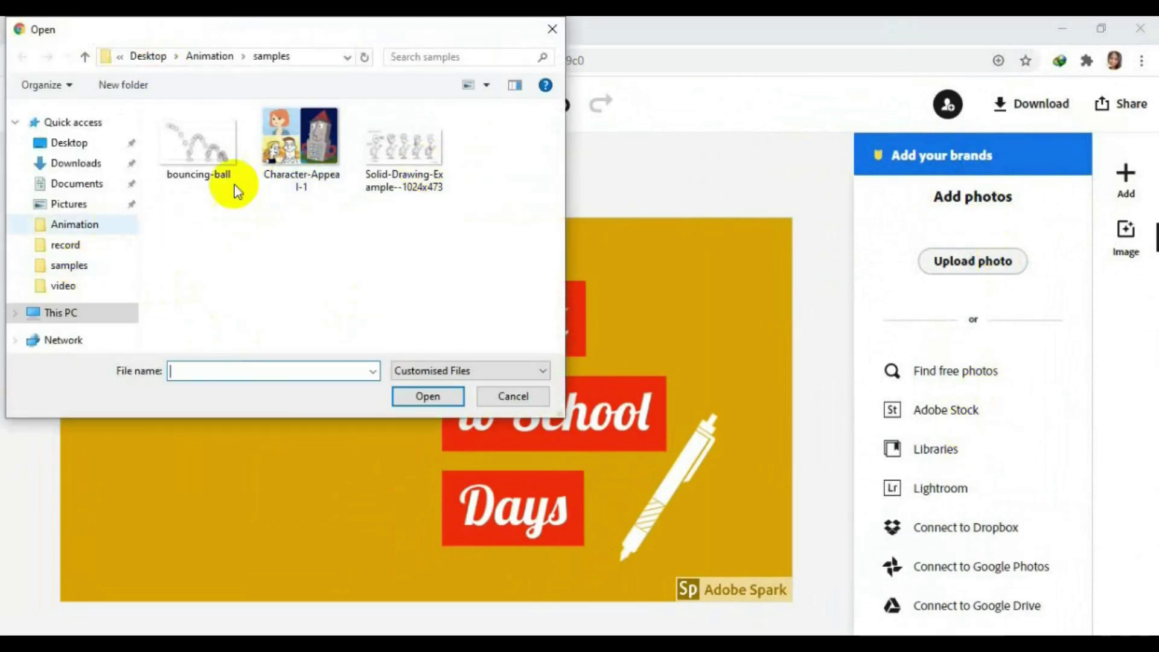
# Choose Picture12 from Local Disk (E:) > bg2 > school and upload it.
pyautogui.click(103, 312)
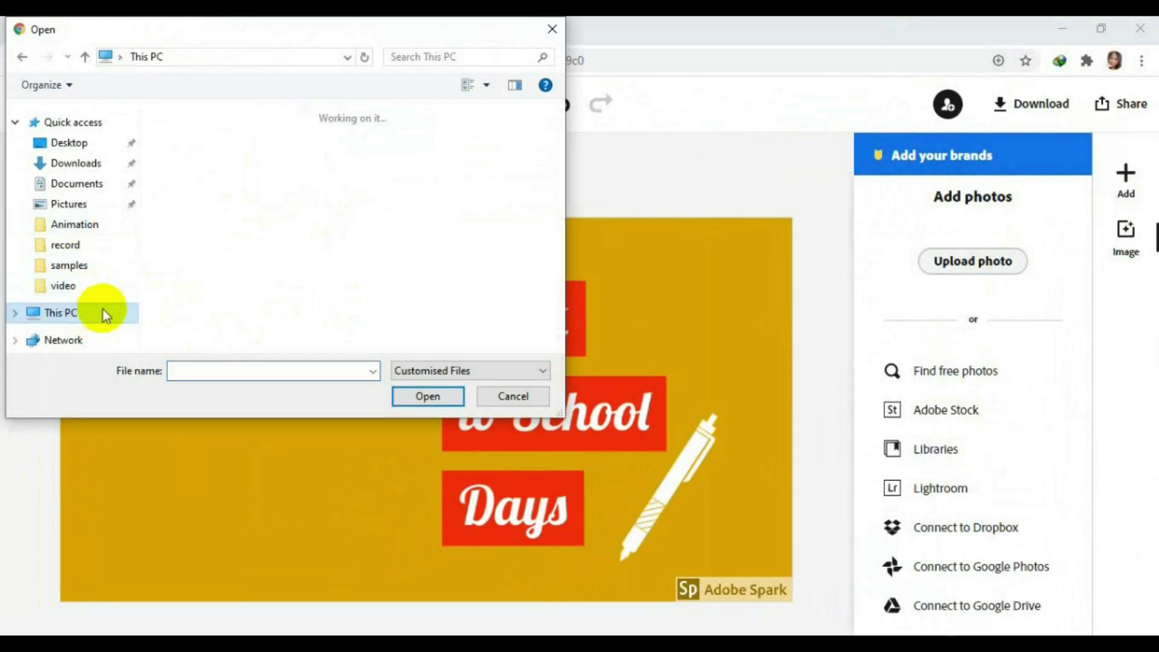
pyautogui.scroll(-5, 338, 302)
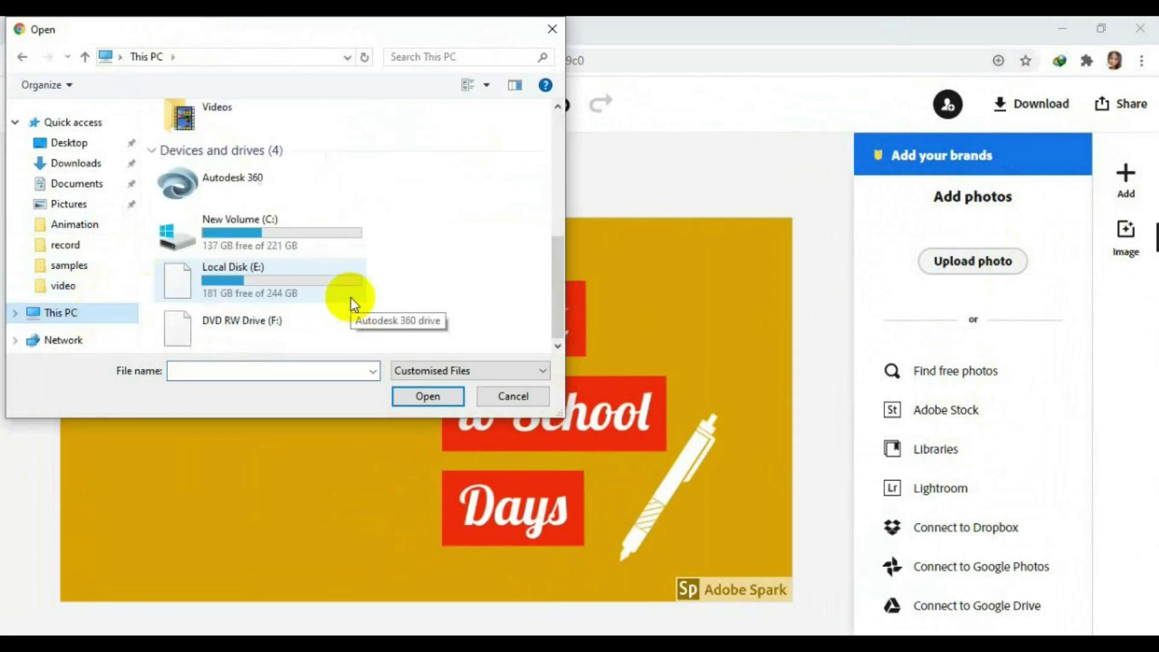
pyautogui.doubleClick(297, 275)
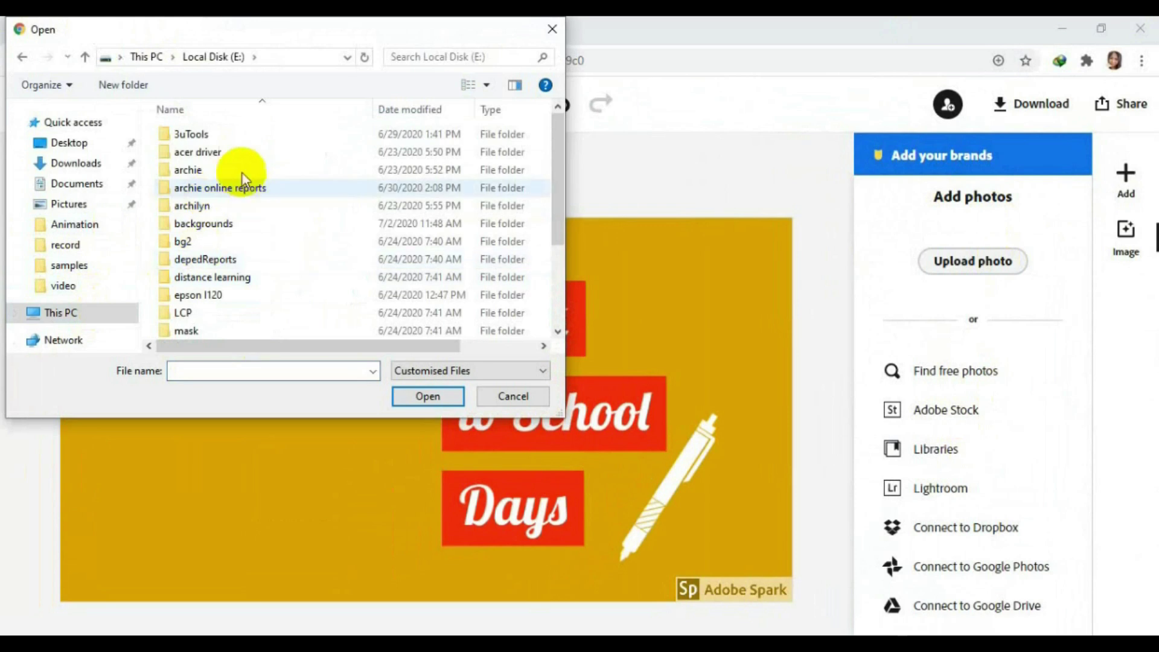
pyautogui.doubleClick(242, 171)
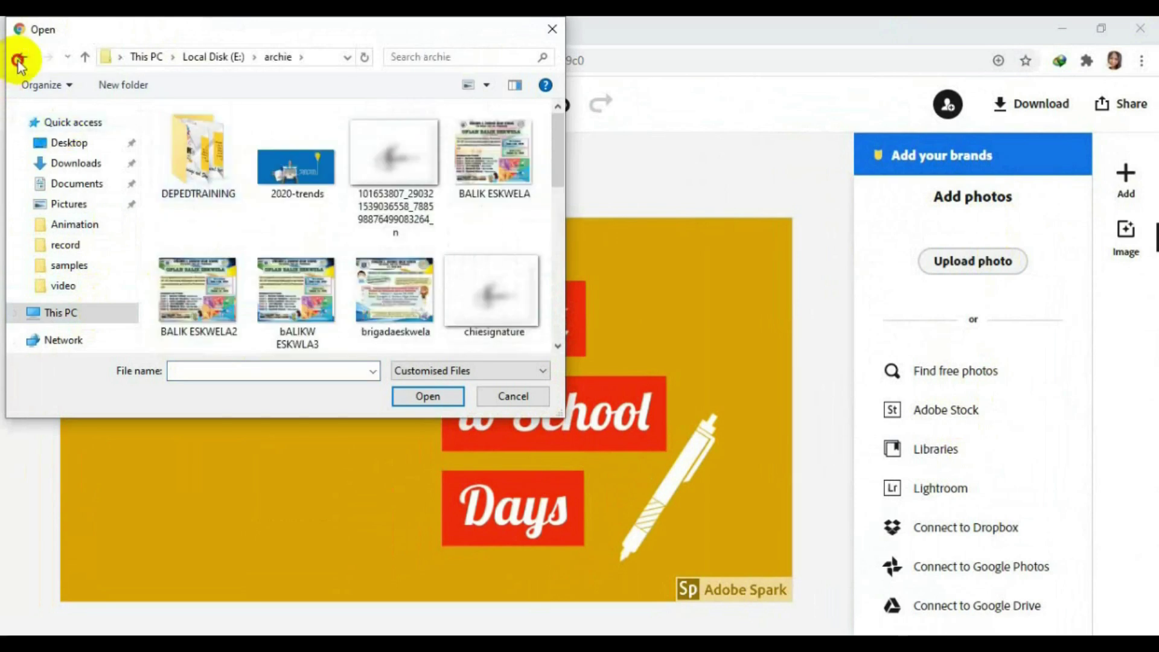
pyautogui.press('BackSpace')
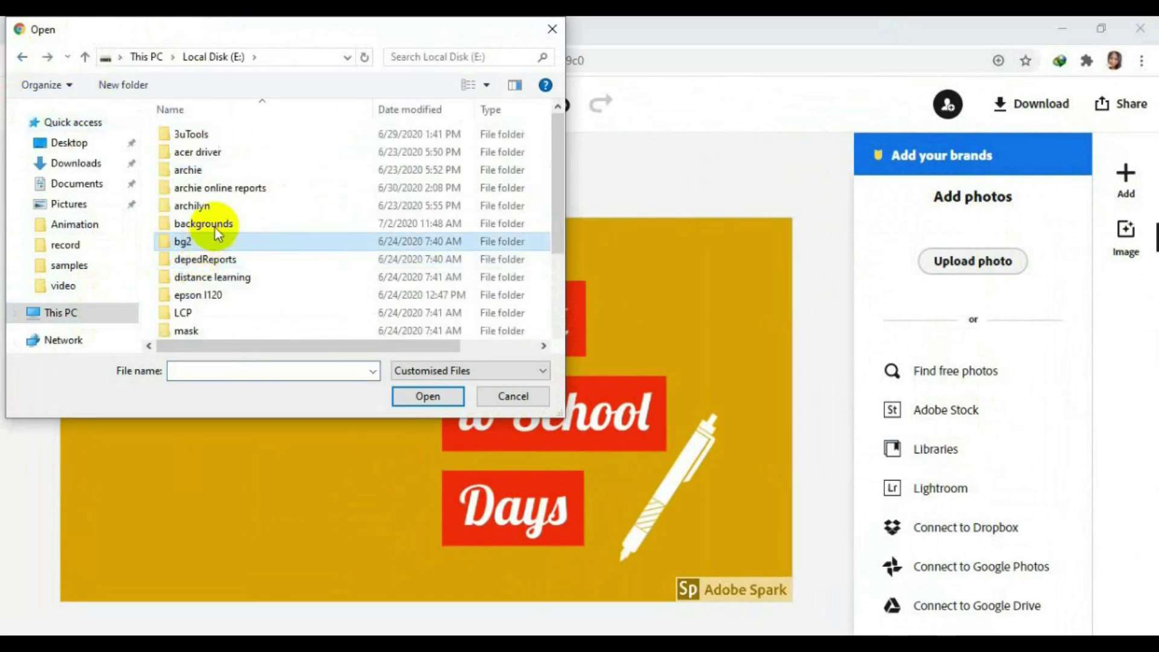
pyautogui.doubleClick(207, 238)
pyautogui.doubleClick(299, 162)
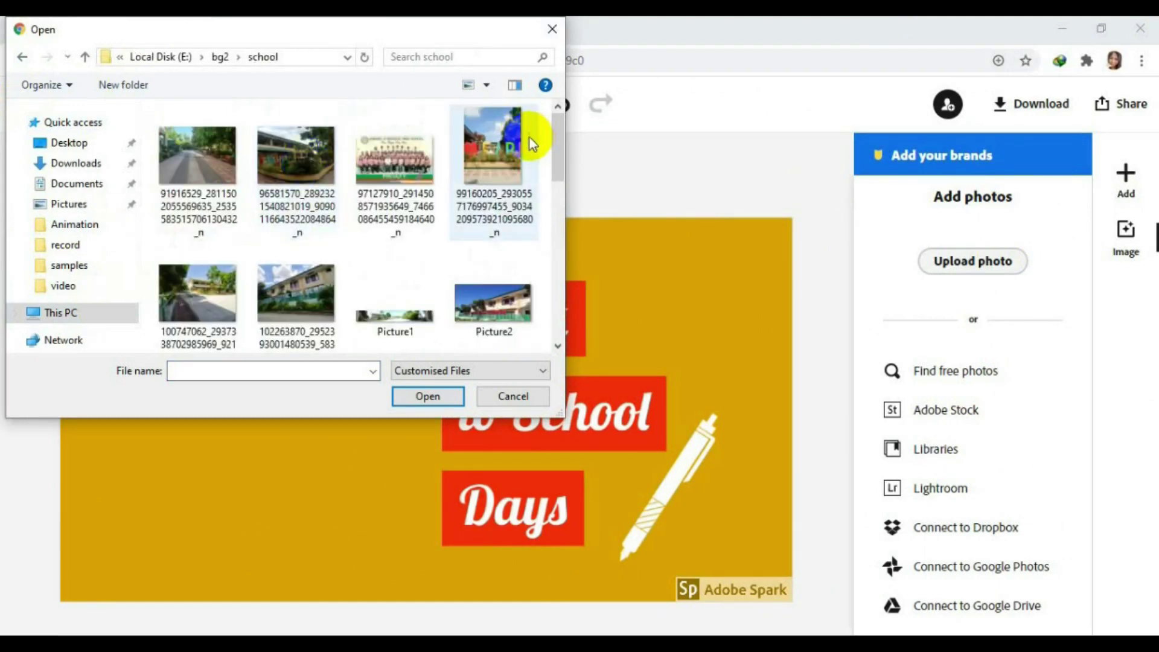
pyautogui.click(560, 137)
pyautogui.moveTo(561, 138); pyautogui.dragTo(556, 241)
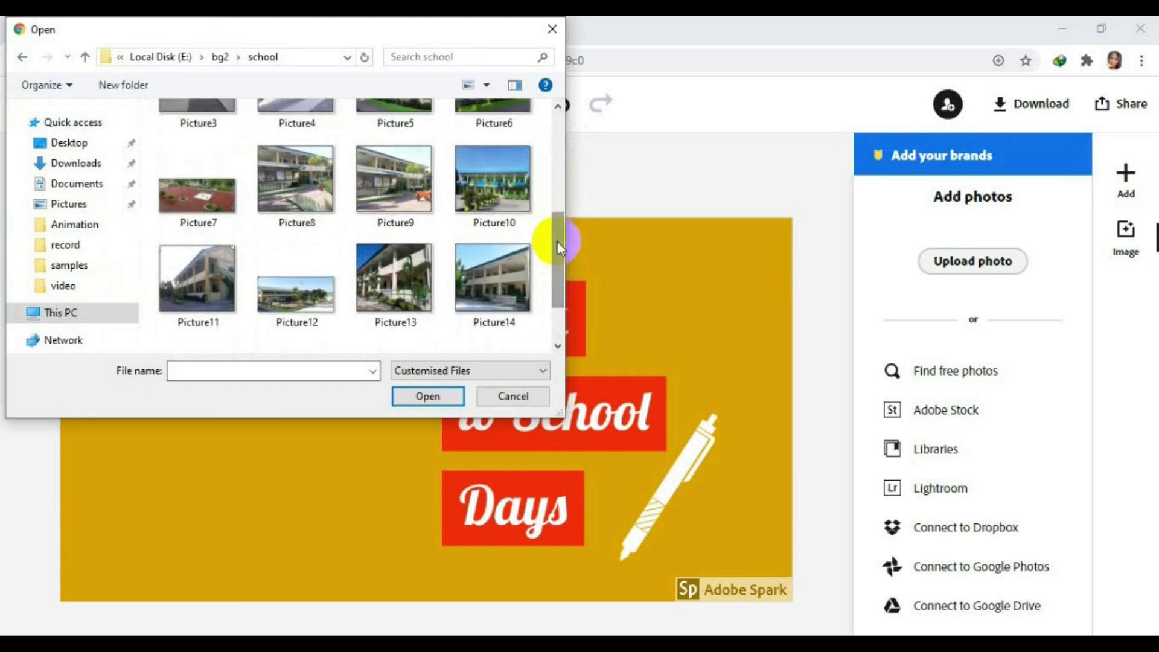
pyautogui.click(302, 288)
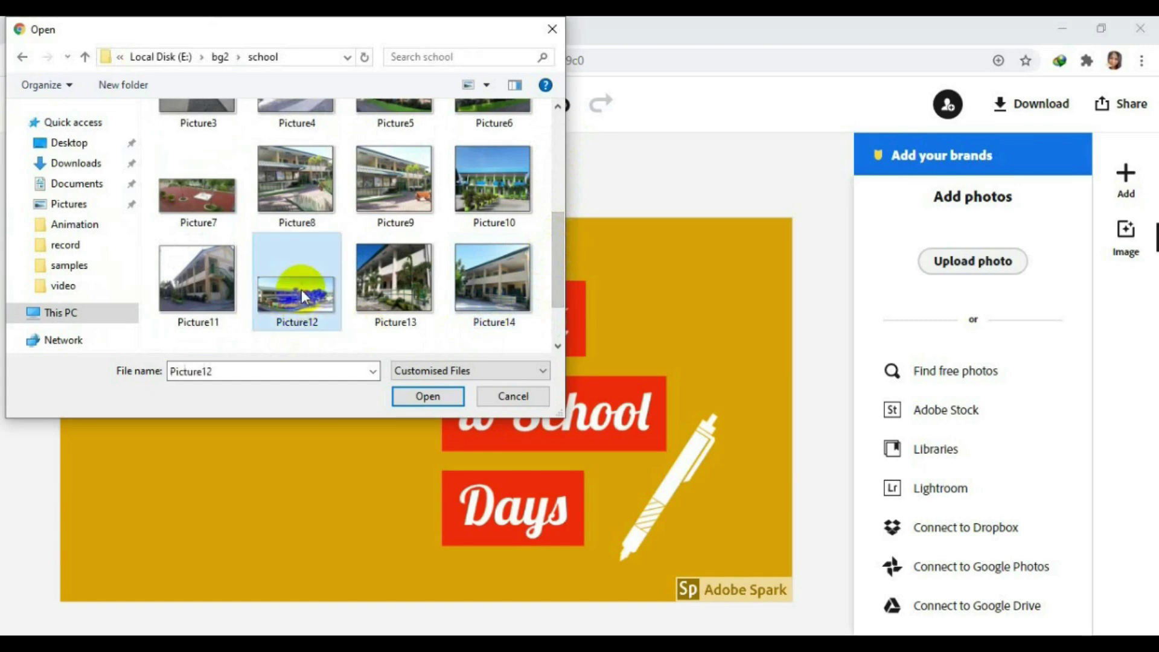
pyautogui.click(428, 397)
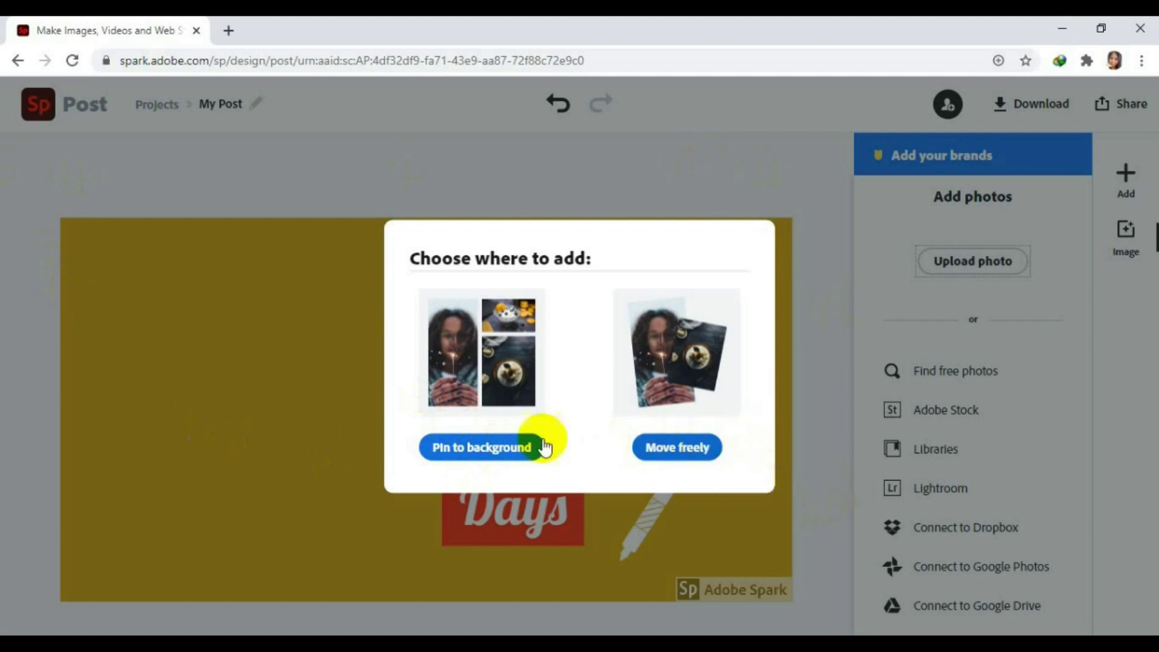
# Pin the uploaded school building photo as the post's full background.
pyautogui.click(483, 448)
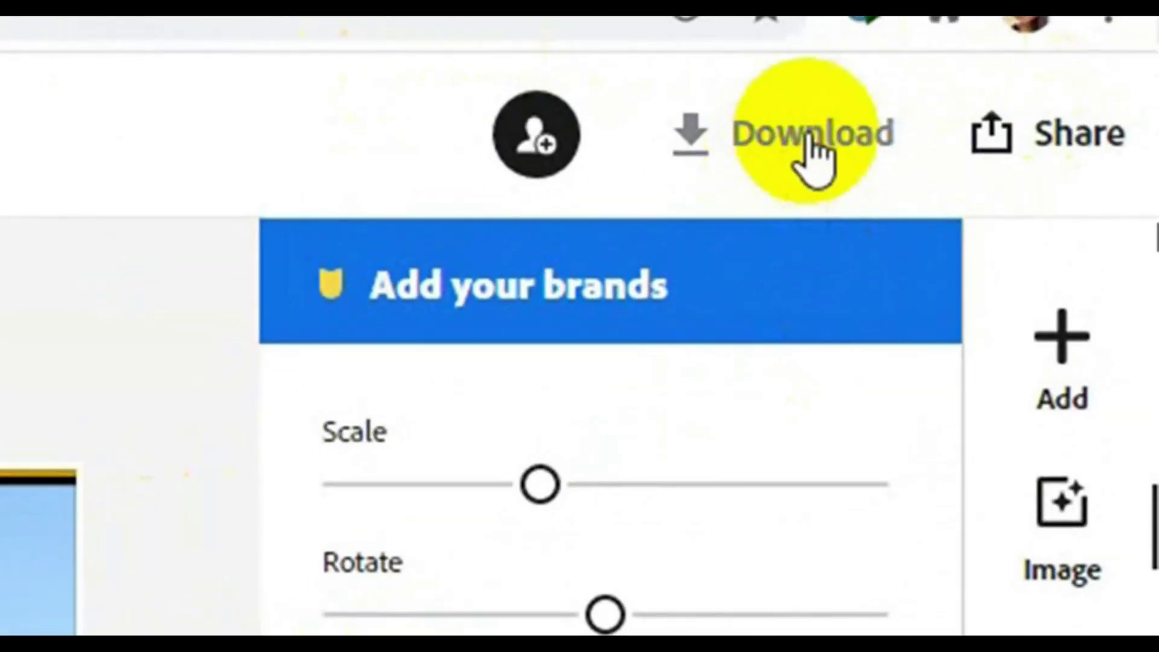
# Download the finished Back to School Days post as a JPG image.
pyautogui.click(810, 149)
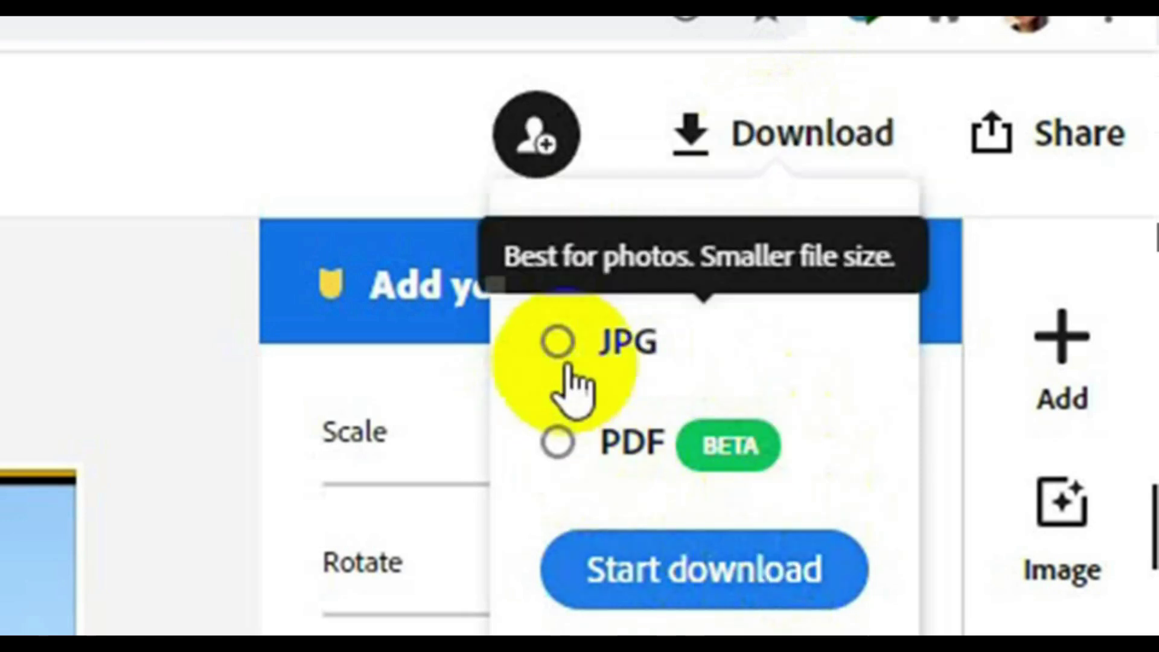
pyautogui.click(558, 343)
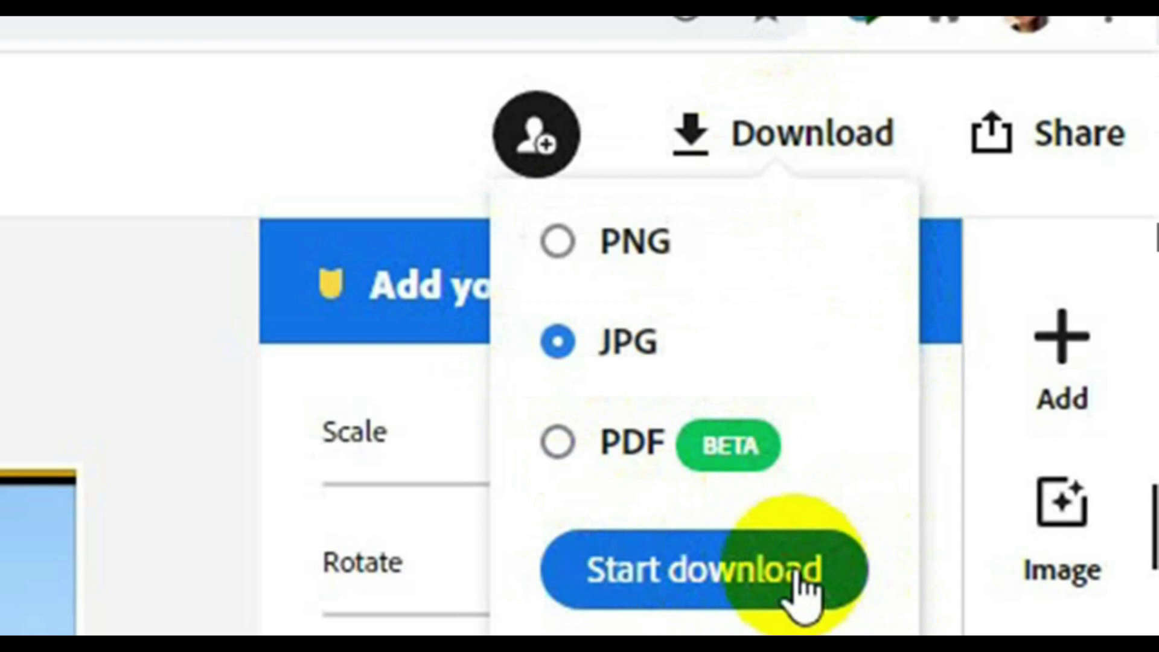
pyautogui.click(809, 588)
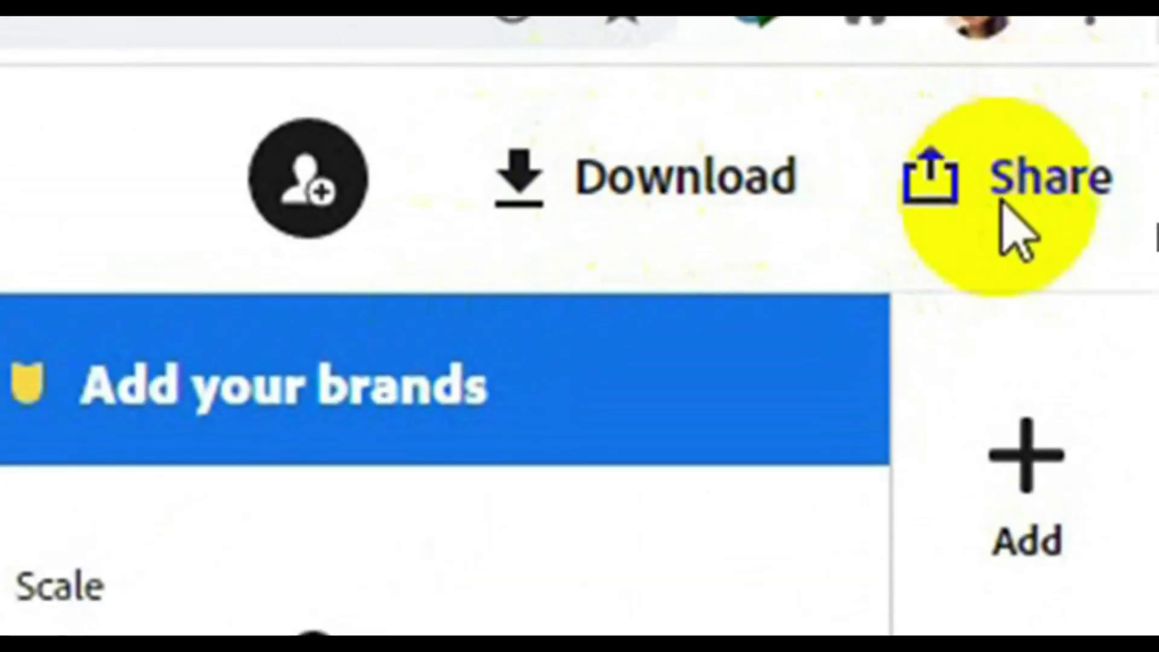
# Publish 'My Post' and invite a collaborator by entering their e-mail address.
pyautogui.click(1003, 206)
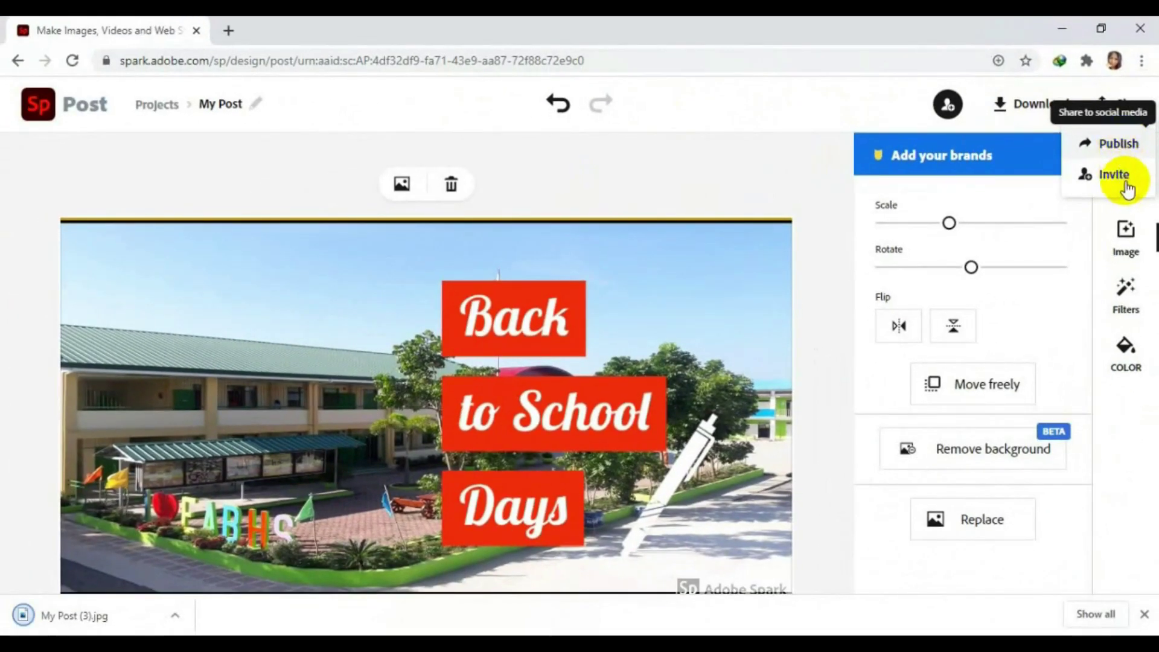
pyautogui.click(1126, 144)
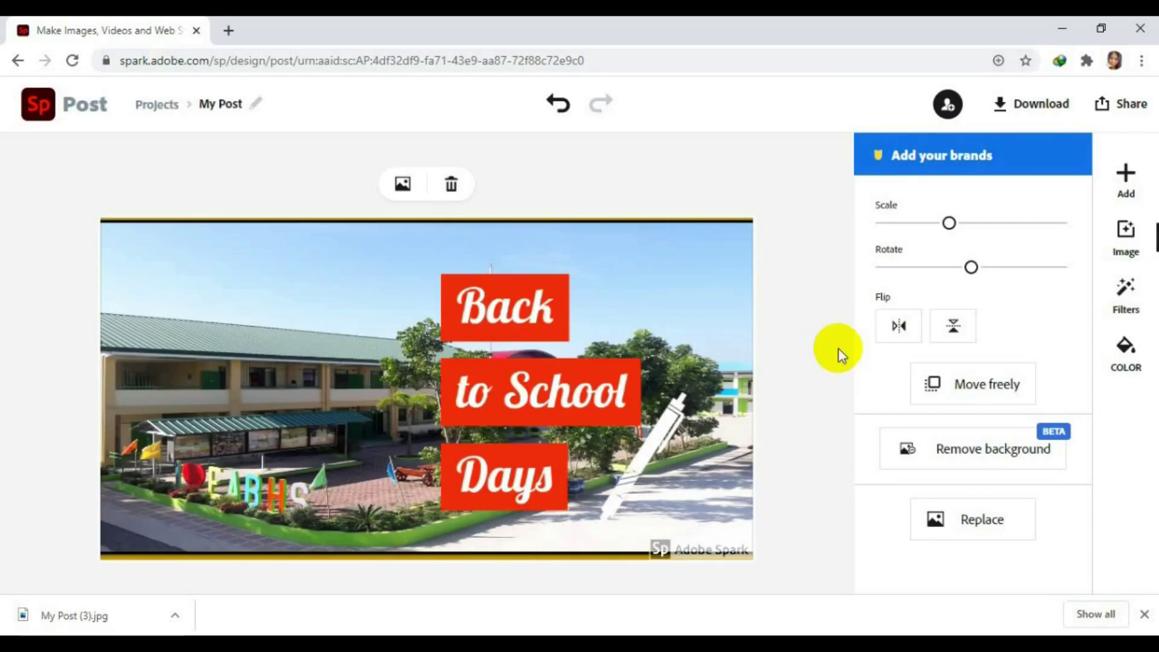
pyautogui.click(948, 104)
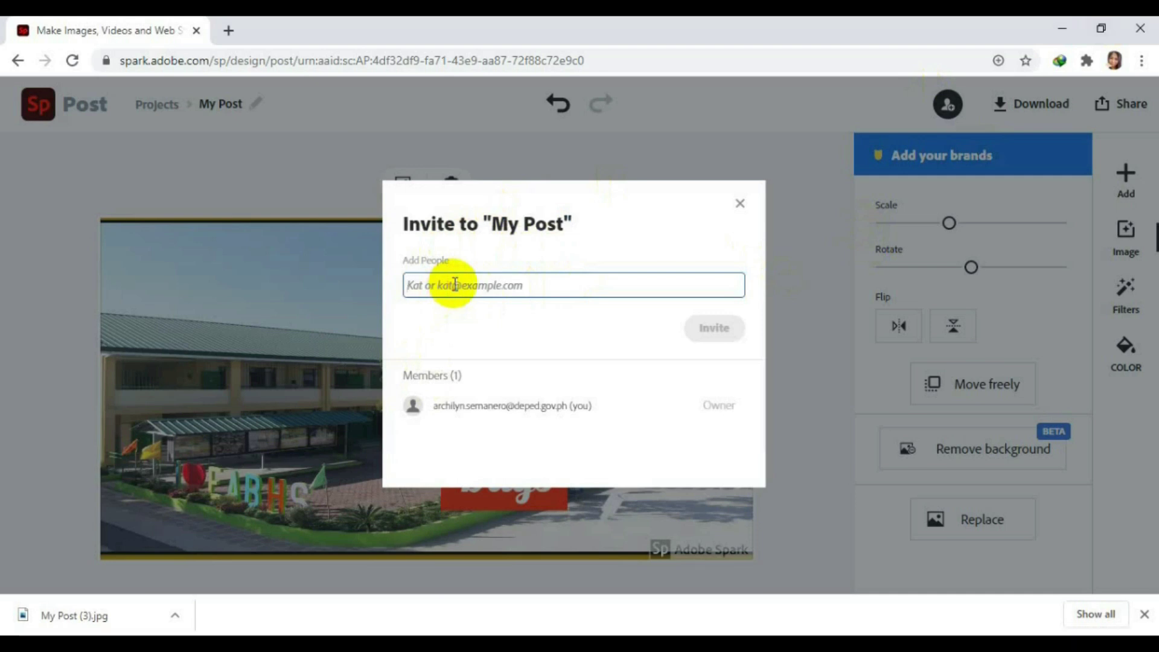
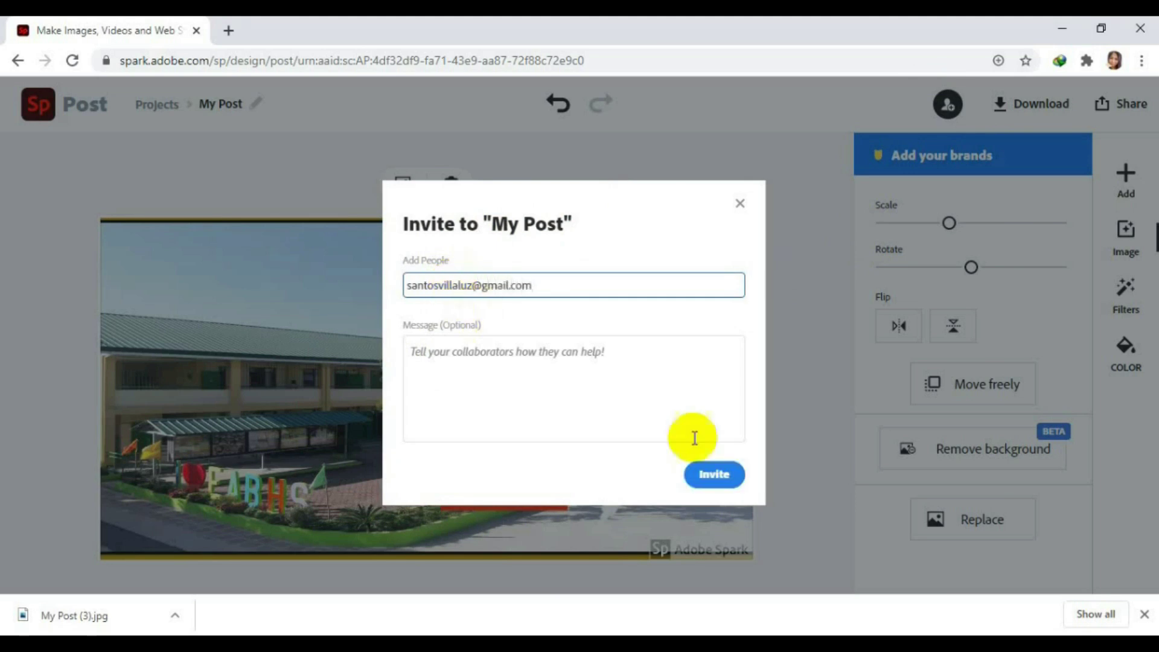
pyautogui.click(734, 473)
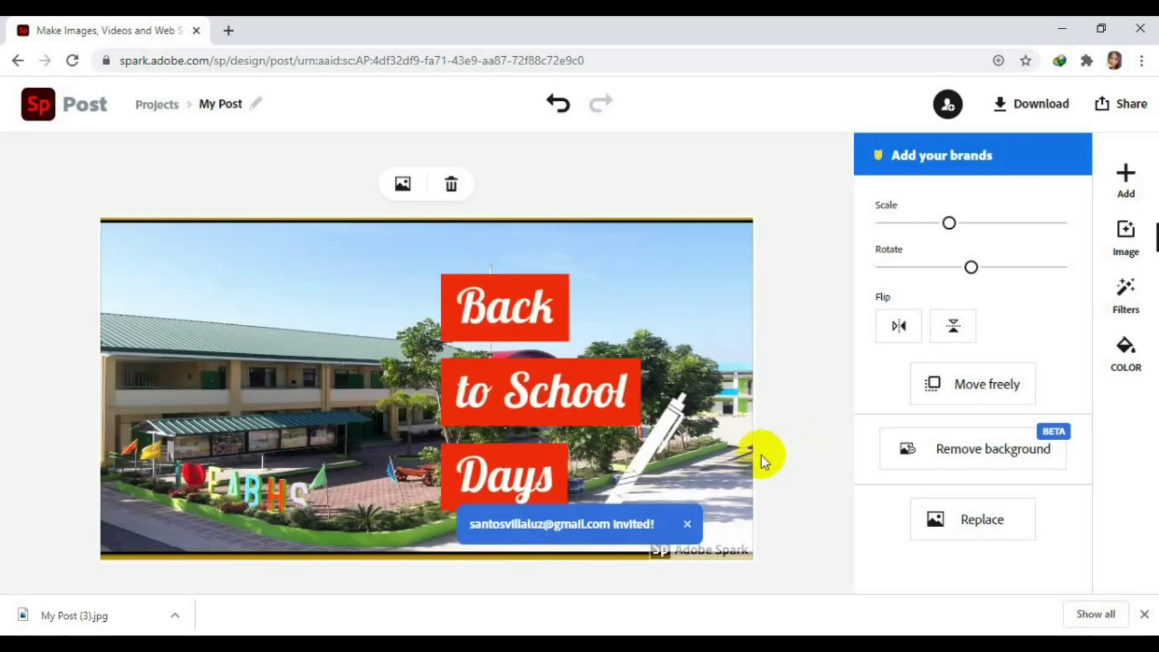
pyautogui.click(688, 524)
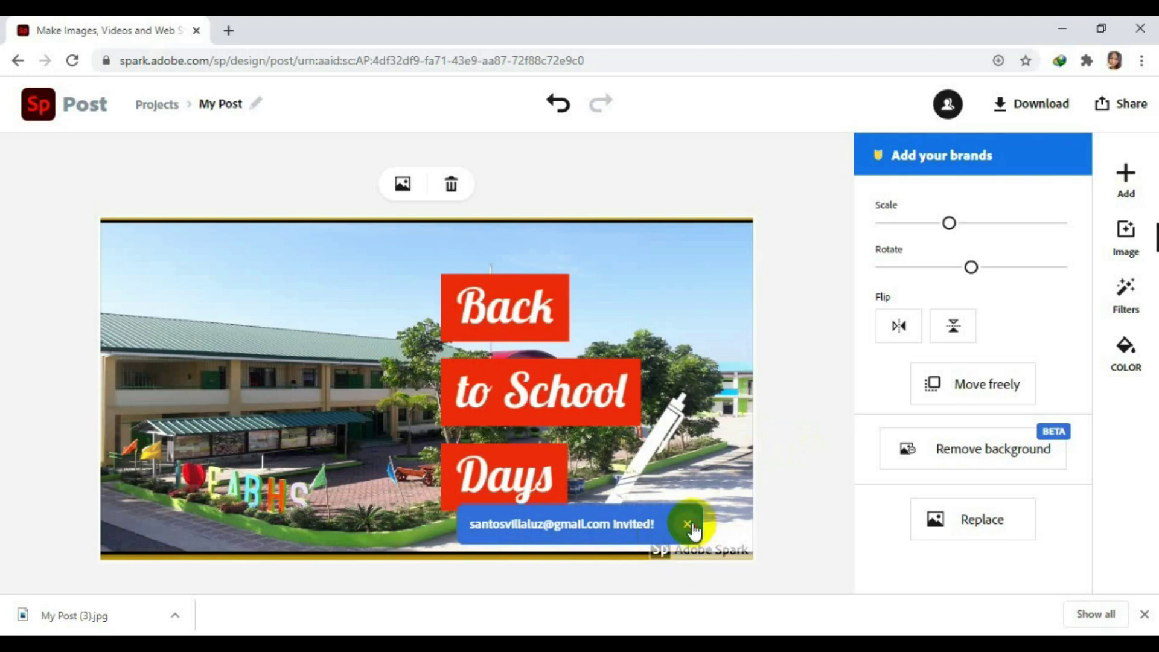
# Publish the post and choose Google Classroom as the sharing destination.
pyautogui.click(1137, 103)
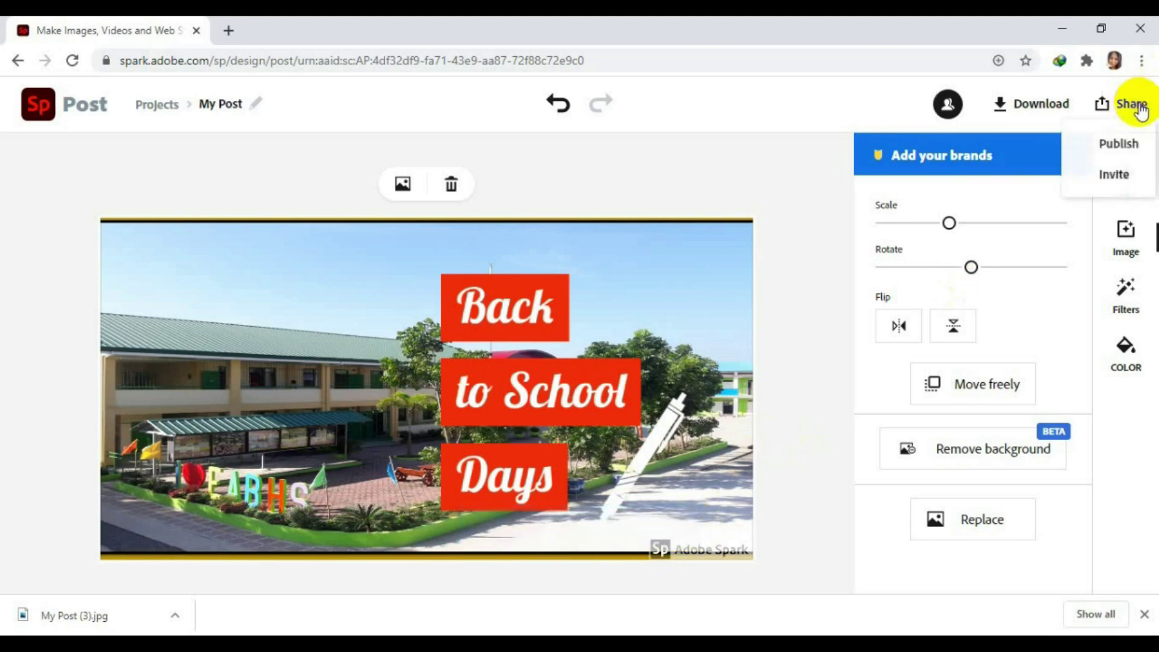
pyautogui.click(1117, 144)
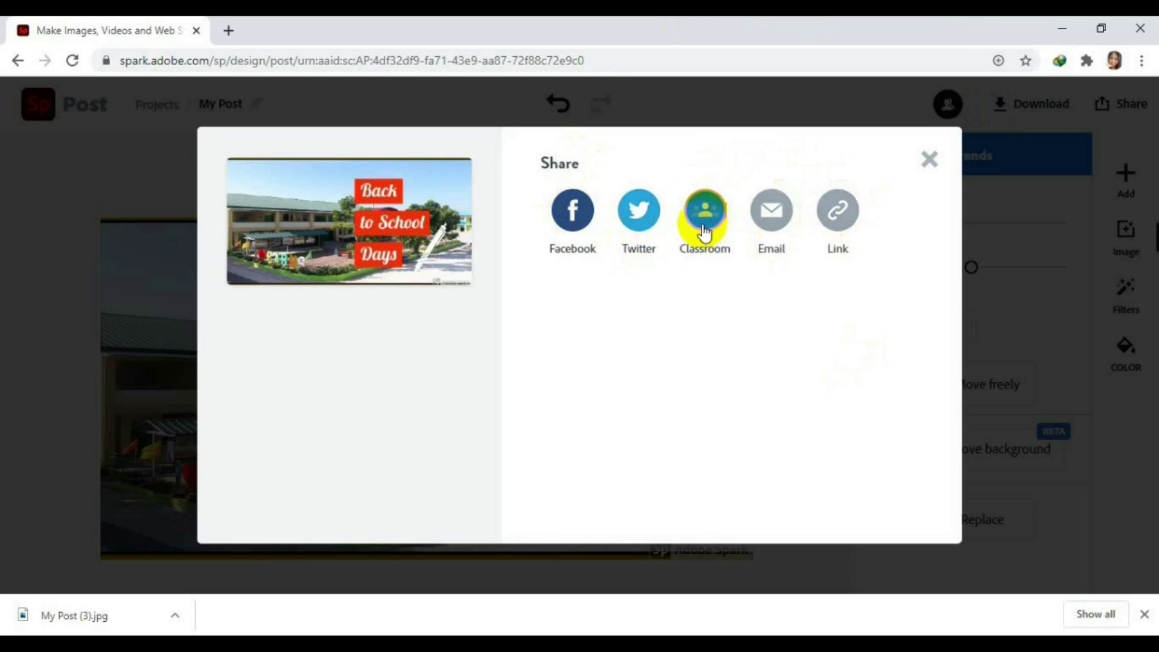
pyautogui.click(704, 231)
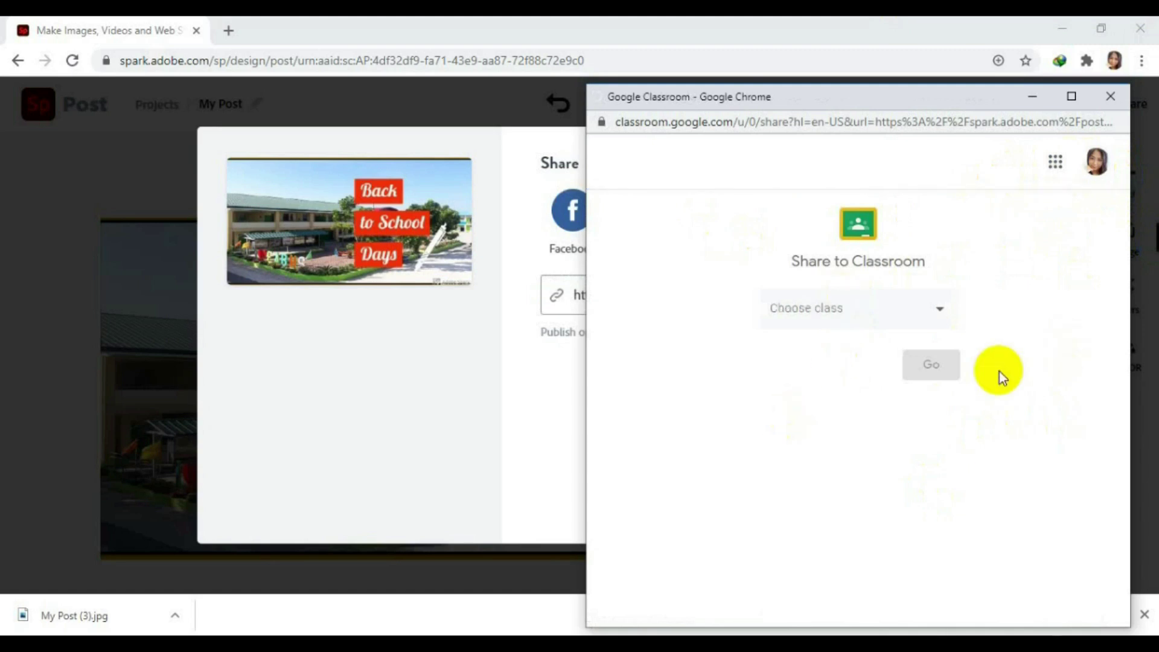
# Share the Back to School Days Spark post to Technical Drafting 10- Wisdom as an announcement.
pyautogui.click(942, 319)
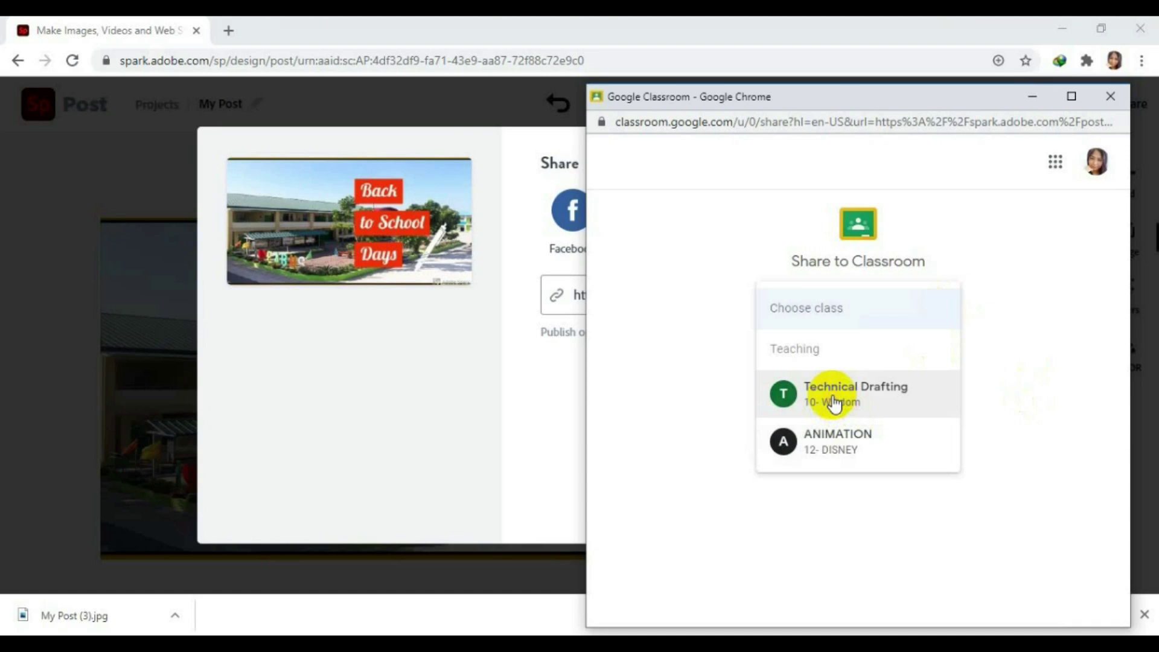
pyautogui.click(835, 403)
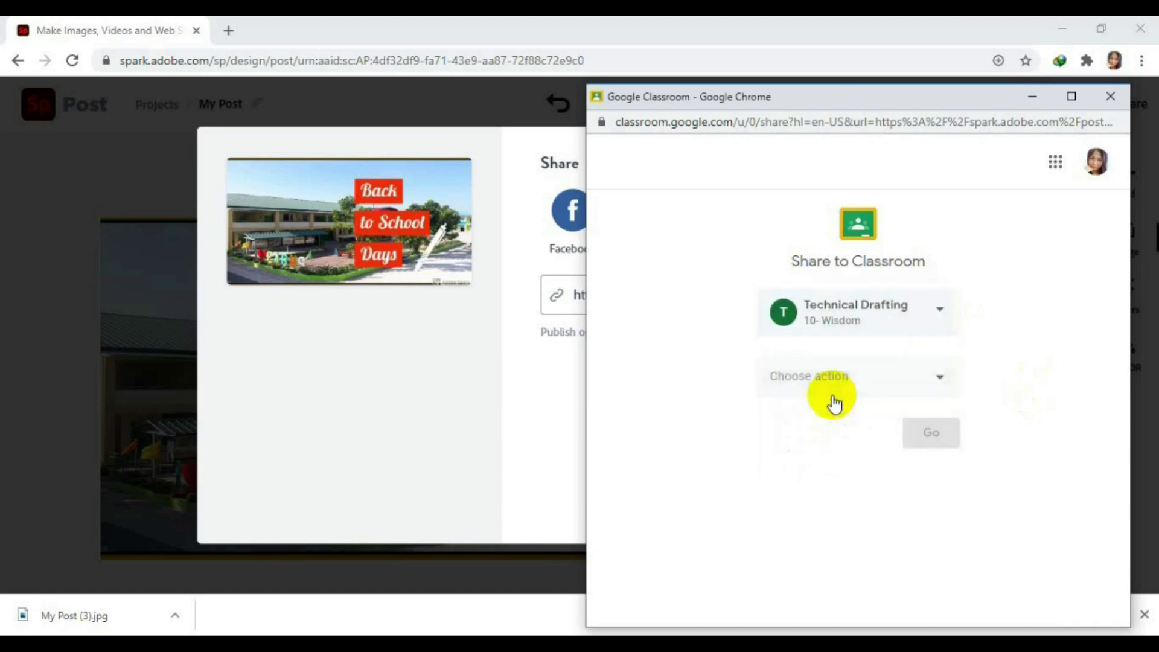
pyautogui.click(938, 380)
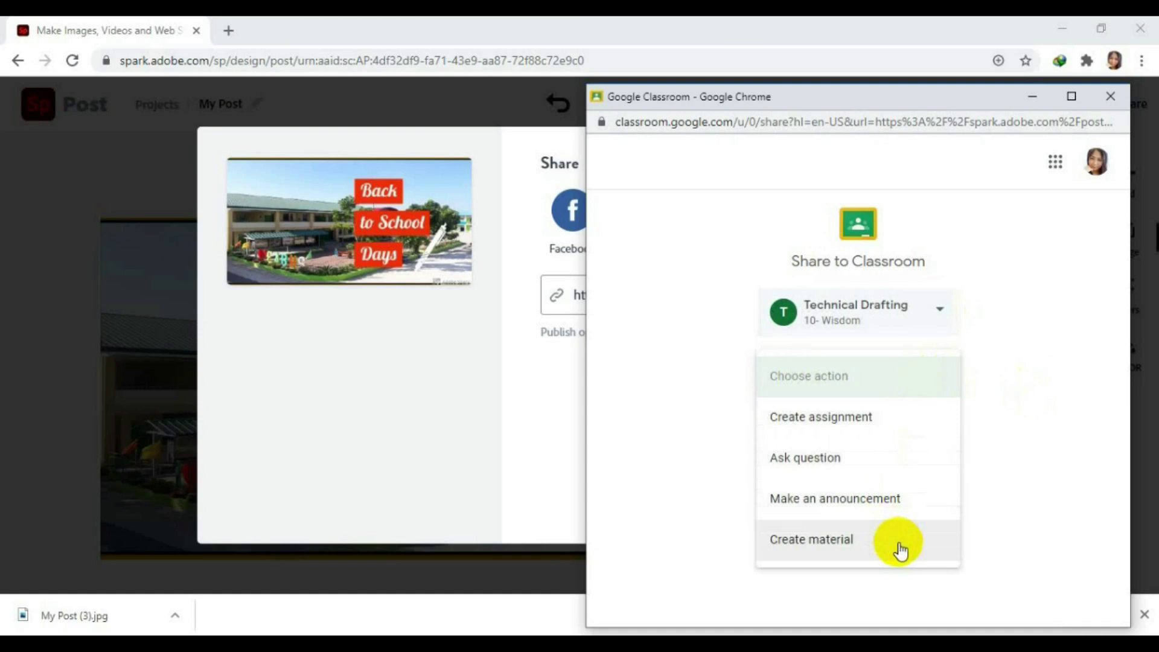
pyautogui.click(926, 504)
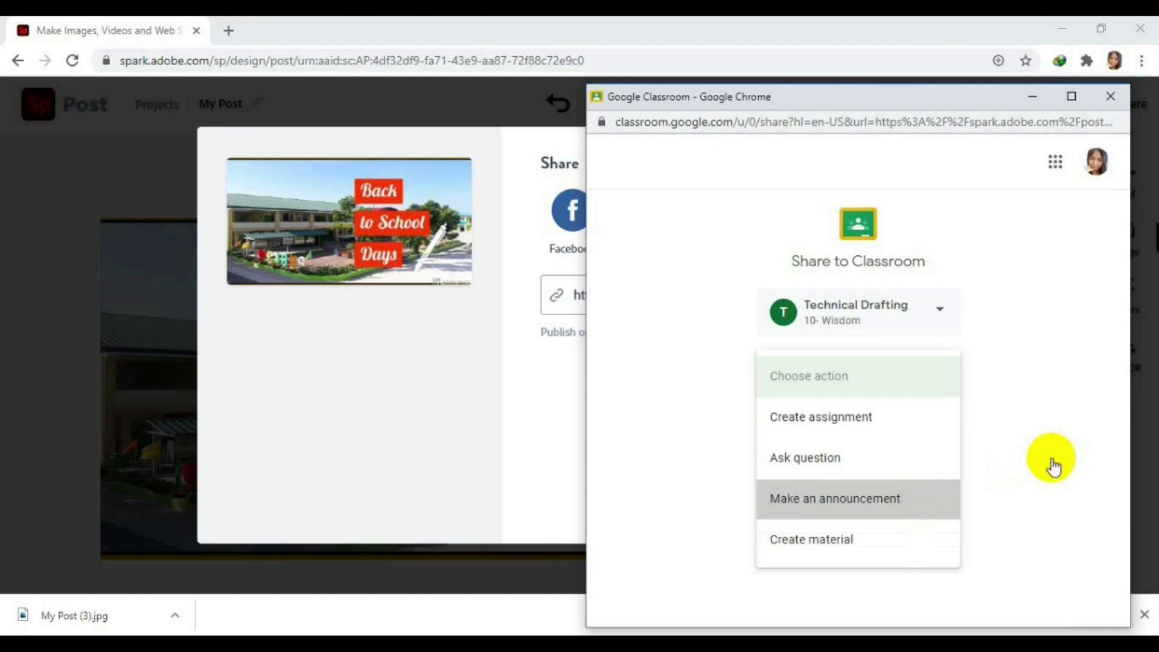
pyautogui.click(1053, 465)
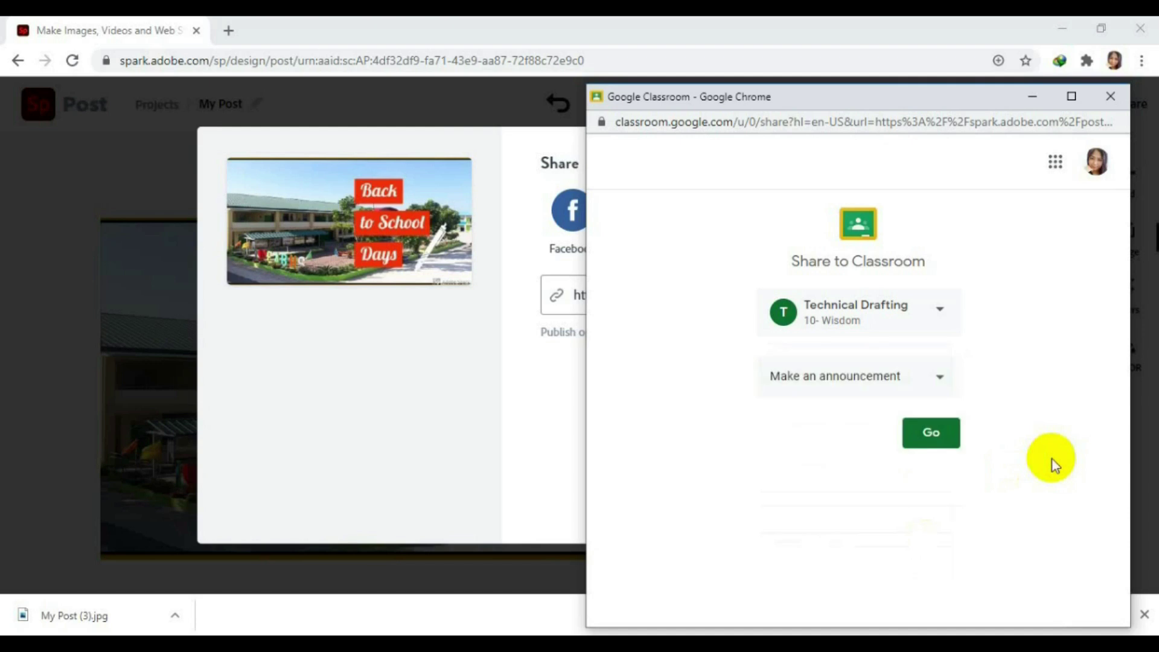
pyautogui.click(945, 439)
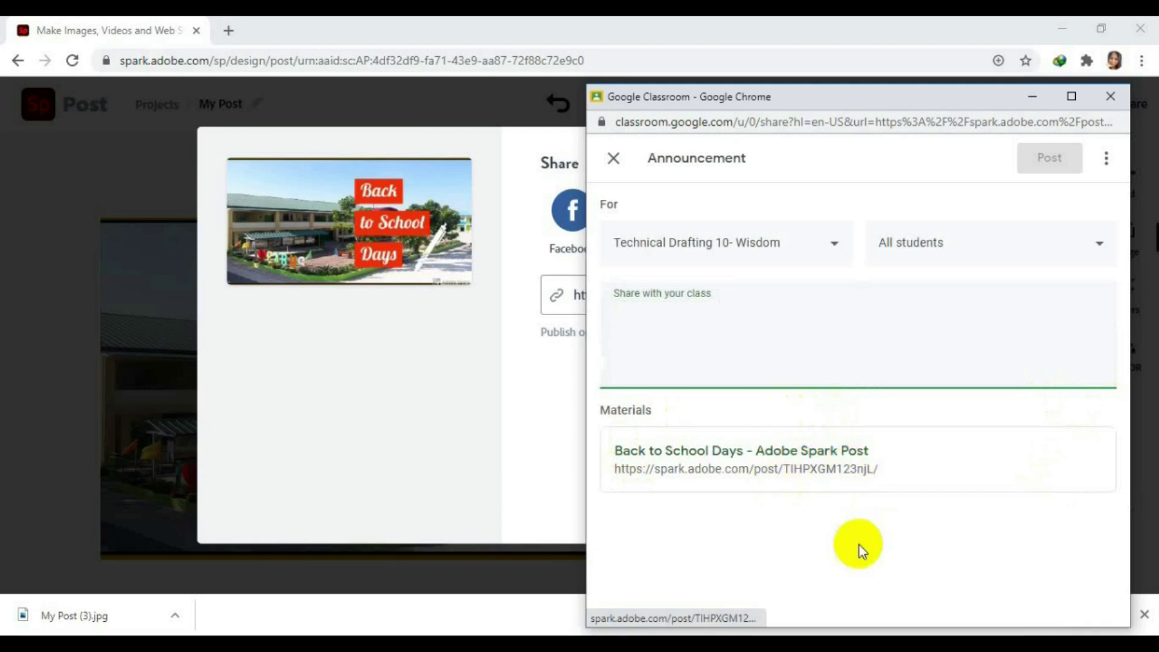
# Post the announcement 'Back to School!' with the attached Spark post link.
pyautogui.click(668, 321)
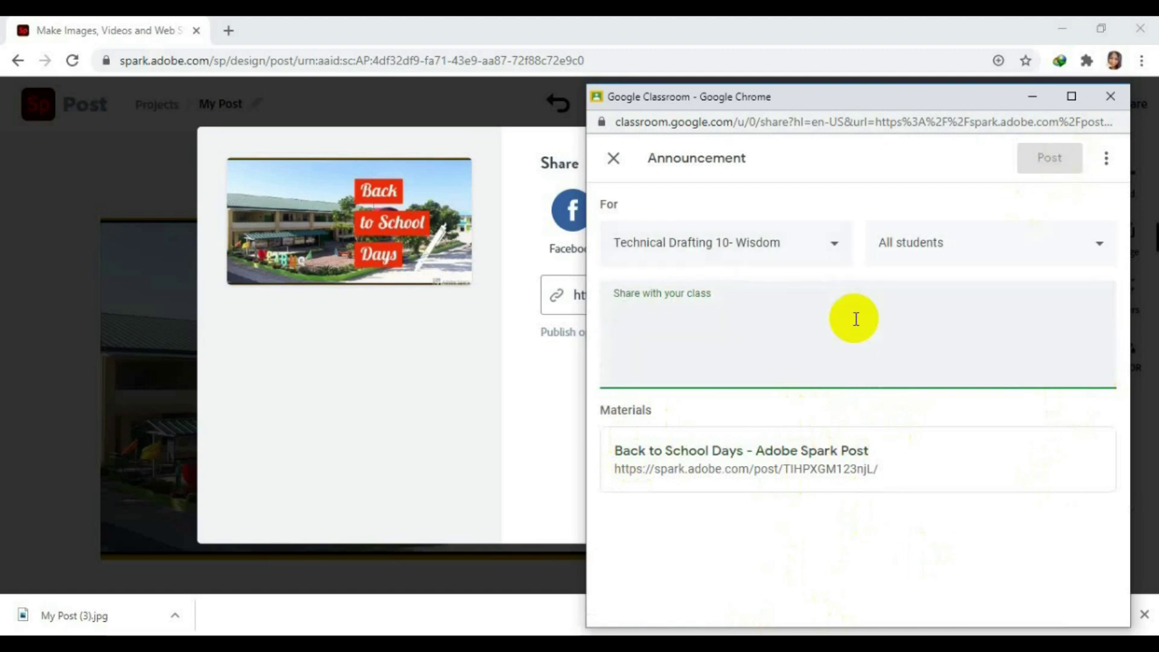
pyautogui.write('Back to School!')
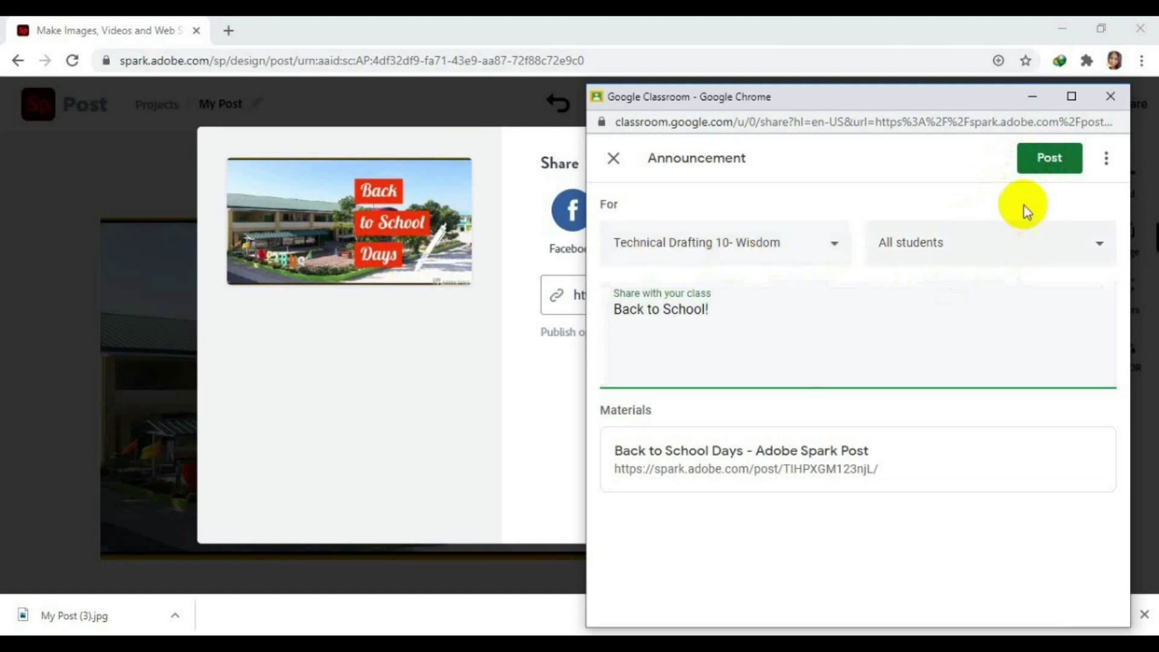
pyautogui.click(1063, 171)
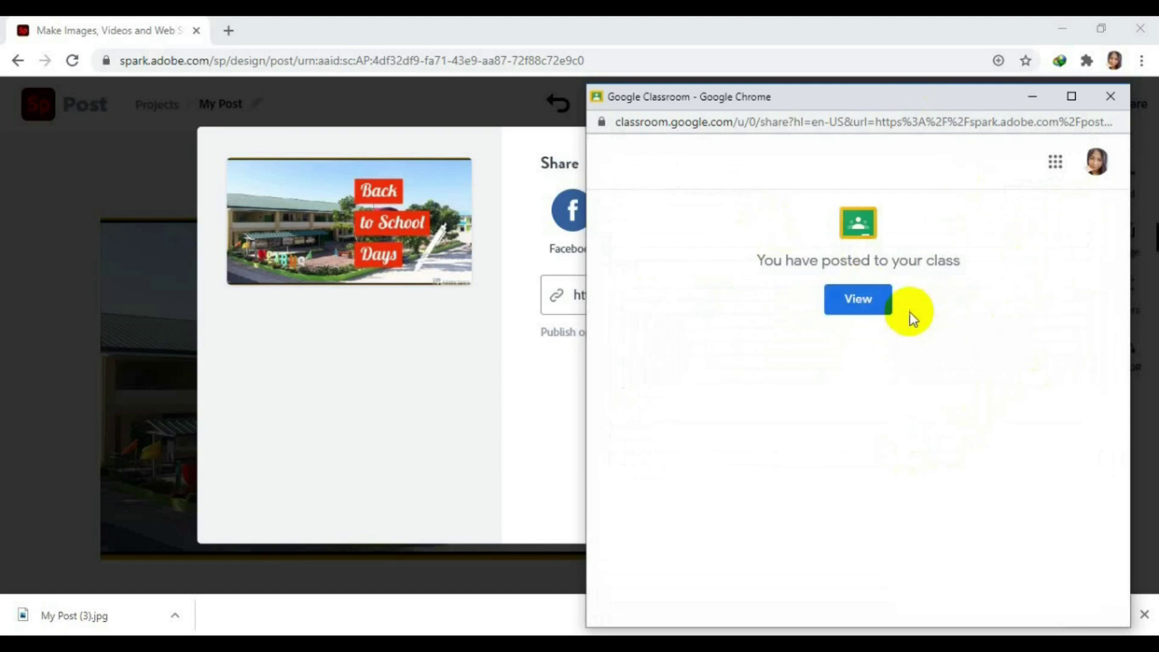
# View the class stream showing the Back to School! post, dismissing the Meet notice.
pyautogui.click(865, 309)
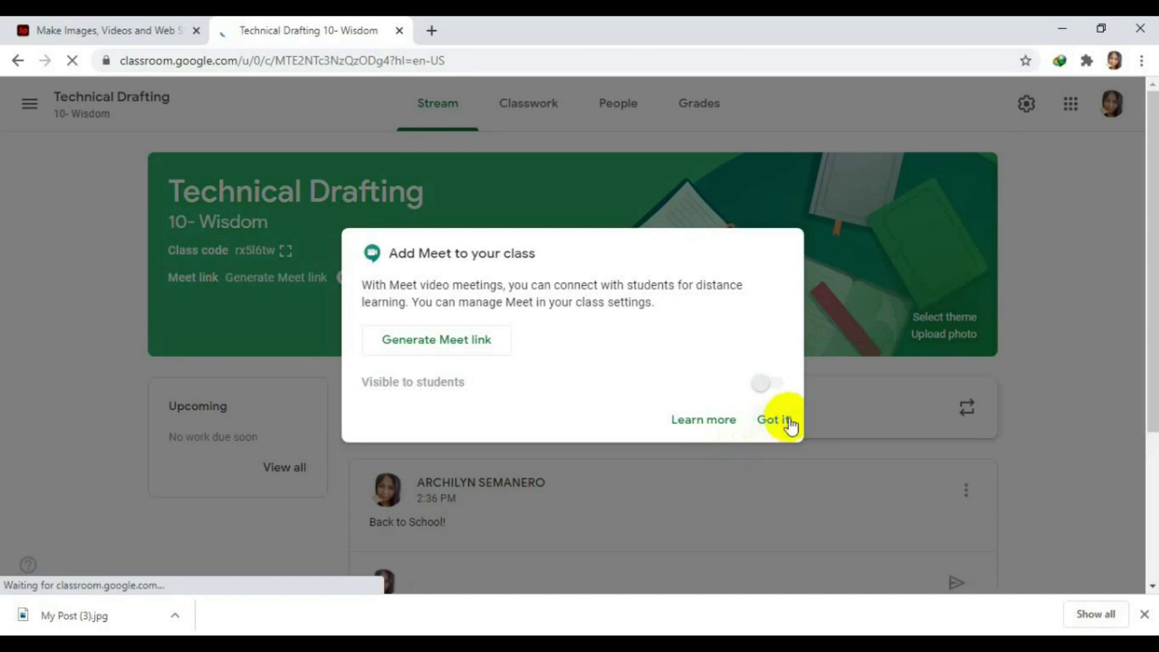
pyautogui.click(777, 420)
pyautogui.scroll(-5, 779, 421)
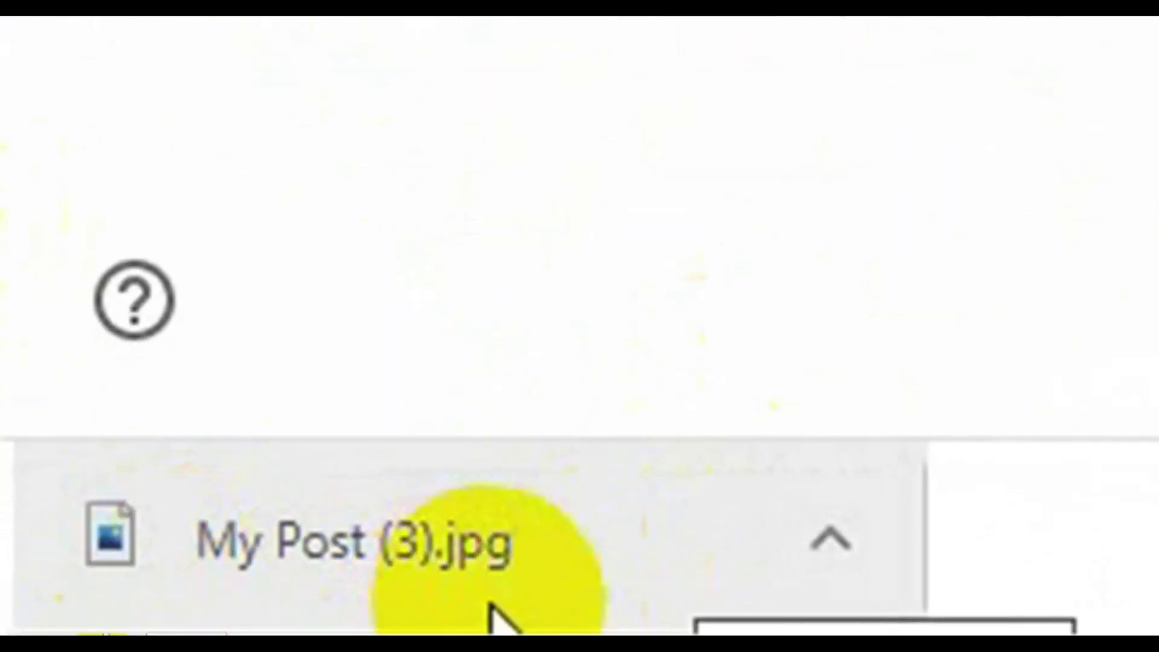
# Open the downloaded My Post (3).jpg image in PictureViewer.
pyautogui.click(581, 543)
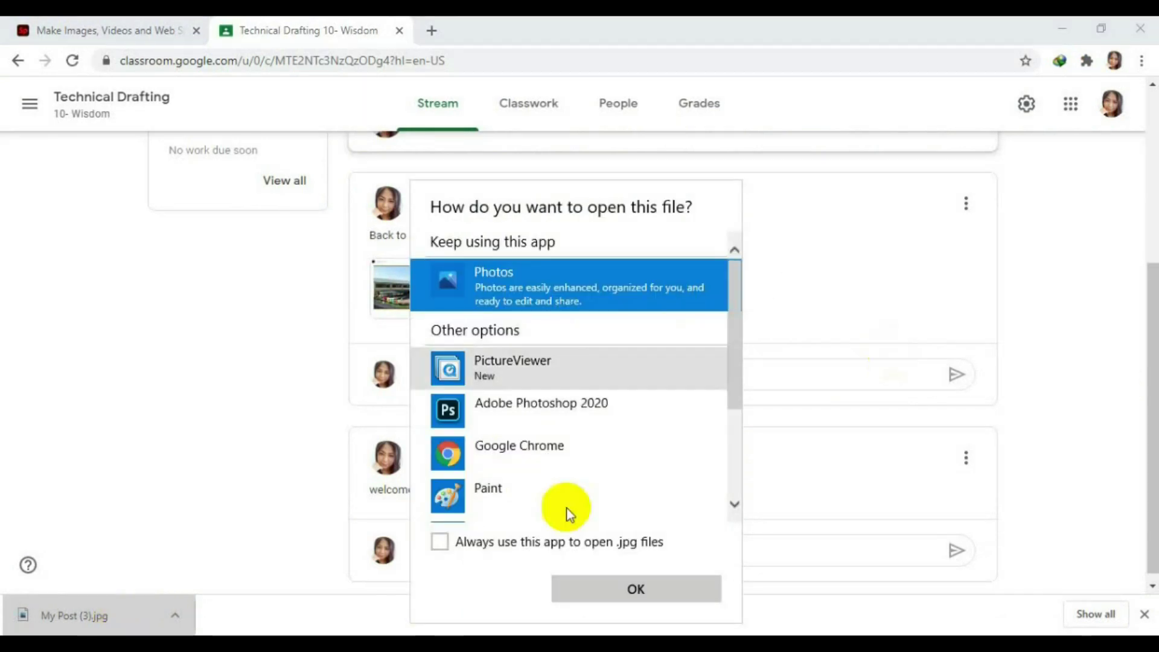
pyautogui.click(557, 371)
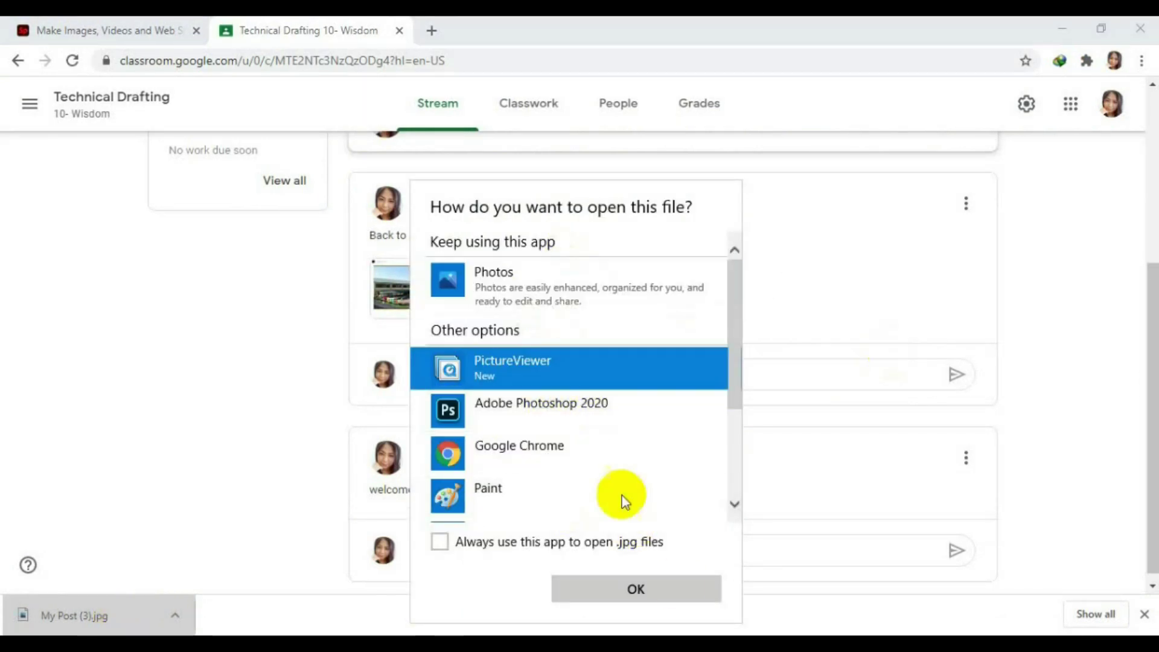
pyautogui.click(658, 594)
pyautogui.moveTo(484, 20); pyautogui.dragTo(581, 42)
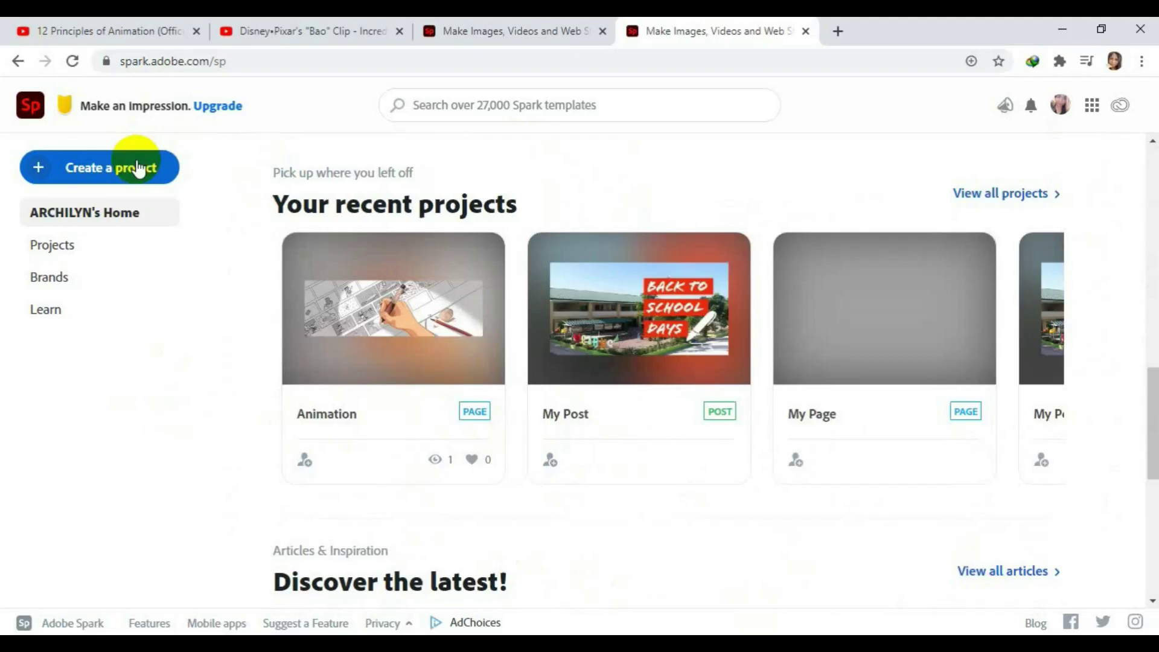
# Create a new Spark Video from scratch, skipping the story prompt and getting-started tips.
pyautogui.click(138, 169)
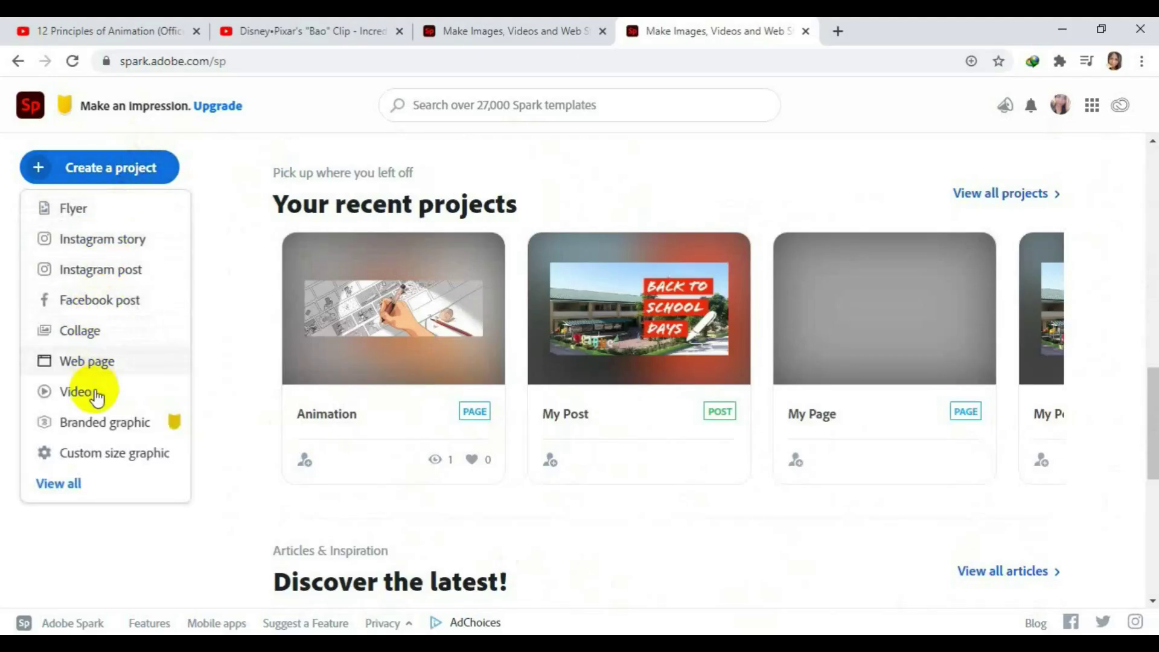
pyautogui.click(95, 393)
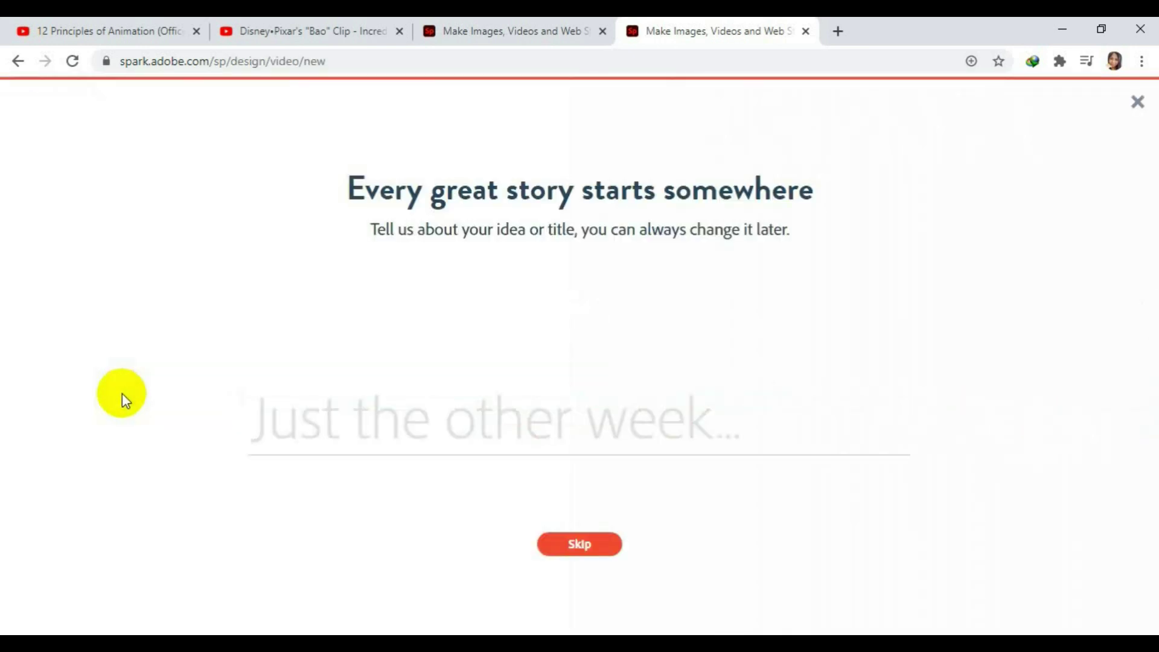
pyautogui.click(594, 548)
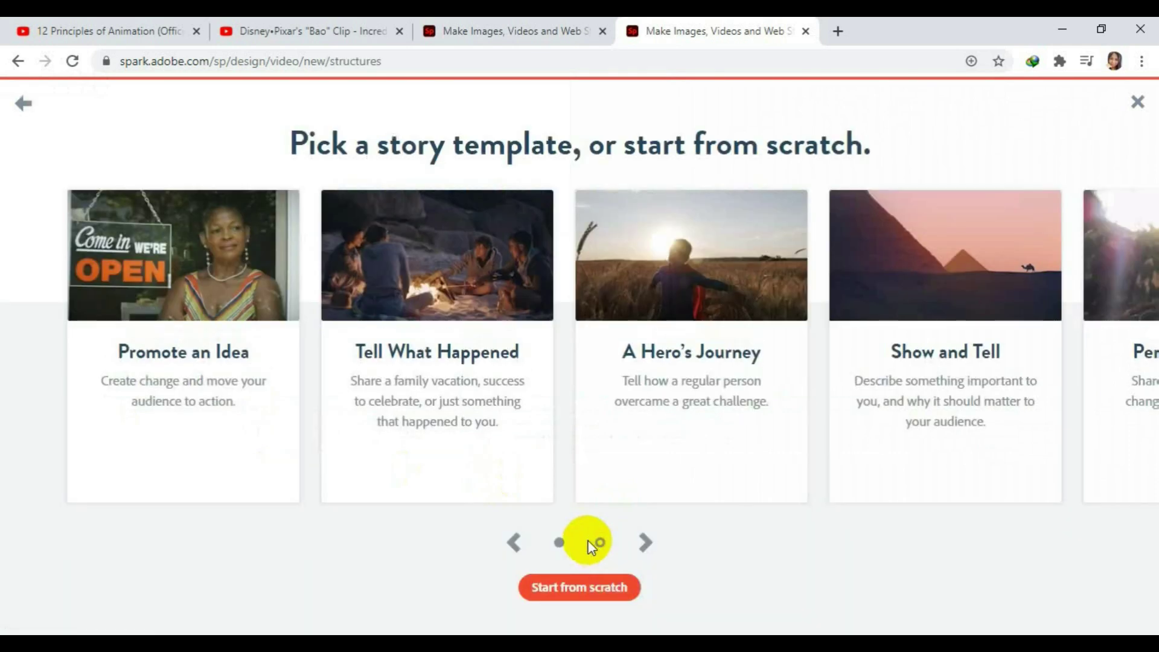
pyautogui.click(589, 593)
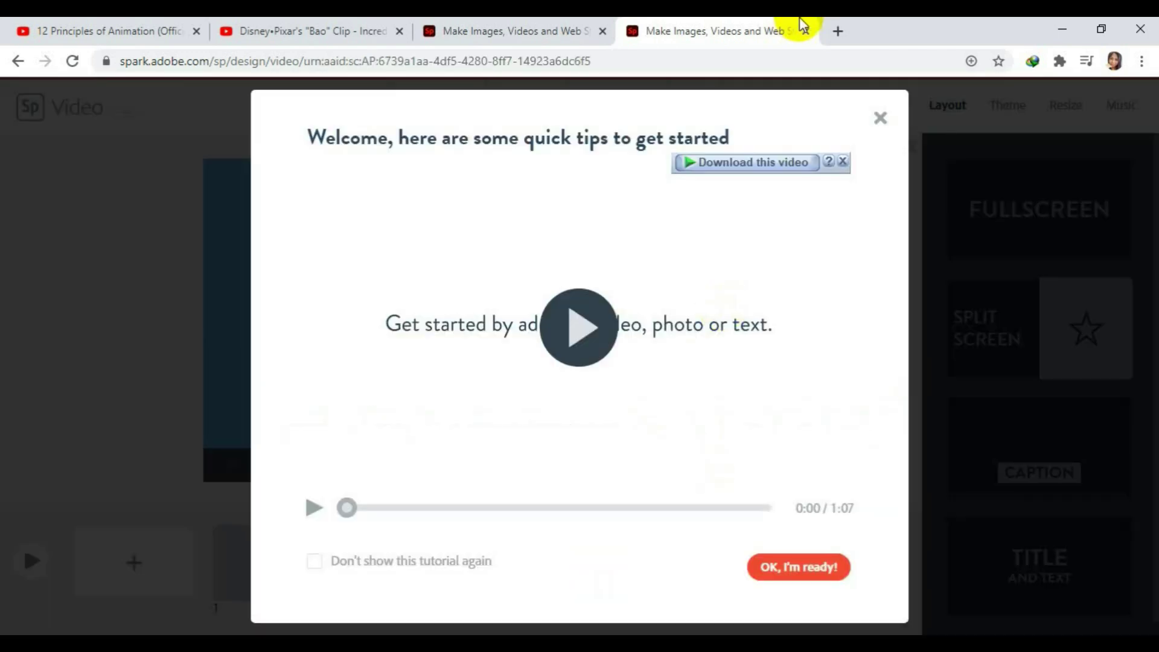
pyautogui.click(807, 574)
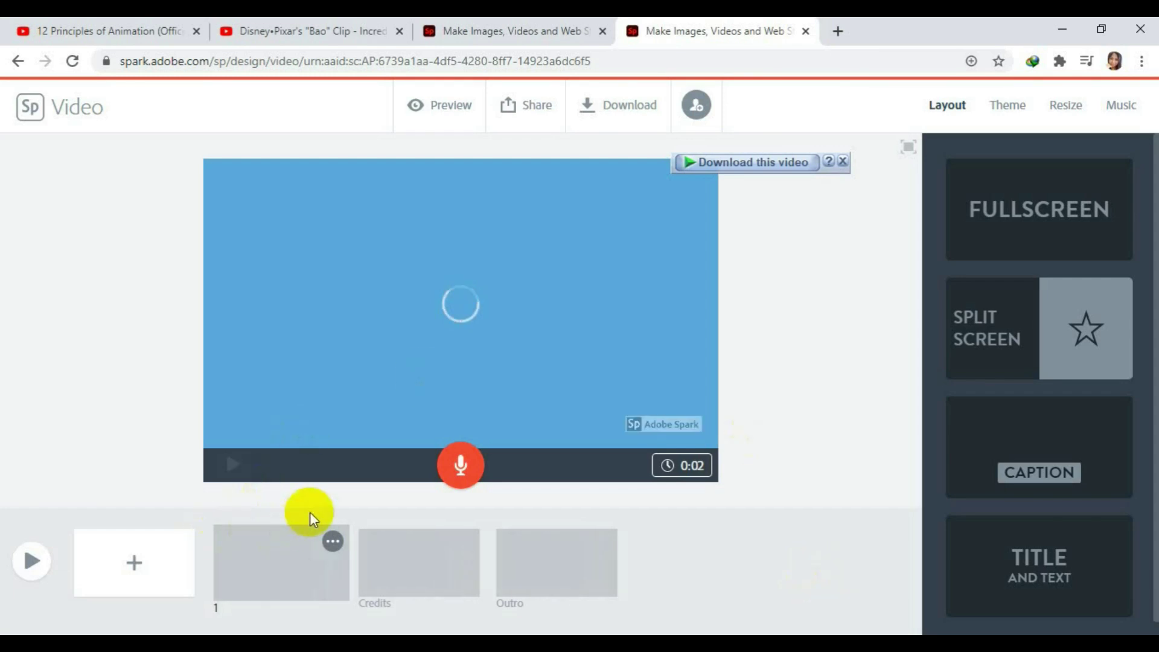
pyautogui.click(843, 162)
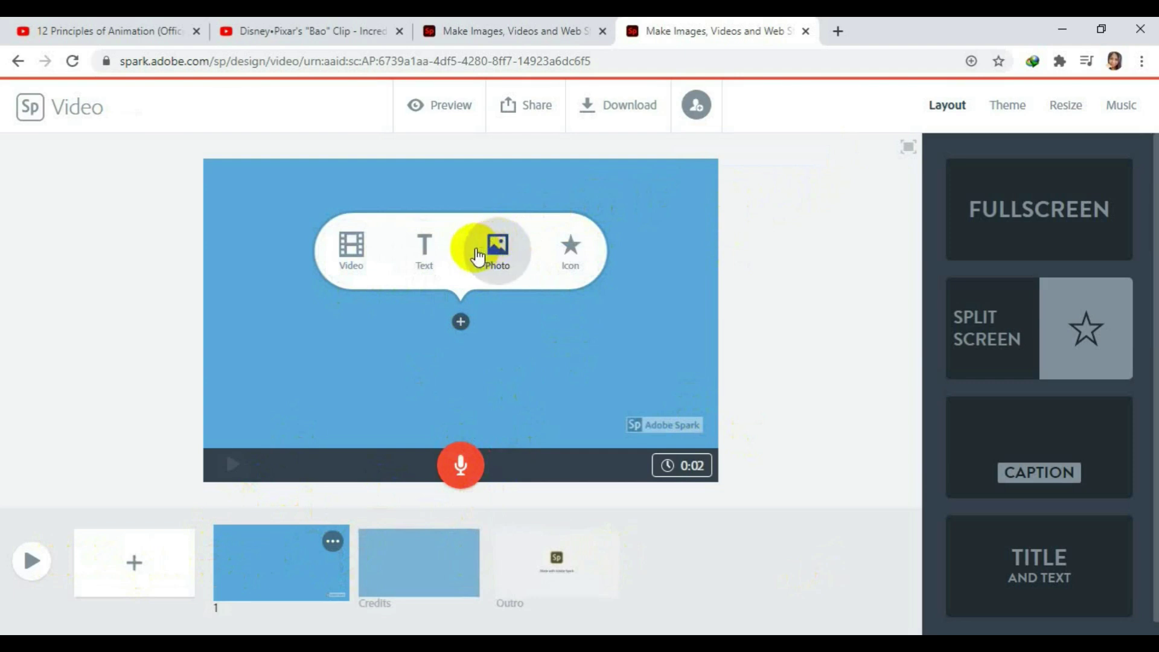
# Add the text 'TECHNOLOGY & LIVELIHOOD EDUCATION' to the video's first slide.
pyautogui.click(430, 252)
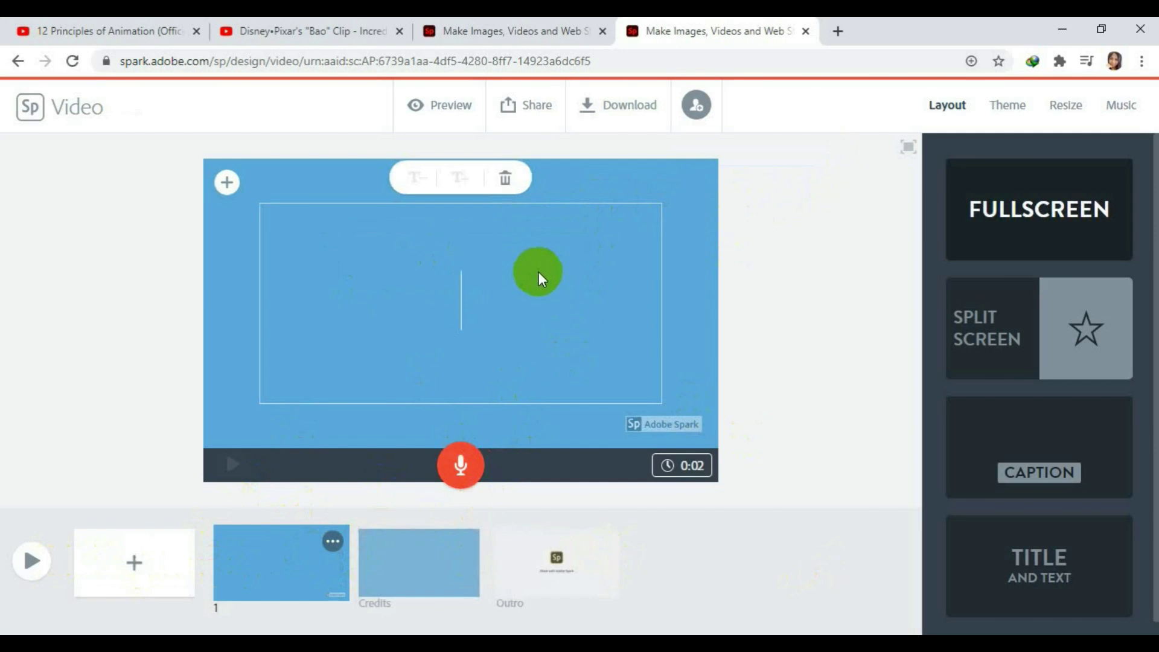
pyautogui.write('t')
pyautogui.press('BackSpace')
pyautogui.write('TEC')
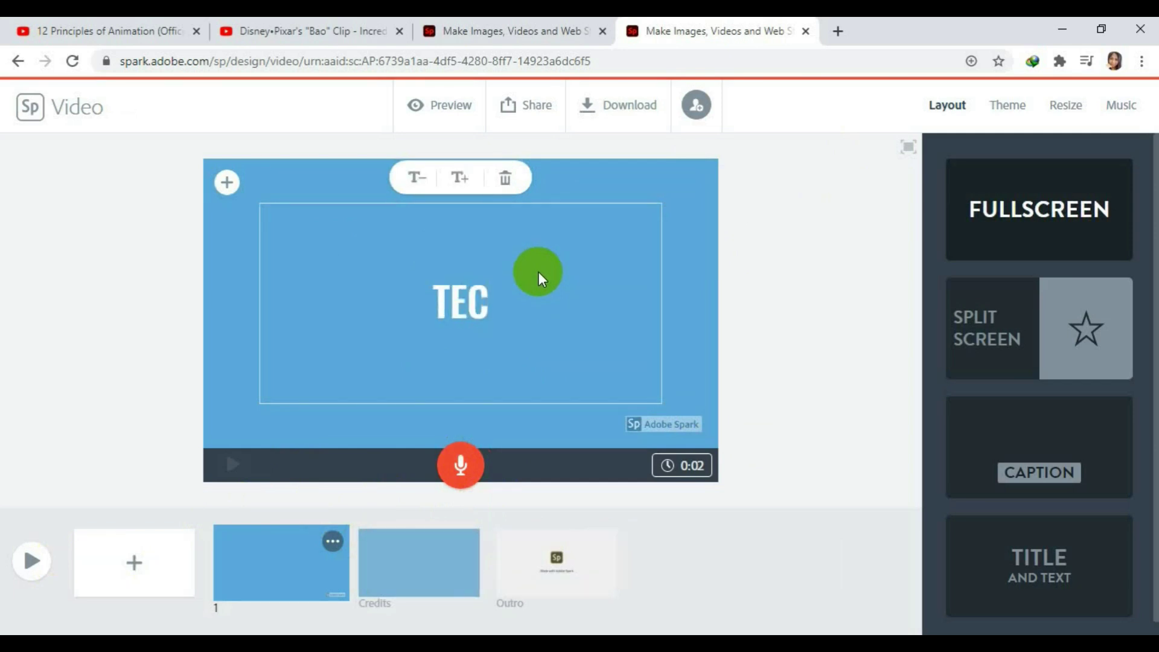
pyautogui.write('HNOLOG')
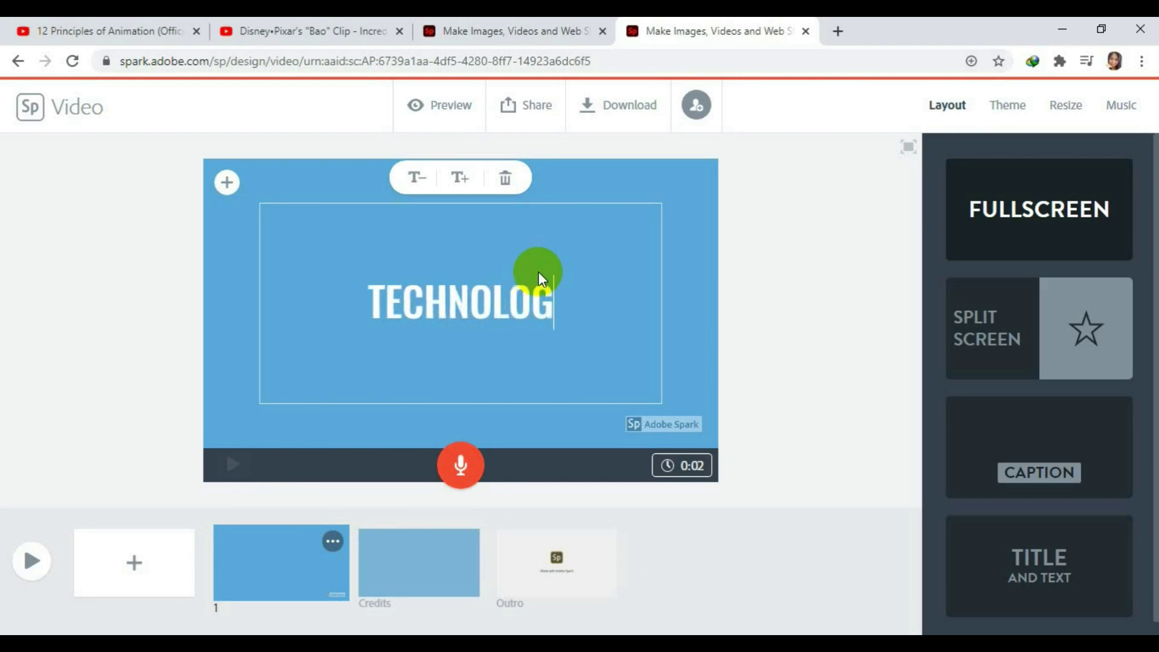
pyautogui.write('Y & ')
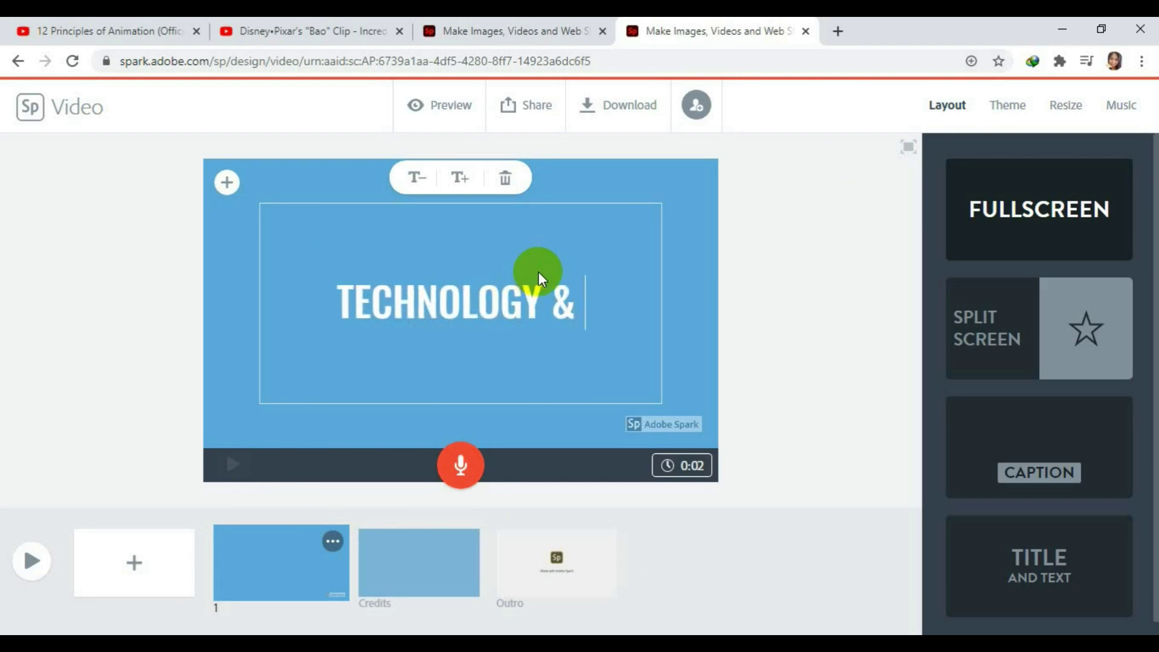
pyautogui.write('LIVE')
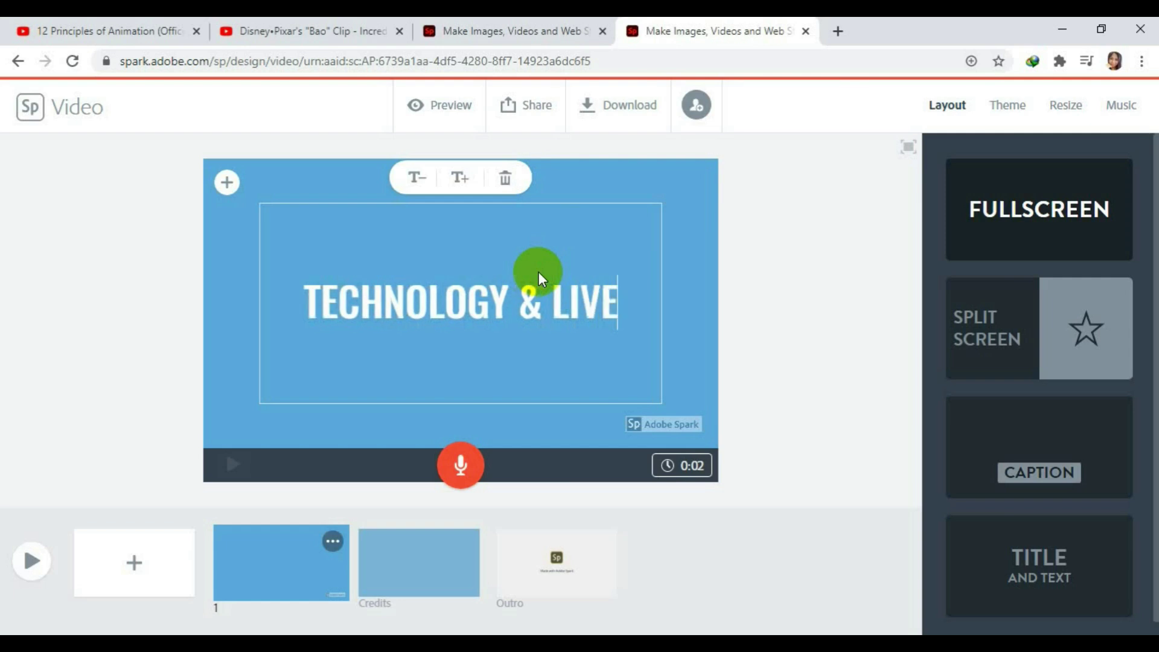
pyautogui.write('LIHOOD E')
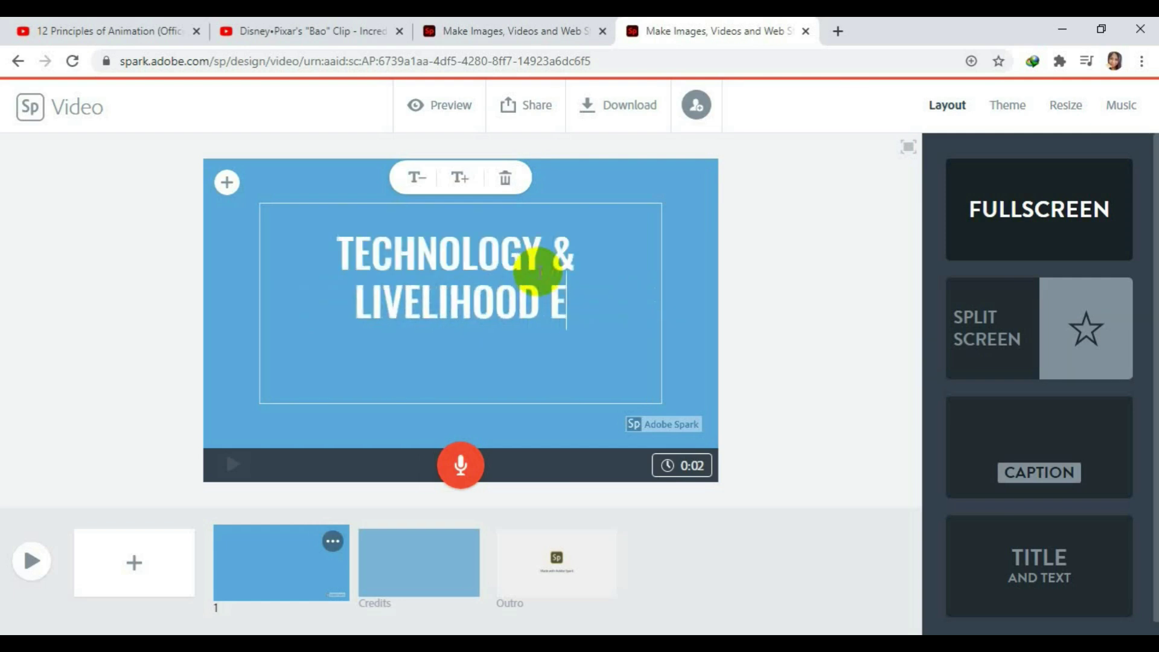
pyautogui.write('DUCATION')
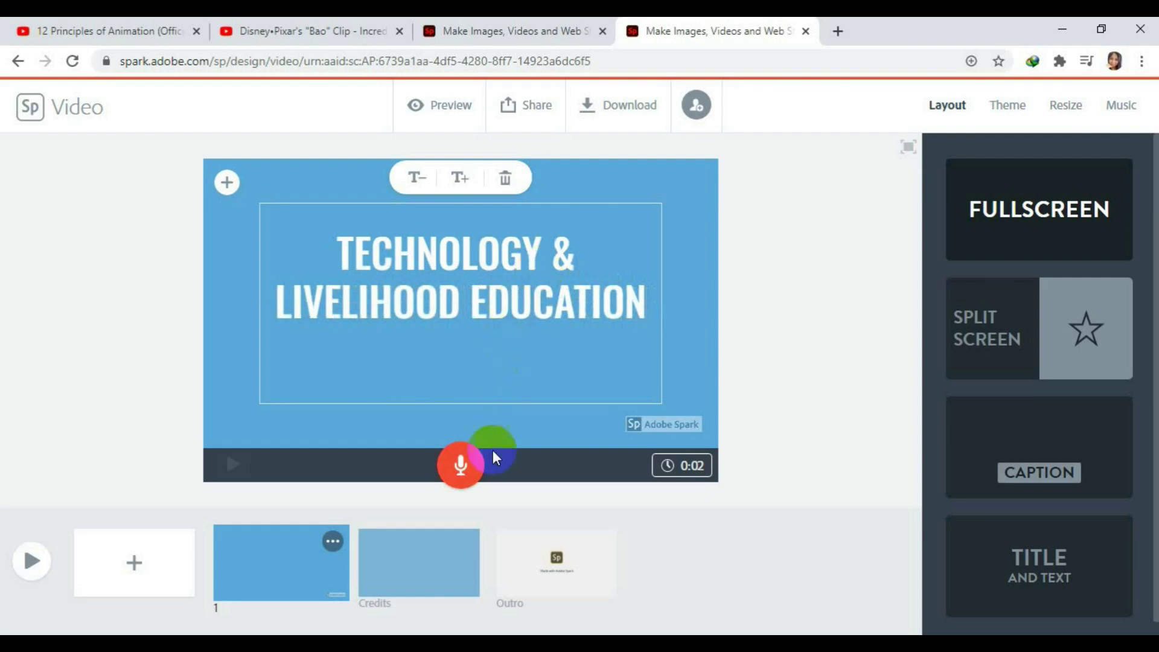
pyautogui.click(767, 338)
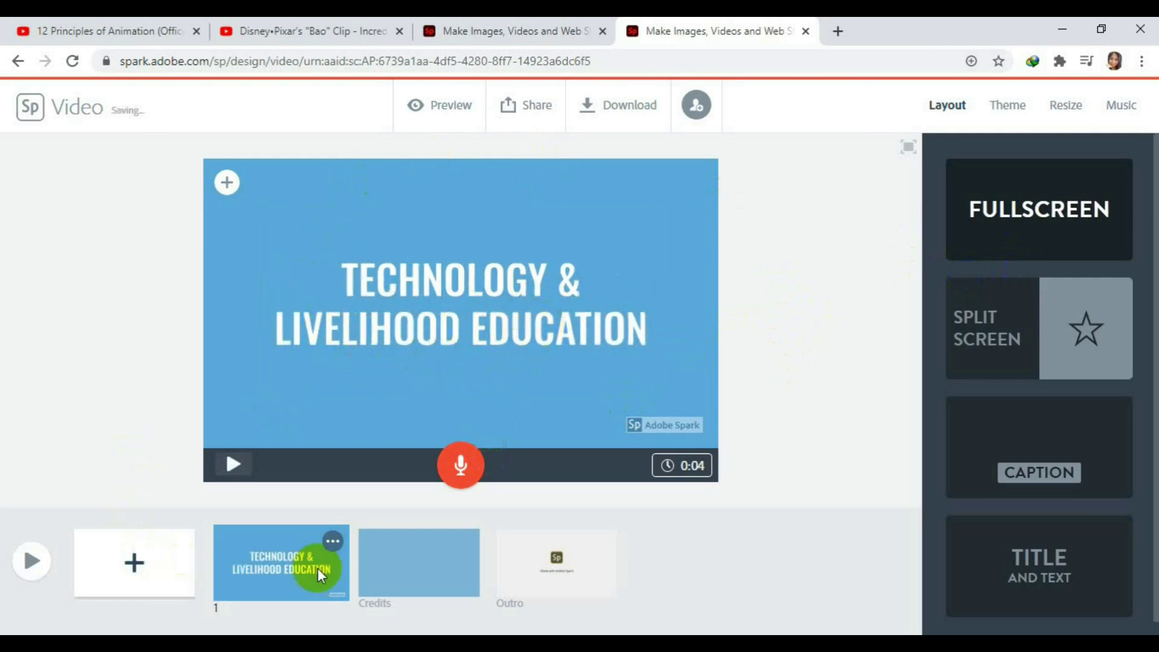
pyautogui.click(407, 569)
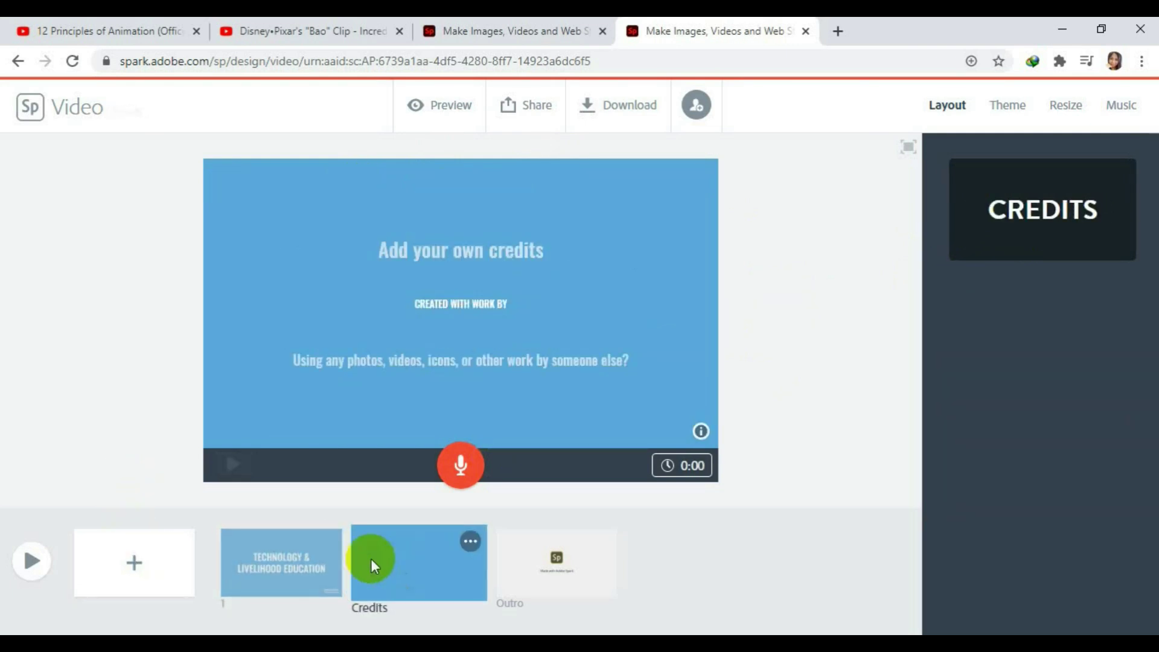
pyautogui.click(291, 569)
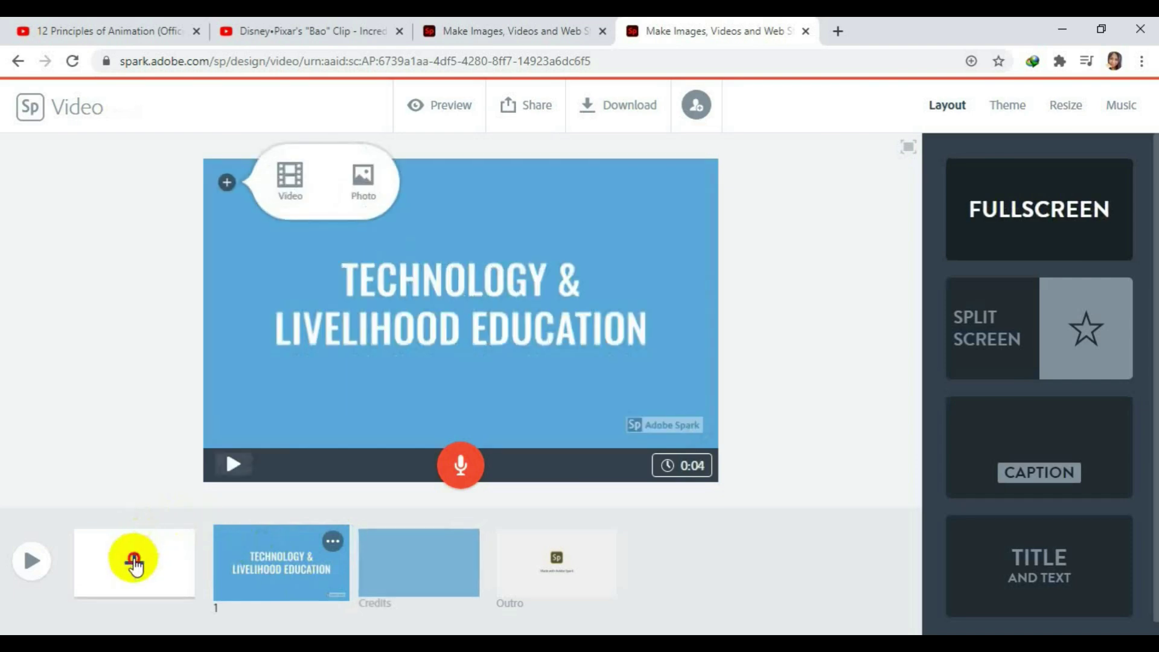
# Add a blank second slide, browse TLE > he for a photo, then cancel the upload.
pyautogui.click(134, 562)
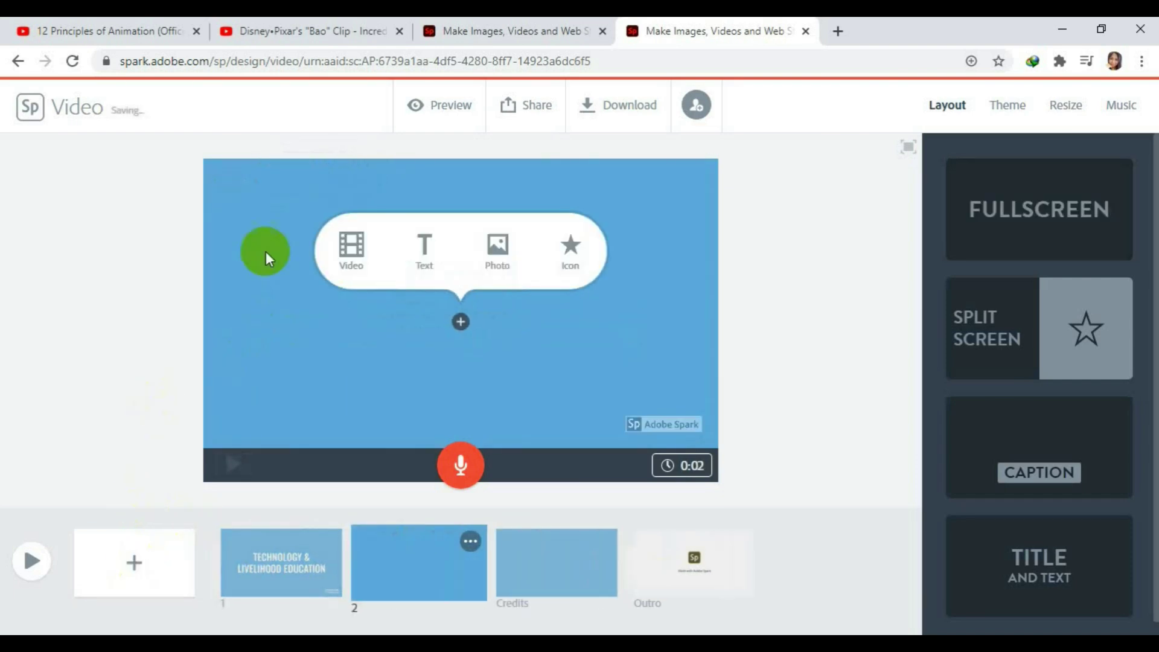
pyautogui.click(494, 264)
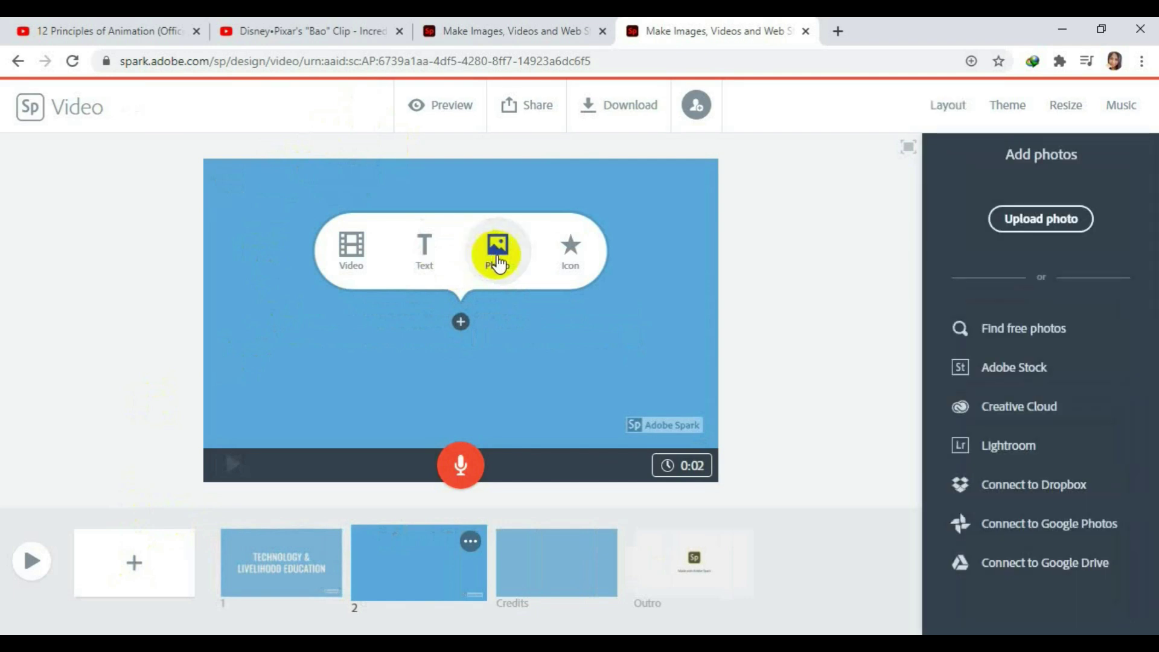
pyautogui.click(1011, 222)
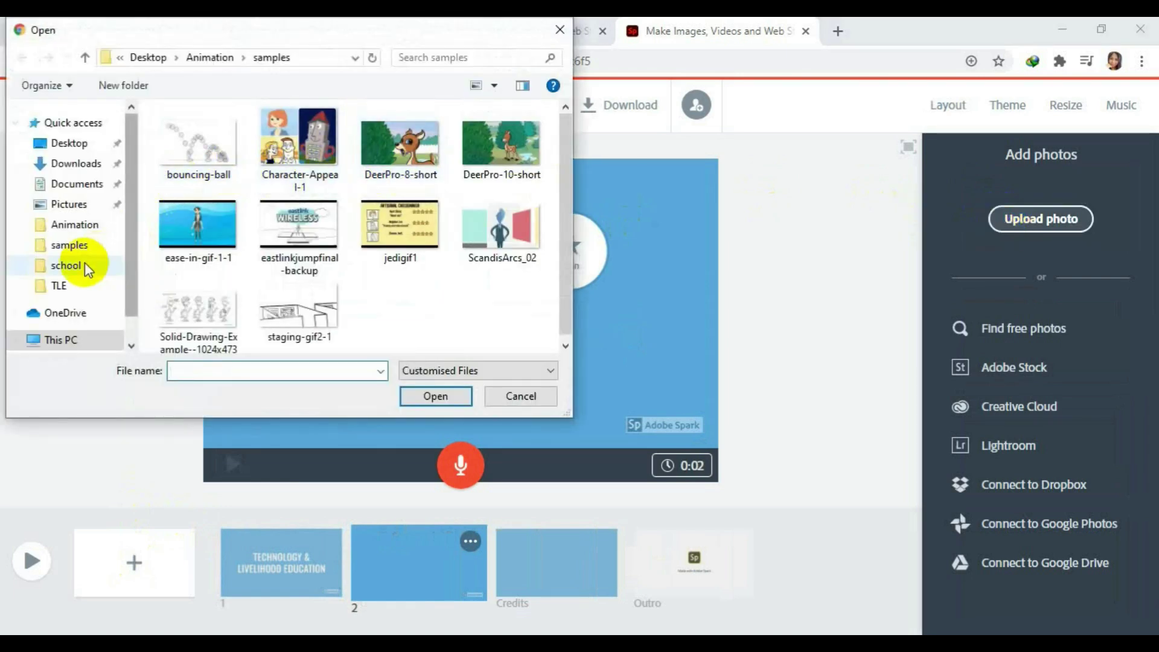
pyautogui.click(61, 285)
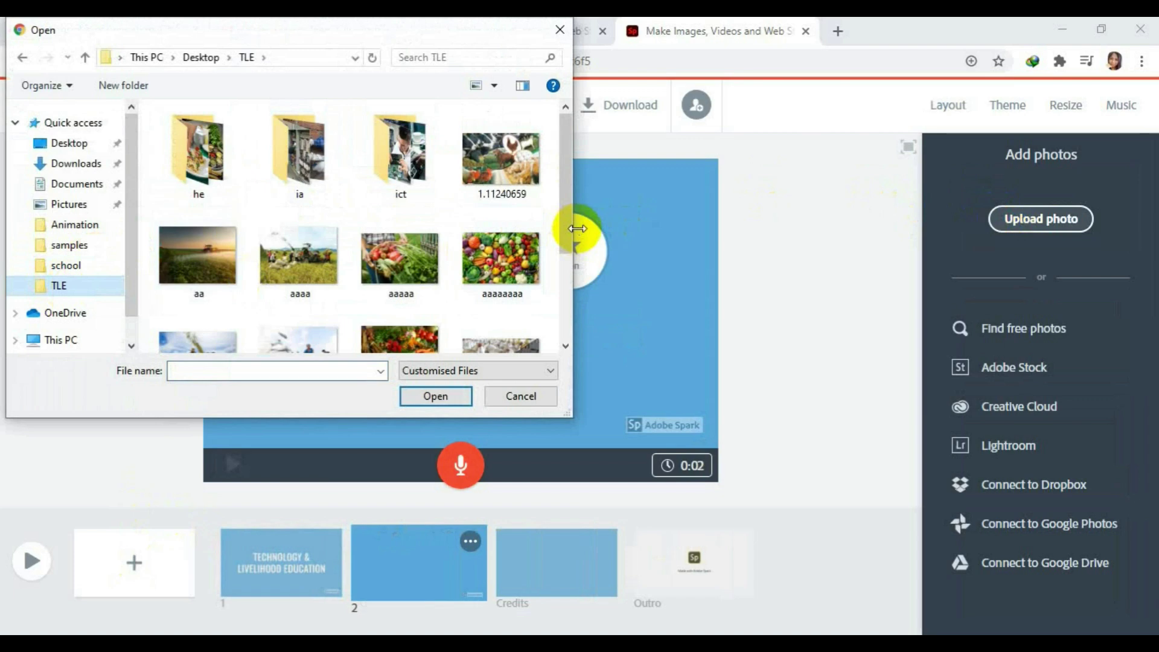
pyautogui.moveTo(566, 229); pyautogui.dragTo(528, 198)
pyautogui.doubleClick(208, 163)
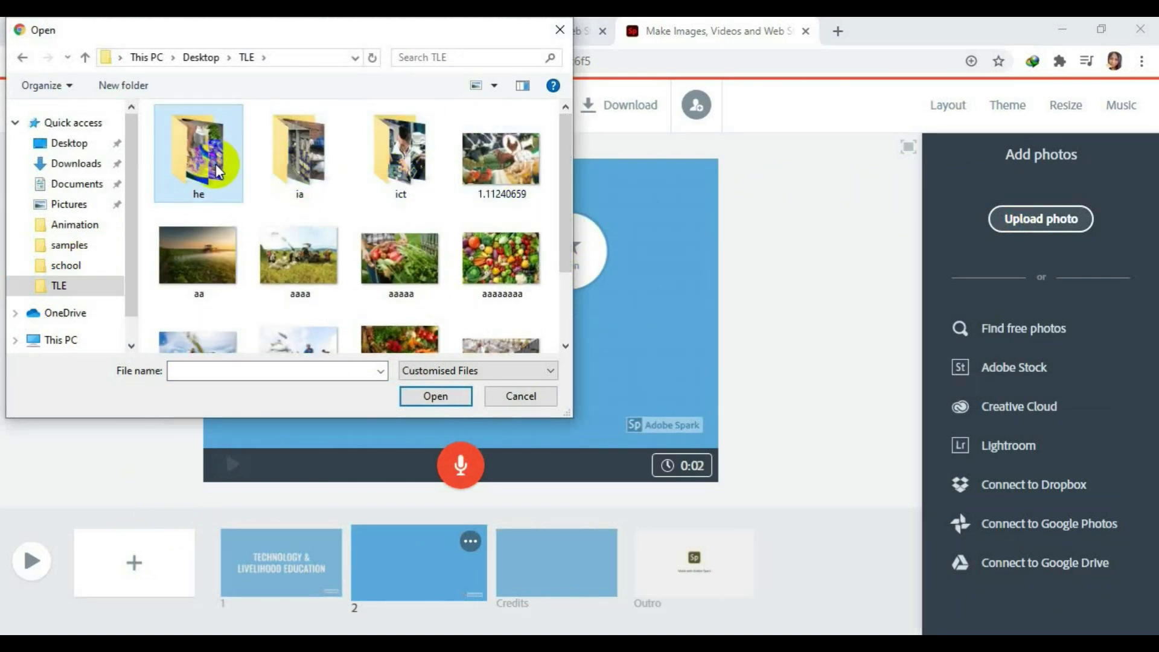
pyautogui.moveTo(565, 163); pyautogui.dragTo(573, 139)
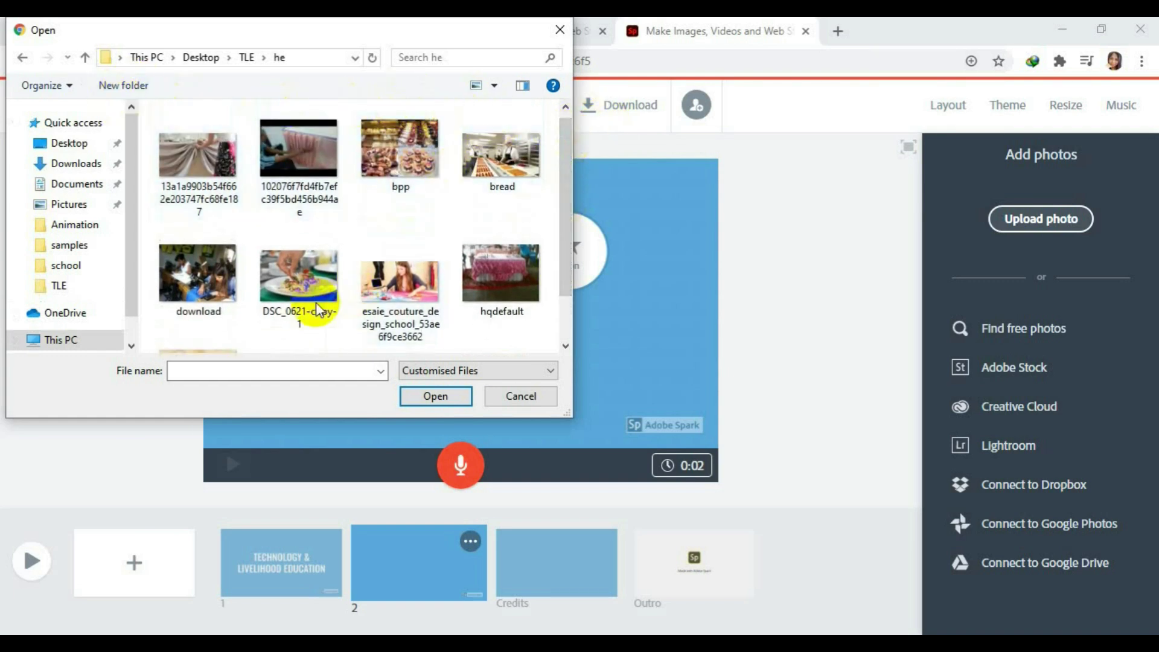
pyautogui.click(510, 397)
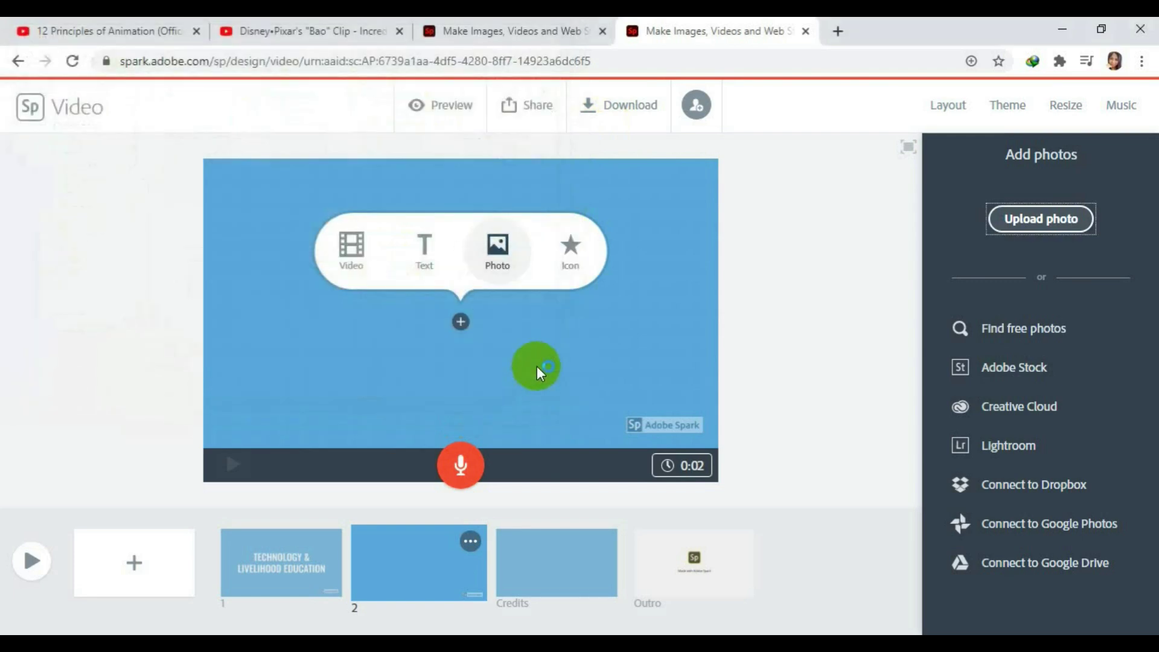
pyautogui.click(426, 248)
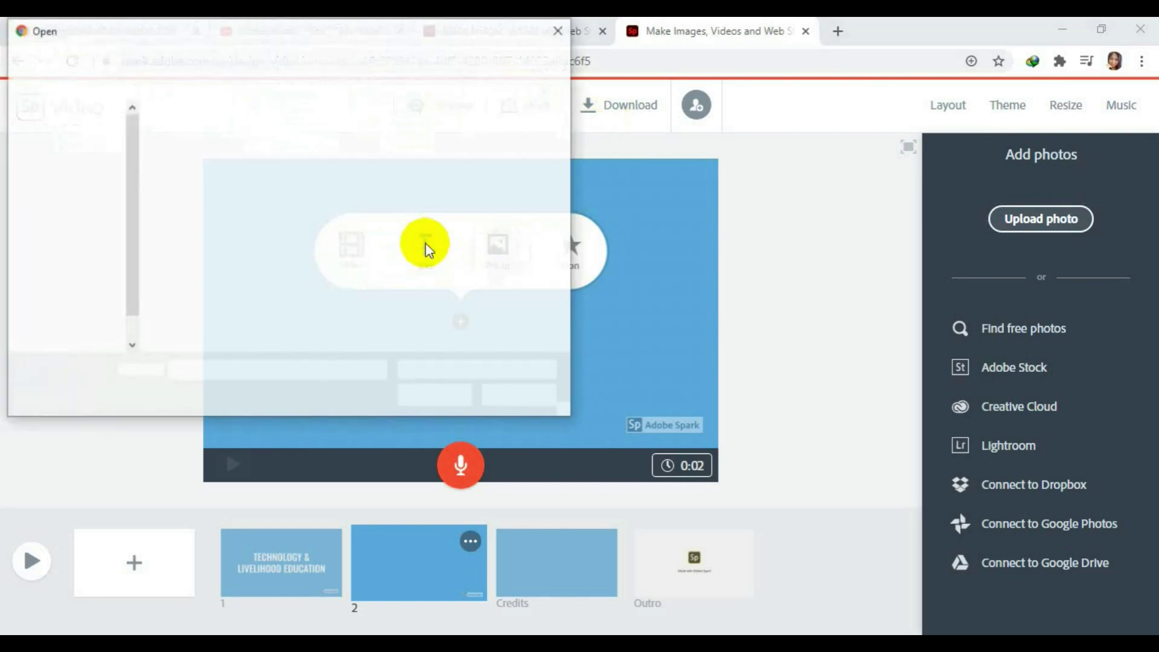
pyautogui.click(557, 31)
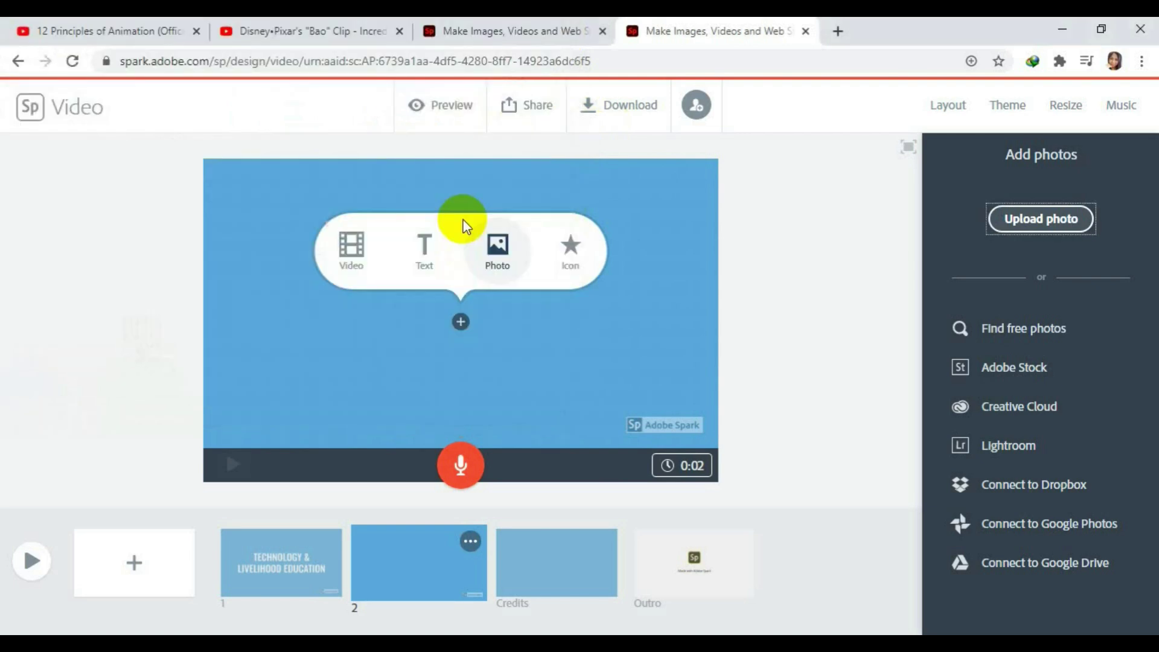
# Put the text 'Four Components of TLE' on the second slide.
pyautogui.click(426, 247)
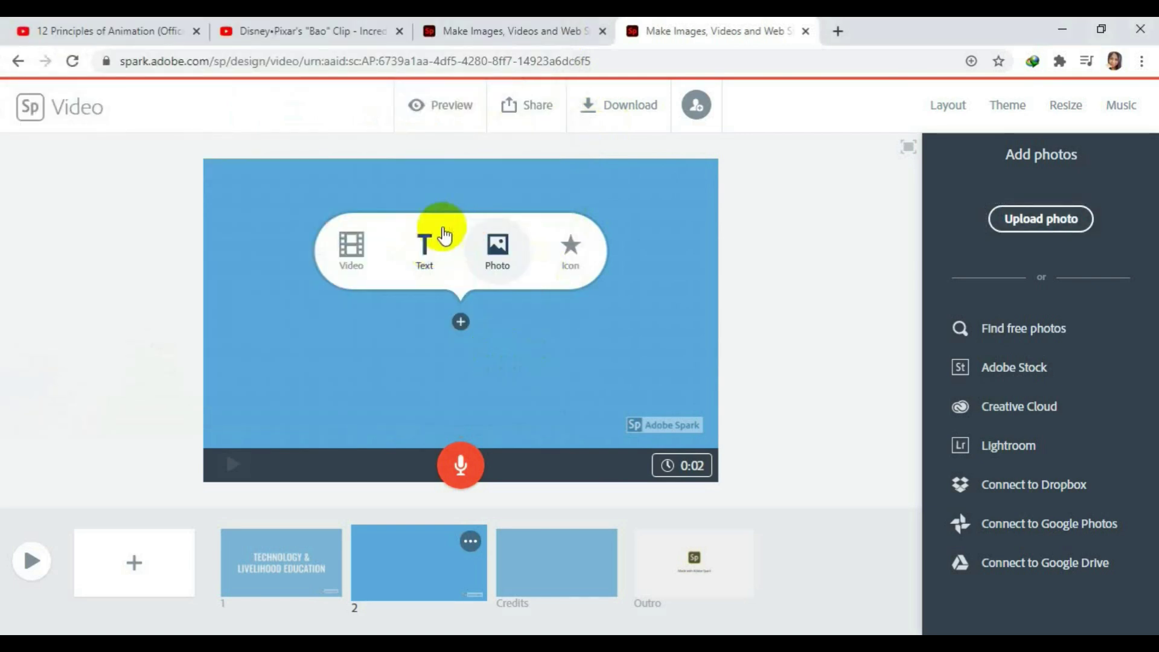
pyautogui.click(429, 246)
pyautogui.write('F')
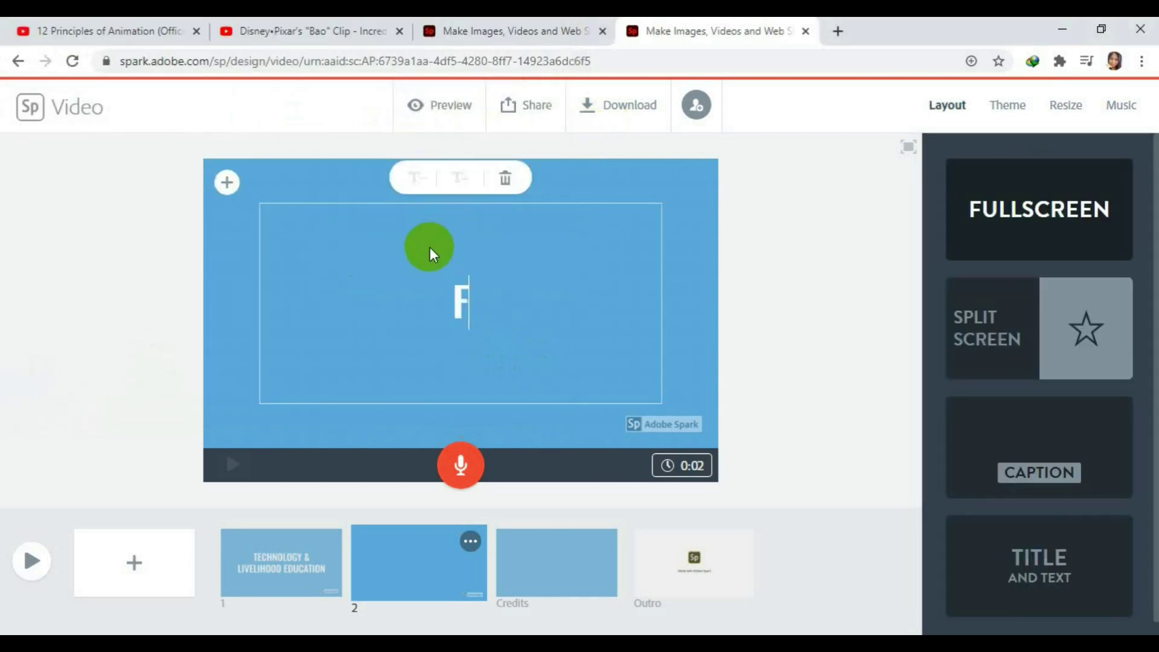
pyautogui.write('our')
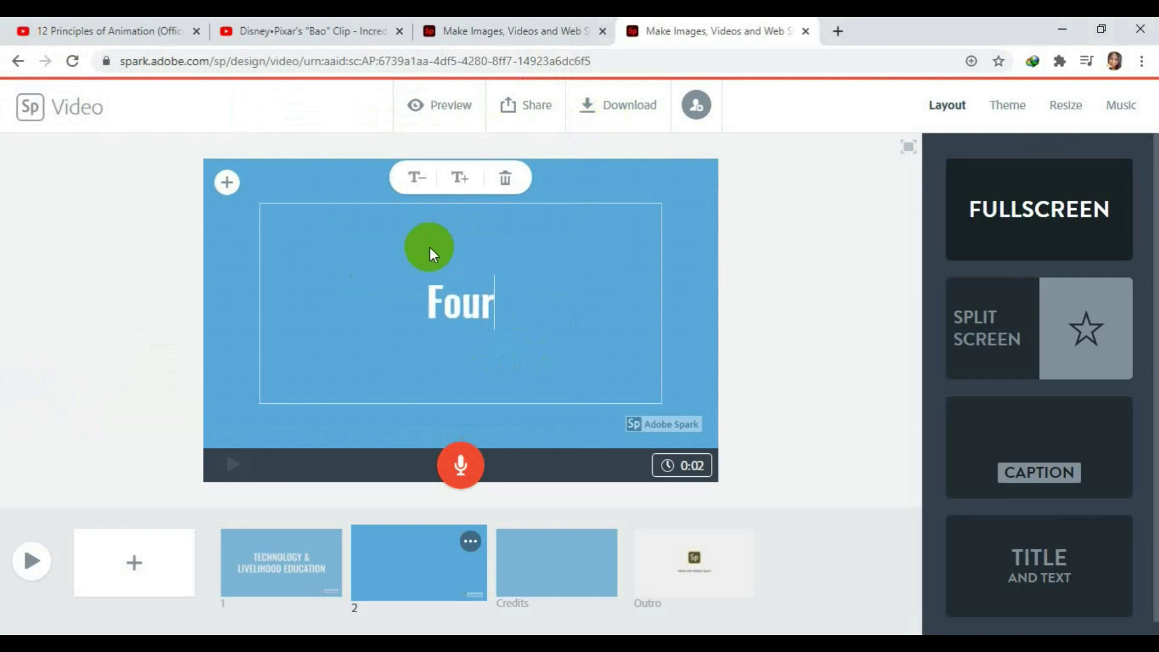
pyautogui.write(' Componn')
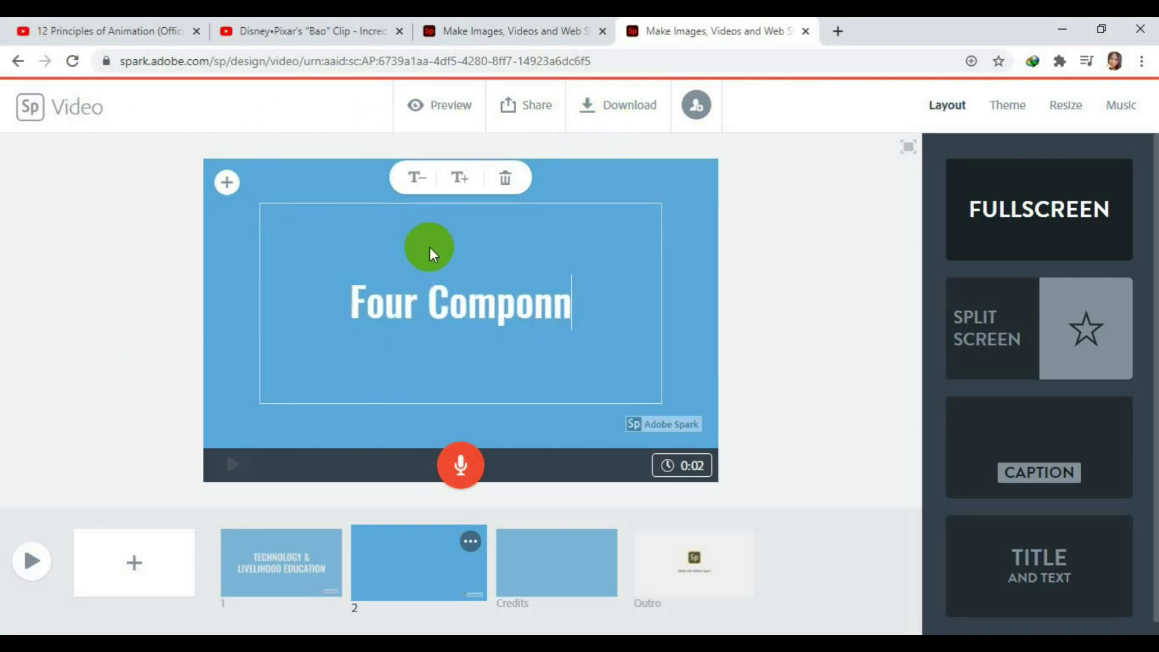
pyautogui.press('BackSpace')
pyautogui.write('e')
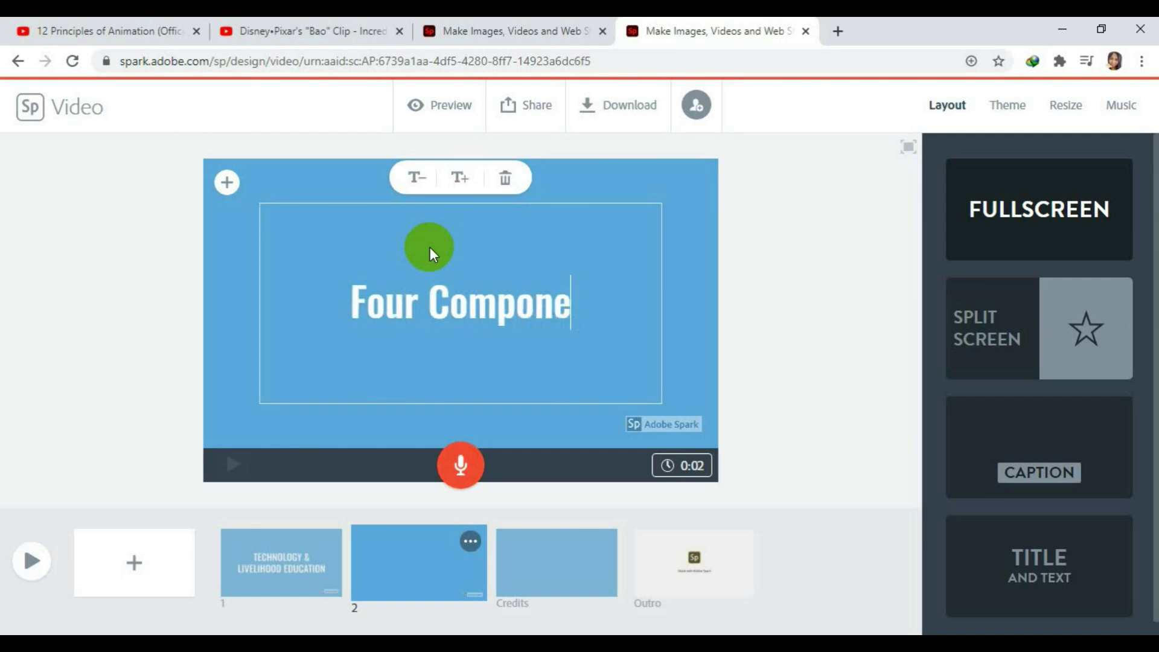
pyautogui.write('nts of Y')
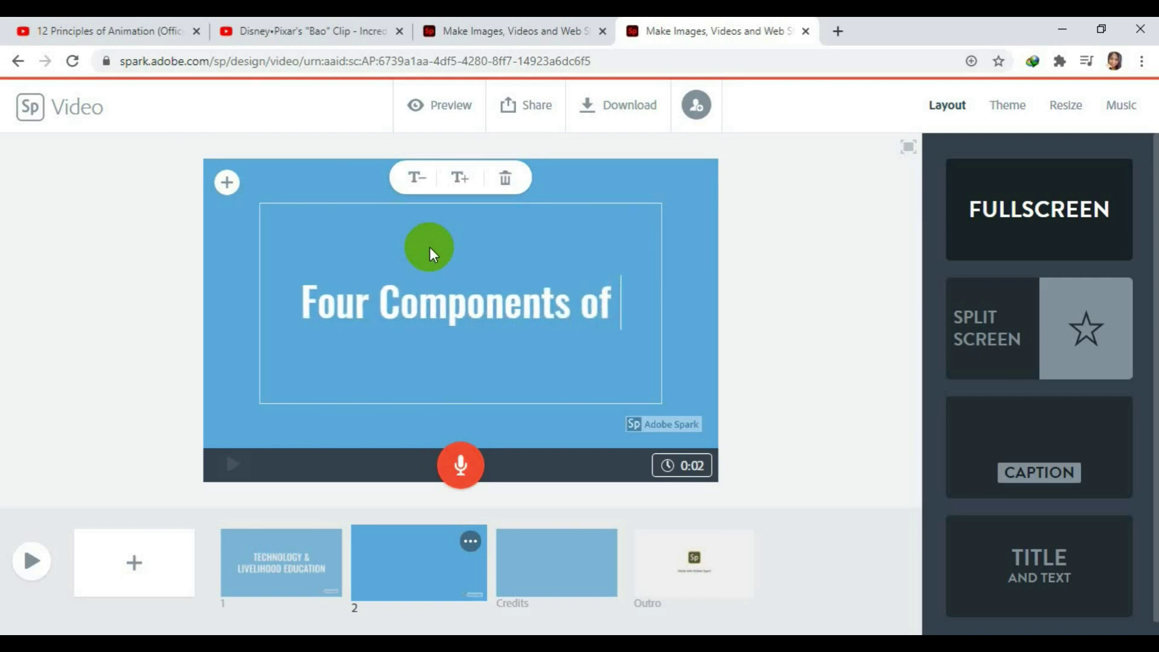
pyautogui.press('BackSpace')
pyautogui.press('BackSpace')
pyautogui.write('LE')
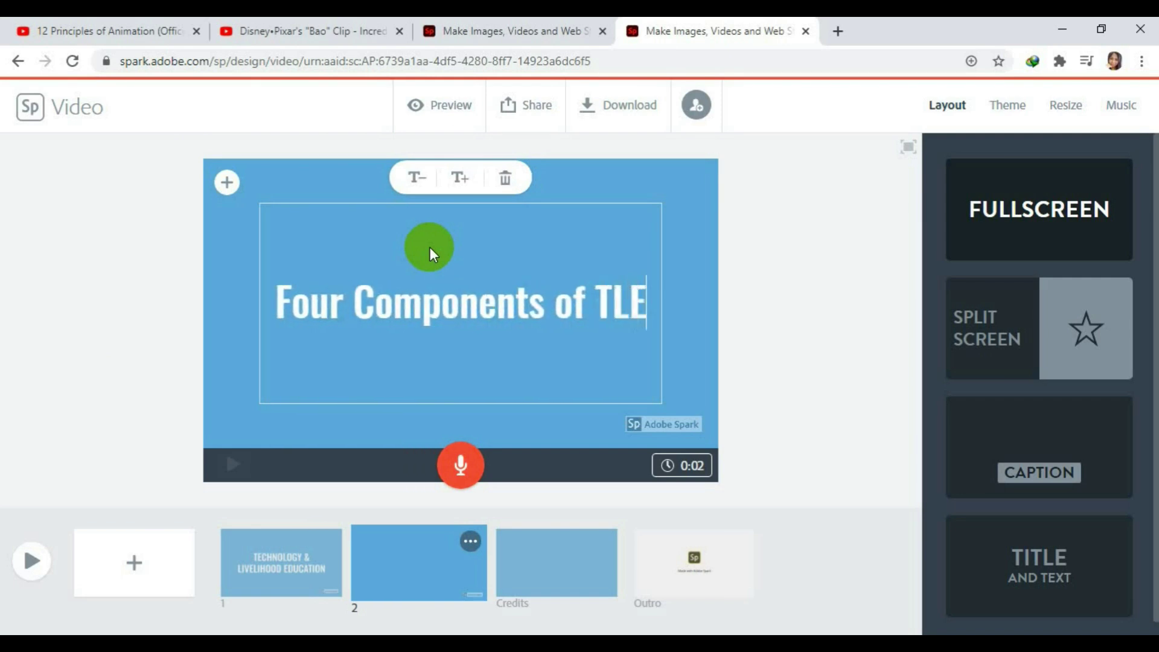
pyautogui.click(144, 571)
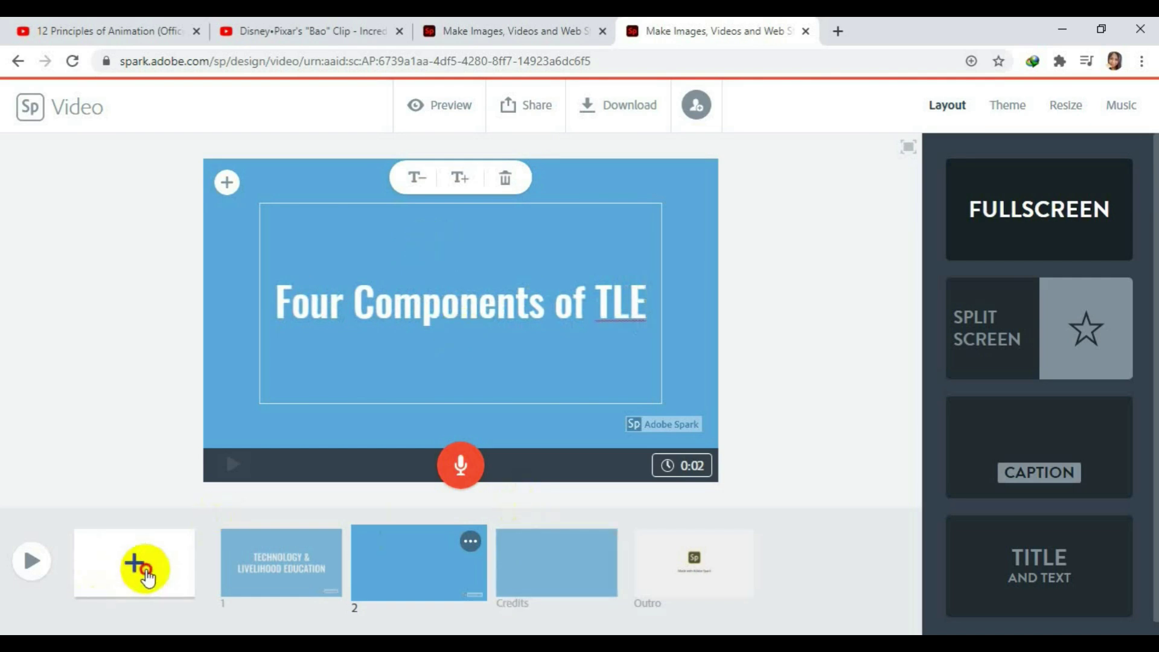
# On slide 3, search icons for 'cooking' and place the clock-and-cloche icon.
pyautogui.click(551, 586)
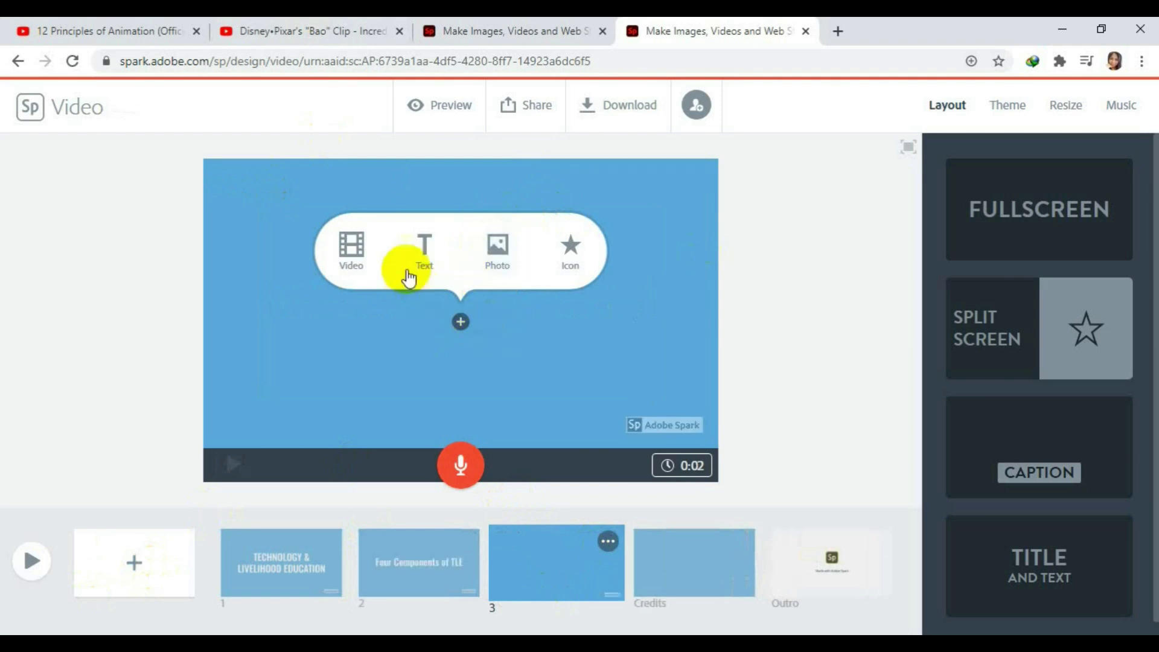
pyautogui.click(570, 260)
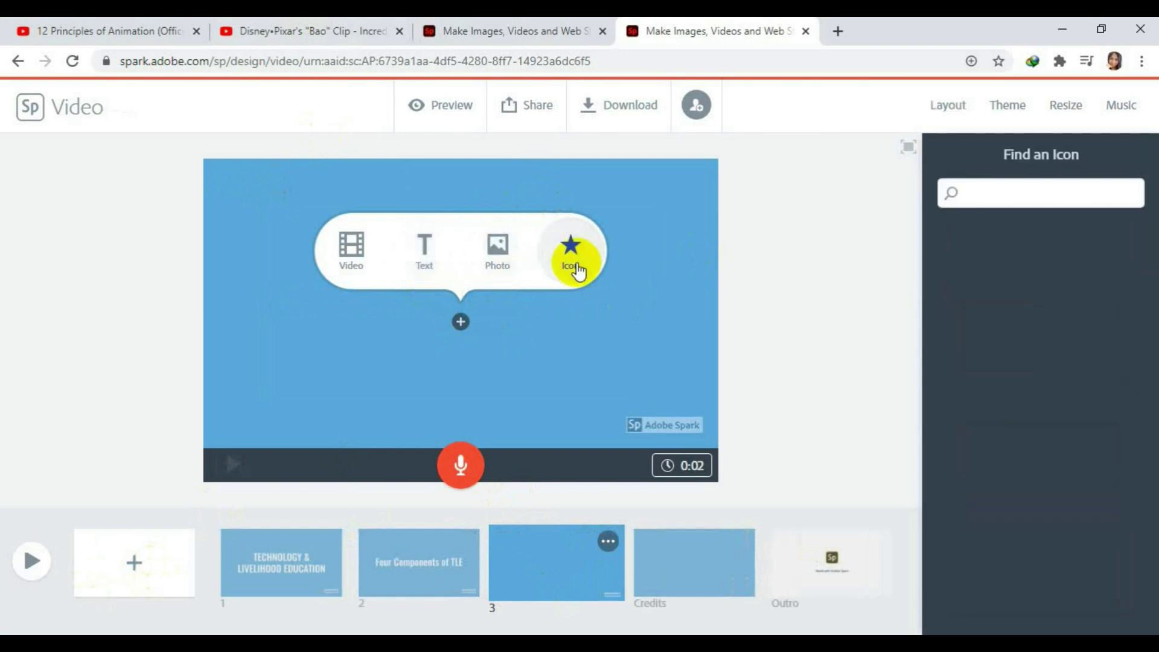
pyautogui.click(1064, 196)
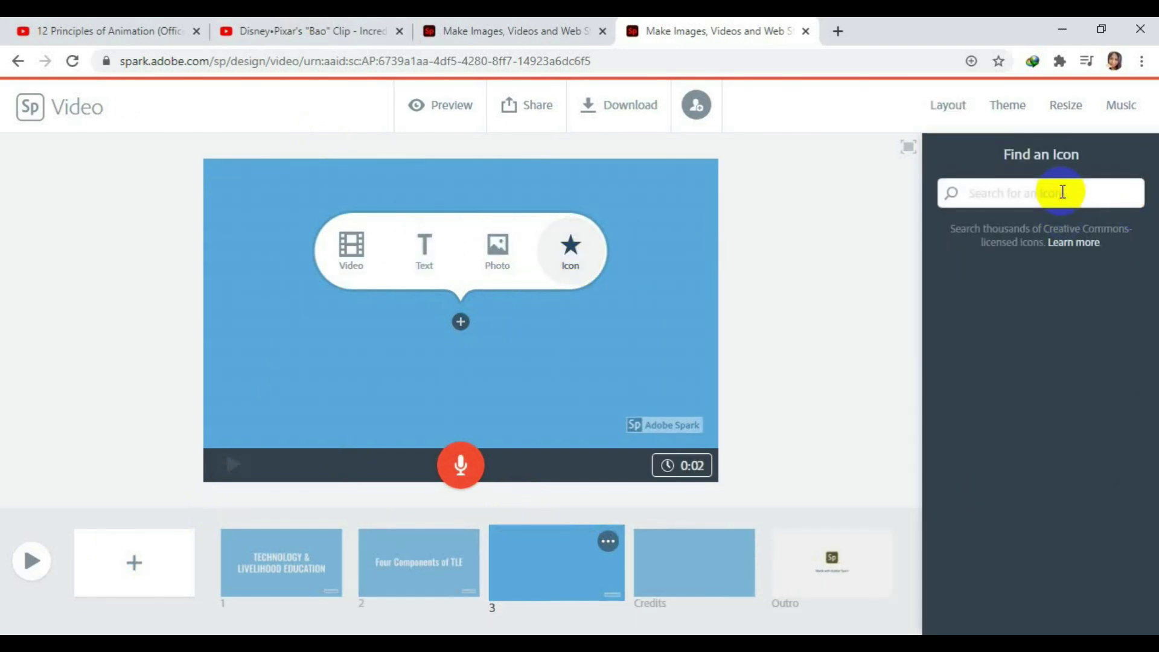
pyautogui.write('cooking')
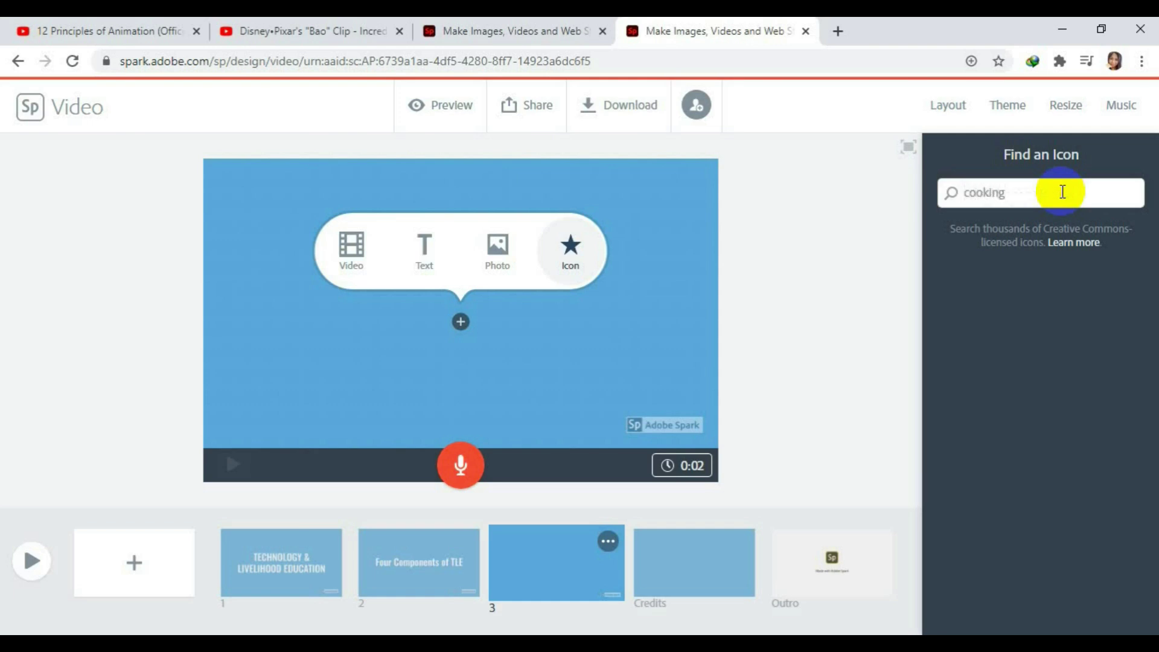
pyautogui.press('Return')
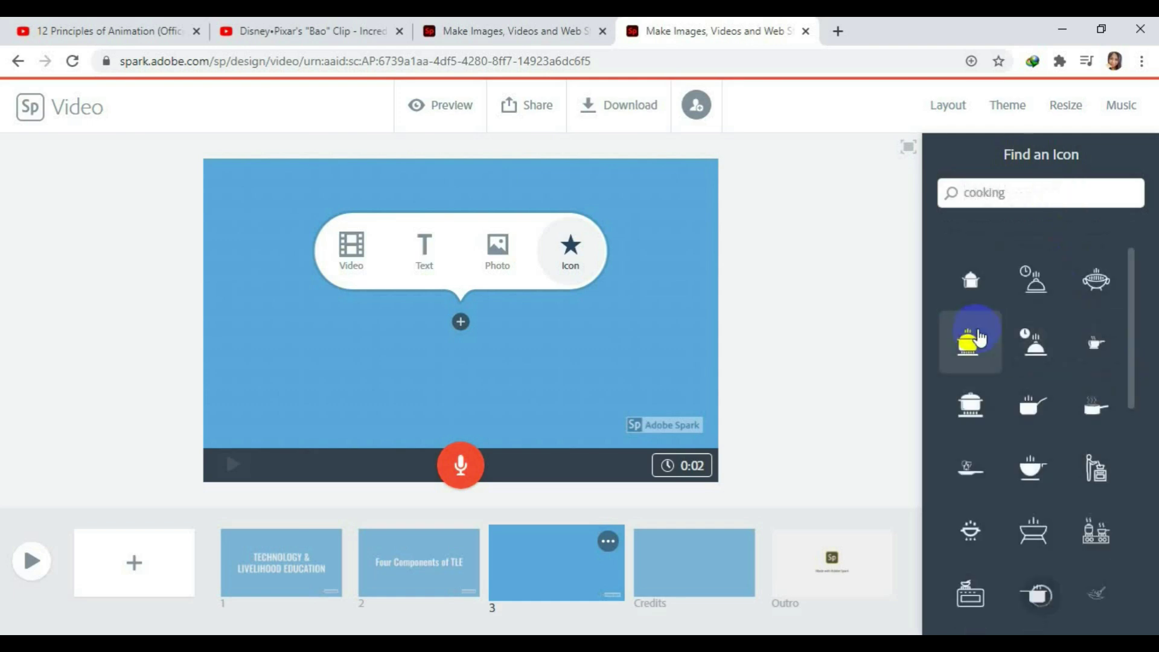
pyautogui.click(1039, 289)
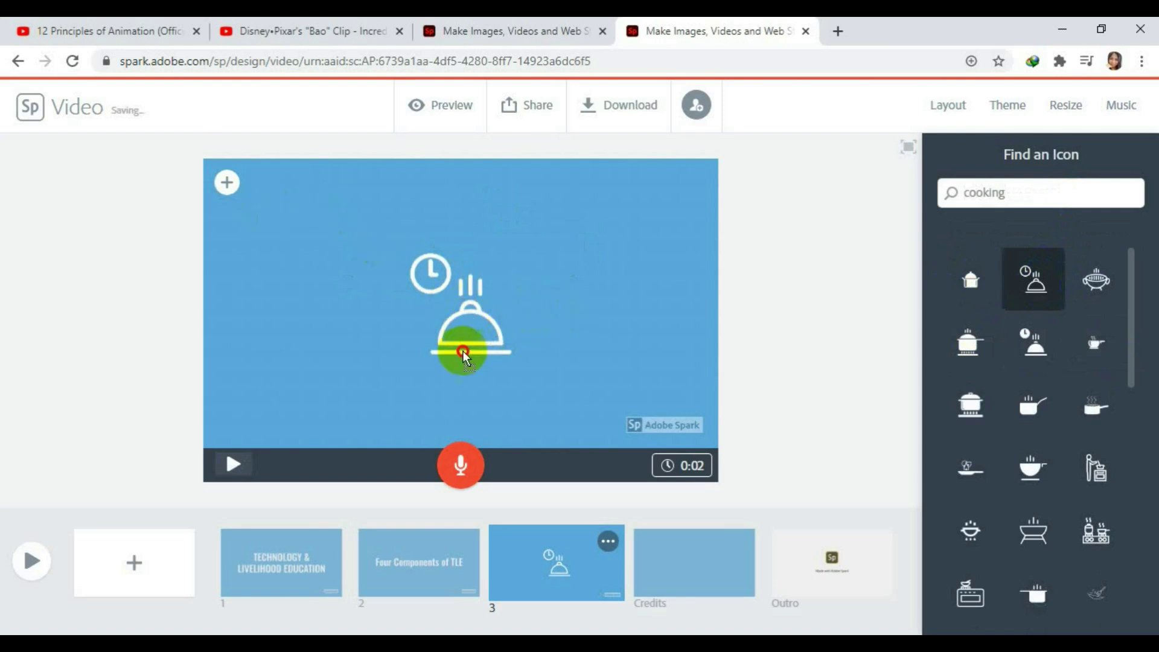
pyautogui.click(228, 184)
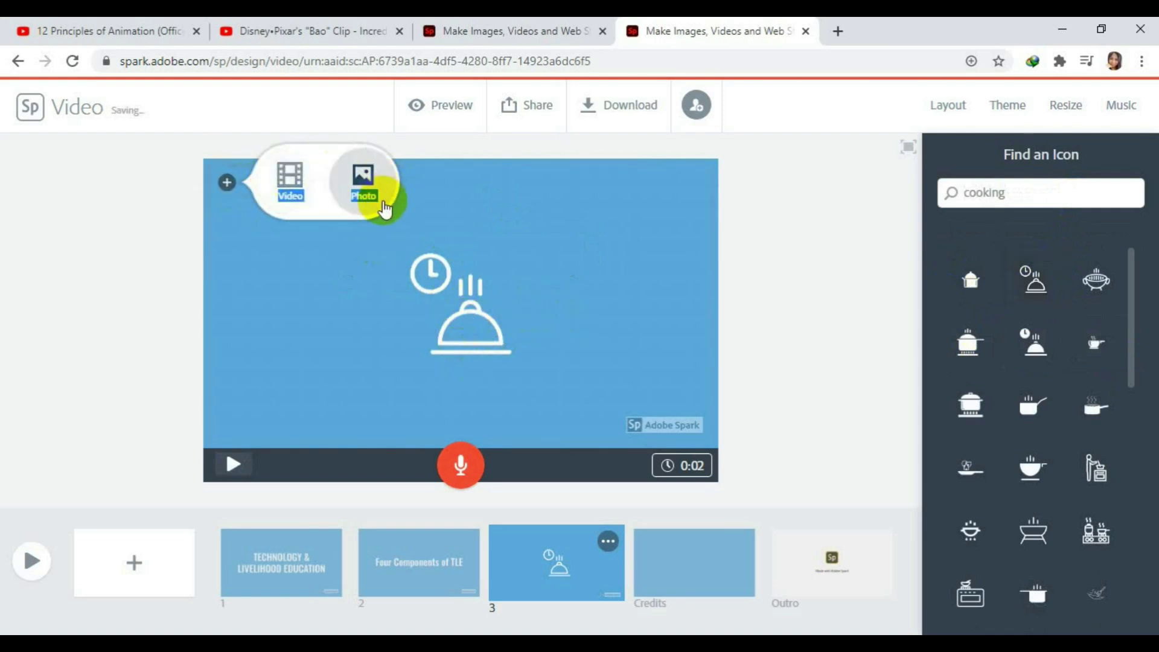
# Drag a free Unsplash 'cooking' photo onto slide 3 behind its icon.
pyautogui.click(287, 181)
pyautogui.click(365, 188)
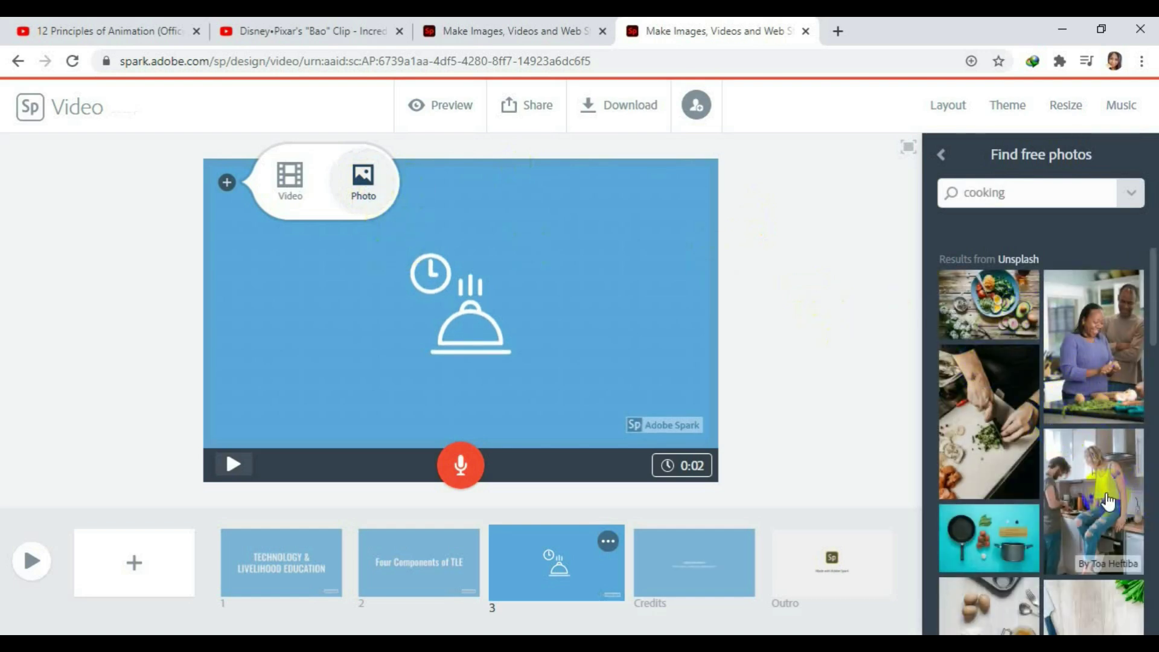
pyautogui.scroll(-2, 1108, 500)
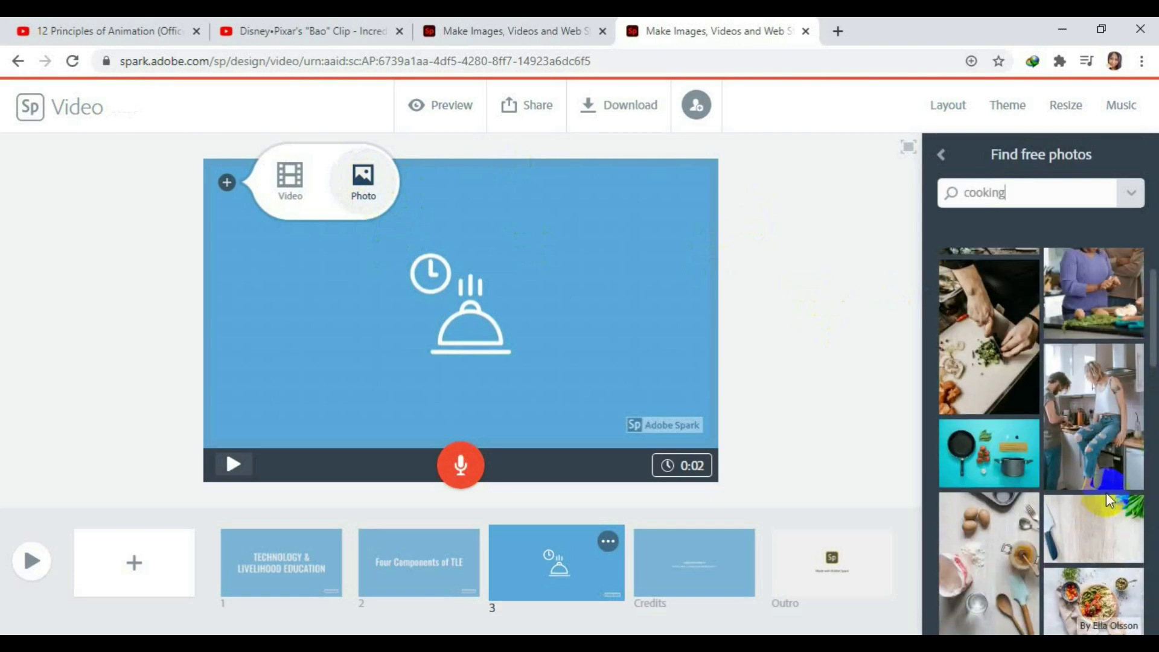
pyautogui.scroll(2, 1108, 500)
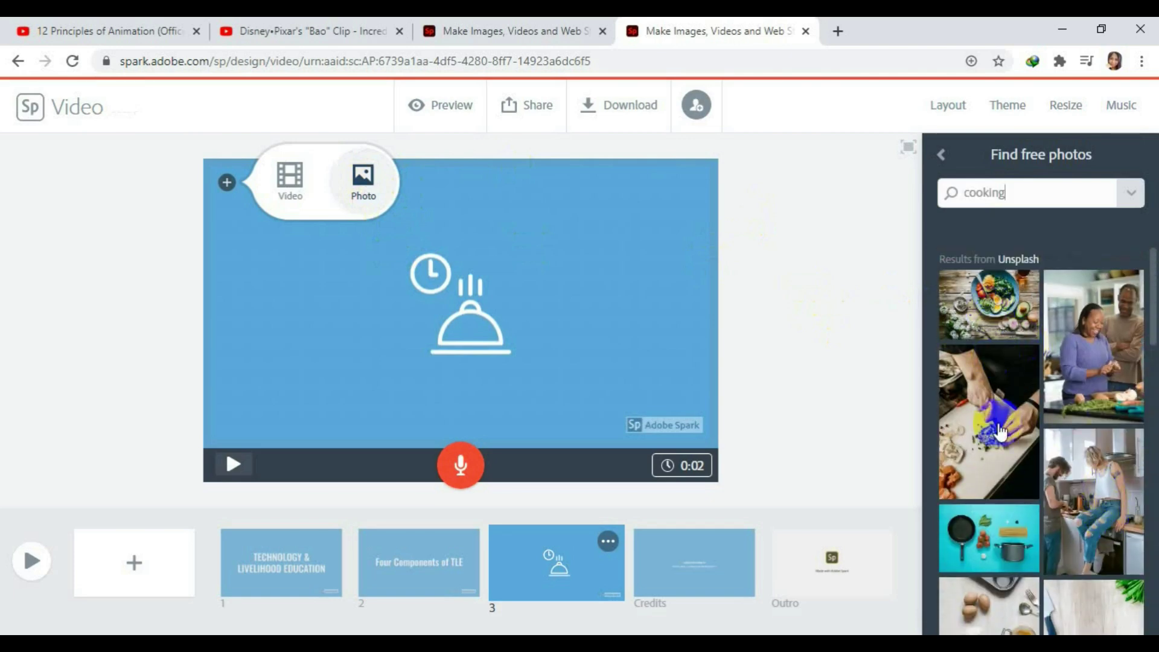
pyautogui.moveTo(999, 431); pyautogui.dragTo(646, 404)
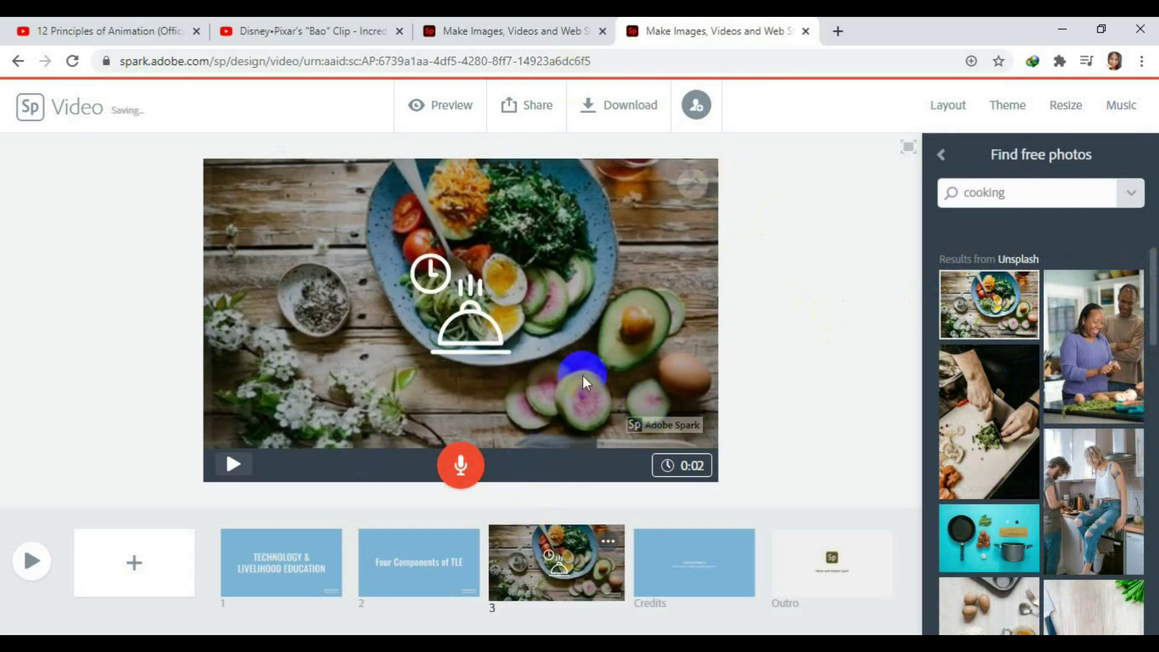
pyautogui.click(704, 574)
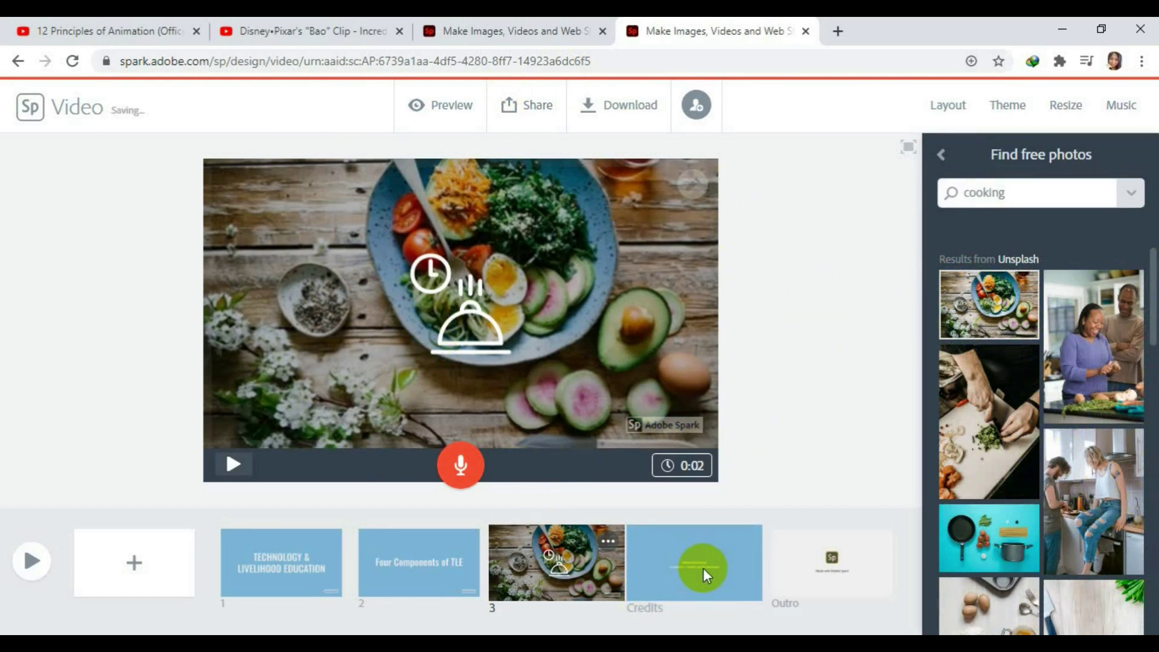
# Add slide 4 with the text 'Home Economics'.
pyautogui.click(133, 568)
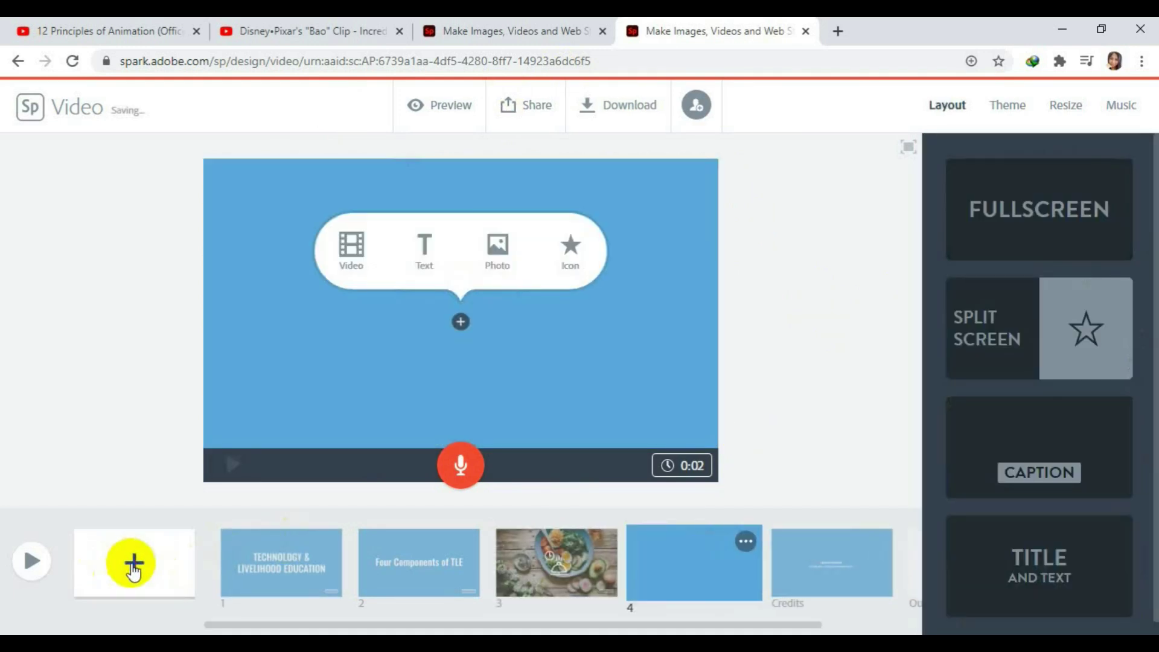
pyautogui.click(425, 253)
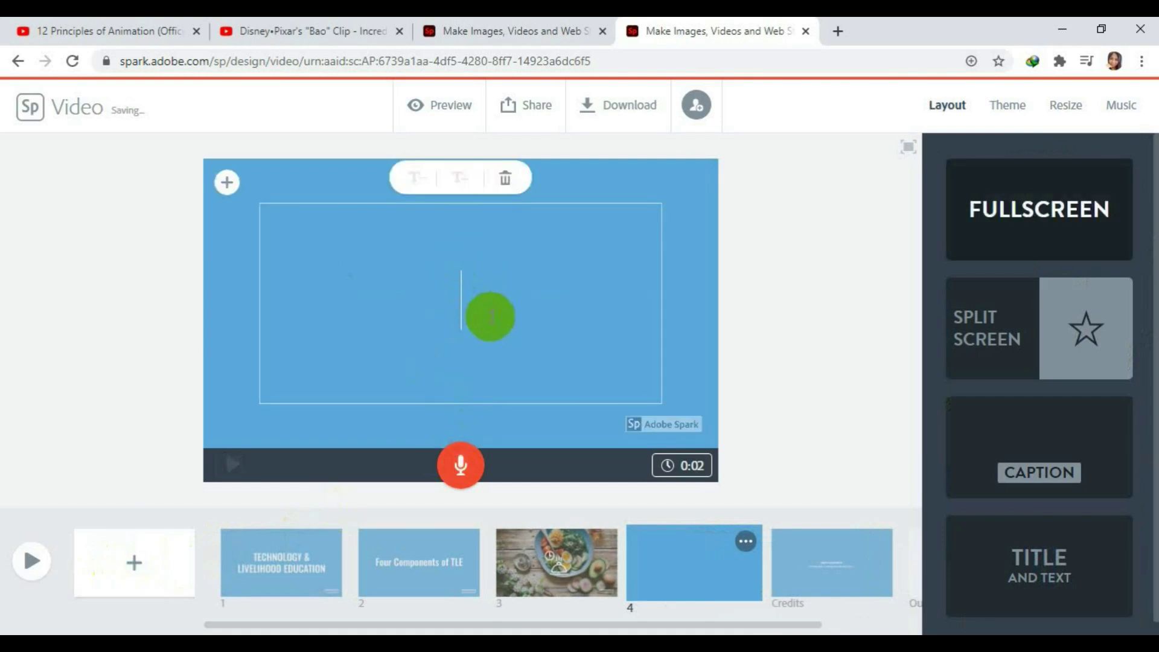
pyautogui.write('H')
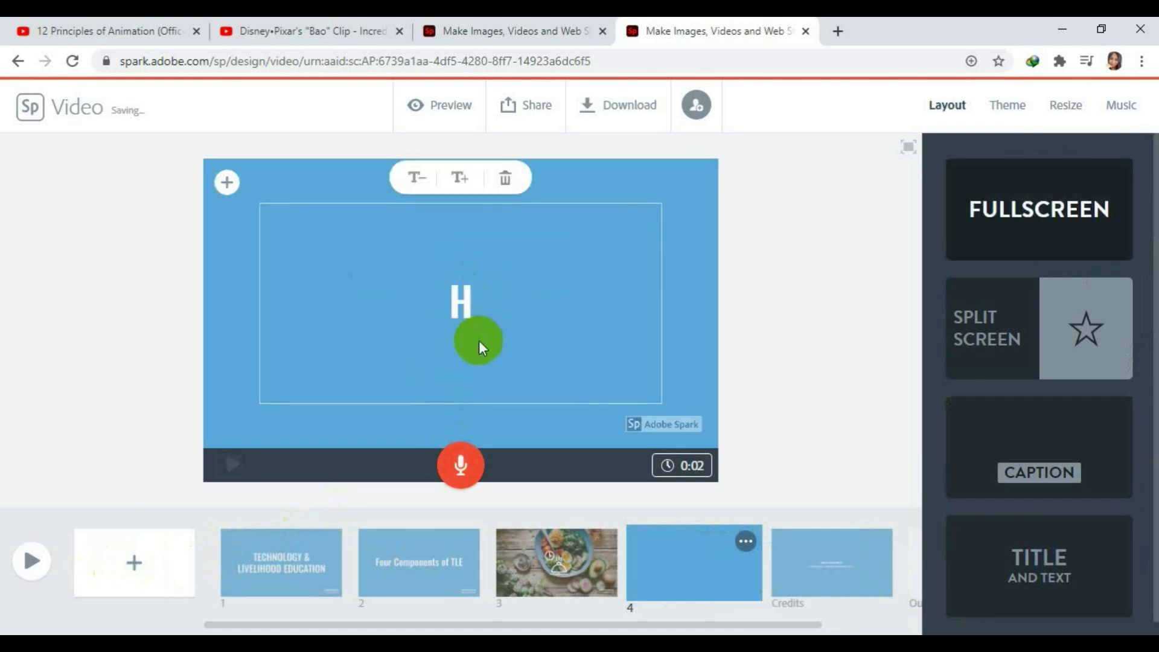
pyautogui.write('ome ')
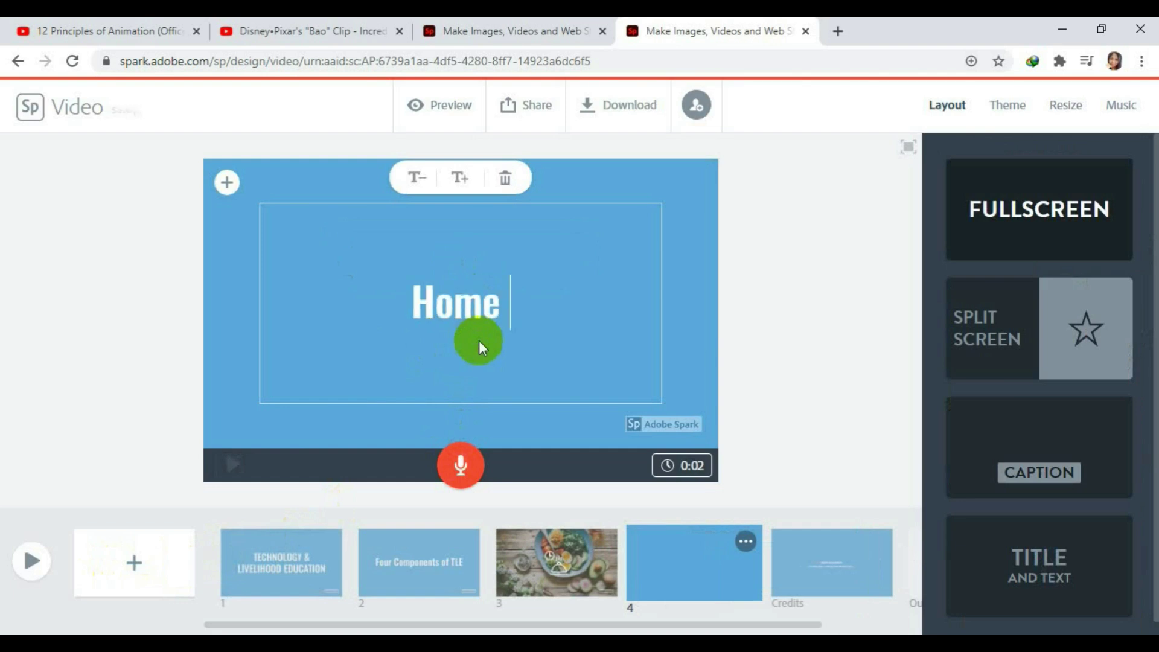
pyautogui.write('Eco')
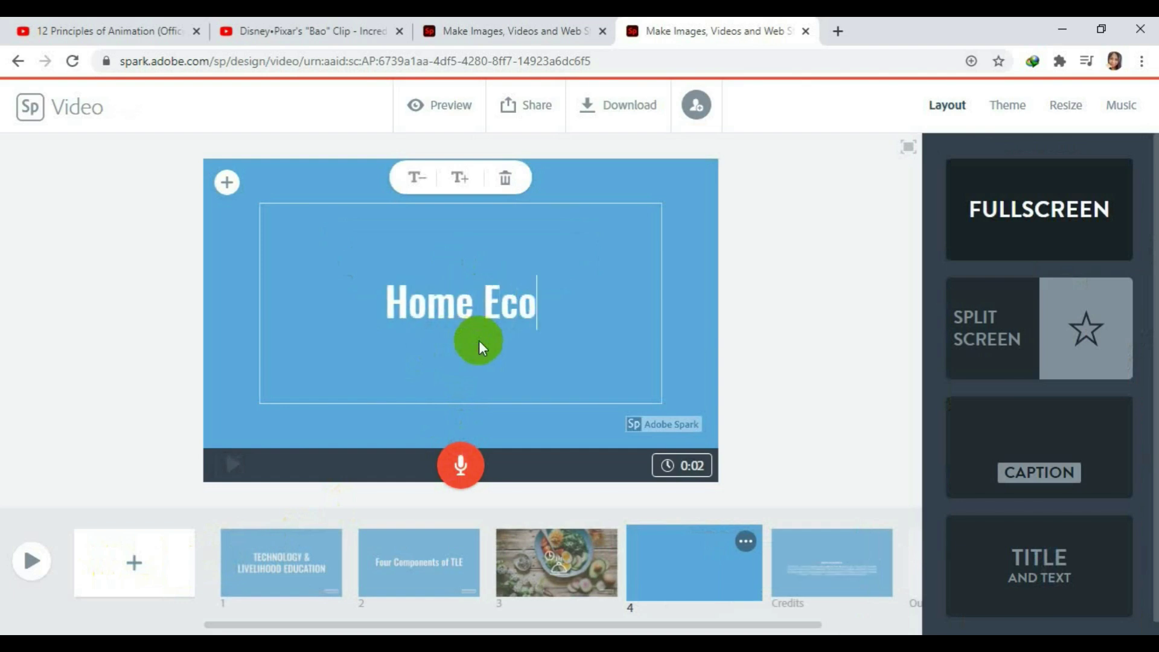
pyautogui.write('nomics')
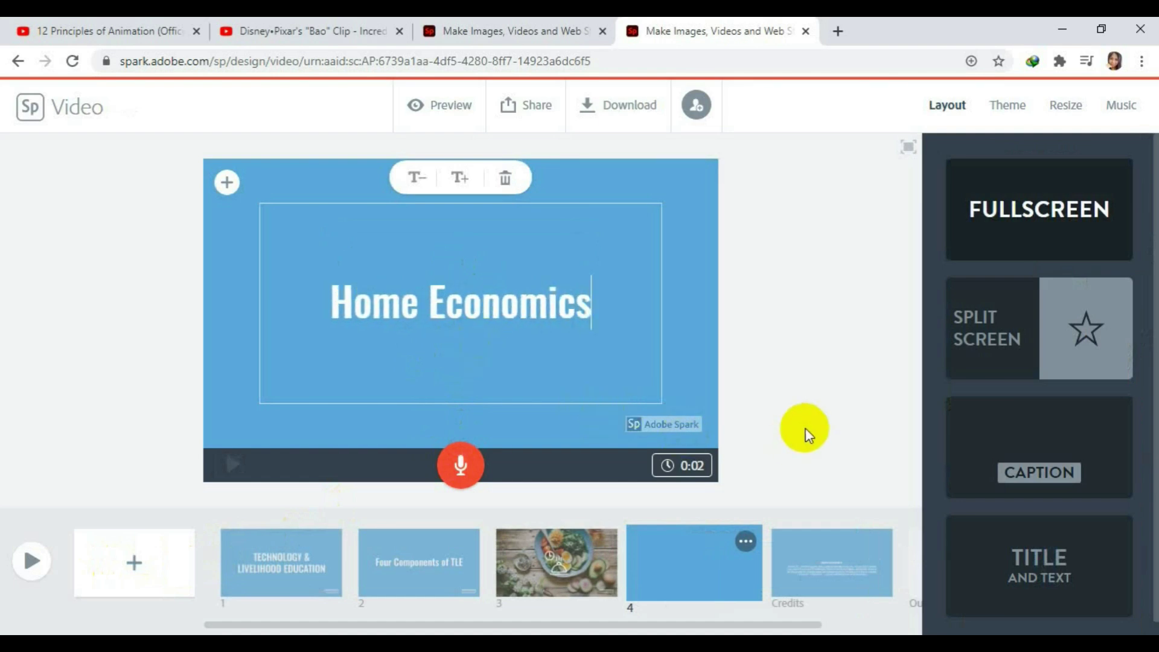
pyautogui.click(809, 435)
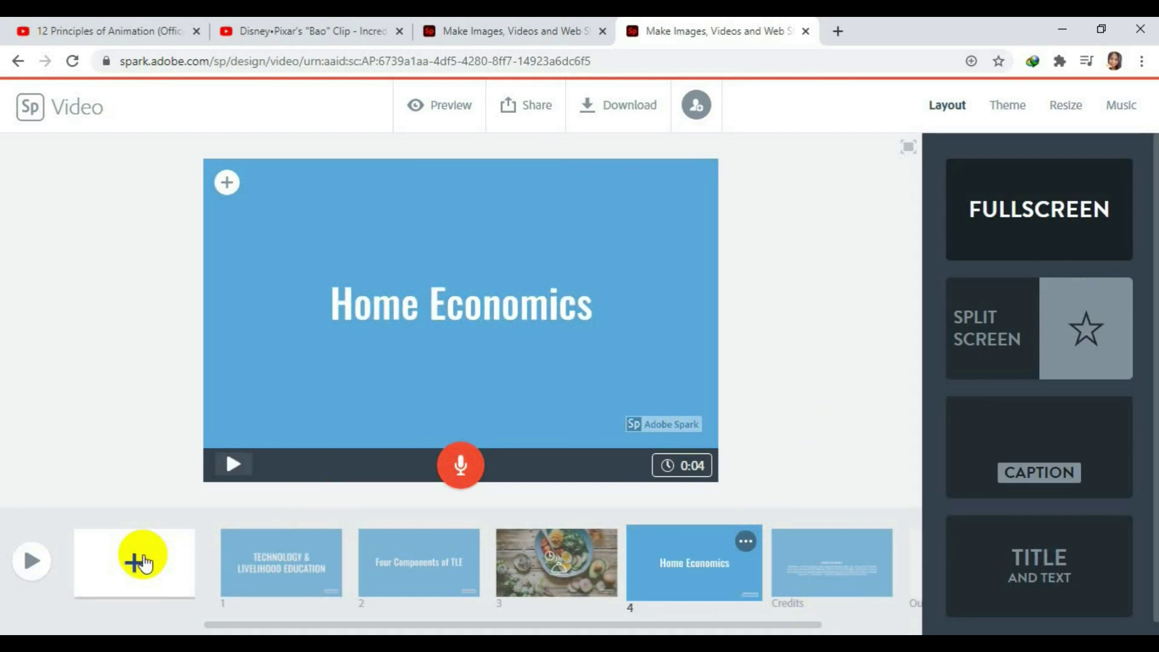
pyautogui.click(1023, 454)
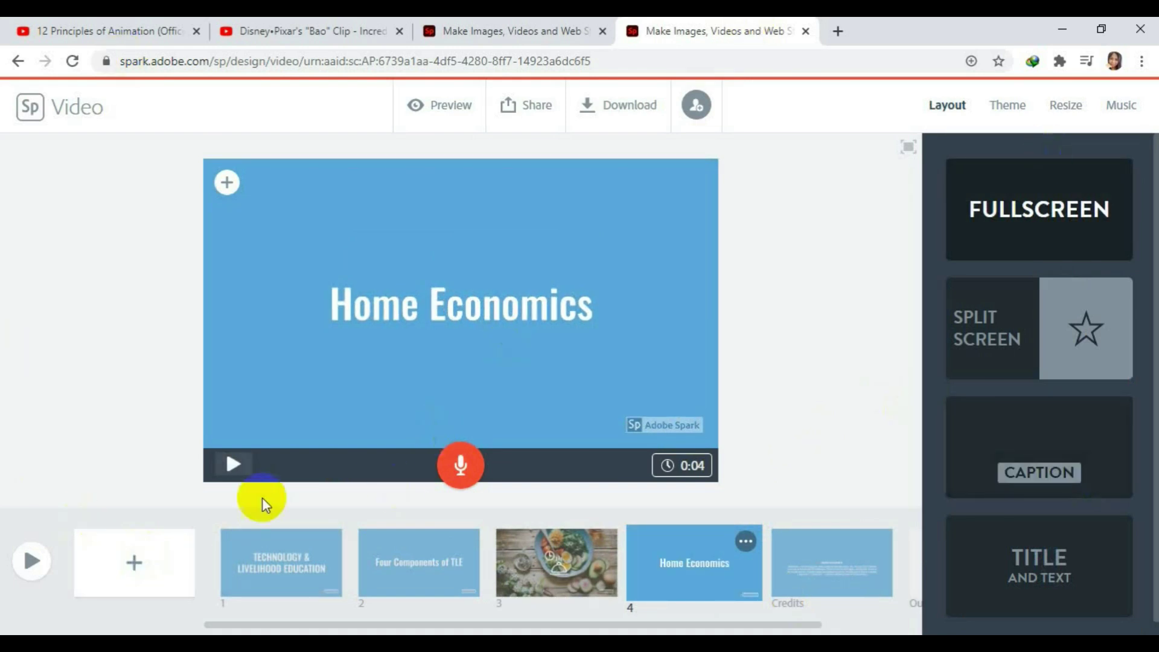
# Add slide 5 and upload the bpp pastry photo from the TLE > he folder.
pyautogui.click(138, 565)
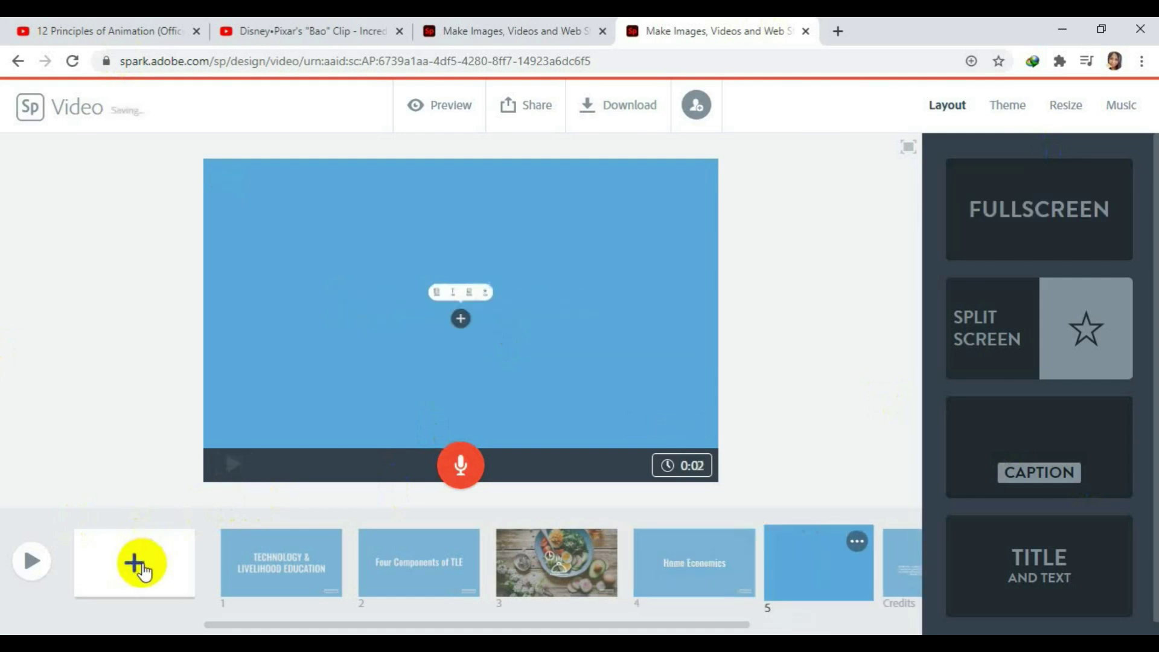
pyautogui.click(1073, 378)
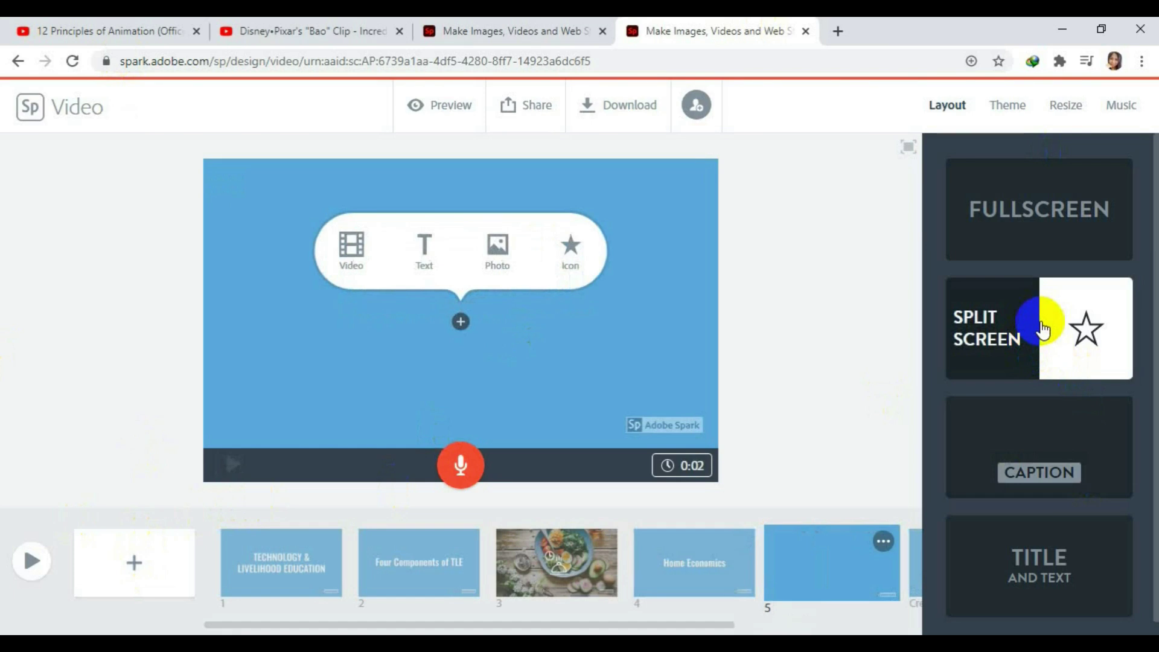
pyautogui.click(497, 256)
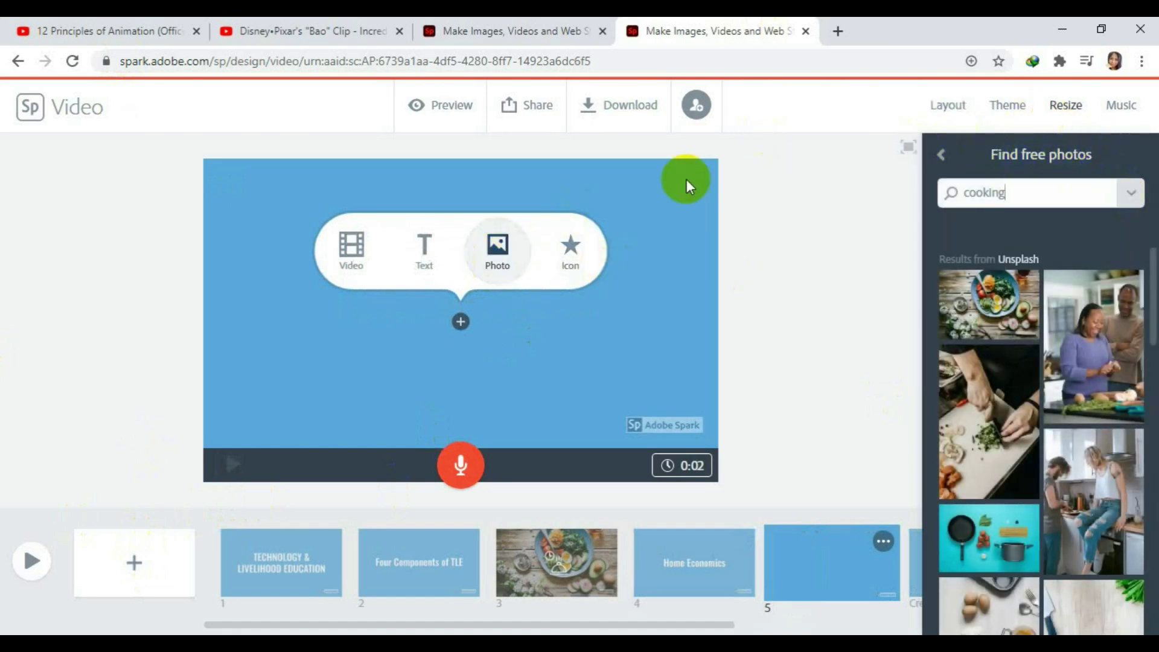
pyautogui.click(497, 247)
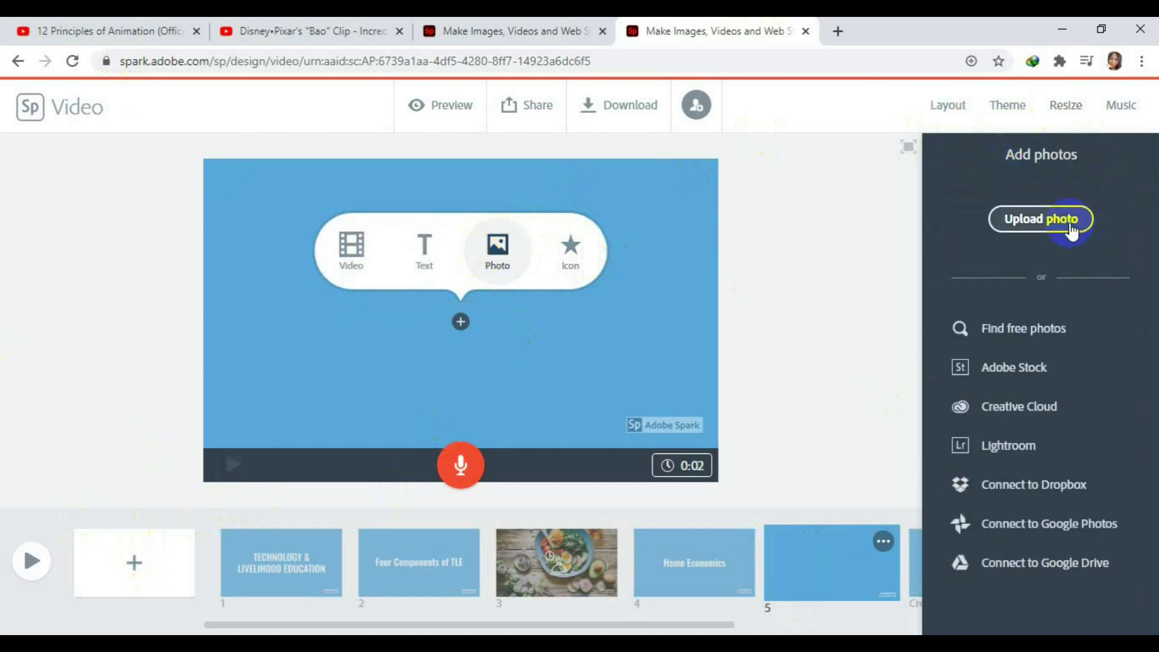
pyautogui.click(1069, 228)
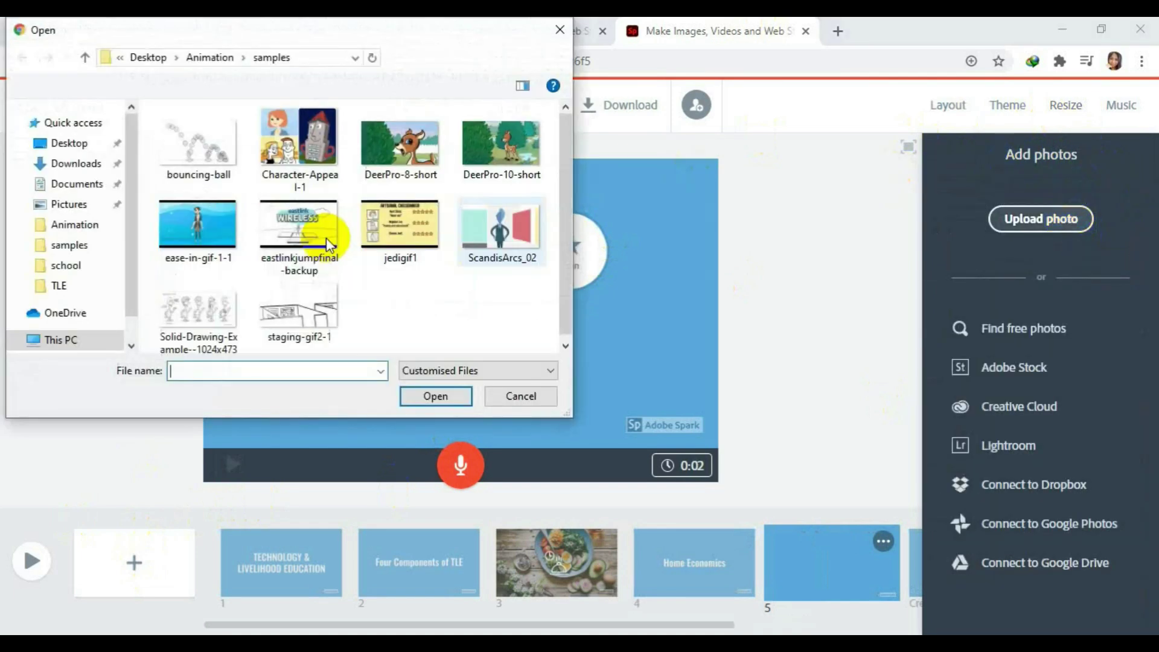
pyautogui.click(67, 286)
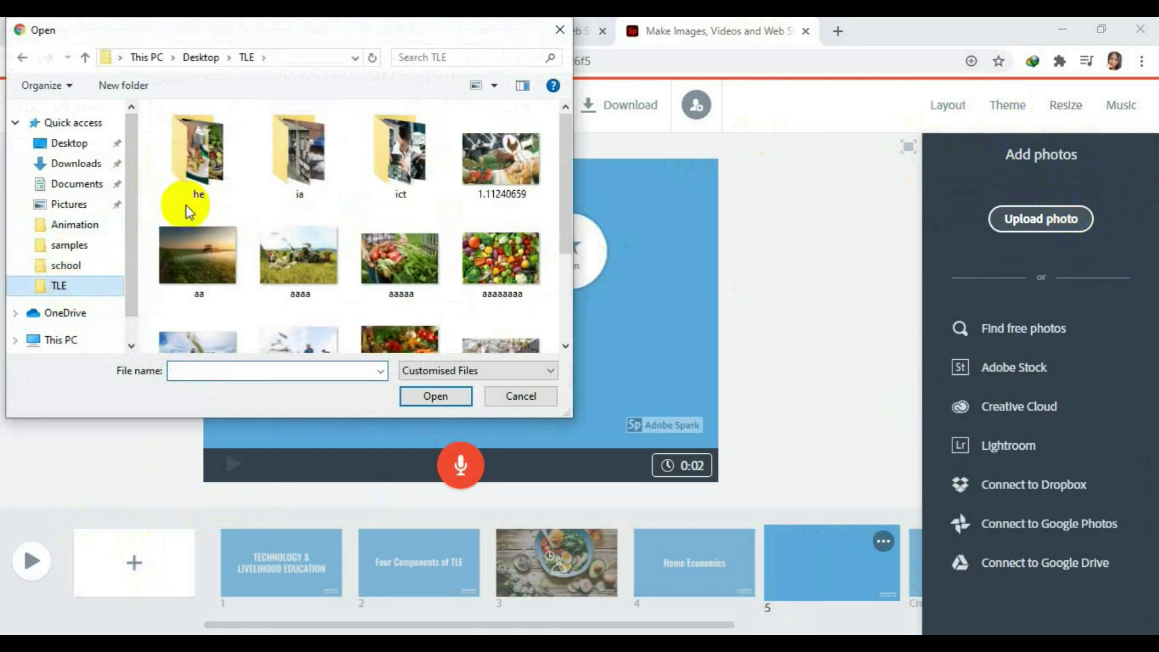
pyautogui.doubleClick(213, 166)
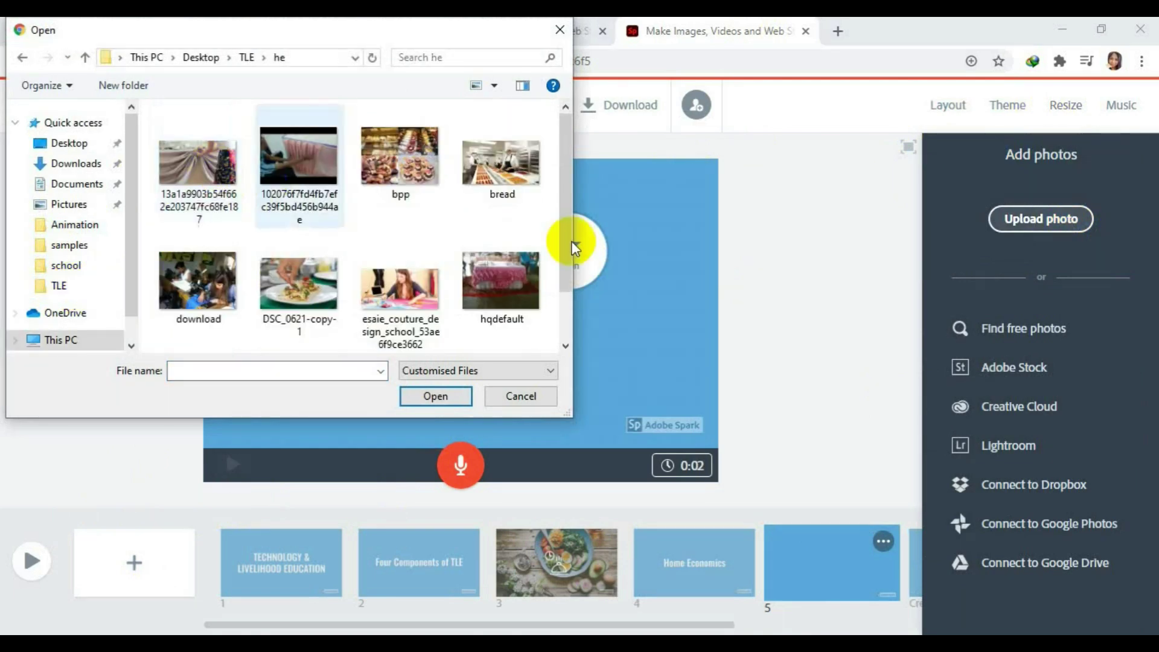
pyautogui.click(426, 143)
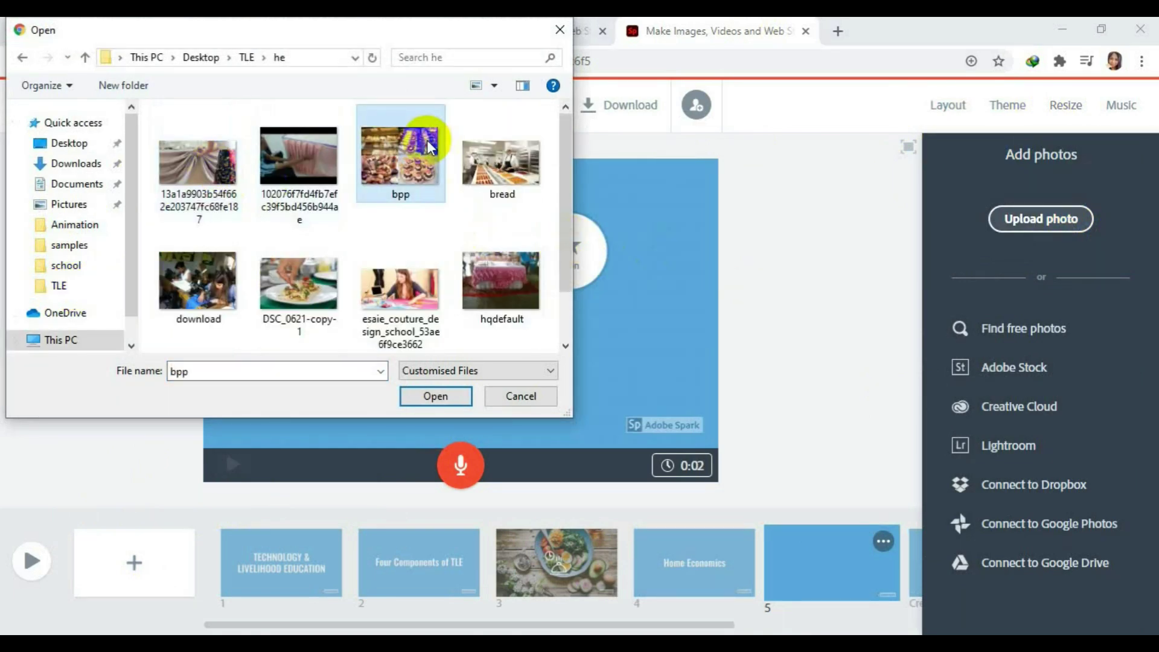
pyautogui.click(431, 310)
pyautogui.click(443, 183)
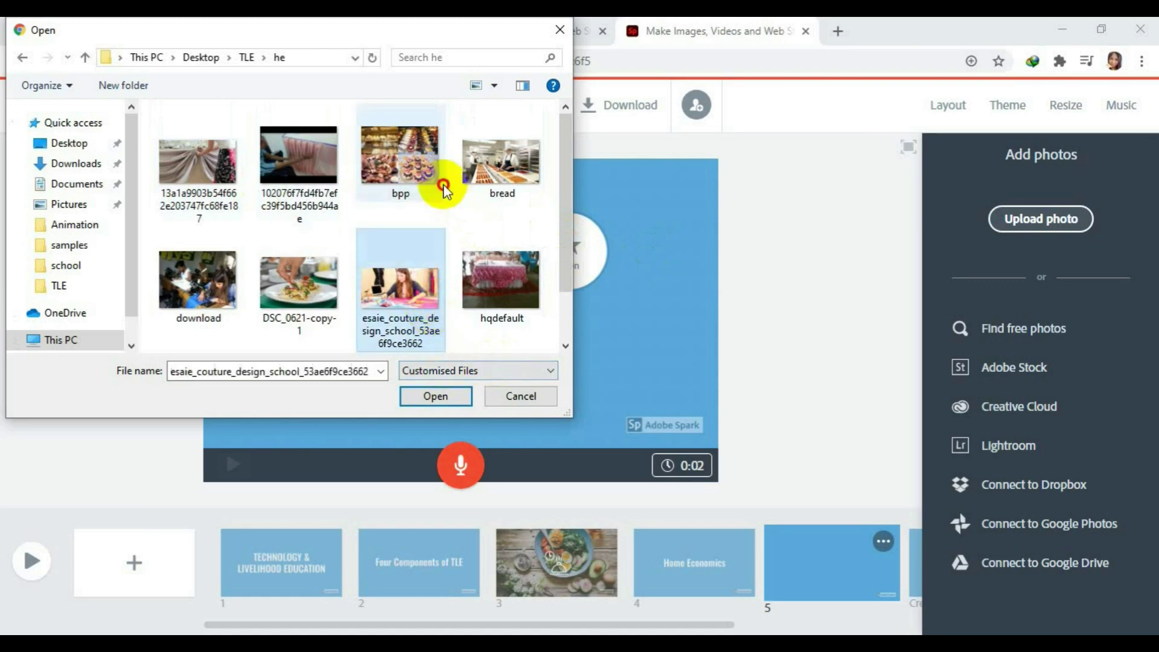
pyautogui.click(448, 390)
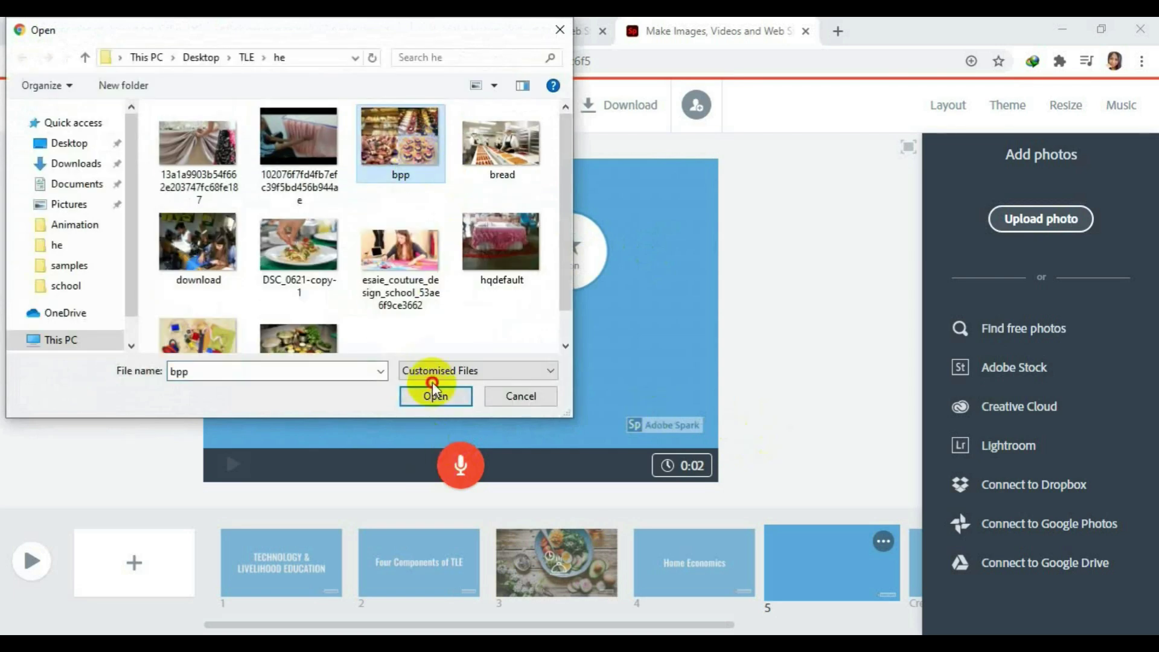
pyautogui.click(433, 392)
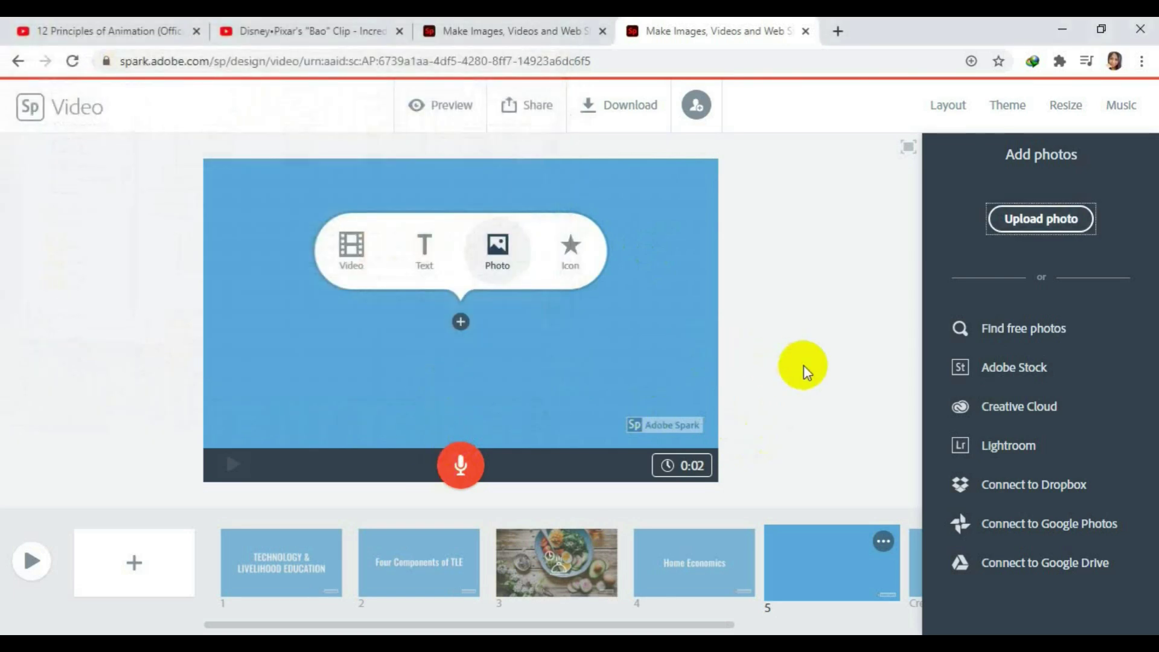
pyautogui.click(461, 407)
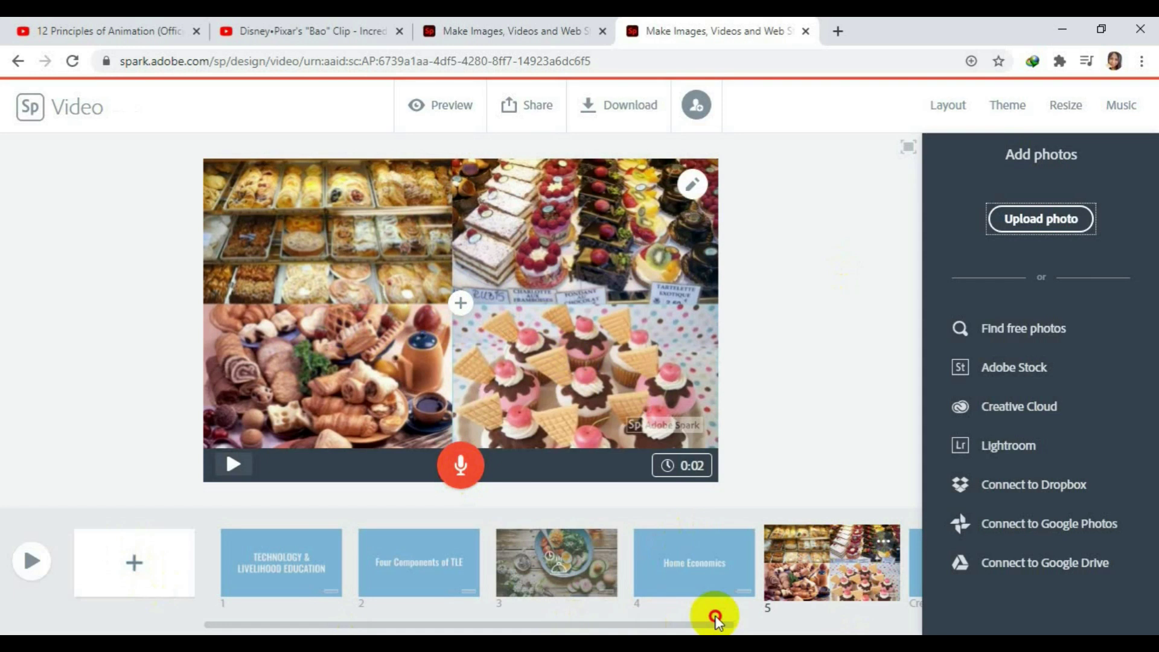
# Add a blank slide 6 and bring up its photo options.
pyautogui.click(802, 625)
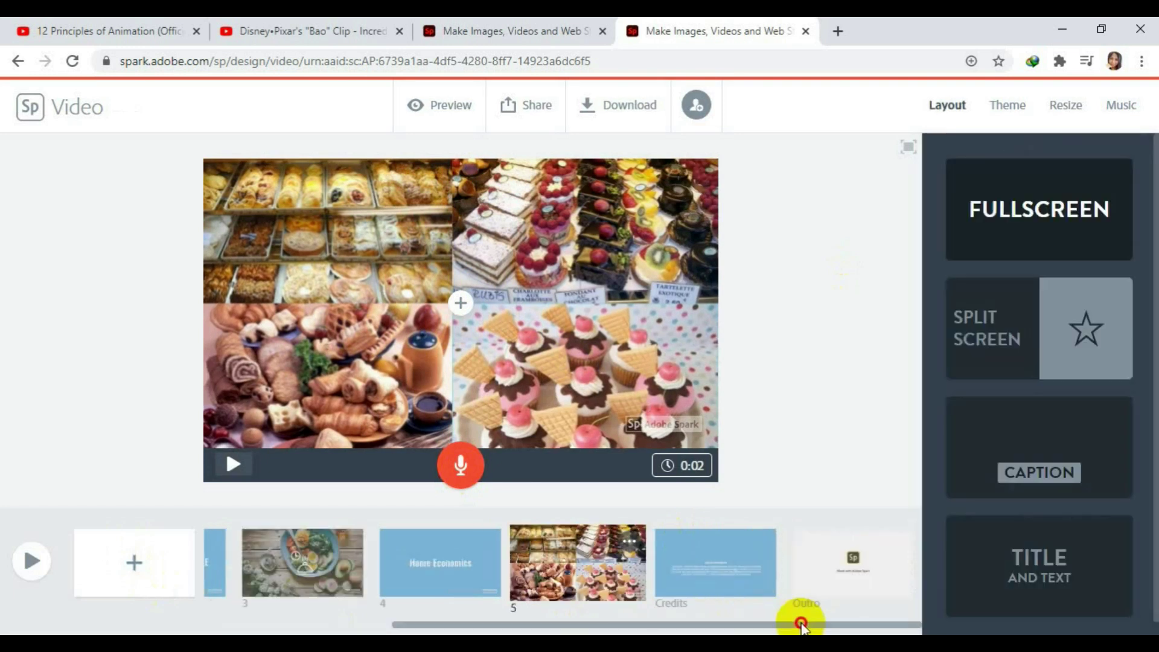
pyautogui.click(134, 563)
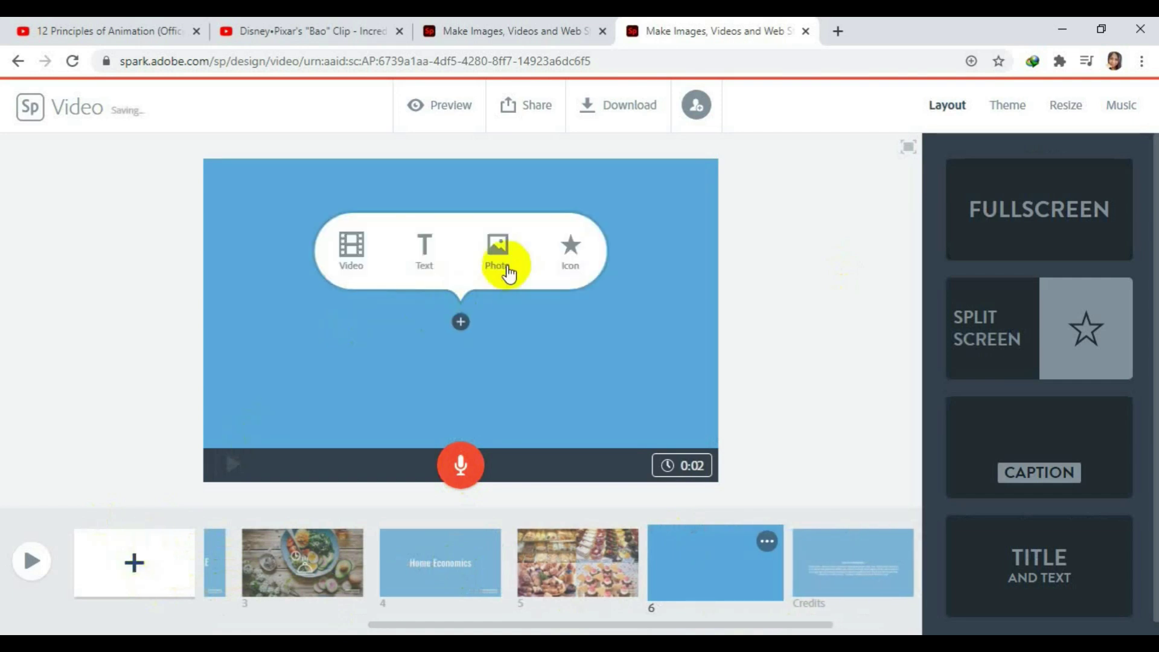
pyautogui.click(506, 258)
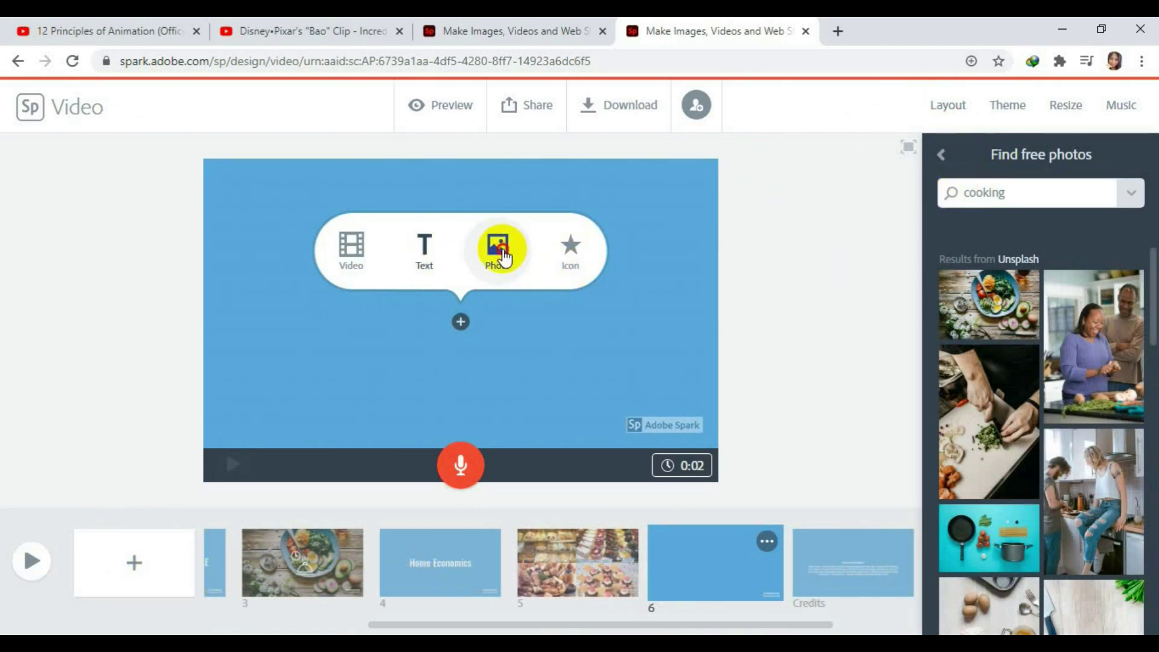
# Upload the 'unnamed' spices-and-cooking-tools photo from the he folder onto slide 6.
pyautogui.click(940, 154)
pyautogui.click(1033, 218)
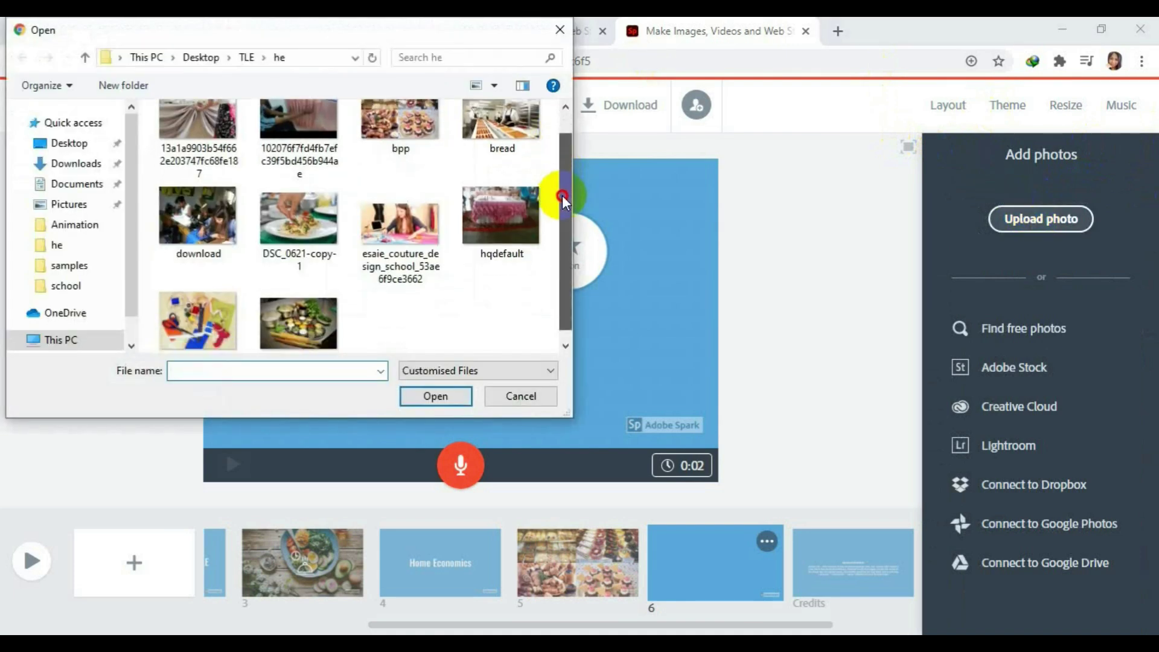
pyautogui.scroll(-2, 562, 194)
pyautogui.click(289, 306)
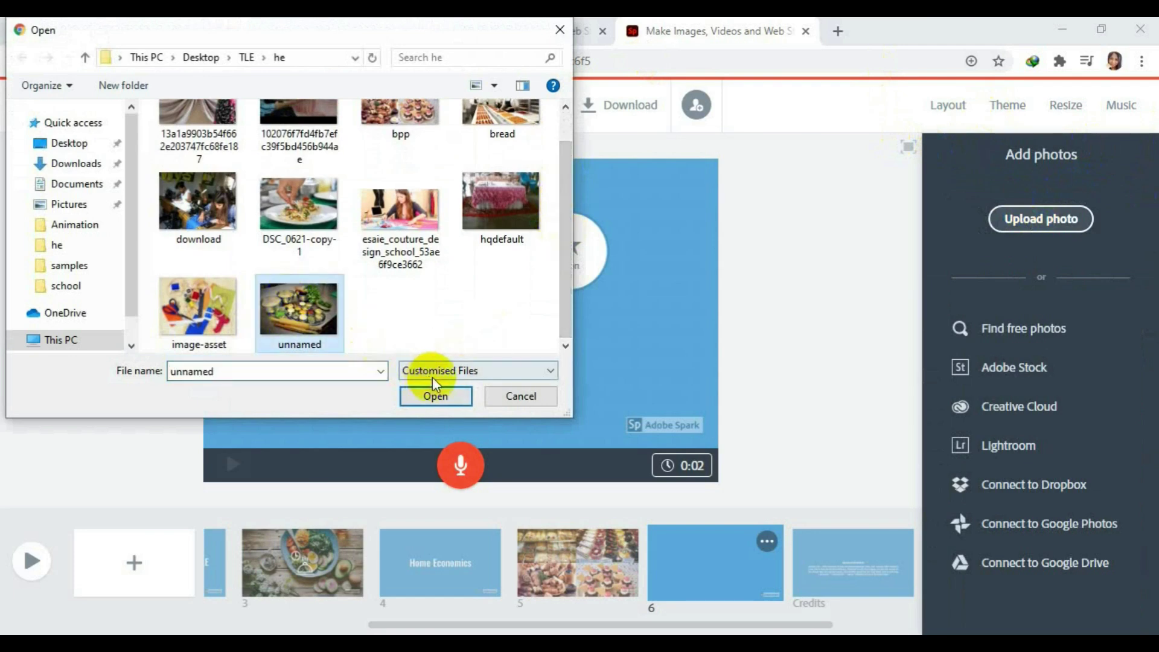
pyautogui.click(436, 396)
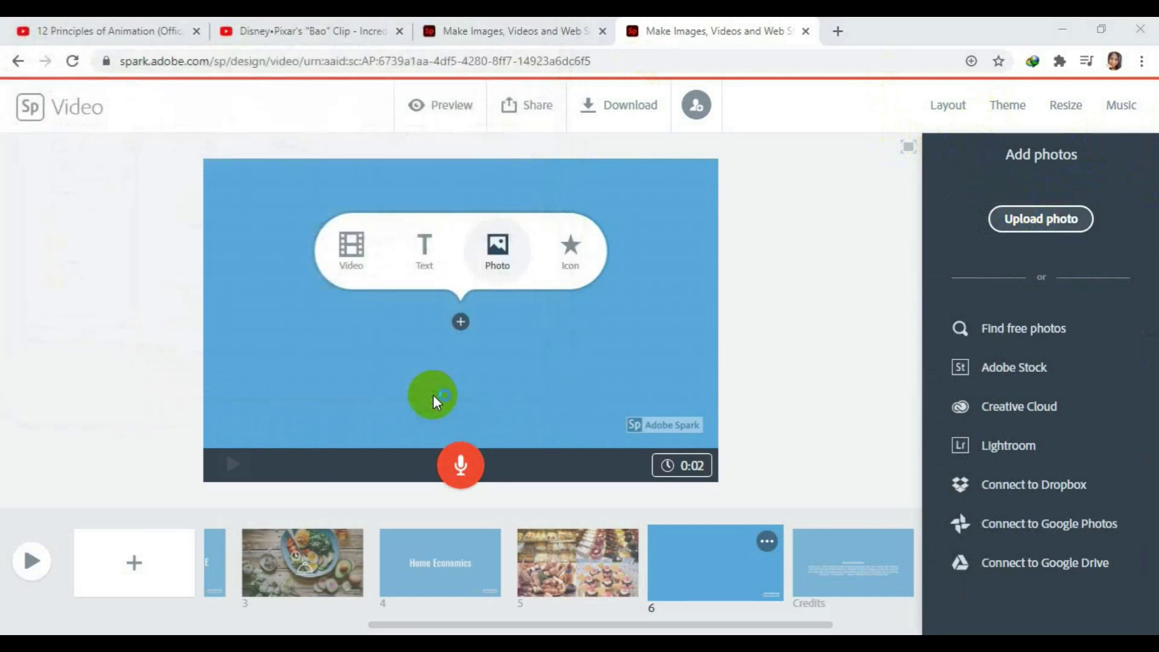
pyautogui.click(433, 395)
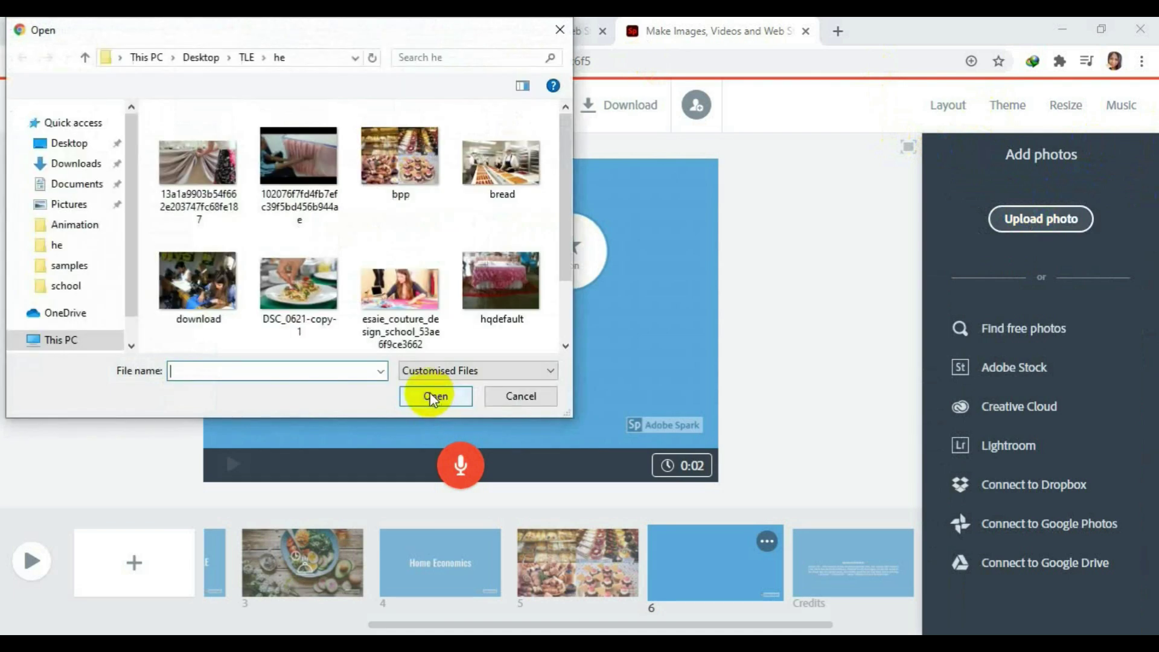
pyautogui.scroll(-2, 566, 232)
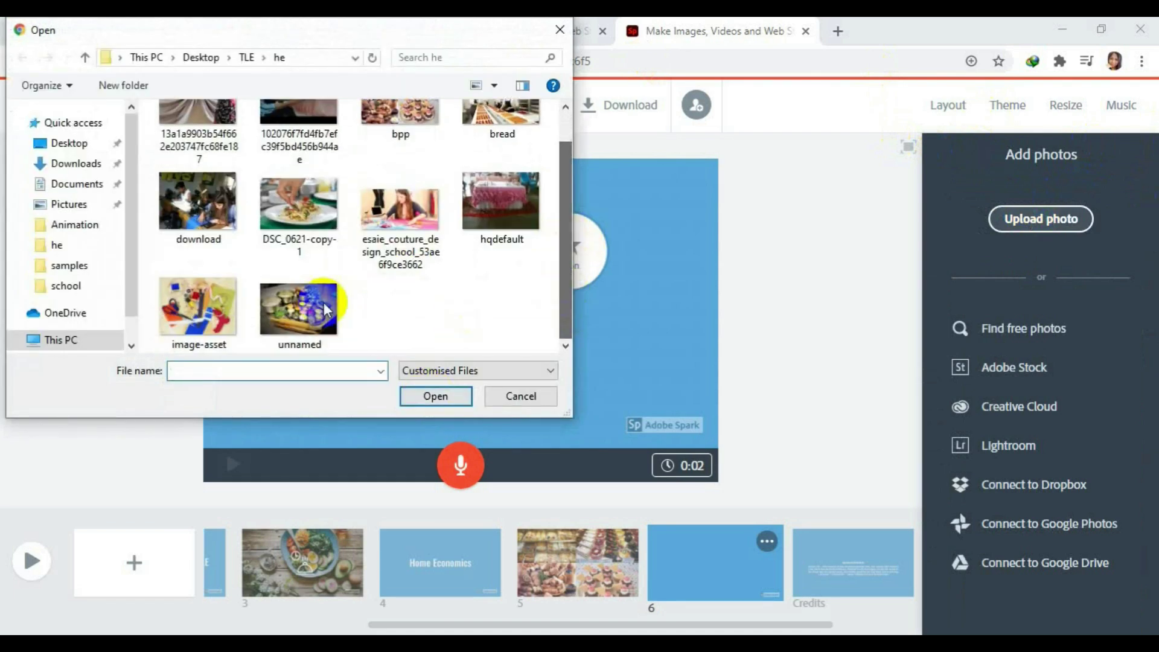
pyautogui.click(323, 303)
pyautogui.click(457, 396)
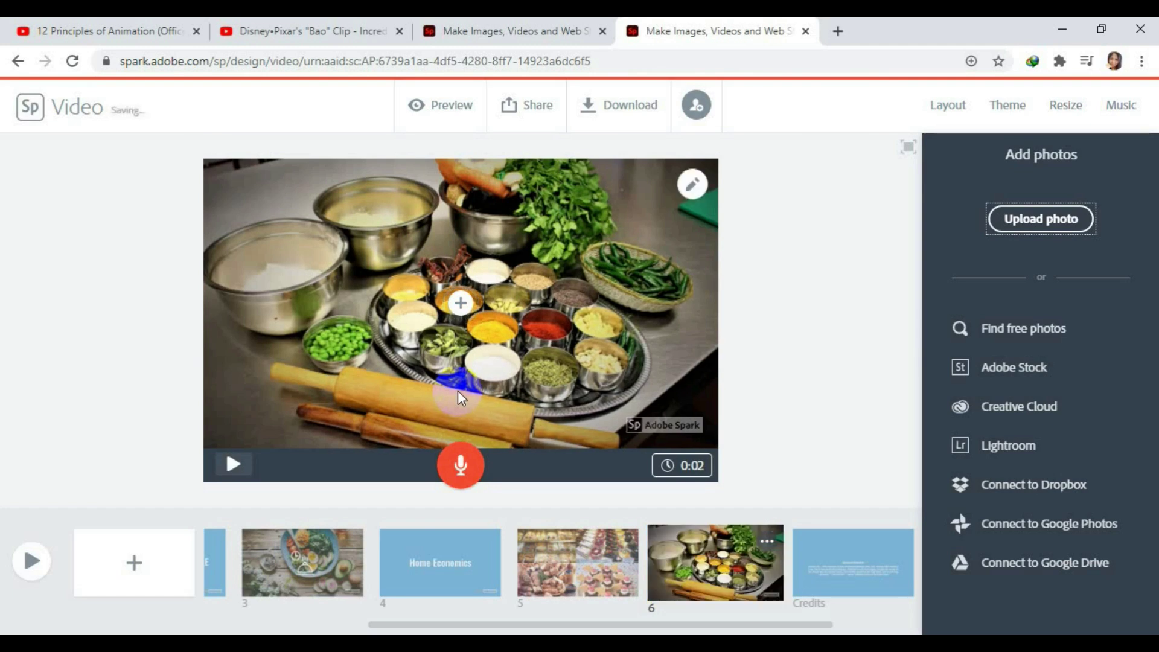
# Add a blank slide 7 and place a computer icon found by searching 'computer'.
pyautogui.click(133, 567)
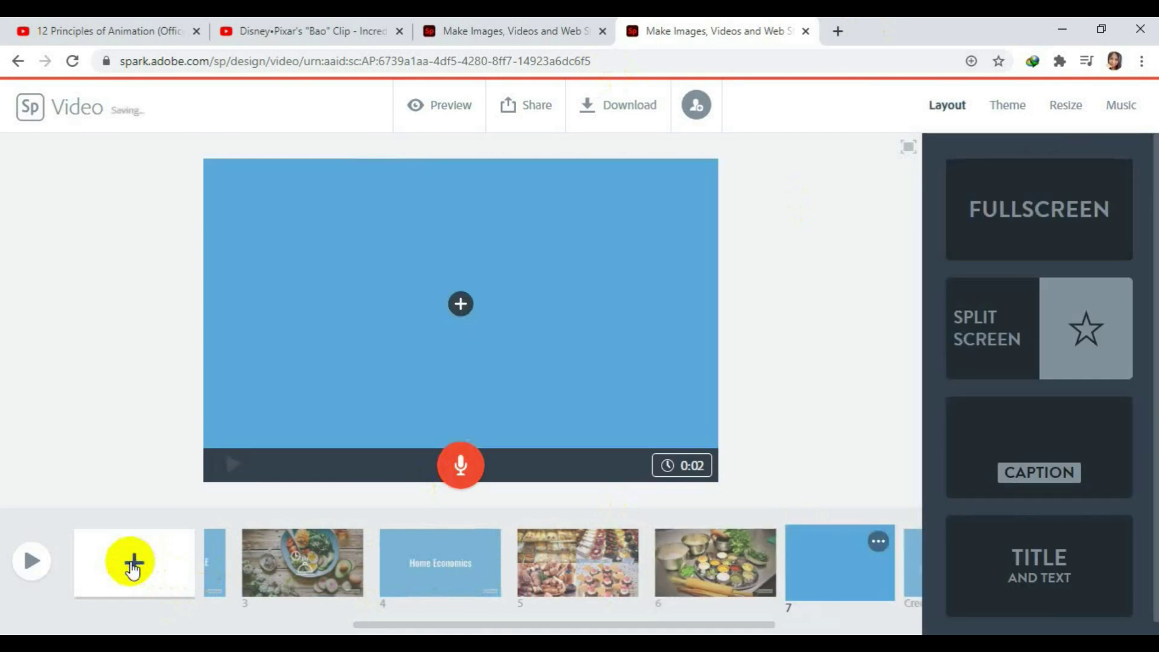
pyautogui.click(572, 248)
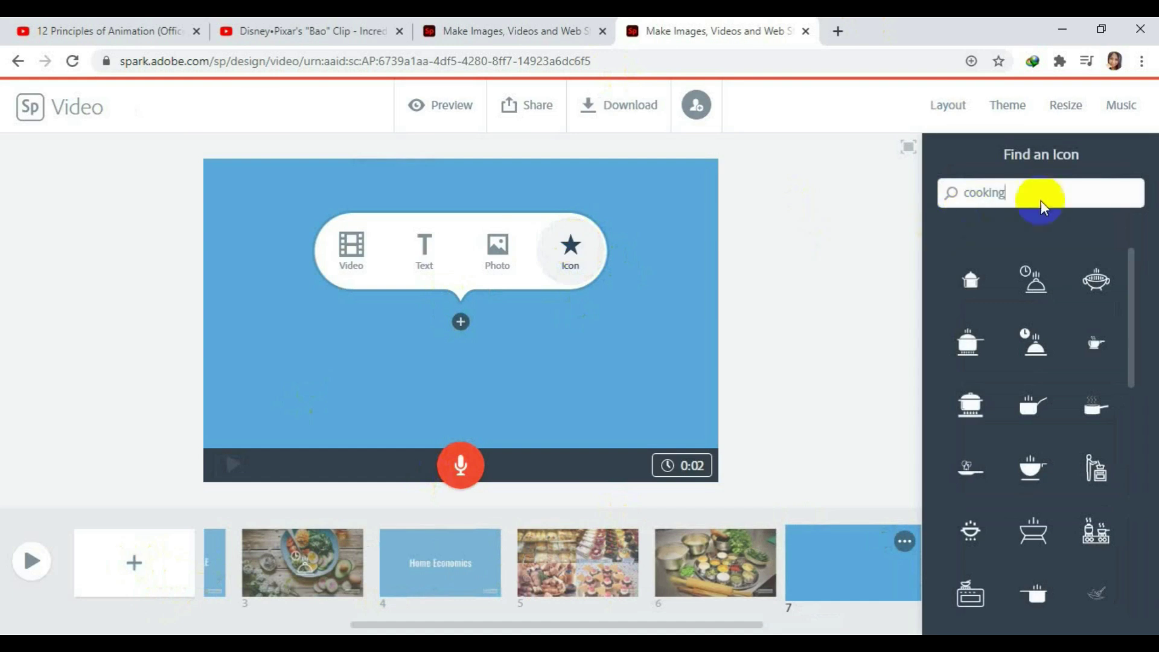
pyautogui.moveTo(1017, 192); pyautogui.dragTo(911, 223)
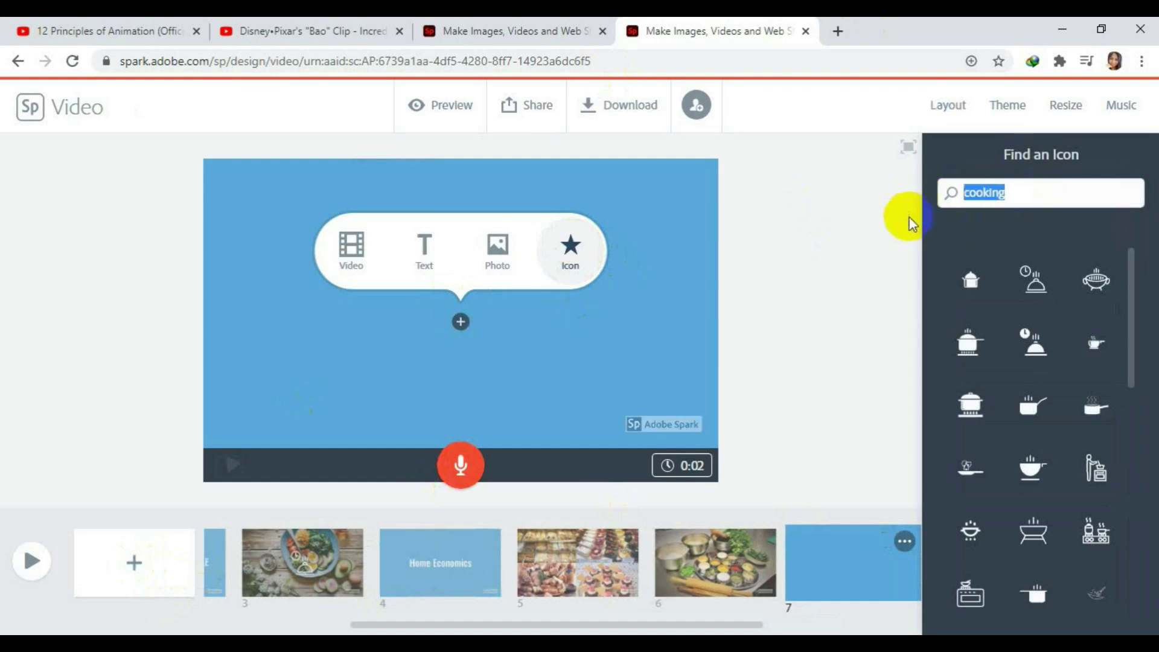
pyautogui.write('computer')
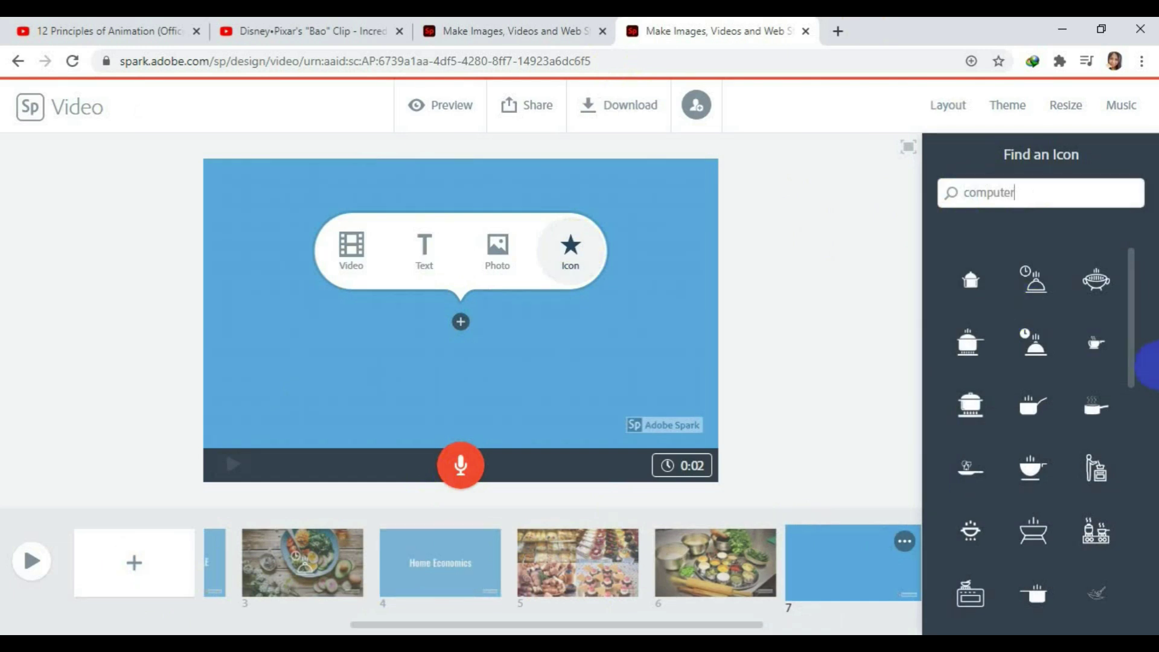
pyautogui.press('Return')
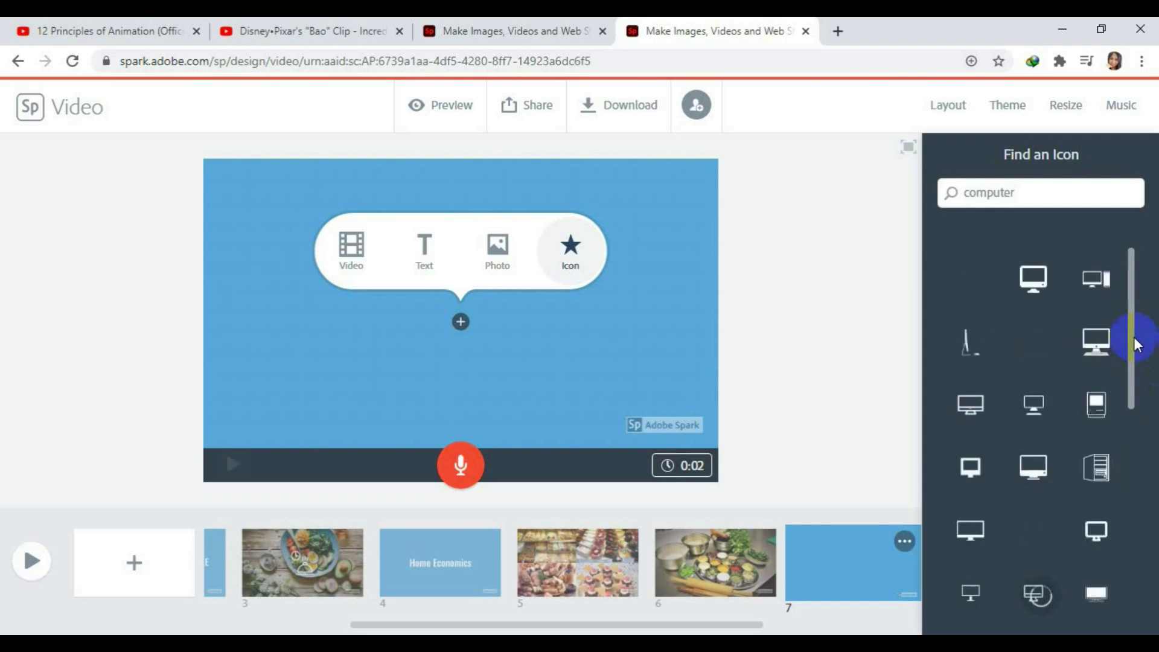
pyautogui.click(1096, 345)
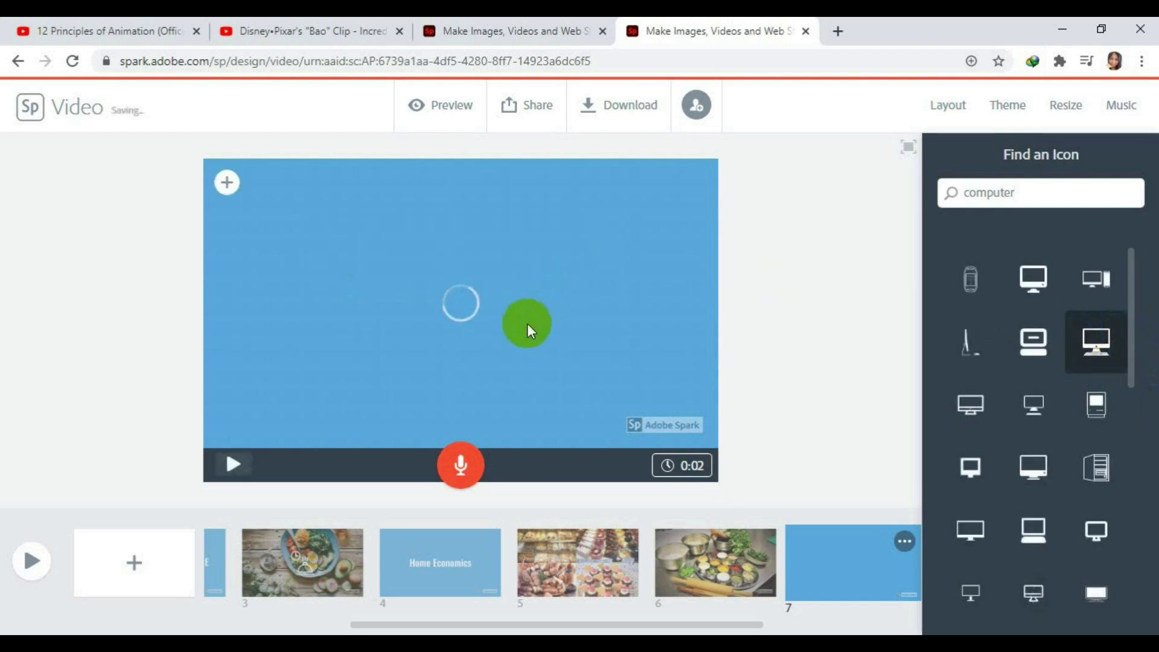
# Add the keyboard stock photo from a 'computer' photo search to slide 7.
pyautogui.click(227, 182)
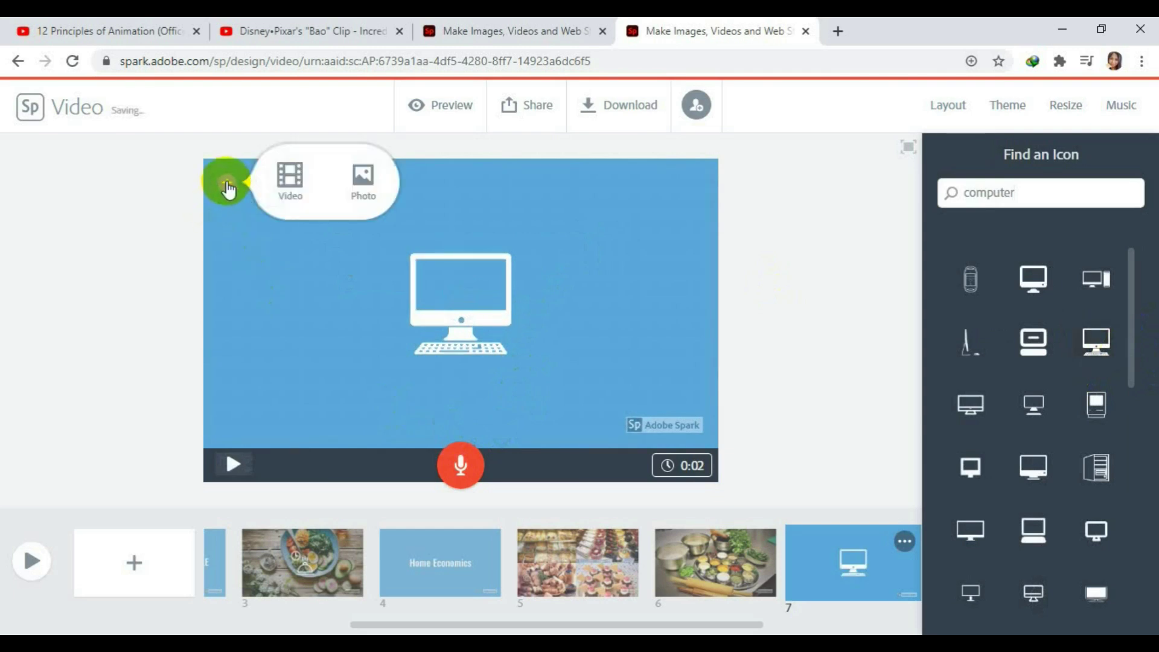
pyautogui.click(364, 180)
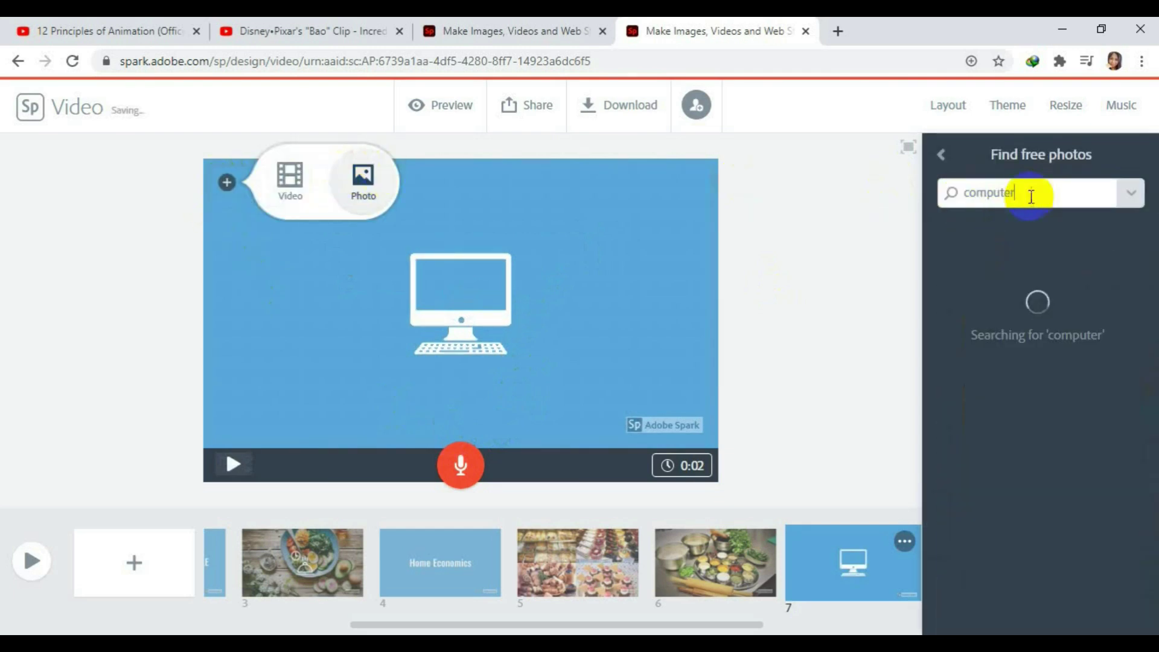
pyautogui.click(1029, 196)
pyautogui.moveTo(1030, 196); pyautogui.dragTo(934, 194)
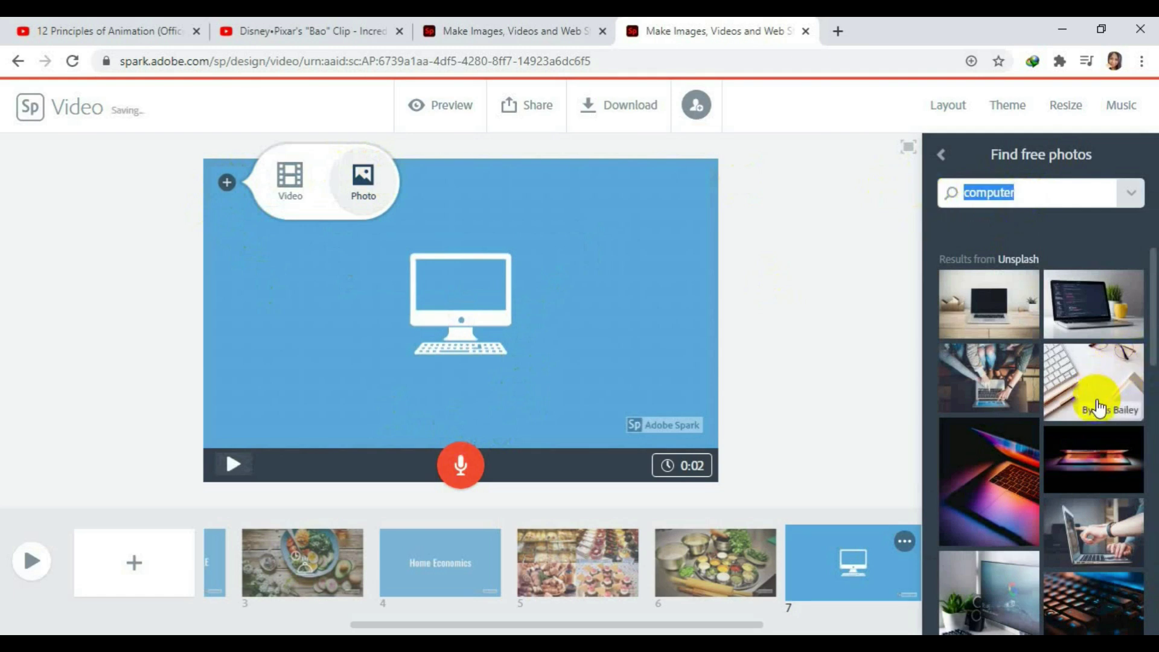
pyautogui.click(1098, 379)
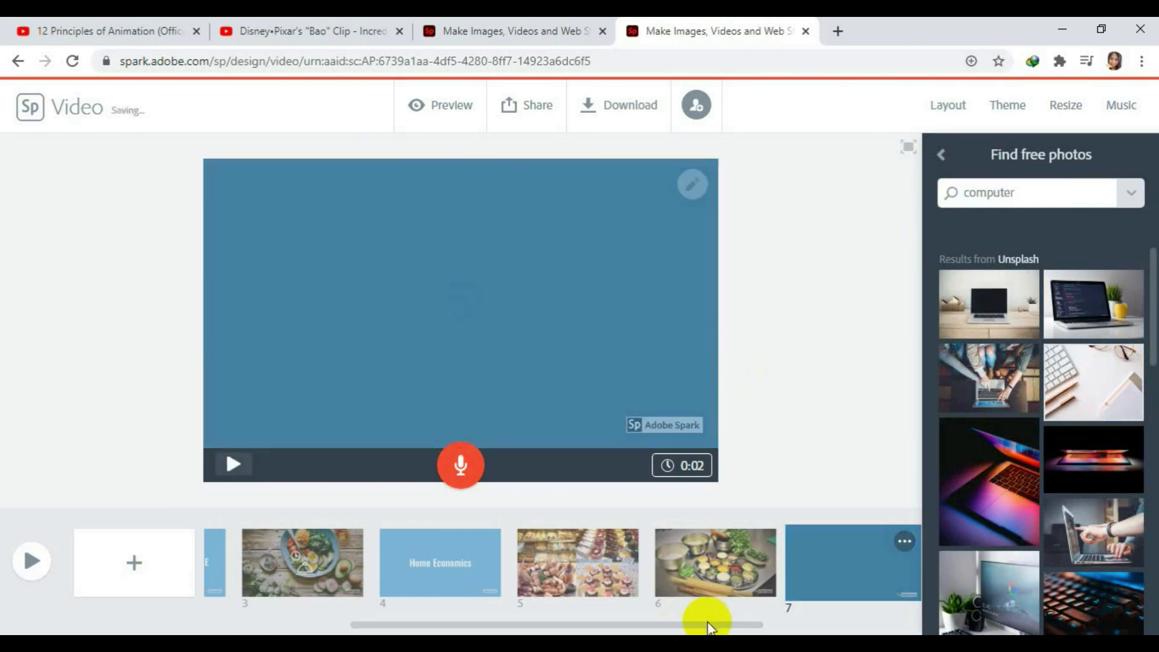
pyautogui.moveTo(711, 621); pyautogui.dragTo(845, 623)
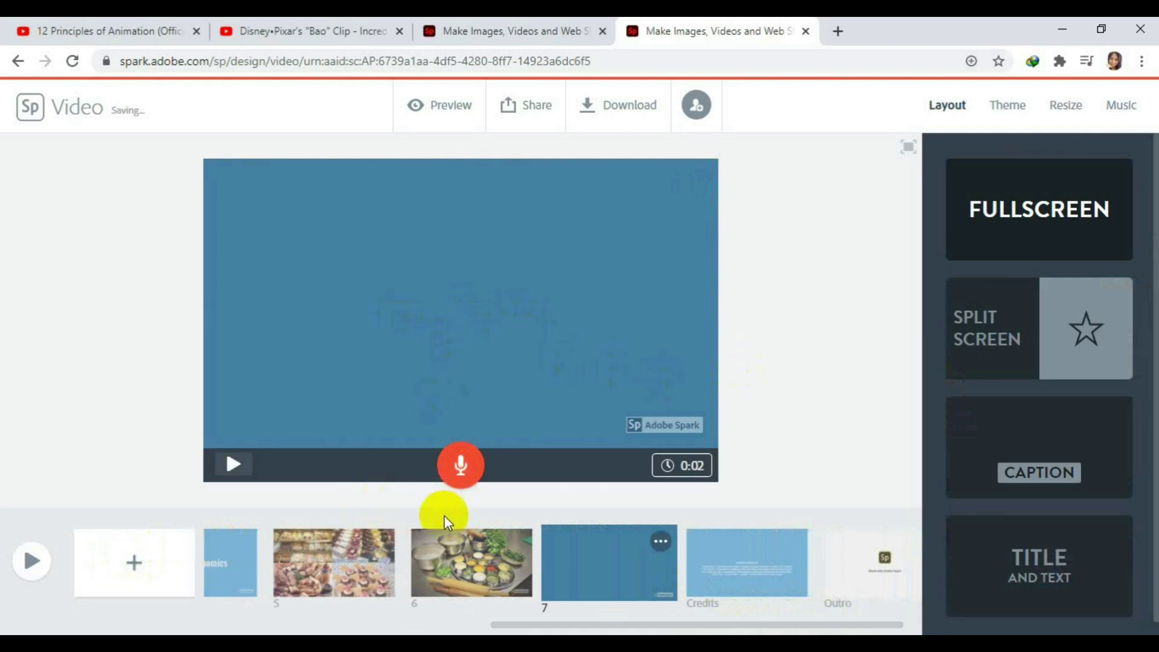
# Create slide 8 with the text 'Information Communication Technology', lasting 4 seconds.
pyautogui.click(139, 563)
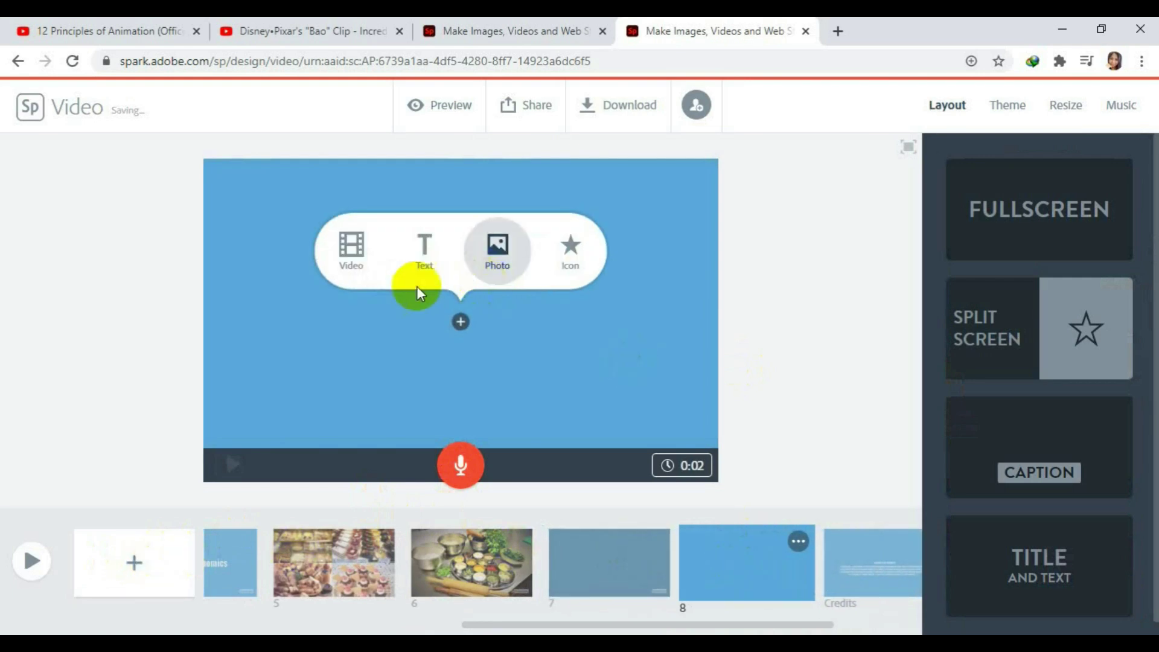
pyautogui.click(425, 244)
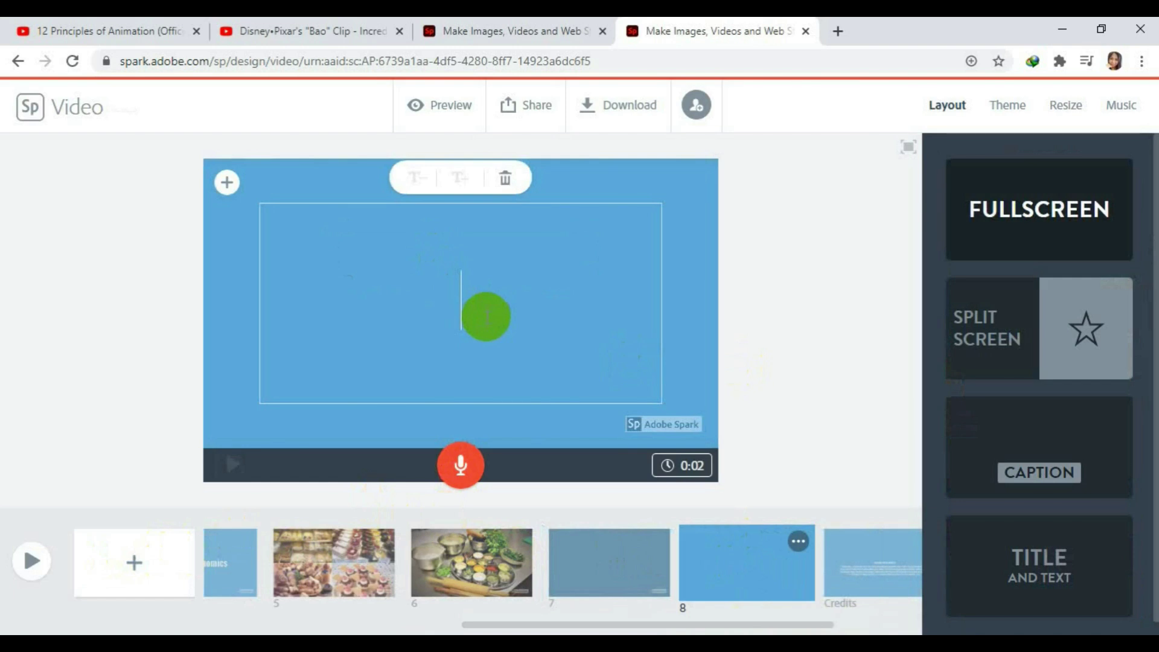
pyautogui.write('In')
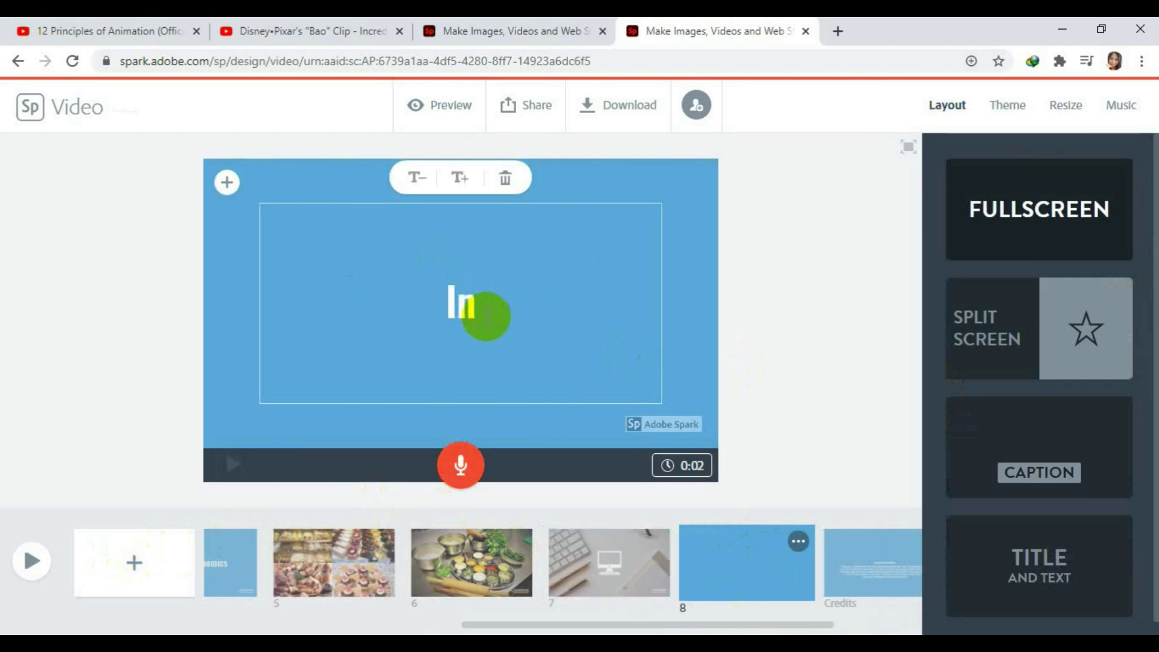
pyautogui.write('form')
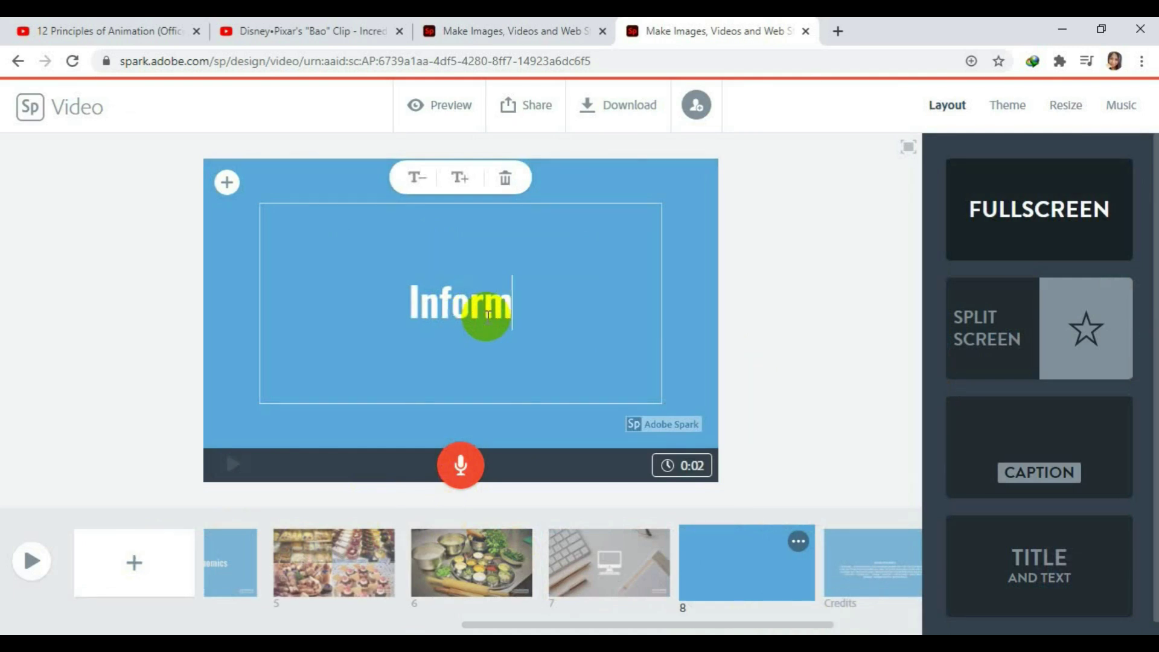
pyautogui.write('ation C')
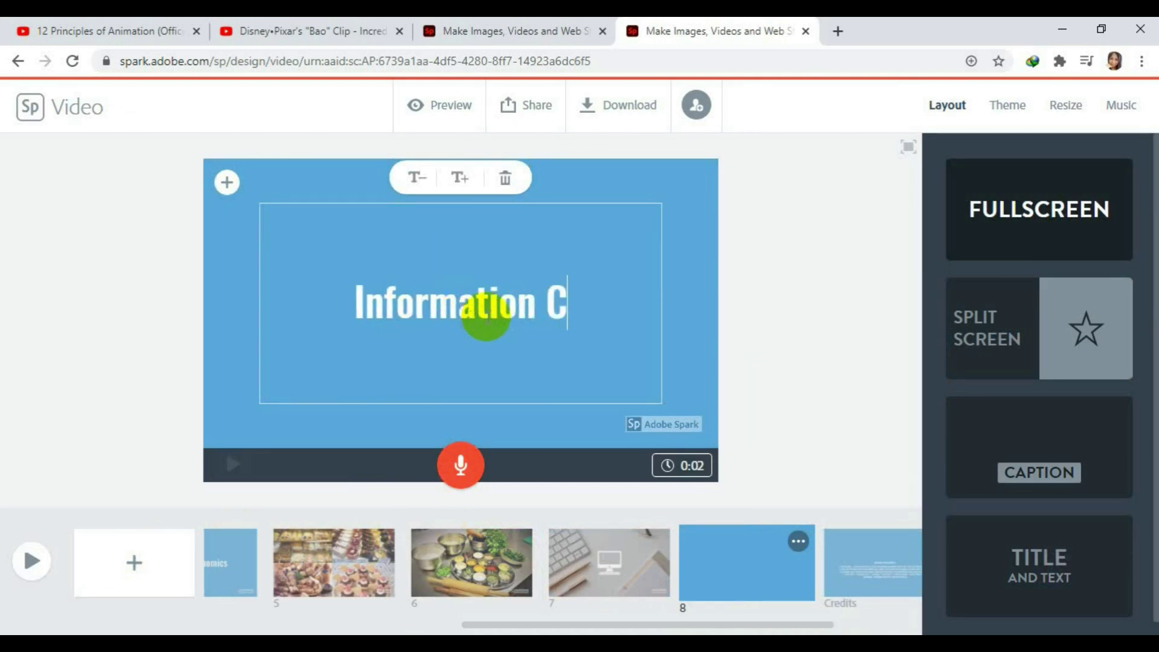
pyautogui.write('ommunica')
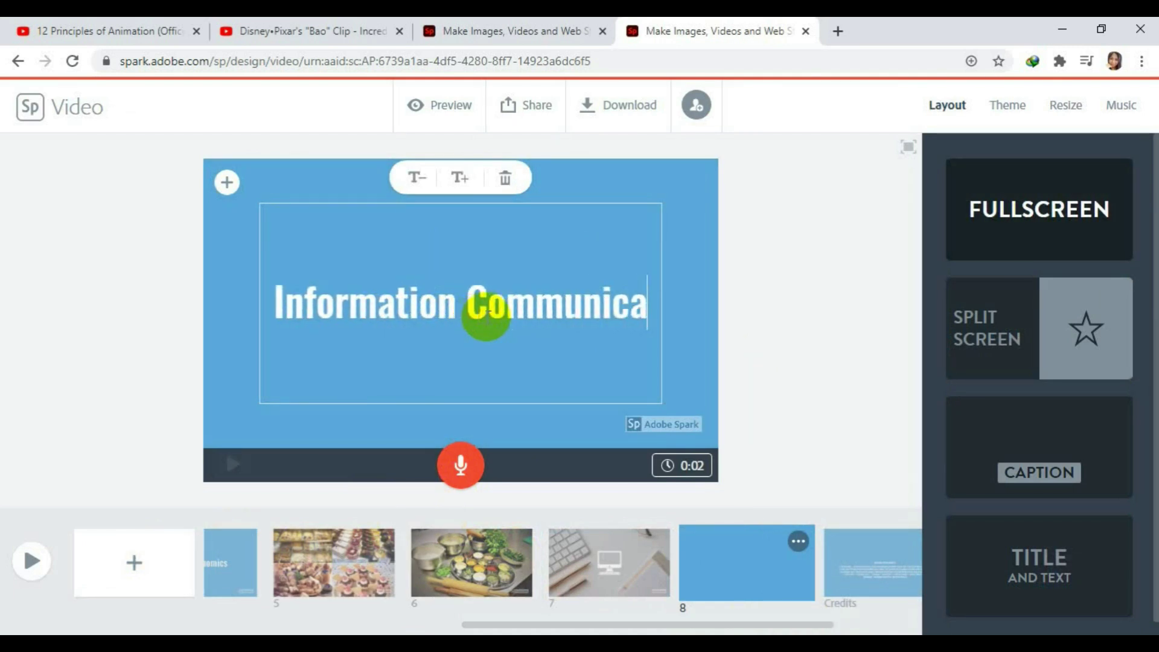
pyautogui.write('tion T')
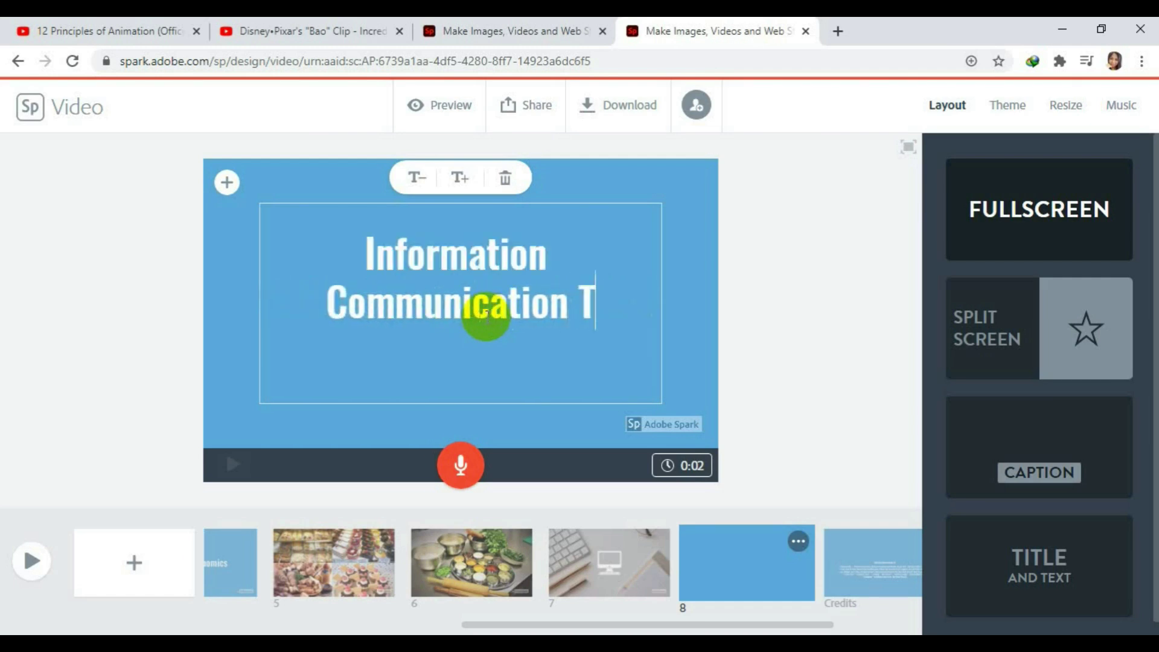
pyautogui.write('echnology')
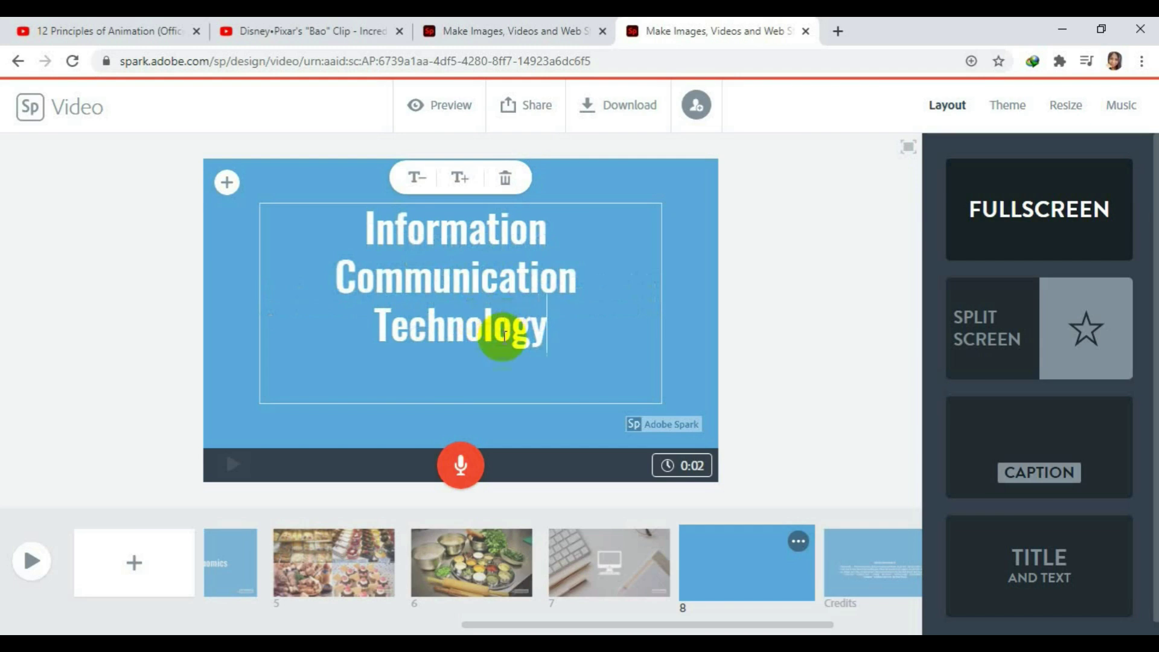
pyautogui.click(749, 436)
pyautogui.click(730, 570)
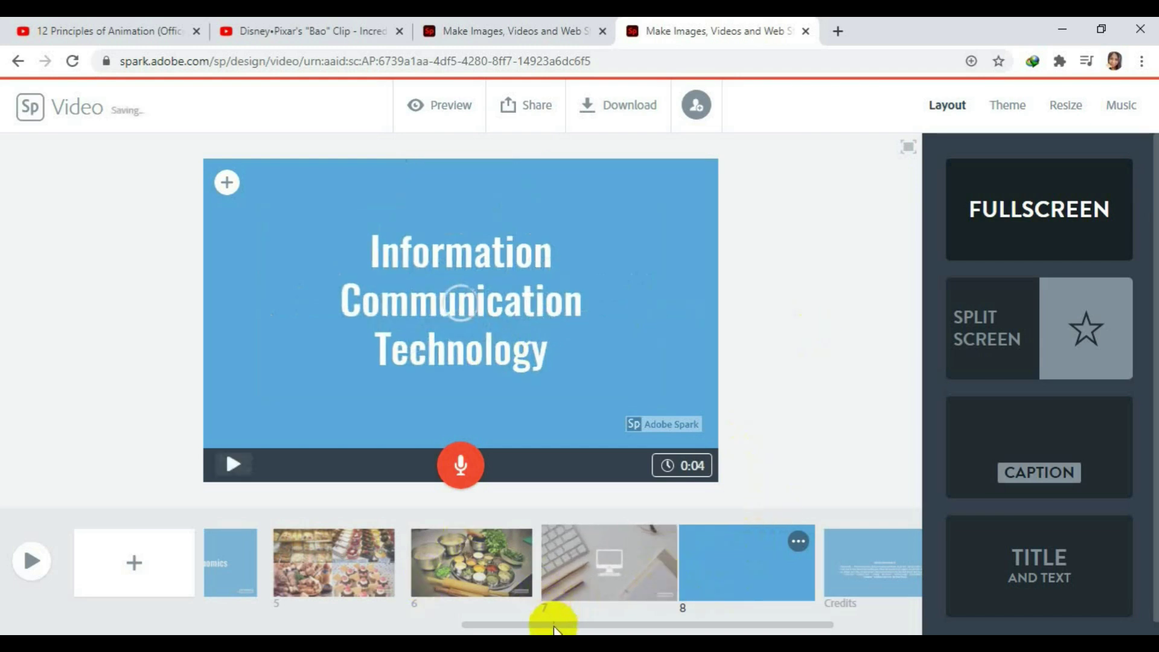
pyautogui.moveTo(598, 624); pyautogui.dragTo(616, 623)
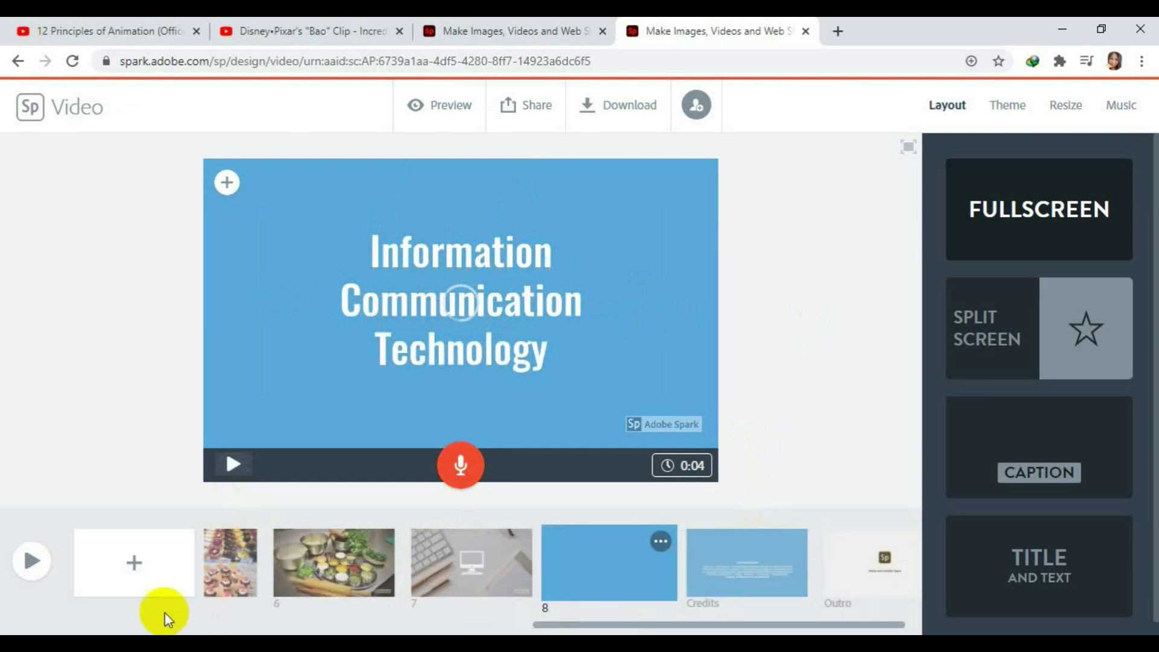
# Add slide 9 and upload img_2100 from the Desktop > TLE > ict folder onto it.
pyautogui.click(133, 561)
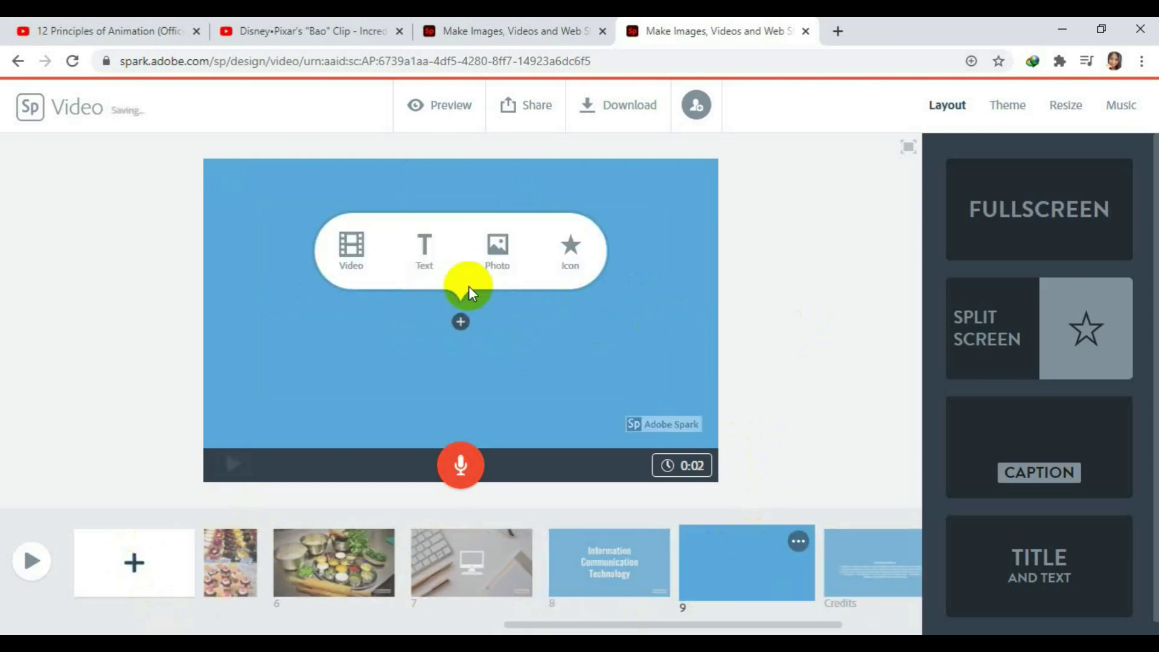
pyautogui.click(497, 249)
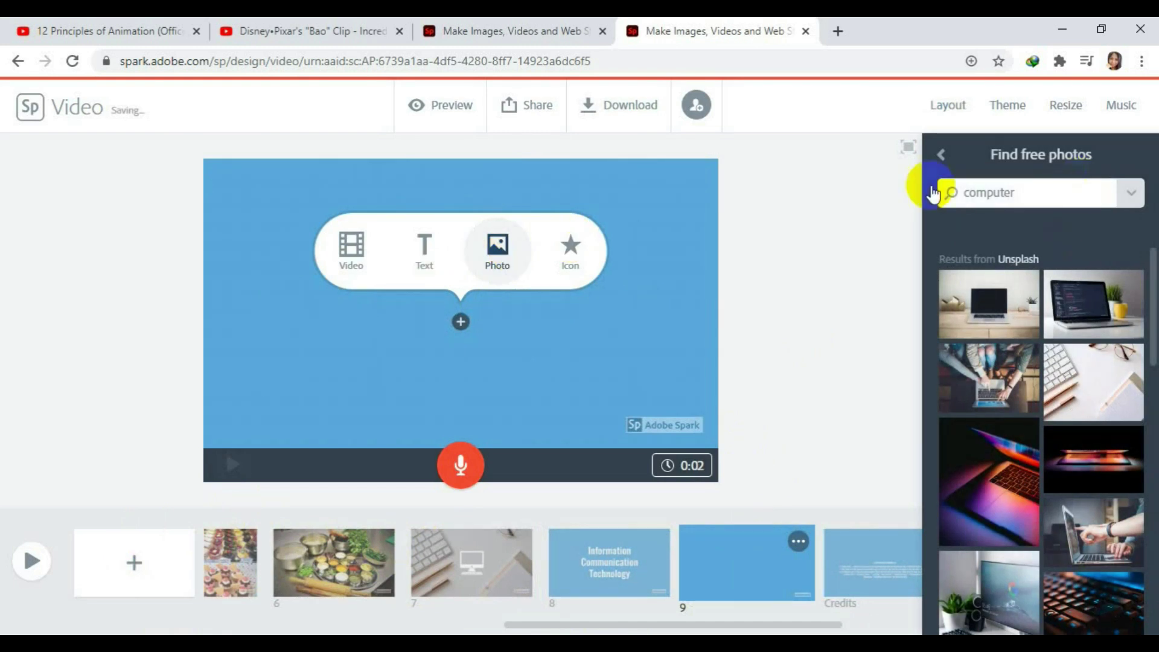
pyautogui.click(941, 158)
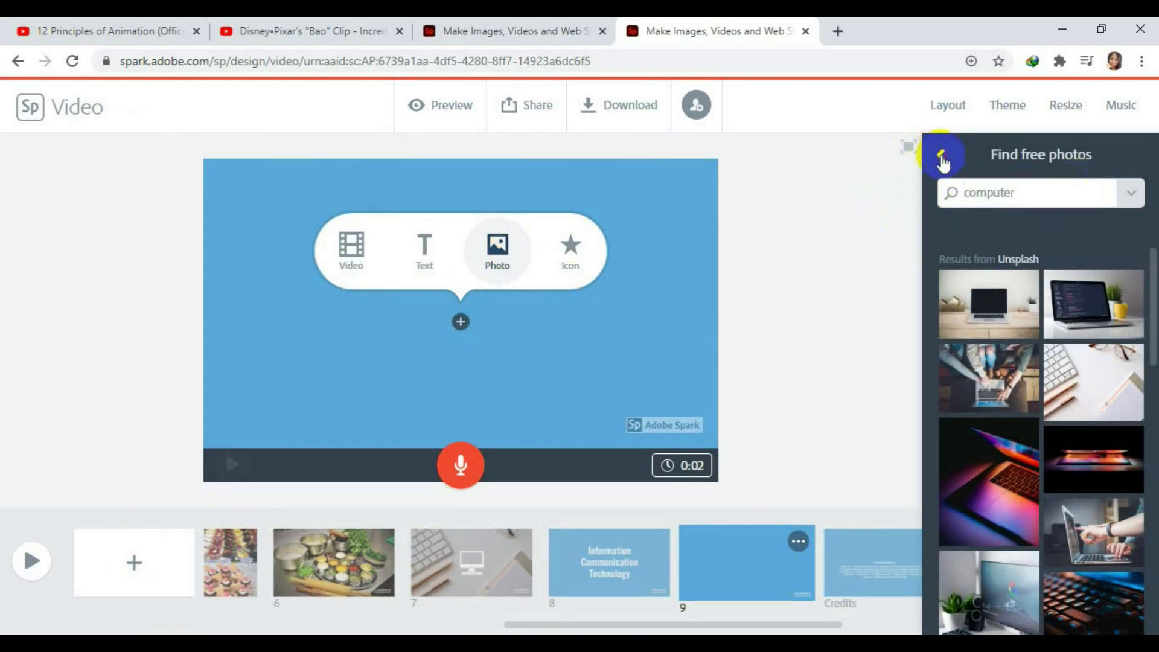
pyautogui.click(1065, 222)
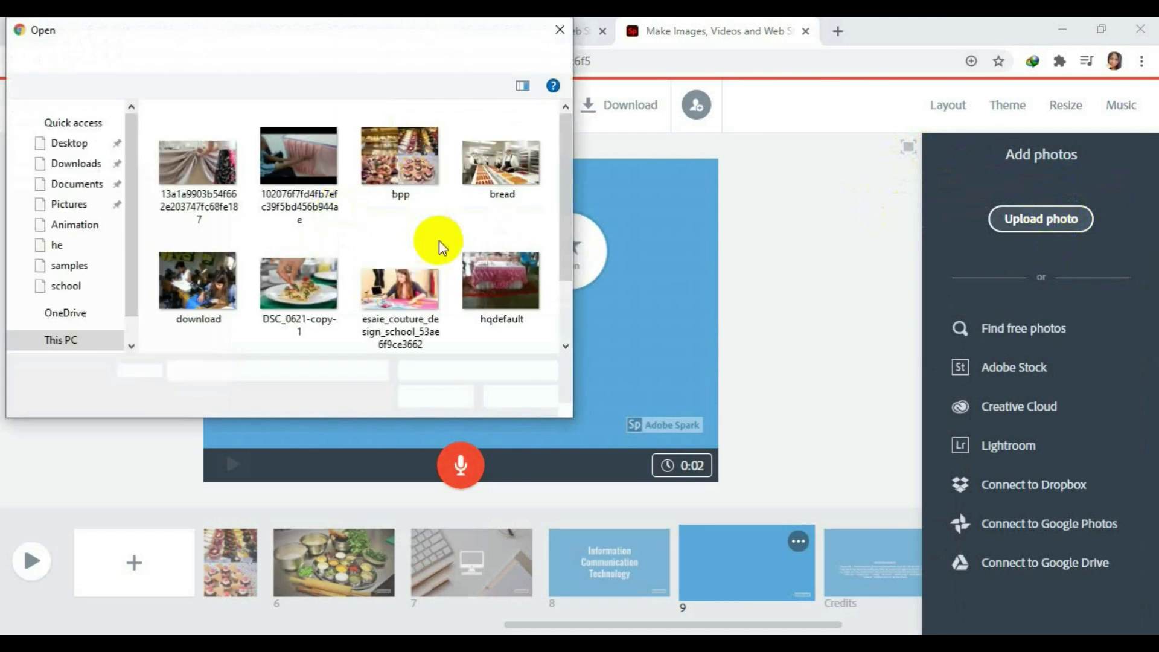
pyautogui.click(246, 58)
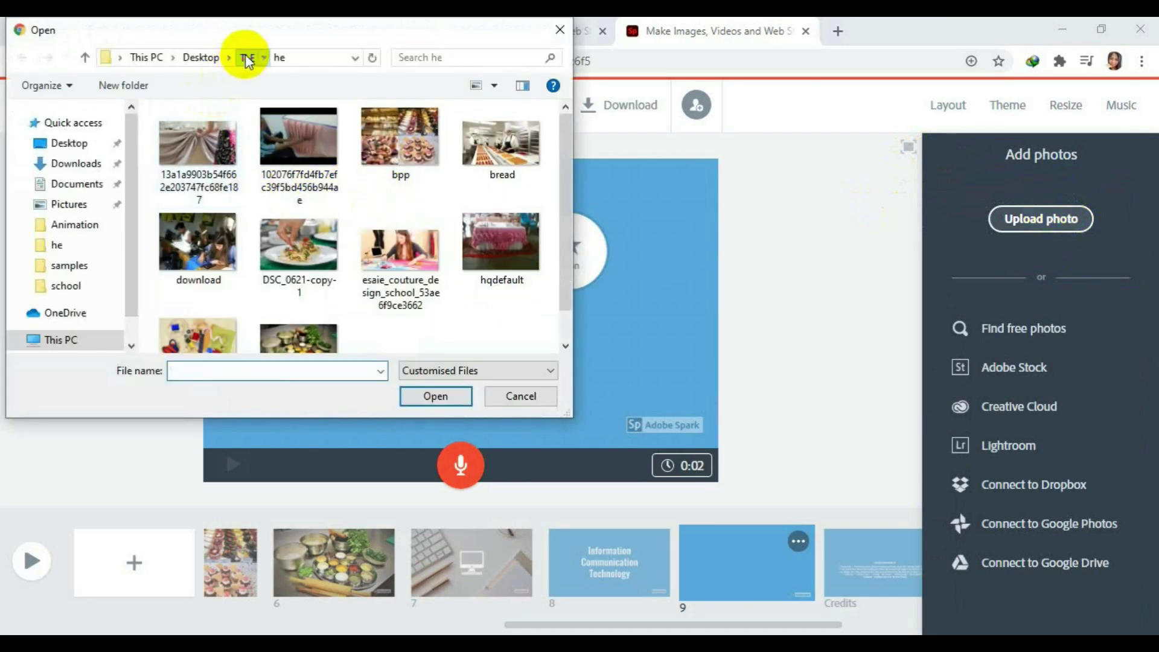
pyautogui.doubleClick(392, 161)
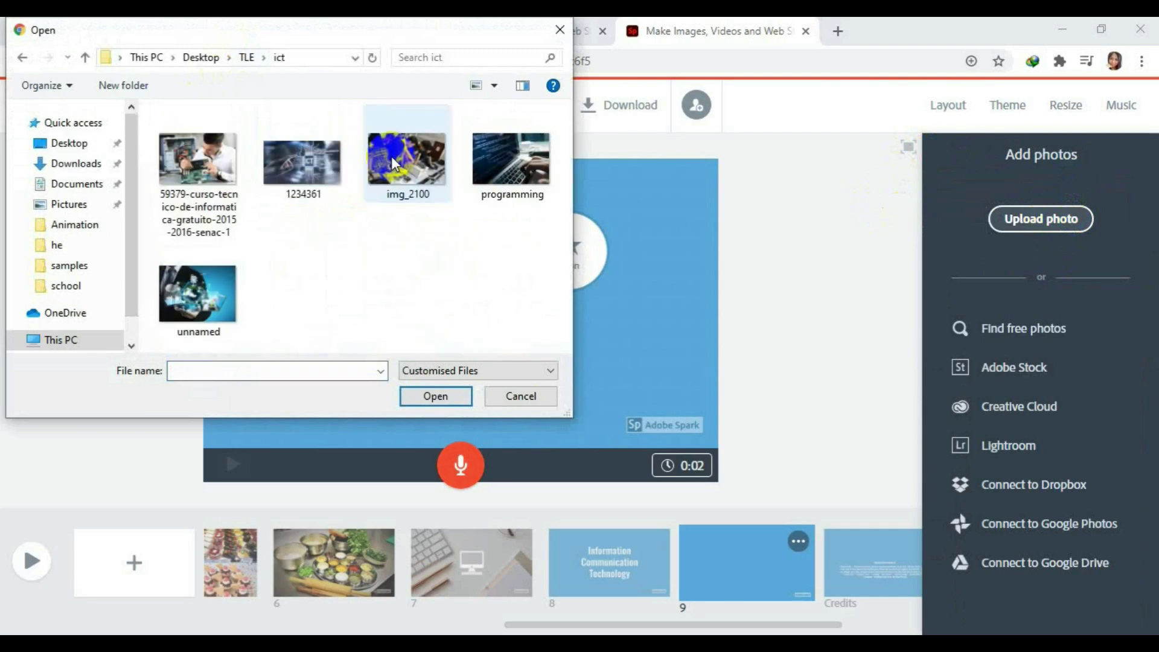
pyautogui.click(427, 168)
pyautogui.click(449, 391)
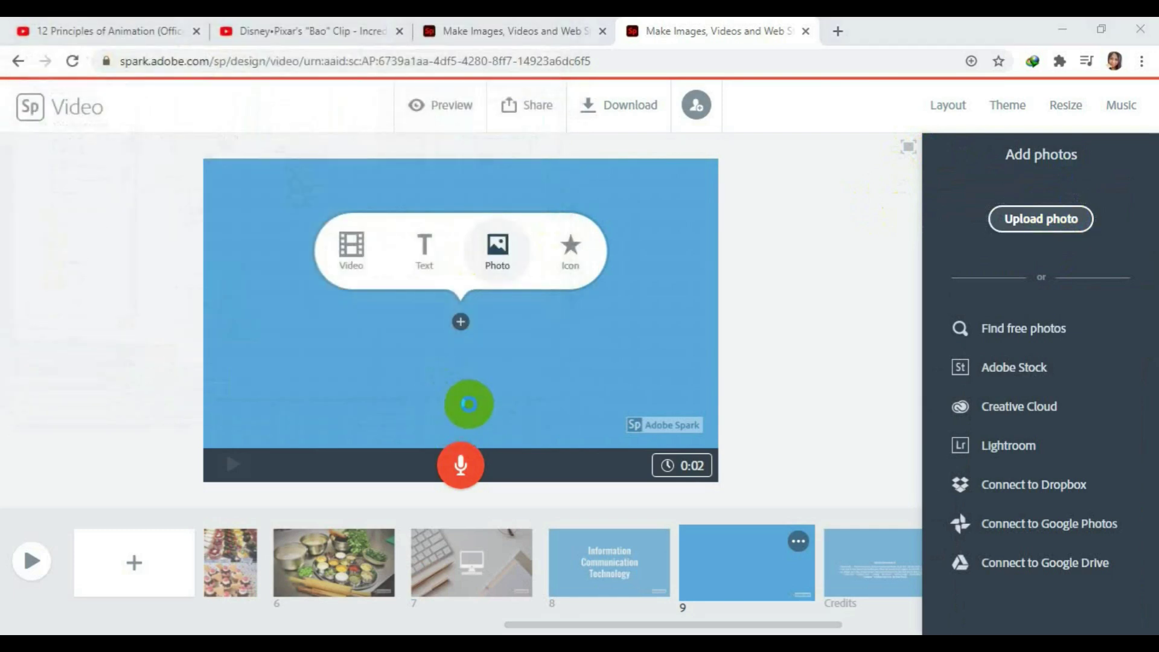
pyautogui.click(417, 169)
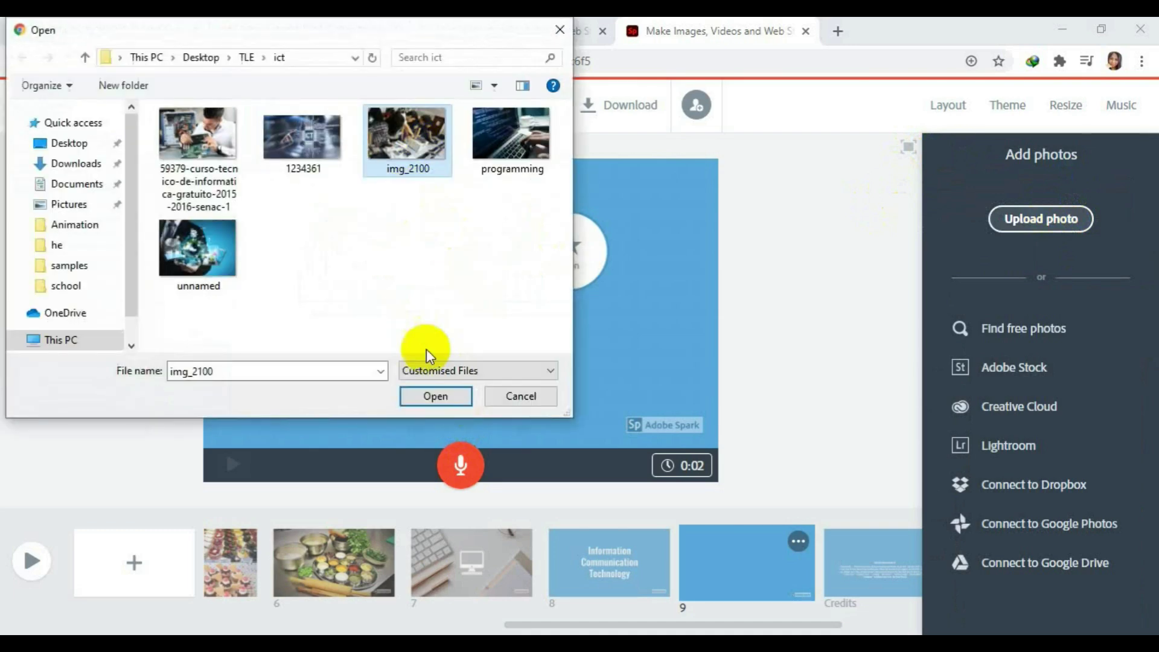
pyautogui.click(443, 397)
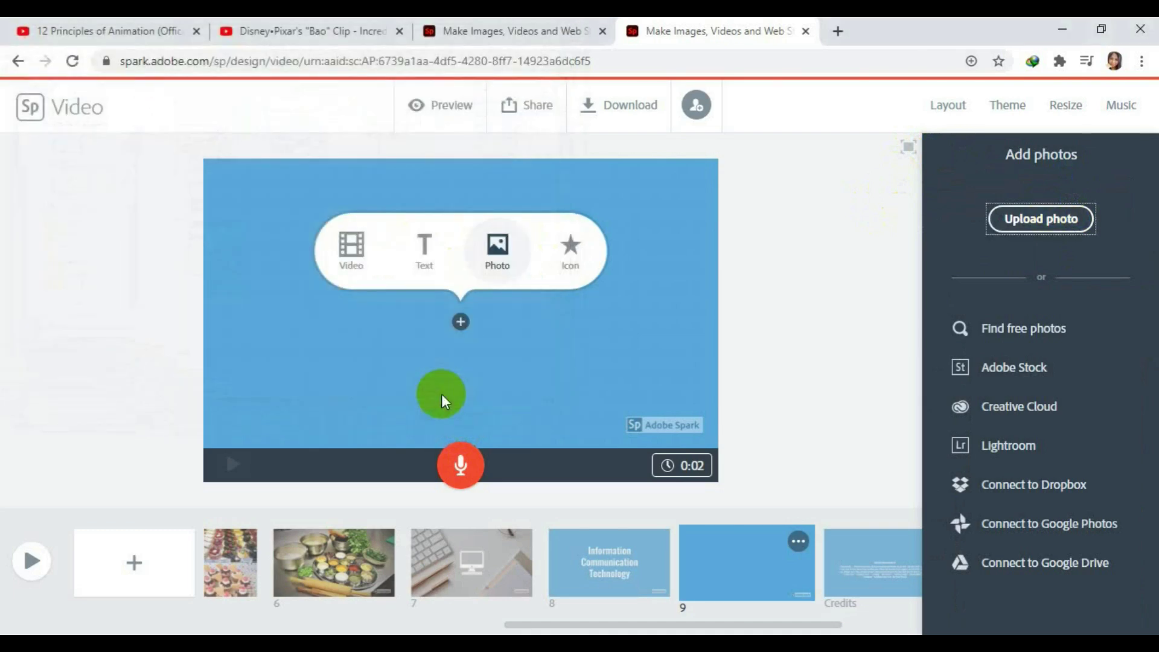
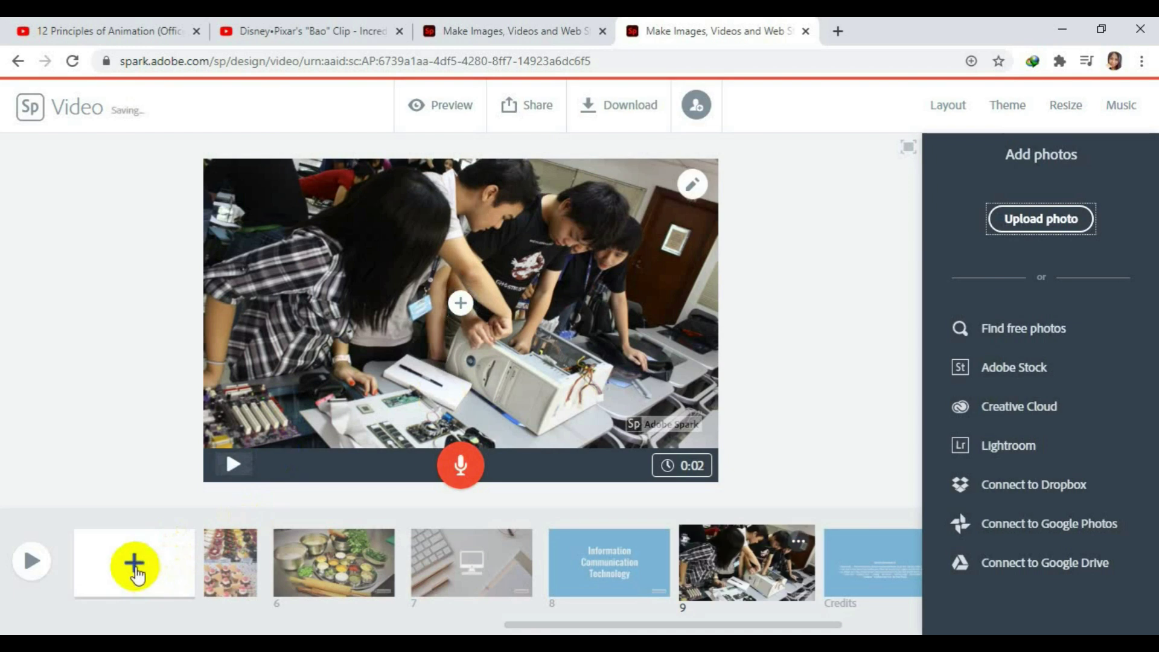
# Add blank scenes 10 and 11, cancelling an attempted photo upload in between.
pyautogui.click(138, 567)
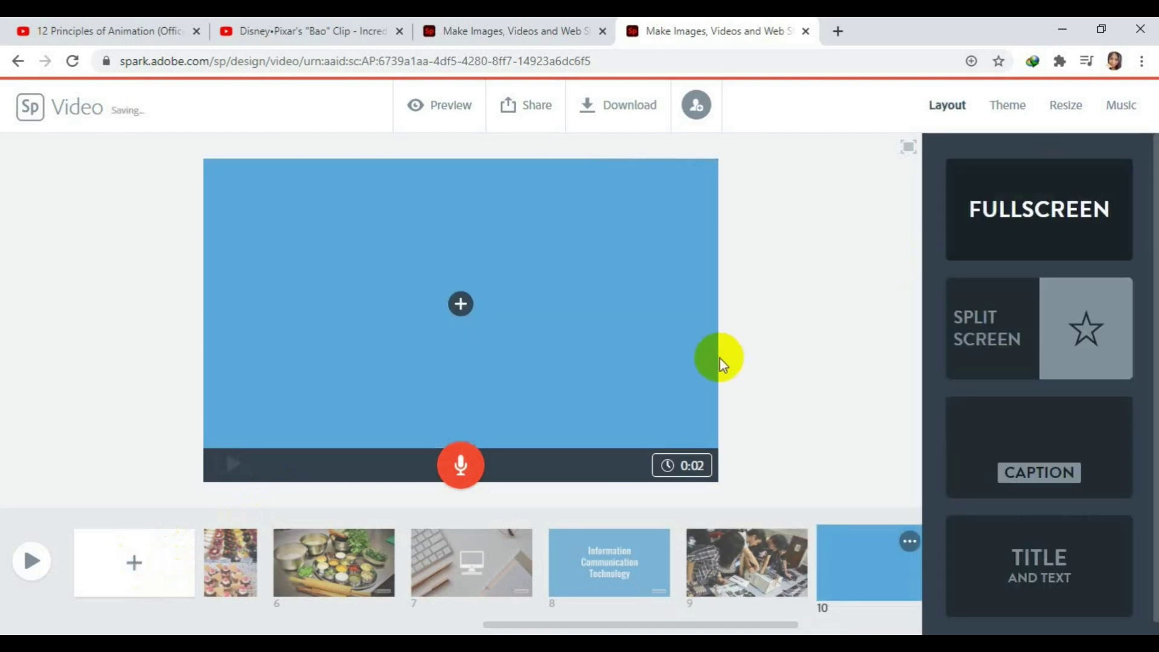
pyautogui.click(499, 246)
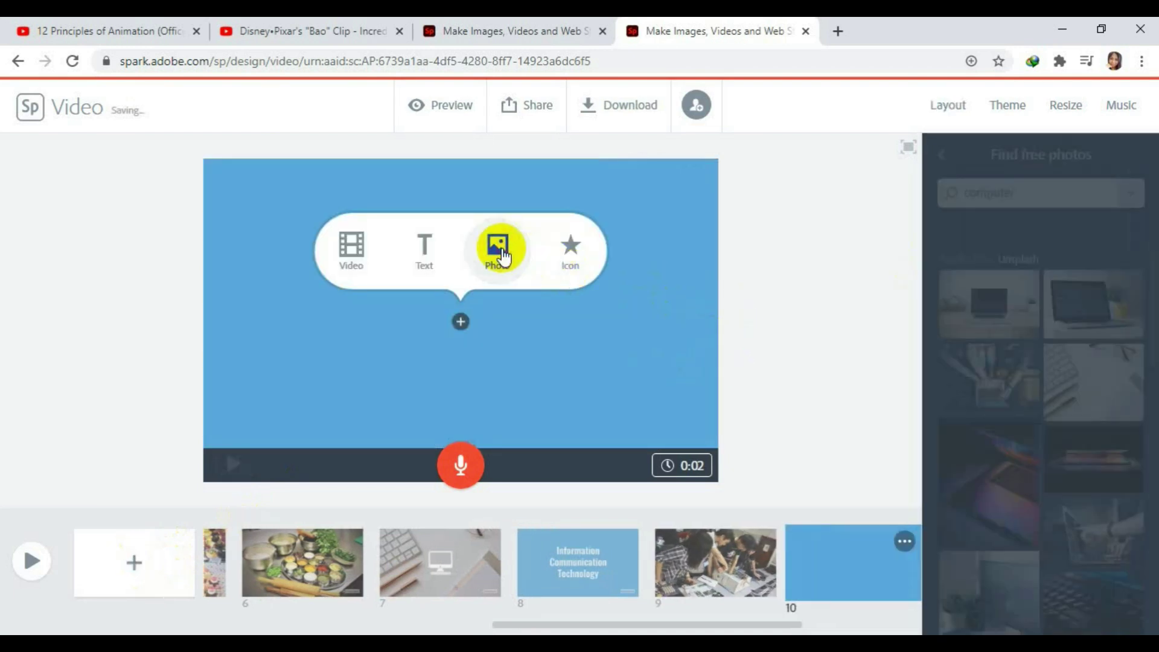
pyautogui.moveTo(1049, 190); pyautogui.dragTo(951, 190)
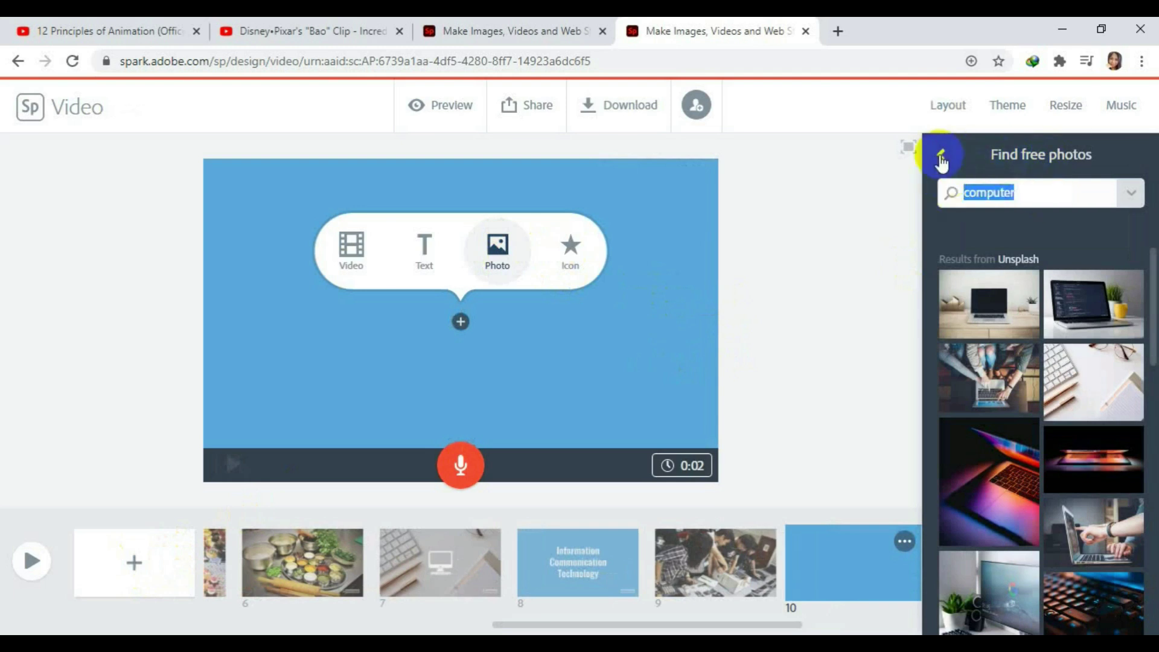
pyautogui.click(941, 155)
pyautogui.click(1028, 220)
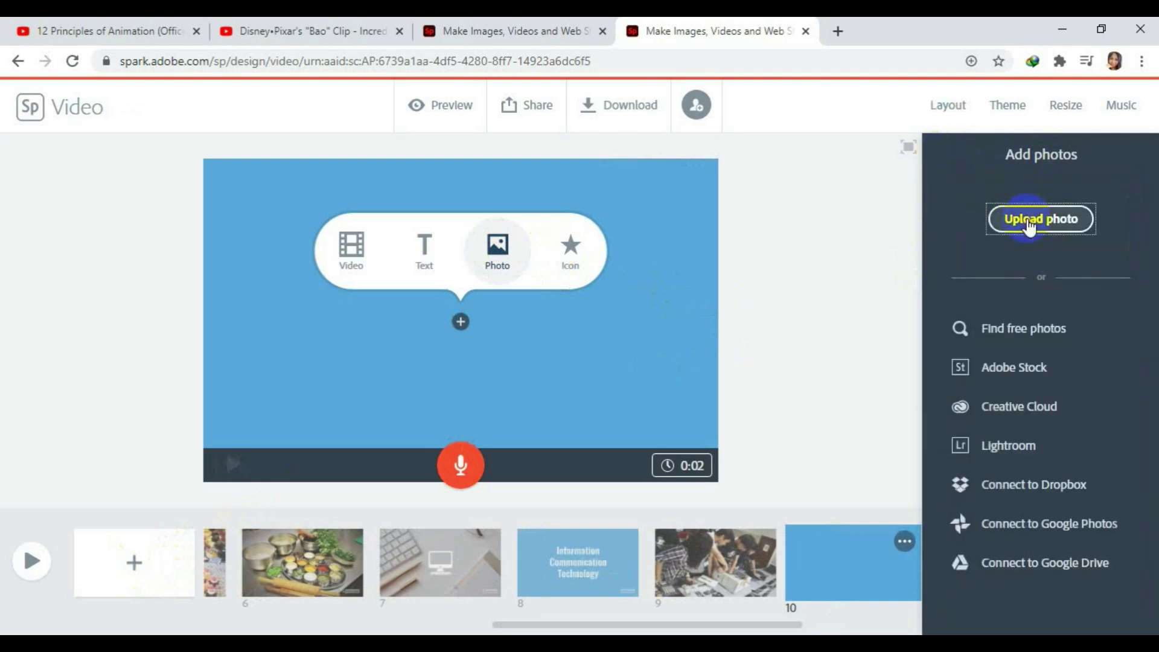
pyautogui.click(1026, 219)
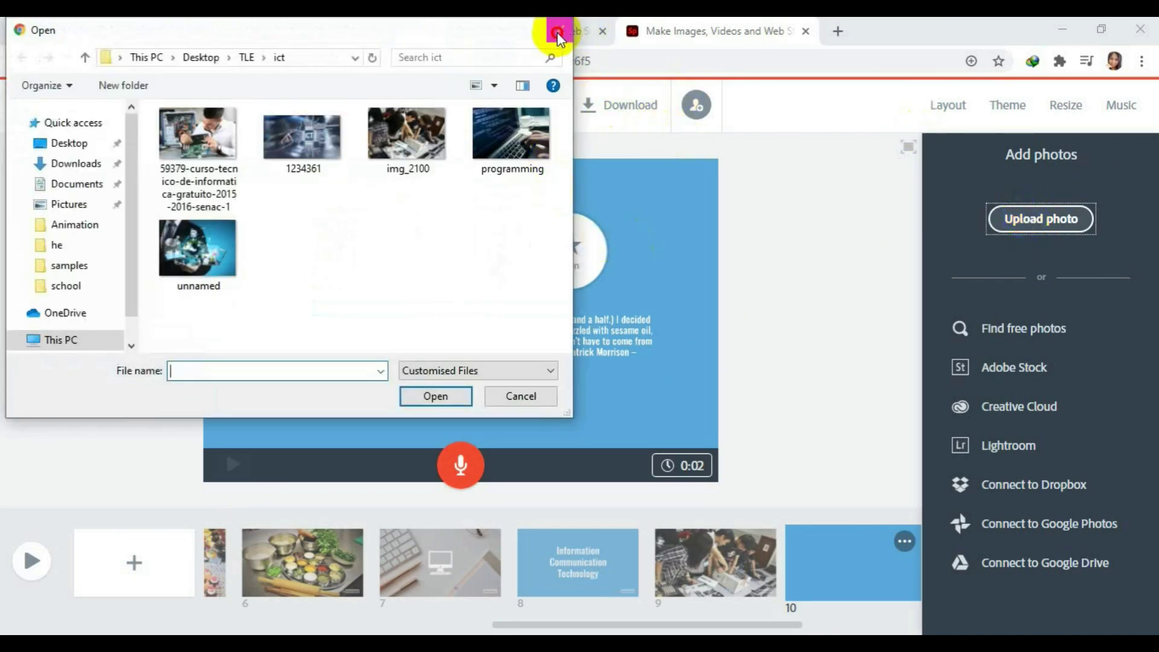
pyautogui.click(558, 29)
pyautogui.click(136, 560)
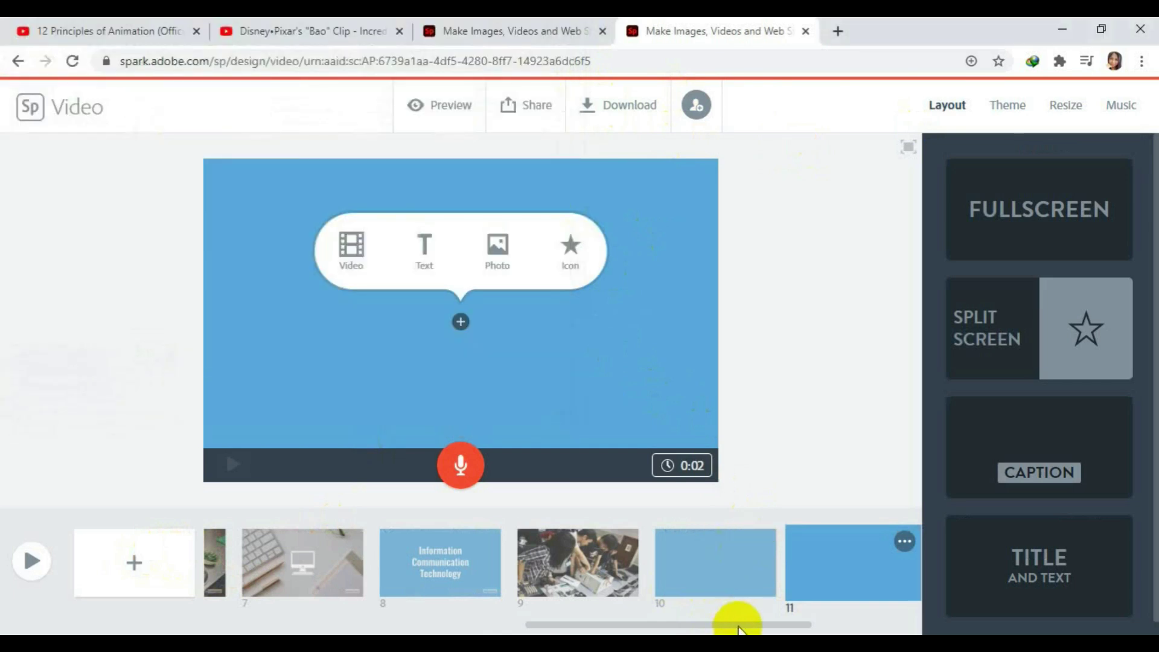
# Select scene 10 and start uploading a photo from the computer for it.
pyautogui.click(828, 624)
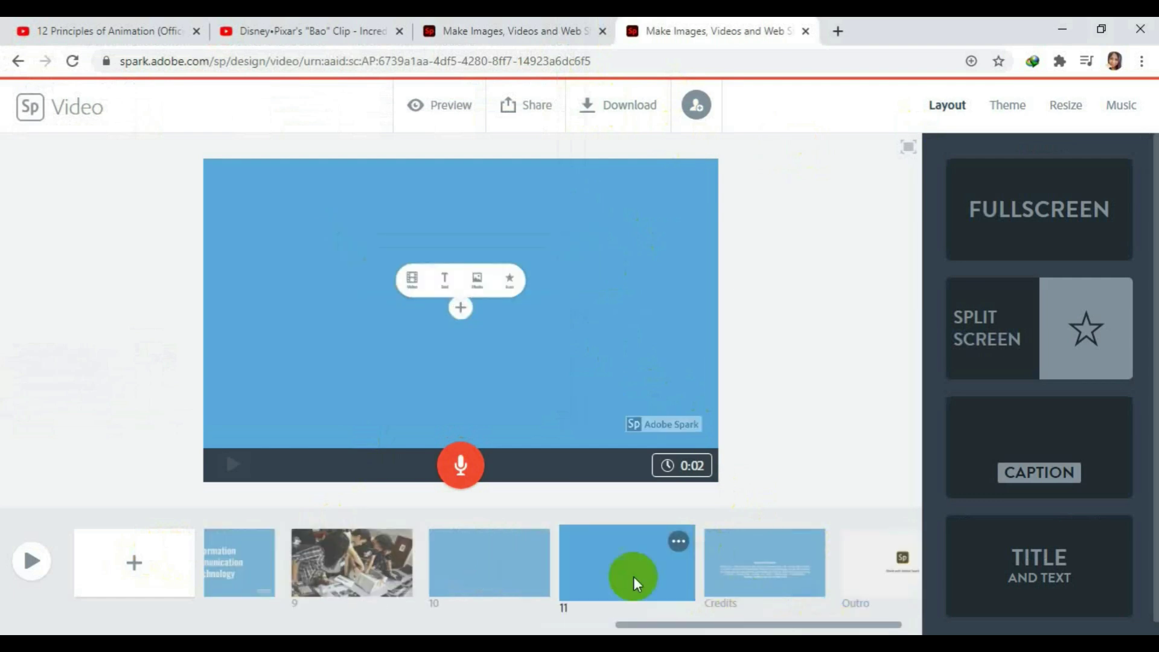
pyautogui.click(494, 548)
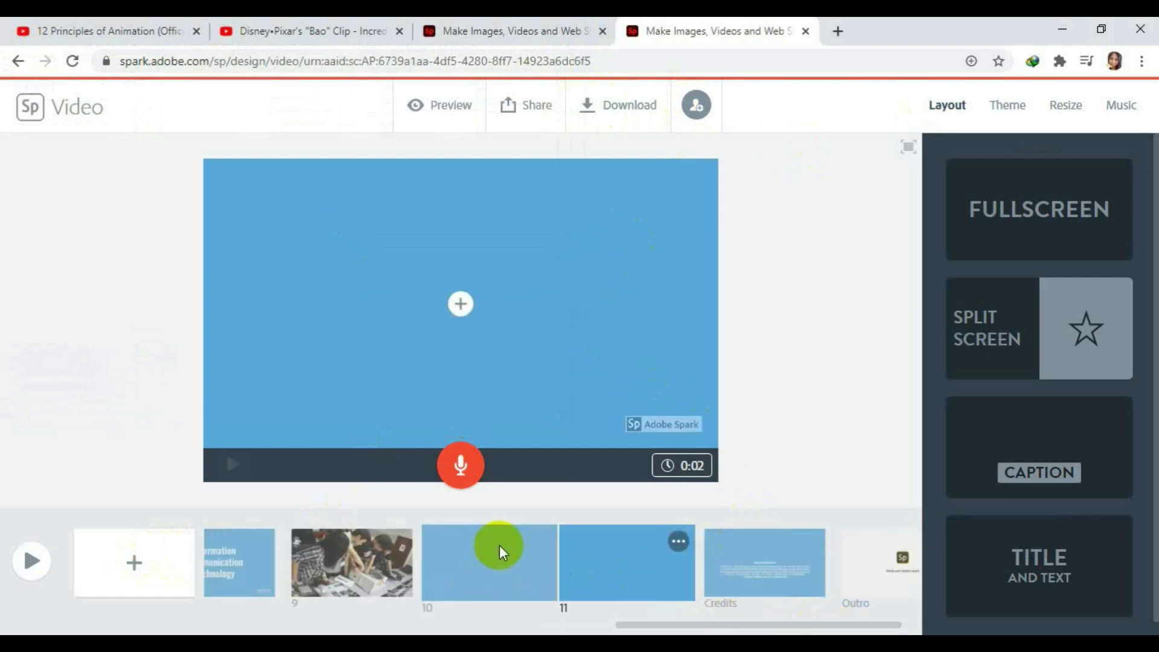
pyautogui.click(498, 546)
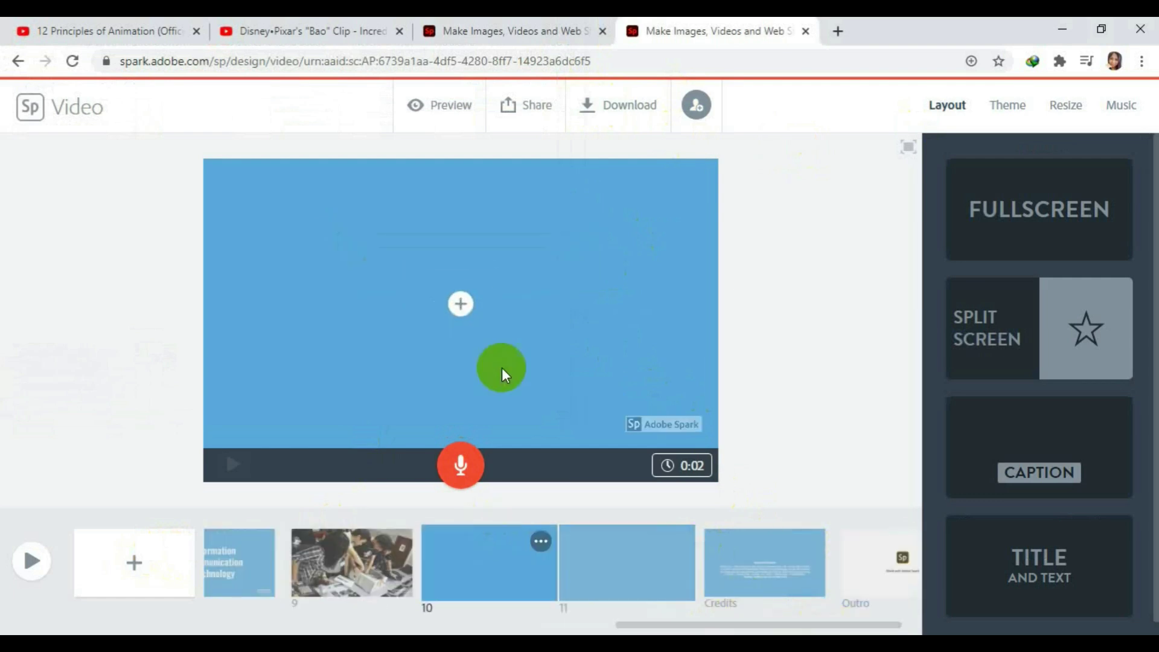
pyautogui.click(457, 306)
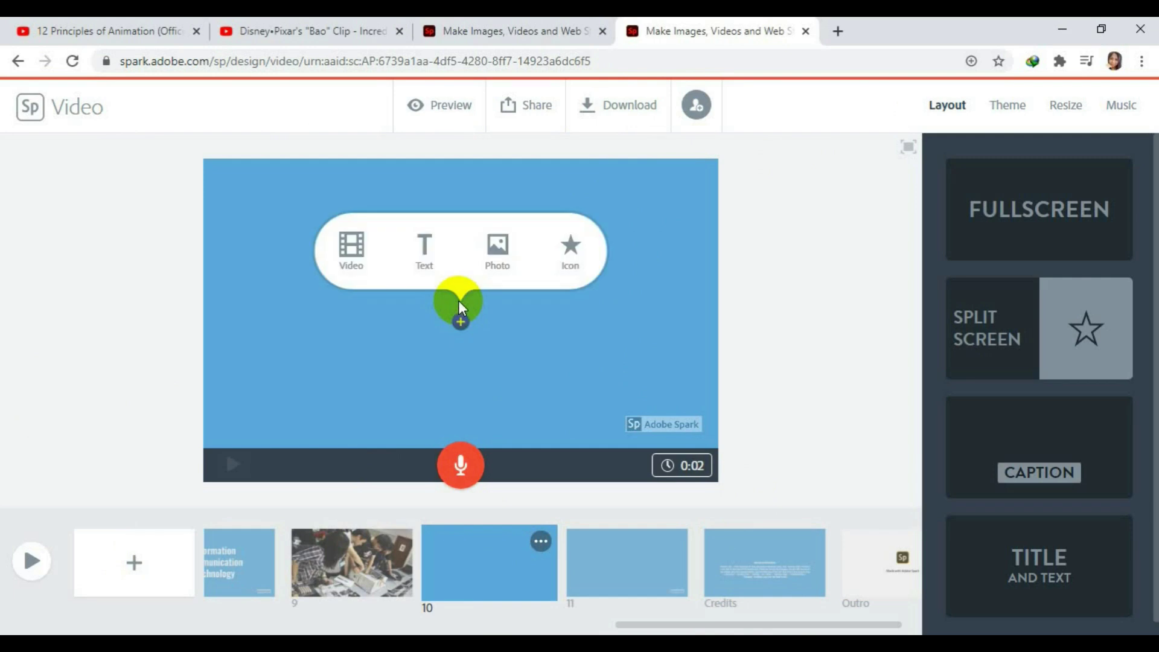
pyautogui.click(506, 266)
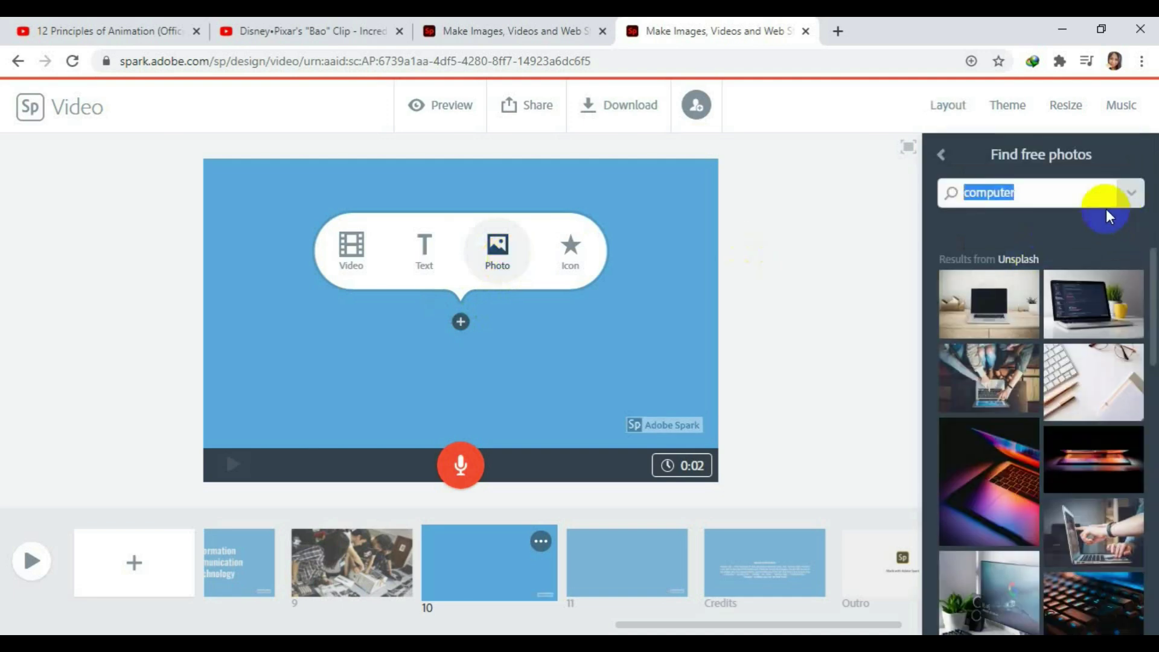
pyautogui.click(941, 155)
pyautogui.click(1009, 223)
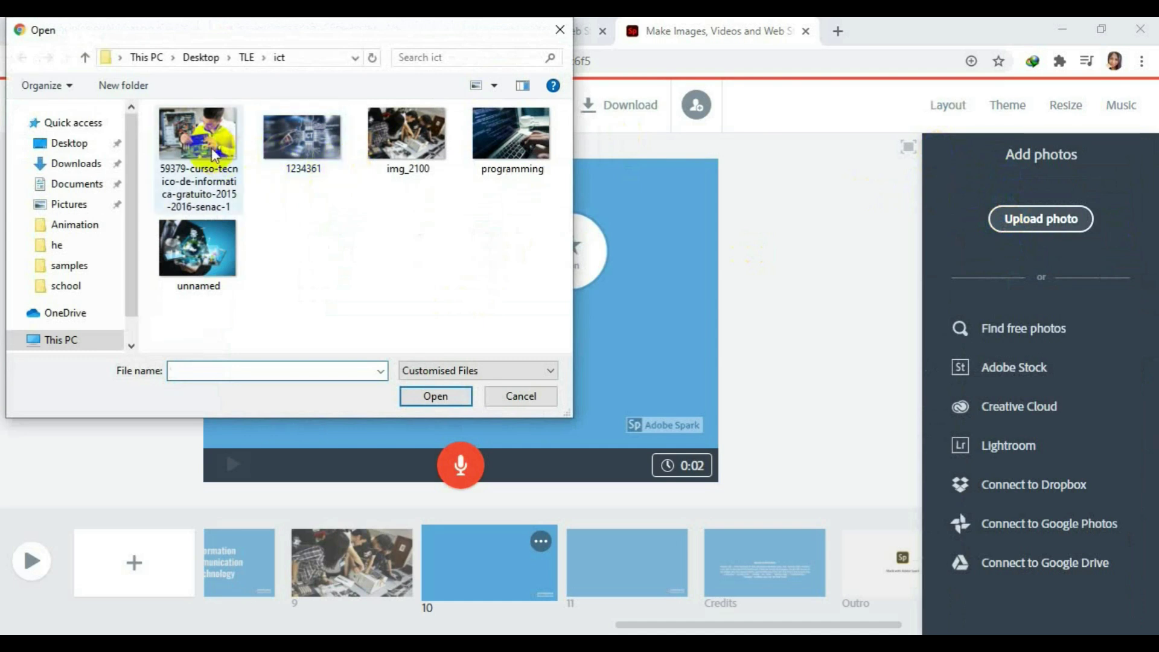
# Upload the 'unnamed' globe-and-technology image from the ict folder into scene 10.
pyautogui.click(225, 212)
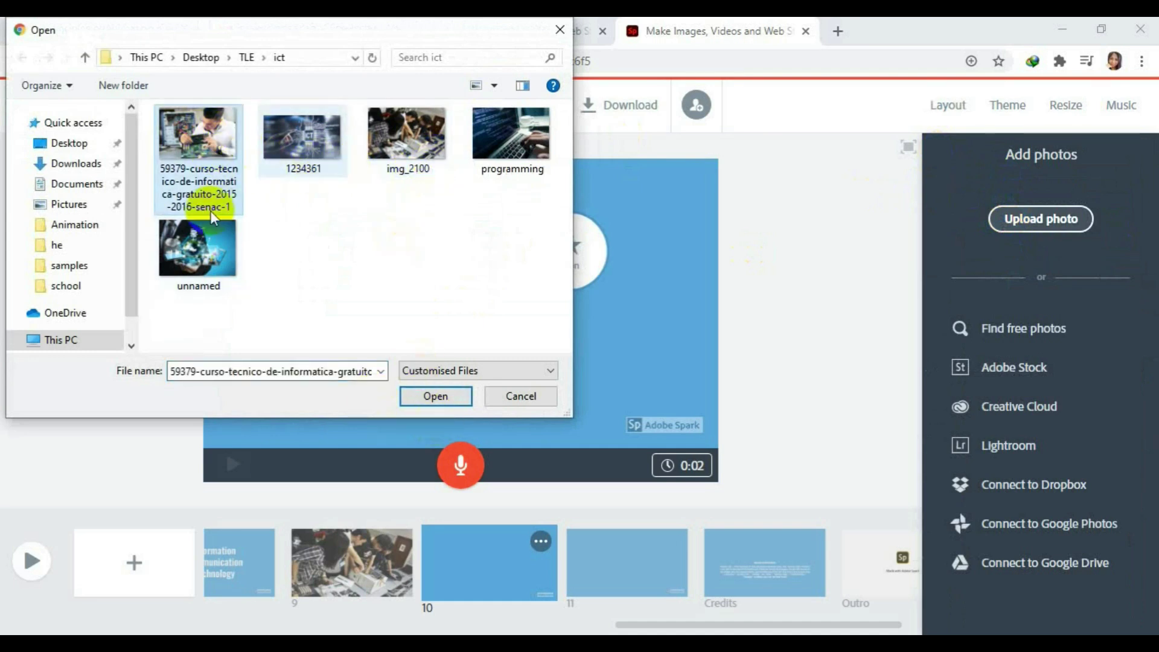
pyautogui.click(201, 260)
pyautogui.click(425, 393)
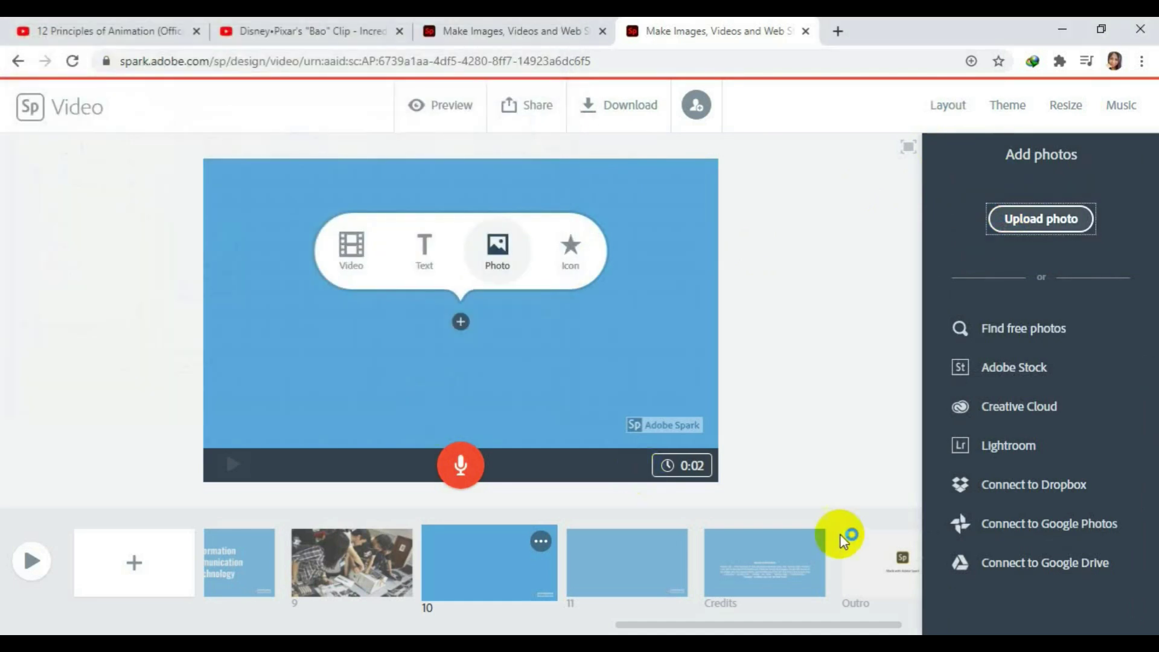
pyautogui.click(939, 426)
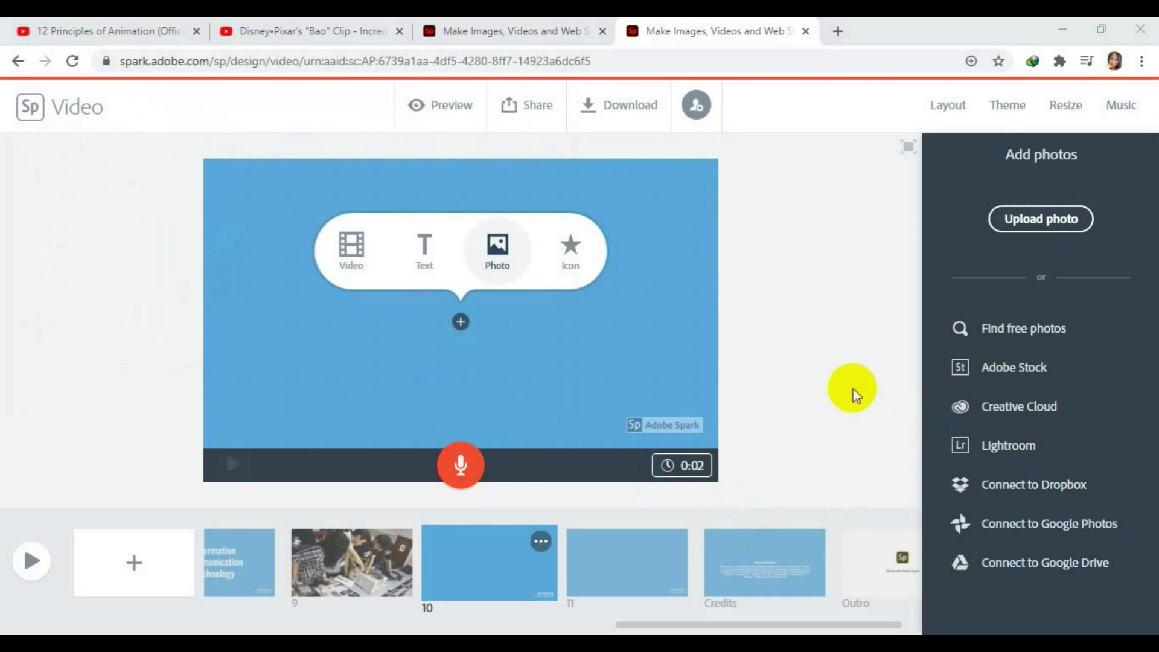
pyautogui.click(192, 288)
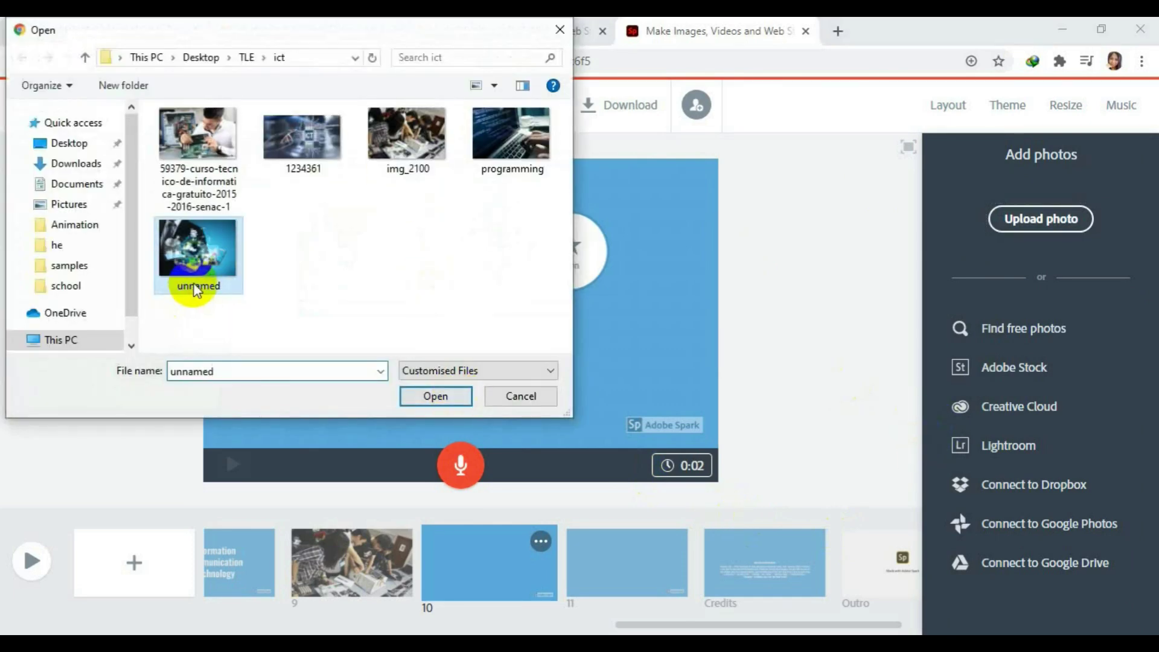
pyautogui.click(436, 396)
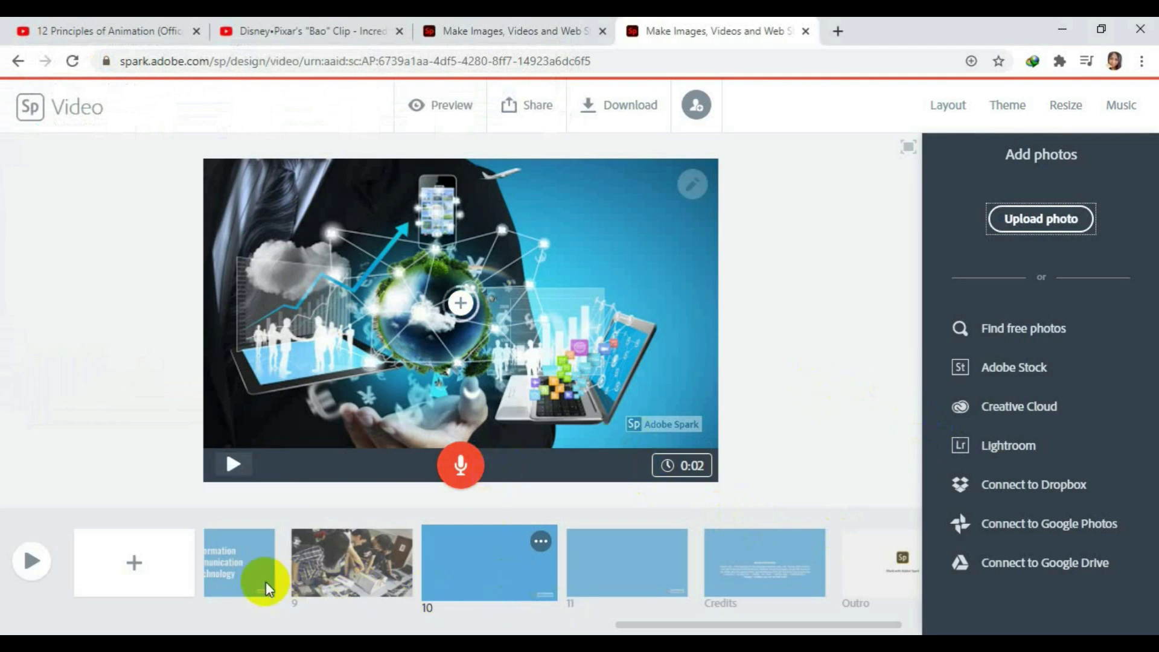
# Add scene 11 and place a white icon from a 'vegetables' icon search on it.
pyautogui.click(134, 564)
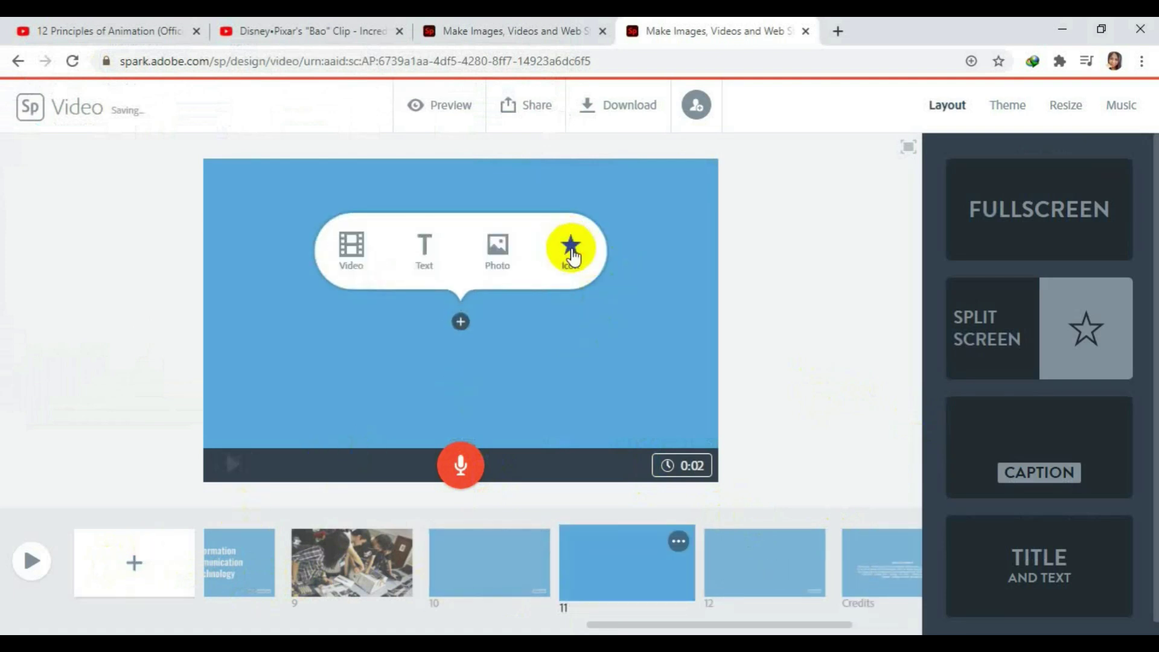
pyautogui.click(578, 261)
pyautogui.click(1015, 192)
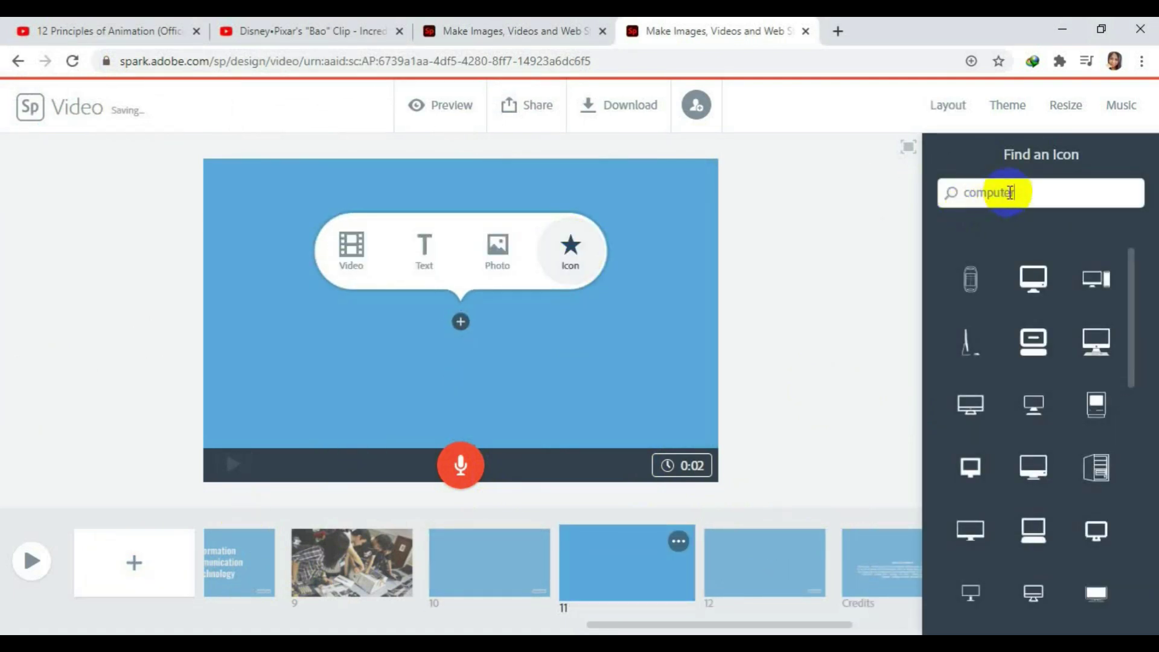
pyautogui.moveTo(1016, 192); pyautogui.dragTo(927, 196)
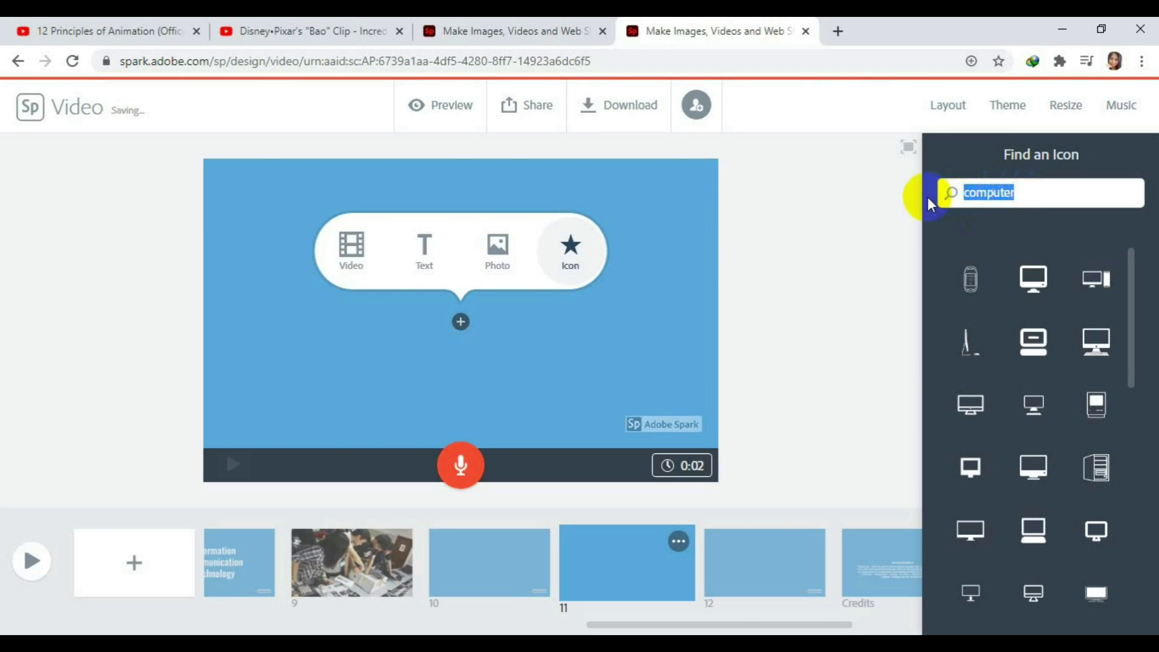
pyautogui.write('po')
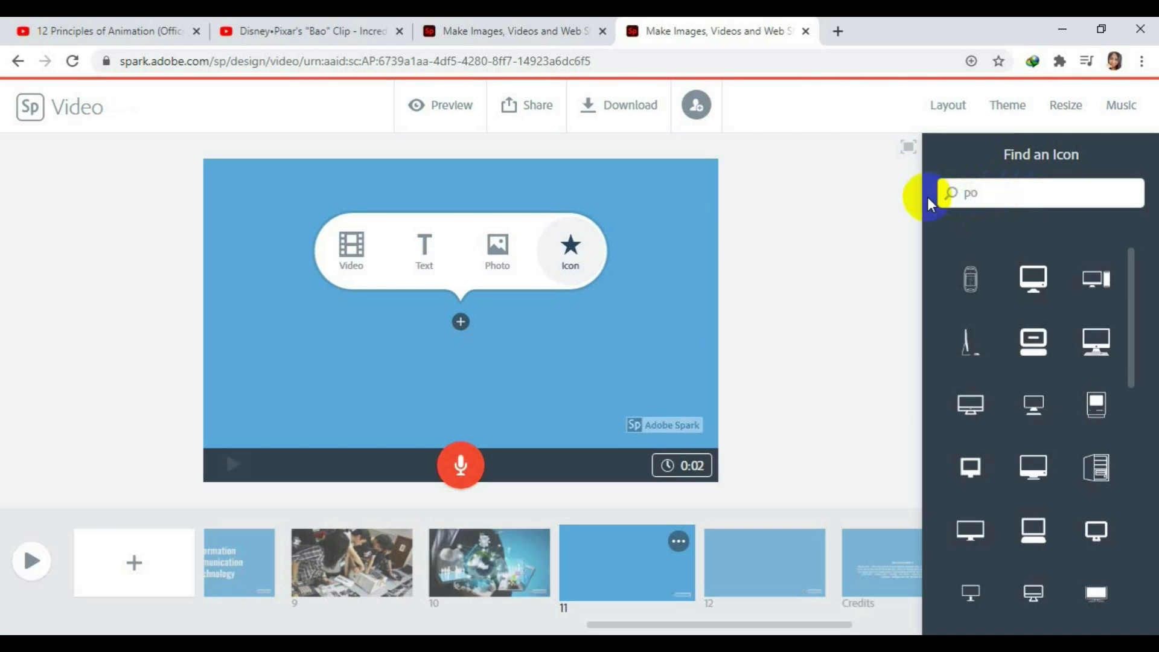
pyautogui.press('BackSpace')
pyautogui.press('BackSpace')
pyautogui.write('veget')
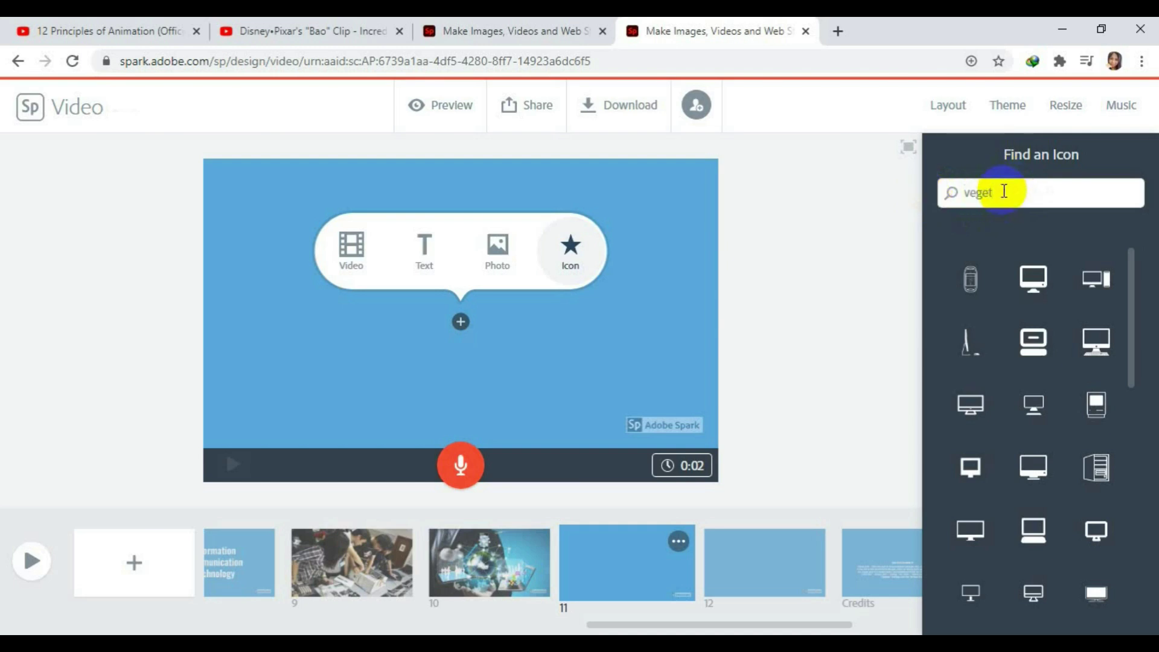
pyautogui.write('ables')
pyautogui.press('Return')
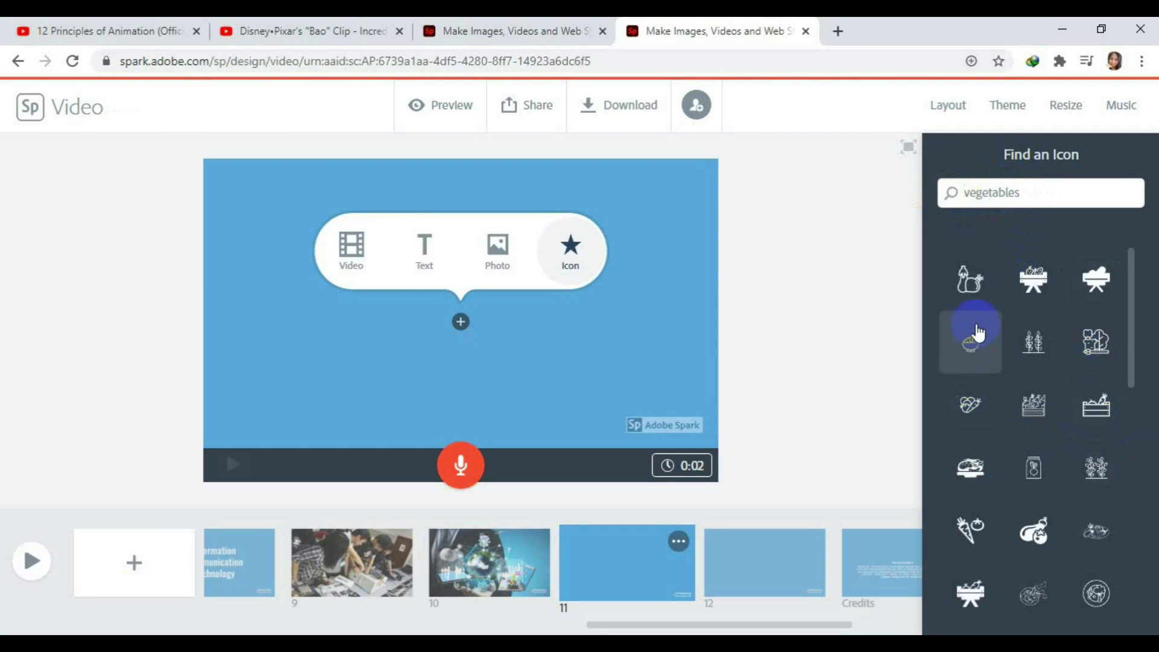
pyautogui.click(1104, 373)
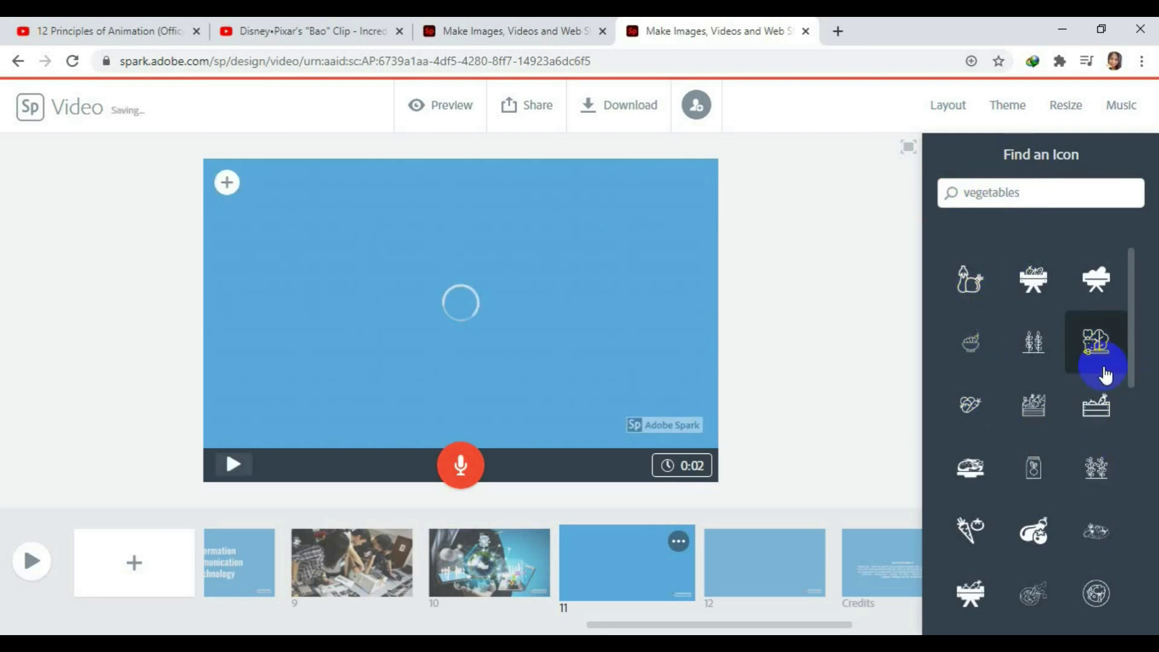
pyautogui.click(228, 182)
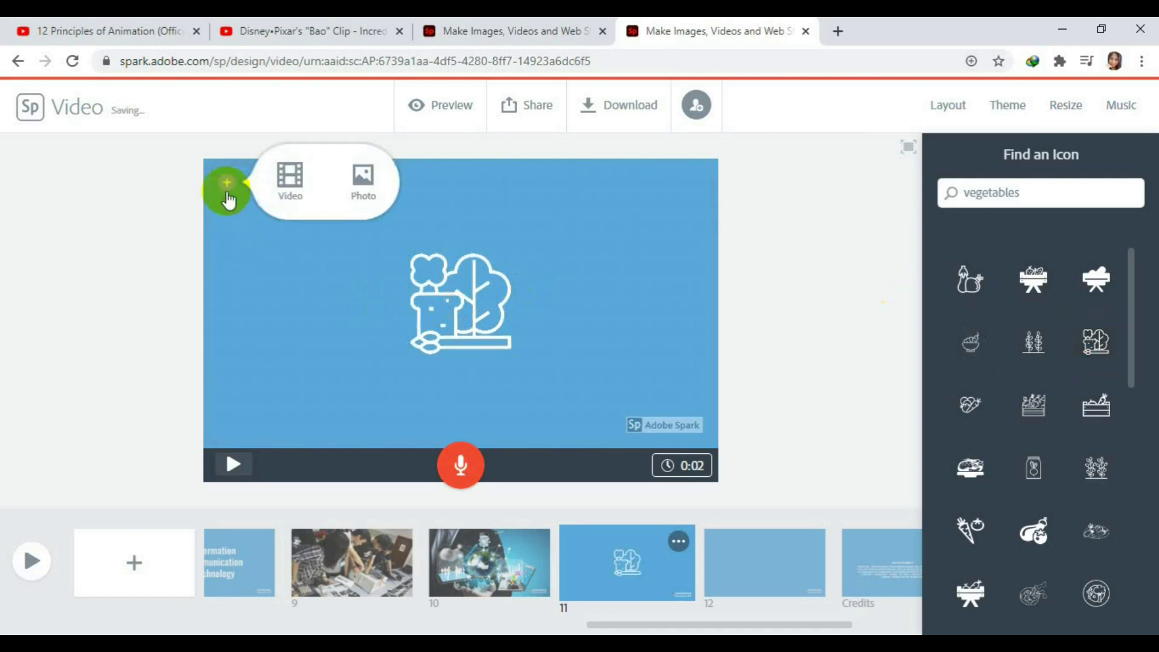
# Search free photos for 'farm' and set the green field photo behind slide 11's icon.
pyautogui.click(364, 179)
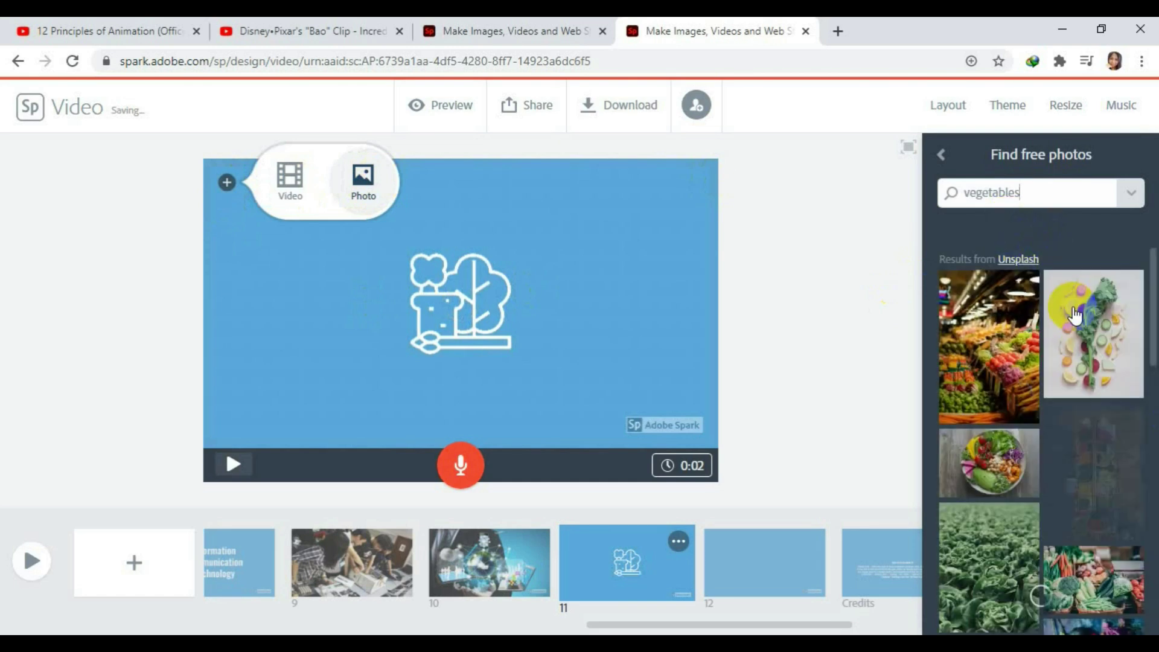
pyautogui.click(1137, 365)
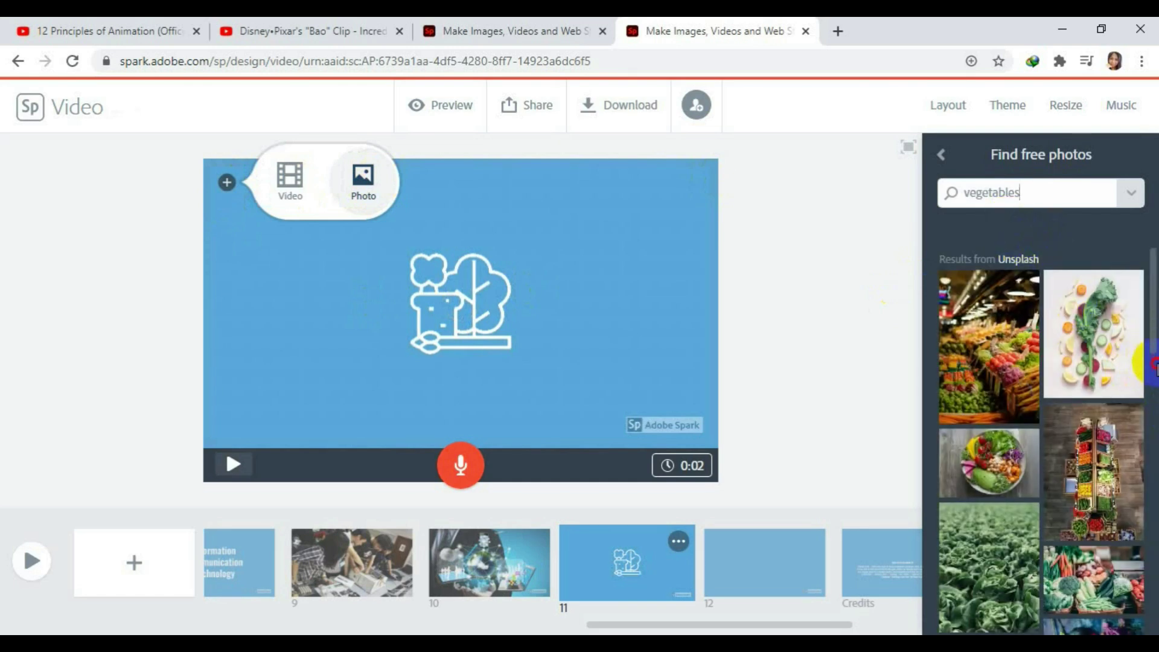
pyautogui.click(1038, 203)
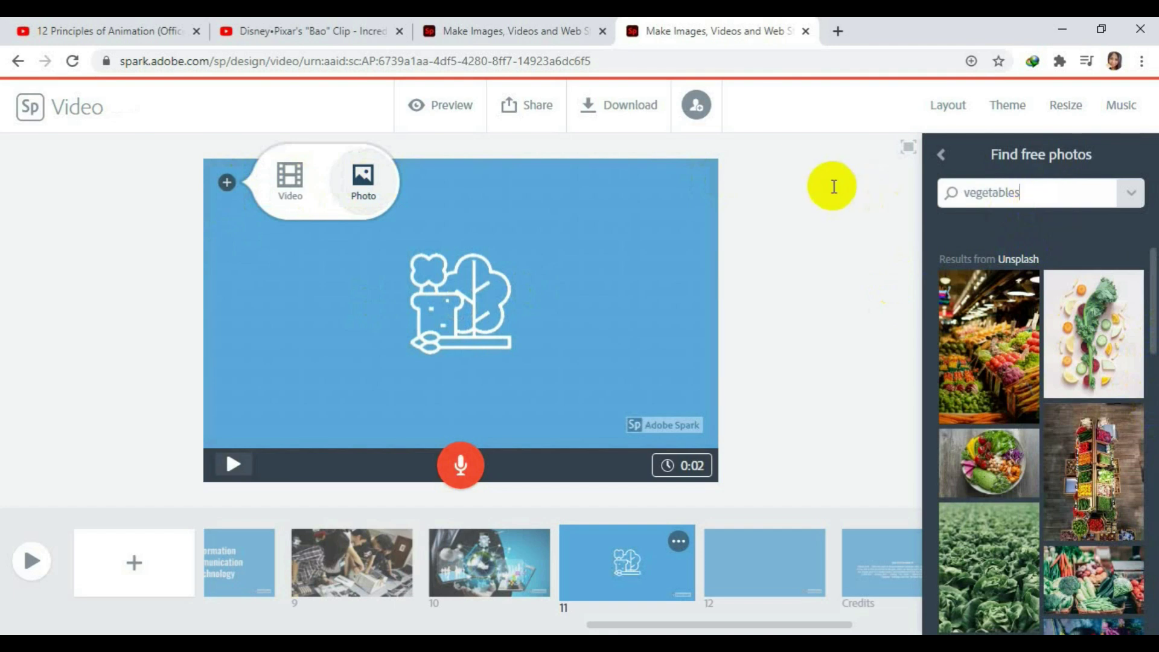
pyautogui.doubleClick(1028, 193)
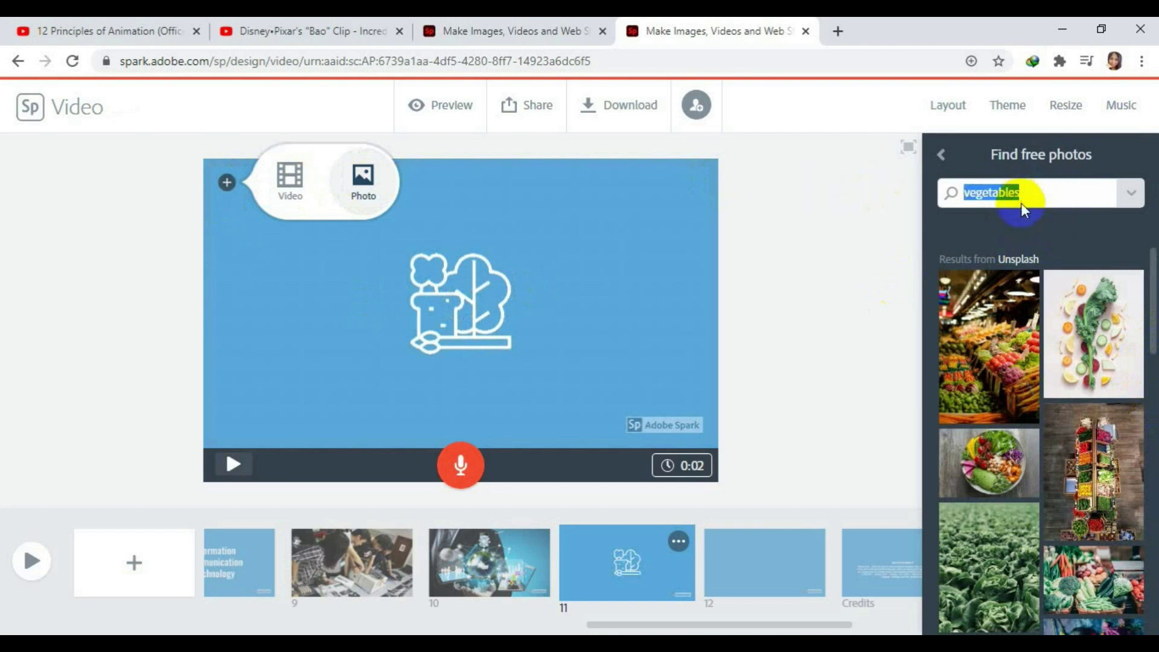
pyautogui.click(1047, 201)
pyautogui.write('farm')
pyautogui.moveTo(1048, 201); pyautogui.dragTo(966, 192)
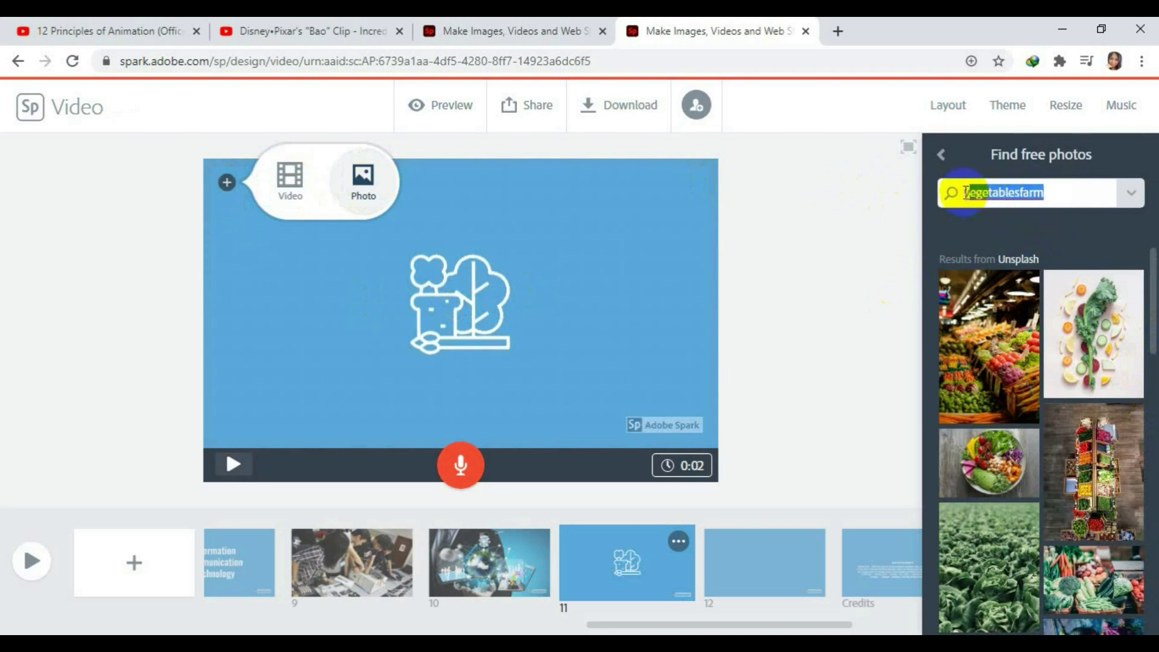
pyautogui.press('BackSpace')
pyautogui.click(965, 192)
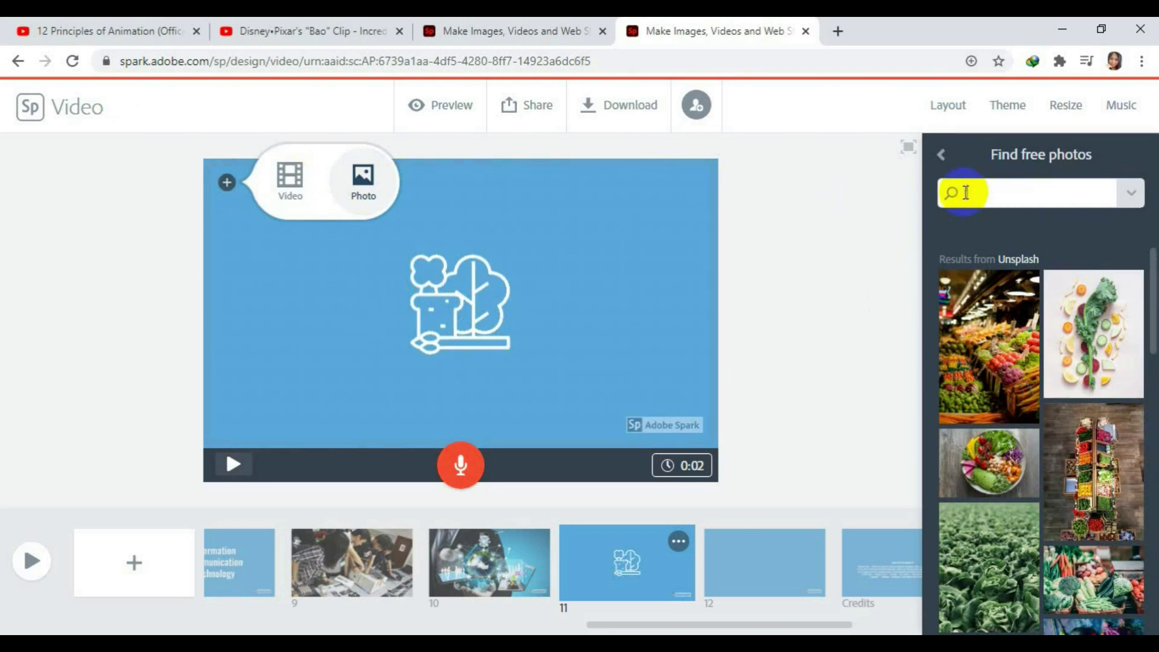
pyautogui.write('farm')
pyautogui.press('Return')
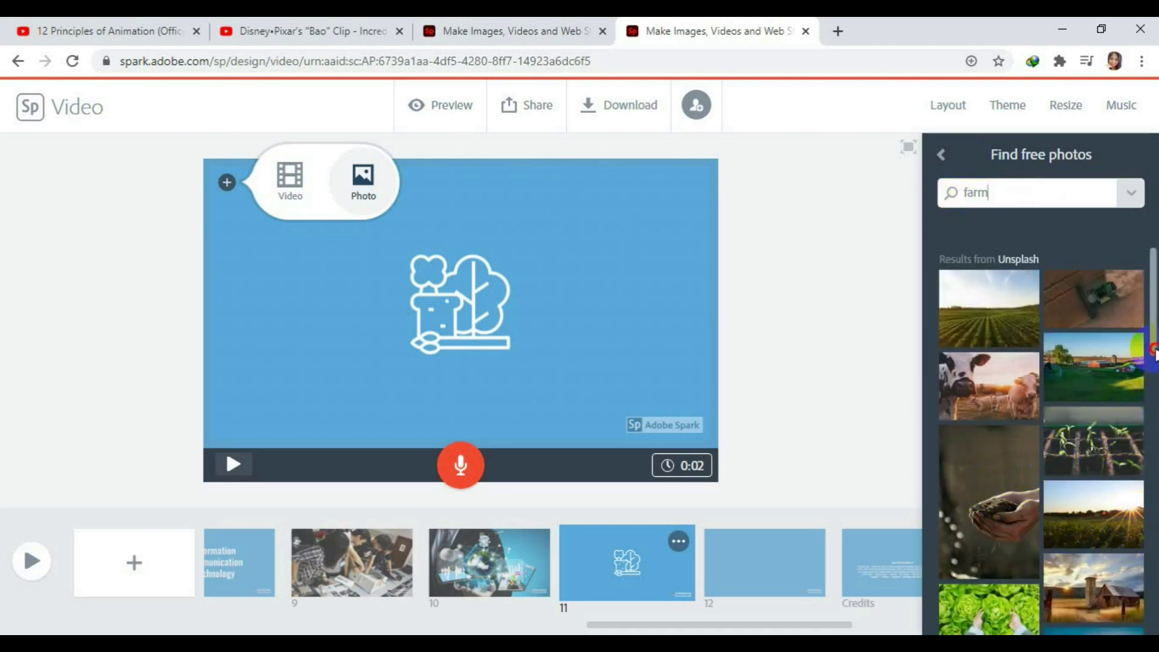
pyautogui.scroll(-2, 1153, 356)
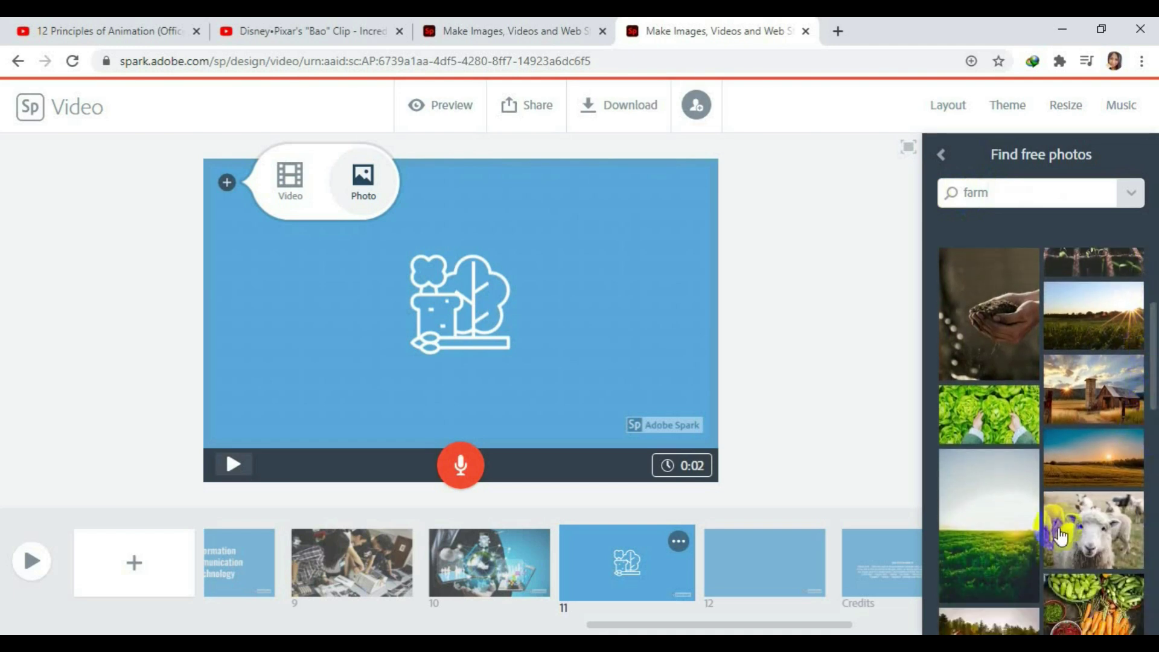
pyautogui.click(972, 522)
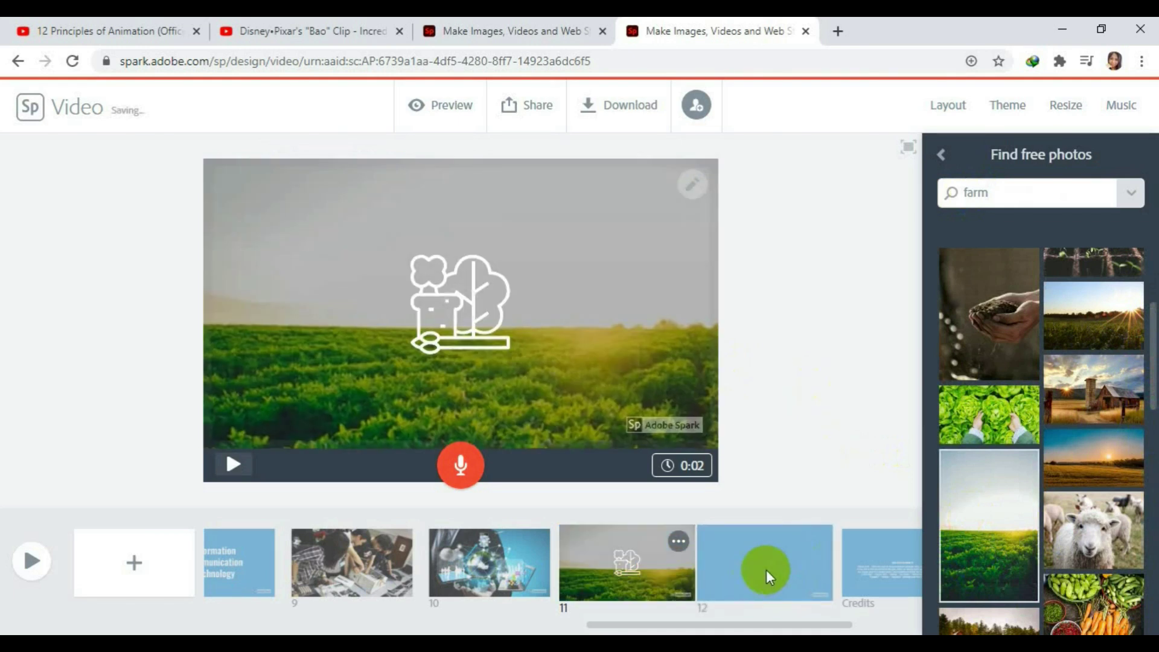
# Add slide 12 with the title text 'Agri-Fishery Arts'.
pyautogui.click(134, 565)
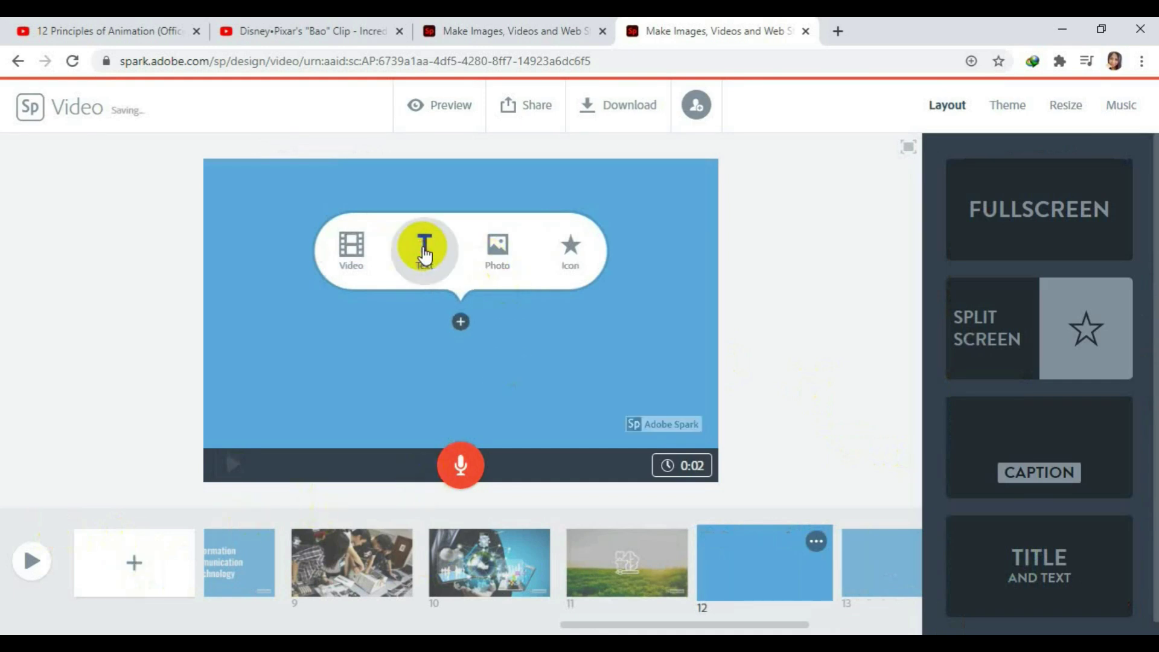
pyautogui.click(424, 253)
pyautogui.write('ag')
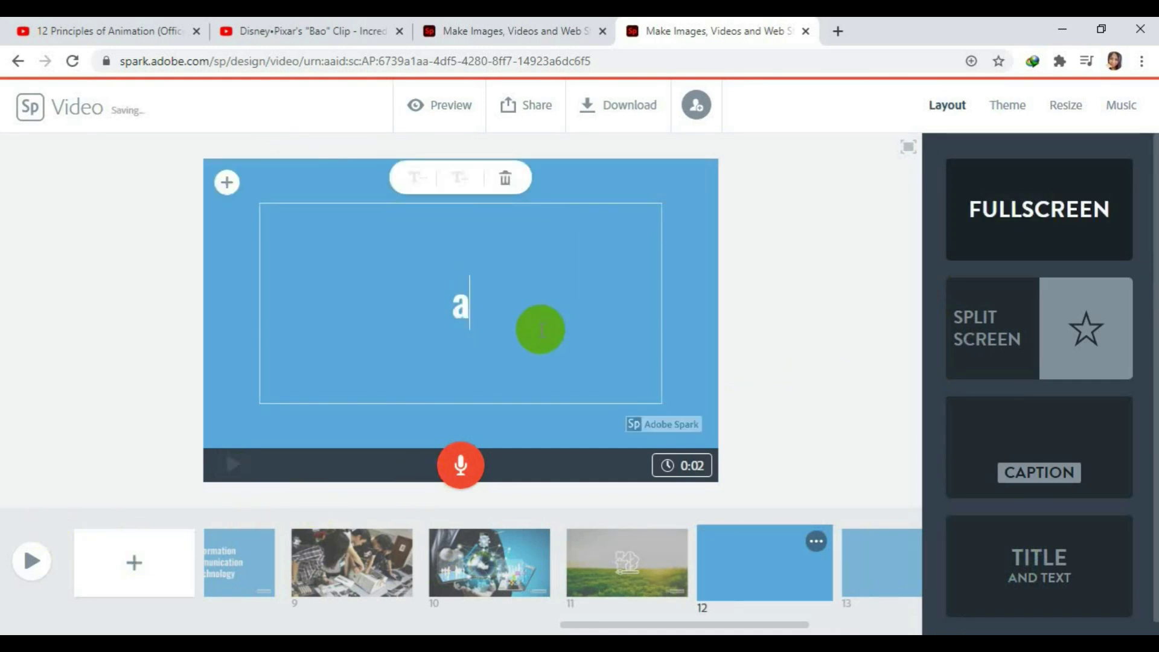
pyautogui.press('BackSpace')
pyautogui.press('BackSpace')
pyautogui.write('ag')
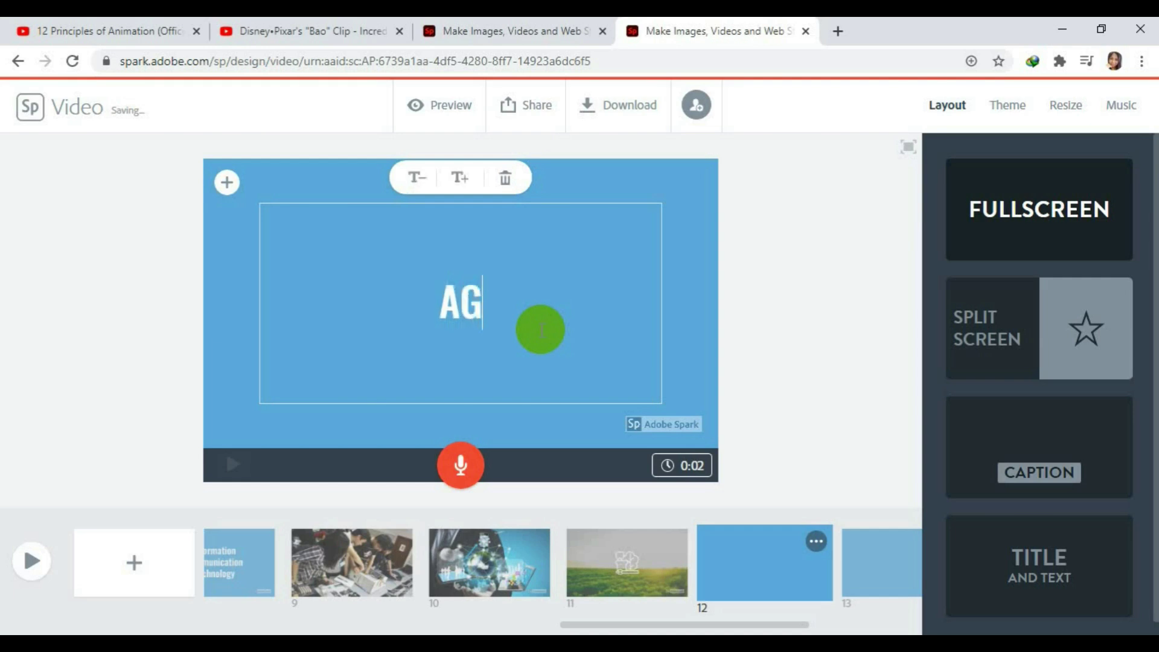
pyautogui.press('BackSpace')
pyautogui.write('gri-')
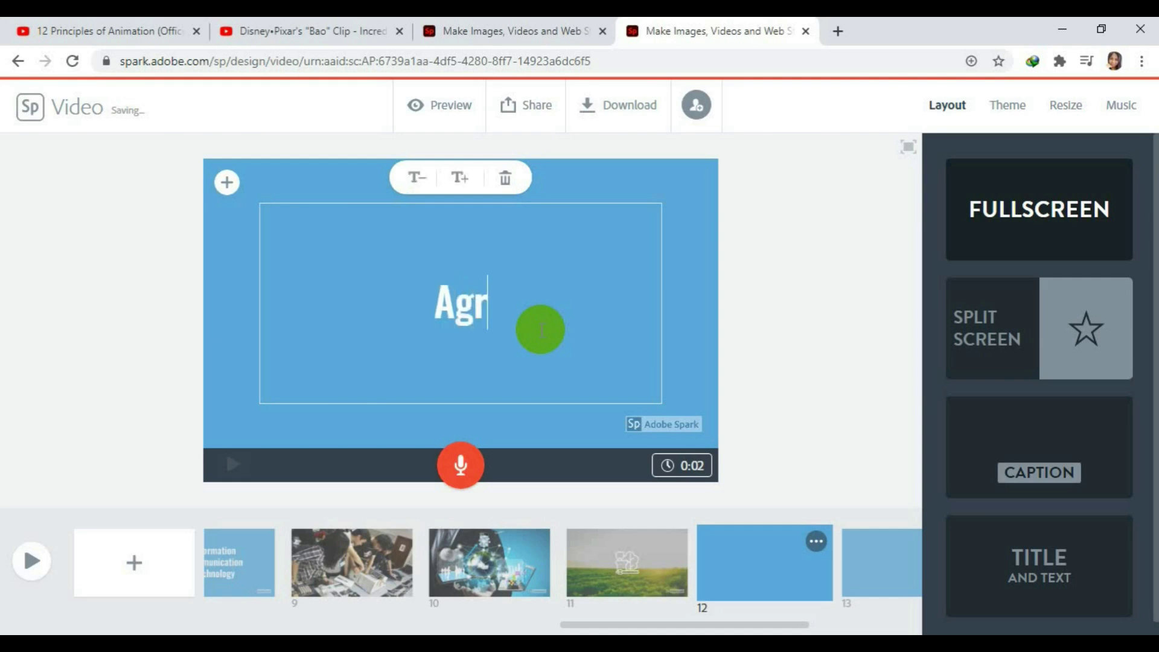
pyautogui.write('F')
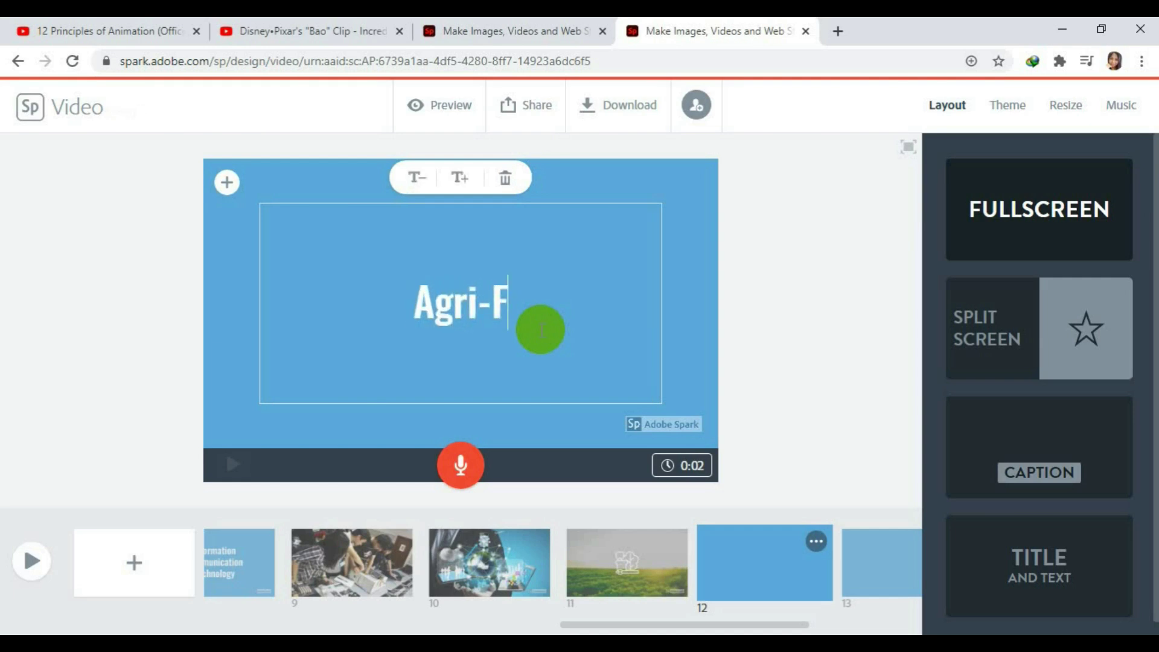
pyautogui.write('ishery Arts')
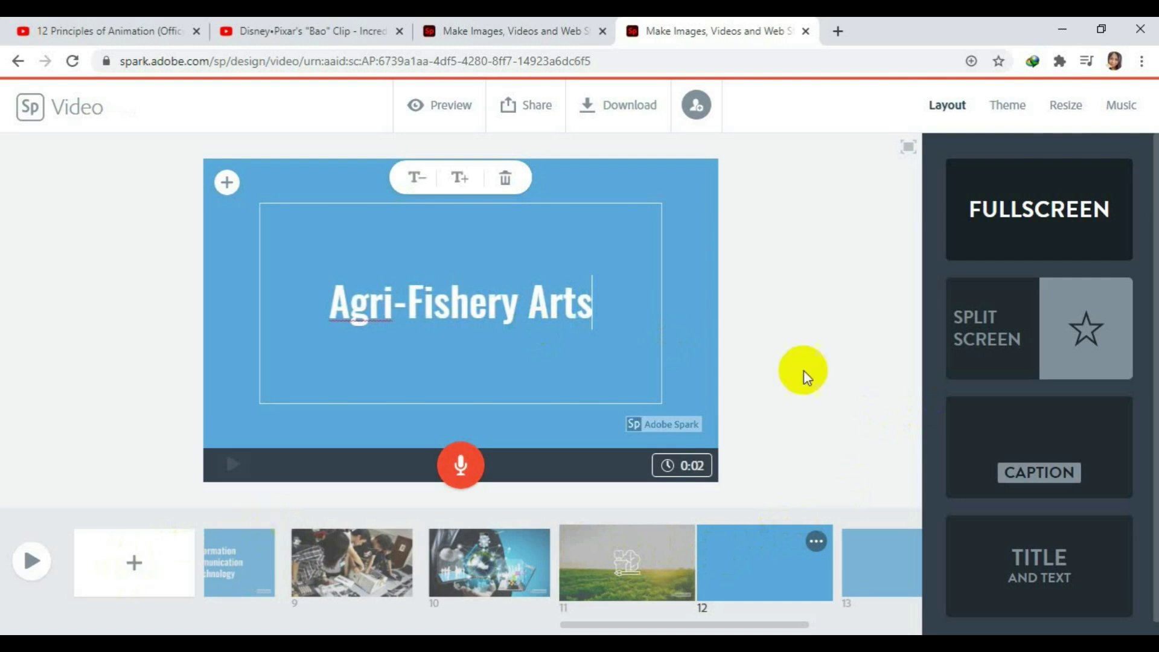
# Add a new slide 13 and choose to put a photo on it.
pyautogui.click(707, 362)
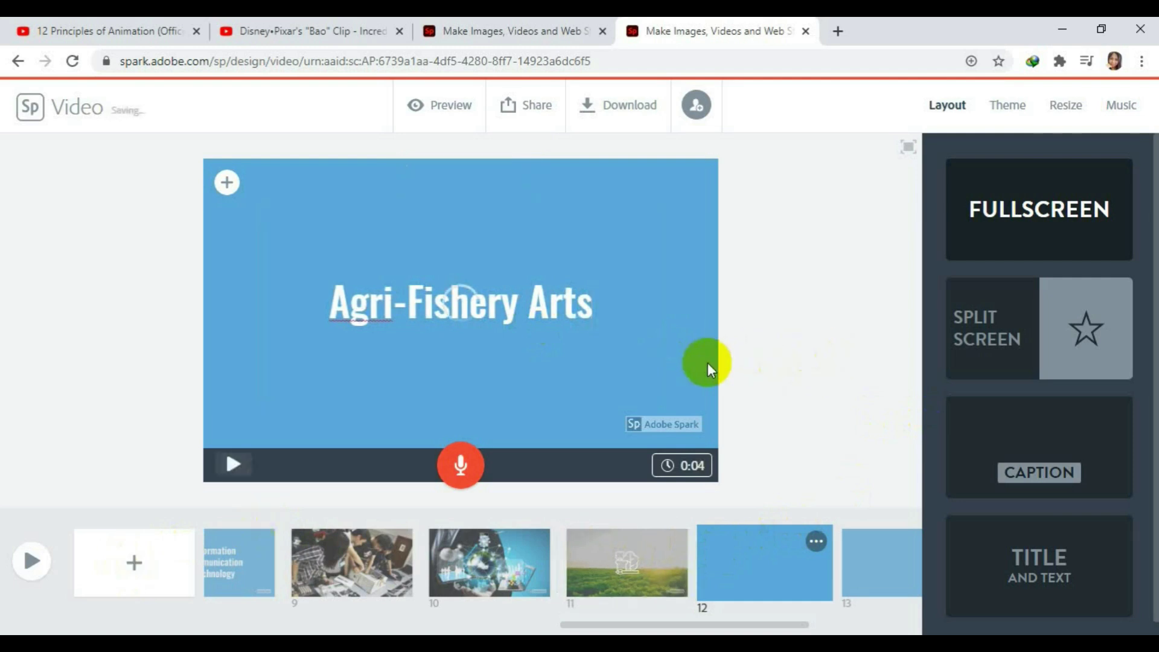
pyautogui.click(147, 573)
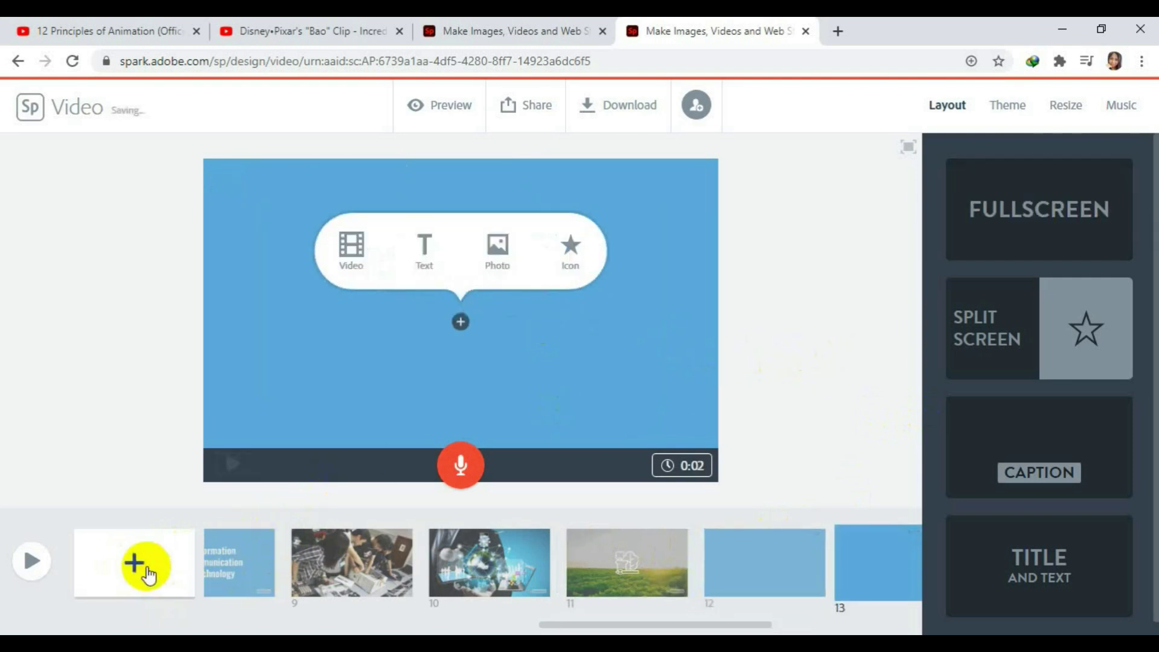
pyautogui.click(504, 253)
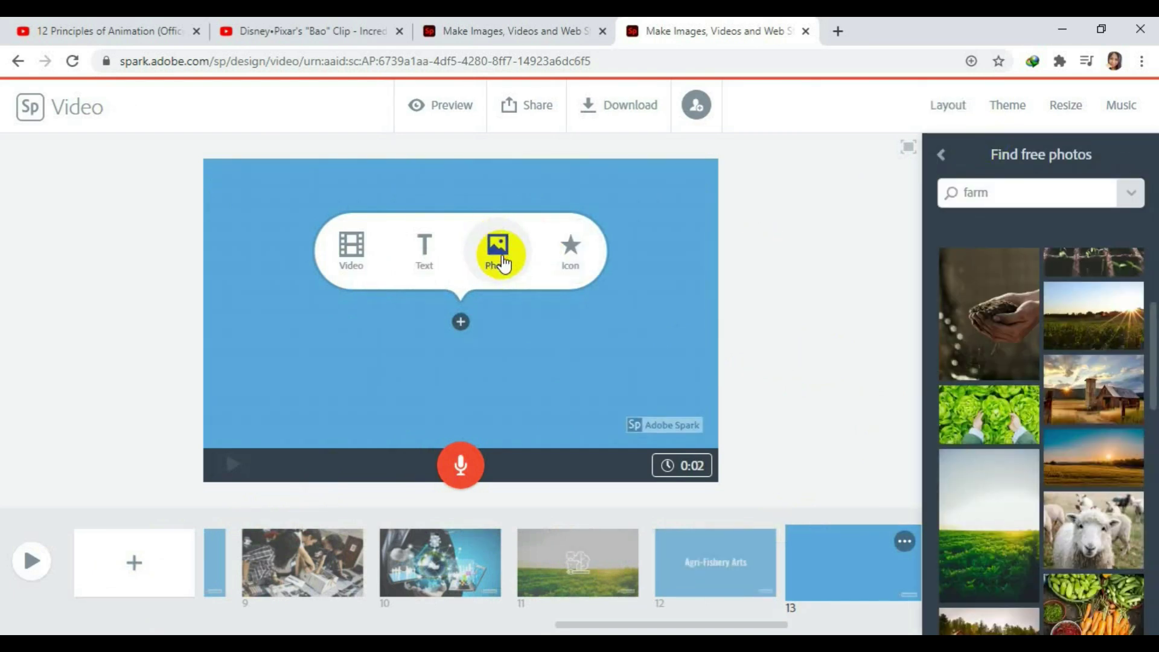
# Upload the fishs photo from the Desktop TLE folder onto slide 13.
pyautogui.click(1025, 223)
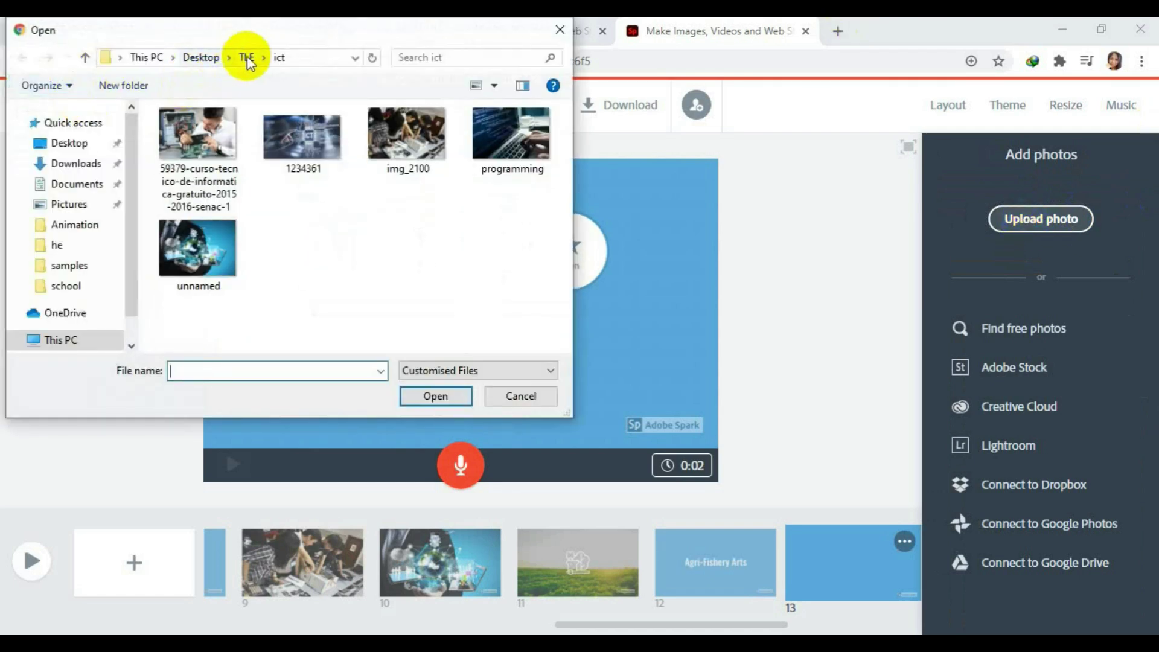
pyautogui.click(246, 57)
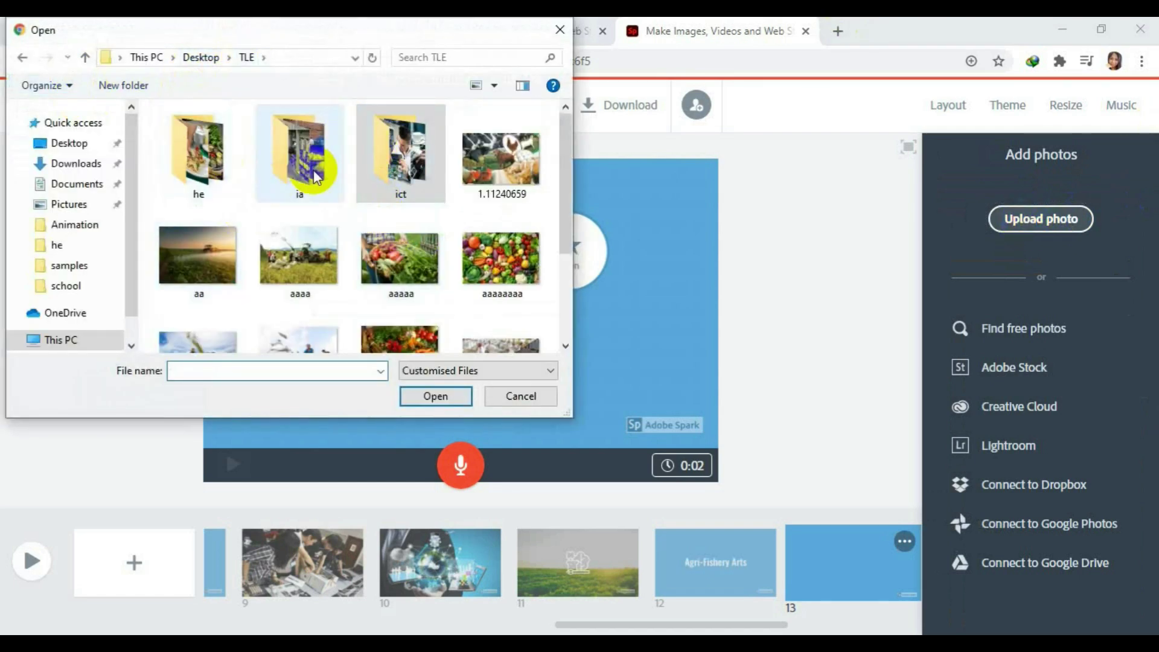
pyautogui.moveTo(563, 150); pyautogui.dragTo(559, 219)
pyautogui.click(293, 221)
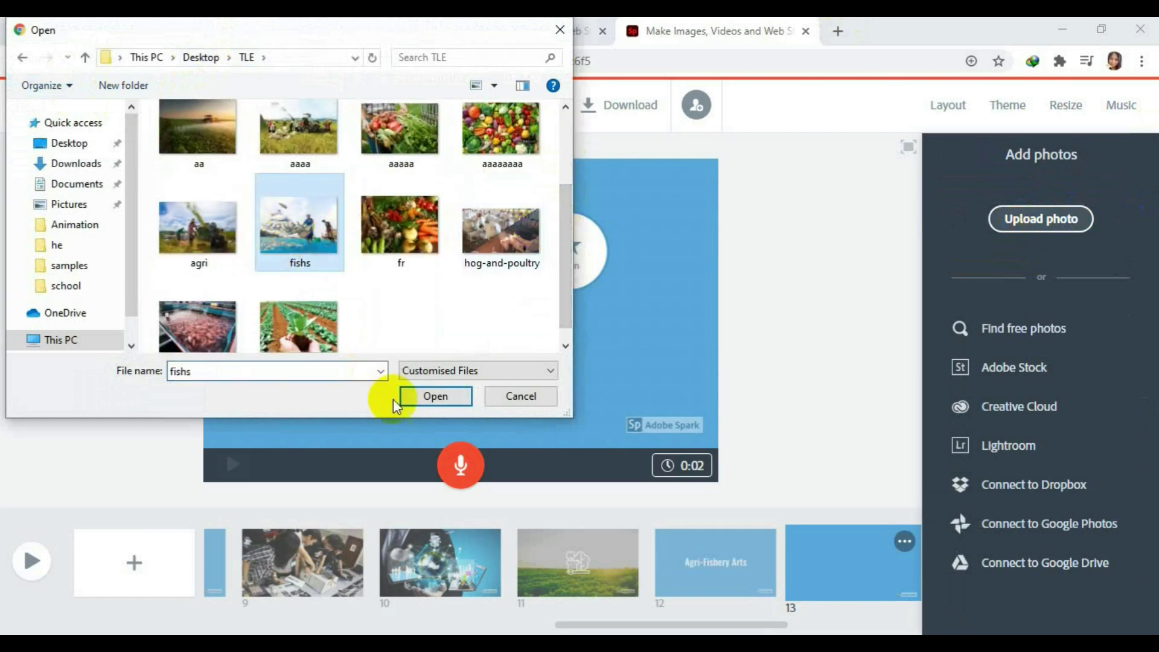
pyautogui.click(426, 396)
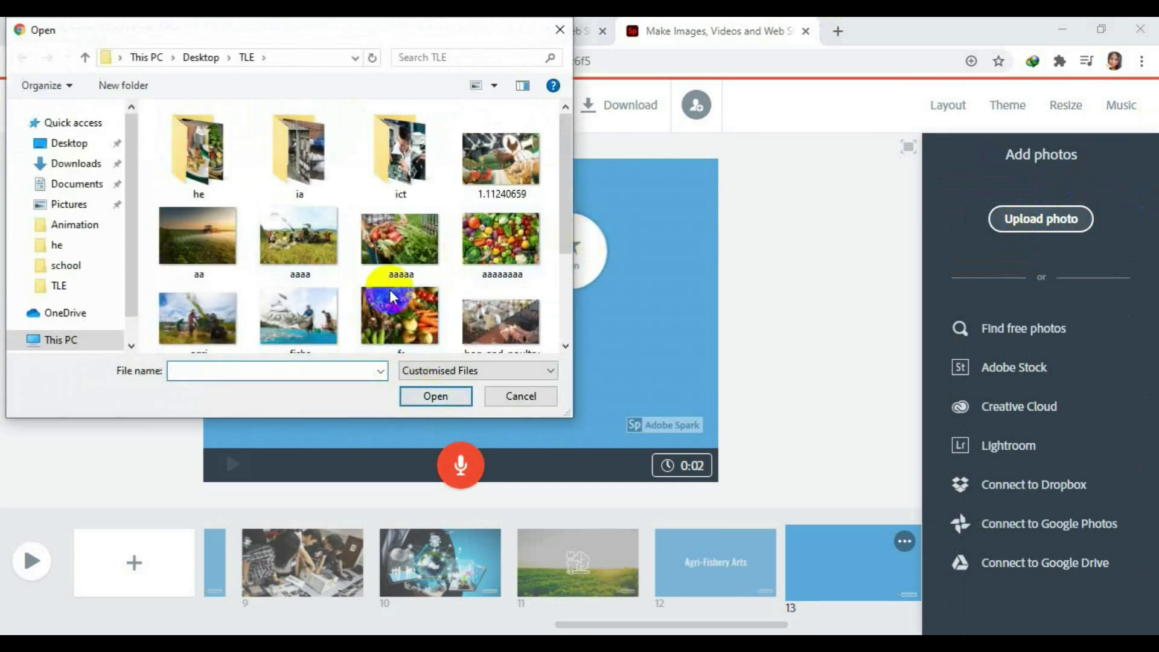
pyautogui.click(306, 327)
pyautogui.click(420, 397)
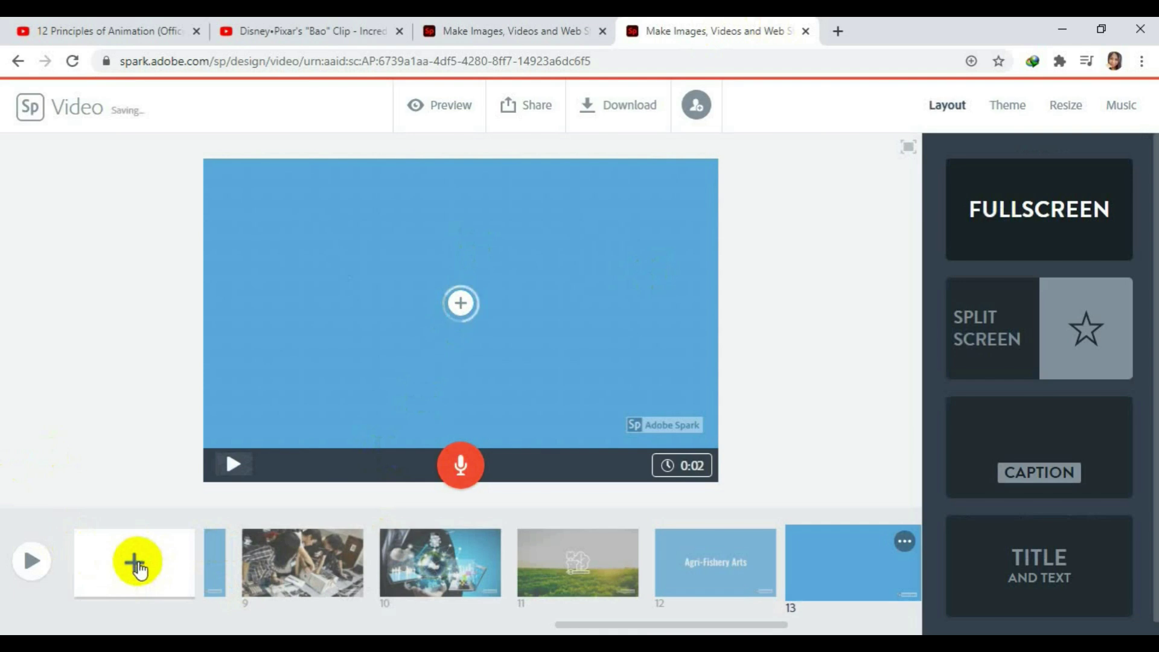
# Add a new blank slide and reorder it to follow the fishing slide.
pyautogui.click(138, 567)
pyautogui.moveTo(659, 621); pyautogui.dragTo(766, 626)
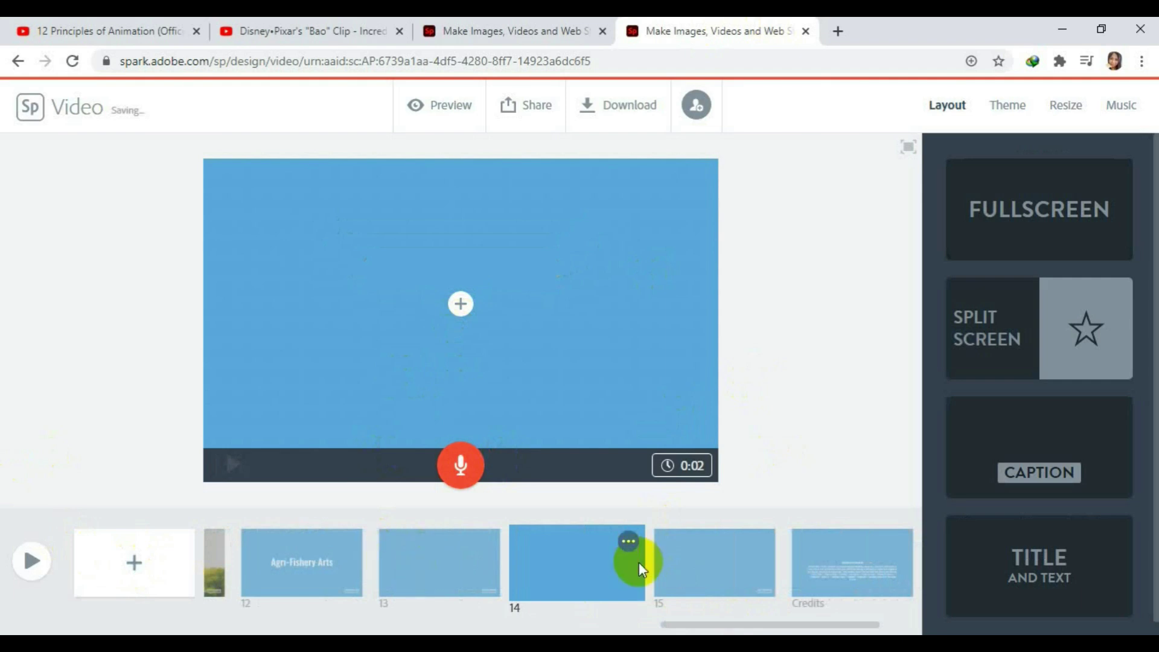
pyautogui.moveTo(638, 563); pyautogui.dragTo(534, 530)
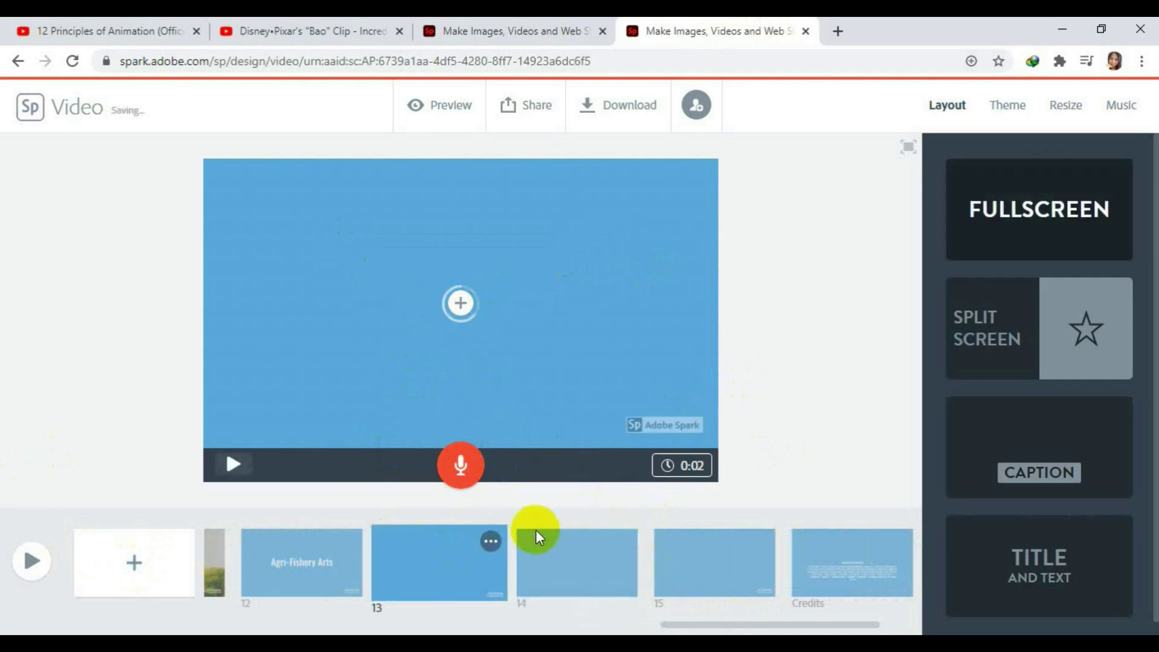
pyautogui.click(570, 538)
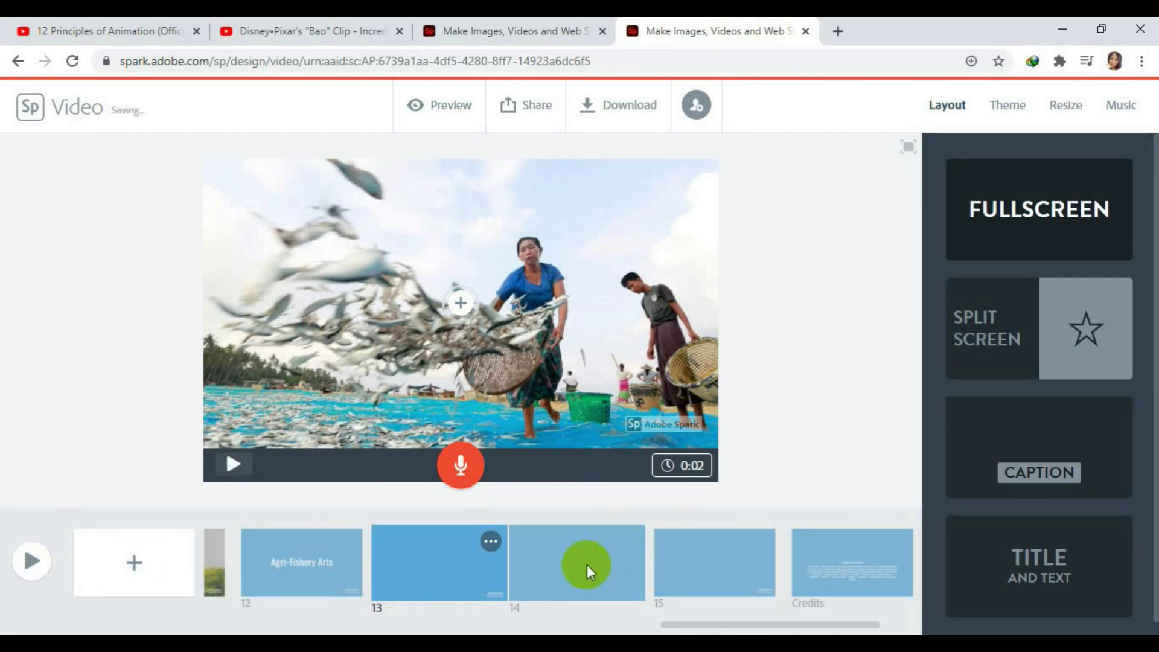
pyautogui.click(587, 564)
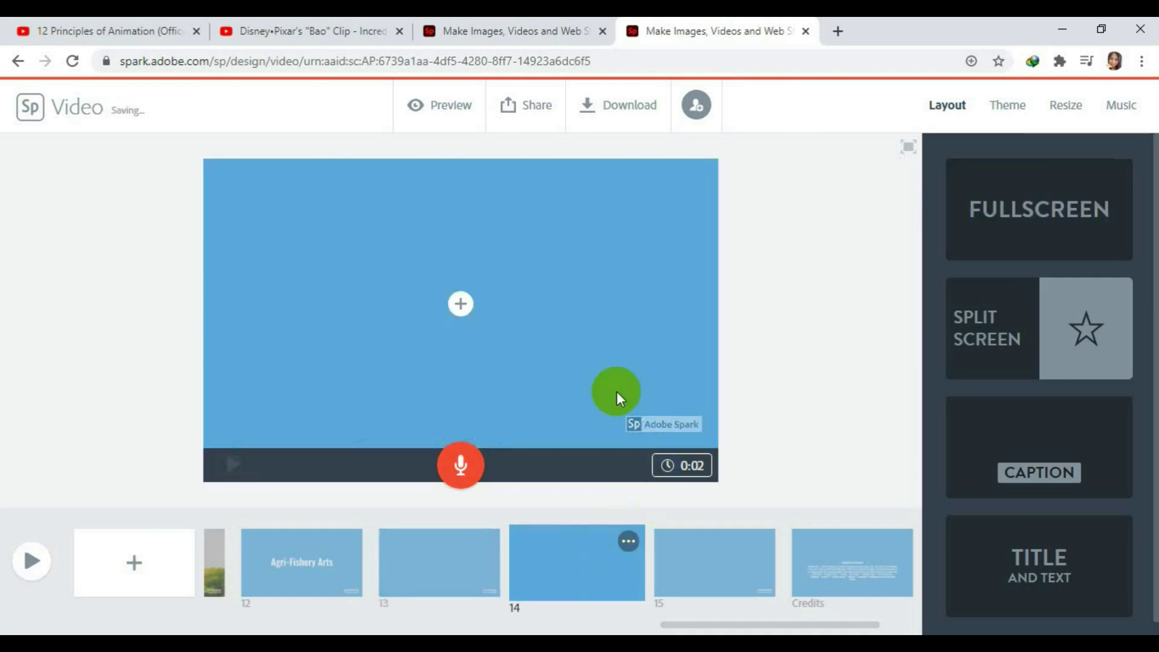
# Upload the aaaa rice-harvest photo from the TLE folder onto slide 14.
pyautogui.click(465, 300)
pyautogui.click(497, 246)
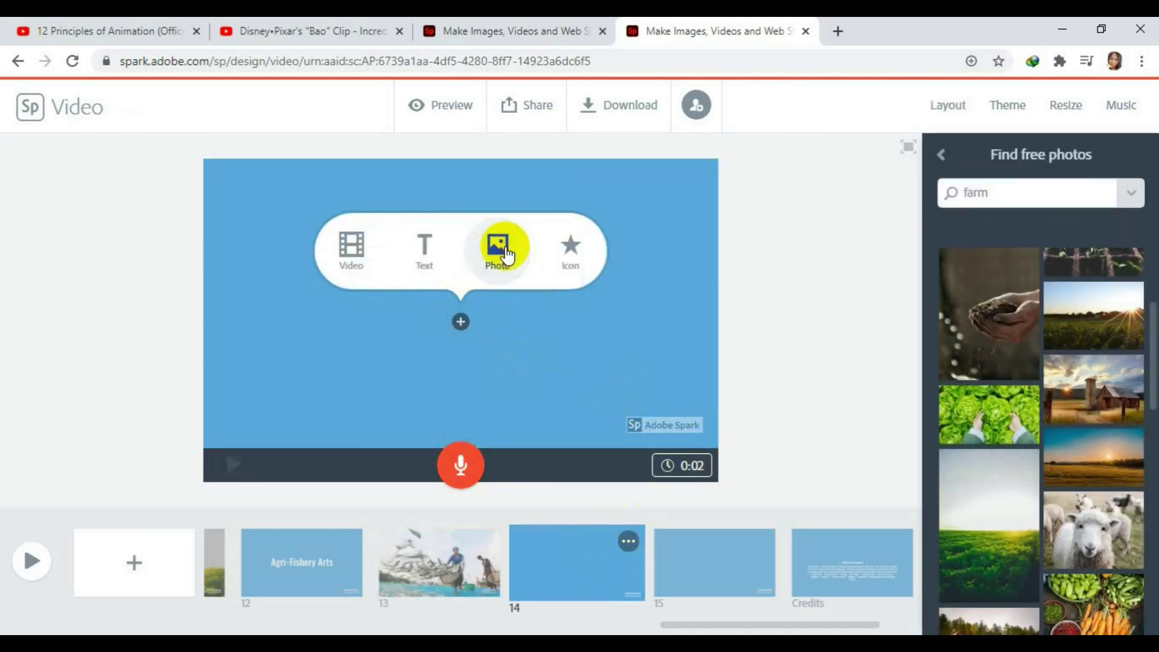
pyautogui.click(497, 248)
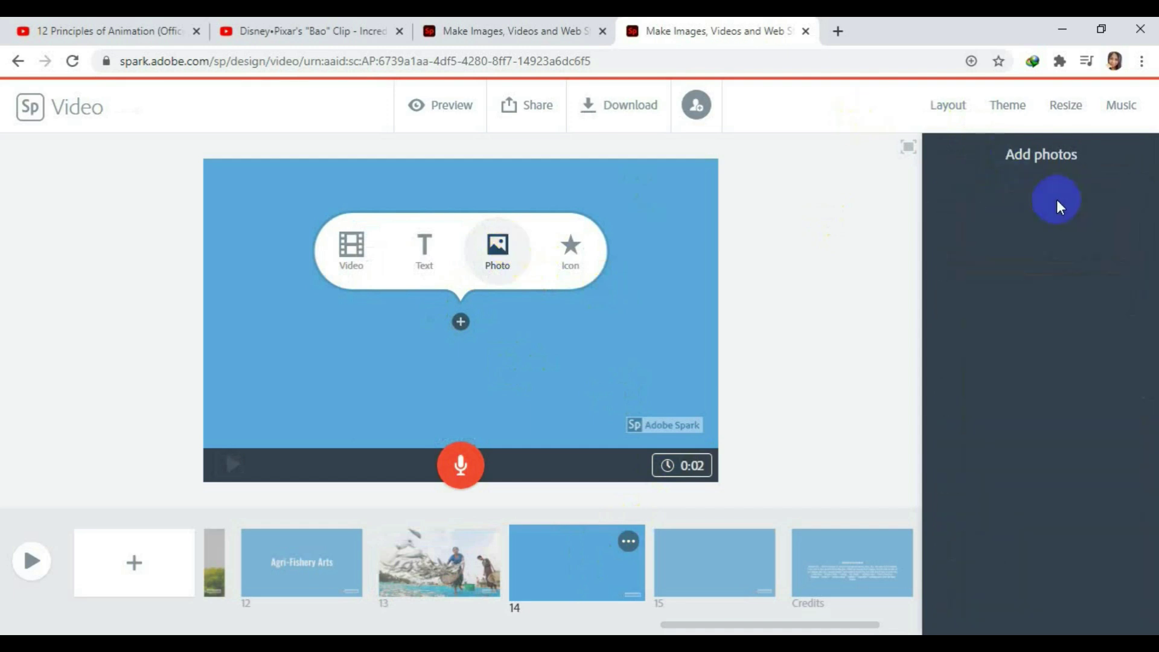
pyautogui.click(1047, 225)
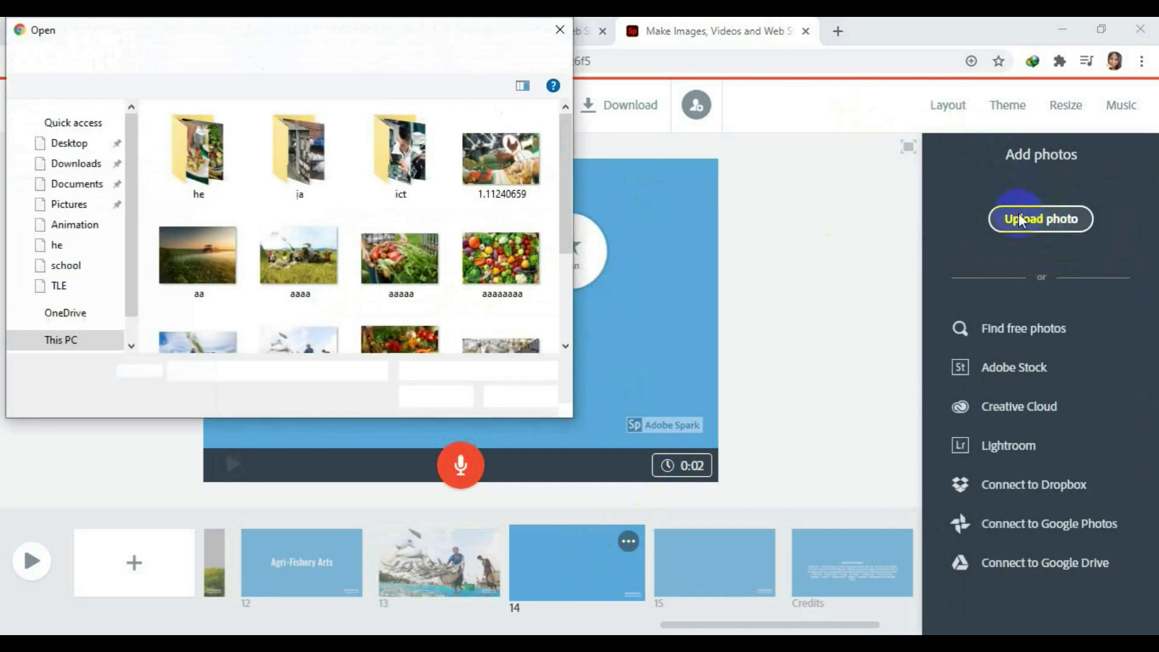
pyautogui.moveTo(563, 161); pyautogui.dragTo(556, 233)
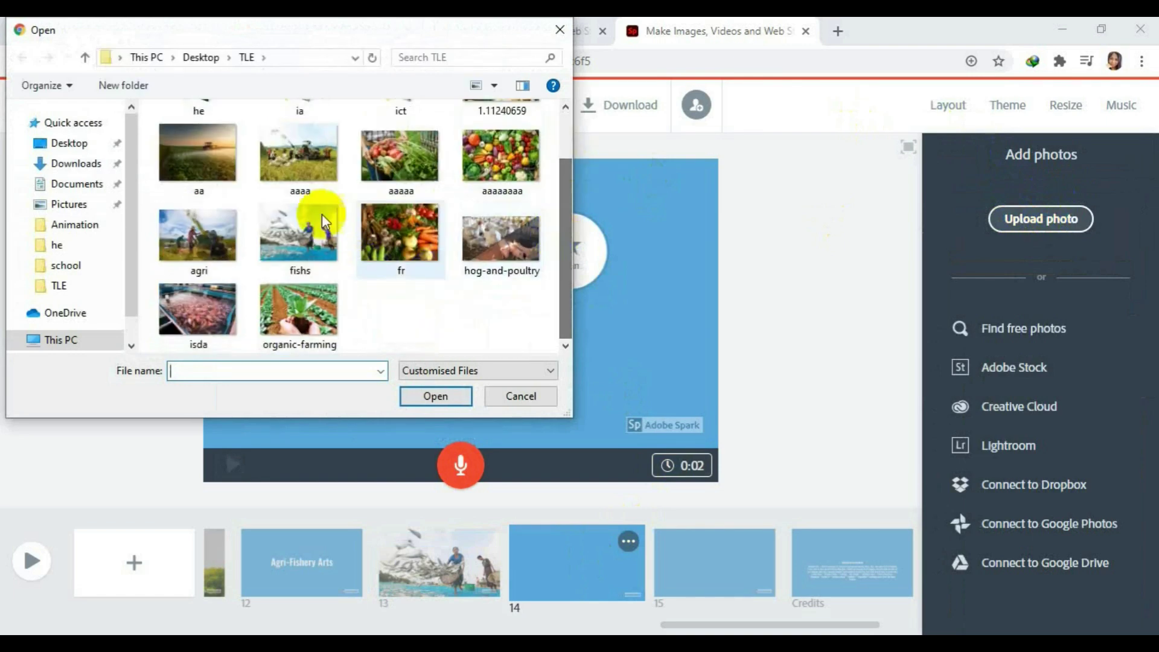
pyautogui.click(299, 160)
pyautogui.click(436, 393)
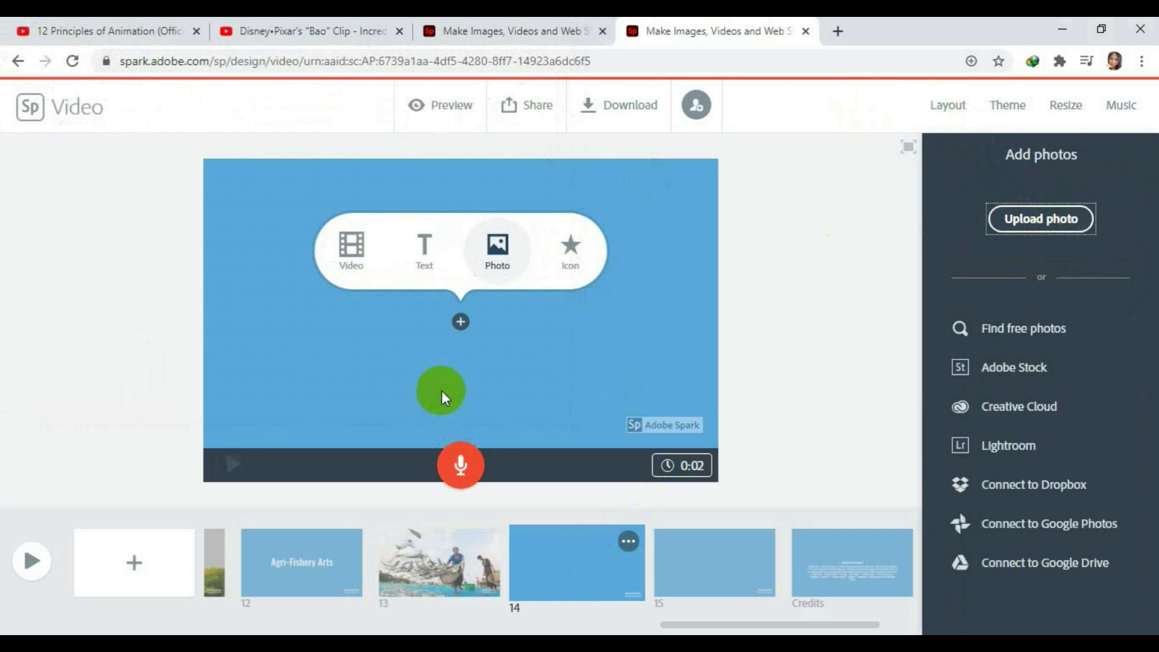
pyautogui.click(665, 274)
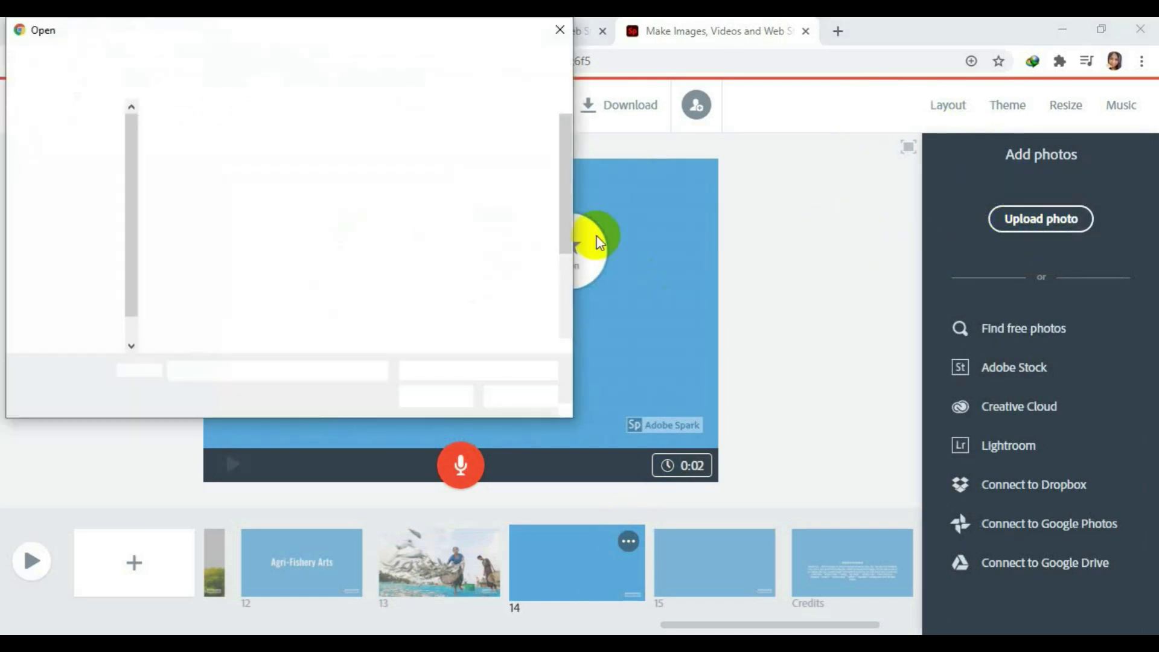
pyautogui.click(301, 242)
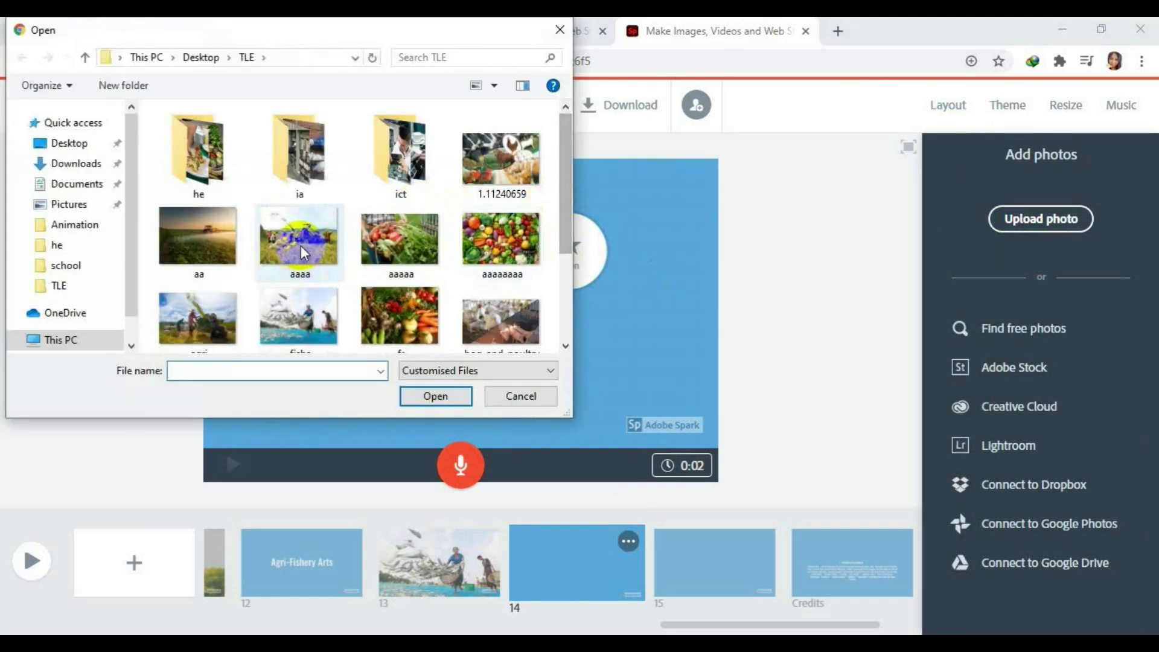
pyautogui.click(443, 397)
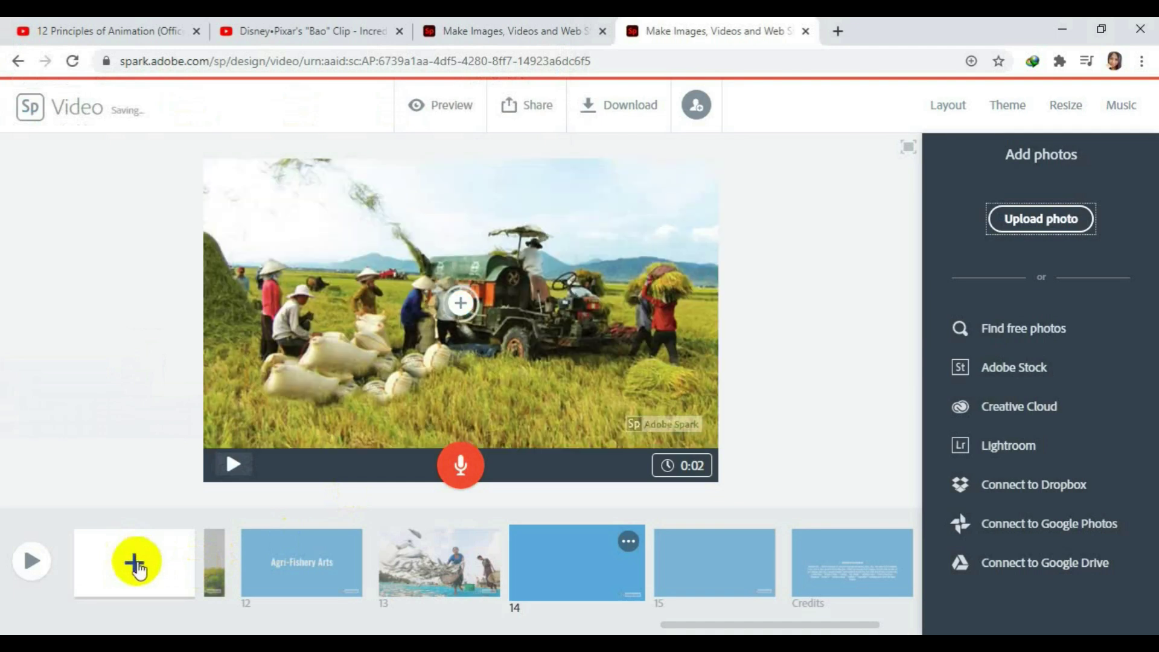
# Add slide 15 and place the first lamp-and-dresser result from a 'furniture' icon search.
pyautogui.click(136, 566)
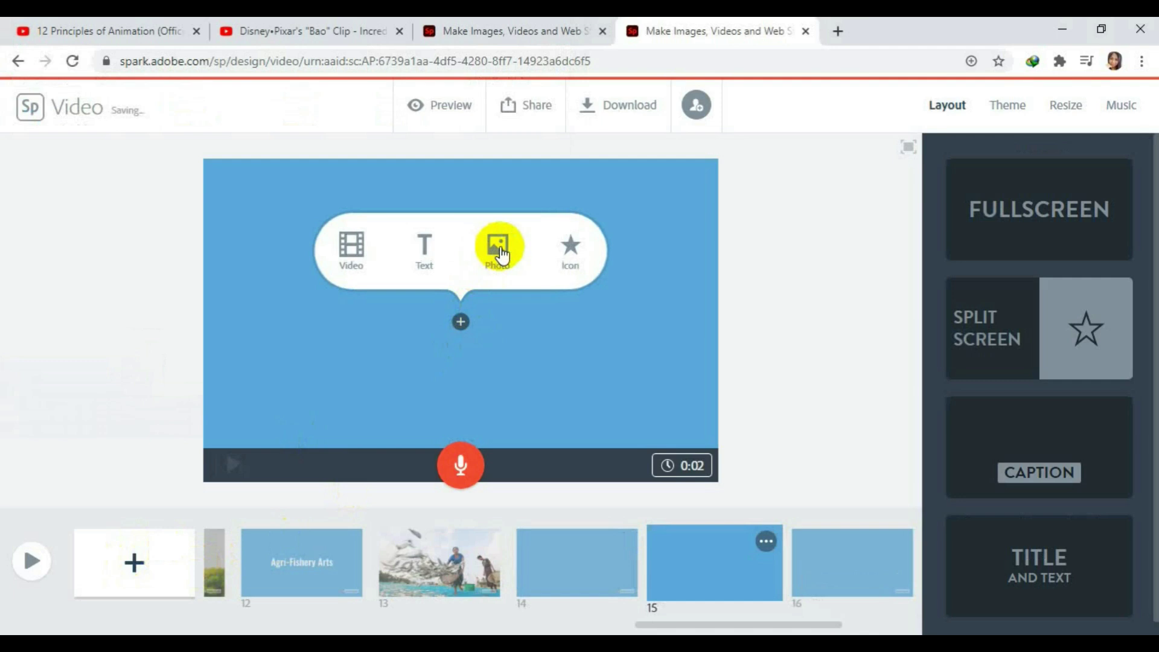
pyautogui.click(571, 251)
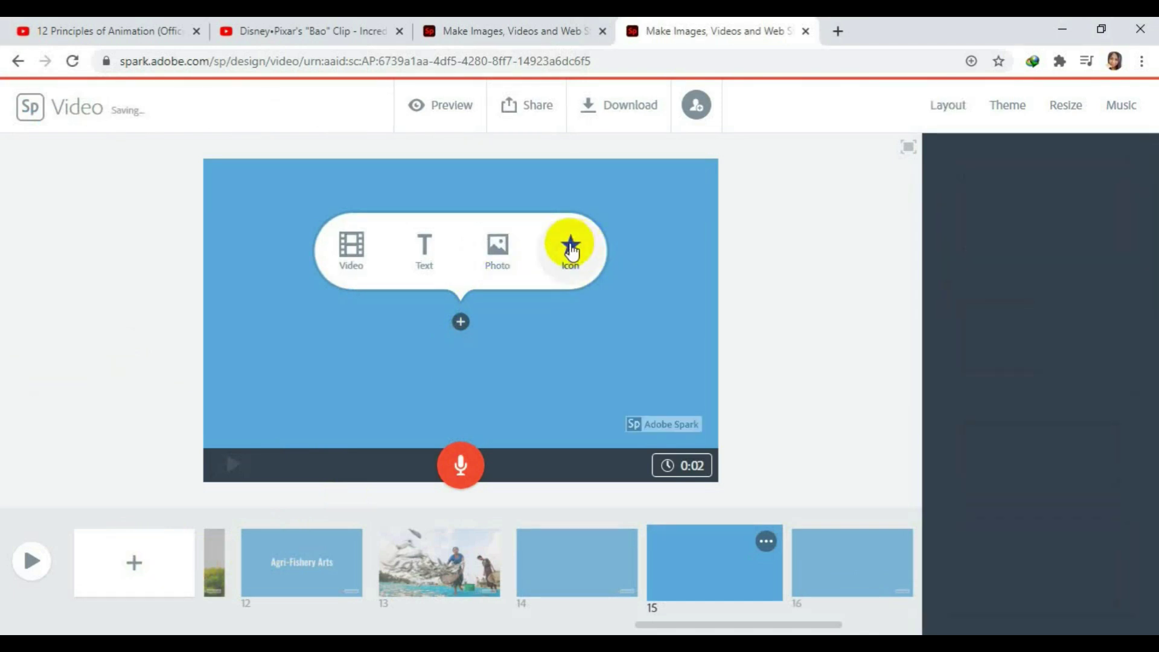
pyautogui.click(1028, 196)
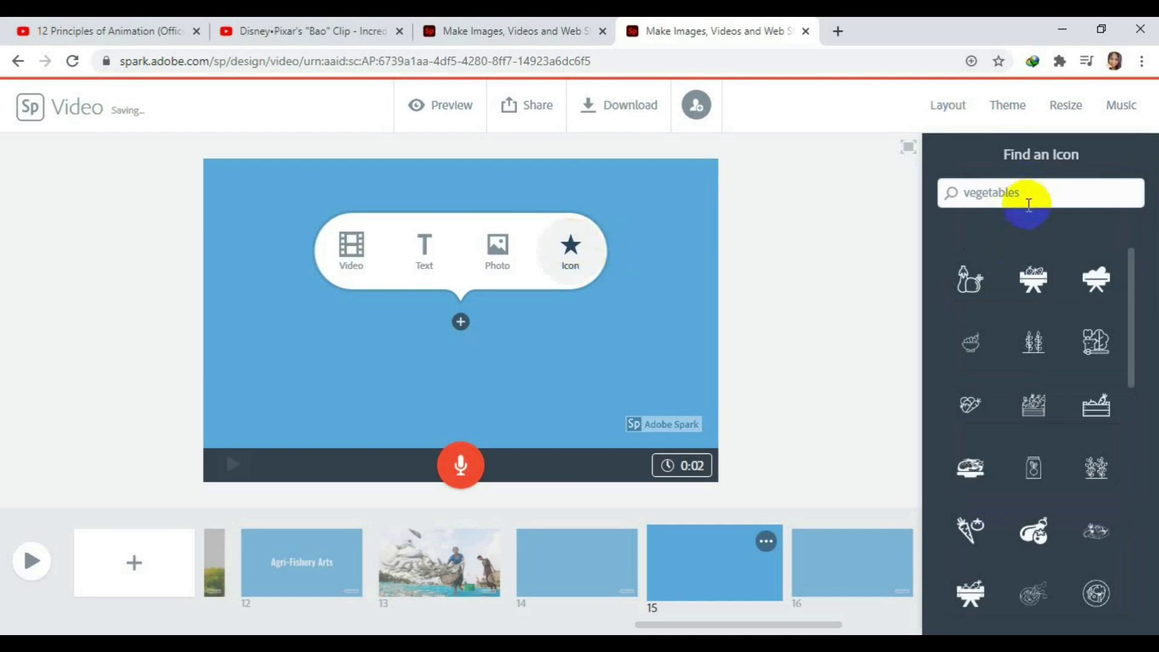
pyautogui.doubleClick(1027, 196)
pyautogui.write('farm')
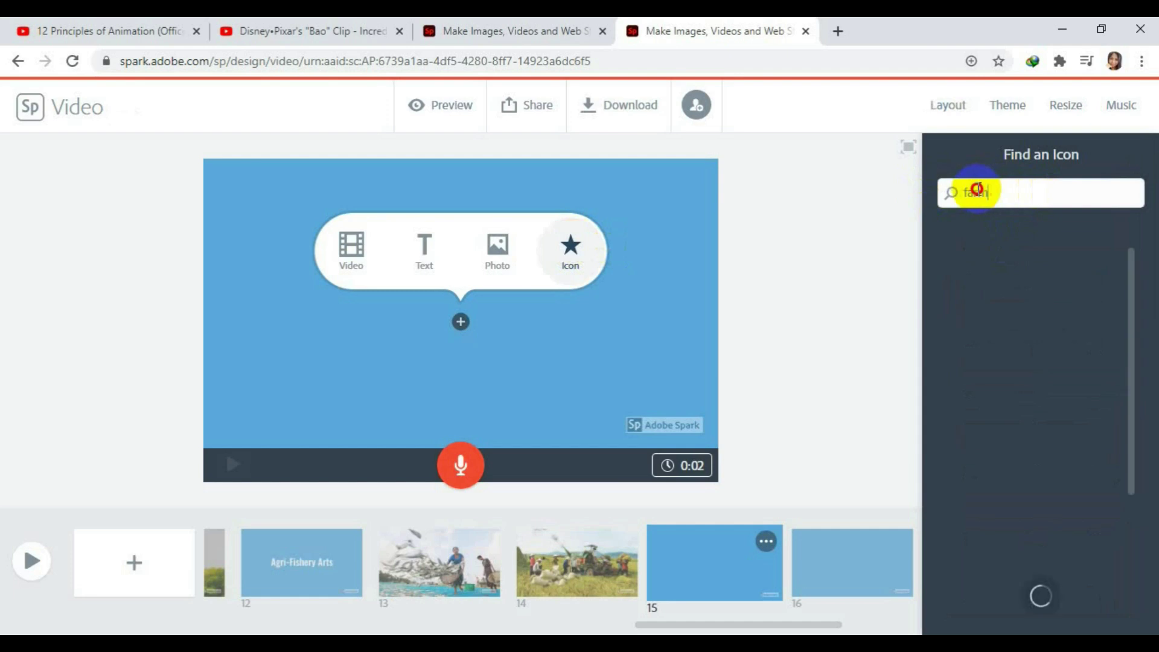
pyautogui.moveTo(982, 193); pyautogui.dragTo(1040, 193)
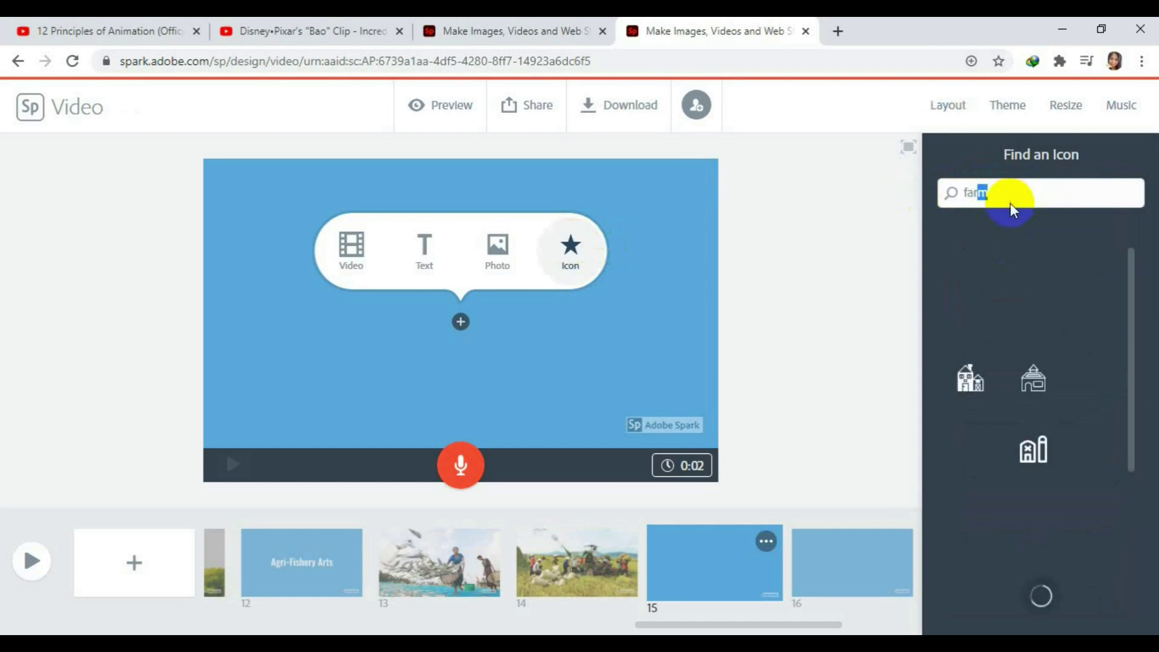
pyautogui.press('BackSpace')
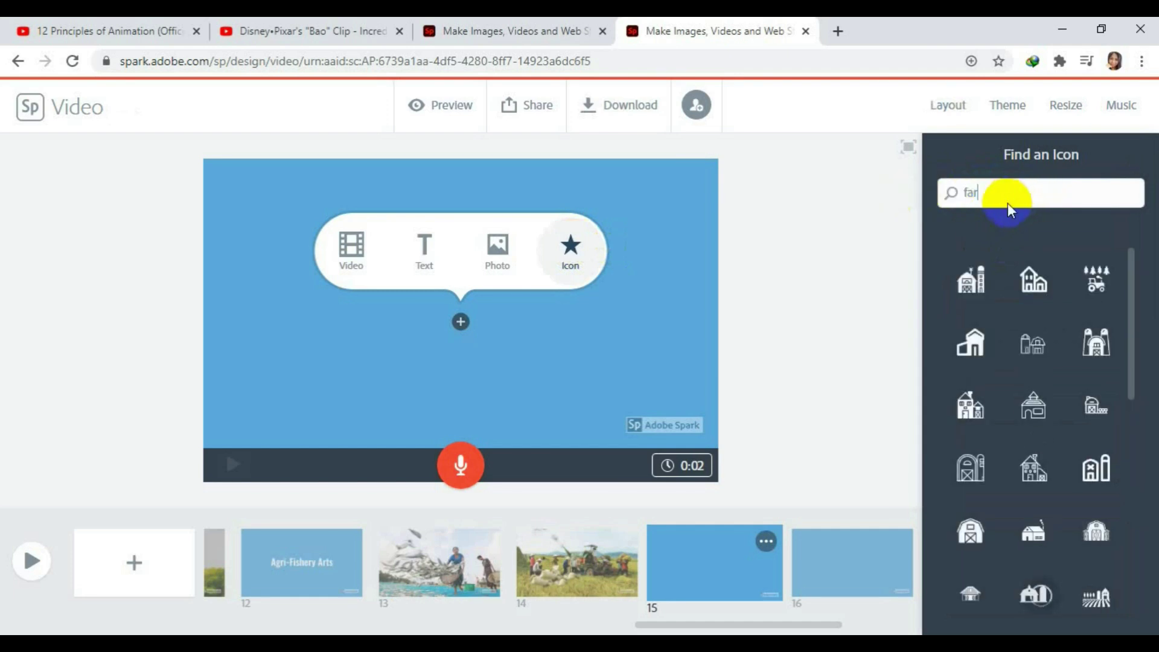
pyautogui.press('BackSpace')
pyautogui.press('BackSpace')
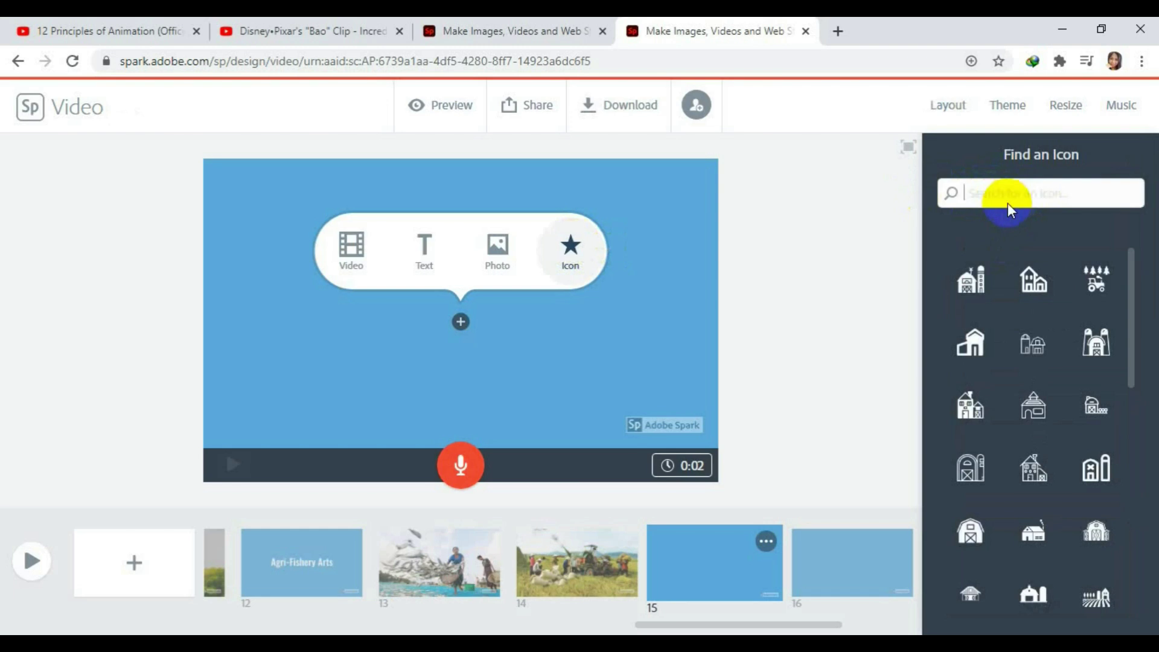
pyautogui.write('furniture')
pyautogui.press('Return')
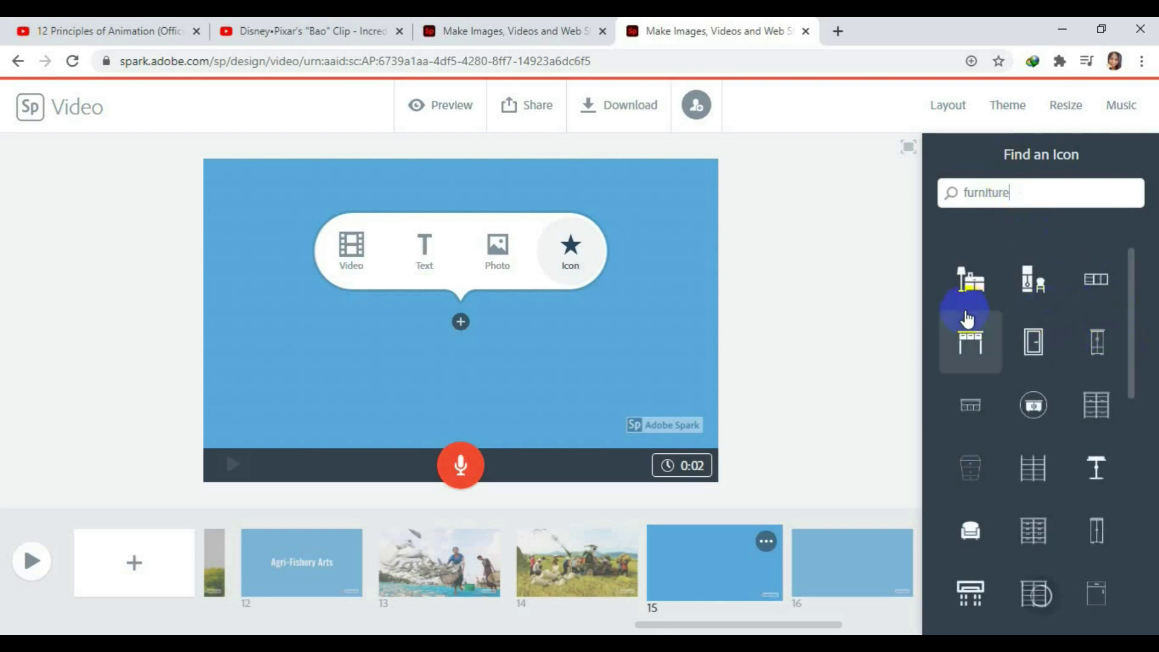
pyautogui.click(968, 287)
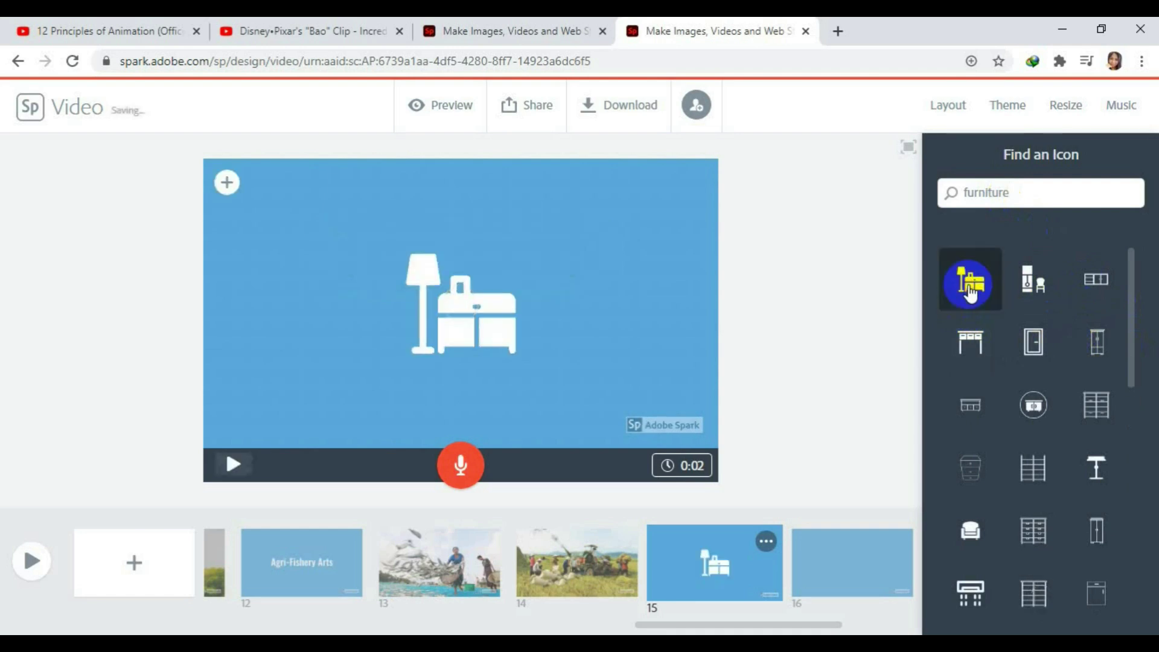
# Open free photos for slide 15 and search for 'masonry'.
pyautogui.click(227, 182)
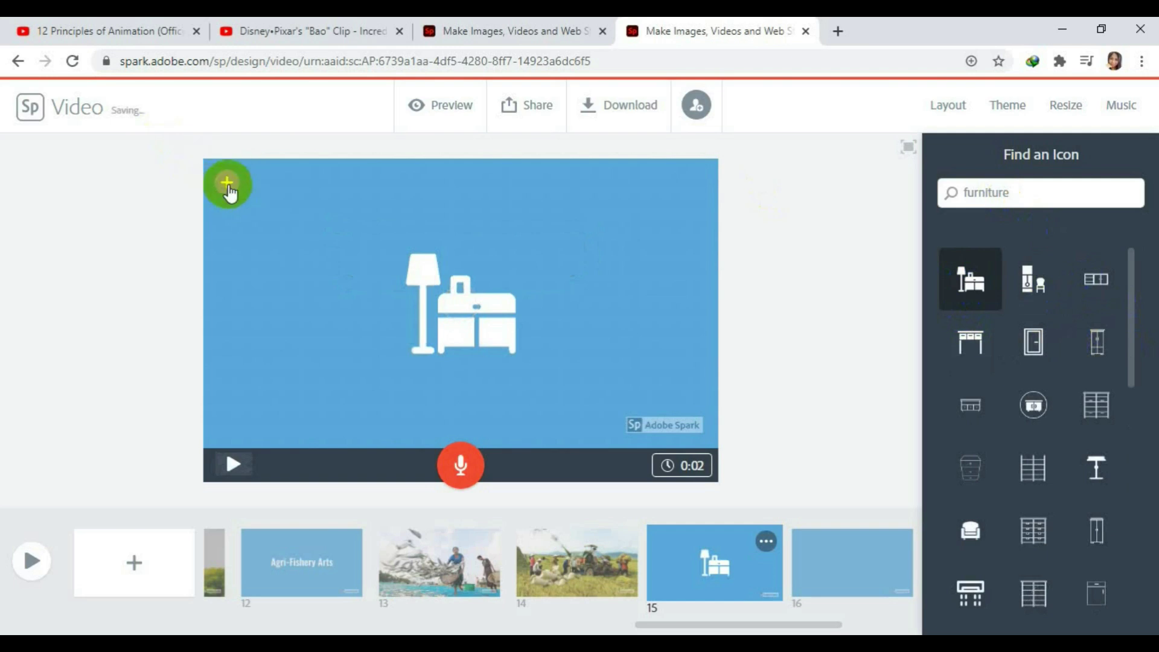
pyautogui.click(380, 184)
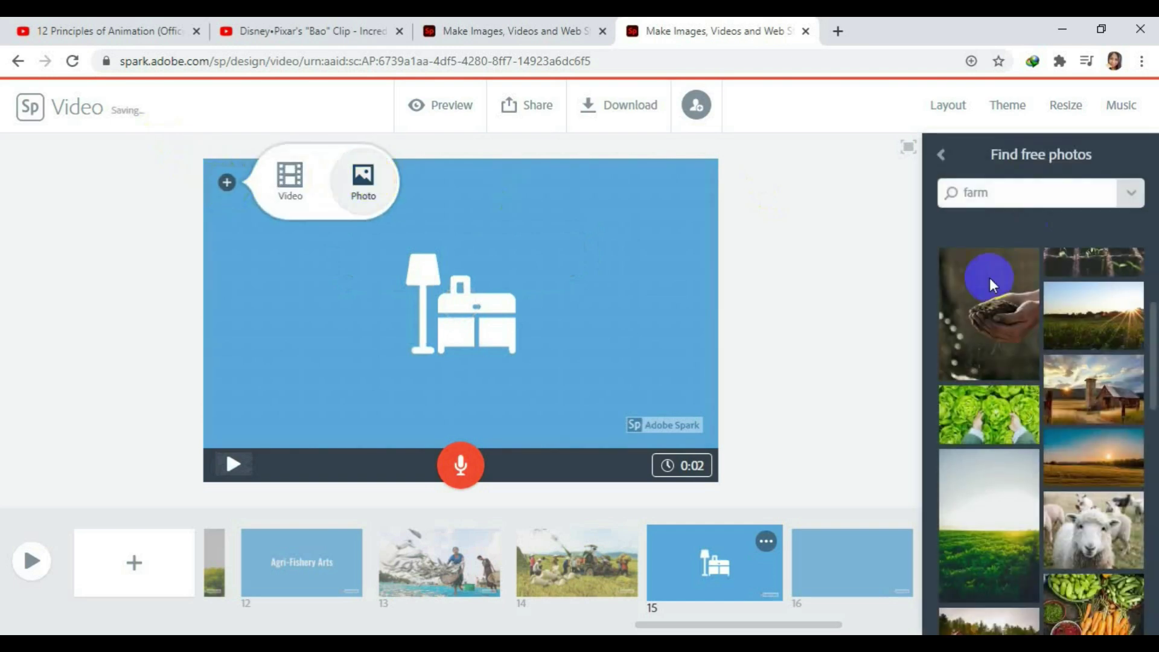
pyautogui.click(1037, 207)
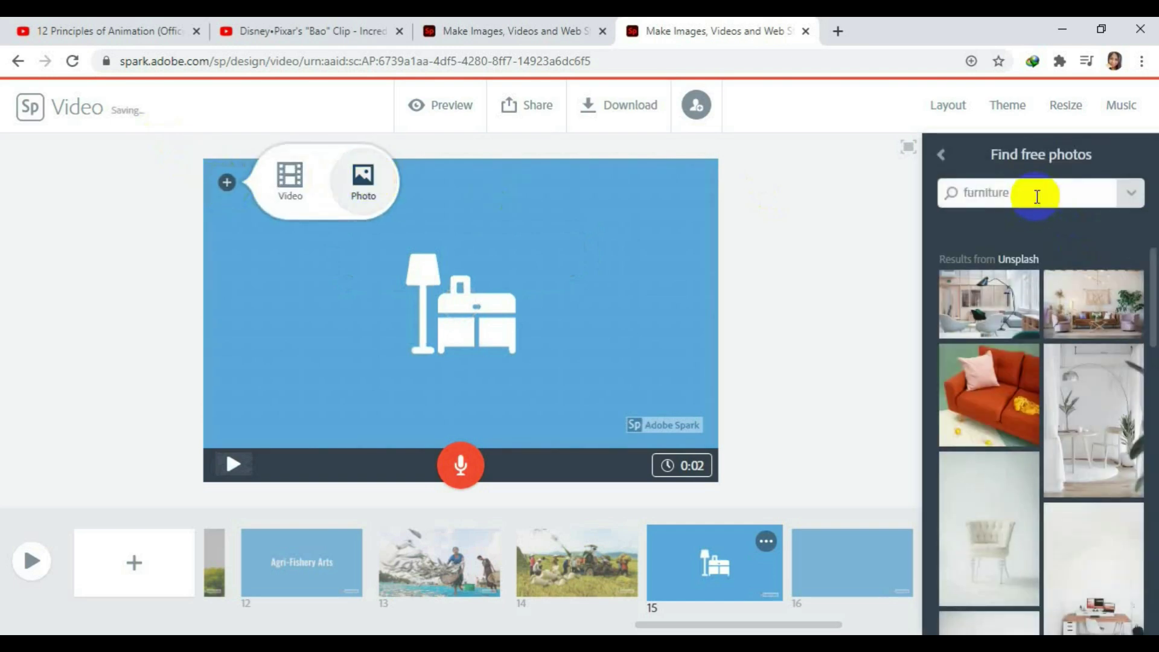
pyautogui.click(983, 204)
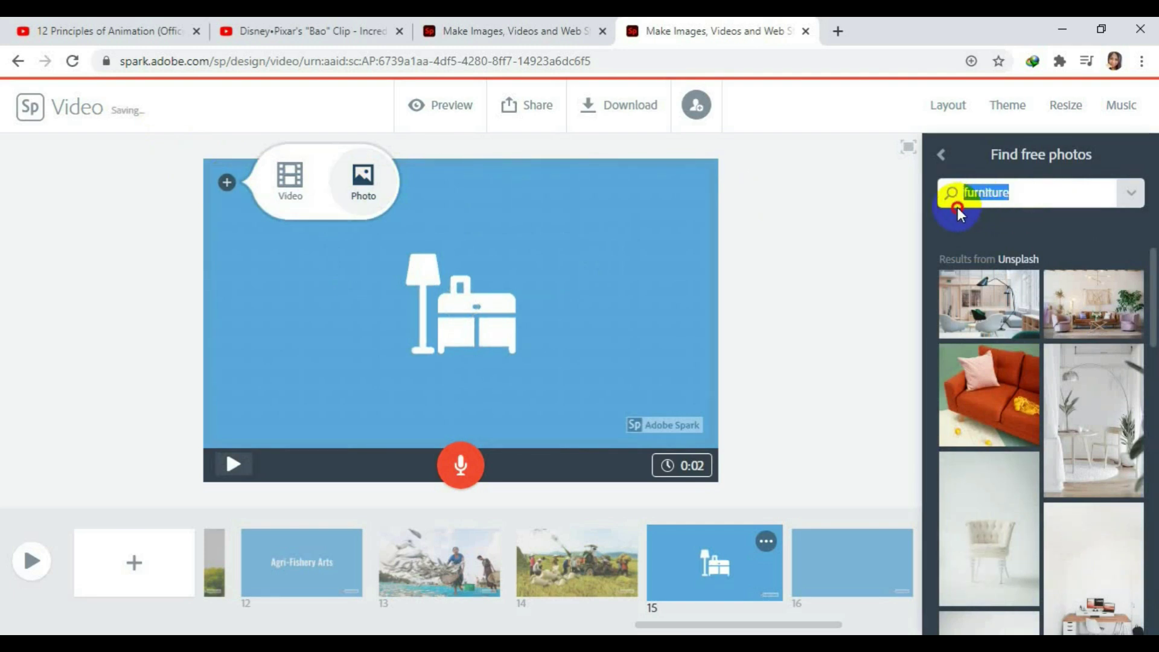
pyautogui.write('ma')
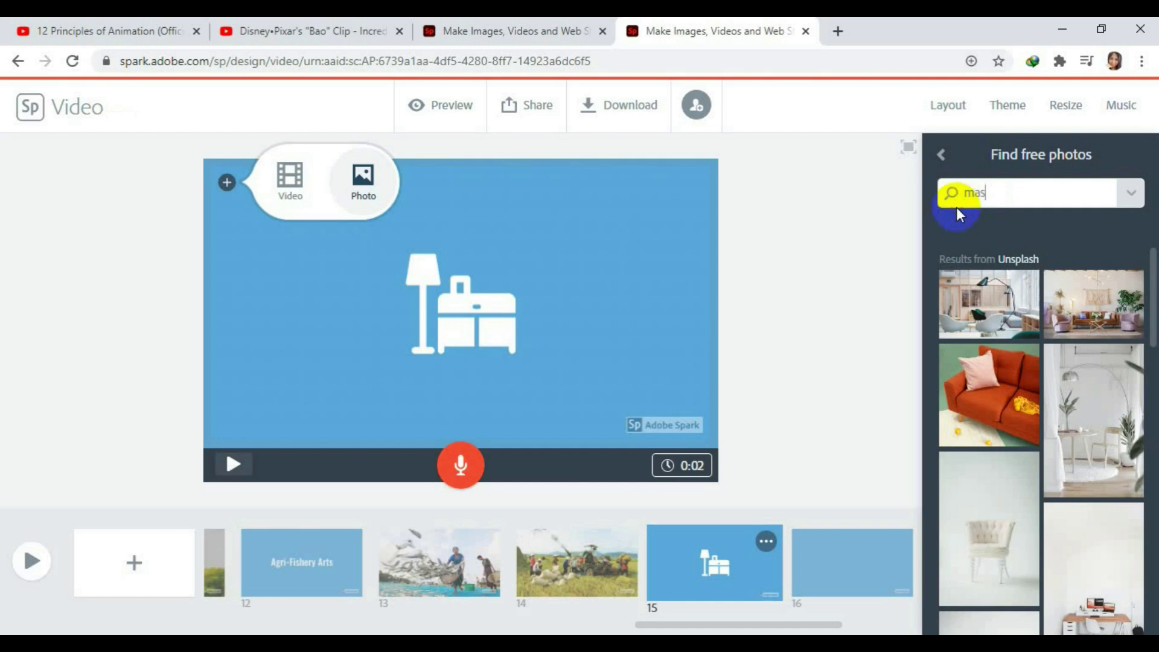
pyautogui.write('sonry')
pyautogui.press('Return')
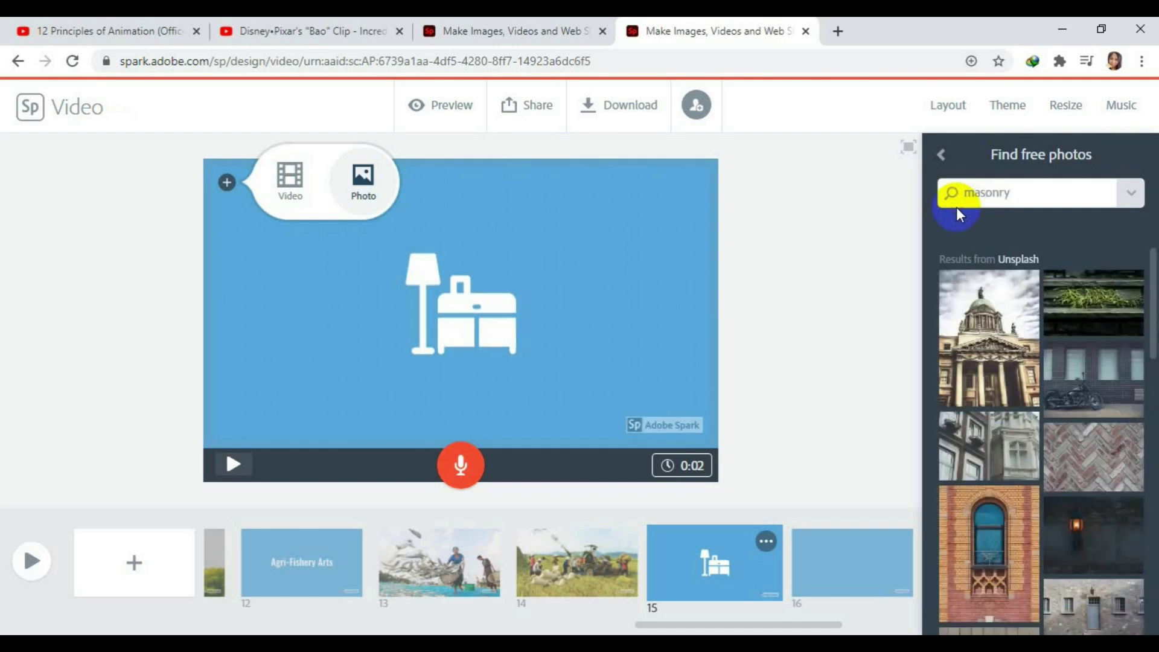
pyautogui.scroll(-5, 1039, 531)
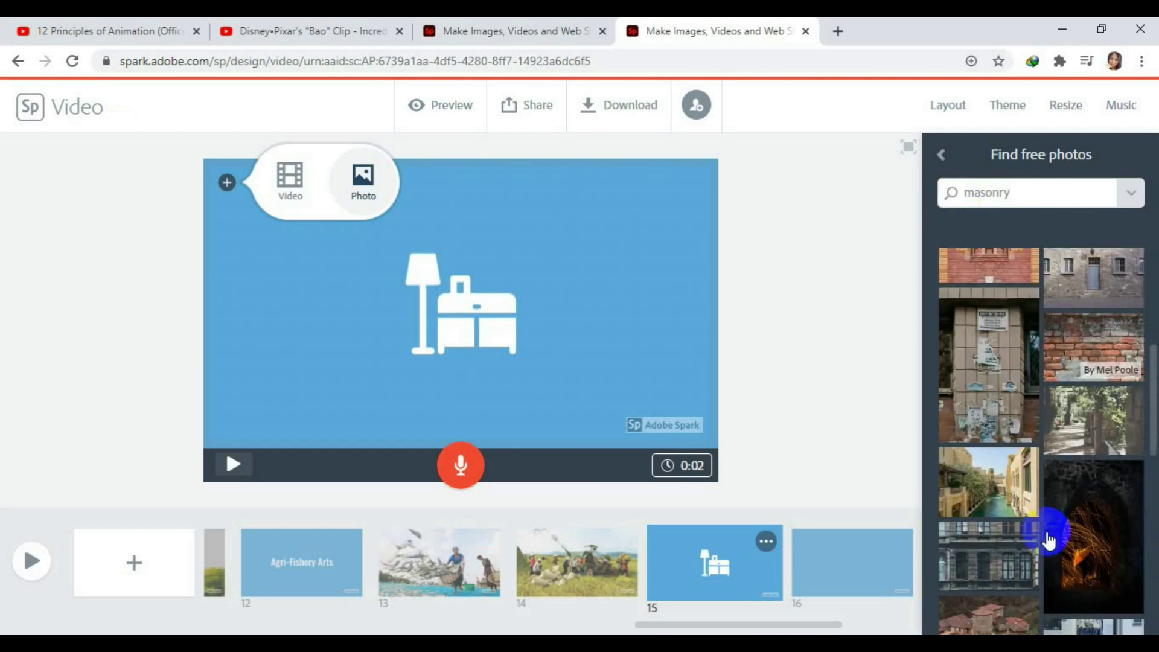
# Search photos for 'electrical' and set the relay-and-red-cables photo as the slide background.
pyautogui.moveTo(1026, 192); pyautogui.dragTo(932, 195)
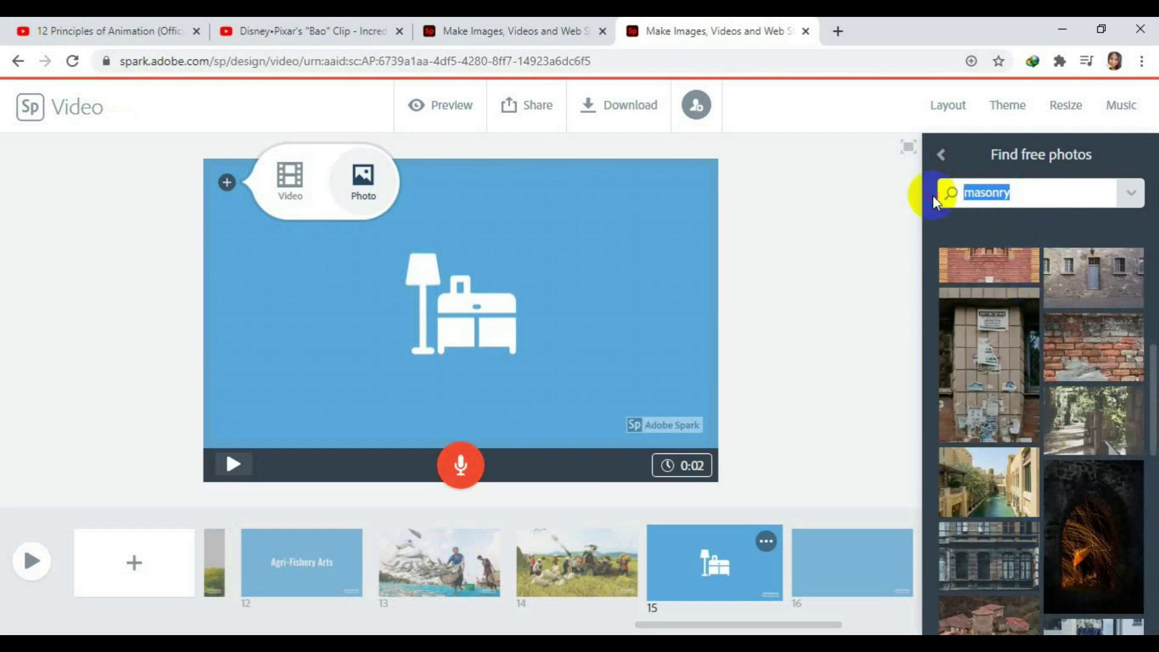
pyautogui.write('auti=')
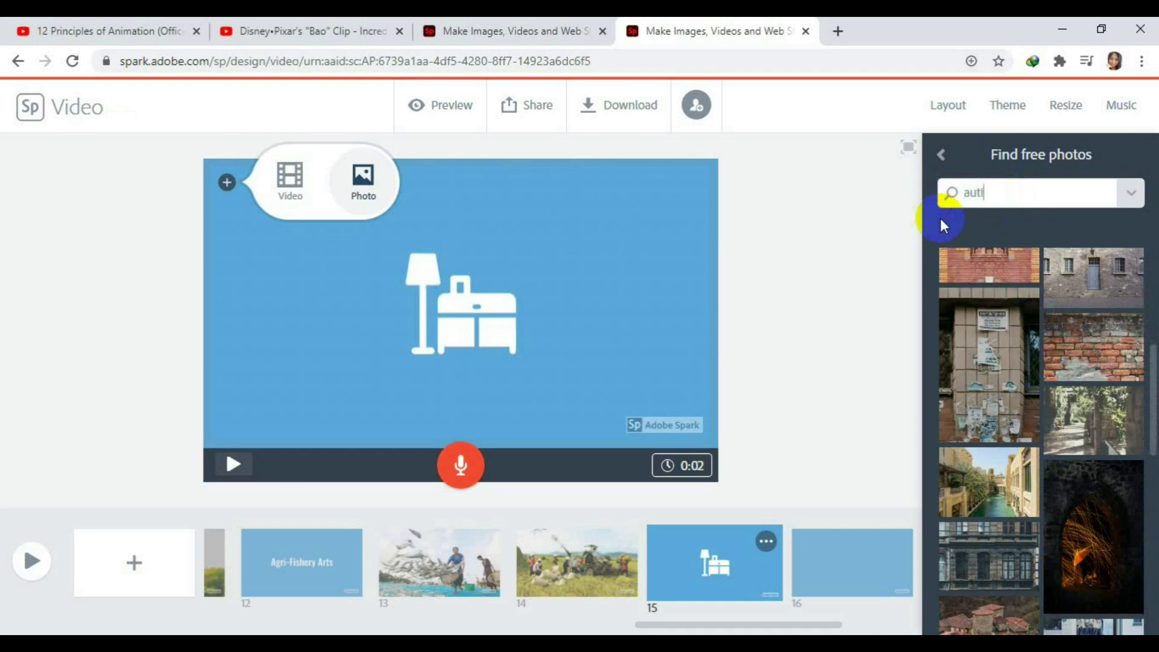
pyautogui.press('BackSpace')
pyautogui.press('BackSpace')
pyautogui.press('BackSpace')
pyautogui.press('BackSpace')
pyautogui.press('BackSpace')
pyautogui.write('electrical')
pyautogui.press('Return')
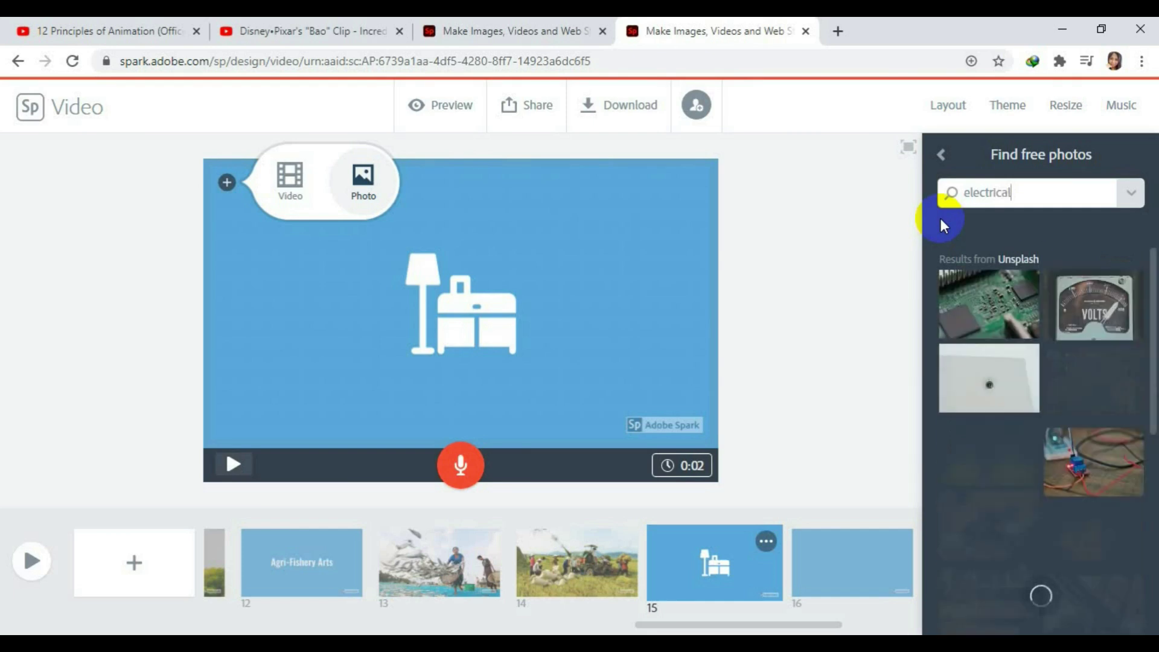
pyautogui.scroll(-3, 1086, 398)
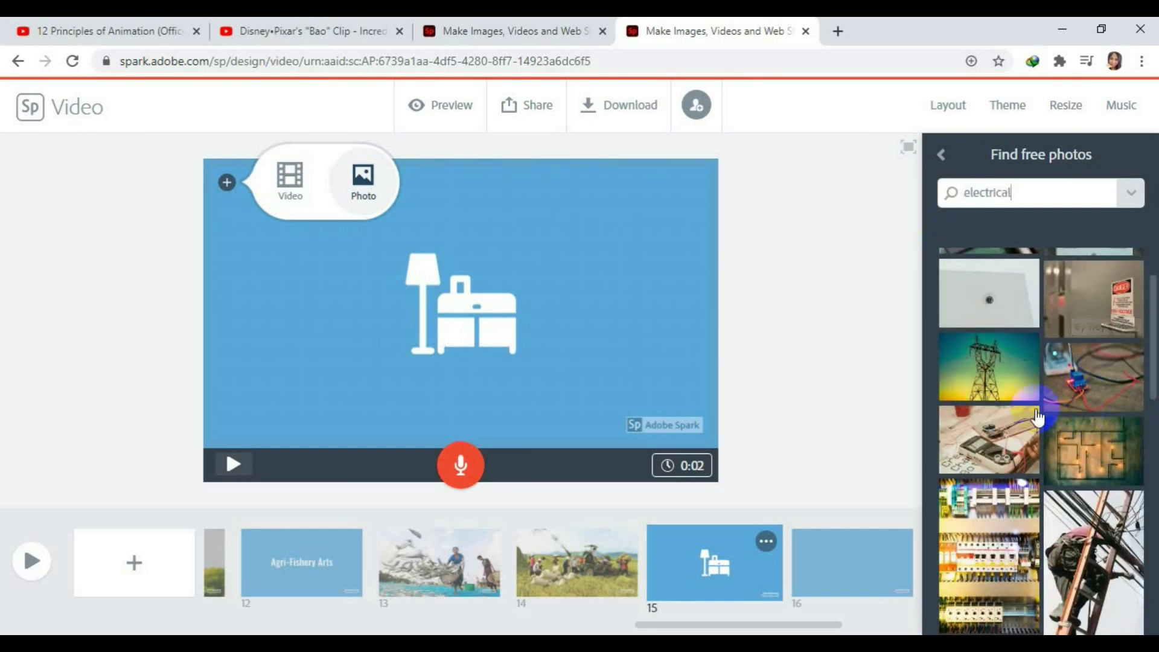
pyautogui.moveTo(1096, 390); pyautogui.dragTo(691, 328)
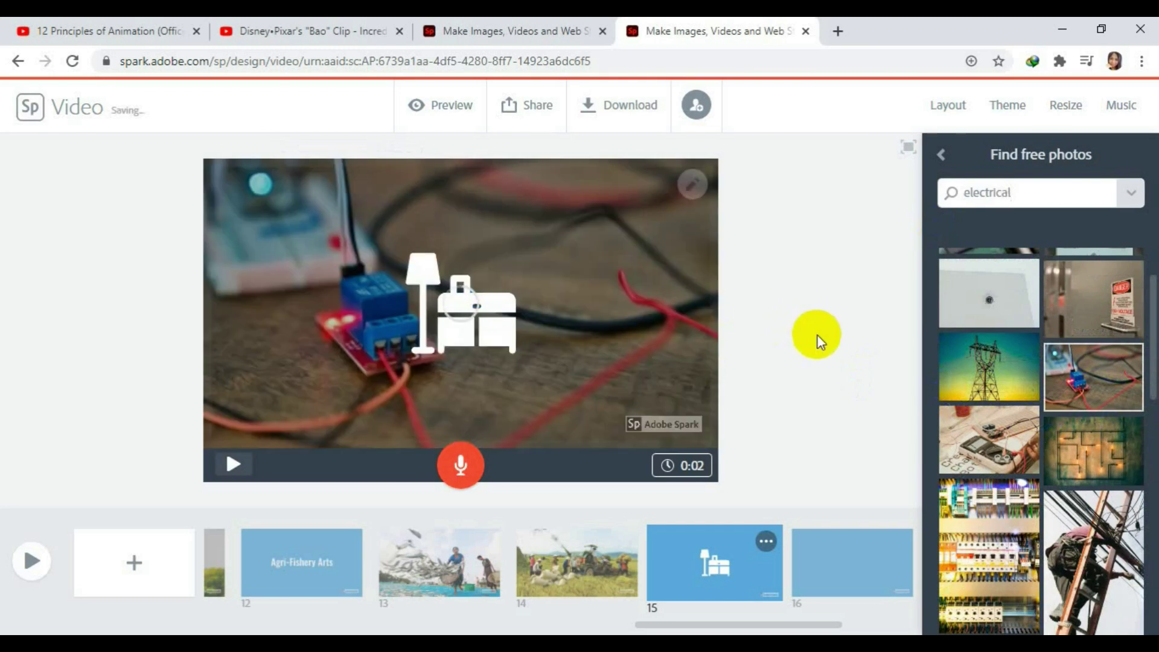
# Swap slide 15's furniture icon for the house-with-plug icon from an 'electricity' search.
pyautogui.click(457, 329)
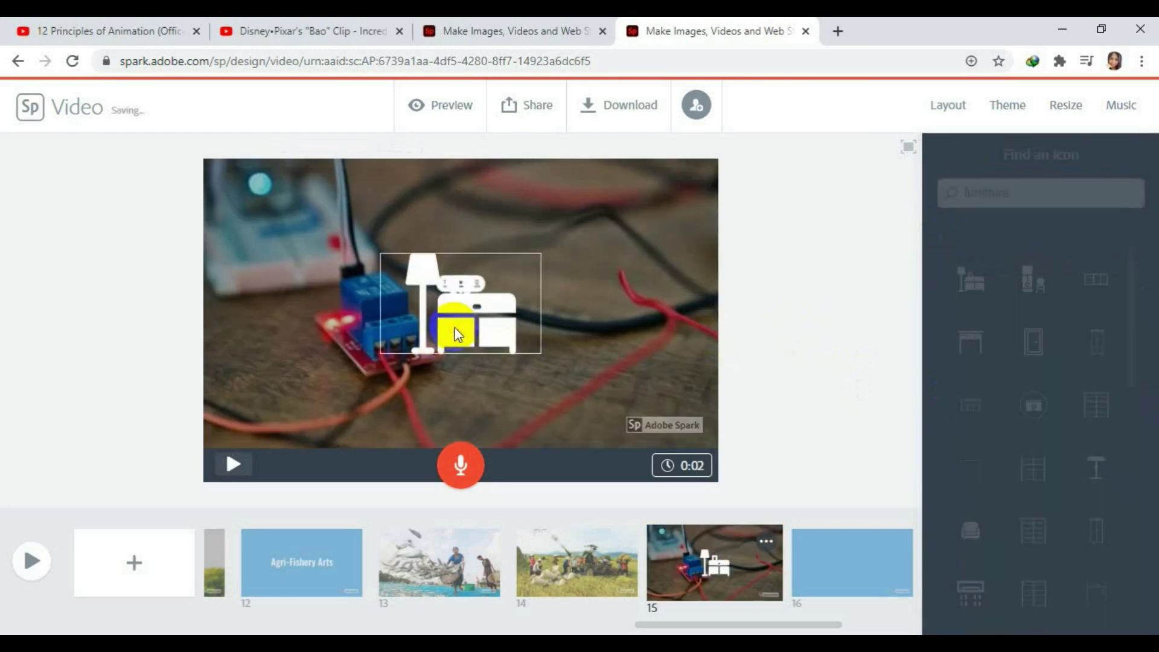
pyautogui.click(458, 251)
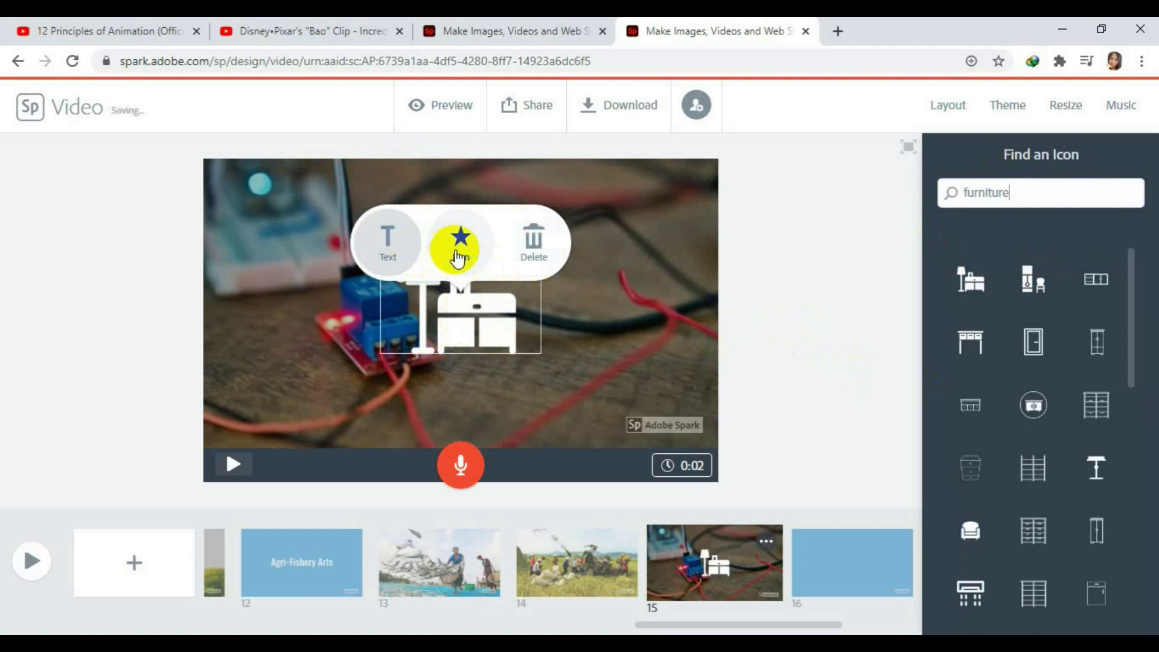
pyautogui.click(1099, 205)
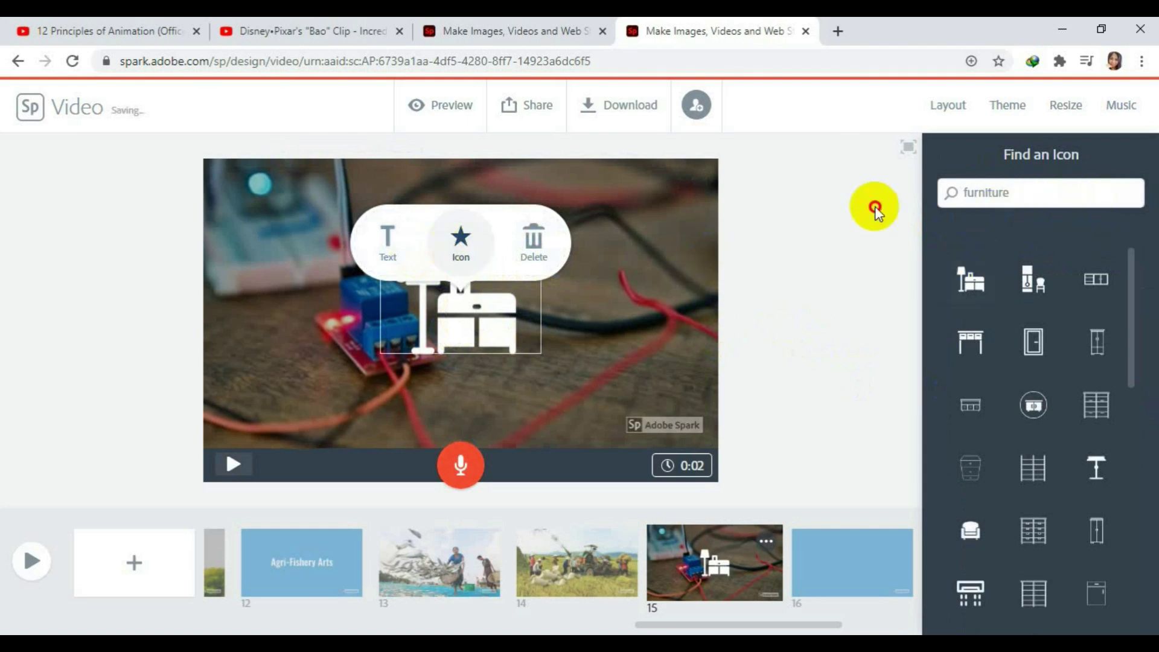
pyautogui.hotkey('ctrl', 'a')
pyautogui.write('electir')
pyautogui.press('BackSpace')
pyautogui.press('BackSpace')
pyautogui.press('Return')
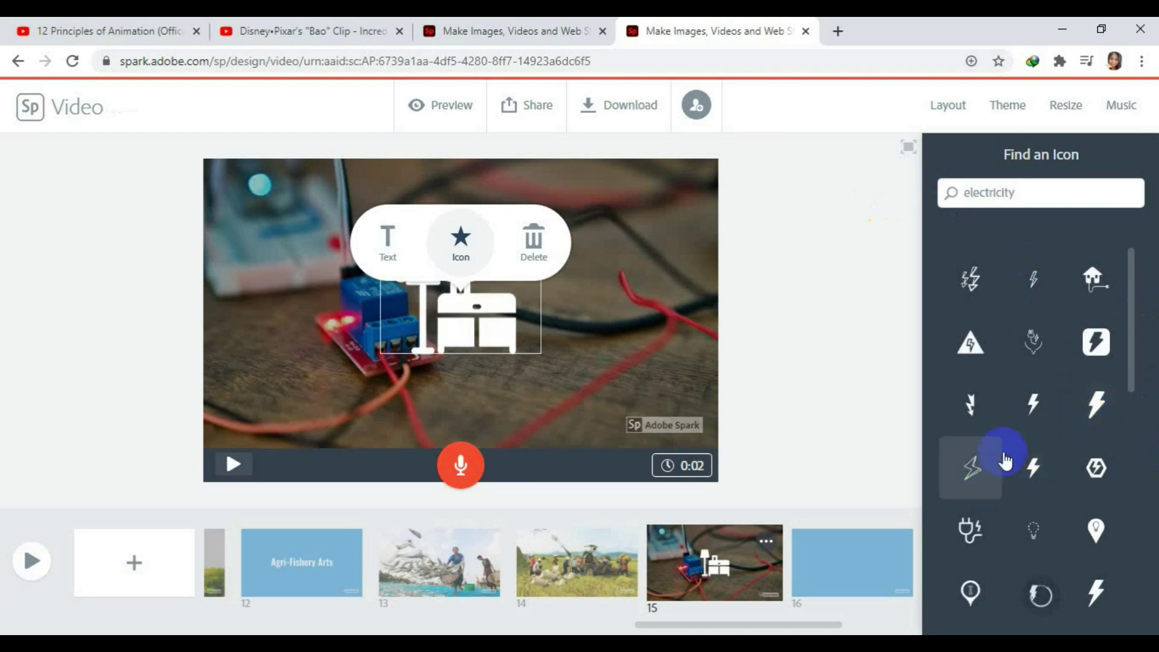
pyautogui.click(1096, 276)
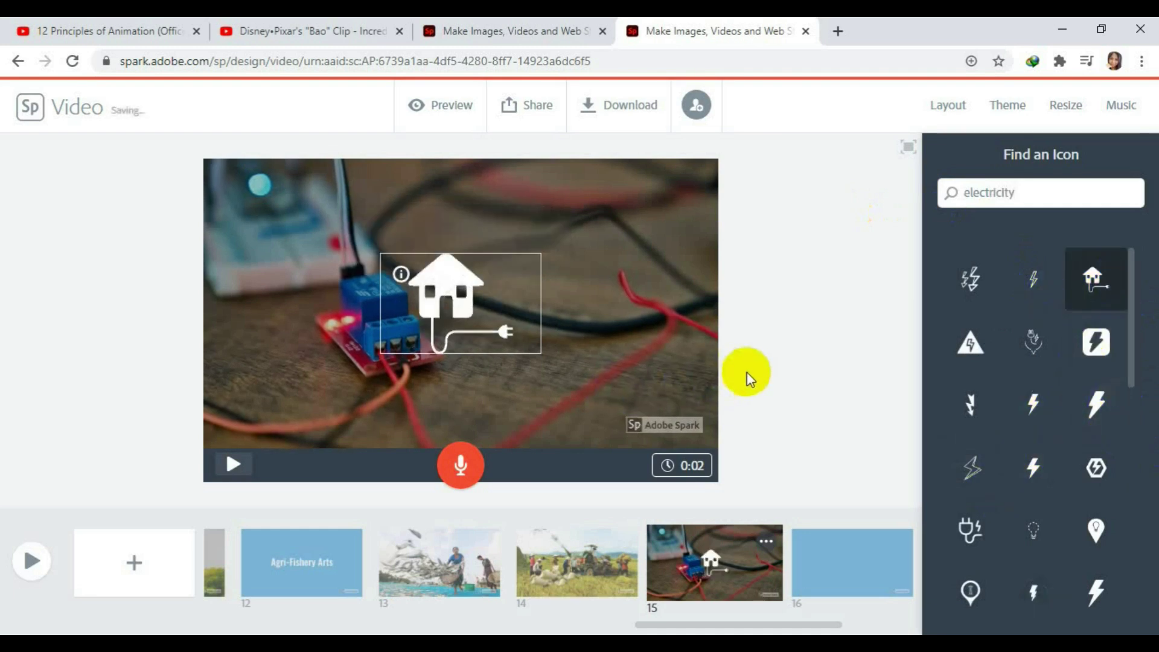
# Add slide 16 titled 'Industrial Arts', then add another blank slide after it.
pyautogui.click(134, 563)
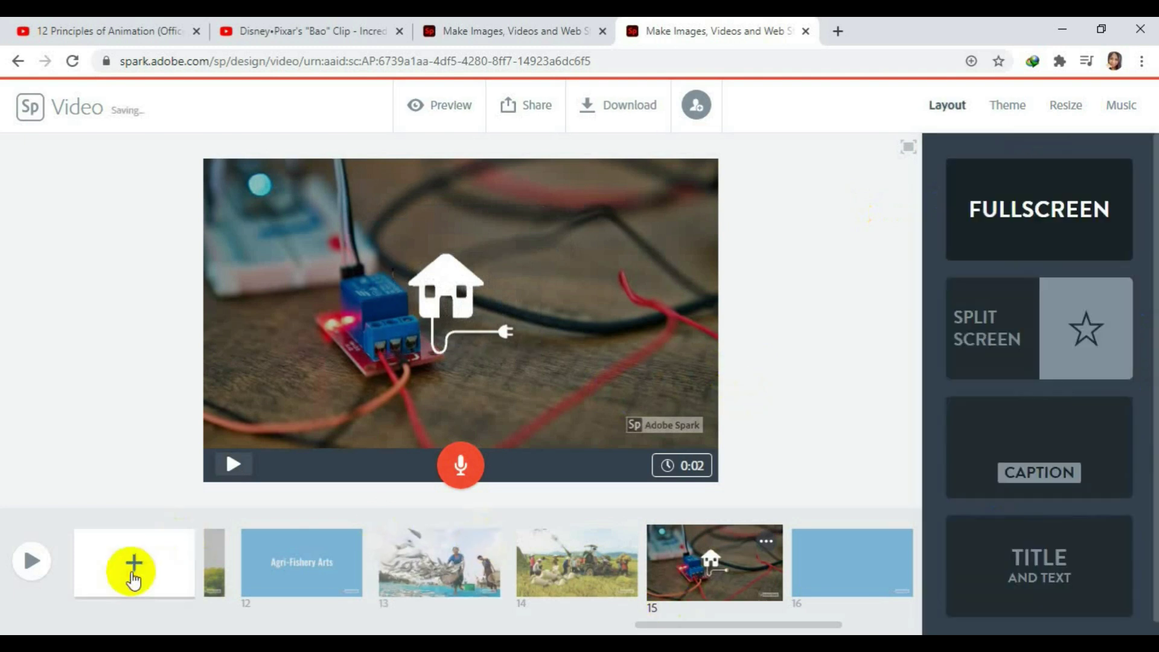
pyautogui.click(498, 248)
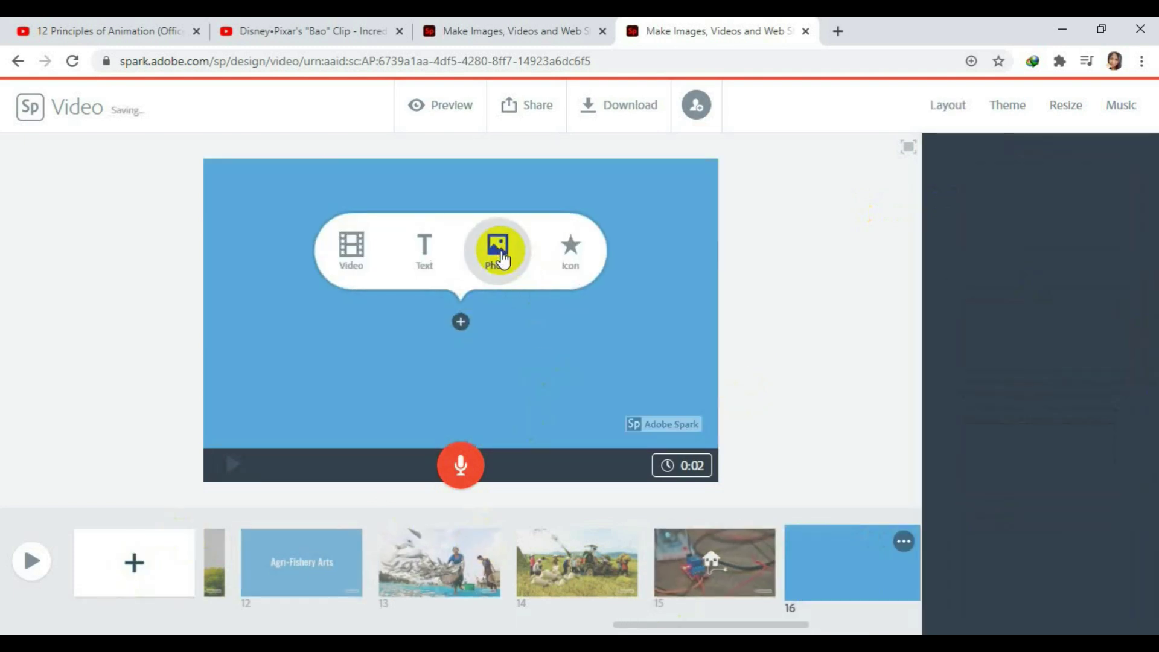
pyautogui.click(421, 249)
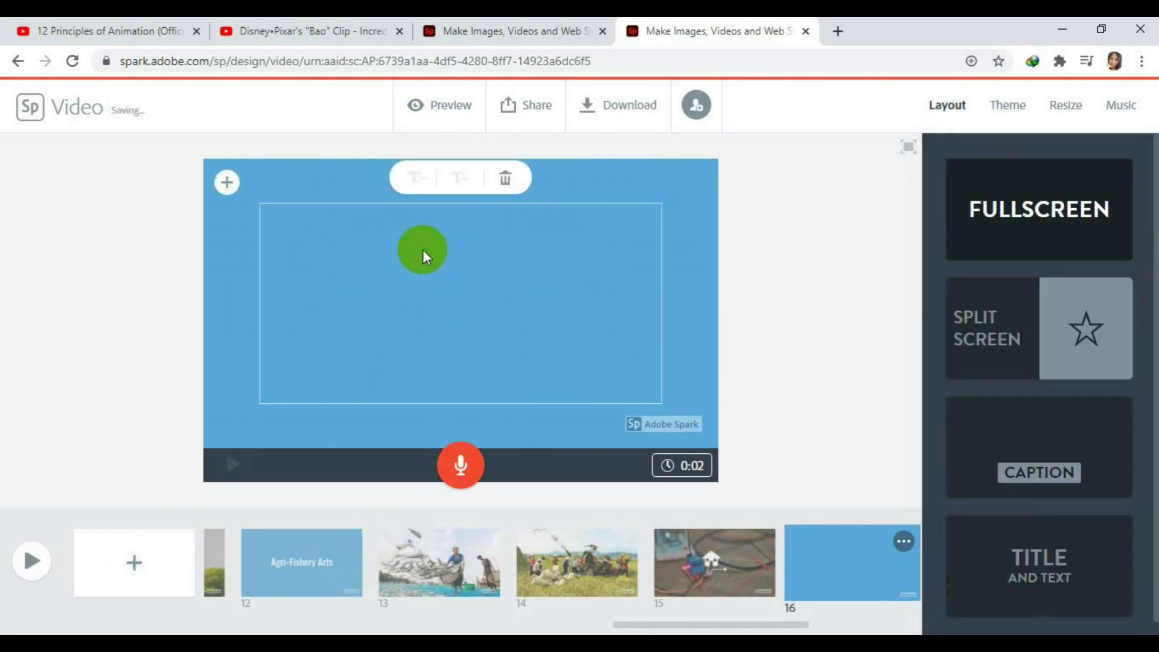
pyautogui.write('Indus')
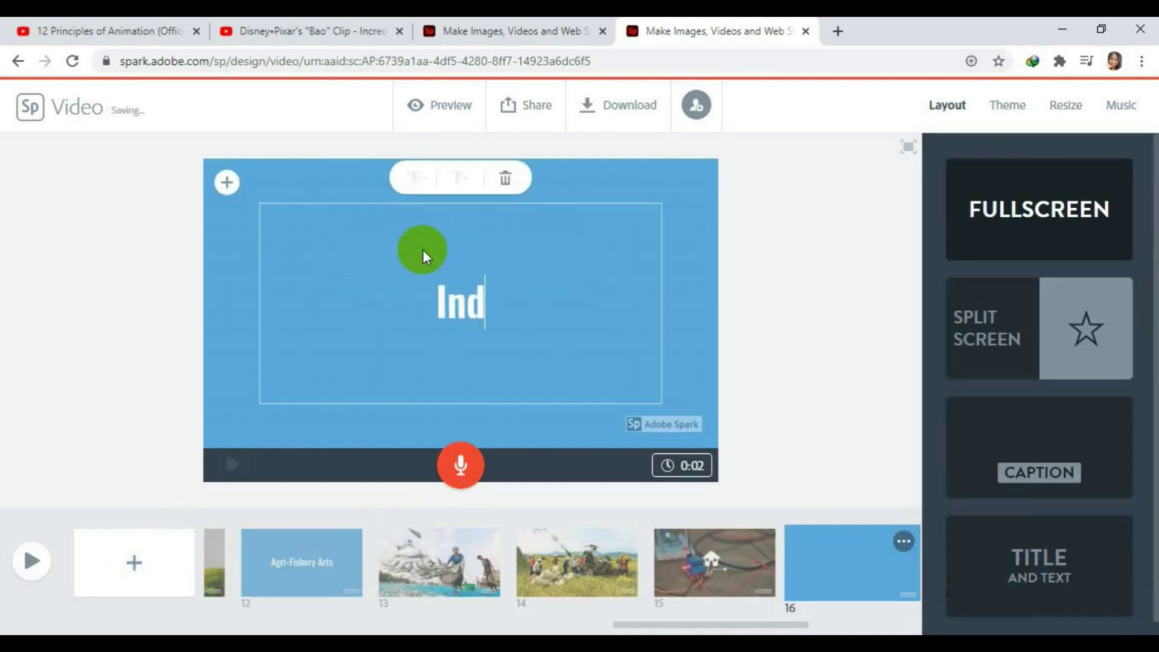
pyautogui.write('ial A')
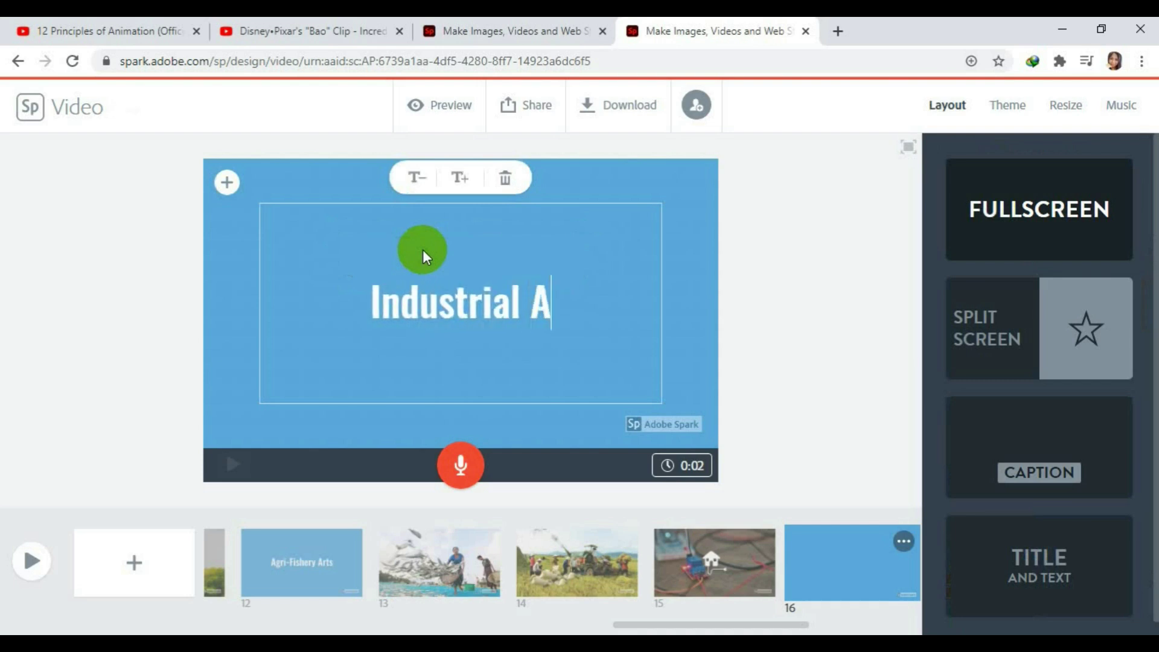
pyautogui.write('rts')
pyautogui.click(133, 562)
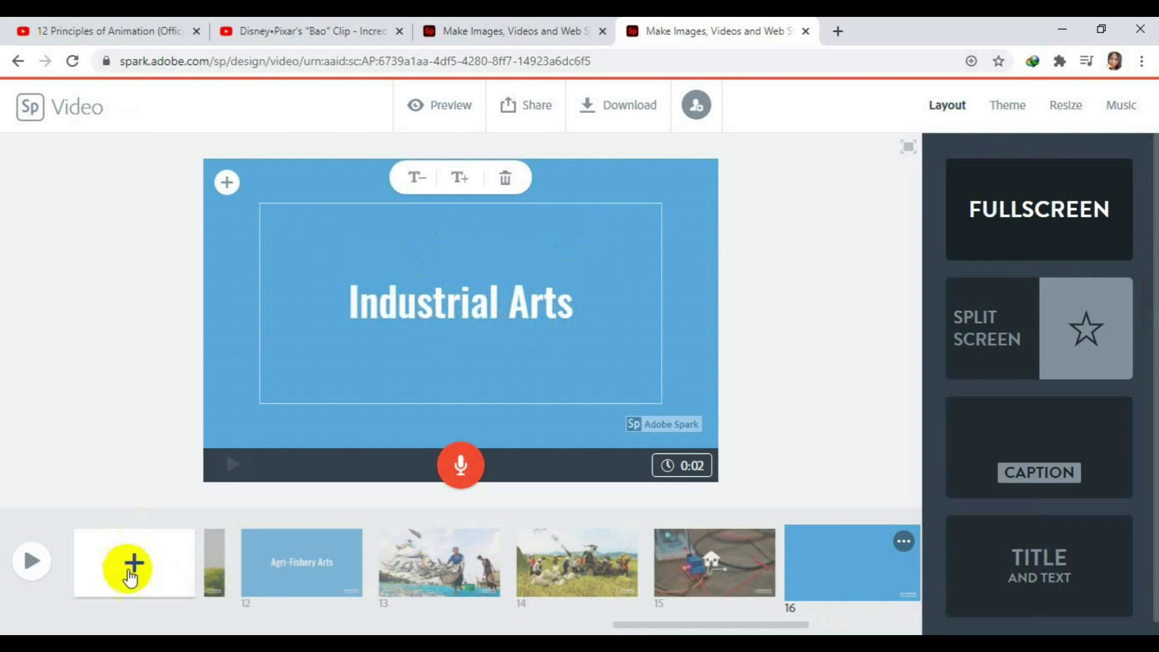
# Add blank slide 17 and choose to upload a photo from the computer.
pyautogui.click(133, 563)
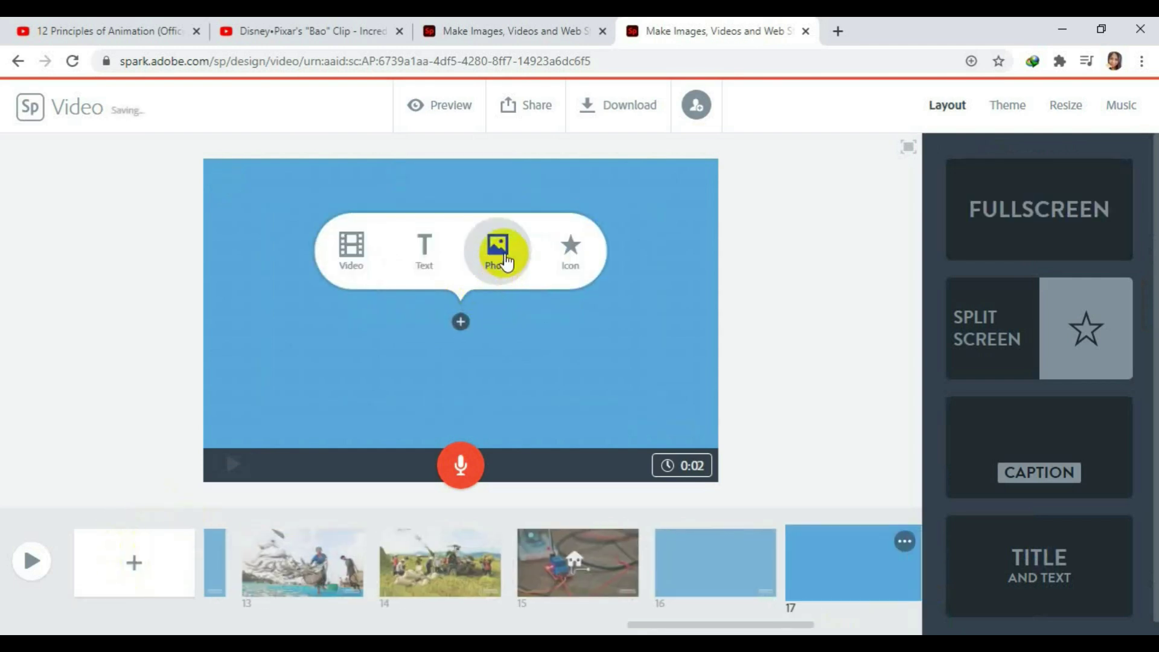
pyautogui.click(506, 261)
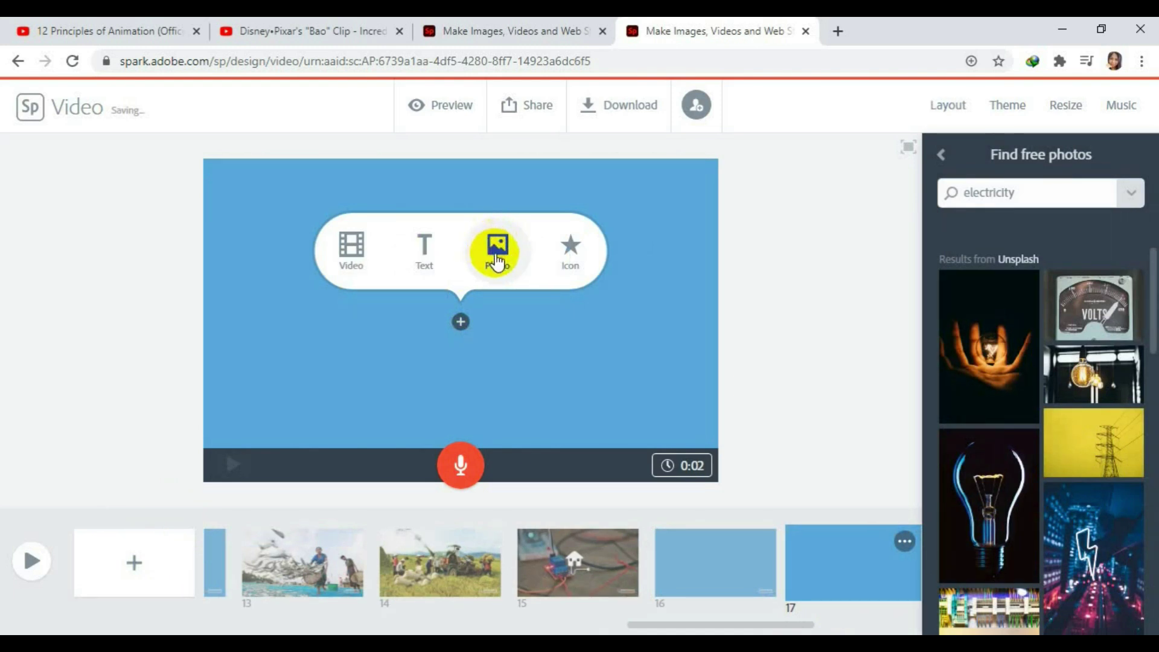
pyautogui.click(962, 194)
pyautogui.click(494, 245)
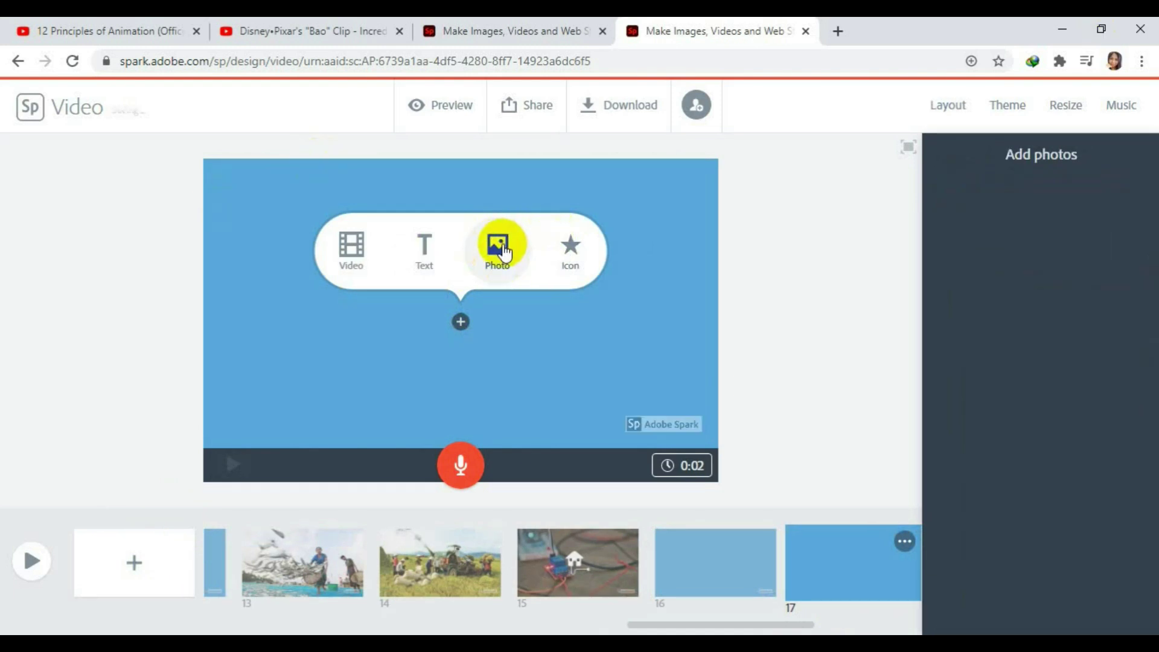
pyautogui.click(1040, 194)
pyautogui.click(1039, 219)
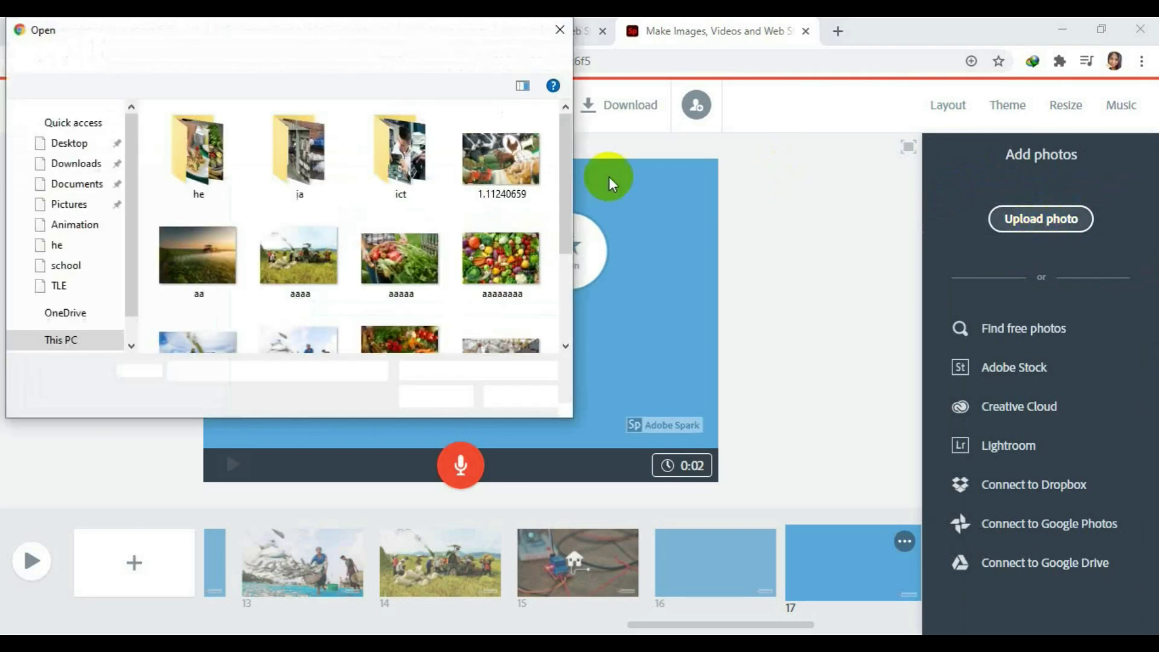
# Upload the Commercial-Service-Electrical-Service photo from the ia folder onto slide 17.
pyautogui.doubleClick(325, 169)
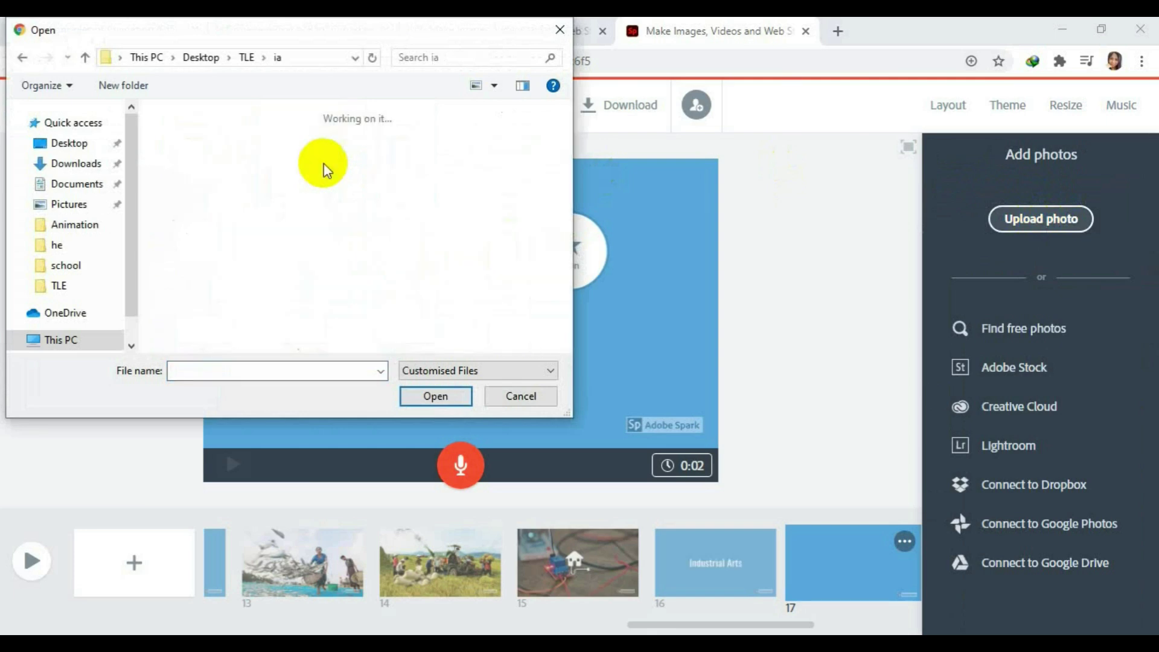
pyautogui.click(406, 160)
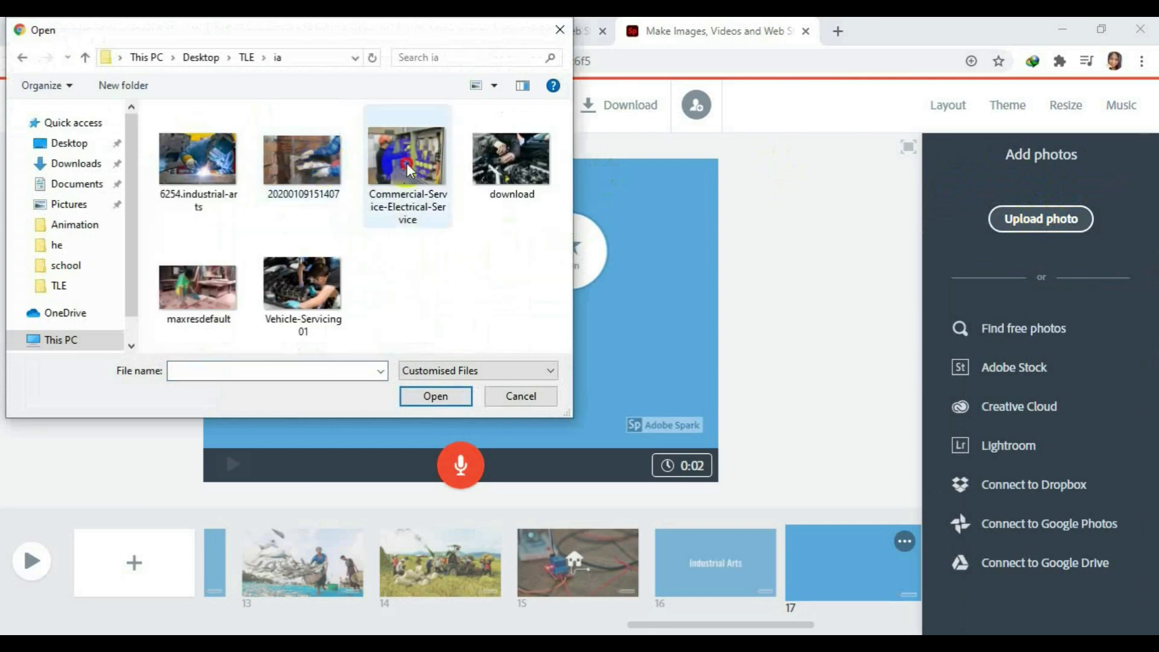
pyautogui.click(435, 396)
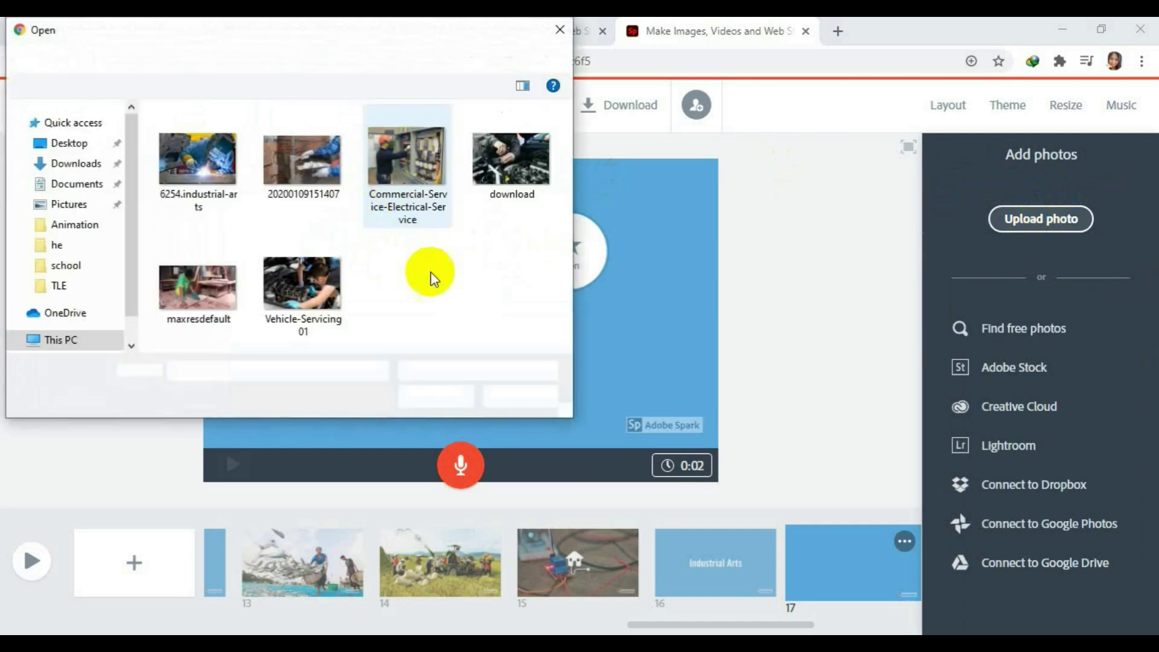
pyautogui.click(414, 211)
pyautogui.click(443, 396)
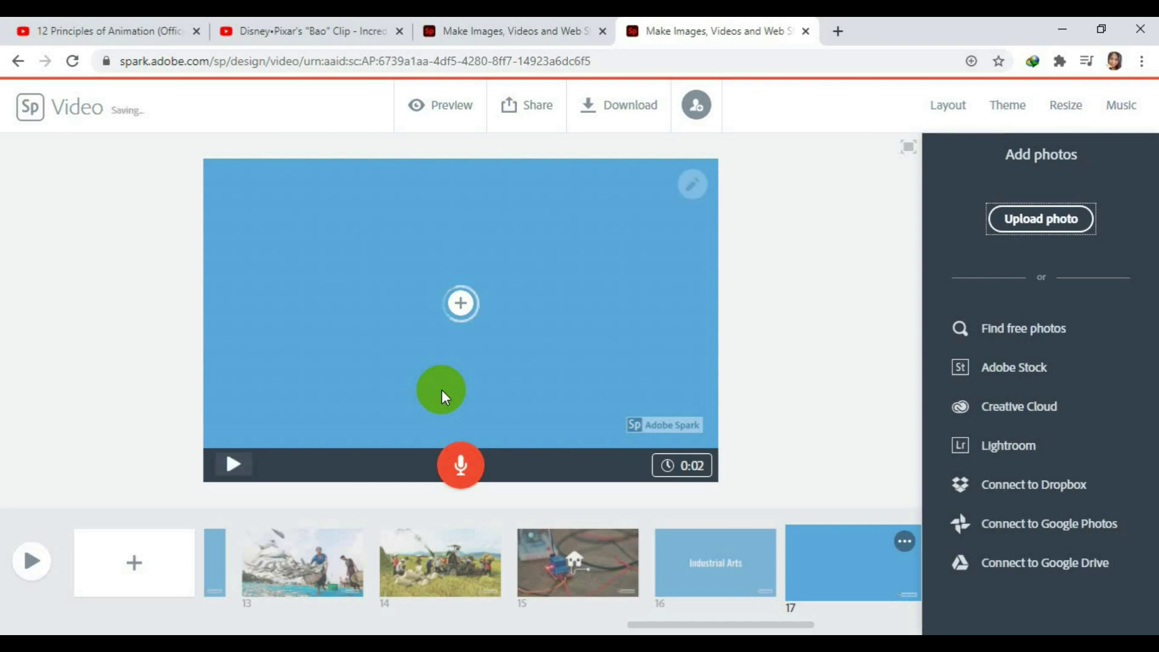
# Add slide 18 and upload the 'download' engine repair photo from the ia folder.
pyautogui.click(134, 564)
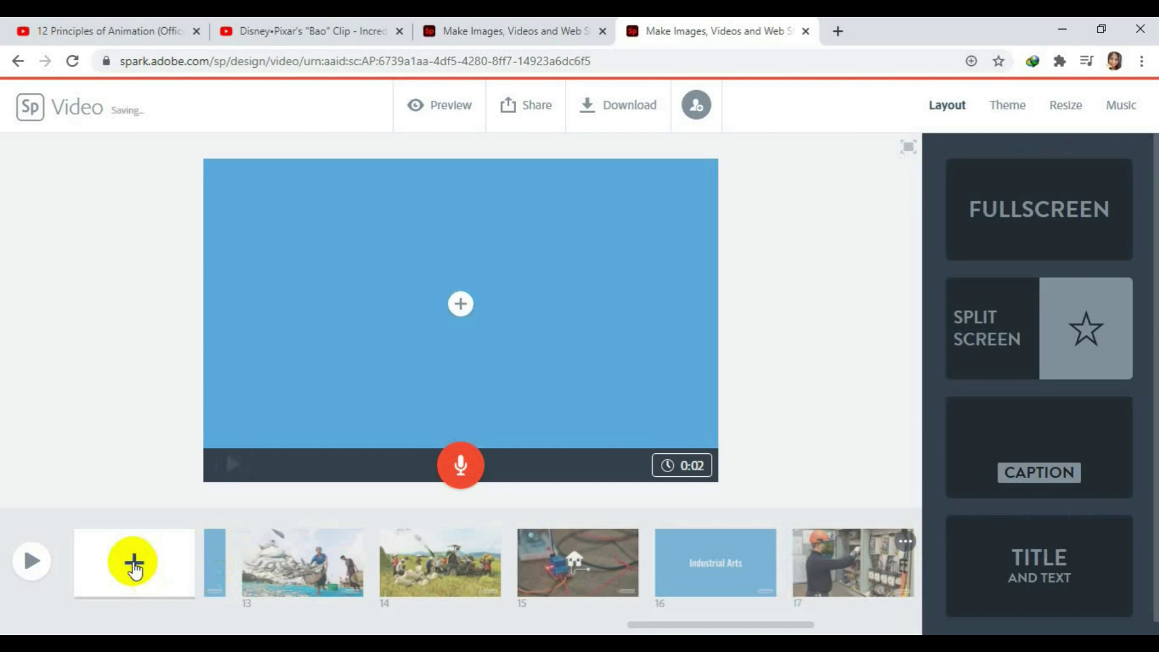
pyautogui.click(461, 303)
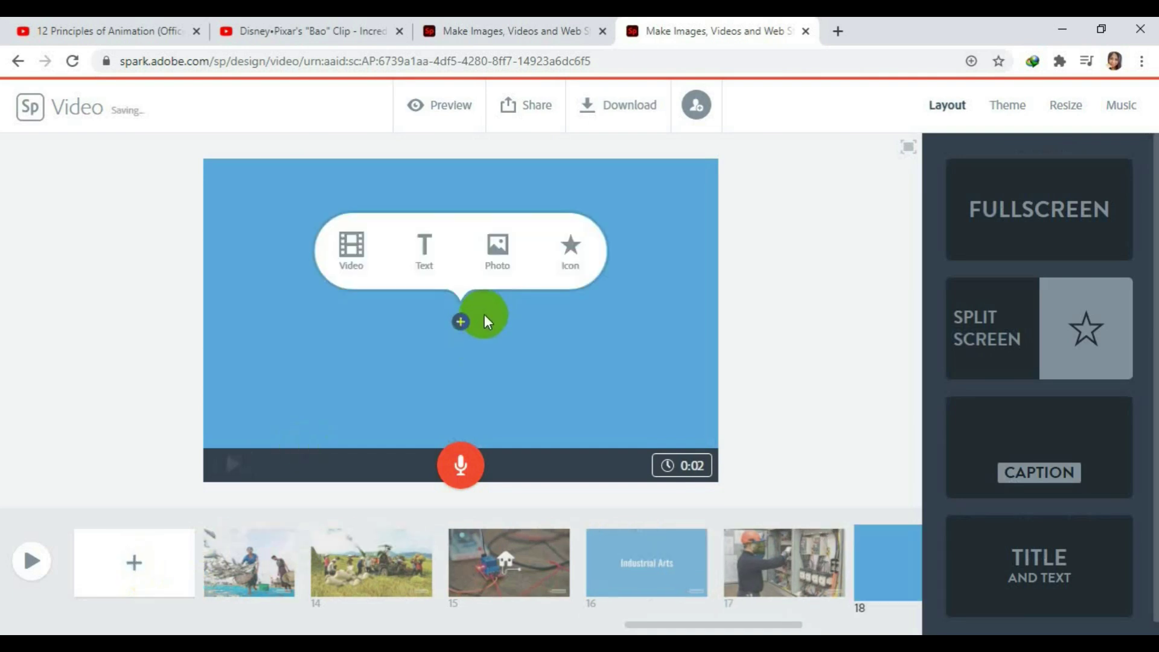
pyautogui.click(498, 266)
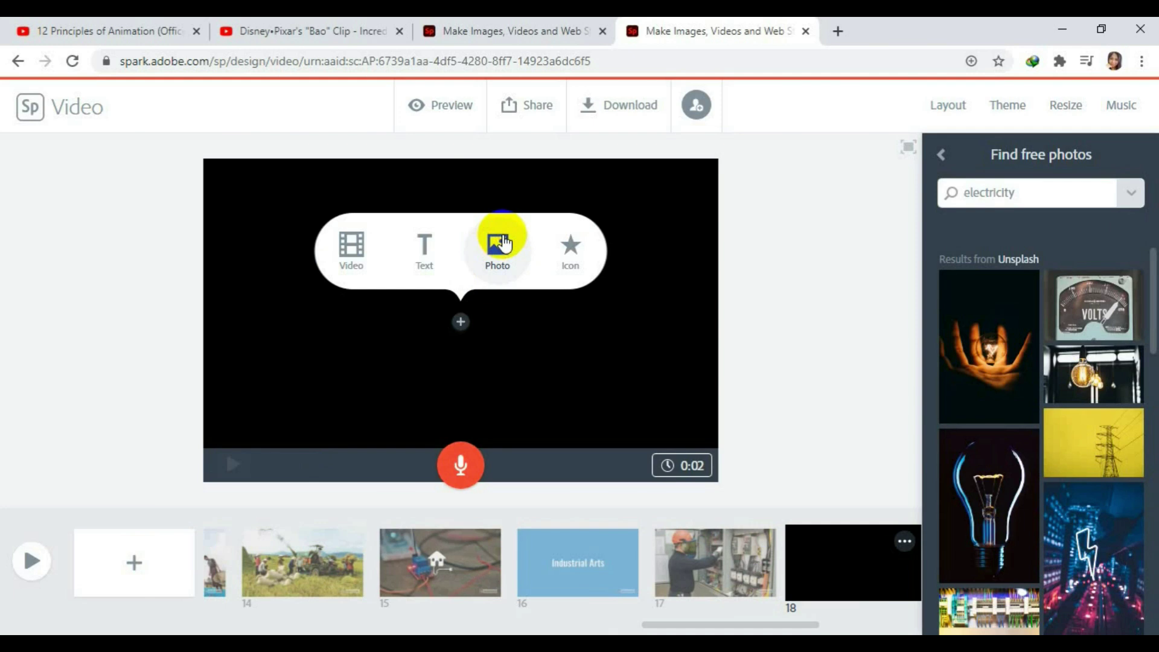
pyautogui.click(941, 155)
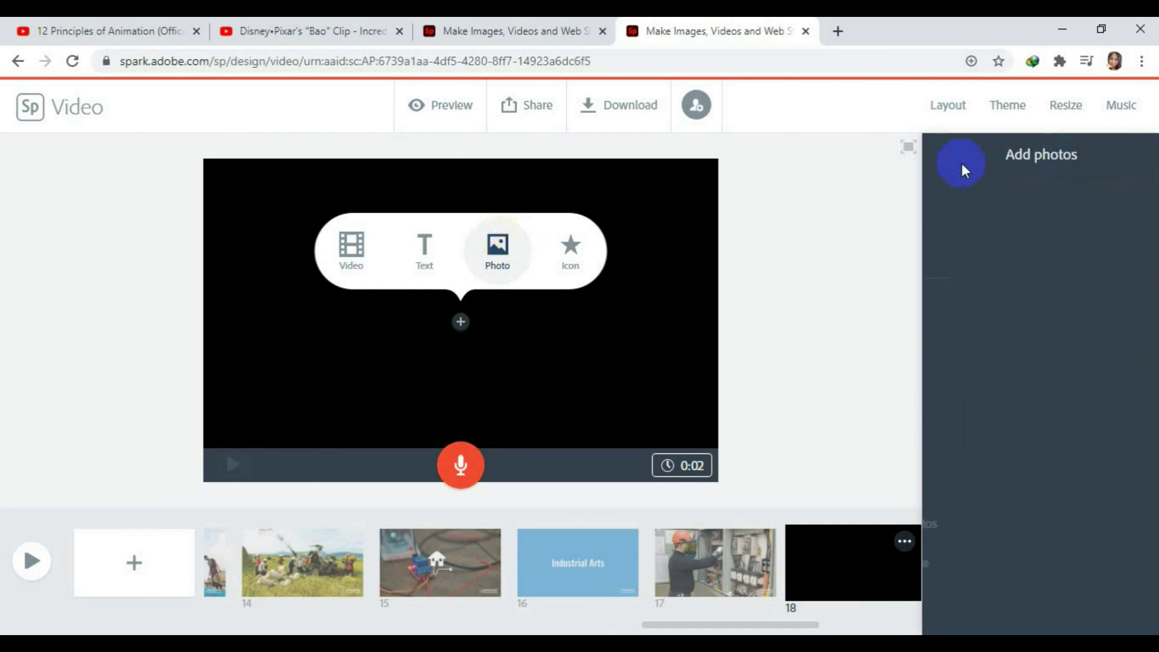
pyautogui.click(1020, 227)
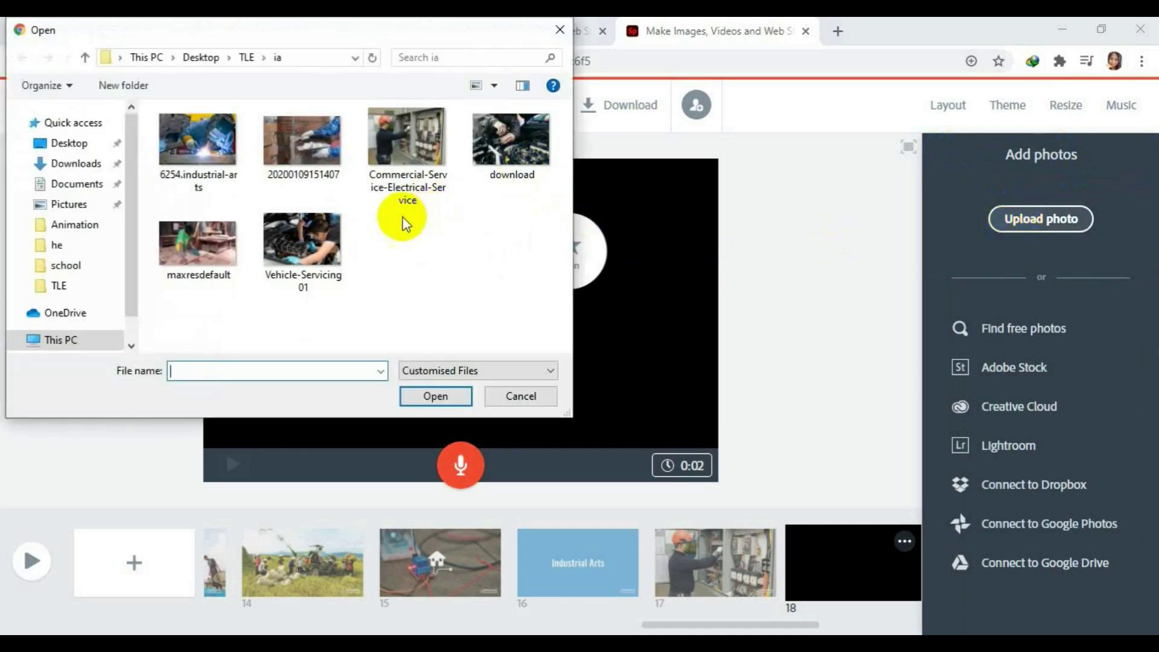
pyautogui.click(511, 142)
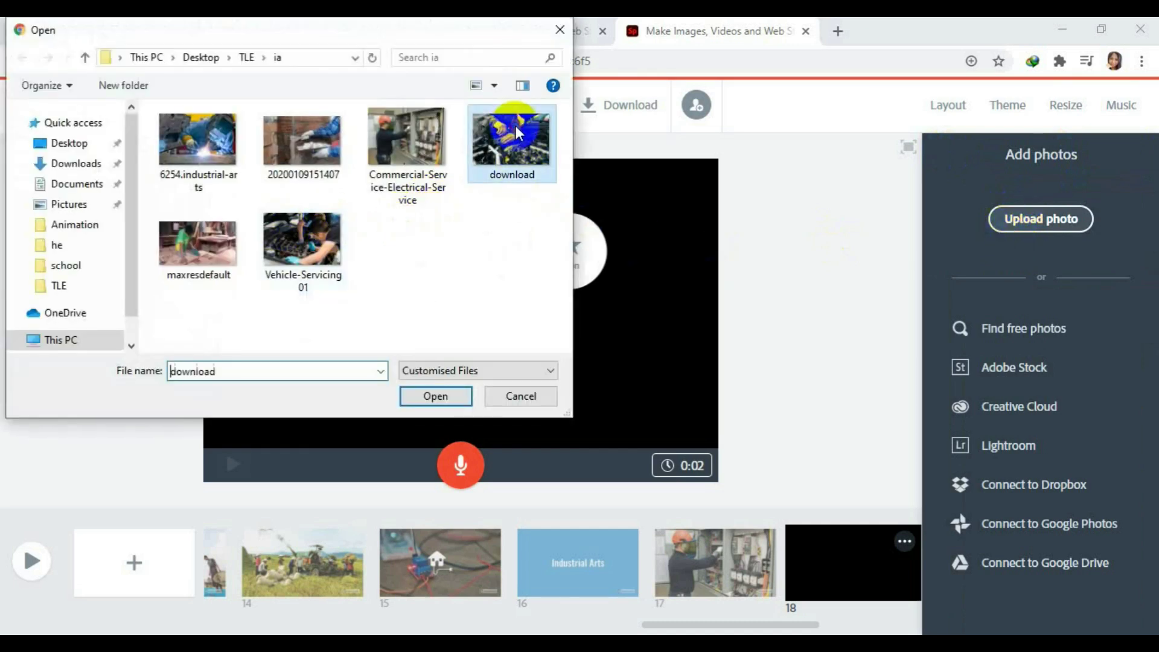
pyautogui.click(438, 395)
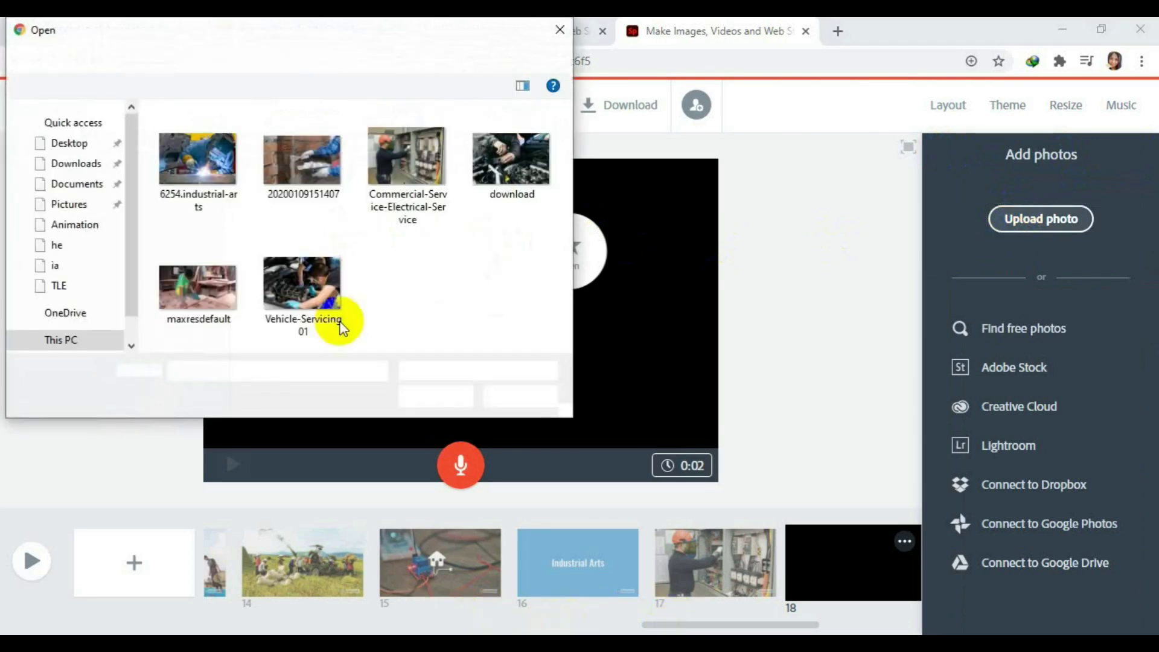
pyautogui.click(501, 148)
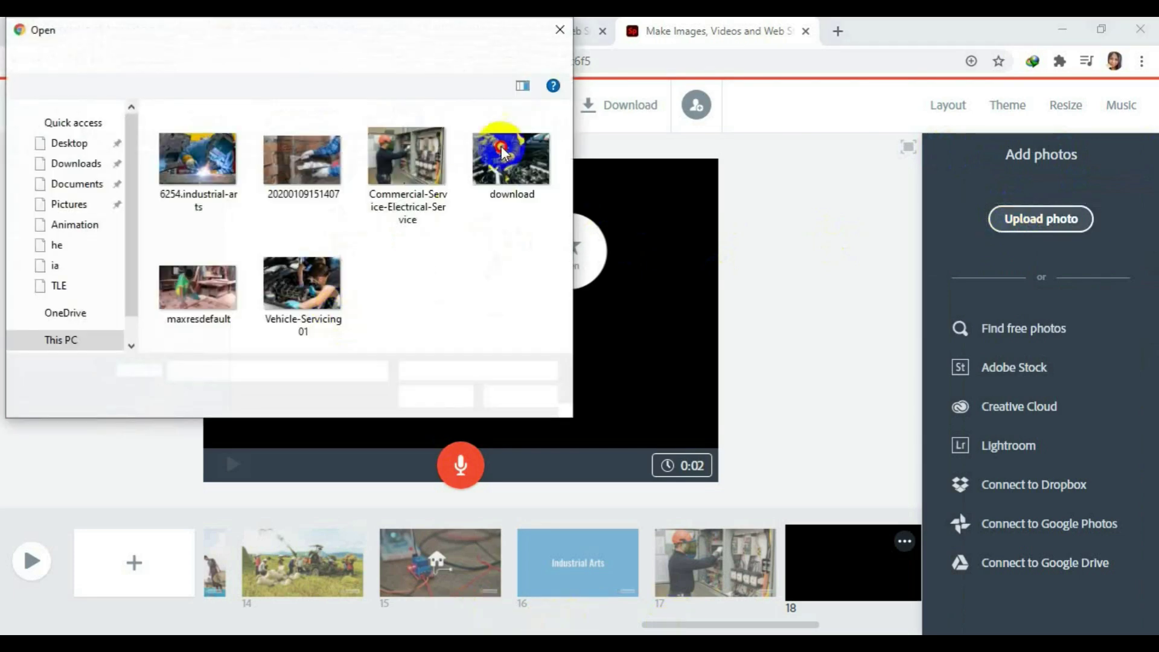
pyautogui.click(432, 395)
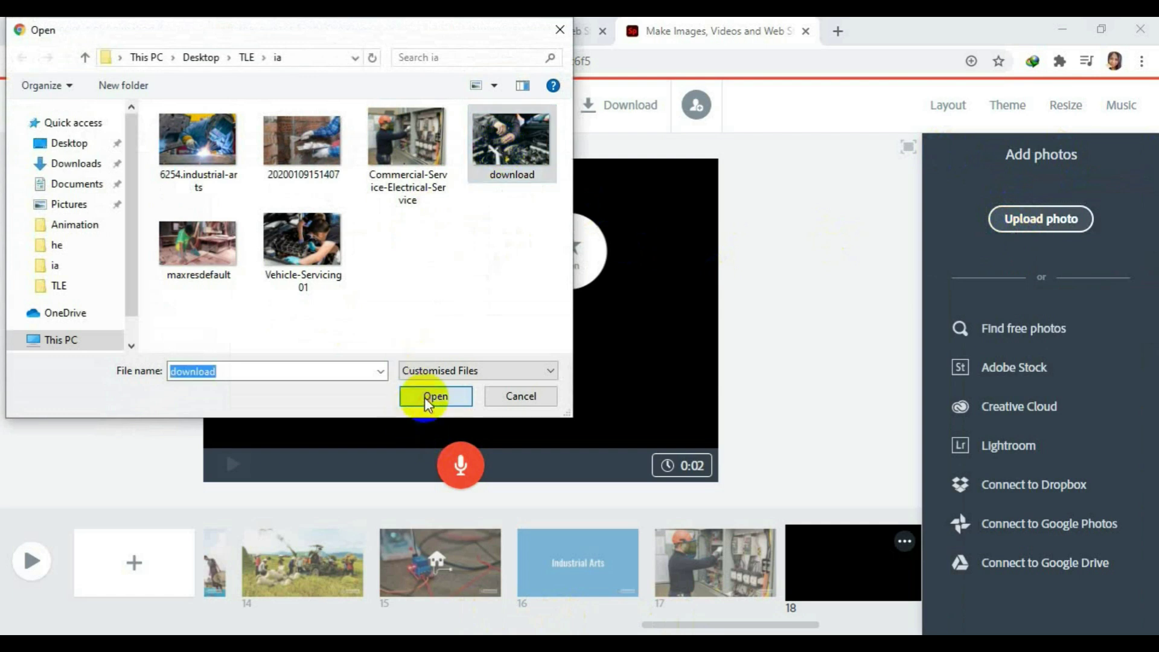
pyautogui.moveTo(779, 624); pyautogui.dragTo(888, 623)
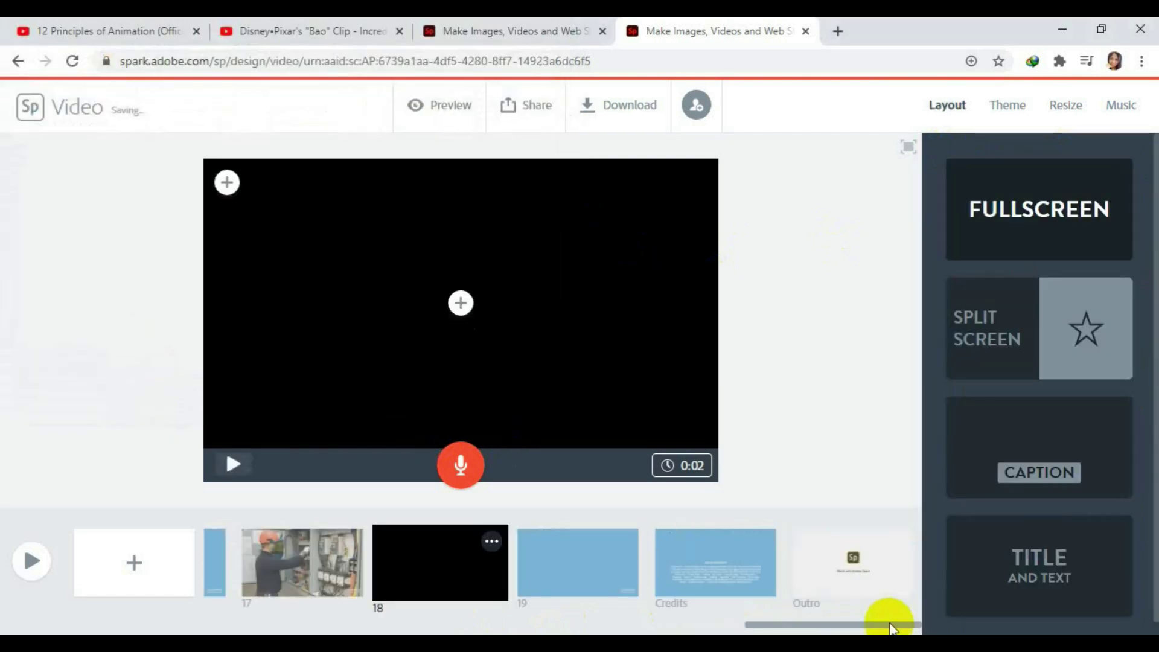
# Select the Credits slide in the storyboard for editing.
pyautogui.click(714, 554)
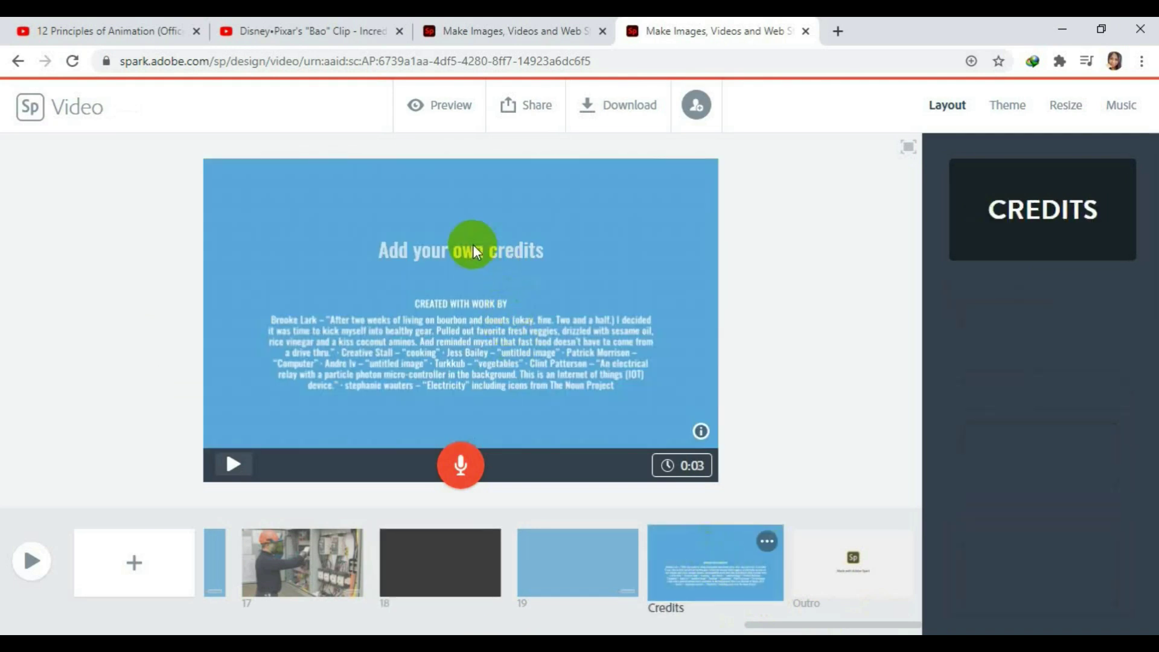
pyautogui.click(422, 314)
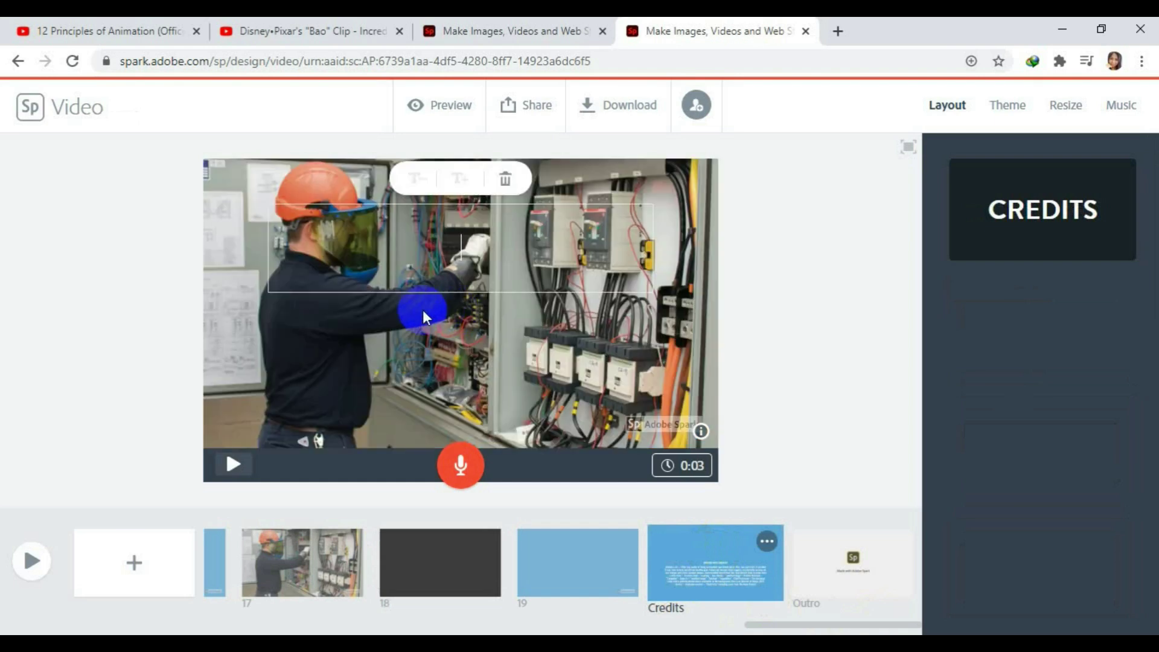
pyautogui.click(708, 575)
pyautogui.moveTo(610, 568); pyautogui.dragTo(603, 569)
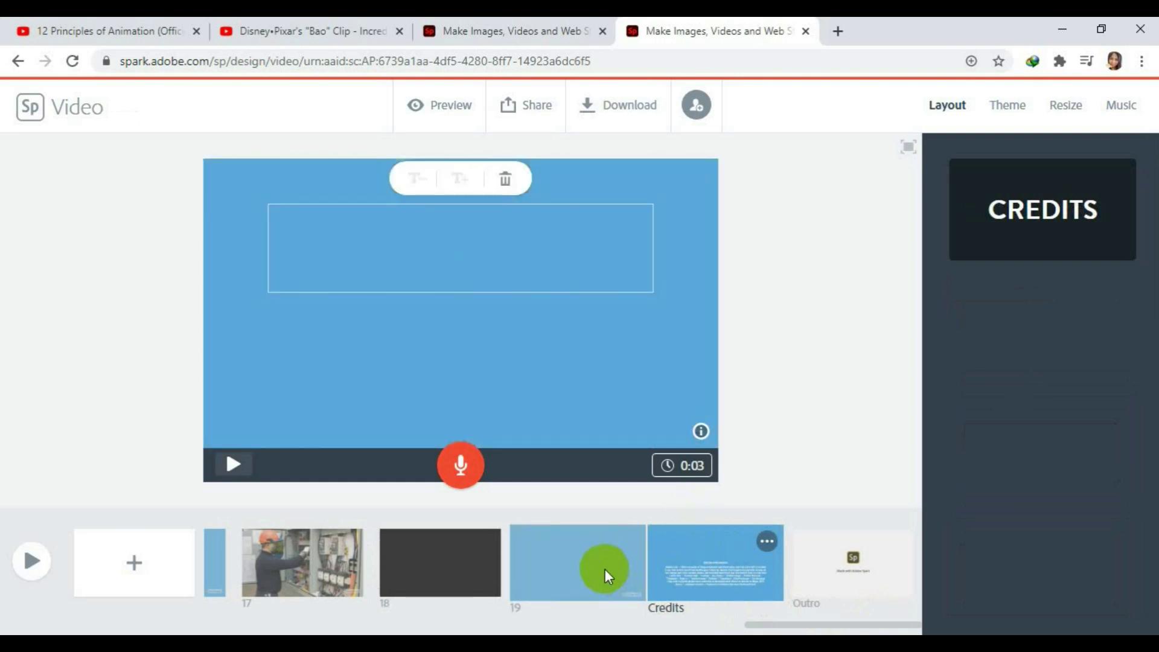
pyautogui.click(708, 583)
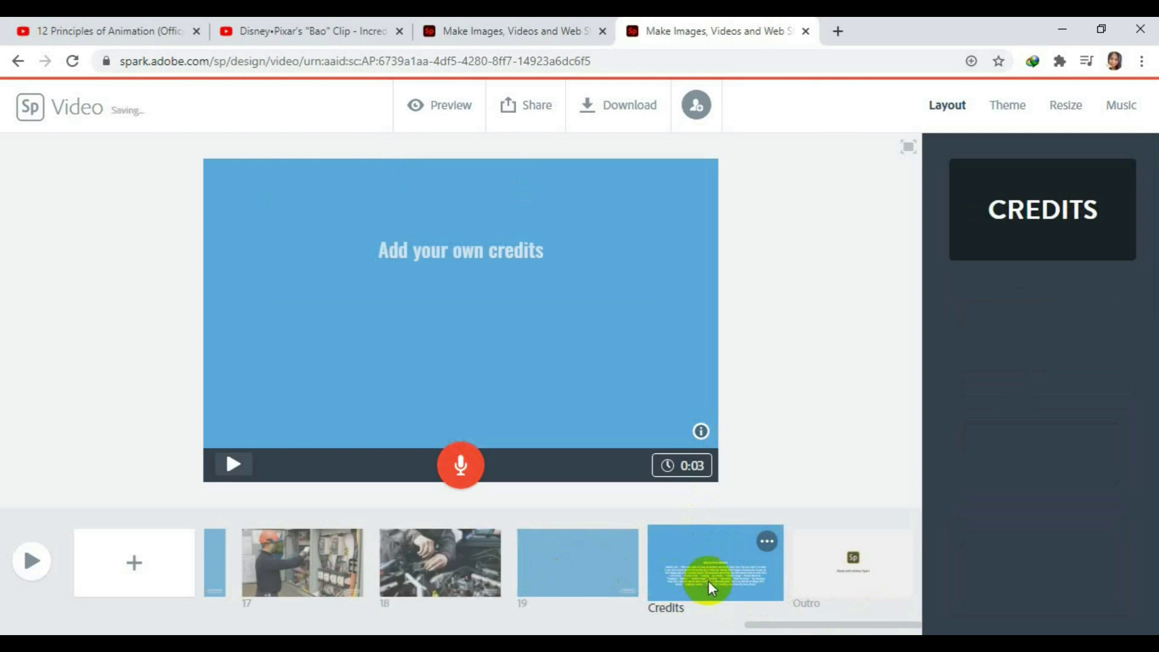
pyautogui.moveTo(620, 568); pyautogui.dragTo(729, 562)
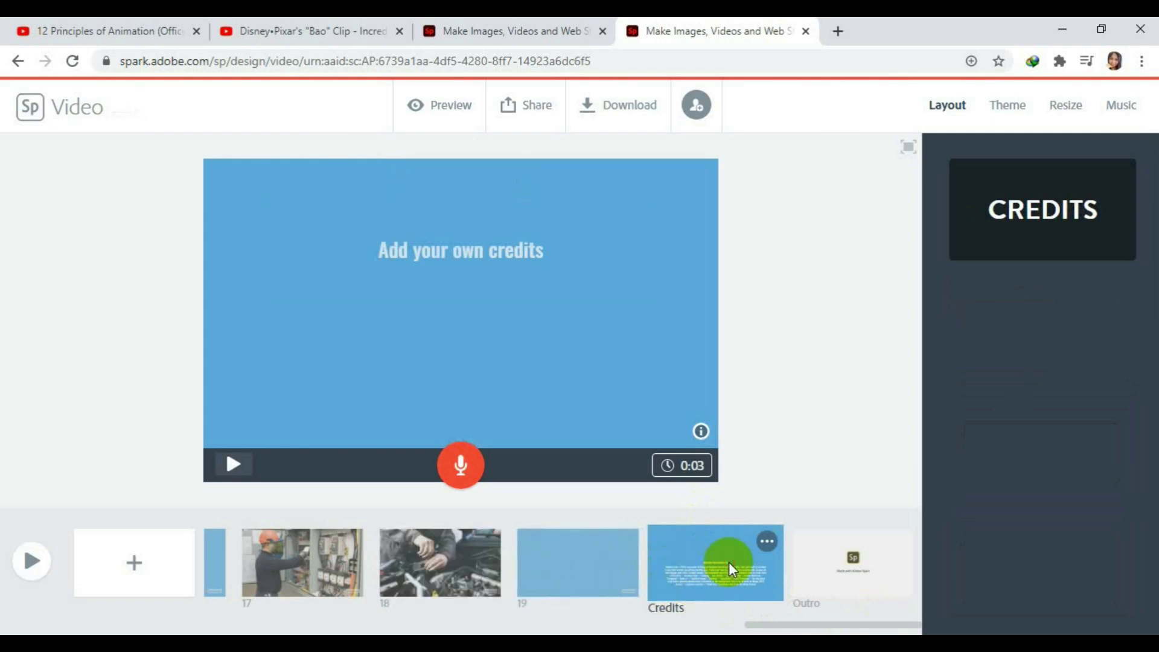
# Replace the credits heading with the author's full name, correcting a typo.
pyautogui.click(477, 252)
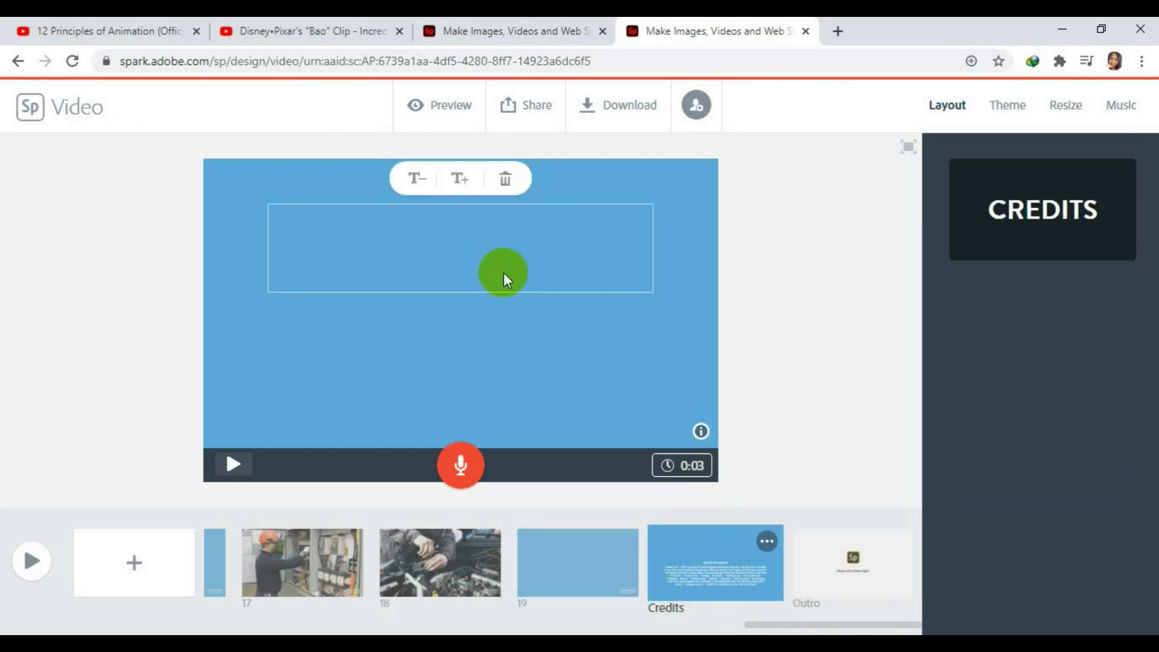
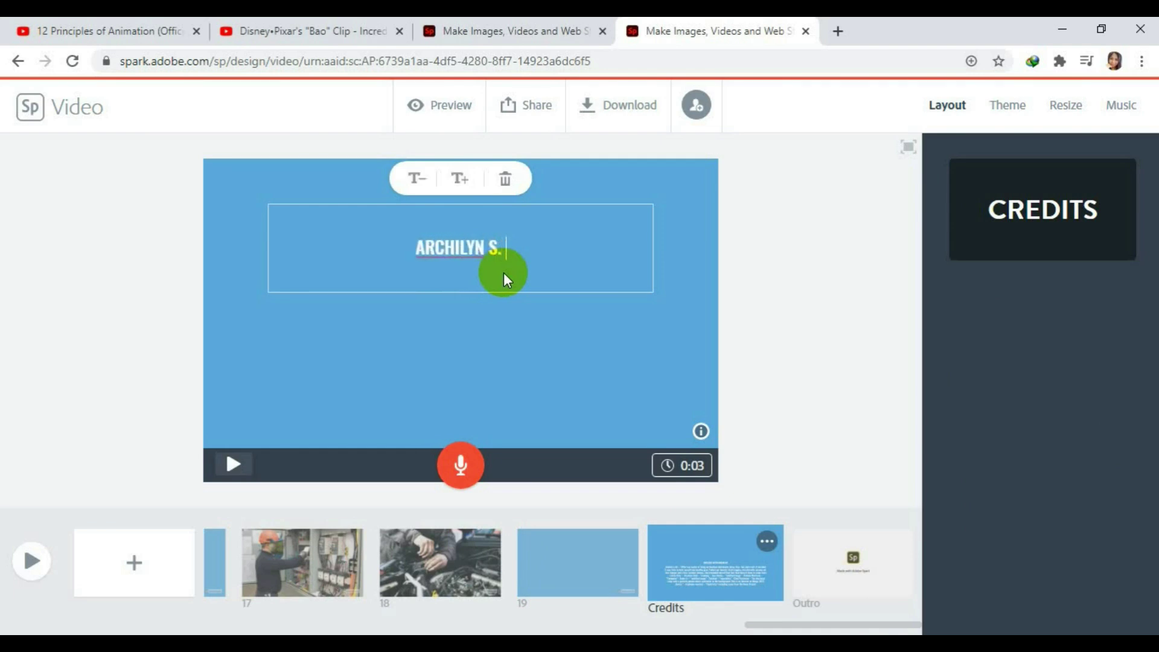
pyautogui.press('BackSpace')
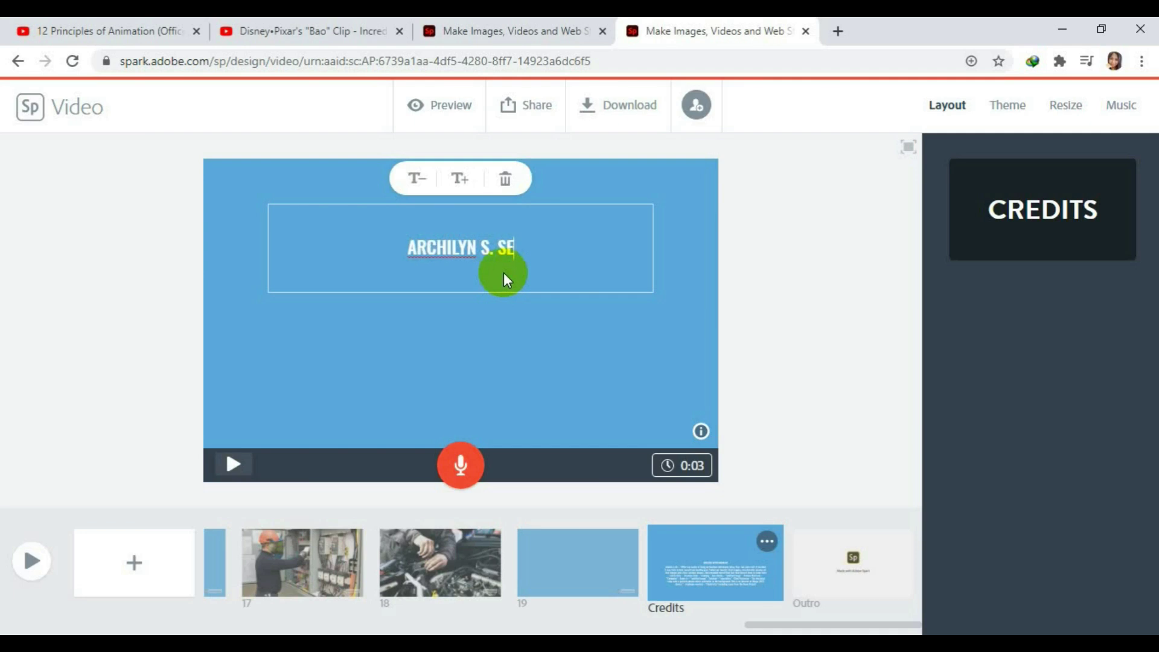
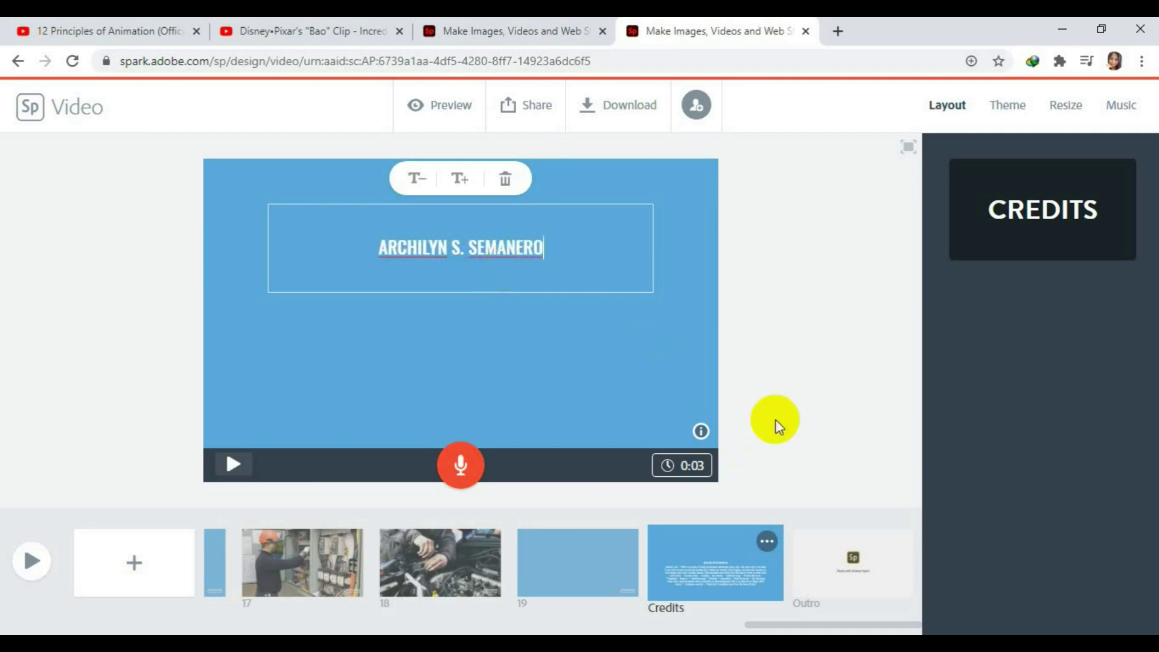
pyautogui.click(792, 396)
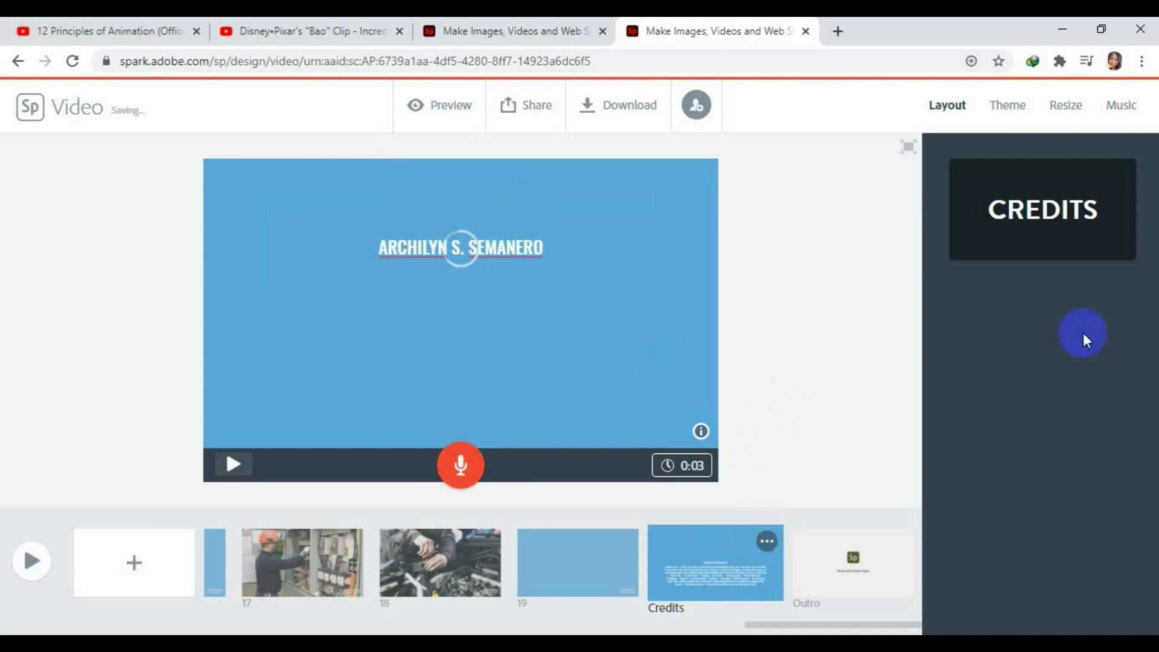
# Apply the Credits layout and delete the selected attribution text.
pyautogui.click(458, 277)
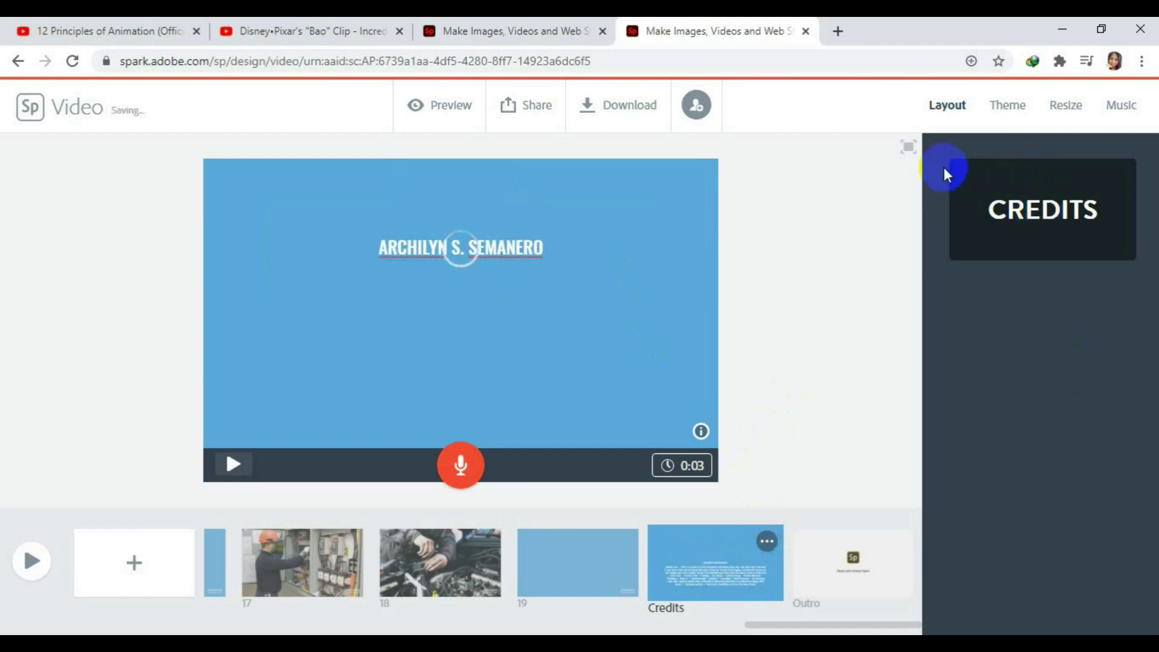
pyautogui.click(572, 429)
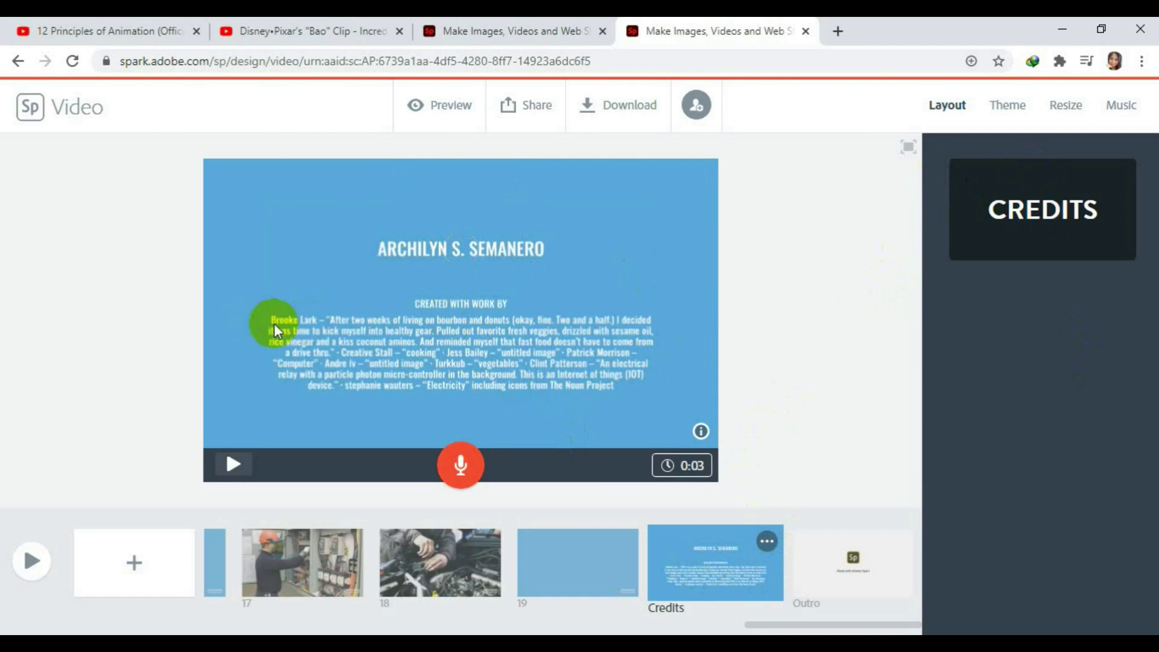
pyautogui.click(586, 355)
pyautogui.press('BackSpace')
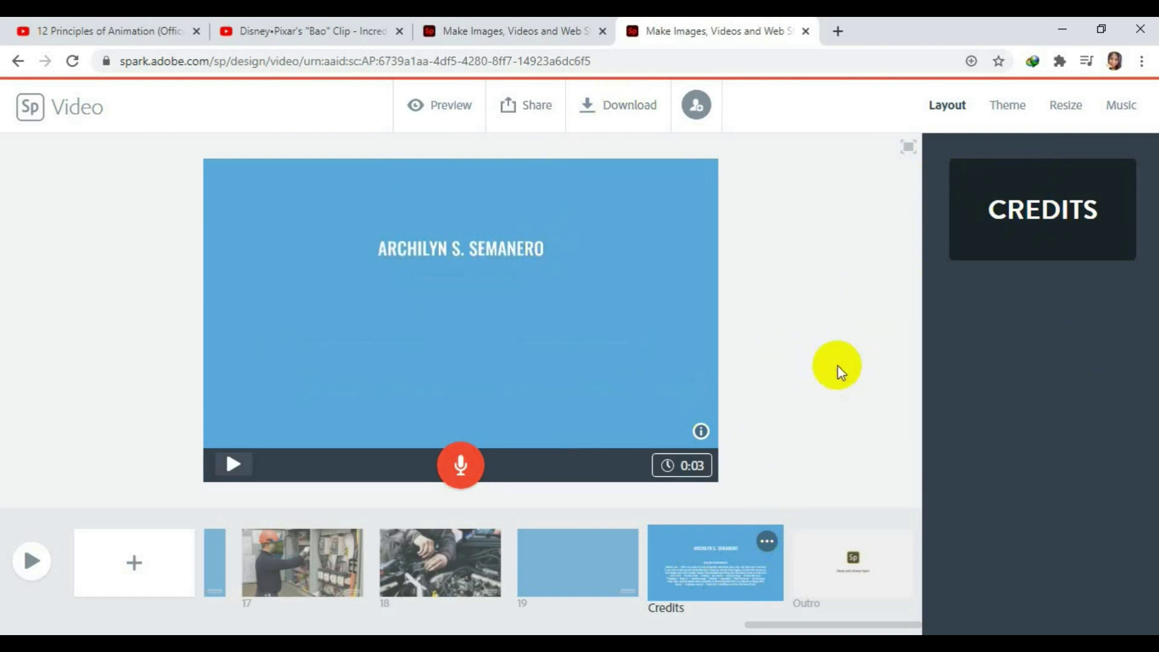
pyautogui.click(534, 338)
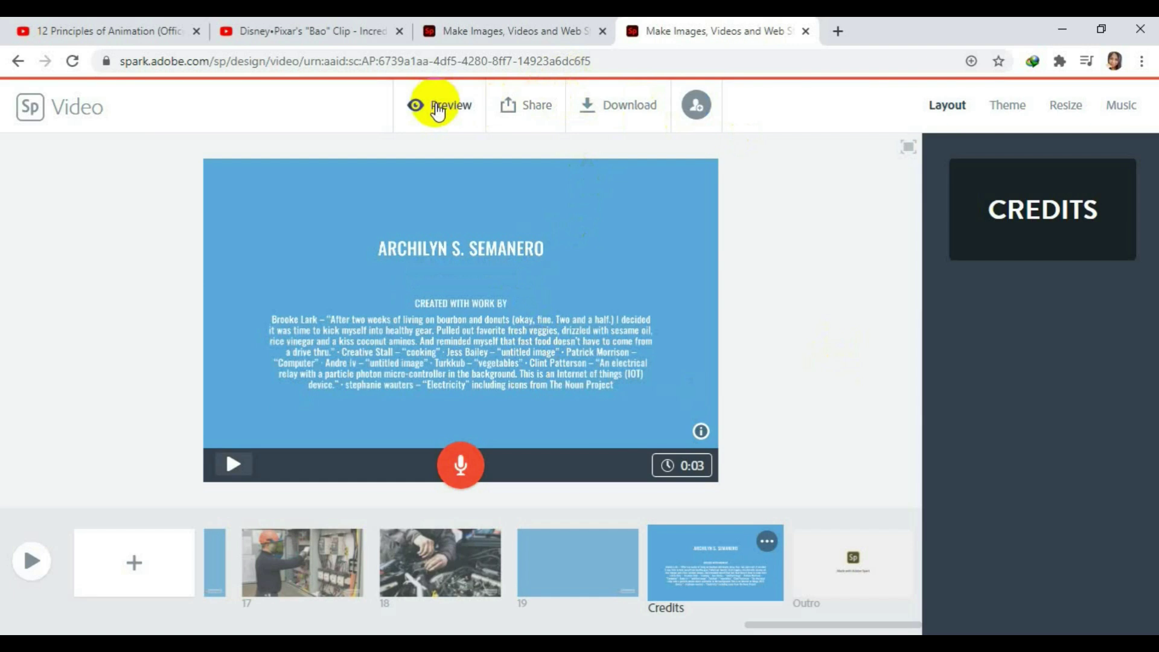
# Preview the full 0:54 video through its 'Made with Adobe Spark' outro, then close it.
pyautogui.click(437, 108)
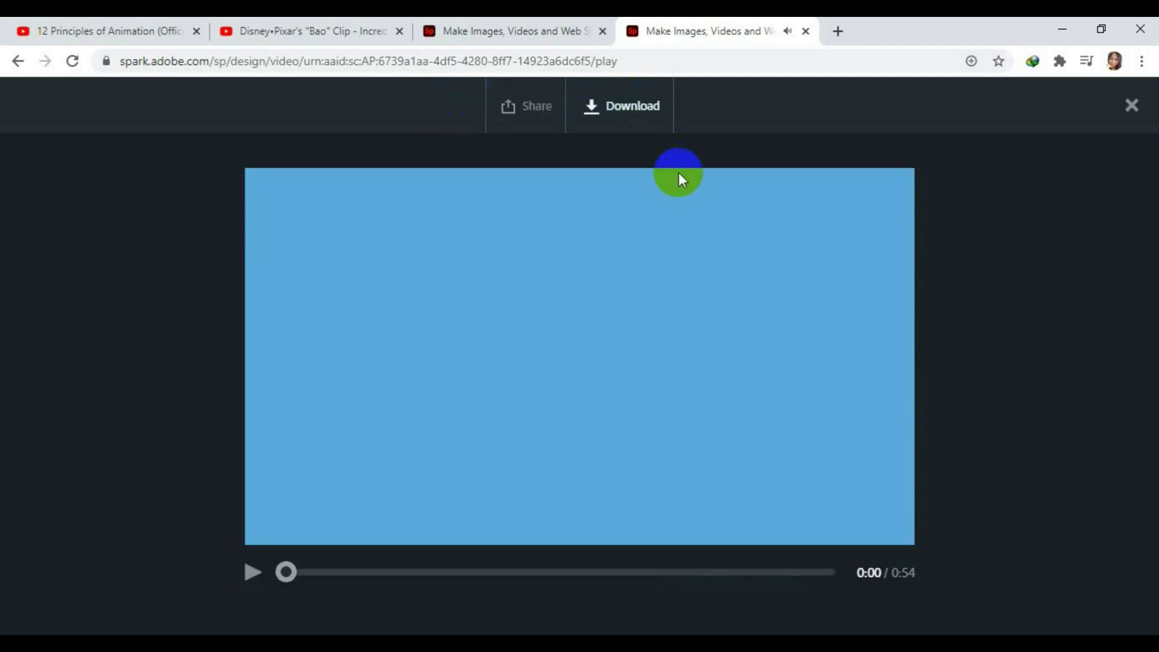
pyautogui.click(1131, 106)
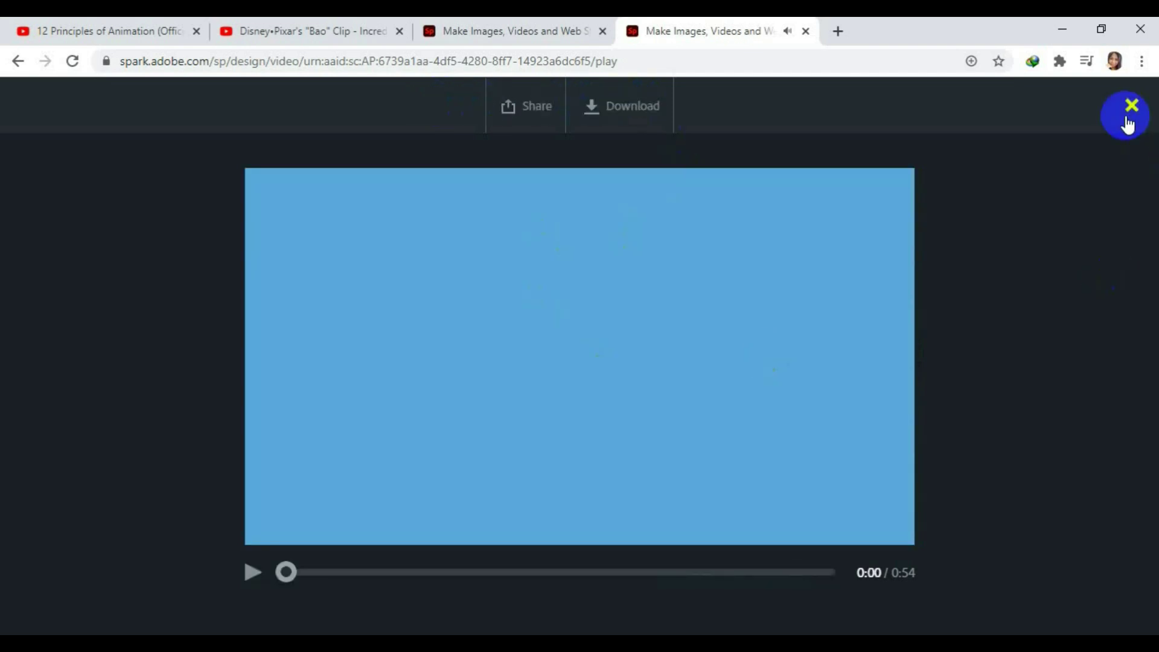
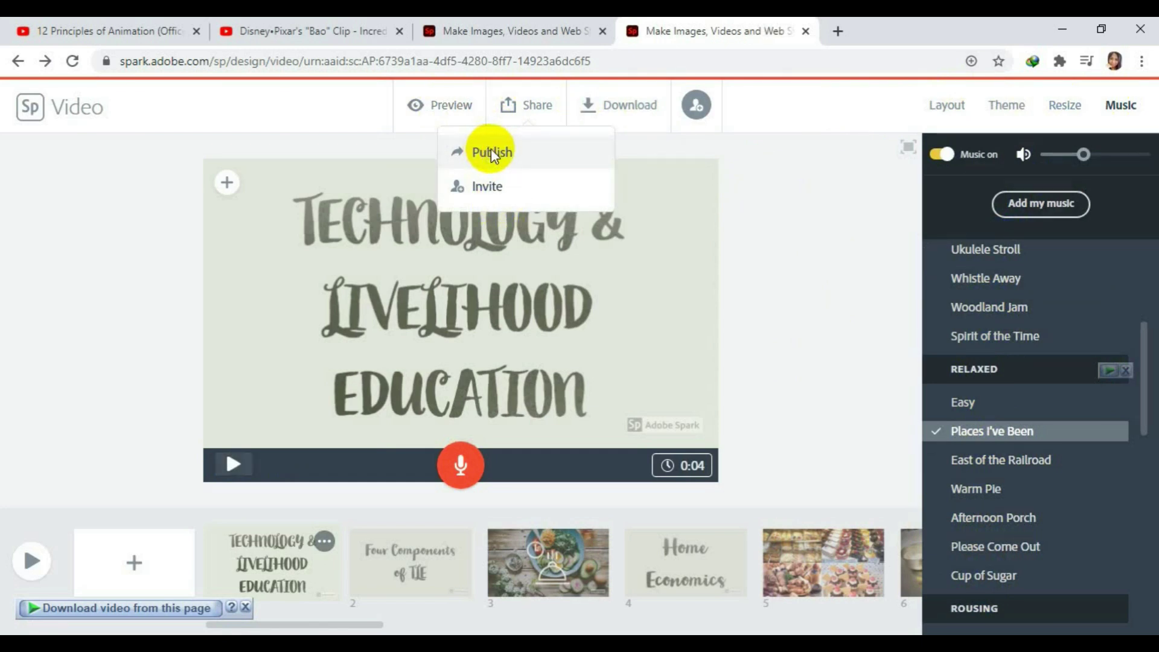
# Publish the video titled 'TLE', subtitled 'FOUR COMPONENTS', under Education, and create its shareable link.
pyautogui.click(490, 152)
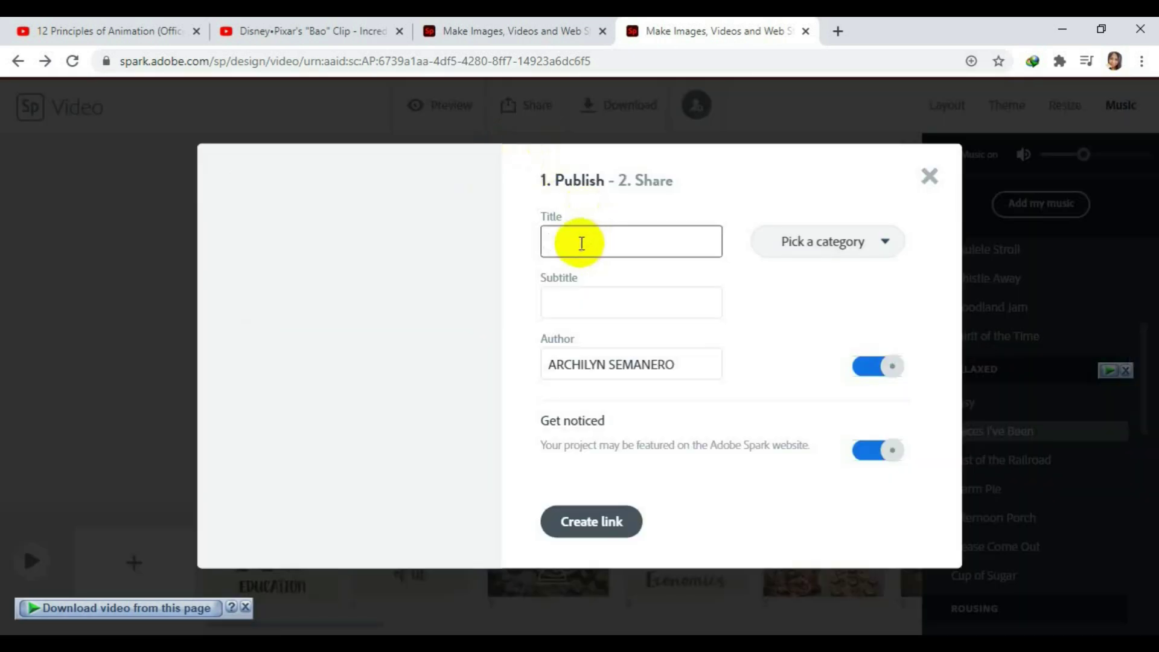
pyautogui.write('TLE')
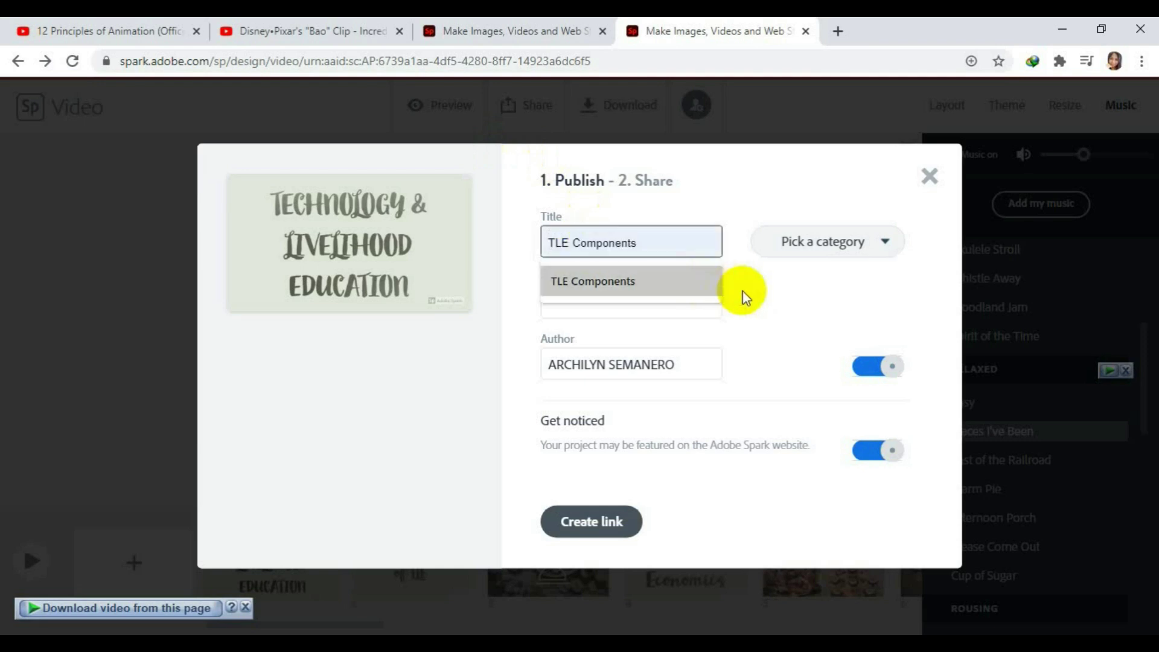
pyautogui.click(644, 304)
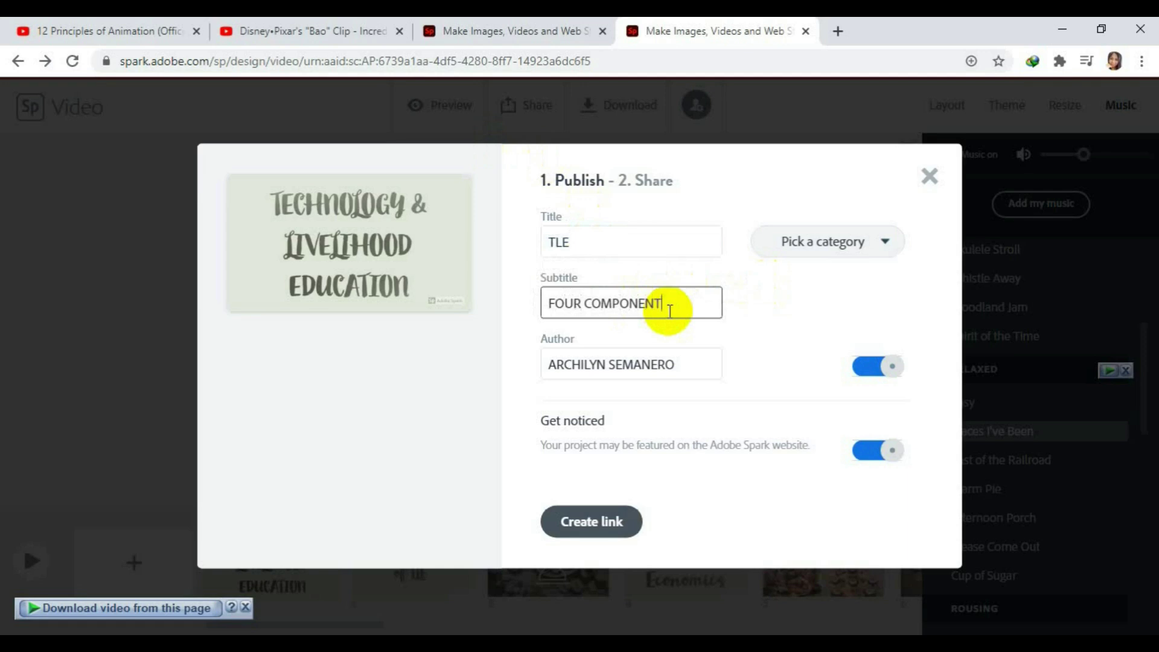
pyautogui.click(885, 245)
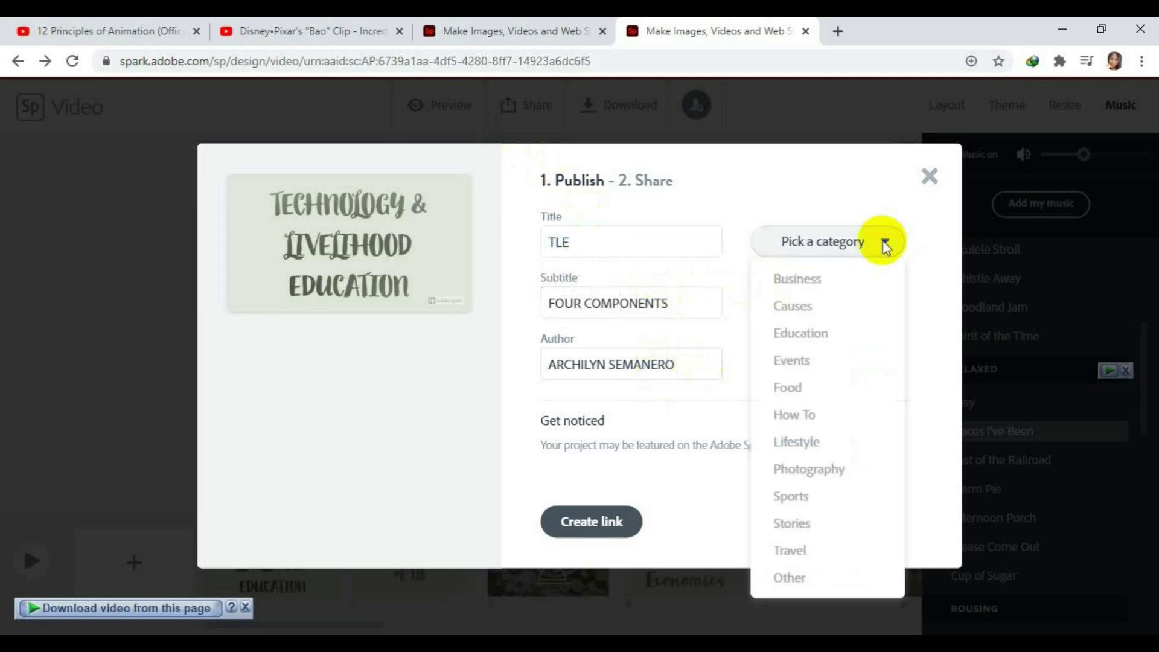
pyautogui.click(814, 336)
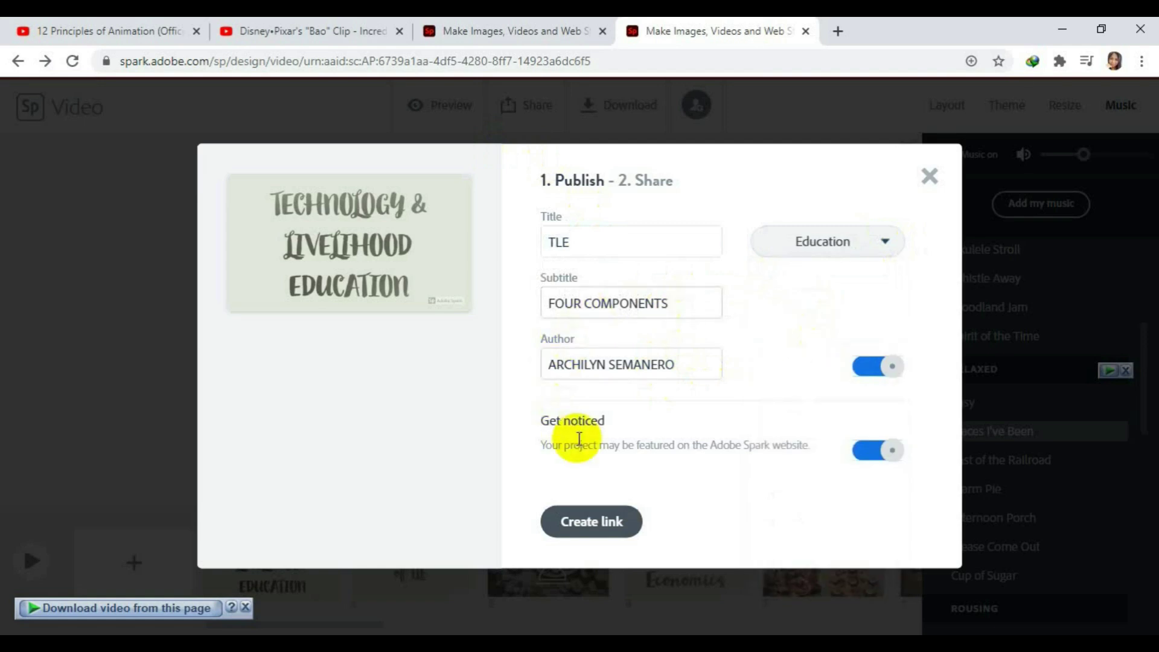
pyautogui.click(616, 525)
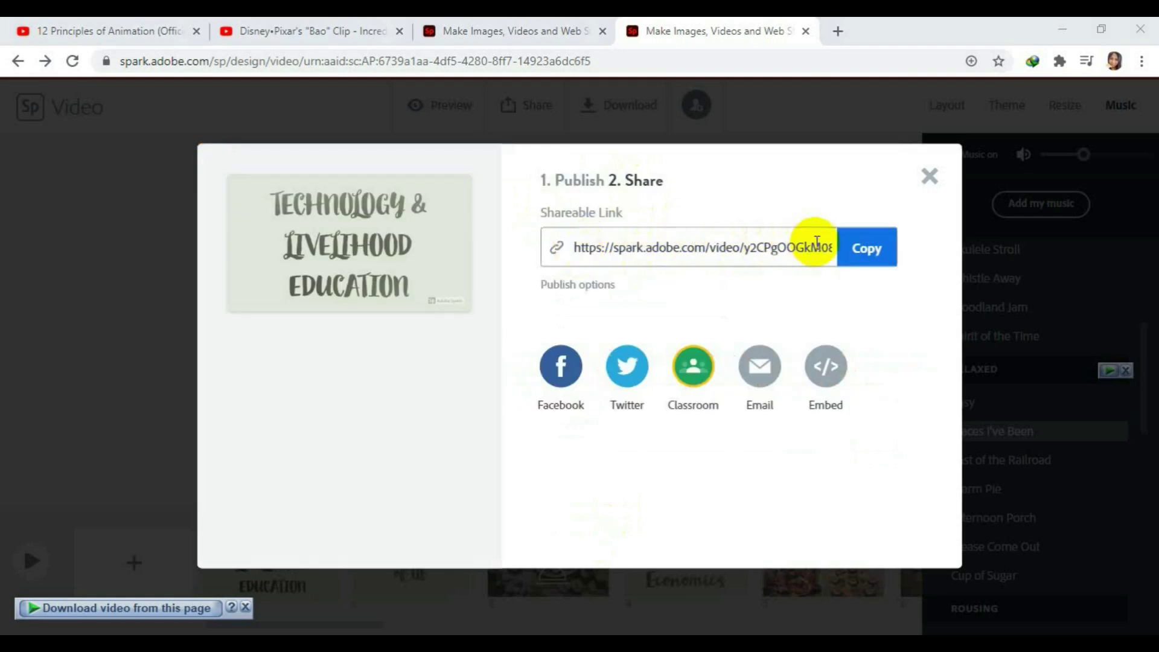
# Copy the TLE video's shareable link and share it to Google Classroom.
pyautogui.click(878, 249)
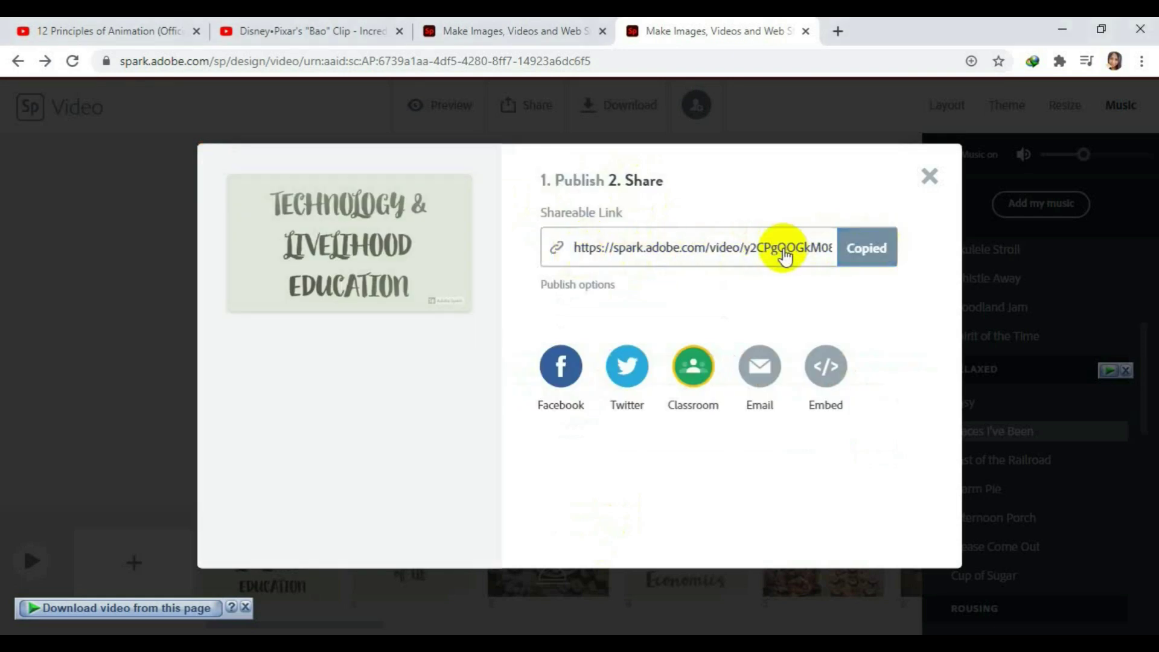
pyautogui.click(691, 371)
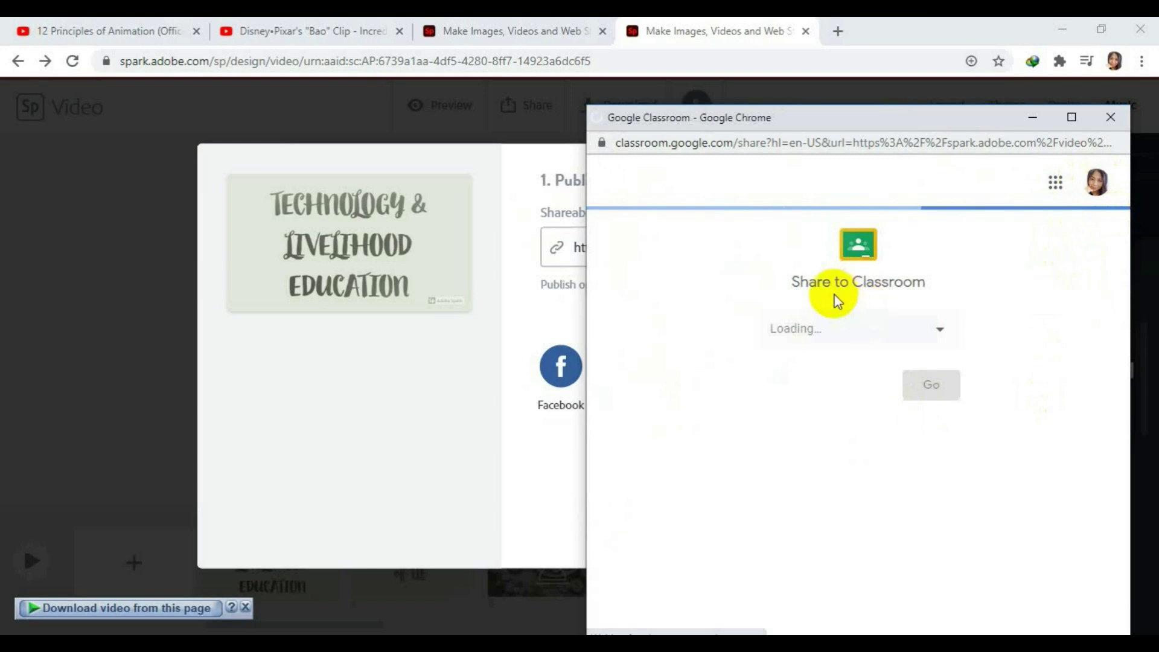
# Choose the ANIMATION 12- DISNEY class and start an announcement with the video link.
pyautogui.click(939, 336)
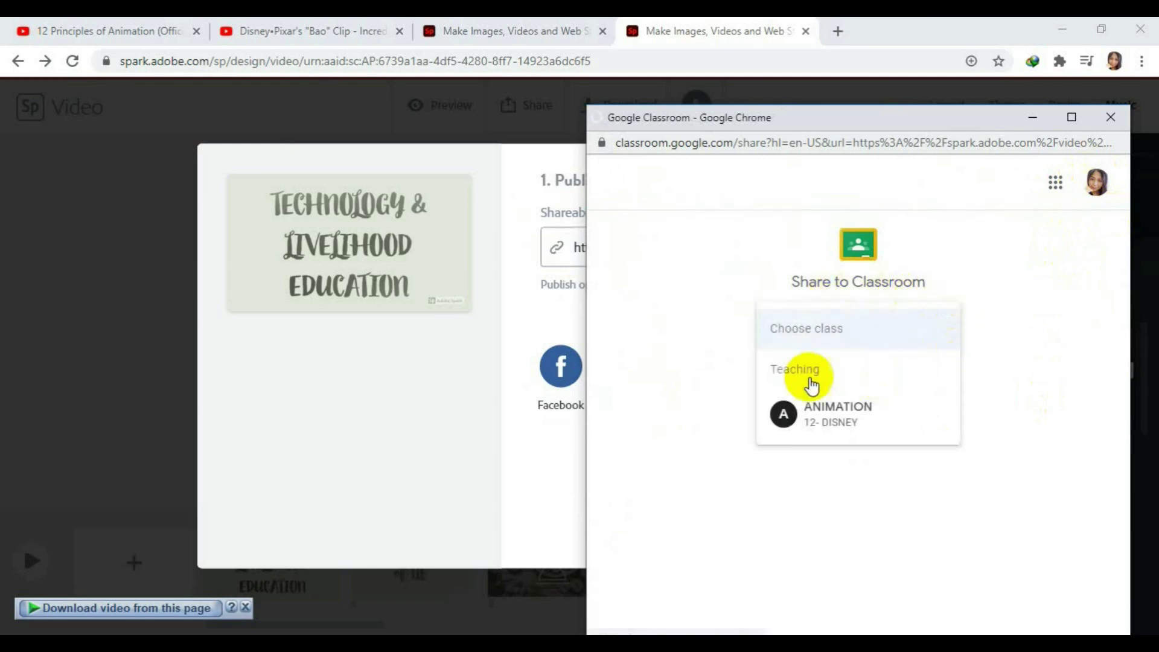
pyautogui.click(835, 414)
pyautogui.click(941, 398)
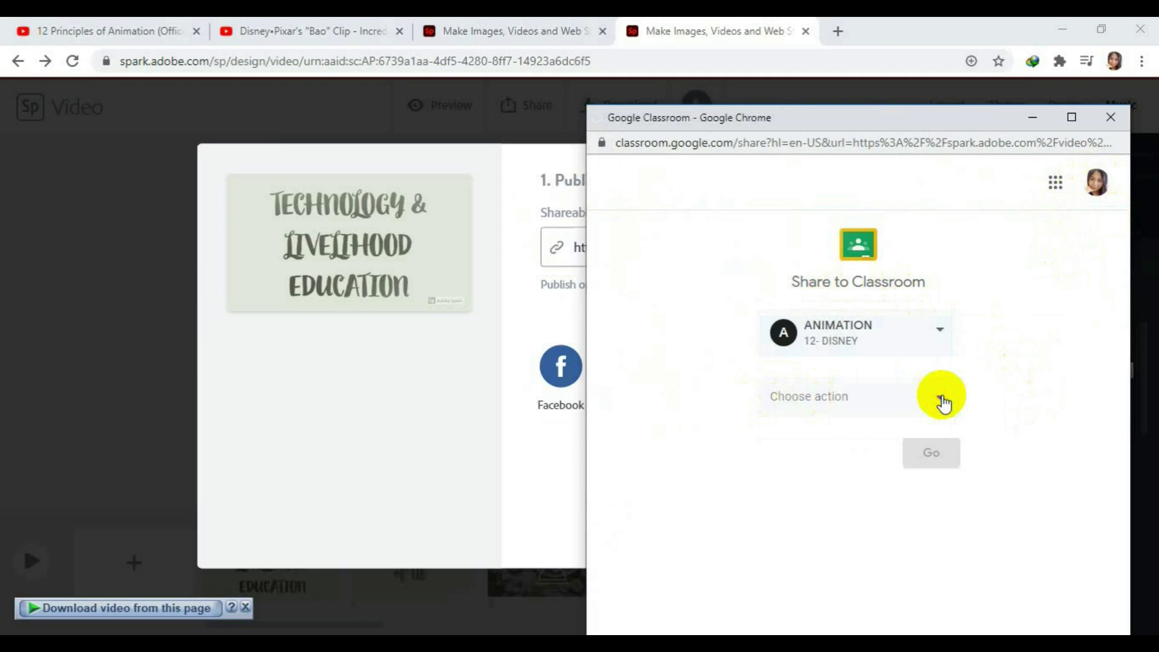
pyautogui.click(942, 399)
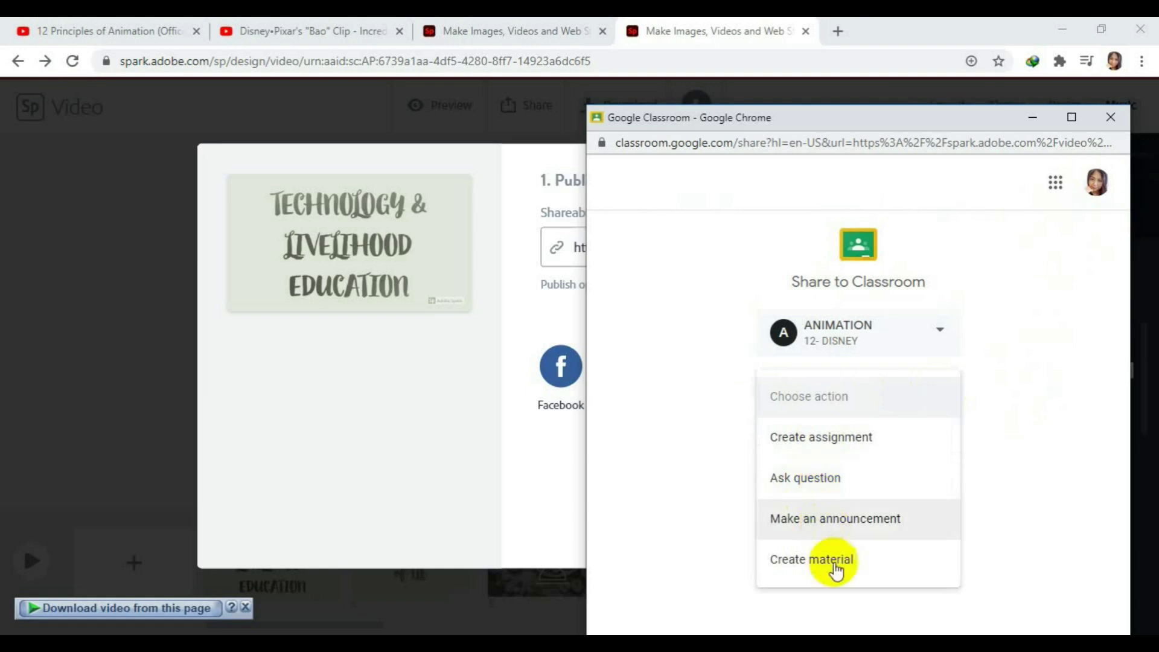
pyautogui.click(853, 526)
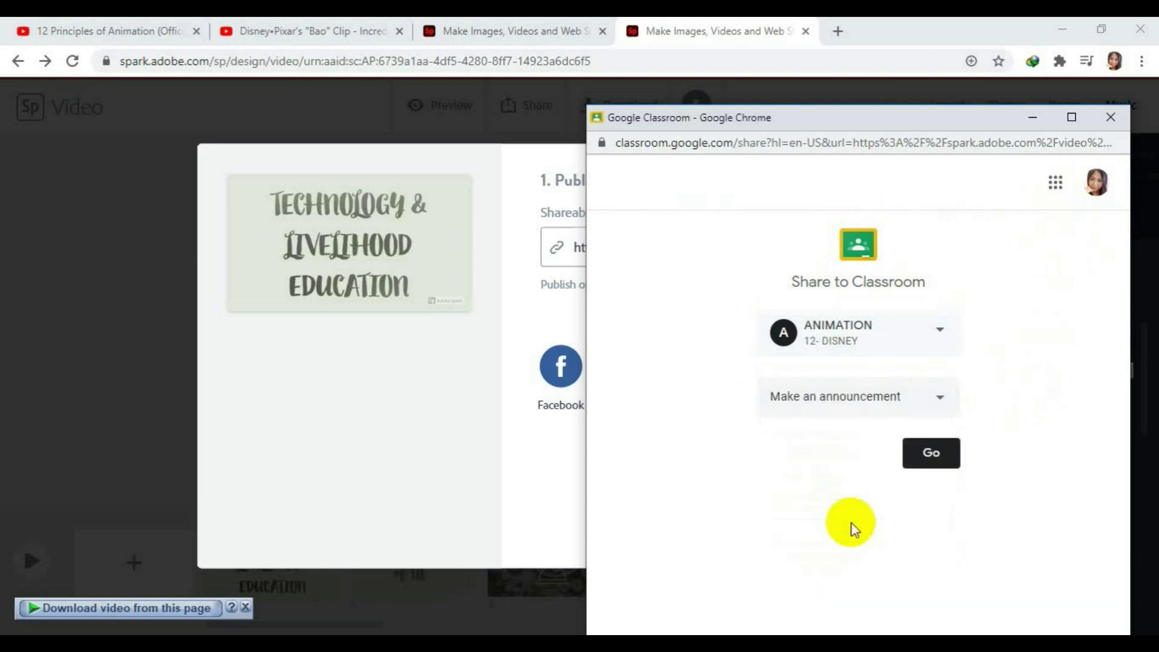
pyautogui.click(932, 454)
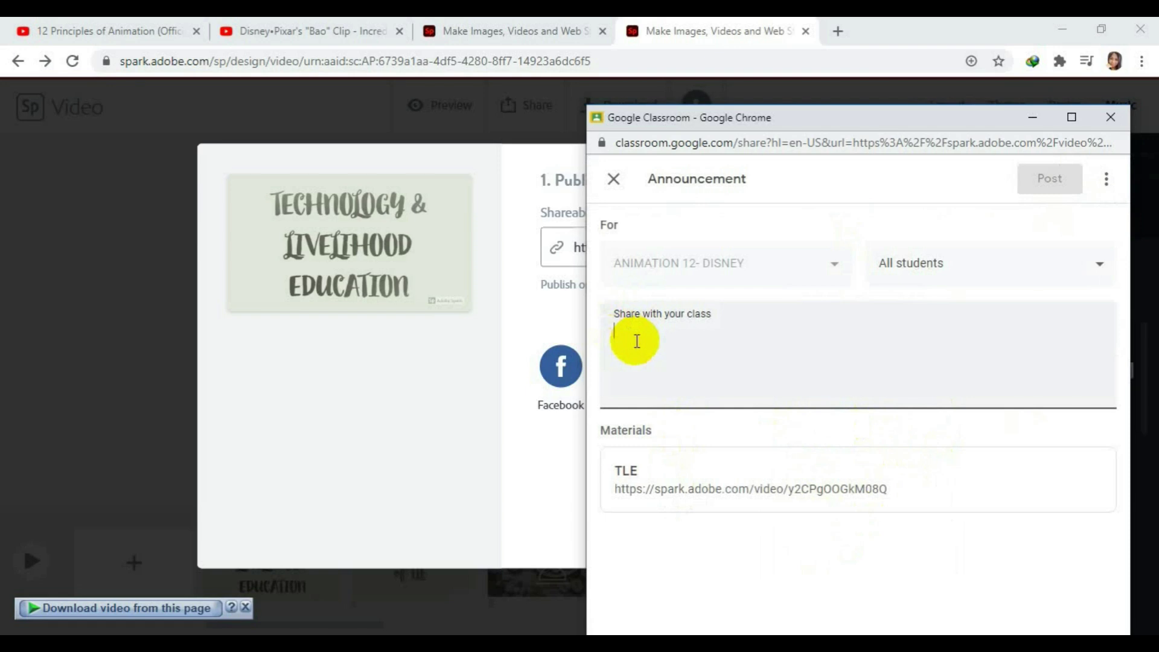
# Post the announcement 'THE FOUR COMPONENTS OF TLE', check it in the class stream, then close the tab.
pyautogui.write('THE')
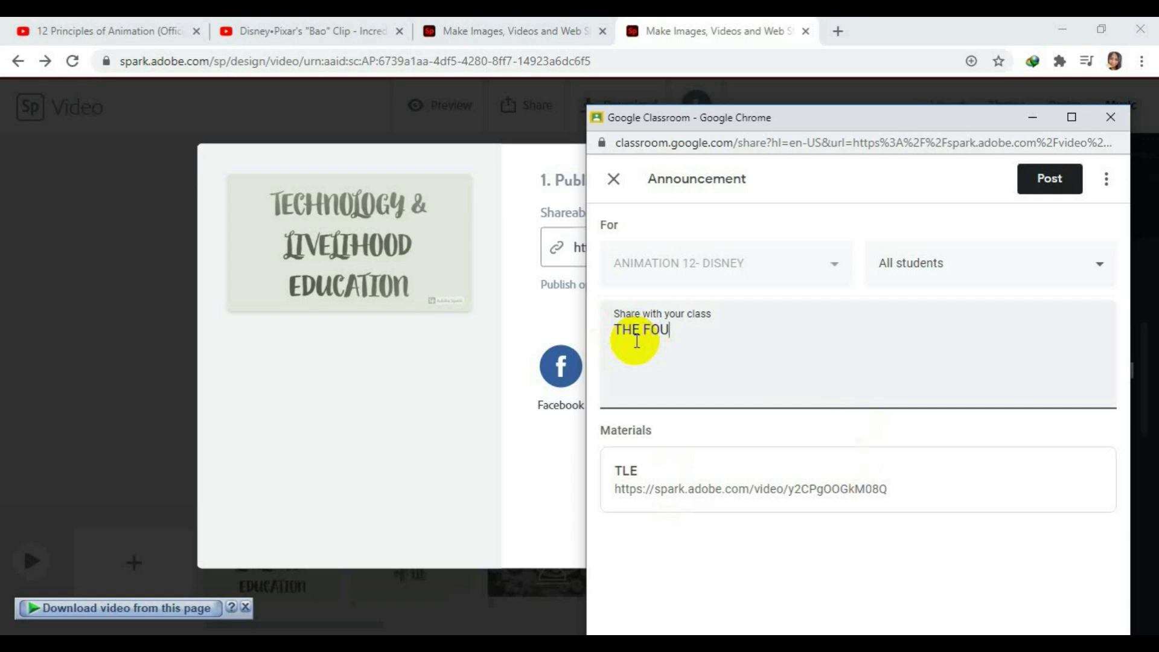
pyautogui.write('FOUR COMPONENTS OF TLE')
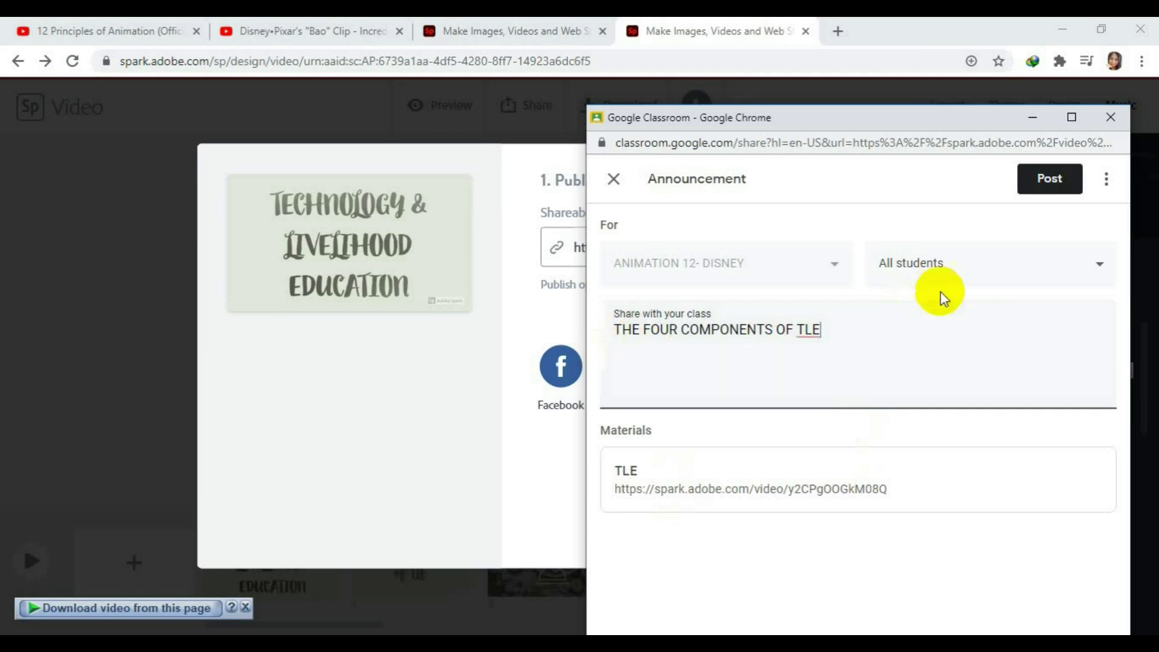
pyautogui.click(1036, 186)
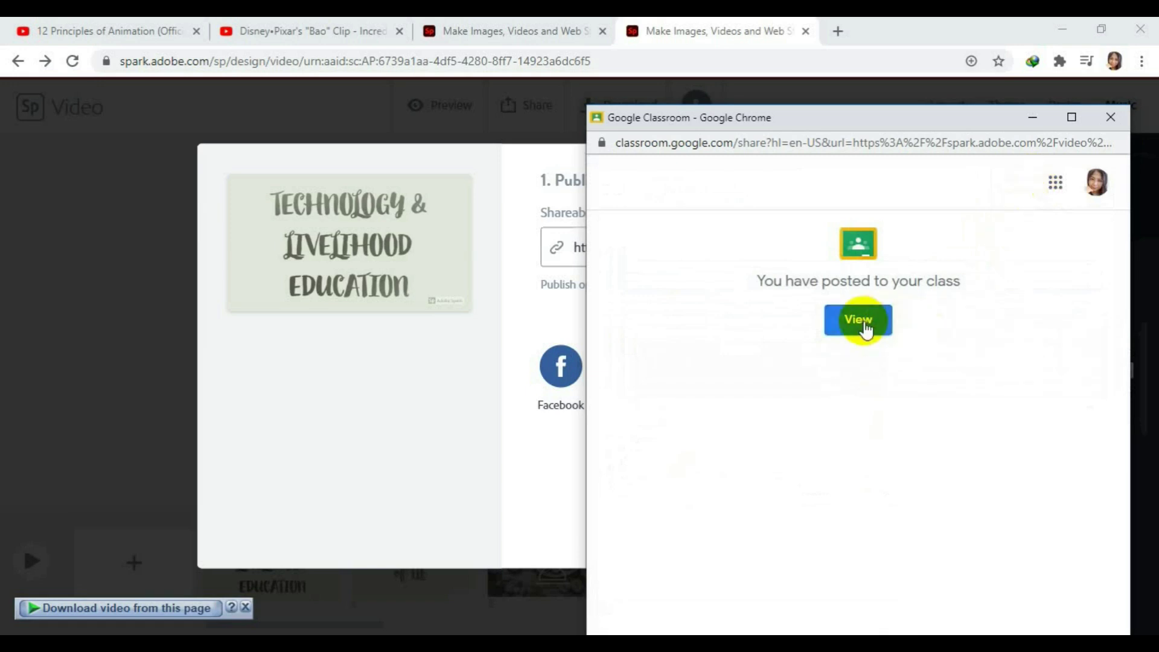
pyautogui.click(865, 328)
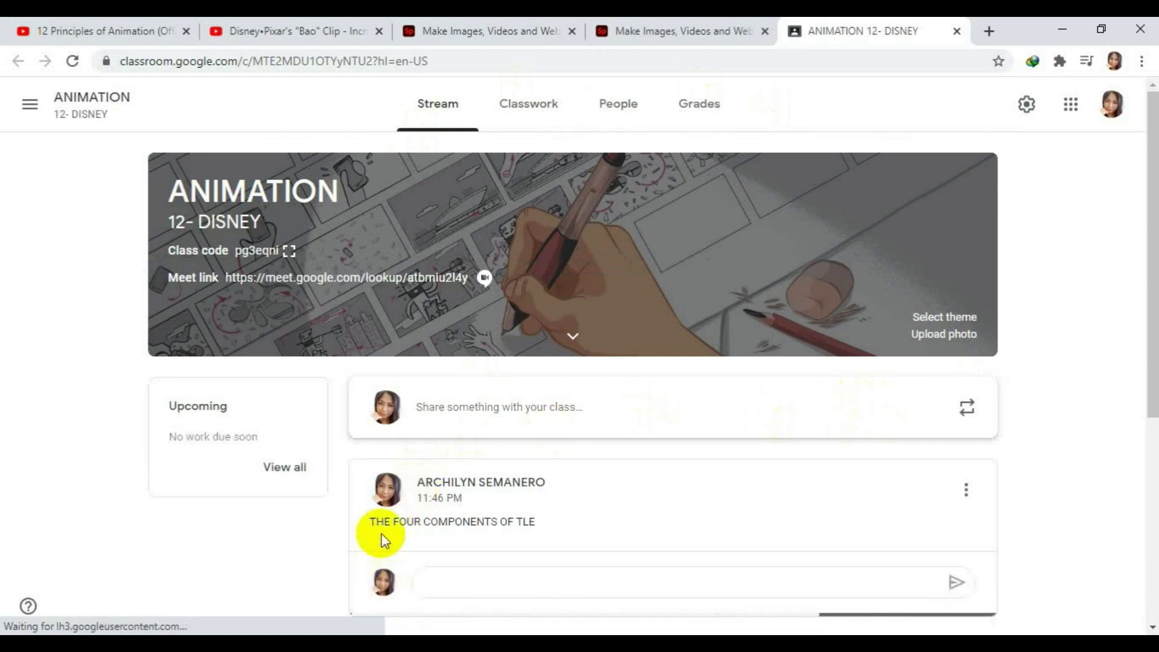
pyautogui.scroll(-2, 556, 524)
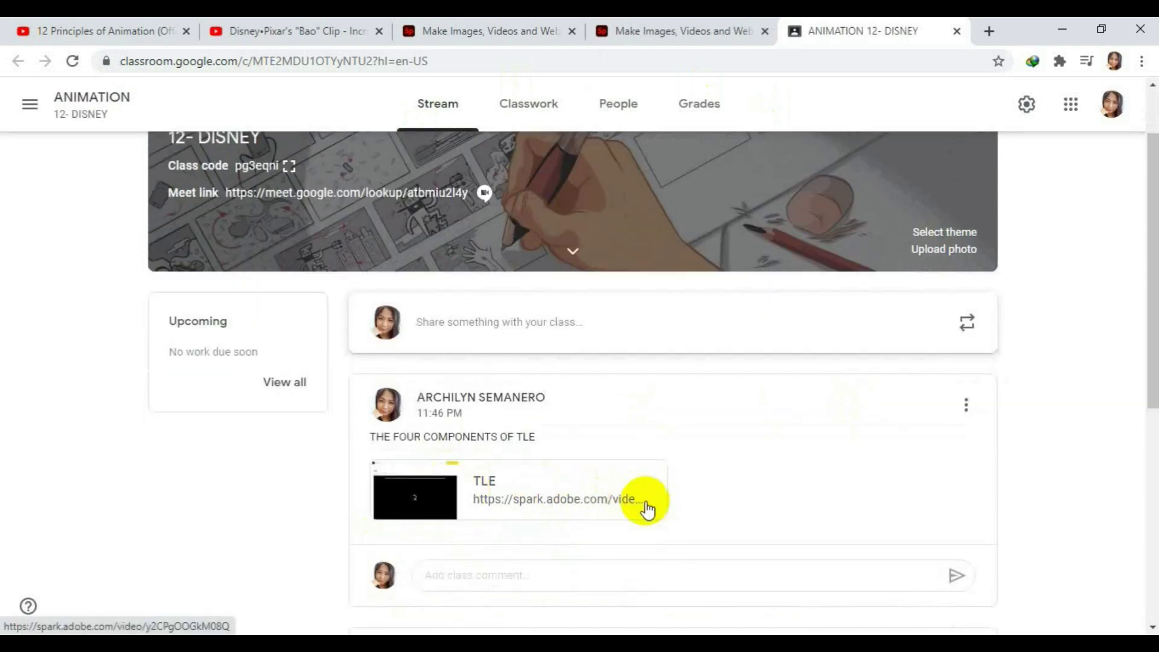
pyautogui.click(957, 31)
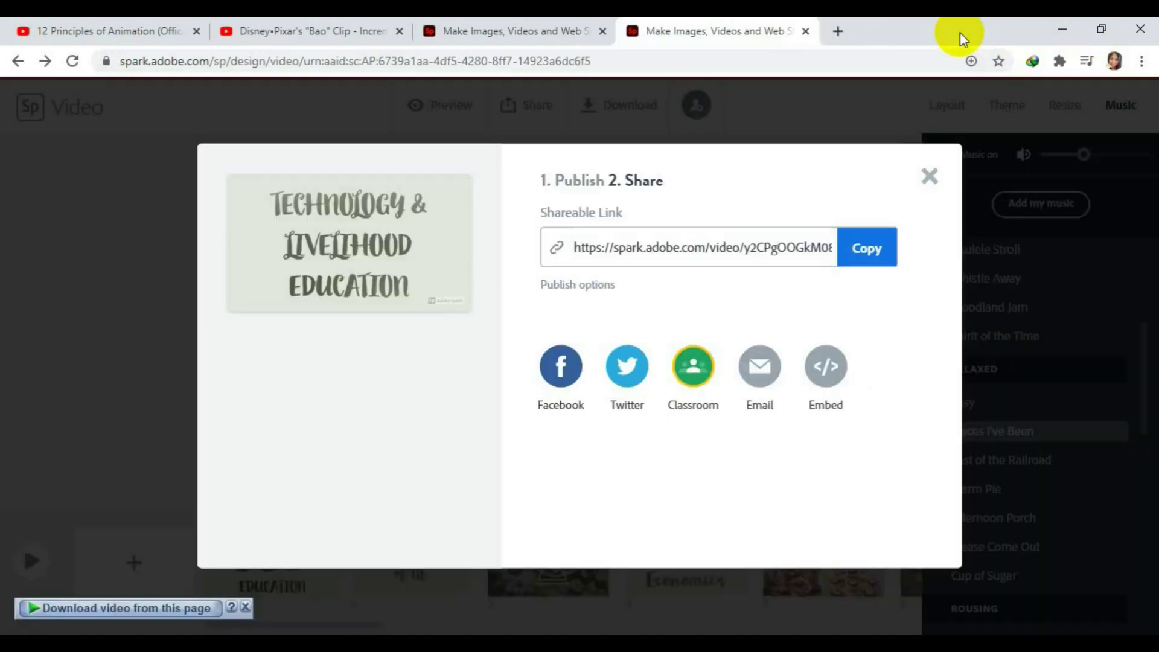
# Close the share window, download the video as TLE.mp4 to Downloads\Video, and open it.
pyautogui.click(929, 178)
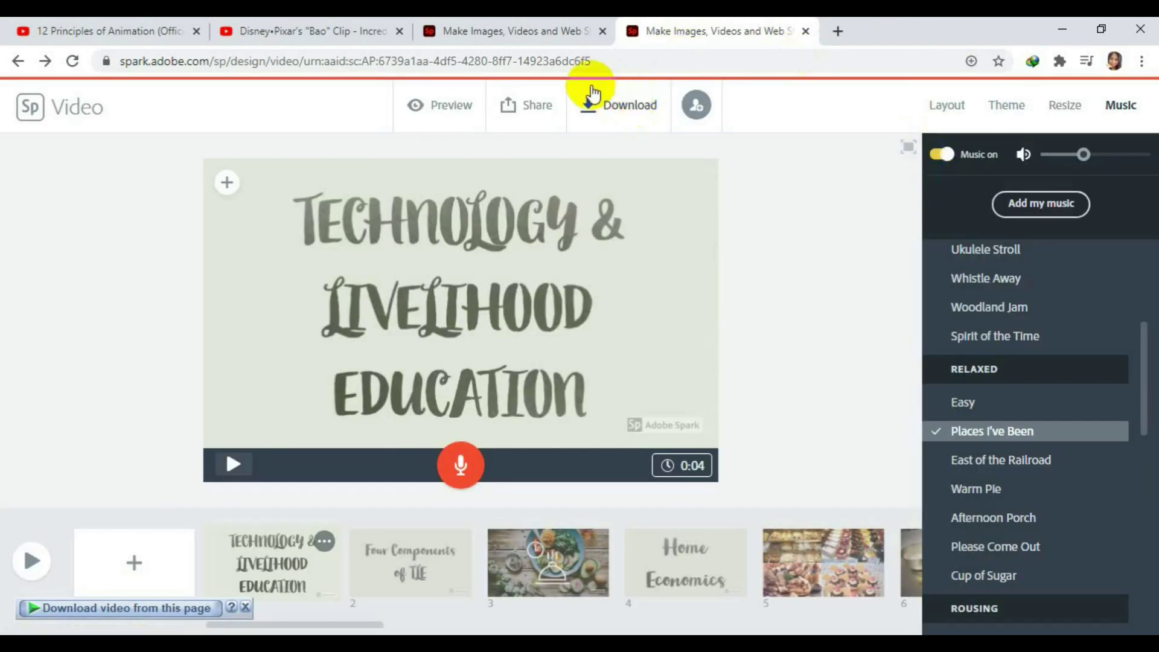
pyautogui.click(569, 105)
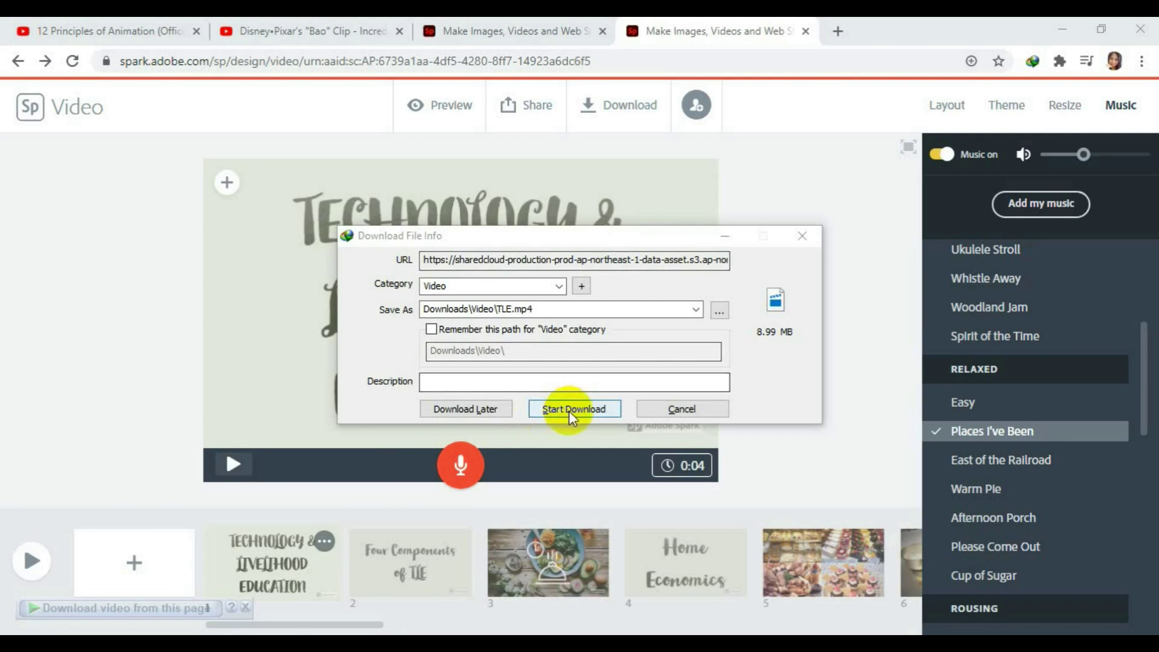
pyautogui.click(569, 409)
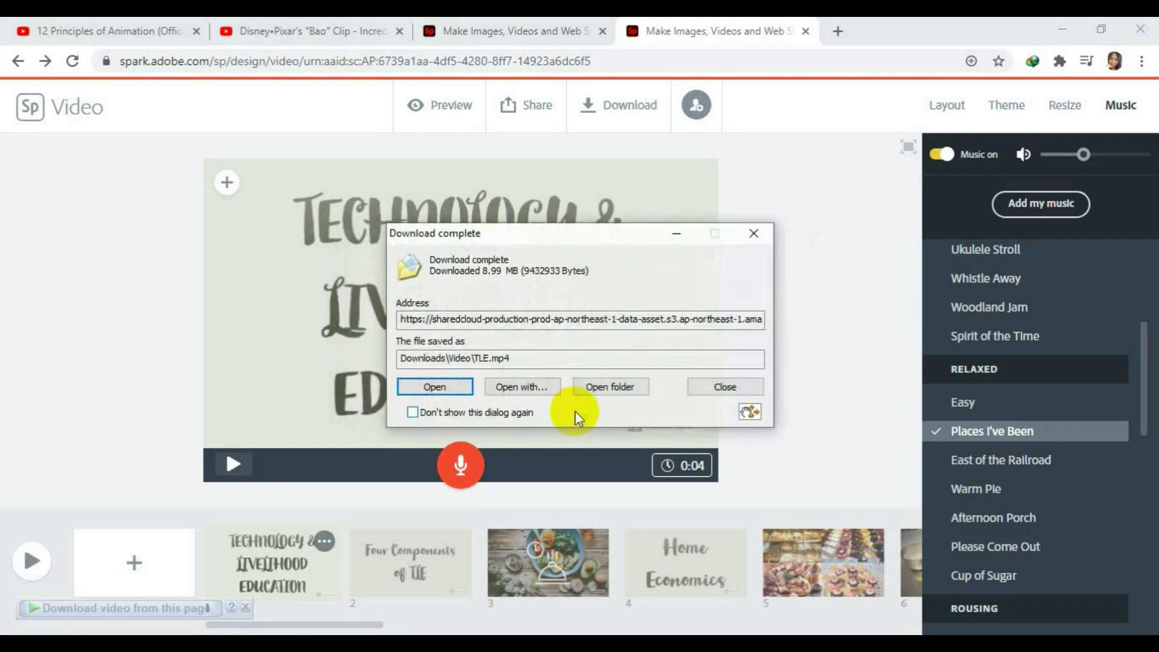
pyautogui.click(454, 385)
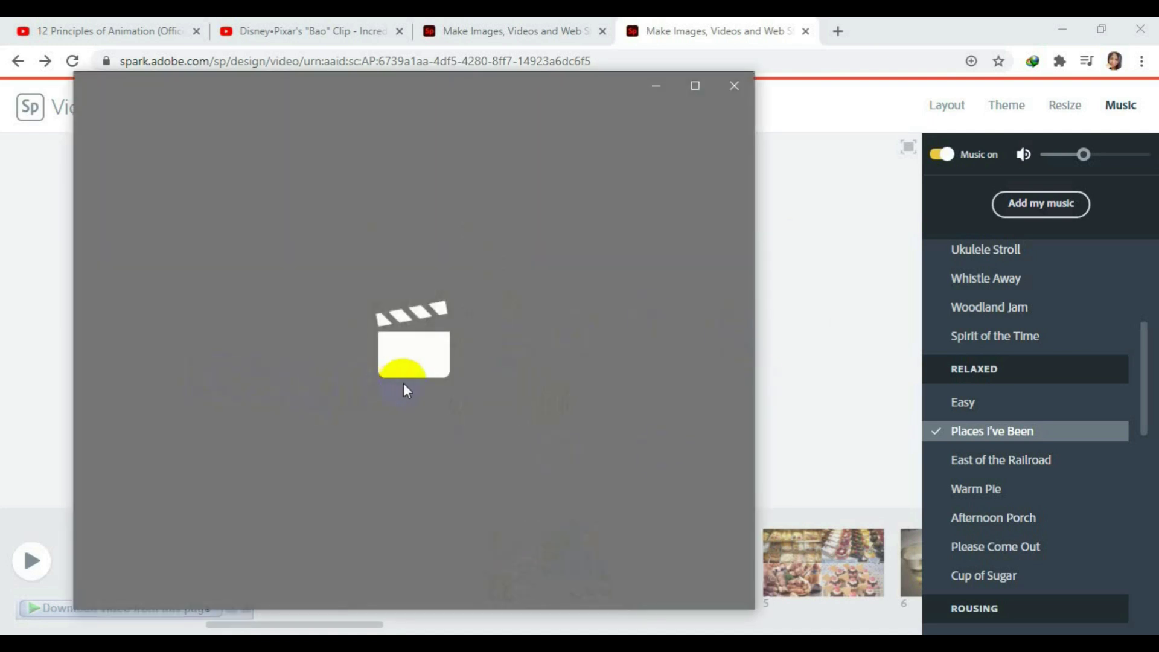
# Play TLE.mp4 in Movies & TV through the closing Adobe Spark credit, then close the player.
pyautogui.click(575, 391)
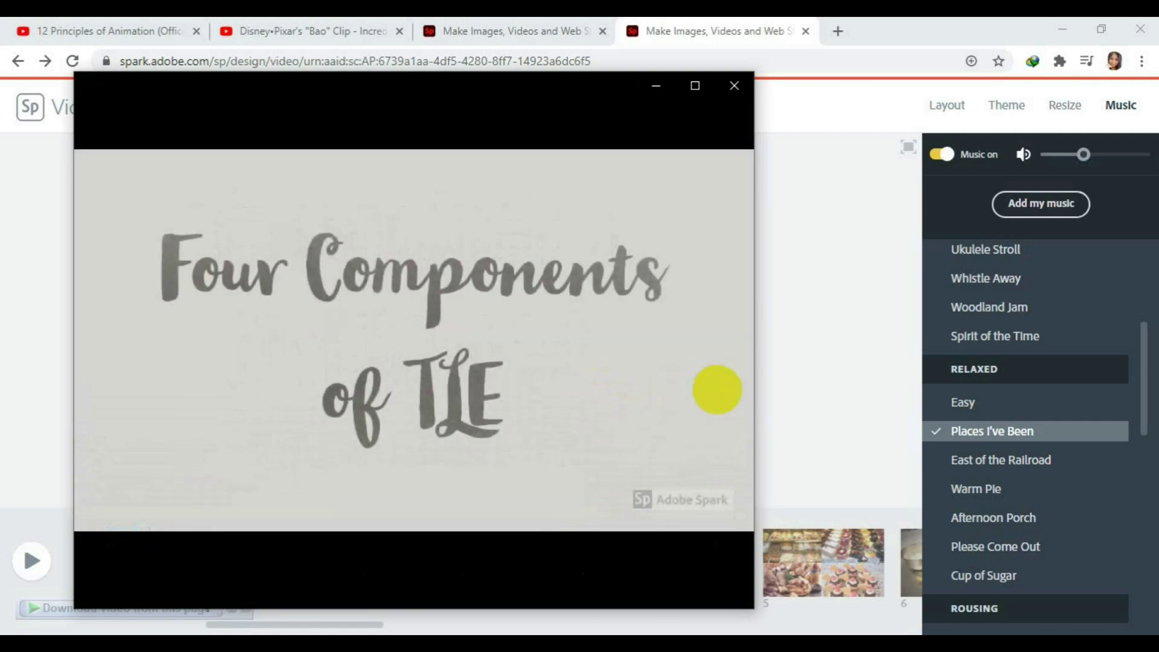
pyautogui.moveTo(685, 391)
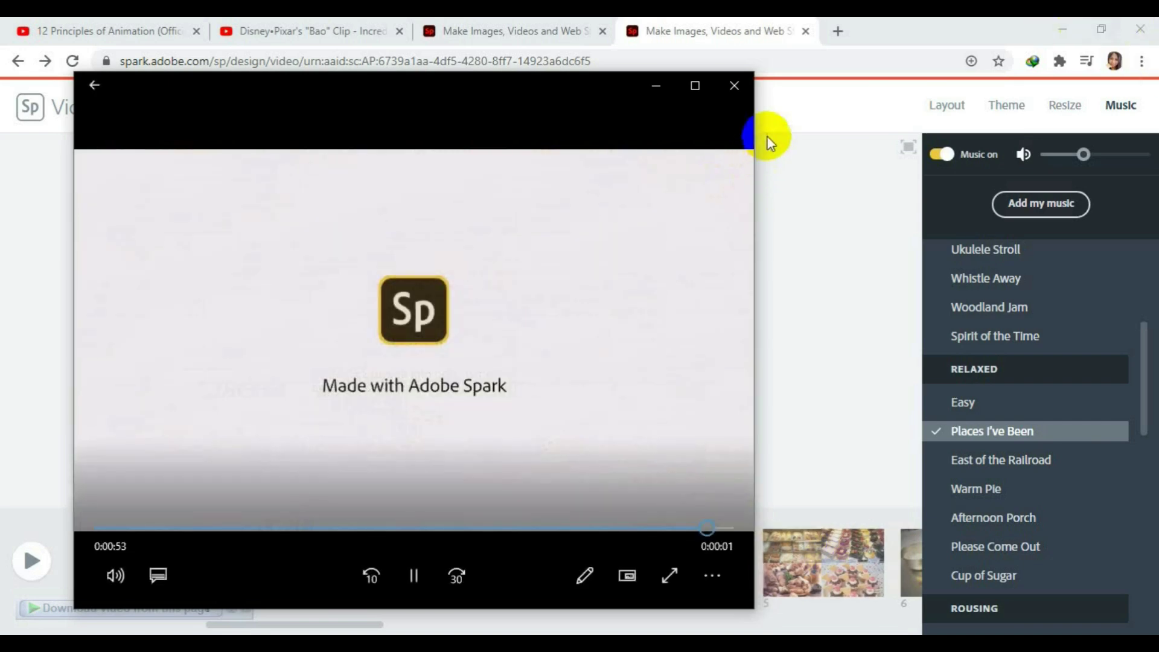
pyautogui.click(735, 85)
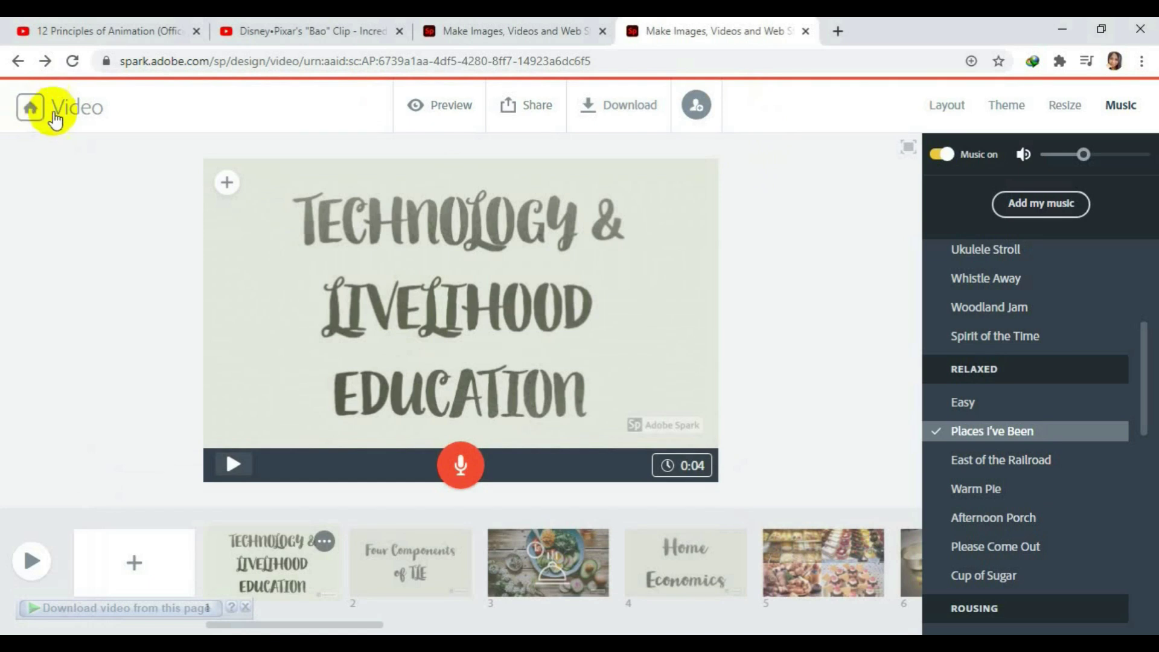
# Return to the Spark home page and create a new Web page project.
pyautogui.click(34, 109)
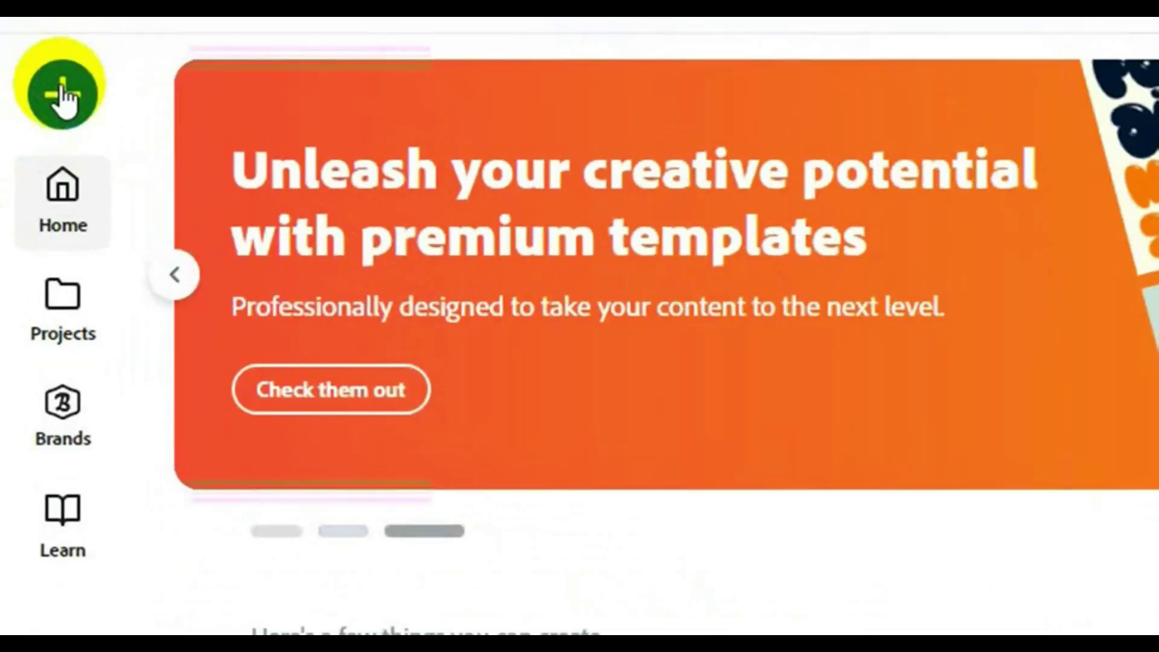
pyautogui.click(62, 93)
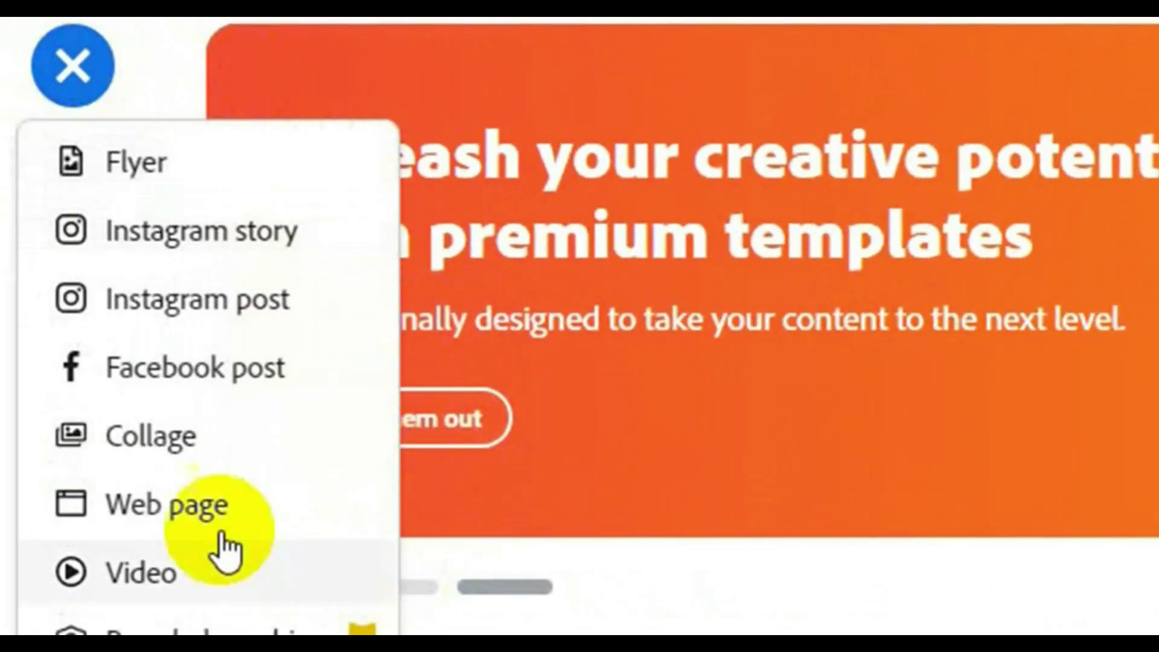
pyautogui.click(197, 524)
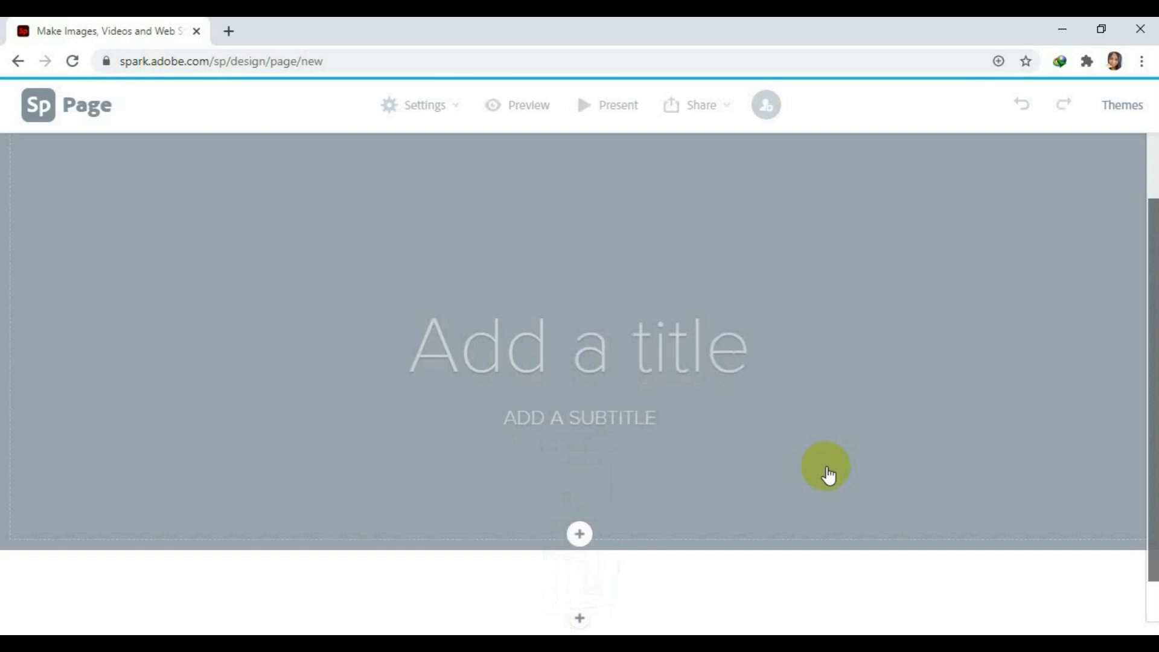
# Search free photos for 'animation' and use the yellow spotted-fish photo as the header background.
pyautogui.click(583, 539)
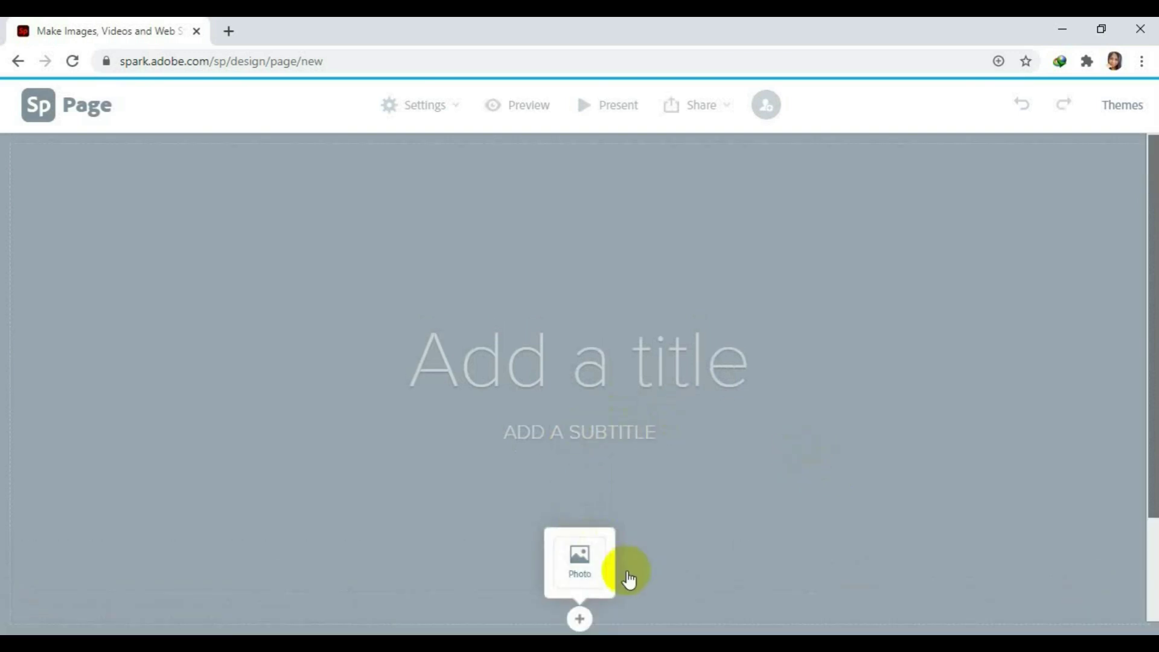
pyautogui.click(580, 564)
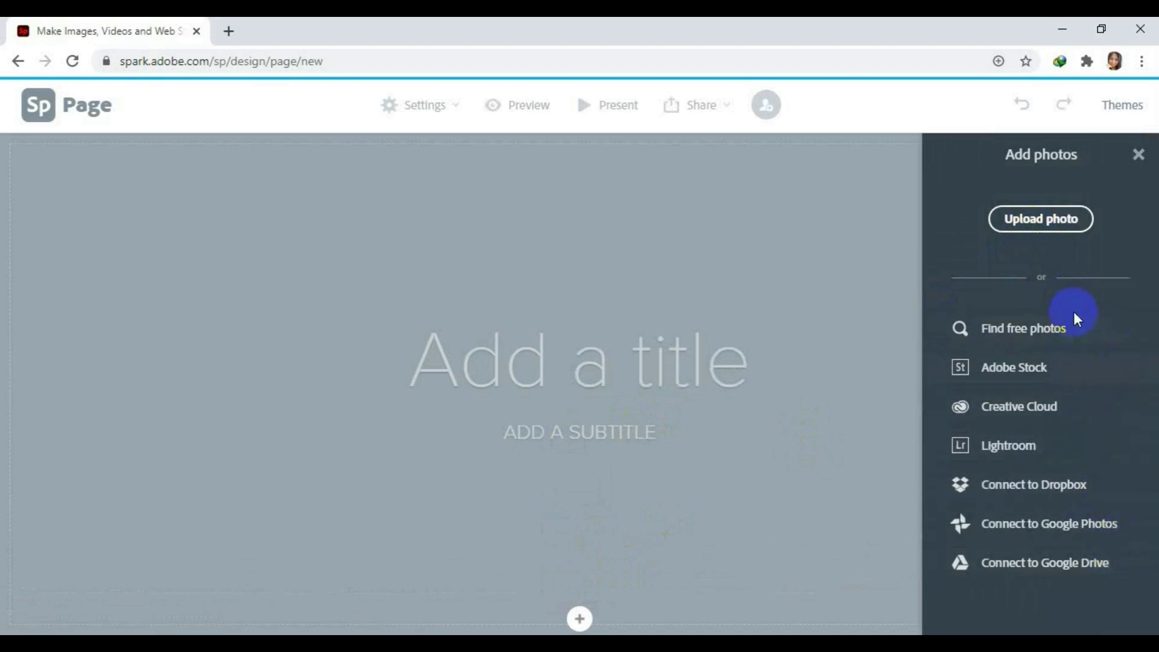
pyautogui.click(1046, 328)
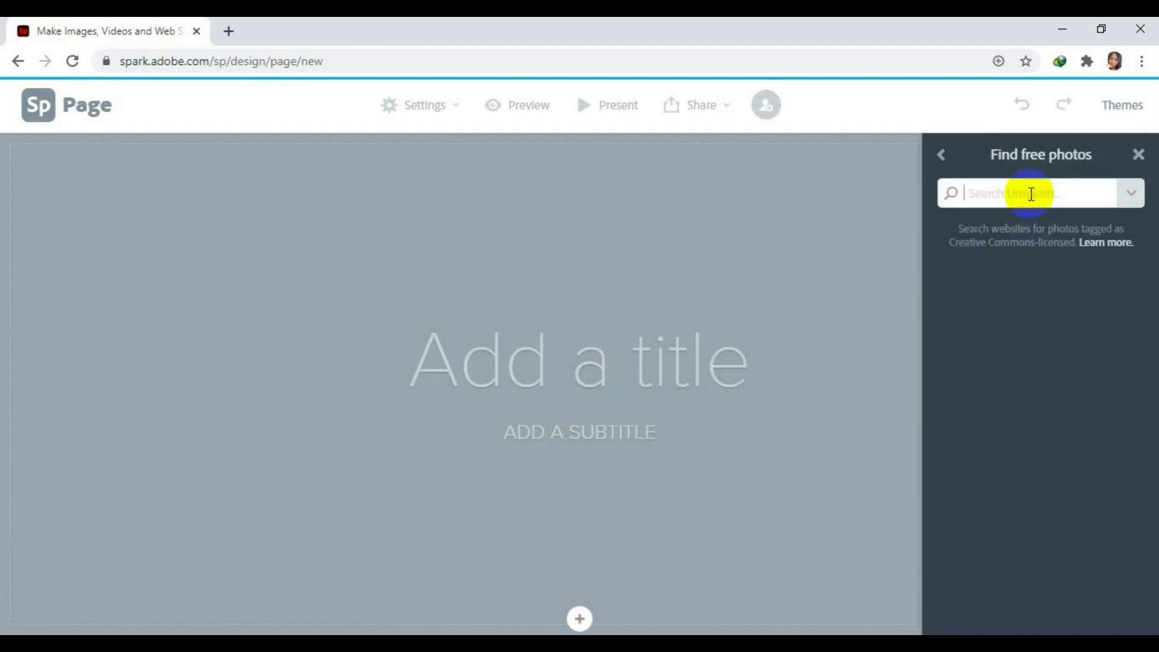
pyautogui.write('animation')
pyautogui.press('Return')
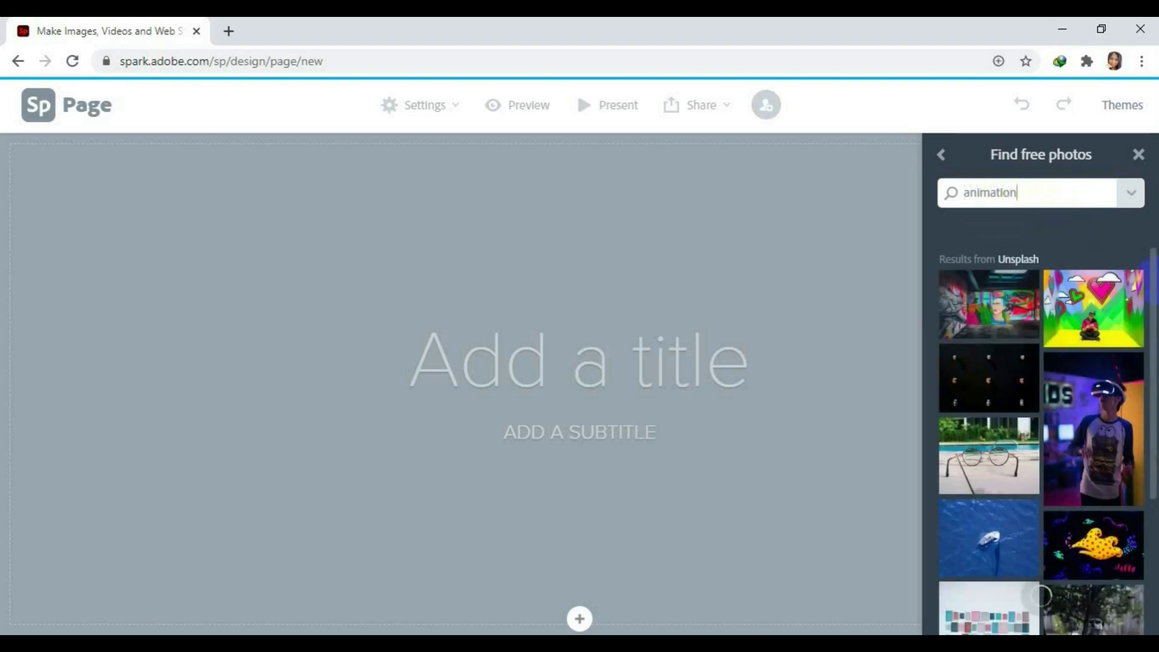
pyautogui.moveTo(1153, 289); pyautogui.dragTo(1153, 375)
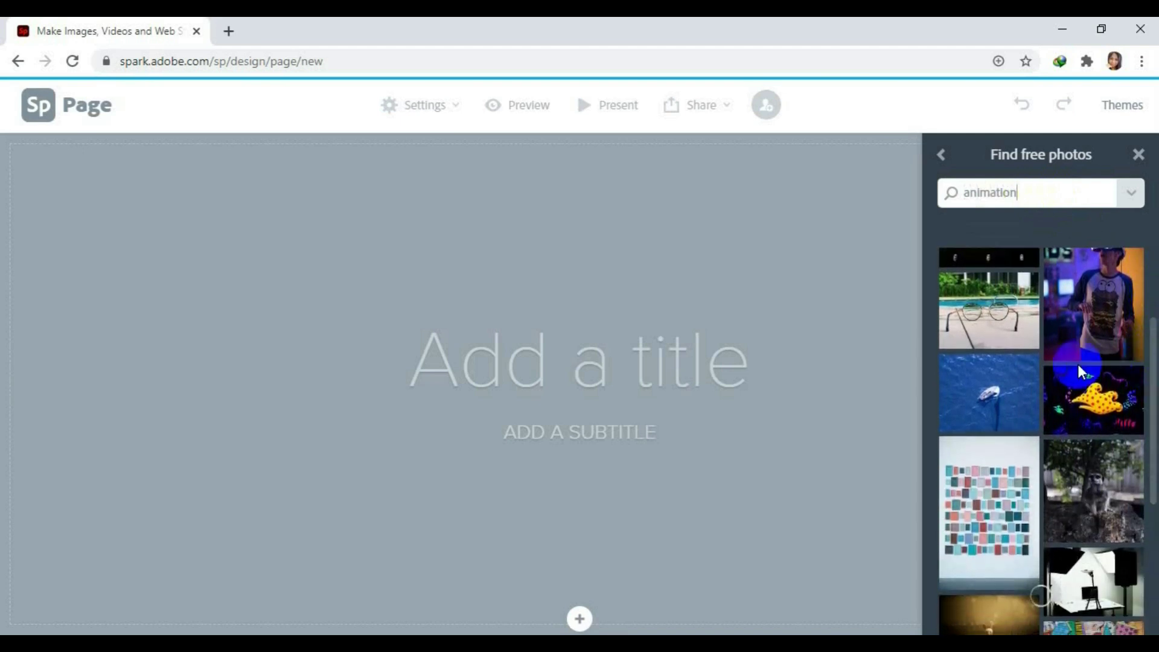
pyautogui.click(1096, 384)
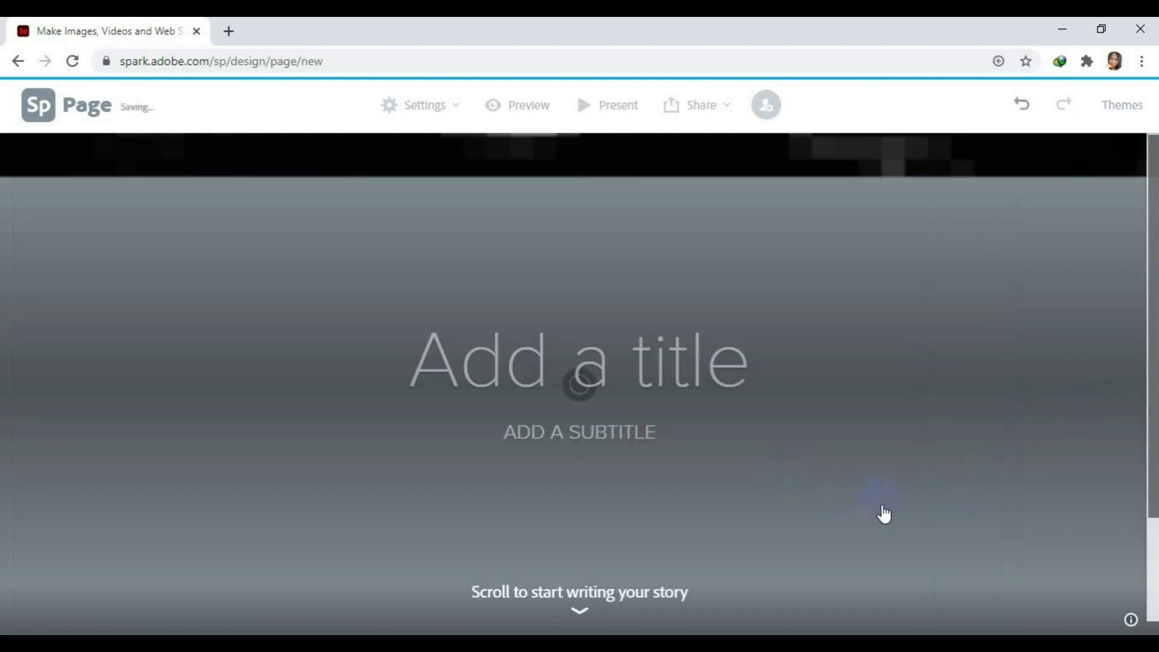
# Enter title 'Animation' and subtitle '12 PRINCIPLES OF ANIMATION', then bring up the block picker.
pyautogui.scroll(-3, 861, 453)
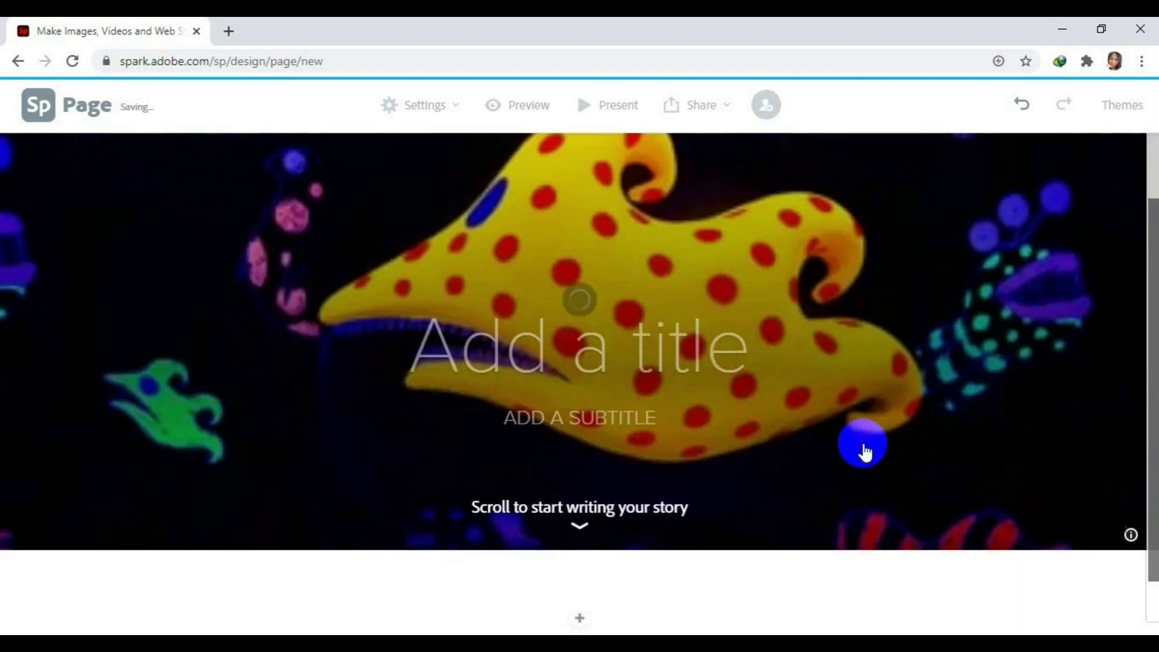
pyautogui.scroll(3, 863, 450)
pyautogui.scroll(-2, 863, 447)
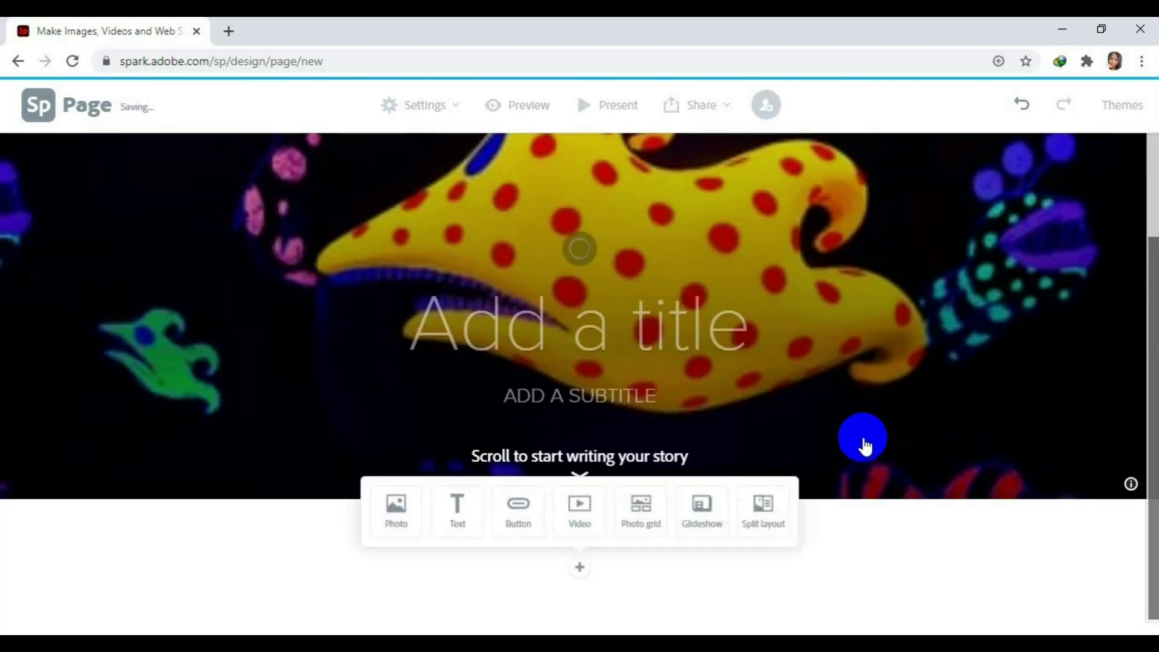
pyautogui.scroll(2, 864, 446)
pyautogui.scroll(-1, 864, 446)
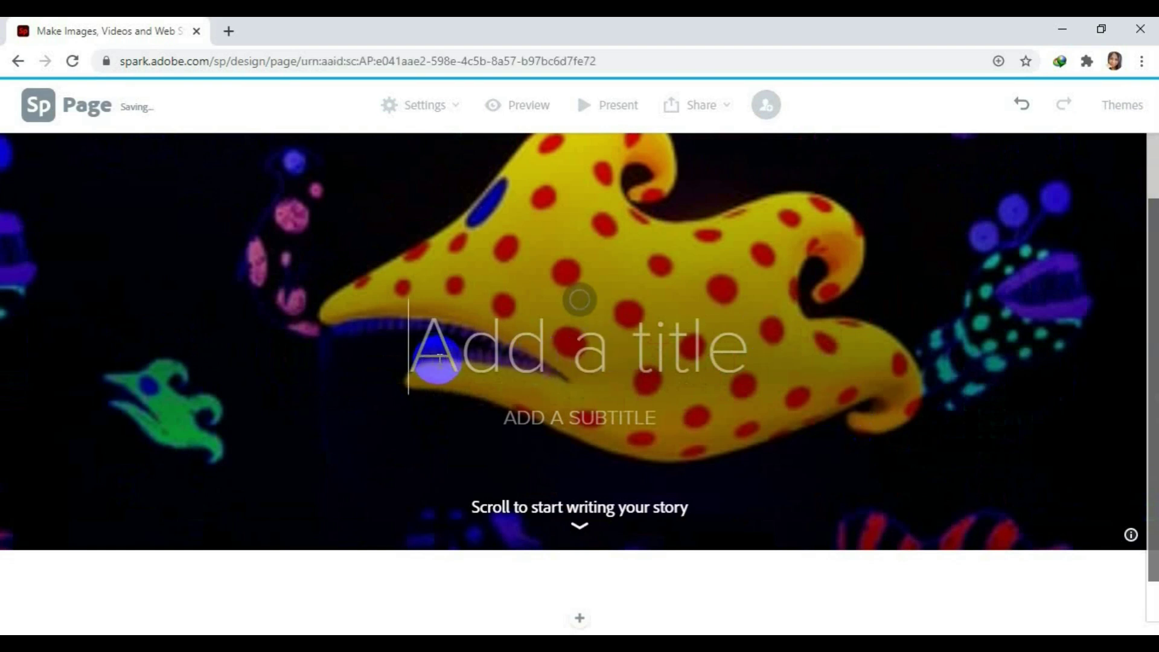
pyautogui.write('Ani')
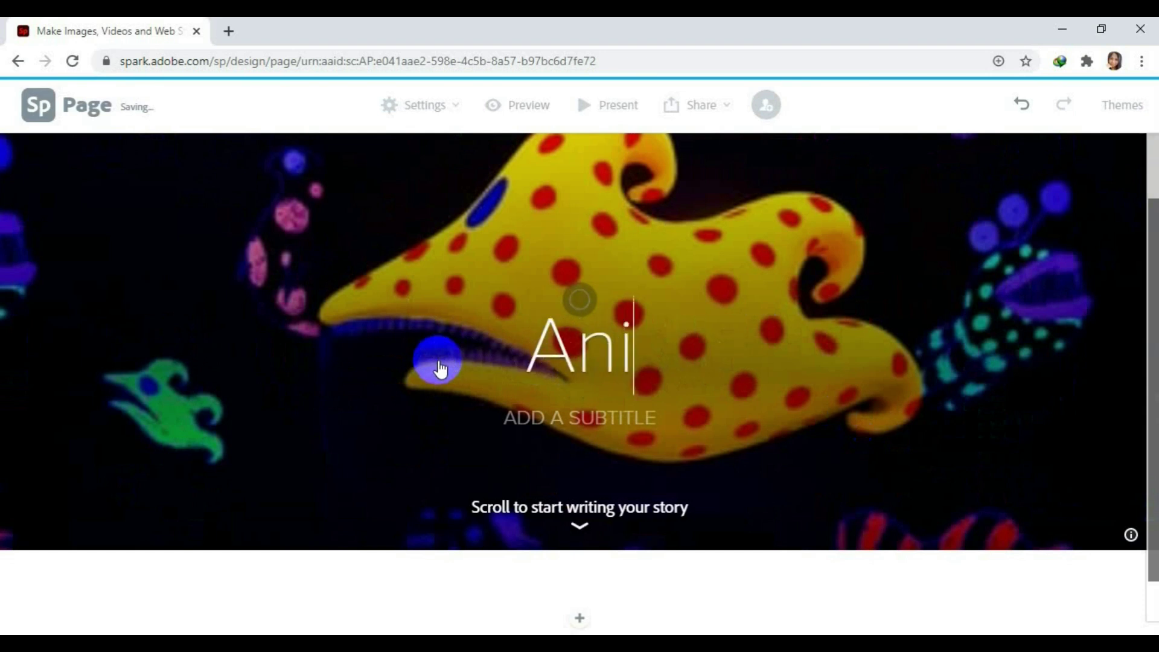
pyautogui.write('mation')
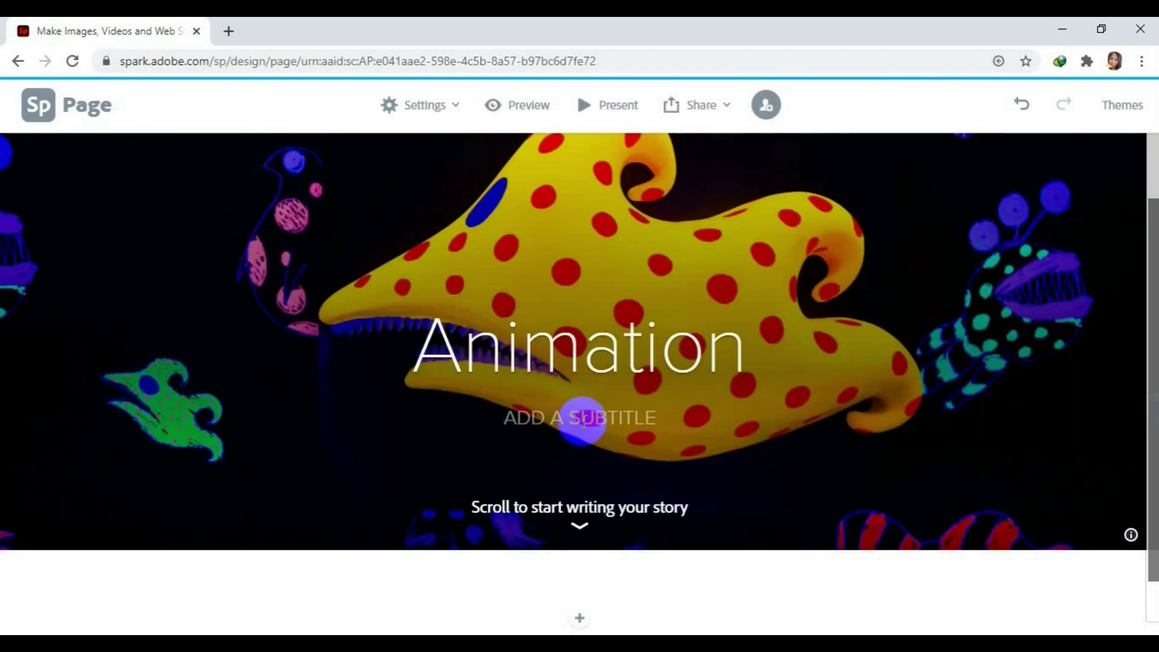
pyautogui.write('12')
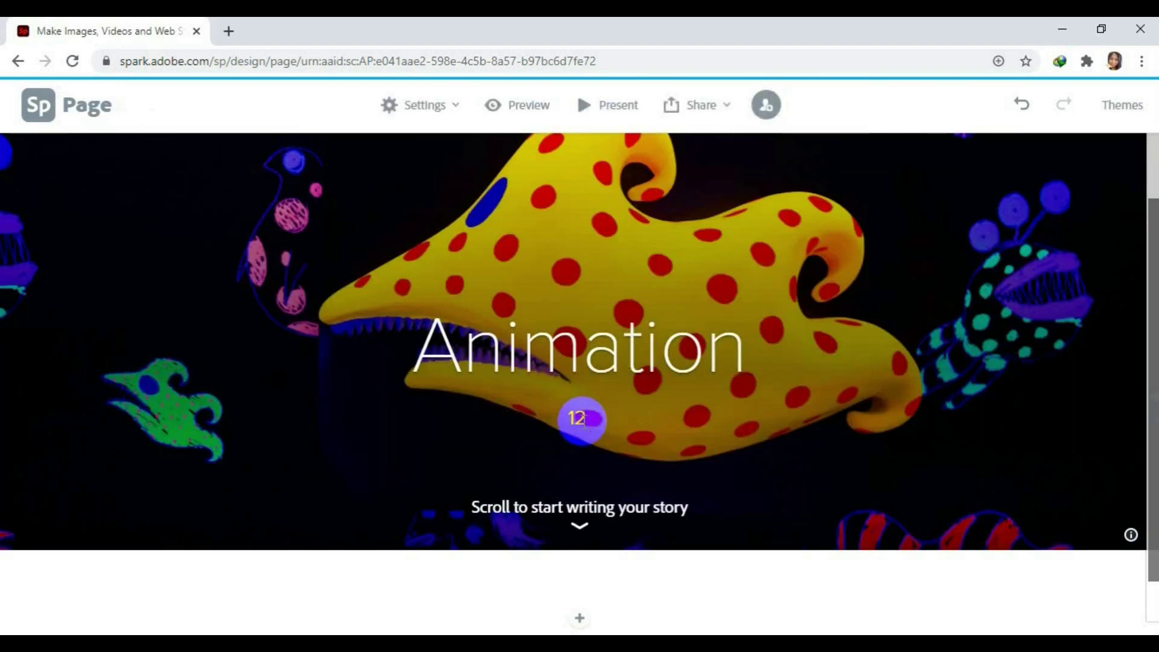
pyautogui.write(' PRINCIPLES')
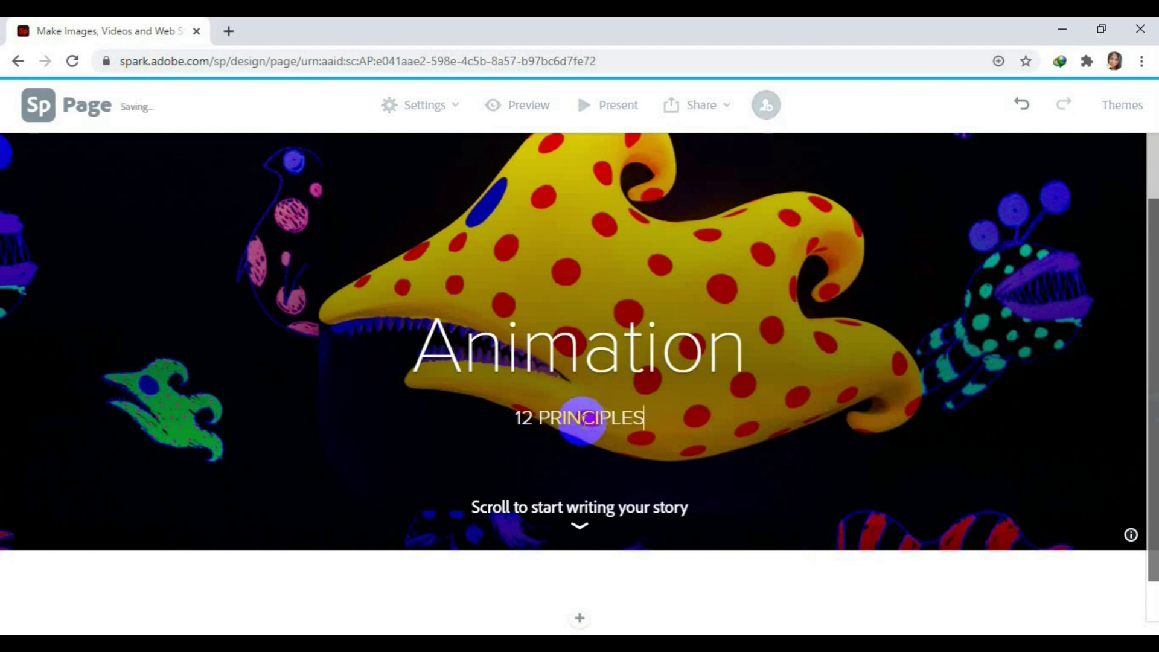
pyautogui.write(' OF ANIMATION')
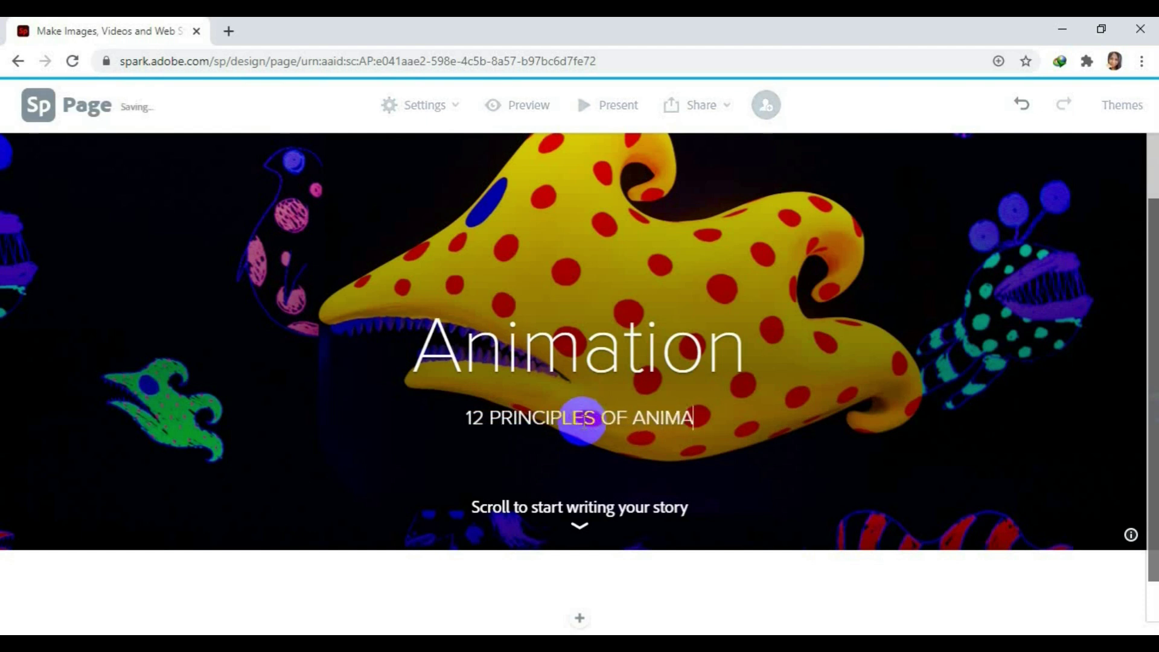
pyautogui.click(757, 513)
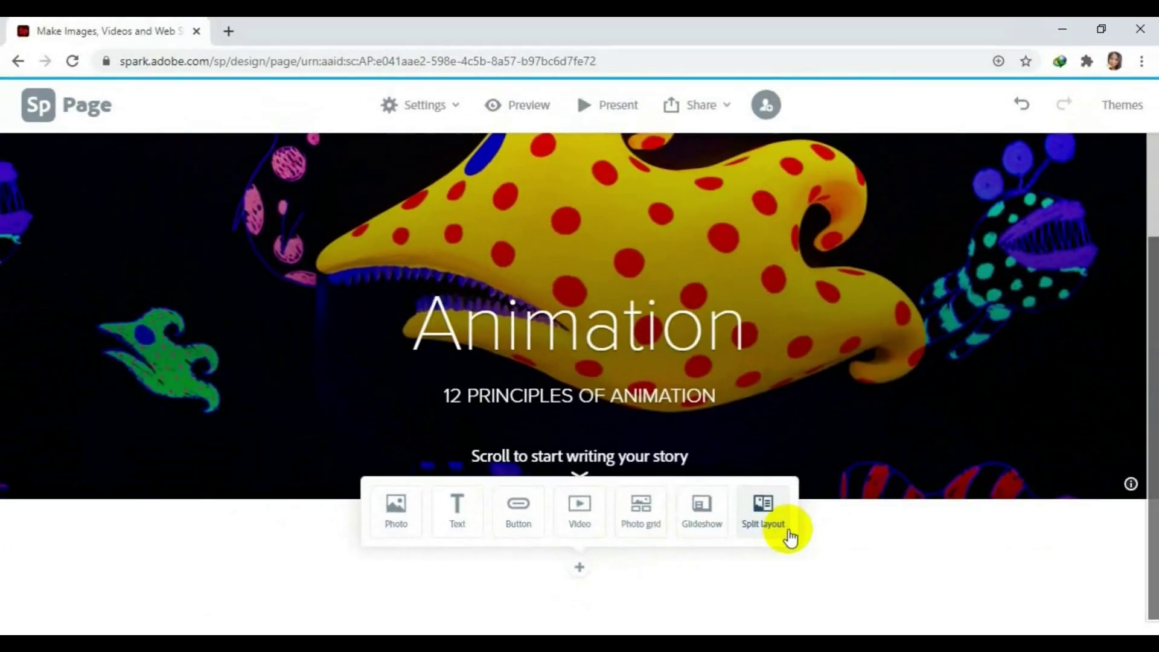
# Upload 12PrinciplesofAnimation from Desktop > Animation as a photo block below the header.
pyautogui.click(397, 513)
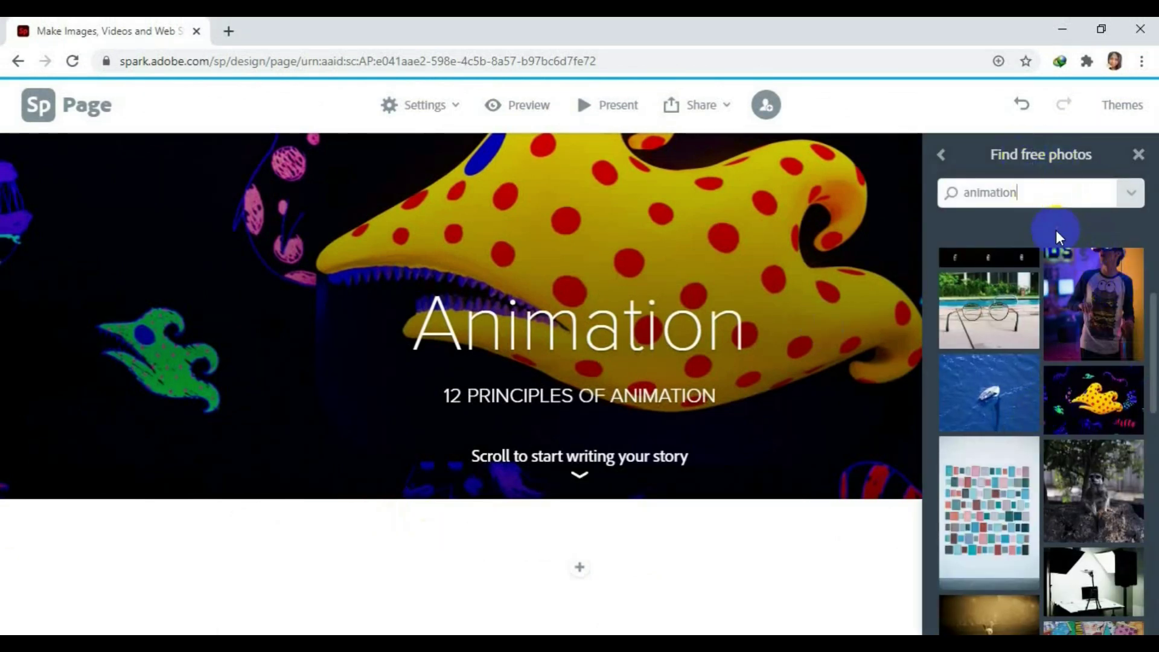
pyautogui.click(940, 155)
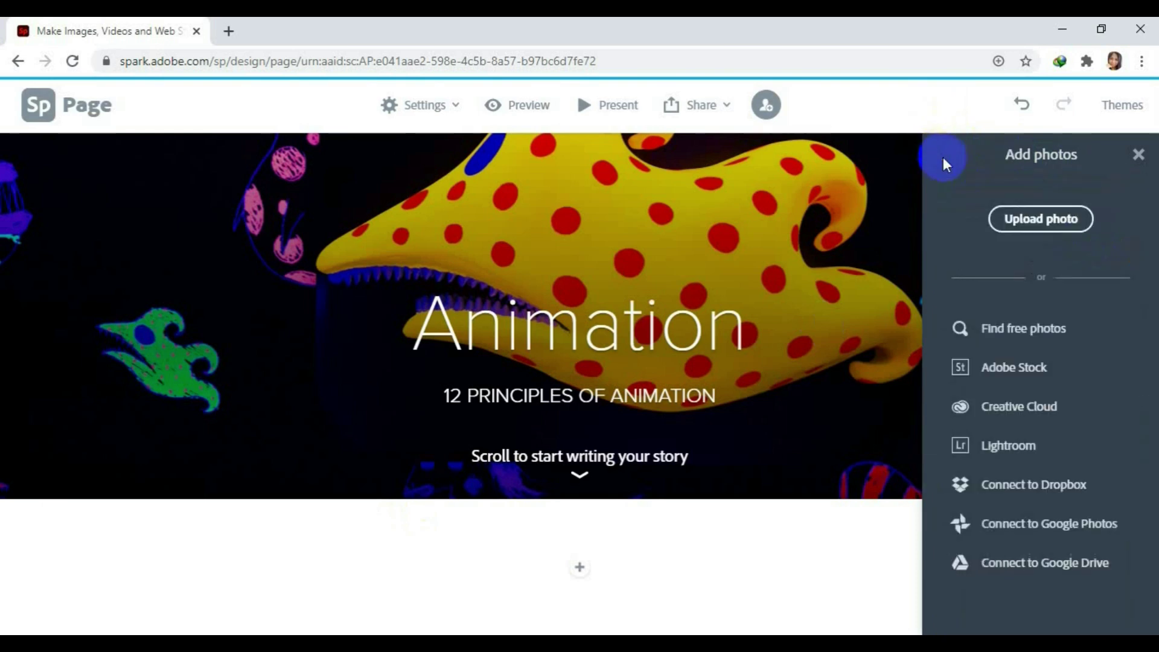
pyautogui.click(1041, 220)
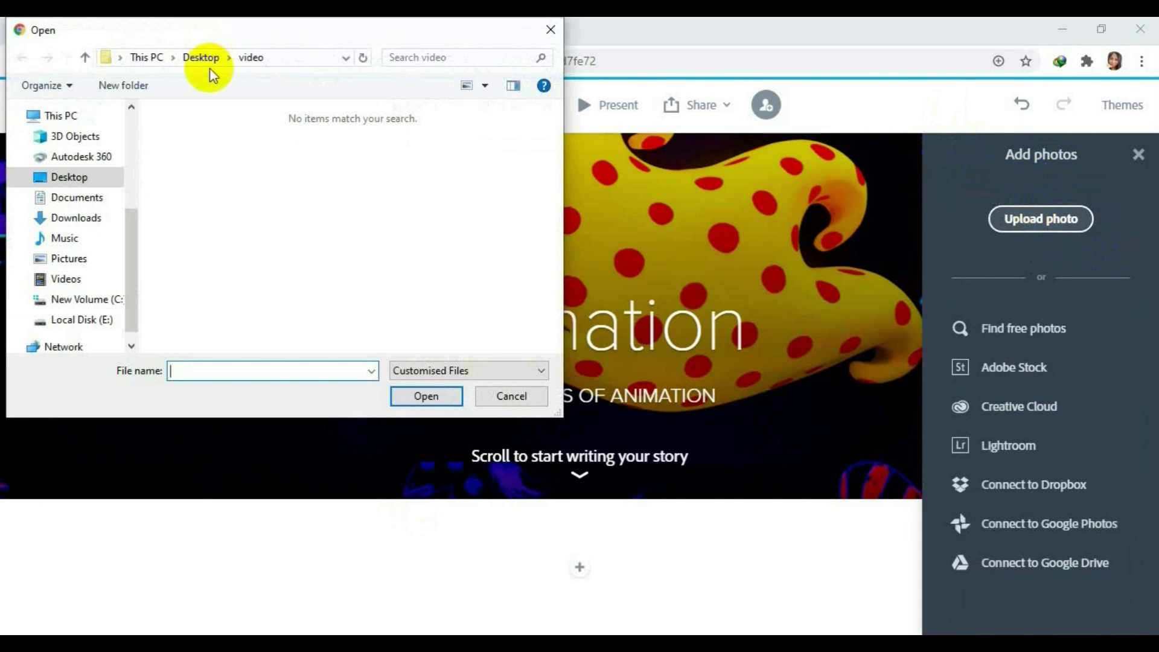
pyautogui.click(201, 57)
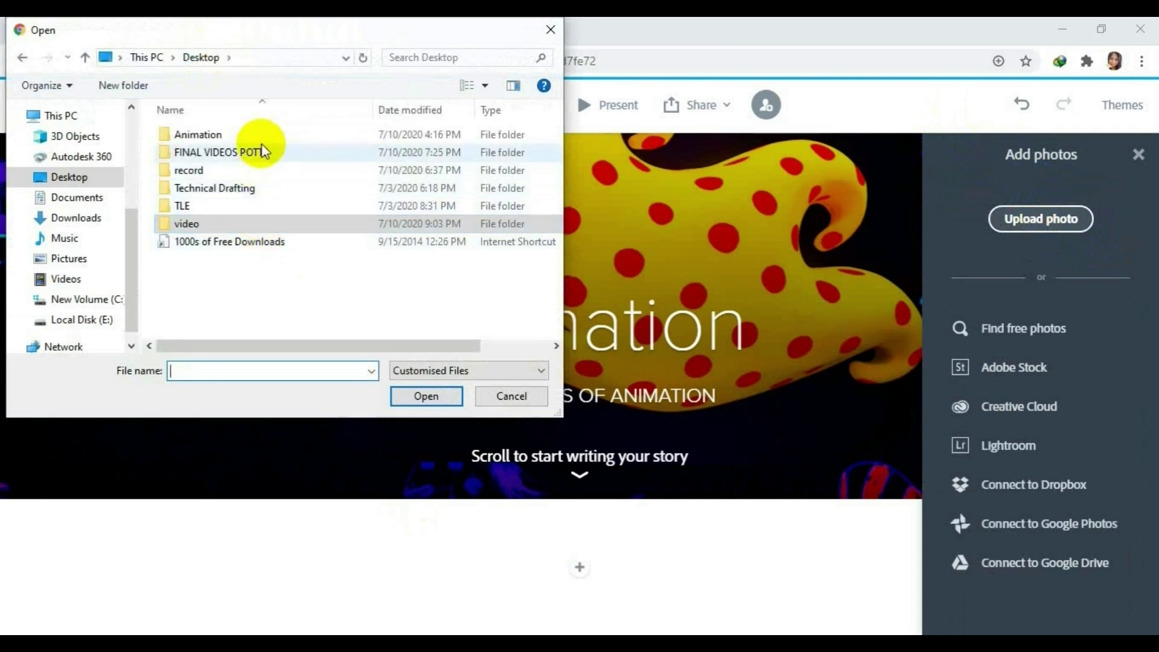
pyautogui.doubleClick(264, 133)
pyautogui.scroll(-2, 552, 175)
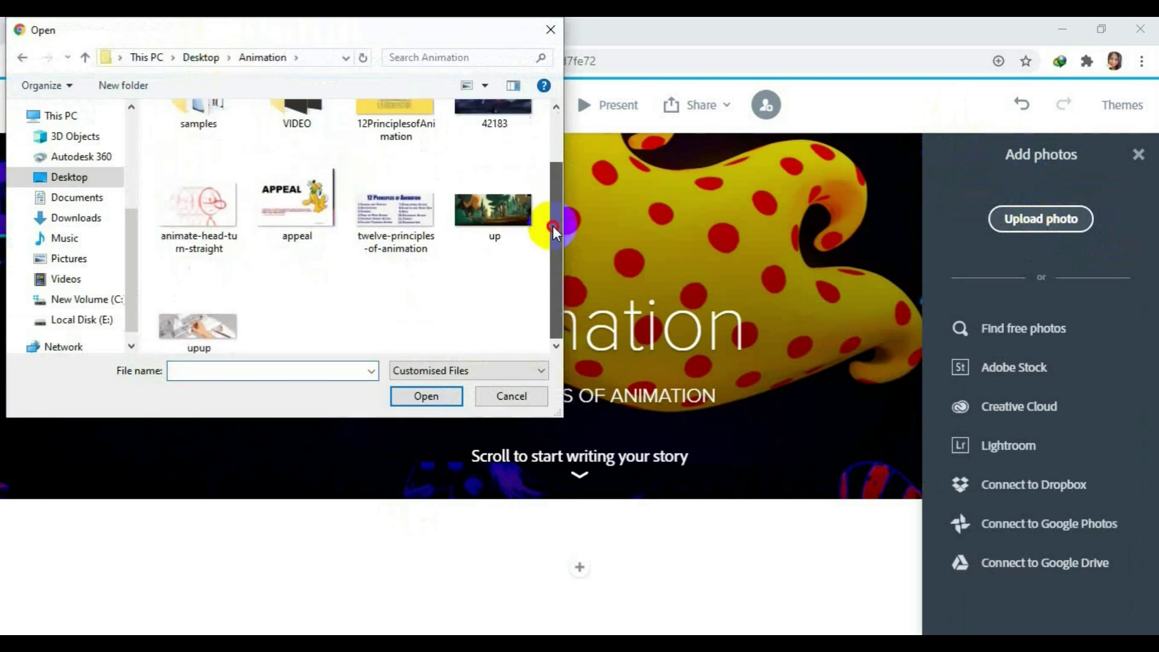
pyautogui.scroll(2, 553, 182)
pyautogui.click(378, 165)
pyautogui.click(426, 396)
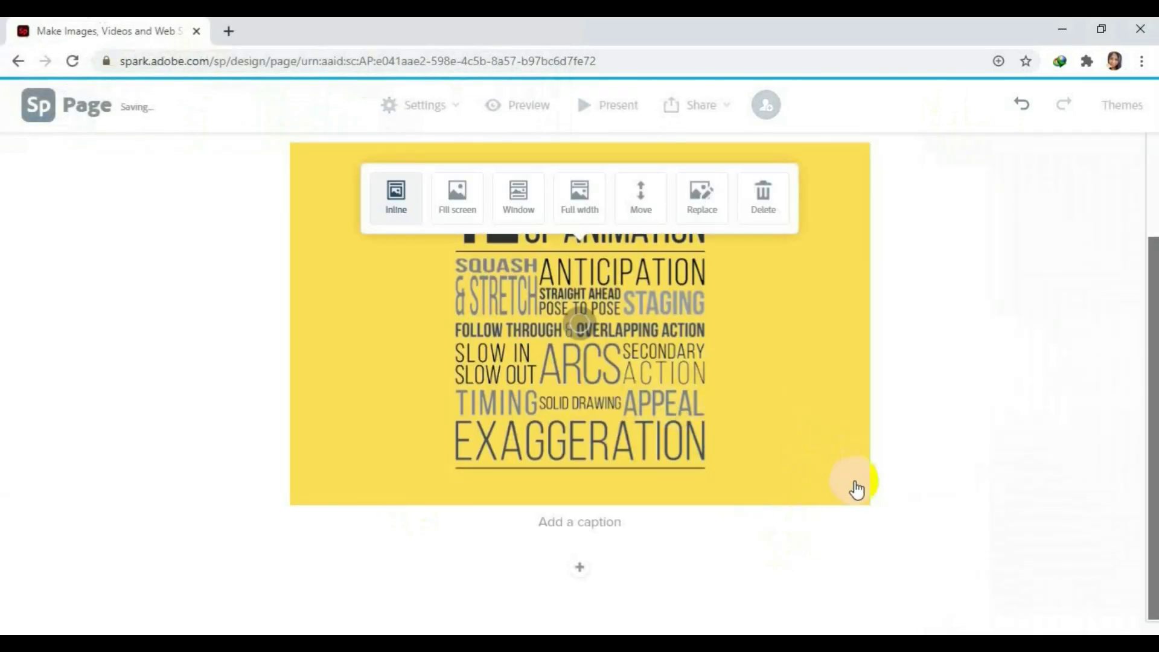
pyautogui.scroll(3, 856, 487)
pyautogui.scroll(-3, 856, 486)
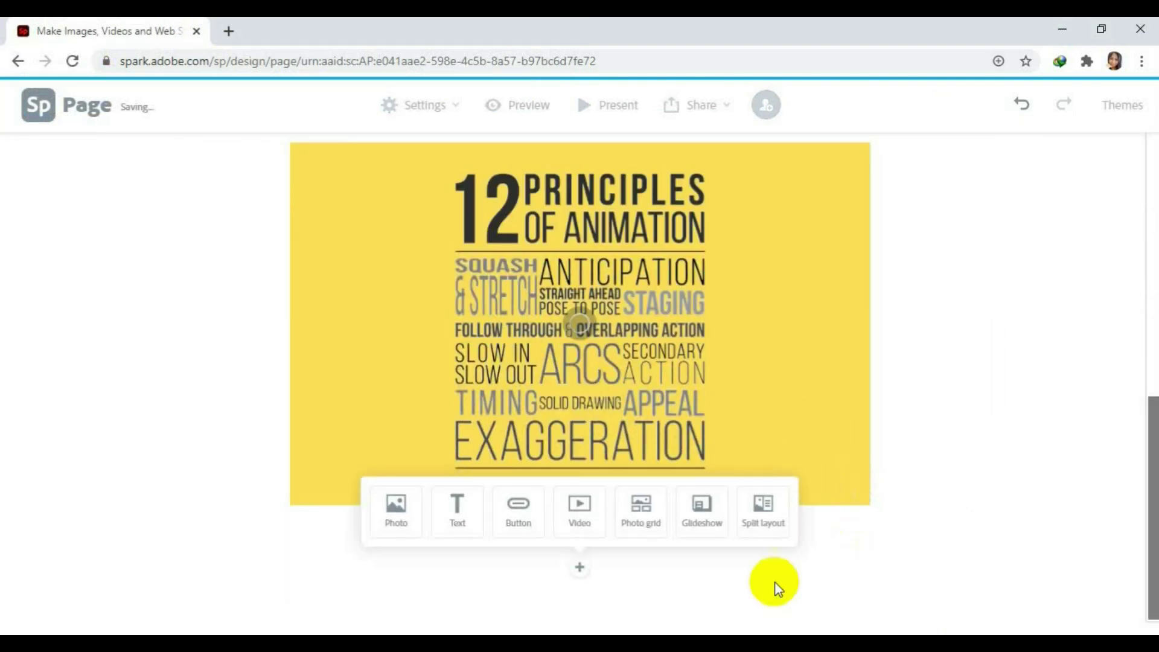
# Add a text block below the poster reading '12 Principles of Animation'.
pyautogui.click(456, 512)
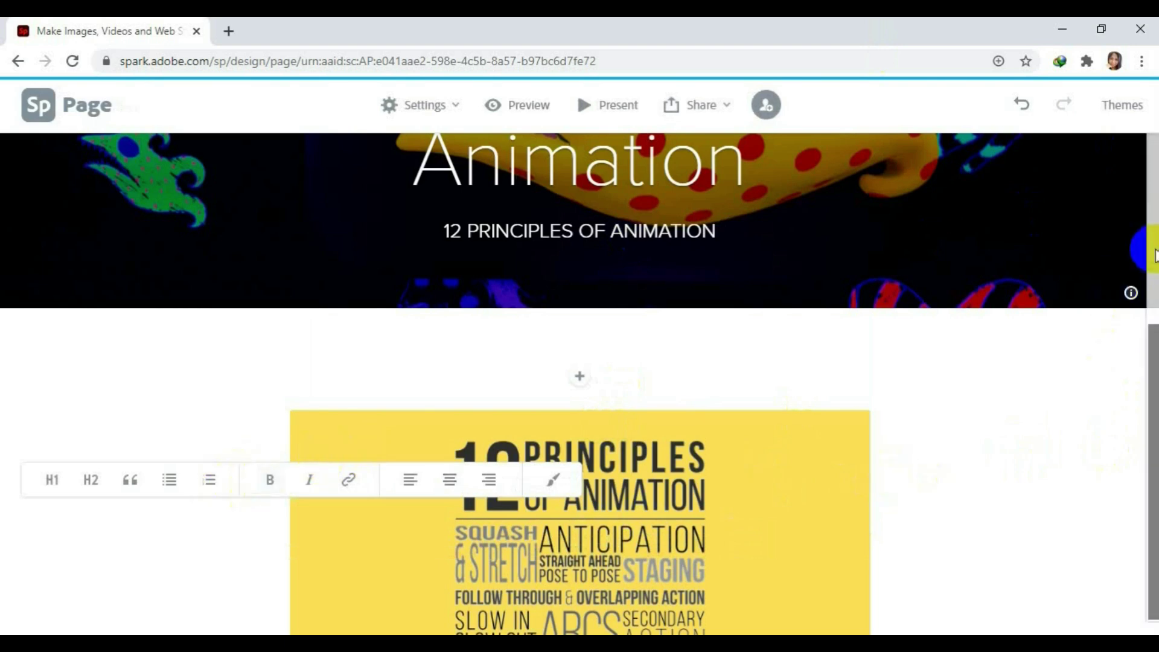
pyautogui.scroll(-5, 1130, 293)
pyautogui.click(579, 566)
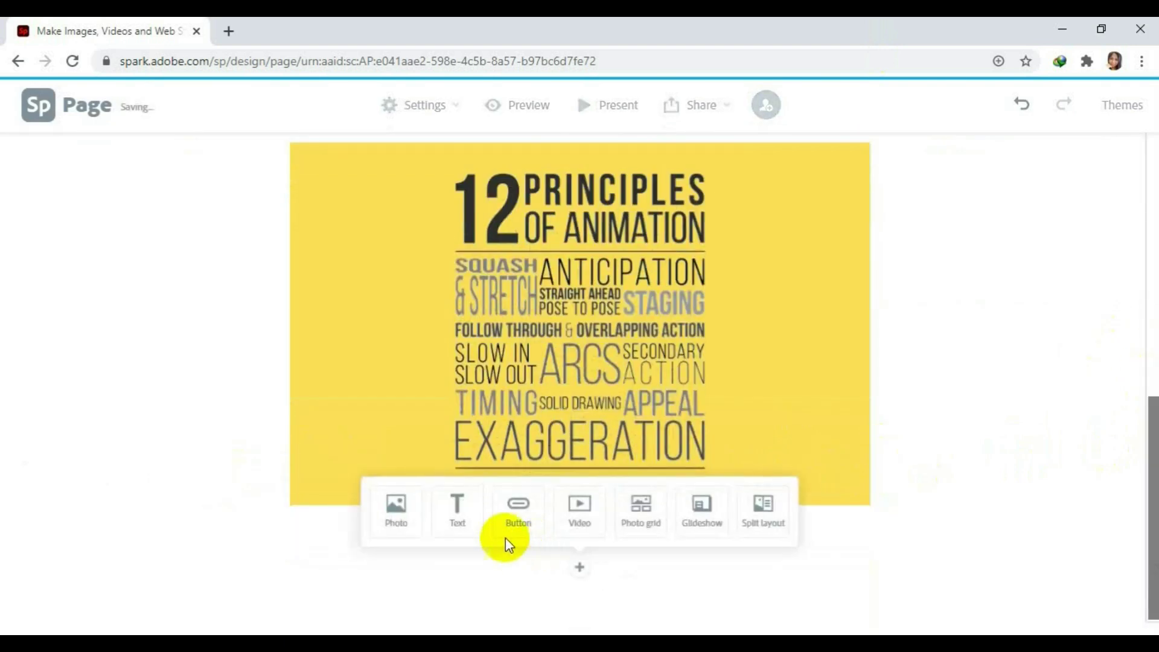
pyautogui.click(457, 516)
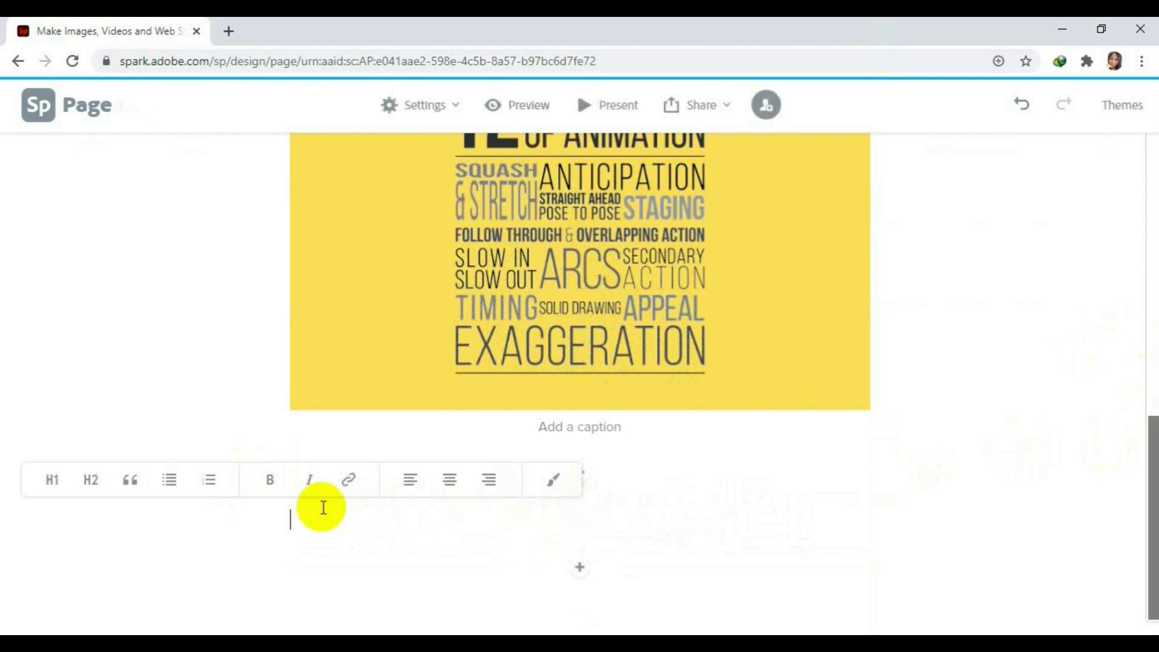
pyautogui.write('1')
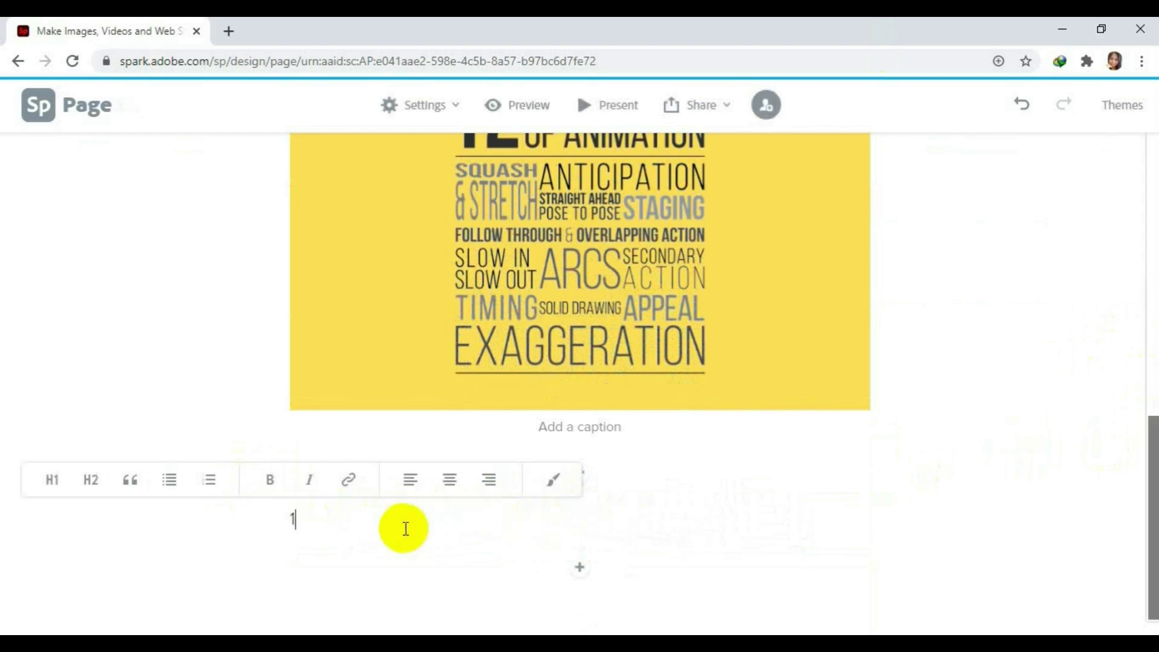
pyautogui.write('2 ')
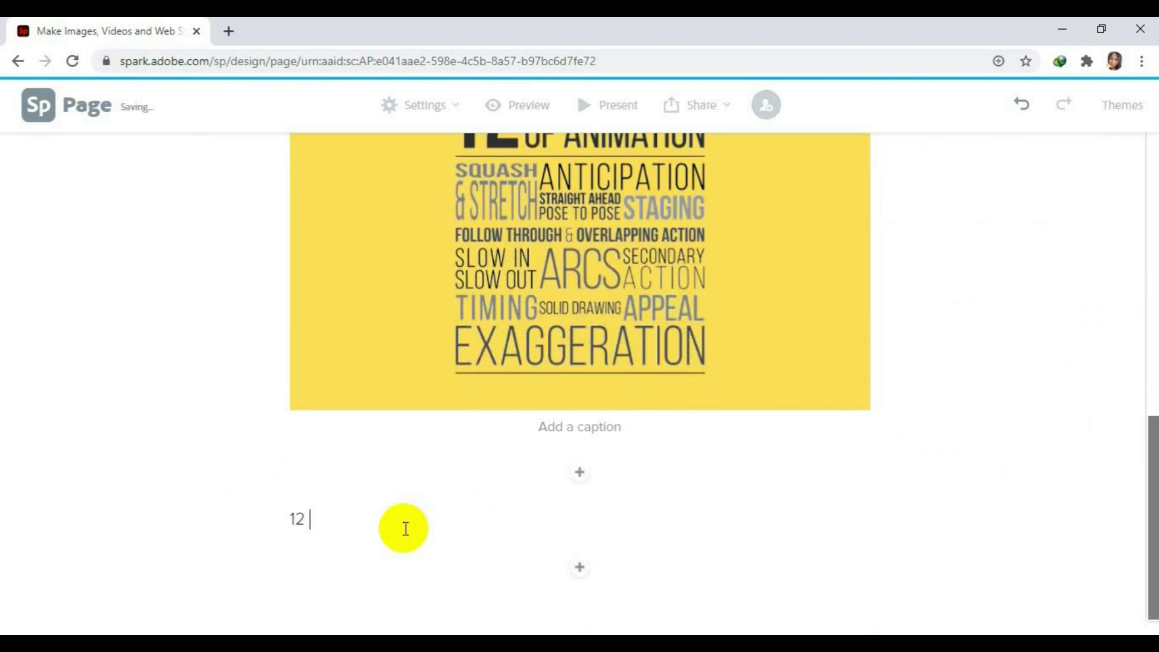
pyautogui.write('Principles of Animation')
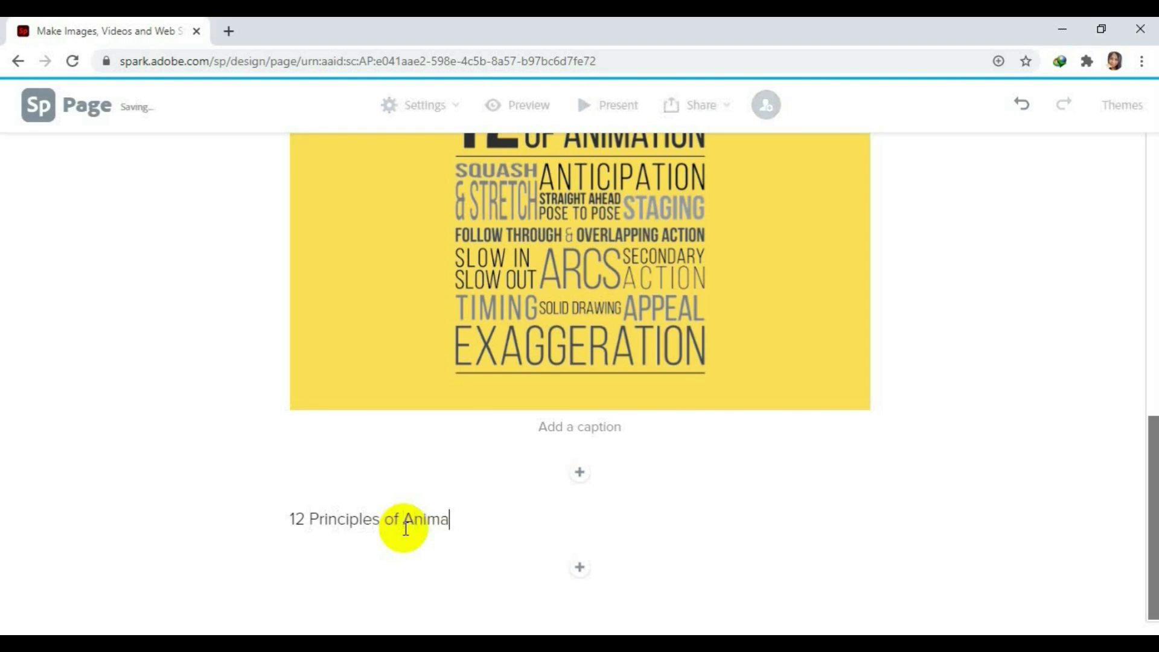
# Make the '12 Principles of Animation' line bold and centred, dismissing the theme upgrade prompt.
pyautogui.click(456, 522)
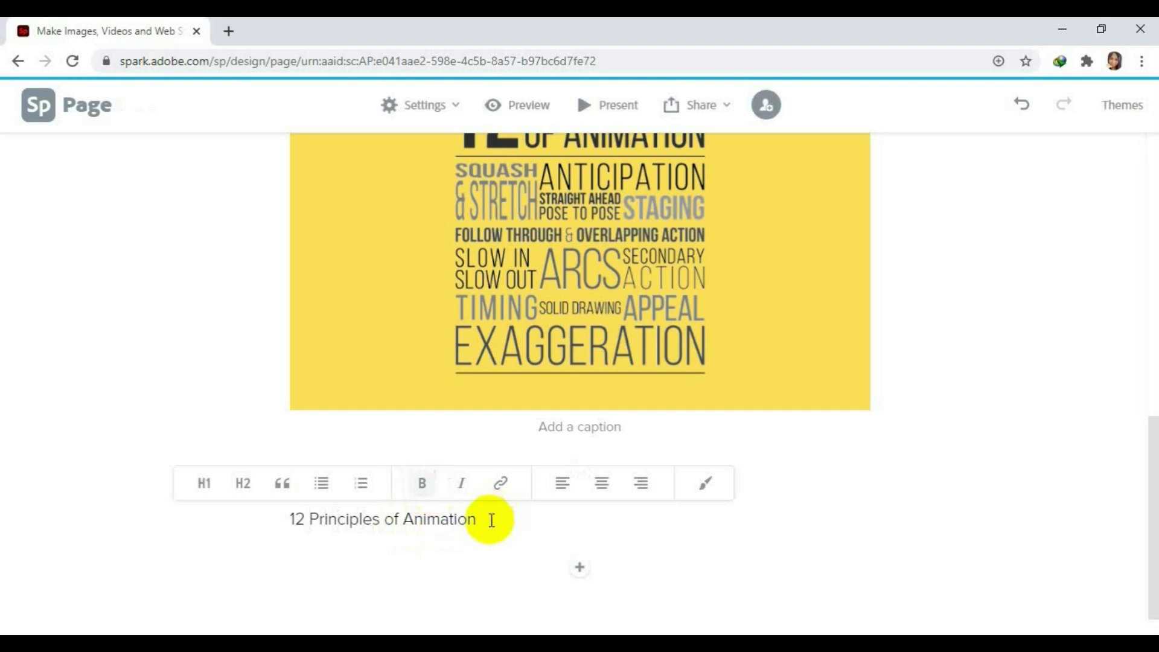
pyautogui.moveTo(487, 517); pyautogui.dragTo(280, 531)
pyautogui.click(337, 482)
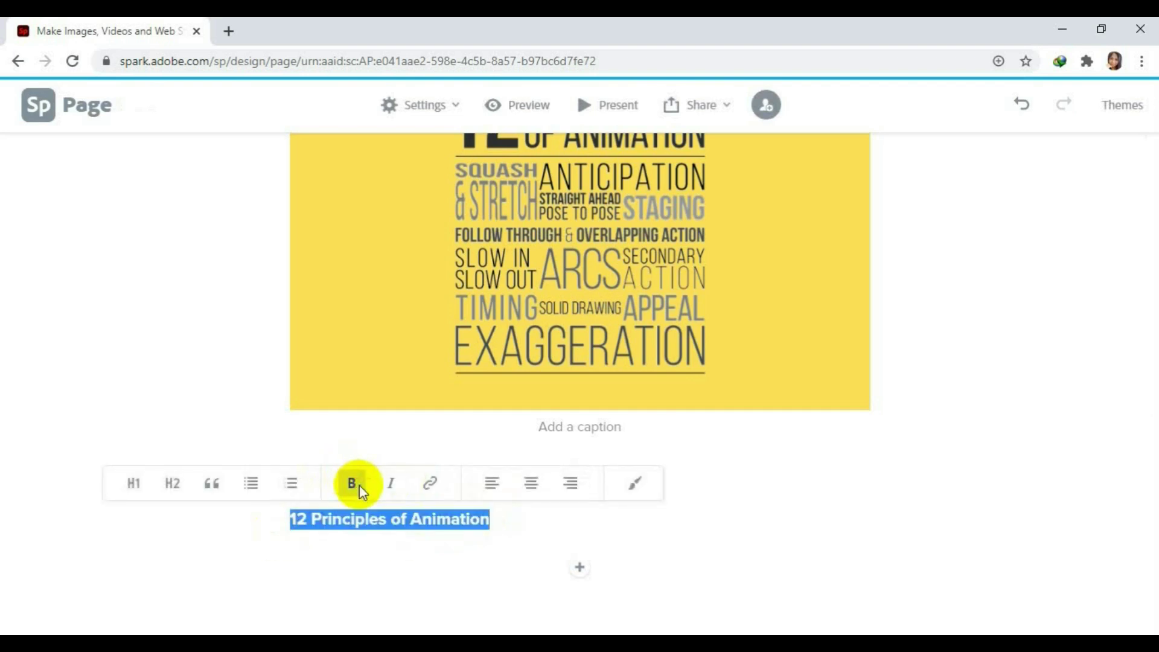
pyautogui.click(424, 519)
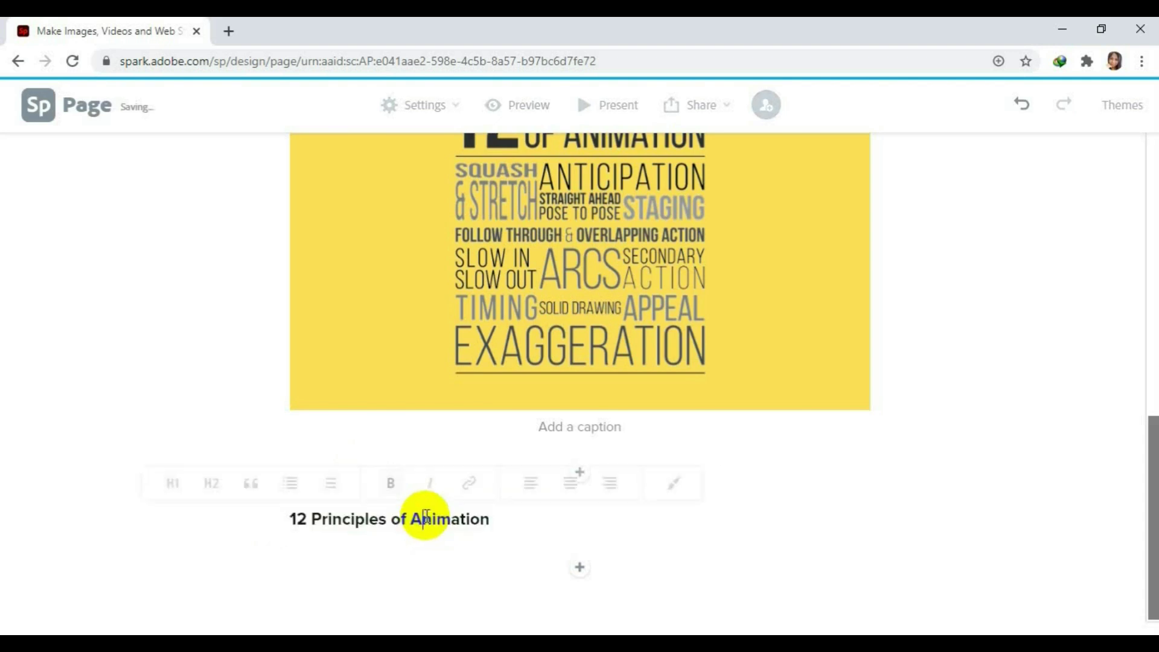
pyautogui.click(569, 486)
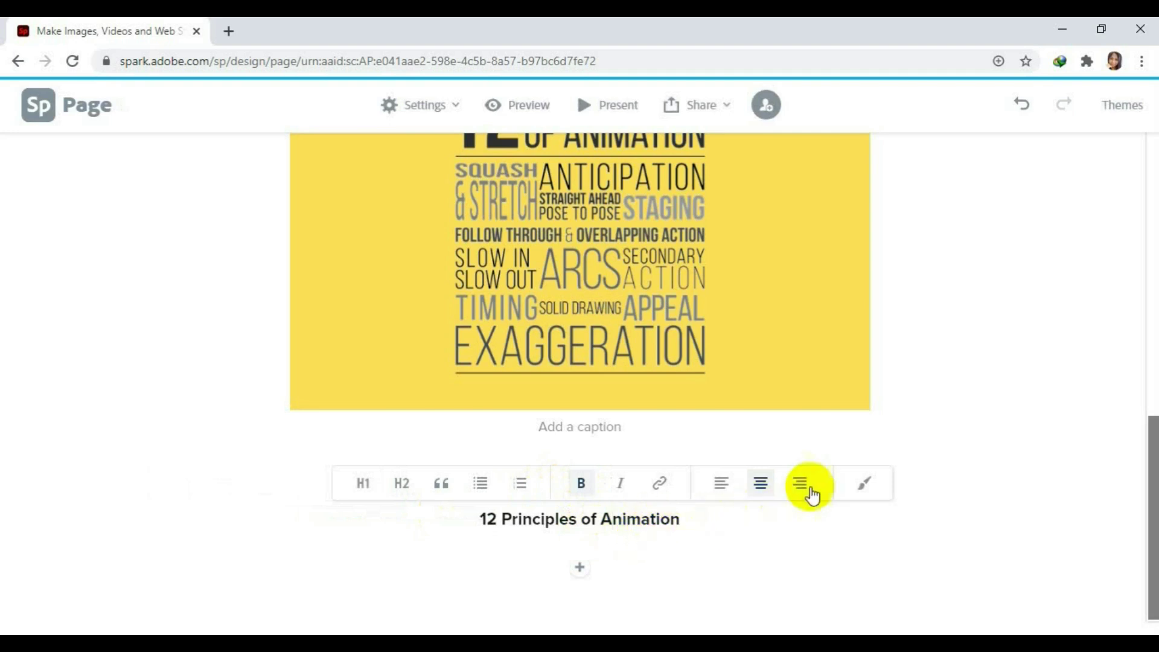
pyautogui.click(865, 489)
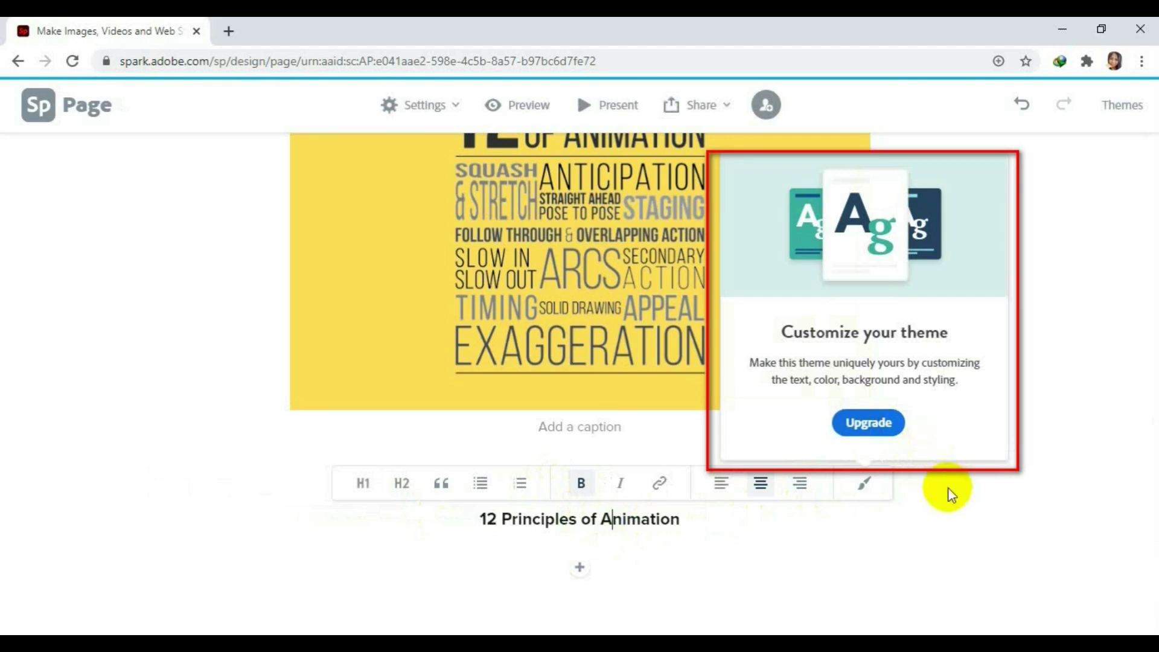
pyautogui.click(922, 505)
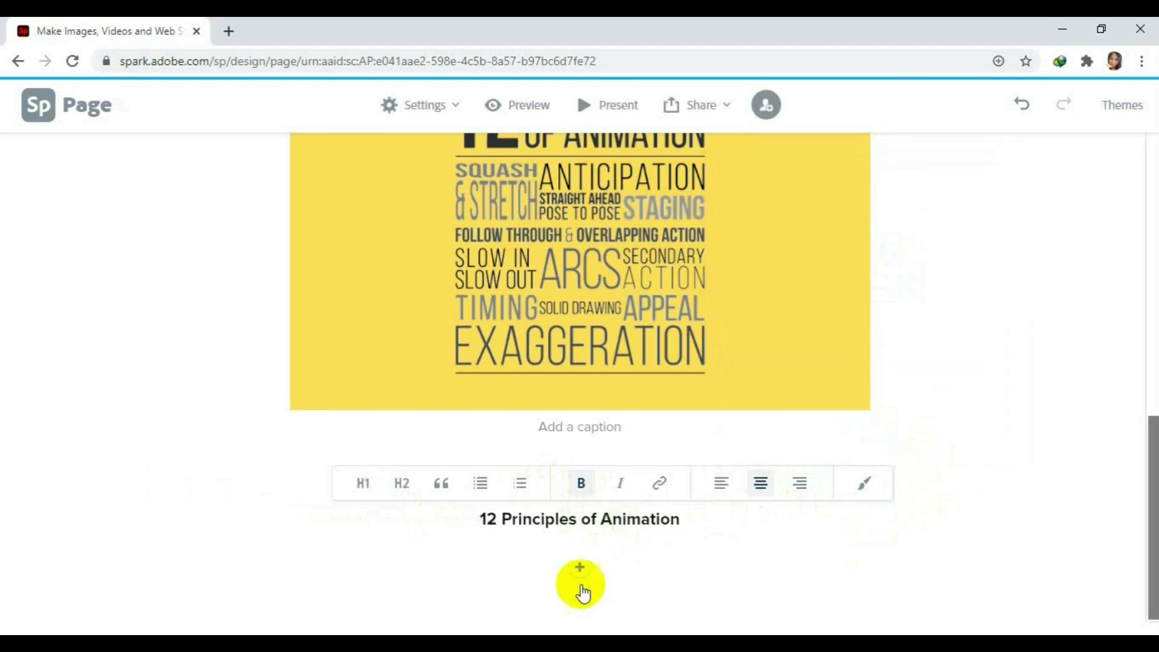
pyautogui.click(581, 567)
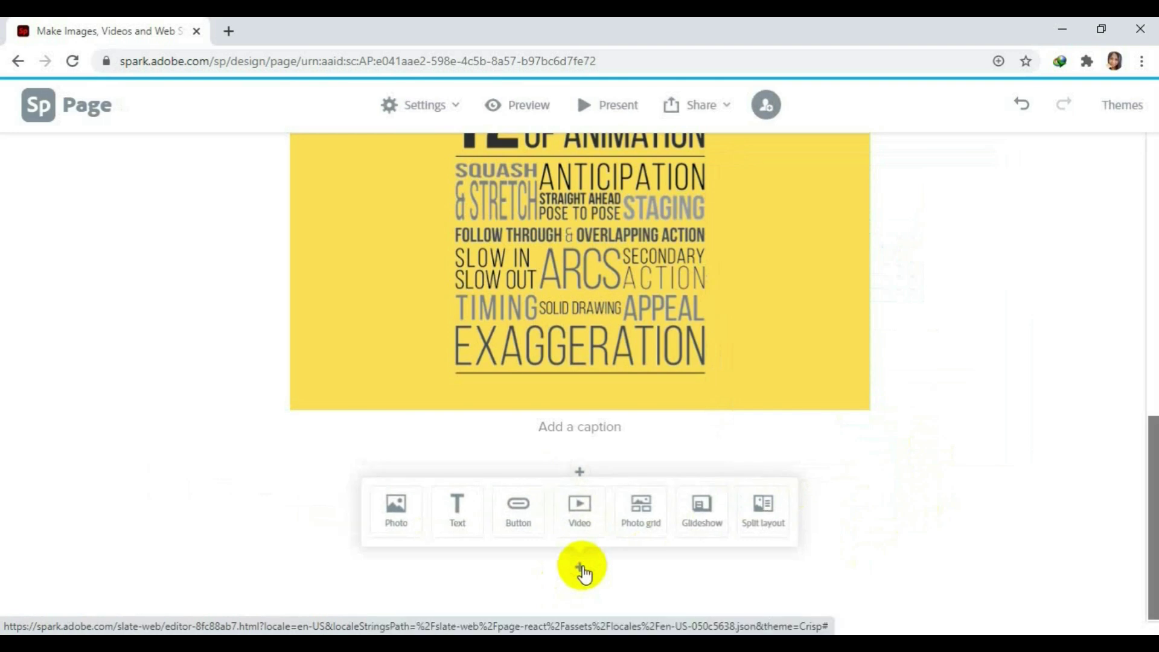
# Add an empty embedded-video block to the Spark page and open a new Chrome tab.
pyautogui.click(580, 510)
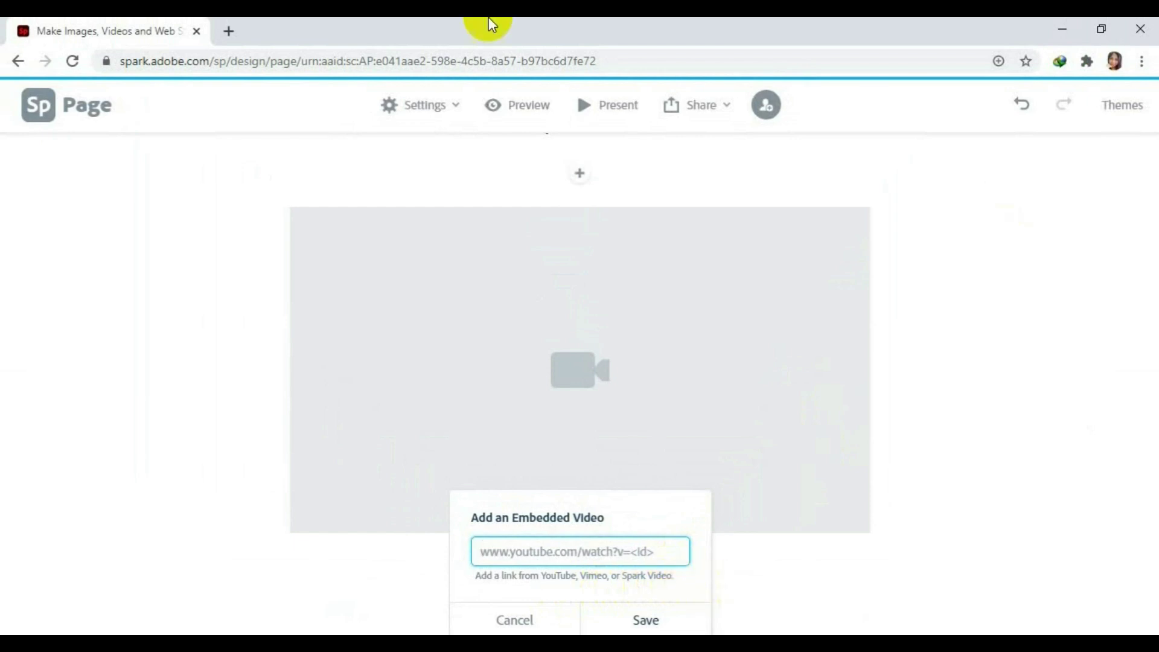
pyautogui.click(229, 31)
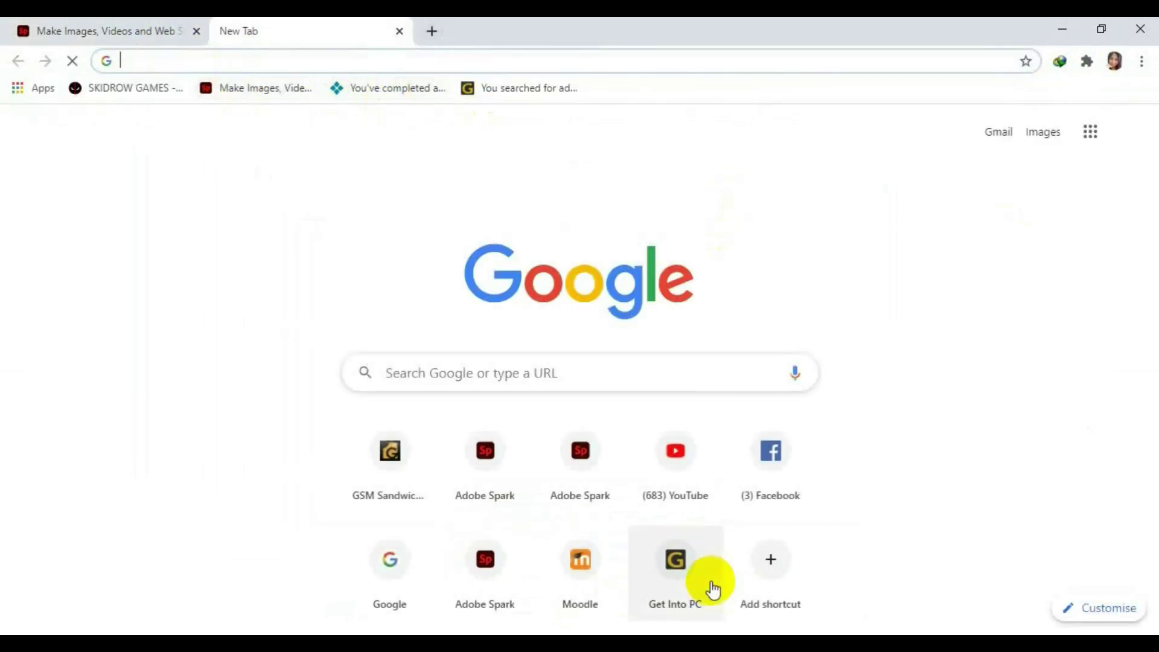
# Search YouTube for '12 principles' of animation and filter results to videos under 4 minutes.
pyautogui.click(665, 470)
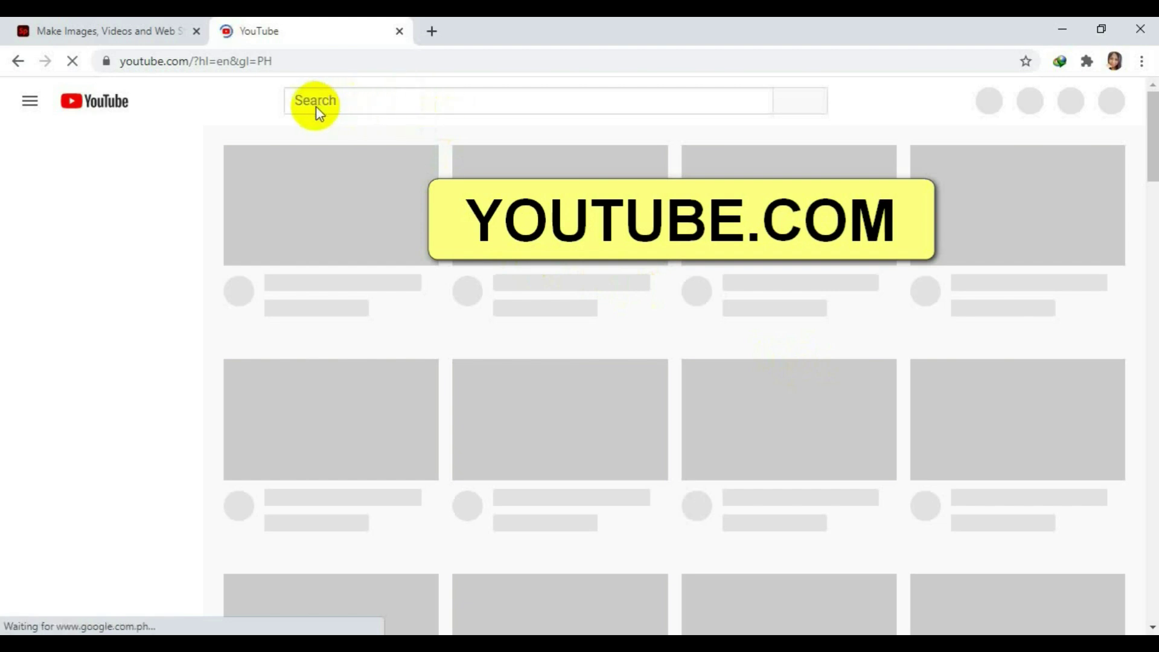
pyautogui.click(327, 101)
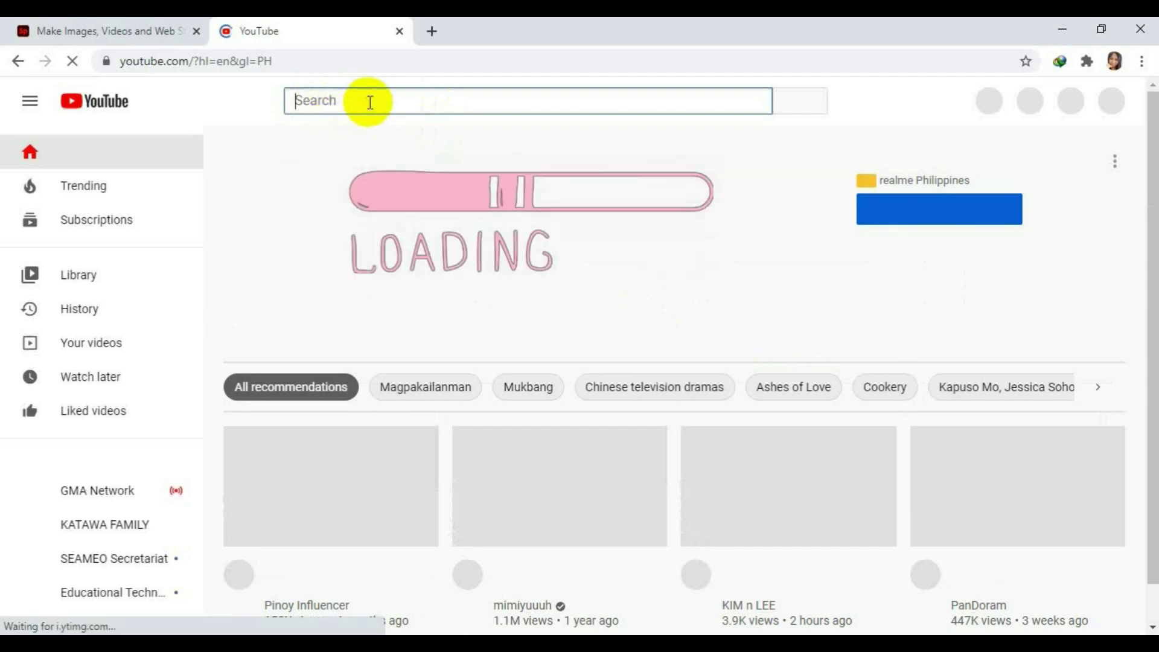
pyautogui.write('12')
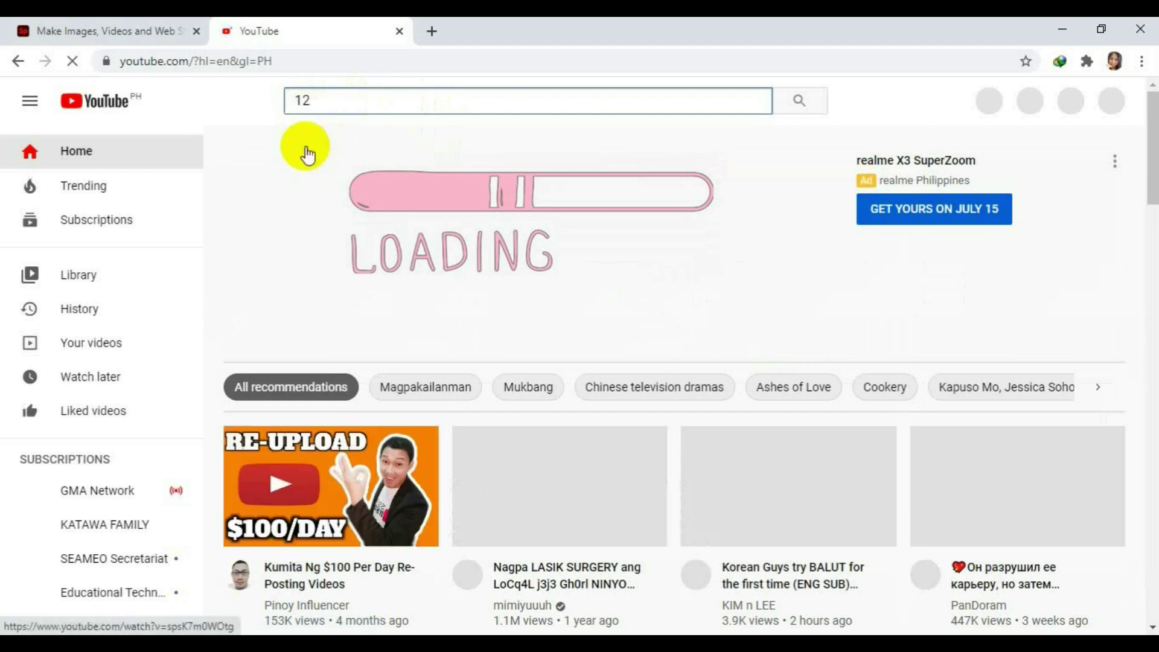
pyautogui.write(' pr')
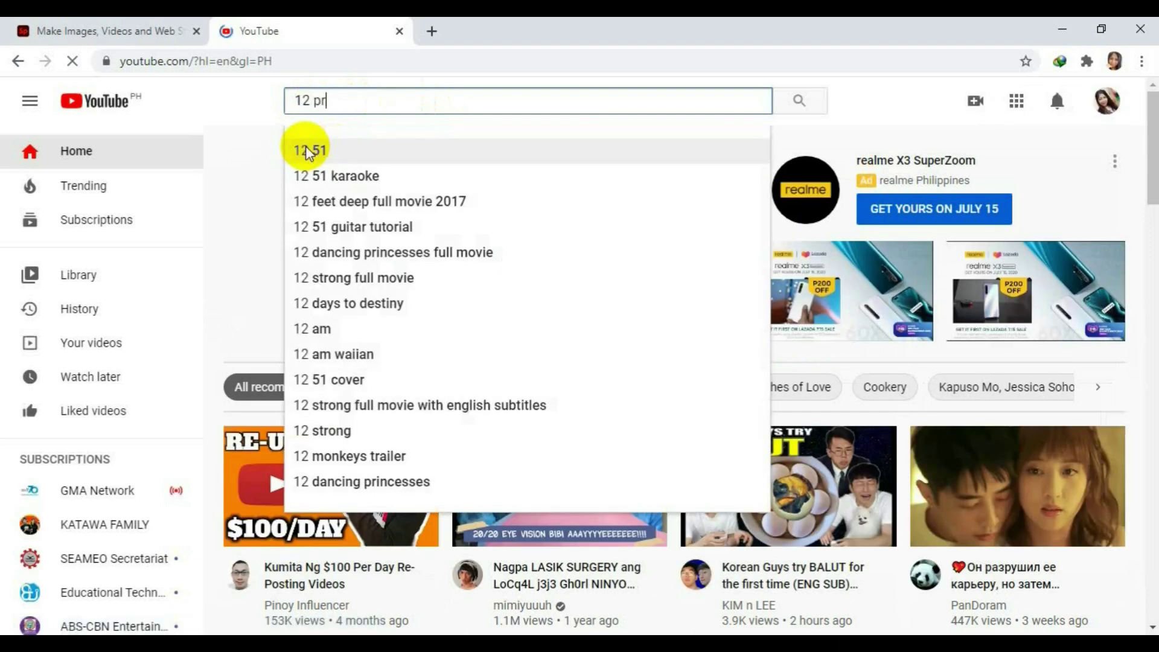
pyautogui.write('inciples')
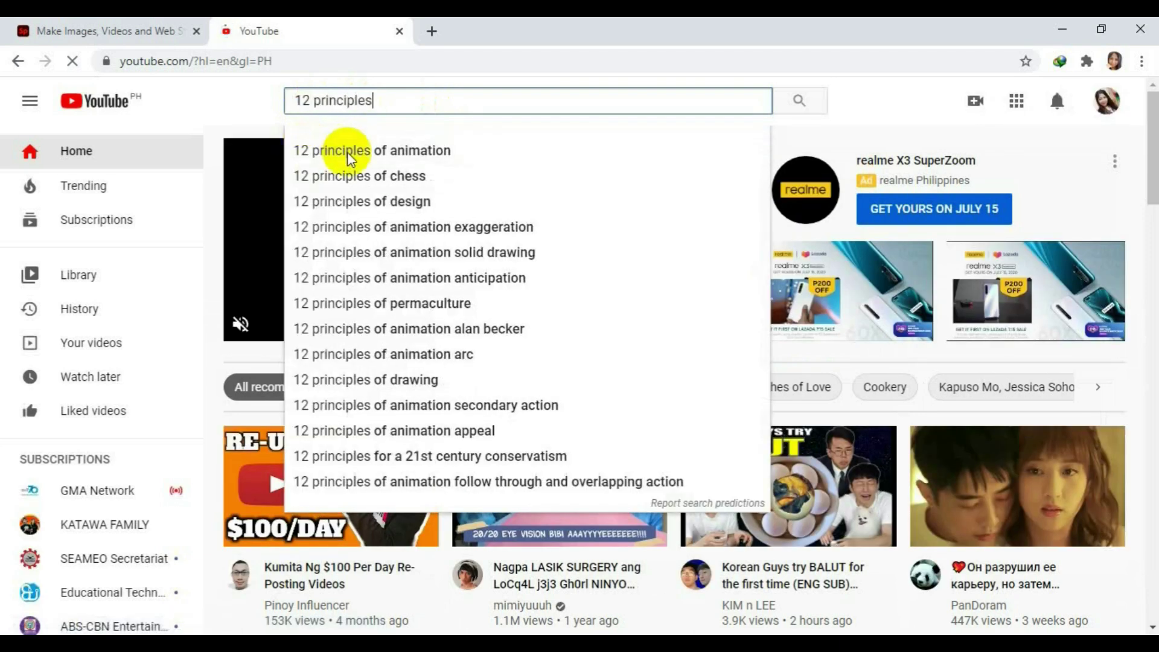
pyautogui.click(421, 155)
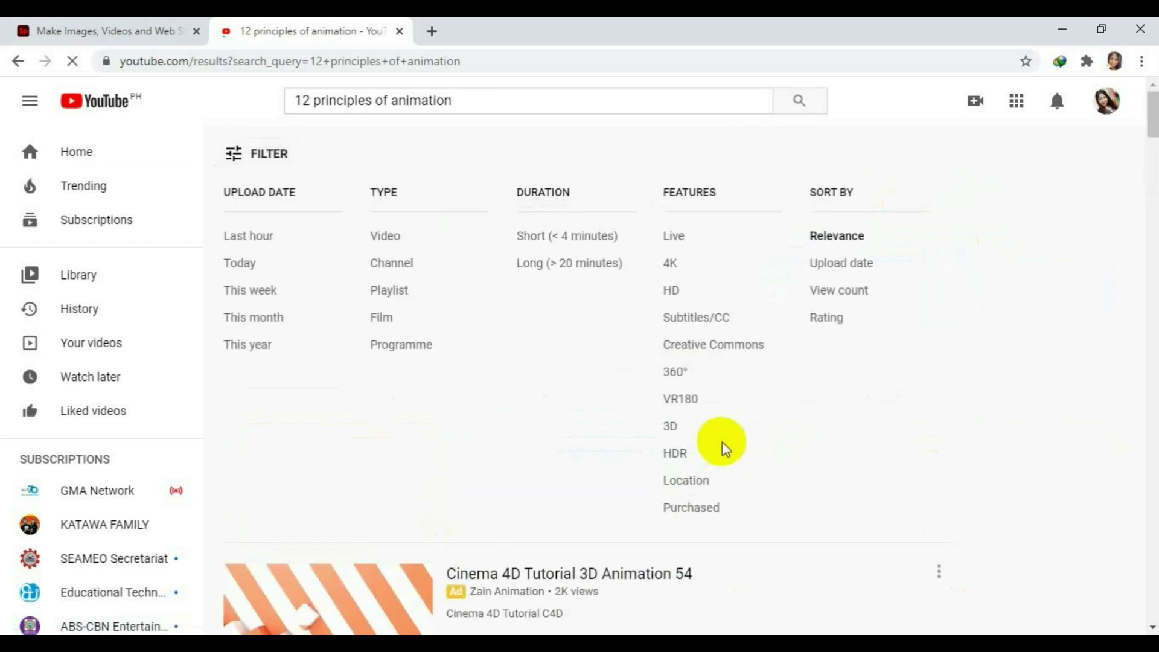
pyautogui.scroll(-4, 237, 150)
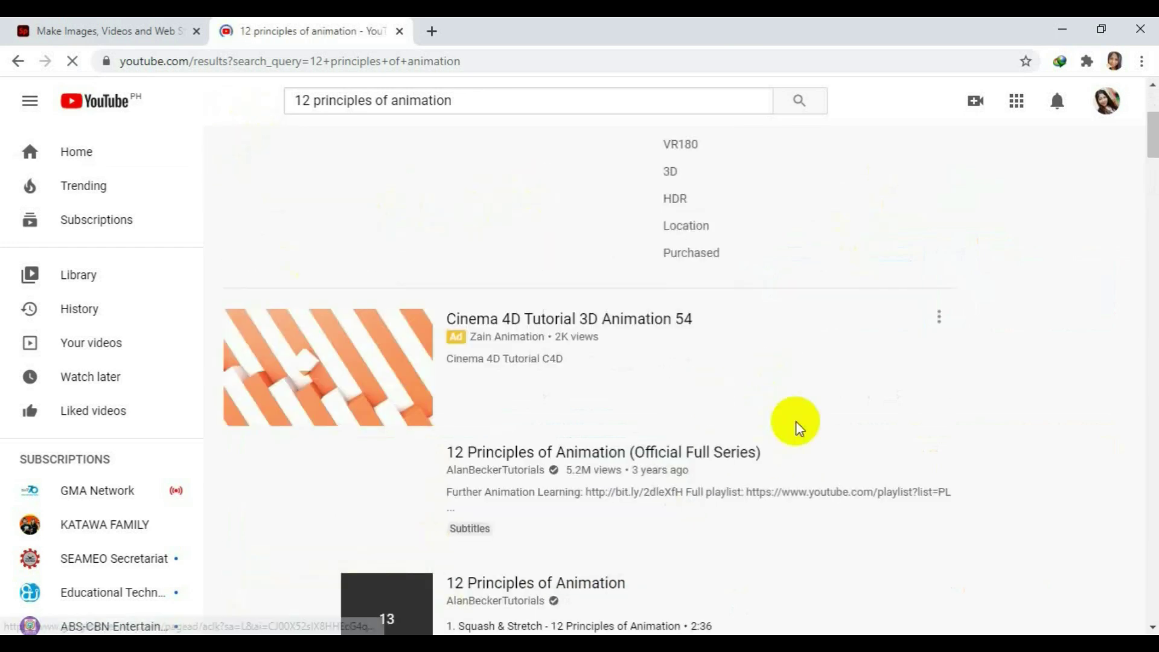
pyautogui.scroll(4, 796, 424)
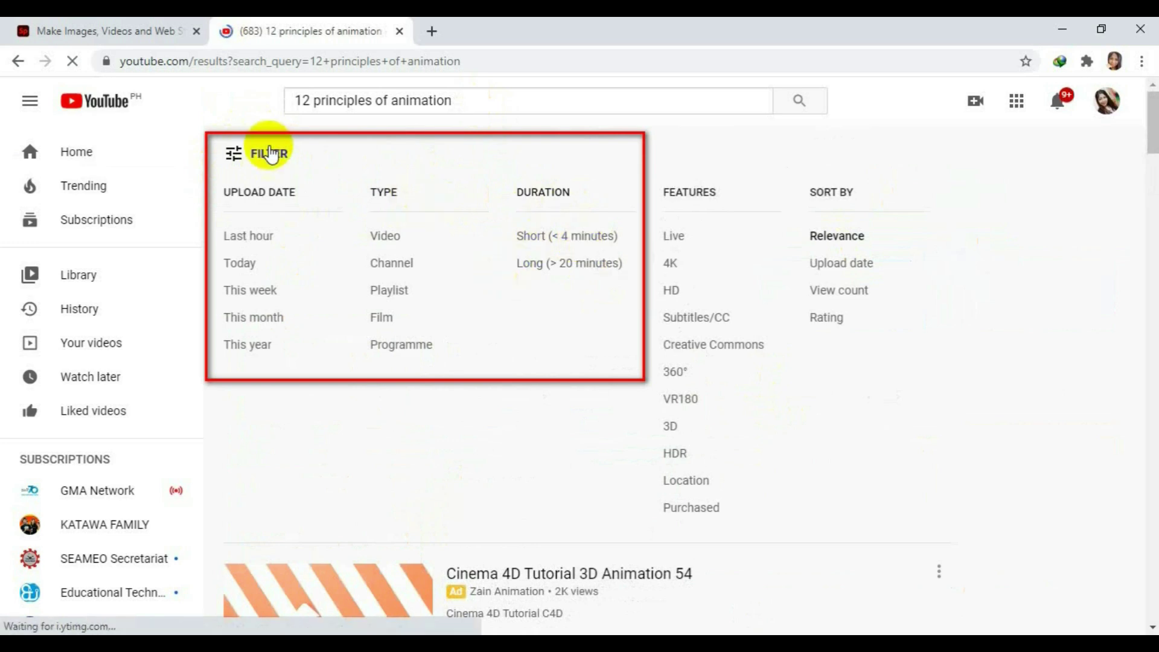
pyautogui.click(235, 155)
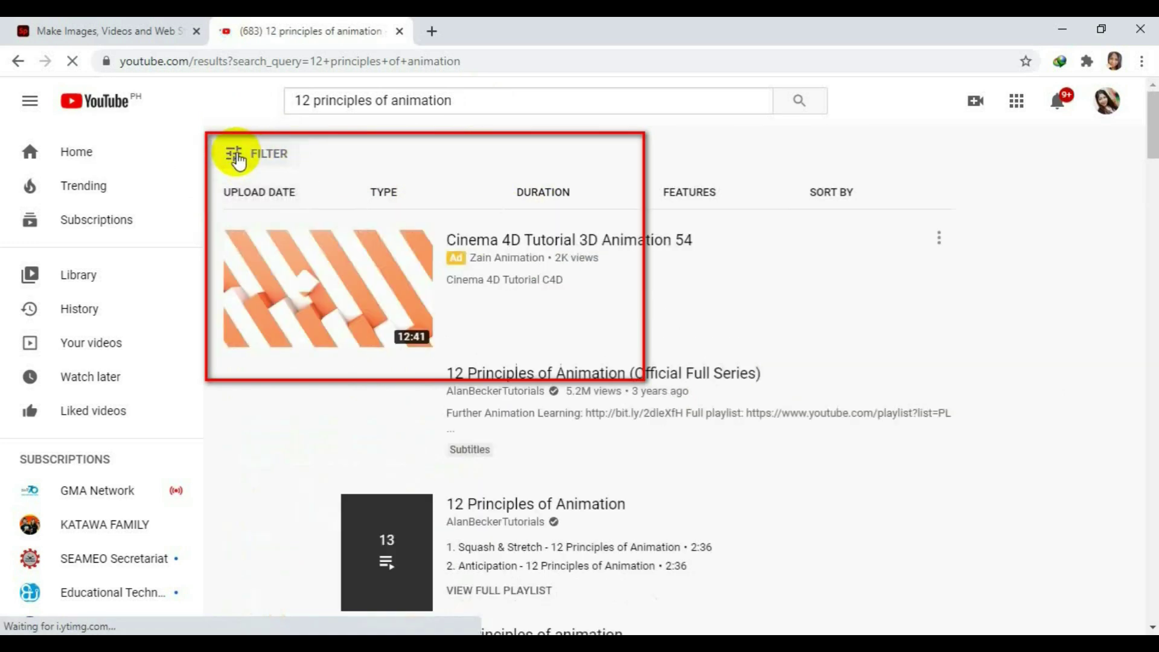
pyautogui.click(236, 156)
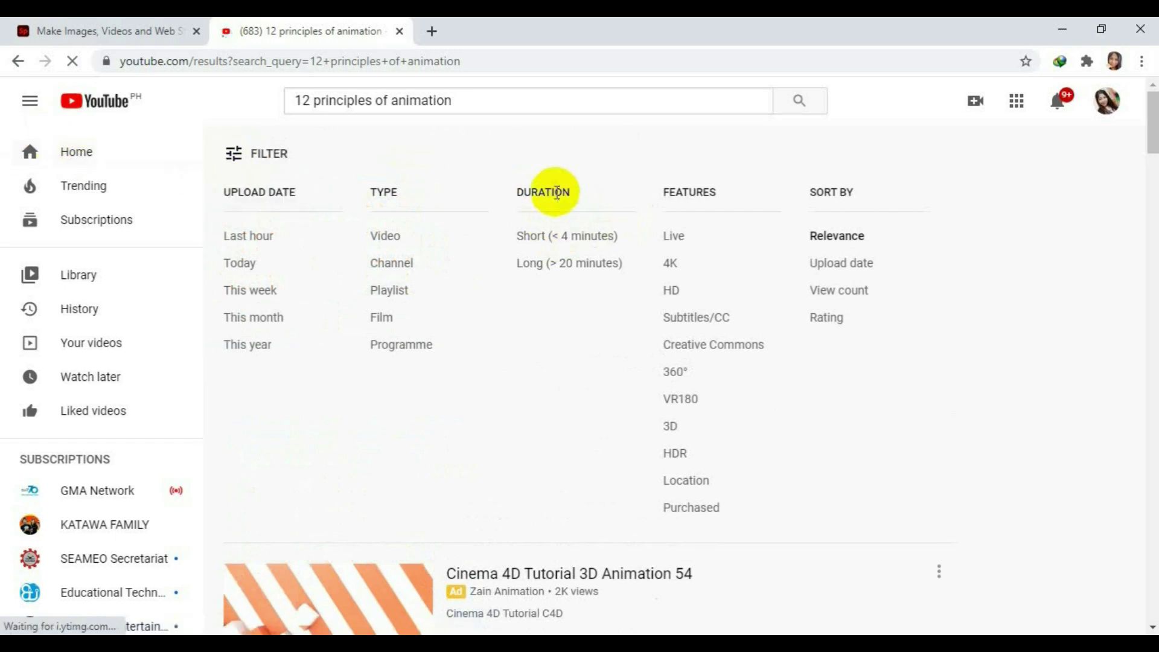
pyautogui.click(584, 239)
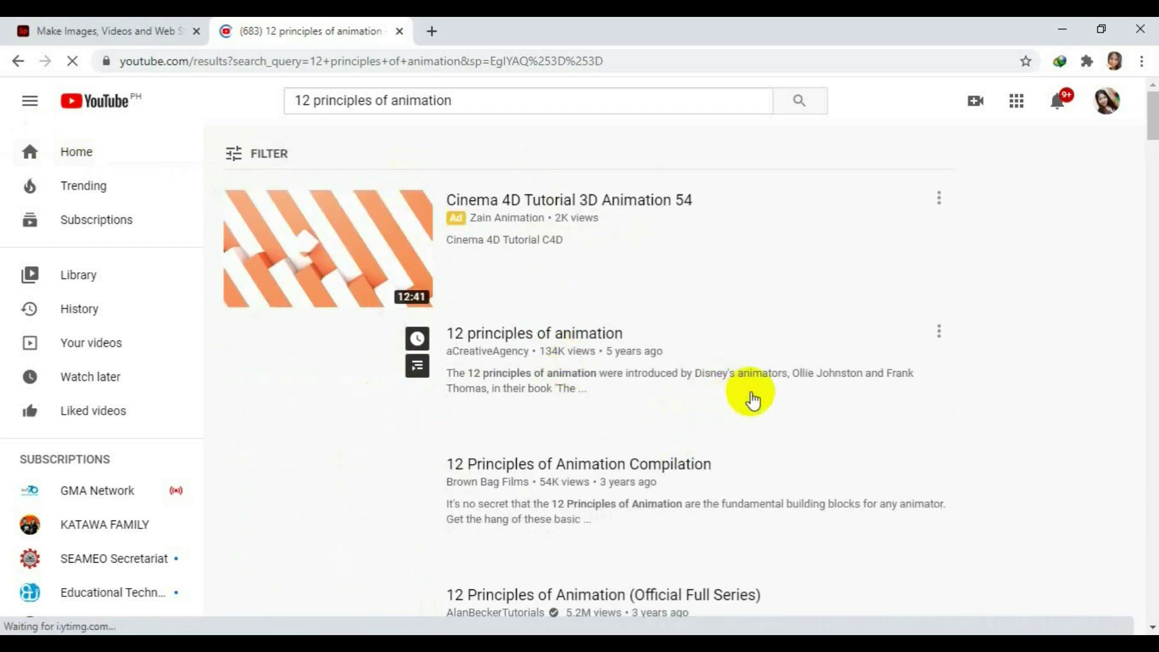
# Open the 12 Principles of Animation Compilation video, pause it, and copy its URL.
pyautogui.scroll(-3, 751, 398)
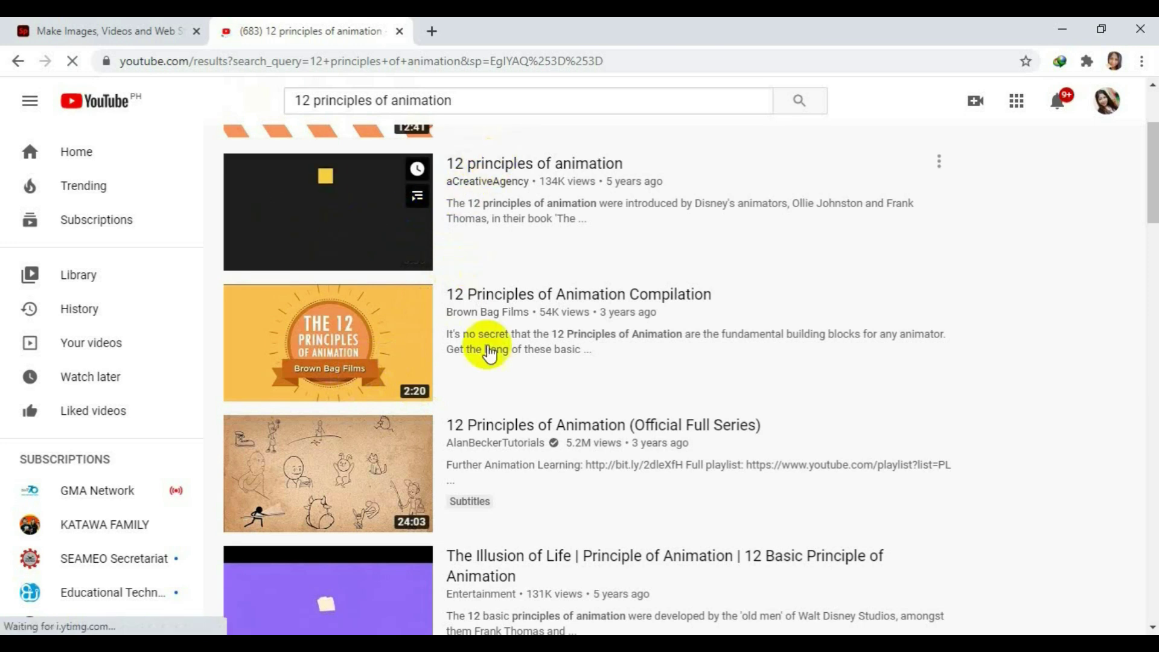
pyautogui.click(492, 295)
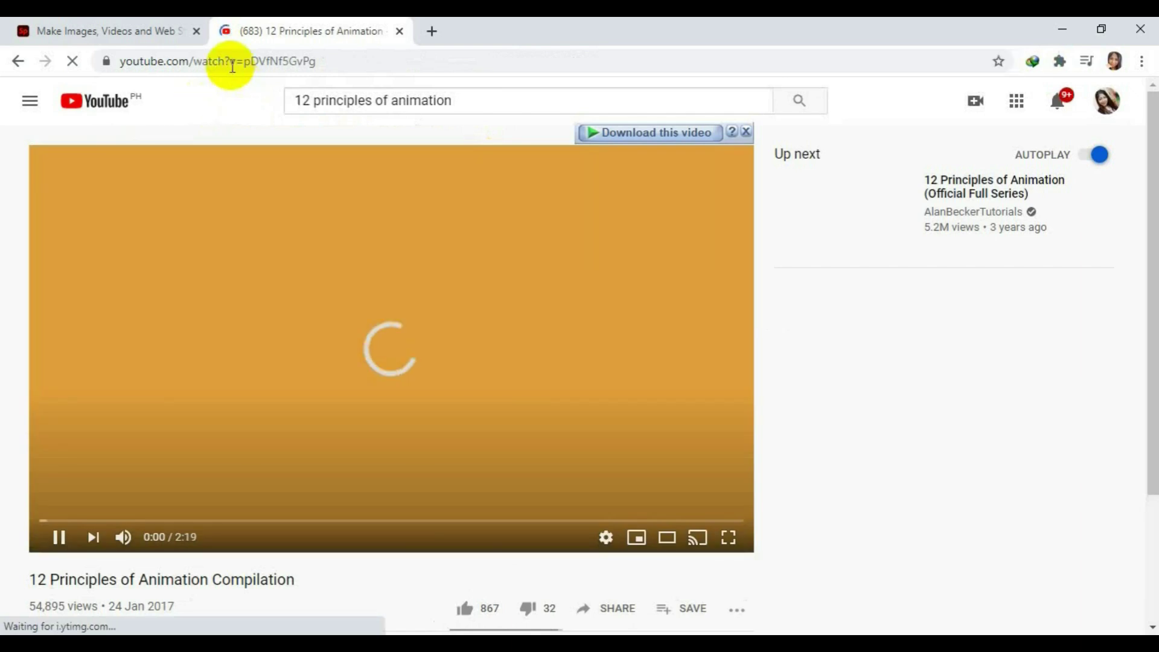
pyautogui.click(232, 62)
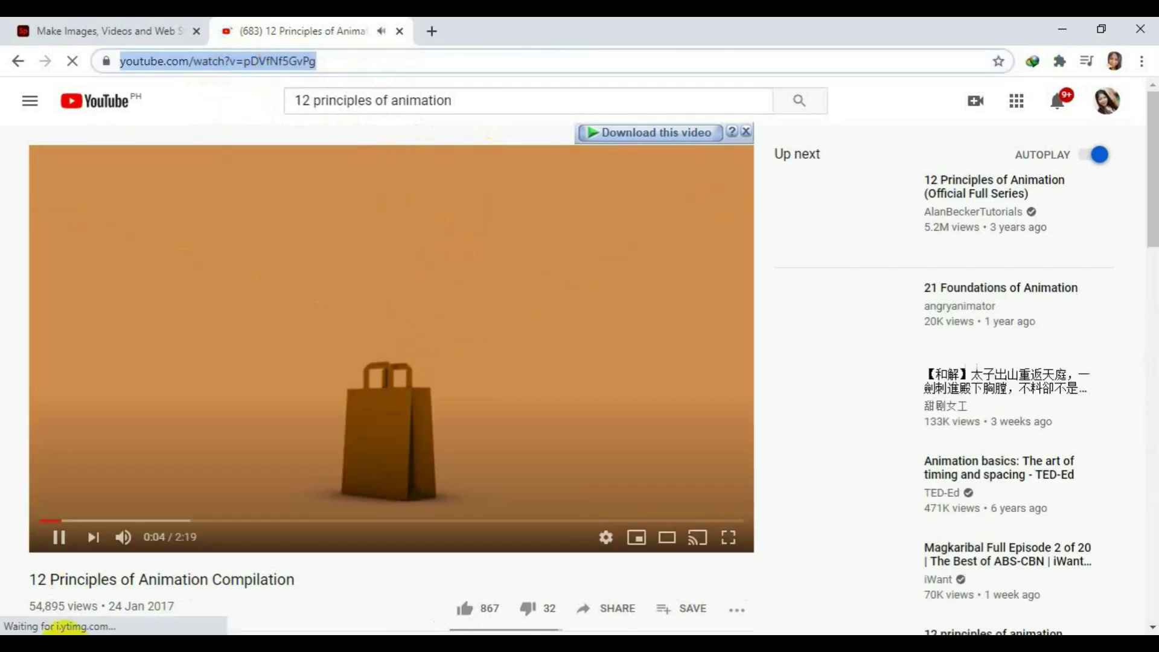
pyautogui.click(58, 537)
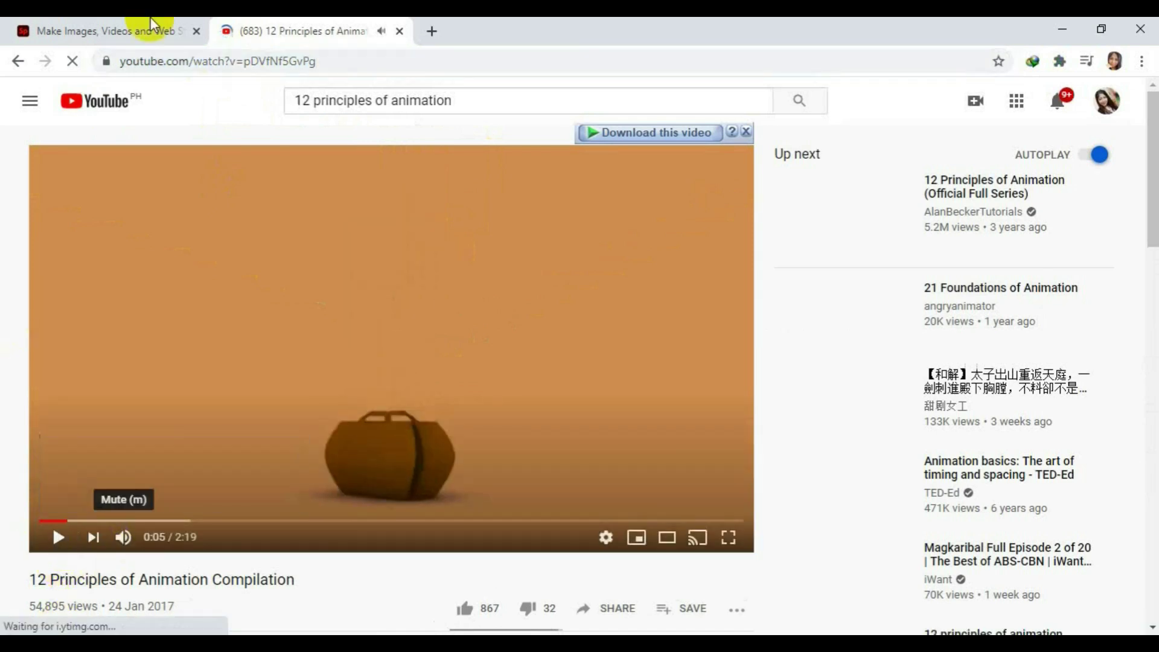
pyautogui.click(258, 61)
pyautogui.rightClick(263, 62)
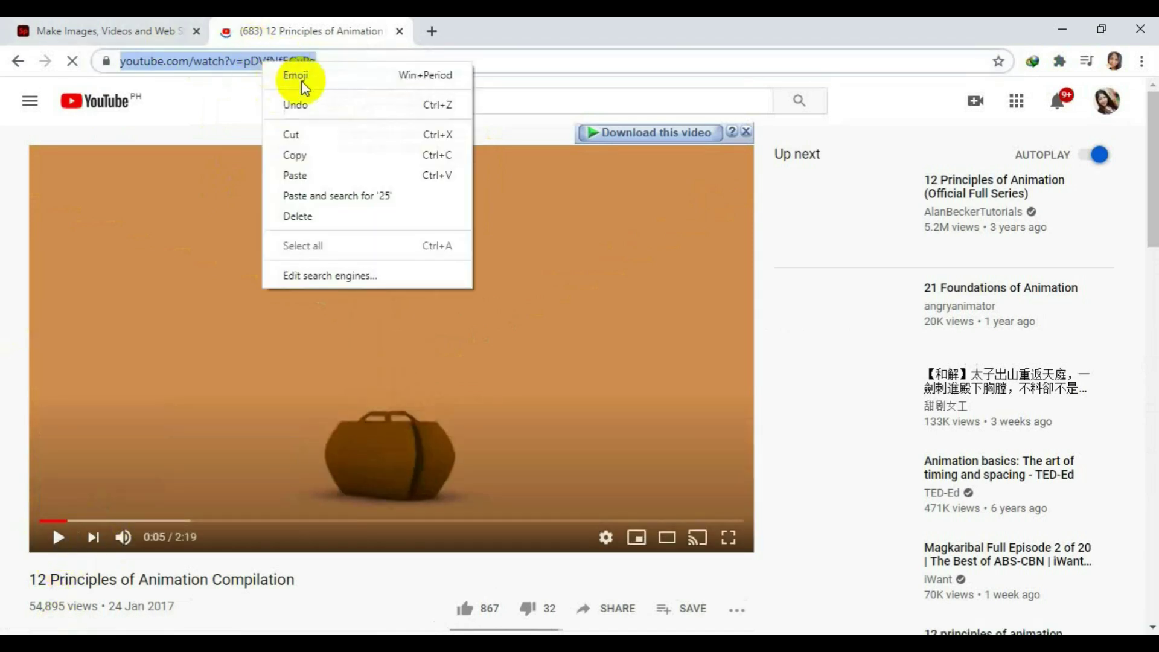
pyautogui.click(302, 154)
pyautogui.click(123, 28)
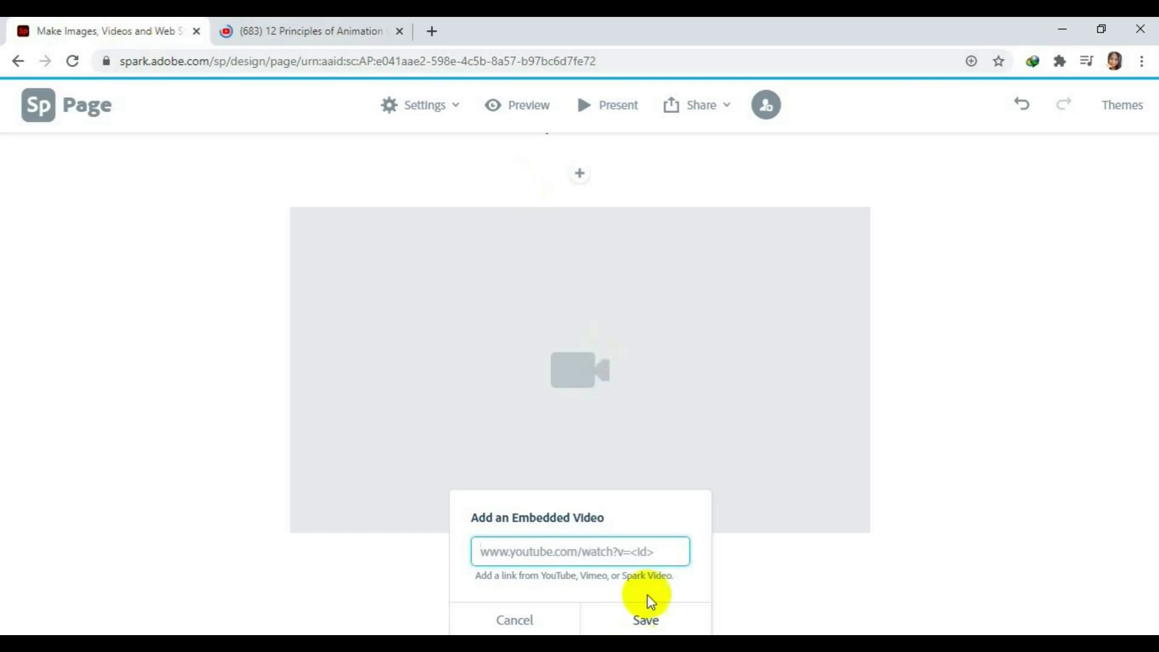
# Paste the compilation's YouTube link into the embed field and save the video block.
pyautogui.rightClick(584, 557)
pyautogui.click(661, 400)
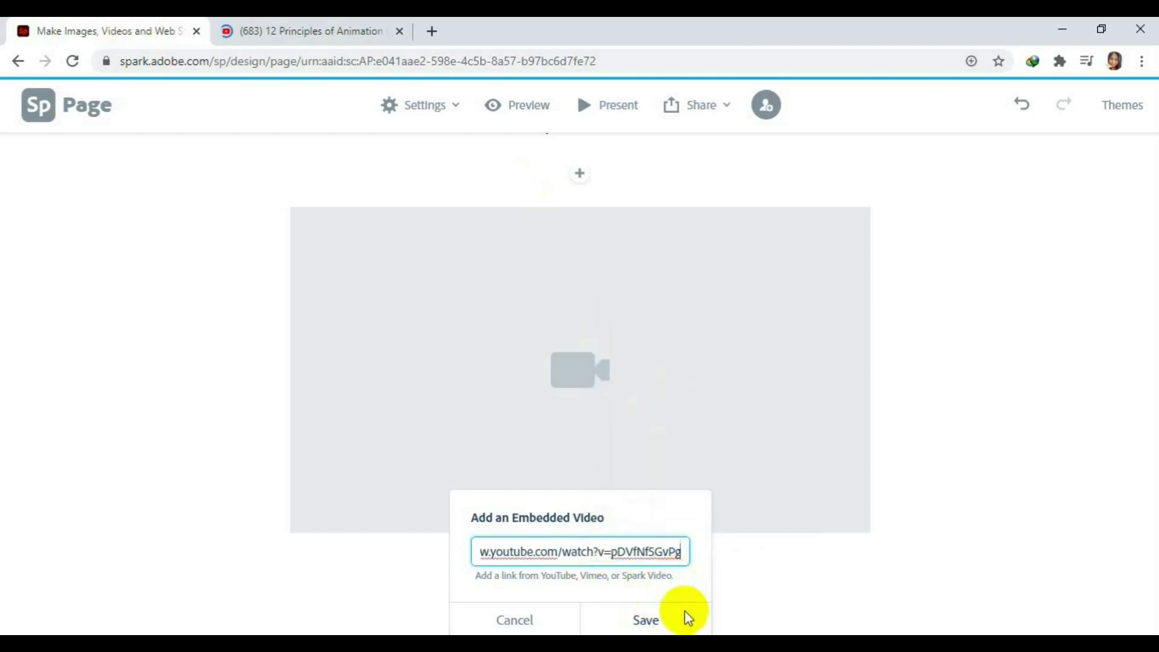
pyautogui.click(654, 620)
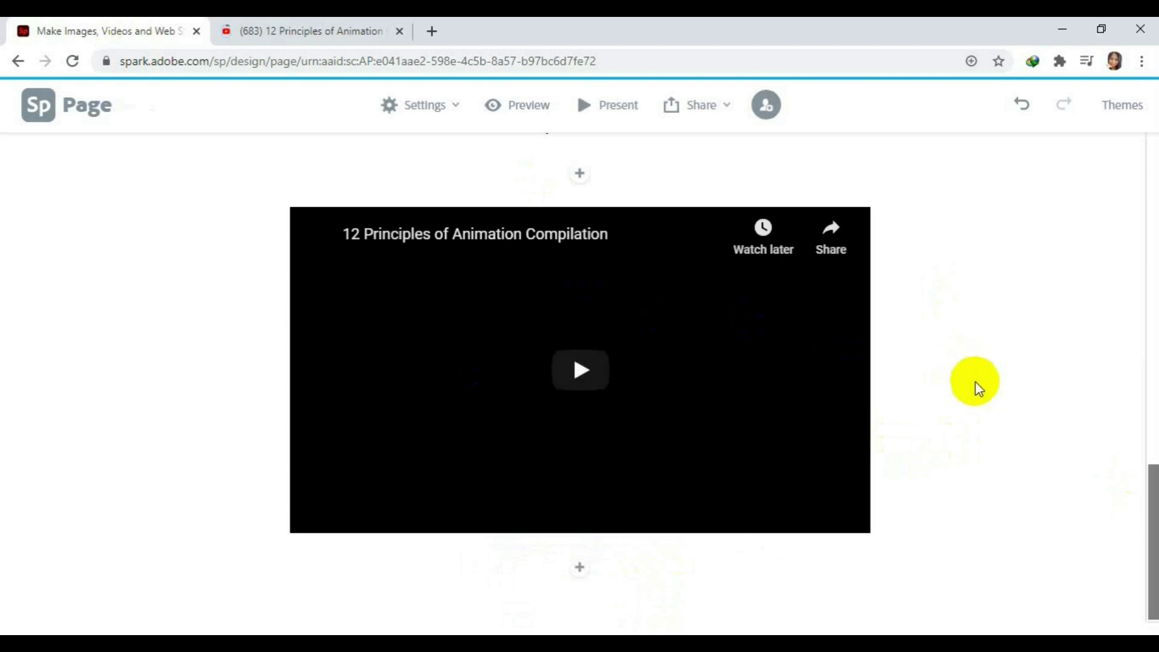
pyautogui.click(582, 573)
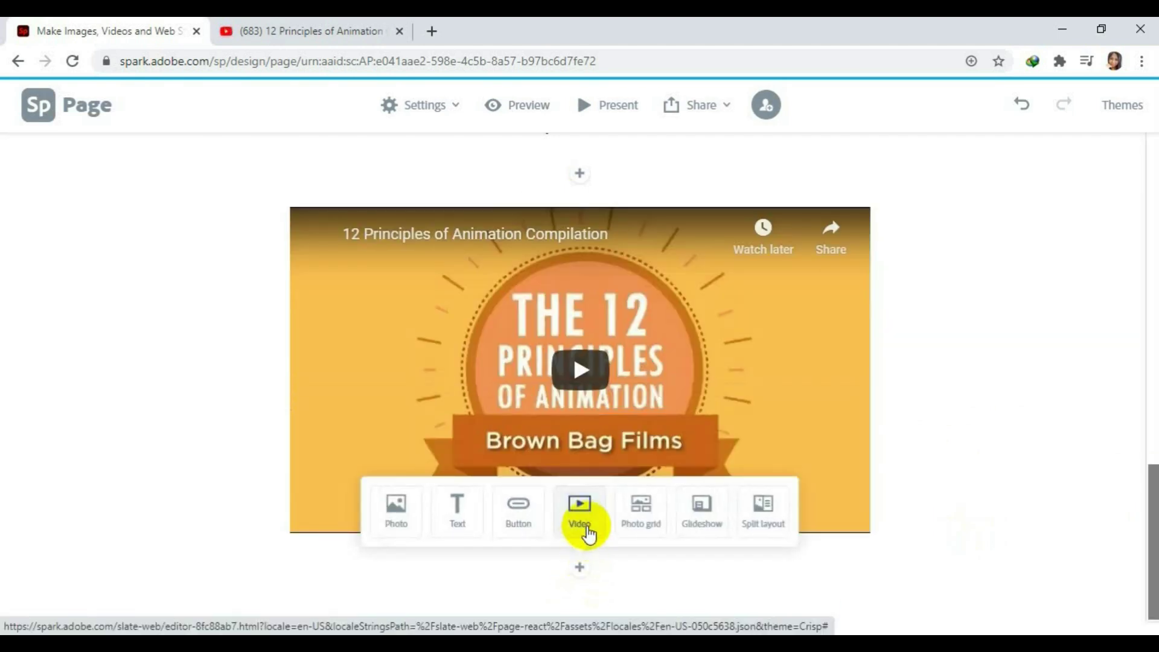
# Add a photo grid of Character-Appeal-1, student-cartoon-png-2, bouncing-ball and the solid drawing image from samples.
pyautogui.click(644, 534)
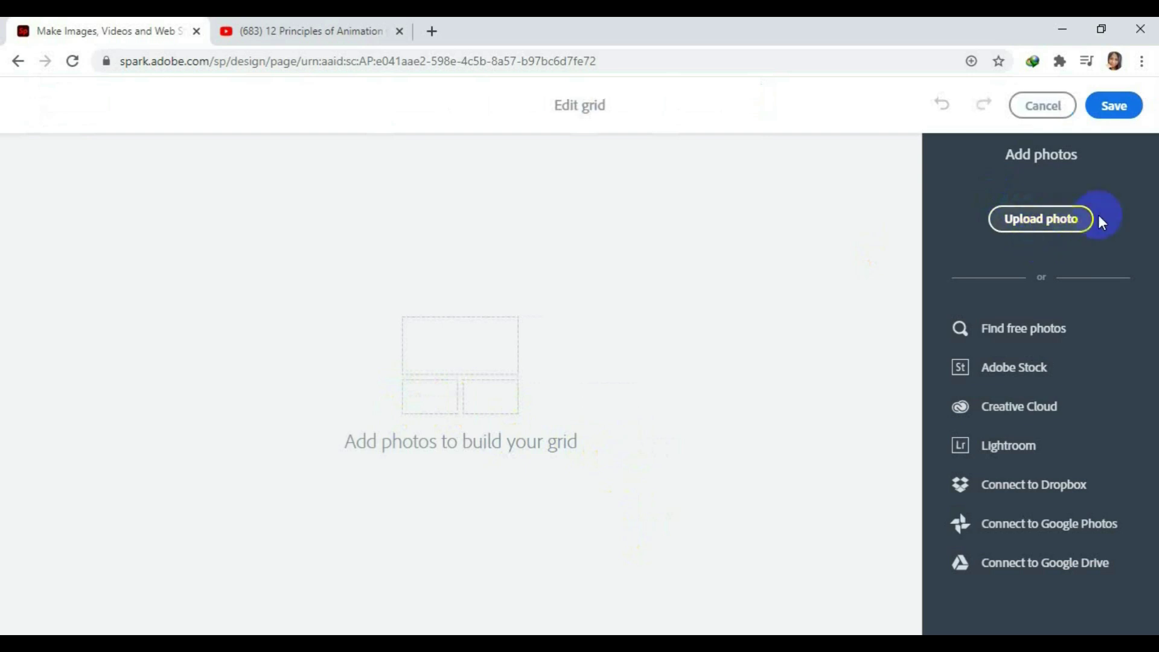
pyautogui.click(1048, 224)
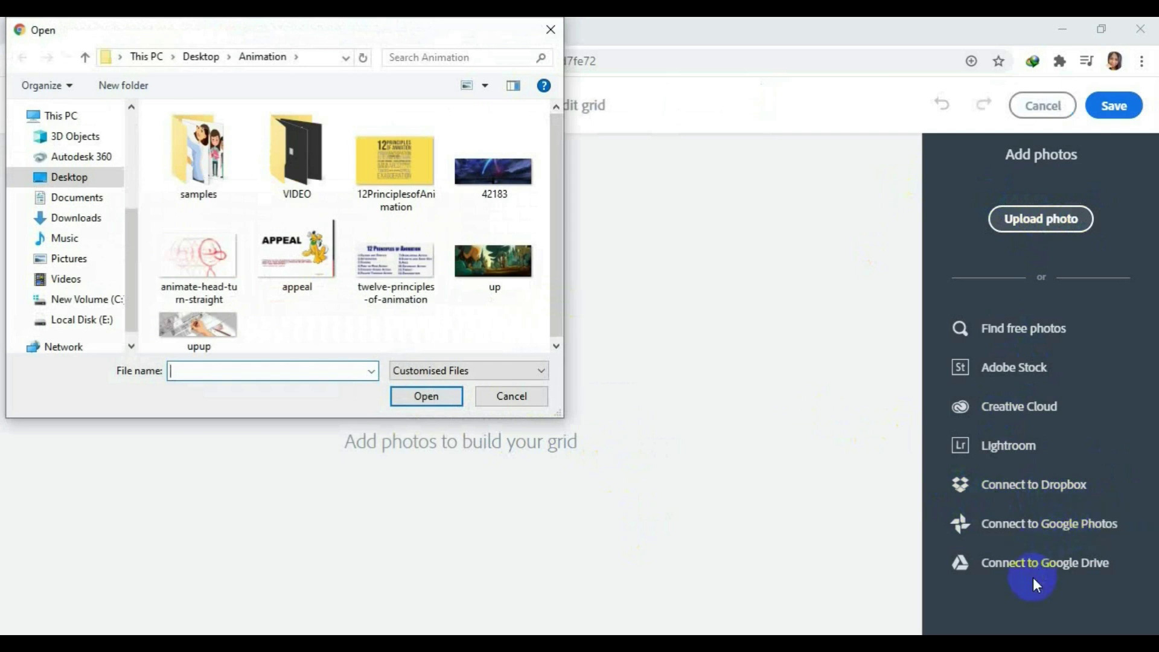
pyautogui.doubleClick(208, 149)
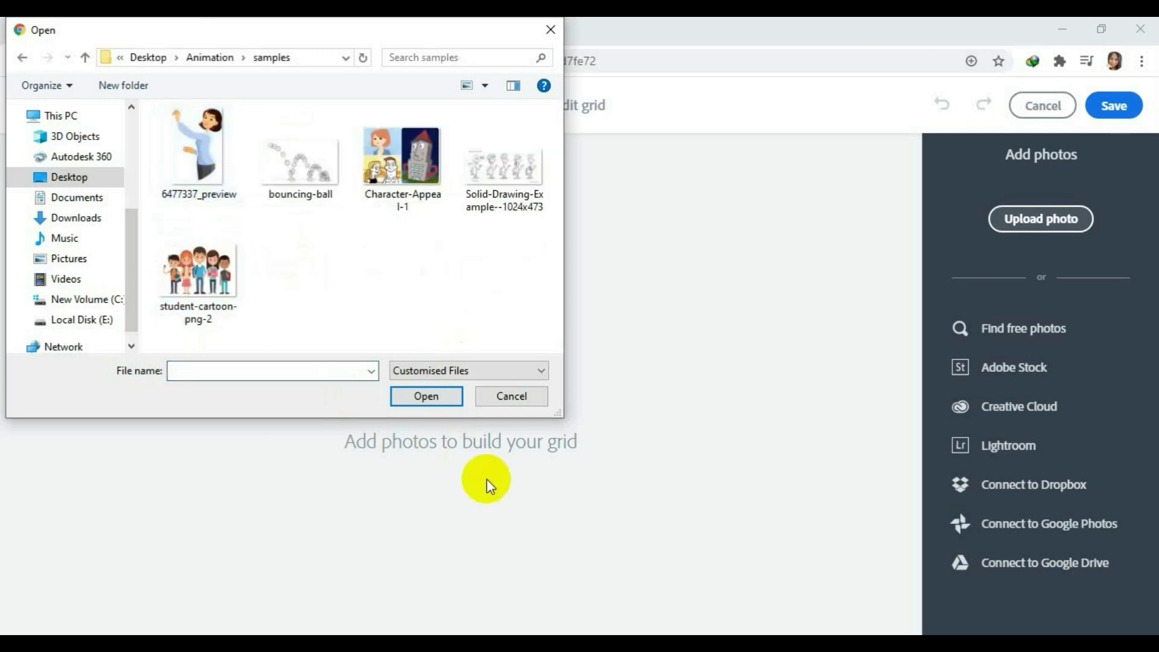
pyautogui.click(415, 174)
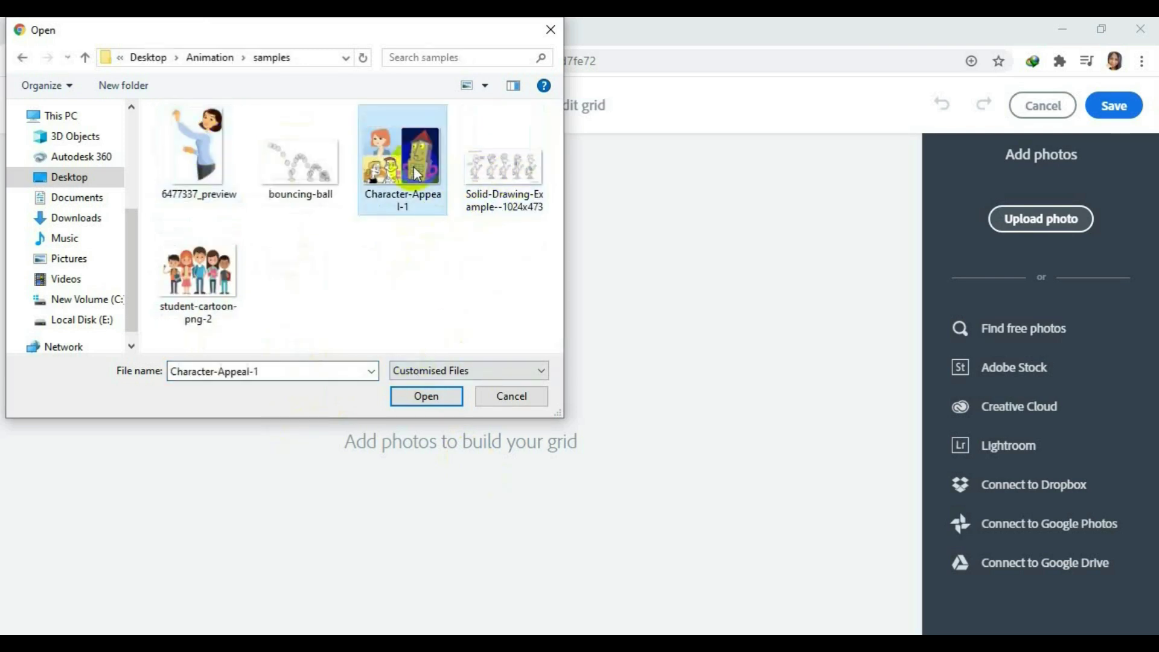
pyautogui.keyDown('ctrl'); pyautogui.click(209, 289); pyautogui.keyUp('ctrl')
pyautogui.keyDown('ctrl'); pyautogui.click(281, 196); pyautogui.keyUp('ctrl')
pyautogui.keyDown('ctrl'); pyautogui.click(504, 181); pyautogui.keyUp('ctrl')
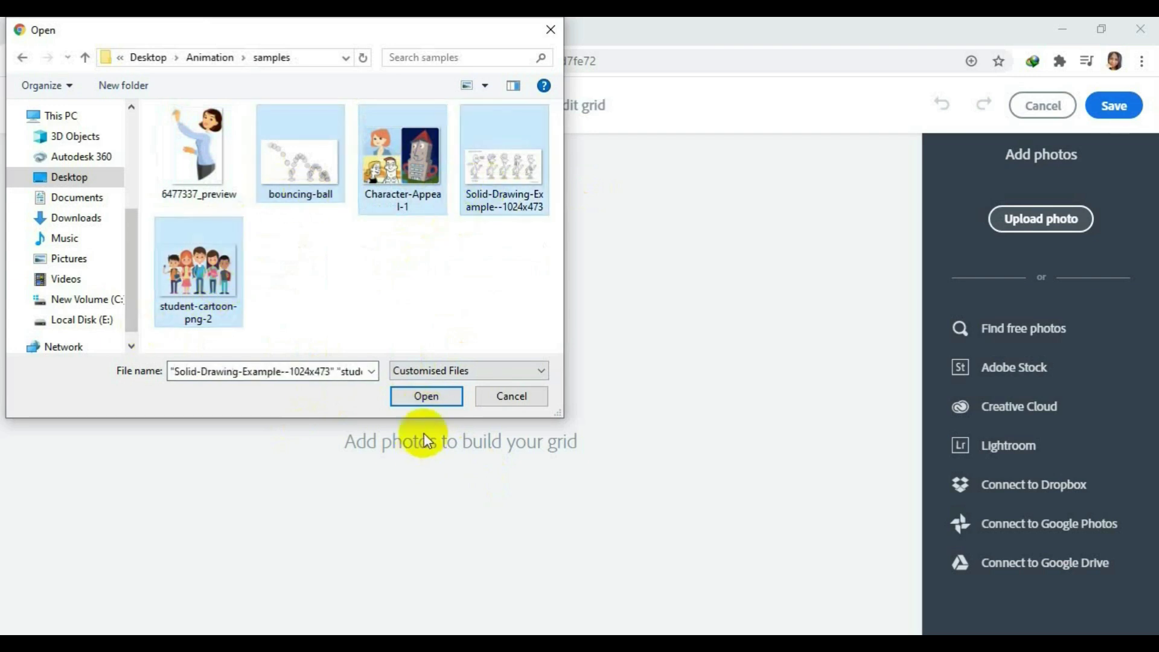
pyautogui.click(432, 395)
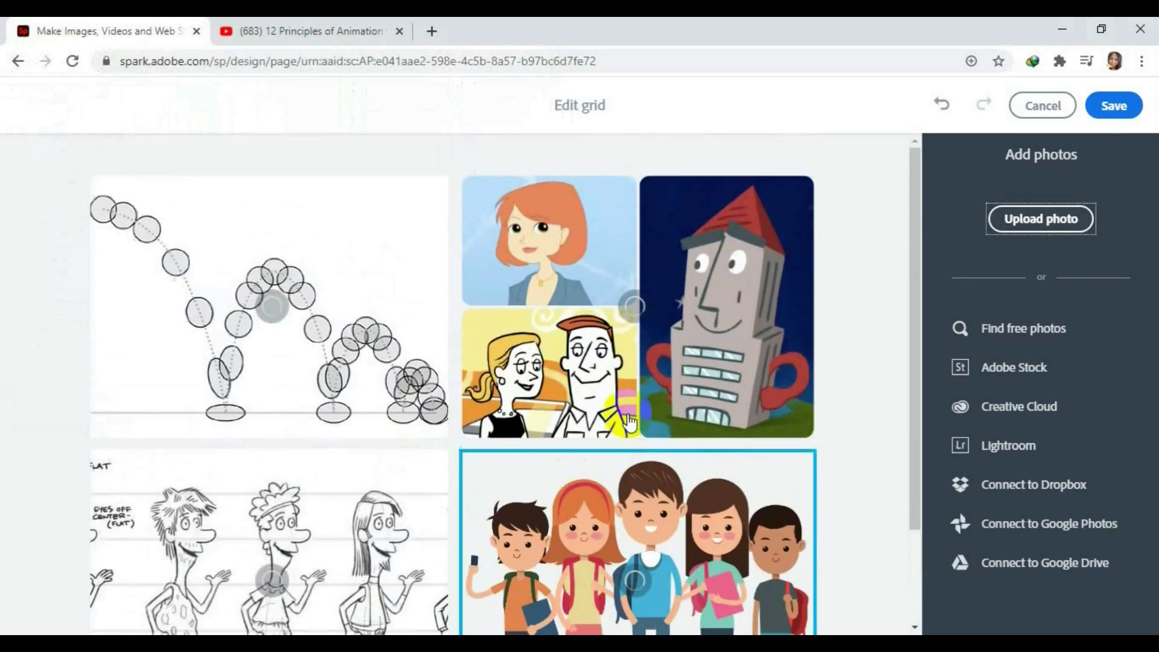
pyautogui.scroll(-2, 628, 420)
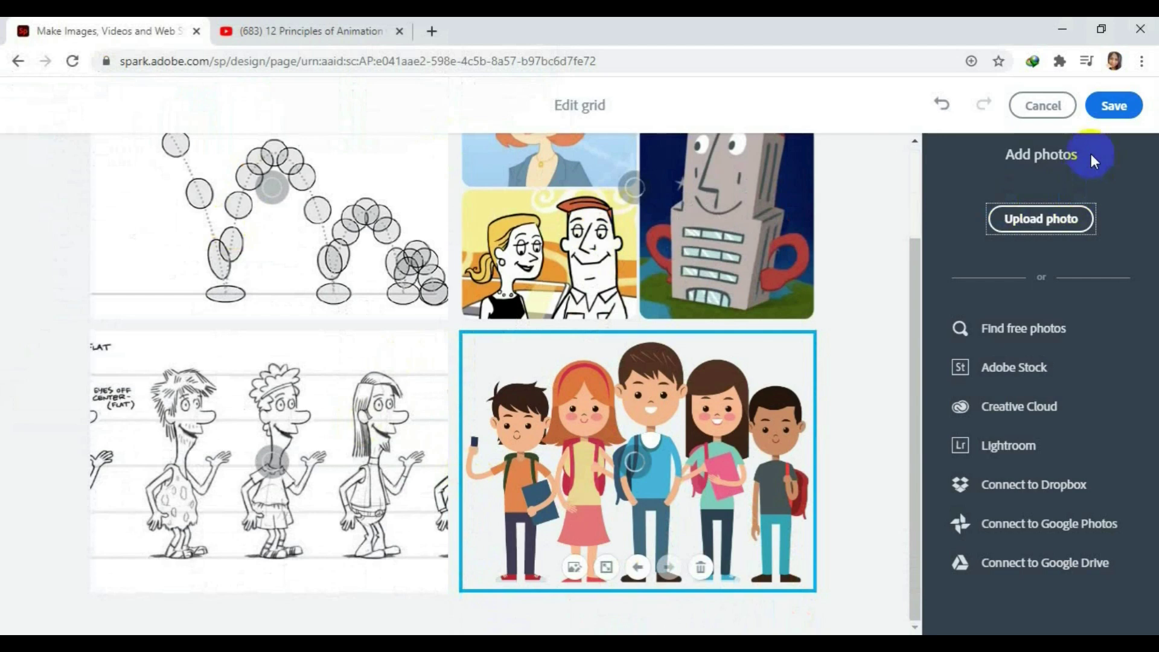
pyautogui.click(1109, 108)
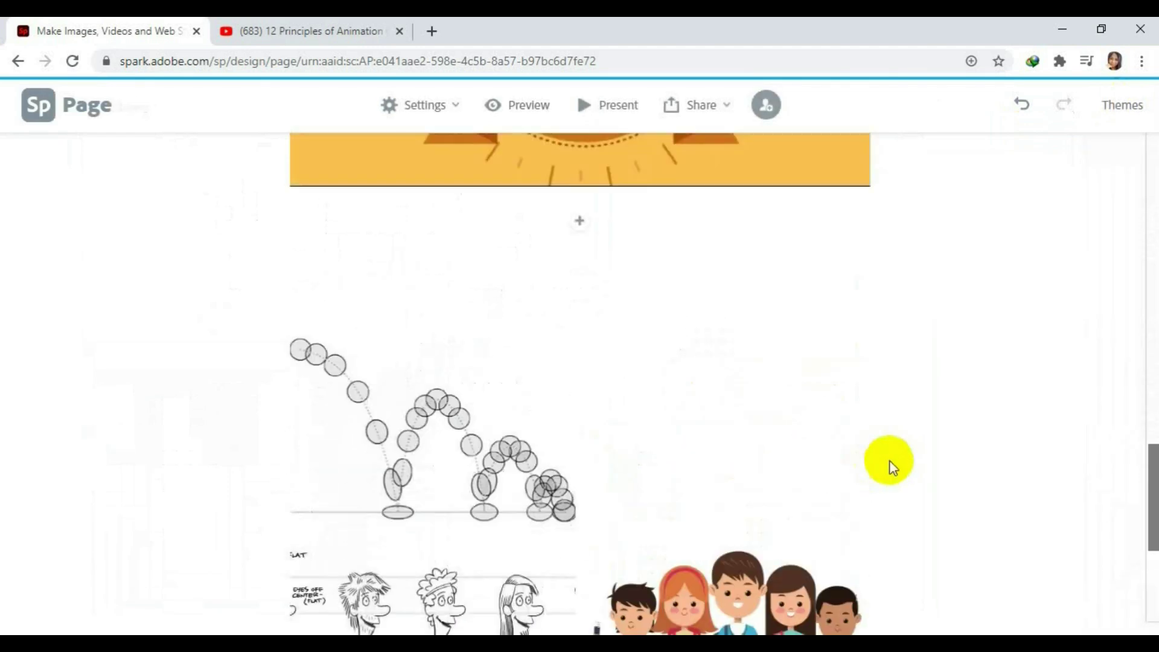
pyautogui.scroll(-4, 889, 462)
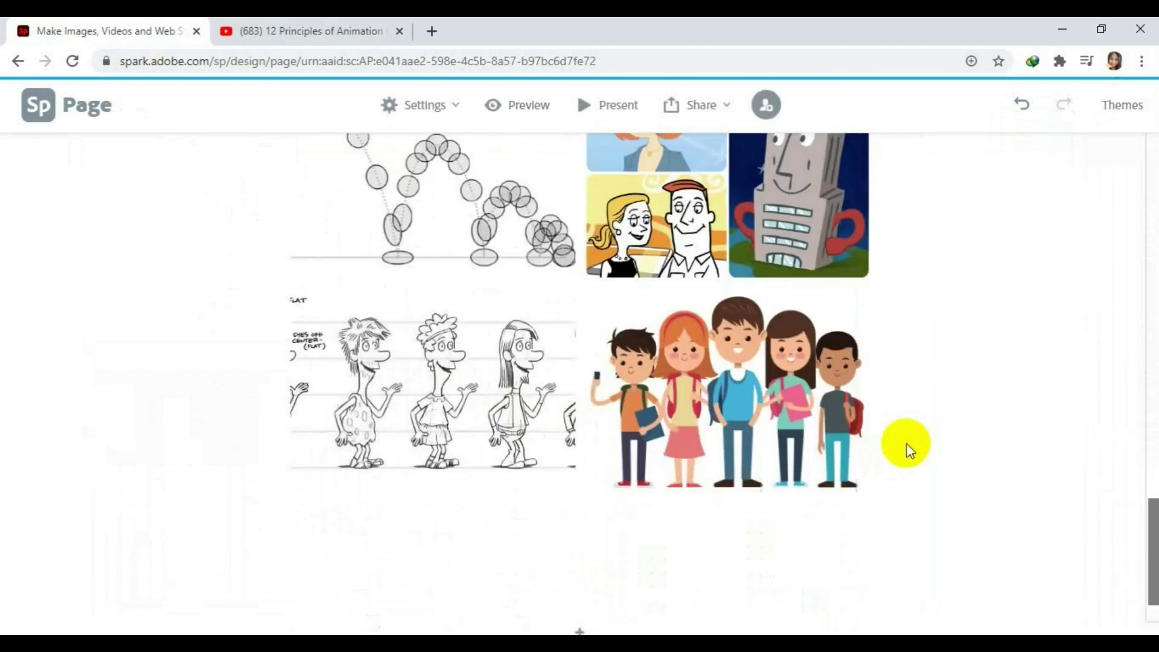
pyautogui.click(579, 631)
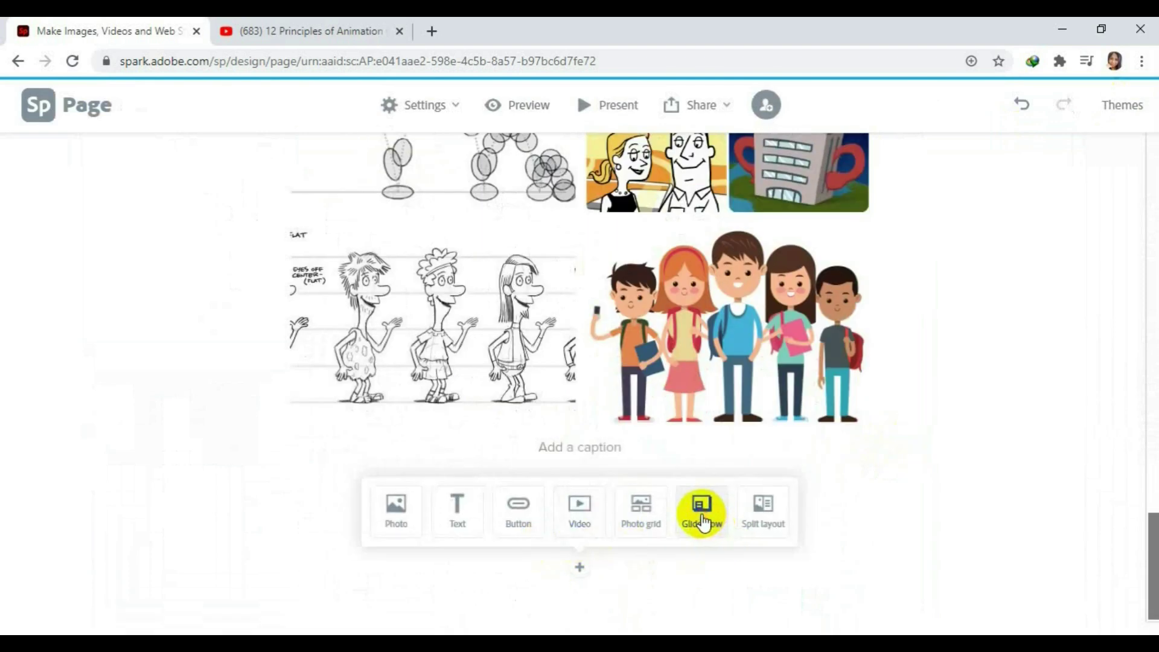
# Add a glideshow and upload the Animation folder images 42183 through up, plus upup.
pyautogui.click(701, 519)
pyautogui.click(1026, 231)
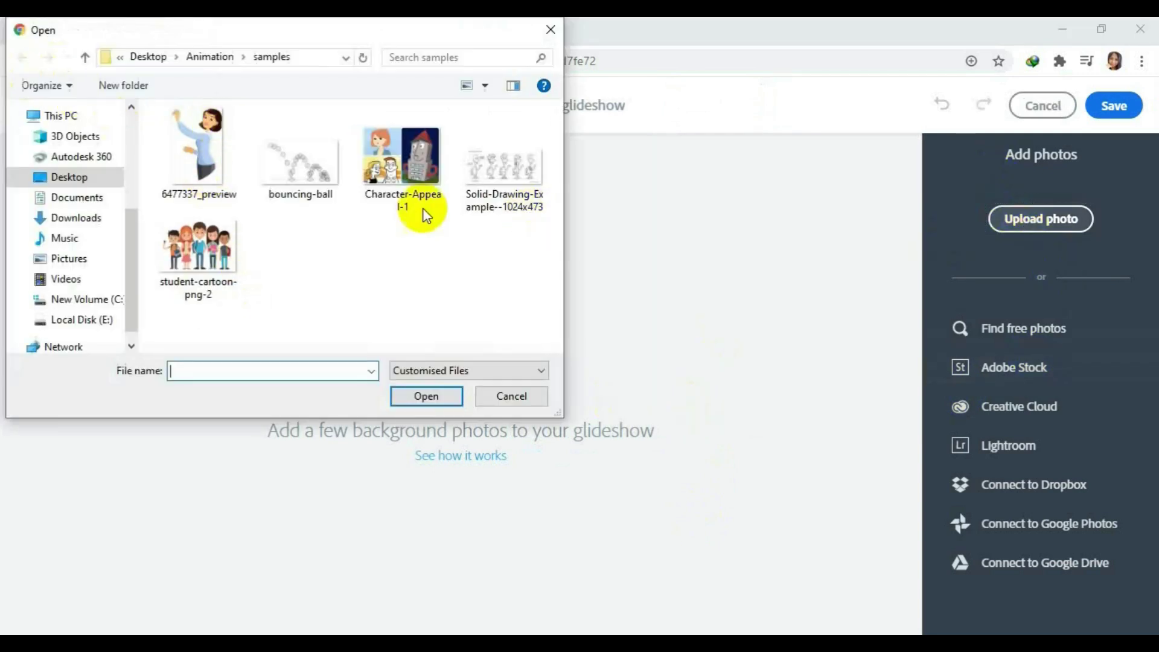
pyautogui.click(225, 58)
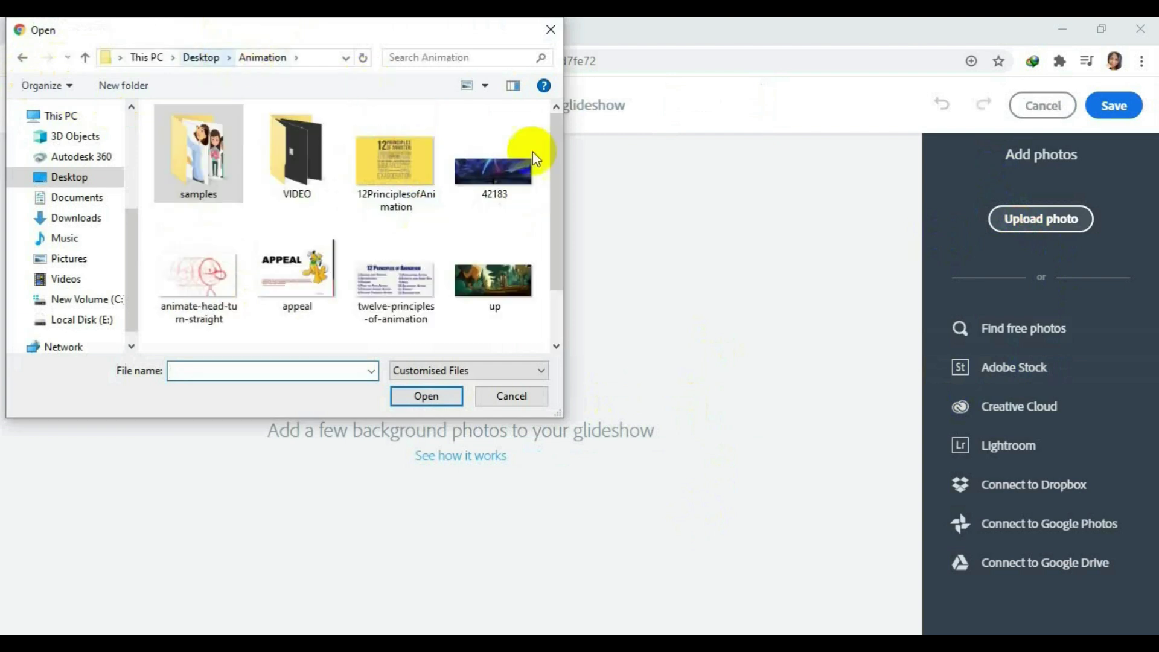
pyautogui.scroll(-2, 410, 301)
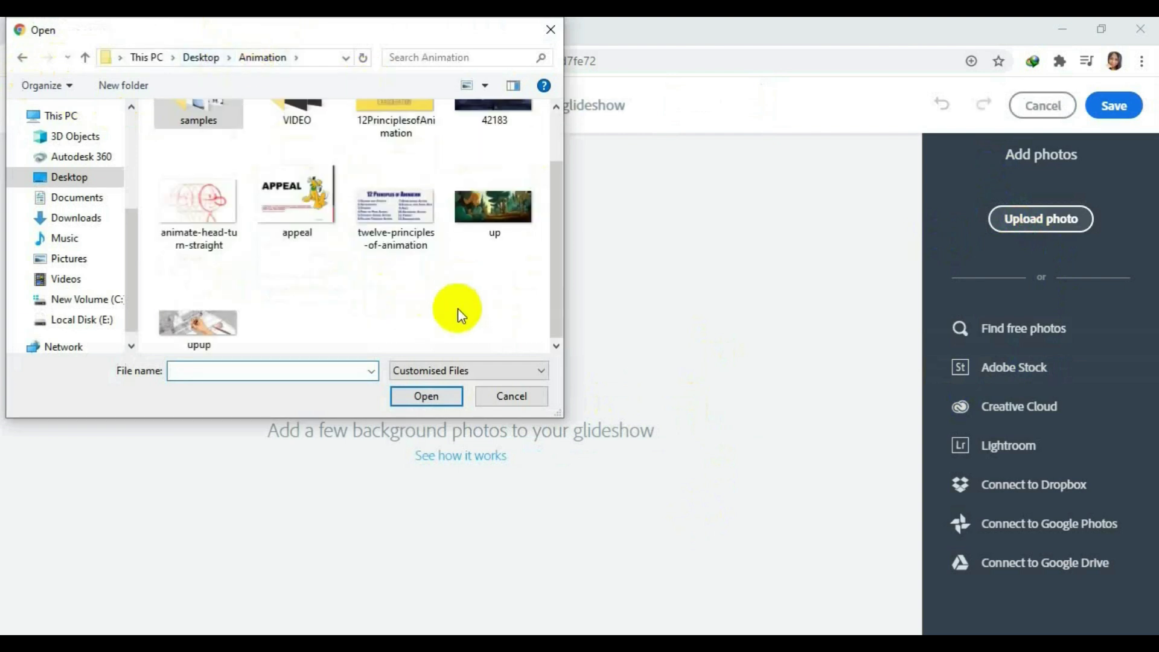
pyautogui.scroll(2, 457, 308)
pyautogui.click(495, 175)
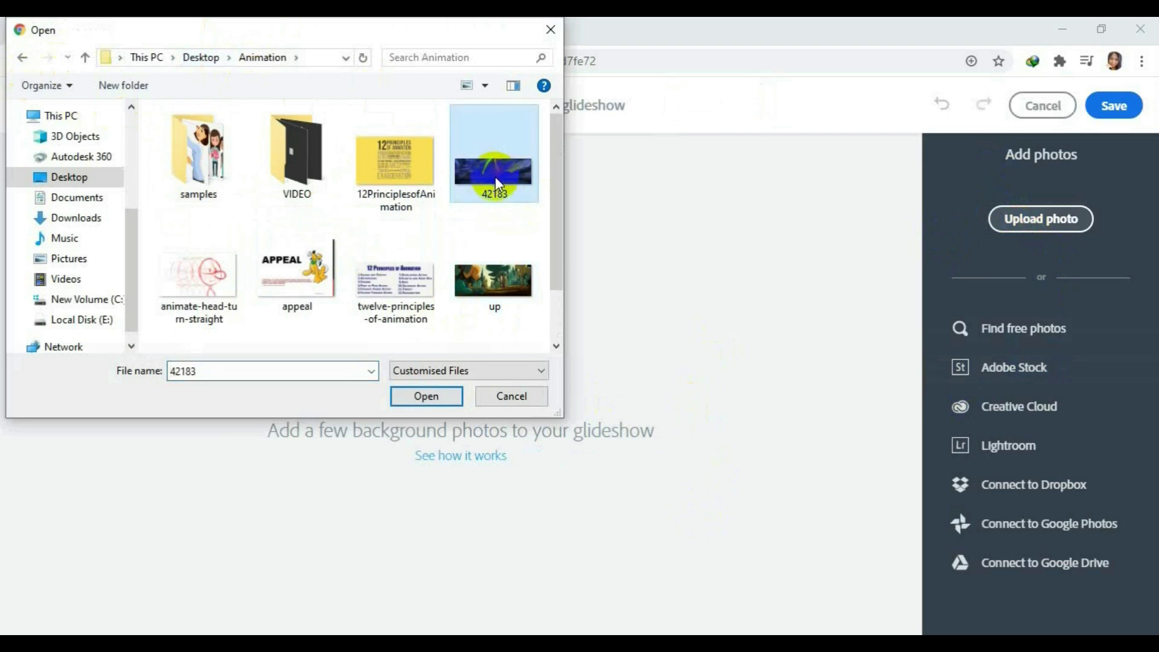
pyautogui.keyDown('shift'); pyautogui.click(490, 294); pyautogui.keyUp('shift')
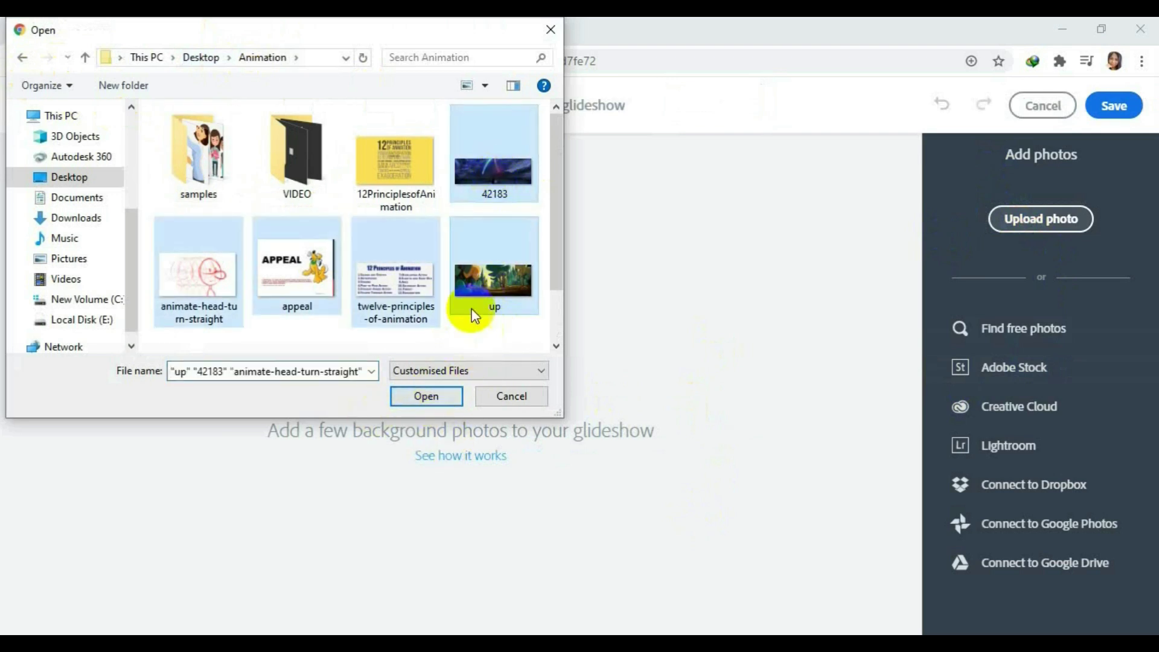
pyautogui.scroll(-1, 475, 315)
pyautogui.keyDown('shift'); pyautogui.click(199, 319); pyautogui.keyUp('shift')
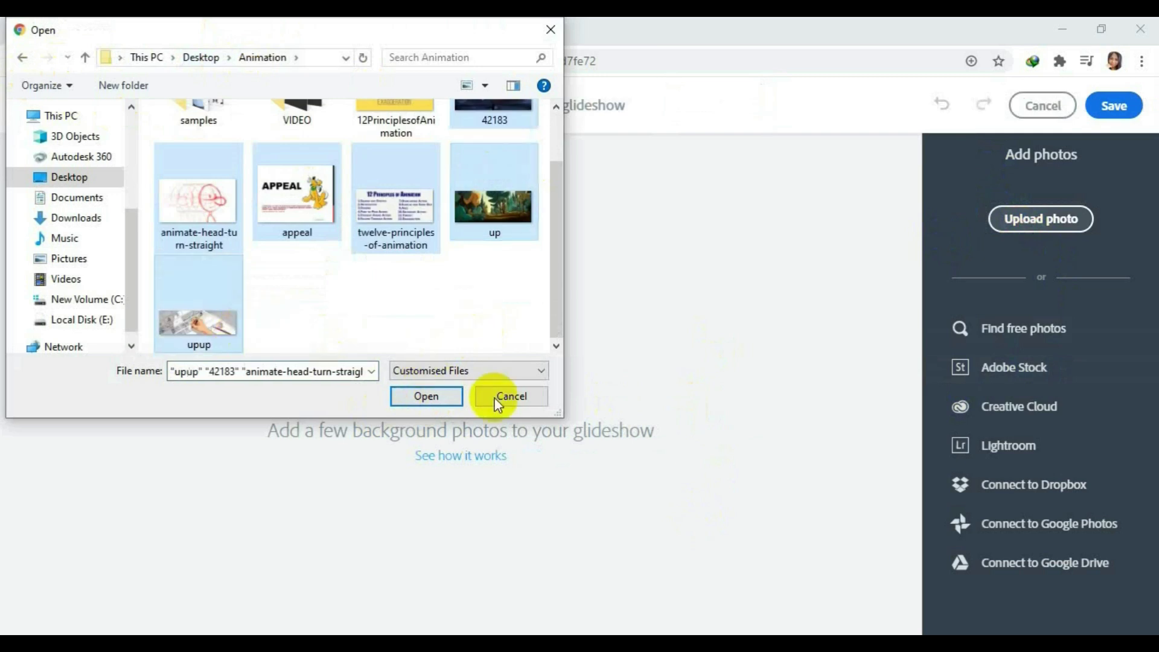
pyautogui.click(417, 399)
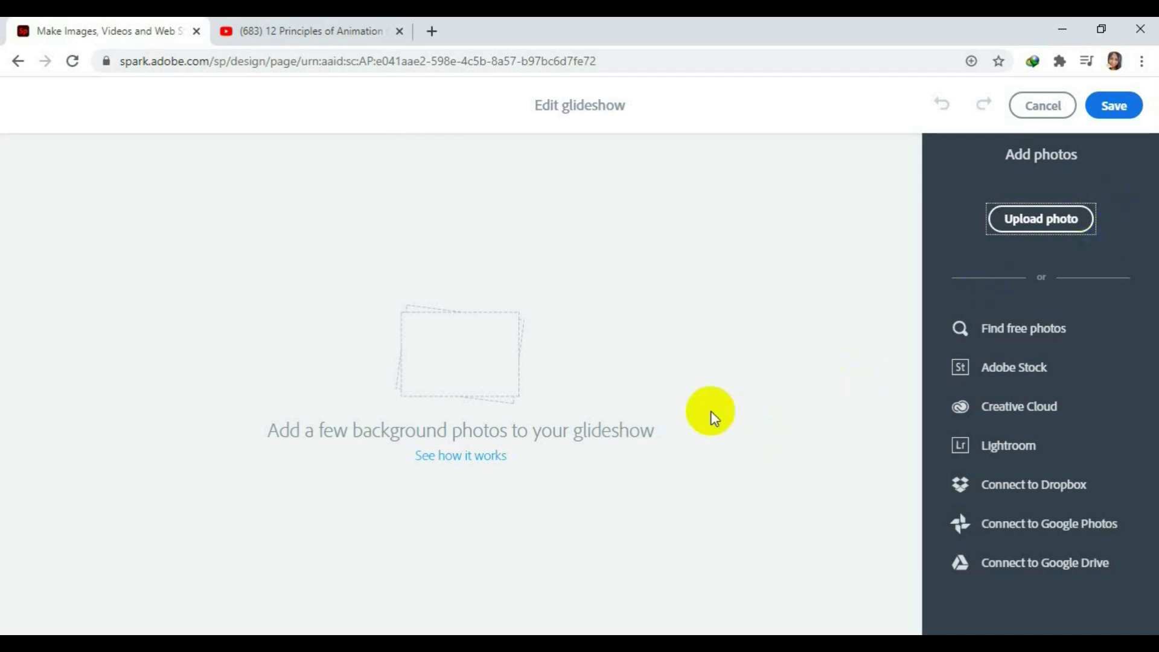
# Save the six-image glideshow to the page.
pyautogui.scroll(-1, 795, 418)
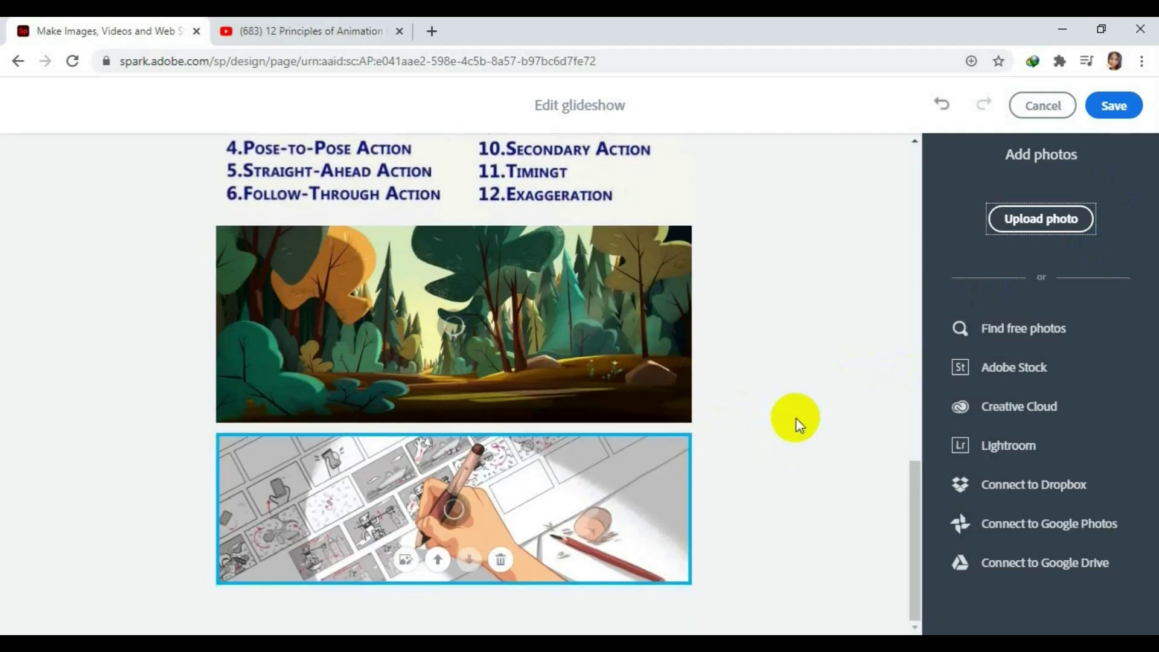
pyautogui.scroll(15, 795, 418)
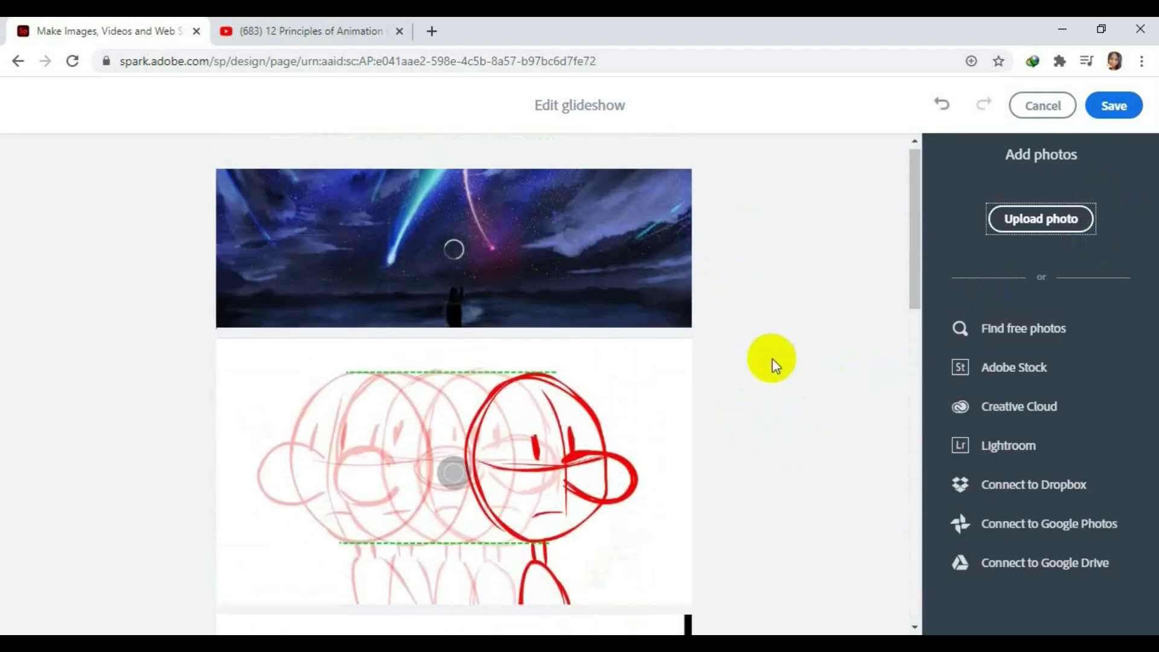
pyautogui.scroll(-10, 773, 357)
pyautogui.click(1114, 106)
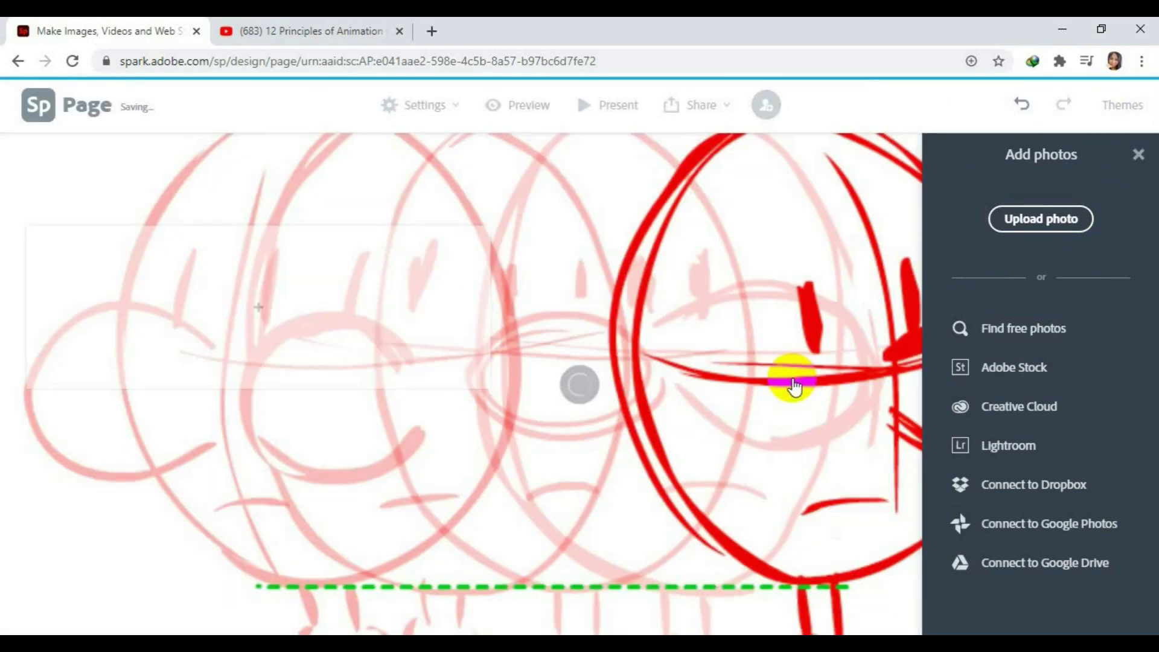
# Close the photo sources panel, insert an embedded-video block into the glideshow card, then return to YouTube.
pyautogui.click(793, 386)
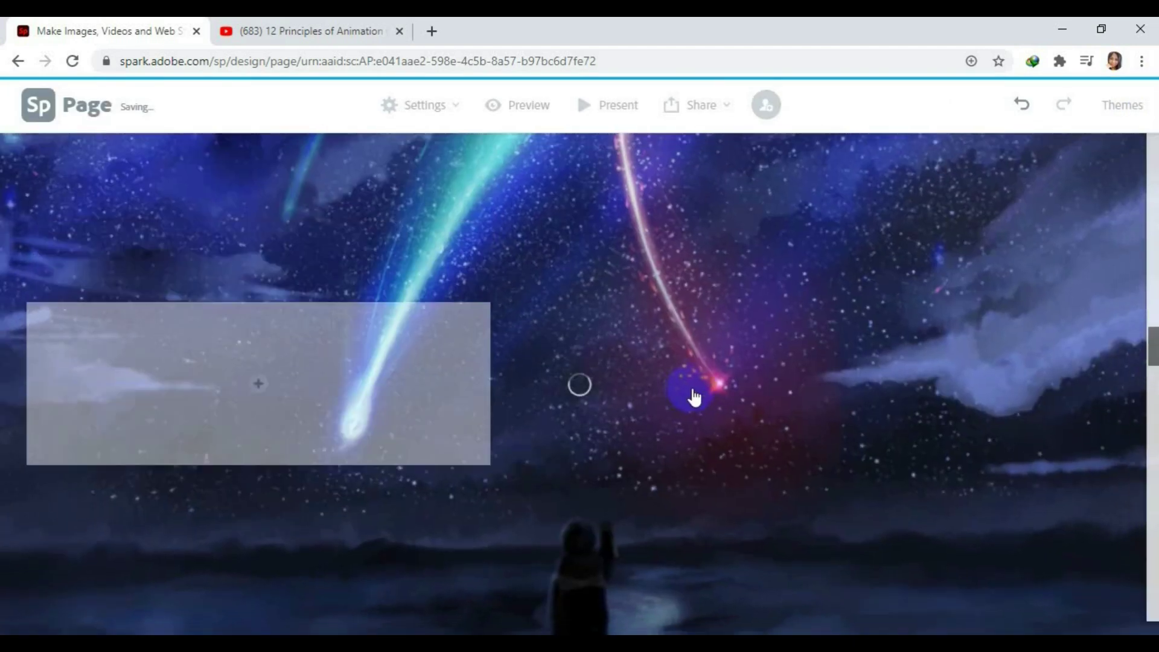
pyautogui.click(239, 410)
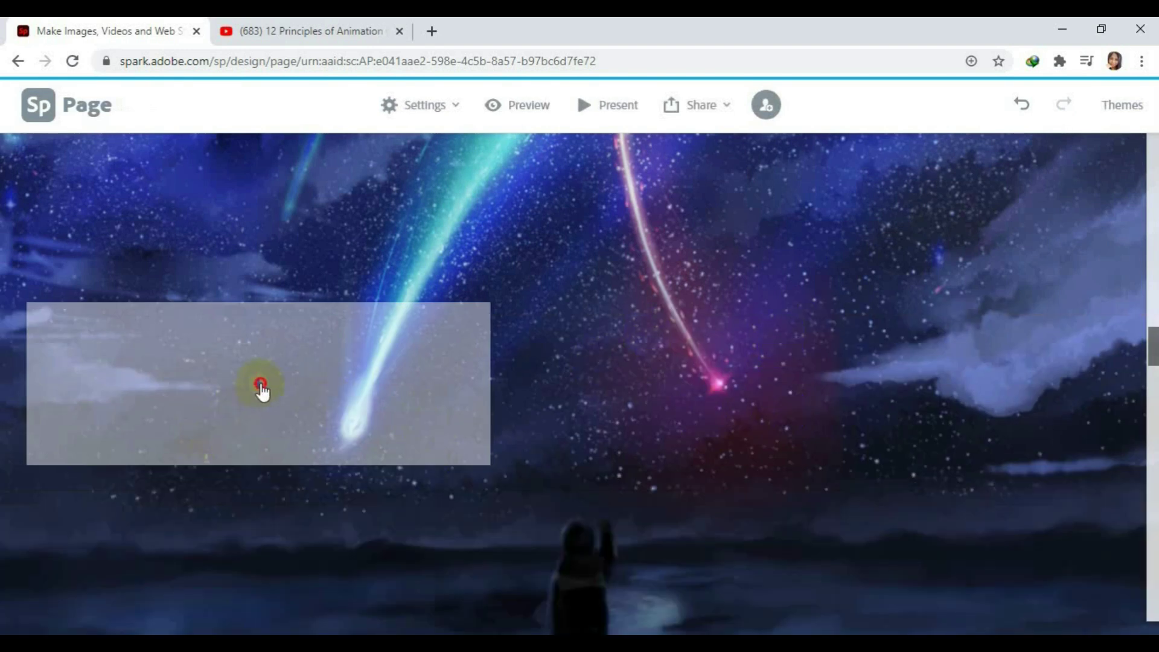
pyautogui.click(260, 385)
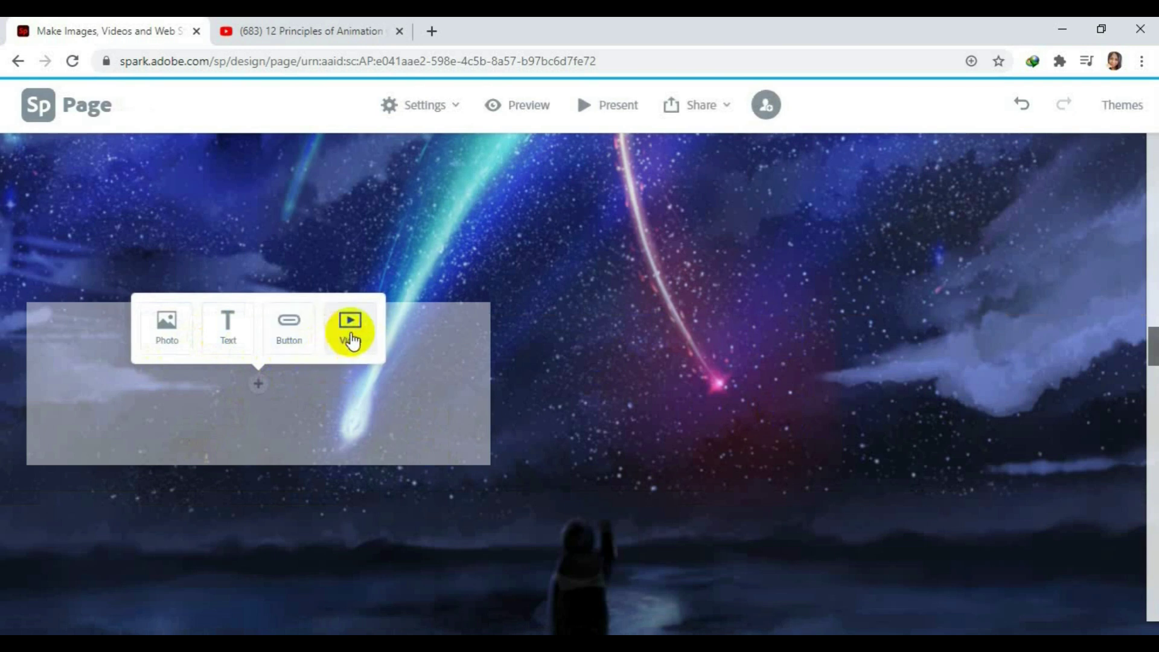
pyautogui.click(351, 336)
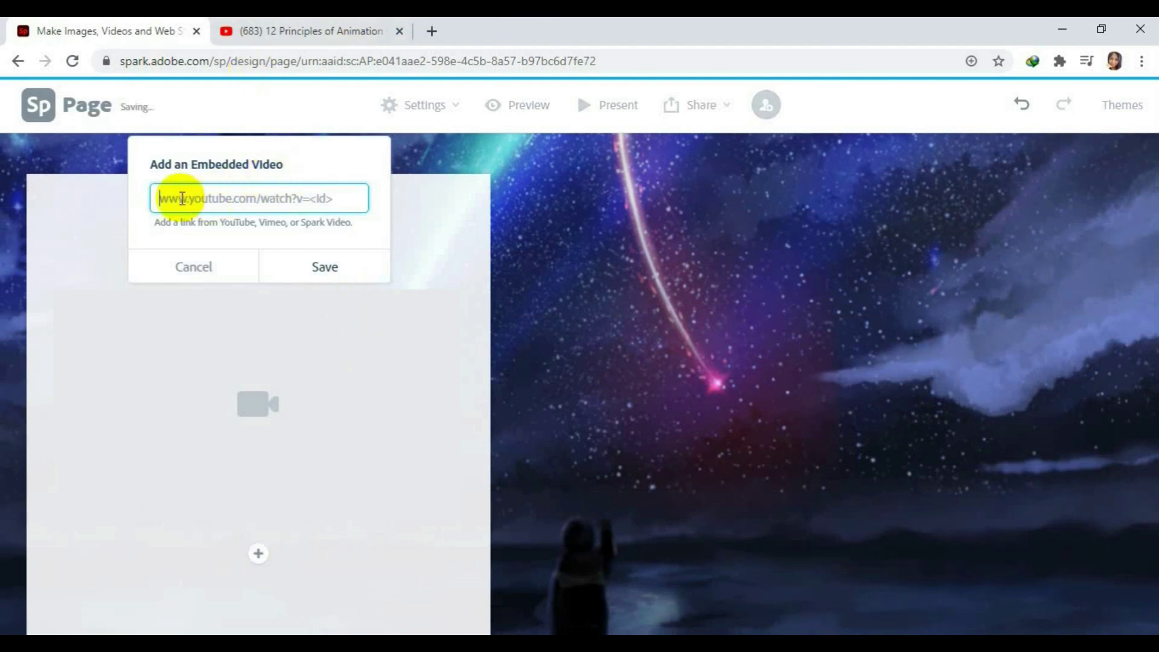
pyautogui.click(342, 21)
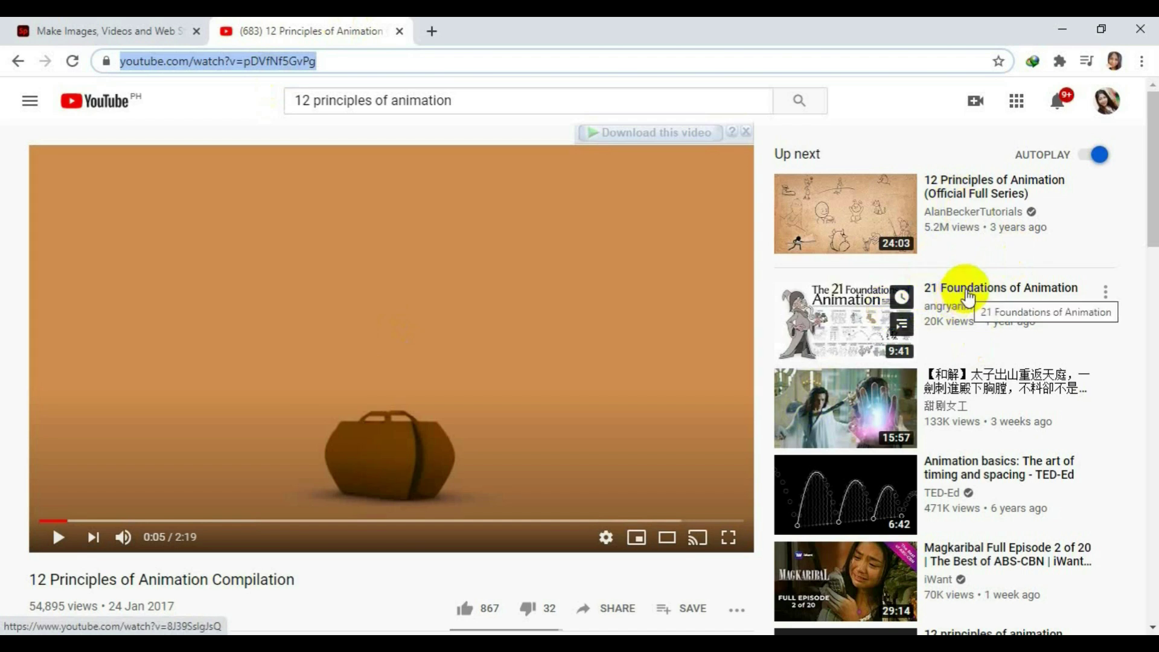
# Reopen the 12 Principles of Animation Compilation from the search results and copy its URL.
pyautogui.click(18, 61)
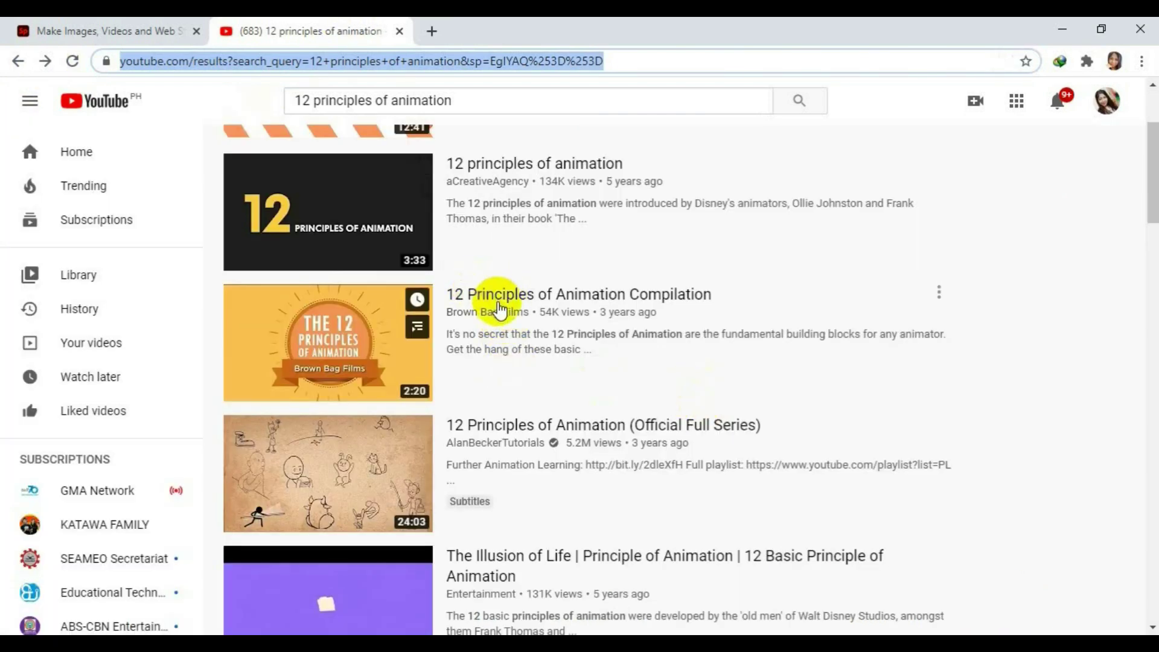
pyautogui.click(499, 305)
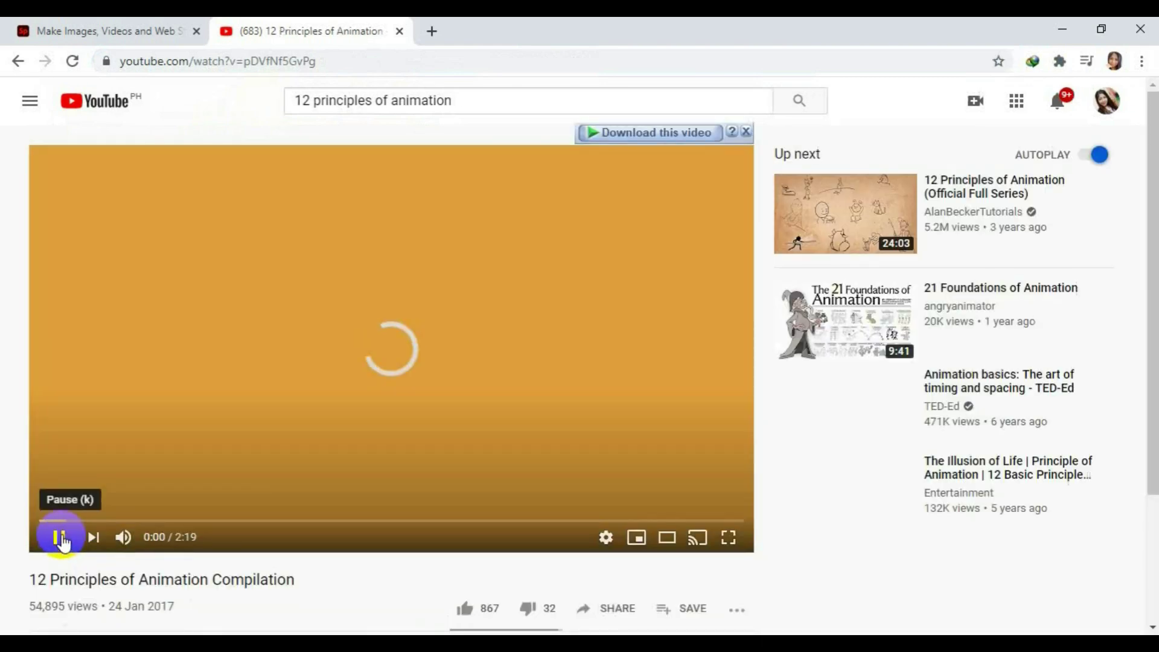
pyautogui.click(60, 538)
pyautogui.click(290, 68)
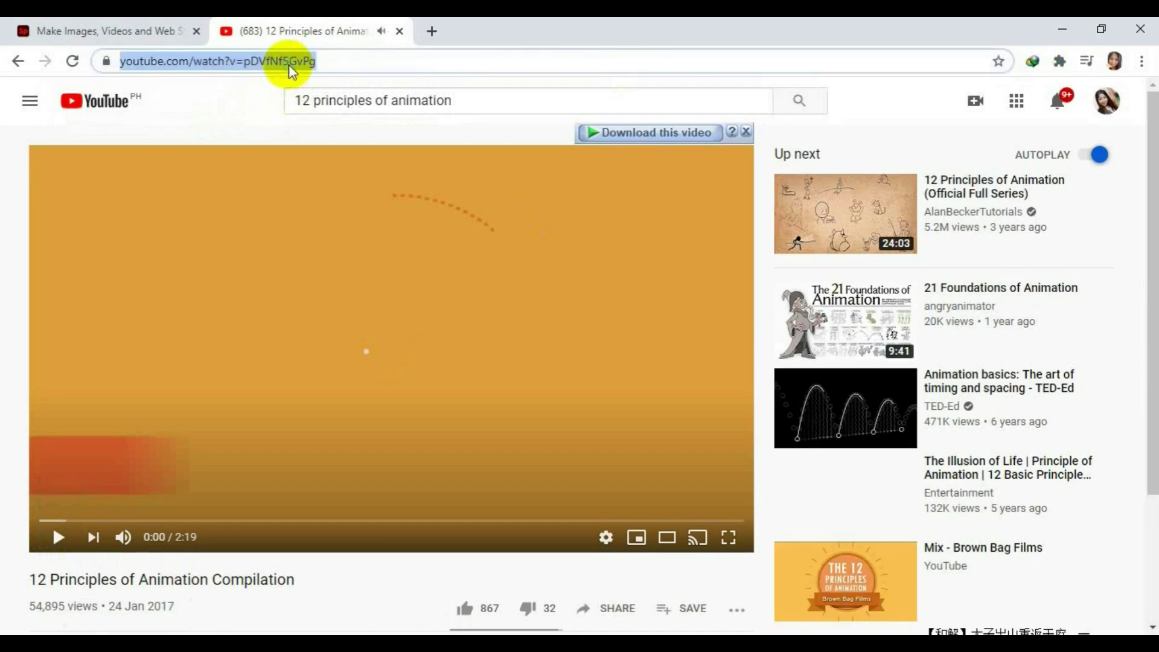
pyautogui.rightClick(290, 68)
pyautogui.click(326, 158)
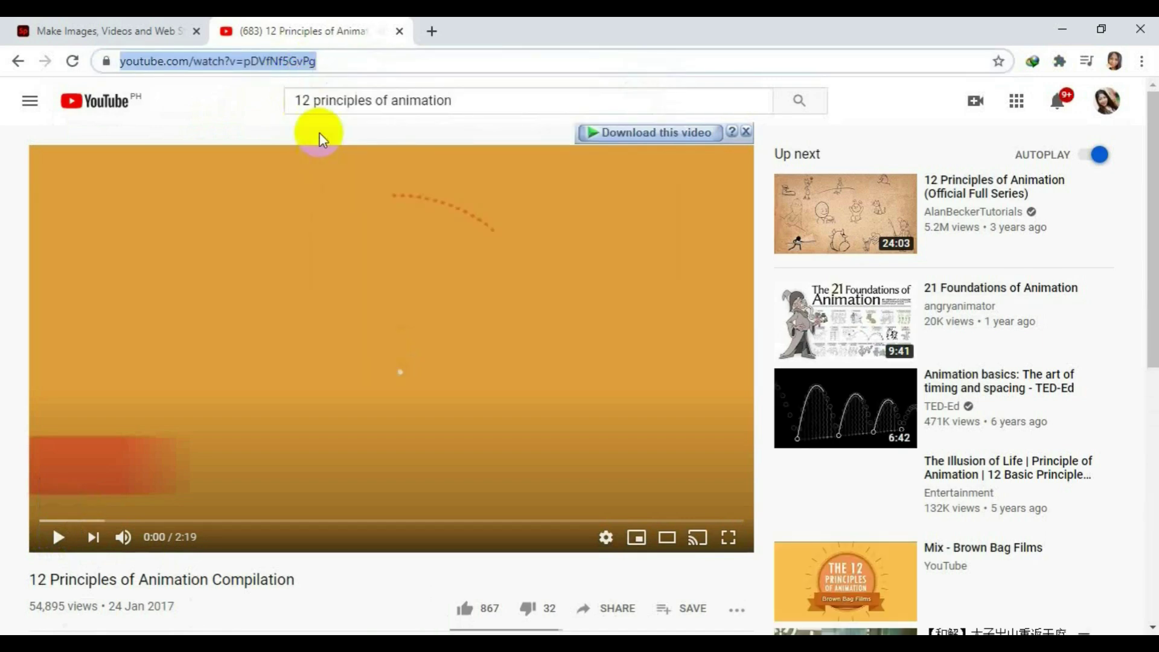
pyautogui.click(149, 24)
pyautogui.rightClick(235, 203)
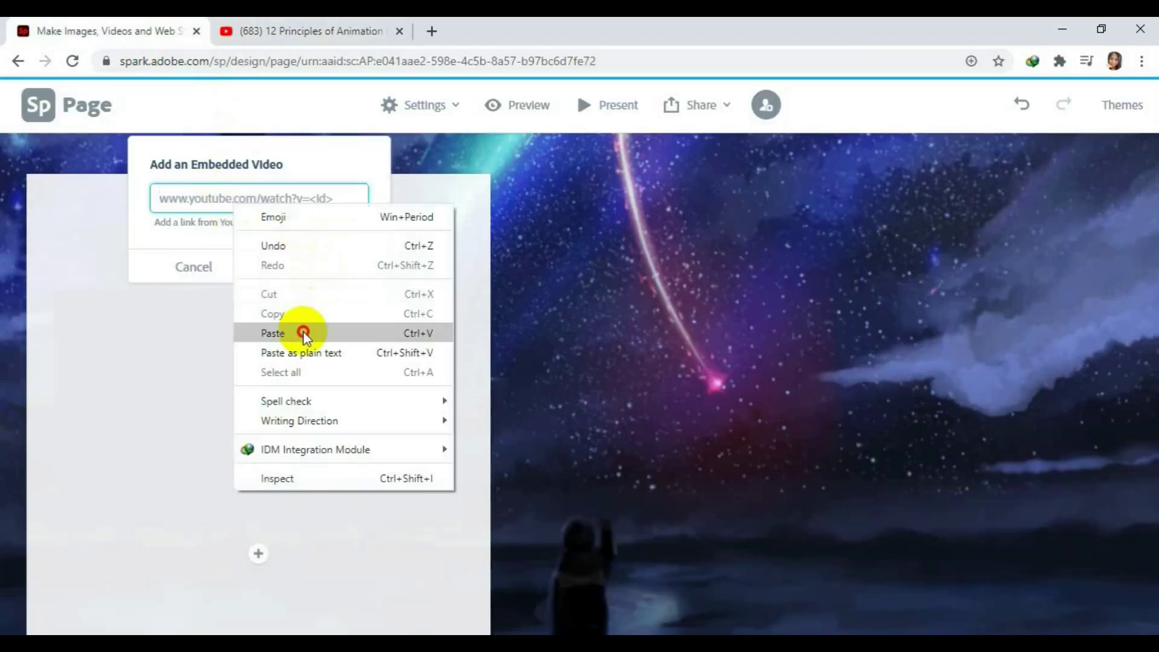
pyautogui.click(303, 333)
pyautogui.click(321, 266)
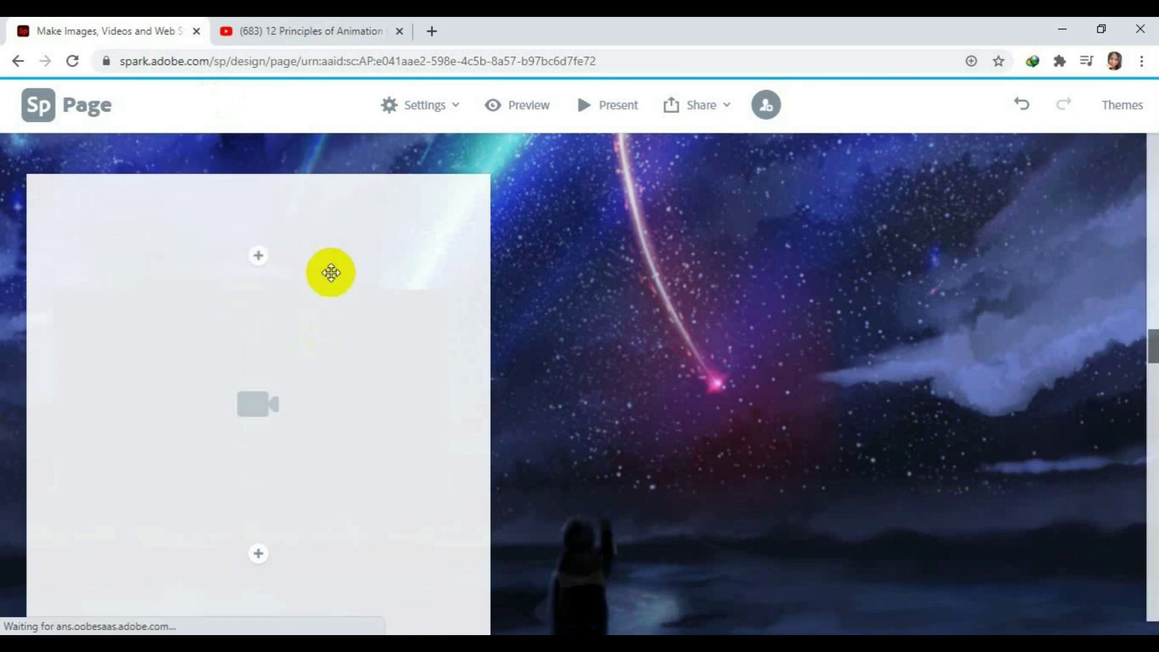
pyautogui.scroll(-2, 591, 411)
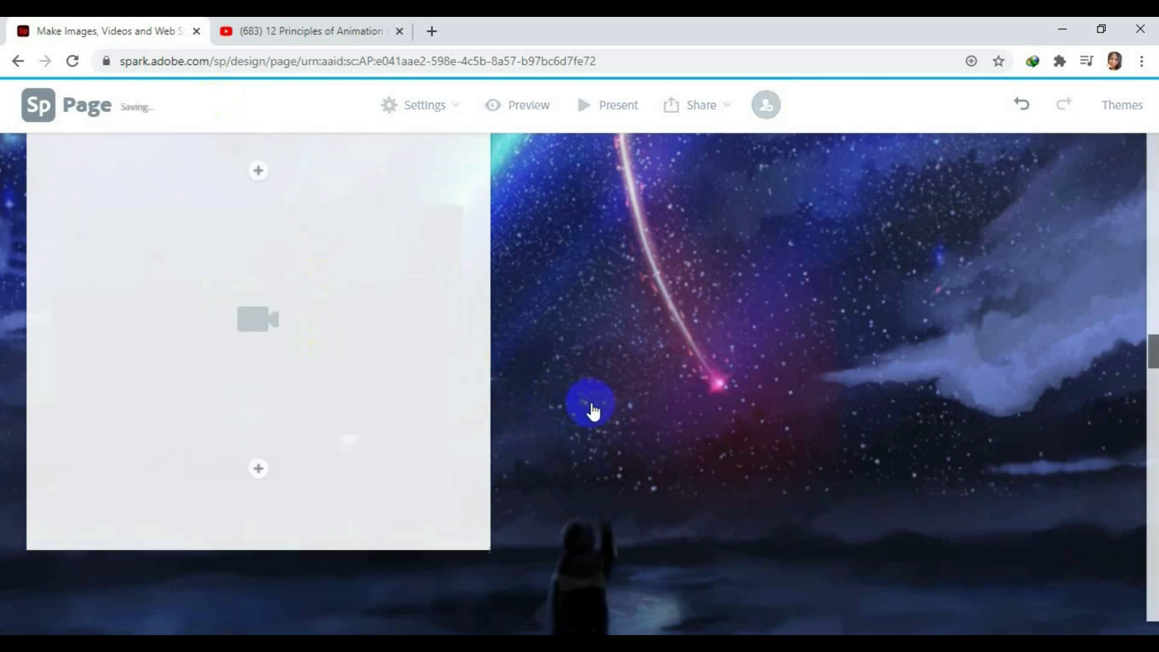
pyautogui.scroll(2, 333, 419)
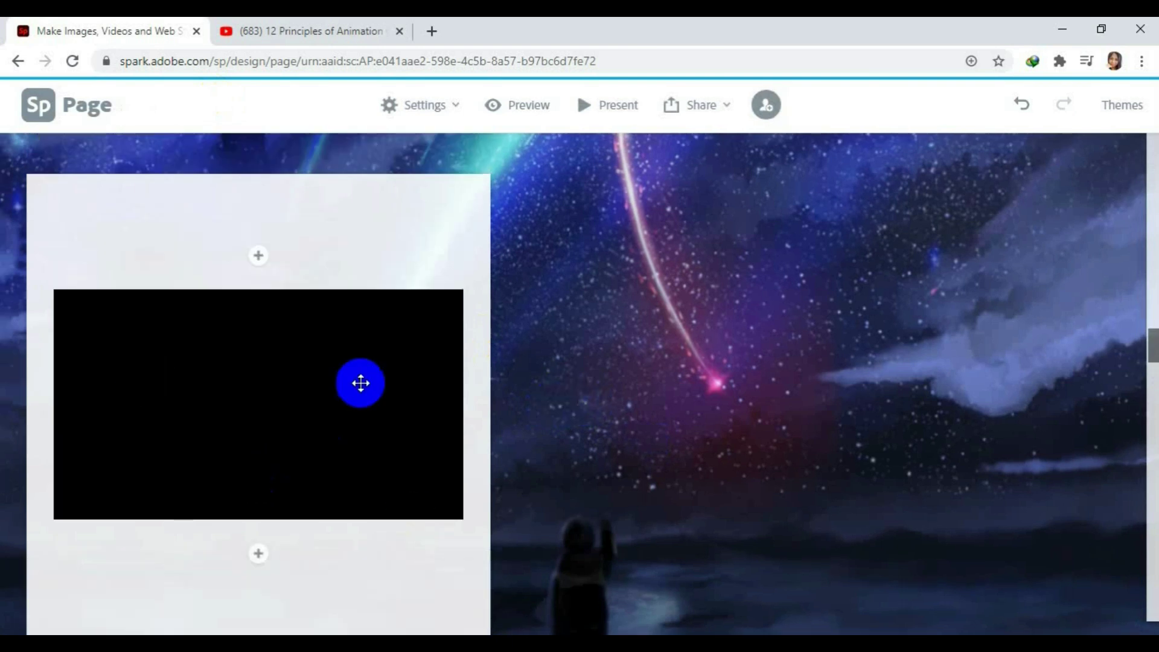
pyautogui.click(258, 254)
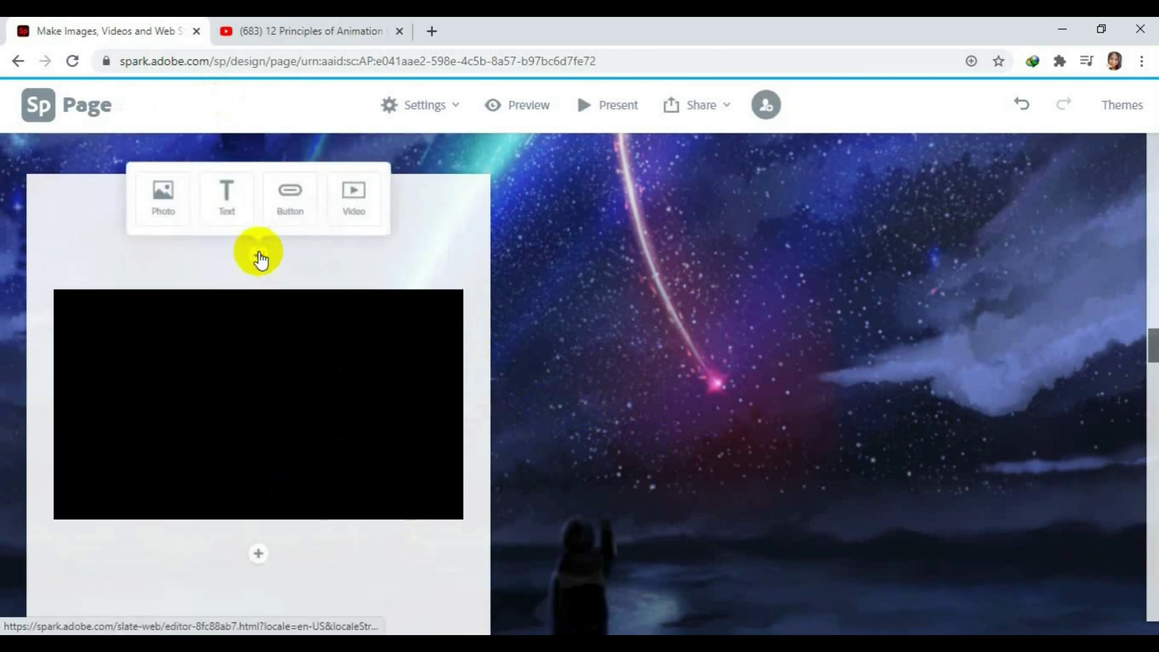
pyautogui.click(222, 216)
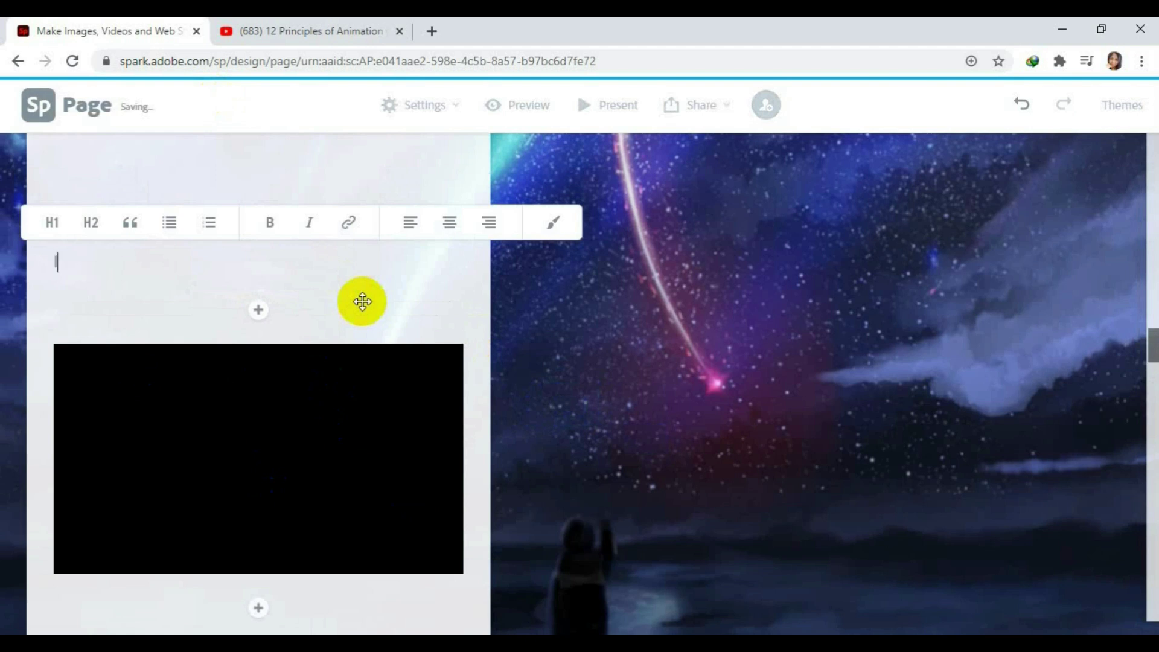
pyautogui.write('Introduction to 12')
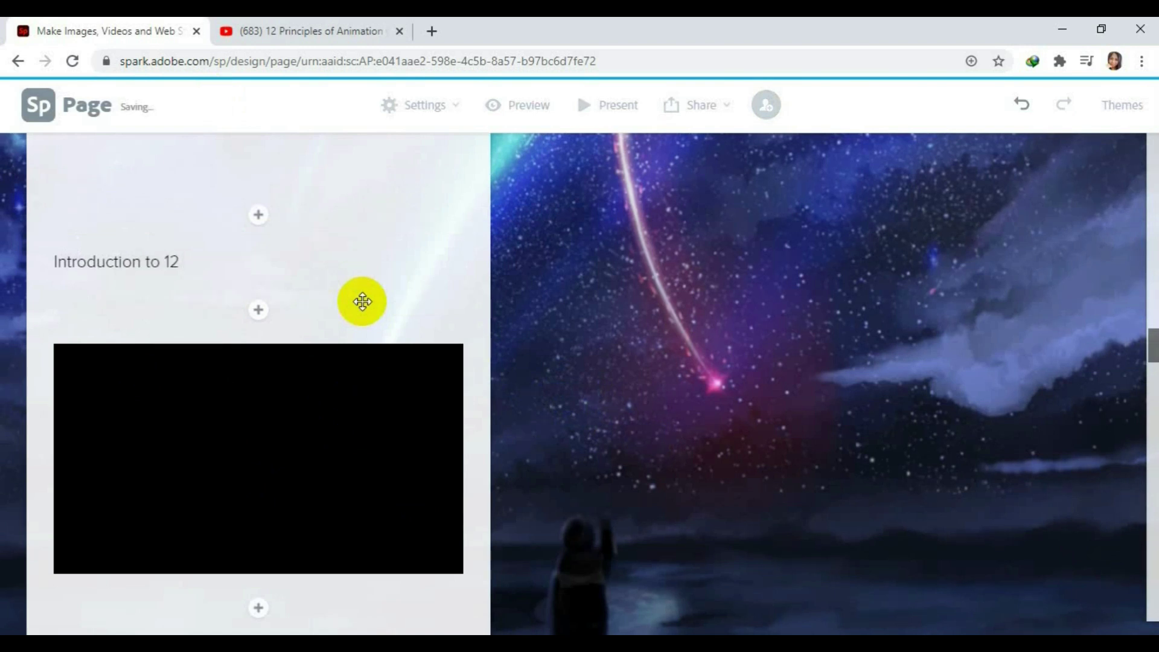
pyautogui.press('BackSpace')
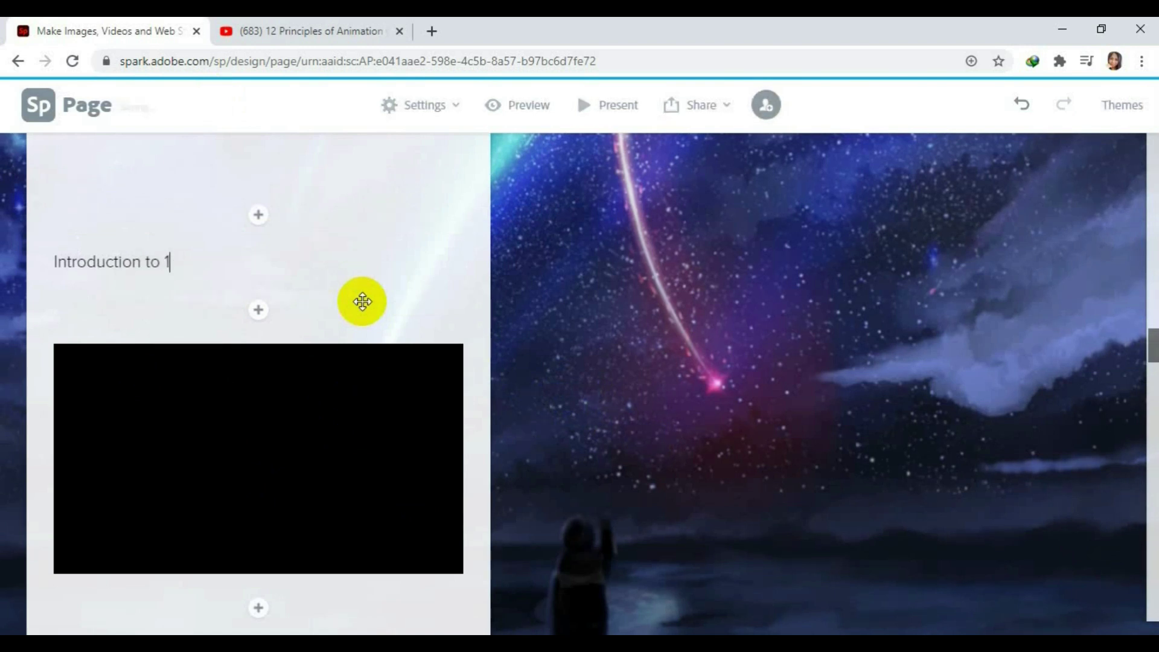
pyautogui.press('BackSpace')
pyautogui.write('Animation')
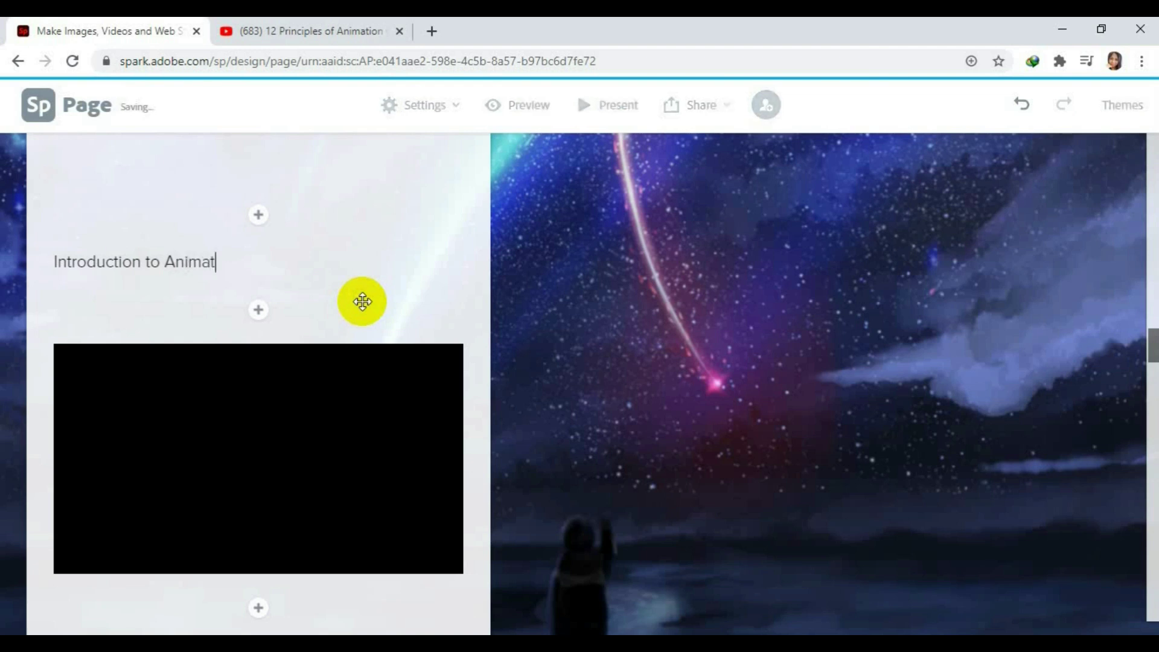
pyautogui.click(217, 262)
pyautogui.click(450, 228)
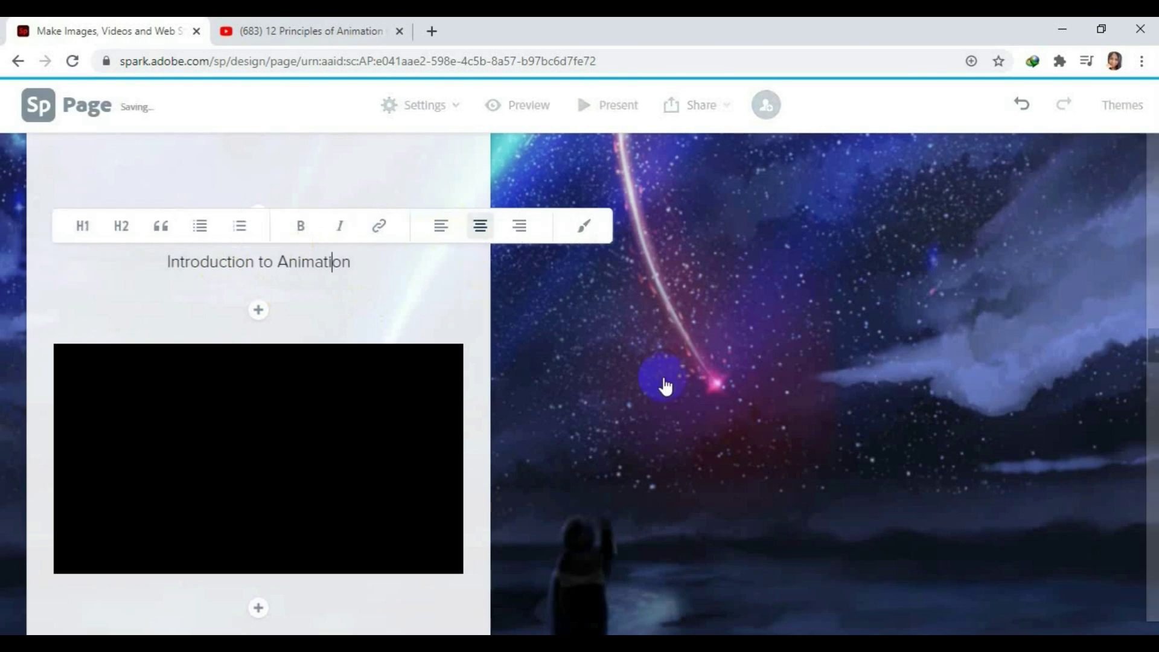
pyautogui.click(545, 376)
pyautogui.scroll(-4, 547, 377)
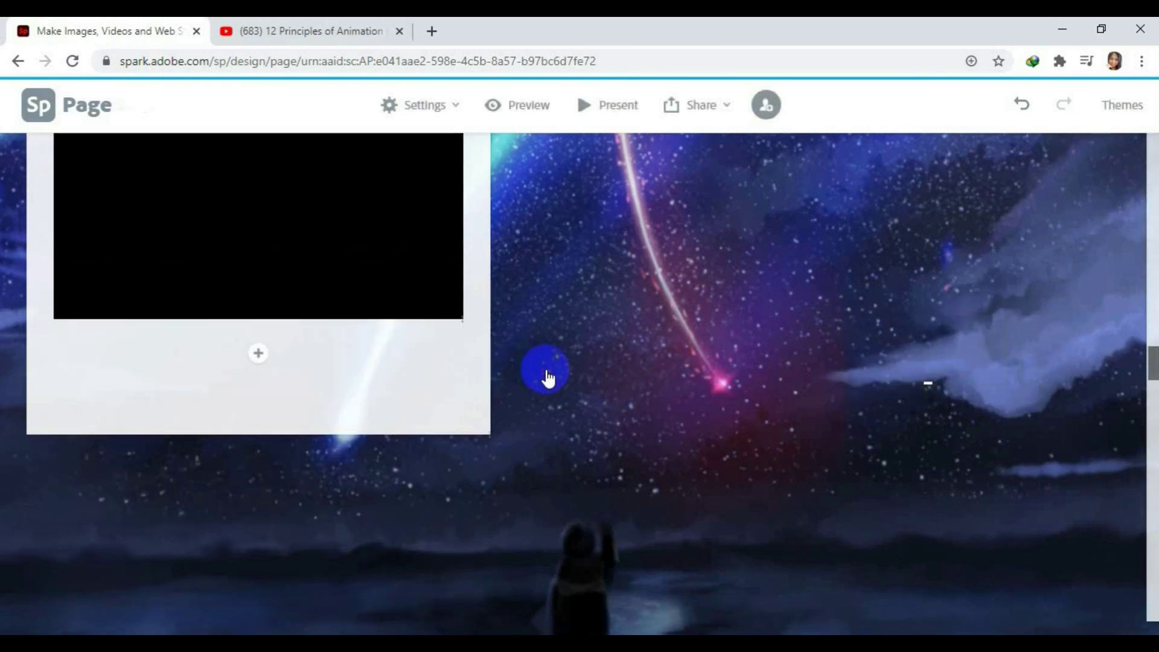
pyautogui.scroll(-5, 547, 377)
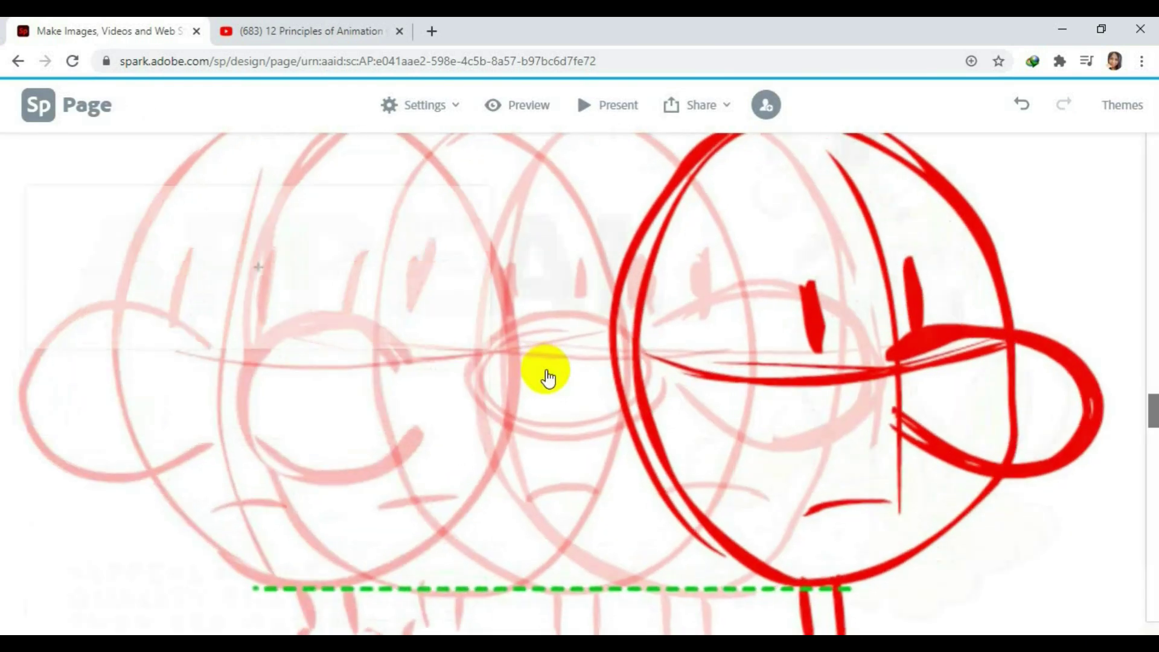
pyautogui.scroll(-5, 547, 377)
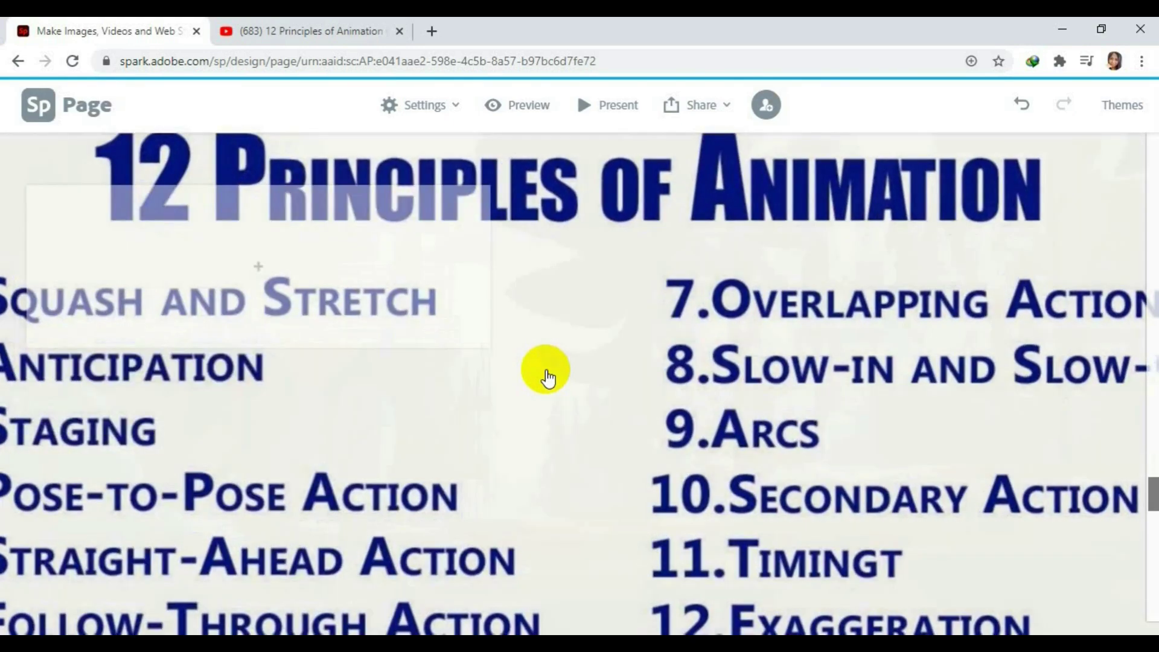
pyautogui.scroll(3, 547, 377)
# Upload the twelve-principles-of-animation image as a photo in the box over the red sketch background.
pyautogui.scroll(-4, 547, 377)
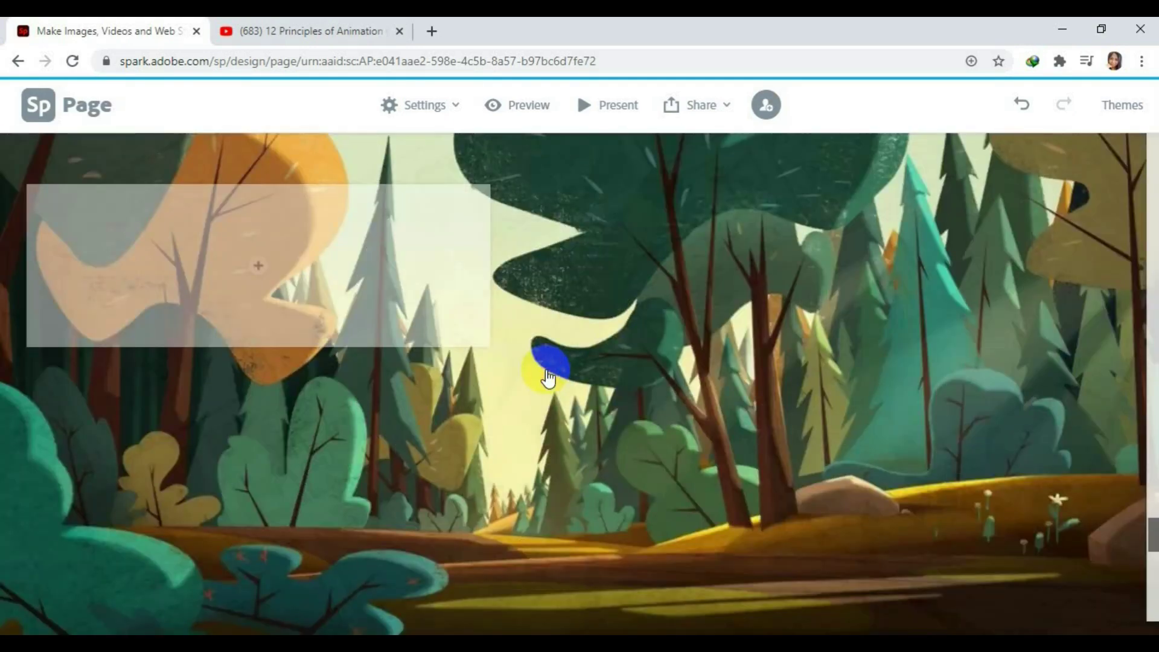
pyautogui.scroll(2, 546, 377)
pyautogui.scroll(5, 547, 377)
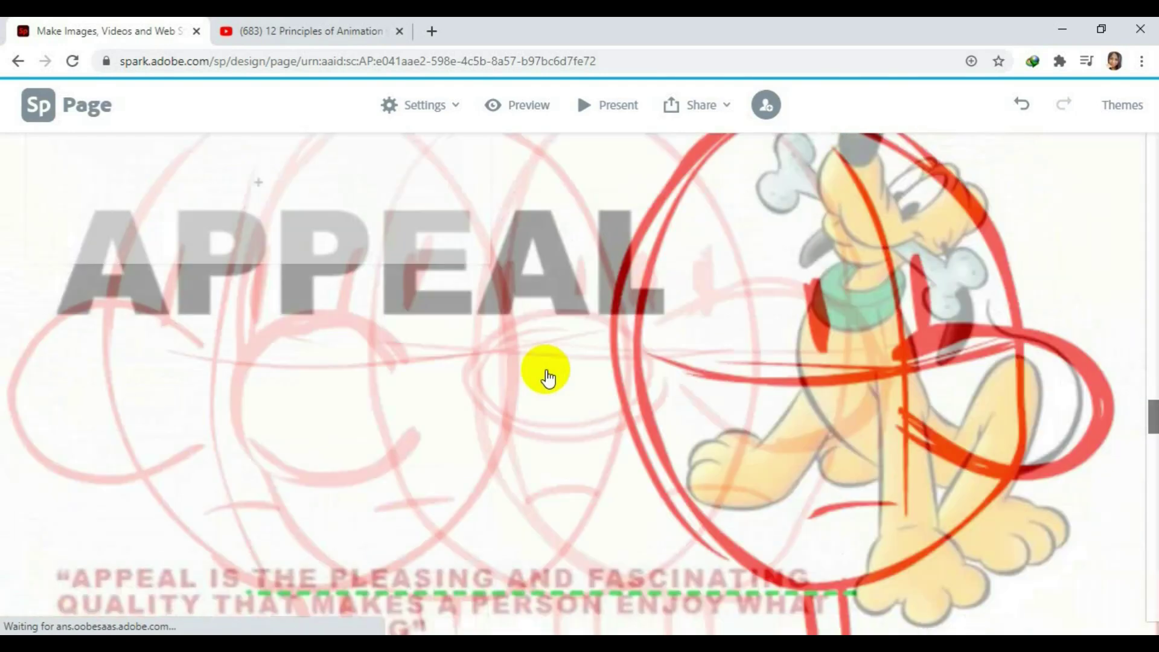
pyautogui.scroll(2, 548, 378)
pyautogui.scroll(-3, 548, 378)
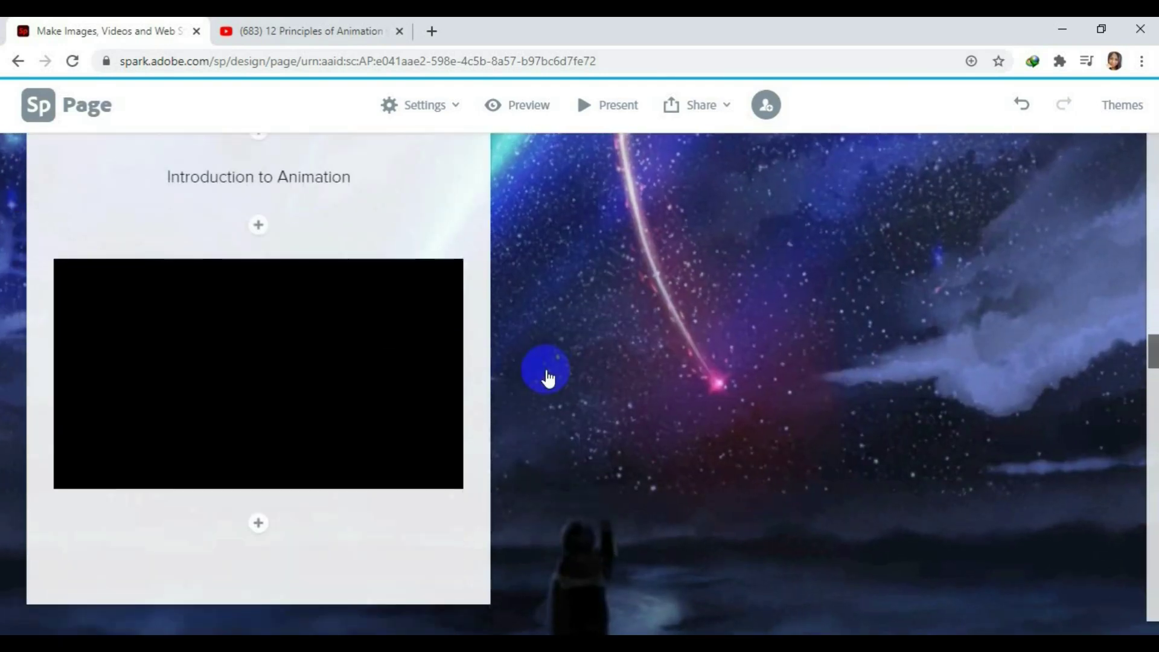
pyautogui.scroll(-8, 548, 378)
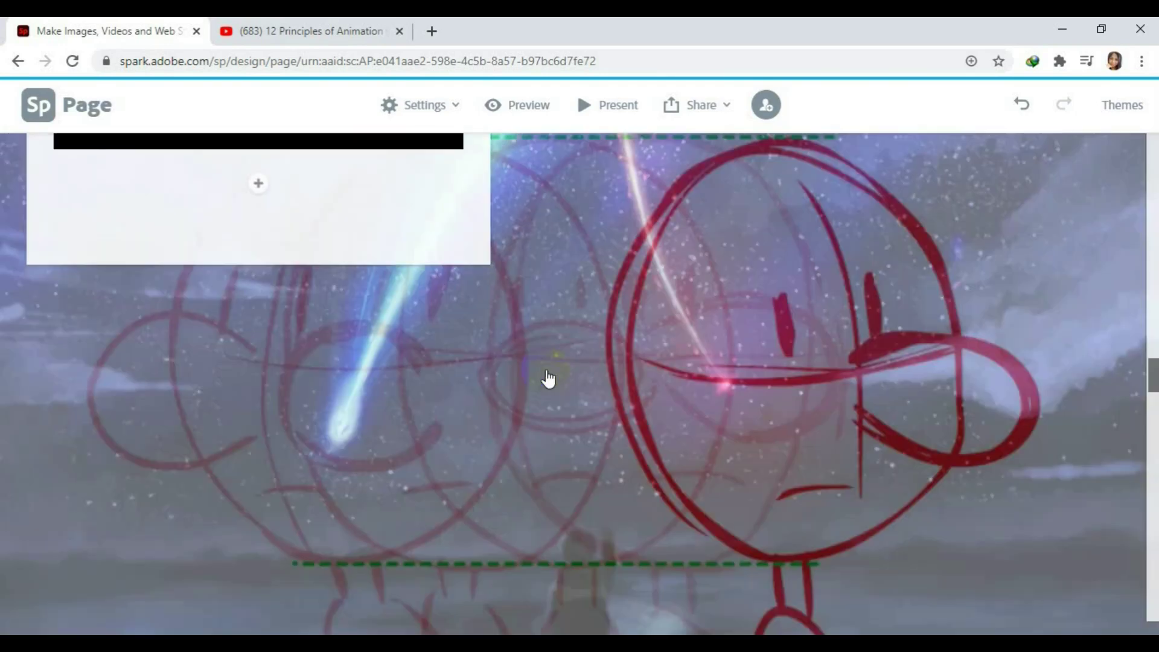
pyautogui.scroll(-4, 408, 390)
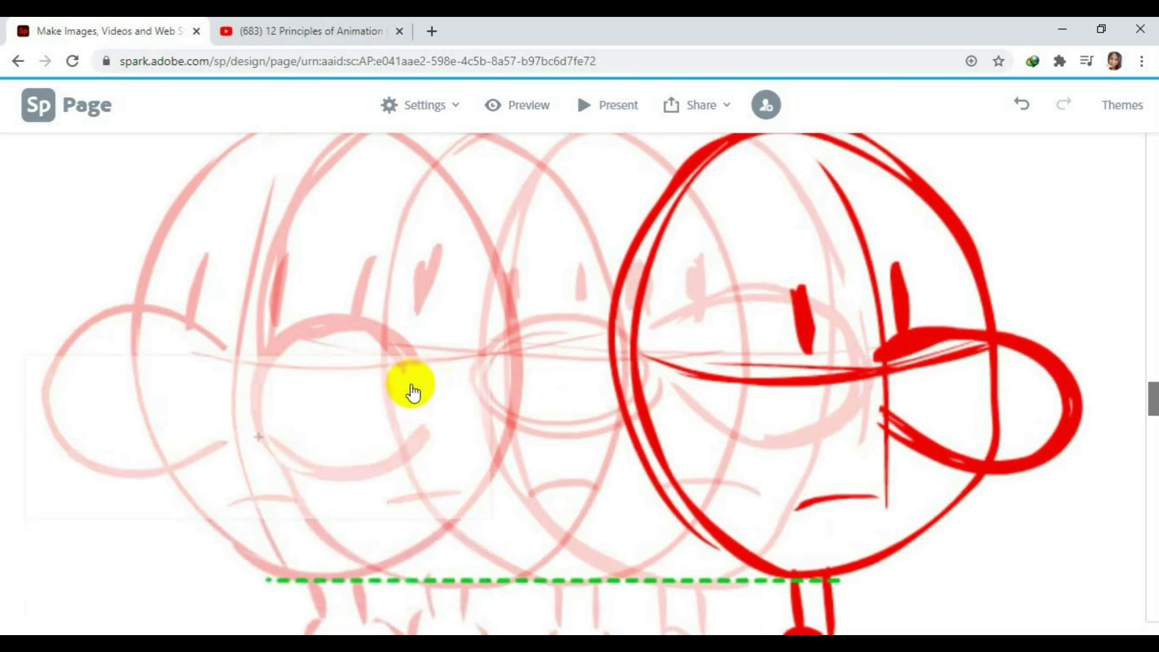
pyautogui.click(257, 353)
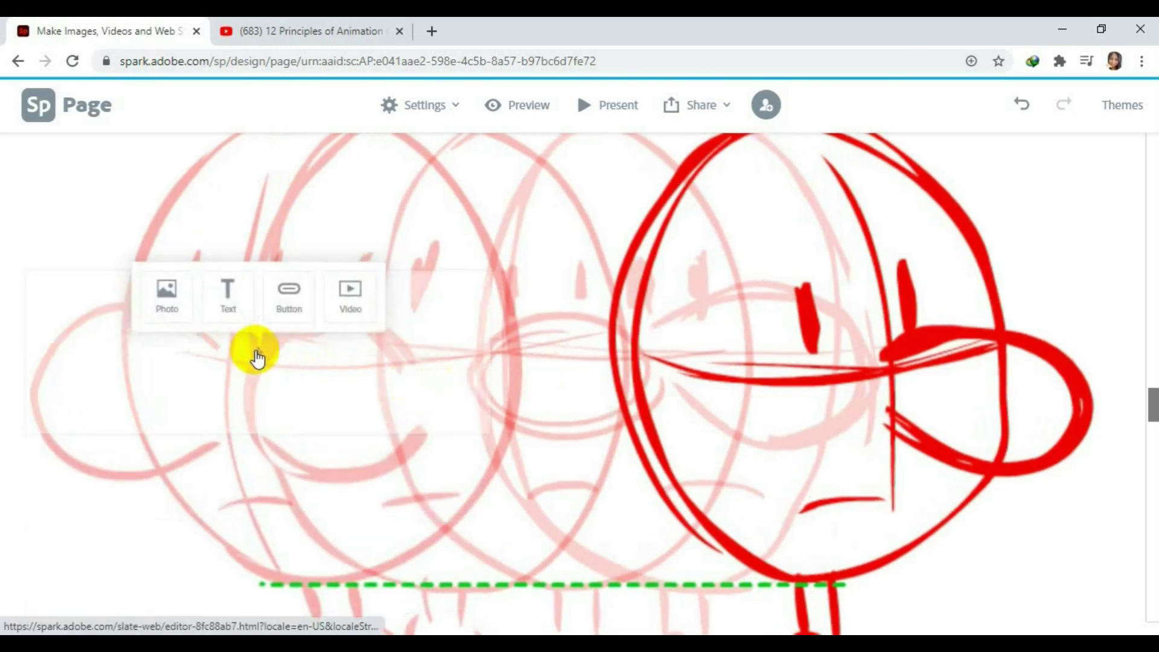
pyautogui.click(167, 308)
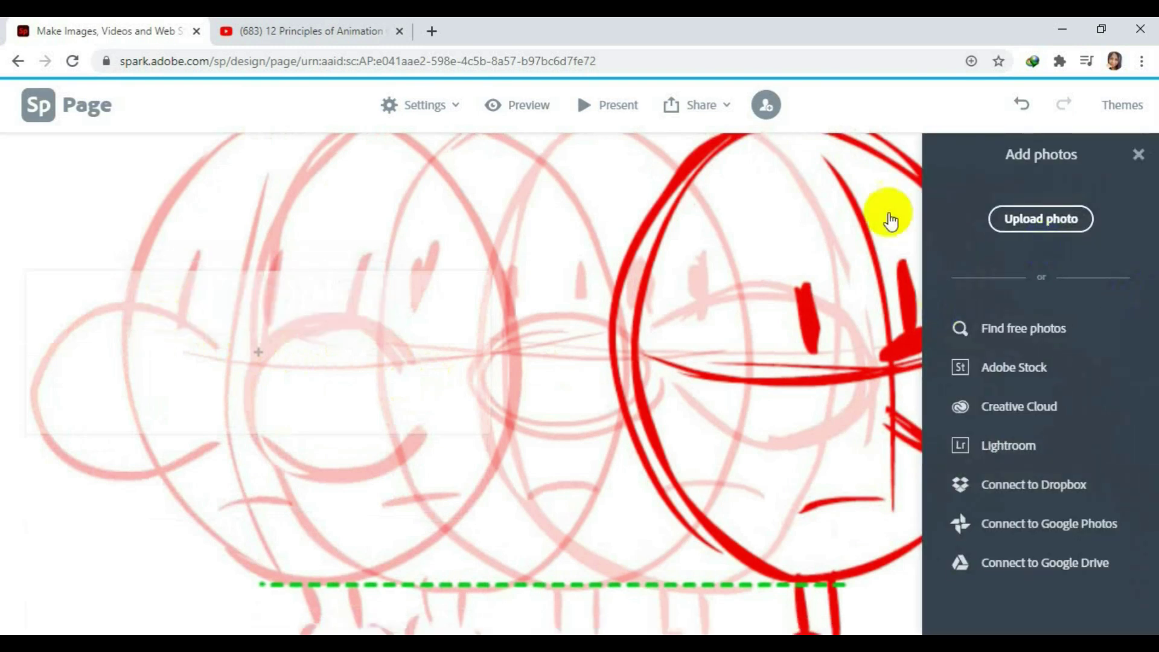
pyautogui.click(1042, 223)
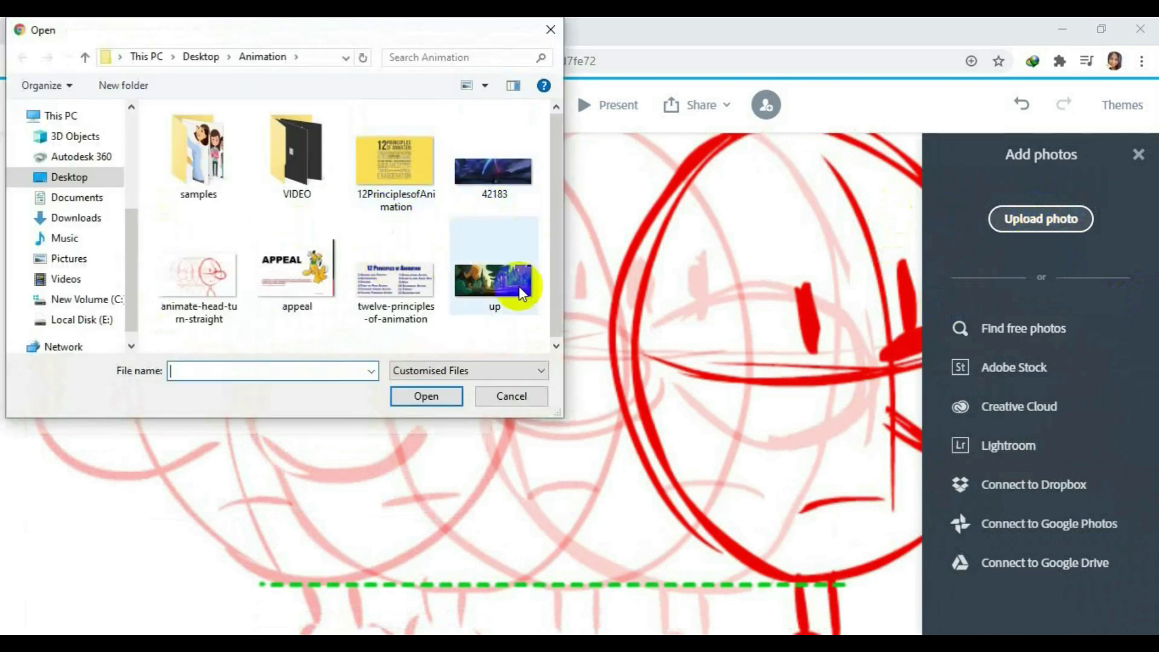
pyautogui.click(389, 261)
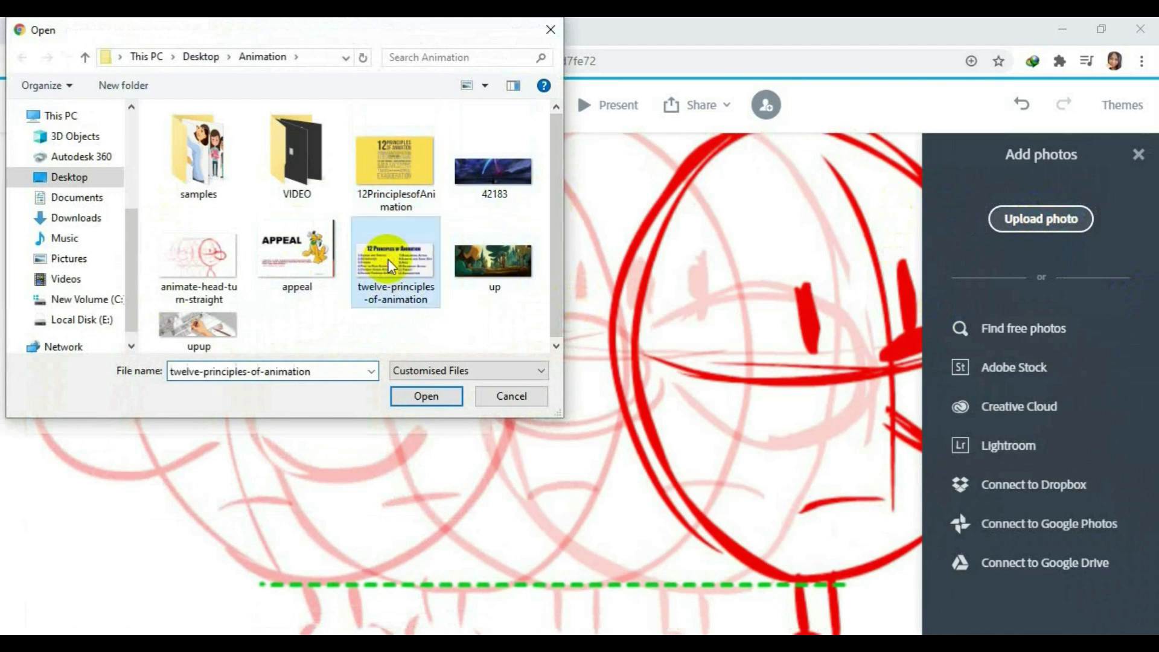
pyautogui.click(426, 397)
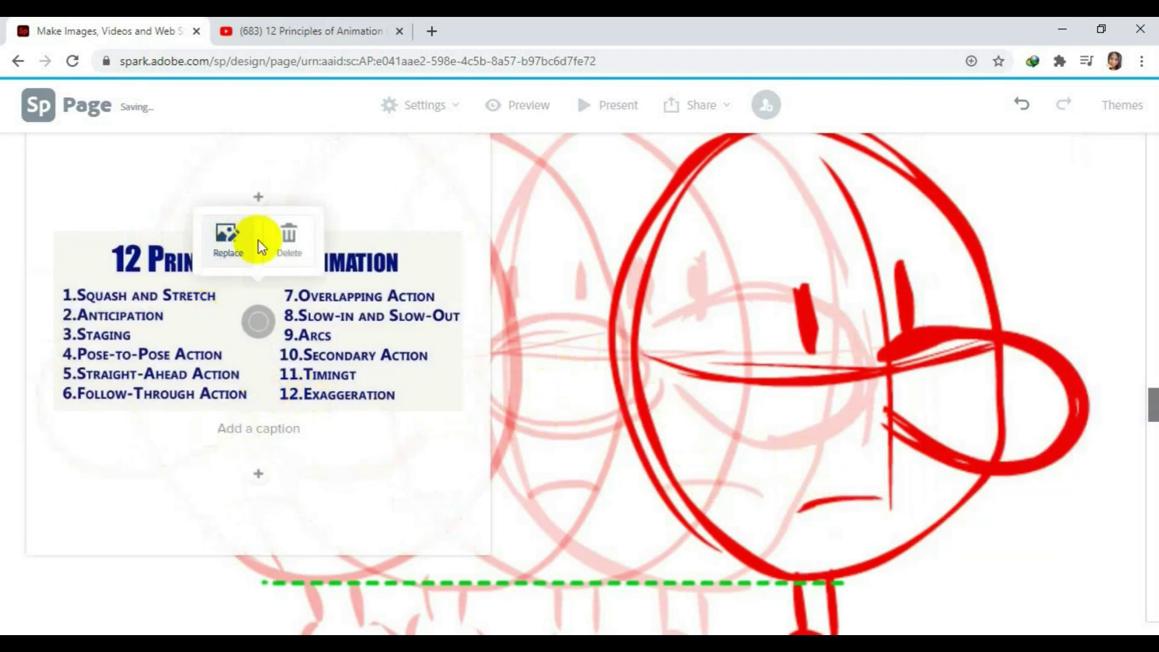
# Add a button labelled 'Appeal' to the APPEAL section card.
pyautogui.click(664, 415)
pyautogui.scroll(-3, 665, 415)
pyautogui.scroll(-5, 691, 392)
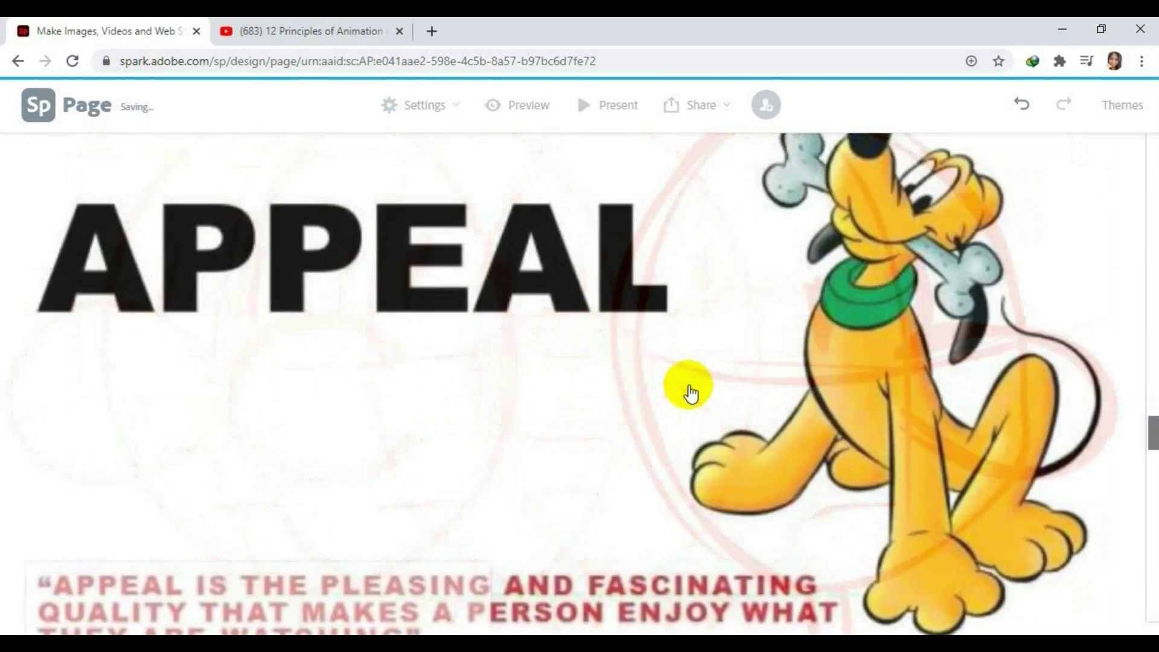
pyautogui.scroll(-2, 691, 393)
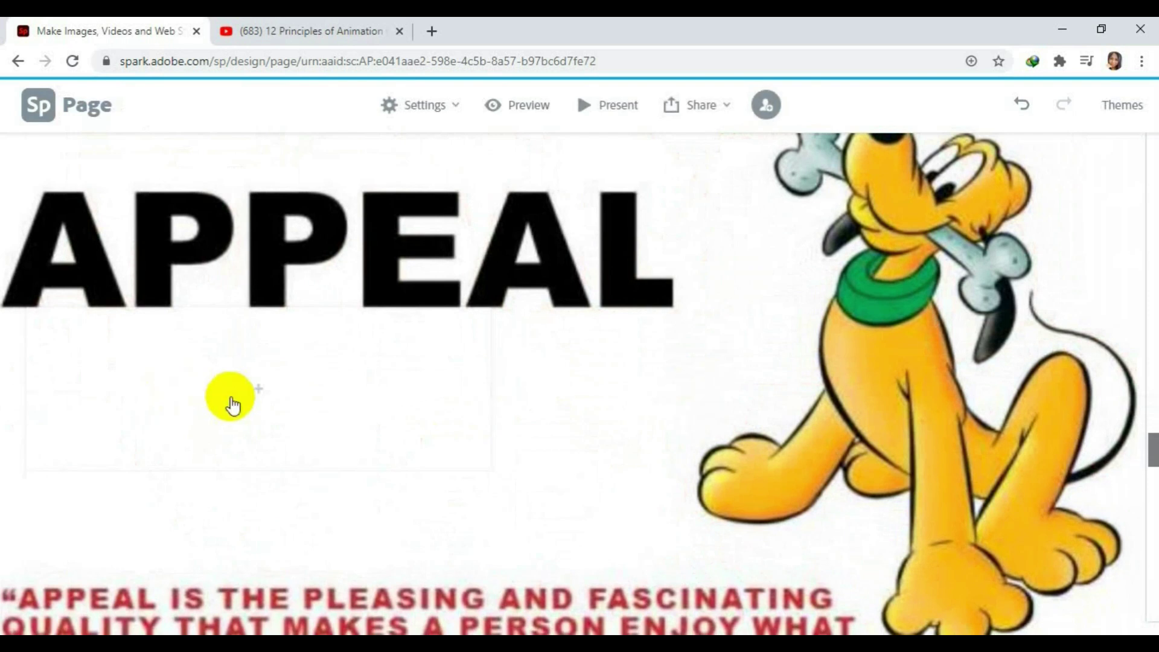
pyautogui.click(259, 393)
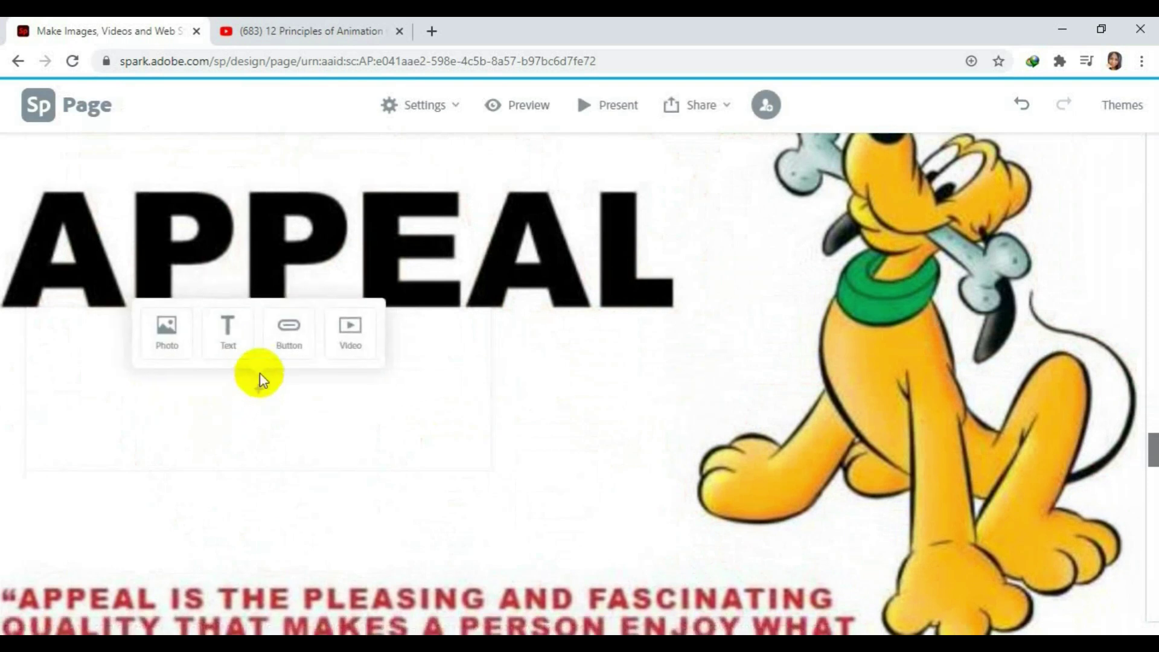
pyautogui.click(290, 335)
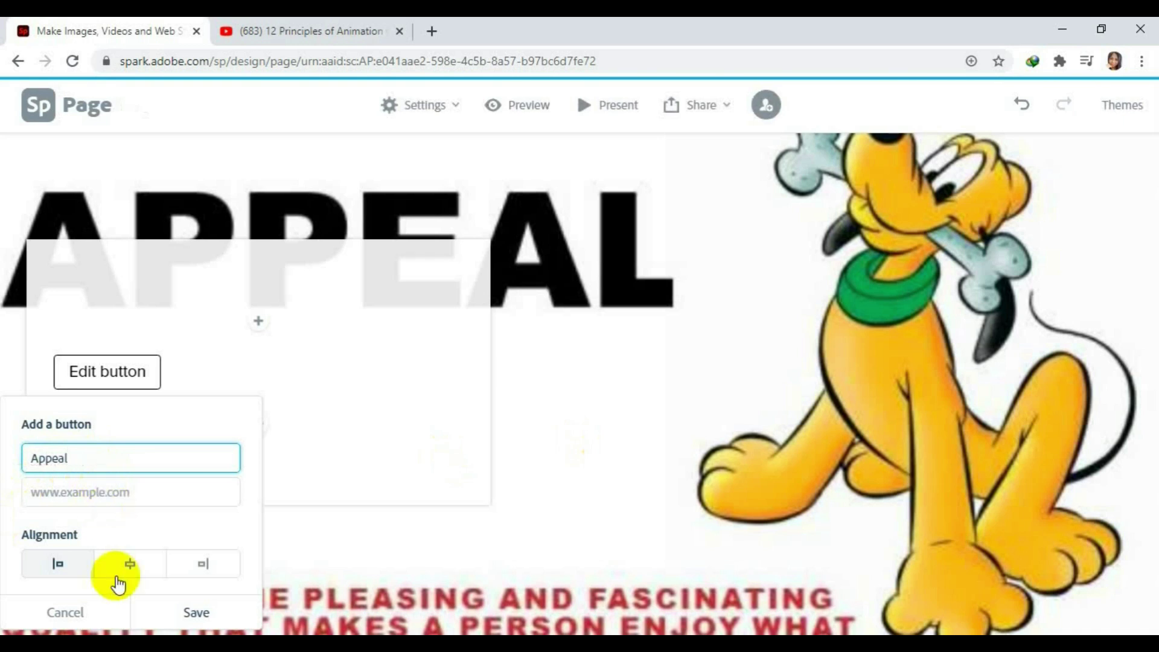
pyautogui.click(103, 488)
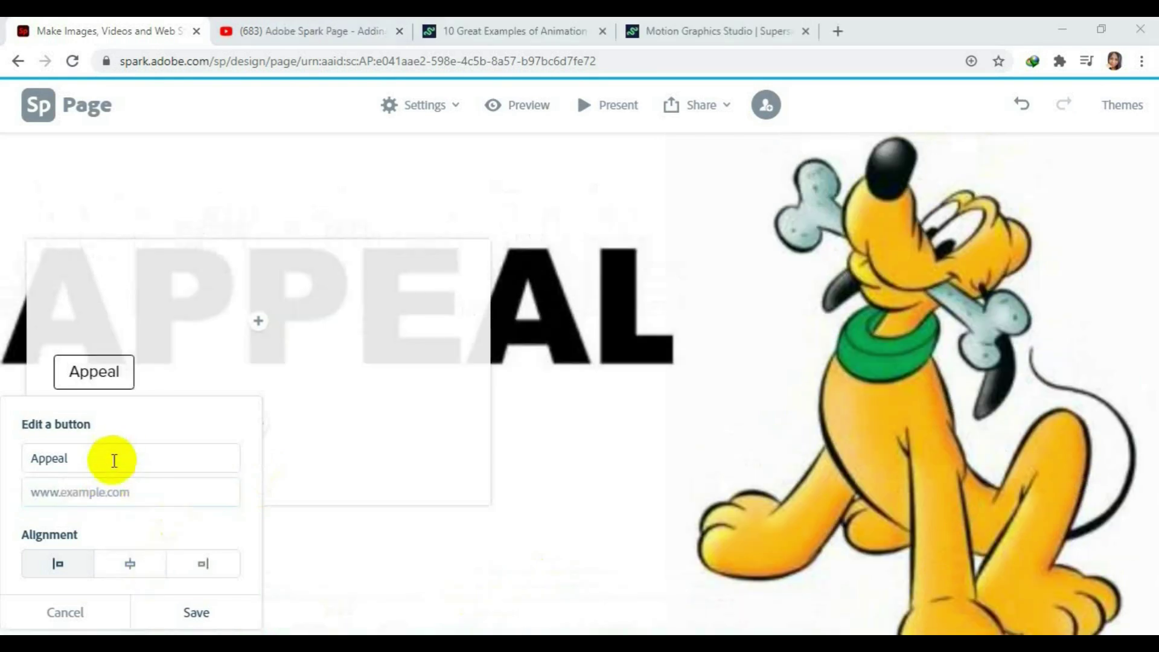
pyautogui.click(124, 468)
pyautogui.click(143, 492)
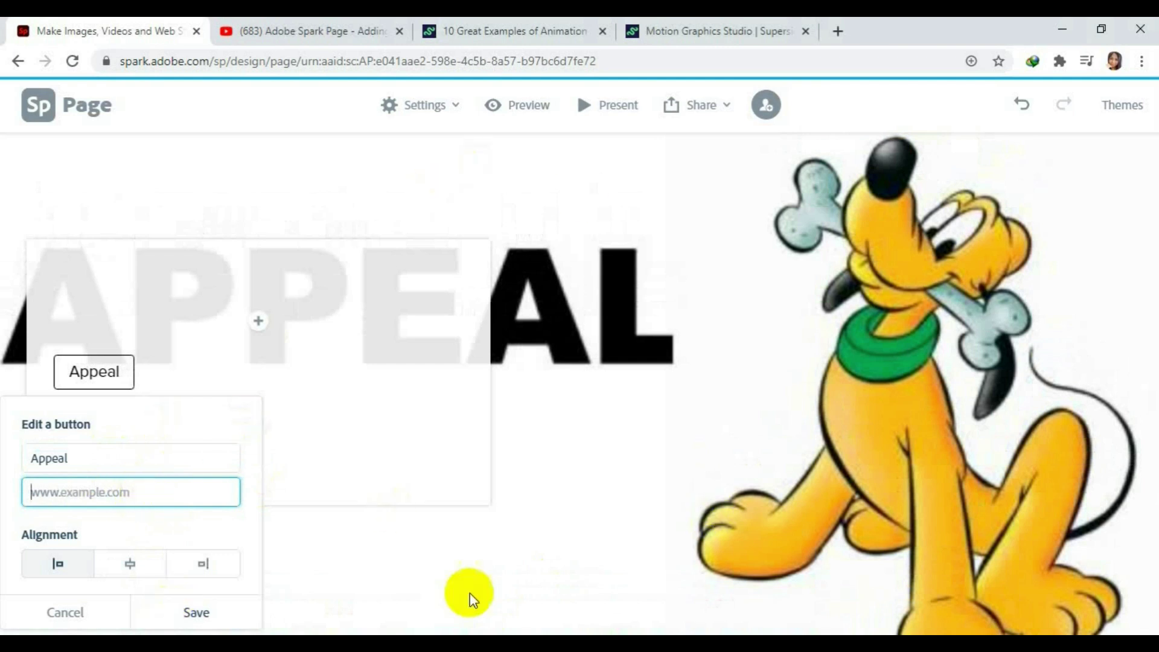
# Copy the Superside motion graphics studio page address for the button's link.
pyautogui.click(740, 24)
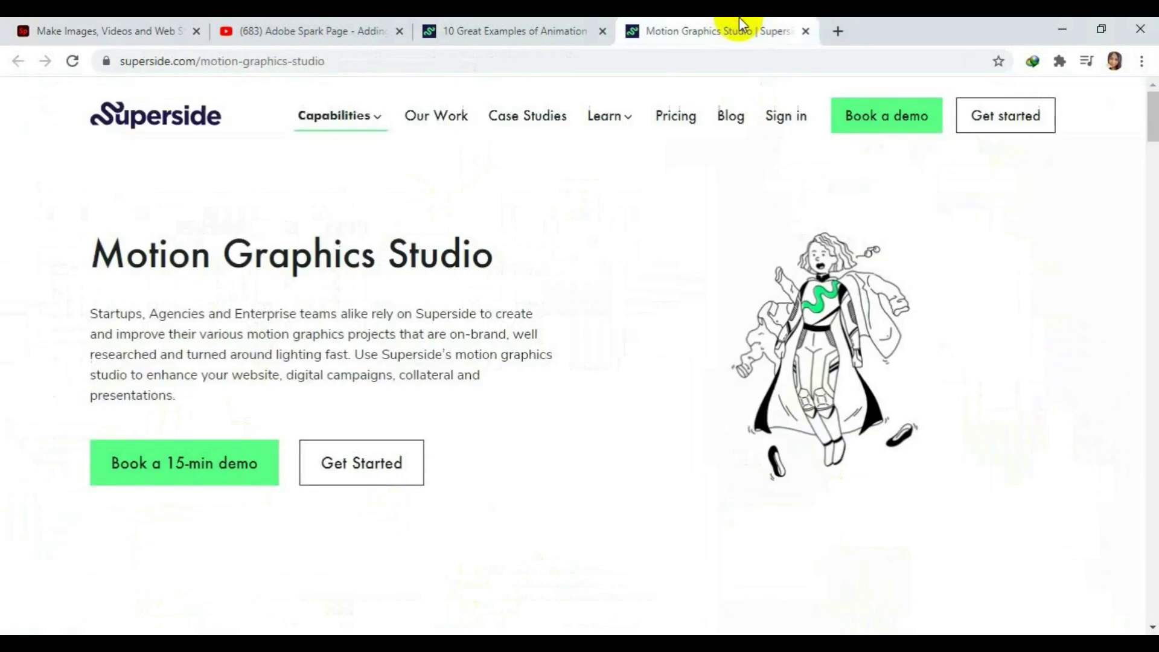
pyautogui.click(332, 63)
pyautogui.rightClick(205, 66)
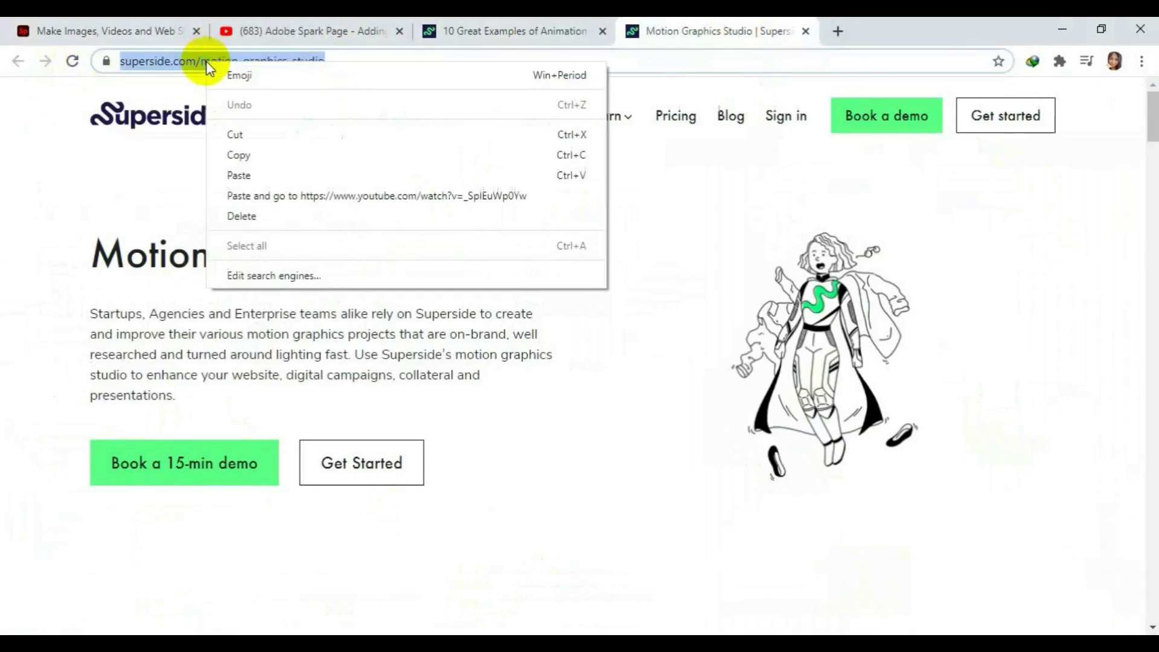
pyautogui.click(359, 155)
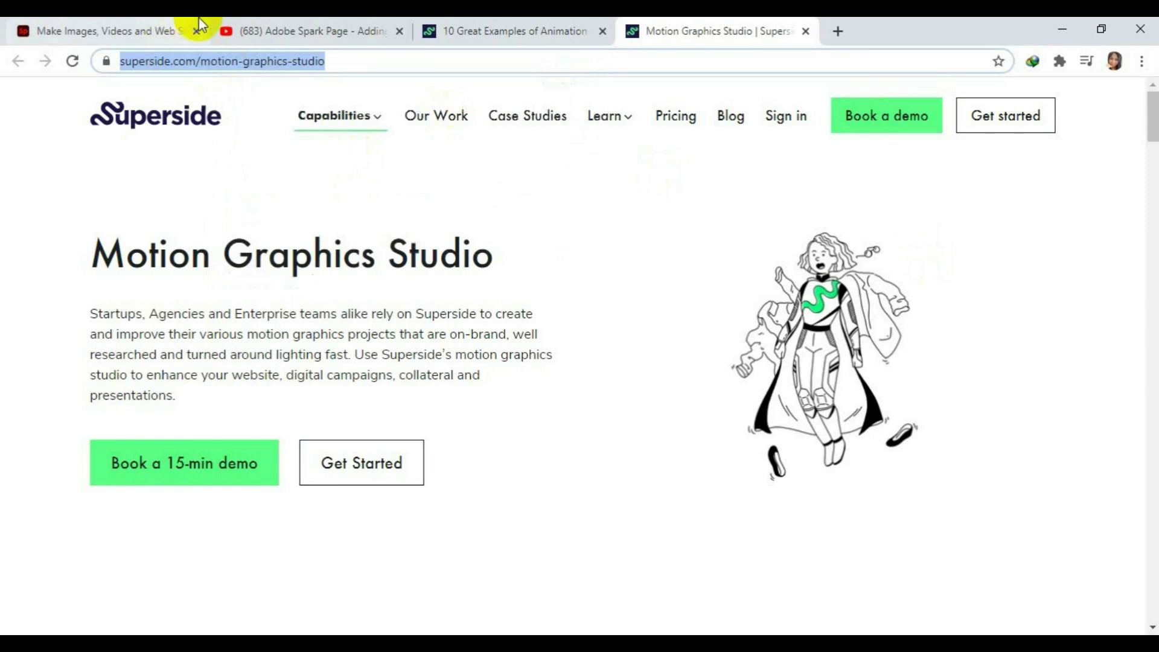
pyautogui.click(145, 29)
pyautogui.rightClick(104, 501)
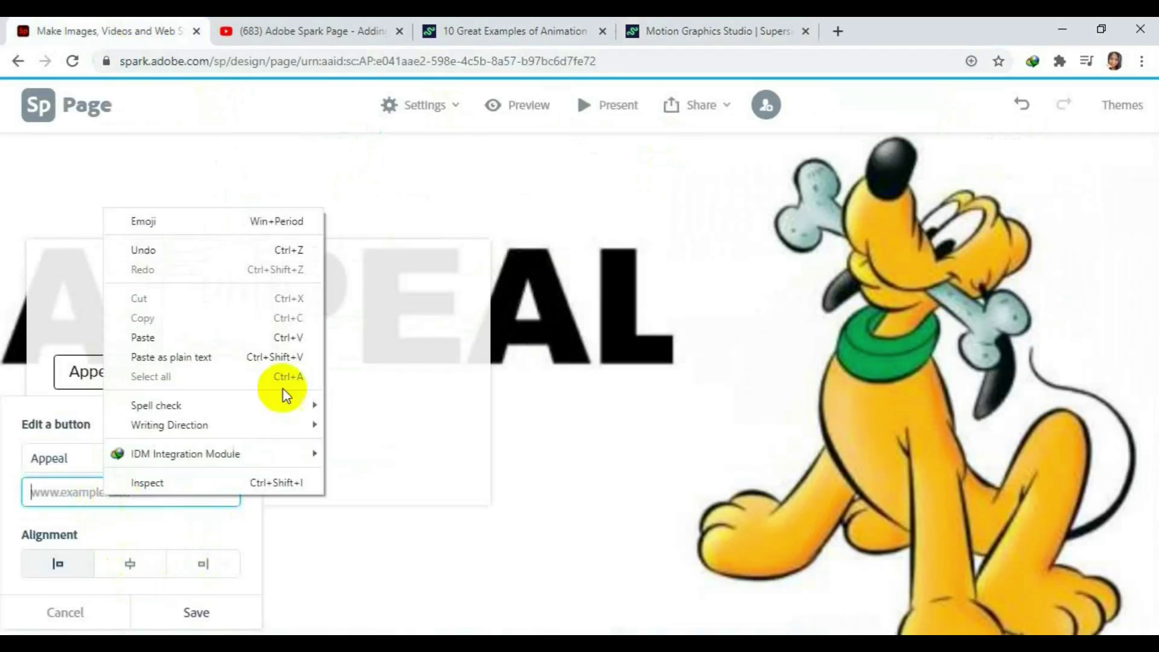
# Paste the Superside address as the Appeal button link, centre-align it, and save.
pyautogui.click(158, 338)
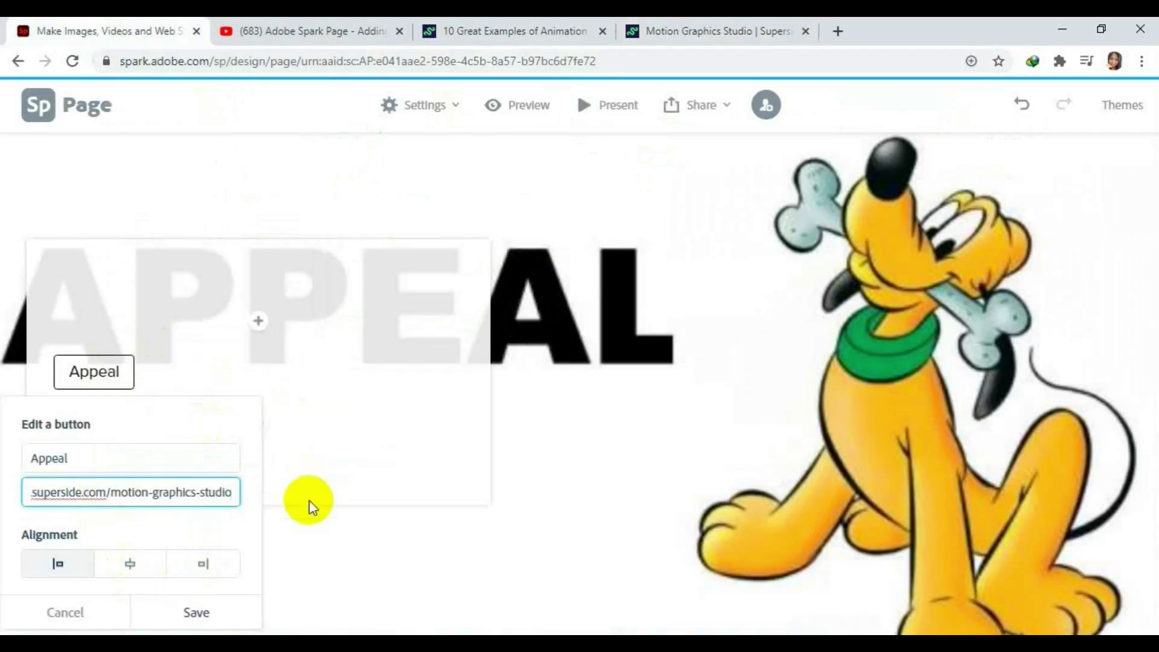
pyautogui.click(130, 564)
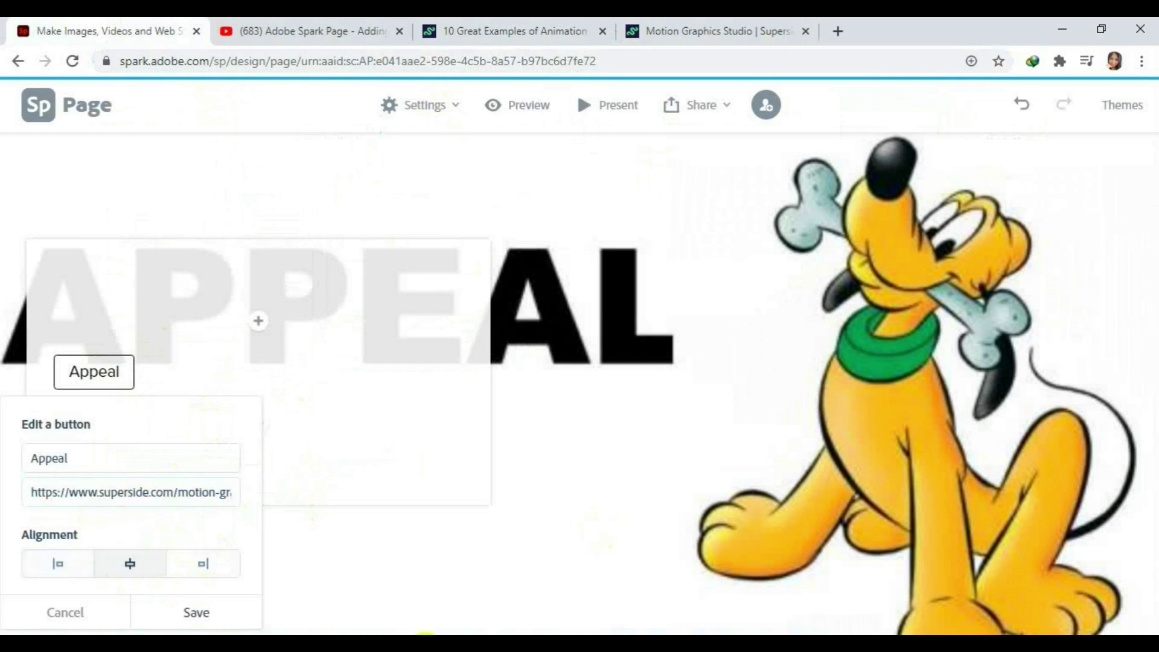
pyautogui.click(190, 612)
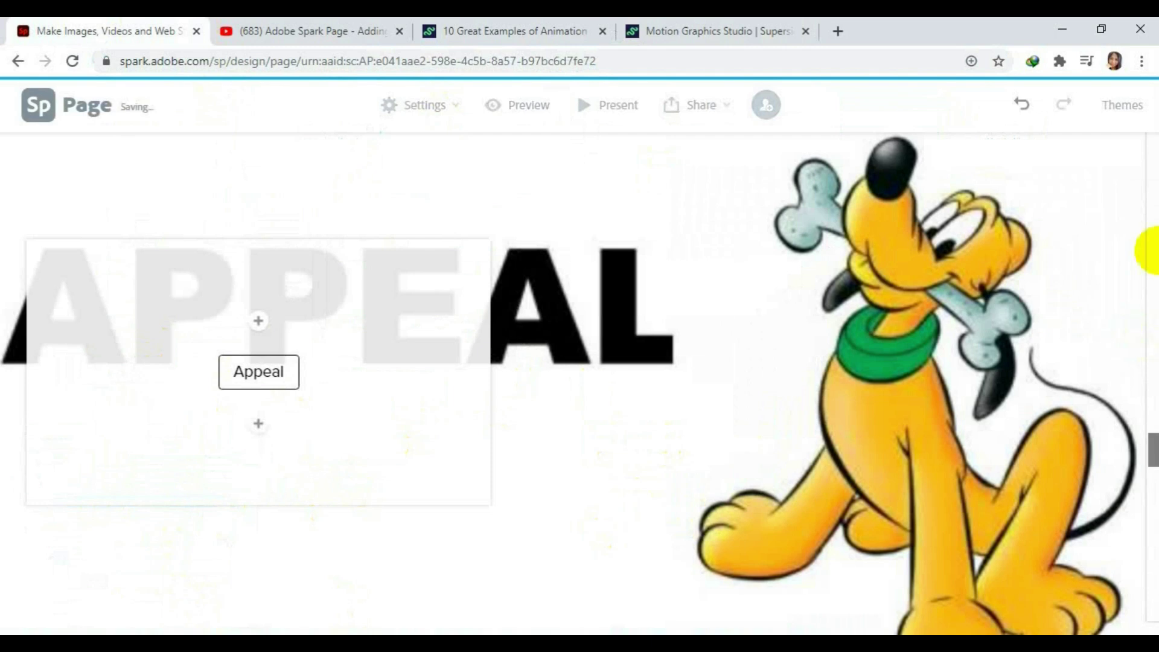
# Scroll through the page to review the saved Appeal button on the APPEAL card.
pyautogui.scroll(-1, 657, 459)
pyautogui.scroll(-2, 656, 459)
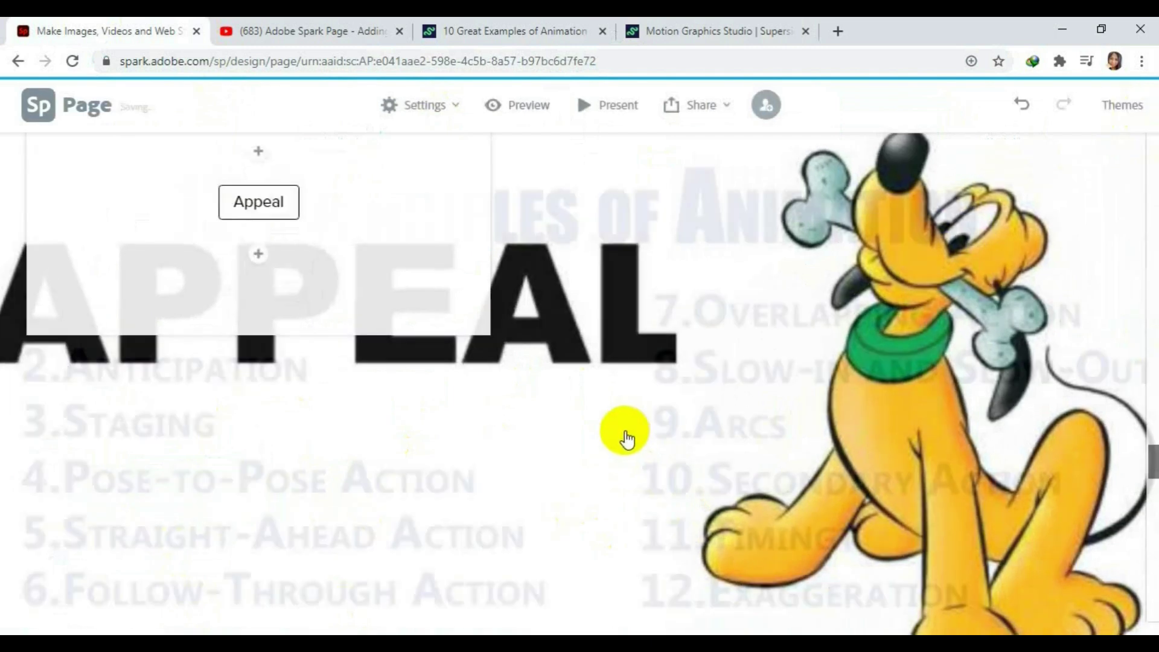
pyautogui.scroll(-2, 628, 440)
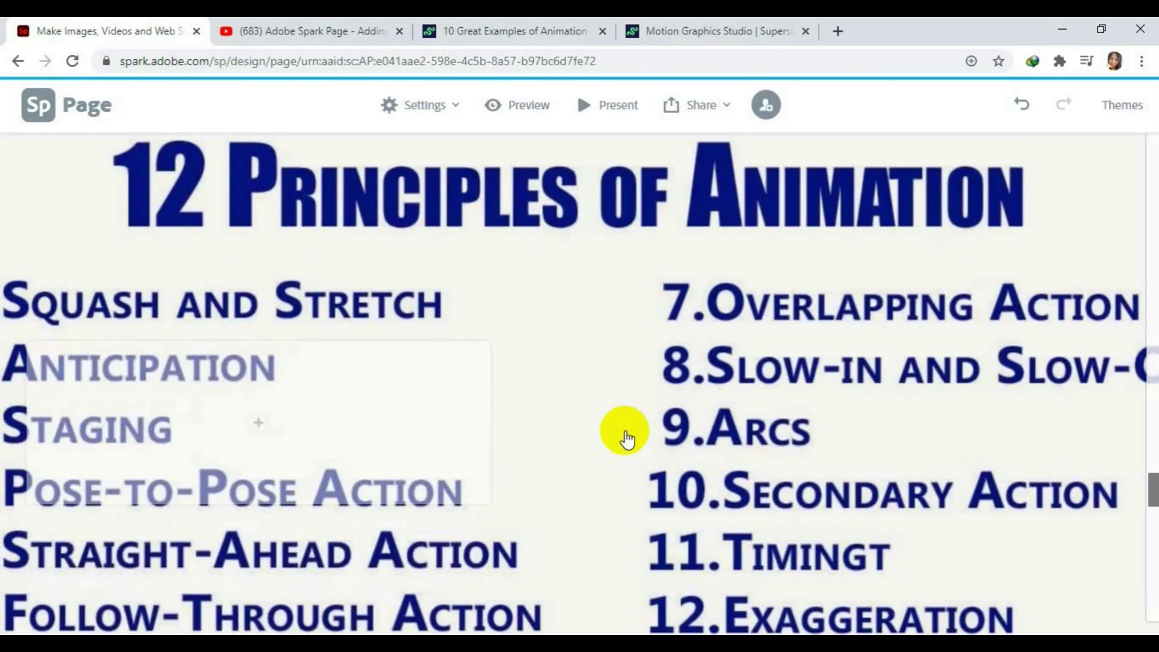
pyautogui.click(254, 425)
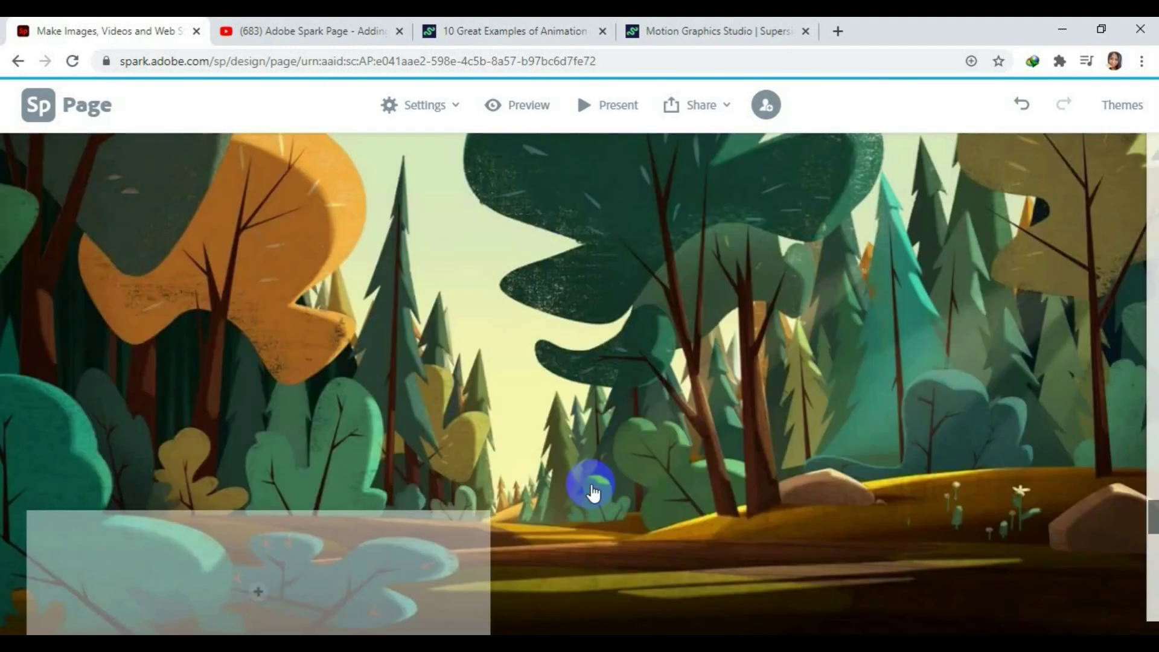
pyautogui.scroll(10, 591, 492)
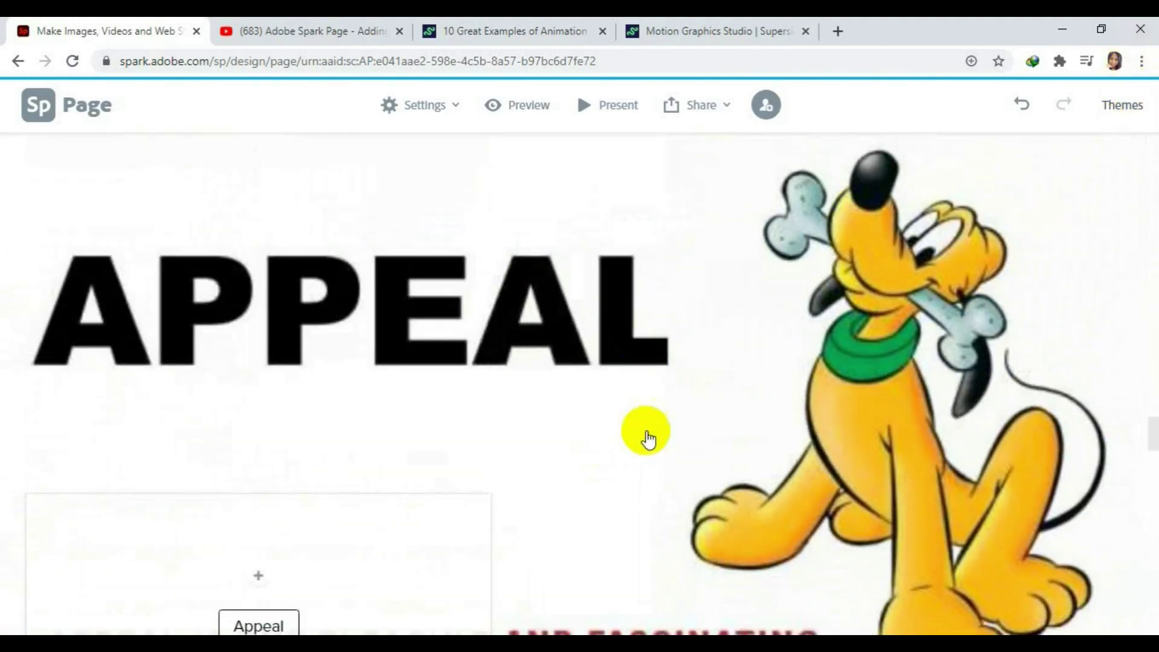
pyautogui.scroll(10, 649, 425)
pyautogui.scroll(3, 655, 419)
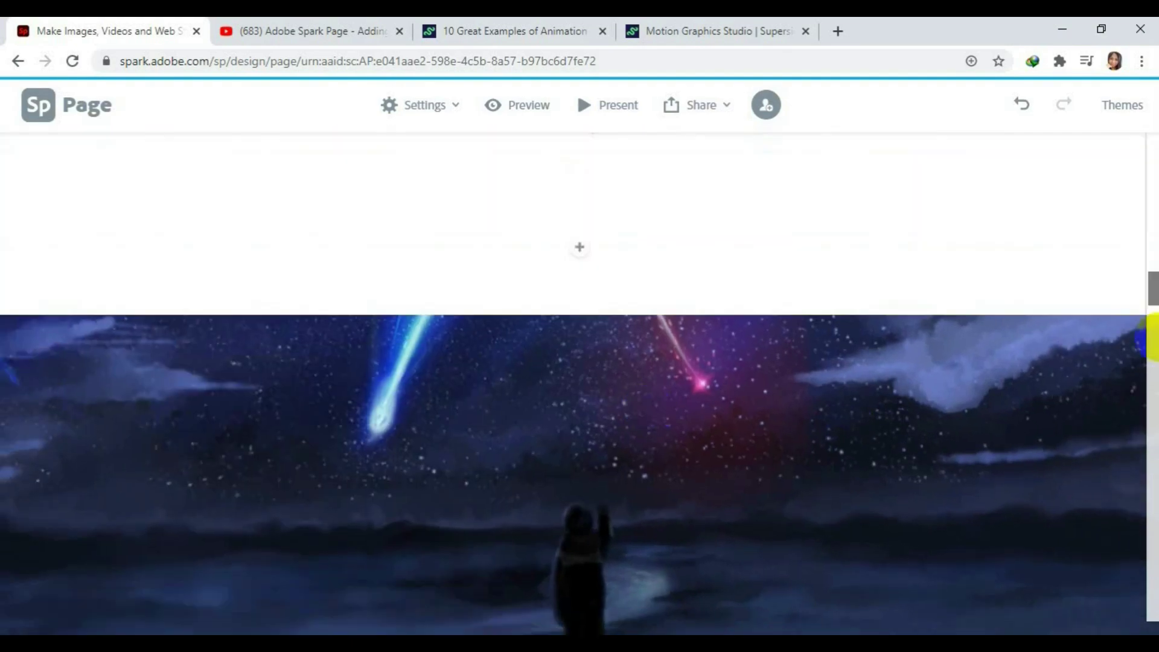
pyautogui.scroll(6, 1144, 253)
# Insert a split-layout block below the storyboard image and select its empty half.
pyautogui.moveTo(1150, 259); pyautogui.dragTo(1149, 628)
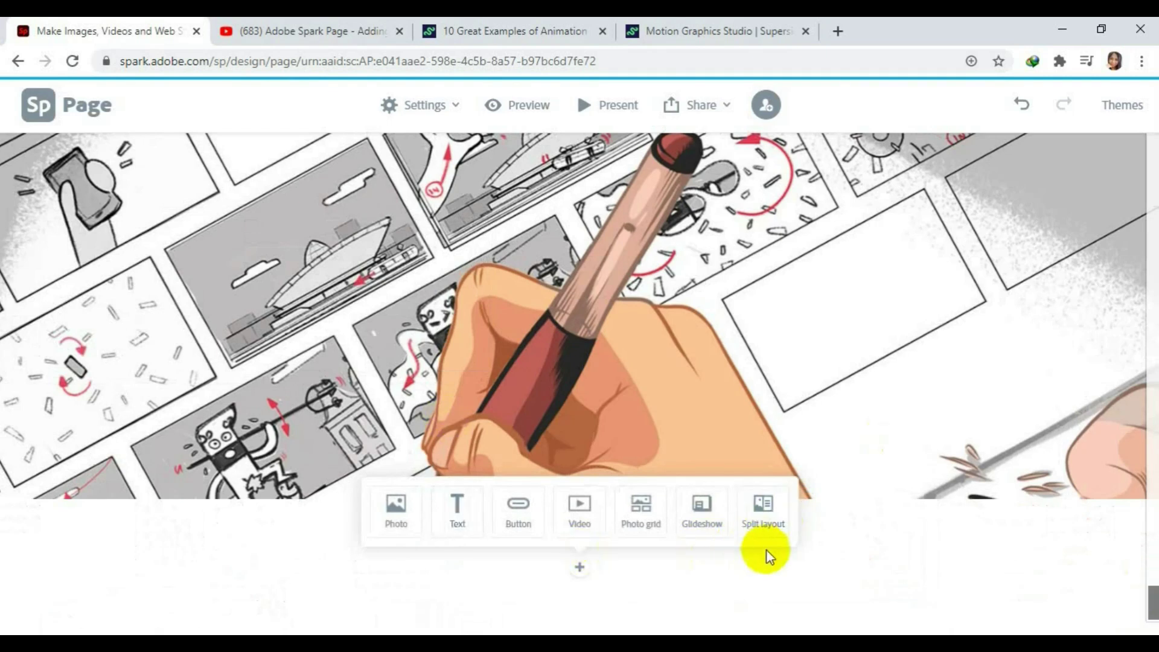
pyautogui.moveTo(843, 481)
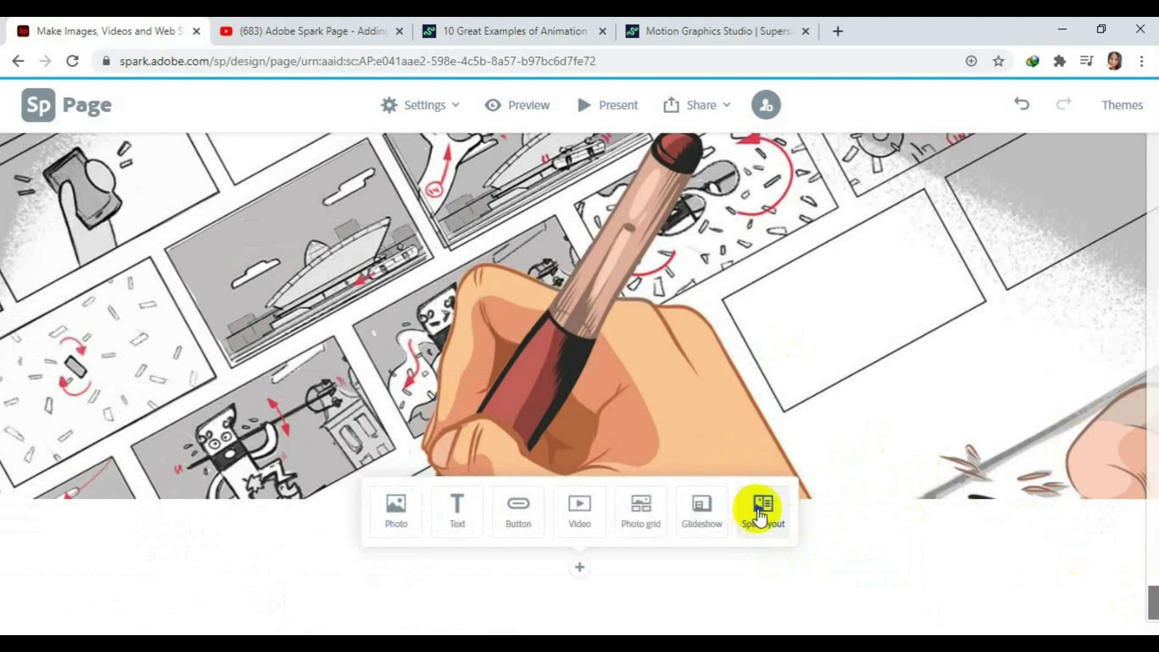
pyautogui.click(760, 517)
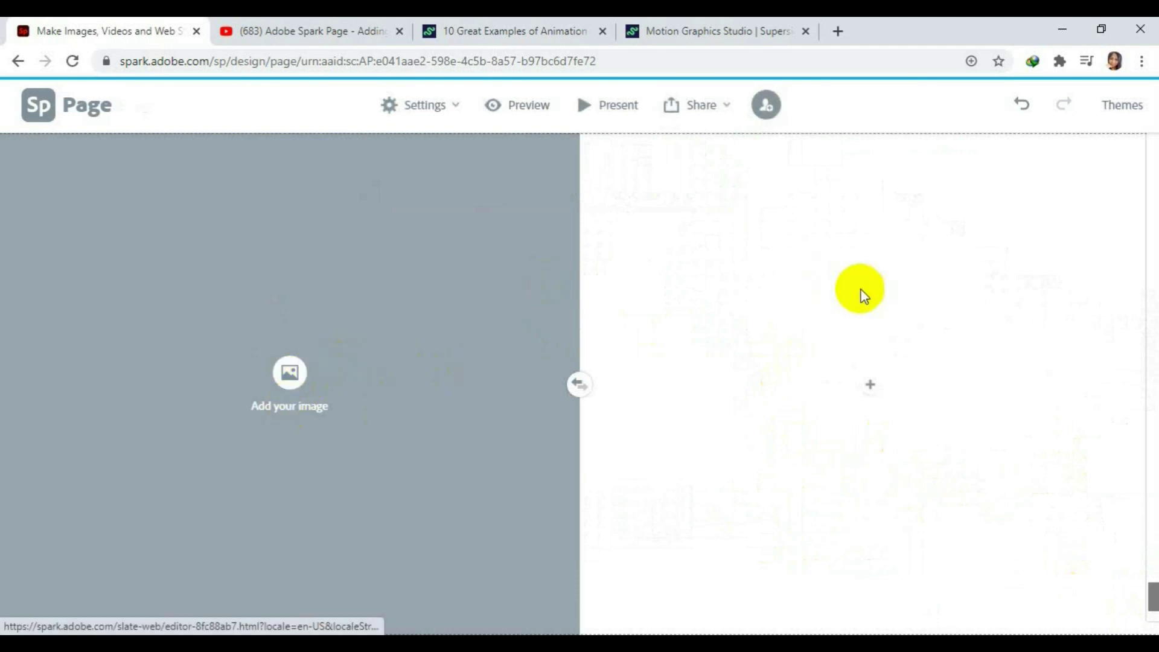
pyautogui.click(867, 393)
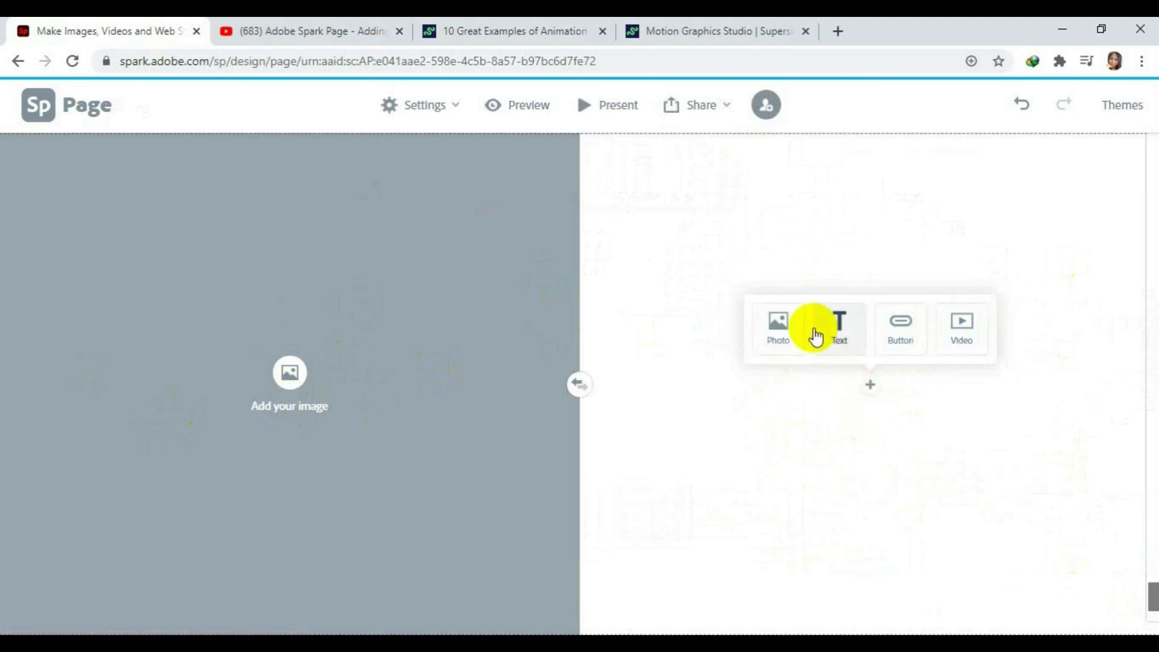
# Upload the bouncing-ball image from Desktop > Animation > samples into the image half.
pyautogui.click(289, 371)
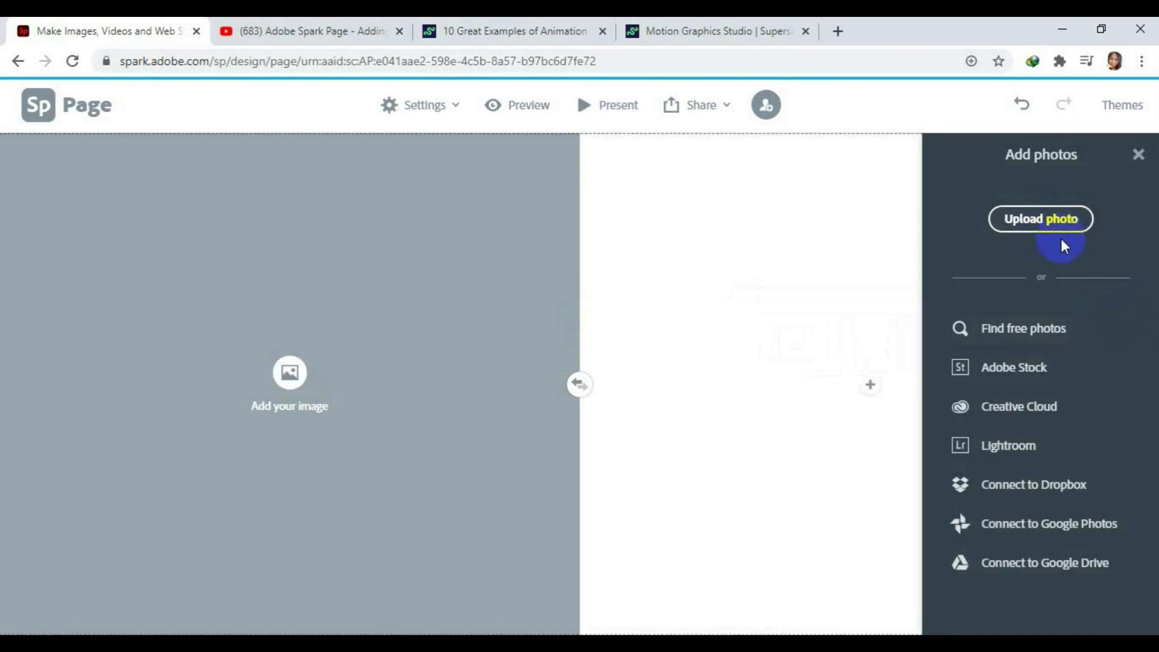
pyautogui.click(1053, 221)
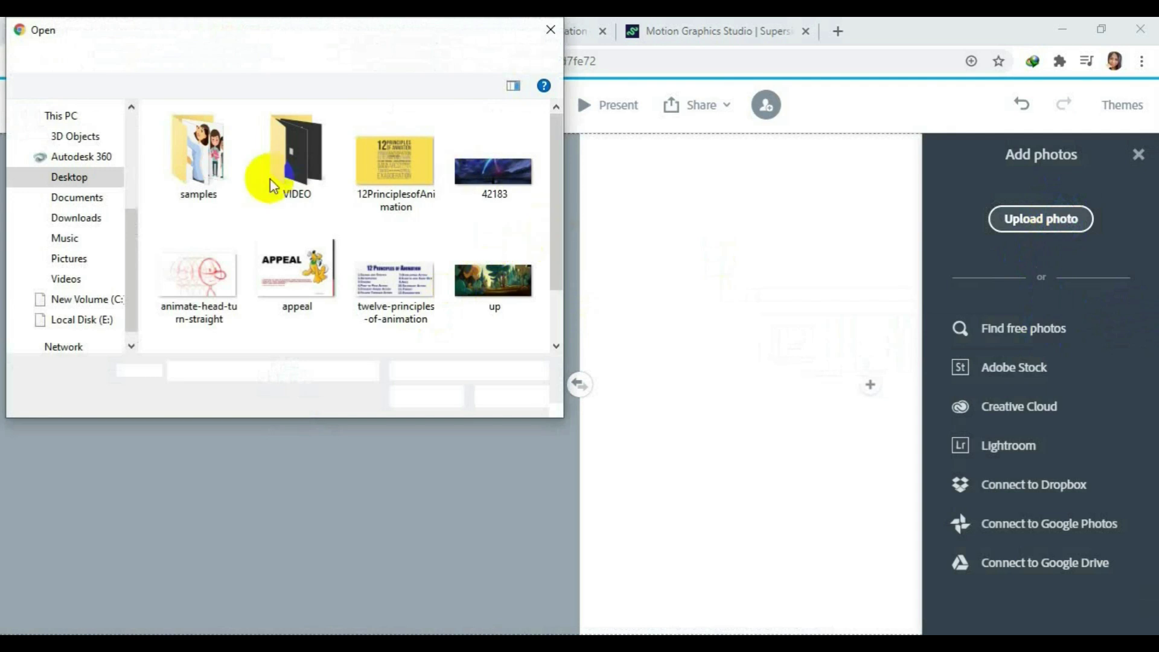
pyautogui.doubleClick(198, 151)
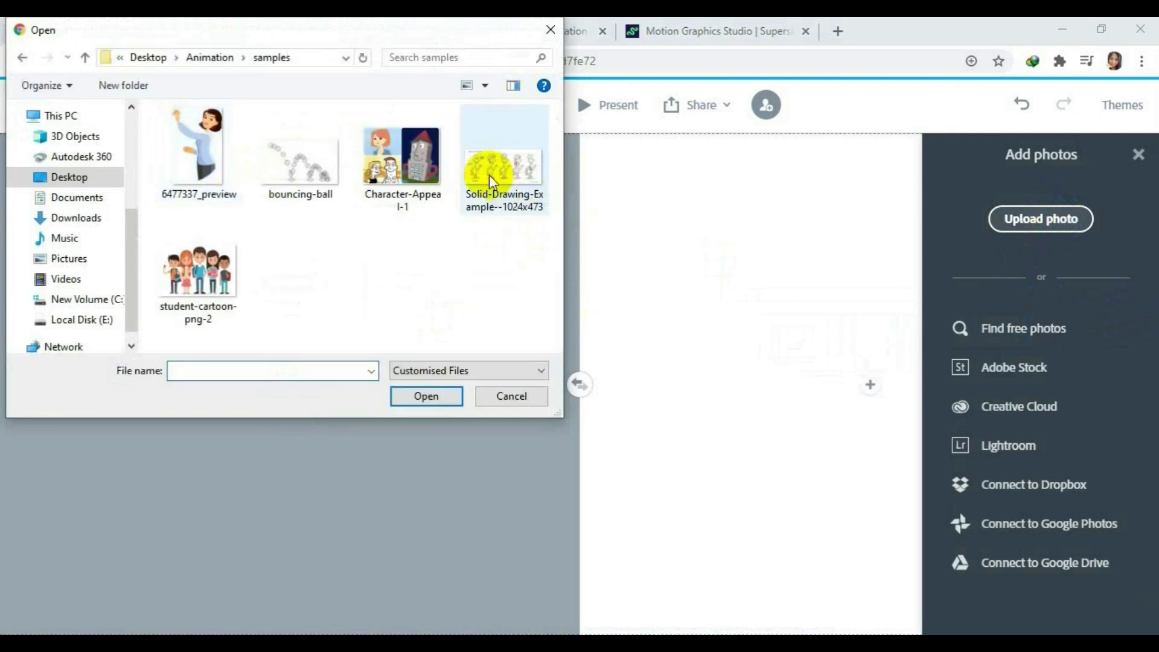
pyautogui.click(300, 158)
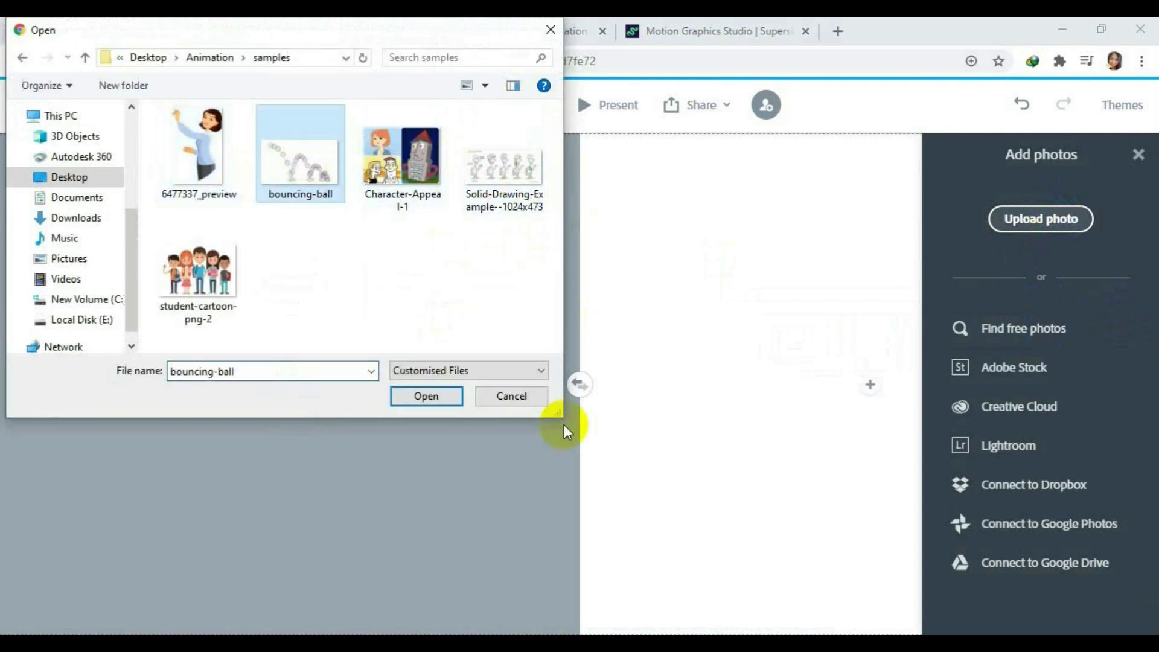
pyautogui.click(423, 393)
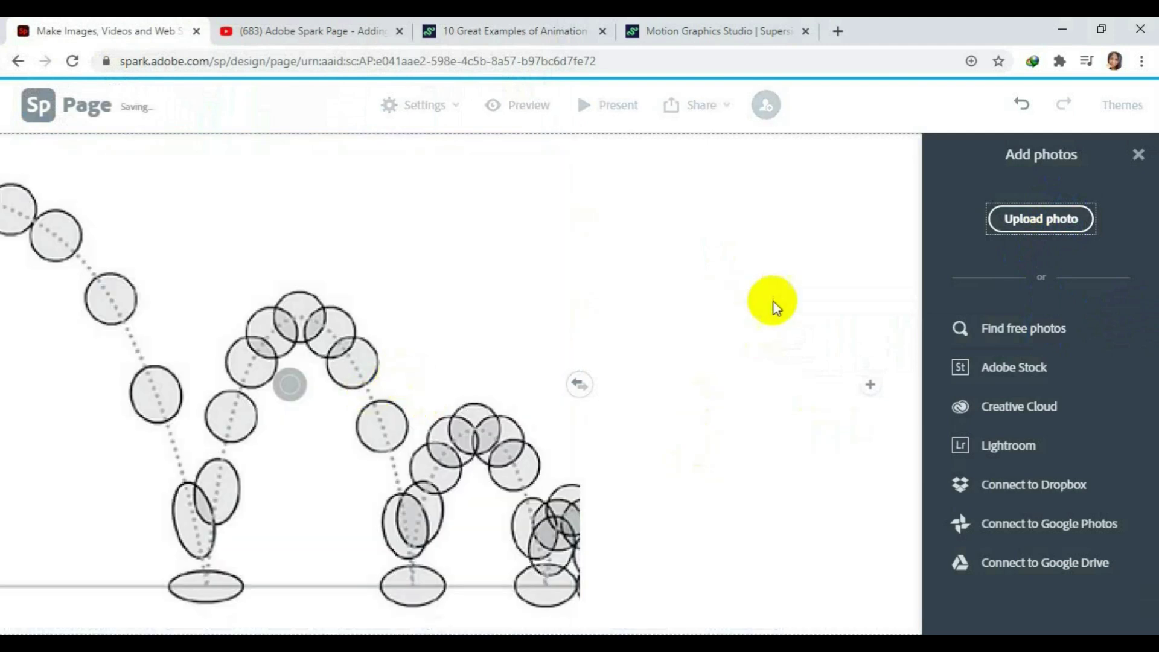
pyautogui.click(732, 302)
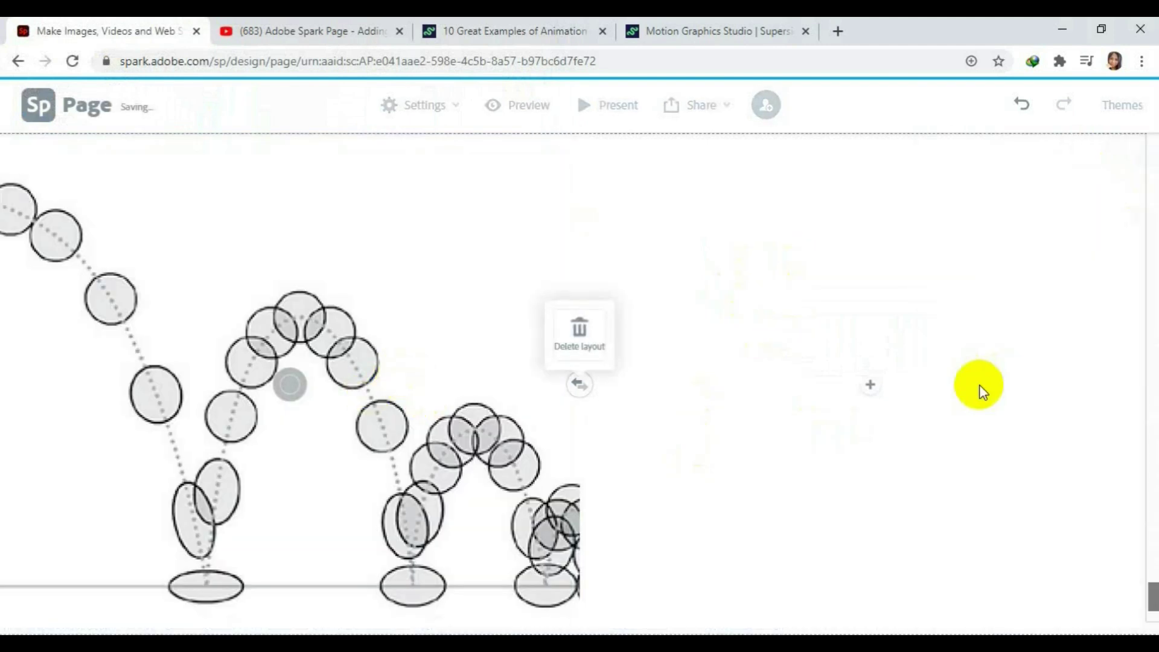
pyautogui.click(869, 385)
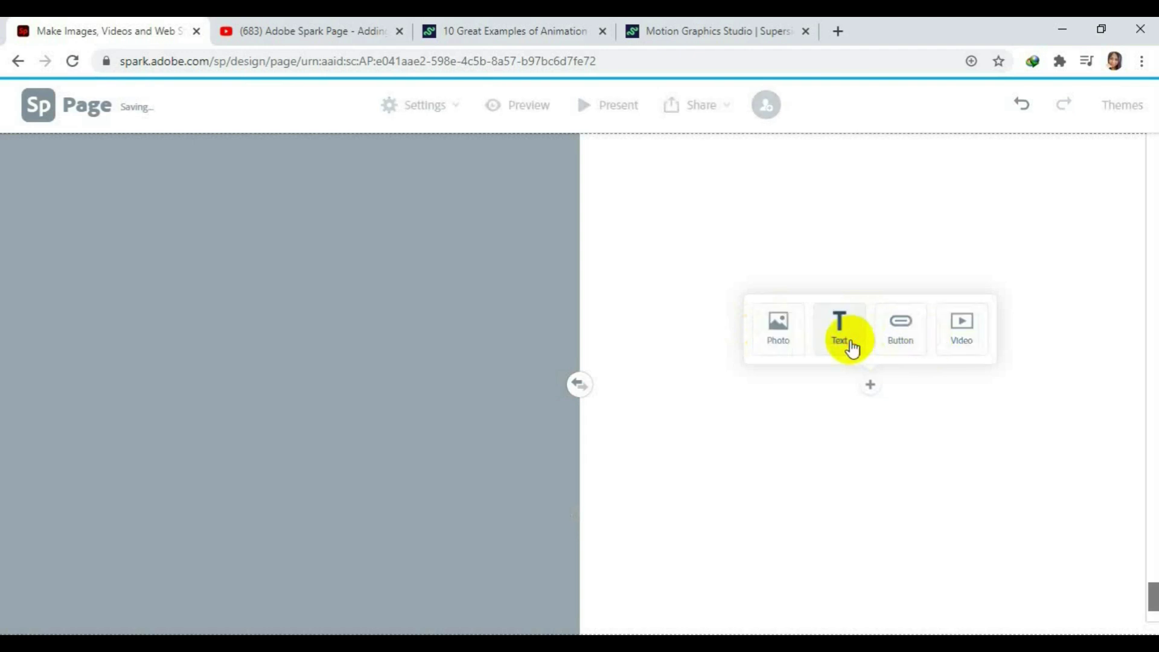
# Add an empty text block to the right half, then minimize Chrome to the desktop.
pyautogui.click(841, 331)
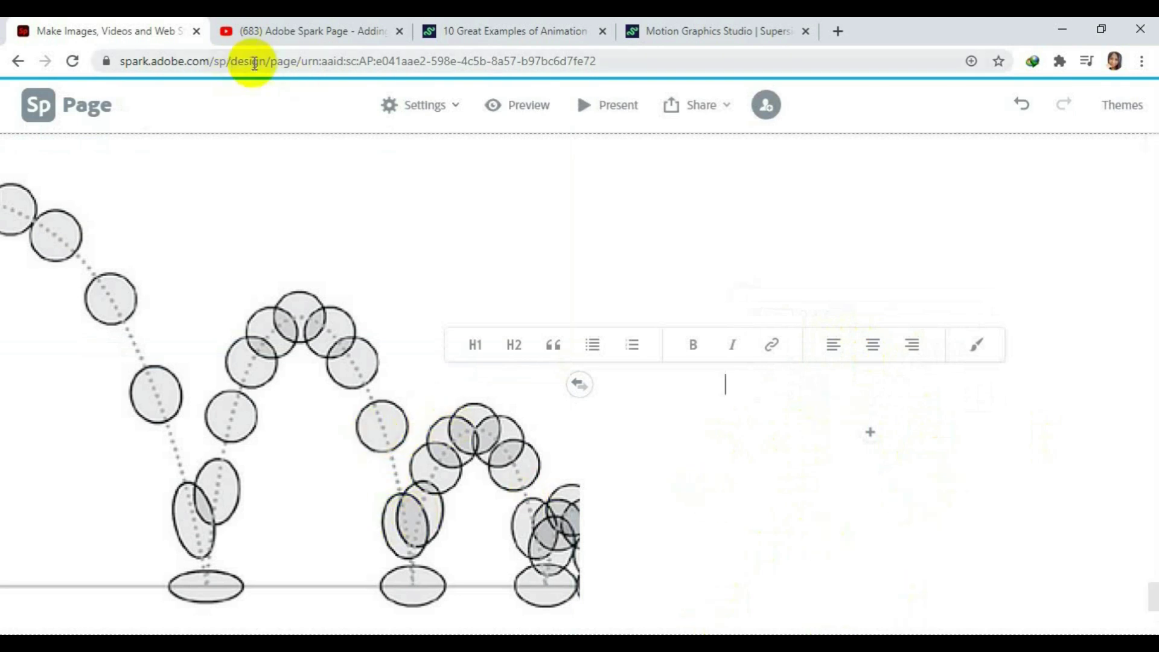
pyautogui.click(1060, 33)
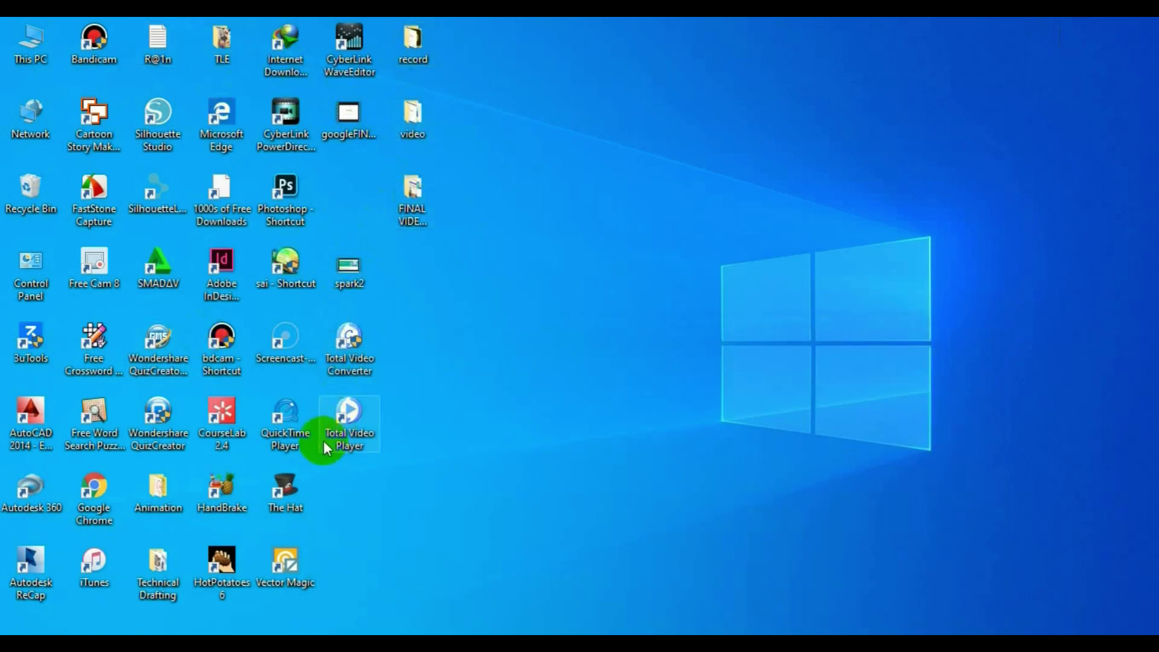
# Open the Animation folder, select The 12 Principles of Animation document, then return to Chrome.
pyautogui.doubleClick(159, 491)
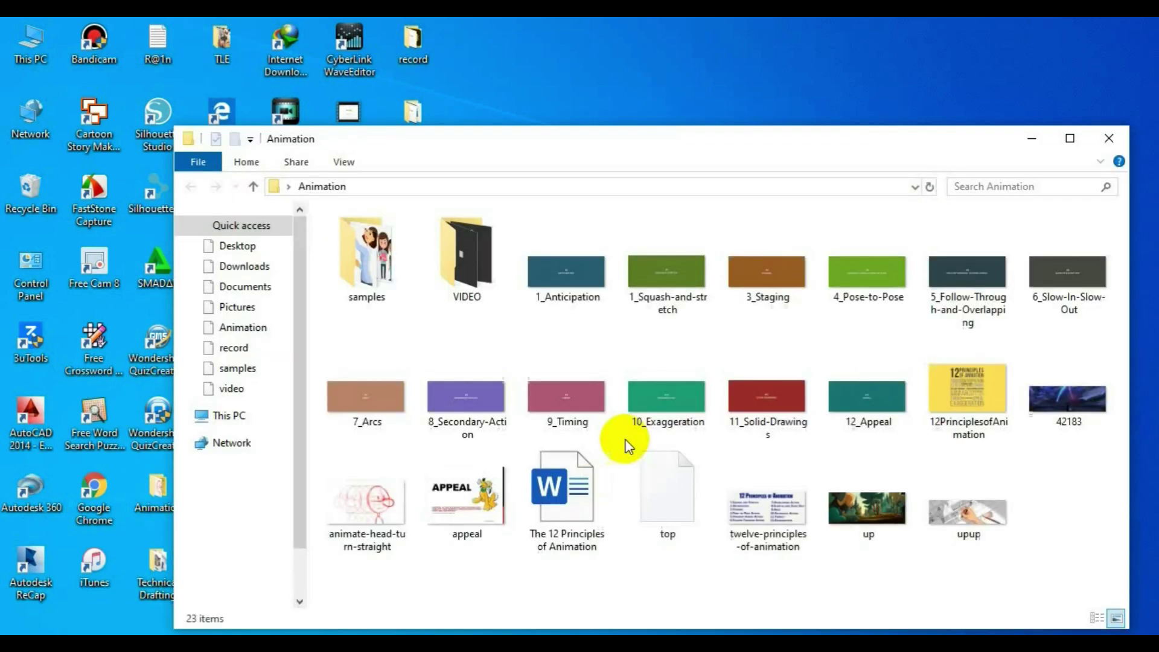
pyautogui.click(570, 489)
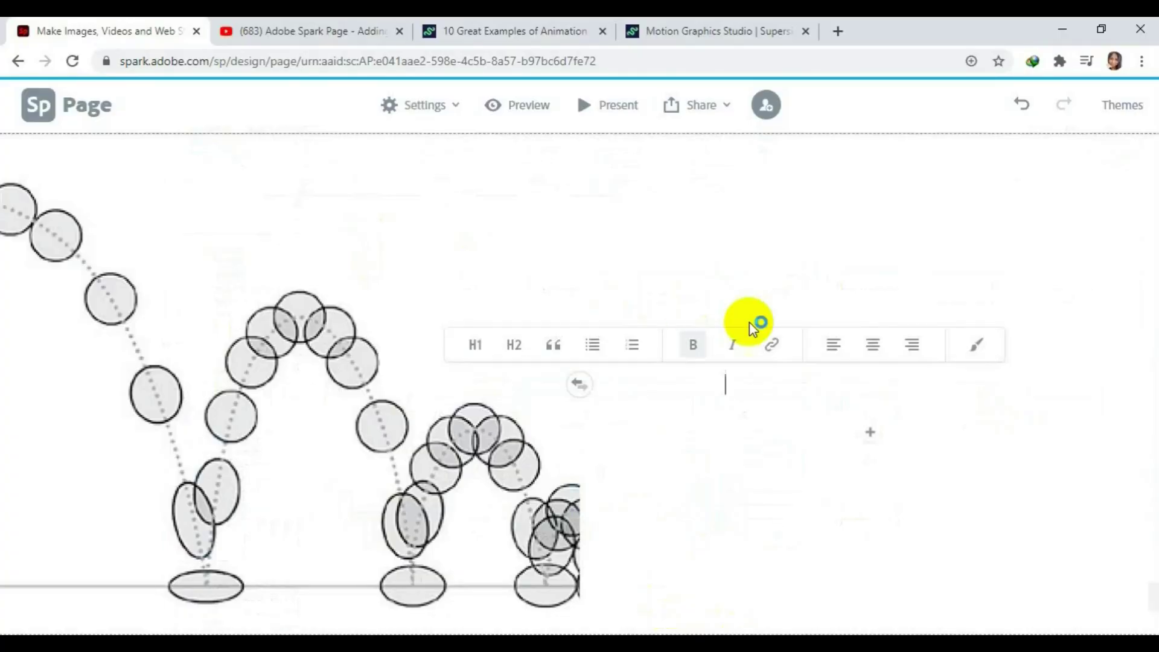
pyautogui.click(699, 24)
# Close the YouTube and 10 Great Examples of Animation tabs, add a new tab, and return to Spark.
pyautogui.click(455, 29)
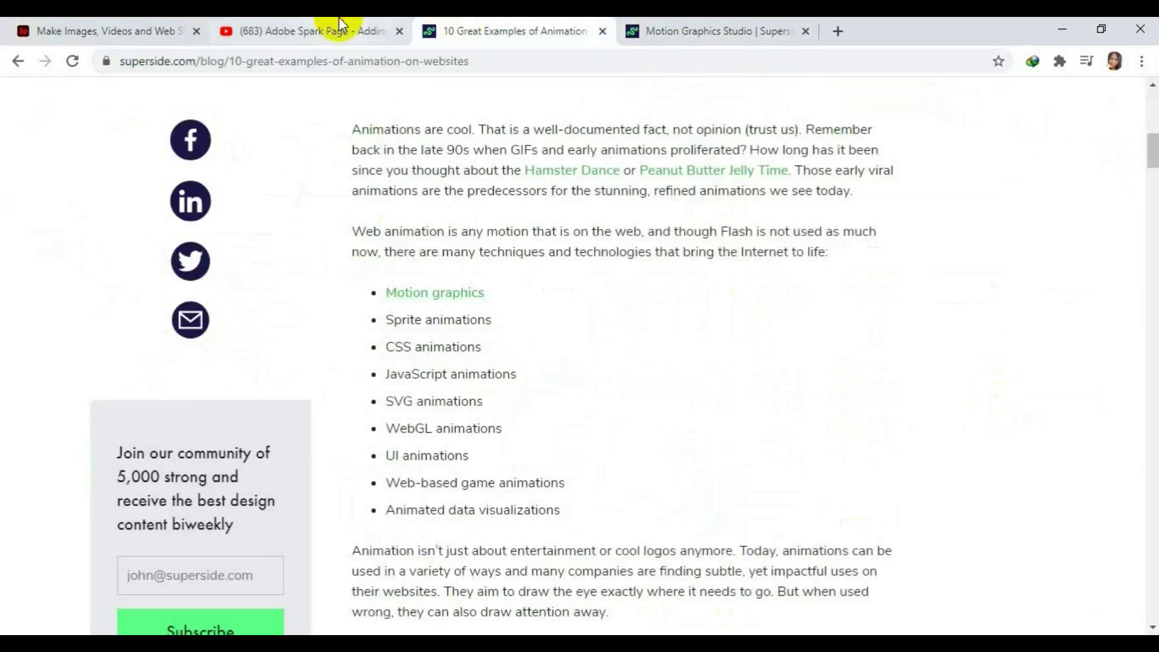
pyautogui.click(273, 29)
pyautogui.click(528, 24)
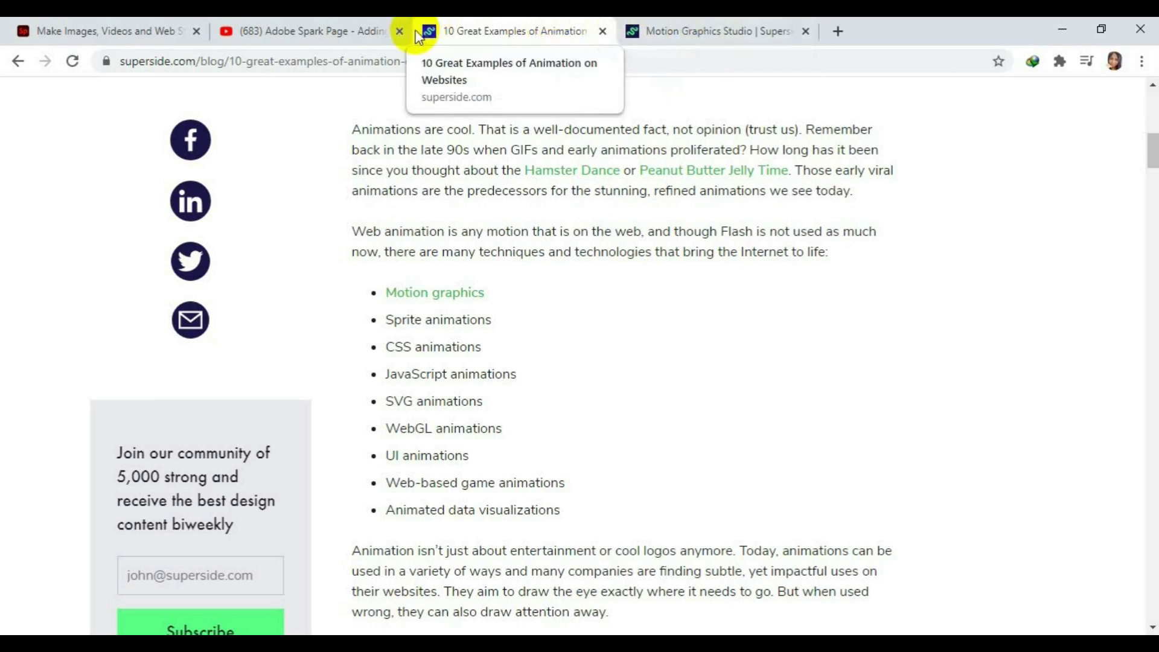
pyautogui.click(395, 30)
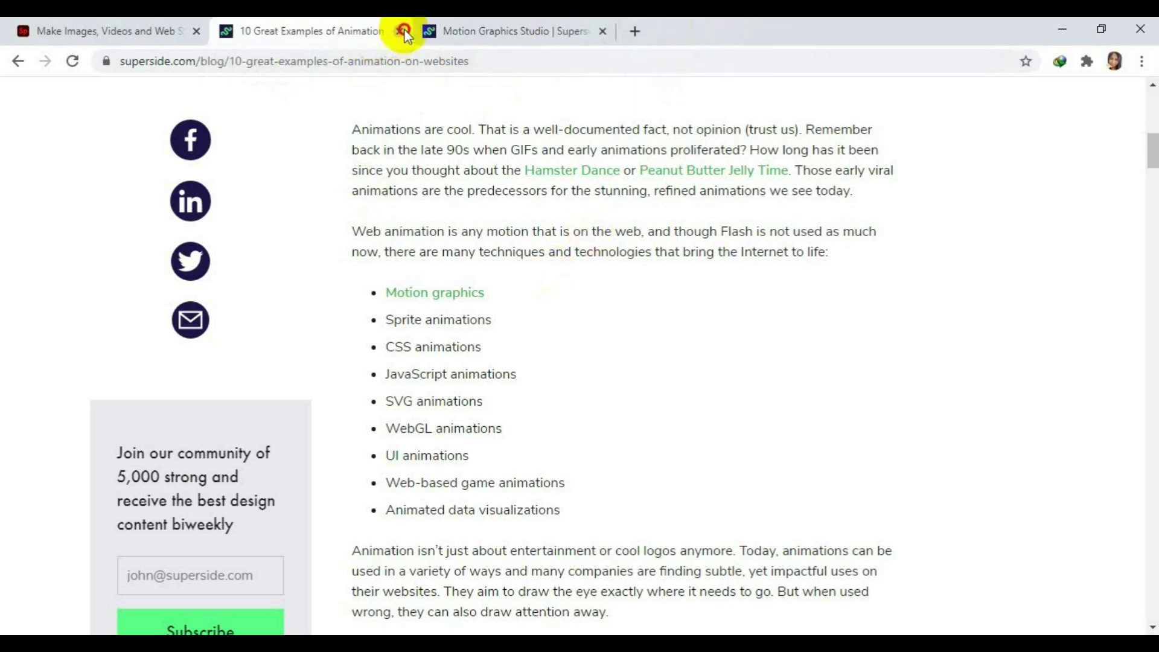
pyautogui.click(400, 30)
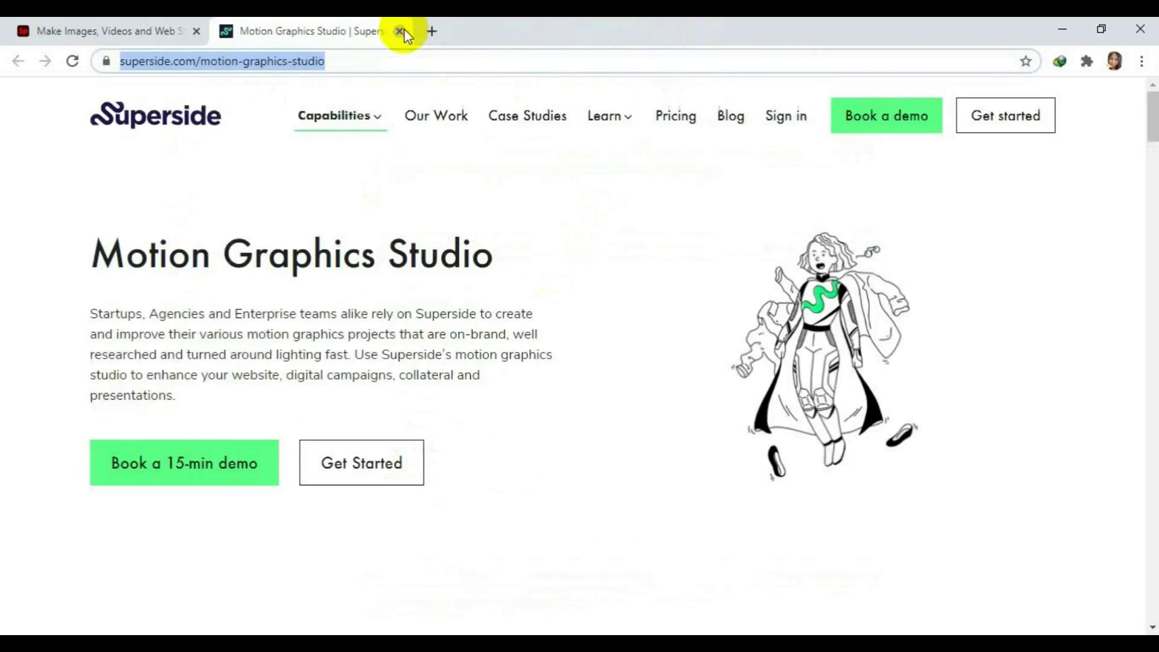
pyautogui.click(437, 30)
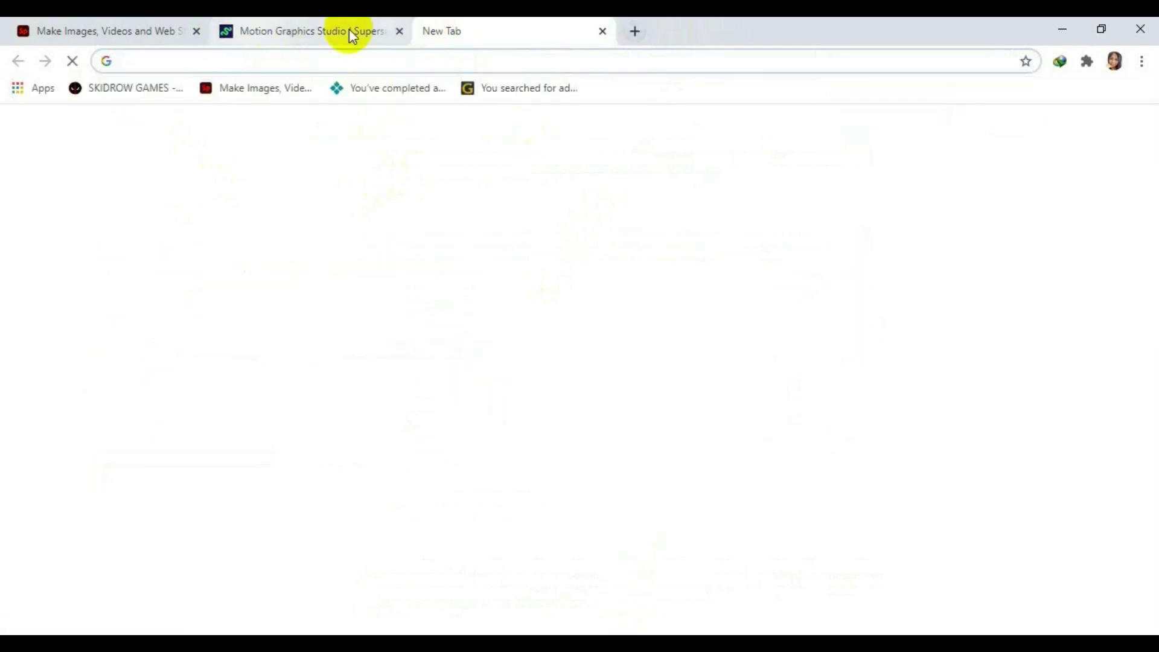
pyautogui.click(86, 25)
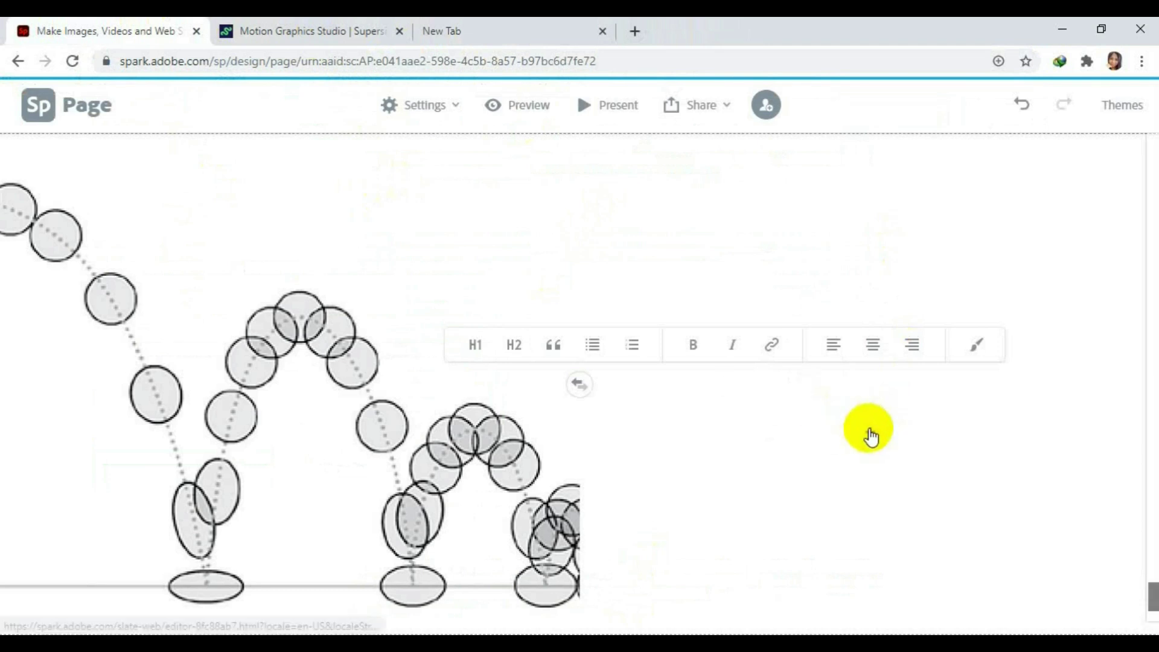
# Add a text block beside the bouncing-ball image reading 'Squash and Stretch'.
pyautogui.click(813, 400)
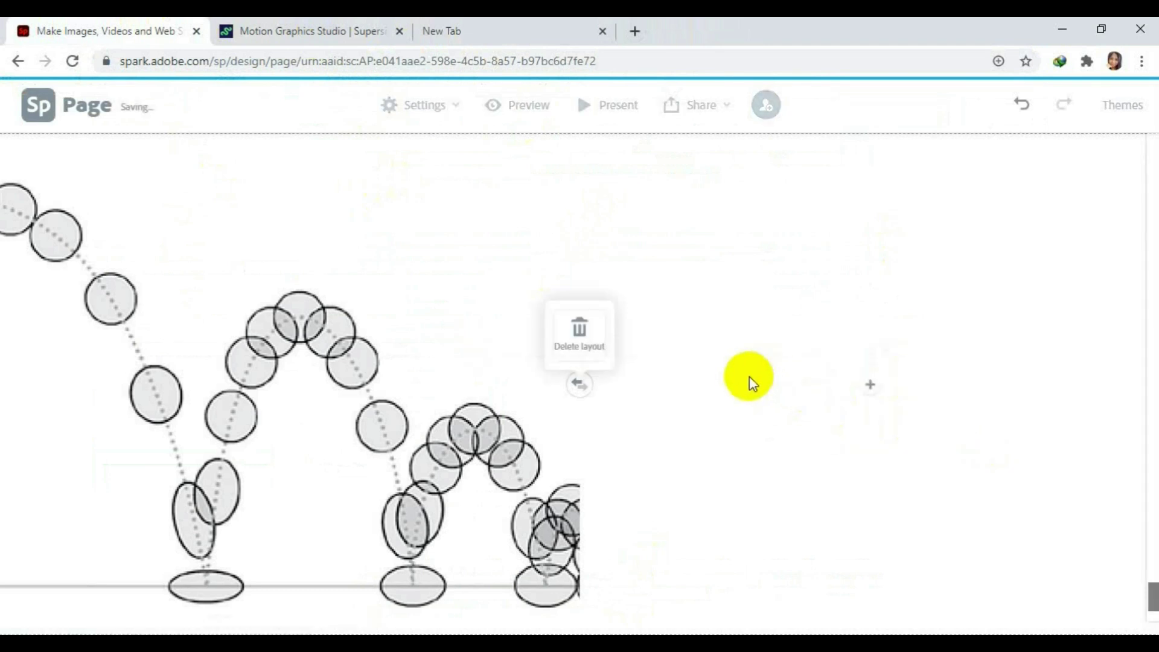
pyautogui.click(870, 386)
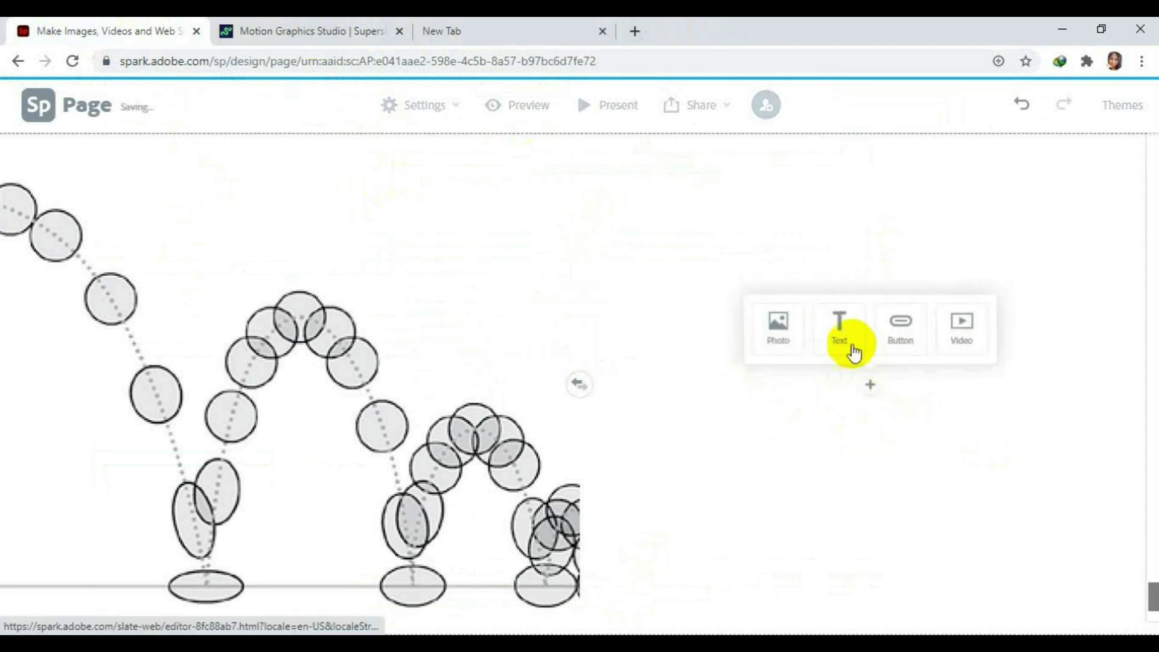
pyautogui.click(848, 338)
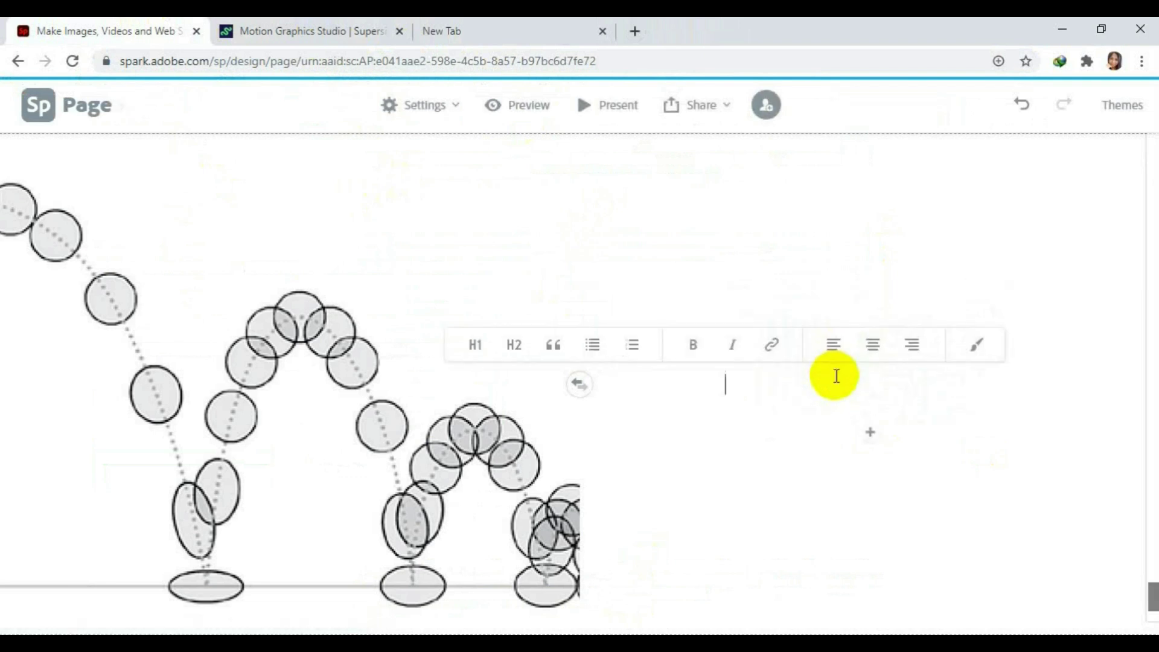
pyautogui.write('Squash and Stretch')
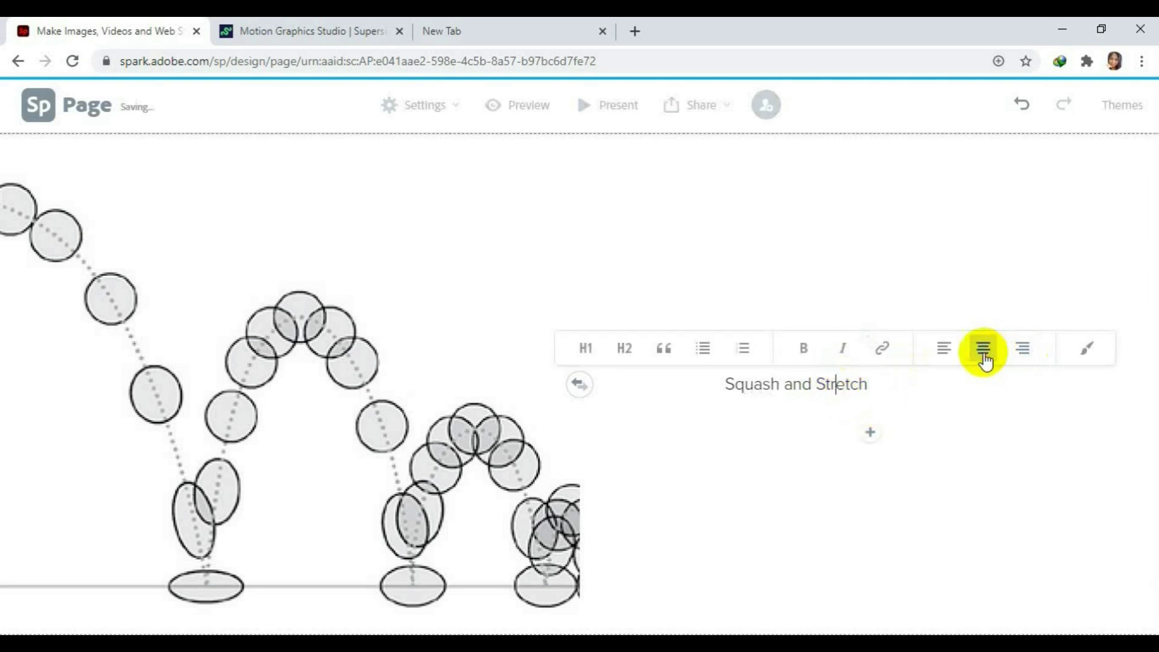
# Centre the Squash and Stretch caption and make it bold.
pyautogui.click(983, 355)
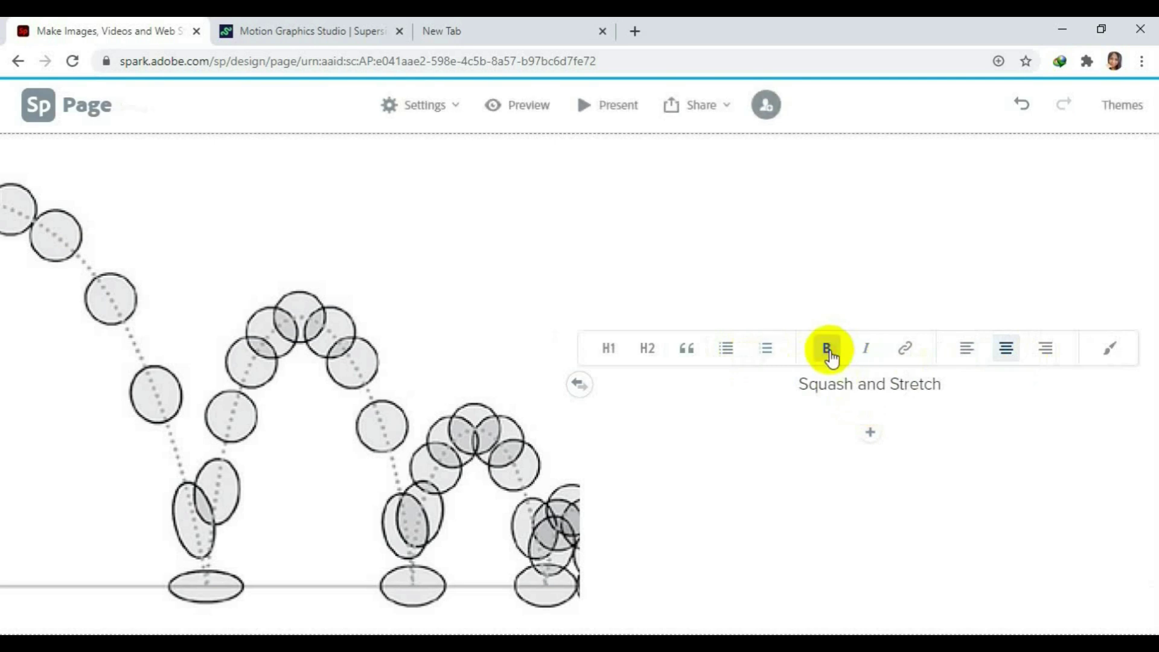
pyautogui.moveTo(945, 383); pyautogui.dragTo(765, 388)
pyautogui.click(827, 371)
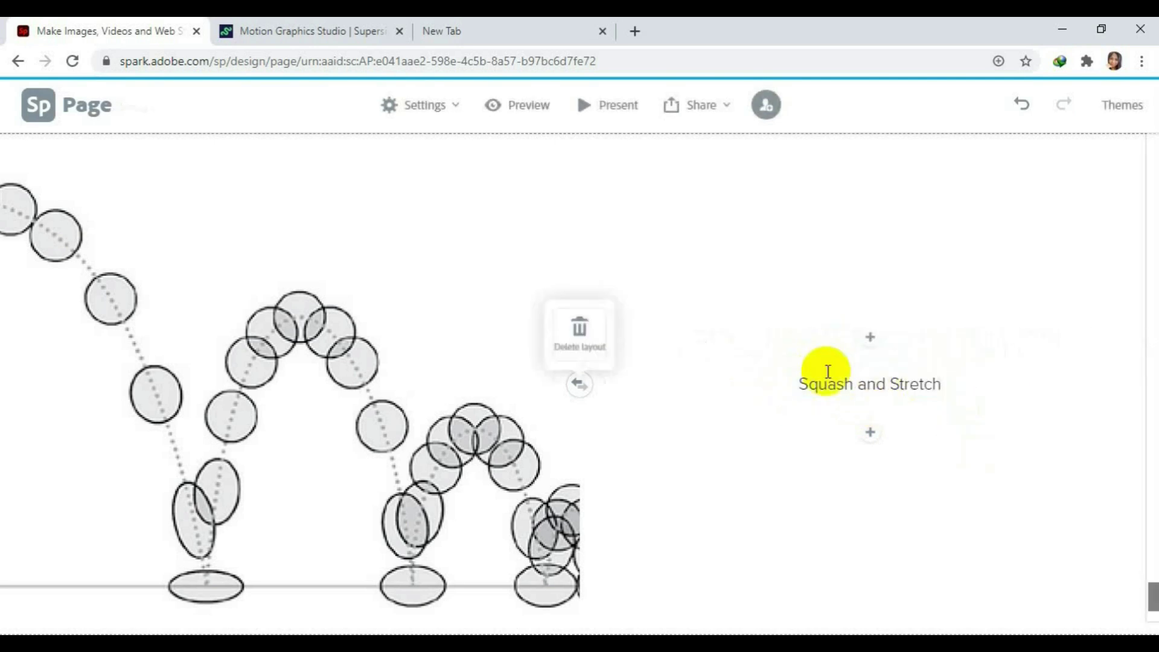
pyautogui.moveTo(942, 383); pyautogui.dragTo(763, 385)
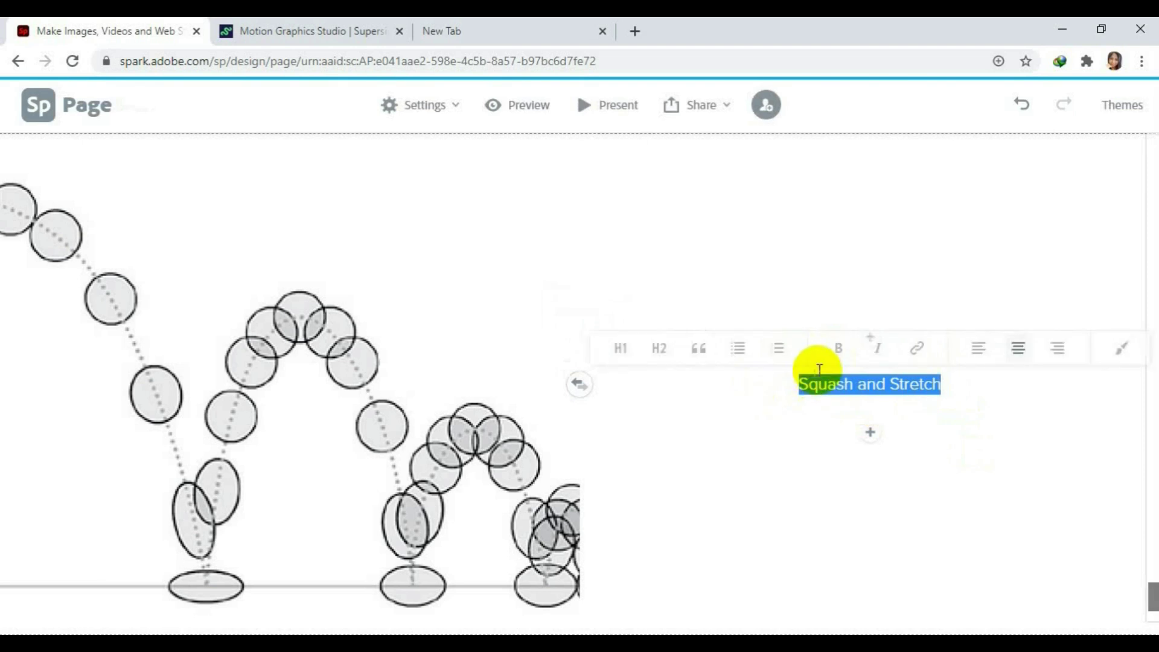
pyautogui.click(843, 357)
pyautogui.click(995, 454)
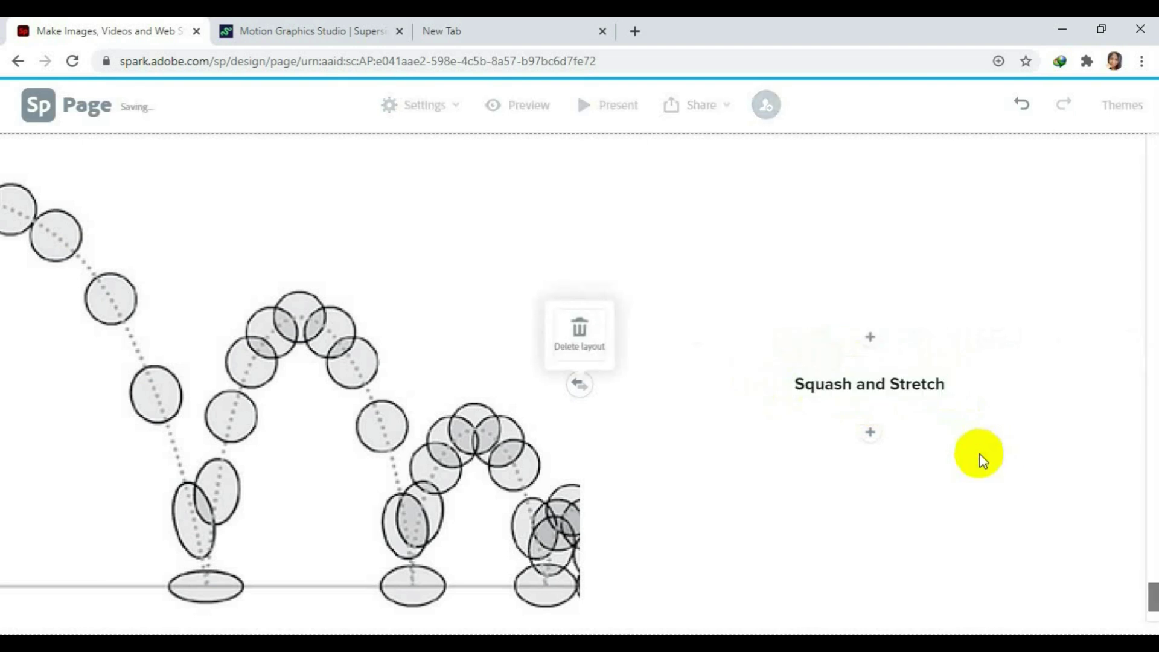
pyautogui.scroll(-2, 966, 462)
pyautogui.scroll(1, 923, 438)
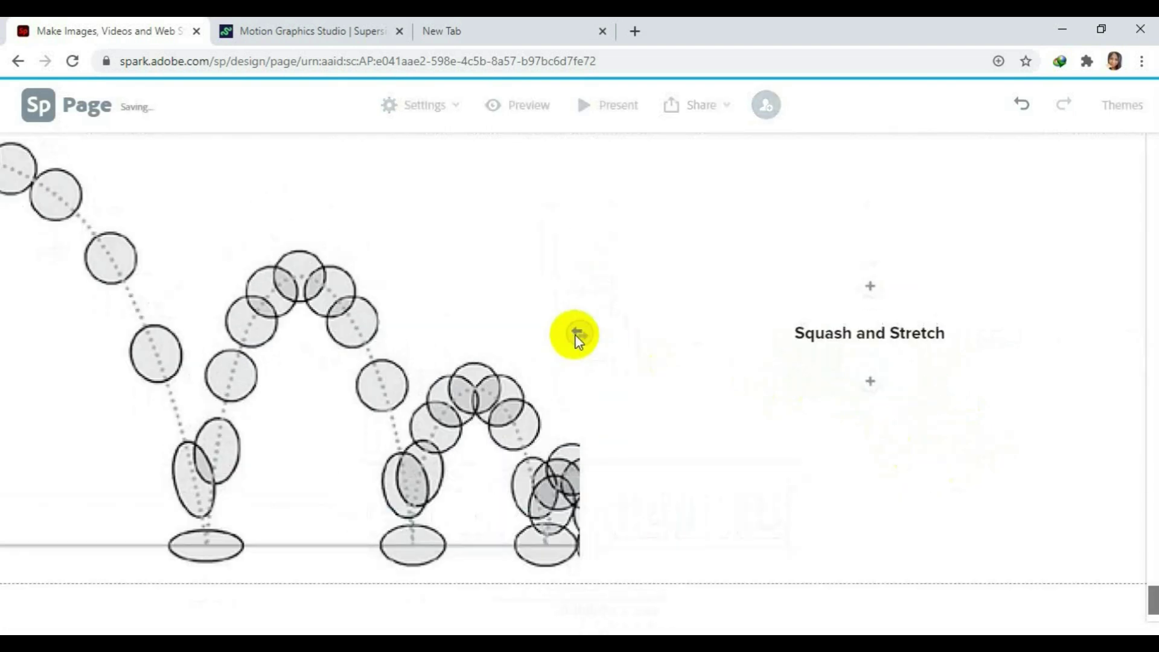
pyautogui.scroll(1, 606, 343)
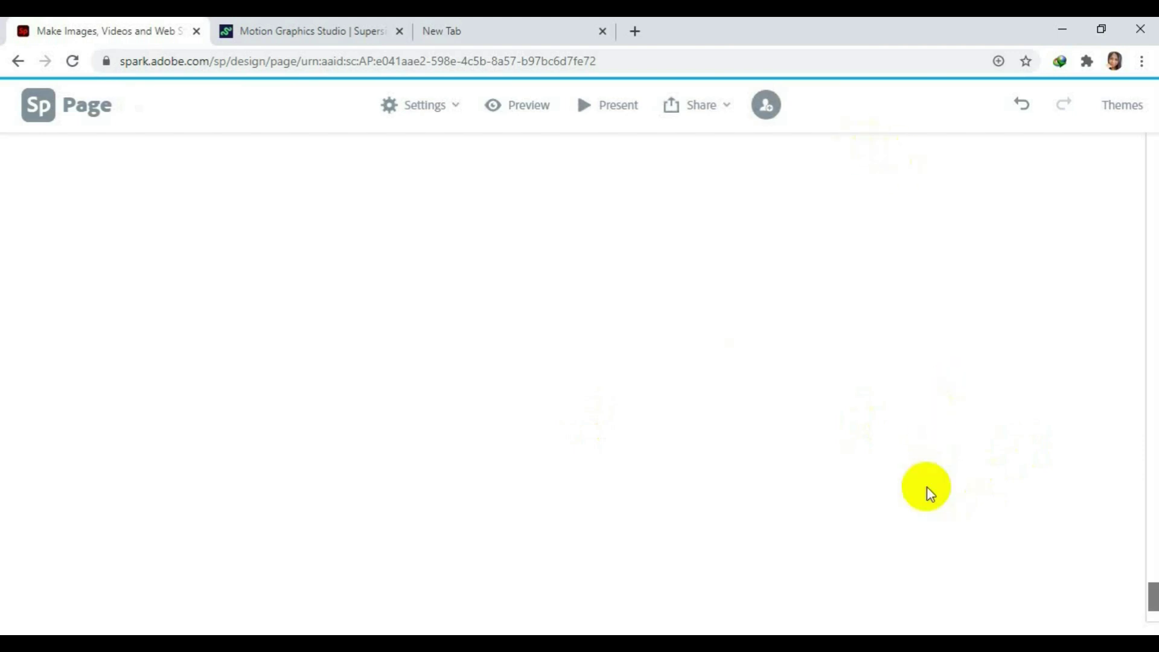
pyautogui.scroll(-3, 1026, 573)
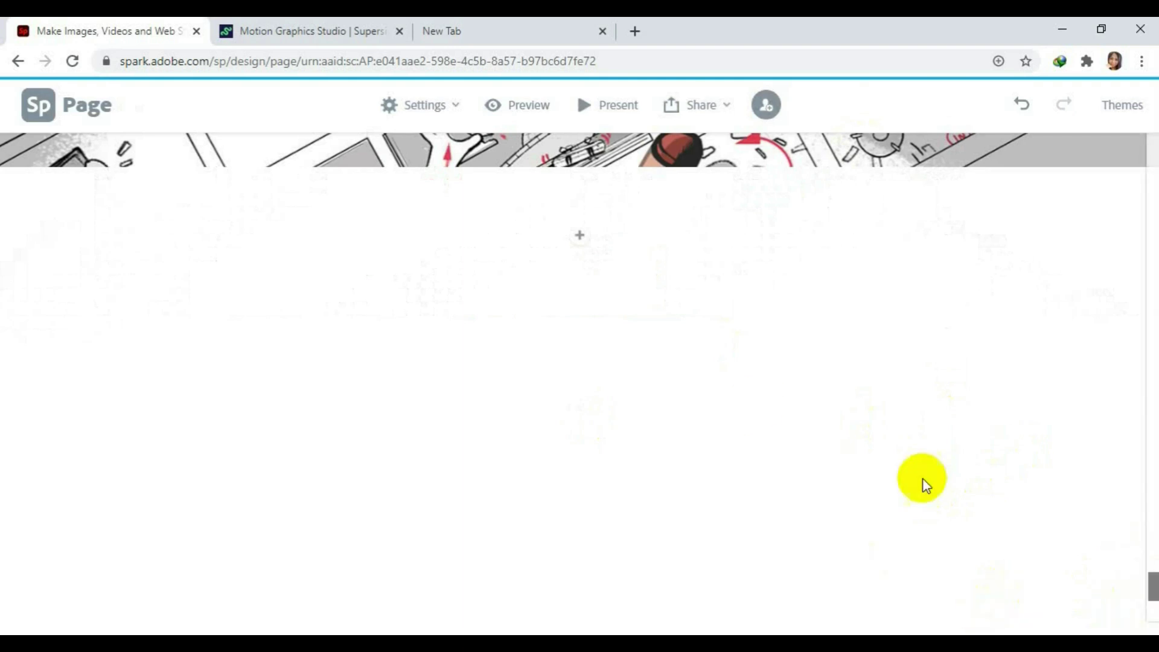
pyautogui.scroll(-1, 589, 400)
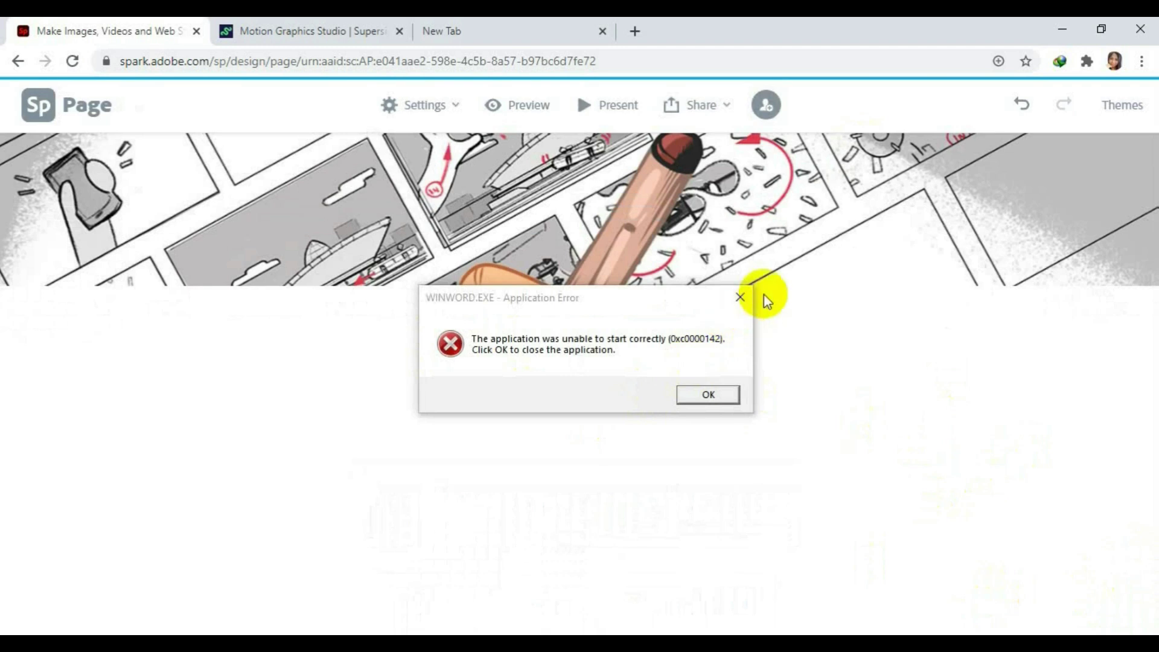
pyautogui.click(740, 299)
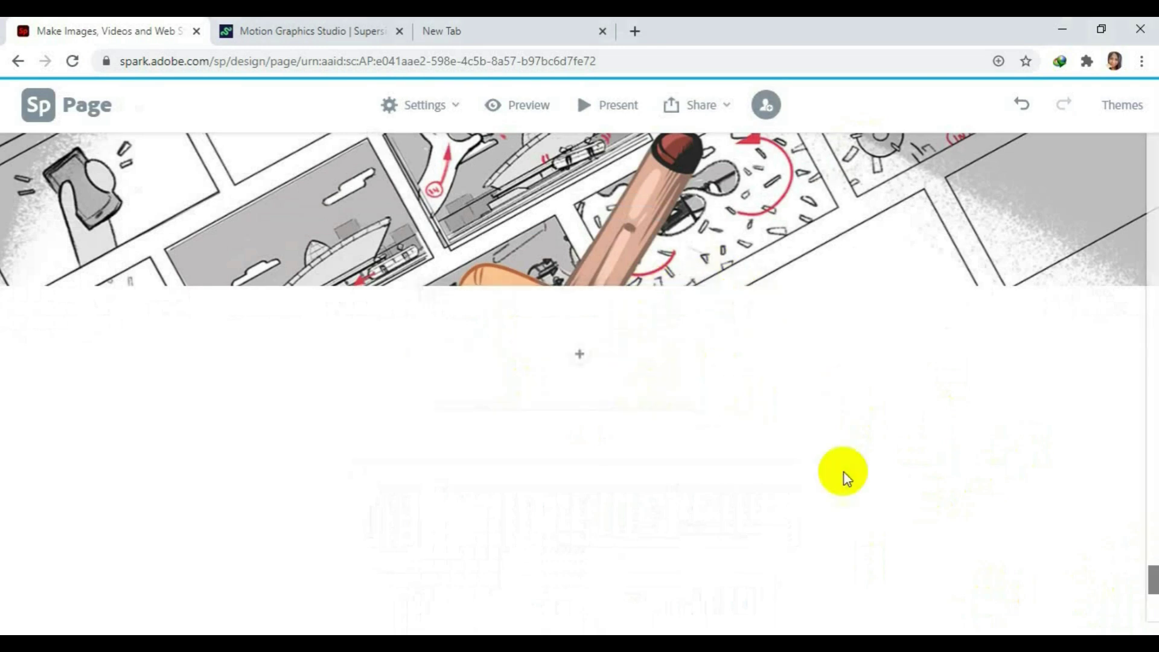
pyautogui.scroll(-3, 731, 435)
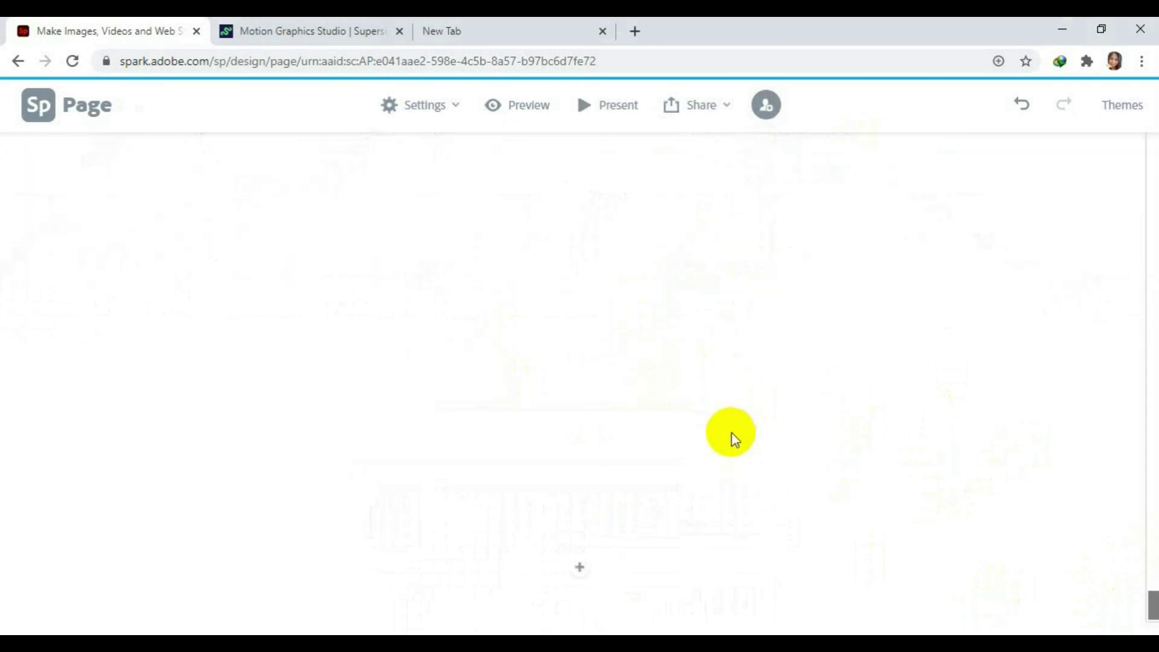
pyautogui.scroll(3, 733, 436)
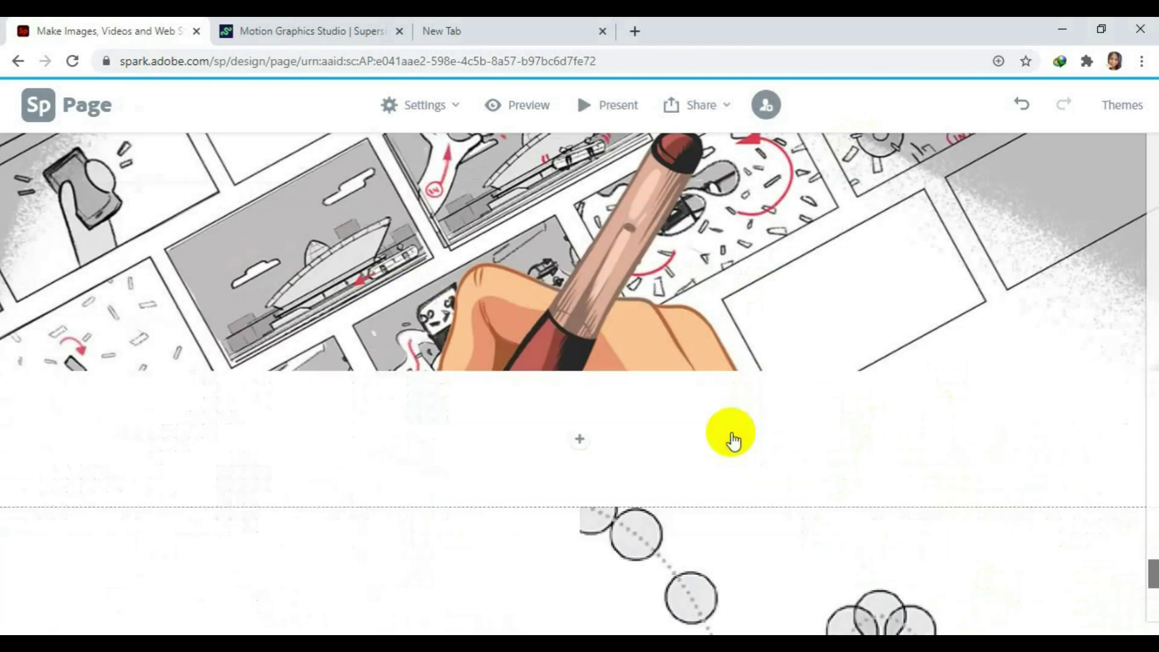
pyautogui.scroll(2, 733, 440)
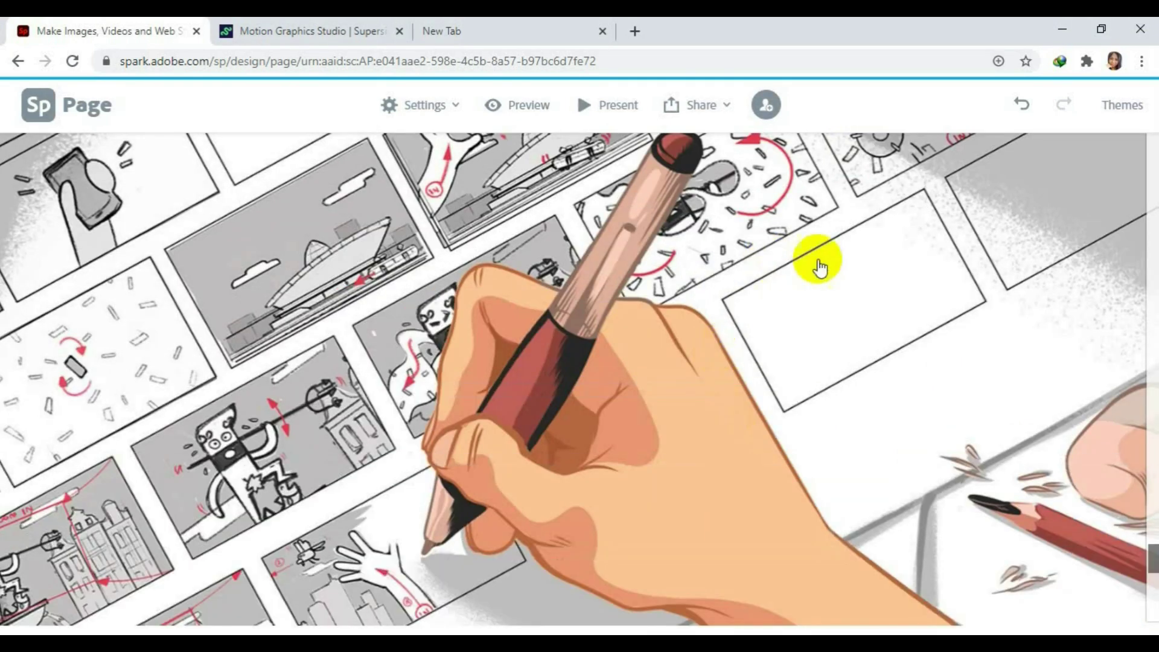
pyautogui.scroll(-1, 881, 347)
pyautogui.scroll(-7, 905, 360)
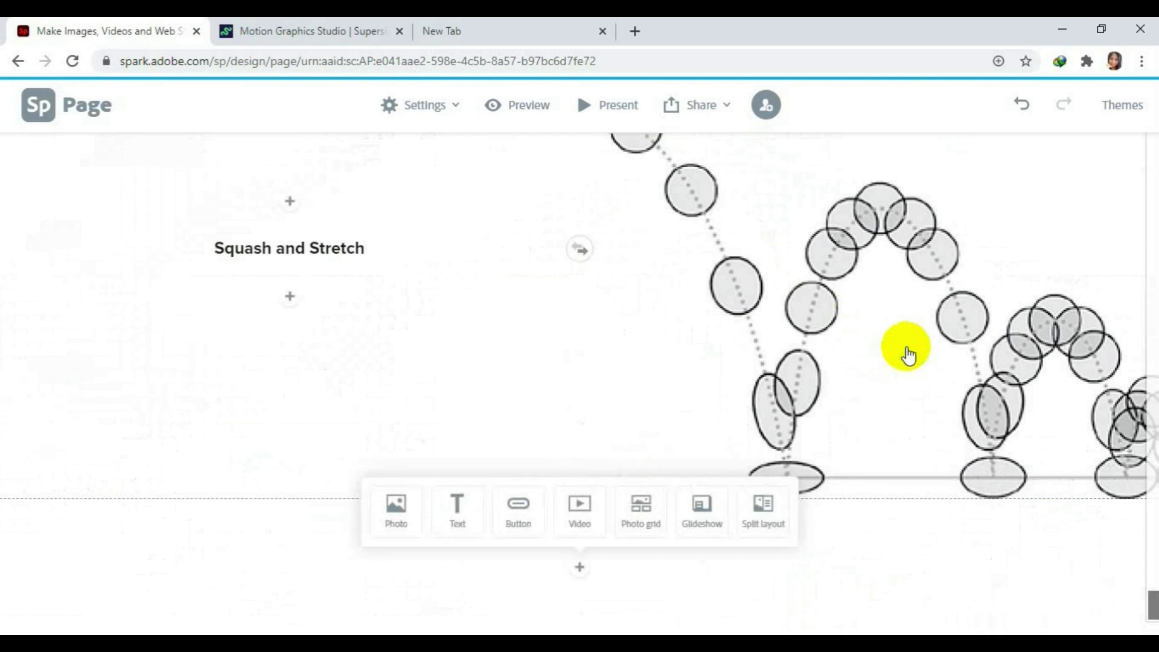
pyautogui.scroll(1, 907, 355)
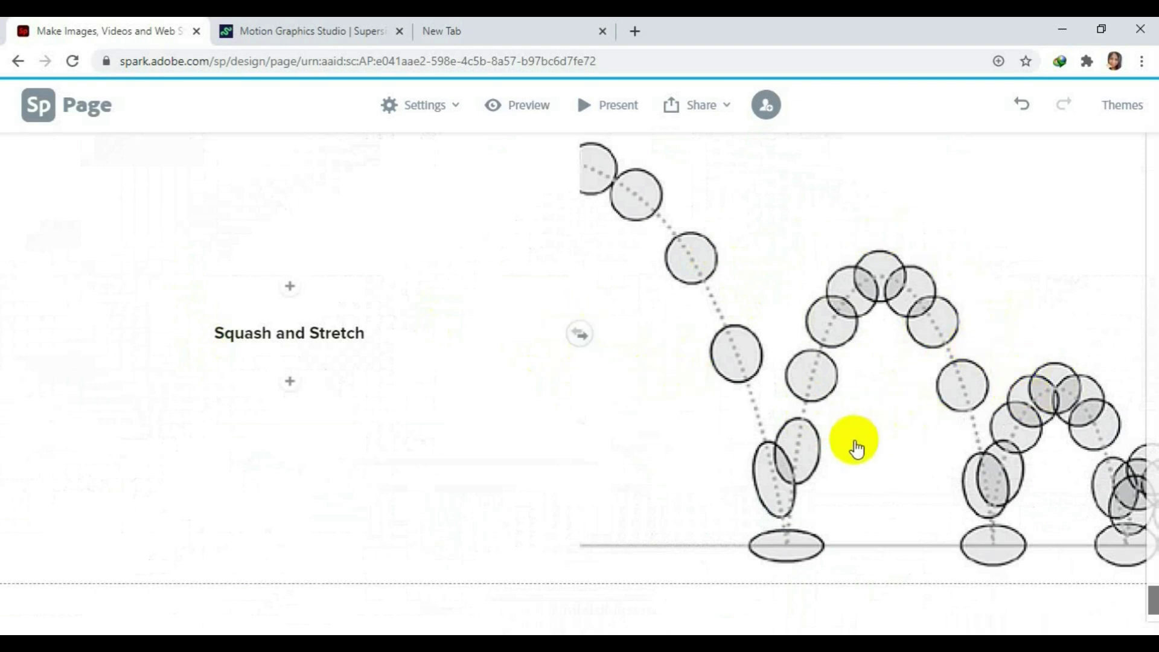
pyautogui.scroll(-1, 853, 445)
pyautogui.scroll(10, 856, 440)
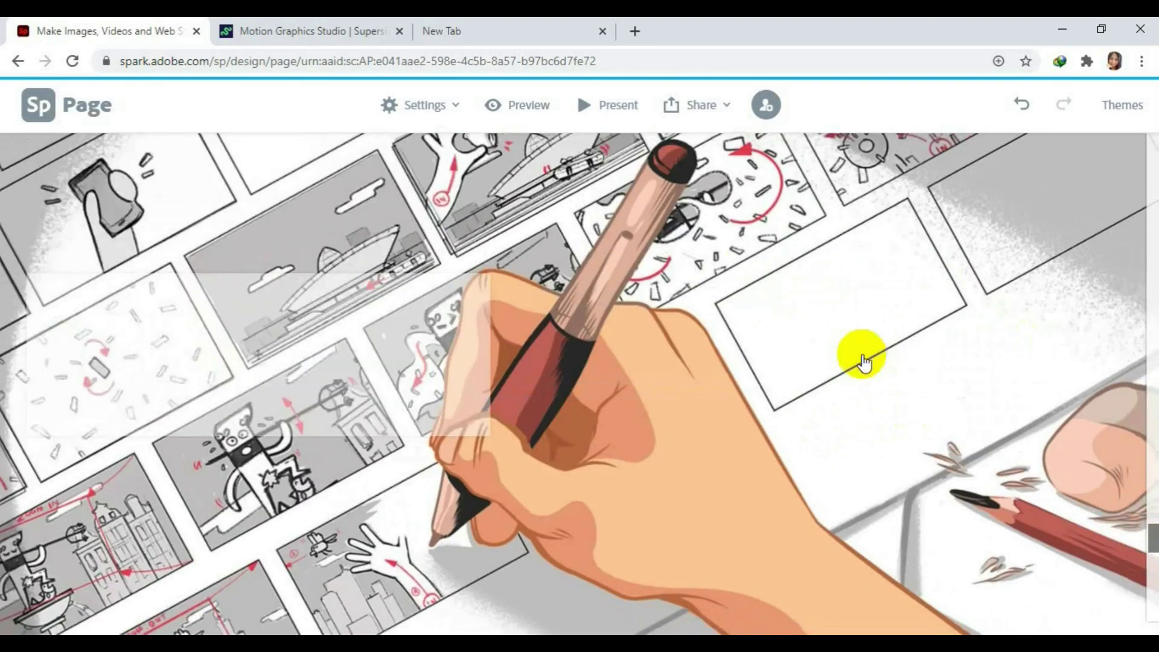
pyautogui.scroll(5, 863, 362)
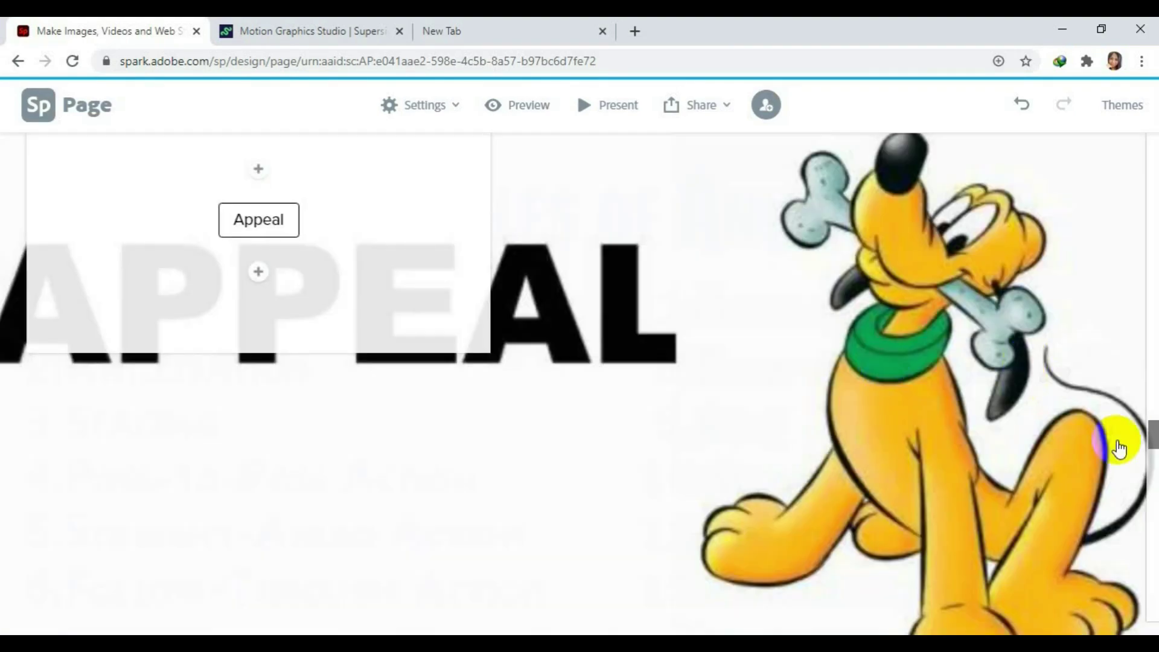
pyautogui.moveTo(1152, 440); pyautogui.dragTo(1152, 121)
pyautogui.scroll(-10, 642, 388)
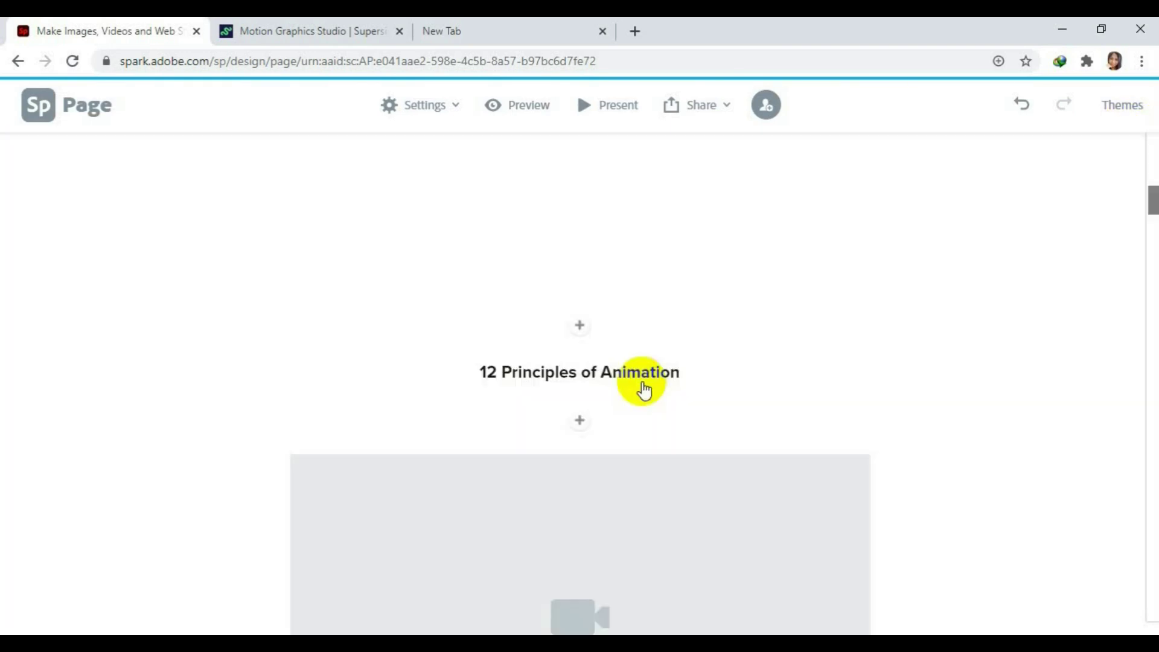
pyautogui.moveTo(1153, 404); pyautogui.dragTo(1146, 143)
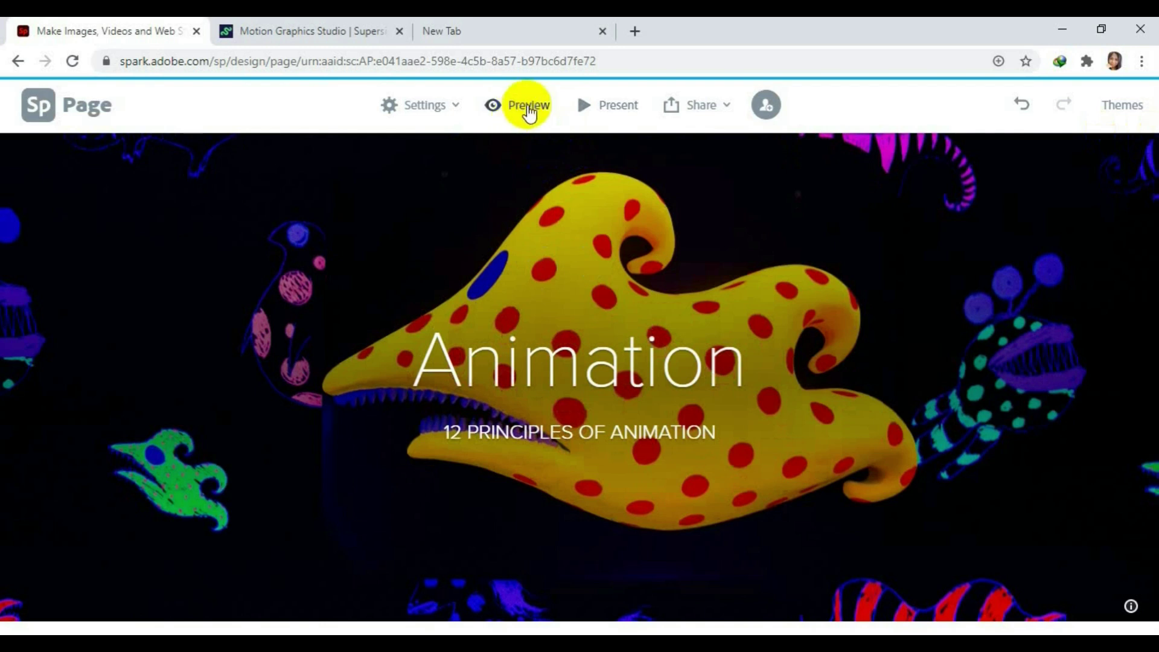
# Apply the BRUCE theme from Themes, giving the Animation title a red banner over the fish photo.
pyautogui.click(525, 130)
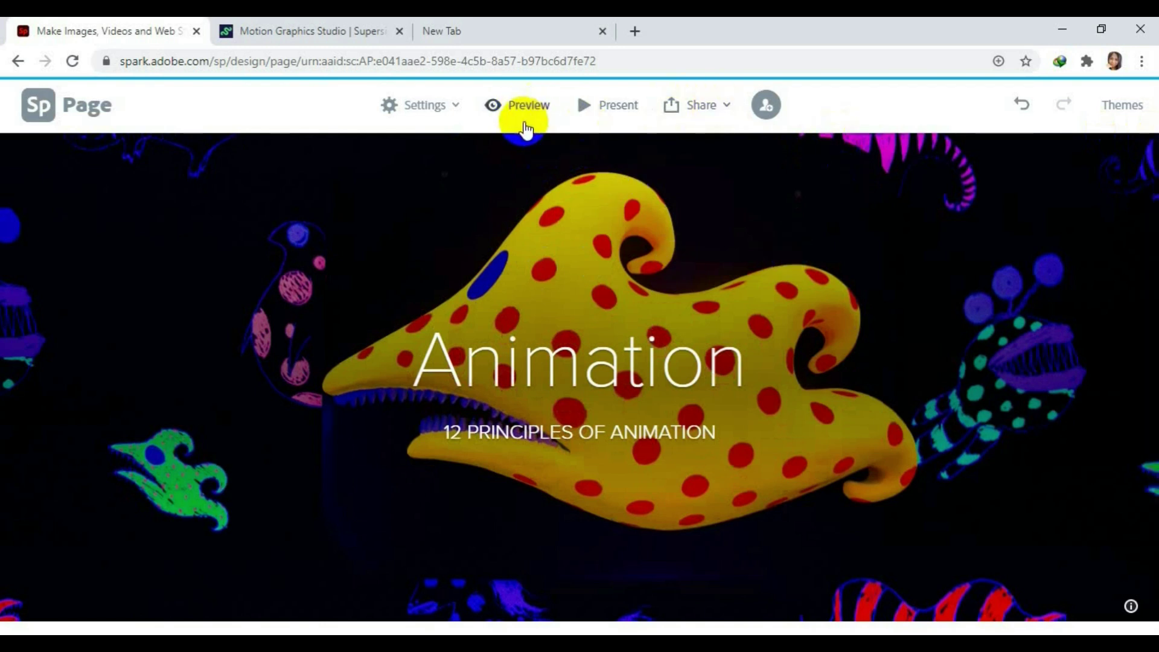
pyautogui.click(664, 122)
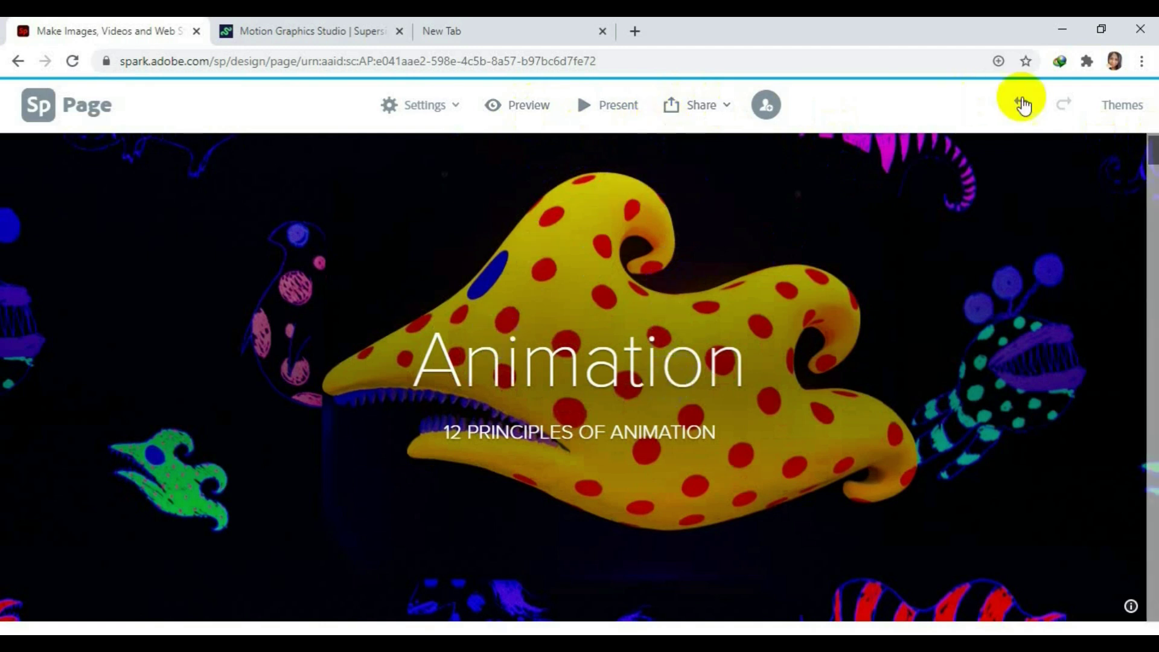
pyautogui.click(1130, 112)
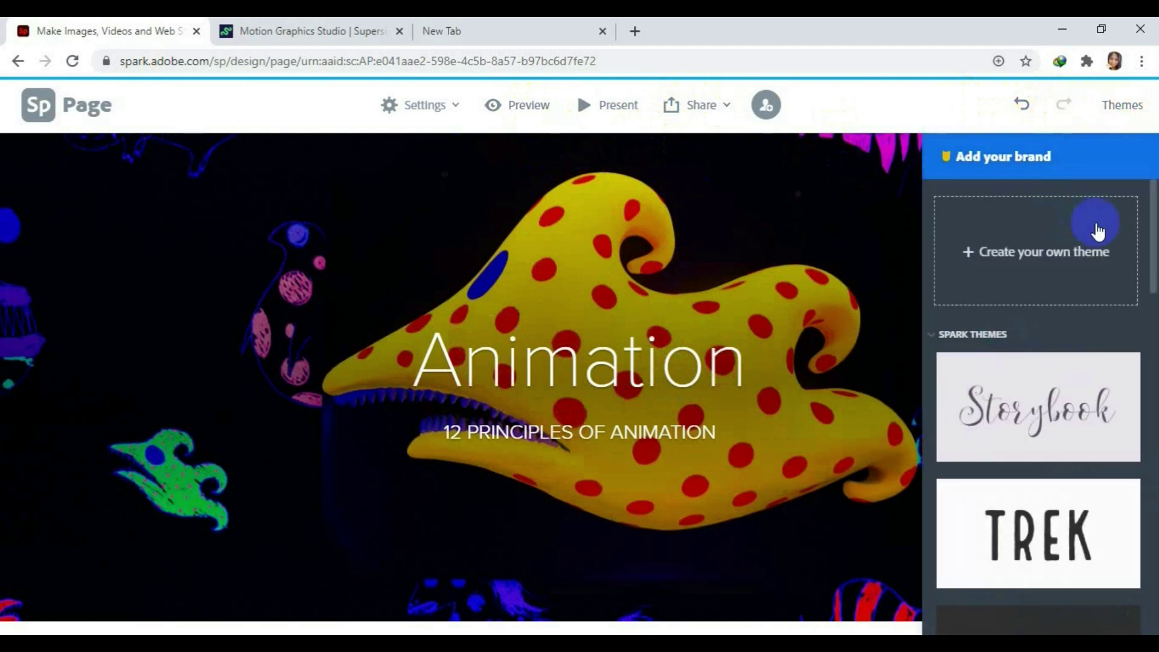
pyautogui.moveTo(1151, 232); pyautogui.dragTo(1141, 517)
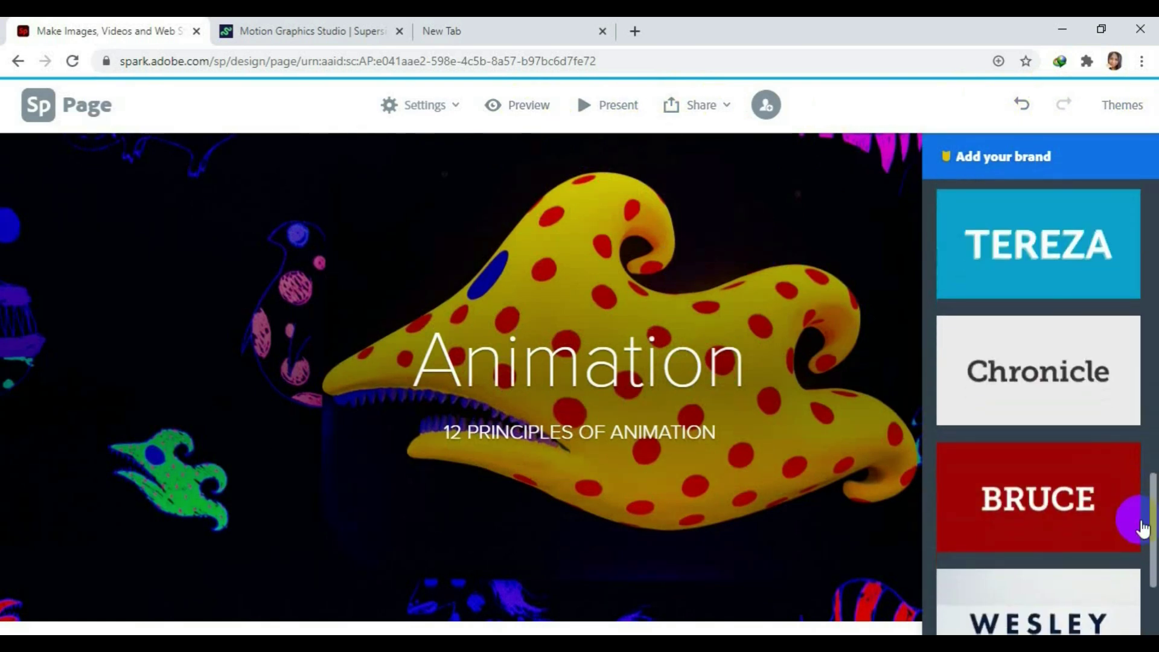
pyautogui.click(1064, 500)
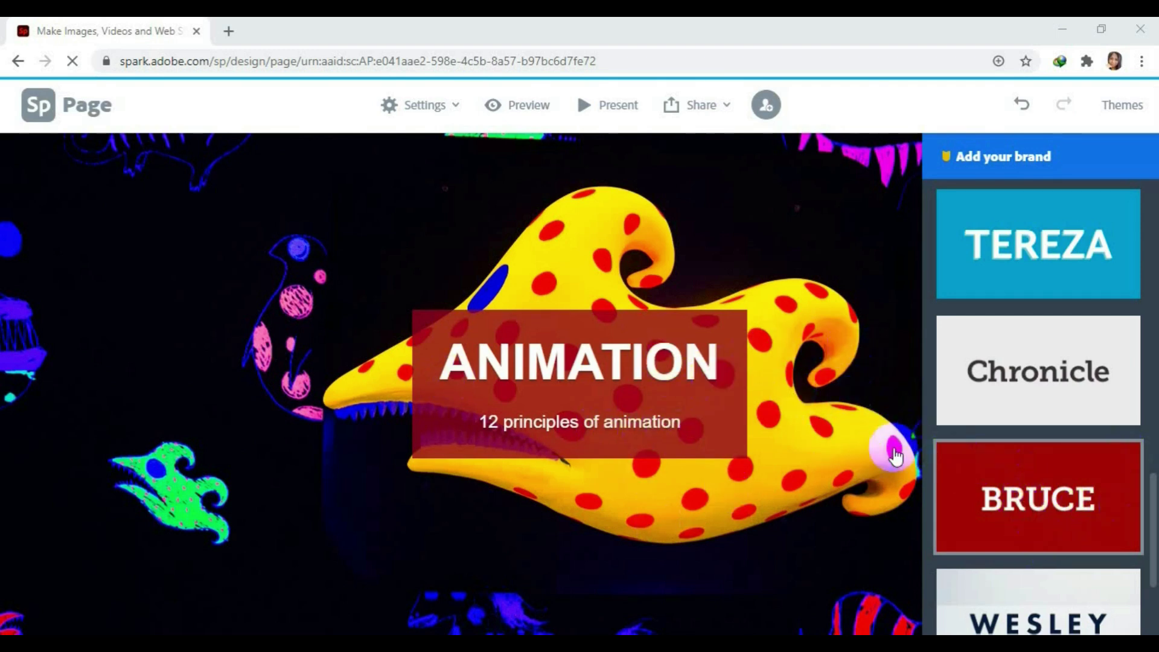
pyautogui.scroll(-2, 732, 430)
pyautogui.scroll(-1, 731, 430)
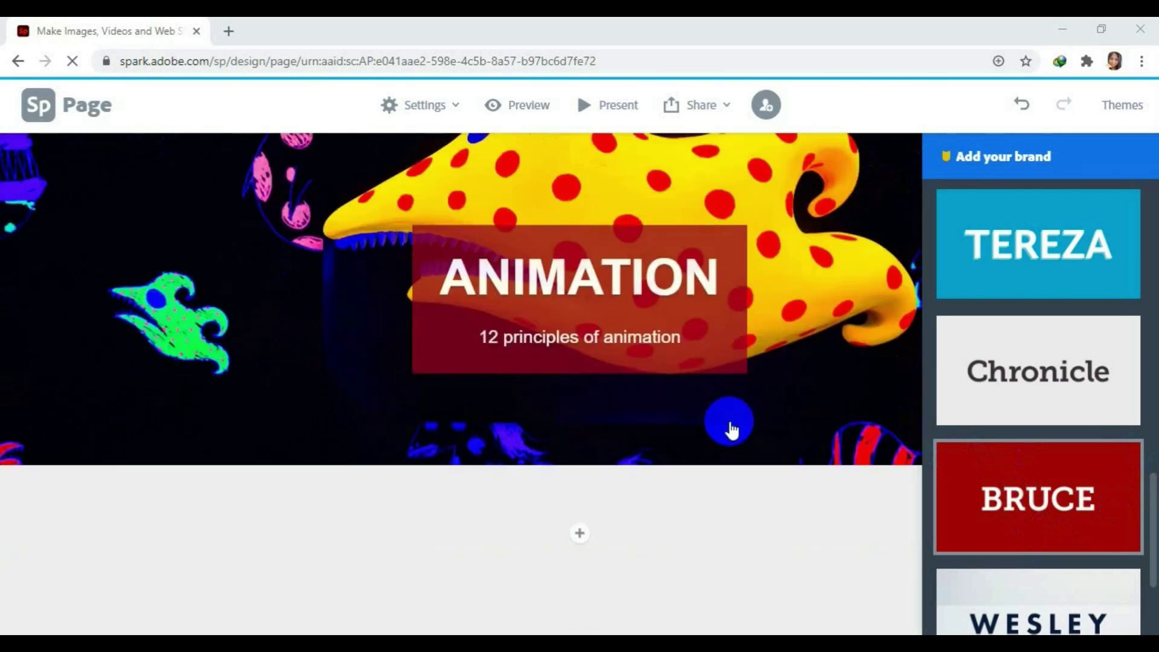
pyautogui.scroll(-2, 731, 430)
pyautogui.scroll(3, 731, 430)
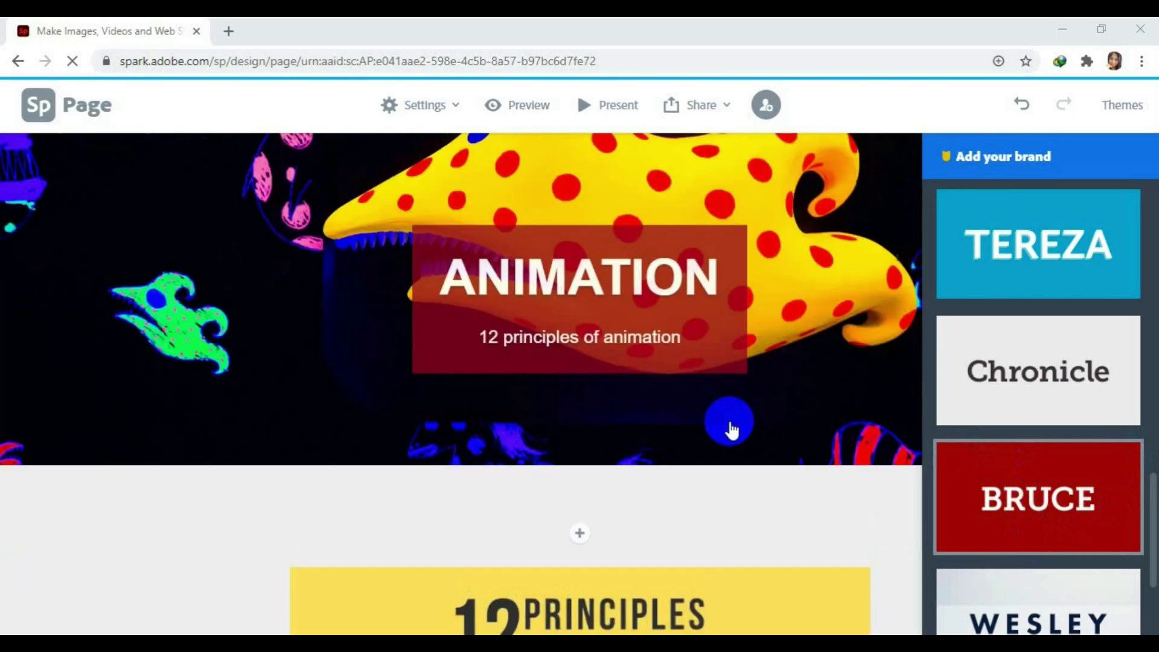
pyautogui.scroll(1, 732, 430)
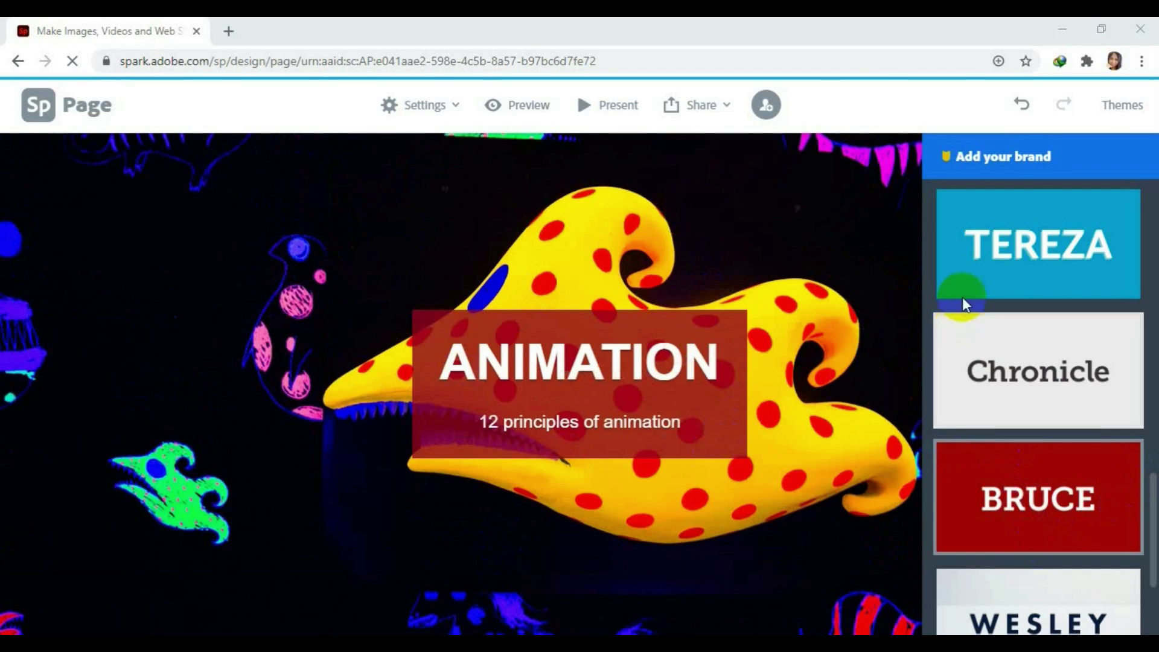
# Preview the page and scroll down through its opening sections.
pyautogui.click(523, 108)
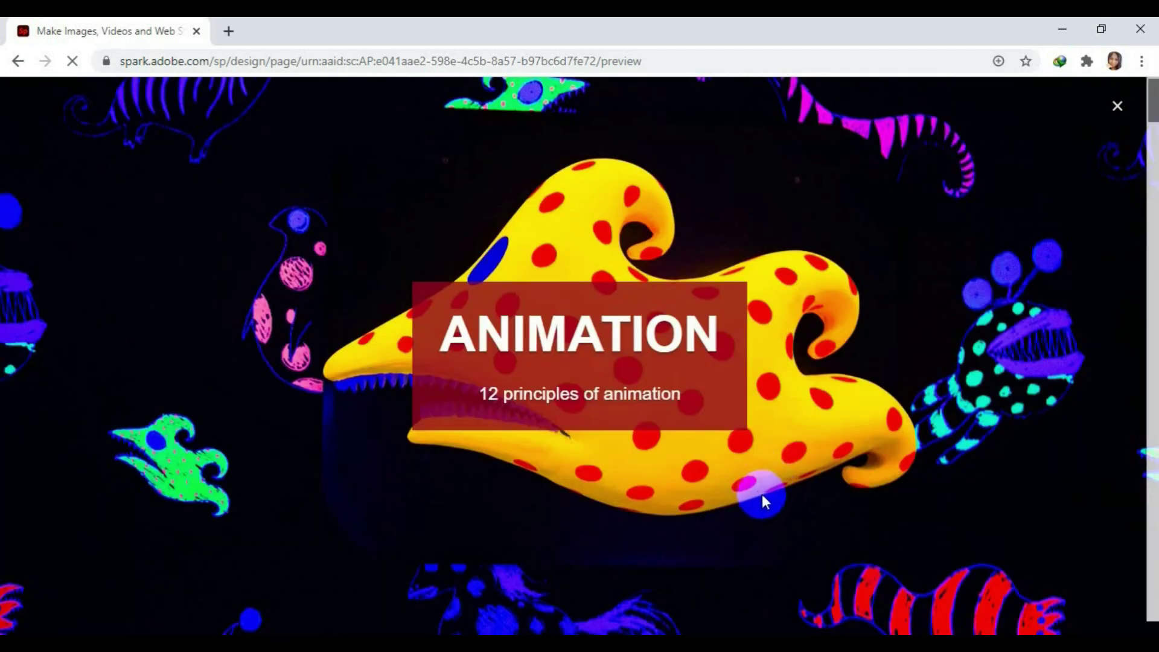
pyautogui.scroll(-1, 968, 364)
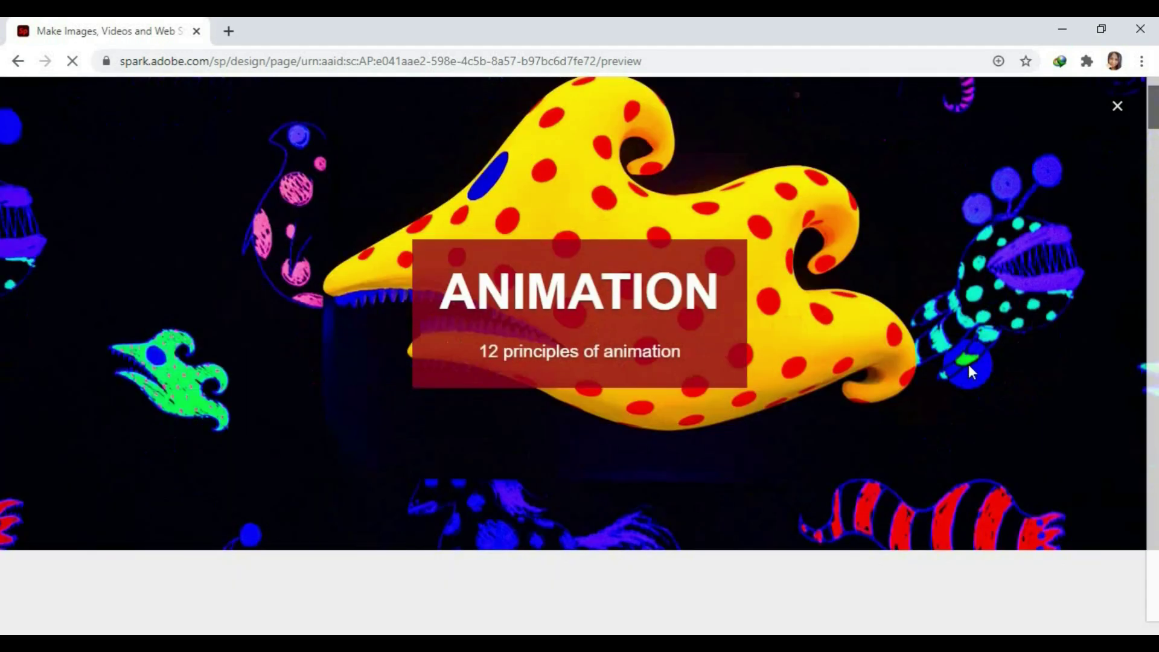
pyautogui.scroll(-1, 868, 338)
pyautogui.scroll(-1, 1001, 358)
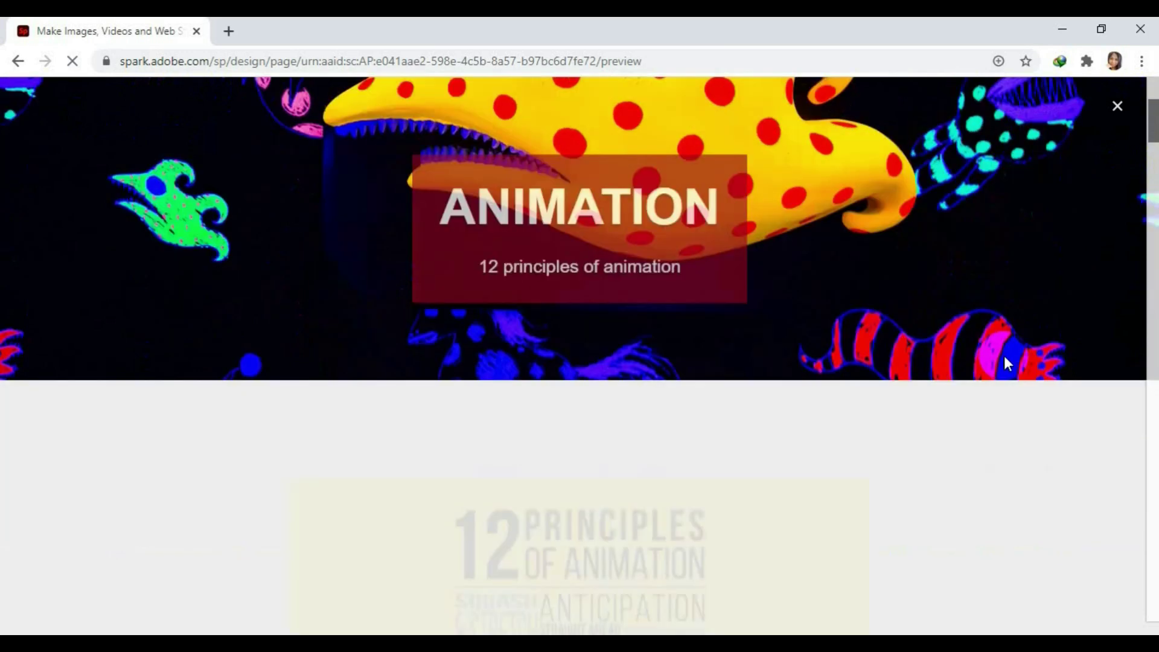
pyautogui.scroll(-2, 1005, 361)
pyautogui.scroll(-1, 1004, 356)
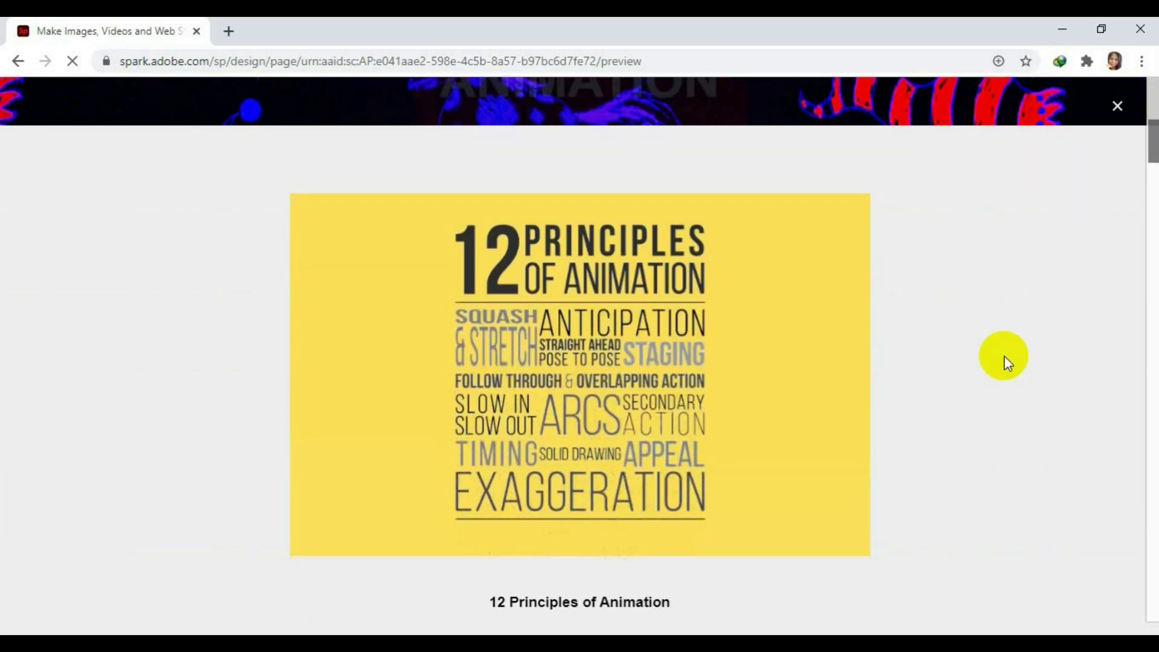
pyautogui.scroll(-1, 1004, 356)
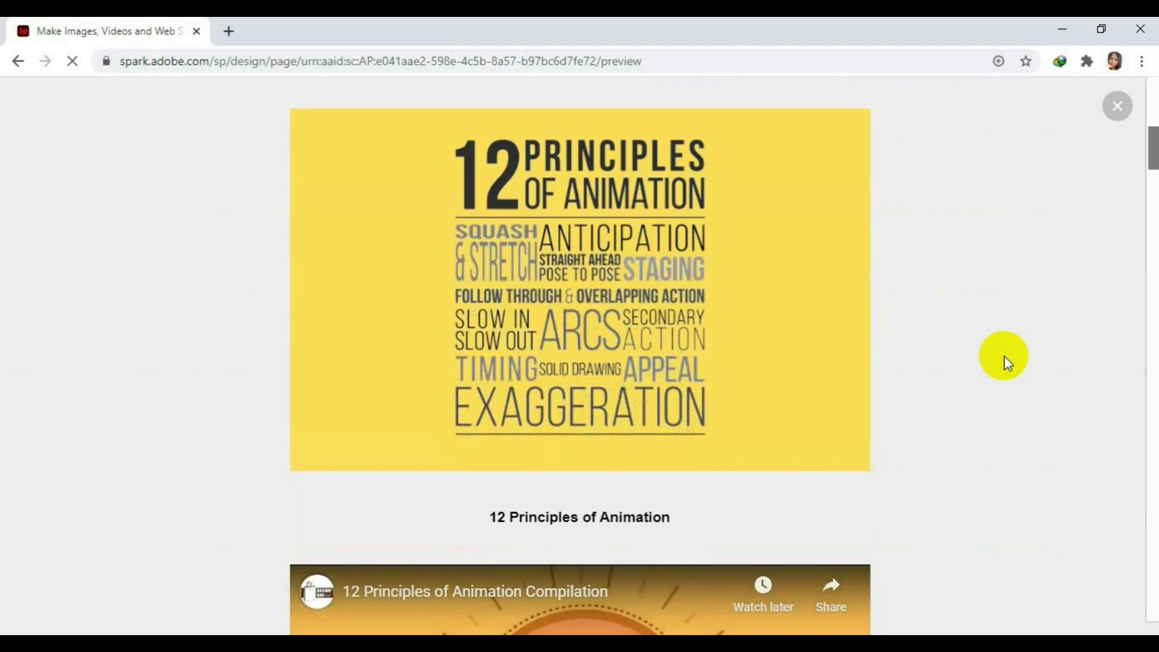
pyautogui.scroll(-1, 1004, 356)
pyautogui.scroll(-2, 1004, 356)
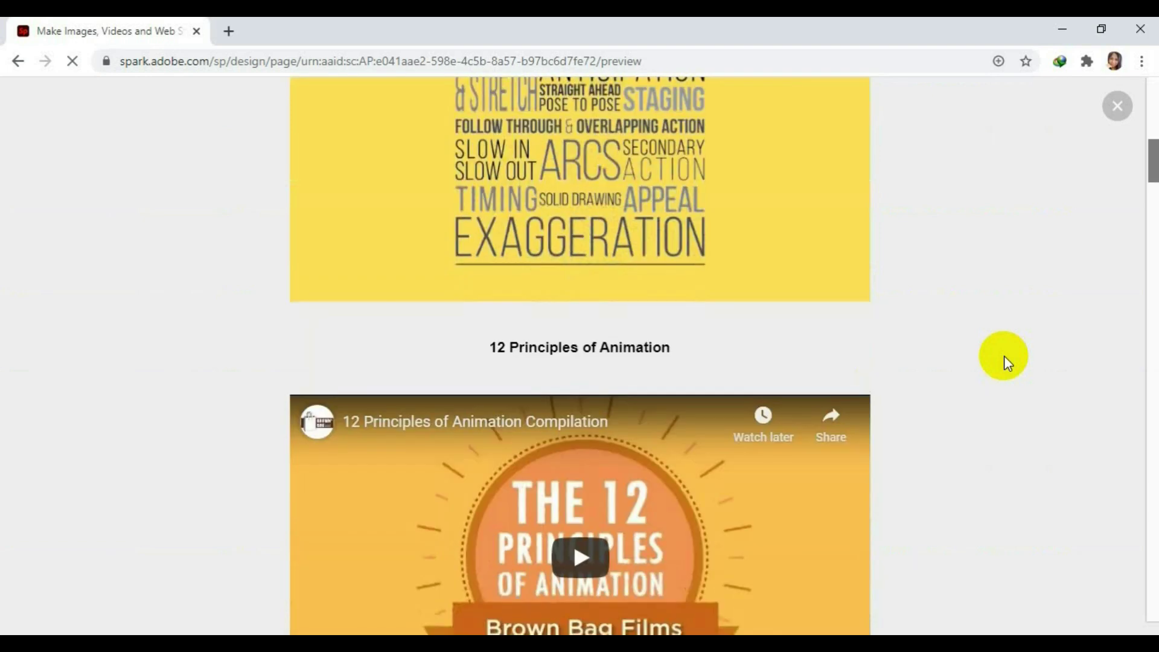
pyautogui.scroll(-1, 1005, 356)
pyautogui.scroll(-1, 1005, 356)
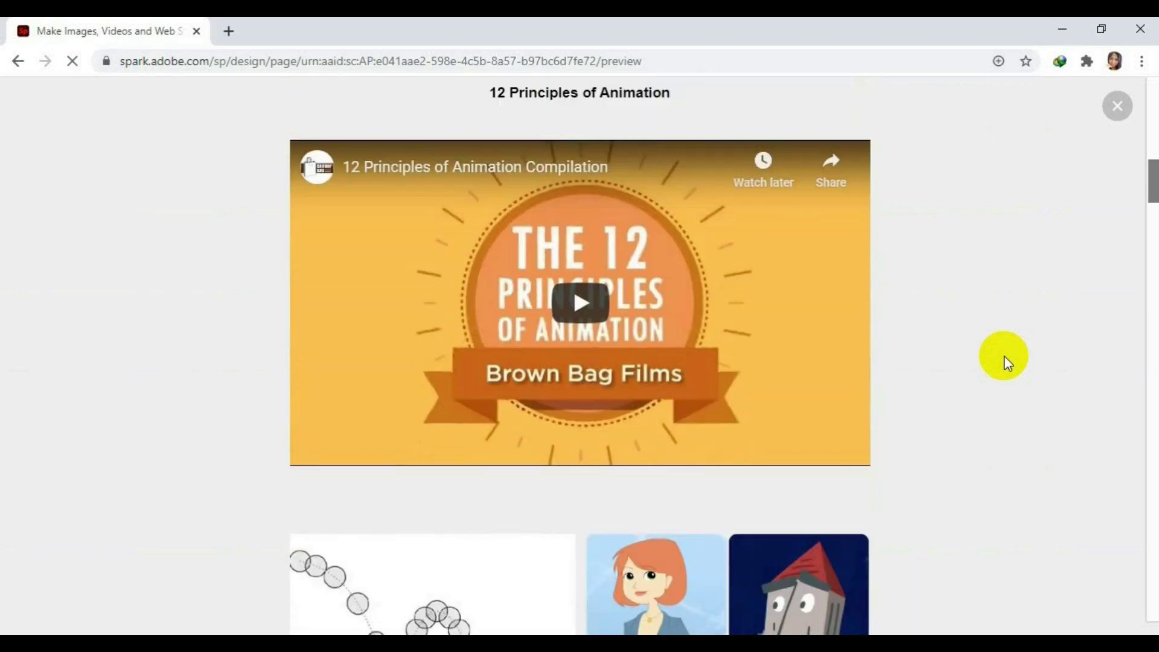
# Play the embedded 12 Principles compilation video, then pause and close it.
pyautogui.click(573, 305)
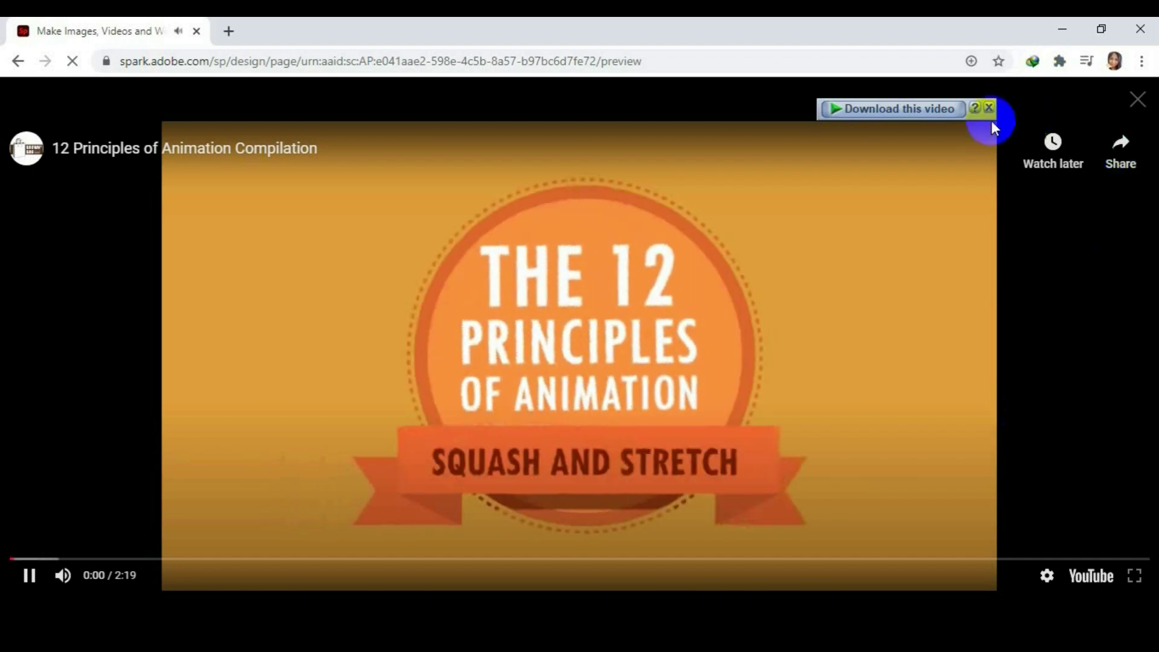
pyautogui.click(988, 108)
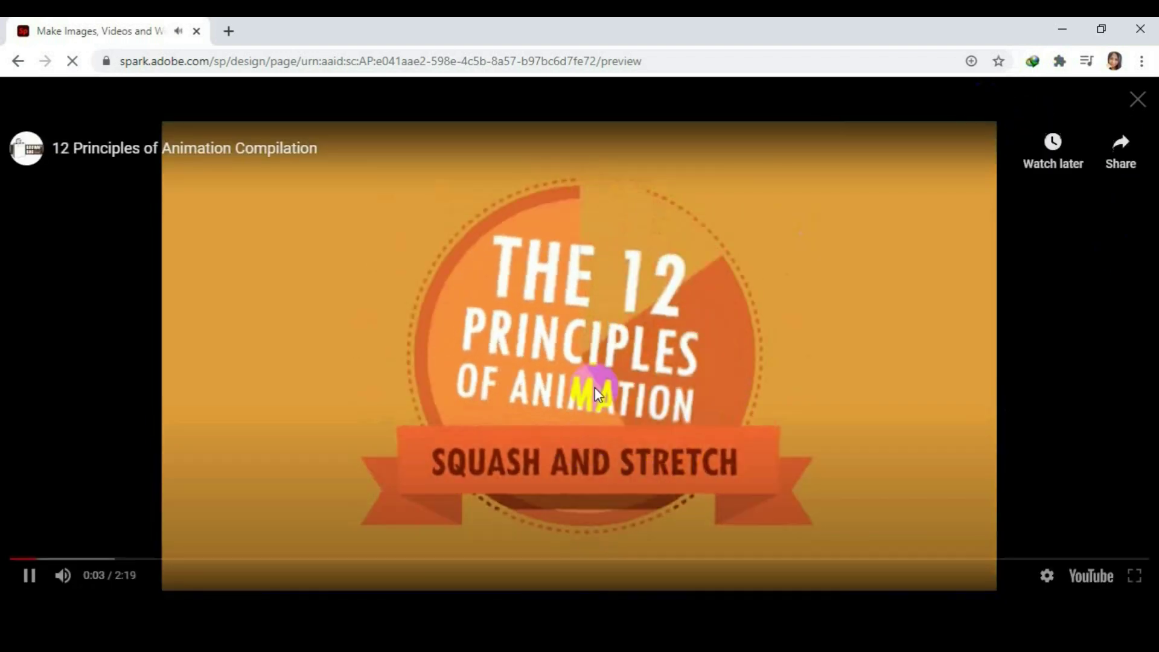
pyautogui.click(26, 577)
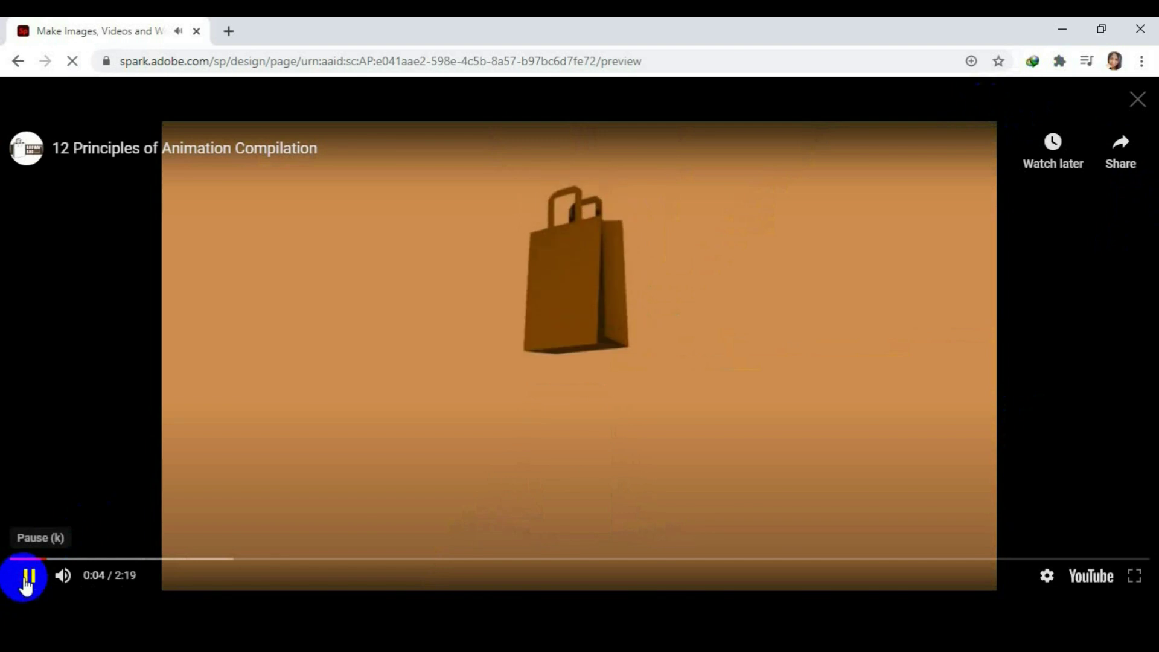
pyautogui.click(28, 579)
pyautogui.click(1137, 99)
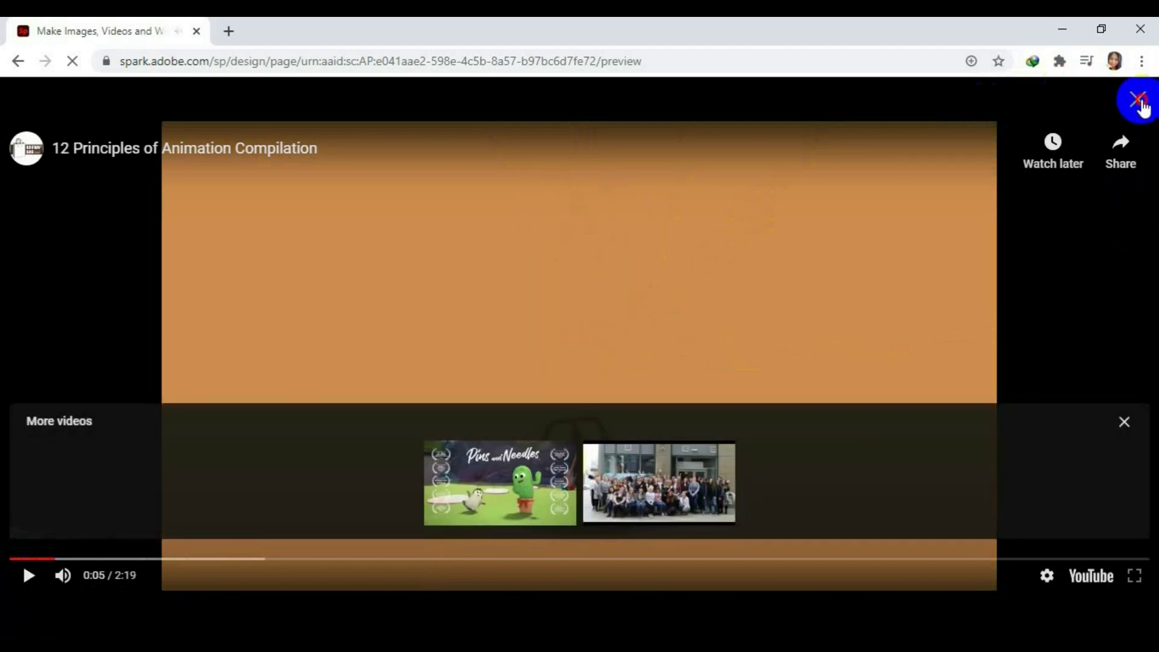
# Scroll further down the preview through the 12 Principles list.
pyautogui.scroll(-7, 998, 399)
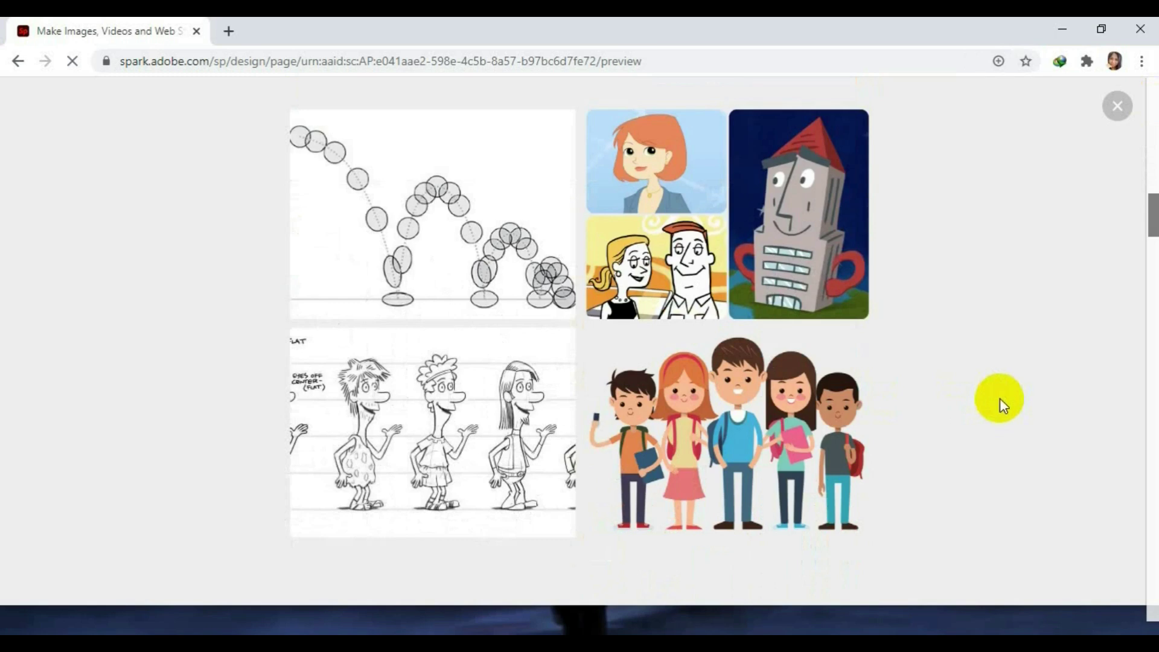
pyautogui.scroll(-7, 999, 397)
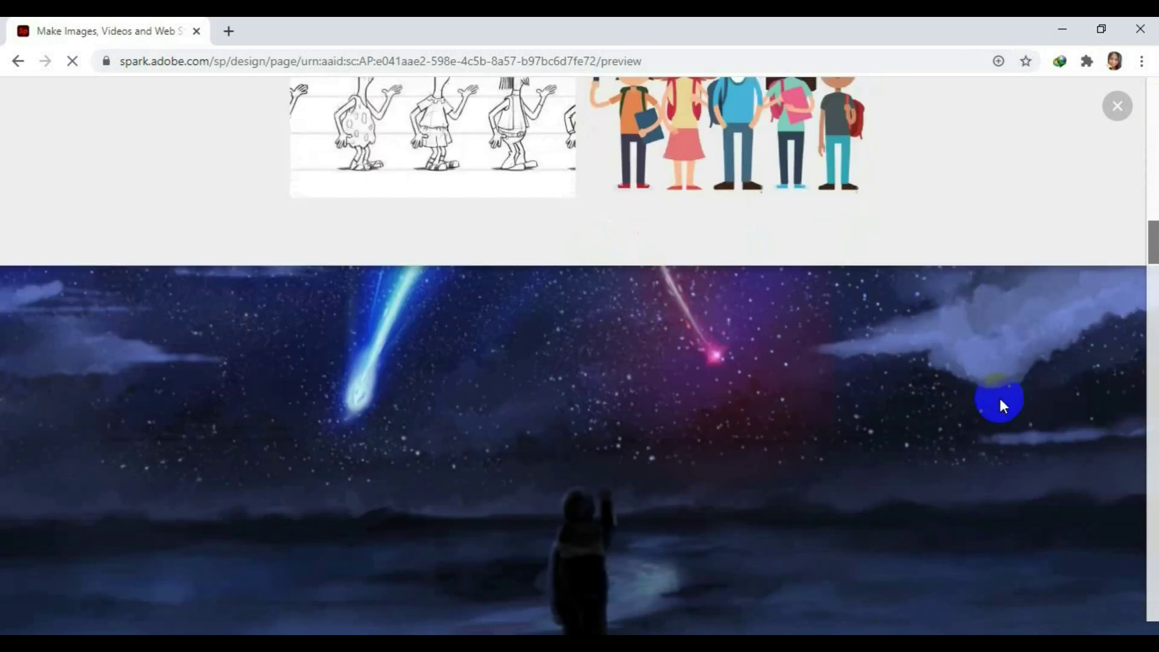
pyautogui.scroll(-3, 999, 397)
pyautogui.scroll(-5, 999, 397)
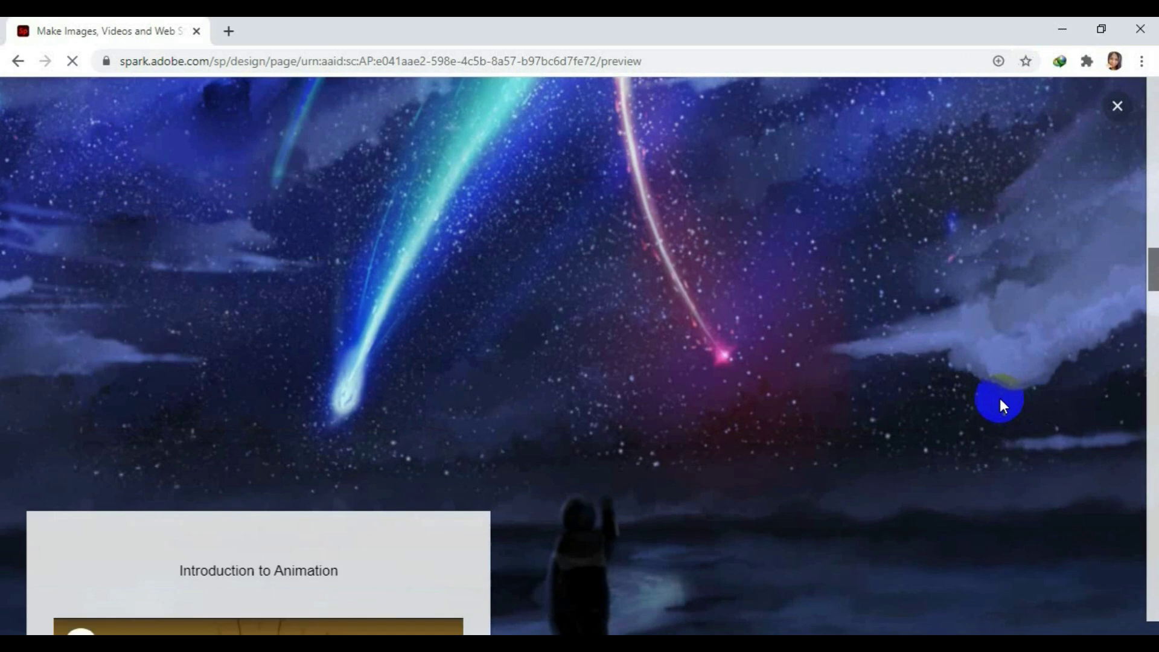
pyautogui.scroll(-2, 999, 397)
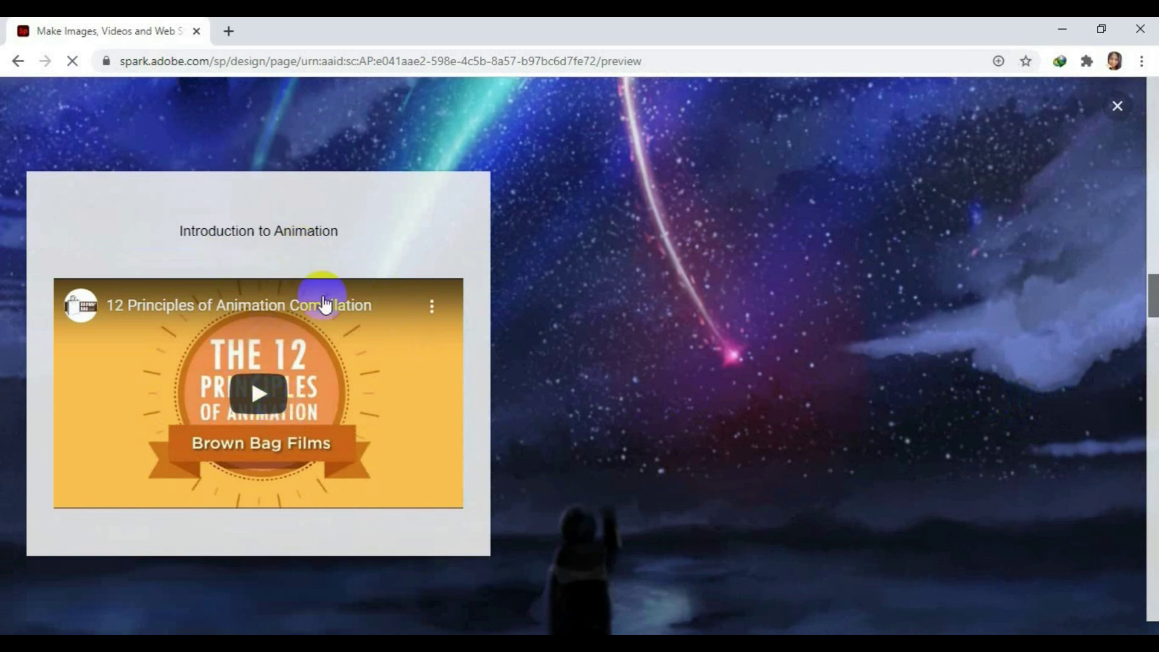
pyautogui.scroll(-2, 897, 529)
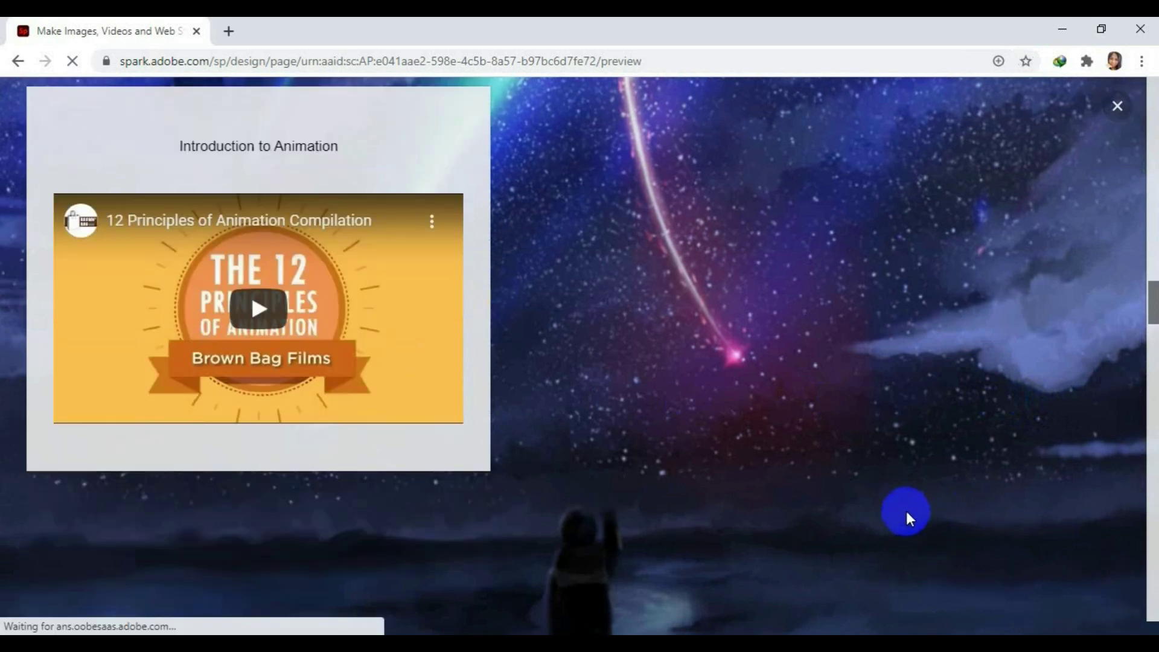
pyautogui.scroll(-2, 908, 513)
pyautogui.scroll(5, 911, 511)
pyautogui.scroll(-3, 912, 512)
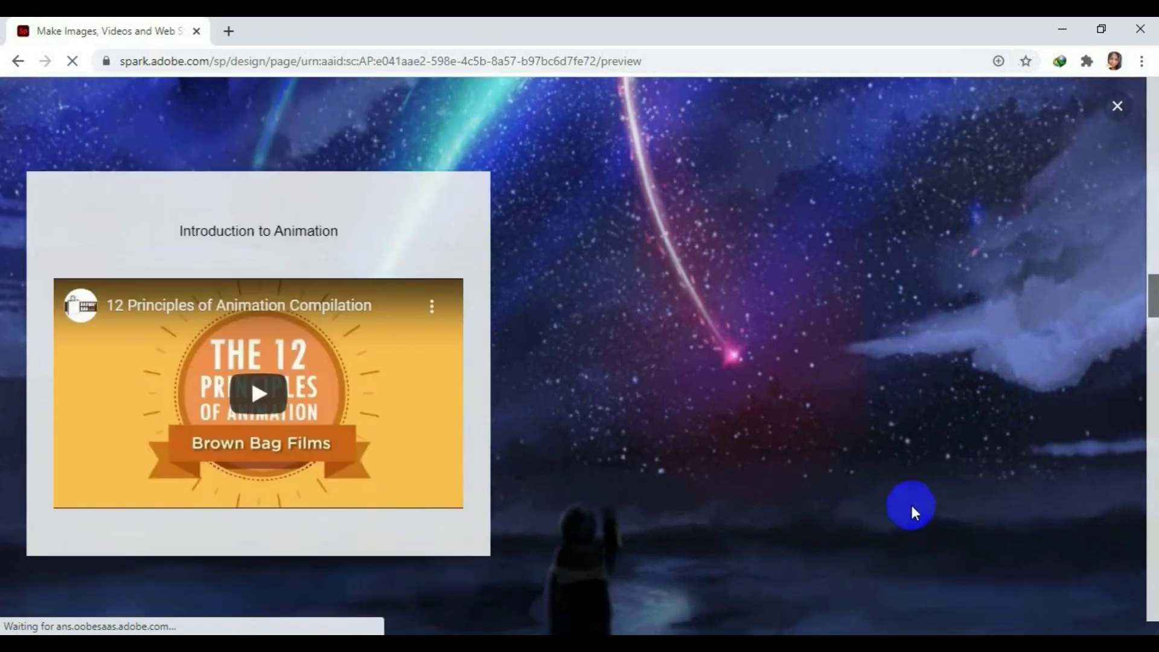
pyautogui.scroll(-2, 911, 505)
pyautogui.scroll(4, 911, 505)
pyautogui.scroll(-2, 911, 505)
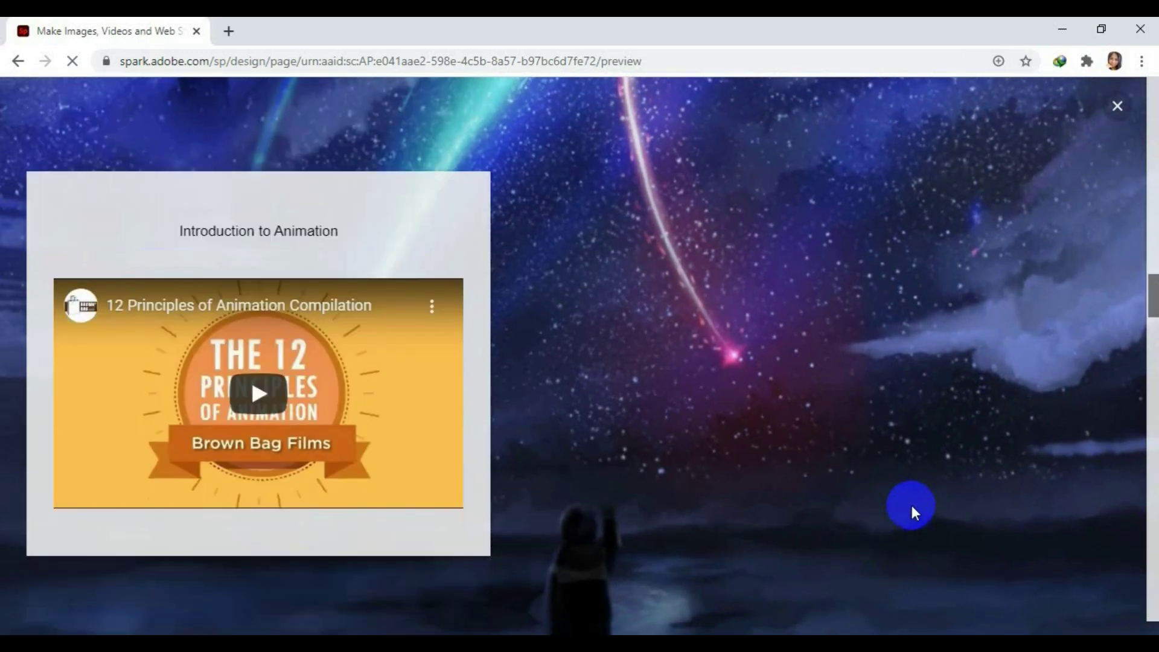
# Play and close the Introduction to Animation video, then scroll down to the Appeal section.
pyautogui.click(258, 393)
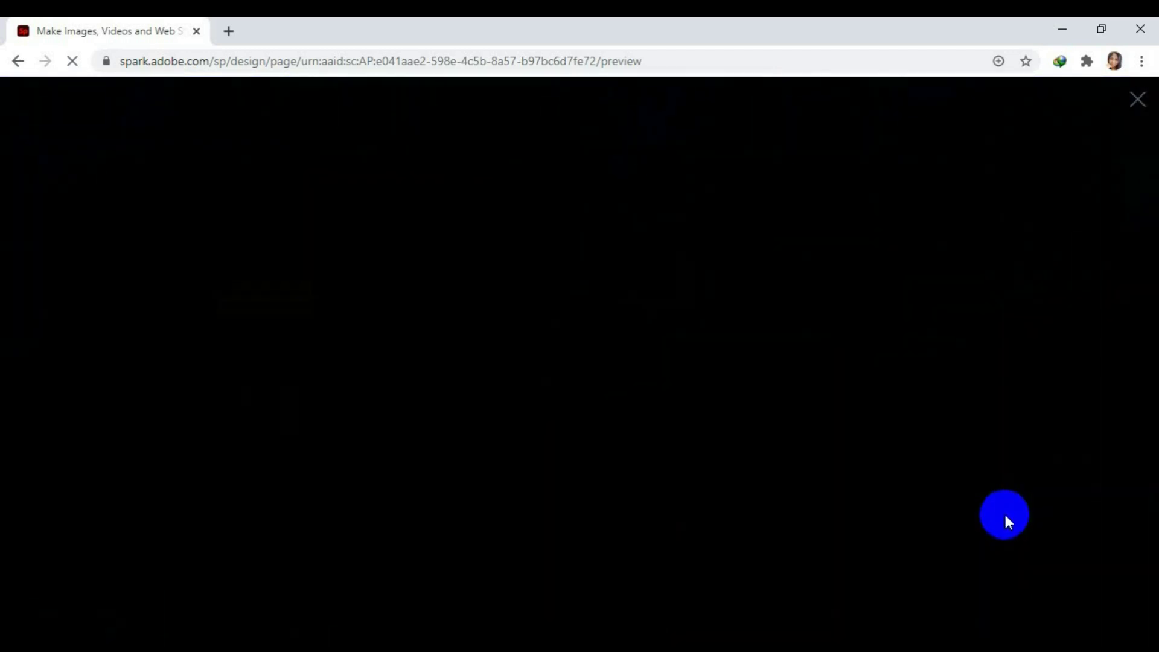
pyautogui.click(1138, 101)
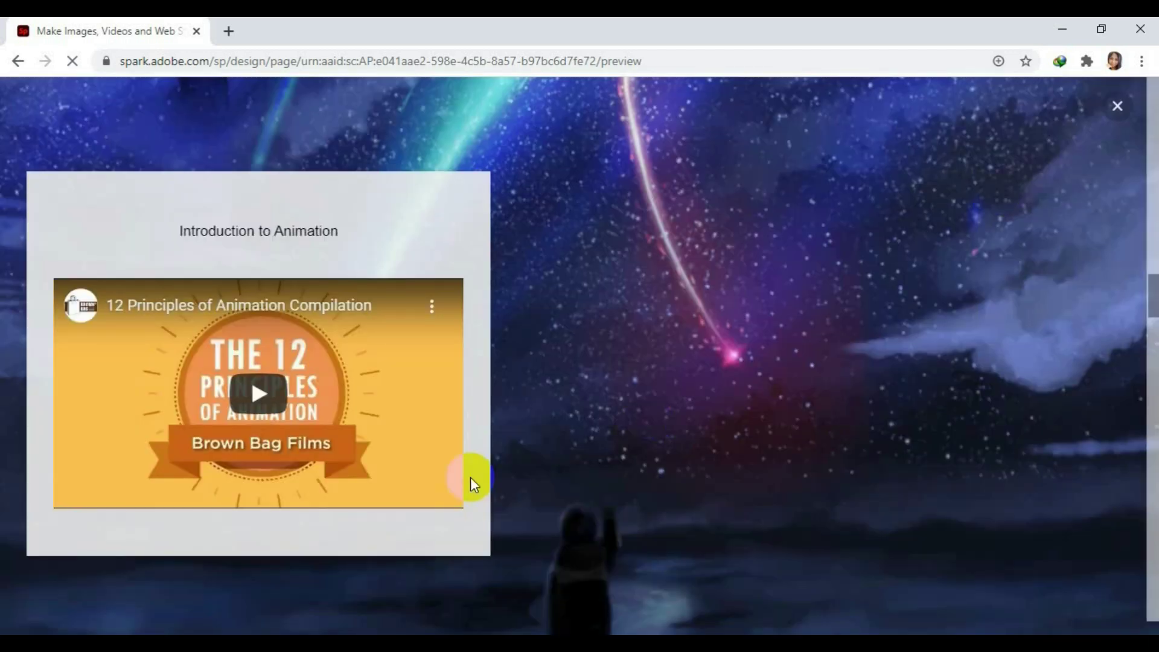
pyautogui.scroll(-5, 797, 483)
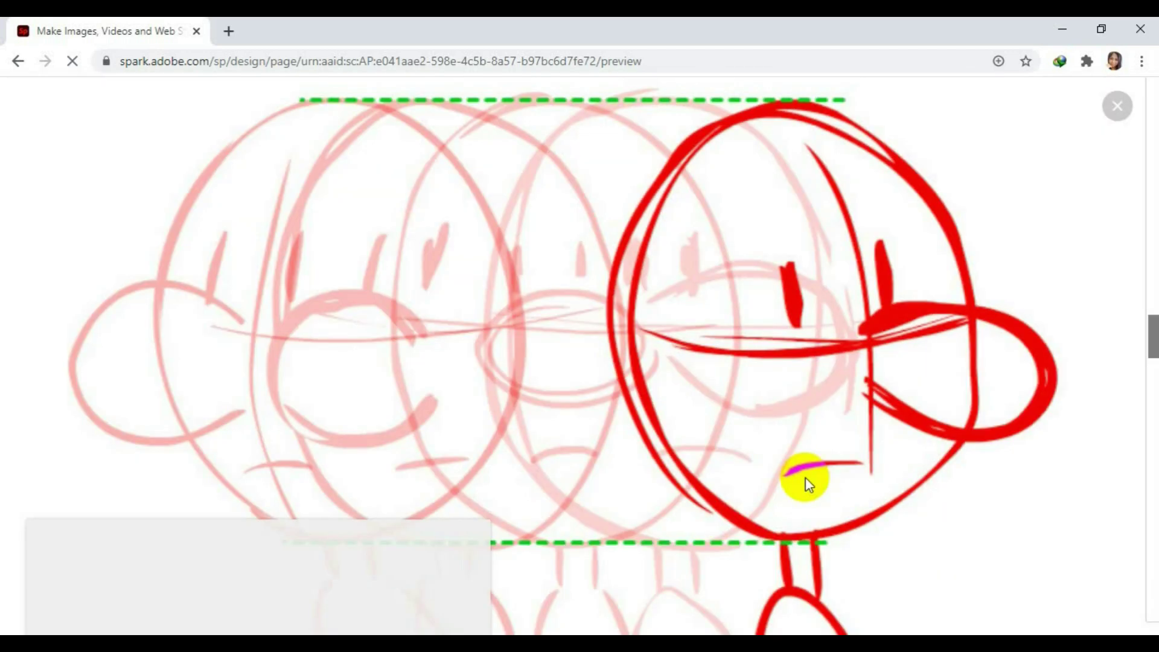
pyautogui.scroll(-3, 805, 477)
pyautogui.scroll(-4, 806, 477)
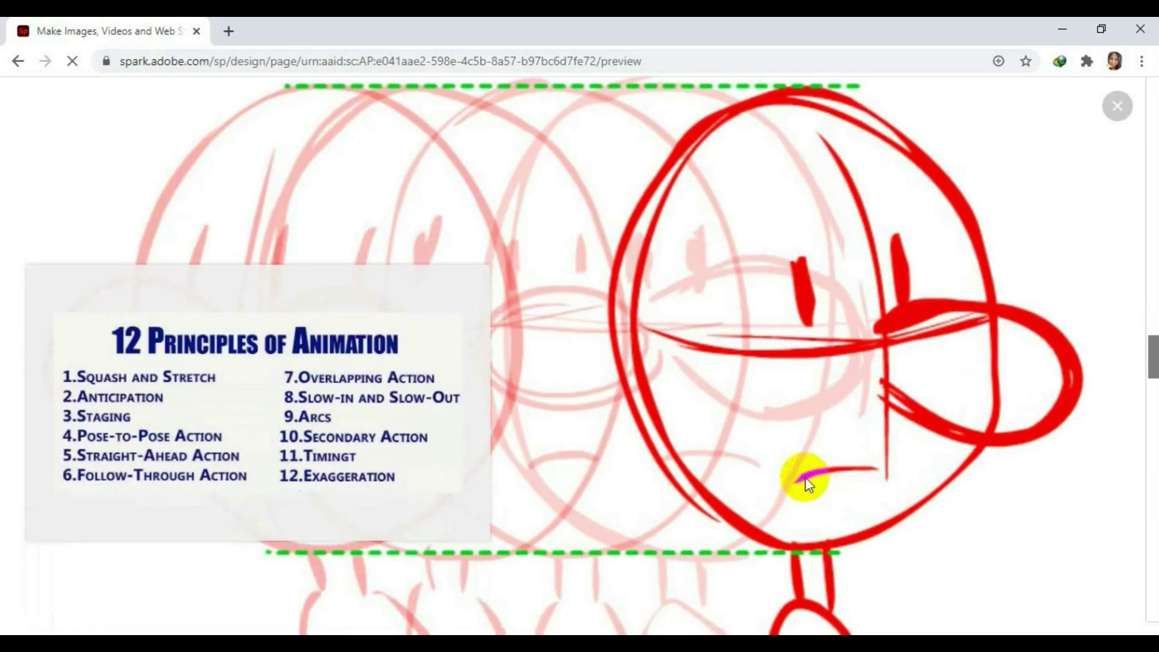
pyautogui.scroll(-5, 806, 481)
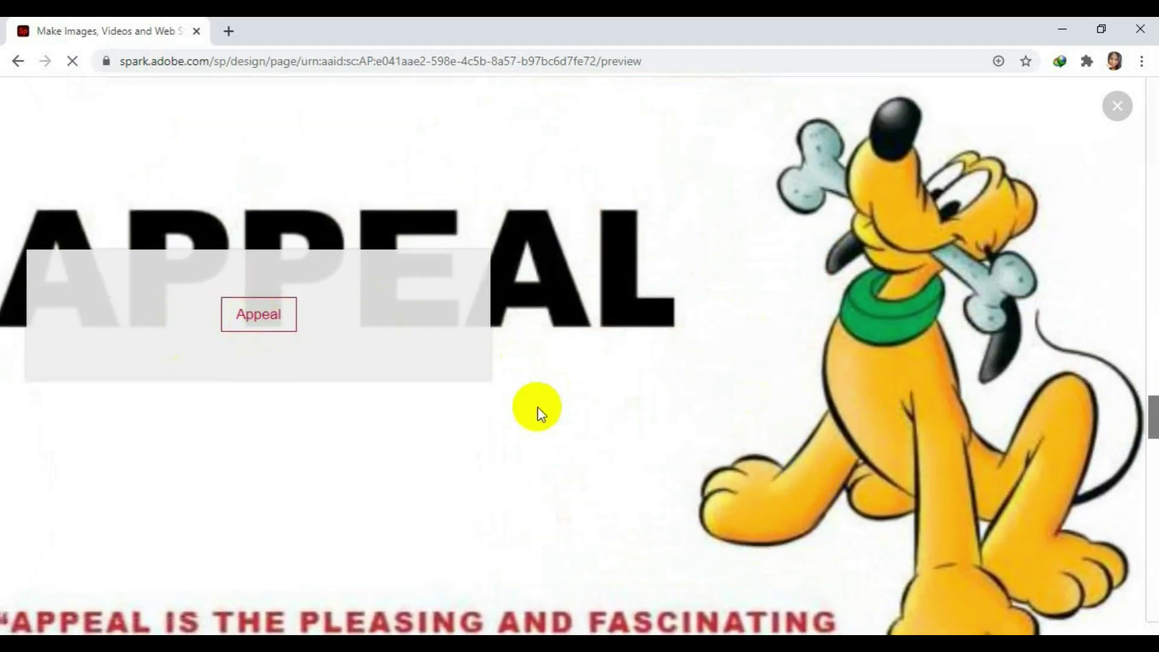
# Open the Appeal link's Motion Graphics Studio page, then scroll the Spark preview to the credits and footer.
pyautogui.click(271, 316)
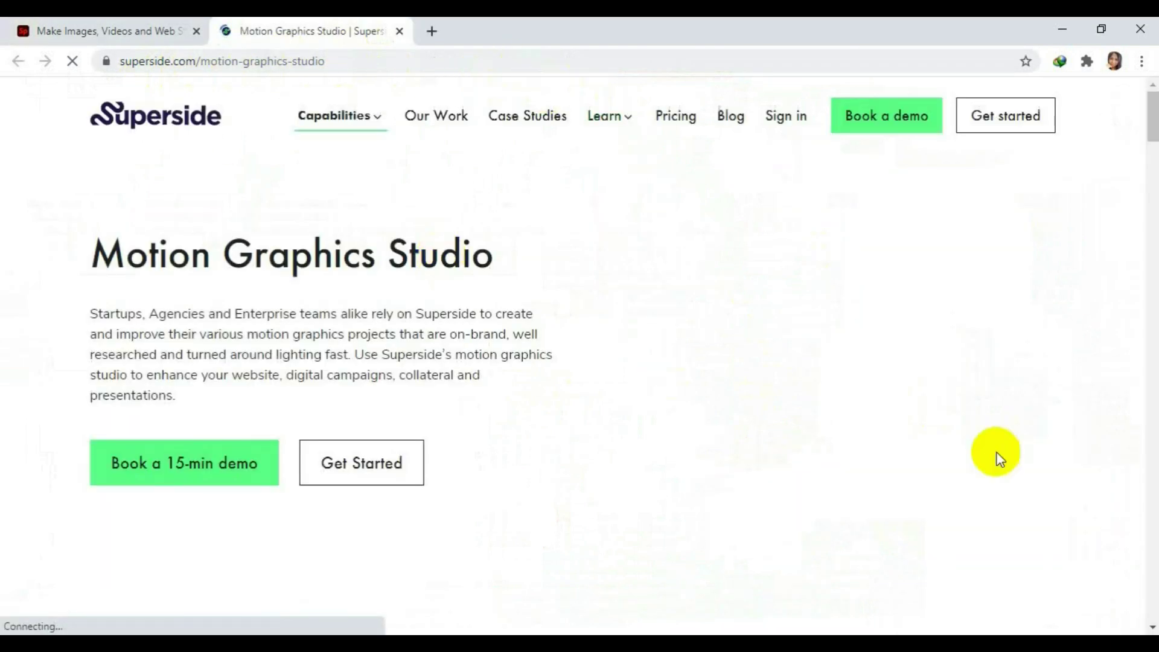
pyautogui.click(117, 27)
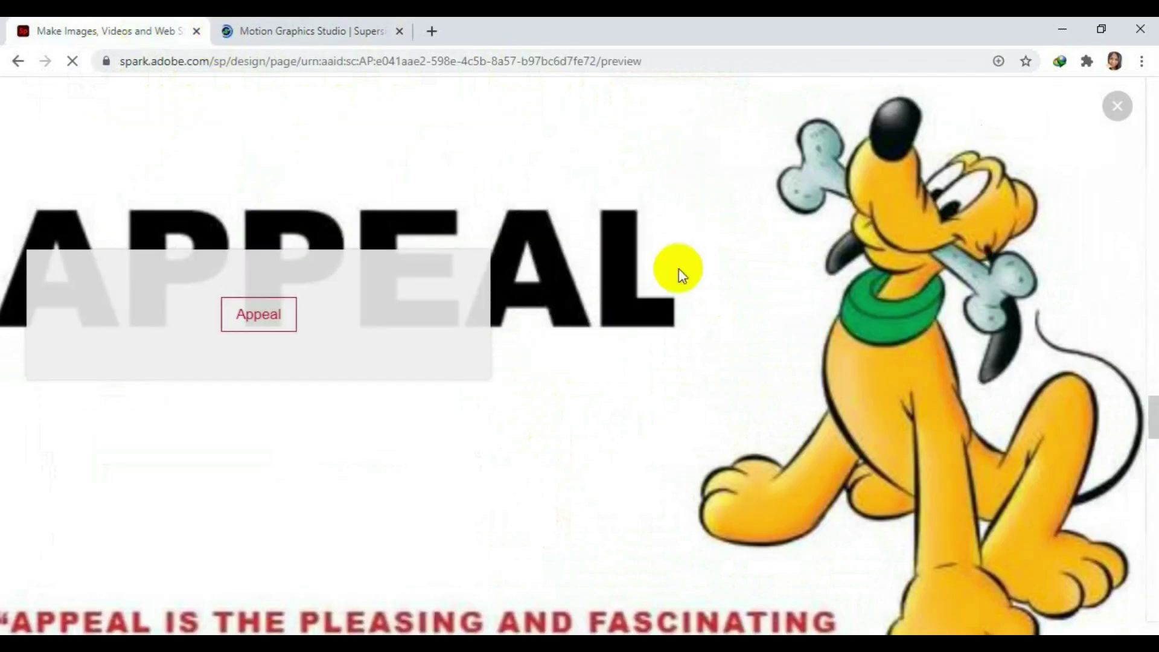
pyautogui.scroll(-2, 834, 356)
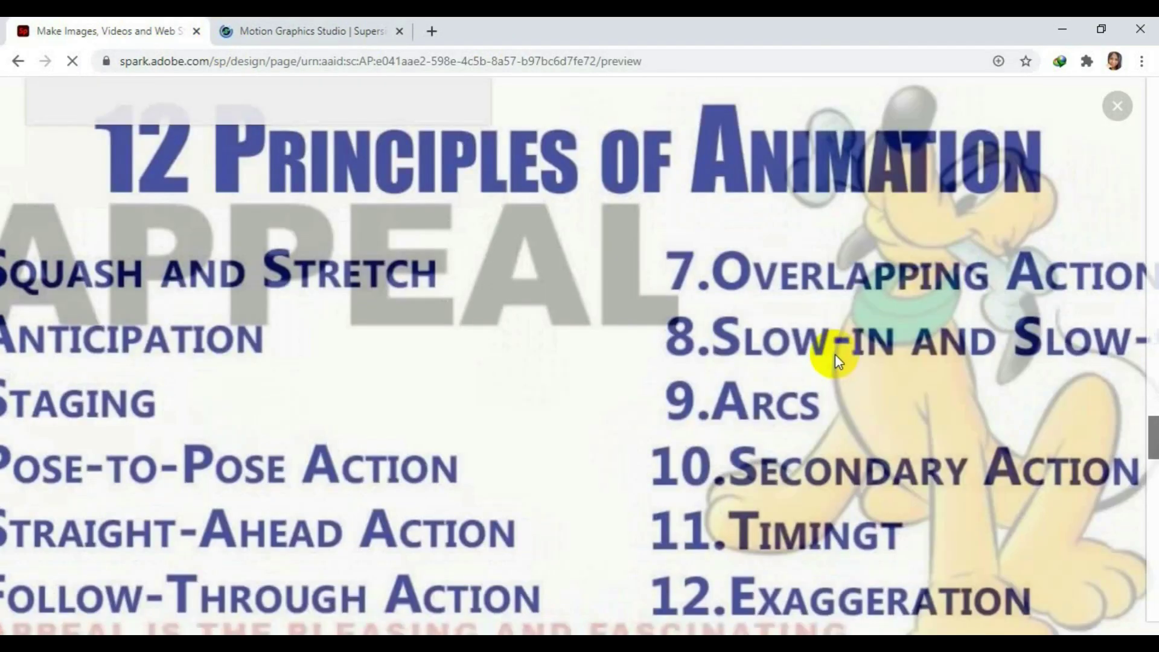
pyautogui.scroll(-3, 834, 354)
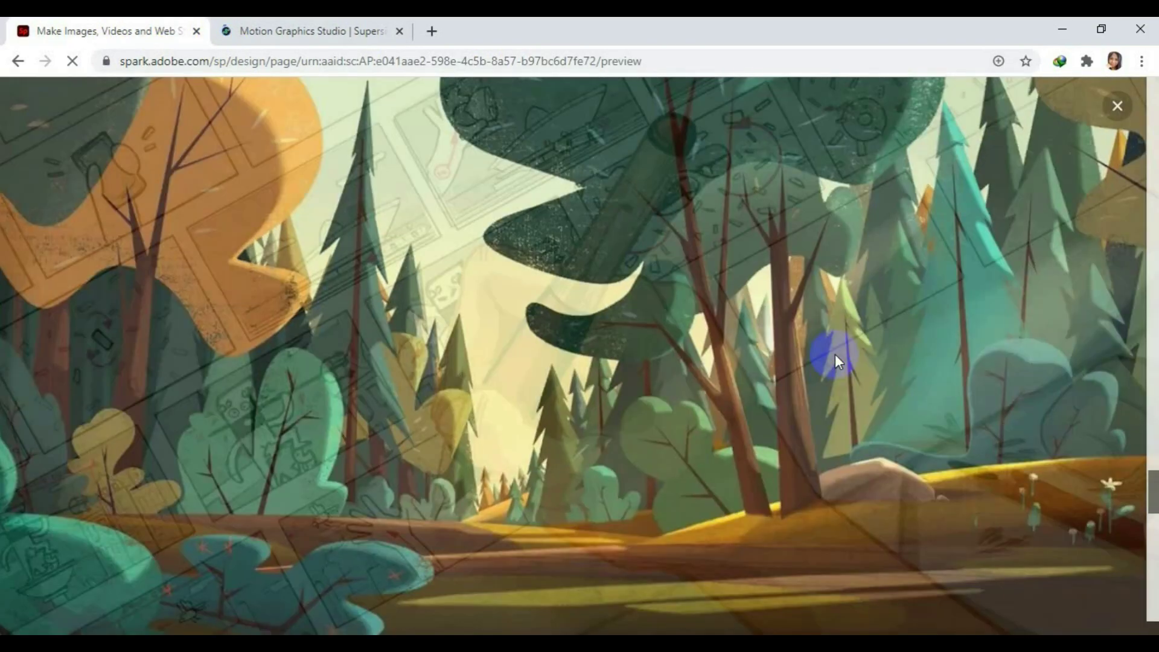
pyautogui.scroll(-3, 835, 354)
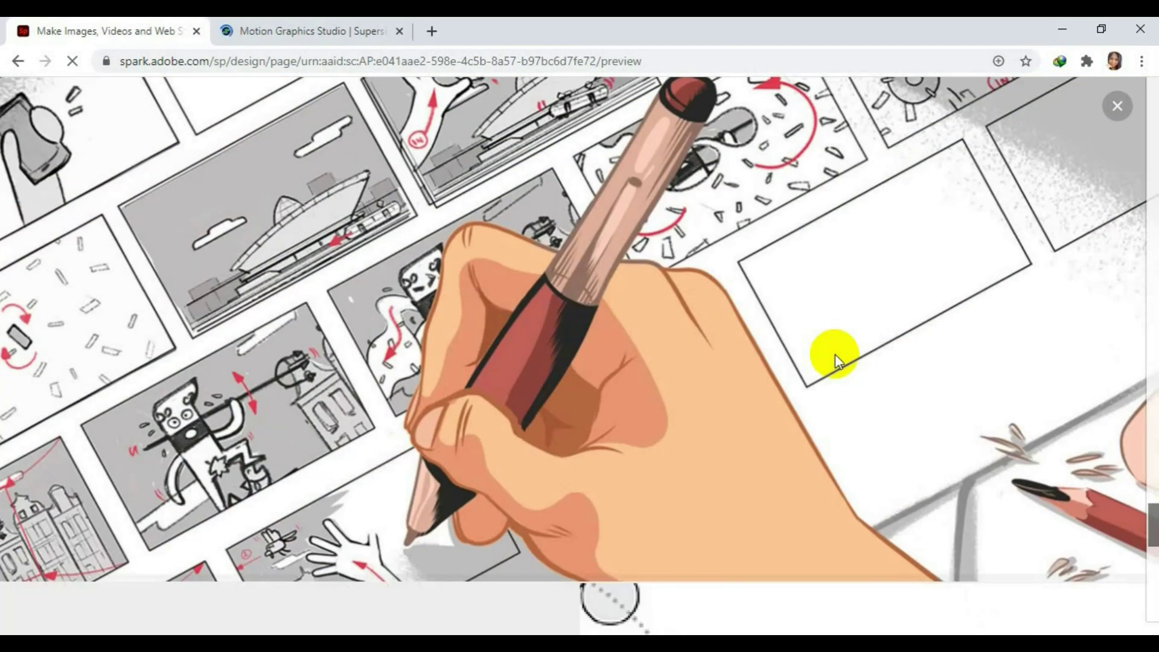
pyautogui.scroll(-4, 835, 353)
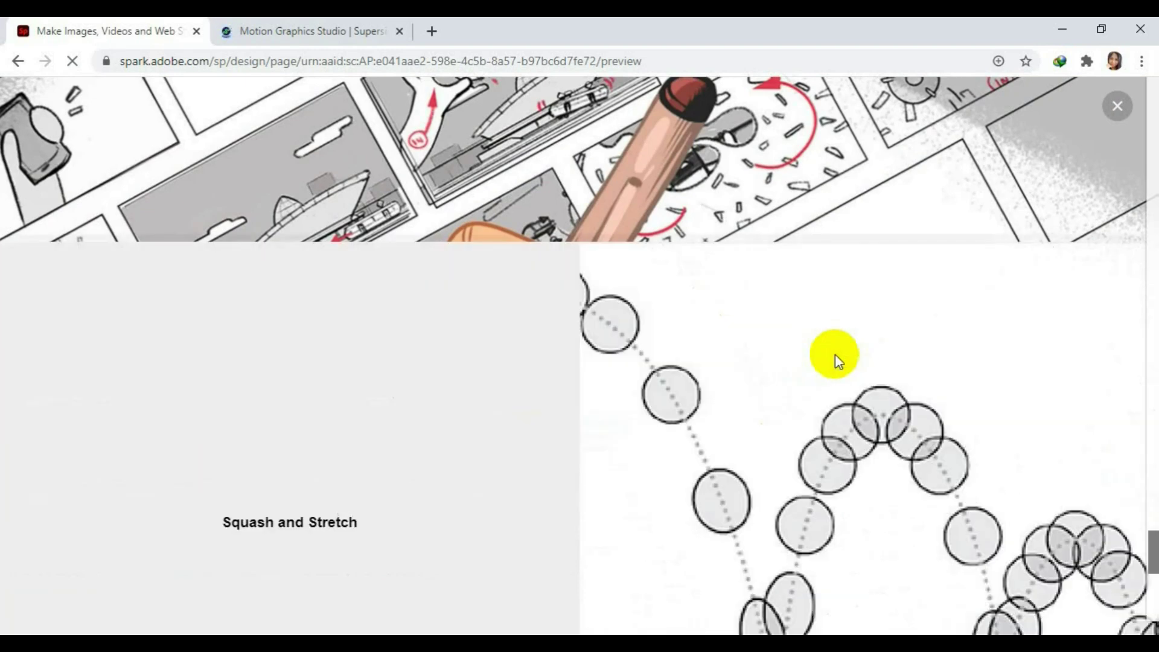
pyautogui.scroll(-3, 834, 354)
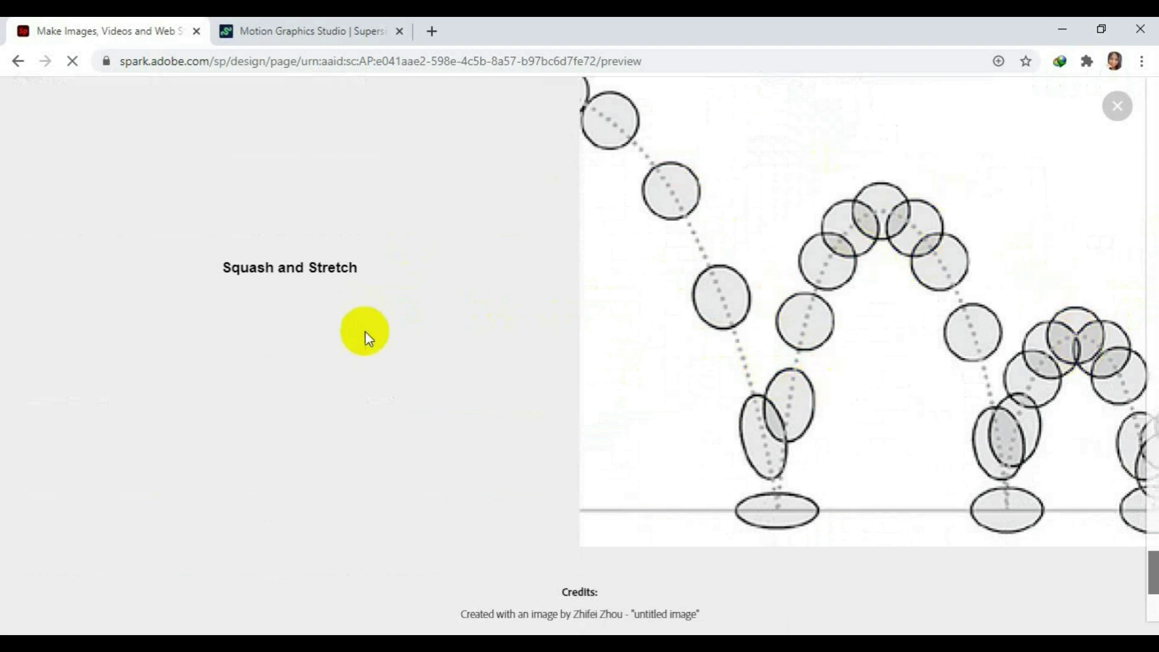
pyautogui.scroll(-5, 1047, 429)
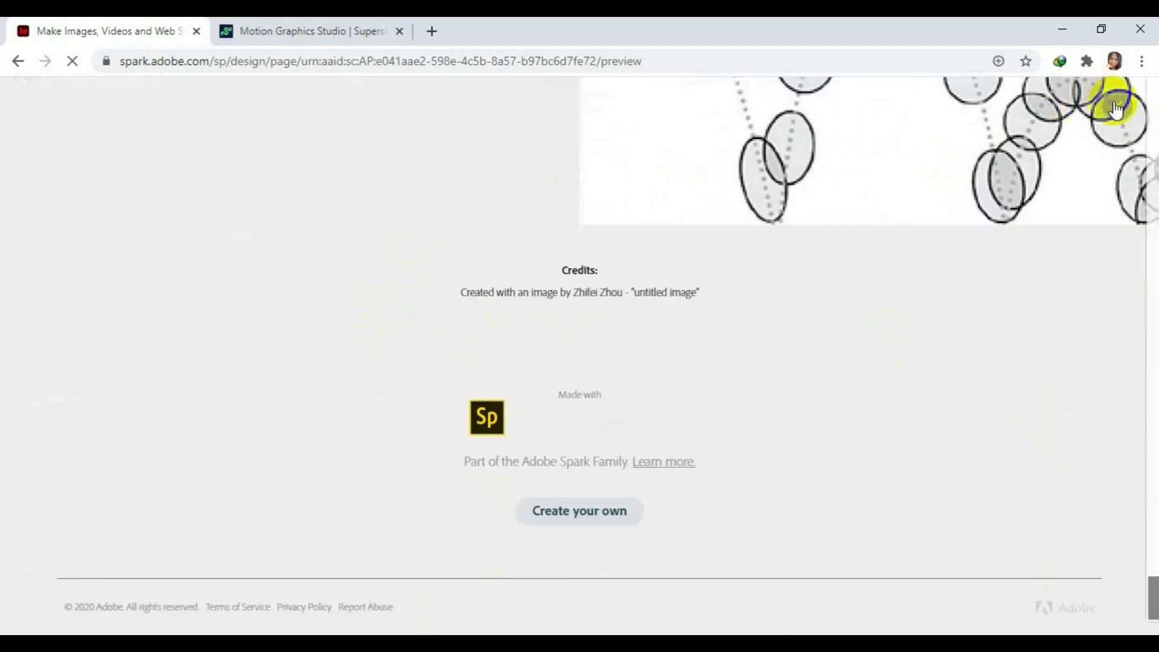
# Exit the preview and choose Share > Publish and share link for the Animation page.
pyautogui.click(1116, 108)
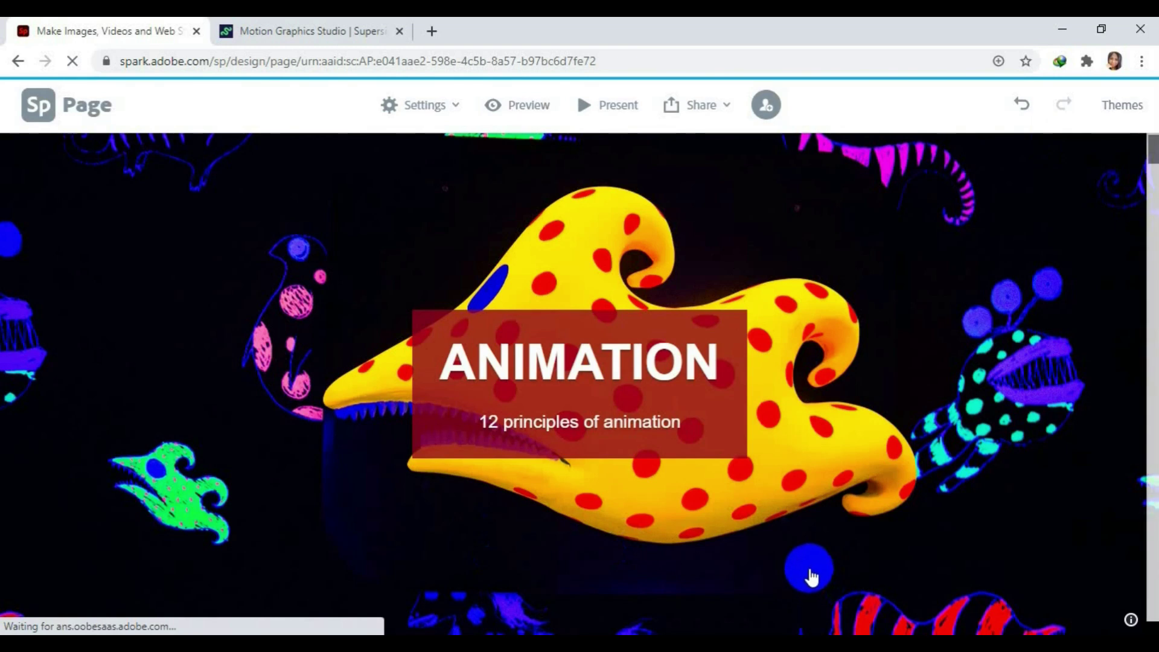
pyautogui.click(703, 109)
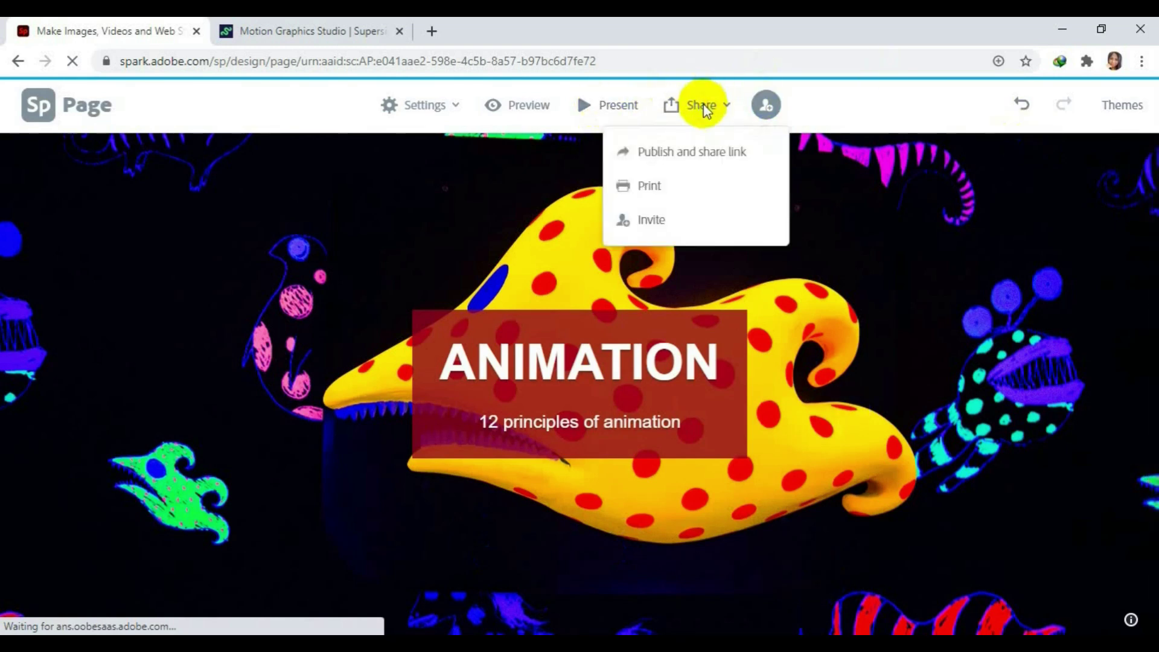
pyautogui.click(692, 161)
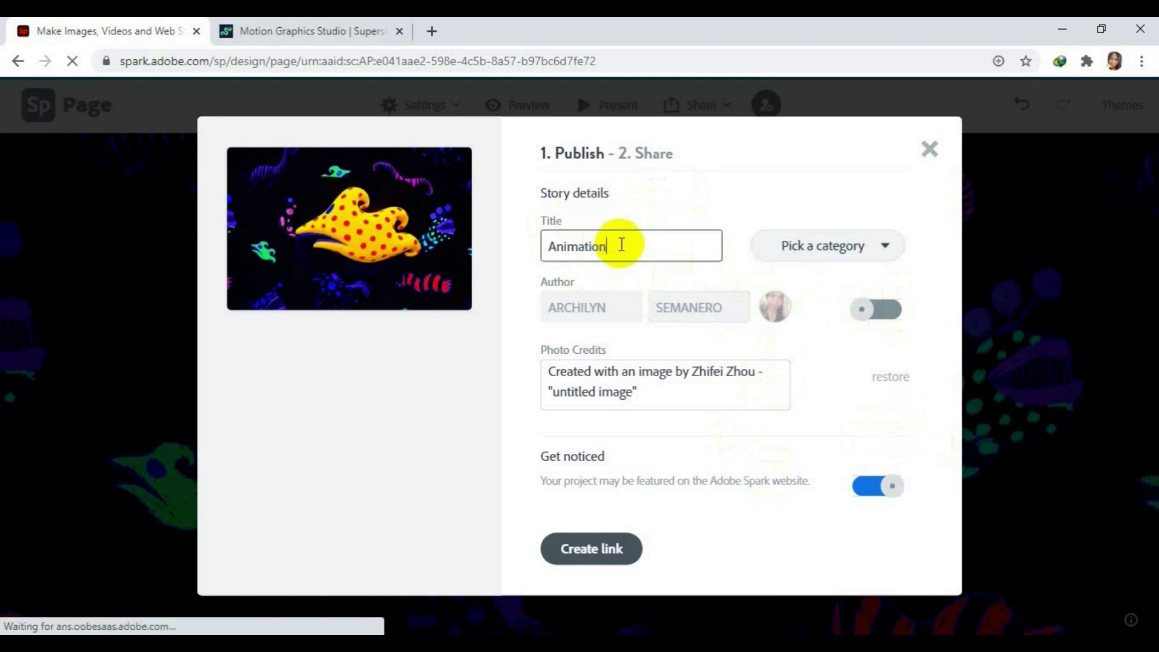
# Set the category to Education, turn on the Author toggle, and create the shareable link.
pyautogui.click(887, 258)
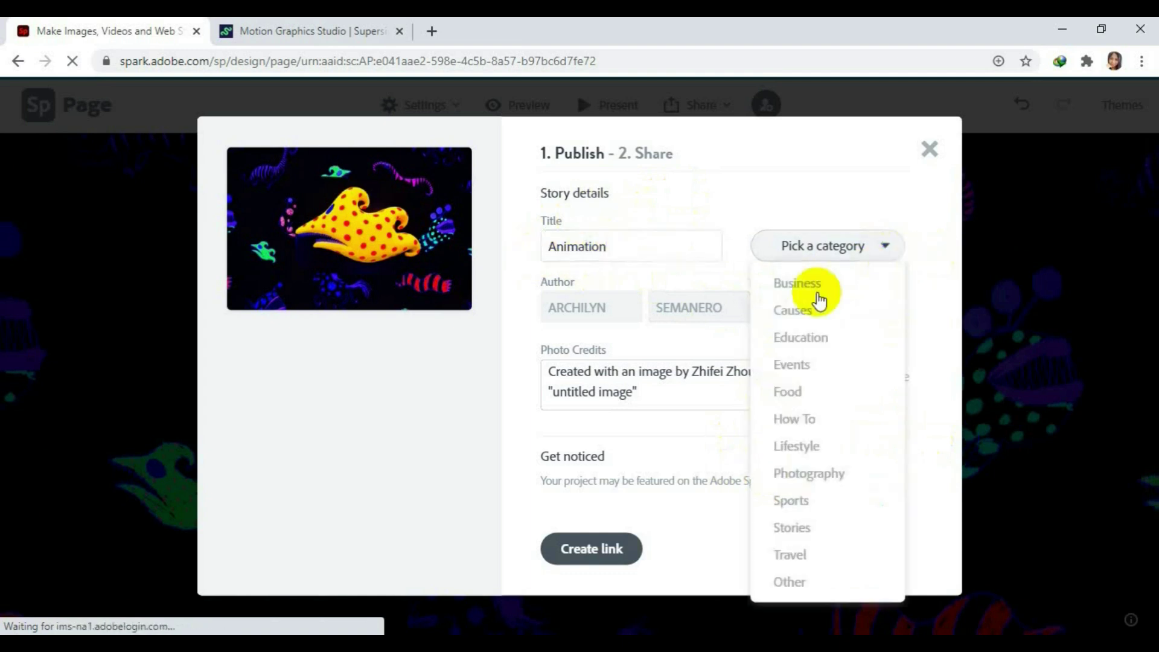
pyautogui.click(814, 339)
pyautogui.click(876, 313)
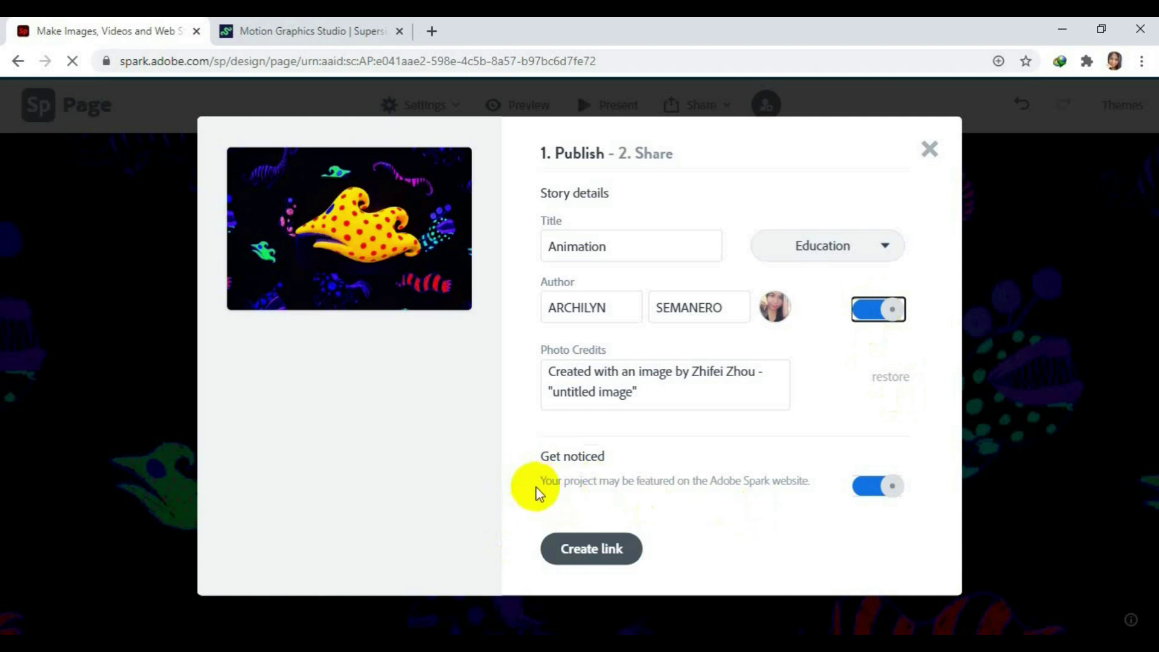
pyautogui.click(599, 604)
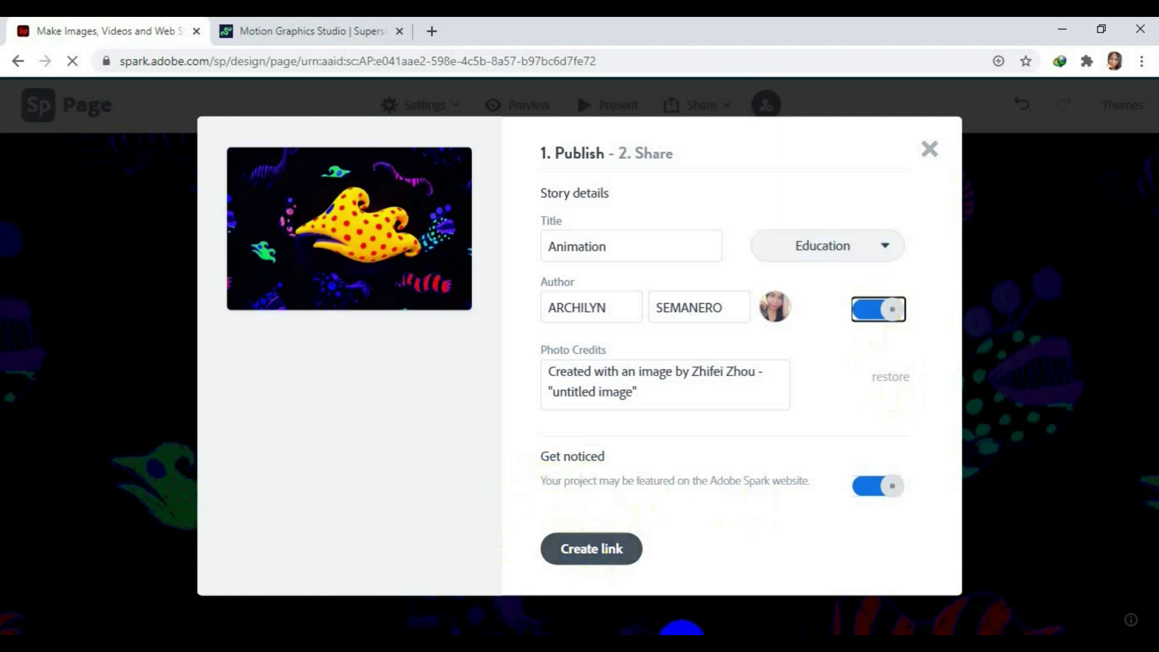
pyautogui.click(614, 599)
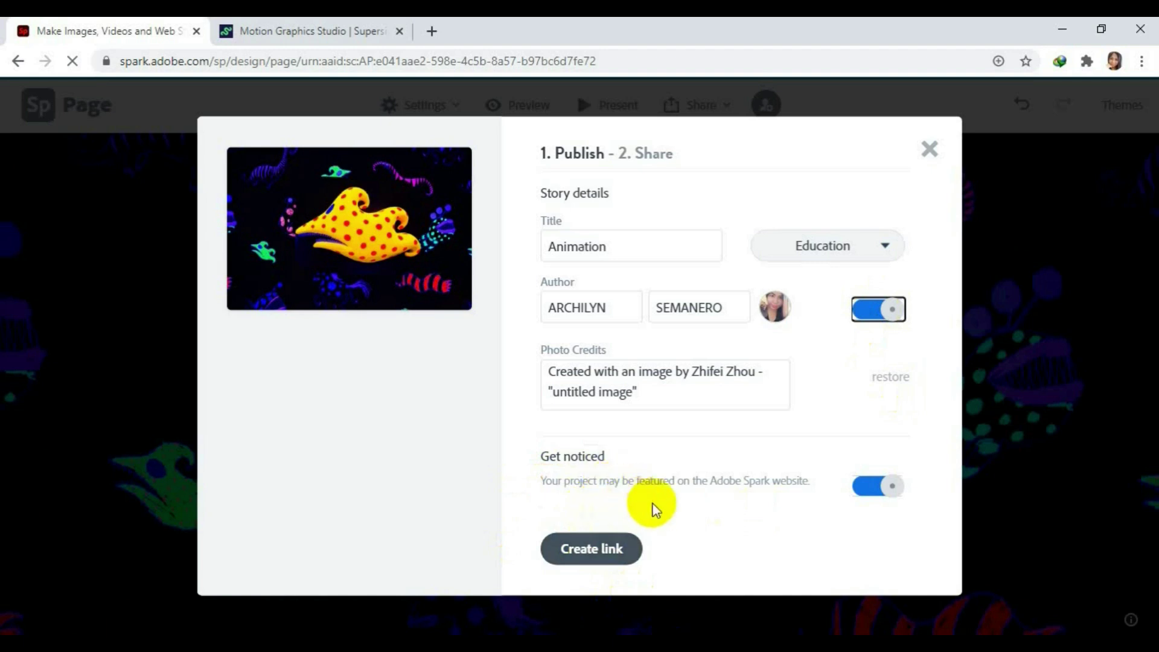
pyautogui.click(679, 634)
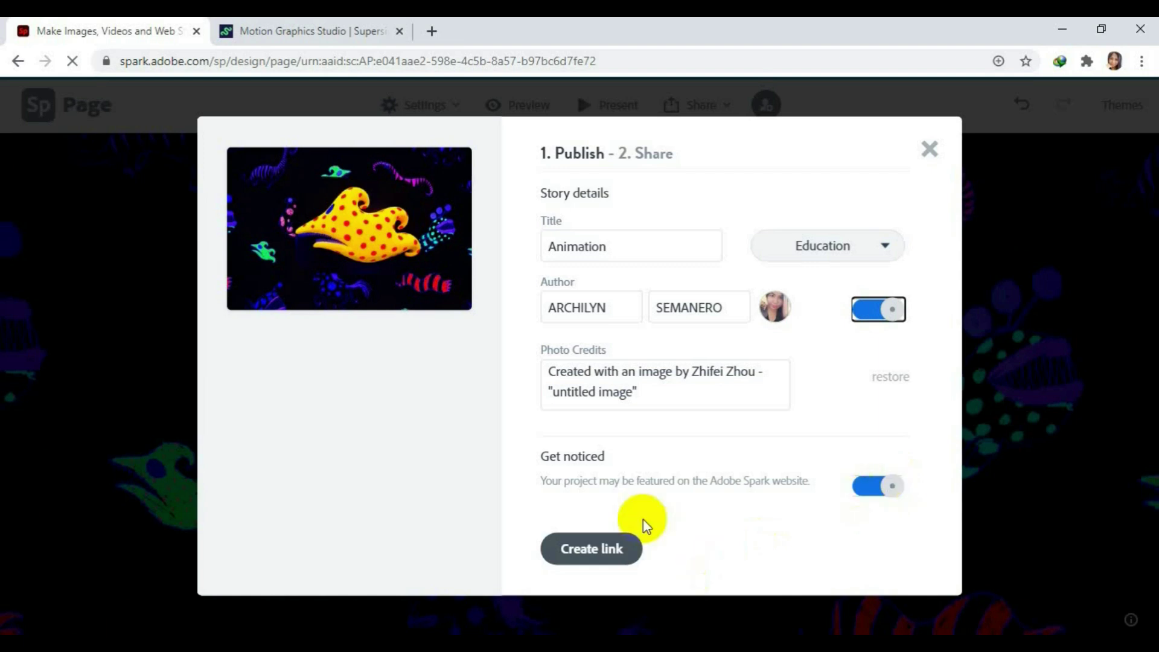
pyautogui.click(604, 548)
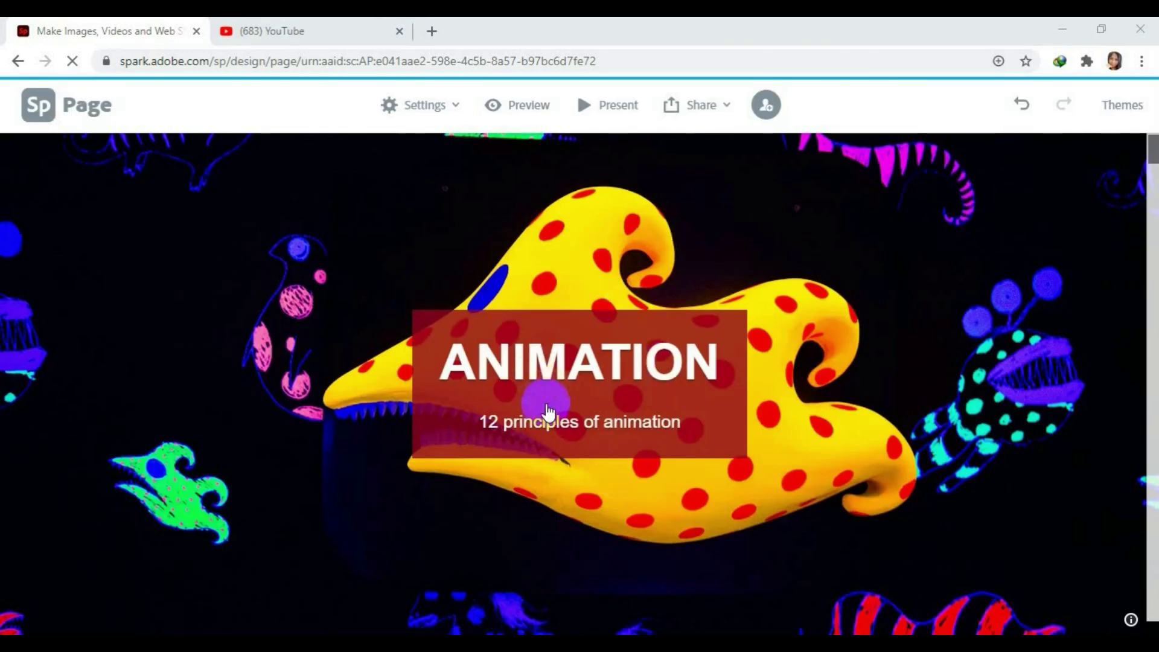
# Reopen the Animation page's publish settings to review them, then close the dialog.
pyautogui.click(722, 106)
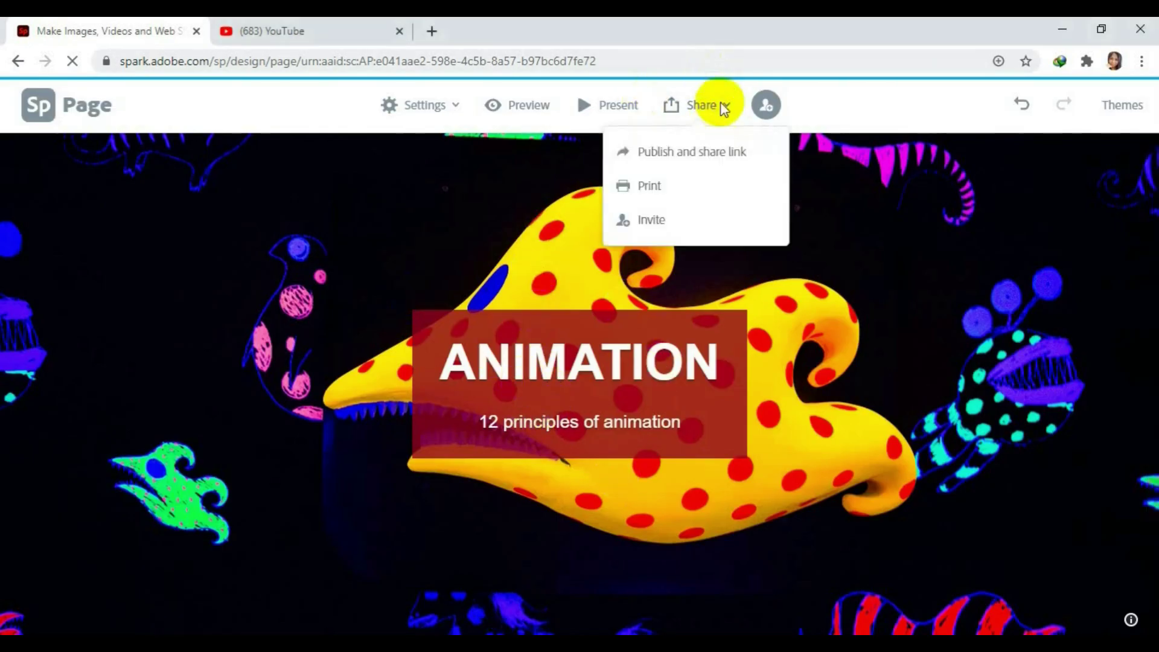
pyautogui.click(730, 158)
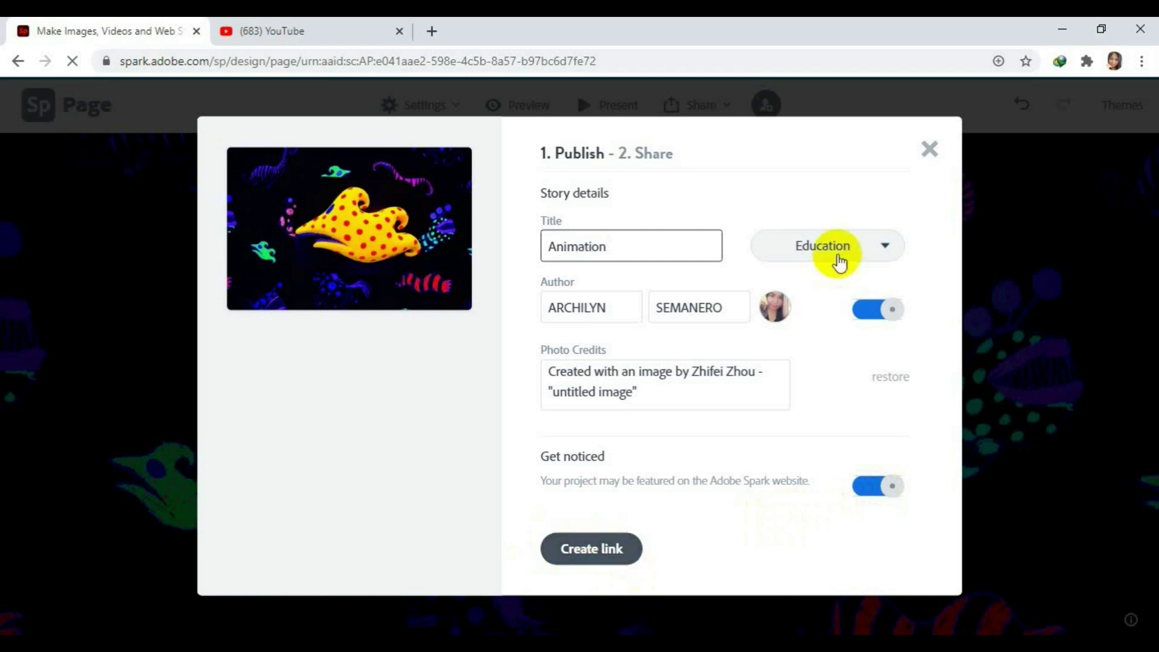
pyautogui.click(933, 158)
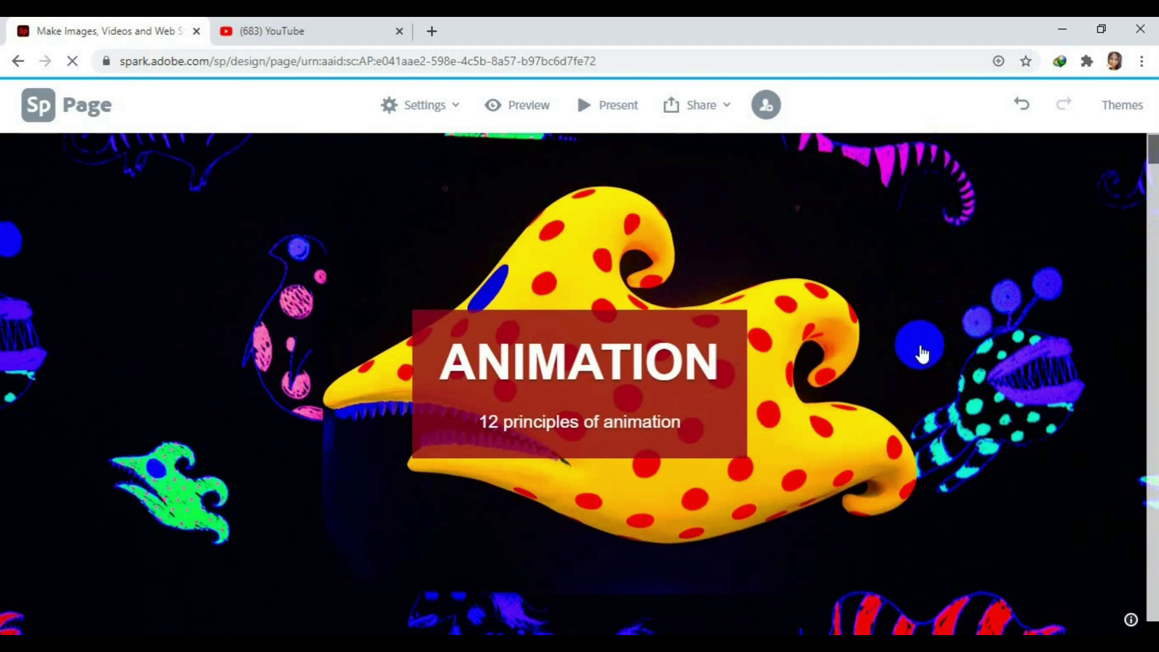
# Return to the Spark home page and browse its templates and recent projects.
pyautogui.click(38, 109)
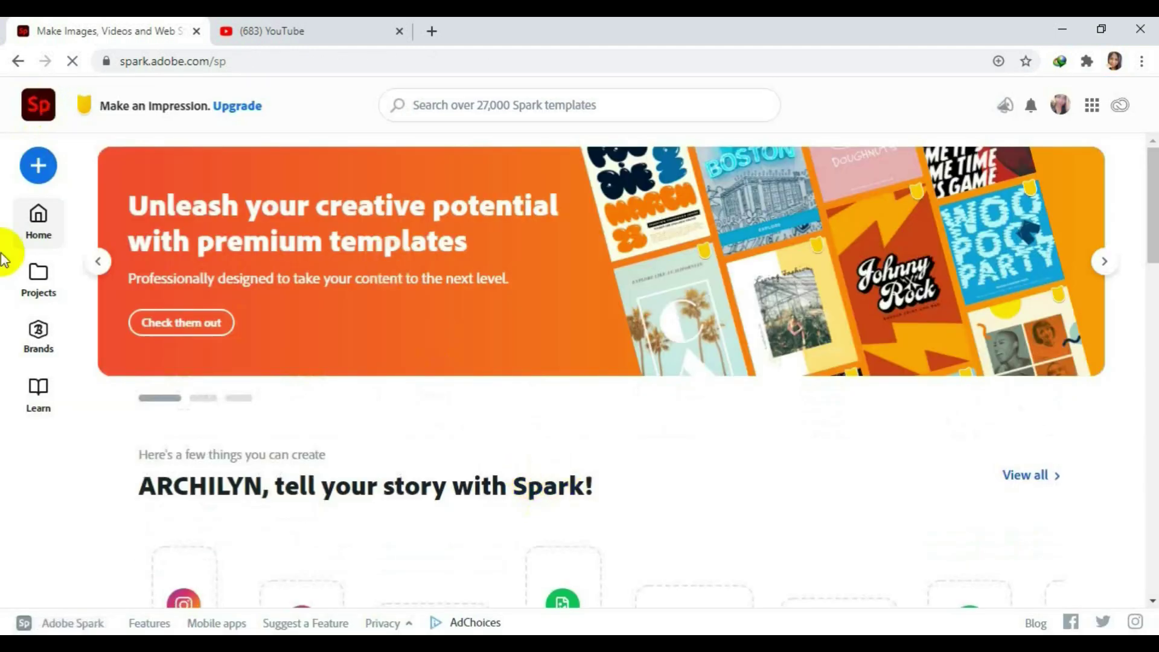
pyautogui.scroll(-7, 479, 481)
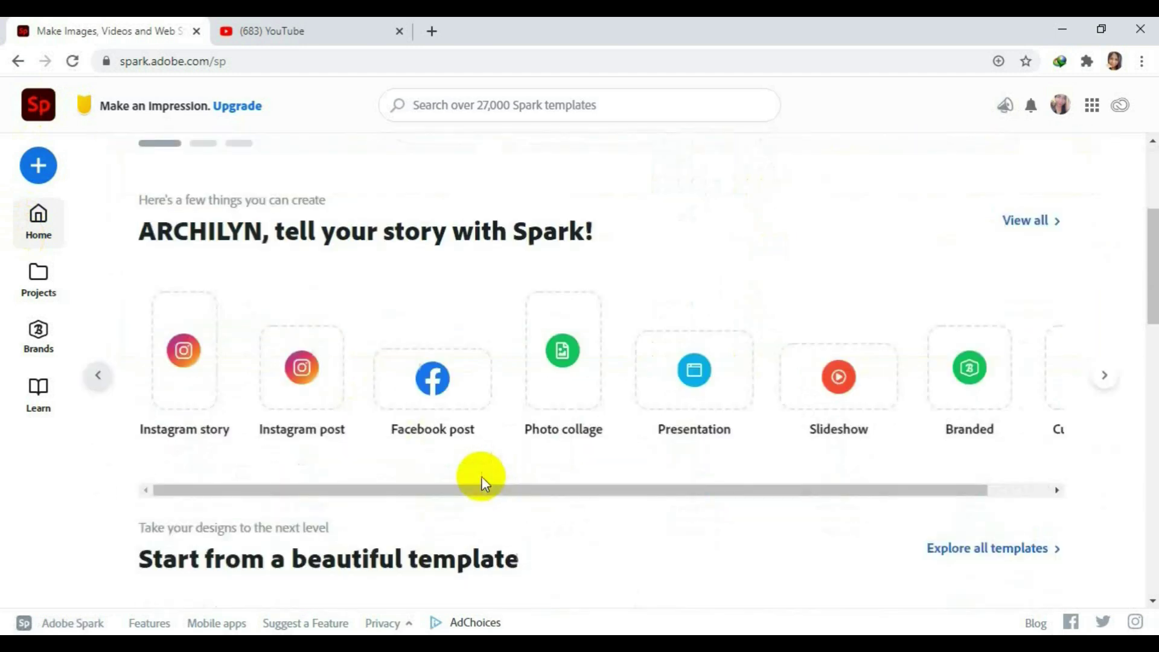
pyautogui.scroll(-9, 414, 391)
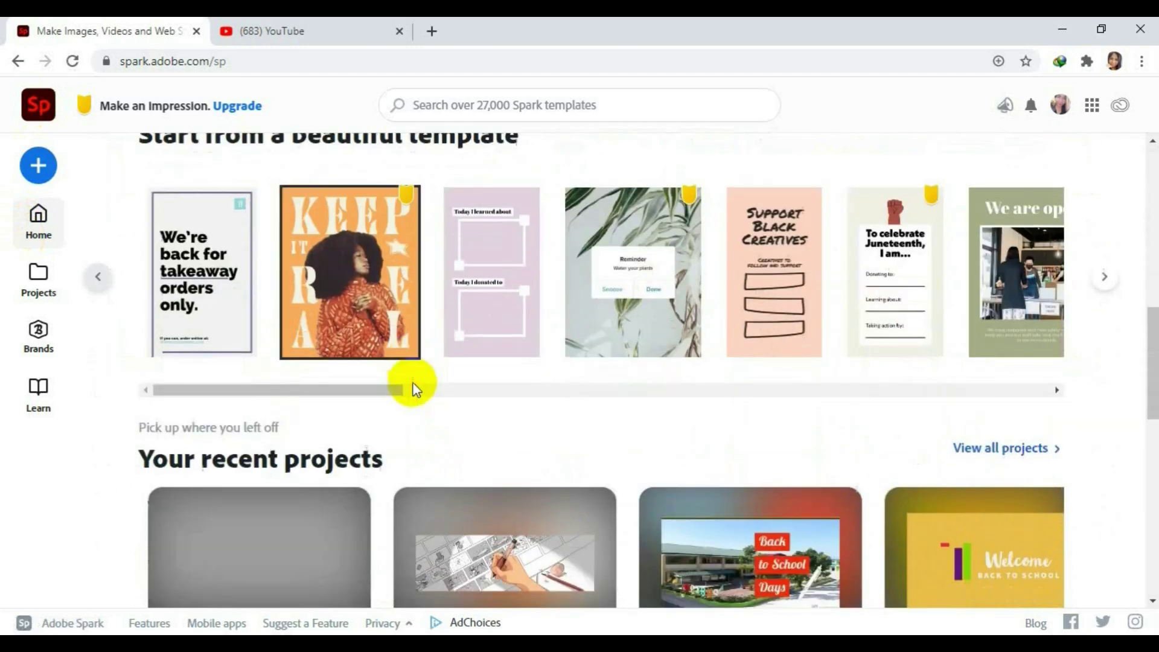